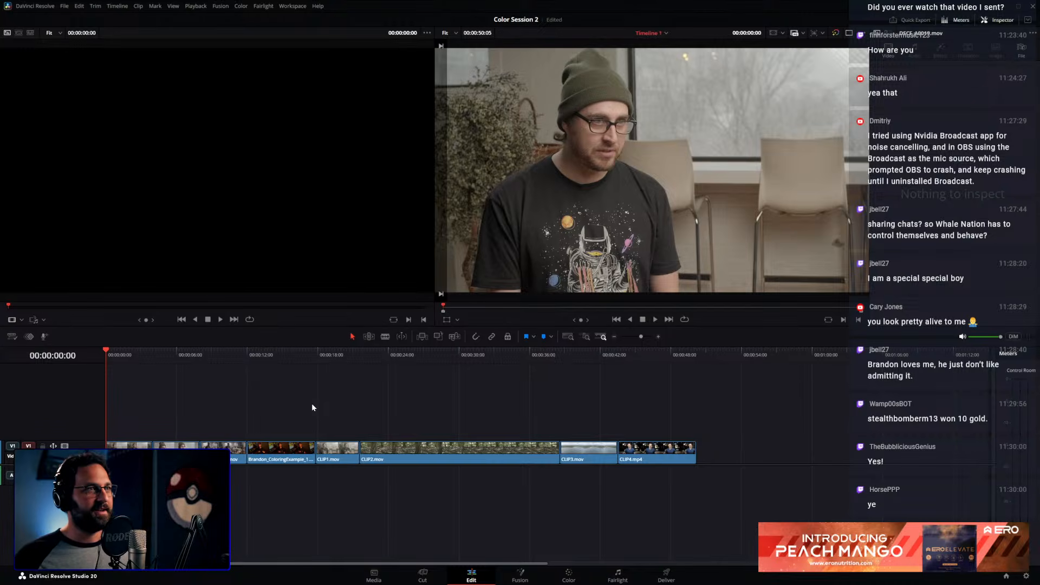
# Move the playhead to about 00:00:19:03 on CLIP1.mov and enlarge the timeline view around it
pyautogui.moveTo(326, 353); pyautogui.dragTo(331, 353)
pyautogui.scroll(2, 410, 396)
pyautogui.scroll(1, 411, 395)
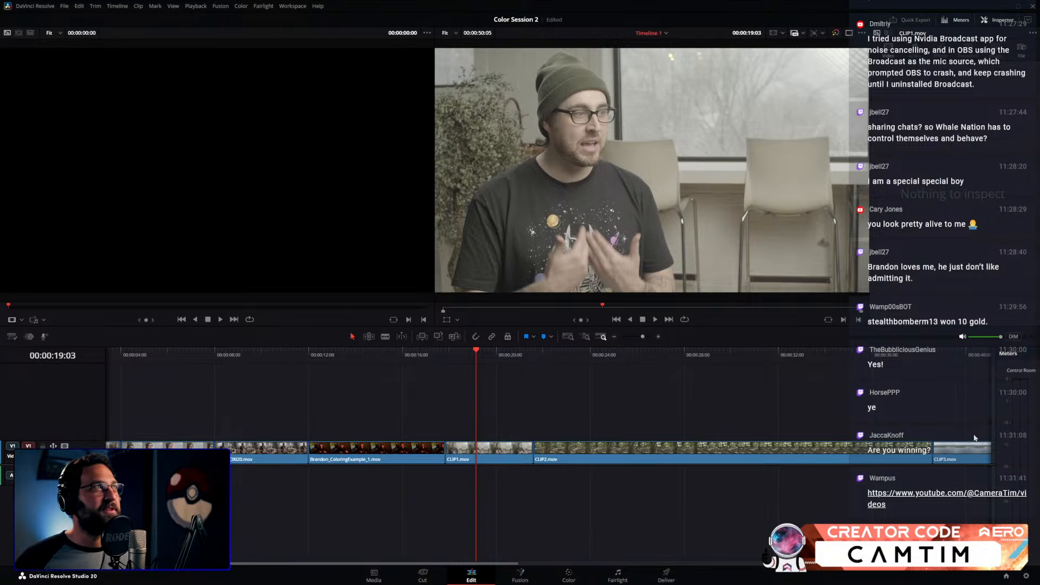
pyautogui.press('super')
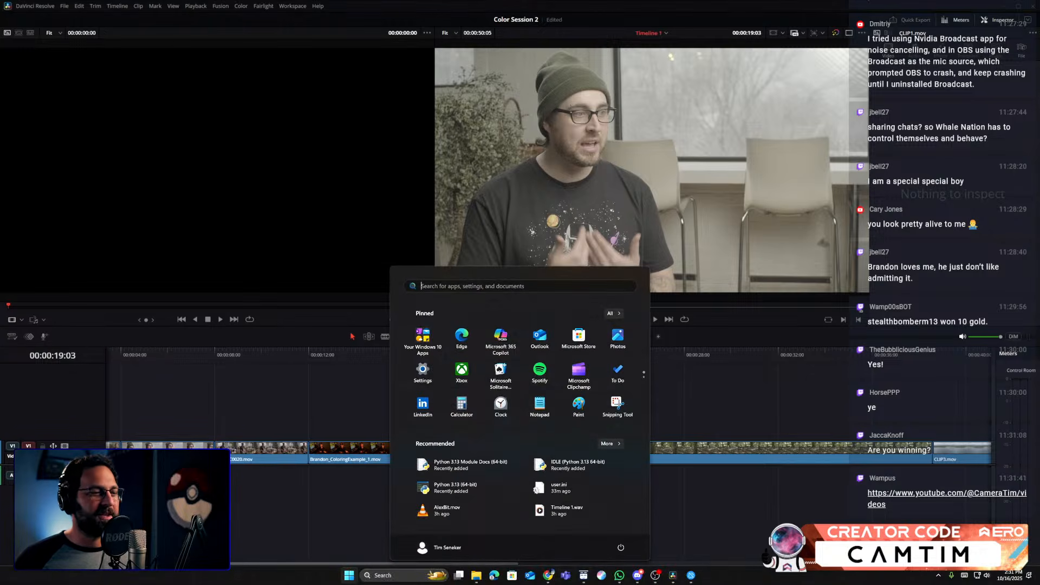
pyautogui.click(637, 576)
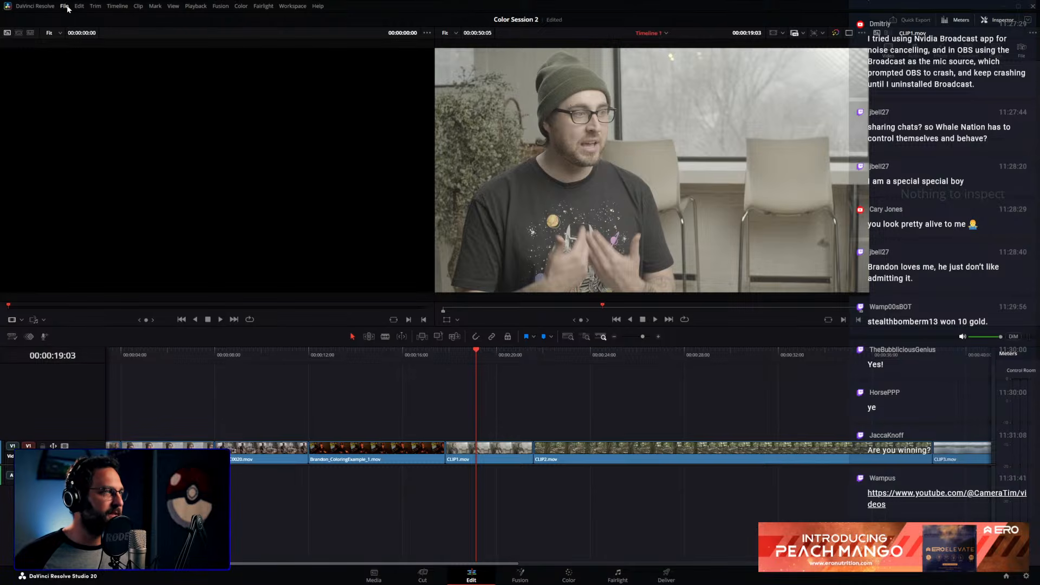
# Review the system preferences for media storage, memory and GPU, and decode options, and close them without saving
pyautogui.click(45, 7)
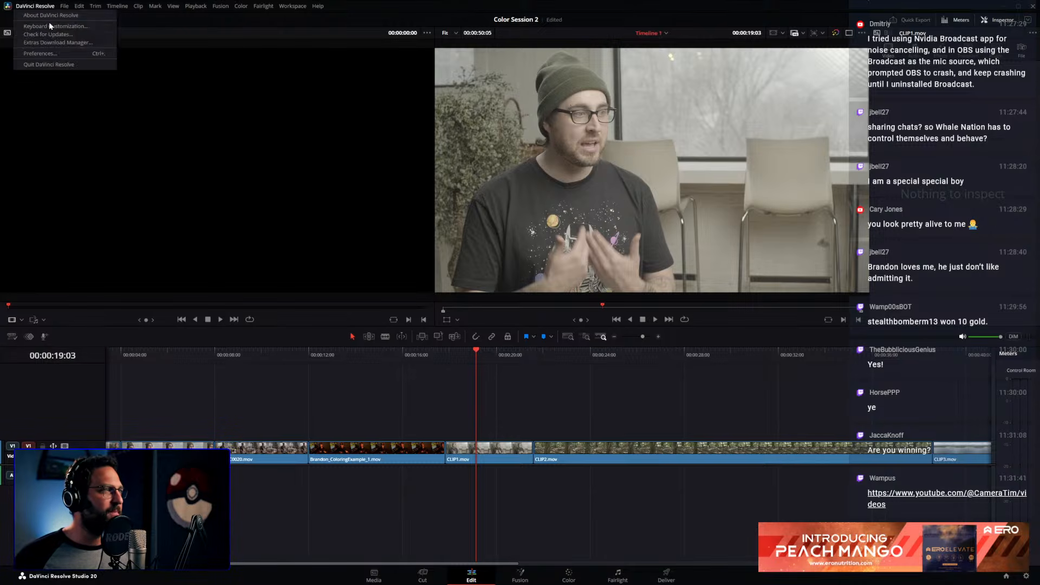
pyautogui.click(47, 53)
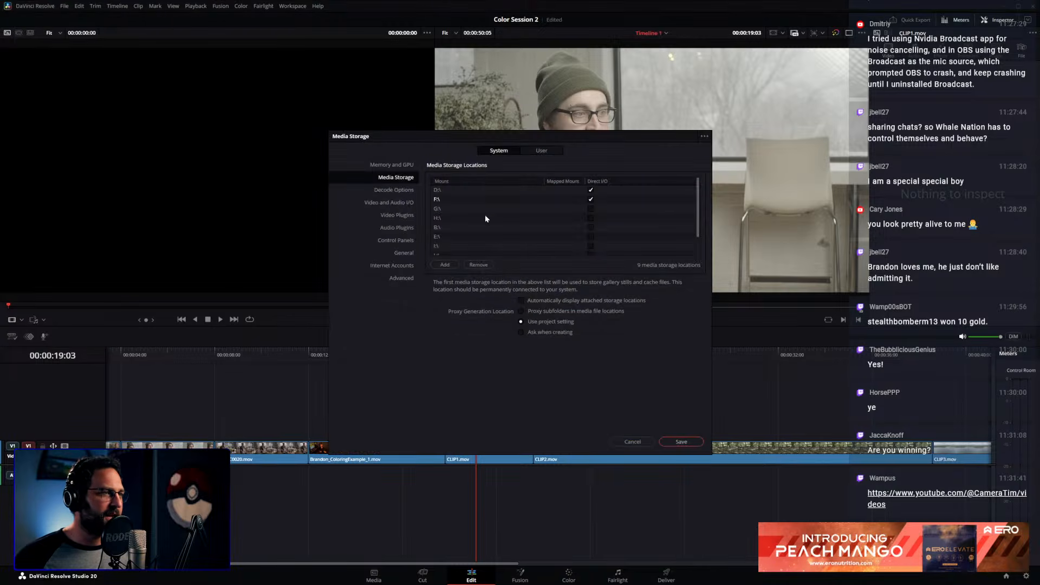
pyautogui.click(401, 165)
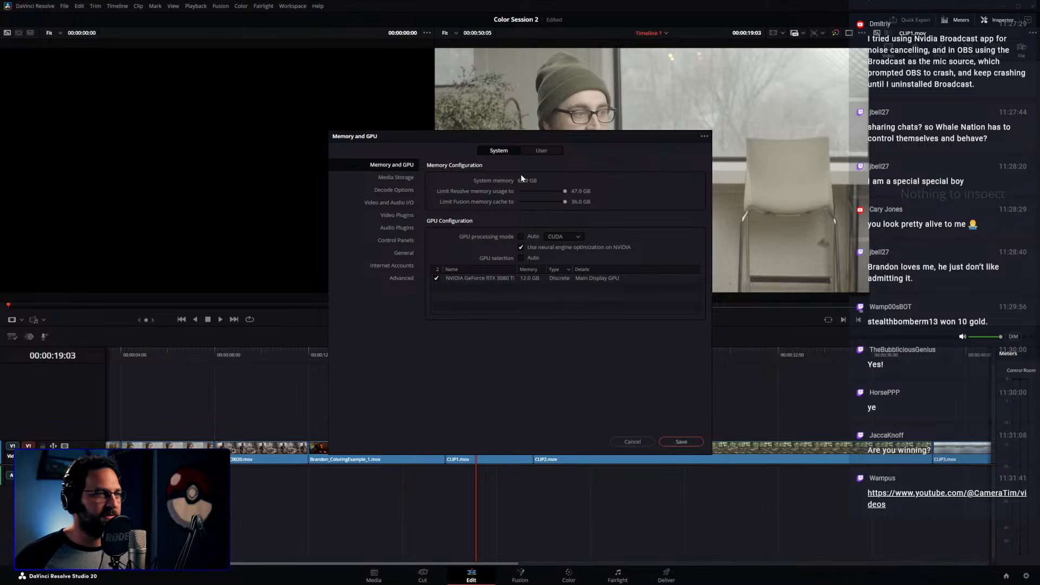
pyautogui.click(403, 190)
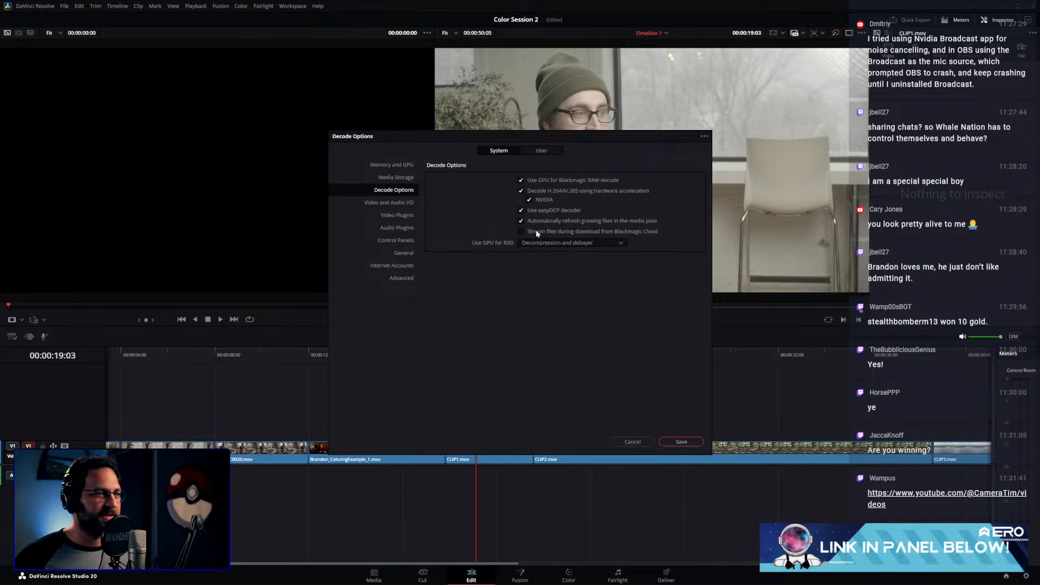
pyautogui.click(409, 165)
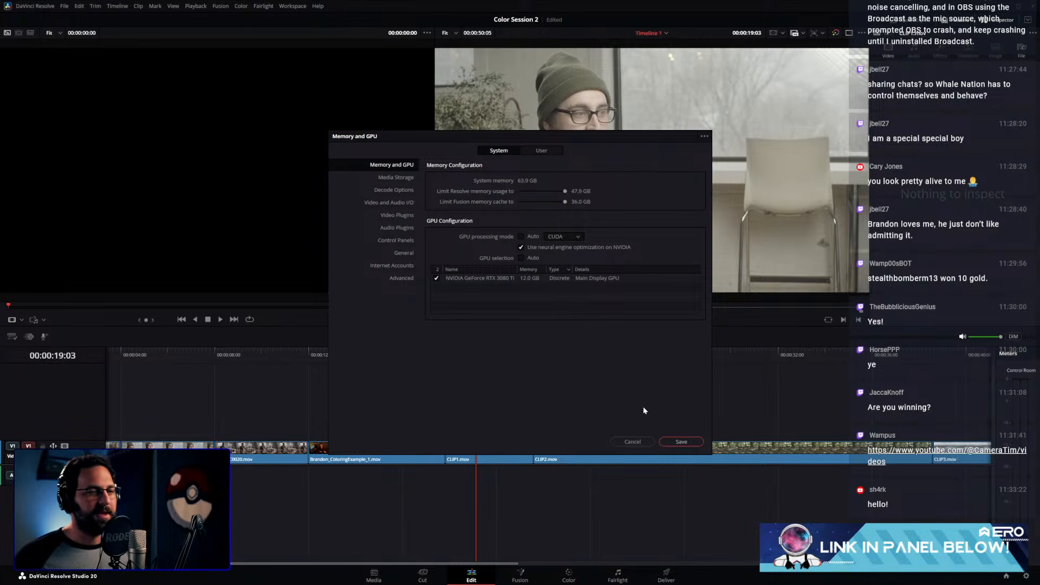
pyautogui.click(650, 442)
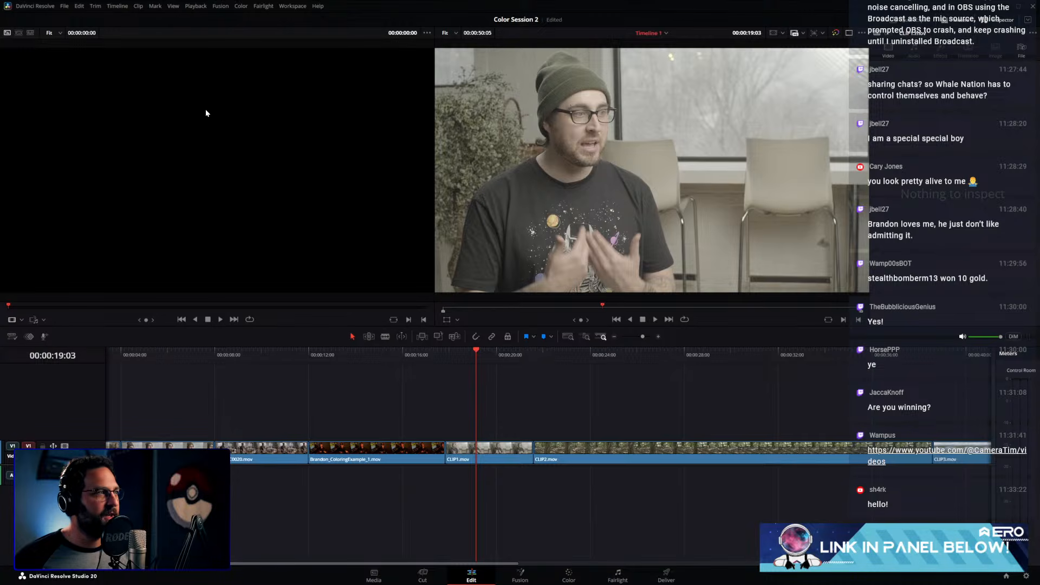
# Examine the project's color management settings, including the choices for 3D lookup table interpolation, keeping Tetrahedral selected
pyautogui.click(64, 7)
pyautogui.click(90, 179)
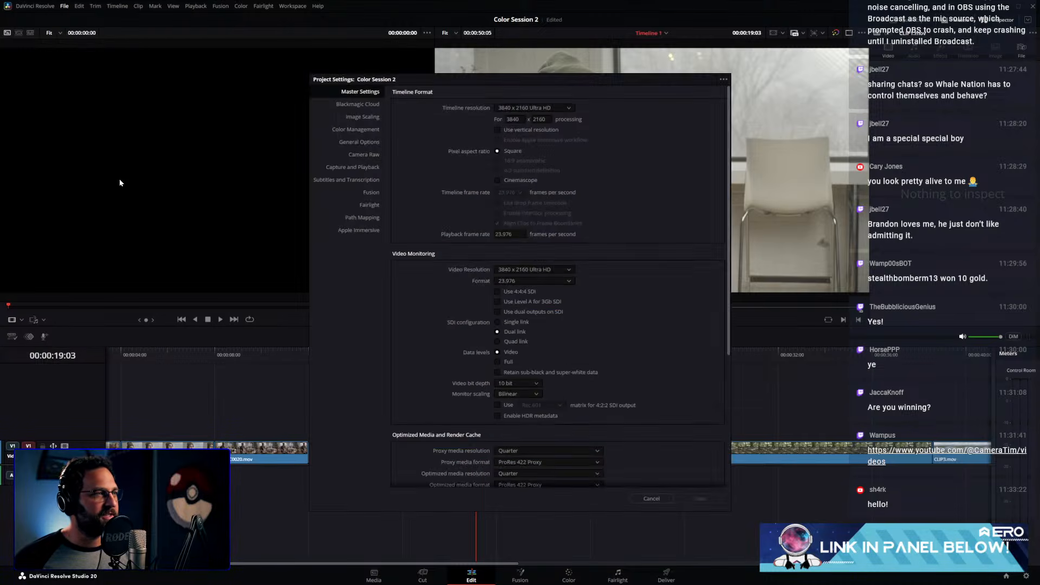
pyautogui.click(366, 130)
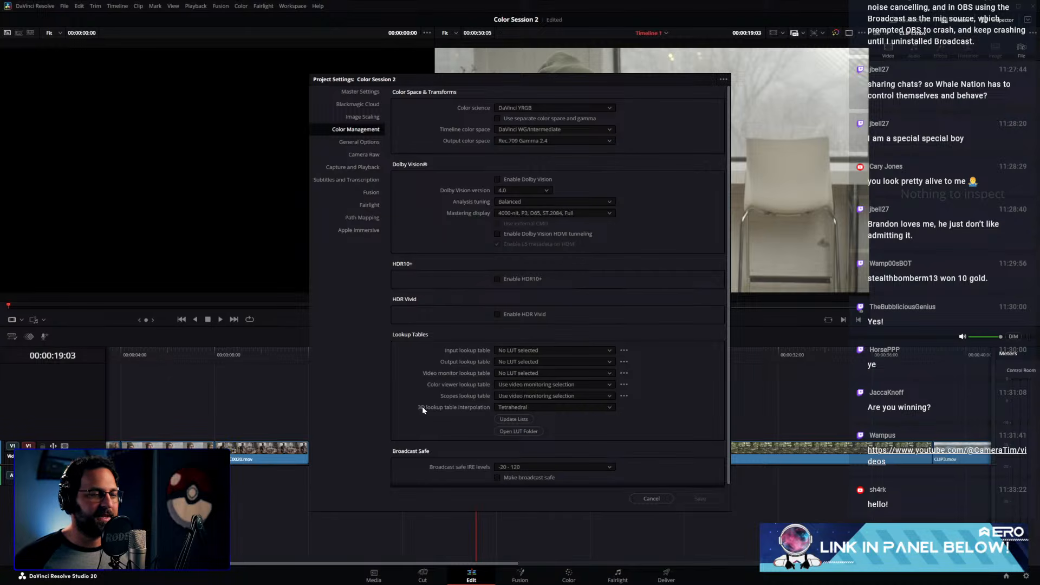
pyautogui.click(532, 408)
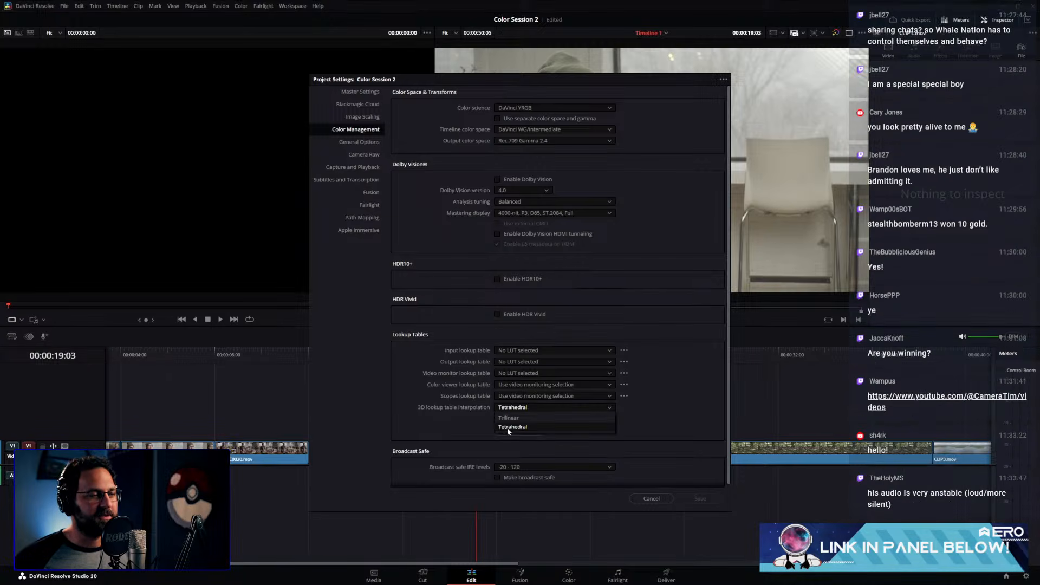
pyautogui.click(513, 428)
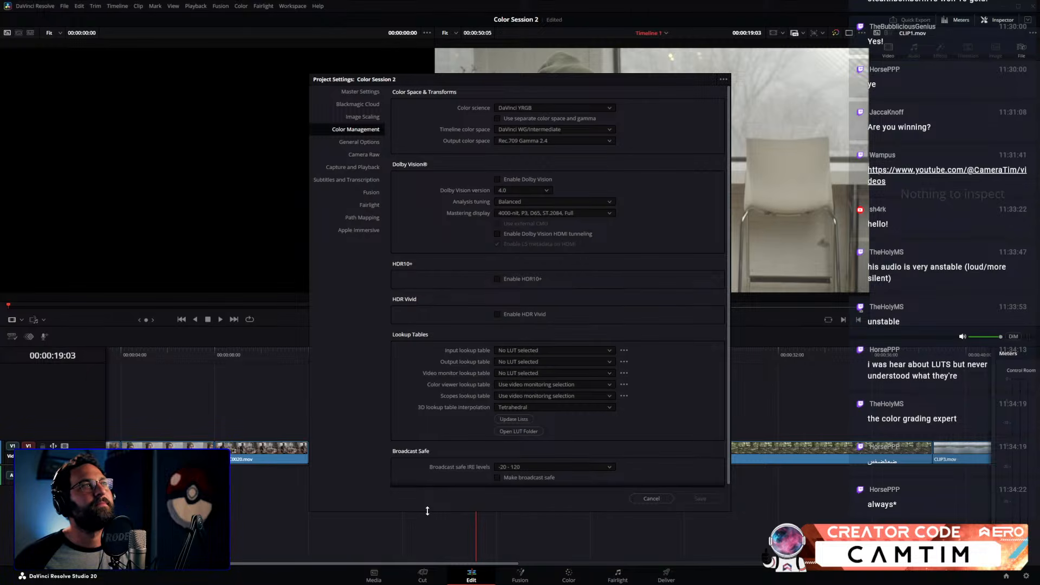
pyautogui.press('super')
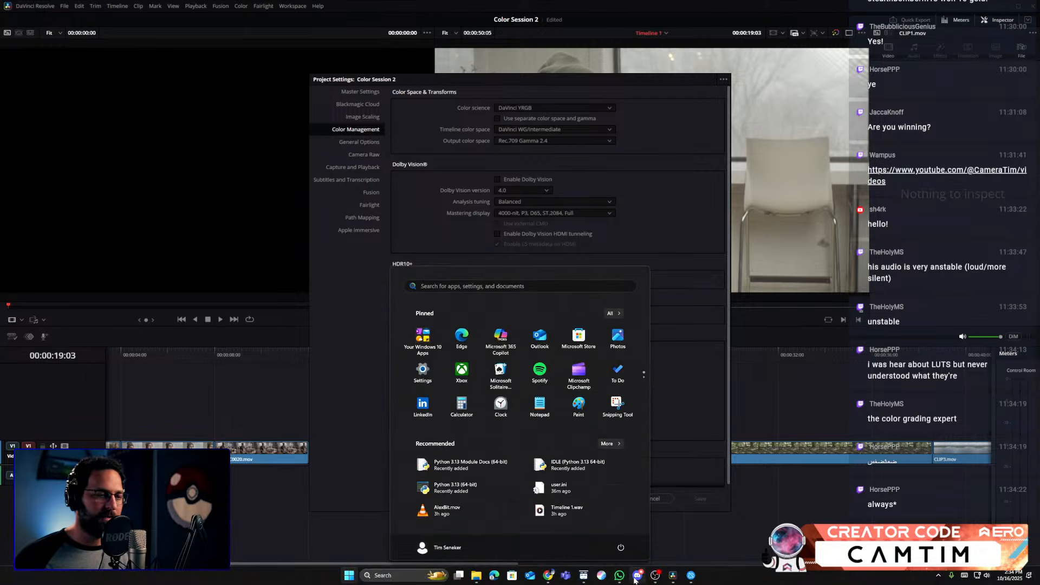
pyautogui.click(637, 579)
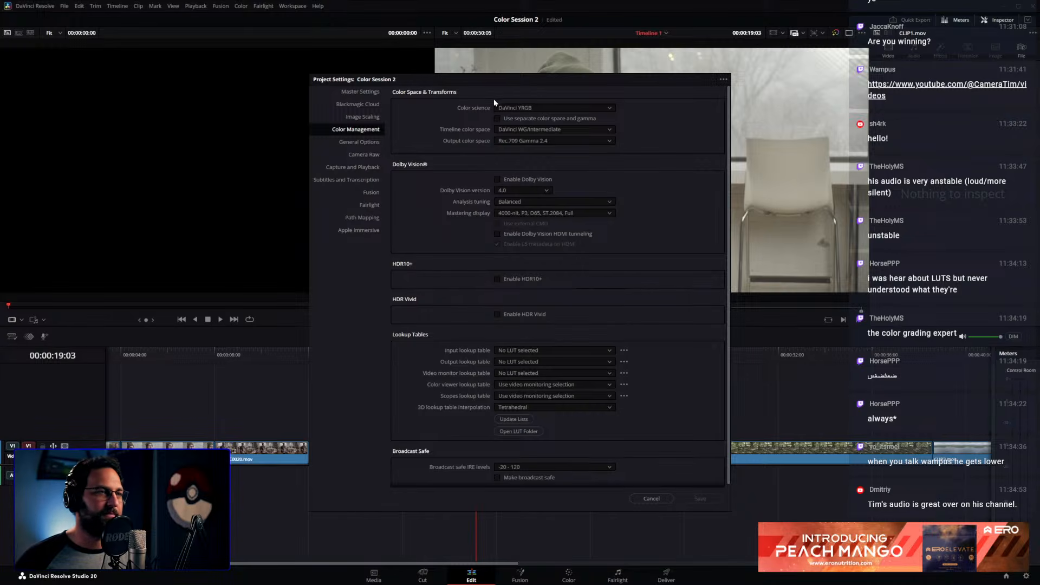
# Examine the color science and timeline color space options, keeping DaVinci YRGB, and close the project settings without saving
pyautogui.click(507, 108)
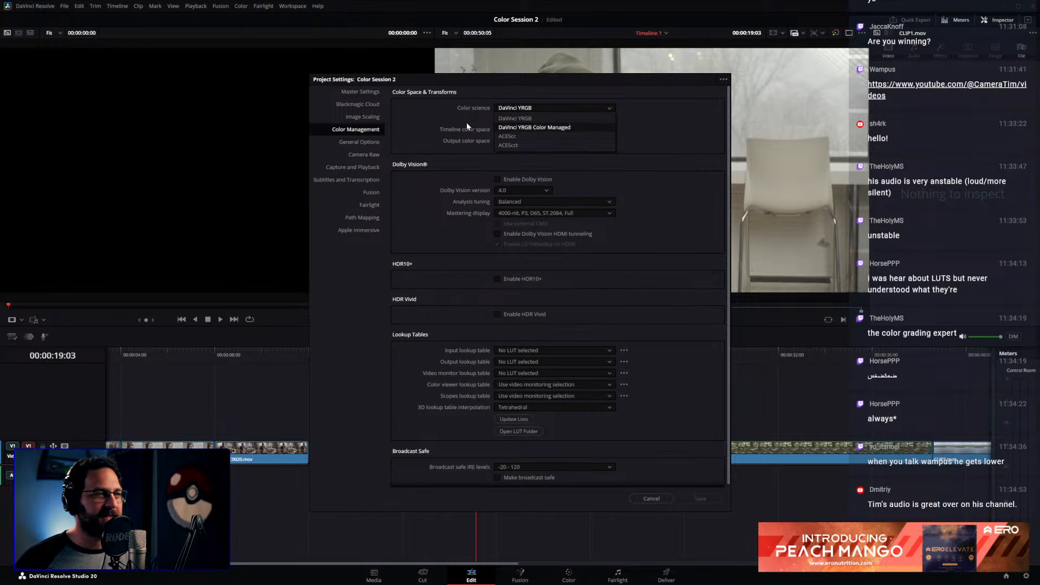
pyautogui.click(447, 116)
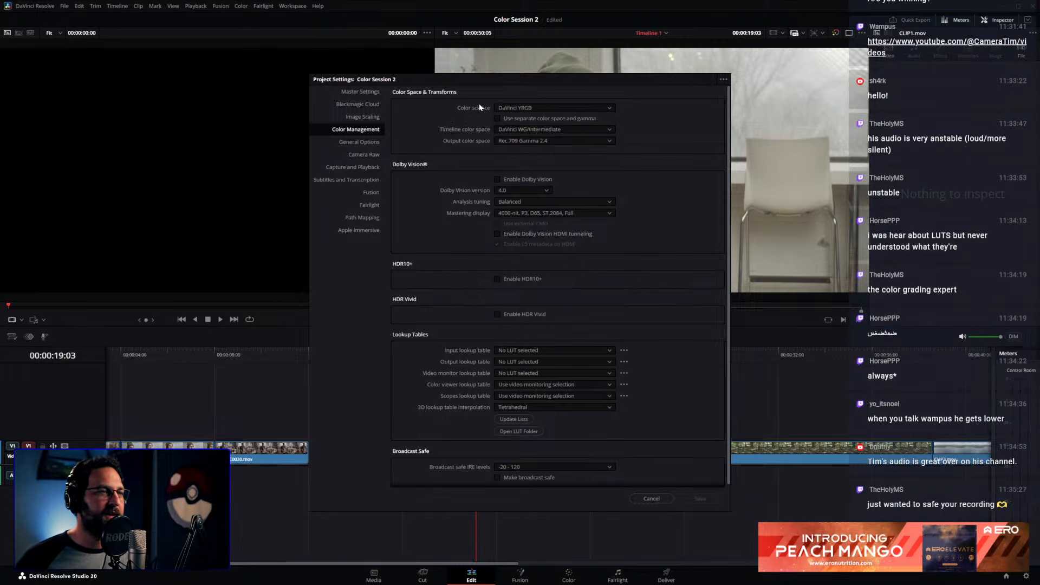
pyautogui.click(499, 108)
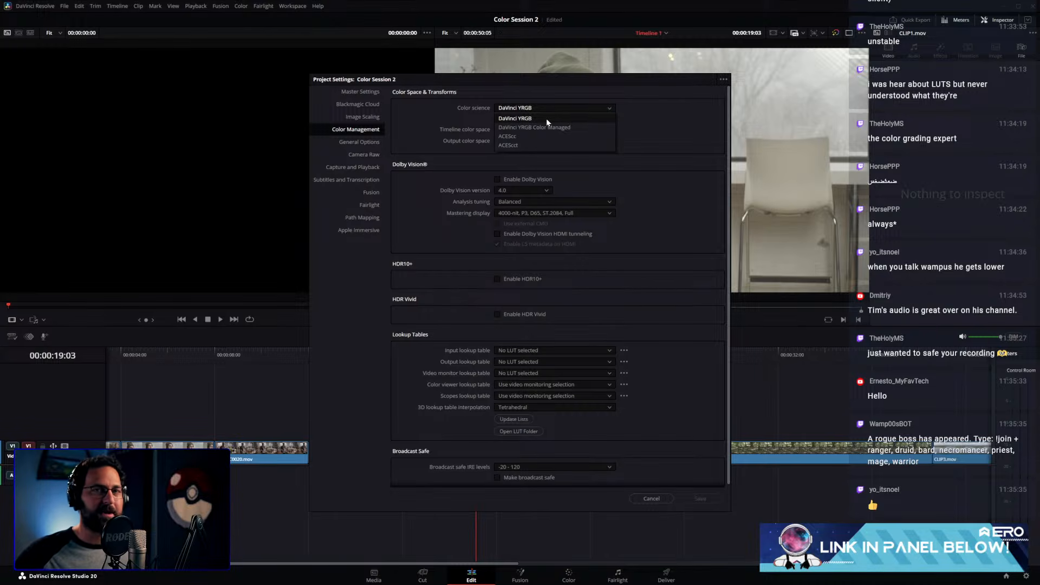
pyautogui.click(546, 118)
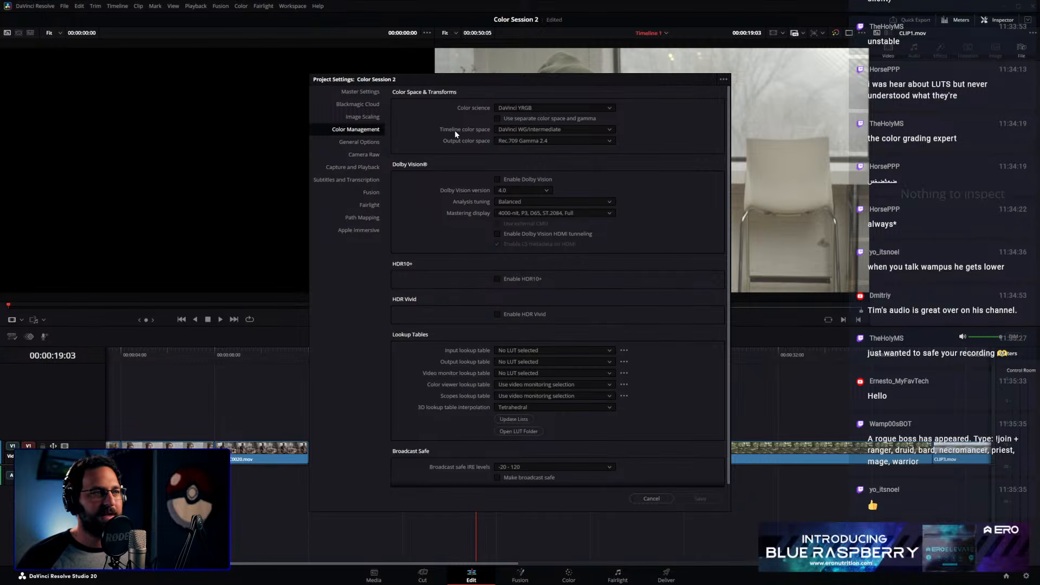
pyautogui.click(500, 130)
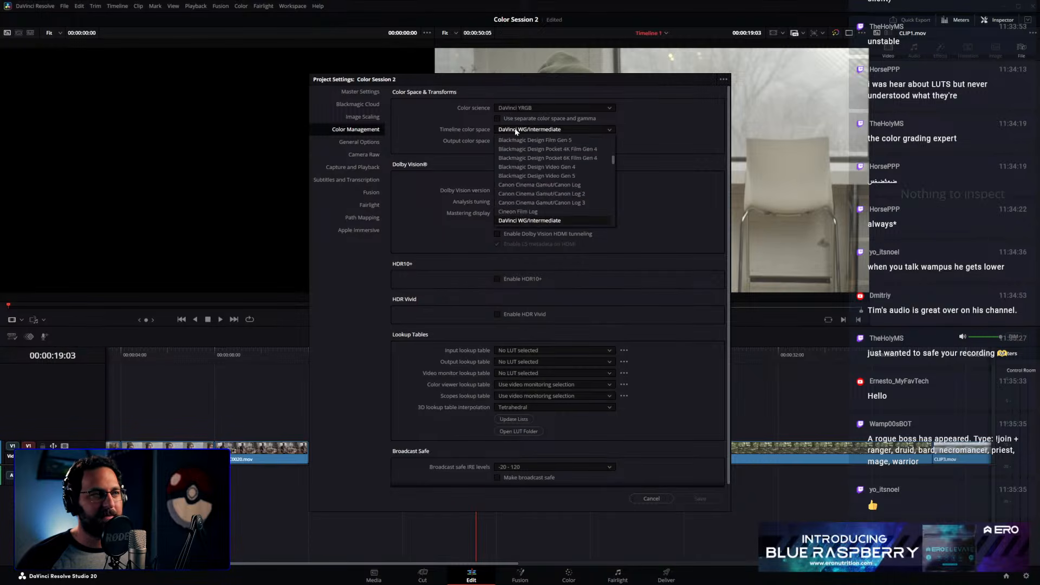
pyautogui.click(626, 129)
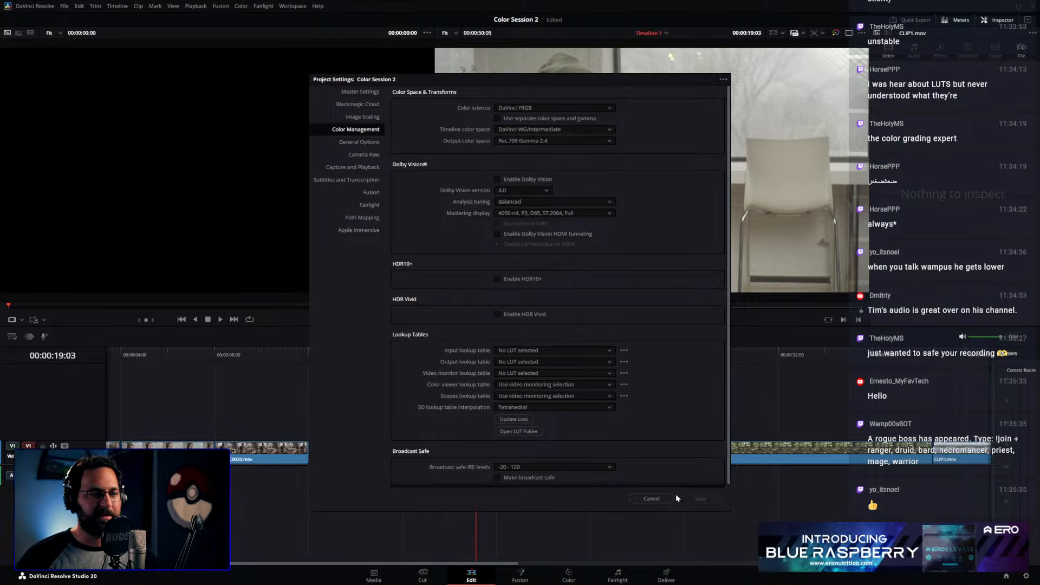
pyautogui.click(653, 499)
# Switch to the Color page and inspect the gamma options available for node 01
pyautogui.click(569, 576)
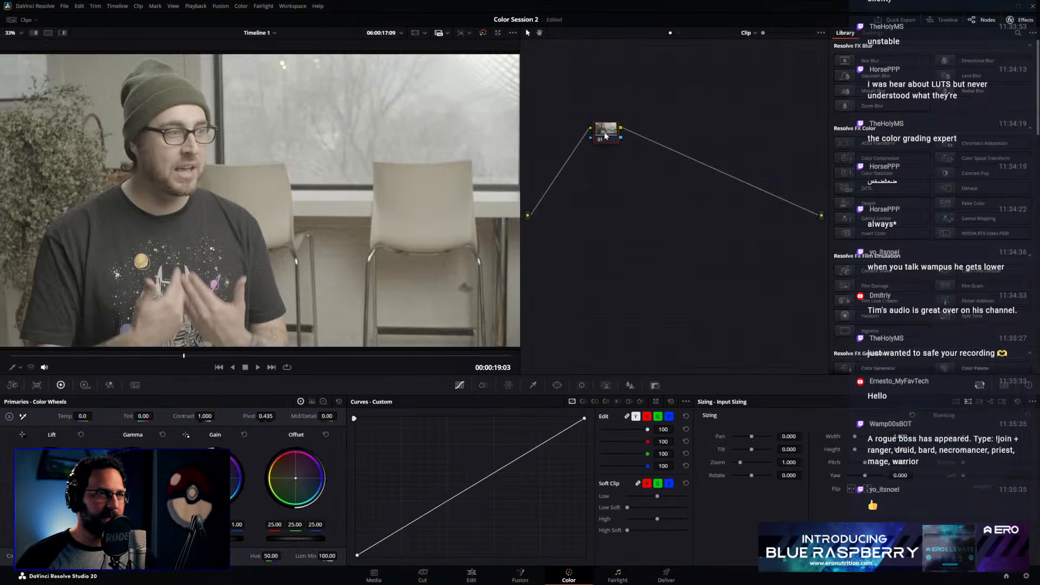
pyautogui.rightClick(606, 135)
pyautogui.moveTo(637, 236)
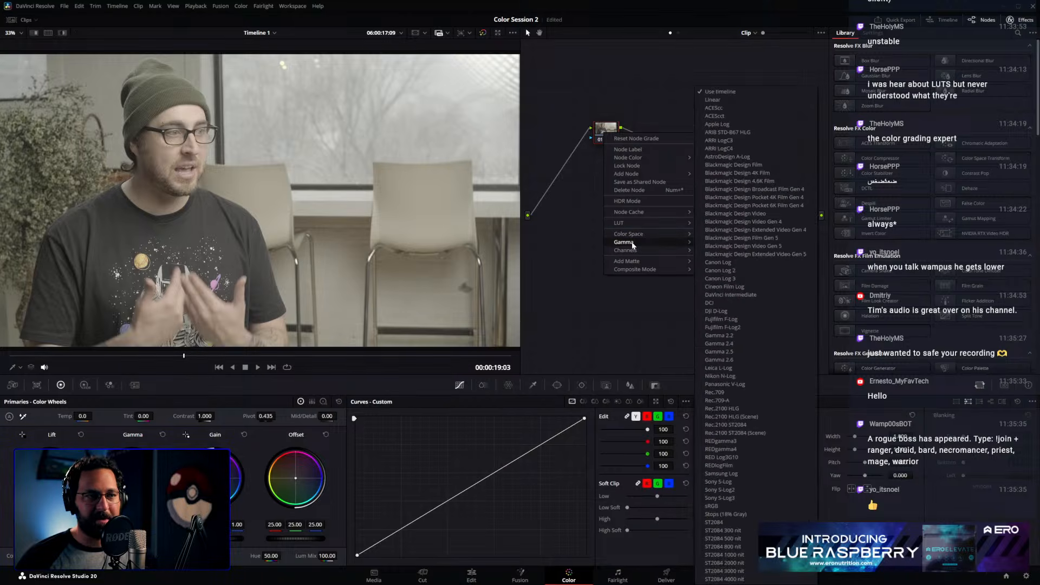
pyautogui.click(712, 100)
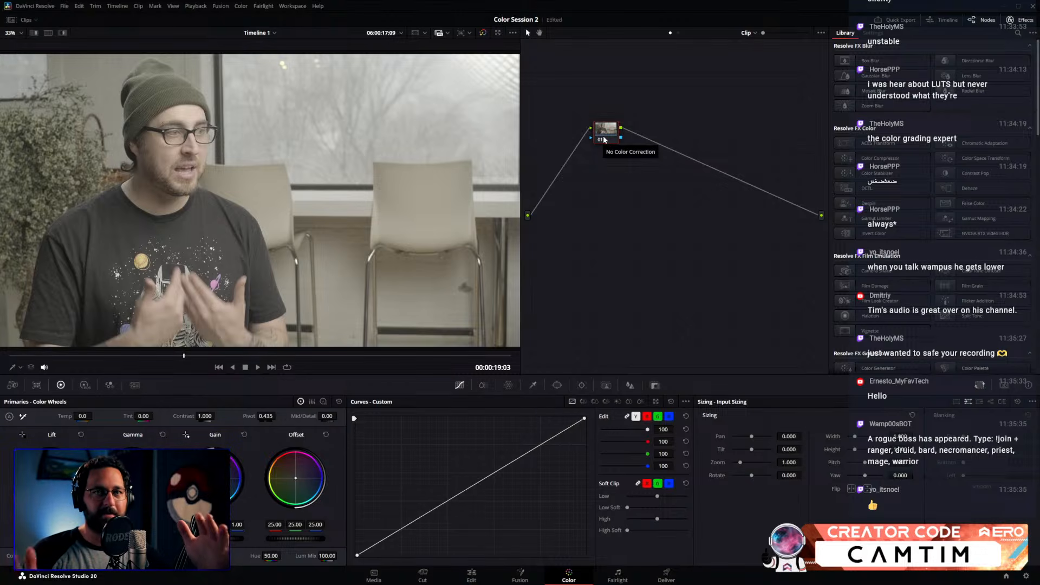
# Reopen the project's color management settings beside the node graph to review them, and close them without saving
pyautogui.click(64, 6)
pyautogui.click(95, 183)
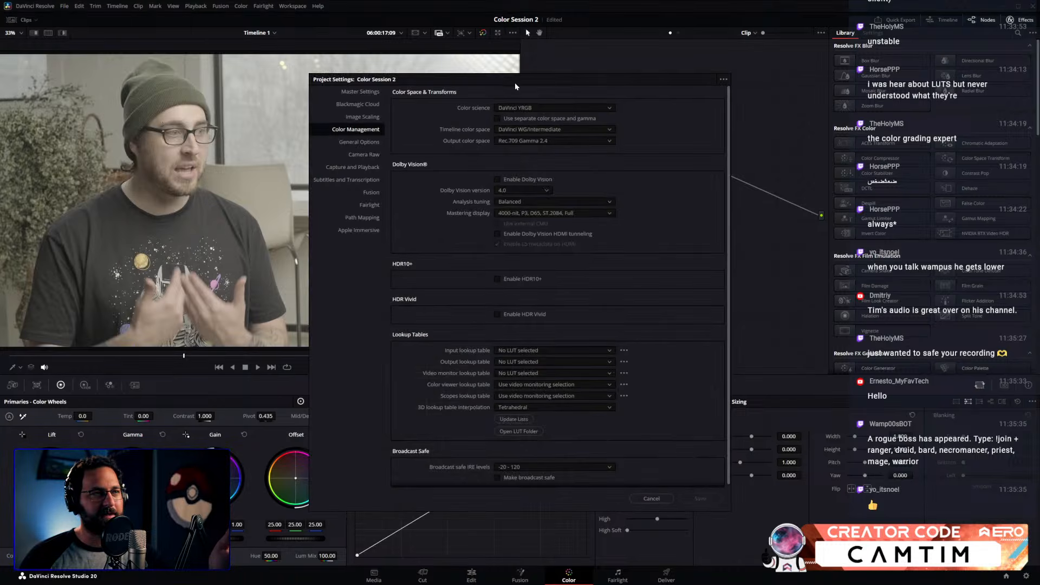
pyautogui.moveTo(516, 82); pyautogui.dragTo(338, 76)
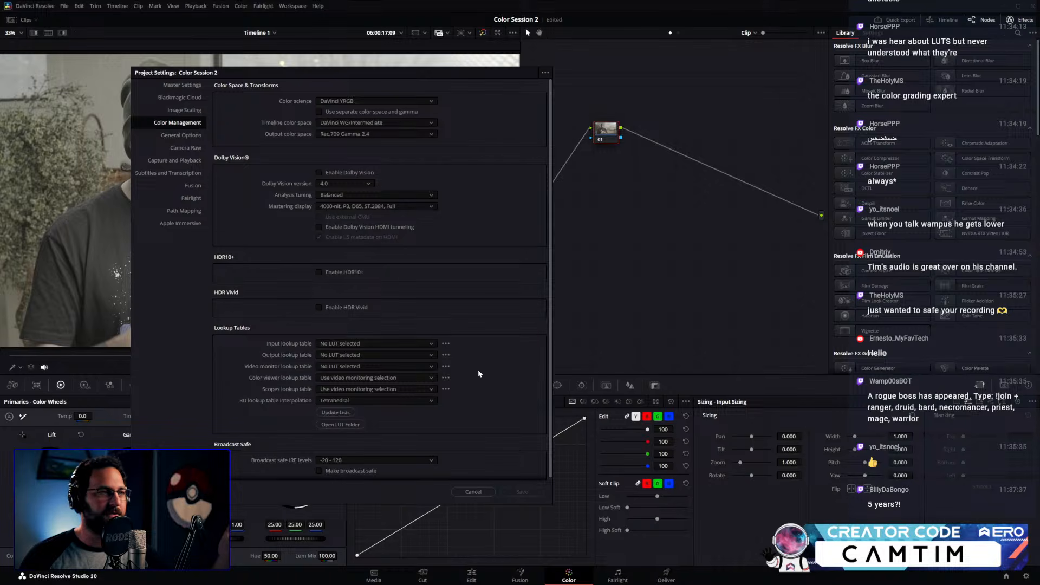
pyautogui.click(486, 492)
# Examine the color space and gamma options of node 01 in the node graph again
pyautogui.rightClick(621, 150)
pyautogui.click(632, 154)
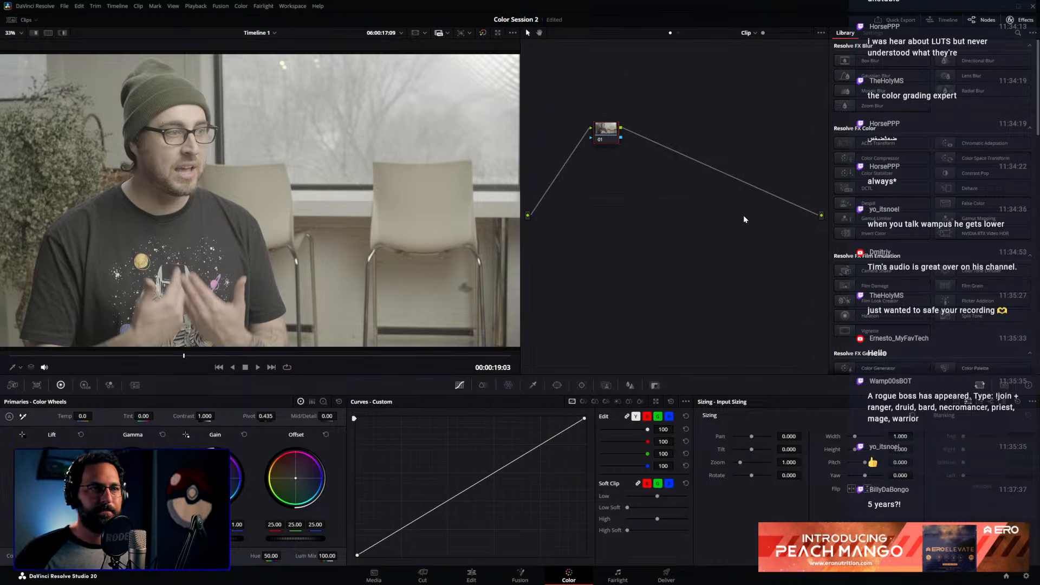
pyautogui.rightClick(603, 131)
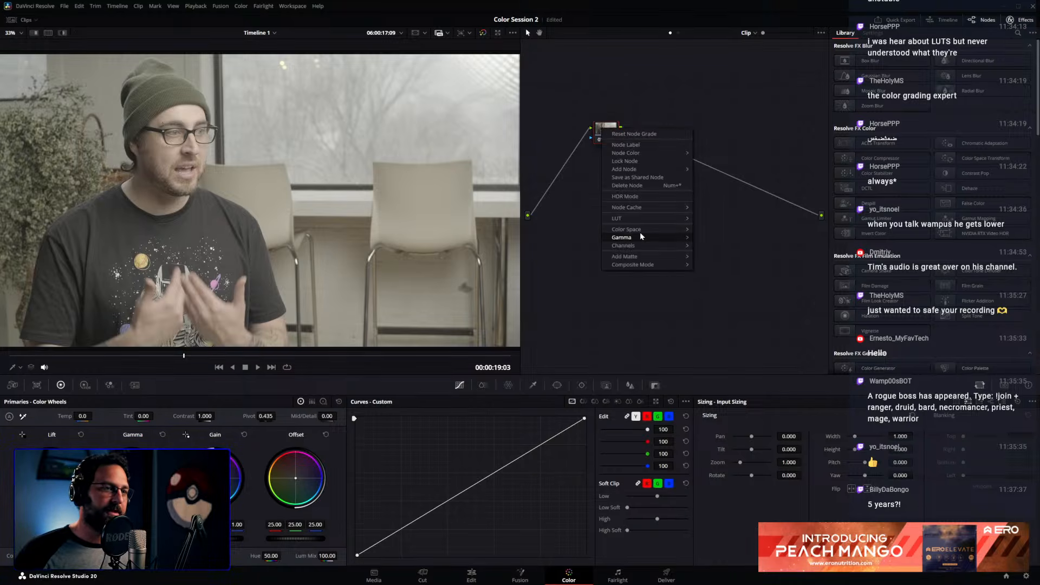
pyautogui.moveTo(642, 236)
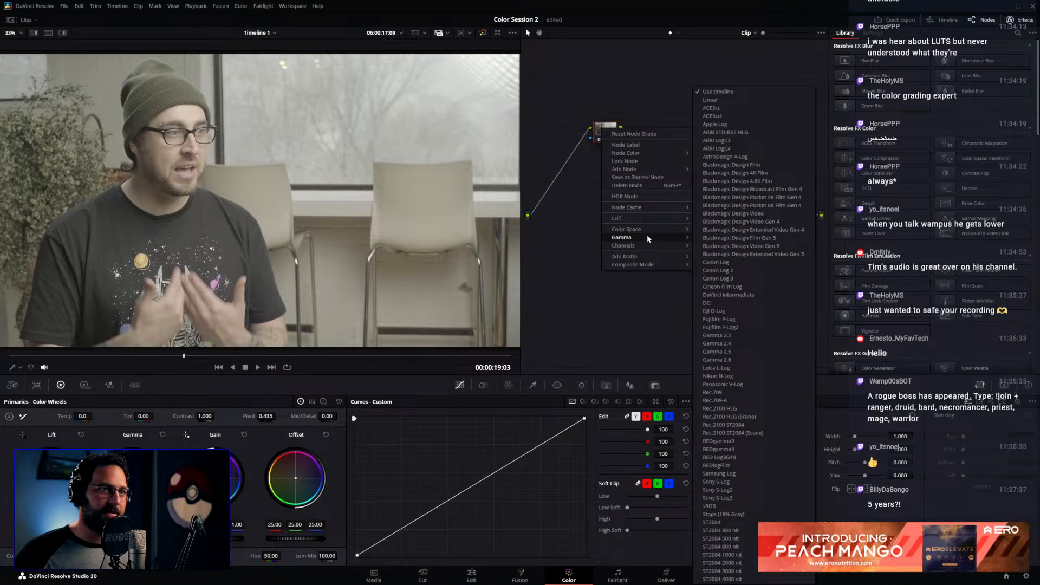
pyautogui.click(720, 98)
# Apply a Color Space Transform to node 01 with input color space Rec.2020 and input gamma Fujifilm F-Log
pyautogui.moveTo(613, 132); pyautogui.dragTo(611, 179)
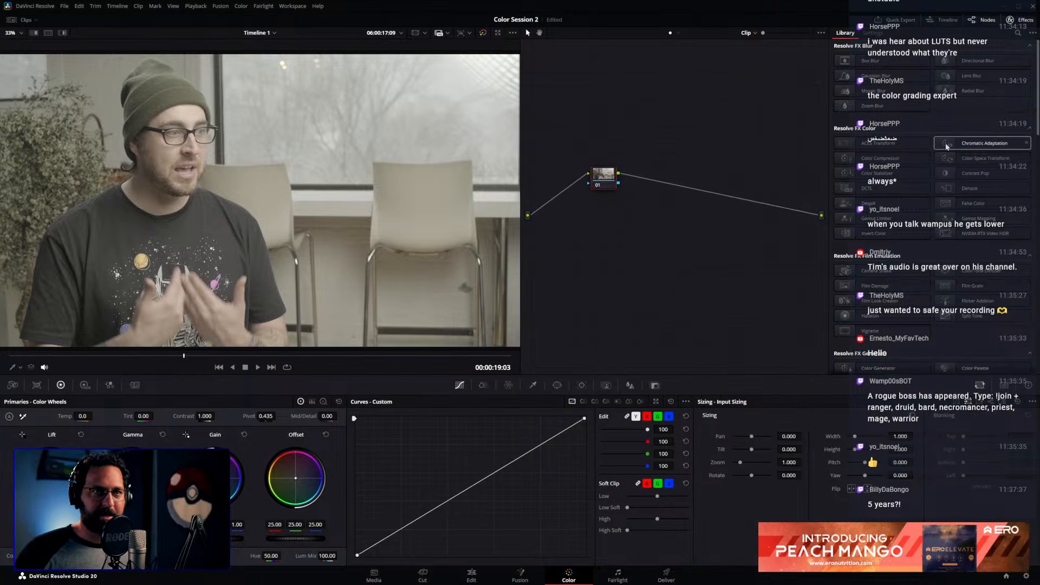
pyautogui.moveTo(962, 160); pyautogui.dragTo(603, 176)
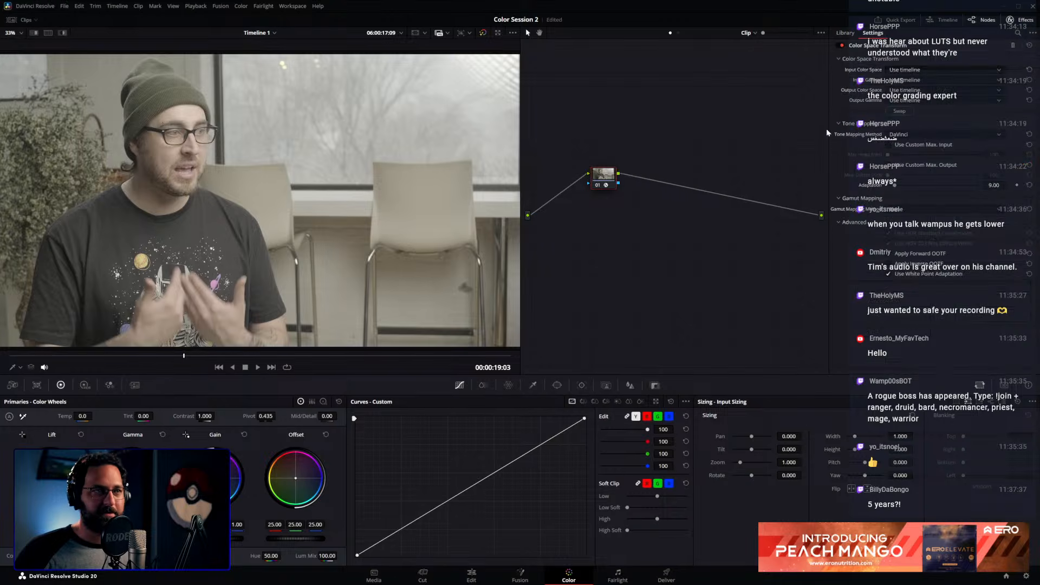
pyautogui.click(913, 80)
pyautogui.scroll(-8, 935, 119)
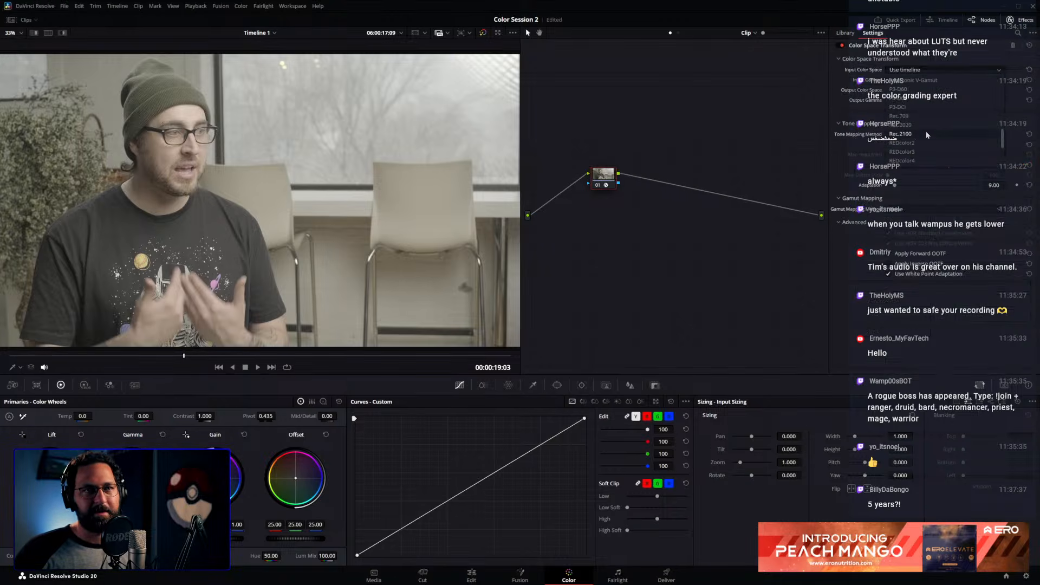
pyautogui.click(912, 126)
pyautogui.click(917, 81)
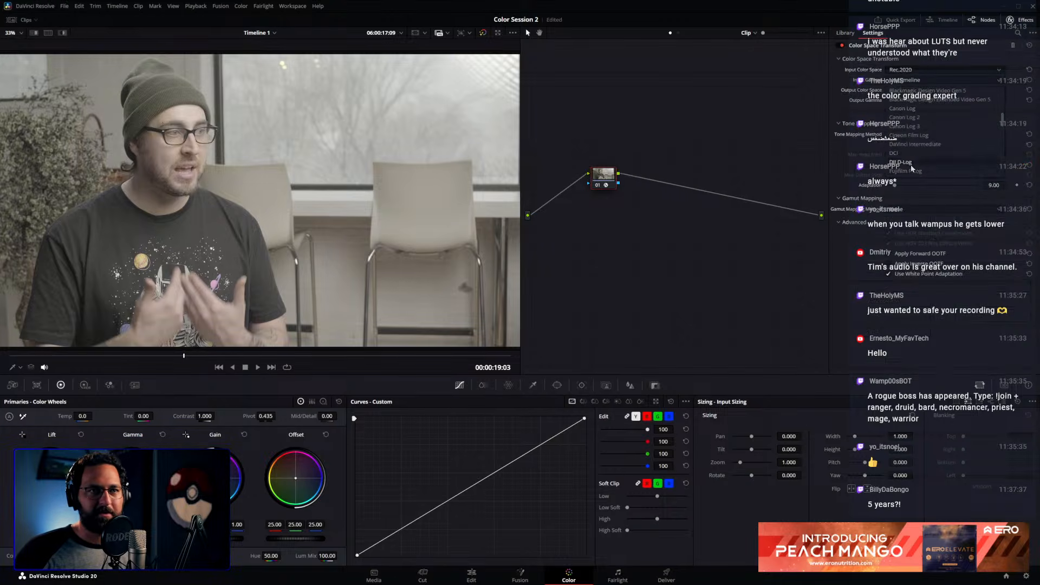
pyautogui.click(917, 181)
# Set the transform's output color space to DaVinci Wide Gamut and its output gamma to DaVinci Intermediate
pyautogui.click(909, 102)
pyautogui.scroll(-4, 911, 135)
pyautogui.click(913, 189)
# Reposition node 01 closer to the graph's source and add a serial node after it
pyautogui.moveTo(606, 181); pyautogui.dragTo(597, 190)
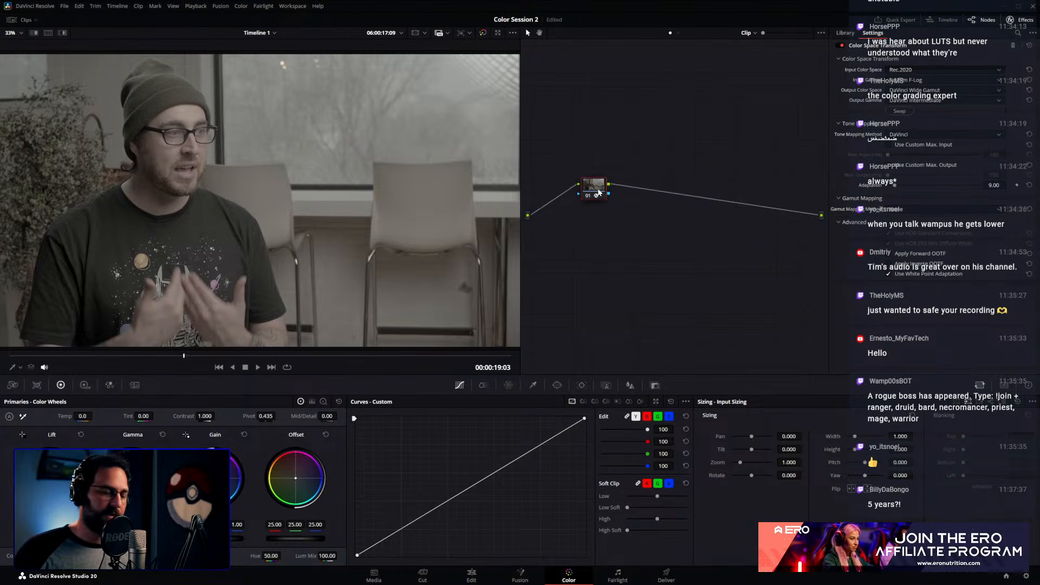
pyautogui.hotkey('alt', 's')
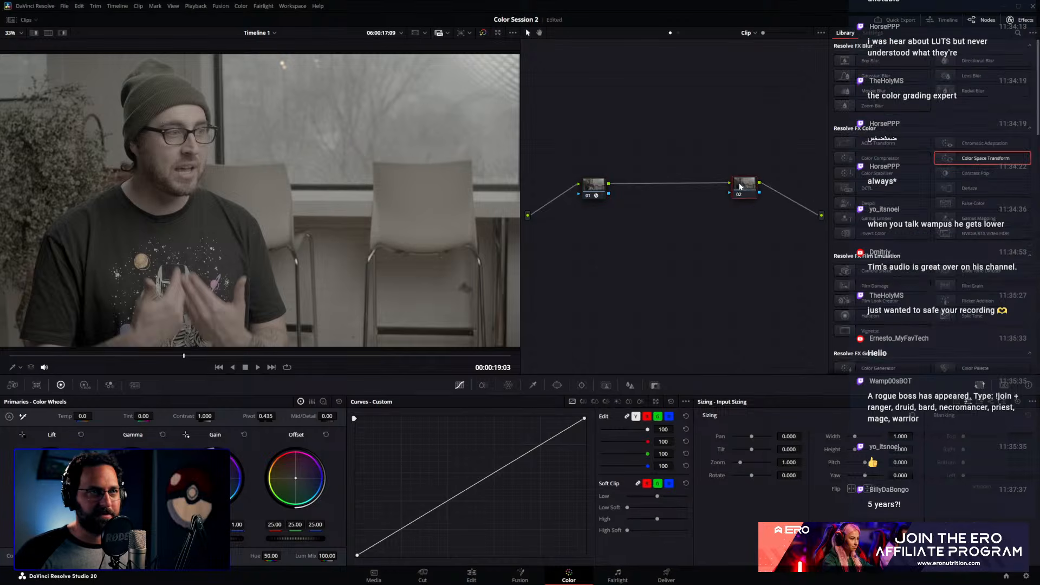
# Copy the Color Space Transform to node 02, swap its input and output, and set output to Rec.709 and Gamma 2.4
pyautogui.moveTo(747, 189); pyautogui.dragTo(746, 189)
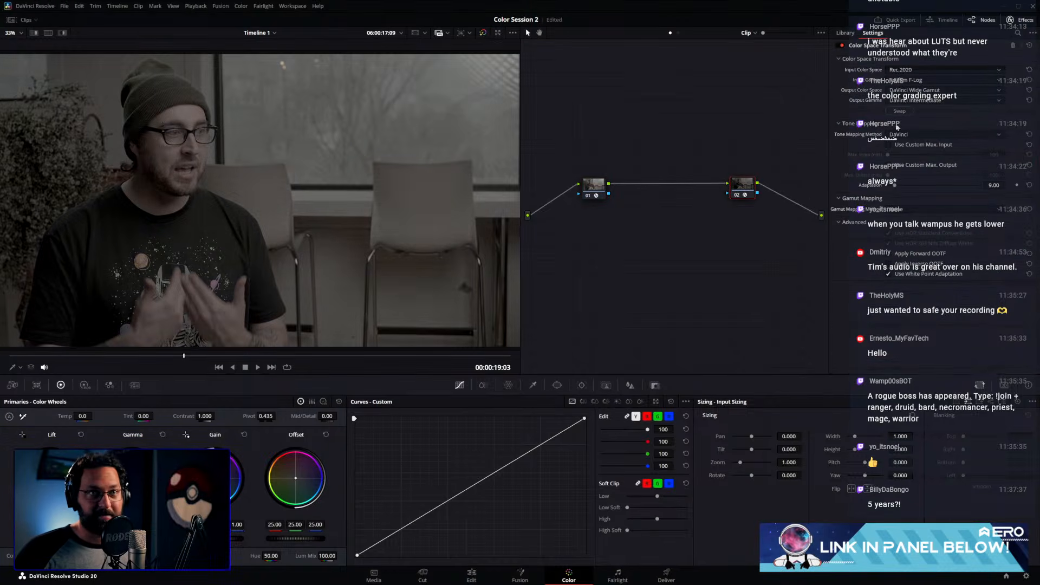
pyautogui.click(900, 111)
pyautogui.click(912, 91)
pyautogui.click(908, 169)
pyautogui.click(912, 101)
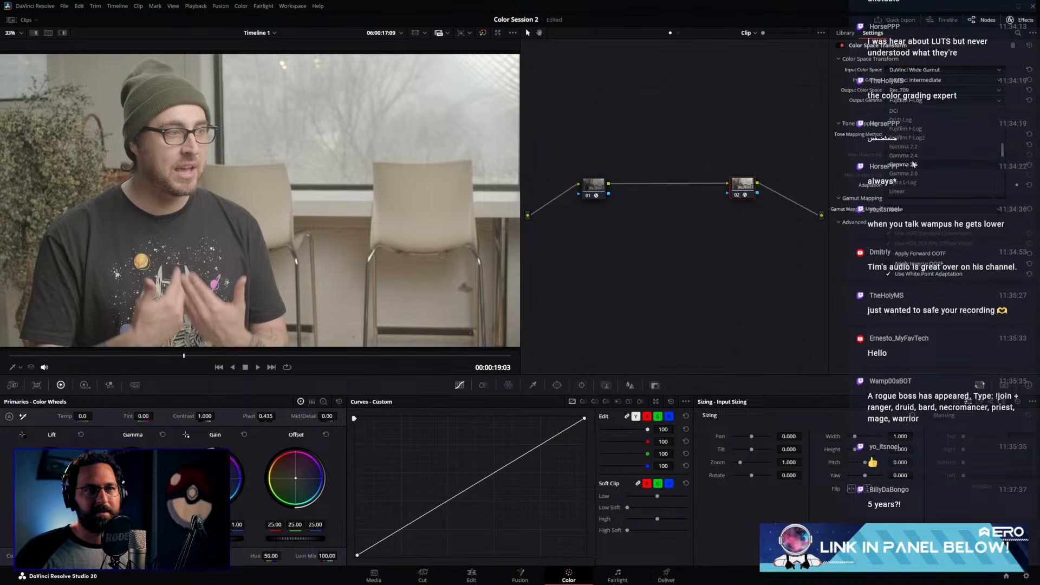
pyautogui.click(912, 158)
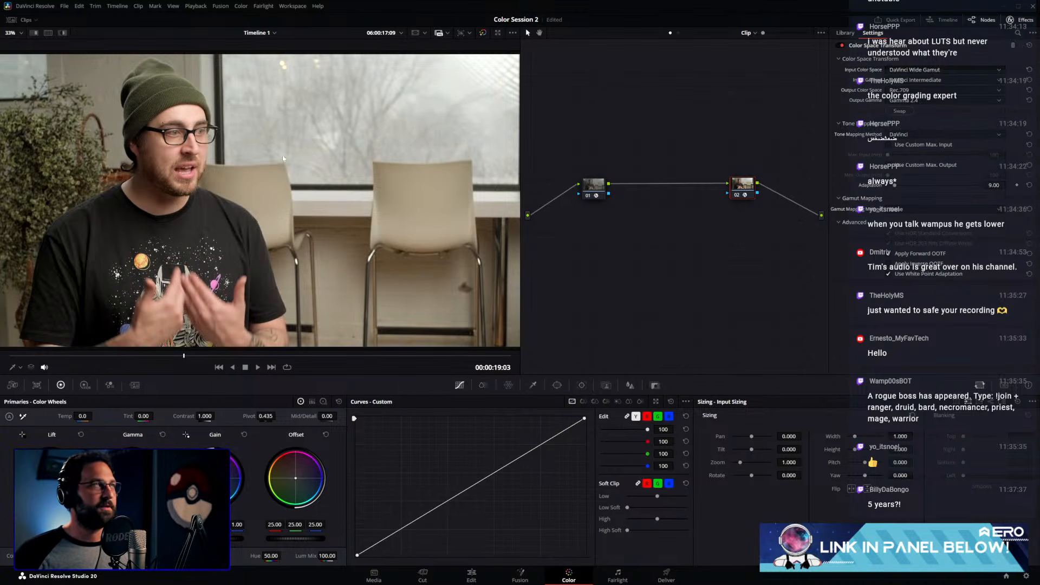
# Add a serial node after node 01, place it midway between the two transforms, and set its gamma to Linear
pyautogui.moveTo(605, 183); pyautogui.dragTo(602, 183)
pyautogui.hotkey('alt', 's')
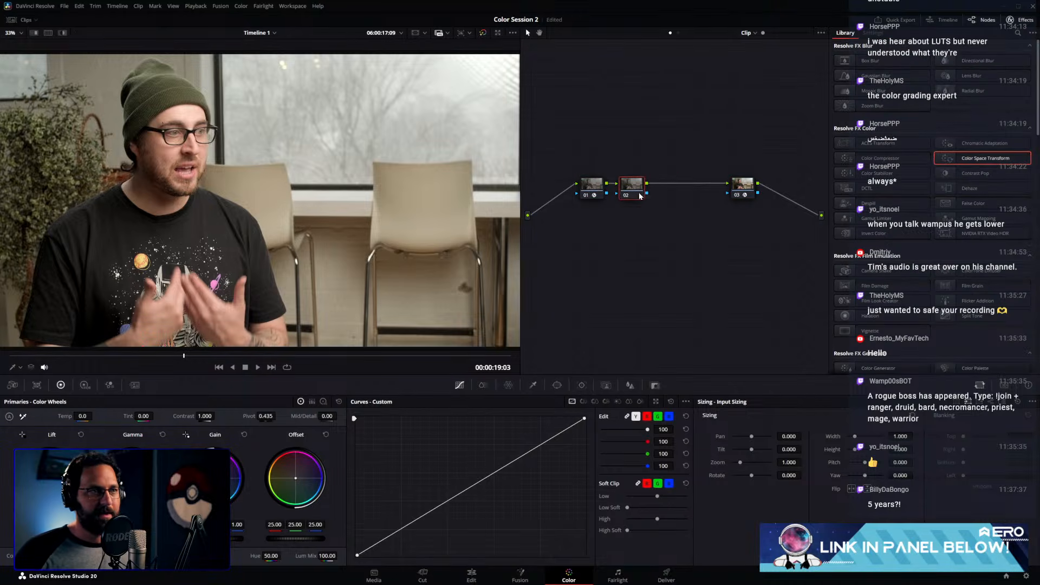
pyautogui.rightClick(667, 193)
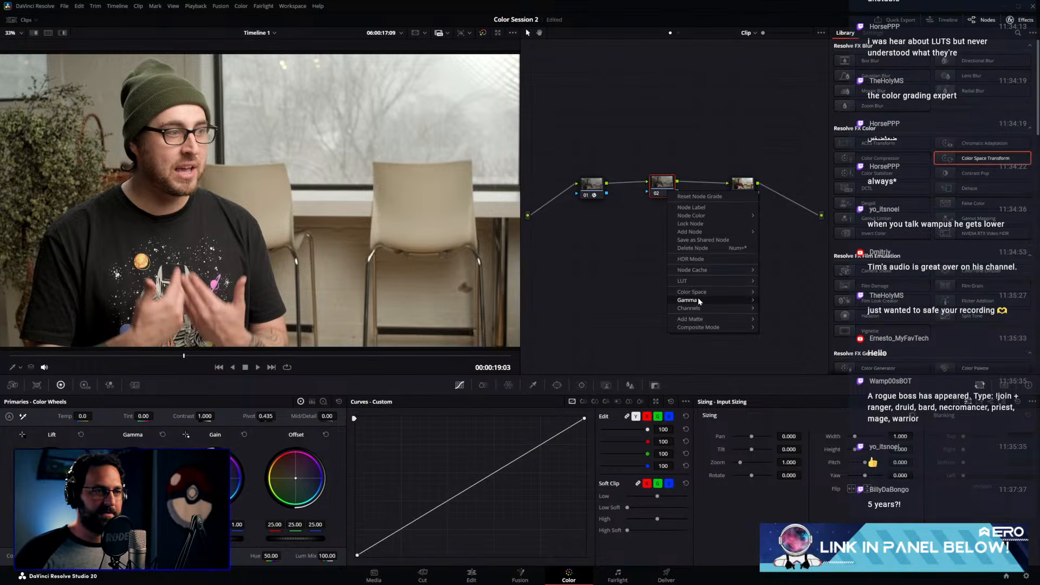
pyautogui.moveTo(698, 299)
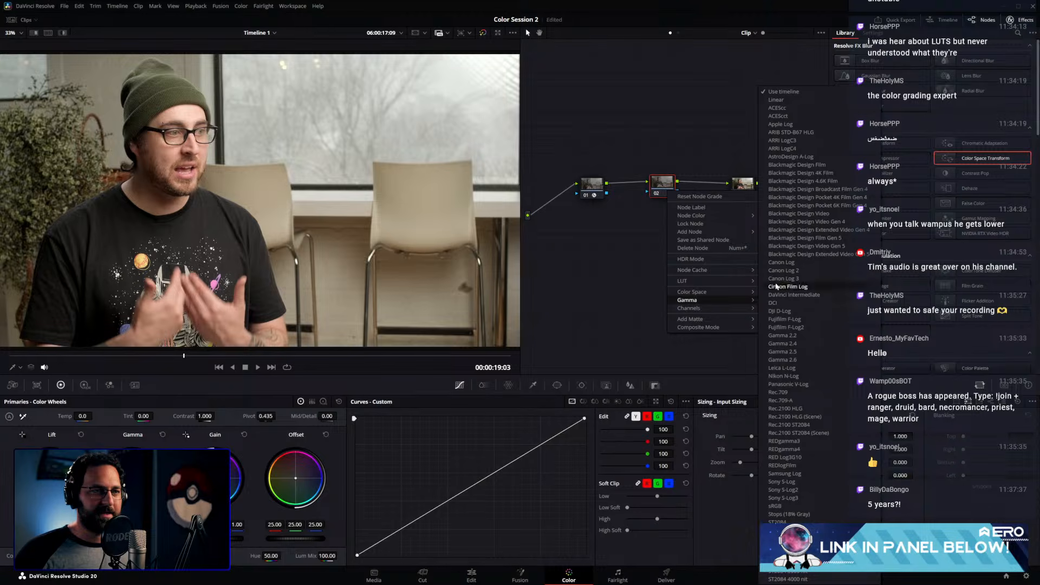
pyautogui.click(779, 100)
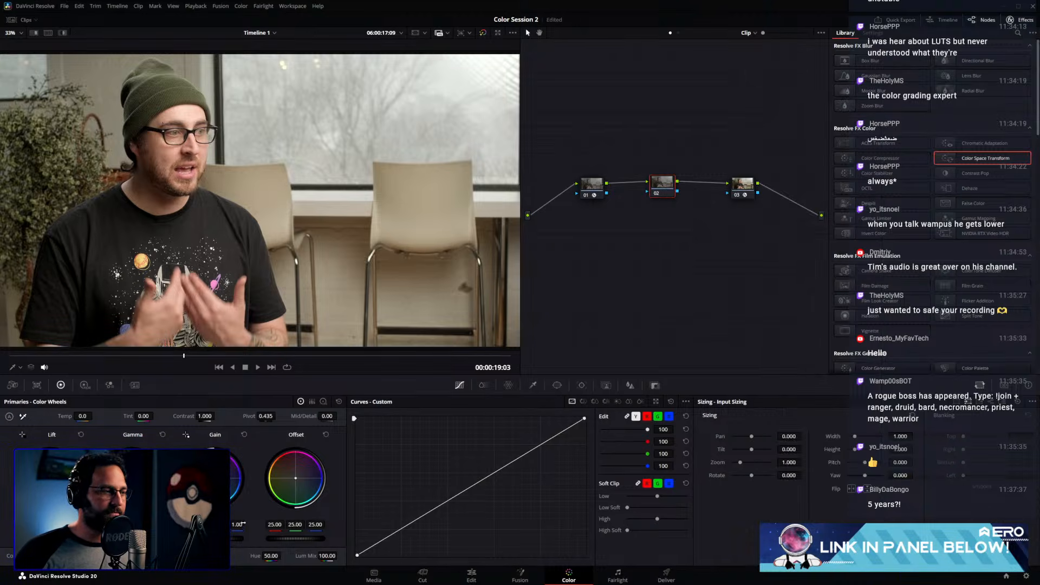
# Try raising the overall gain of node 02 to 1.39 and reset it
pyautogui.moveTo(215, 538); pyautogui.dragTo(266, 461)
pyautogui.click(244, 434)
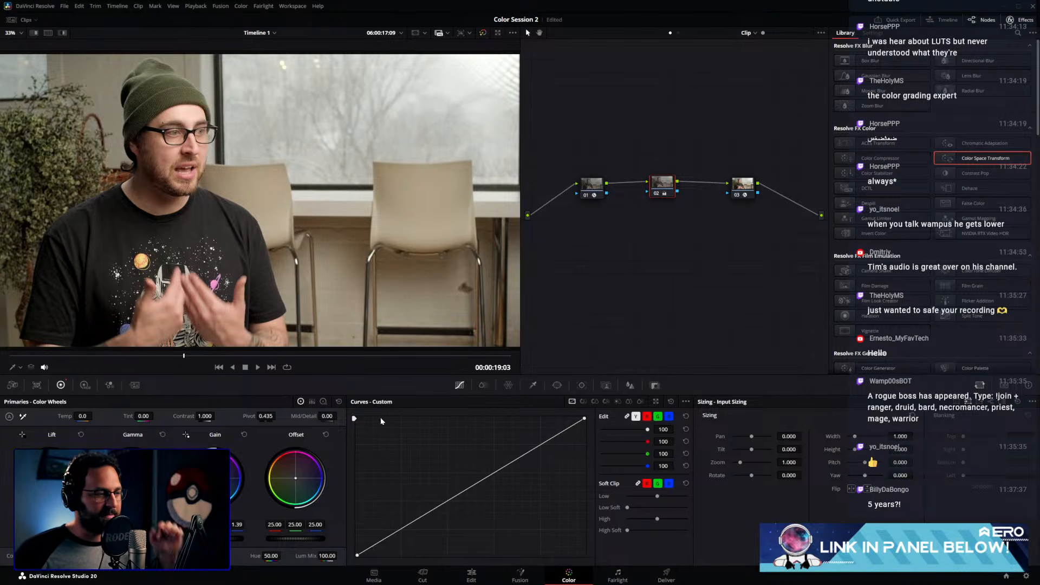
# Set the project's timeline color space to Rec.709 (Scene) and save the settings
pyautogui.click(64, 6)
pyautogui.click(89, 178)
pyautogui.click(513, 130)
pyautogui.scroll(-10, 544, 187)
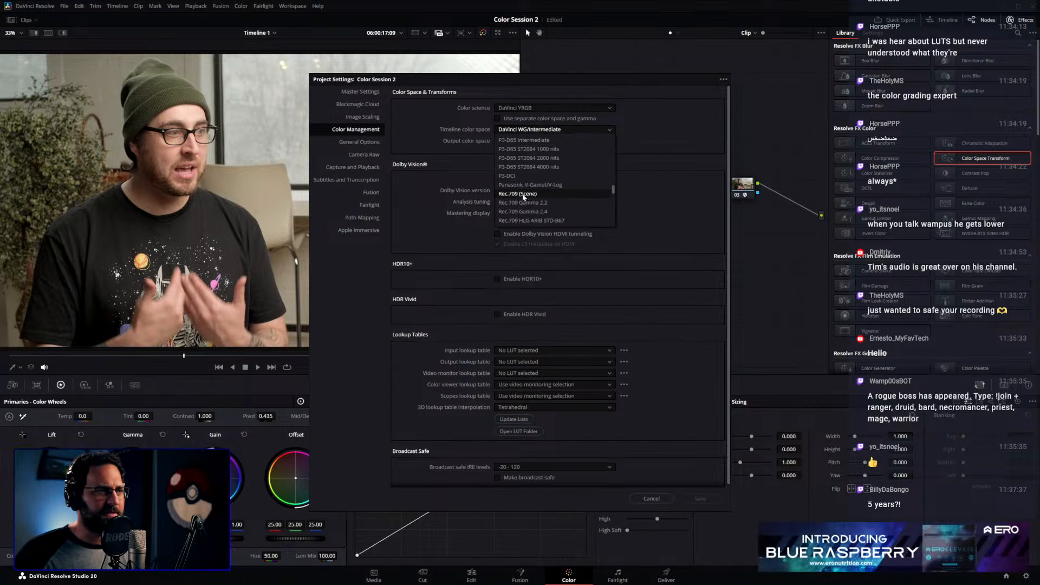
pyautogui.click(525, 194)
pyautogui.click(699, 497)
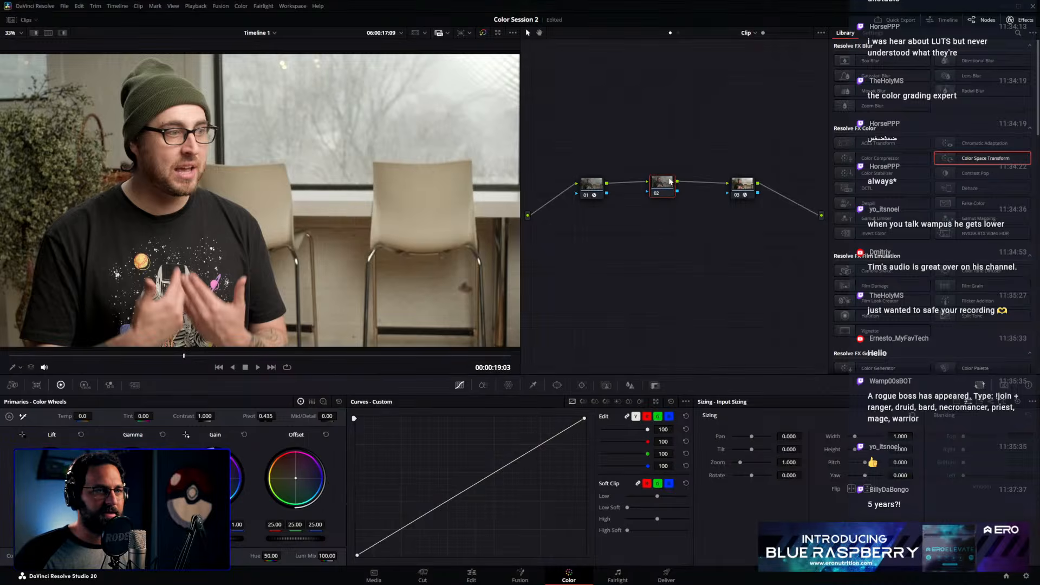
# Lower node 02's overall gain to 0.39 and set the project's timeline color space to DaVinci WG/Intermediate
pyautogui.moveTo(228, 536); pyautogui.dragTo(181, 535)
pyautogui.click(64, 6)
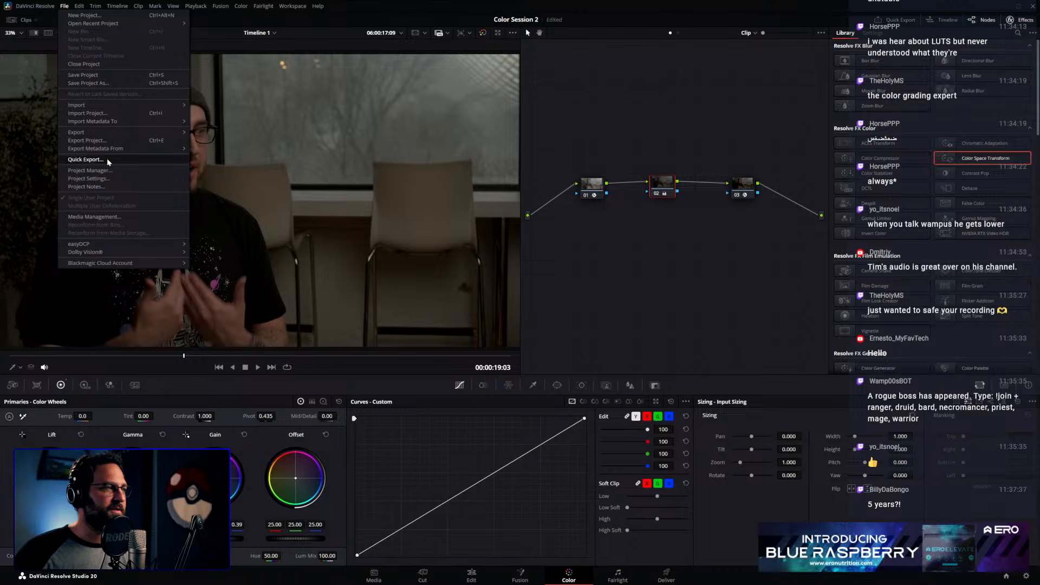
pyautogui.click(101, 179)
pyautogui.click(541, 129)
pyautogui.scroll(3, 547, 167)
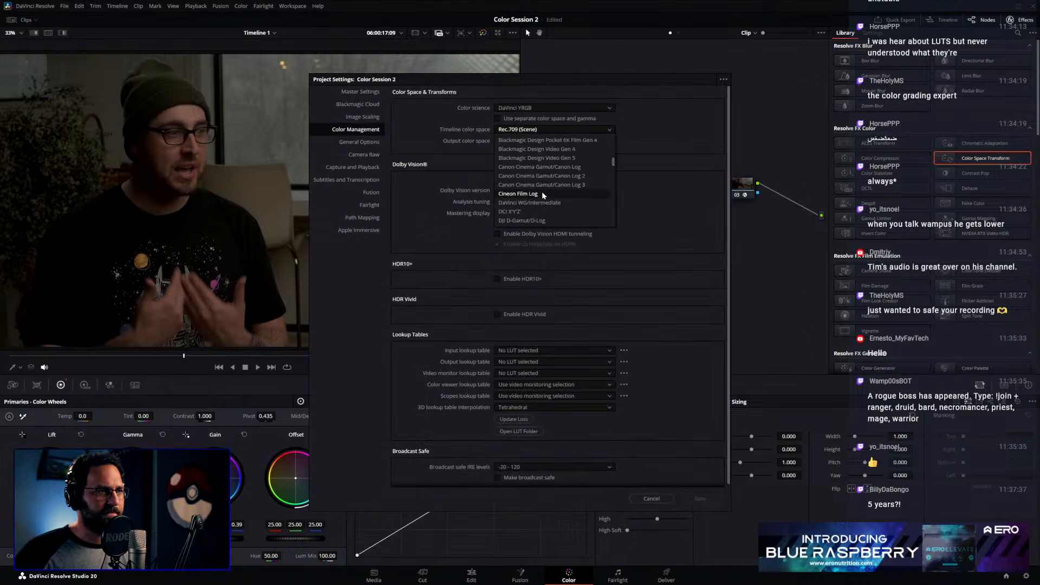
pyautogui.click(542, 193)
pyautogui.click(699, 498)
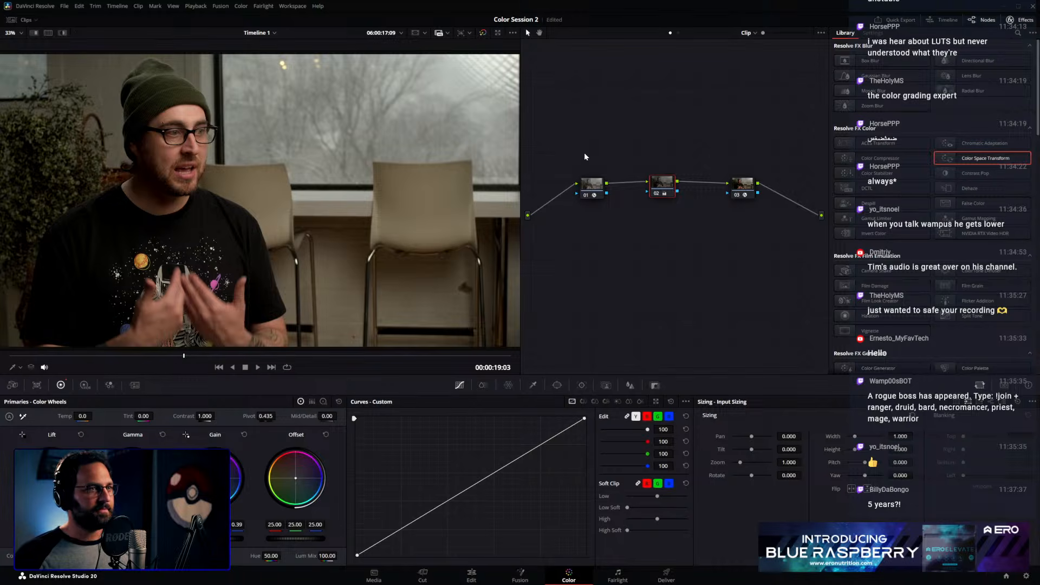
# Review node 01's transform settings, node 02's options and the project's color management settings without changing them
pyautogui.click(596, 193)
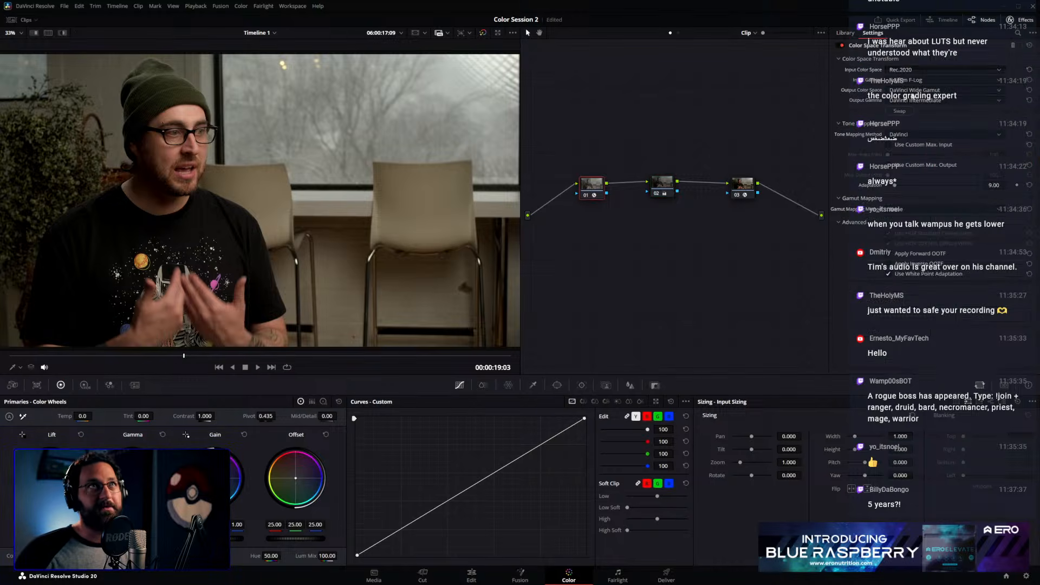
pyautogui.click(662, 183)
pyautogui.rightClick(661, 188)
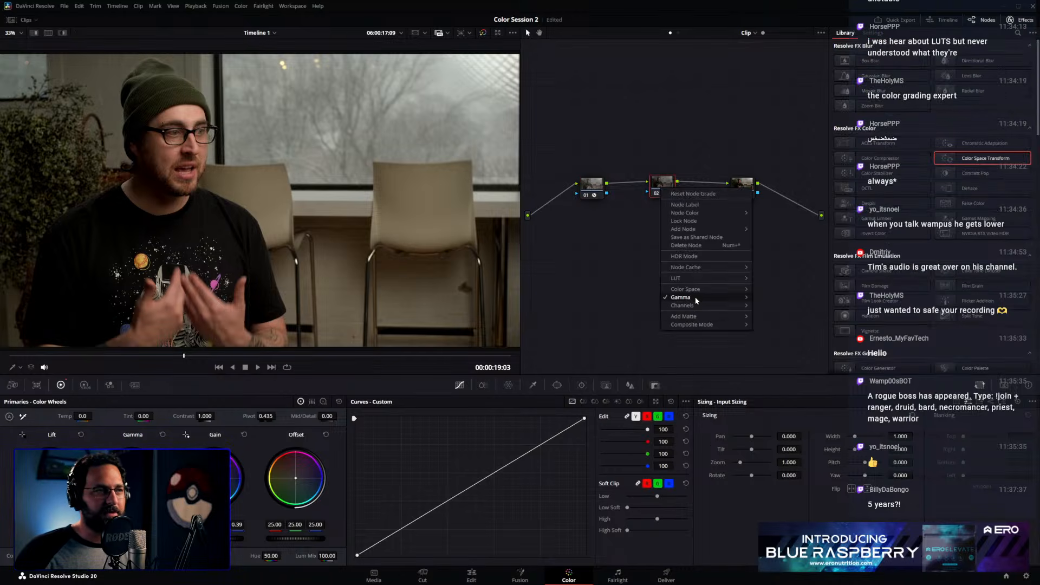
pyautogui.click(64, 6)
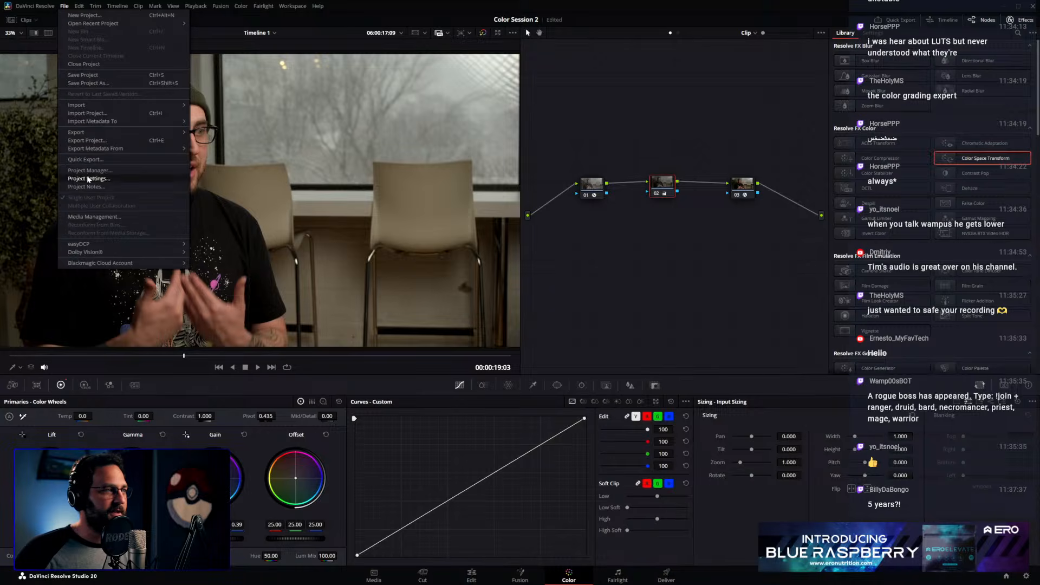
pyautogui.click(89, 178)
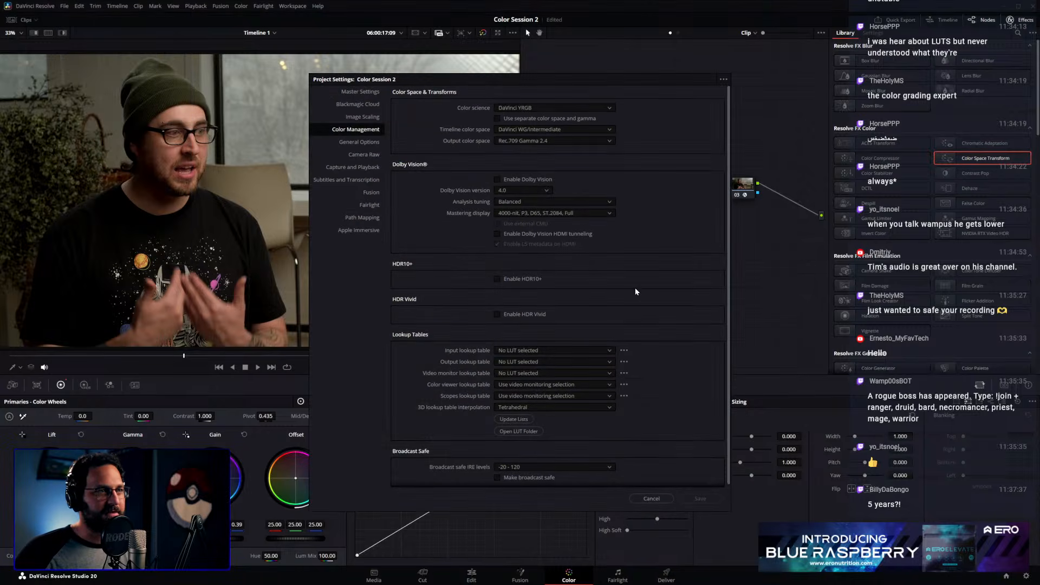
pyautogui.click(651, 498)
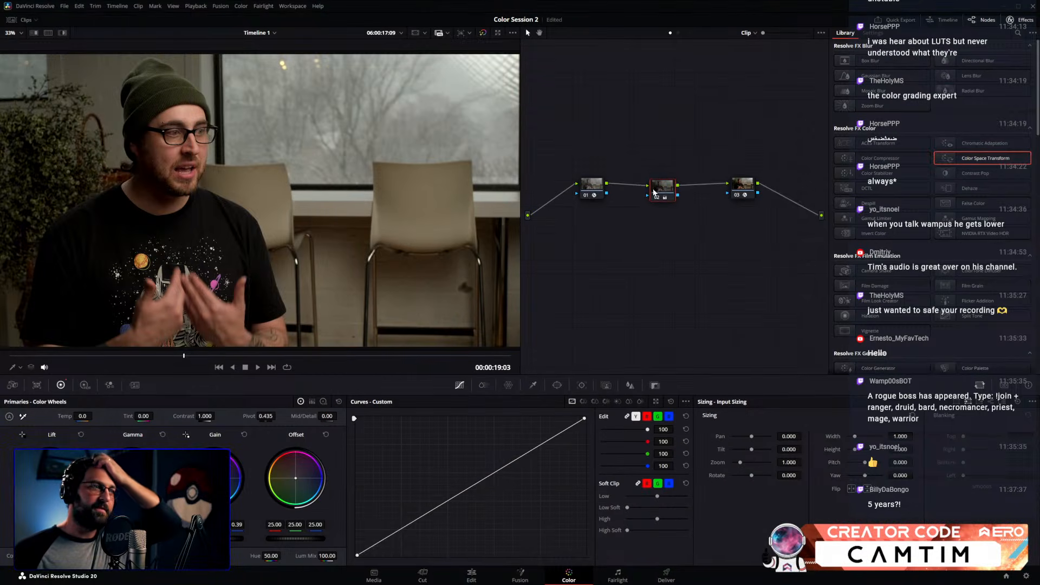
pyautogui.moveTo(658, 196); pyautogui.dragTo(657, 189)
pyautogui.click(600, 186)
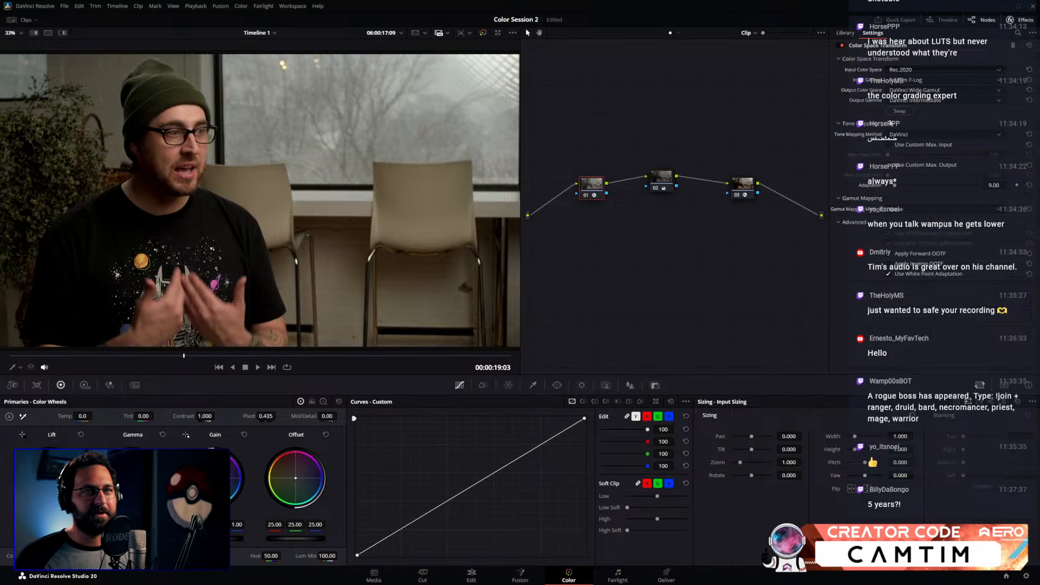
pyautogui.moveTo(661, 178); pyautogui.dragTo(661, 186)
pyautogui.rightClick(661, 186)
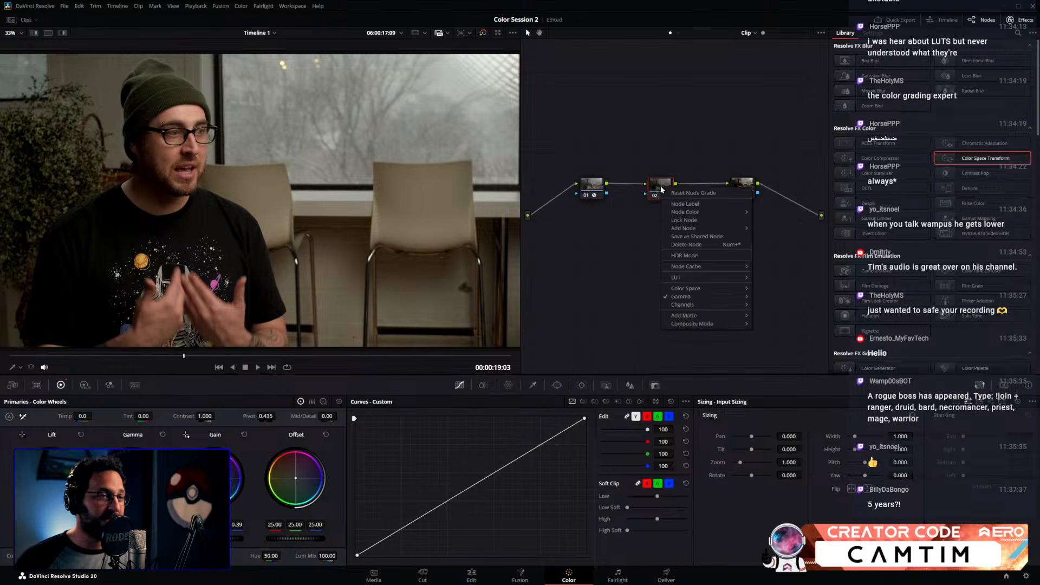
pyautogui.click(659, 185)
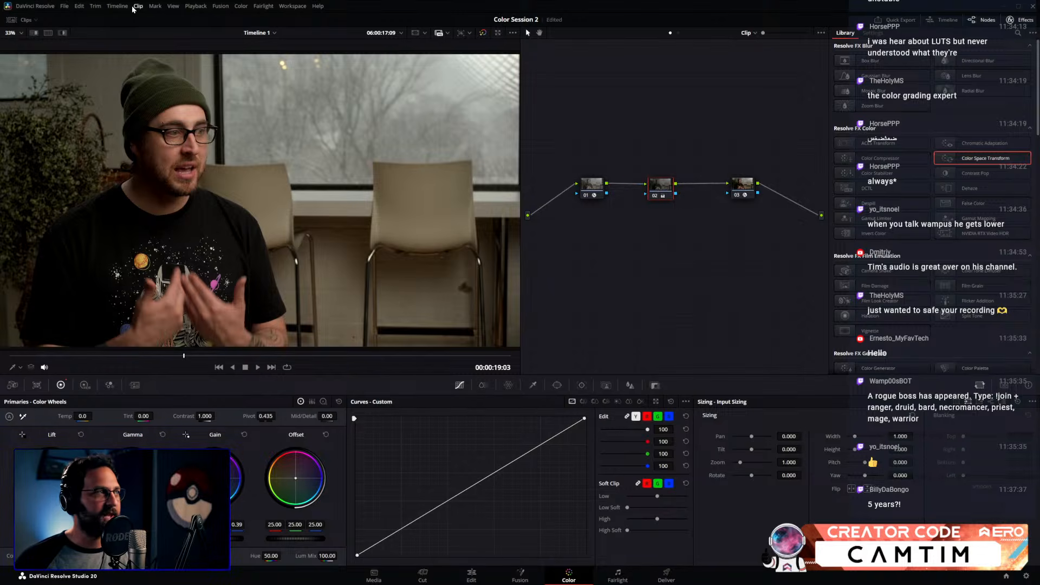
# Move the project settings clear of the node graph, set the timeline color space to Rec.709 Gamma 2.2, and save
pyautogui.click(64, 6)
pyautogui.click(86, 178)
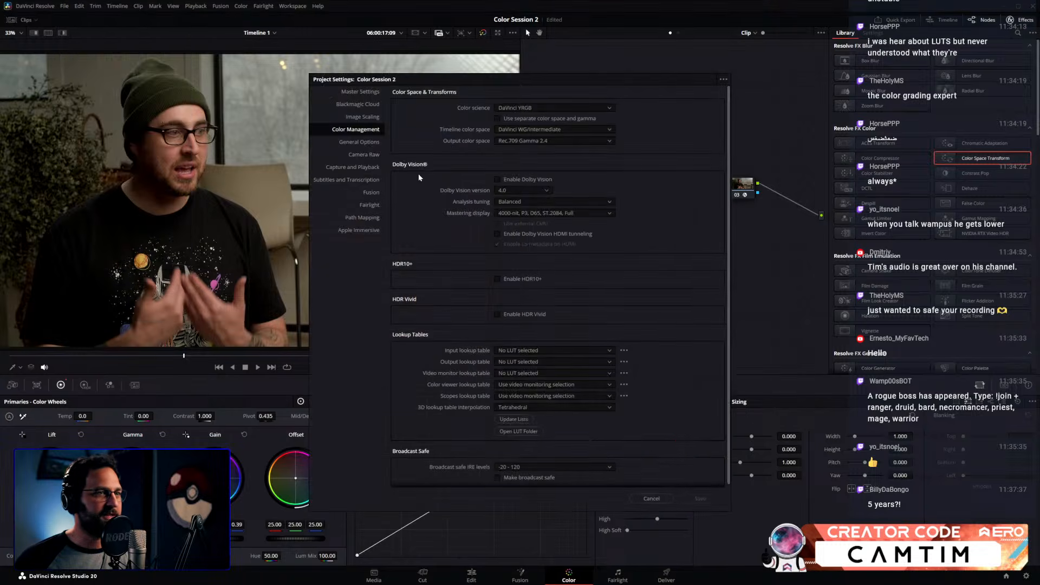
pyautogui.moveTo(522, 82); pyautogui.dragTo(362, 55)
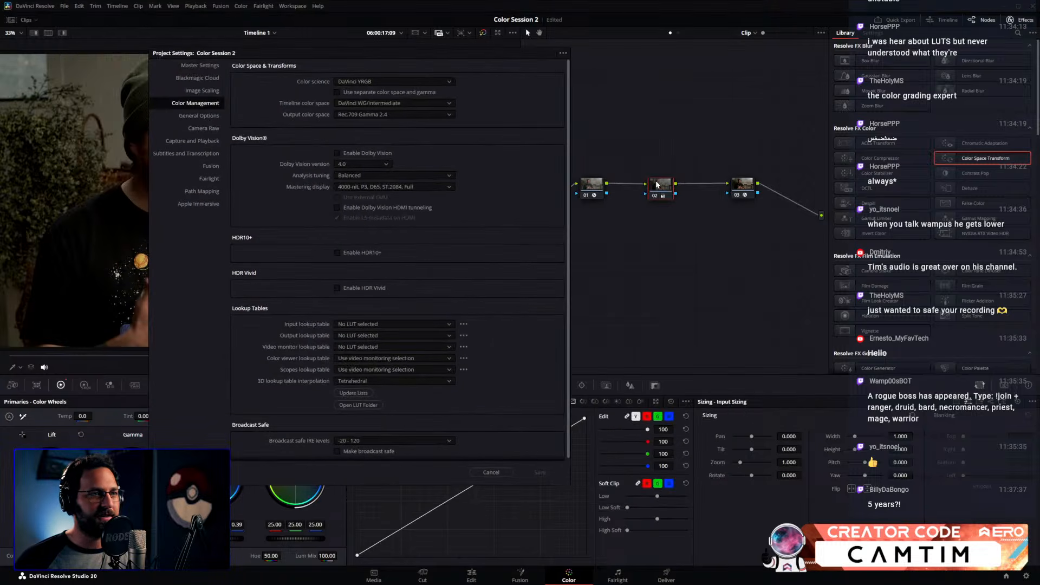
pyautogui.click(407, 105)
pyautogui.scroll(-5, 379, 149)
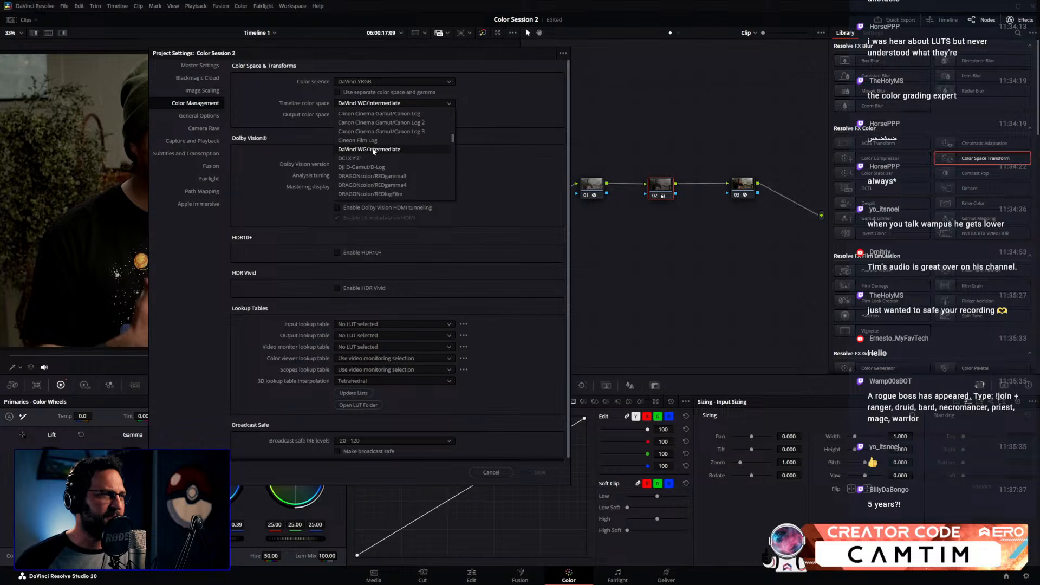
pyautogui.scroll(-5, 379, 164)
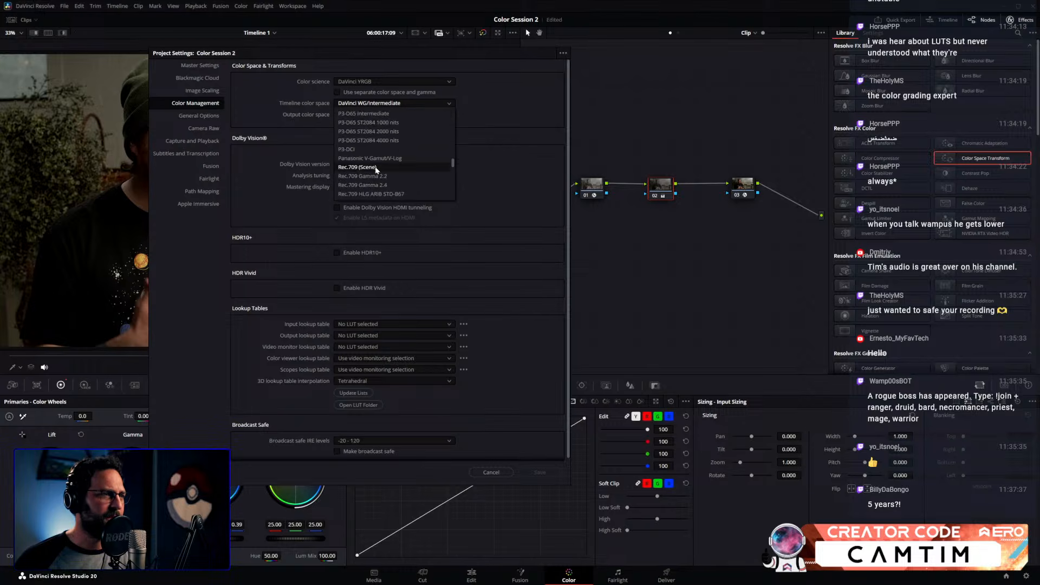
pyautogui.click(375, 167)
pyautogui.click(376, 102)
pyautogui.click(375, 184)
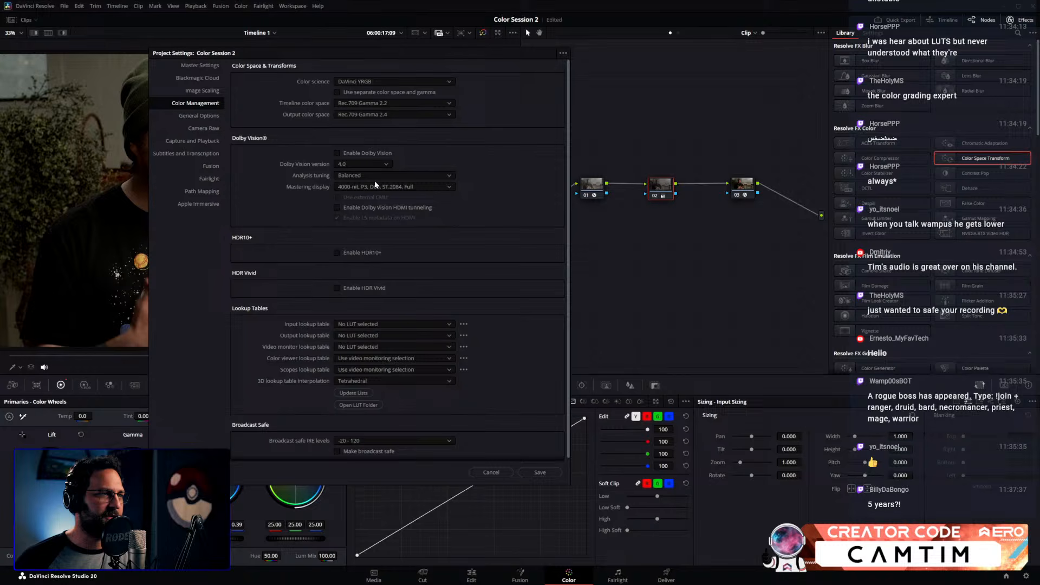
pyautogui.click(539, 472)
# Check which gamma is assigned to node 02
pyautogui.rightClick(665, 184)
pyautogui.click(661, 186)
pyautogui.rightClick(661, 188)
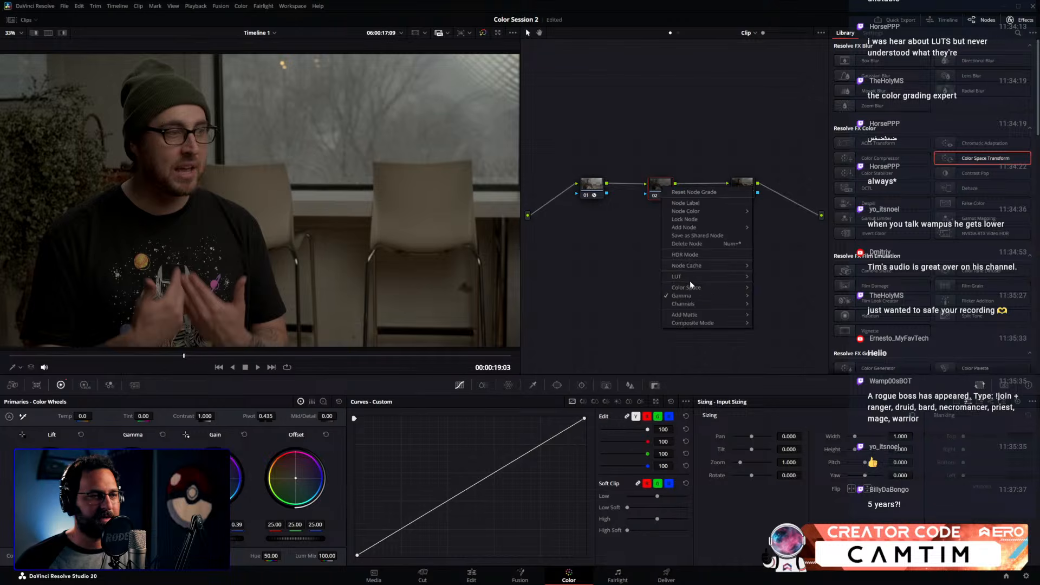
pyautogui.moveTo(687, 296)
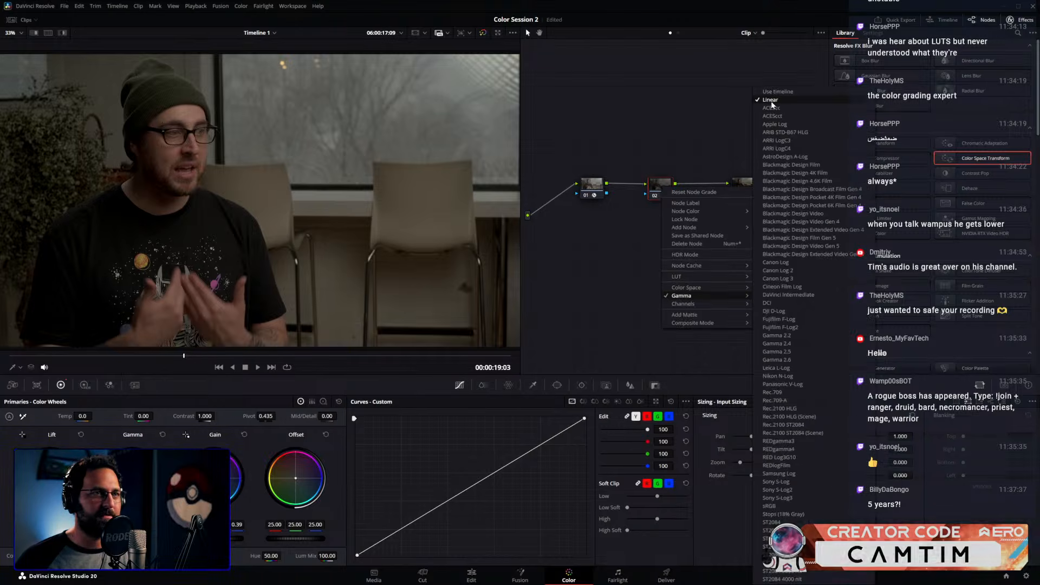
pyautogui.click(688, 97)
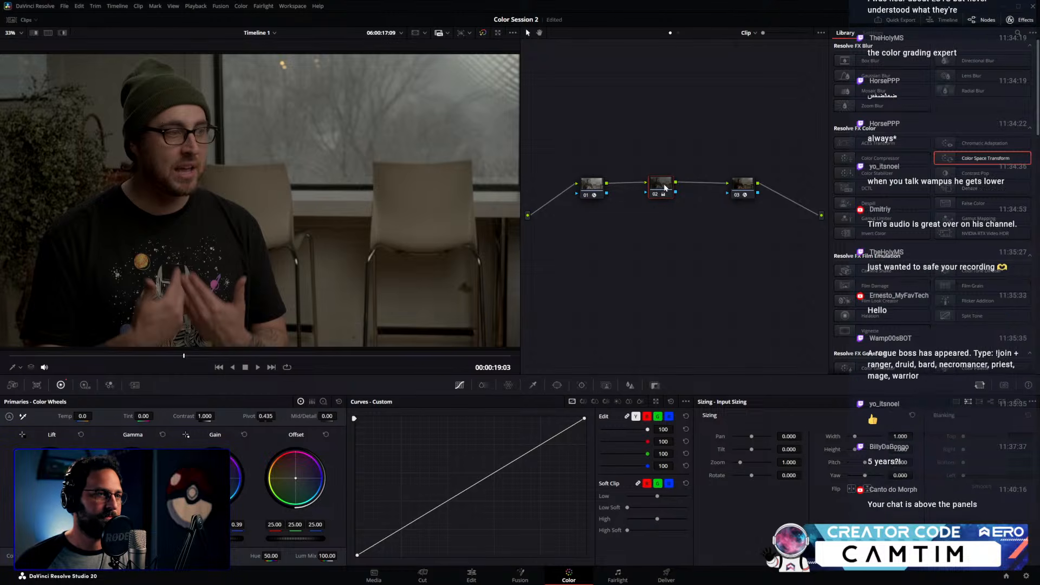
# Restore the project's timeline color space to DaVinci WG/Intermediate and save the settings
pyautogui.click(65, 6)
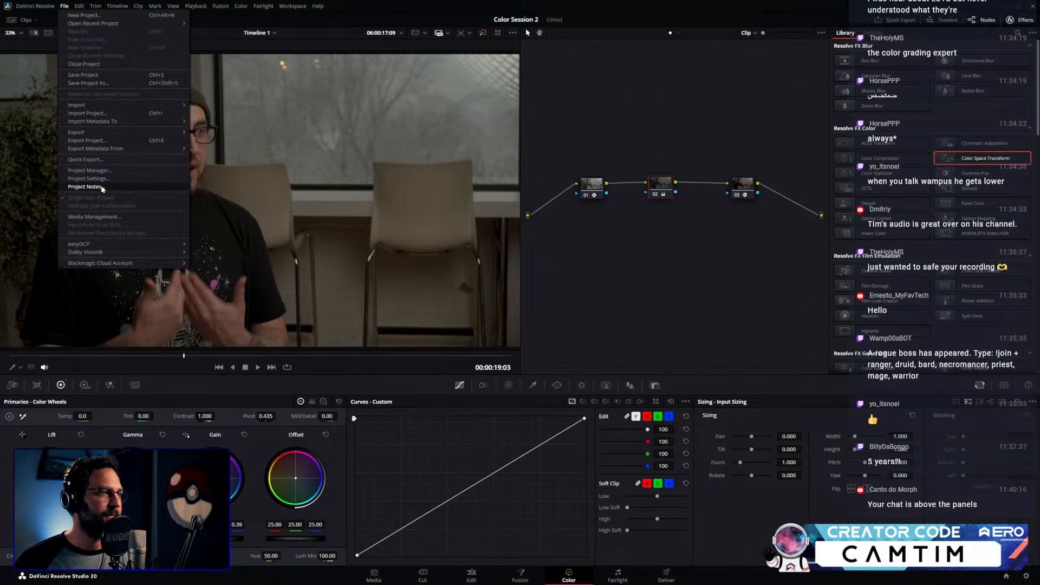
pyautogui.click(157, 182)
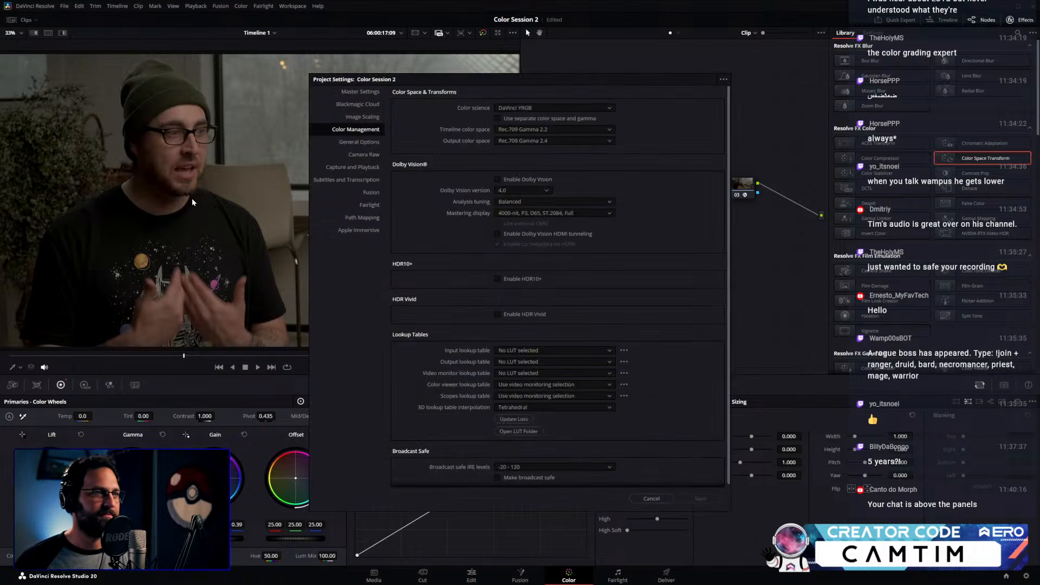
pyautogui.click(537, 130)
pyautogui.scroll(10, 549, 173)
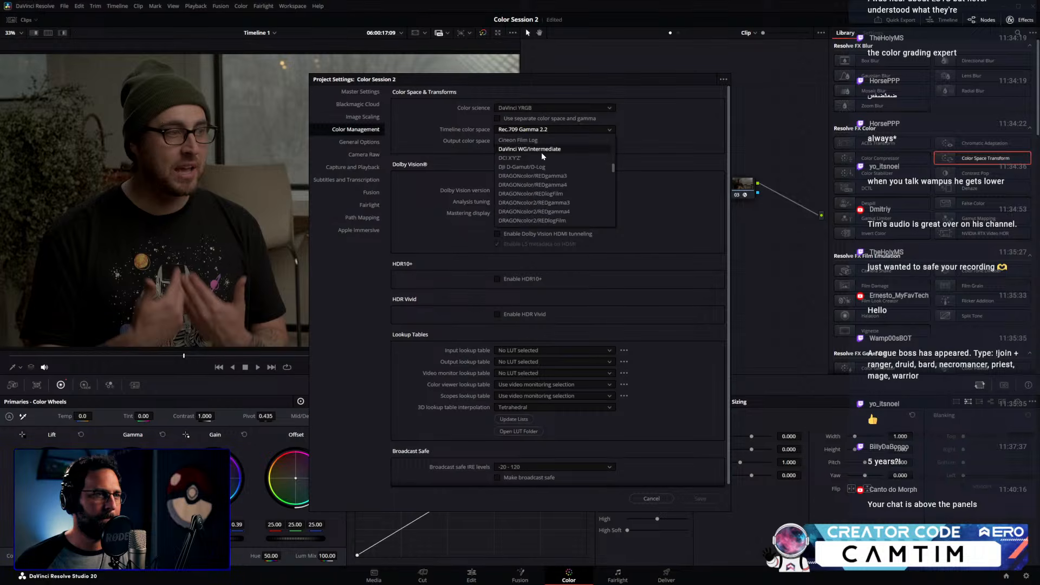
pyautogui.click(541, 151)
pyautogui.click(701, 499)
# Add a node carrying node 01's Color Space Transform, place it above the chain, and connect it directly to the source
pyautogui.moveTo(654, 192); pyautogui.dragTo(653, 212)
pyautogui.moveTo(592, 194); pyautogui.dragTo(583, 228)
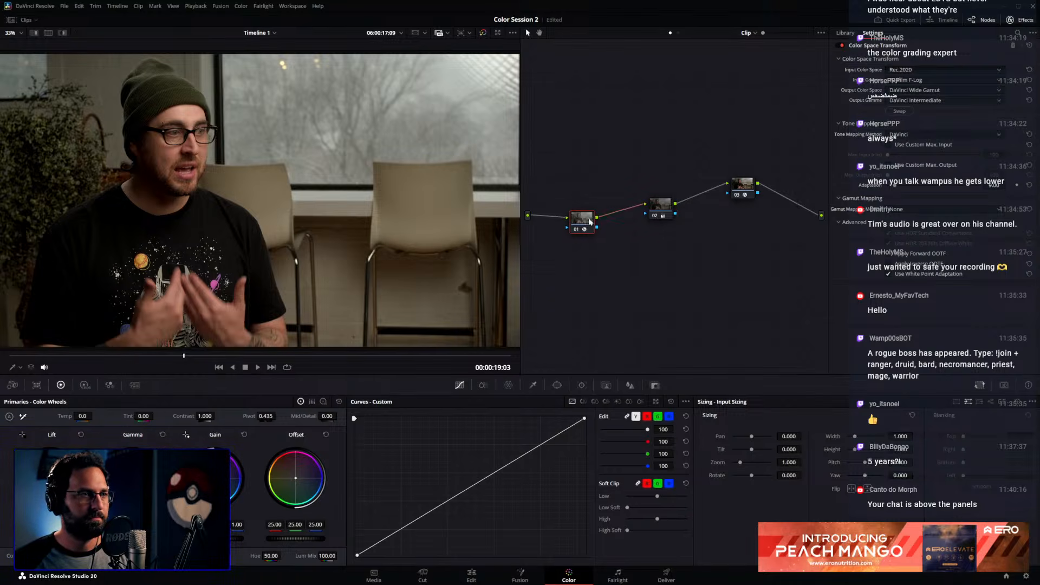
pyautogui.hotkey('alt', 's')
pyautogui.moveTo(612, 219); pyautogui.dragTo(575, 145)
pyautogui.moveTo(528, 215); pyautogui.dragTo(558, 137)
pyautogui.moveTo(567, 135); pyautogui.dragTo(569, 163)
# Set both the output color space and the output gamma of the new node's transform to Rec.709
pyautogui.click(903, 91)
pyautogui.click(913, 161)
pyautogui.click(915, 100)
pyautogui.click(575, 173)
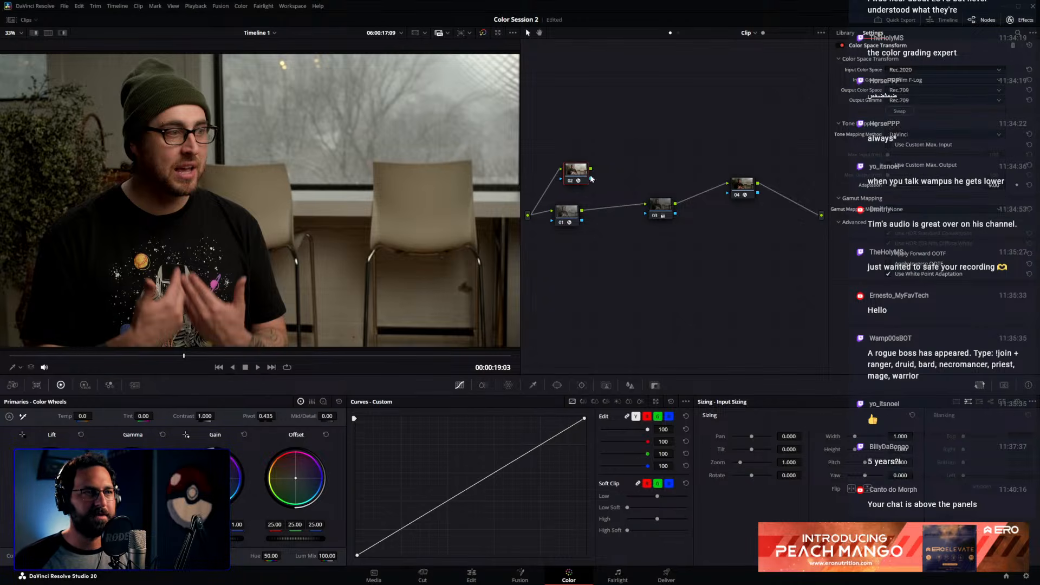
# Arrange node 02 above a lower row of nodes 01, 03 and 04, and select node 03
pyautogui.moveTo(576, 172); pyautogui.dragTo(569, 157)
pyautogui.click(576, 222)
pyautogui.moveTo(576, 223); pyautogui.dragTo(579, 232)
pyautogui.moveTo(647, 215); pyautogui.dragTo(640, 232)
pyautogui.moveTo(738, 193); pyautogui.dragTo(743, 224)
pyautogui.click(655, 230)
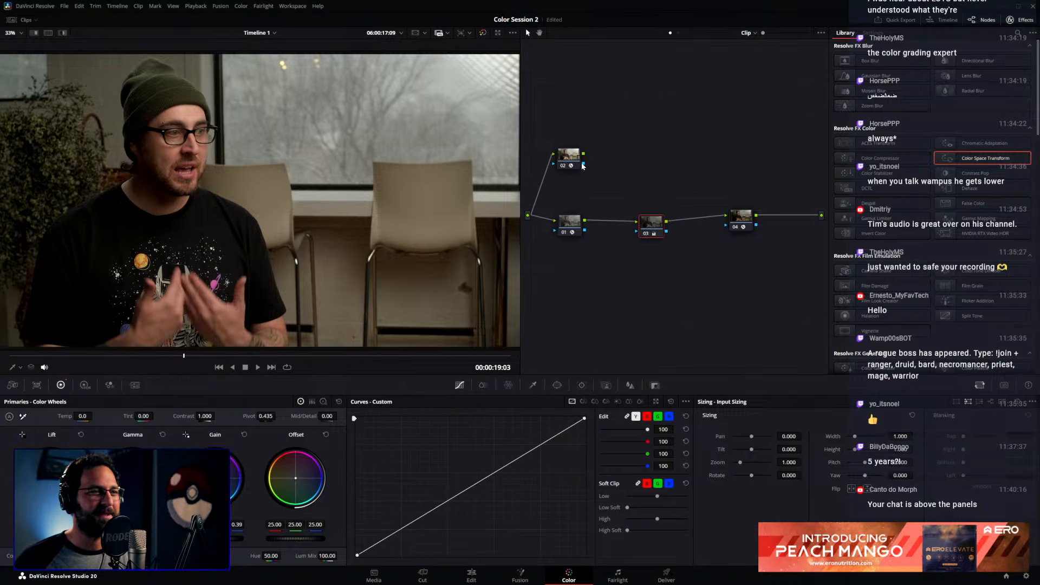
# Add a serial node after the Rec.709 transform node in the upper branch, with spacing between the two
pyautogui.moveTo(570, 160); pyautogui.dragTo(580, 159)
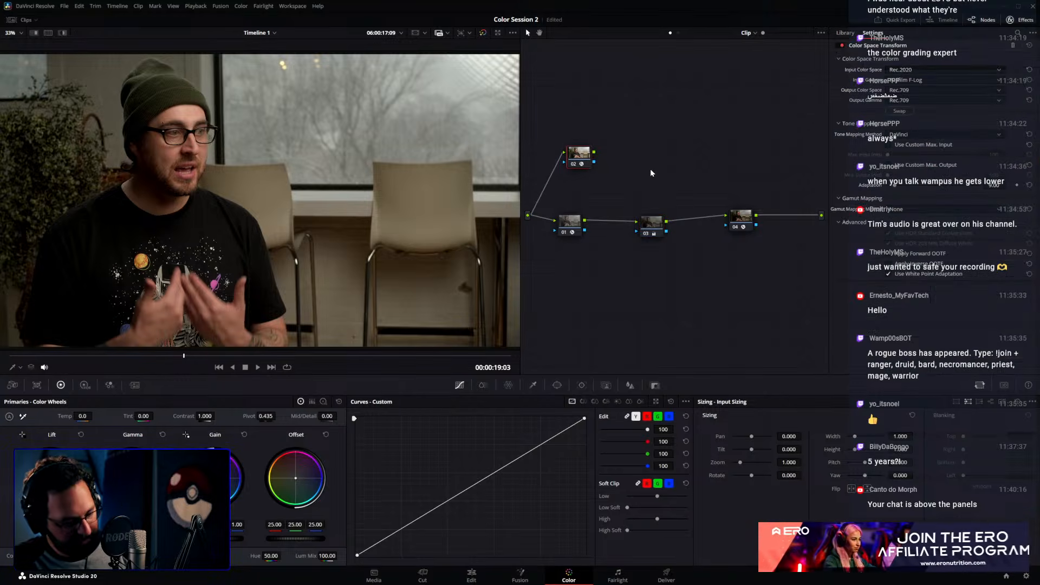
pyautogui.hotkey('alt', 's')
pyautogui.moveTo(607, 164); pyautogui.dragTo(634, 163)
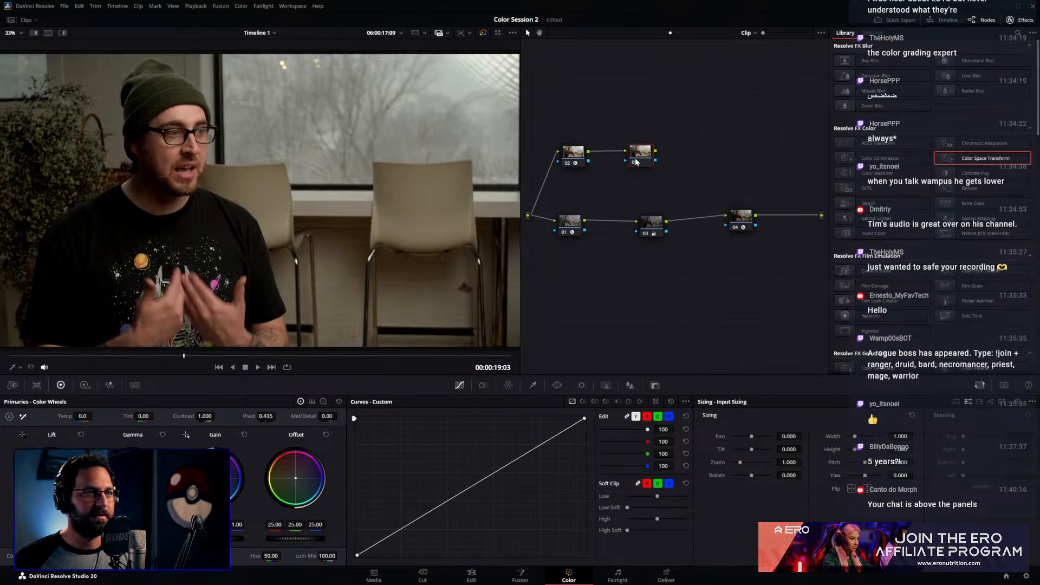
# Delete both upper-branch nodes and move the first two nodes of the remaining chain slightly higher
pyautogui.press('Delete')
pyautogui.moveTo(560, 184); pyautogui.dragTo(649, 220)
pyautogui.moveTo(574, 219); pyautogui.dragTo(574, 201)
pyautogui.click(597, 190)
pyautogui.click(649, 207)
pyautogui.click(572, 211)
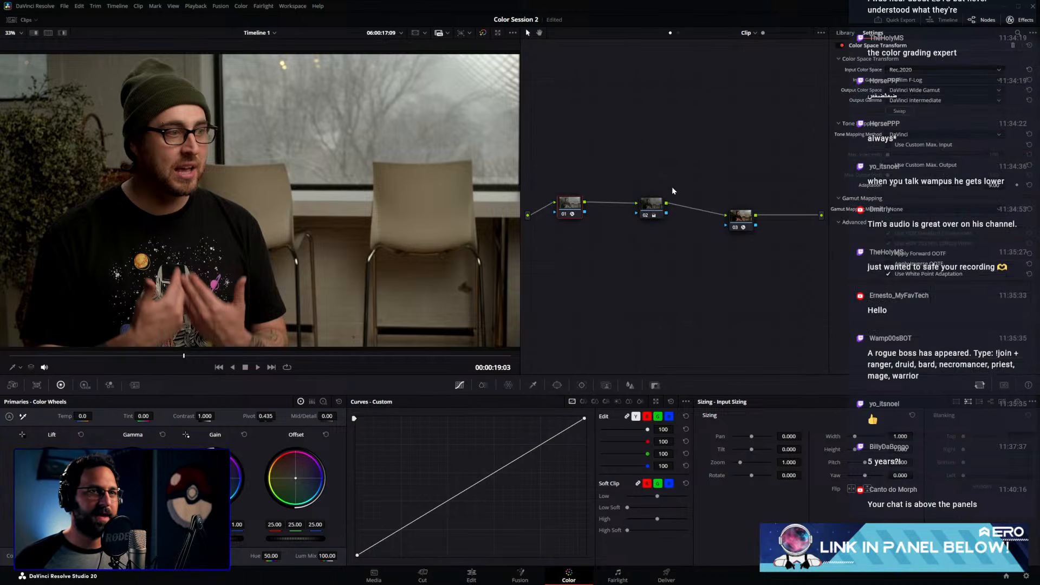
# Set the Primary Balance node's gamma to Linear and delete the spare serial node added before it
pyautogui.hotkey('alt', 's')
pyautogui.click(654, 211)
pyautogui.rightClick(654, 211)
pyautogui.moveTo(671, 319)
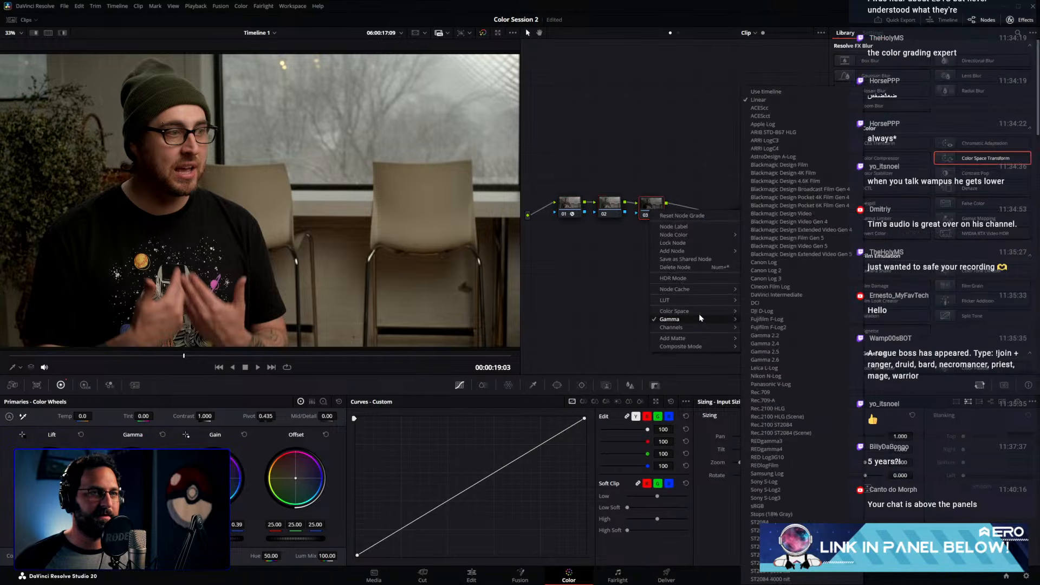
pyautogui.click(757, 101)
pyautogui.click(614, 201)
pyautogui.press('Delete')
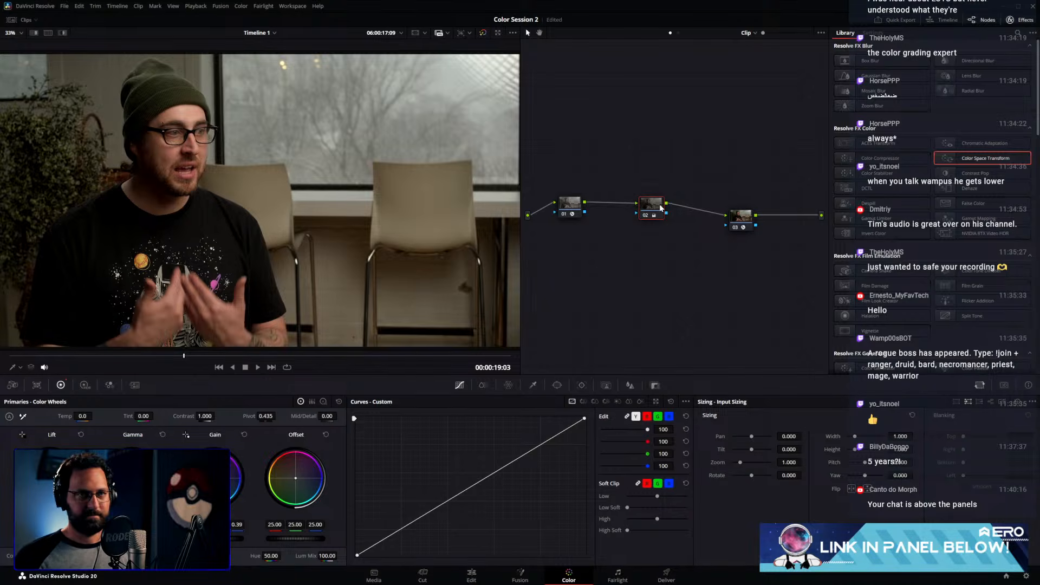
# Review the timeline color space in the project's color management settings and leave them without saving
pyautogui.click(65, 6)
pyautogui.click(97, 178)
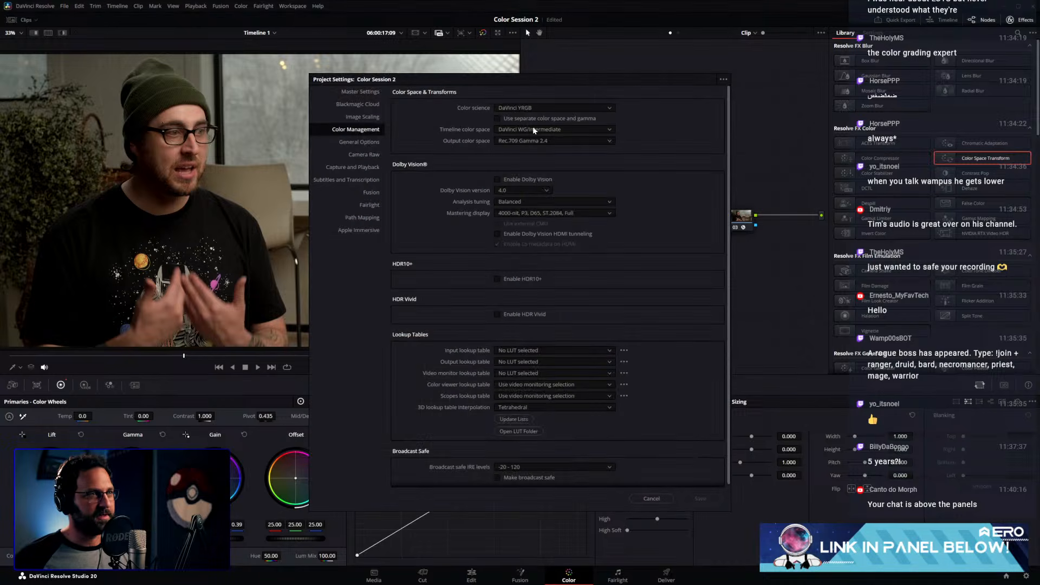
pyautogui.click(655, 499)
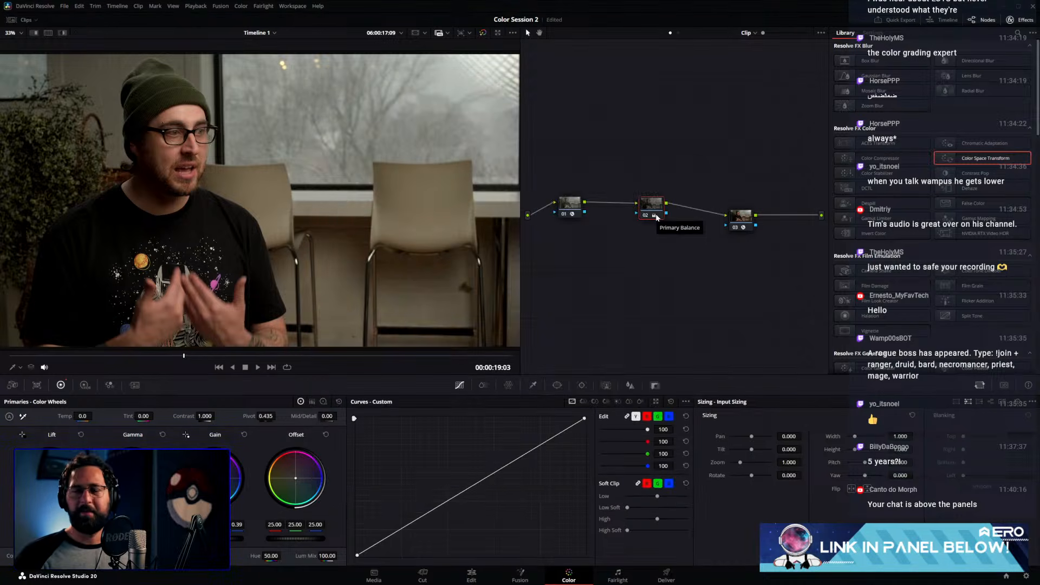
# Reset the clip's grades and nodes to a single blank node
pyautogui.rightClick(629, 233)
pyautogui.click(671, 244)
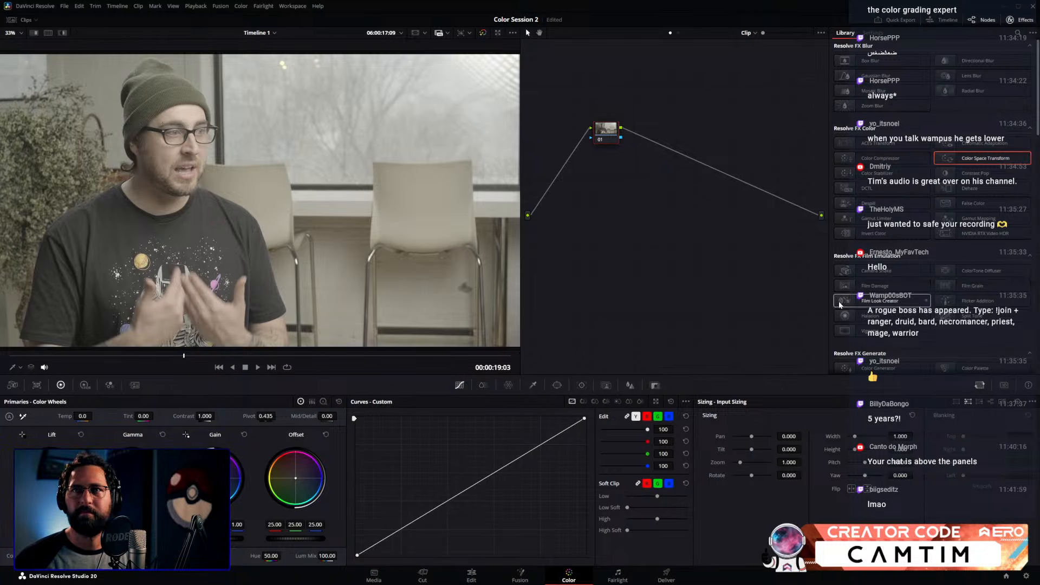
# Open the video scopes as a single CIE Chromaticity scope and enlarge the scopes window
pyautogui.click(293, 6)
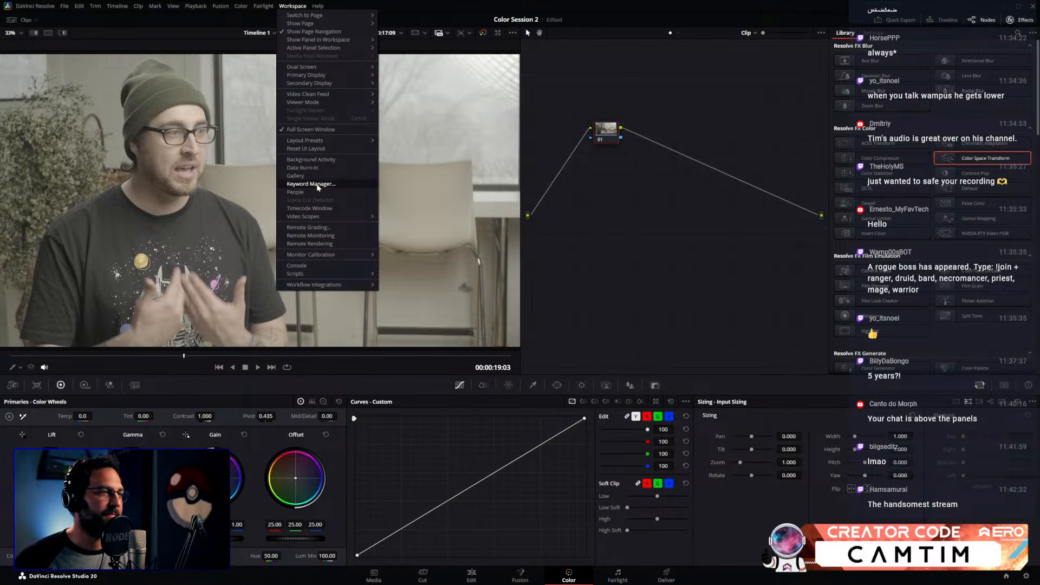
pyautogui.moveTo(325, 216)
pyautogui.click(405, 217)
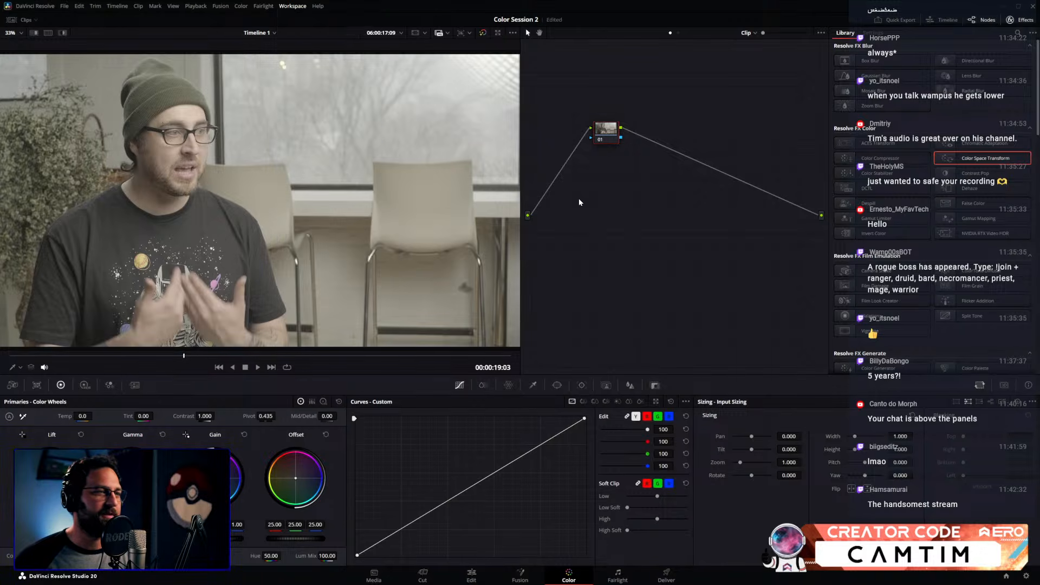
pyautogui.moveTo(651, 147); pyautogui.dragTo(723, 83)
pyautogui.click(761, 91)
pyautogui.moveTo(644, 77); pyautogui.dragTo(633, 50)
pyautogui.click(736, 68)
pyautogui.click(748, 112)
pyautogui.moveTo(770, 351); pyautogui.dragTo(848, 502)
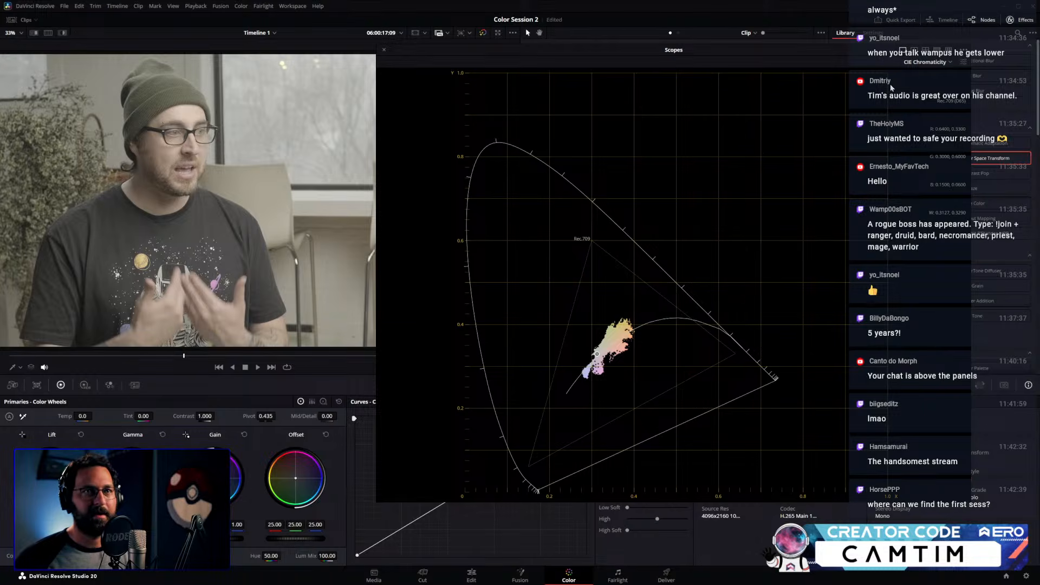
# Overlay the Sony S-Gamut3.Cine additional gamut on the chromaticity scope and compare it with the Rec.709 triangle
pyautogui.click(963, 62)
pyautogui.click(918, 149)
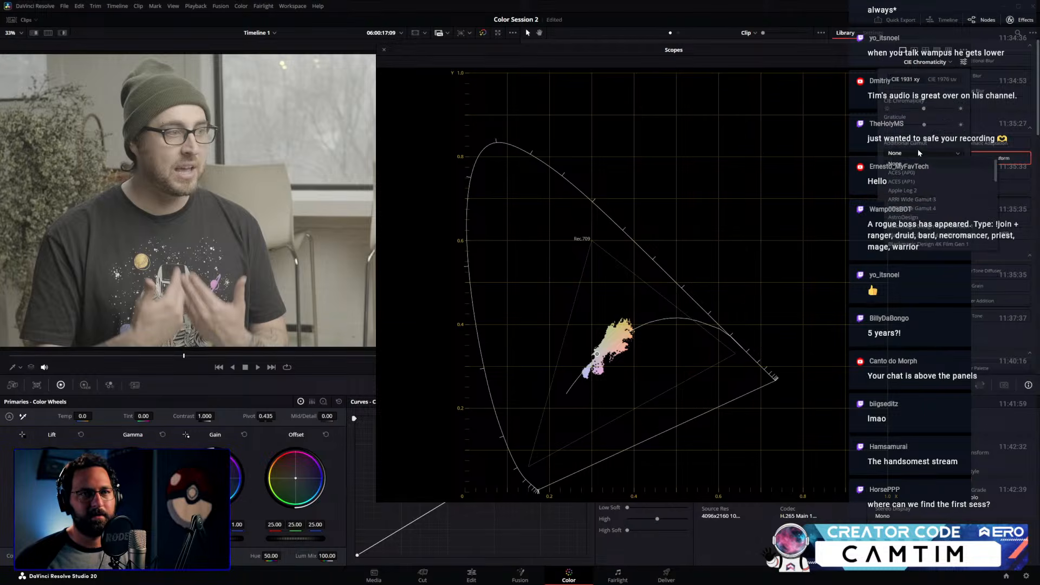
pyautogui.scroll(-10, 935, 200)
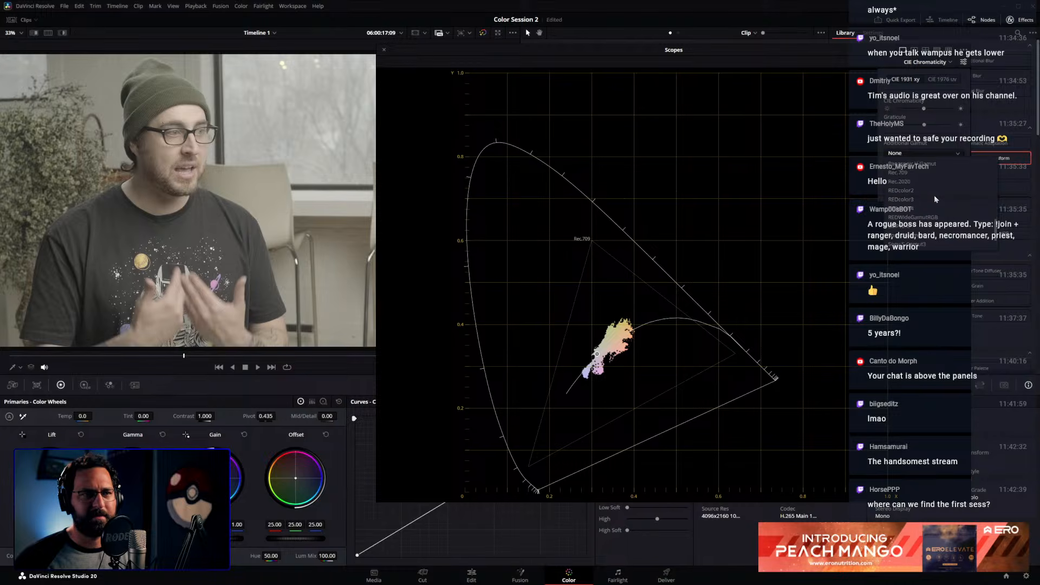
pyautogui.scroll(5, 934, 195)
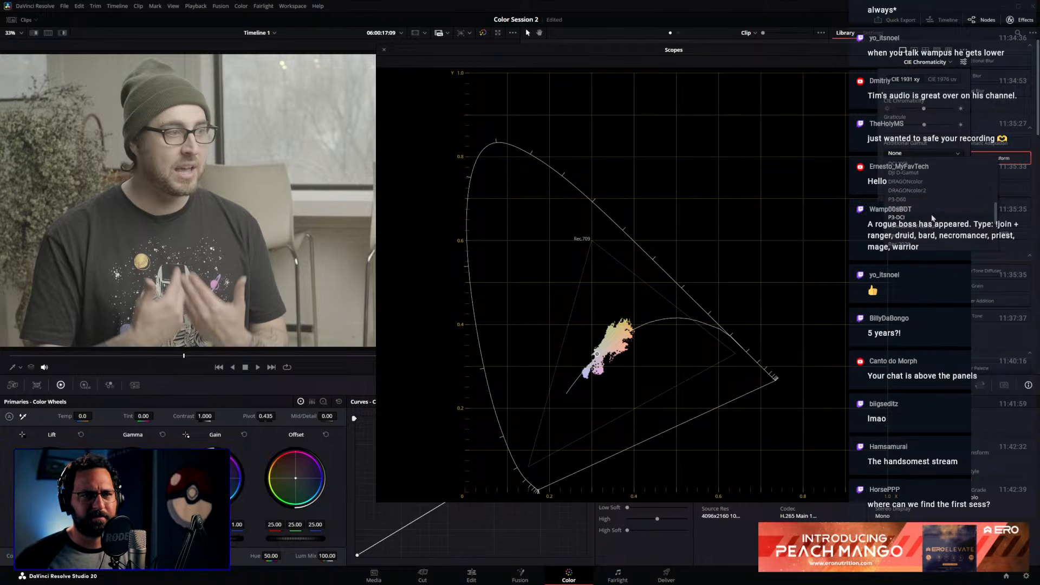
pyautogui.scroll(2, 929, 223)
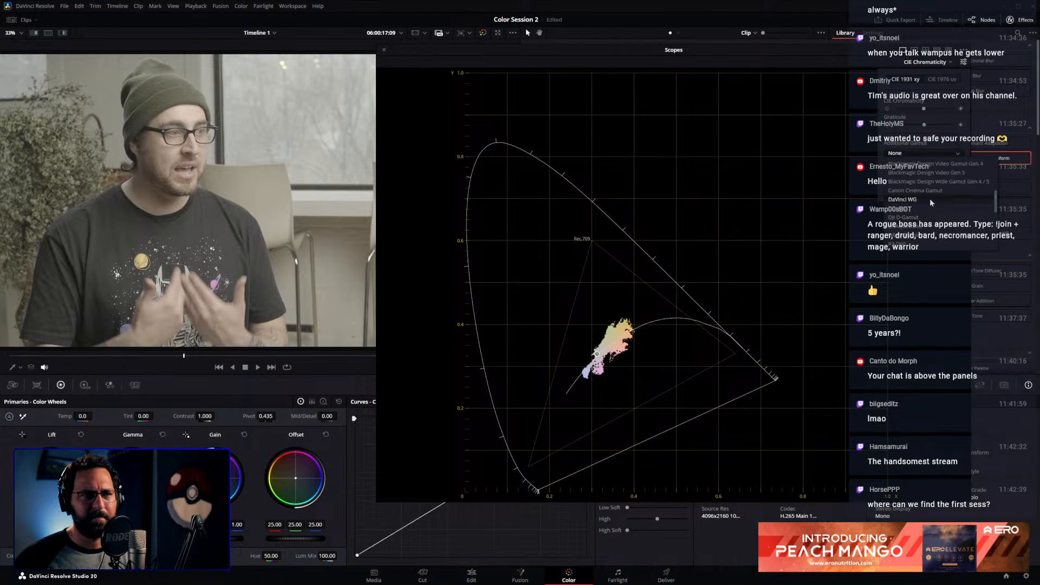
pyautogui.scroll(-7, 924, 196)
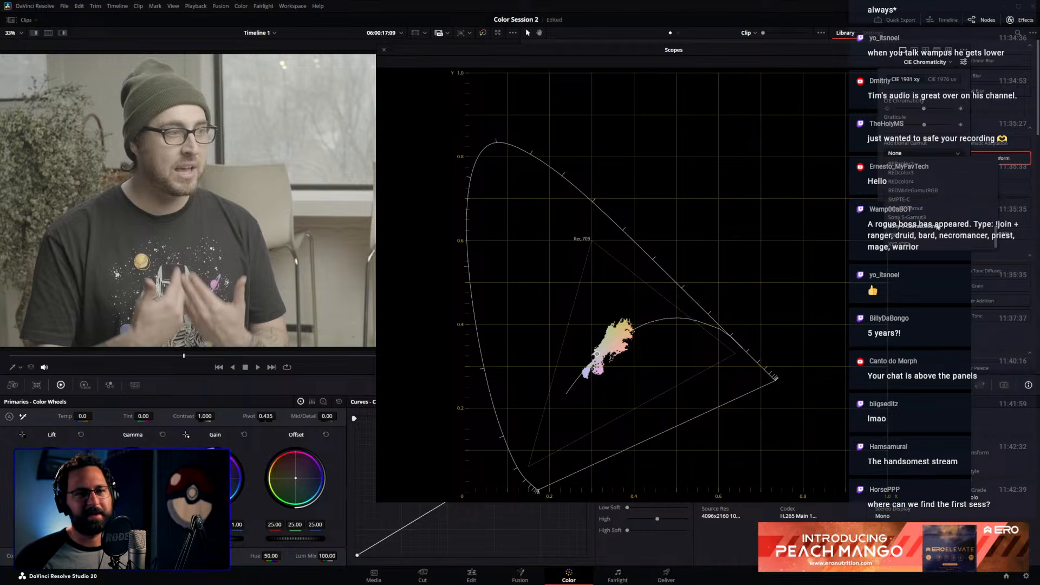
pyautogui.click(937, 227)
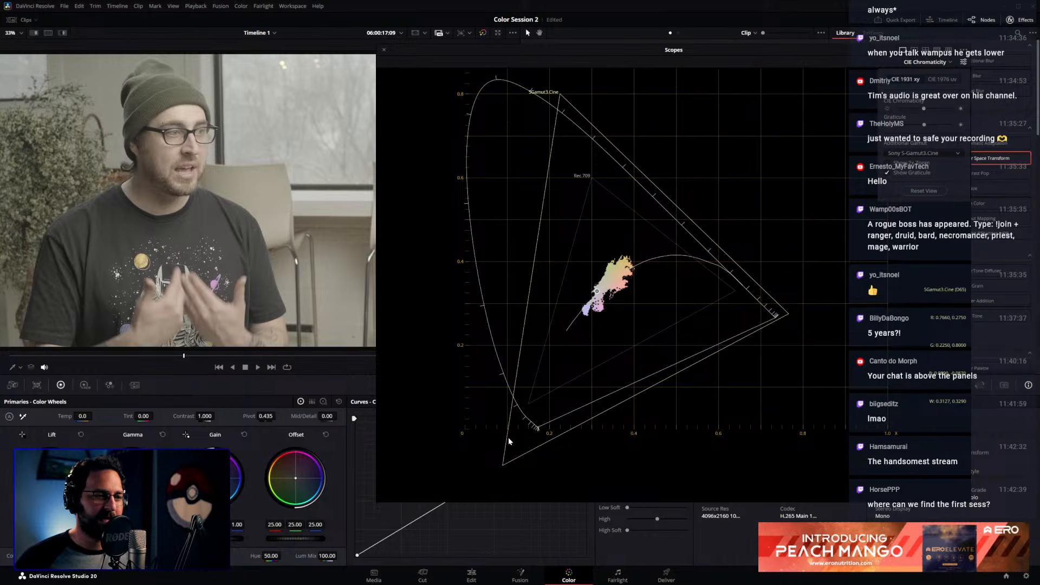
pyautogui.scroll(3, 536, 415)
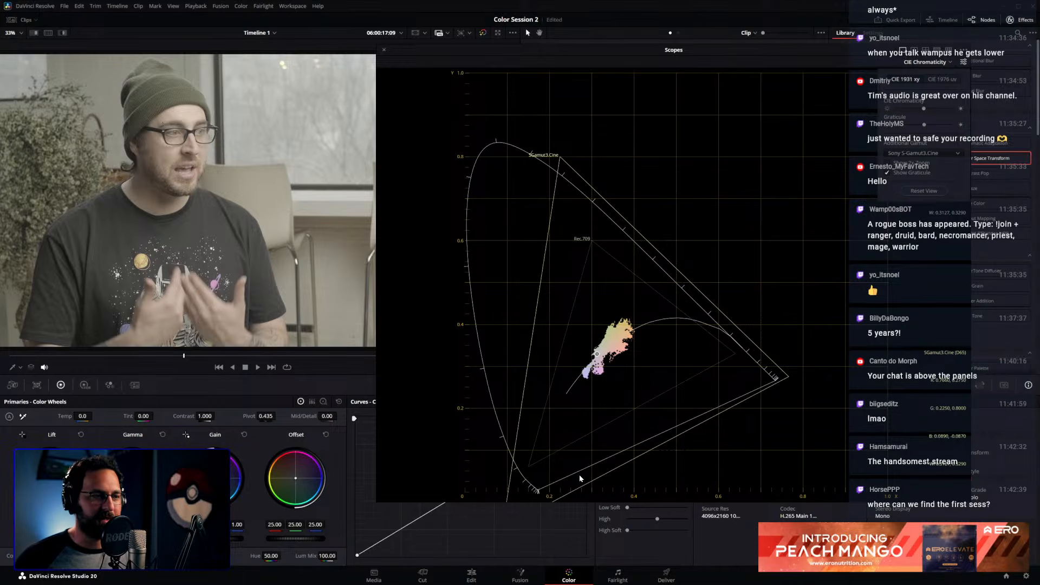
pyautogui.scroll(-3, 514, 478)
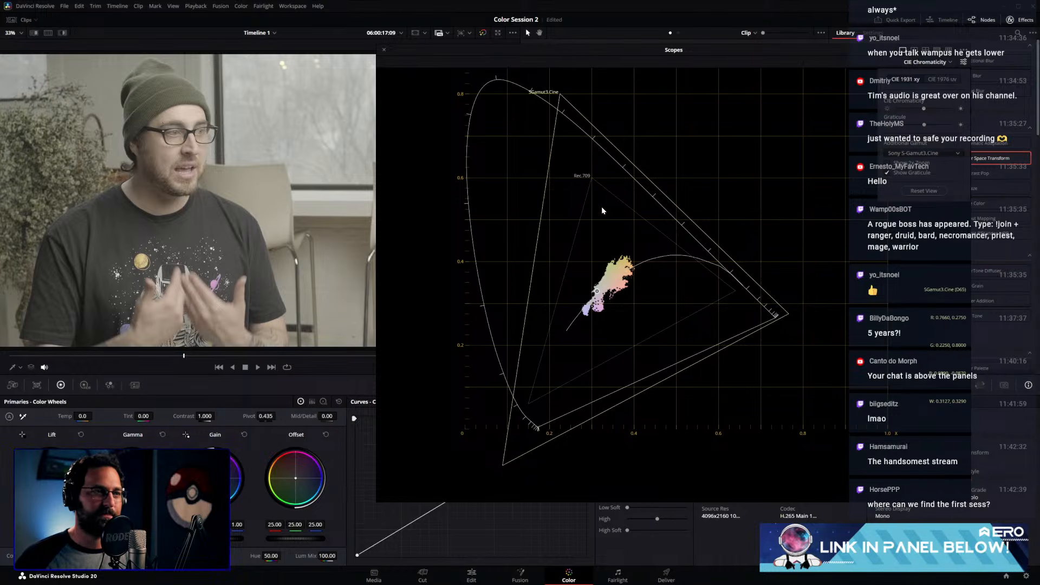
# Set the chromaticity scope's additional gamut to DaVinci WG and close the scopes window
pyautogui.click(910, 153)
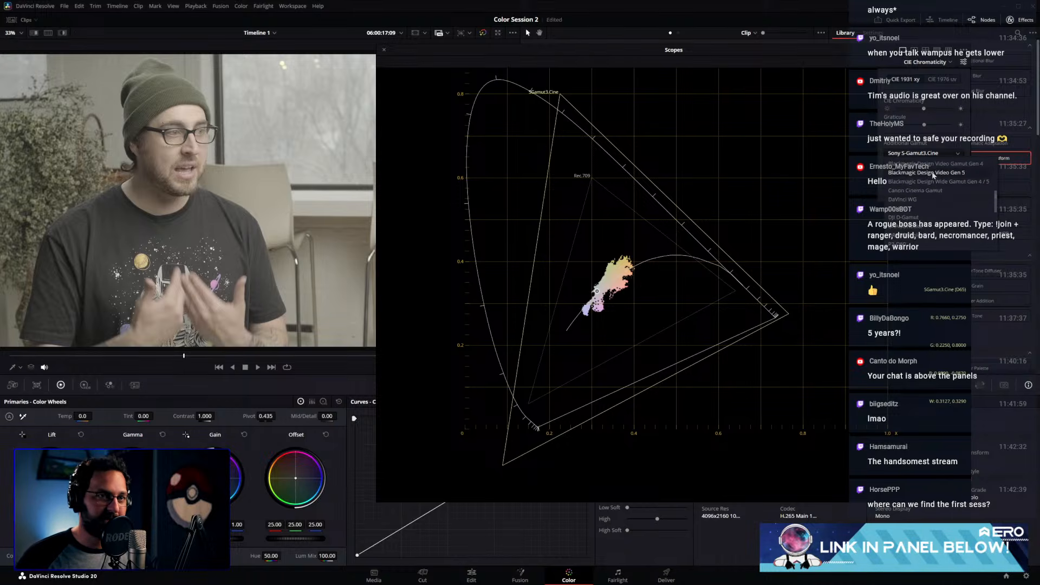
pyautogui.click(915, 199)
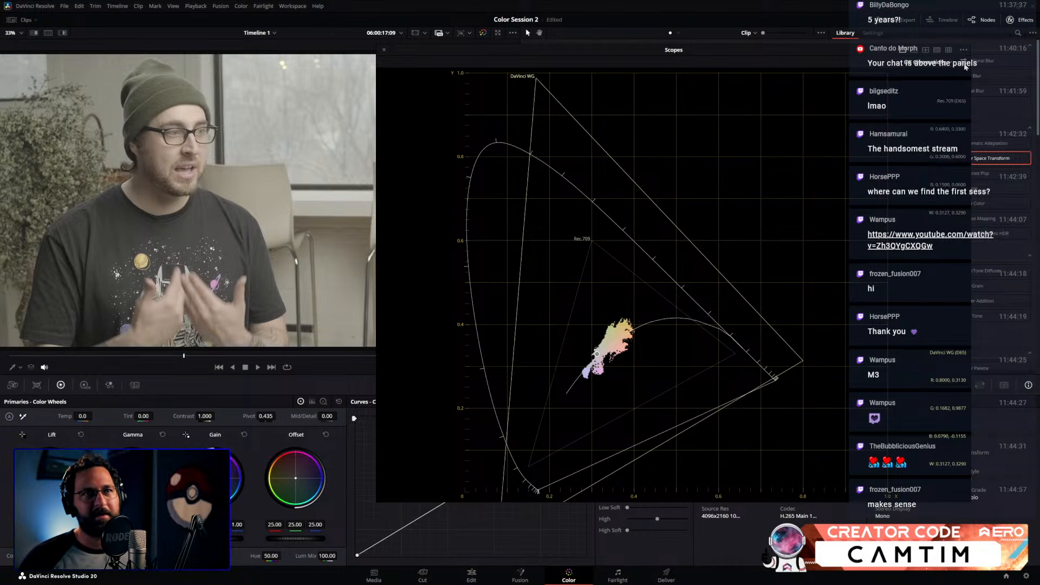
pyautogui.click(385, 50)
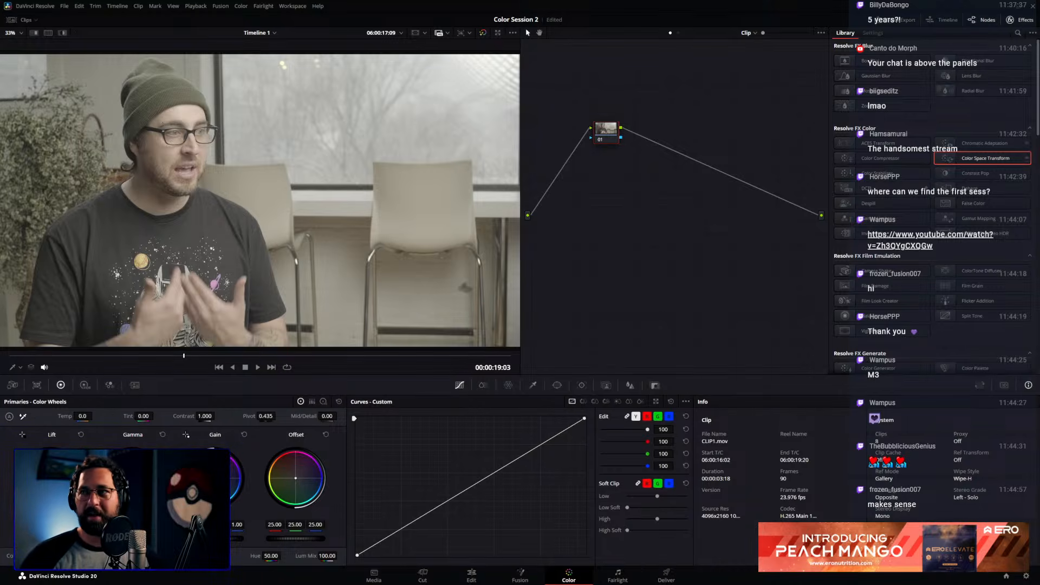
# Browse back and forth through the timeline's clips and stop on the man in the cap at his desk
pyautogui.press('Down')
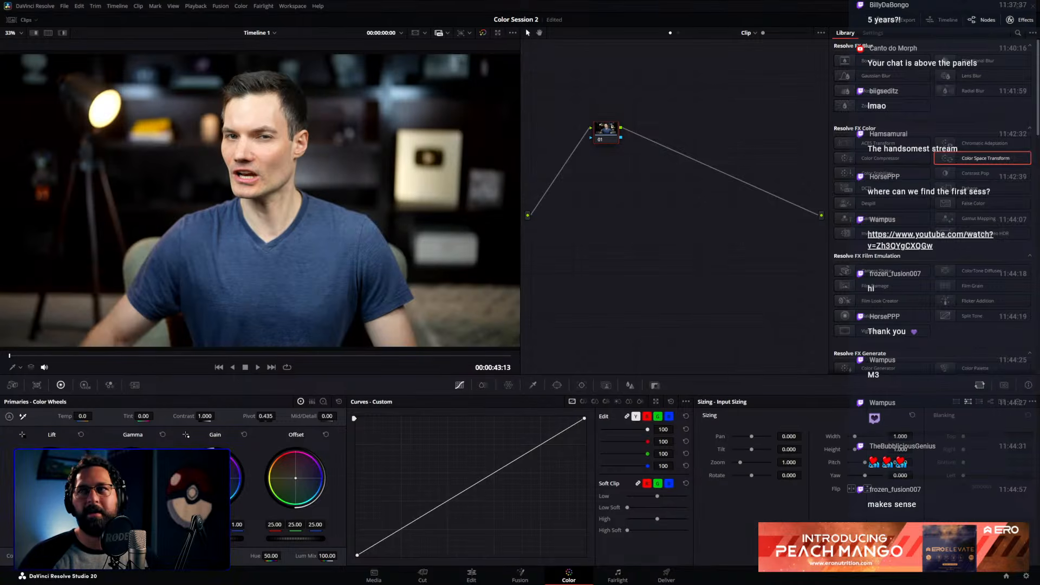
pyautogui.press('Down')
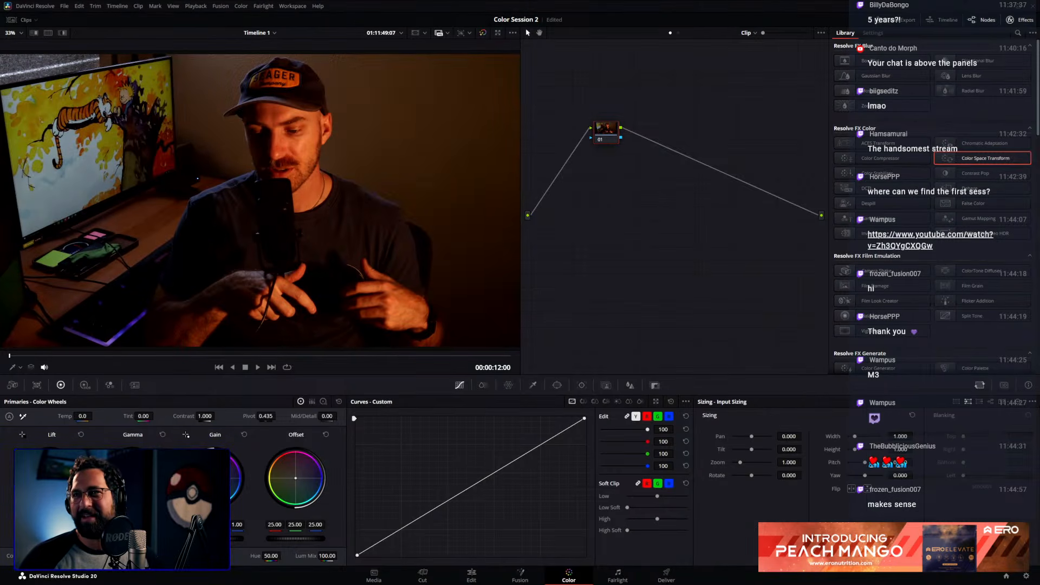
pyautogui.press('Down')
pyautogui.press('Down')
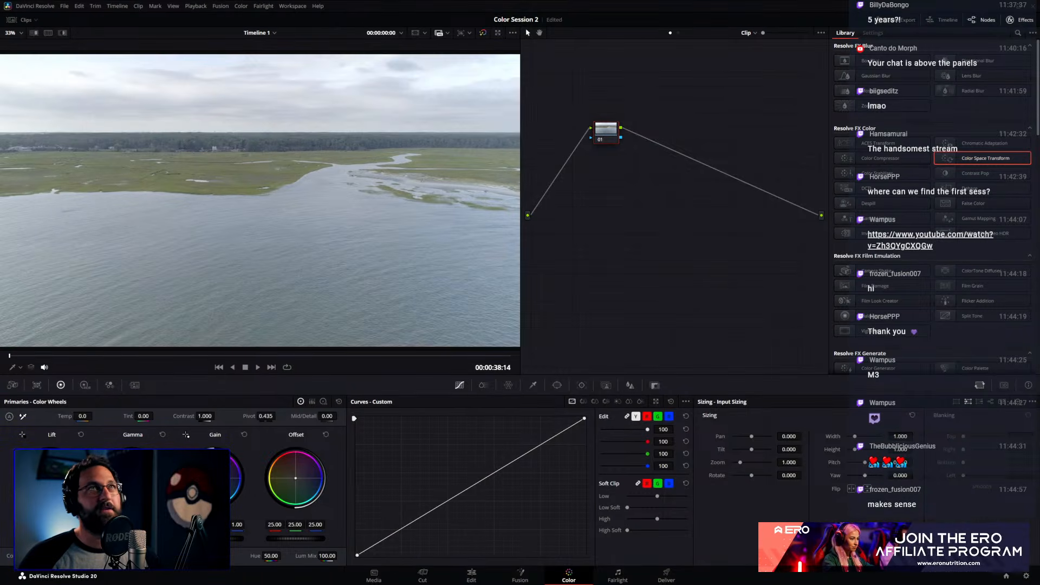
pyautogui.press('Down')
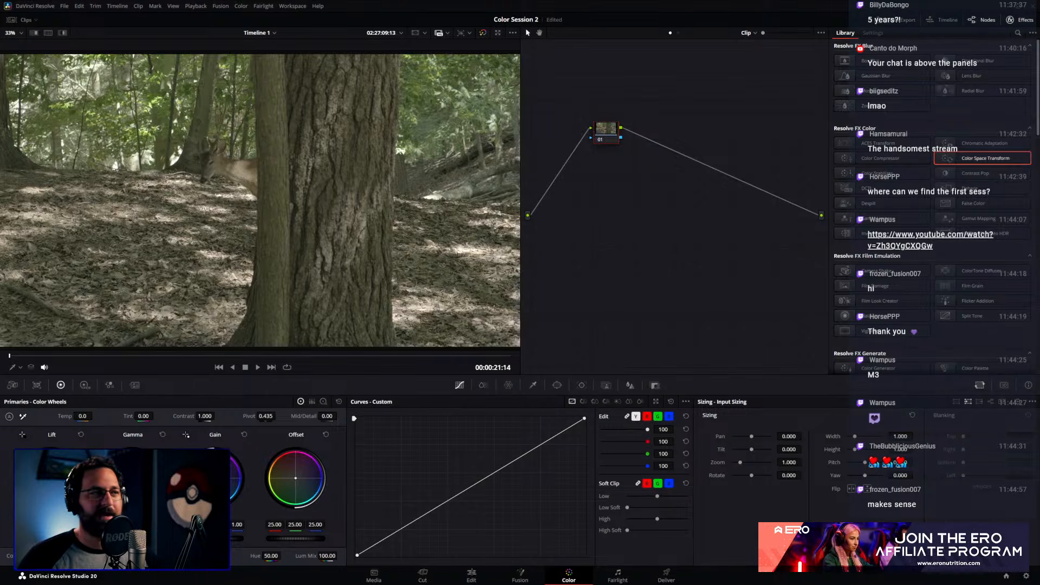
pyautogui.press('Down')
pyautogui.press('Down')
pyautogui.press('Up')
pyautogui.press('Up')
pyautogui.press('Down')
pyautogui.press('Up')
pyautogui.press('Up')
pyautogui.press('Up')
pyautogui.press('Down')
pyautogui.press('Down')
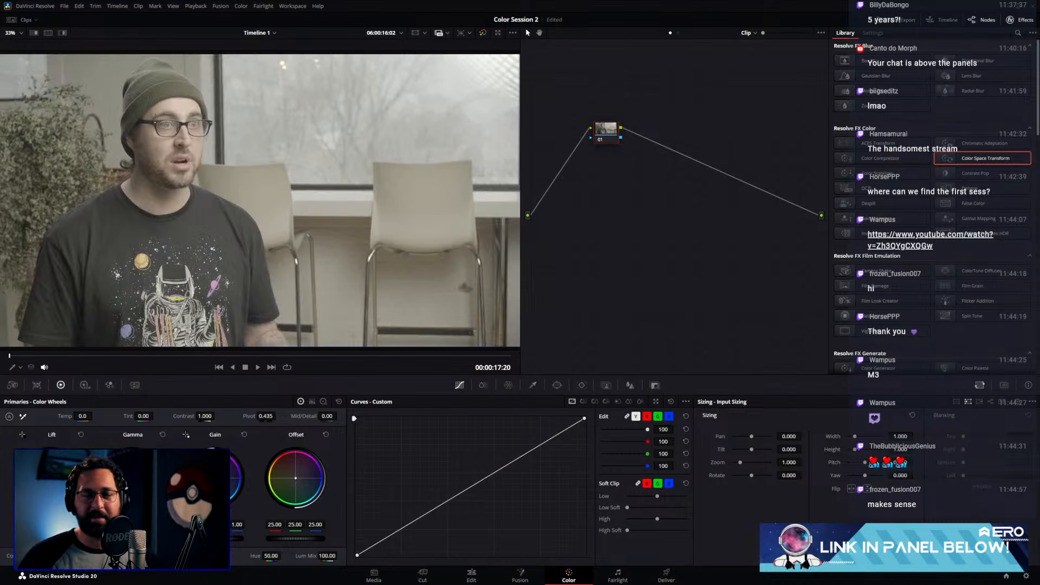
pyautogui.press('Down')
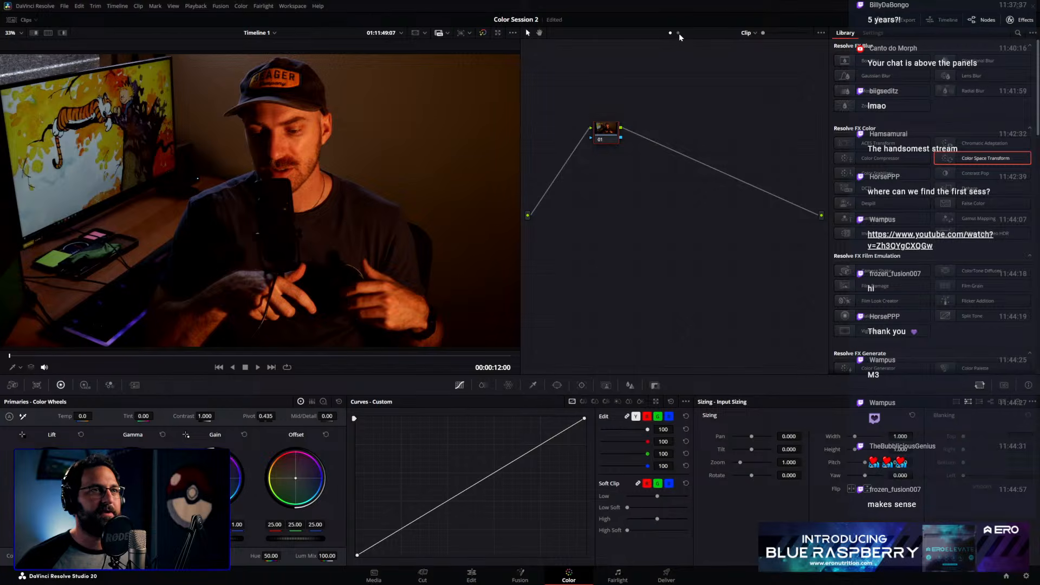
# Add a node in the timeline-level node graph and return to the clip-level graph
pyautogui.click(751, 33)
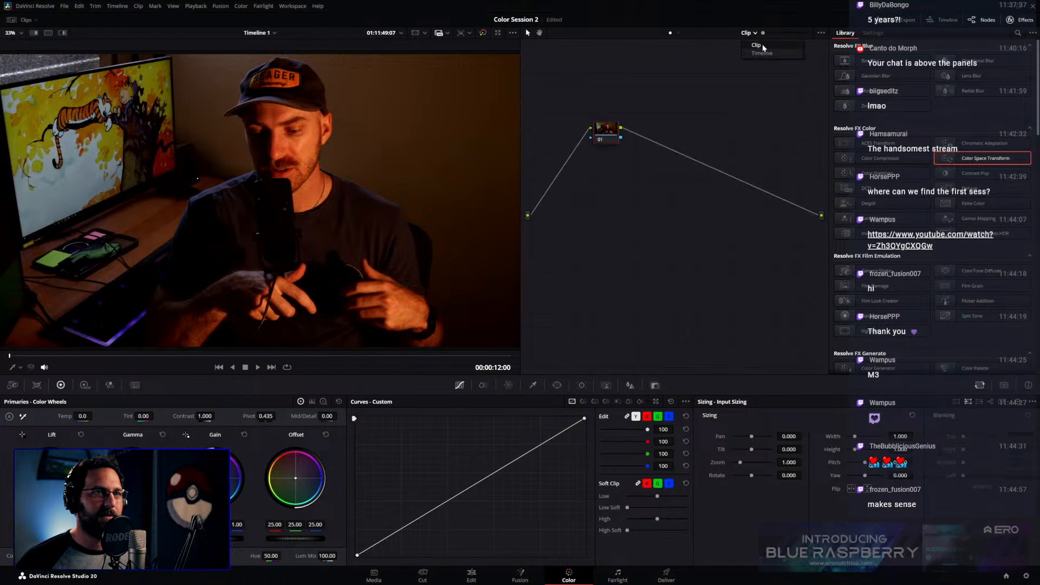
pyautogui.click(706, 57)
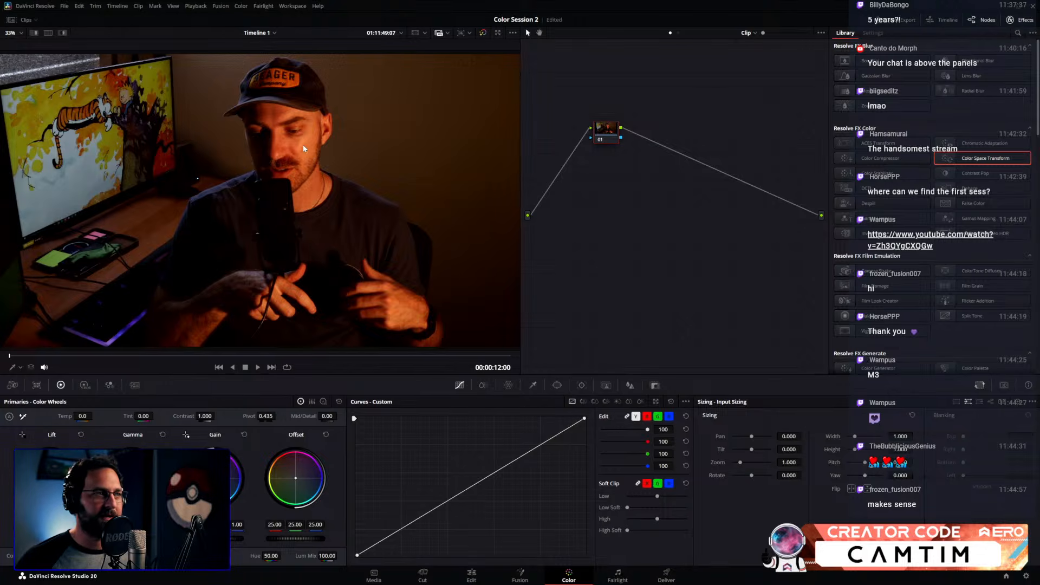
pyautogui.click(747, 33)
pyautogui.click(746, 54)
pyautogui.hotkey('alt', 's')
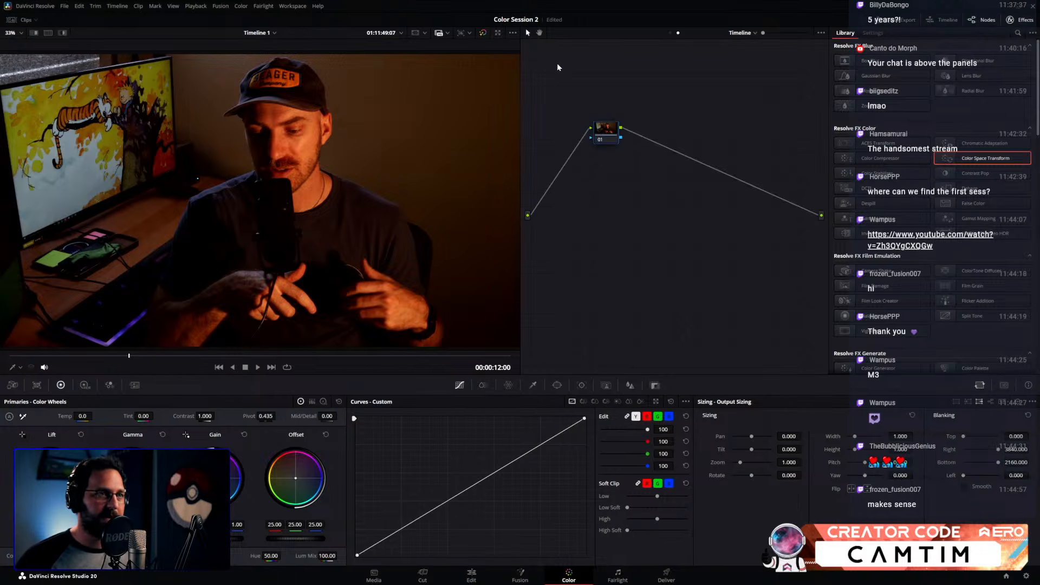
pyautogui.click(671, 33)
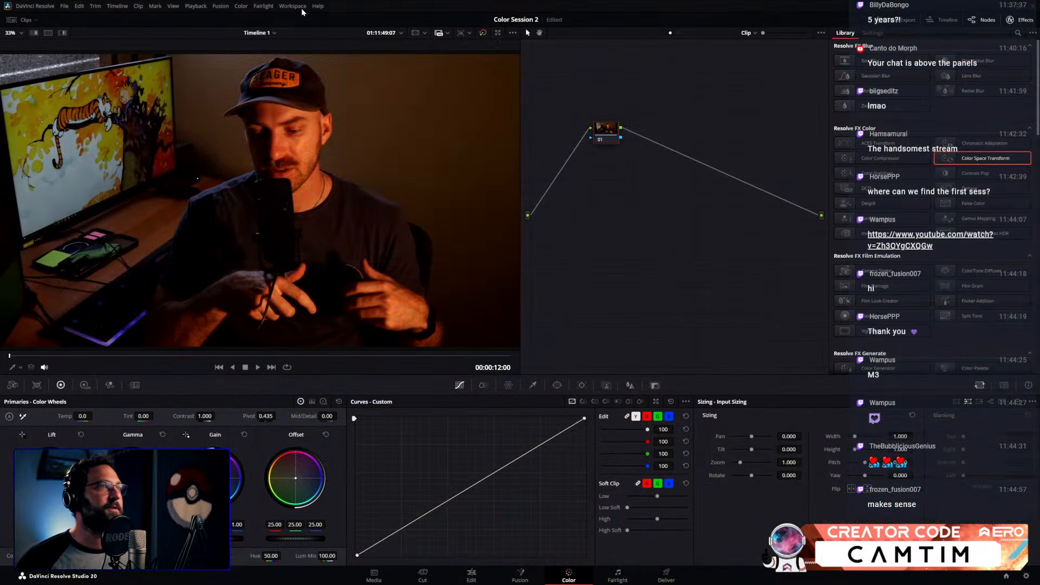
# Turn off dual-screen mode and add the clip of the man in the cap to a new group named 709
pyautogui.click(301, 7)
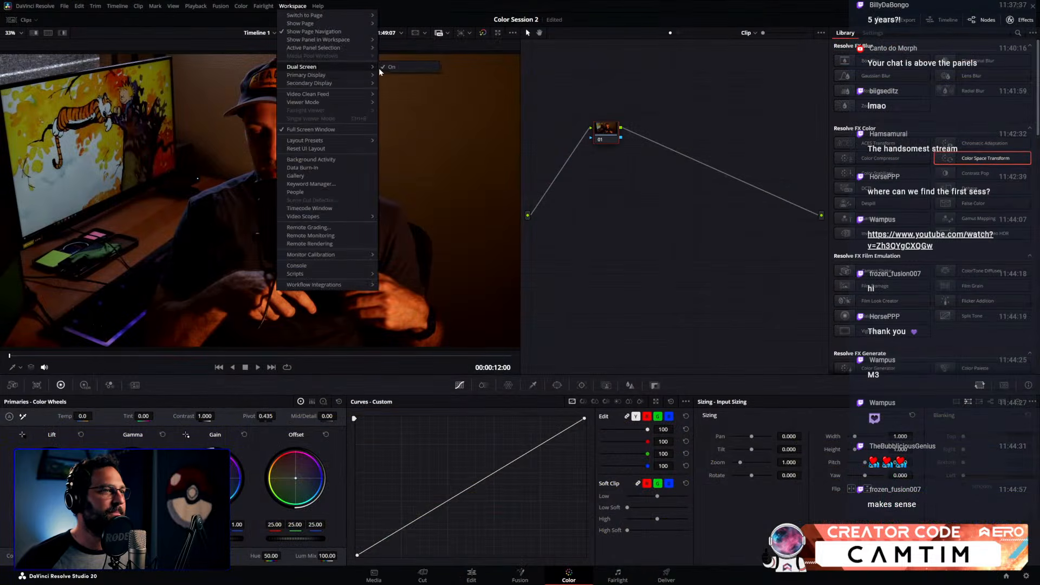
pyautogui.click(390, 68)
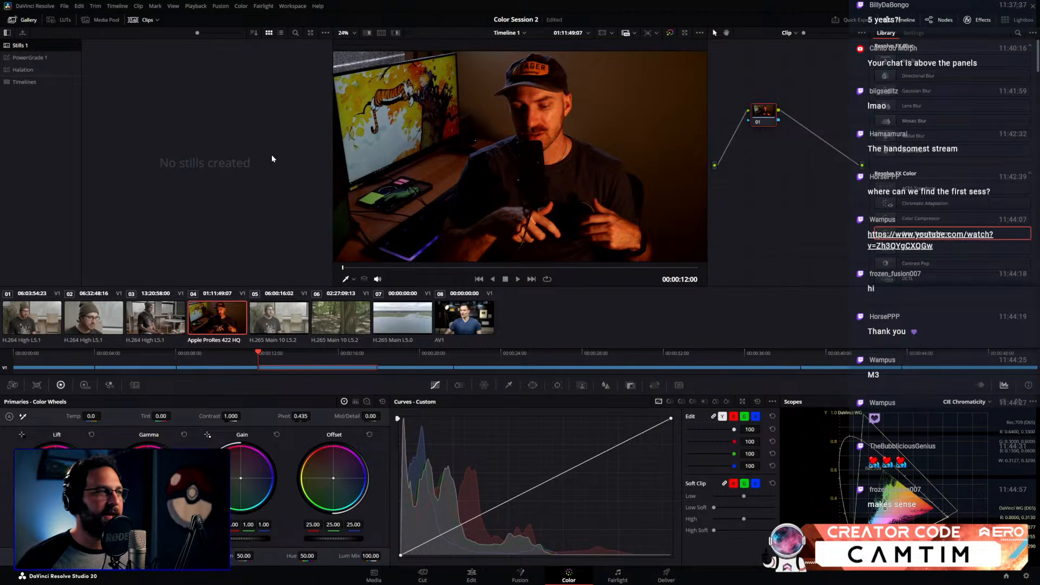
pyautogui.rightClick(215, 327)
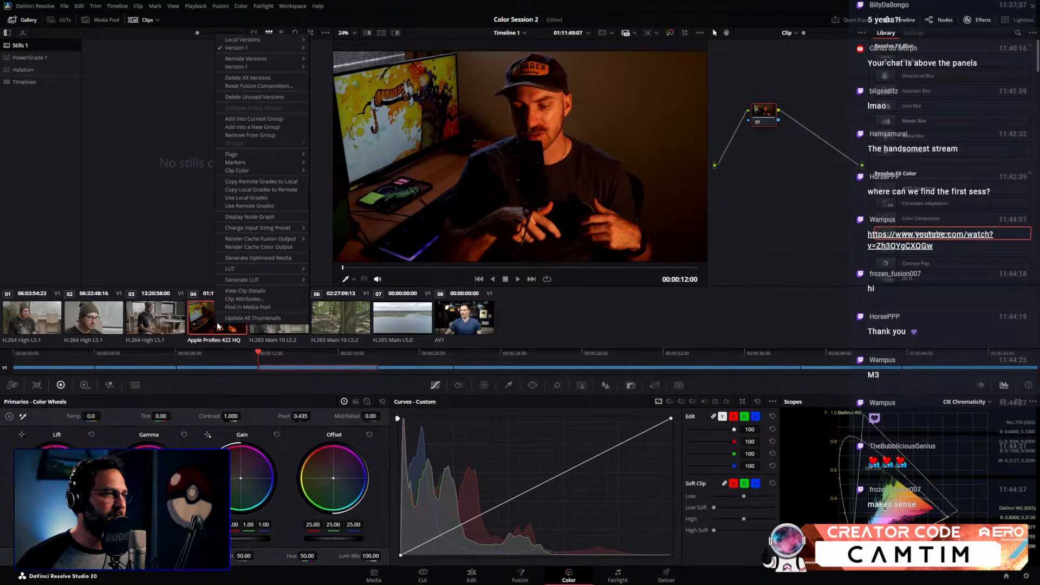
pyautogui.click(264, 127)
pyautogui.write('709')
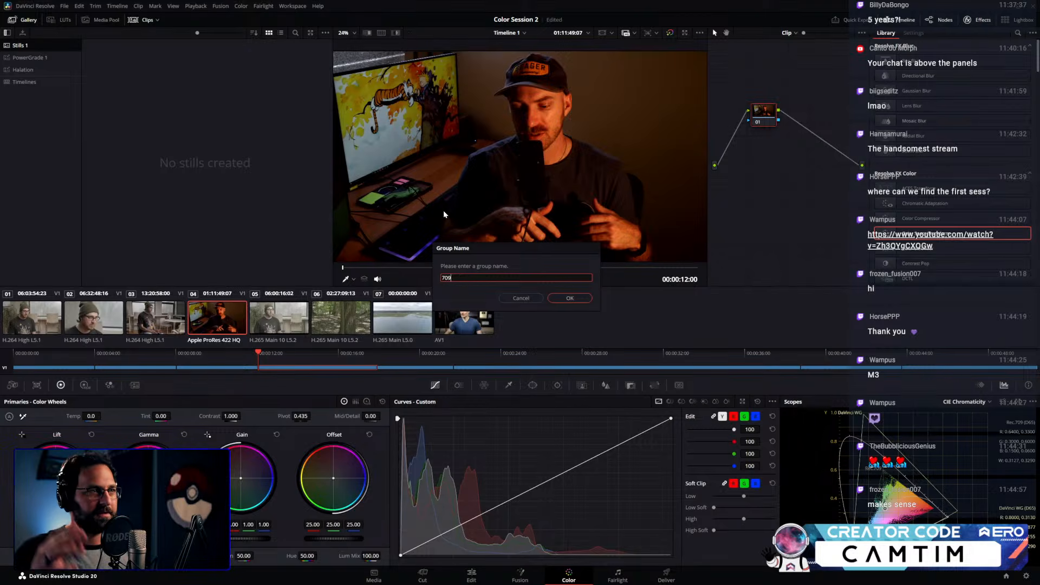
pyautogui.press('Return')
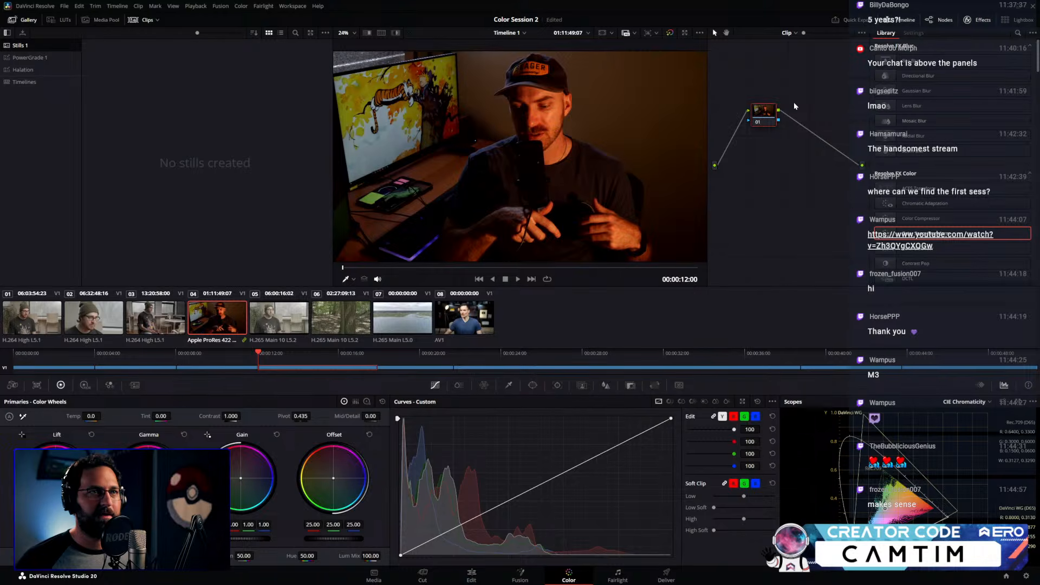
# Look at the Group Pre-Clip level and assign clip 08, the man in the blue T-shirt, to the 709 group
pyautogui.click(790, 33)
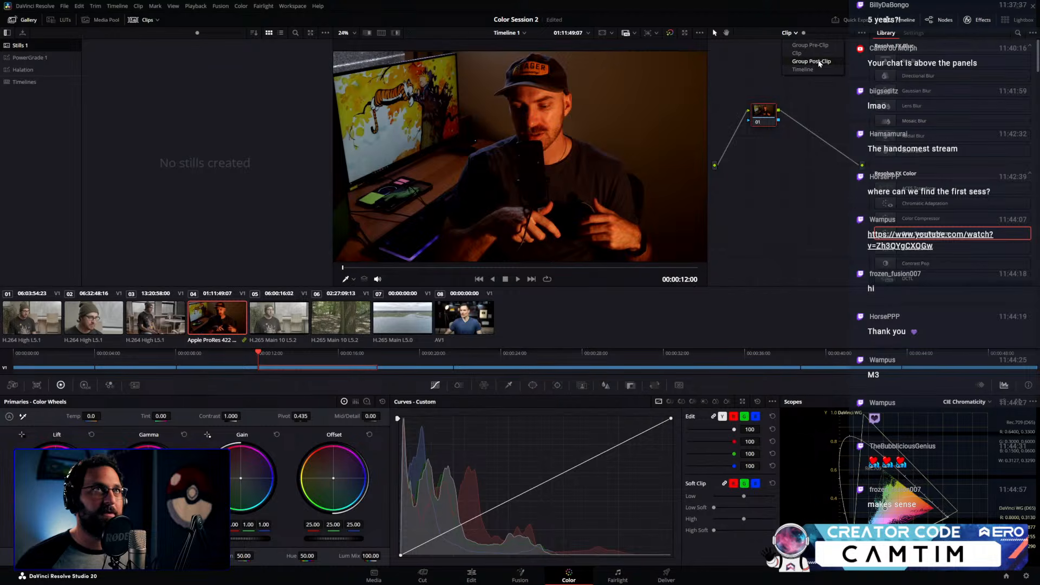
pyautogui.click(812, 47)
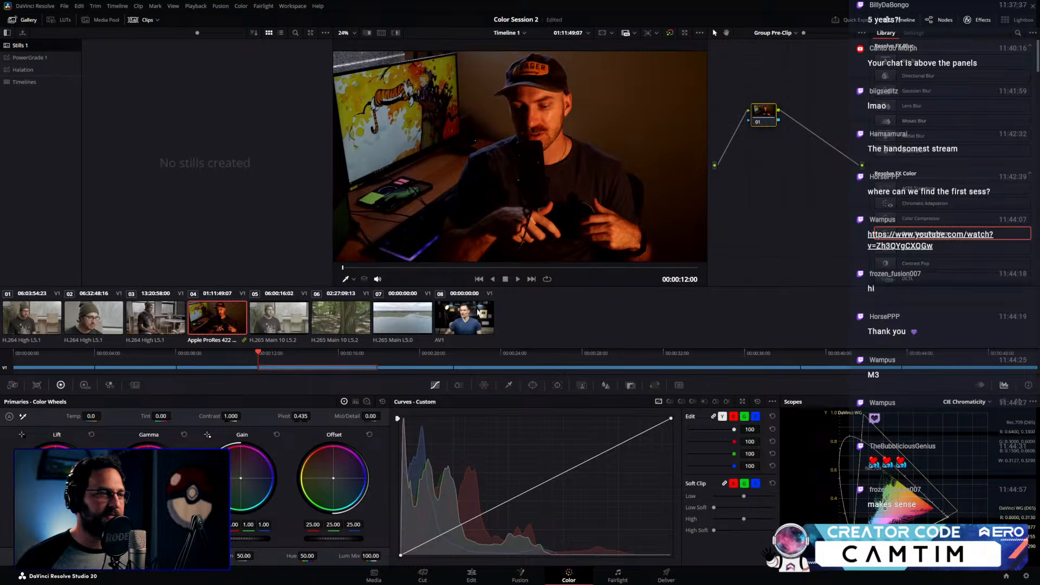
pyautogui.click(478, 313)
pyautogui.rightClick(471, 314)
pyautogui.moveTo(533, 141)
pyautogui.moveTo(574, 146)
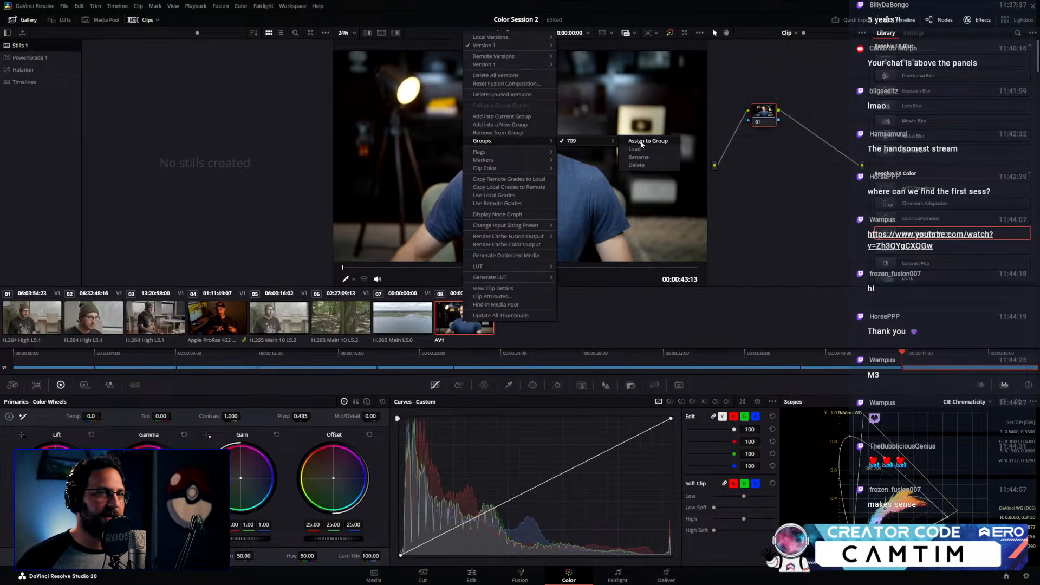
pyautogui.click(644, 142)
# Open the Group Pre-Clip node graph for clip 04, the man in the cap, and hide the stills gallery
pyautogui.click(221, 328)
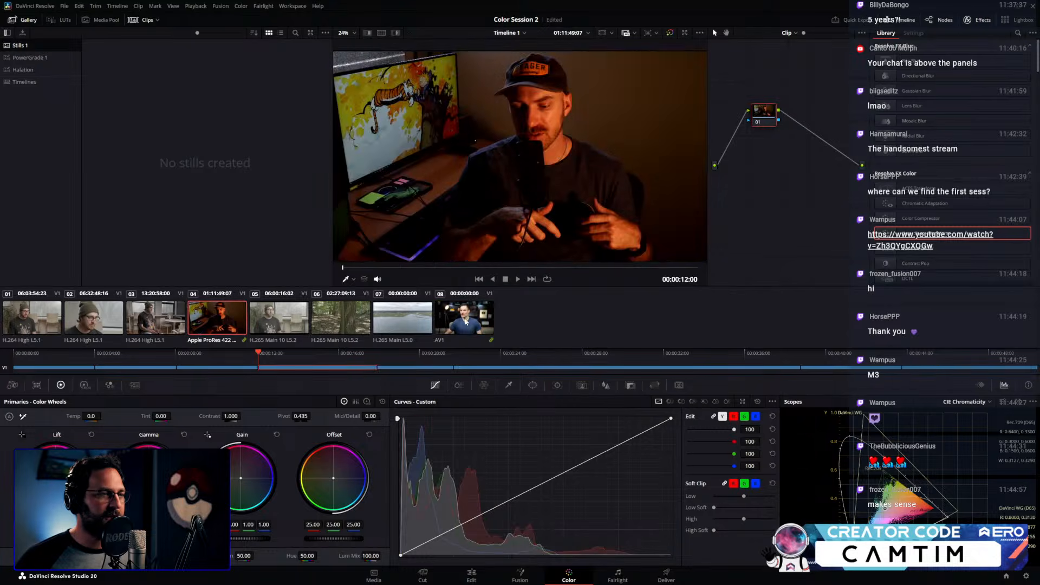
pyautogui.click(788, 32)
pyautogui.click(805, 45)
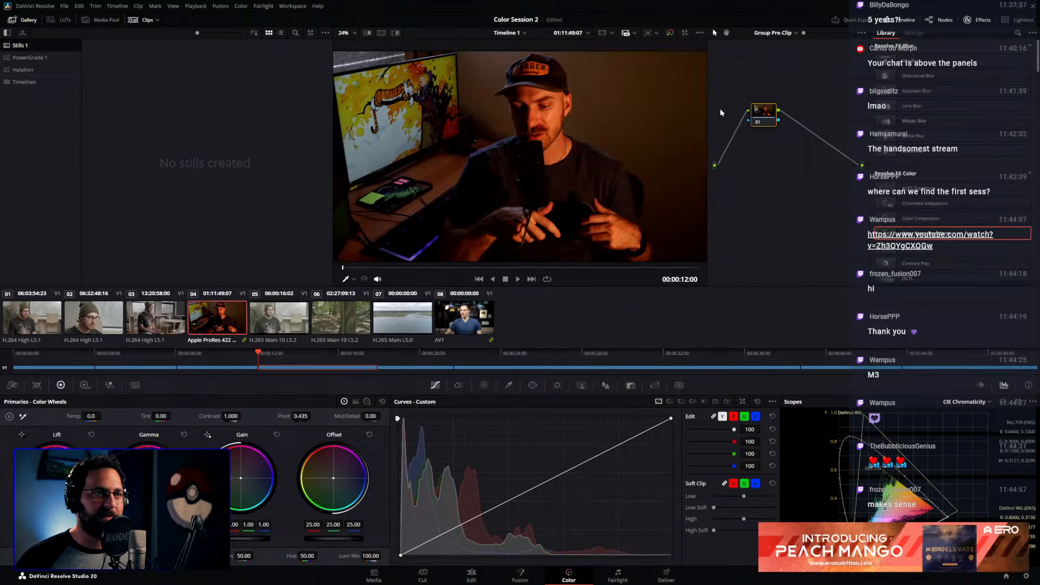
pyautogui.click(33, 21)
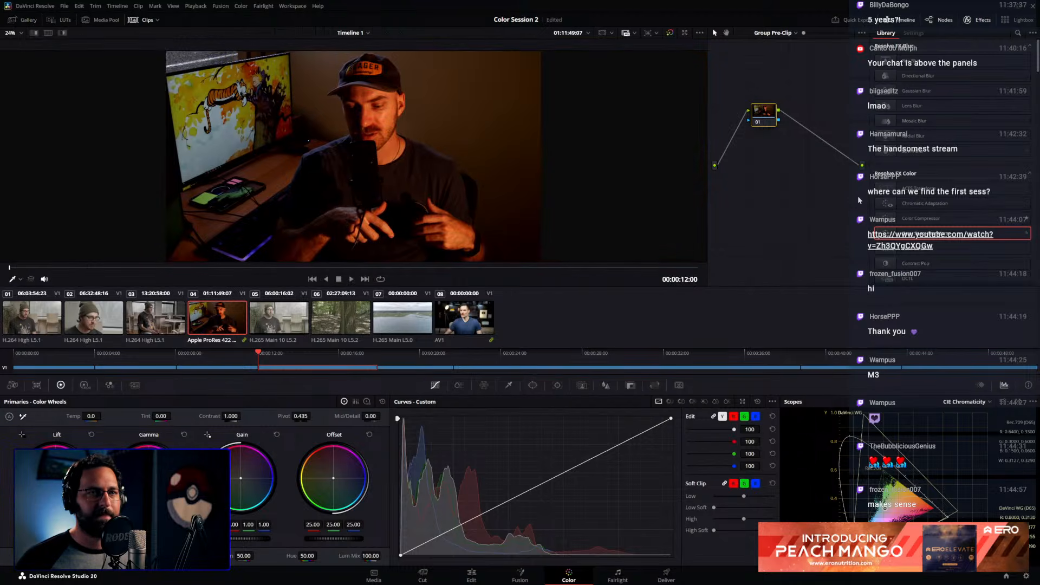
# Lower the group pre-clip node's Offset to 12.55, check it on both grouped clips, and reset the node
pyautogui.moveTo(330, 544)
pyautogui.mouseDown()
pyautogui.moveTo(317, 544)
pyautogui.moveTo(360, 538)
pyautogui.moveTo(334, 540)
pyautogui.mouseUp()
pyautogui.click(463, 339)
pyautogui.click(217, 317)
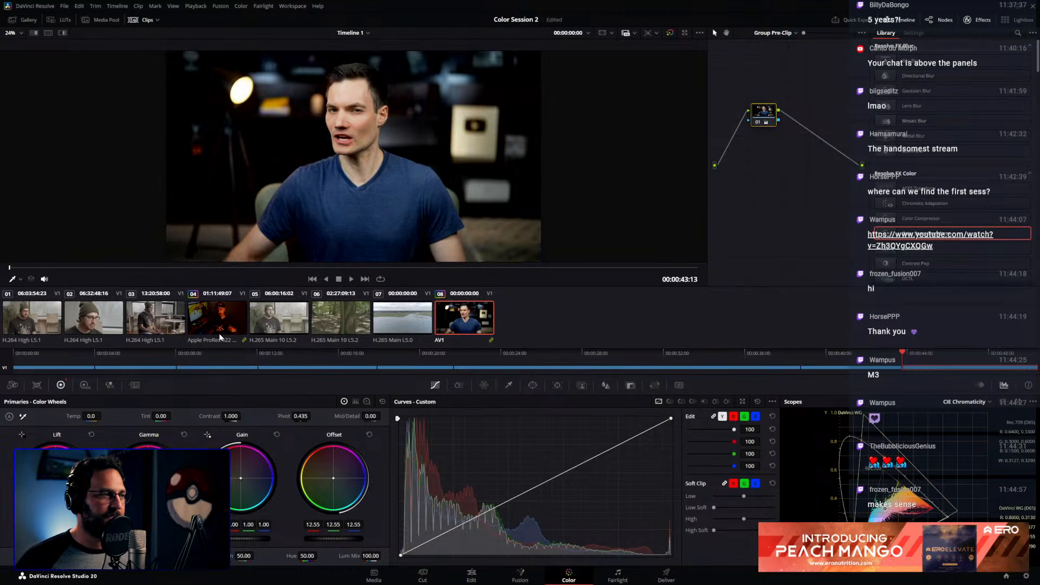
pyautogui.click(465, 318)
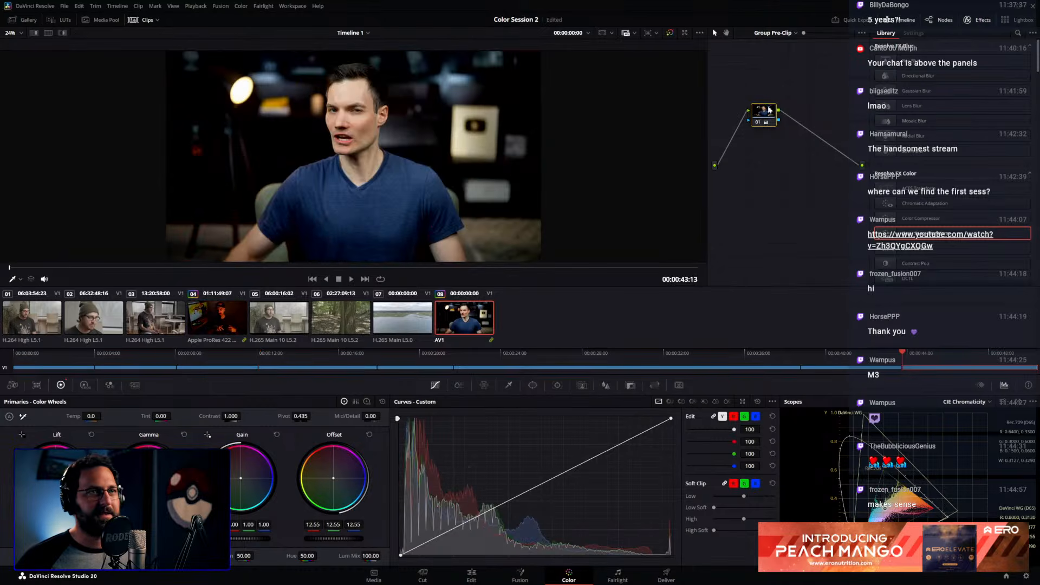
pyautogui.rightClick(768, 130)
pyautogui.click(776, 135)
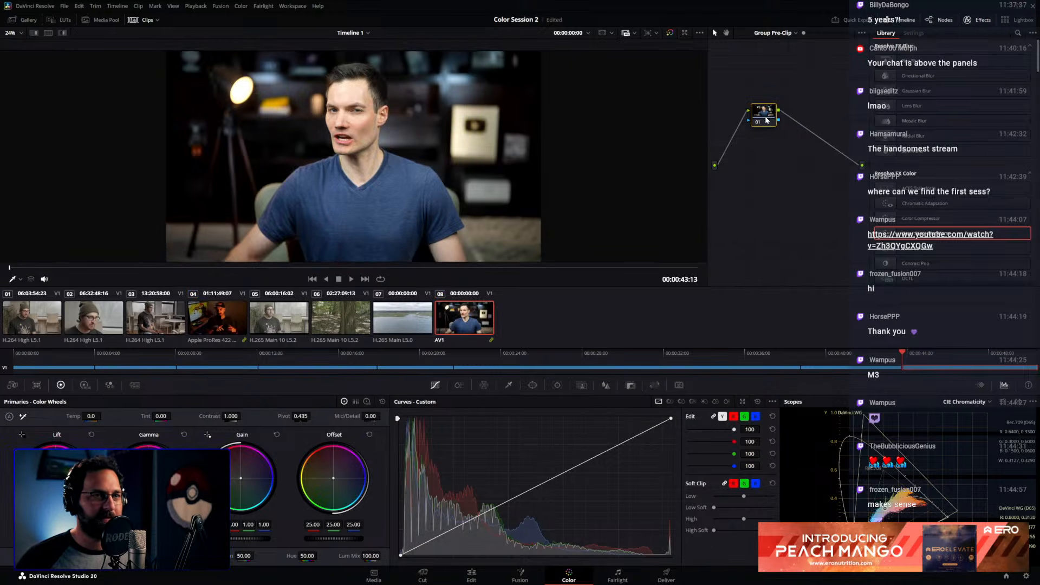
# Widen the node graph and apply a Color Space Transform to the pre-clip node with Rec.709 input color space and gamma
pyautogui.moveTo(707, 130); pyautogui.dragTo(419, 130)
pyautogui.moveTo(900, 237); pyautogui.dragTo(533, 117)
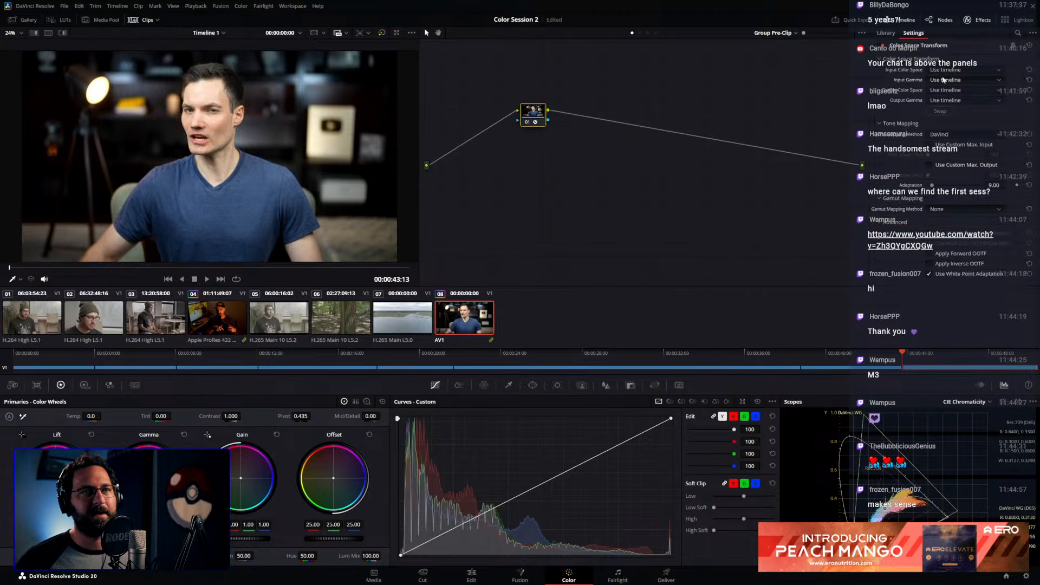
pyautogui.click(948, 71)
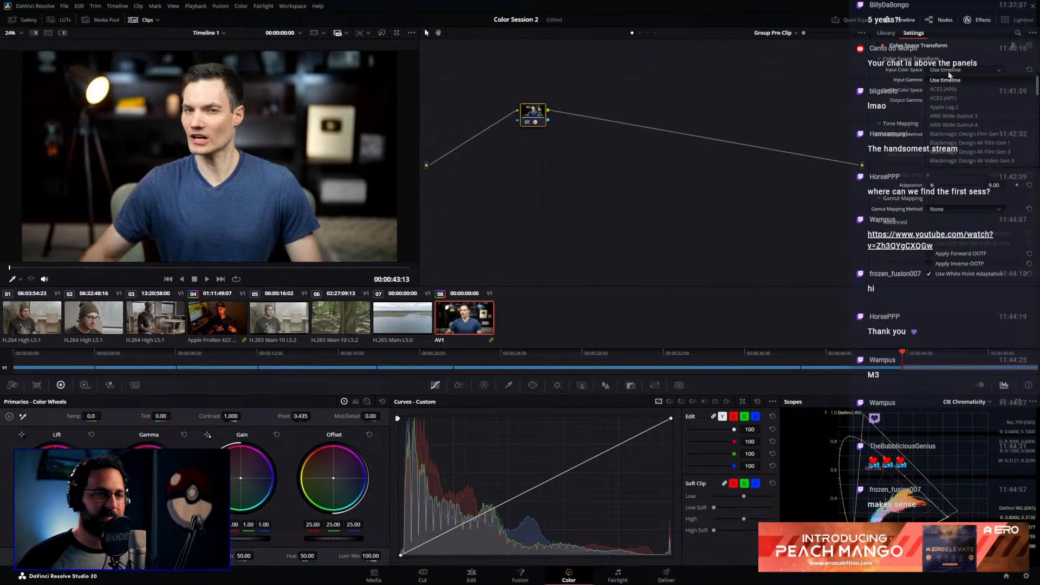
pyautogui.scroll(-5, 954, 96)
pyautogui.click(952, 159)
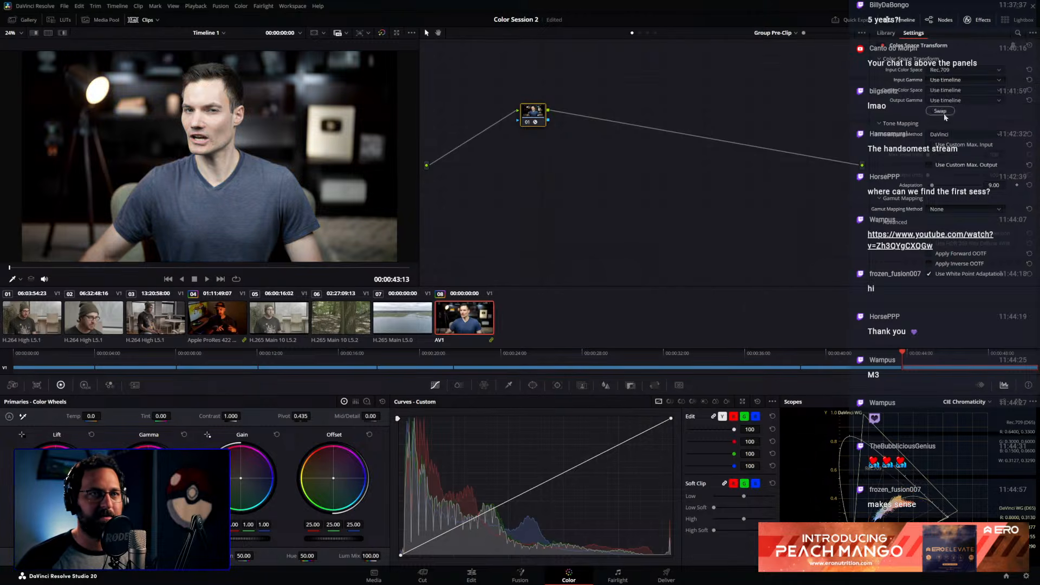
pyautogui.click(943, 81)
pyautogui.scroll(-5, 941, 147)
pyautogui.click(942, 171)
# Set the transform's output to DaVinci Wide Gamut and DaVinci Intermediate, and check it on both grouped clips
pyautogui.click(945, 92)
pyautogui.scroll(-5, 944, 157)
pyautogui.click(943, 173)
pyautogui.click(945, 102)
pyautogui.scroll(-5, 944, 162)
pyautogui.click(944, 192)
pyautogui.click(222, 320)
pyautogui.click(458, 314)
pyautogui.click(227, 313)
pyautogui.click(460, 320)
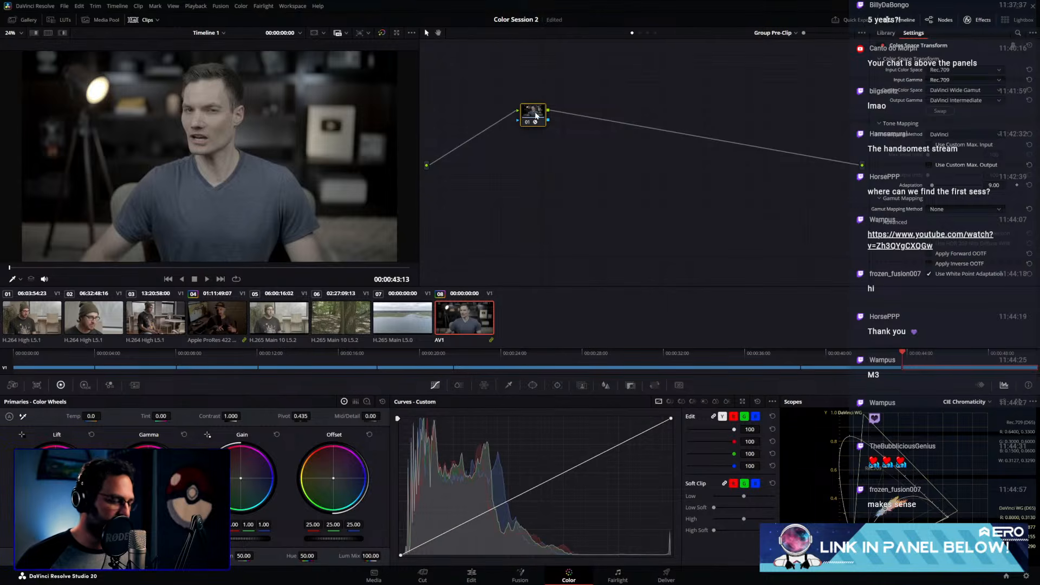
# Copy the transform to a Group Post-Clip node near the graph's output and swap its input and output settings
pyautogui.click(648, 33)
pyautogui.moveTo(533, 121); pyautogui.dragTo(784, 154)
pyautogui.hotkey('ctrl', 'v')
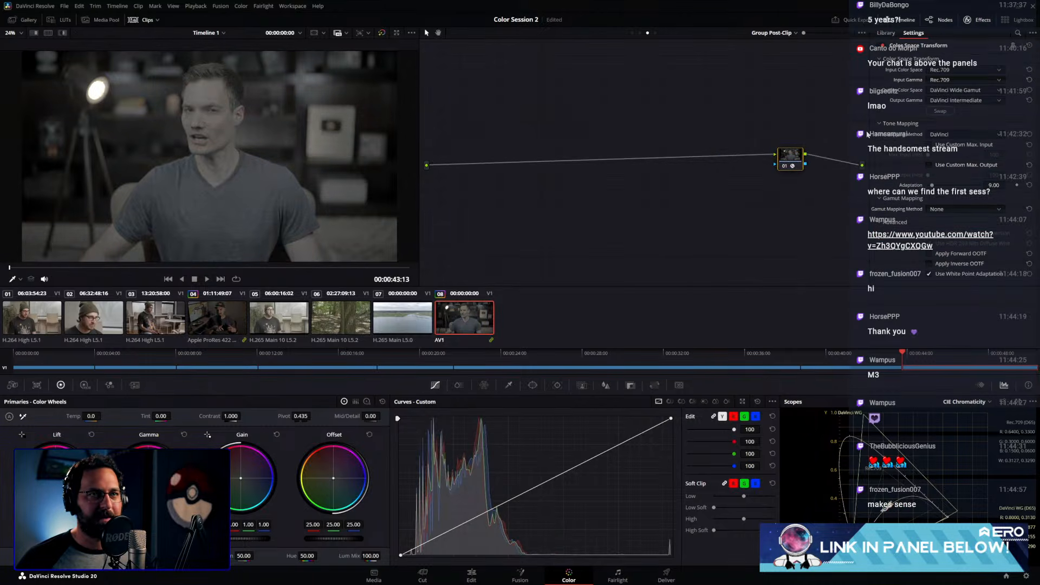
pyautogui.click(948, 111)
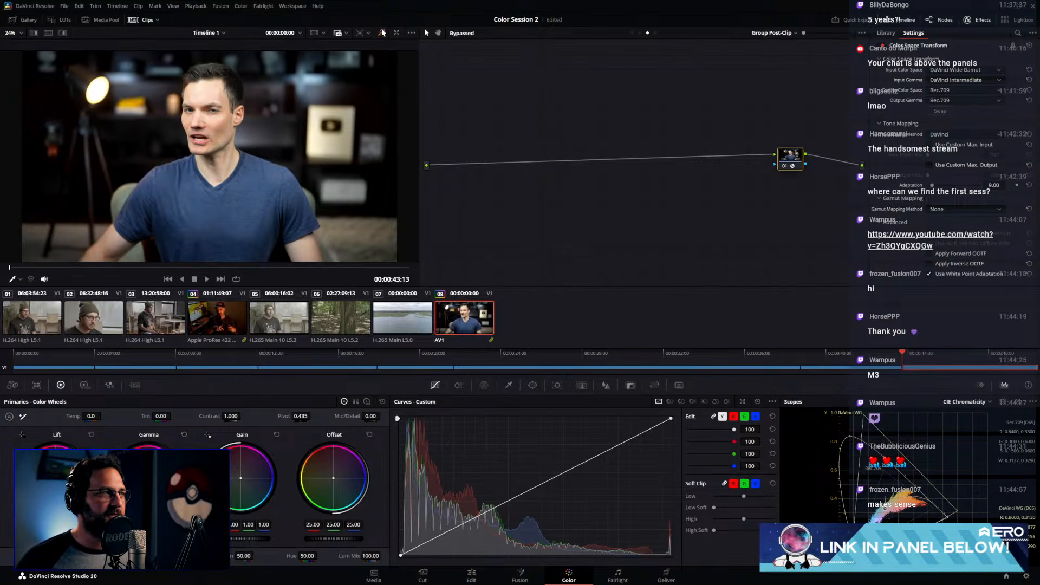
# Review the pre-clip, post-clip and clip-level node graphs, ending at the clip level of the man in the cap
pyautogui.moveTo(784, 152); pyautogui.dragTo(786, 154)
pyautogui.click(771, 33)
pyautogui.click(775, 47)
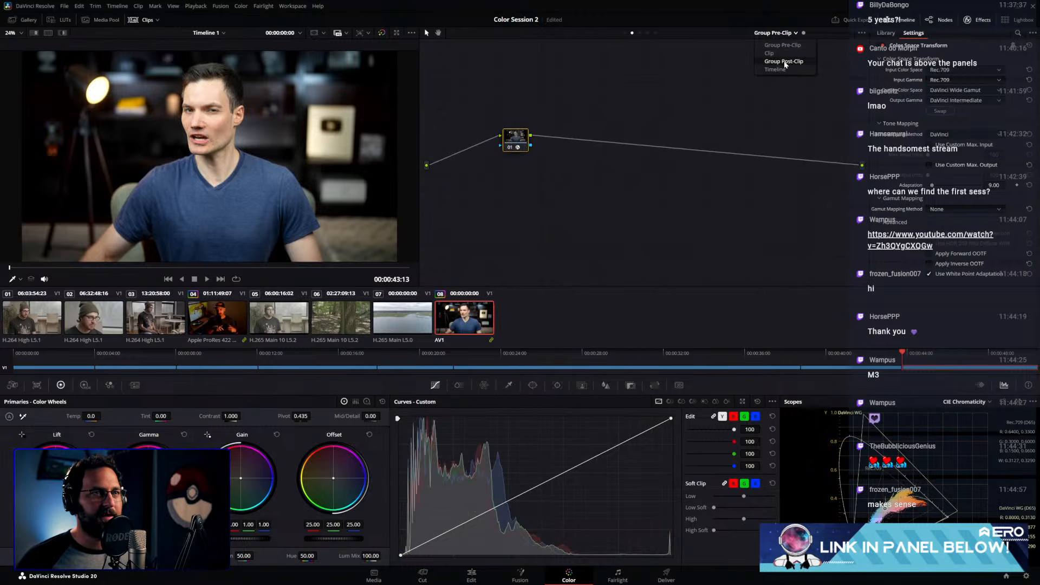
pyautogui.click(784, 61)
pyautogui.moveTo(792, 158); pyautogui.dragTo(494, 163)
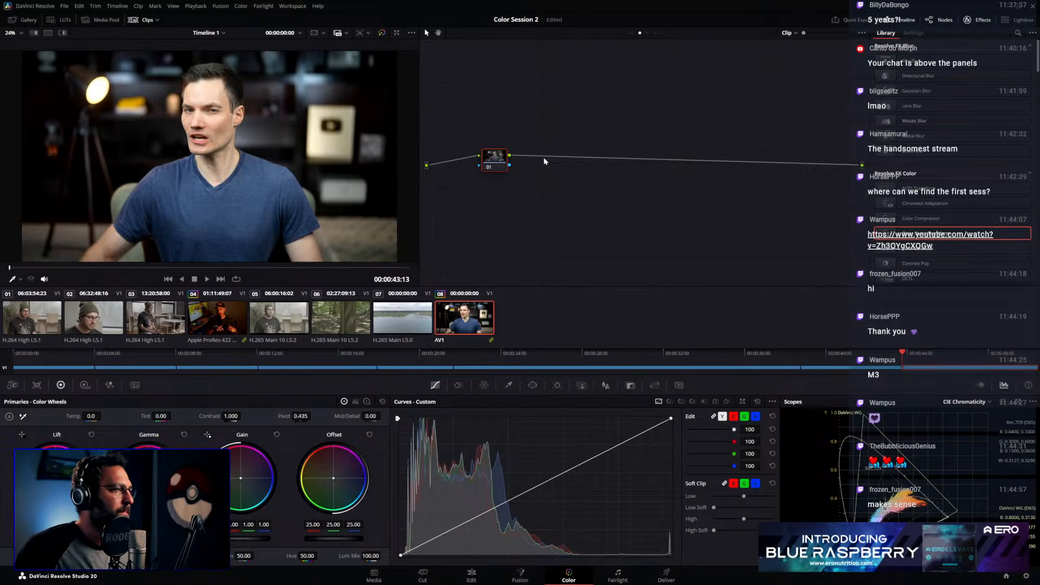
pyautogui.click(201, 328)
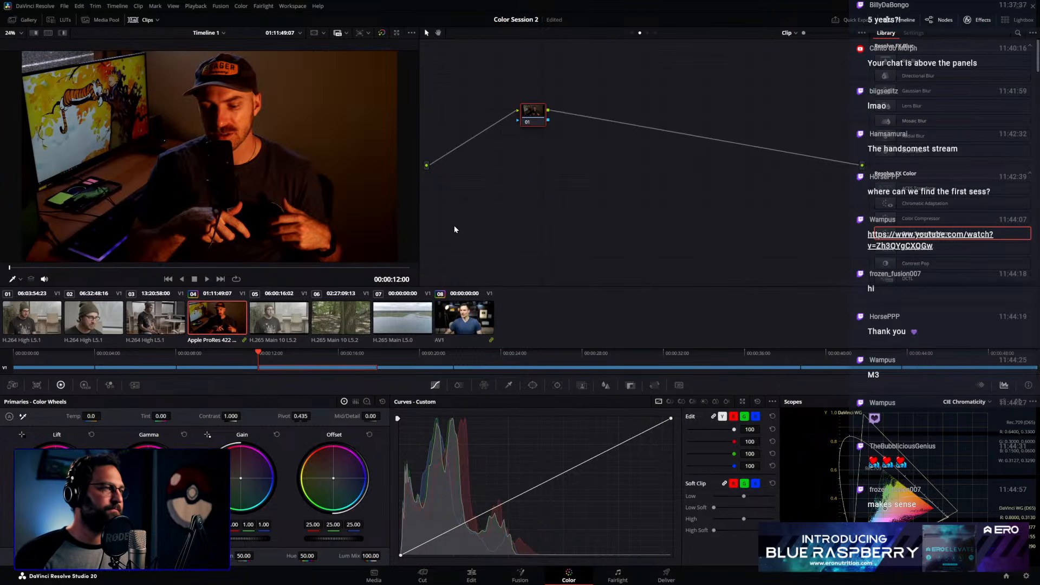
pyautogui.moveTo(527, 134); pyautogui.dragTo(508, 154)
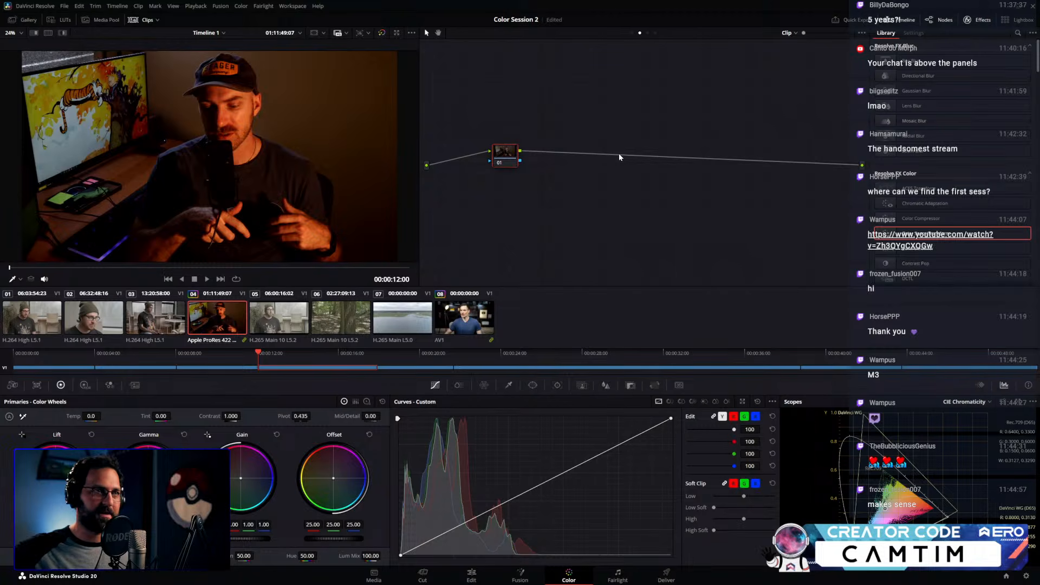
# In the Group Post-Clip graph, move the transform node to the input end and back beside the output
pyautogui.click(648, 33)
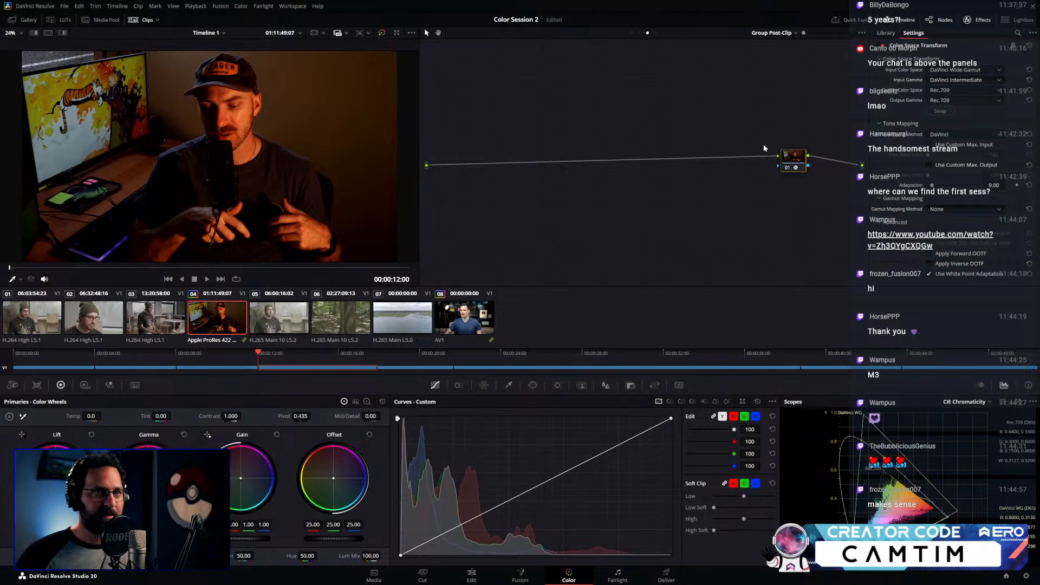
pyautogui.moveTo(788, 163); pyautogui.dragTo(793, 173)
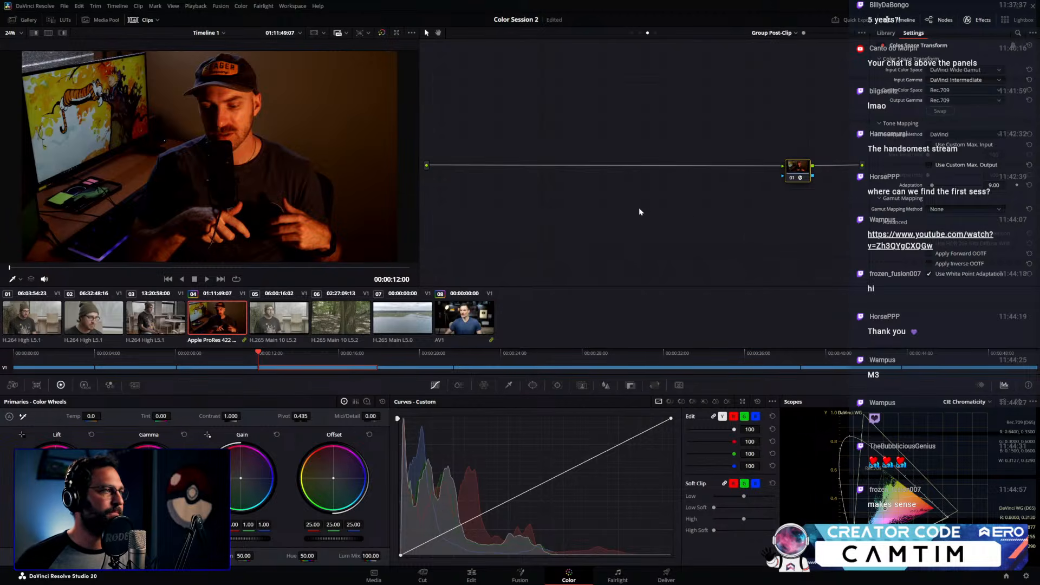
pyautogui.moveTo(797, 172); pyautogui.dragTo(488, 172)
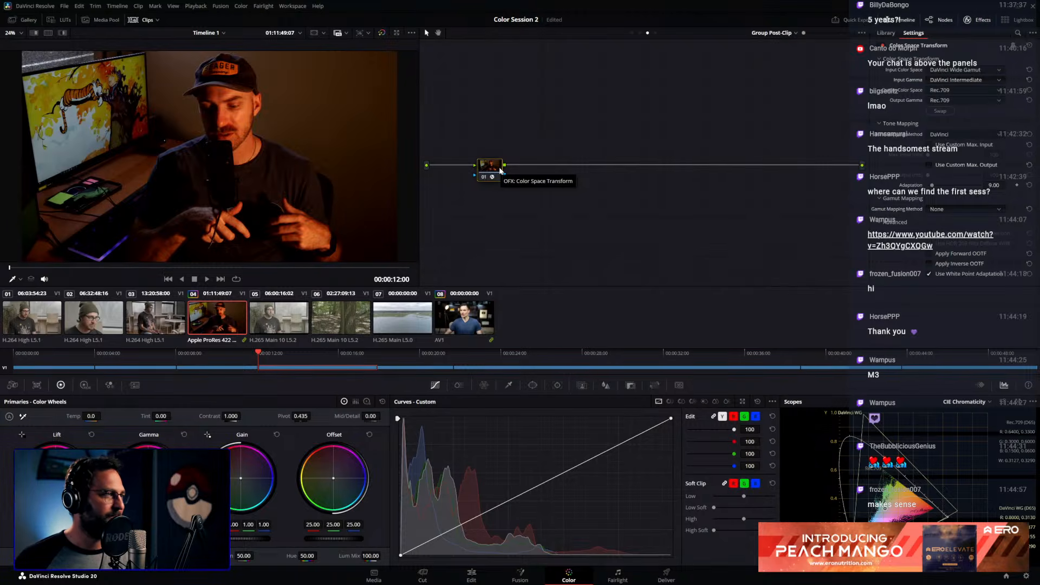
pyautogui.moveTo(501, 170)
pyautogui.mouseDown()
pyautogui.moveTo(567, 170)
pyautogui.moveTo(495, 170)
pyautogui.mouseUp()
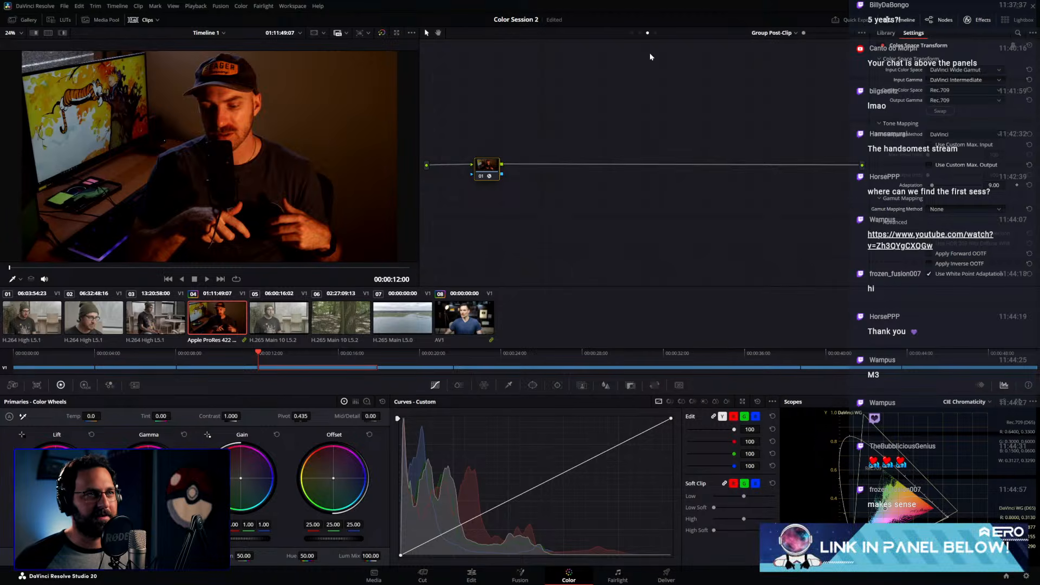
pyautogui.moveTo(480, 156); pyautogui.dragTo(812, 158)
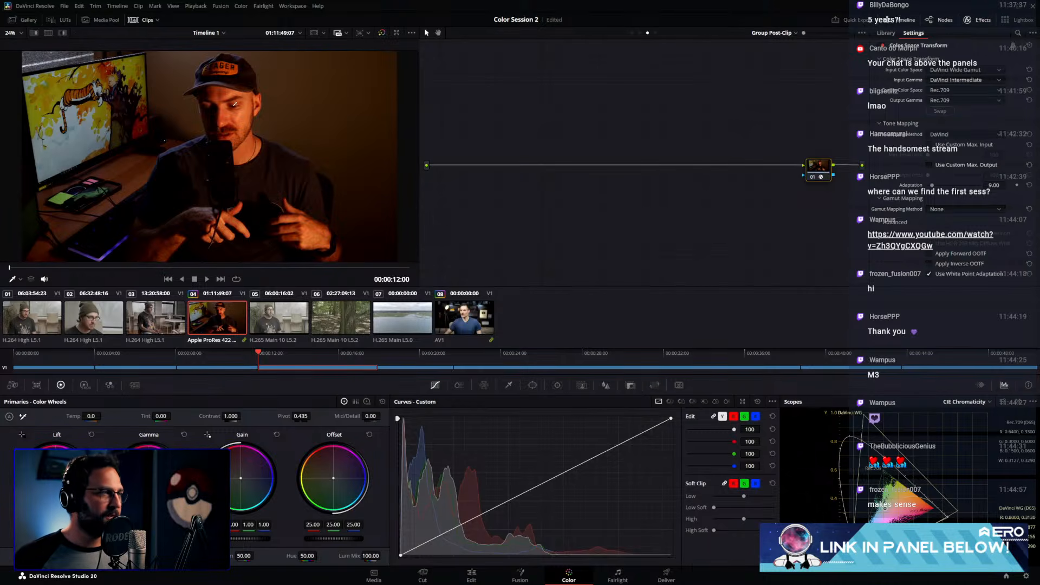
pyautogui.moveTo(819, 173); pyautogui.dragTo(812, 171)
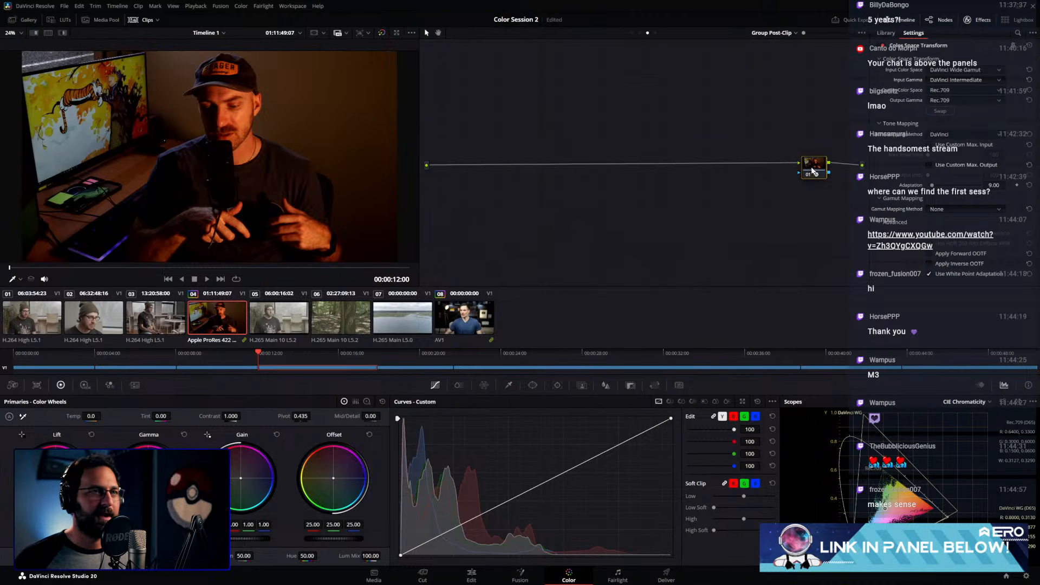
# Return to the clip-level node graph, hiding the clip thumbnails and enlarging the viewer
pyautogui.click(640, 33)
pyautogui.moveTo(506, 161); pyautogui.dragTo(477, 147)
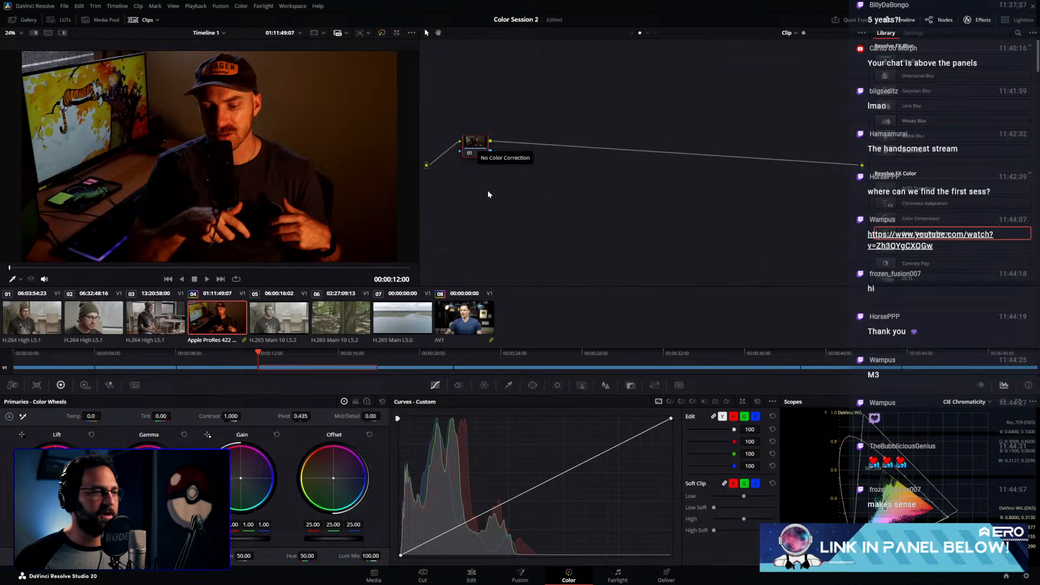
pyautogui.click(138, 21)
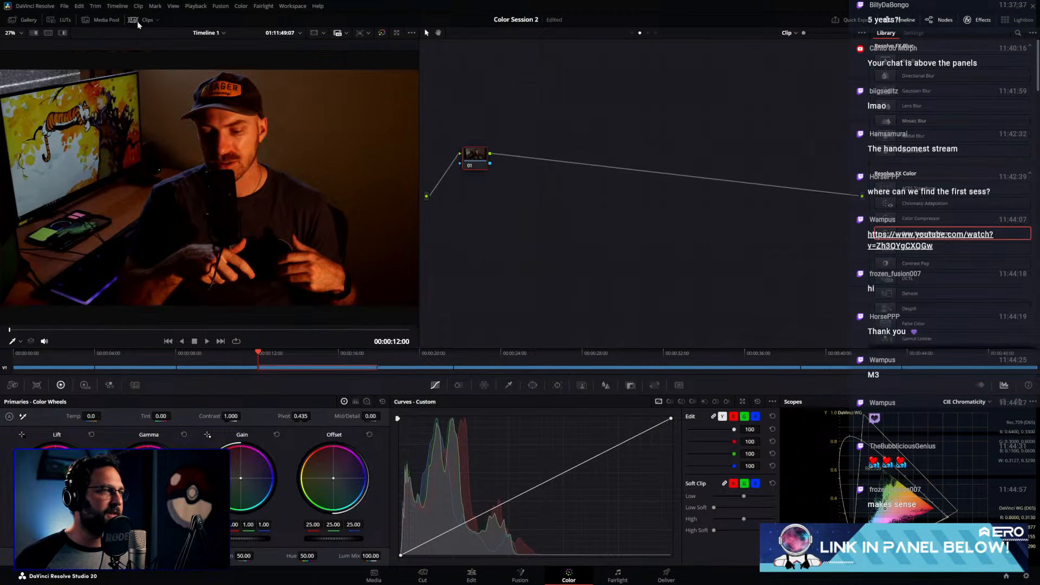
pyautogui.moveTo(416, 142); pyautogui.dragTo(486, 138)
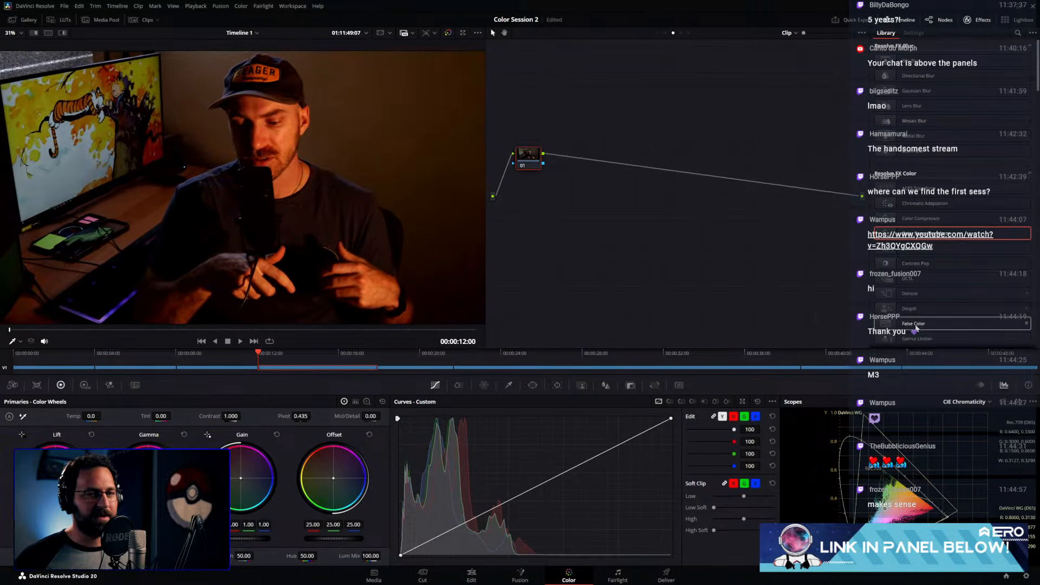
# Show the Vectorscope briefly and set the scopes display to Waveform
pyautogui.click(972, 402)
pyautogui.click(974, 432)
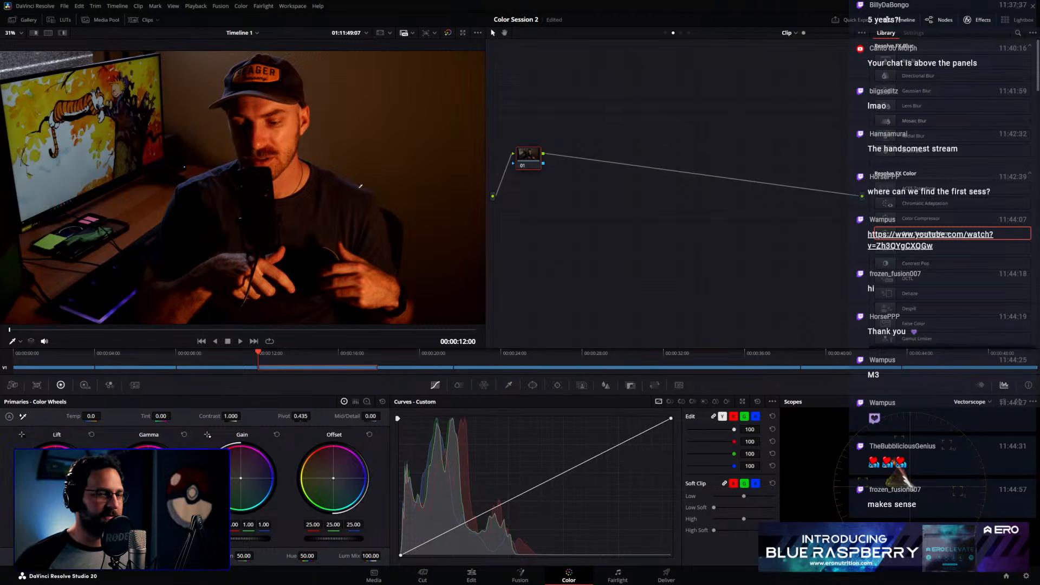
pyautogui.click(973, 402)
pyautogui.click(977, 421)
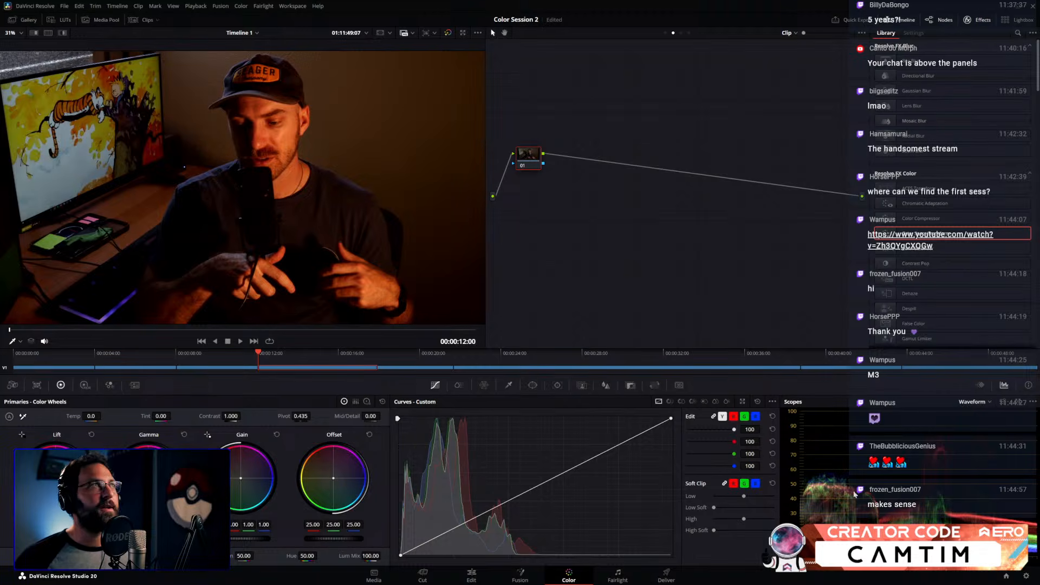
# Open the waveform scope in an enlarged floating window, move it beside the viewer and close it
pyautogui.click(1014, 403)
pyautogui.moveTo(642, 50); pyautogui.dragTo(570, 48)
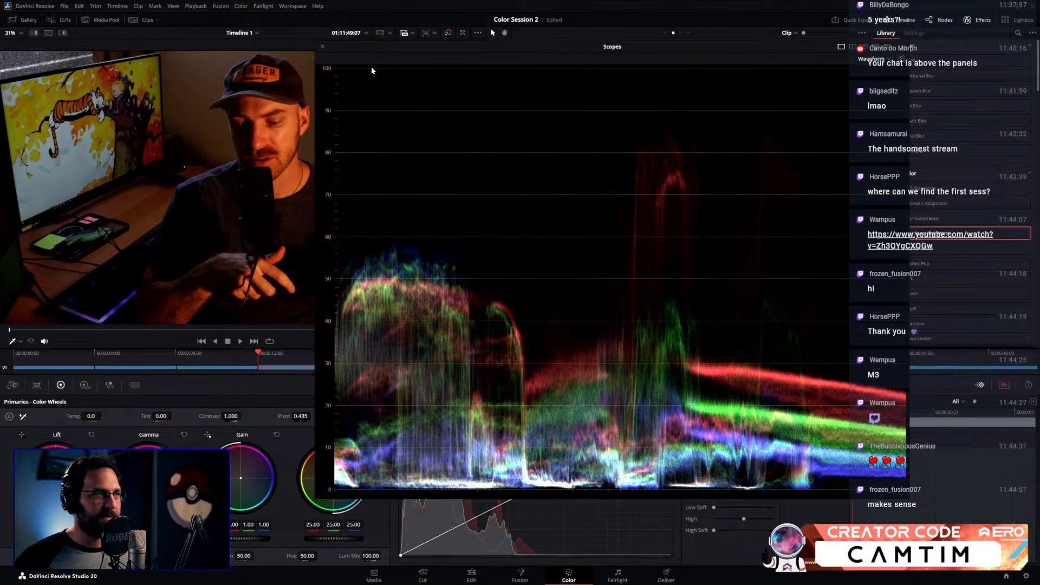
pyautogui.click(322, 46)
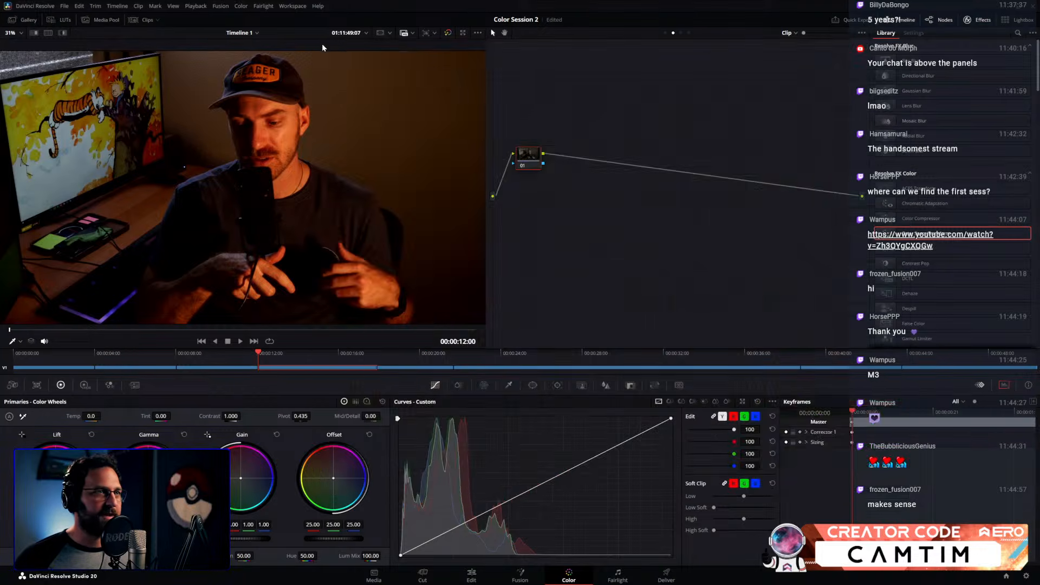
# Set the gamma of the clip's first node to Linear
pyautogui.moveTo(527, 155); pyautogui.dragTo(529, 167)
pyautogui.rightClick(528, 167)
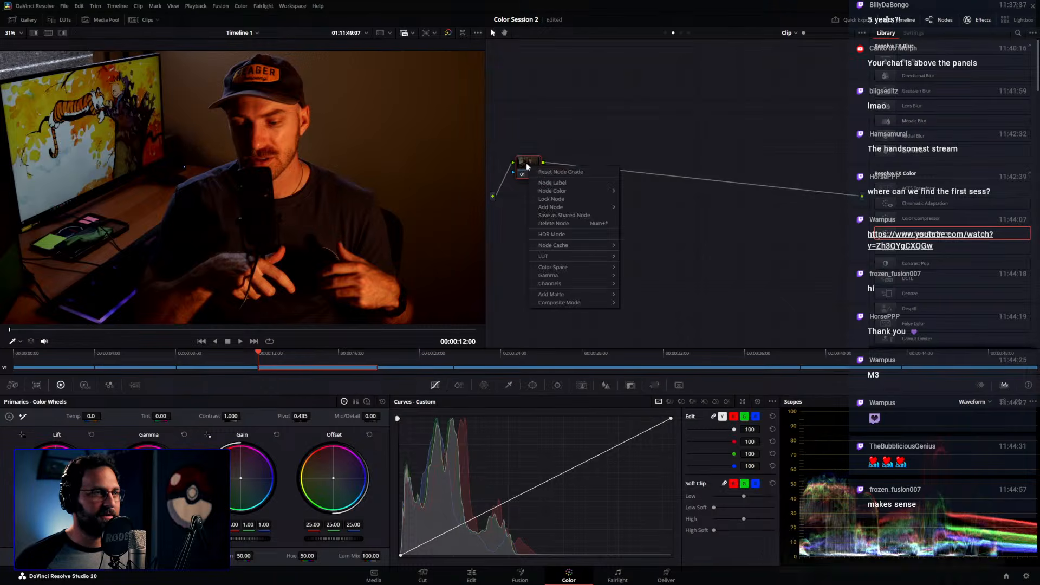
pyautogui.moveTo(559, 274)
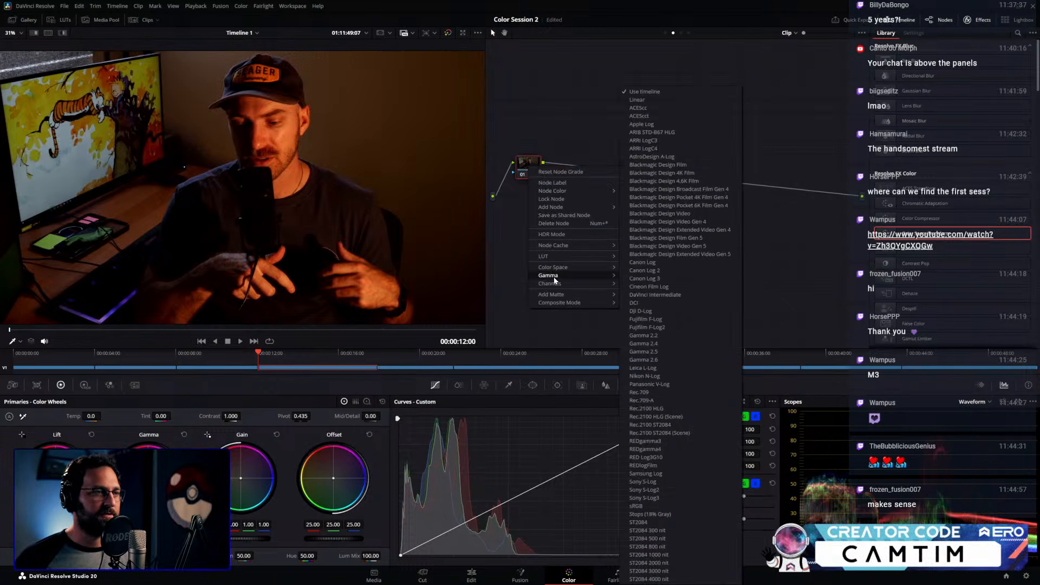
pyautogui.click(645, 100)
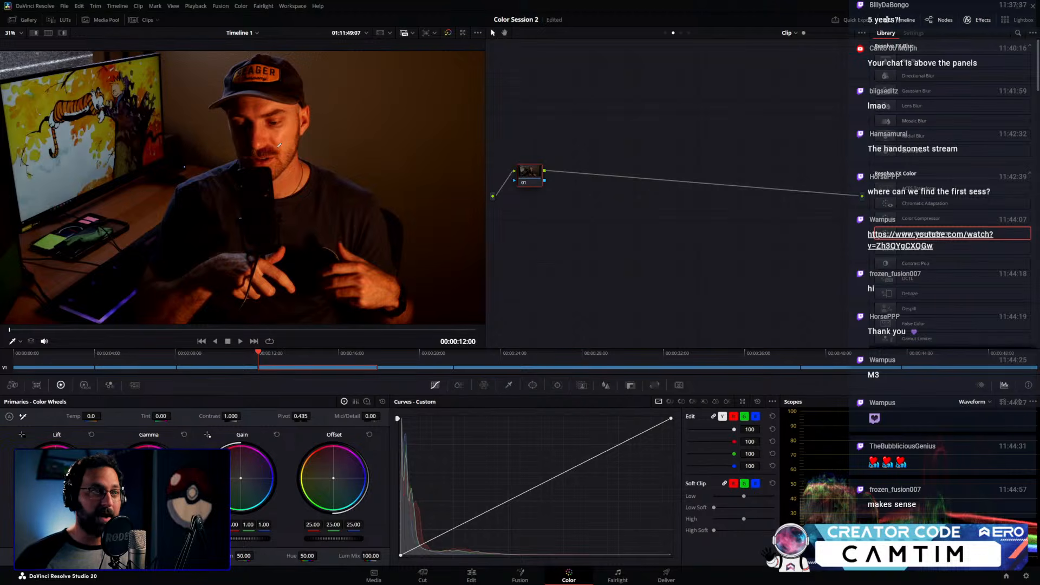
# Label the clip's first node Exp
pyautogui.rightClick(531, 174)
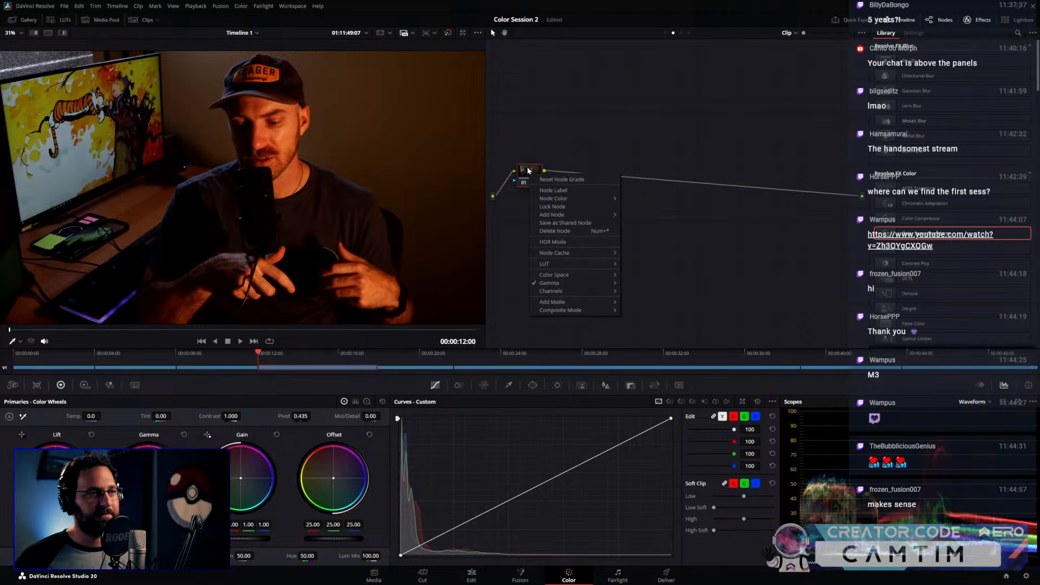
pyautogui.click(529, 177)
pyautogui.rightClick(529, 177)
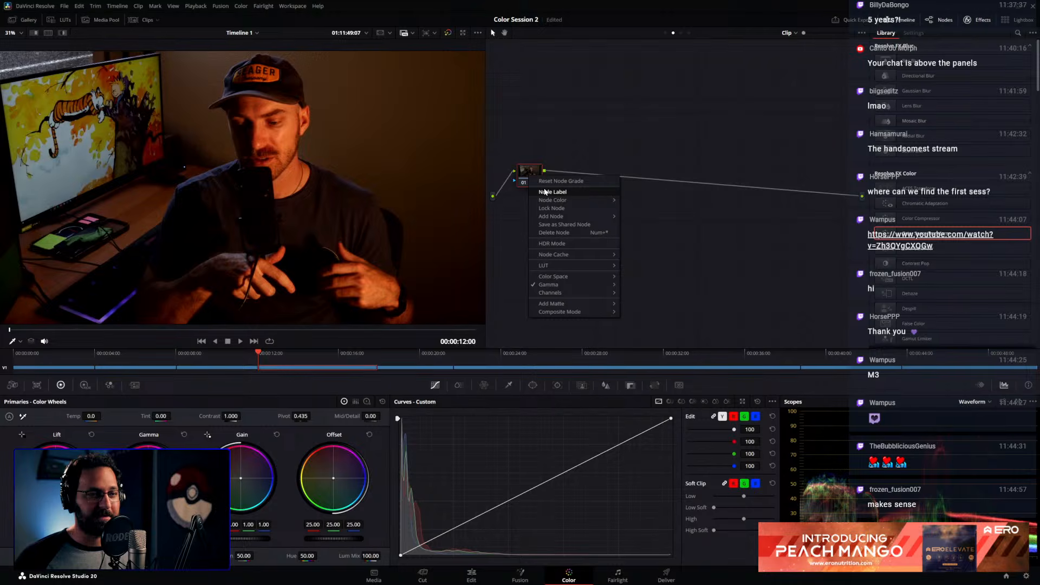
pyautogui.click(544, 193)
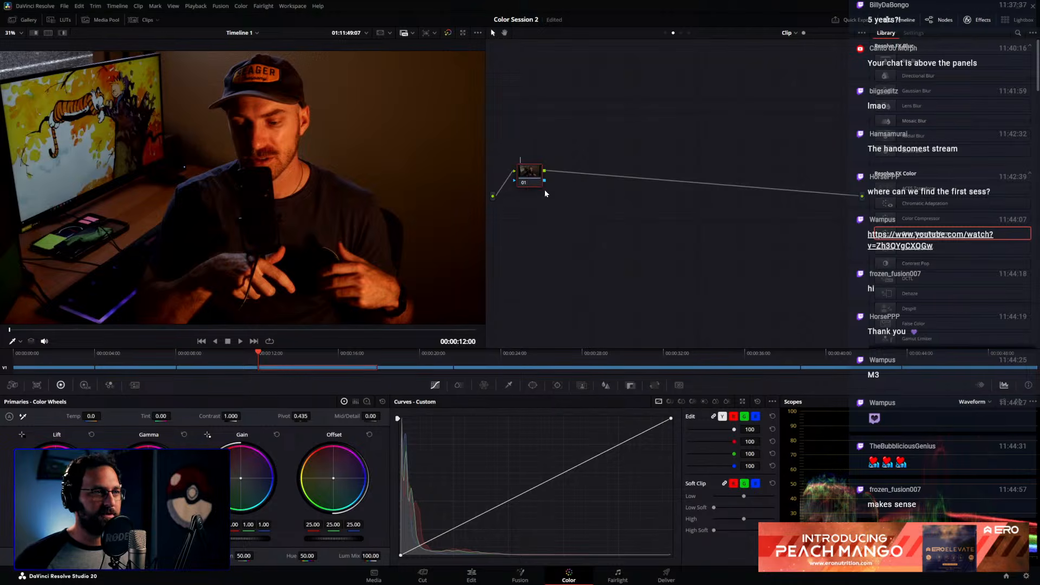
pyautogui.write('Expo')
pyautogui.press('BackSpace')
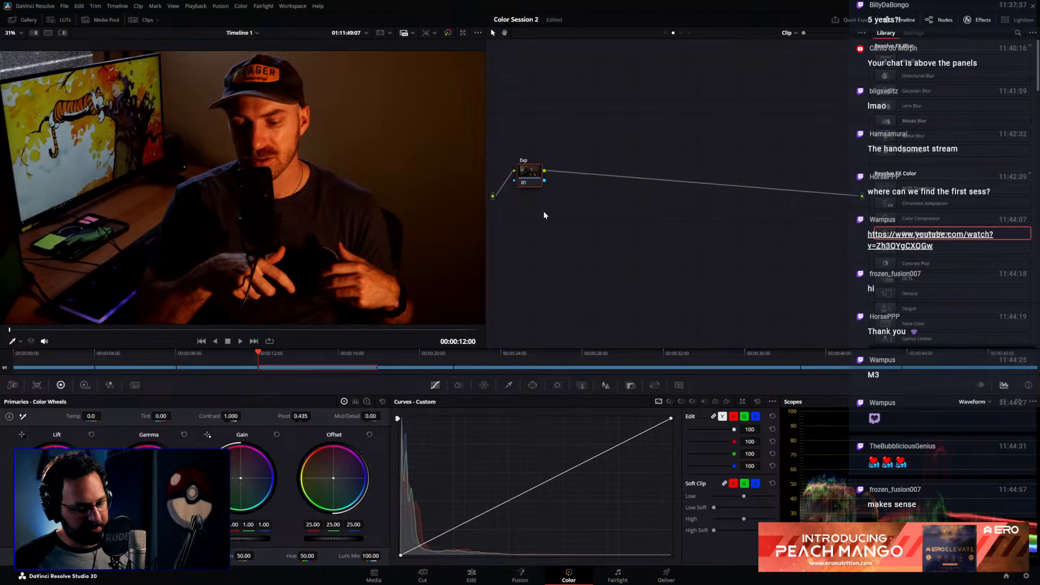
# Add a serial node labelled Balance after the Exp node and set its gamma to Linear
pyautogui.hotkey('alt', 's')
pyautogui.rightClick(571, 176)
pyautogui.click(601, 191)
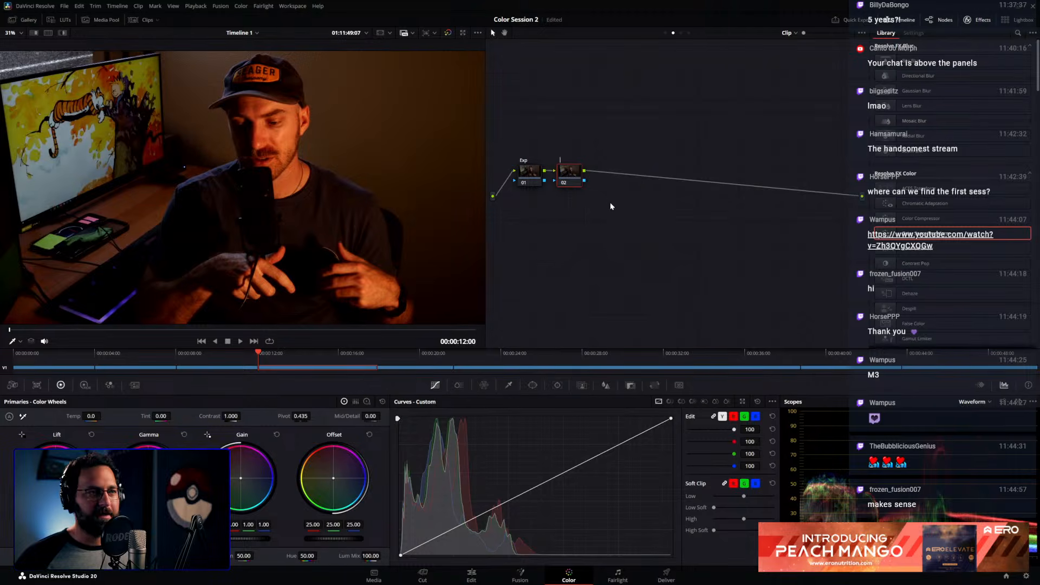
pyautogui.write('Balance')
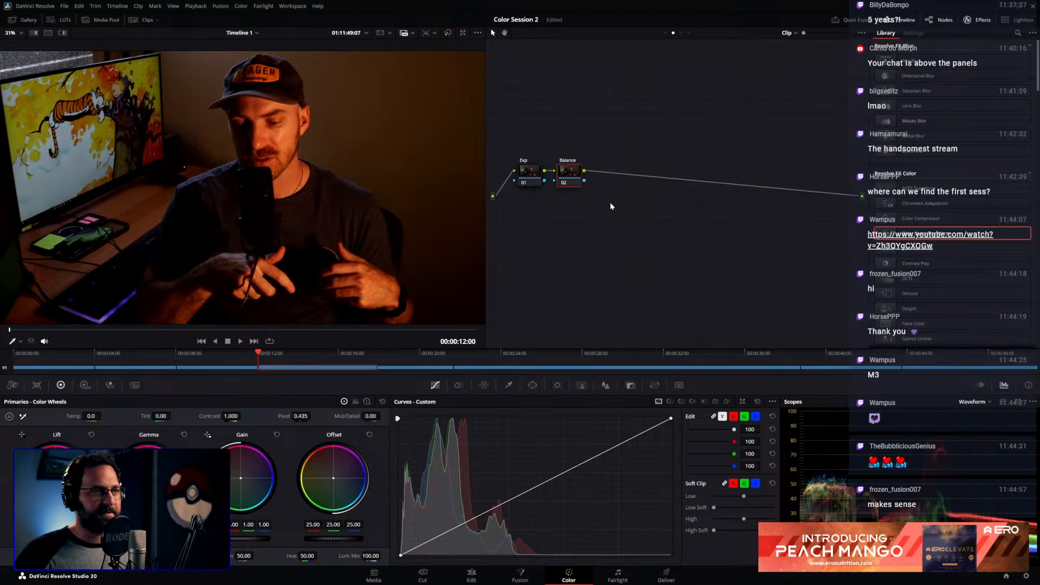
pyautogui.rightClick(578, 179)
pyautogui.moveTo(606, 287)
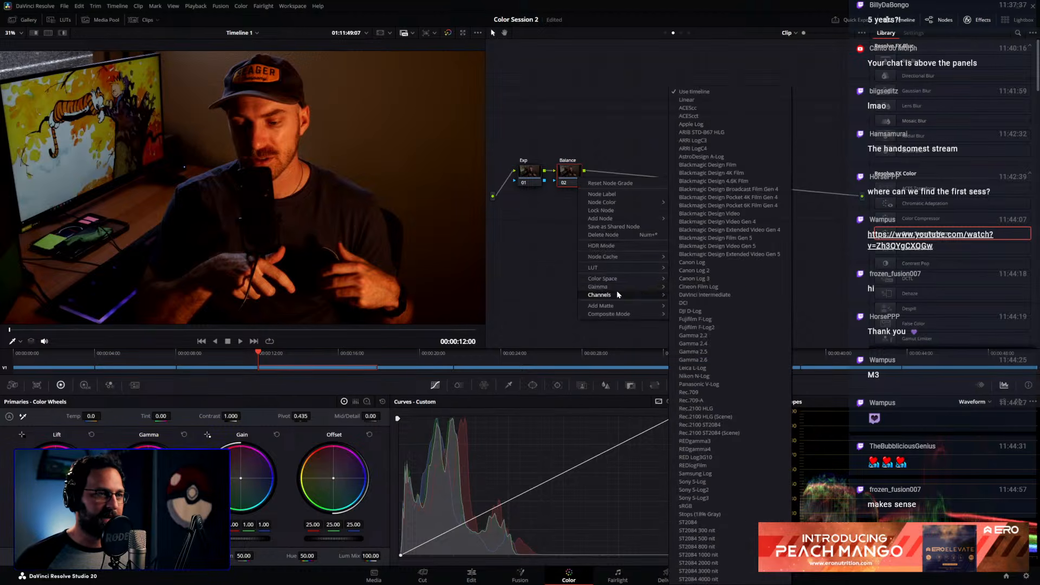
pyautogui.click(692, 101)
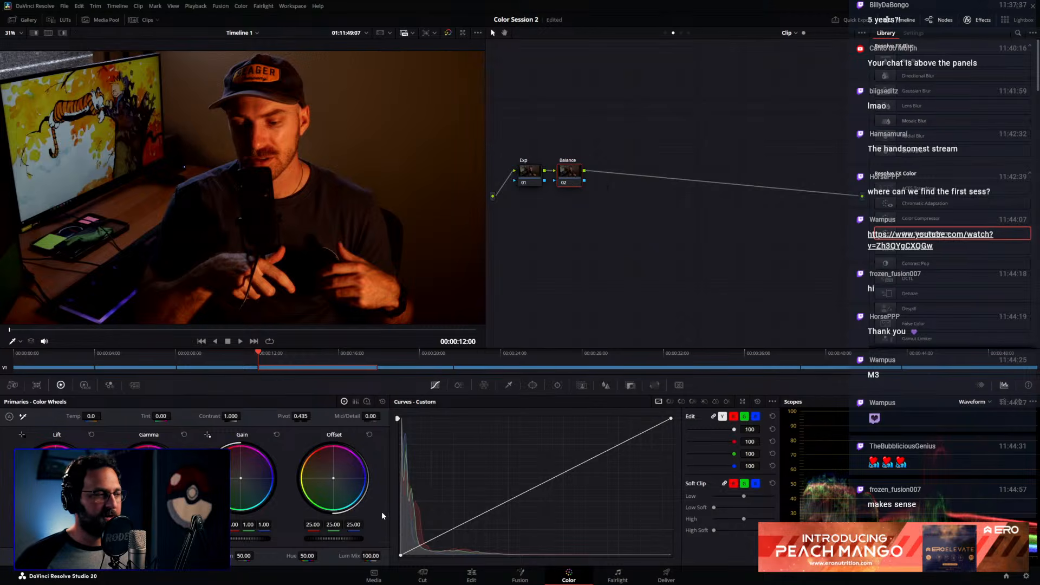
# Try changing individual gain channels on the Balance node with Lum Mix at 0 and at 100, resetting the gain between tries
pyautogui.moveTo(375, 557); pyautogui.dragTo(321, 556)
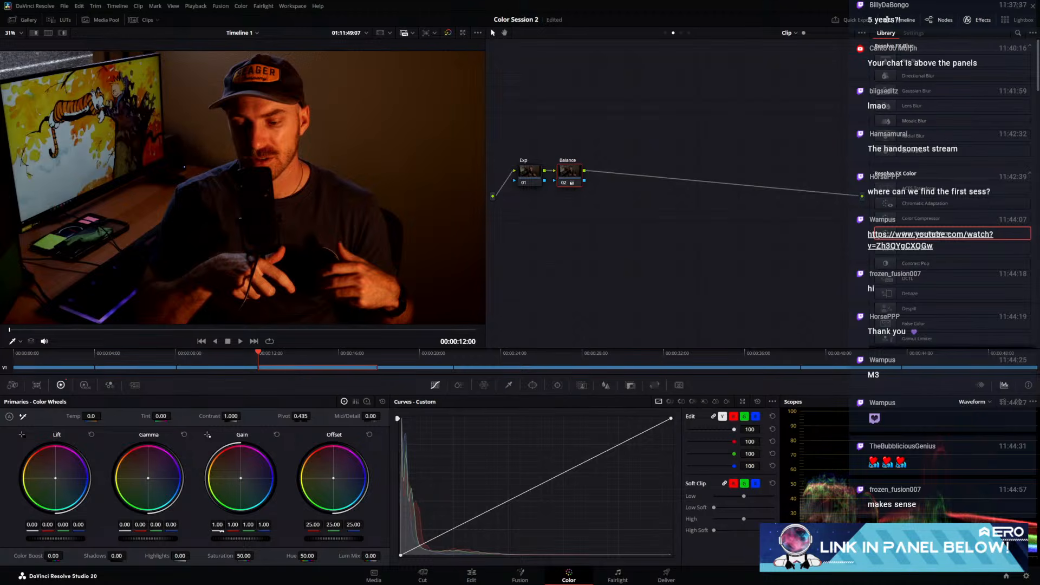
pyautogui.moveTo(233, 525); pyautogui.dragTo(269, 524)
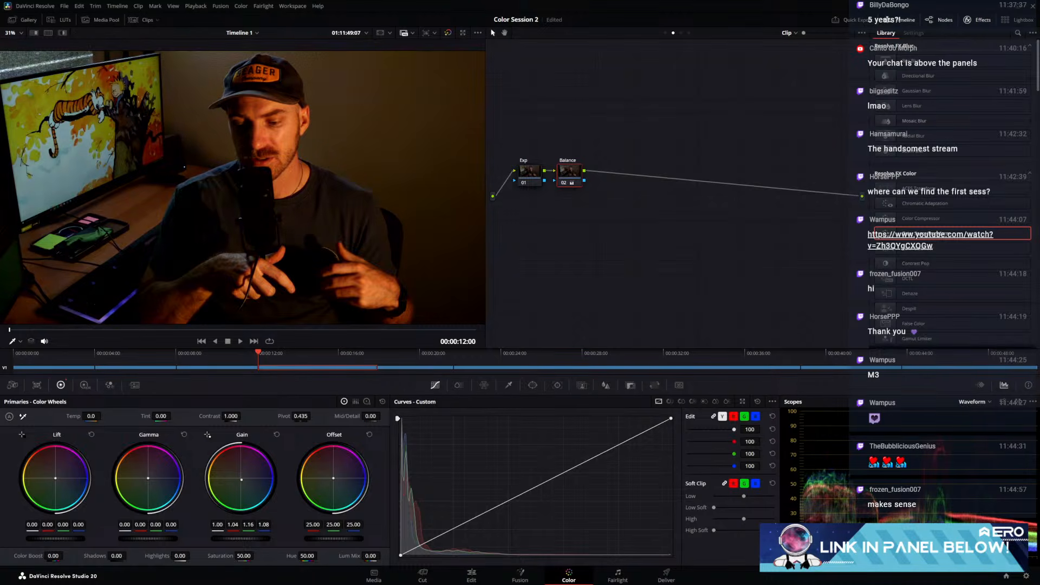
pyautogui.click(277, 435)
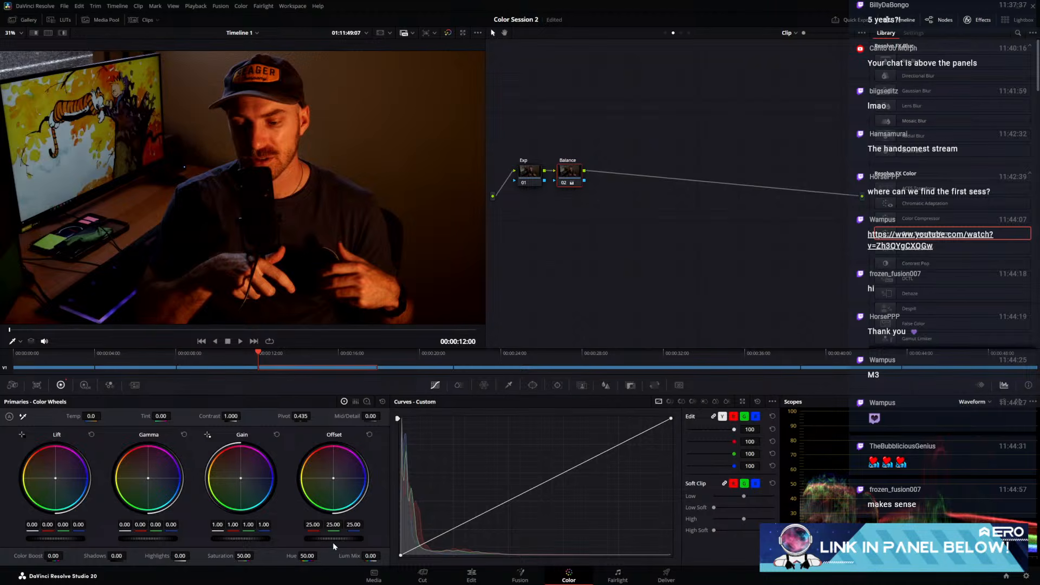
pyautogui.moveTo(367, 557); pyautogui.dragTo(722, 567)
pyautogui.moveTo(218, 524); pyautogui.dragTo(272, 524)
pyautogui.click(276, 434)
pyautogui.moveTo(375, 556); pyautogui.dragTo(315, 555)
pyautogui.moveTo(217, 524)
pyautogui.mouseDown()
pyautogui.moveTo(335, 524)
pyautogui.moveTo(235, 530)
pyautogui.mouseUp()
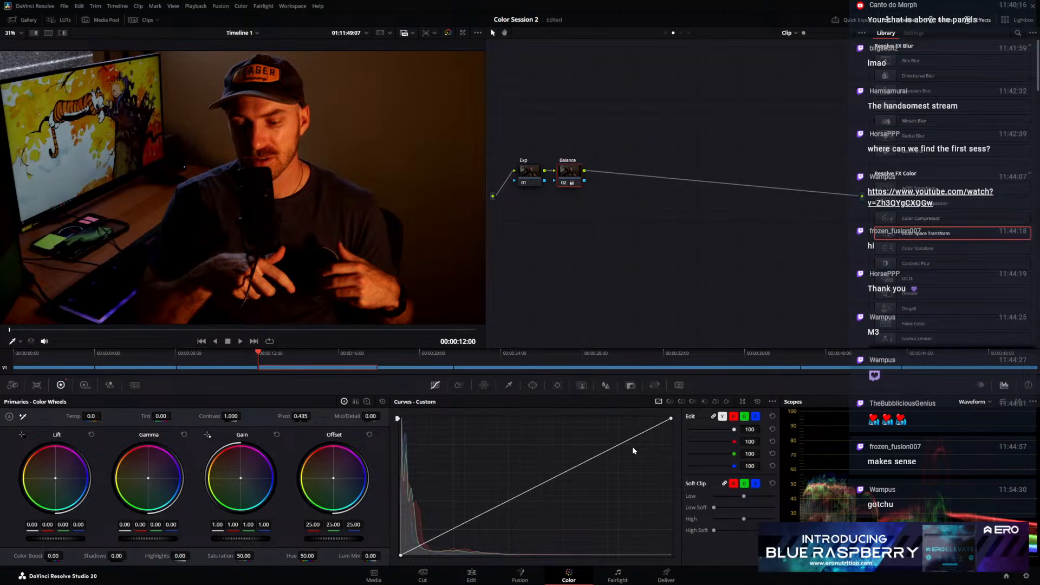
# Try bending the unlinked luma, red and green custom curves on the Balance node, clear the bends and relink the channels
pyautogui.click(722, 416)
pyautogui.moveTo(558, 476); pyautogui.dragTo(540, 489)
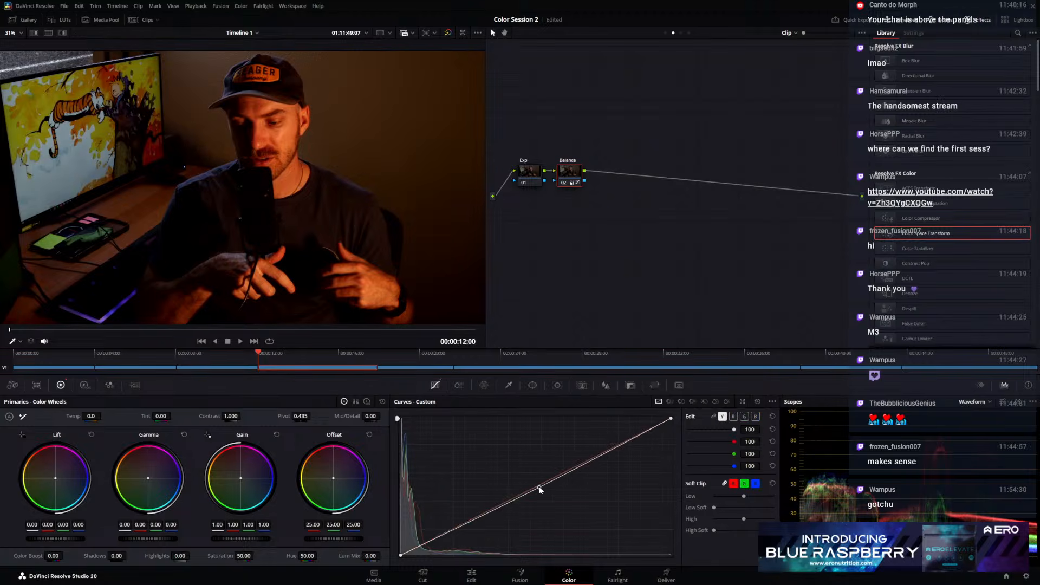
pyautogui.click(733, 416)
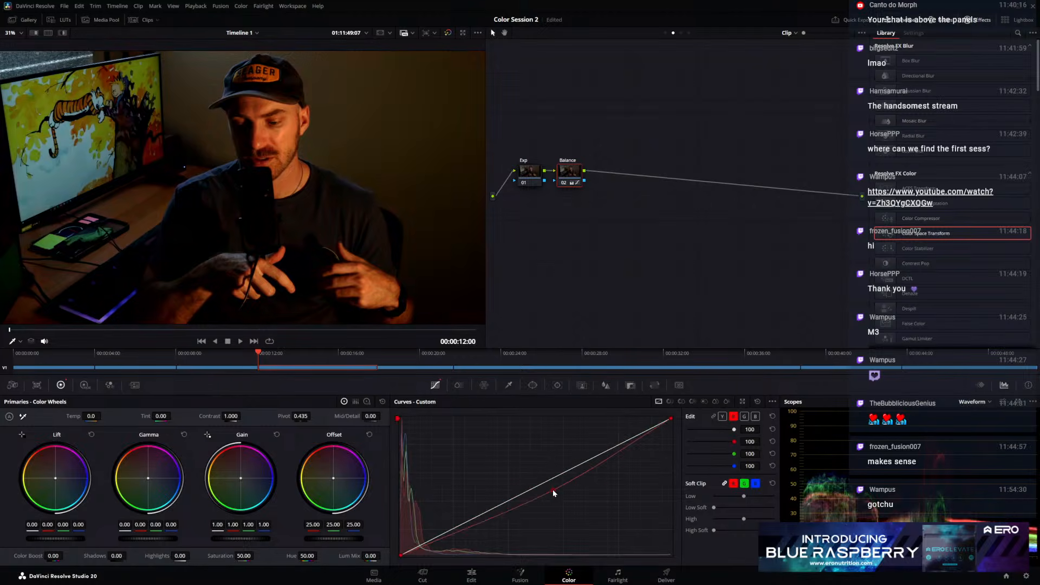
pyautogui.click(745, 416)
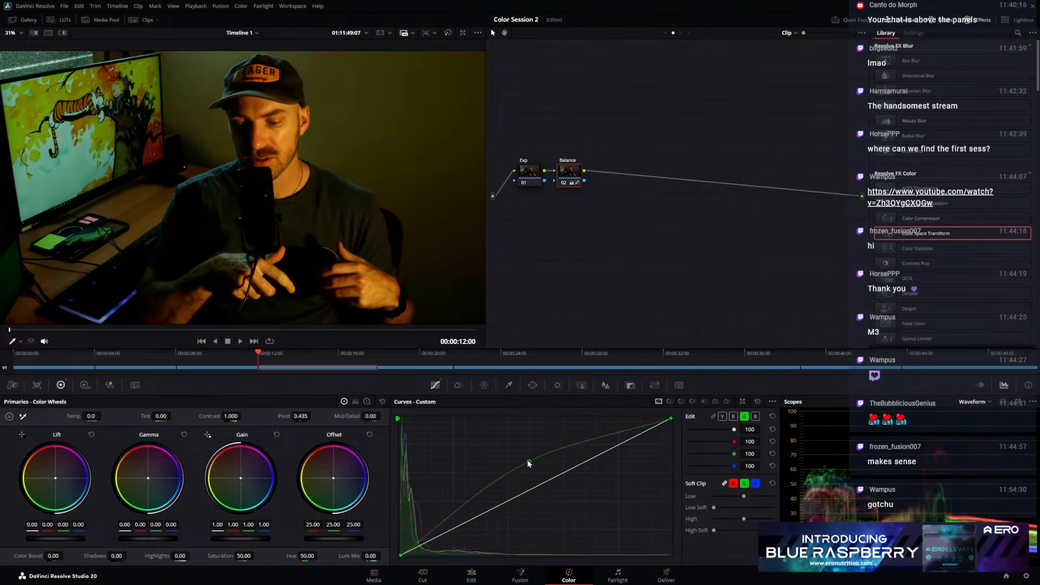
pyautogui.moveTo(538, 490)
pyautogui.mouseDown()
pyautogui.moveTo(513, 457)
pyautogui.moveTo(532, 475)
pyautogui.mouseUp()
pyautogui.rightClick(532, 472)
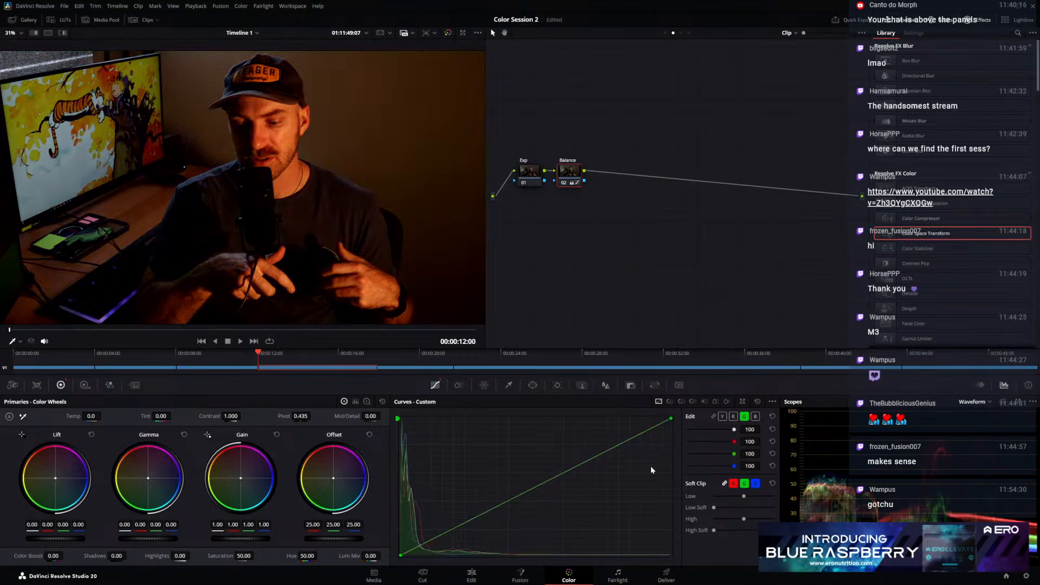
pyautogui.click(722, 417)
pyautogui.doubleClick(365, 553)
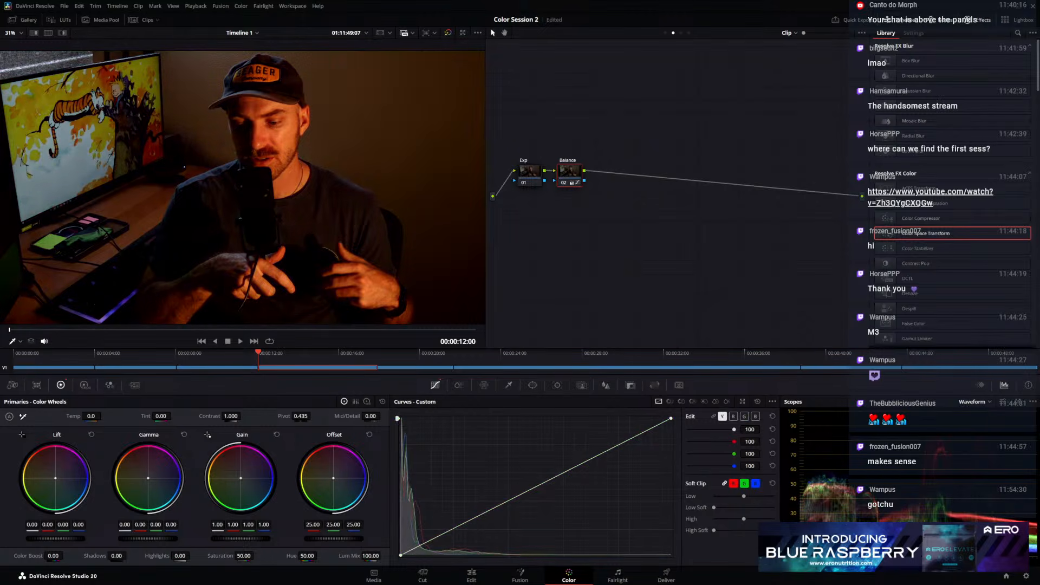
pyautogui.moveTo(529, 485); pyautogui.dragTo(519, 475)
pyautogui.rightClick(519, 475)
pyautogui.click(714, 416)
# Reset the Balance node's grade and set its Lum Mix to 0
pyautogui.rightClick(579, 182)
pyautogui.click(568, 177)
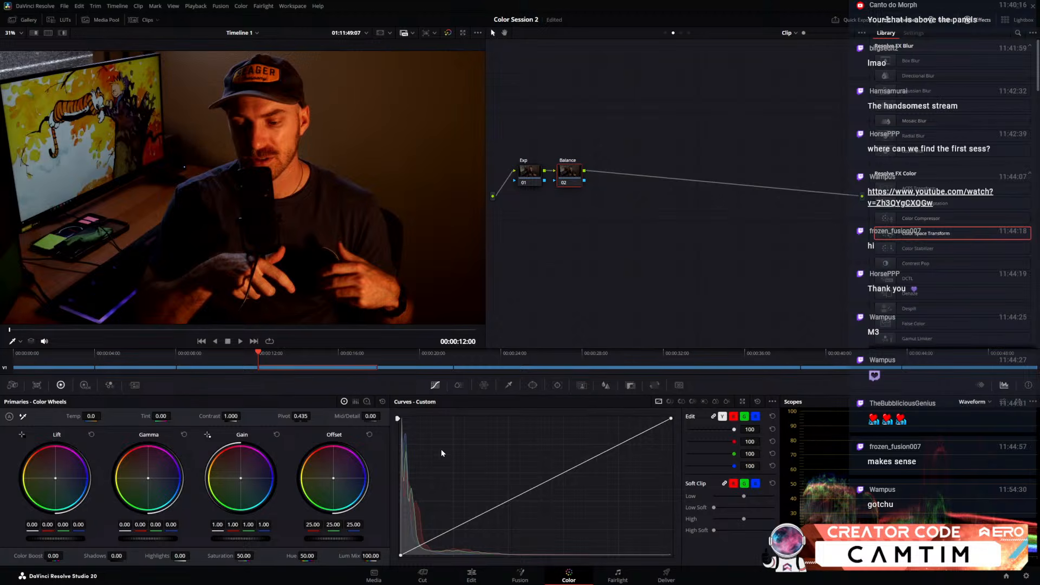
pyautogui.moveTo(375, 557); pyautogui.dragTo(324, 557)
# Add a serial node labelled Contrast after the Balance node
pyautogui.hotkey('alt', 's')
pyautogui.rightClick(614, 178)
pyautogui.click(630, 194)
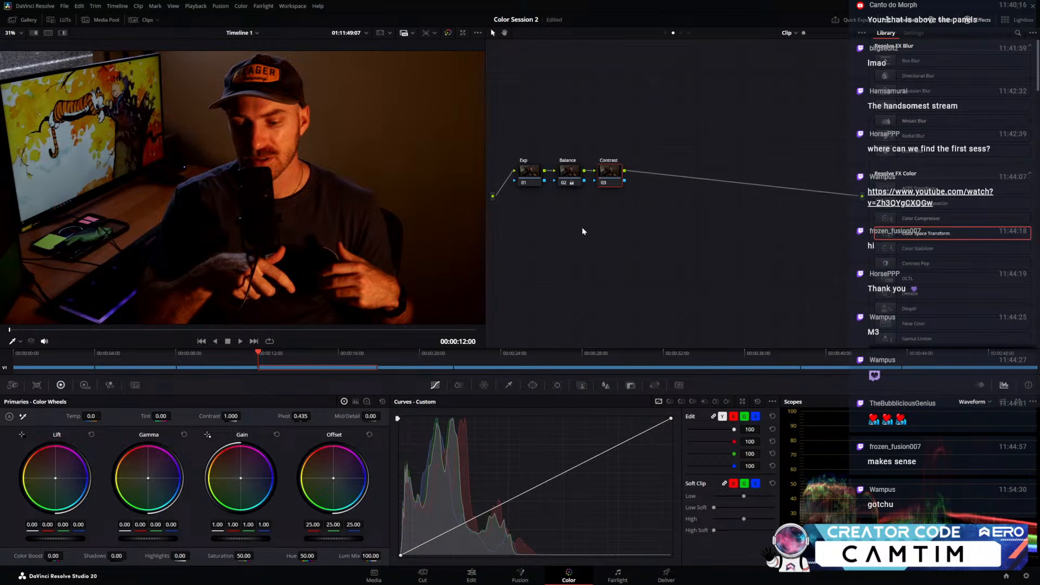
# Raise the Exp node's master gain to 3.00, judging the image at timecode 01:11:52:07
pyautogui.click(534, 180)
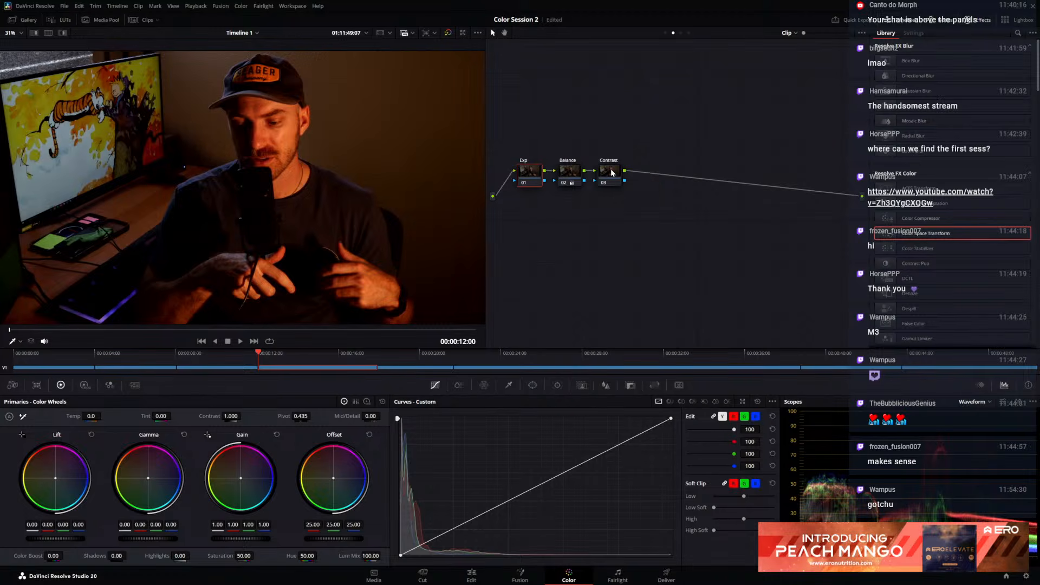
pyautogui.moveTo(550, 138); pyautogui.dragTo(626, 198)
pyautogui.click(630, 245)
pyautogui.moveTo(217, 330); pyautogui.dragTo(248, 330)
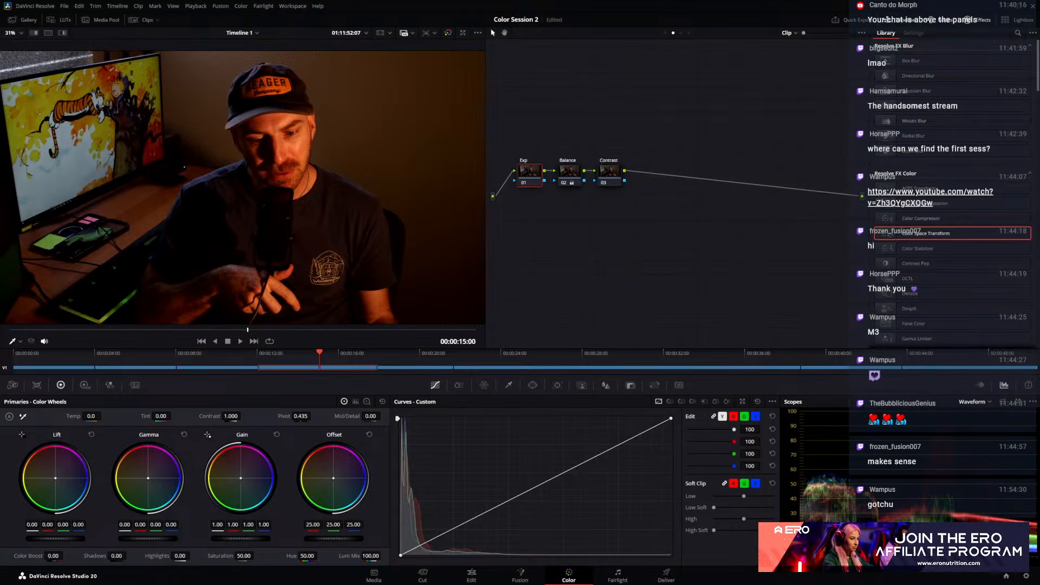
pyautogui.moveTo(240, 539); pyautogui.dragTo(346, 538)
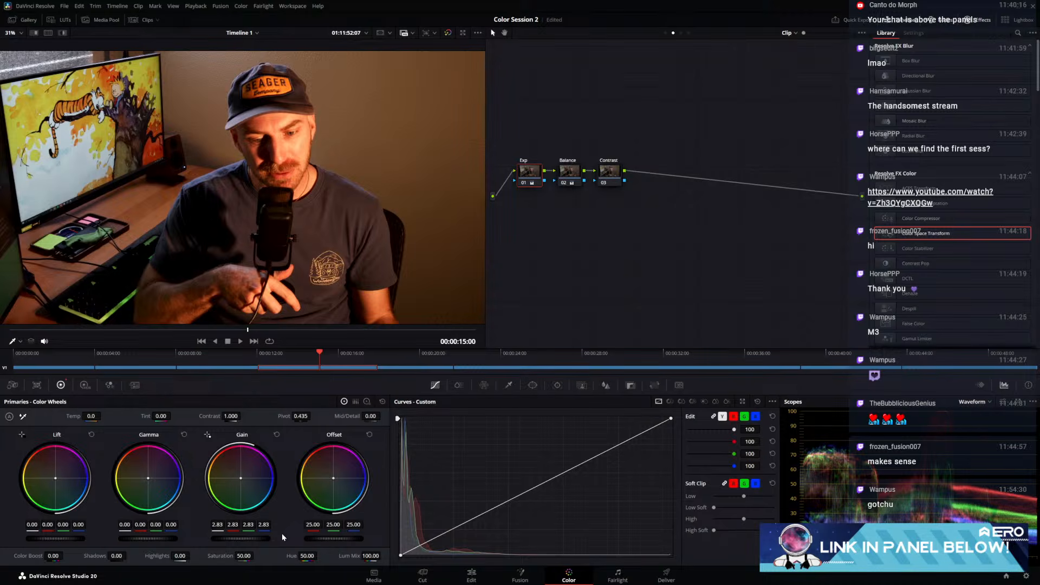
pyautogui.moveTo(240, 538); pyautogui.dragTo(220, 538)
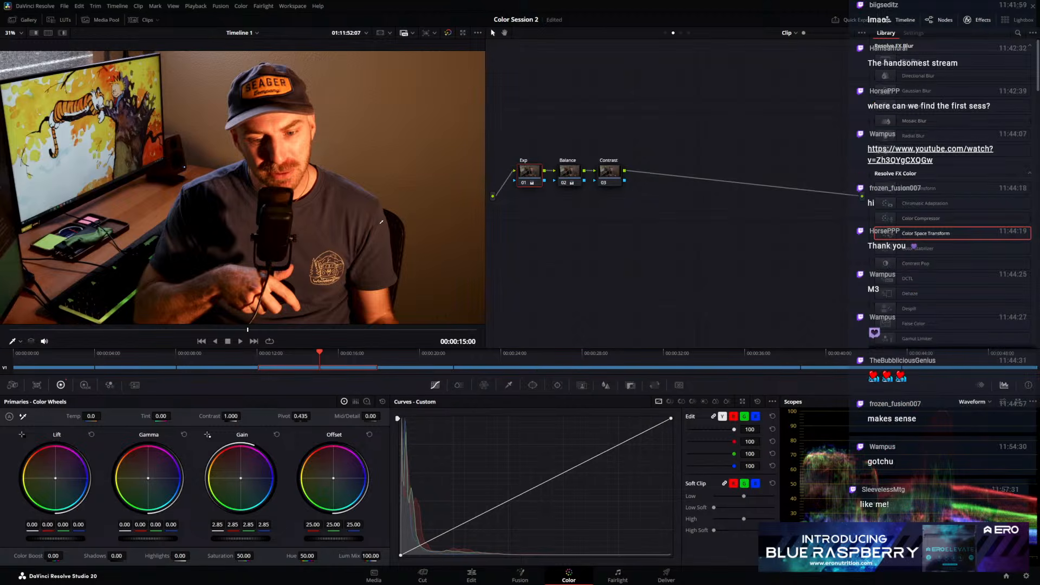
pyautogui.moveTo(240, 539); pyautogui.dragTo(248, 539)
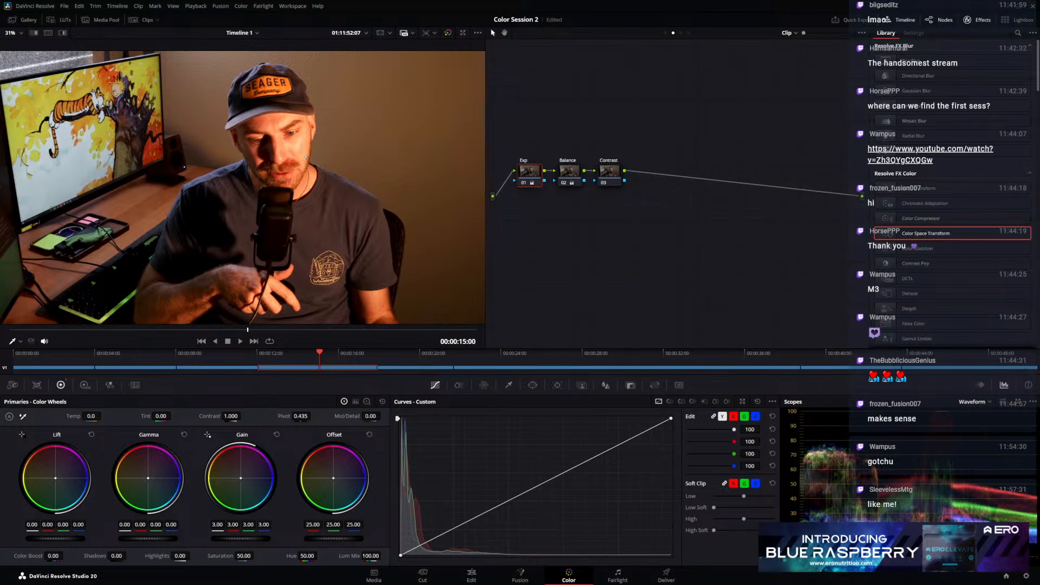
# Review the Balance, Contrast and Exp nodes in turn, keeping the scopes on Waveform
pyautogui.click(573, 174)
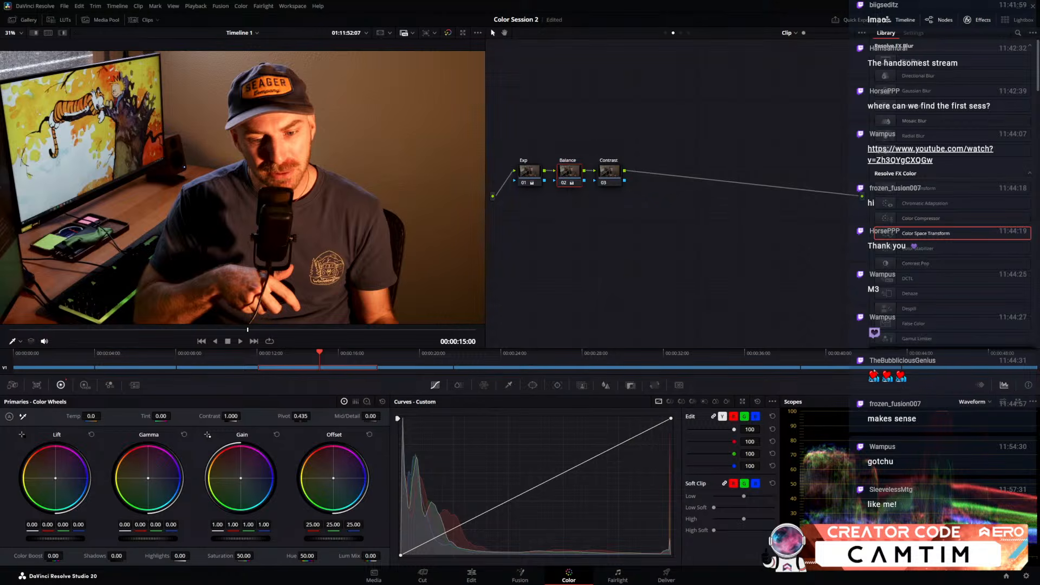
pyautogui.click(982, 404)
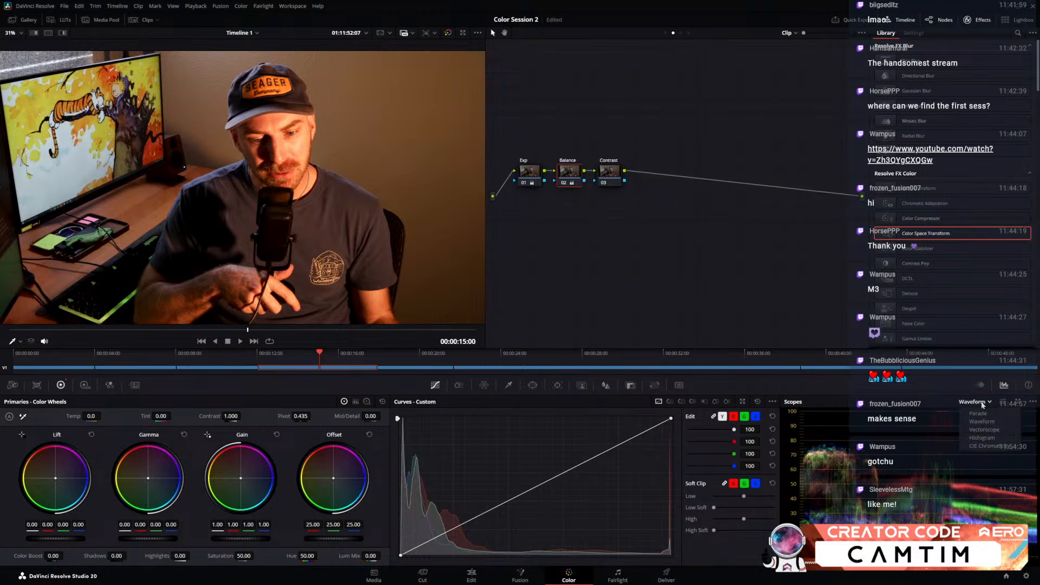
pyautogui.click(976, 404)
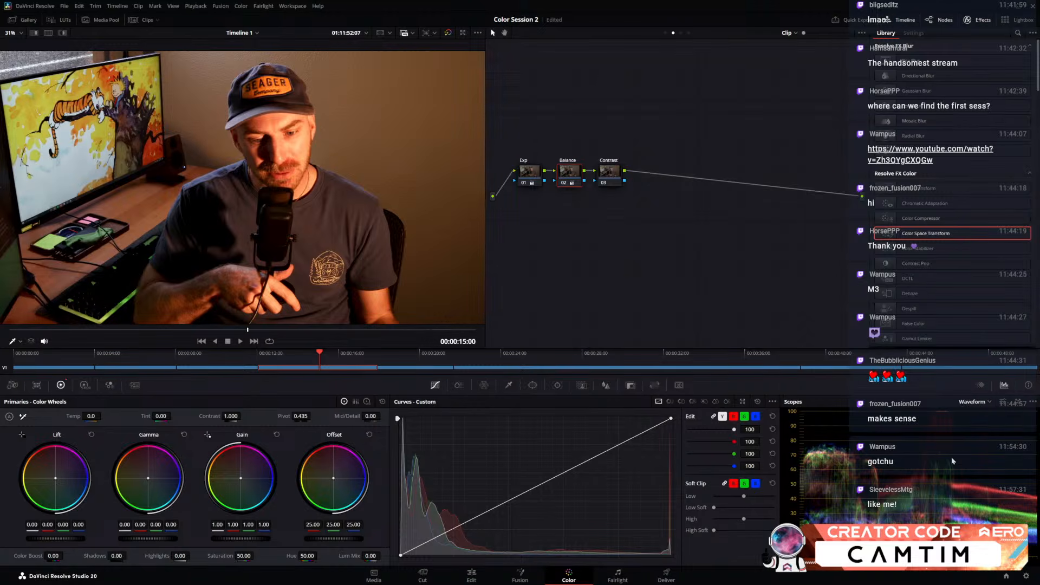
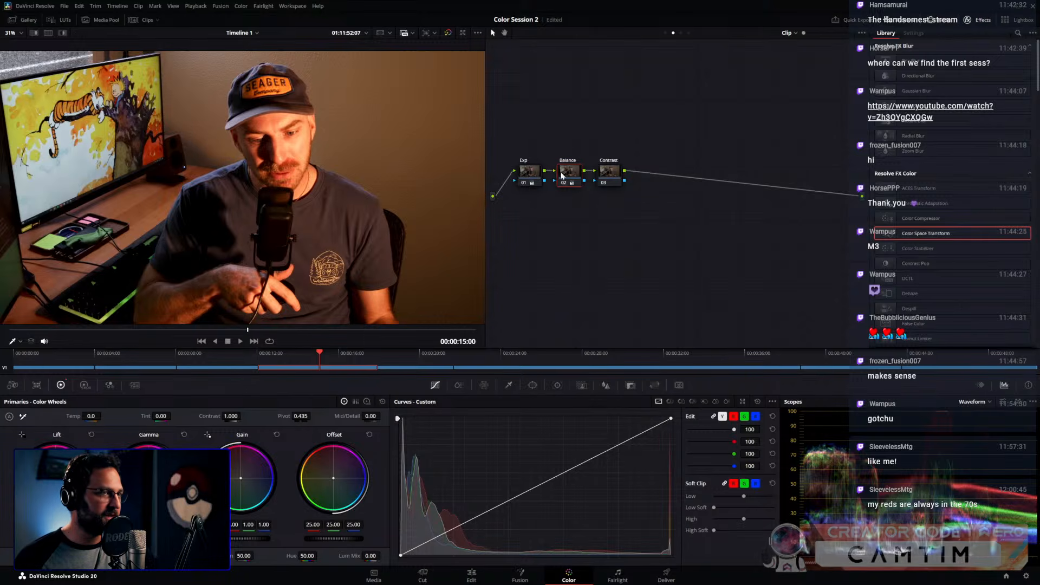
pyautogui.click(609, 172)
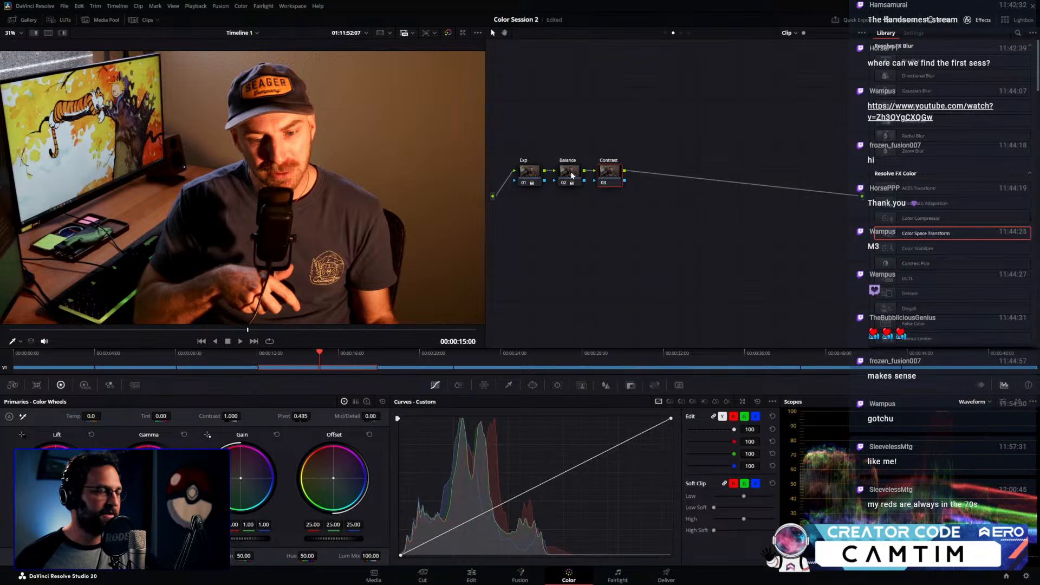
pyautogui.click(536, 174)
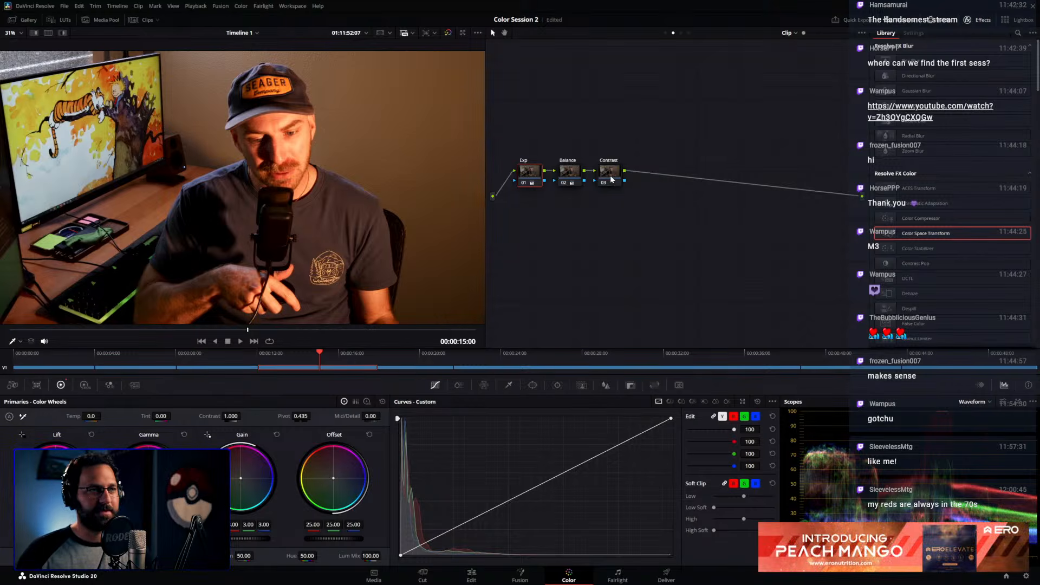
# Select the Balance node and display its Vectorscope in an enlarged floating scopes window beside the viewer
pyautogui.click(571, 173)
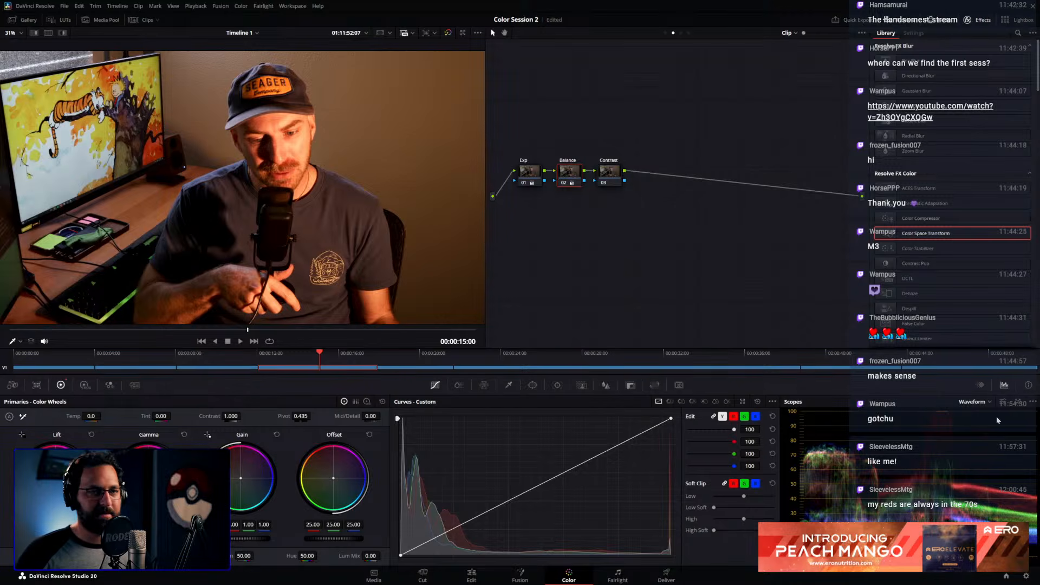
pyautogui.click(987, 402)
pyautogui.click(983, 427)
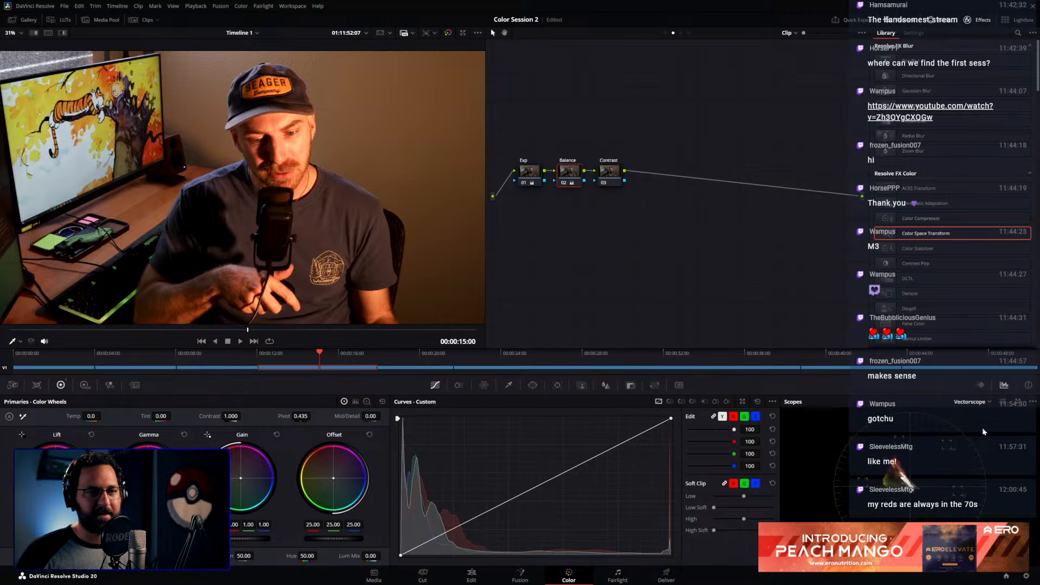
pyautogui.click(1018, 402)
pyautogui.moveTo(583, 58); pyautogui.dragTo(685, 45)
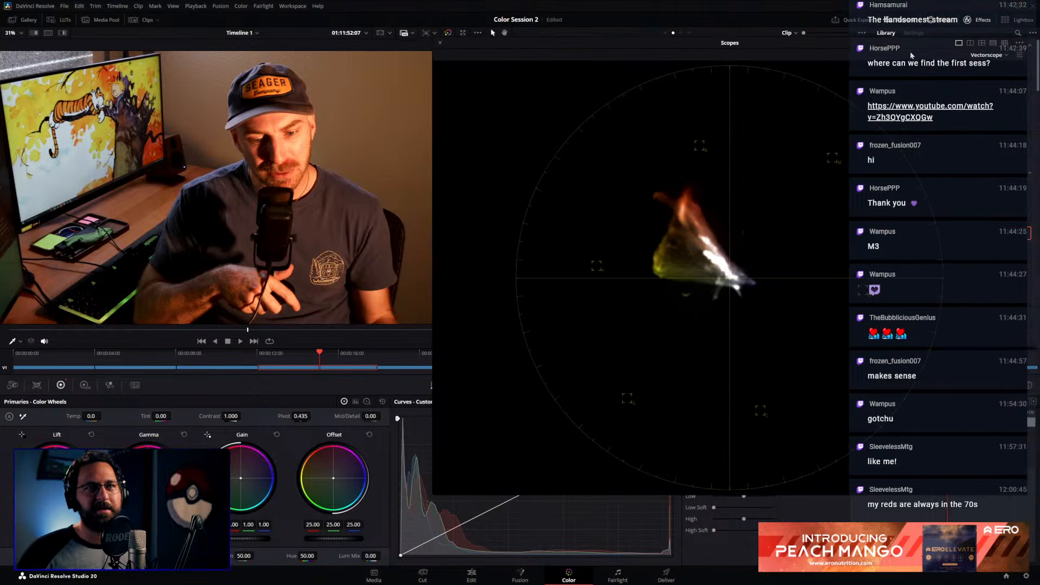
pyautogui.click(1019, 55)
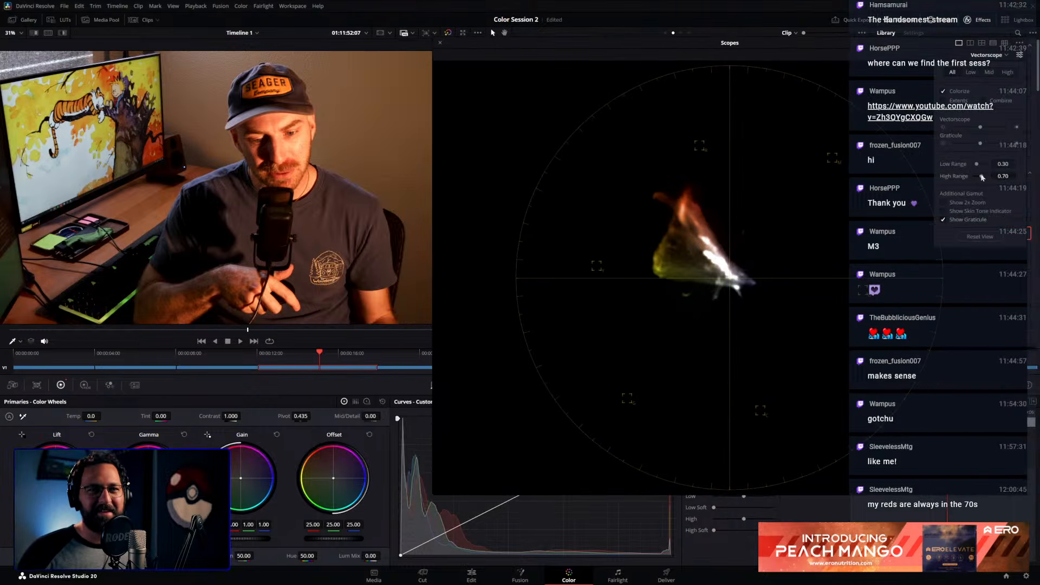
pyautogui.click(1019, 55)
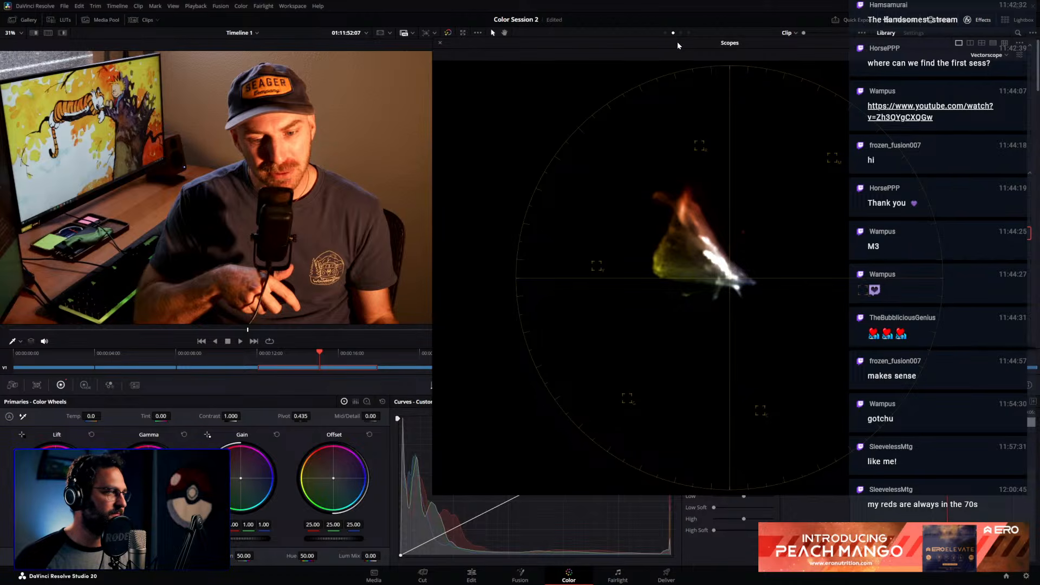
pyautogui.moveTo(678, 46); pyautogui.dragTo(692, 315)
pyautogui.rightClick(567, 173)
pyautogui.moveTo(731, 313); pyautogui.dragTo(724, 39)
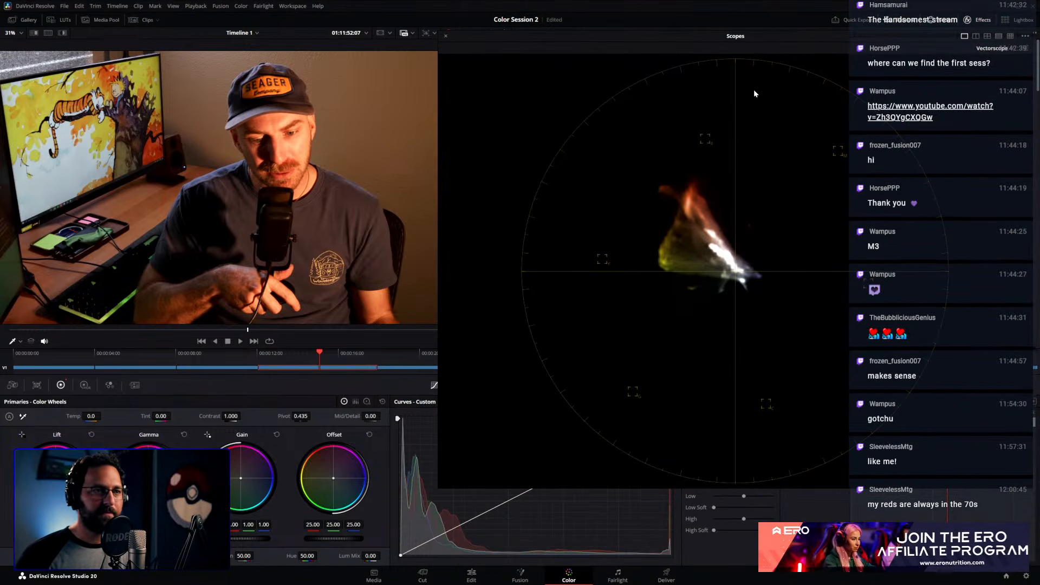
# Turn on the Vectorscope's 2x zoom, skin tone indicator and qualifier focus display
pyautogui.click(1025, 48)
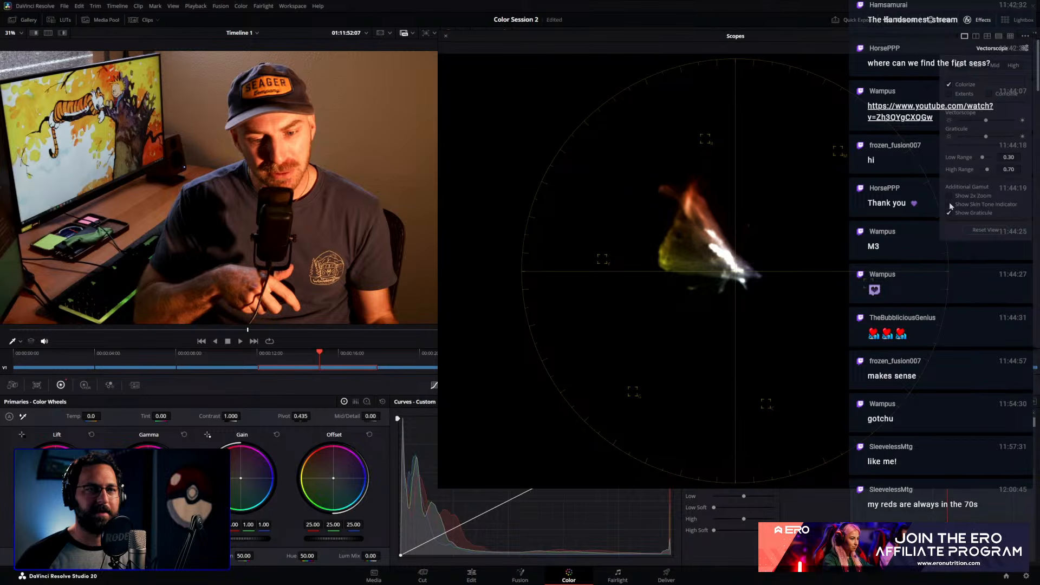
pyautogui.click(949, 196)
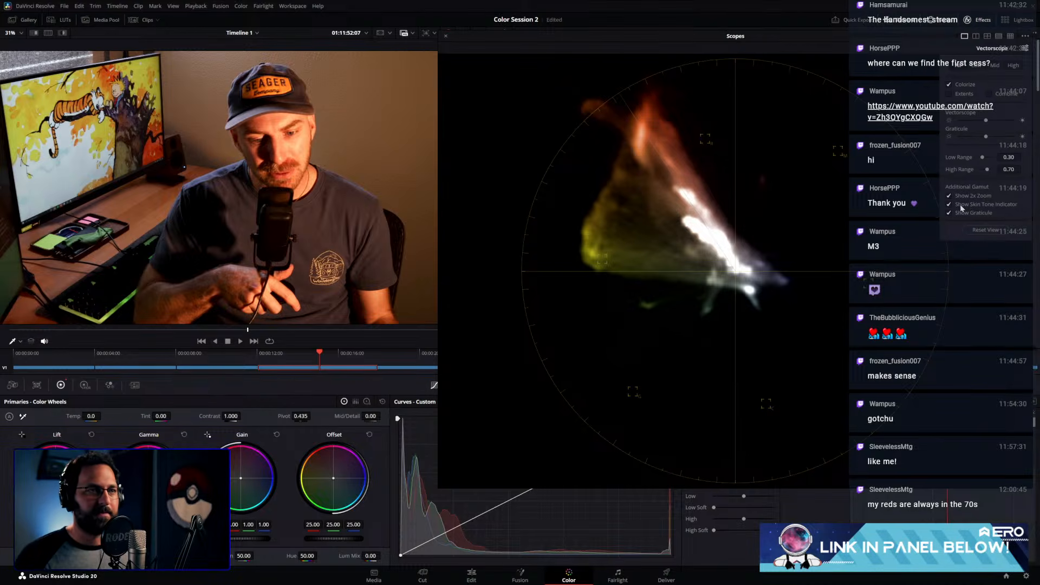
pyautogui.click(1025, 36)
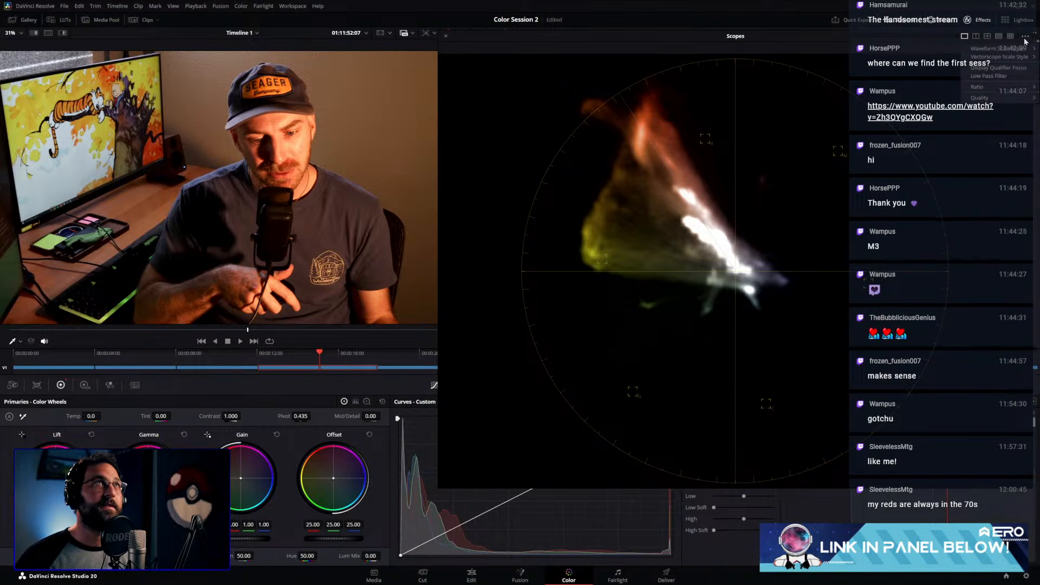
pyautogui.click(1000, 66)
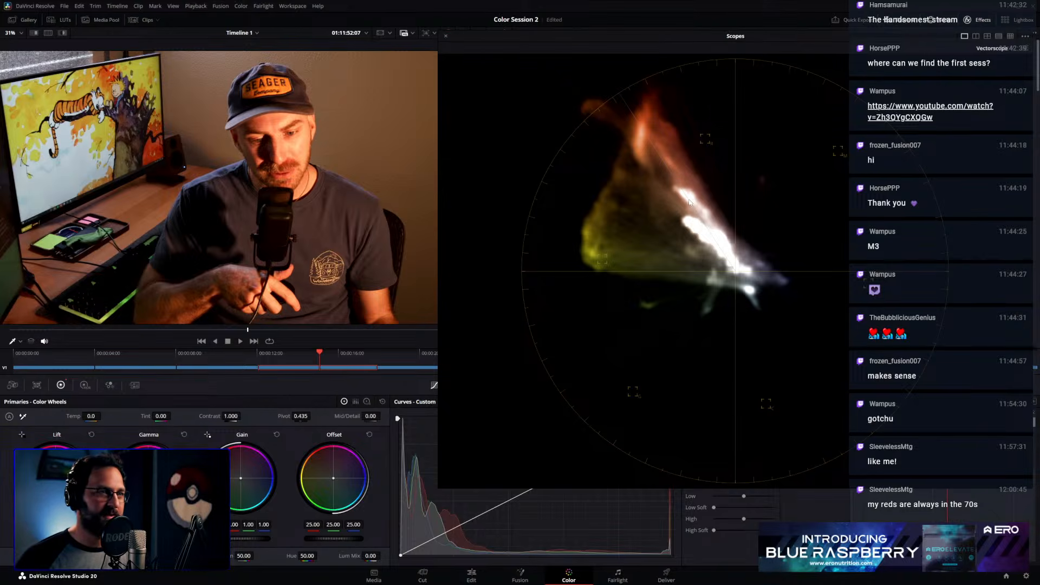
pyautogui.moveTo(569, 51); pyautogui.dragTo(590, 26)
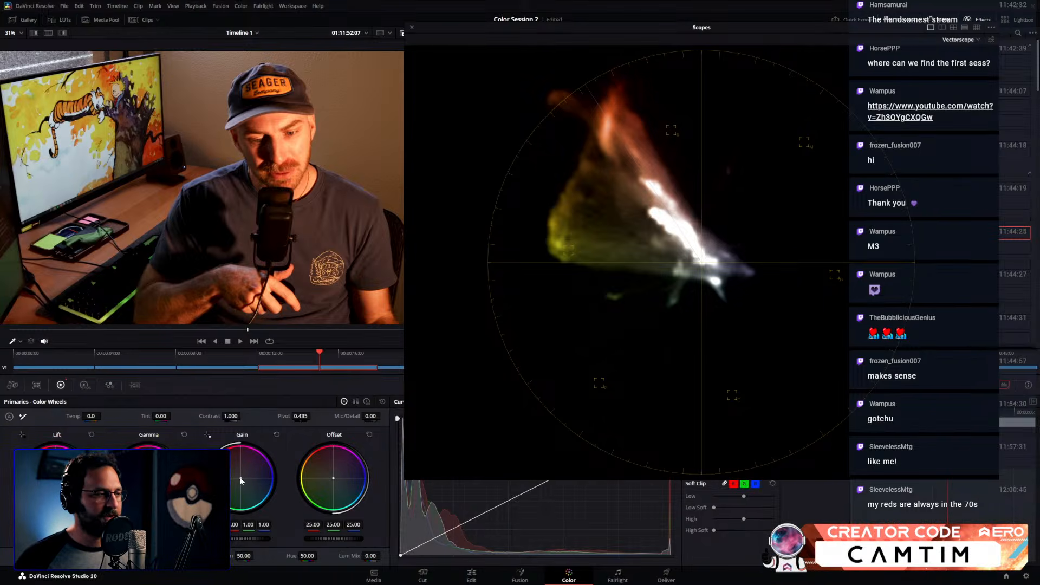
# Shift the Balance node's gain towards blue, to about 0.76 red, 1.04 green and 1.21 blue, compare it off and on, and close the floating scopes
pyautogui.moveTo(241, 478); pyautogui.dragTo(244, 482)
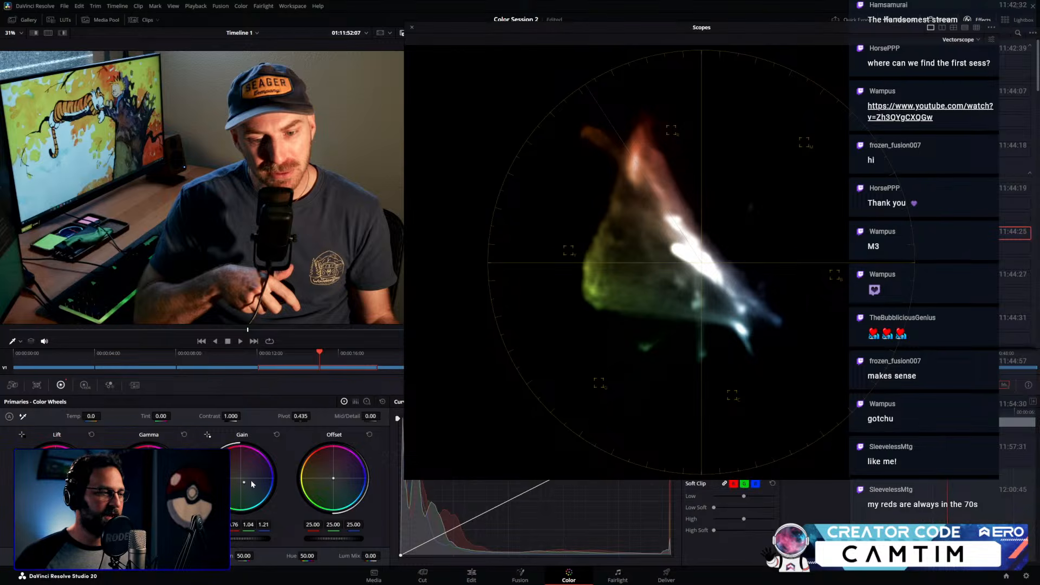
pyautogui.hotkey('ctrl', 'd')
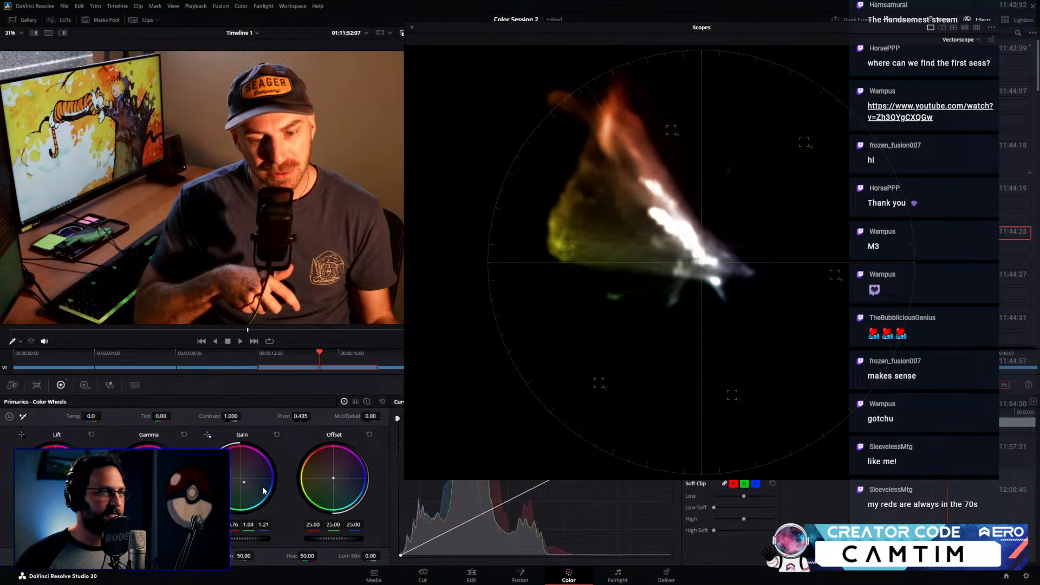
pyautogui.hotkey('ctrl', 'd')
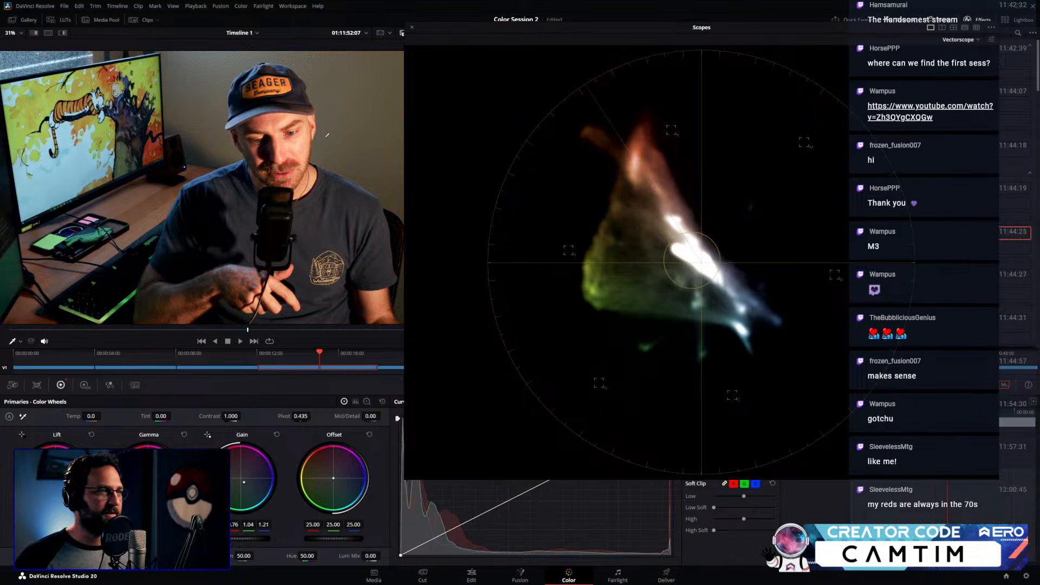
pyautogui.click(411, 28)
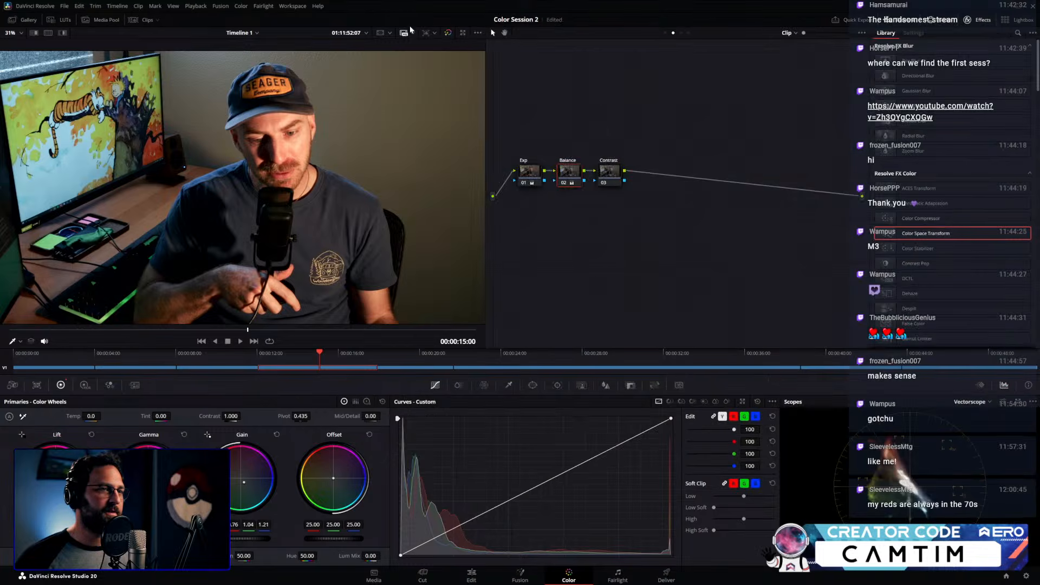
# Compare the image with the Balance and Exp nodes individually switched off and on, leaving both enabled
pyautogui.hotkey('ctrl', 'd')
pyautogui.click(529, 172)
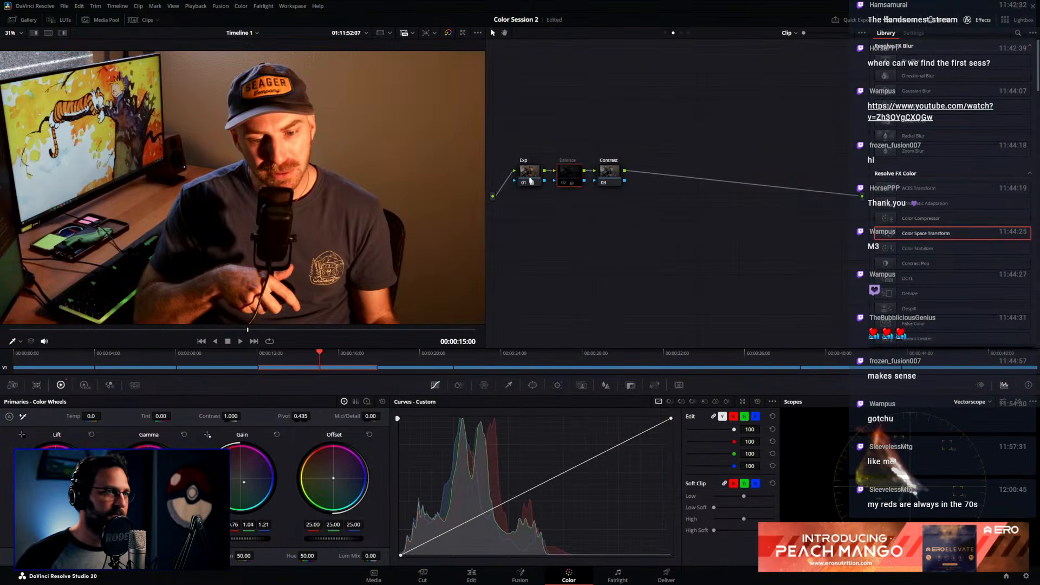
pyautogui.hotkey('ctrl', 'd')
pyautogui.hotkey('ctrl', 'd')
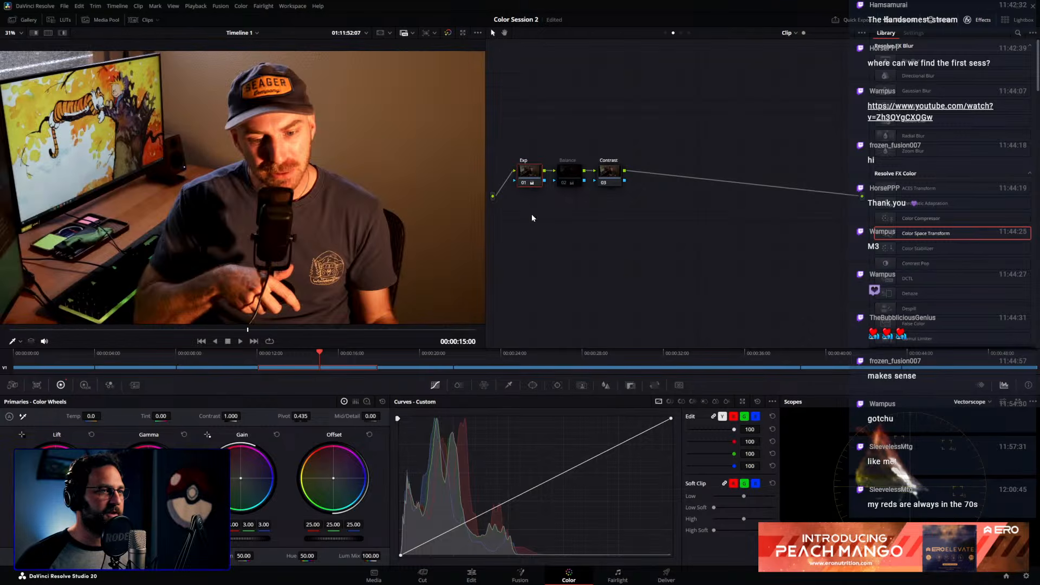
pyautogui.click(567, 173)
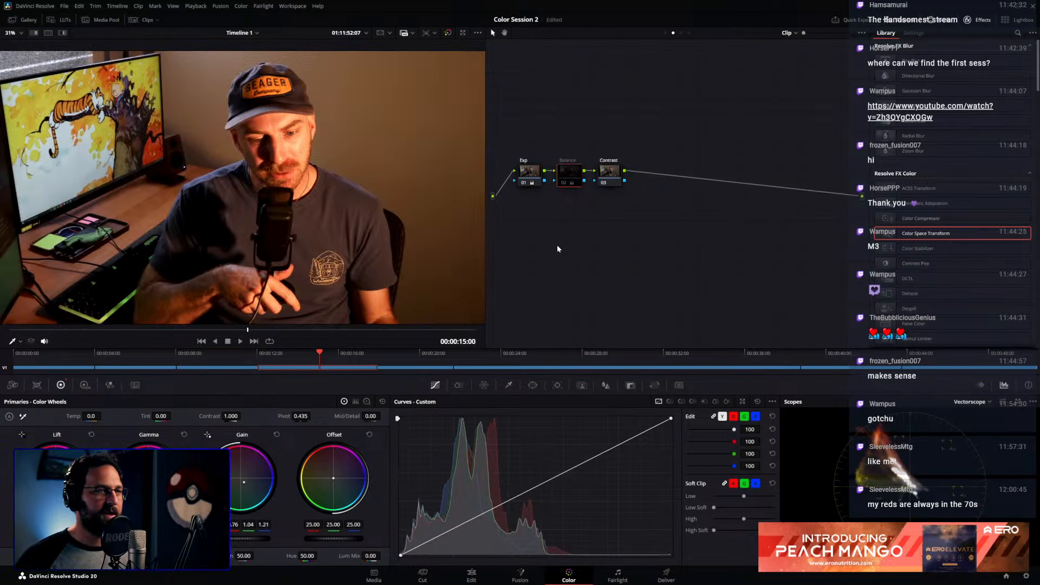
pyautogui.hotkey('ctrl', 'd')
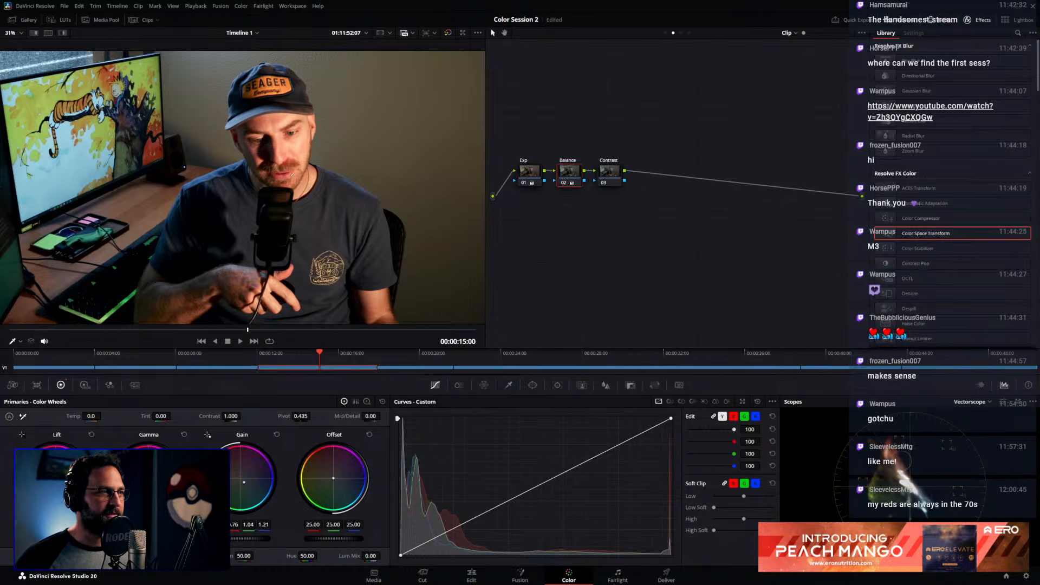
# Switch the scopes to Waveform and fine-tune the Balance node's gain to about 0.73 red, 1.02 green and 1.26 blue
pyautogui.click(982, 405)
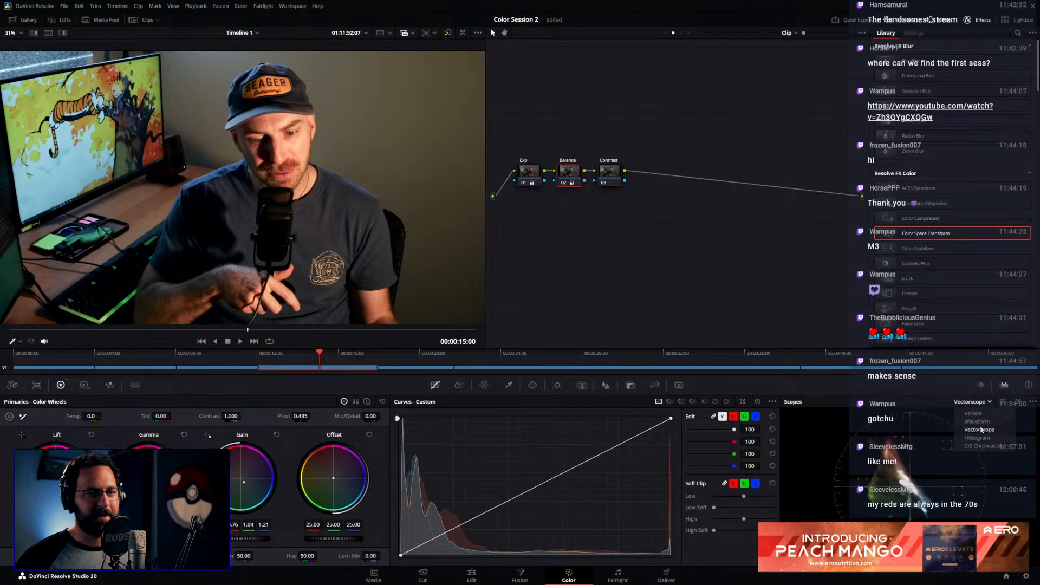
pyautogui.click(976, 422)
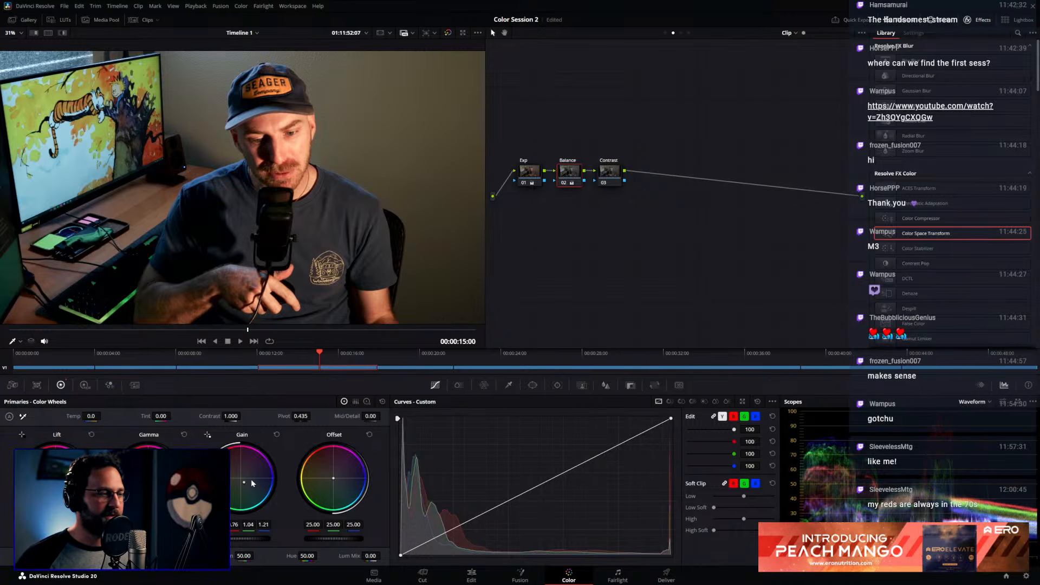
pyautogui.moveTo(244, 482); pyautogui.dragTo(245, 483)
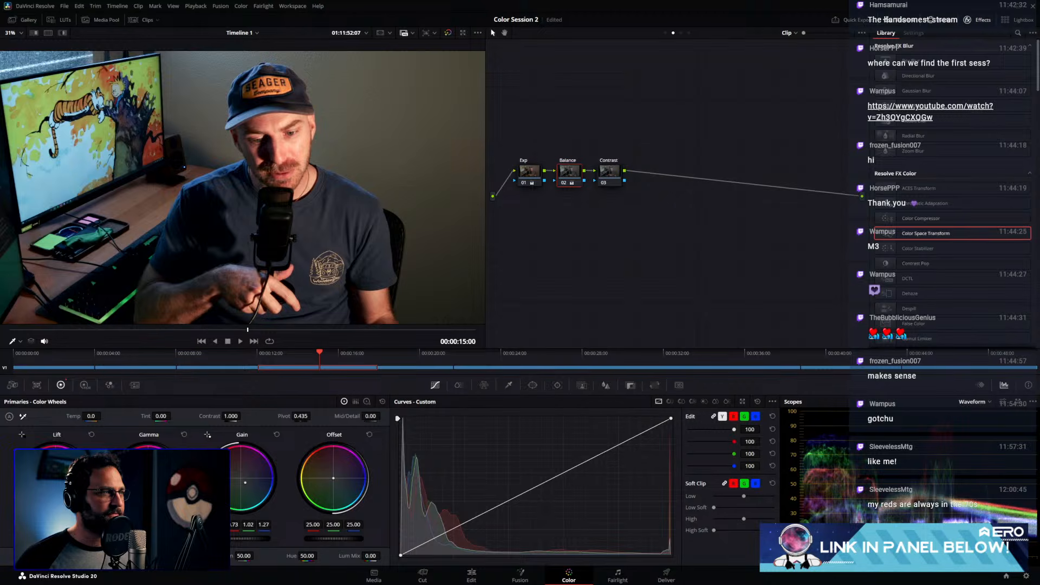
# Select the Exp and Balance nodes together and compare the image with both off and on
pyautogui.keyDown('ctrl'); pyautogui.click(536, 187); pyautogui.keyUp('ctrl')
pyautogui.hotkey('ctrl', 'd')
pyautogui.hotkey('ctrl', 'd')
pyautogui.hotkey('ctrl', 'd')
pyautogui.hotkey('ctrl', 'd')
pyautogui.hotkey('ctrl', 'd')
pyautogui.hotkey('ctrl', 'd')
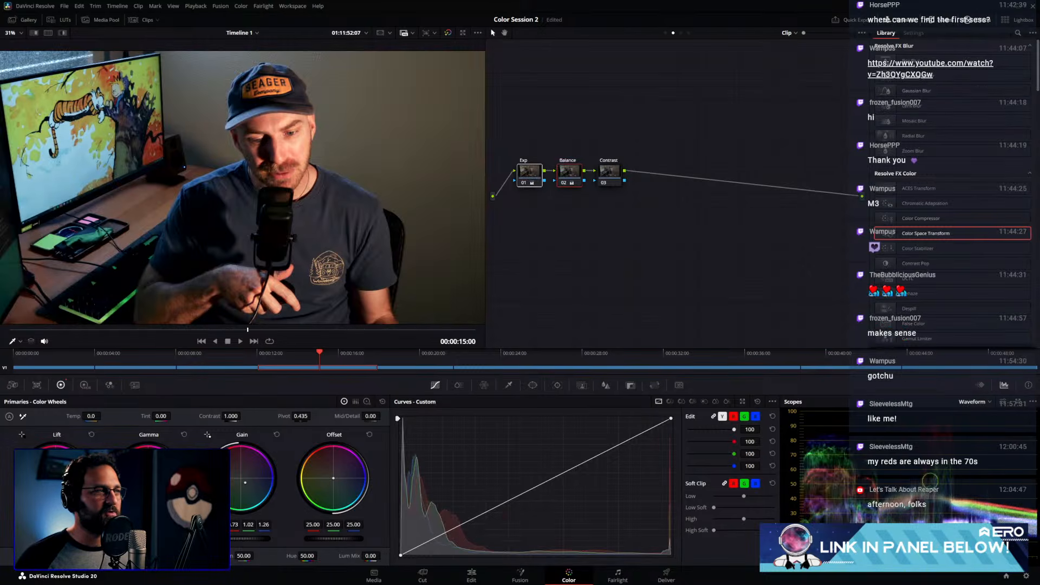
# Try a contrast of 1.166 with a pivot of 0.697 on the Contrast node
pyautogui.click(606, 172)
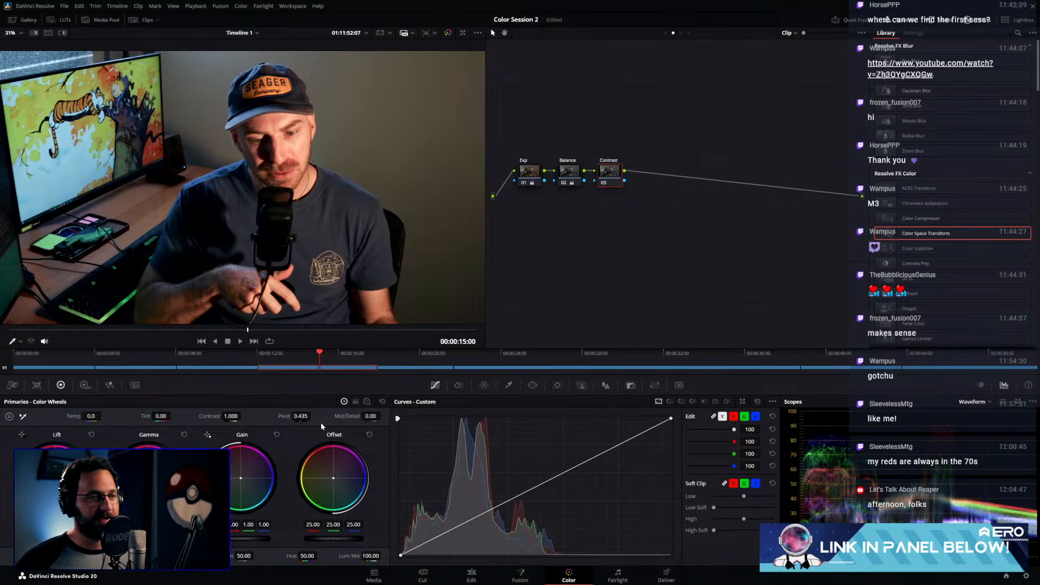
pyautogui.moveTo(232, 418)
pyautogui.mouseDown()
pyautogui.moveTo(243, 416)
pyautogui.moveTo(222, 416)
pyautogui.moveTo(250, 416)
pyautogui.mouseUp()
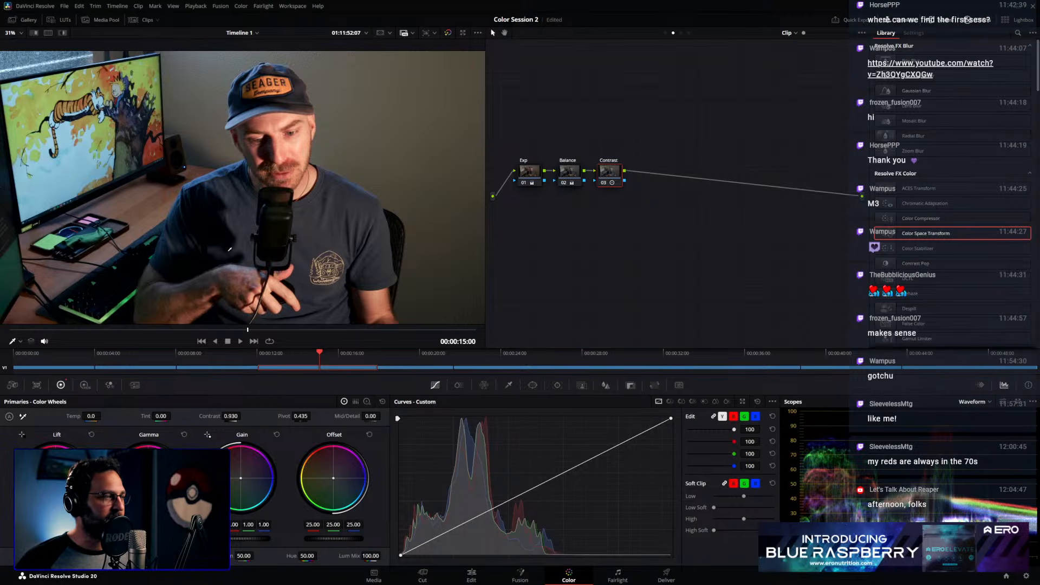
pyautogui.moveTo(232, 415); pyautogui.dragTo(313, 416)
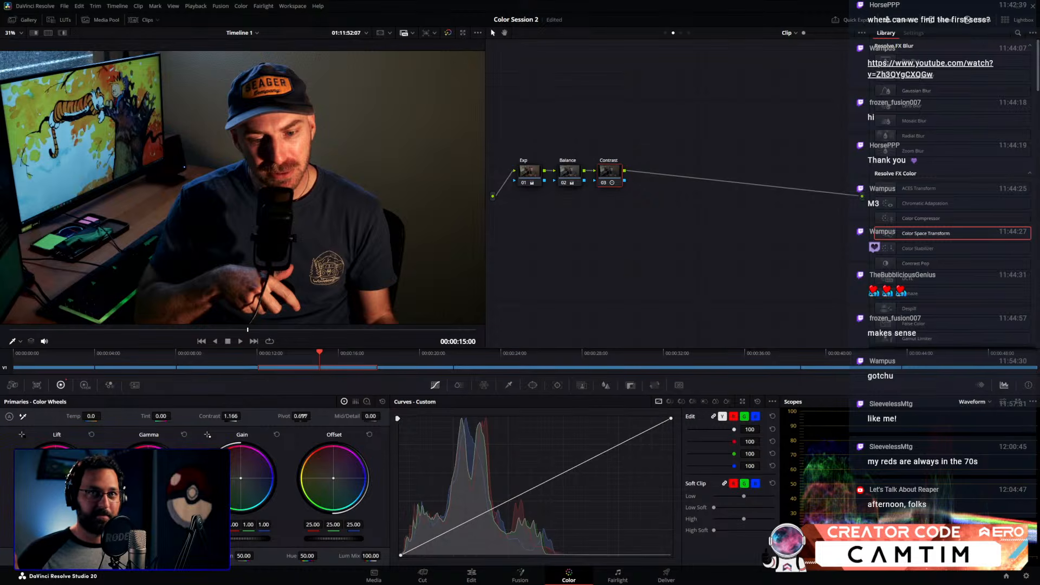
# Try a pivot of 0.336 with a contrast of 1.148 on the Contrast node, and reset its primaries
pyautogui.doubleClick(299, 416)
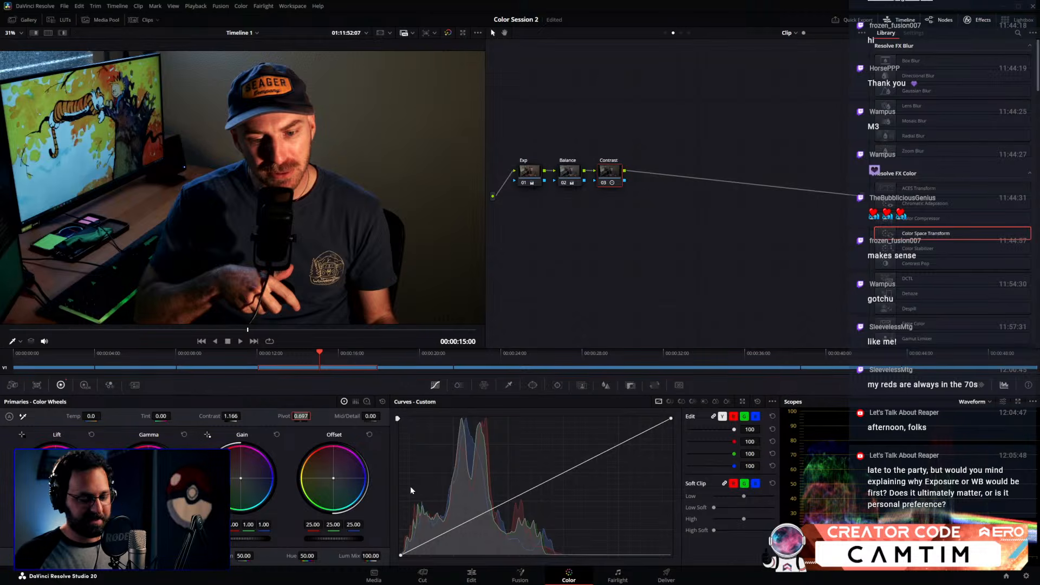
pyautogui.write('0.336')
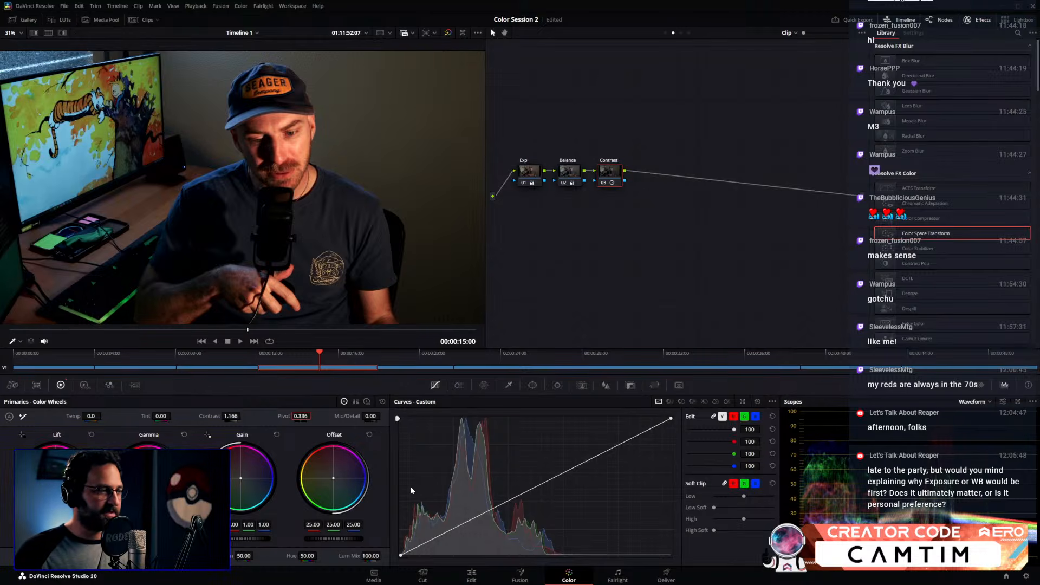
pyautogui.press('Return')
pyautogui.moveTo(236, 416); pyautogui.dragTo(225, 416)
pyautogui.moveTo(231, 416)
pyautogui.mouseDown()
pyautogui.moveTo(281, 416)
pyautogui.moveTo(195, 416)
pyautogui.moveTo(232, 416)
pyautogui.moveTo(217, 416)
pyautogui.mouseUp()
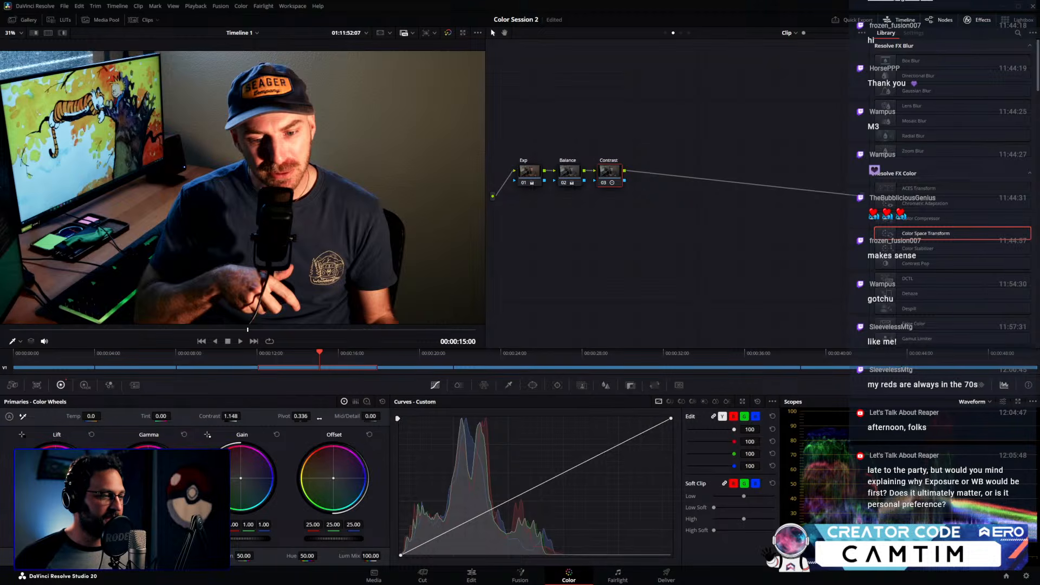
pyautogui.click(382, 402)
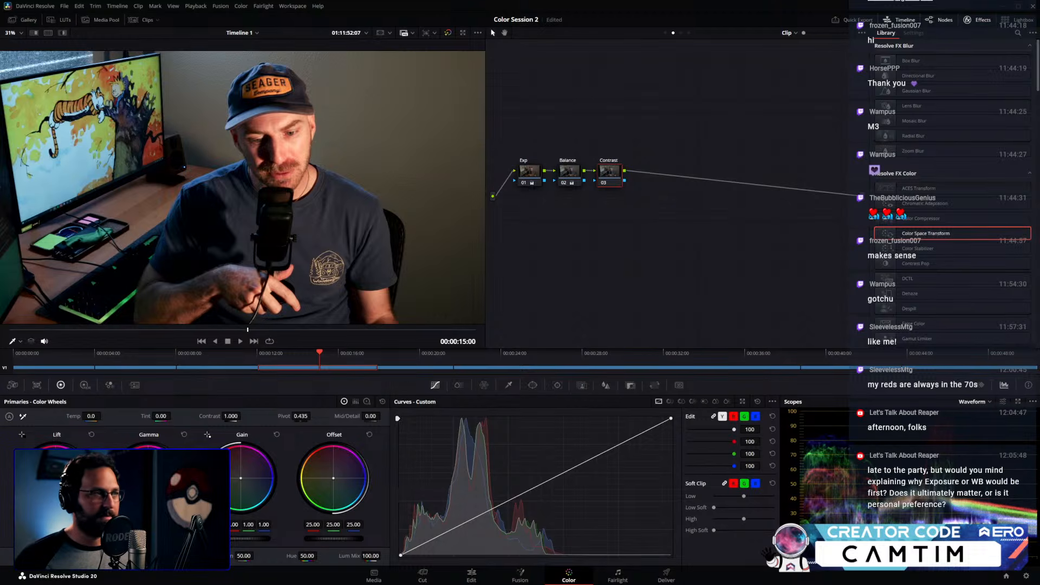
# Raise the Contrast node's master gain to 1.12 and compare the image with the node off and on
pyautogui.moveTo(250, 538); pyautogui.dragTo(277, 539)
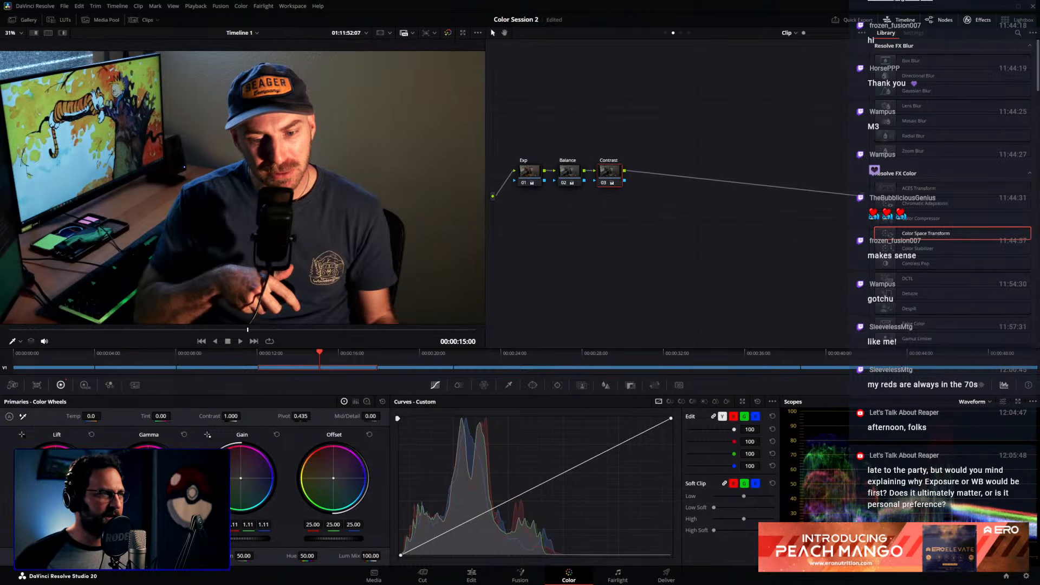
pyautogui.moveTo(242, 539); pyautogui.dragTo(244, 539)
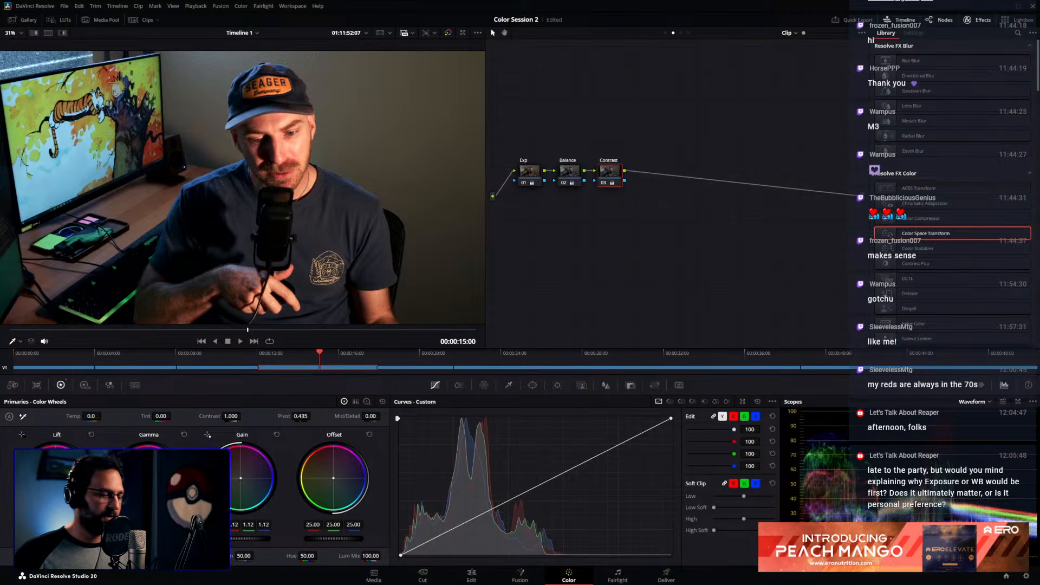
pyautogui.hotkey('ctrl', 'd')
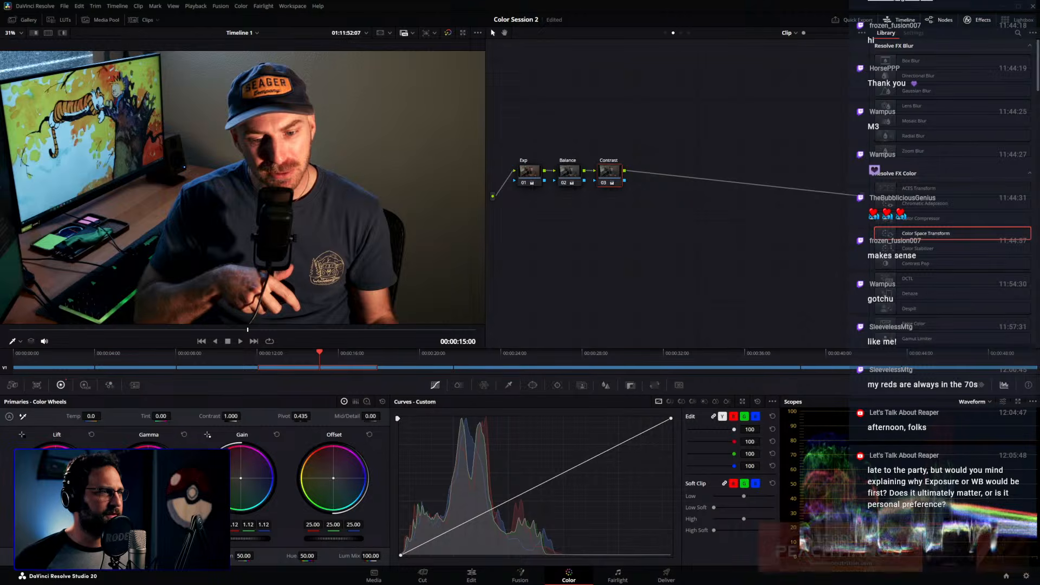
pyautogui.hotkey('ctrl', 'd')
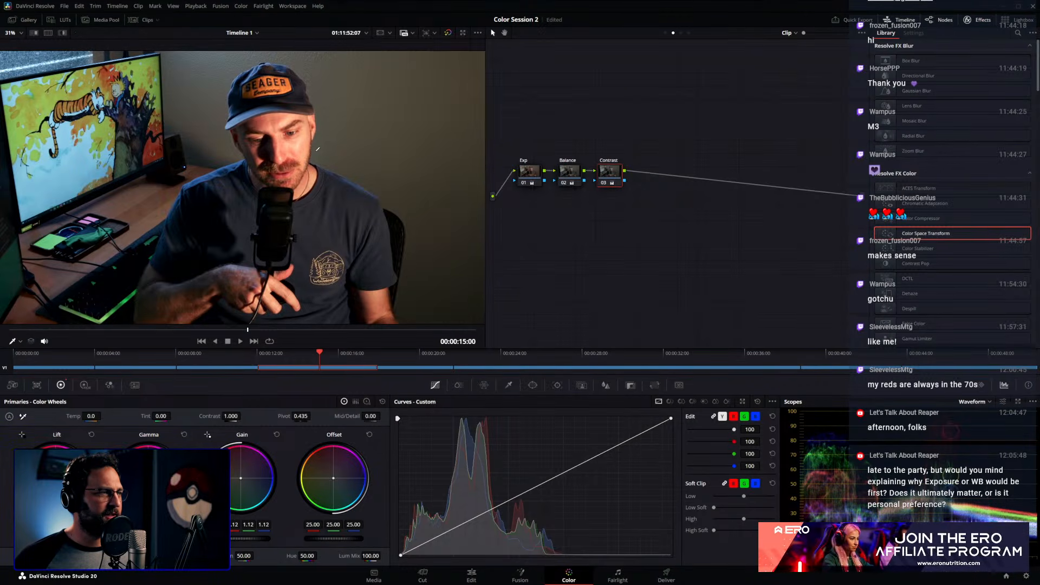
pyautogui.hotkey('ctrl', 'd')
pyautogui.hotkey('ctrl', 'd')
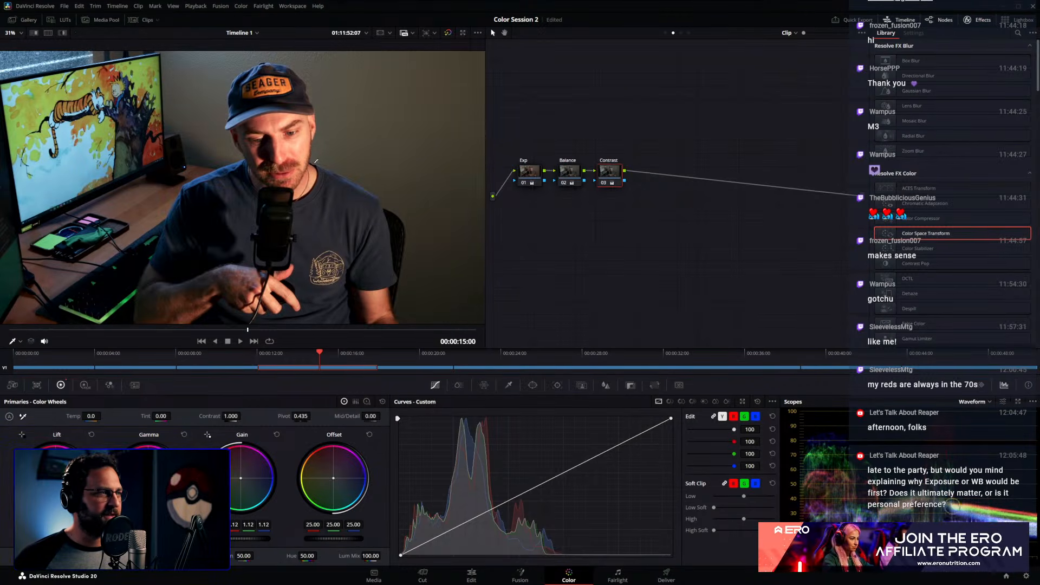
# Try a master gain of 1.26 with lowered lift and slightly raised gamma on the Contrast node, and compare the image with it off and on
pyautogui.hotkey('ctrl', 'd')
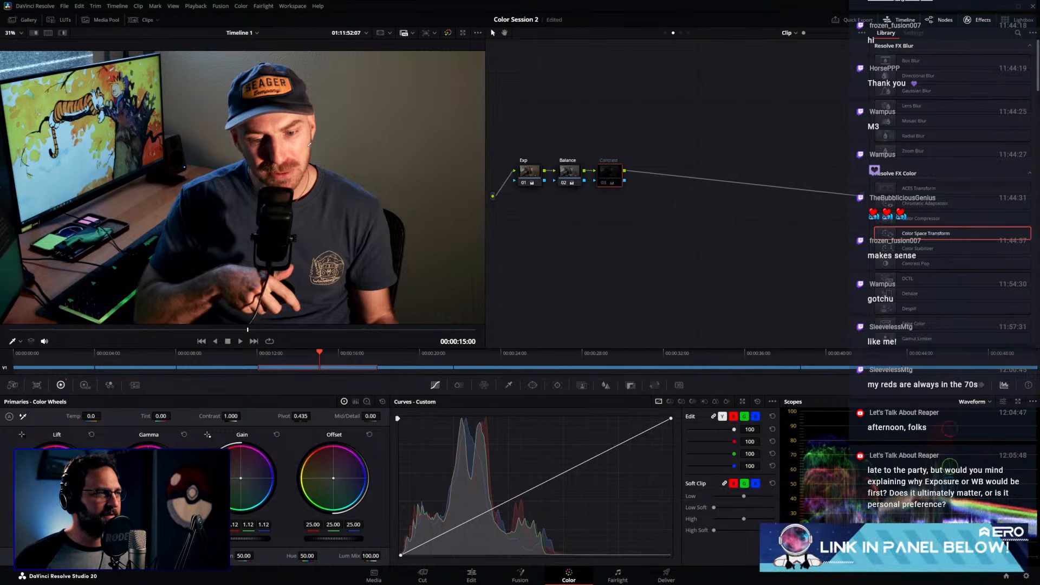
pyautogui.hotkey('ctrl', 'd')
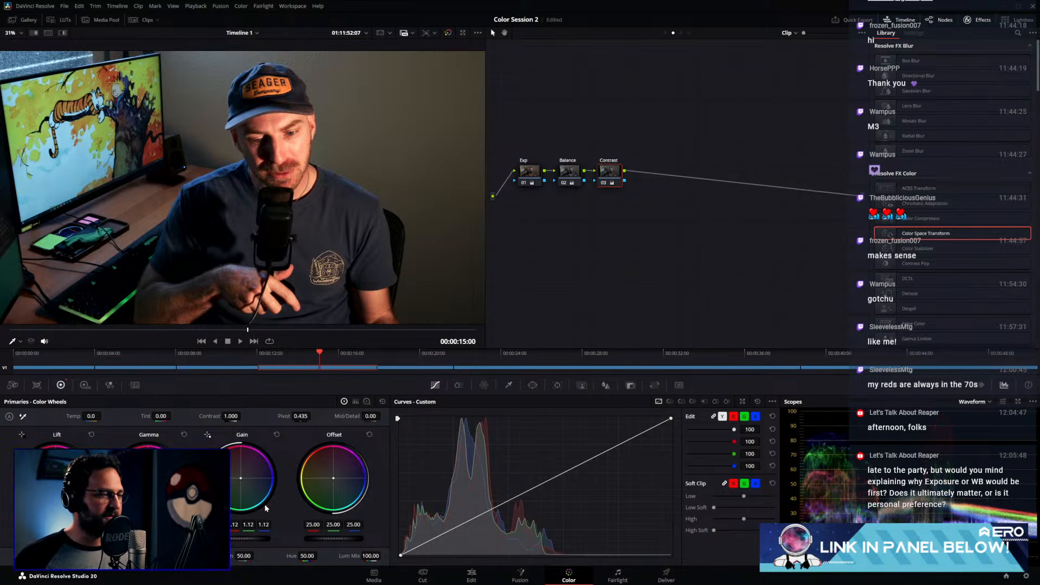
pyautogui.moveTo(250, 538); pyautogui.dragTo(279, 539)
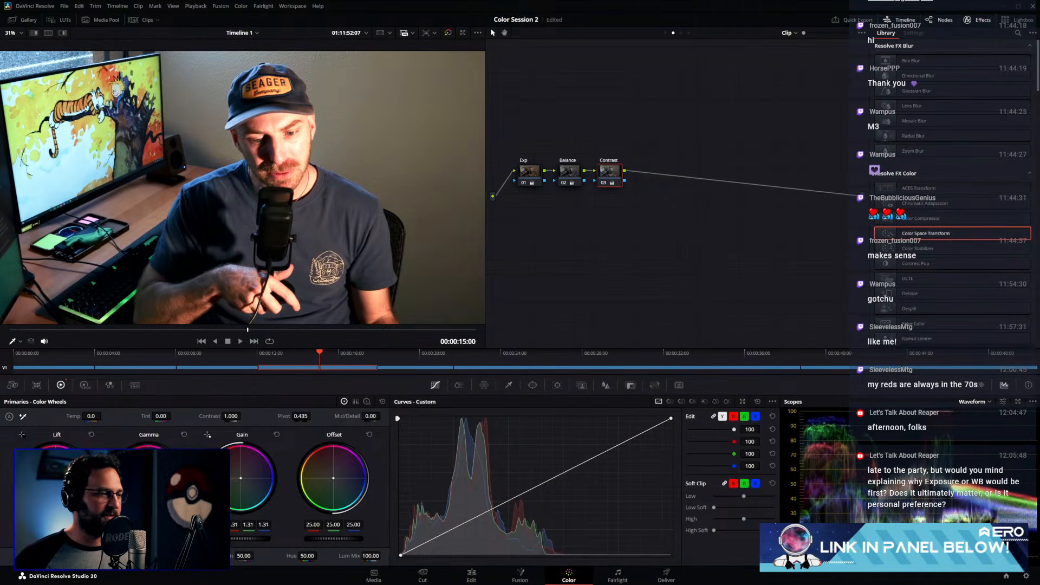
pyautogui.moveTo(55, 538); pyautogui.dragTo(39, 538)
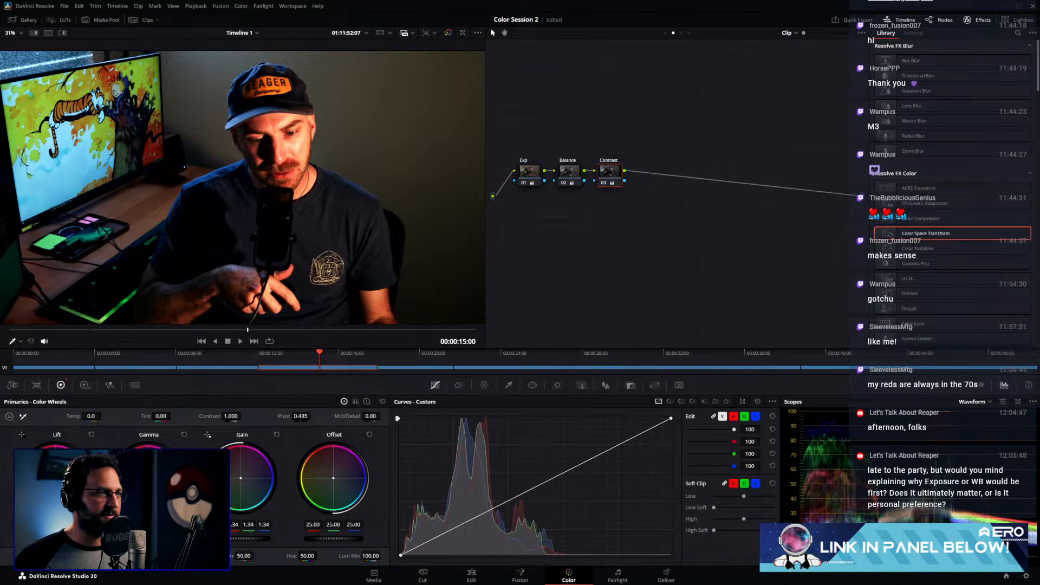
pyautogui.moveTo(148, 538)
pyautogui.mouseDown()
pyautogui.moveTo(139, 538)
pyautogui.moveTo(154, 539)
pyautogui.mouseUp()
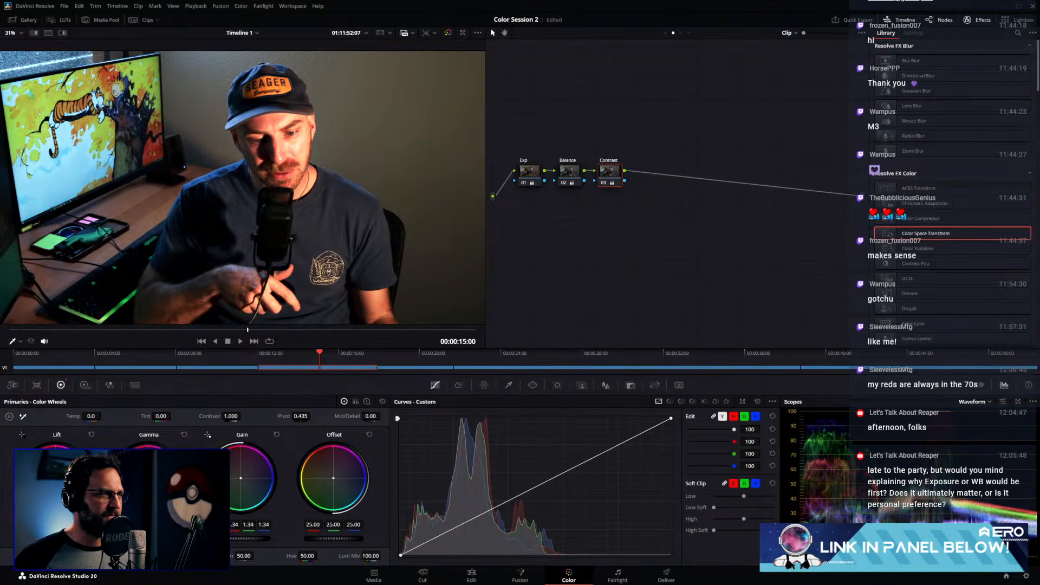
pyautogui.moveTo(55, 538); pyautogui.dragTo(61, 539)
pyautogui.moveTo(248, 539); pyautogui.dragTo(242, 540)
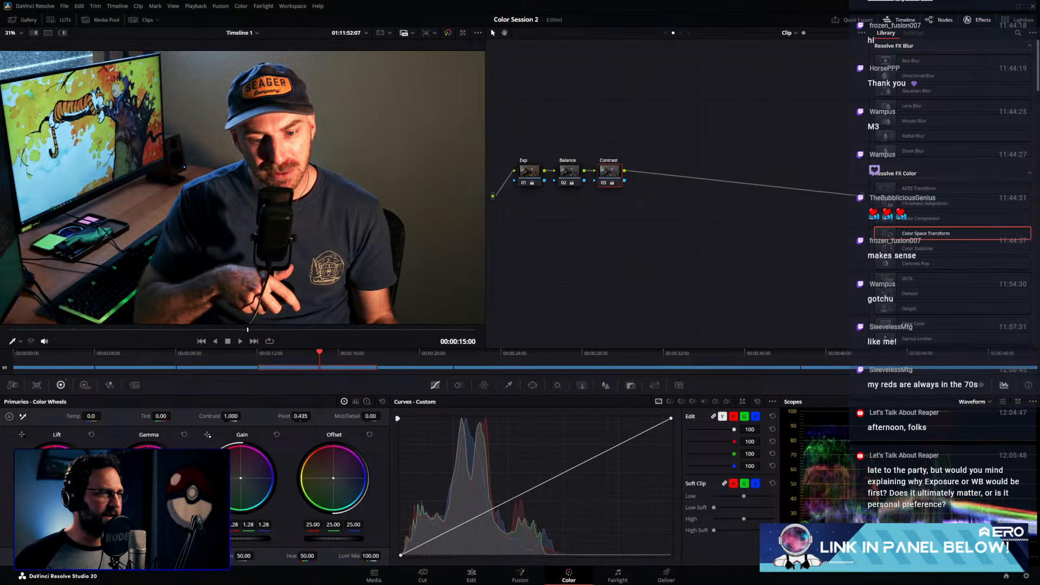
pyautogui.hotkey('ctrl', 'd')
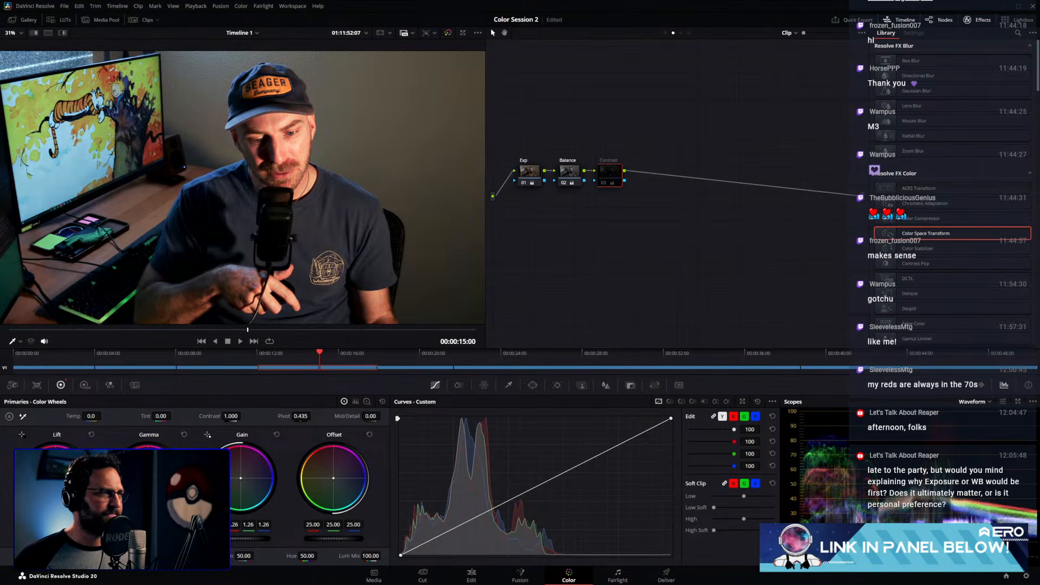
pyautogui.hotkey('ctrl', 'd')
pyautogui.hotkey('ctrl', 'd')
pyautogui.hotkey('ctrl', 'd')
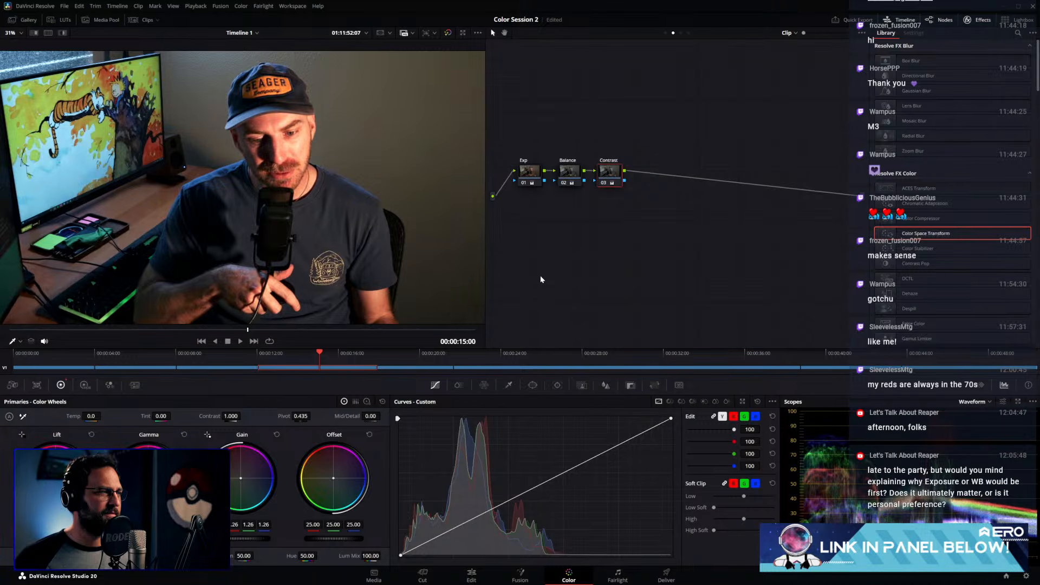
# Compare the face and the shirt shadows close up with the Contrast node off and on
pyautogui.scroll(4, 300, 119)
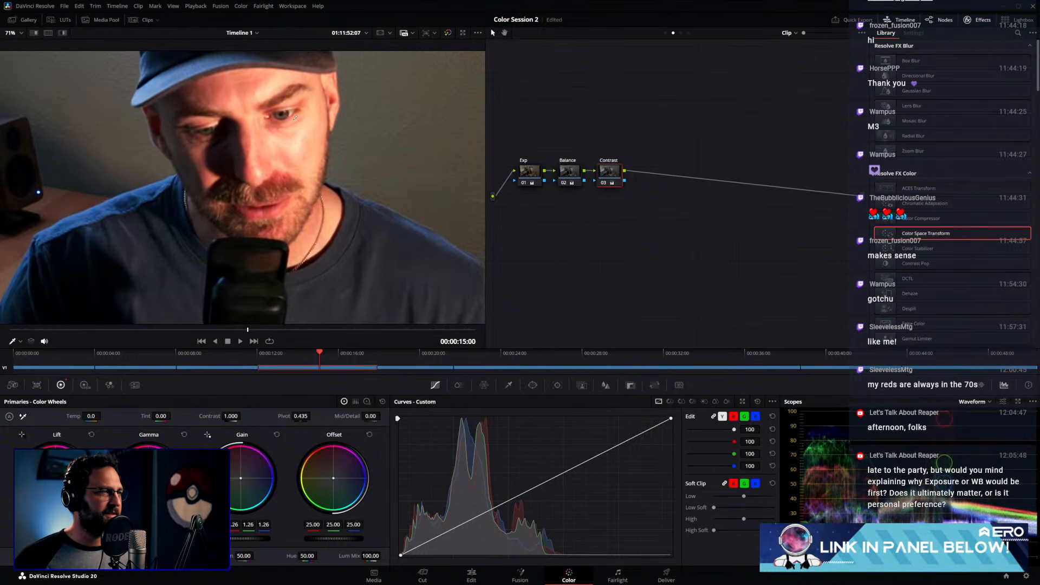
pyautogui.hotkey('ctrl', 'd')
pyautogui.scroll(1, 256, 150)
pyautogui.hotkey('ctrl', 'd')
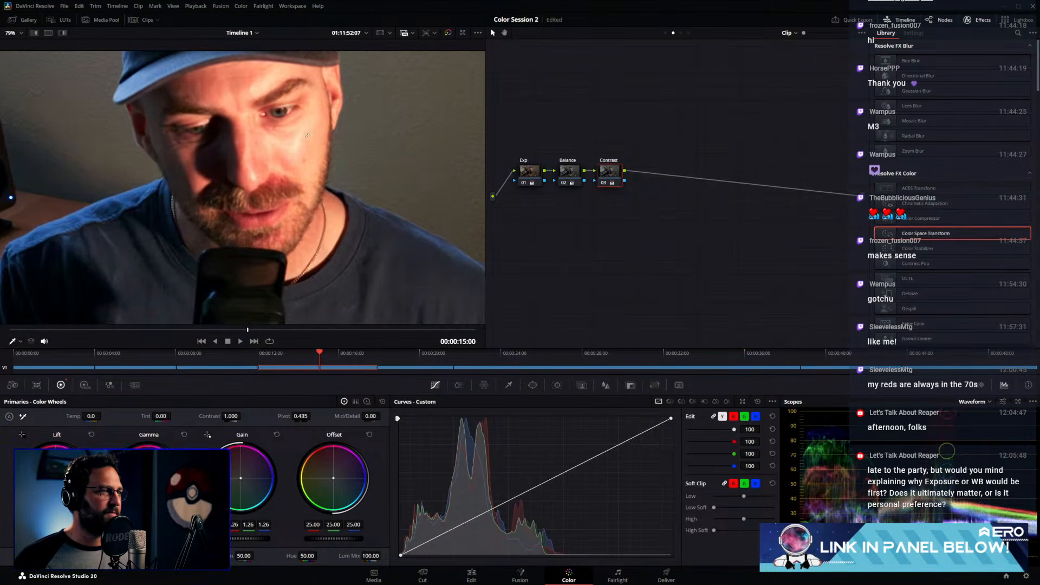
pyautogui.moveTo(257, 151); pyautogui.dragTo(224, 178)
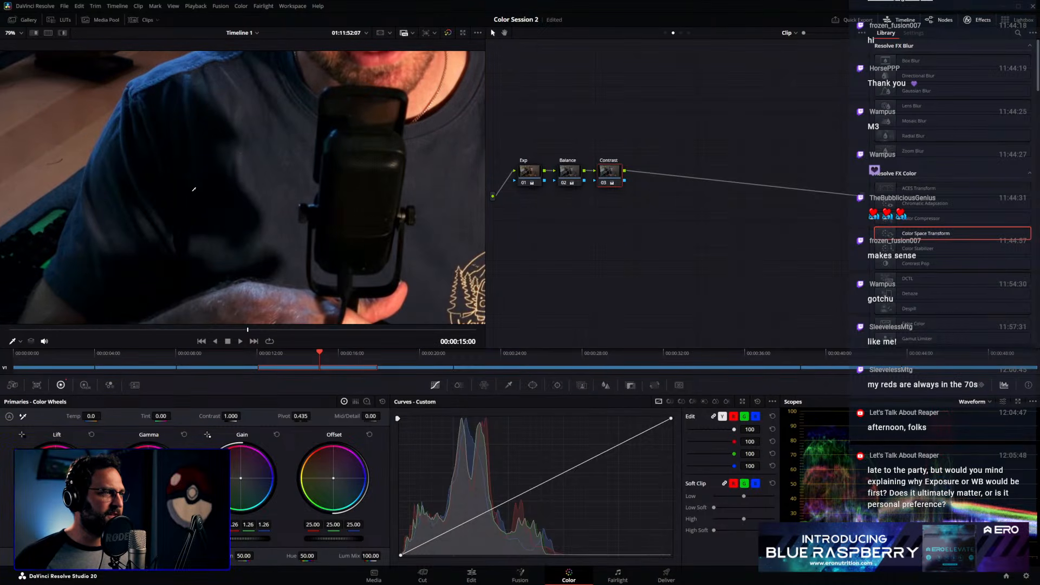
pyautogui.moveTo(199, 184); pyautogui.dragTo(281, 172)
pyautogui.hotkey('ctrl', 'd')
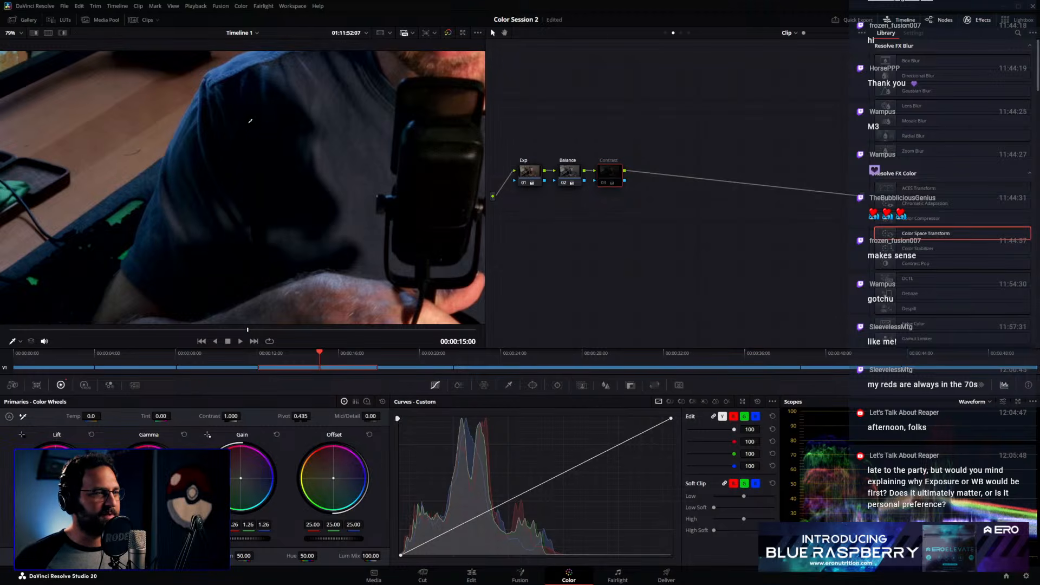
pyautogui.scroll(2, 292, 174)
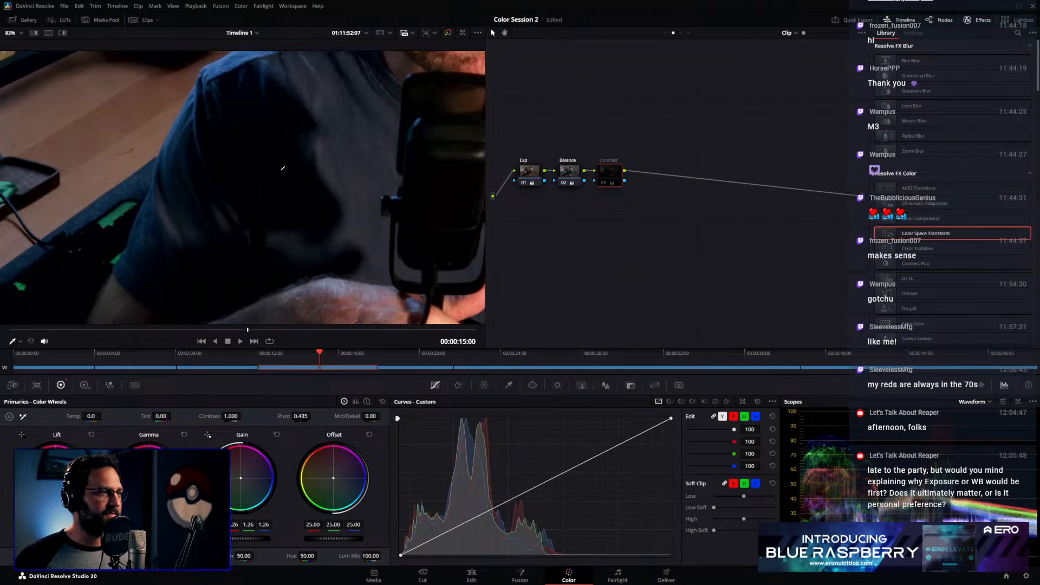
pyautogui.hotkey('ctrl', 'd')
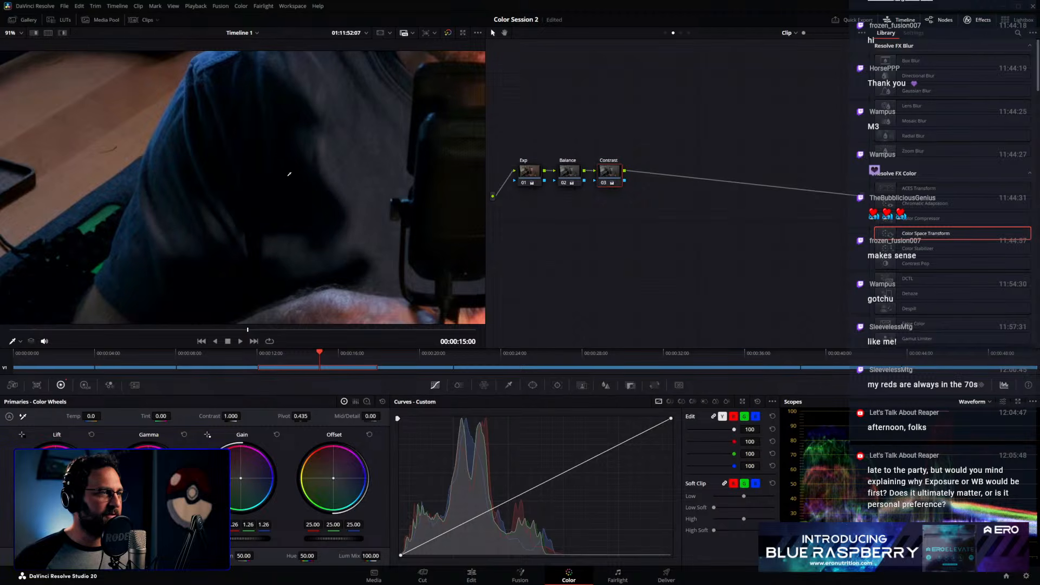
pyautogui.scroll(-5, 279, 174)
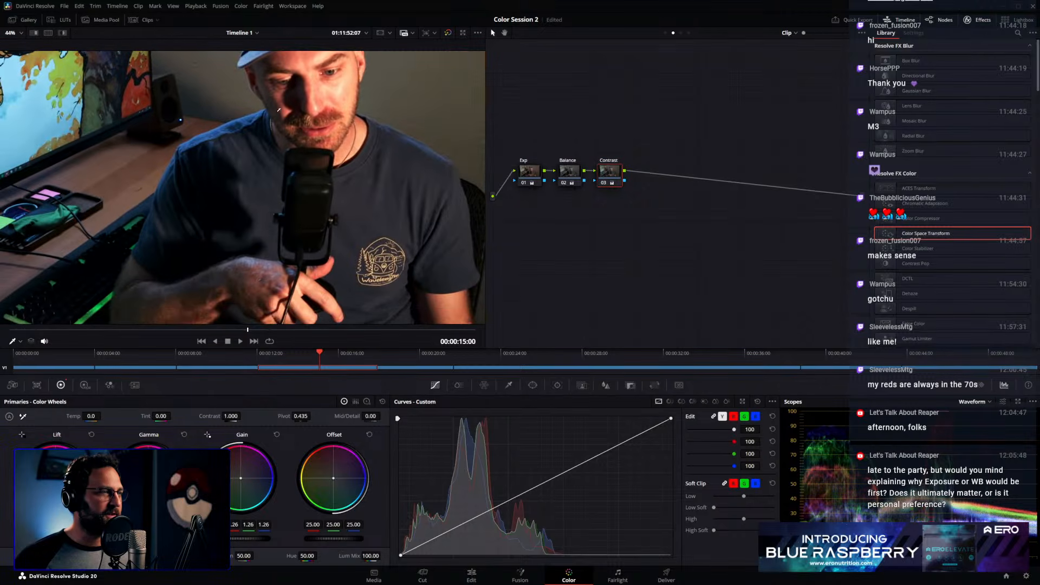
pyautogui.scroll(-1, 309, 136)
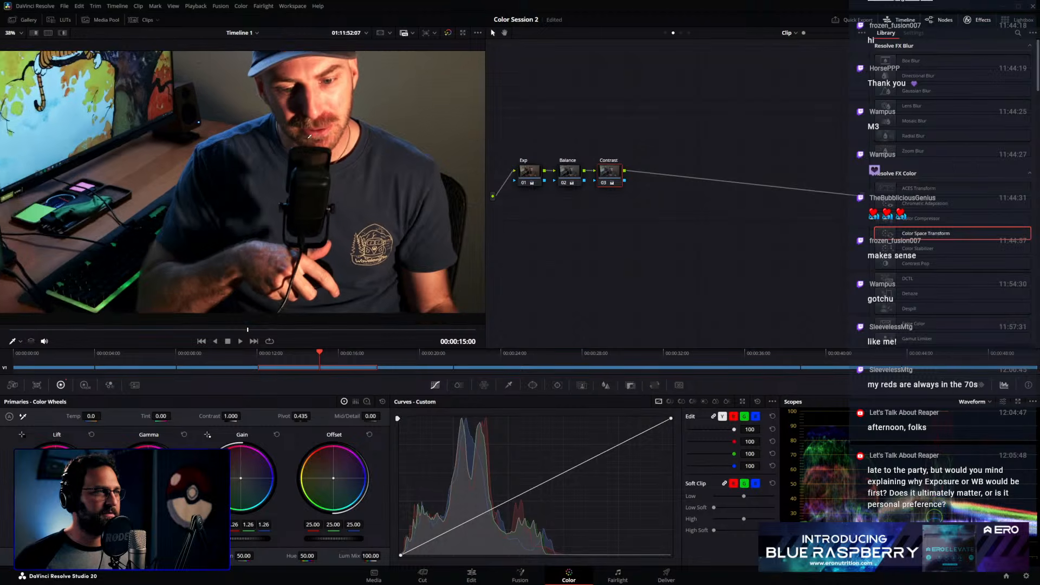
pyautogui.scroll(-1, 318, 203)
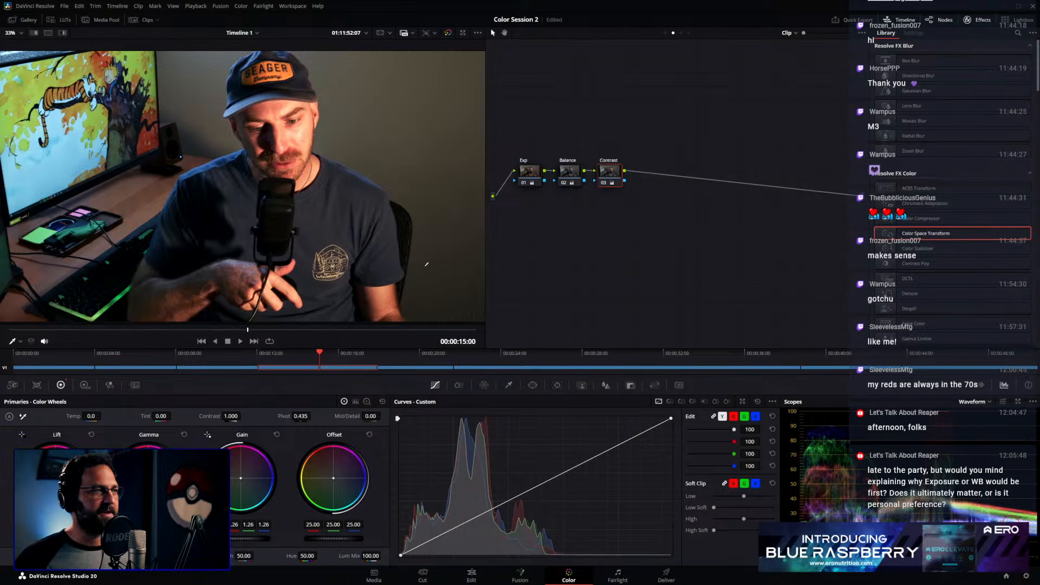
pyautogui.scroll(-1, 298, 205)
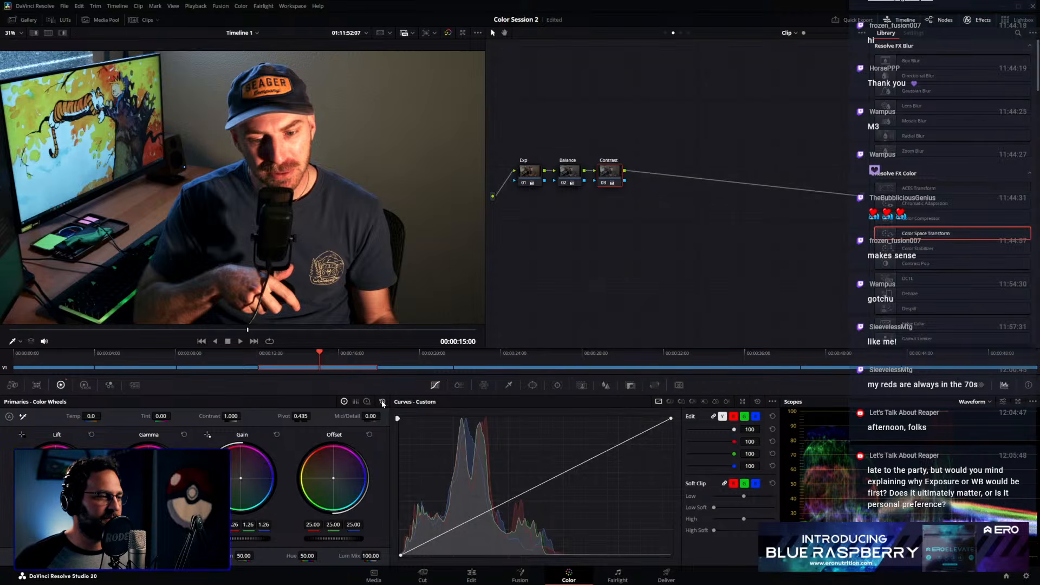
# Try a Lum Mix of 0 on the Contrast node, and reset its primaries
pyautogui.moveTo(379, 555); pyautogui.dragTo(347, 555)
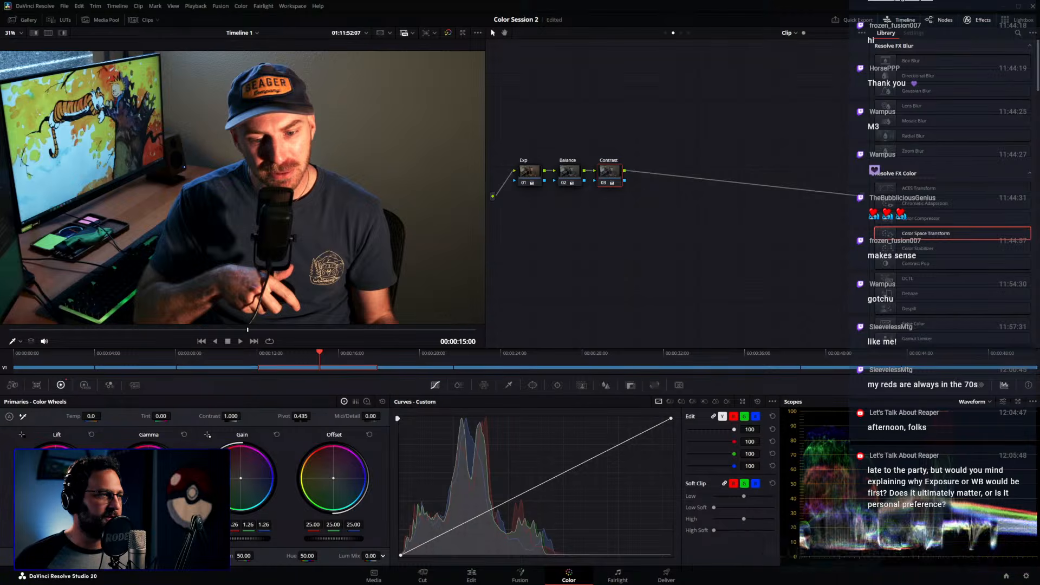
pyautogui.moveTo(383, 555); pyautogui.dragTo(383, 555)
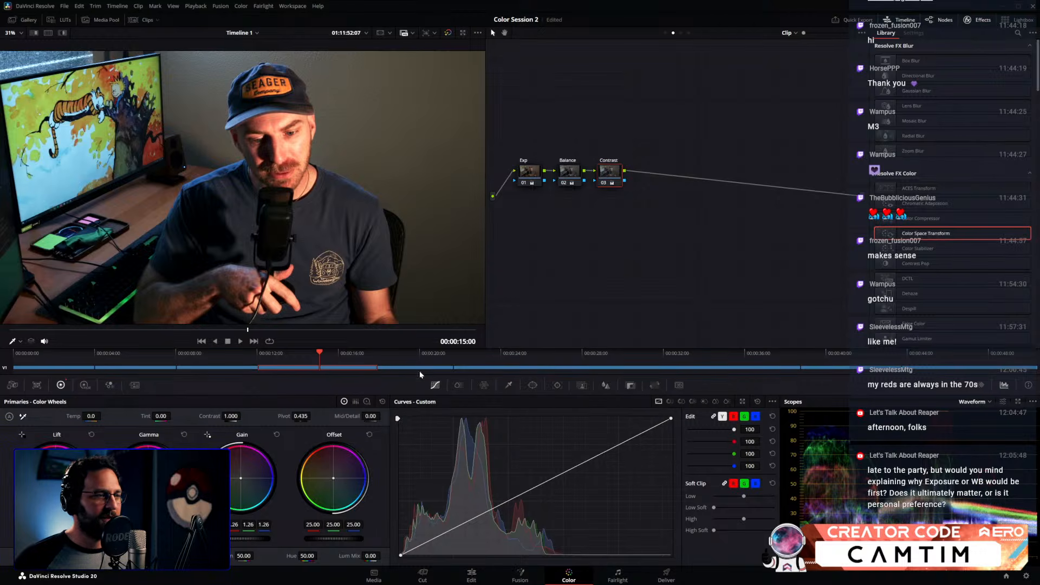
pyautogui.click(382, 402)
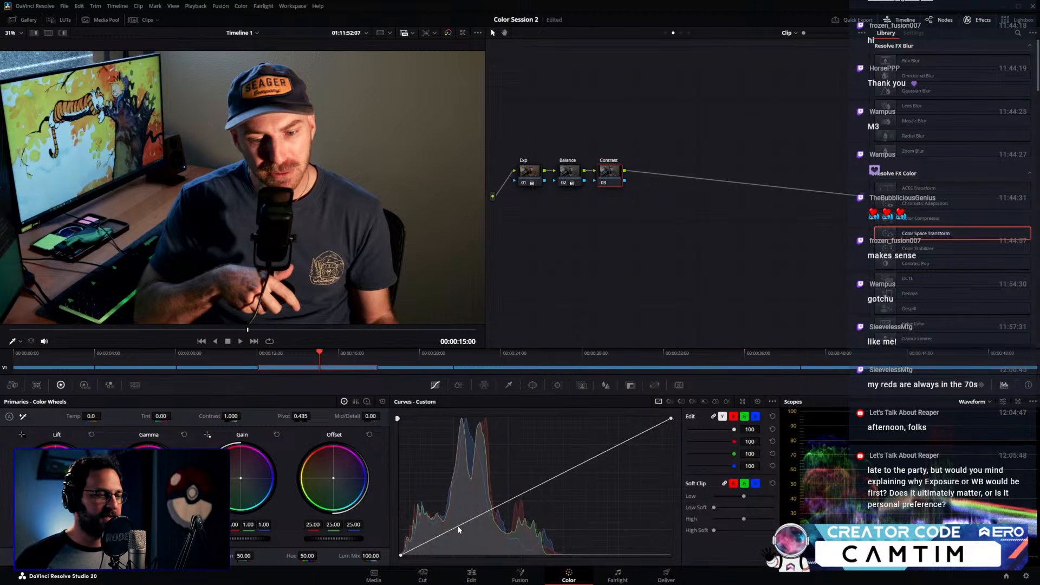
# Try a custom S-curve on the Contrast node with lowered shadows, raised highlights, a midpoint anchor and a slightly lifted black point
pyautogui.moveTo(459, 525); pyautogui.dragTo(461, 535)
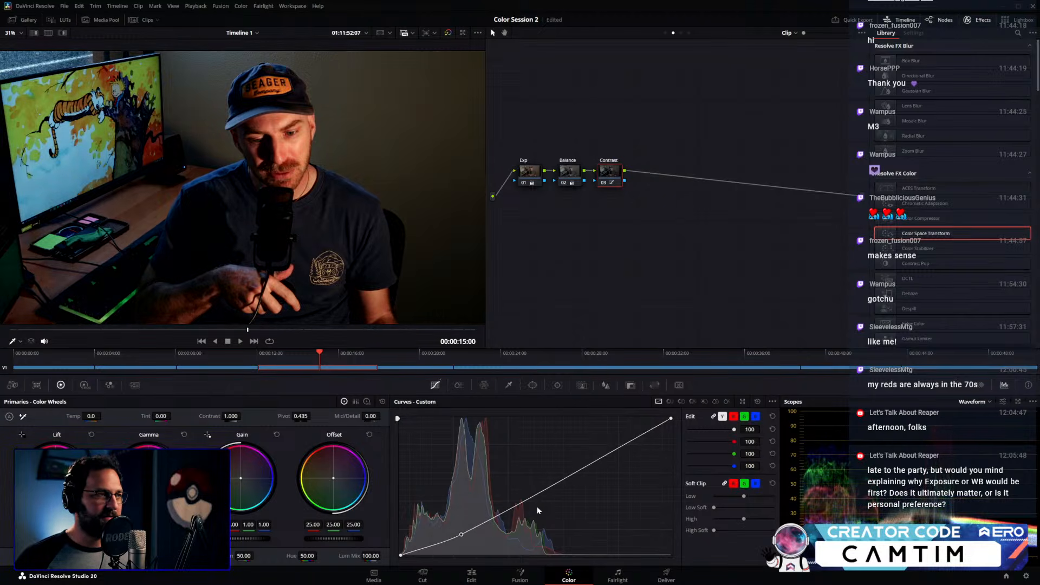
pyautogui.moveTo(597, 461); pyautogui.dragTo(588, 450)
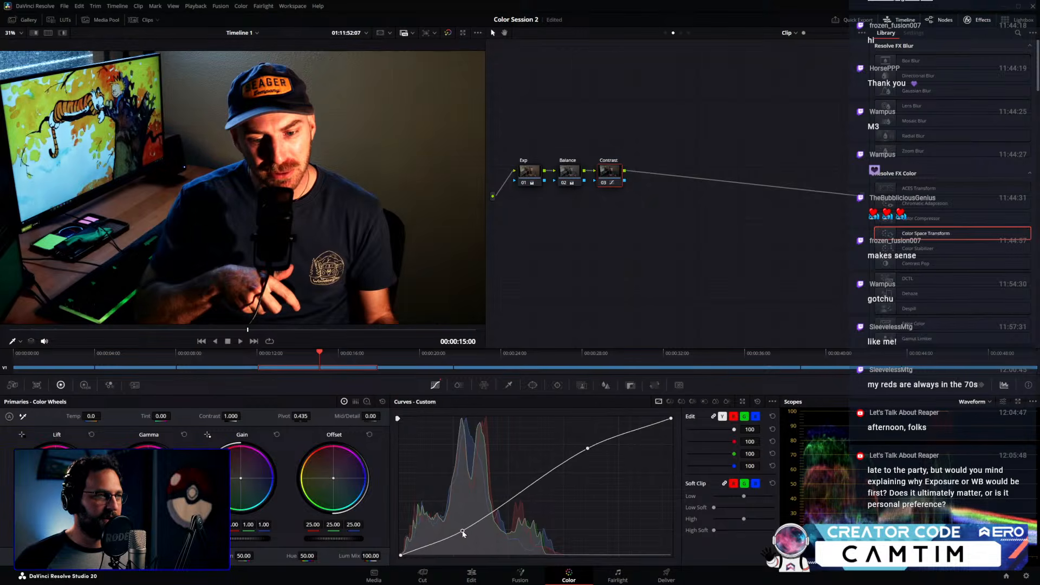
pyautogui.click(527, 497)
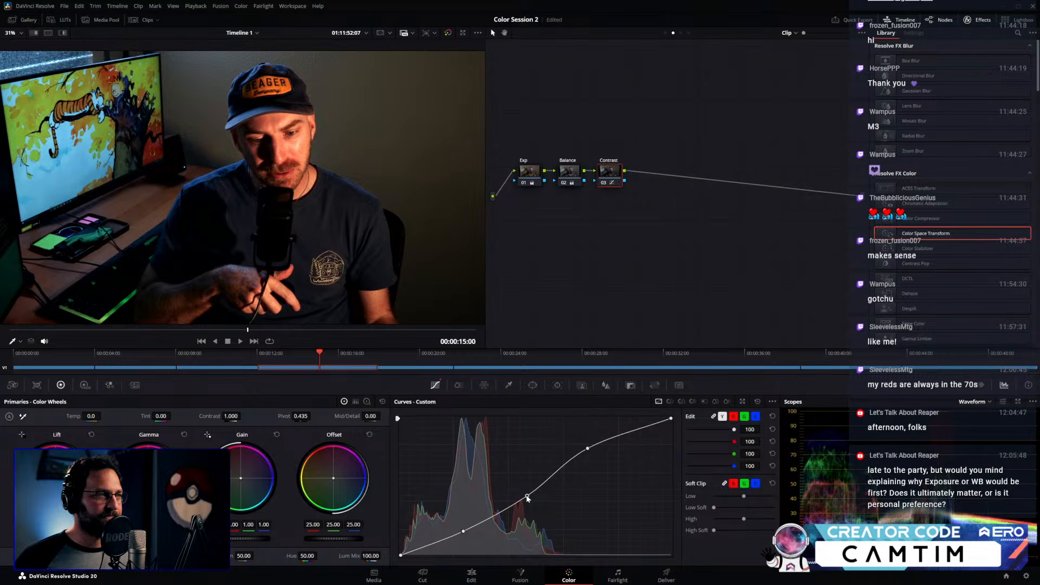
pyautogui.moveTo(400, 555); pyautogui.dragTo(401, 553)
pyautogui.moveTo(401, 547); pyautogui.dragTo(399, 547)
# Compare the image with the Contrast node's S-curve off and on
pyautogui.hotkey('ctrl', 'd')
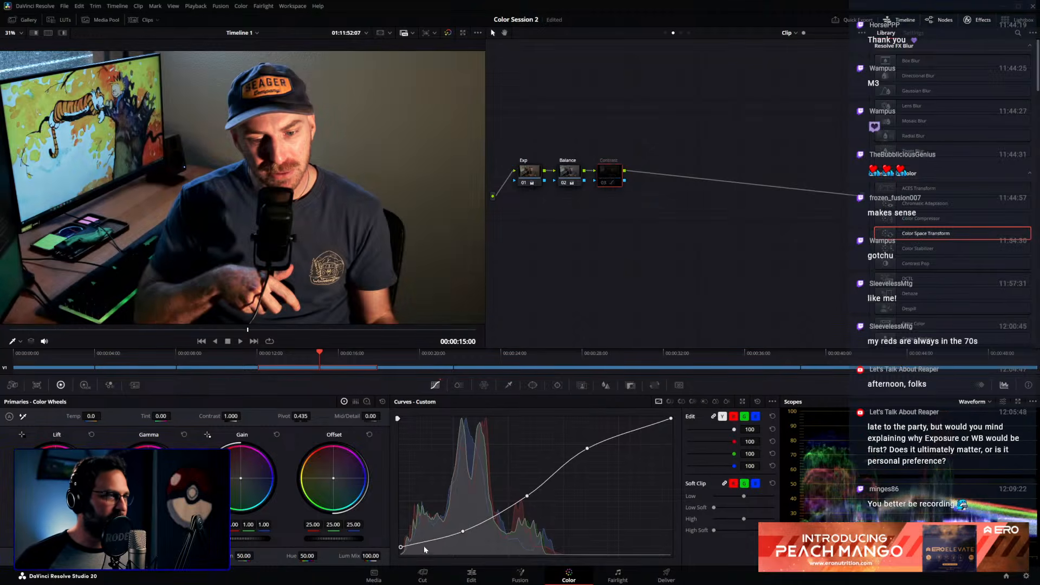
pyautogui.hotkey('ctrl', 'd')
pyautogui.hotkey('ctrl', 'd')
pyautogui.hotkey('ctrl', 'd')
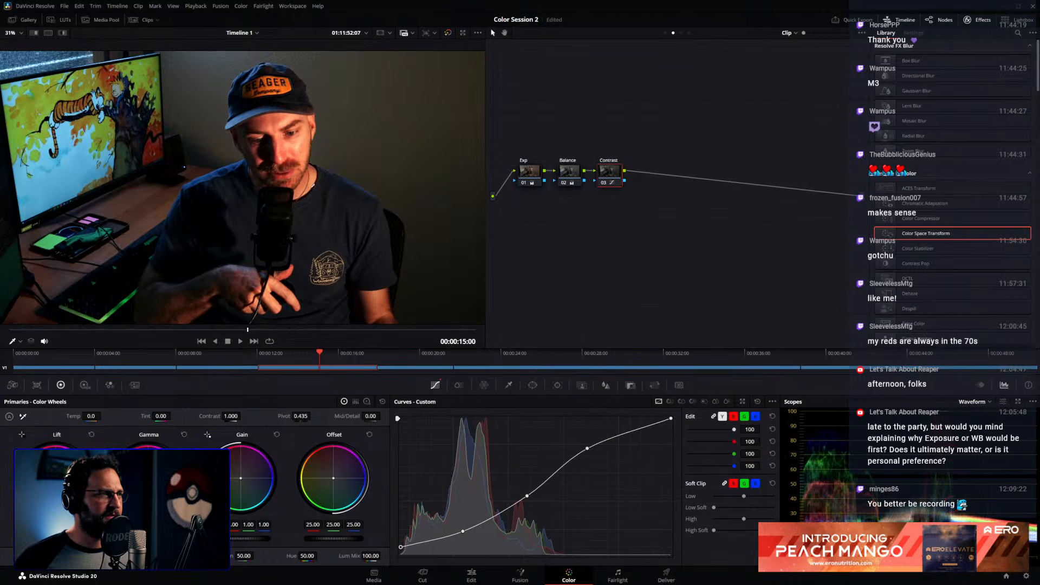
pyautogui.hotkey('ctrl', 'd')
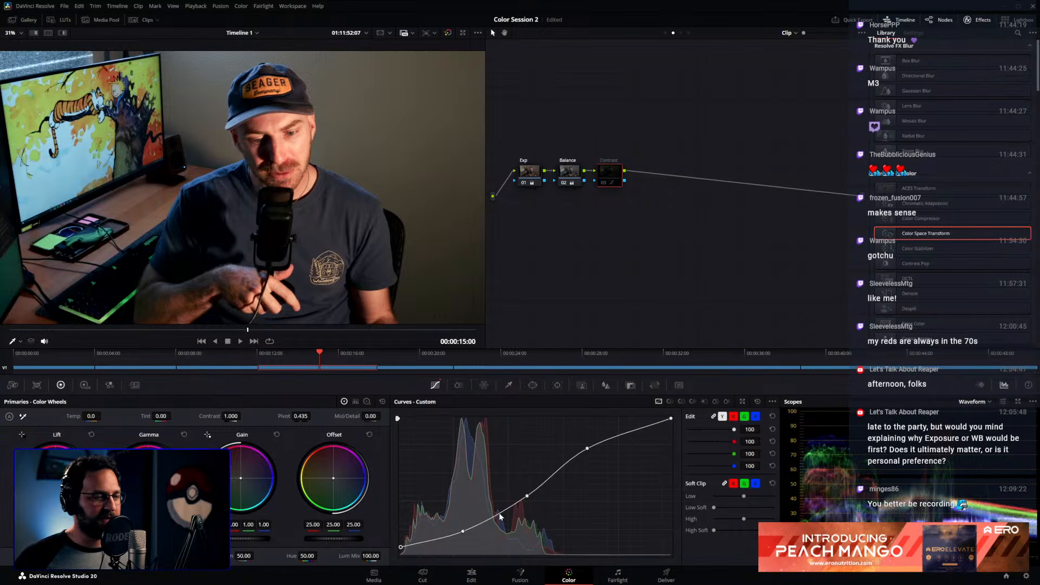
# Try an extra raised point just below the S-curve's midpoint, compare its effect, and remove the point
pyautogui.moveTo(499, 513); pyautogui.dragTo(508, 491)
pyautogui.hotkey('ctrl', 'd')
pyautogui.hotkey('ctrl', 'd')
pyautogui.hotkey('ctrl', 'd')
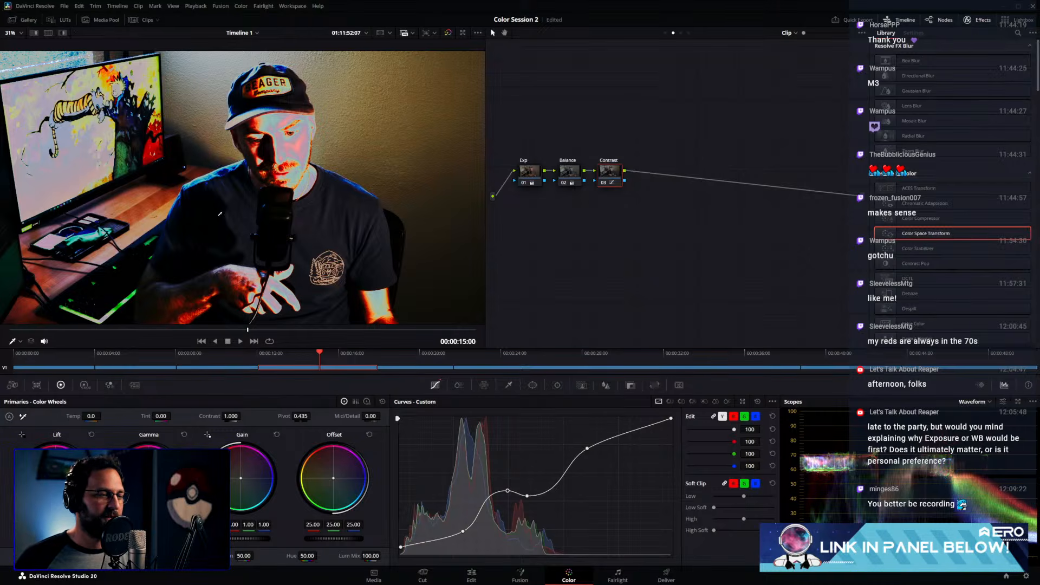
pyautogui.rightClick(509, 489)
pyautogui.hotkey('ctrl', 'd')
pyautogui.hotkey('ctrl', 'd')
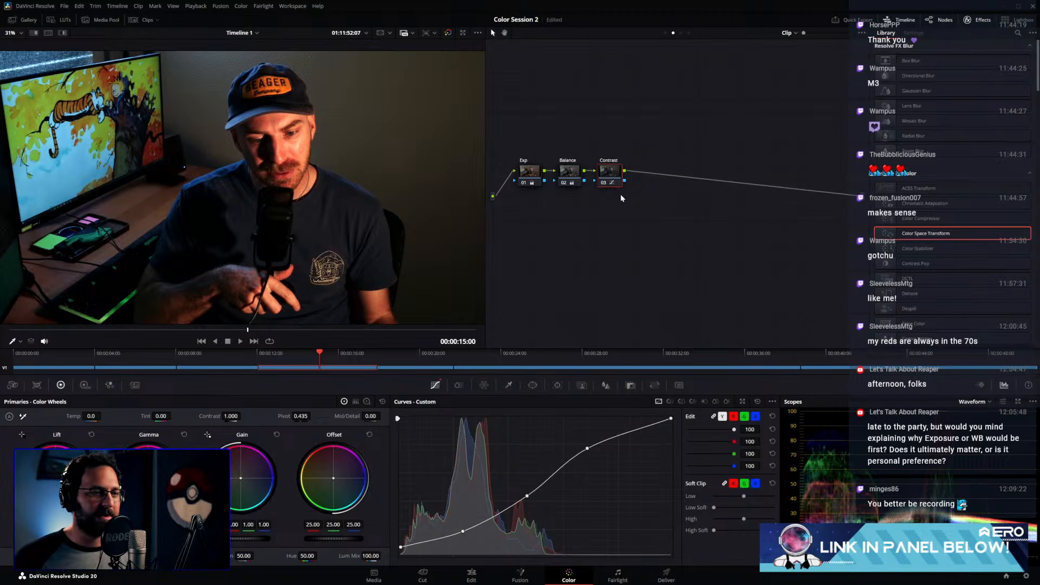
# Reset the Contrast node's custom curve, and raise its black endpoint and lower its white endpoint for a faded look
pyautogui.click(758, 402)
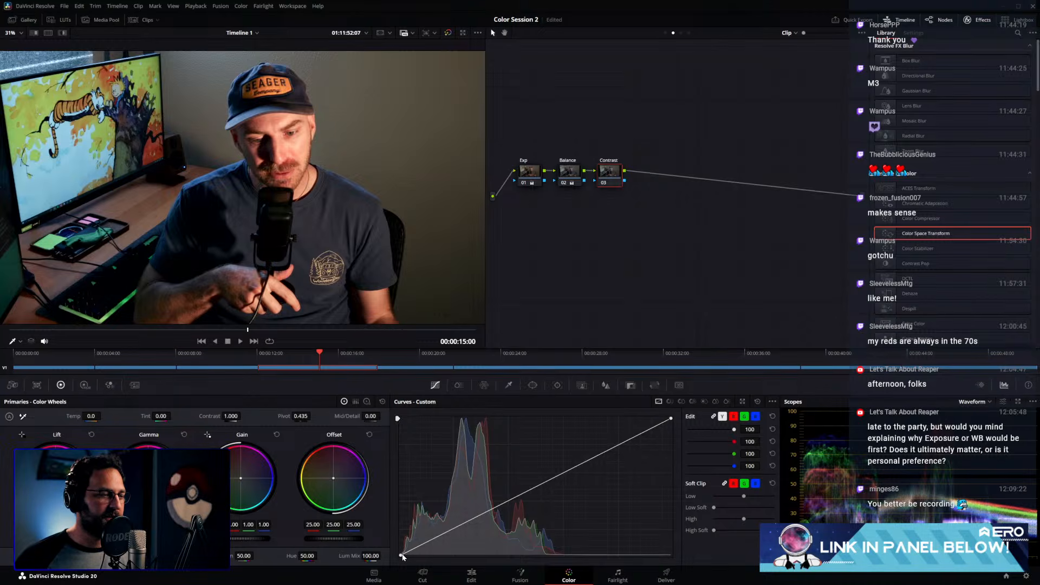
pyautogui.moveTo(403, 557); pyautogui.dragTo(401, 535)
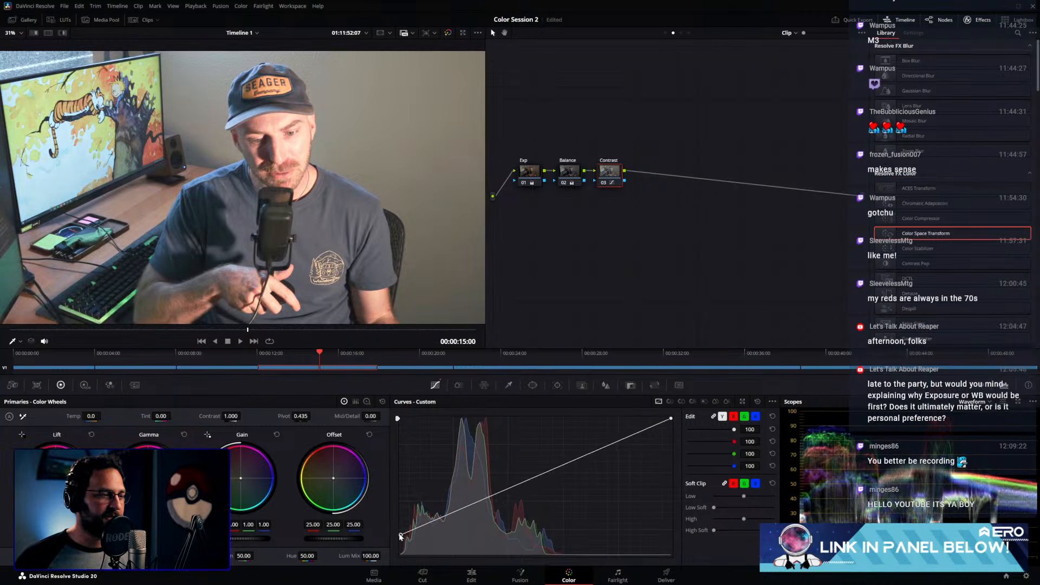
pyautogui.moveTo(672, 420); pyautogui.dragTo(676, 446)
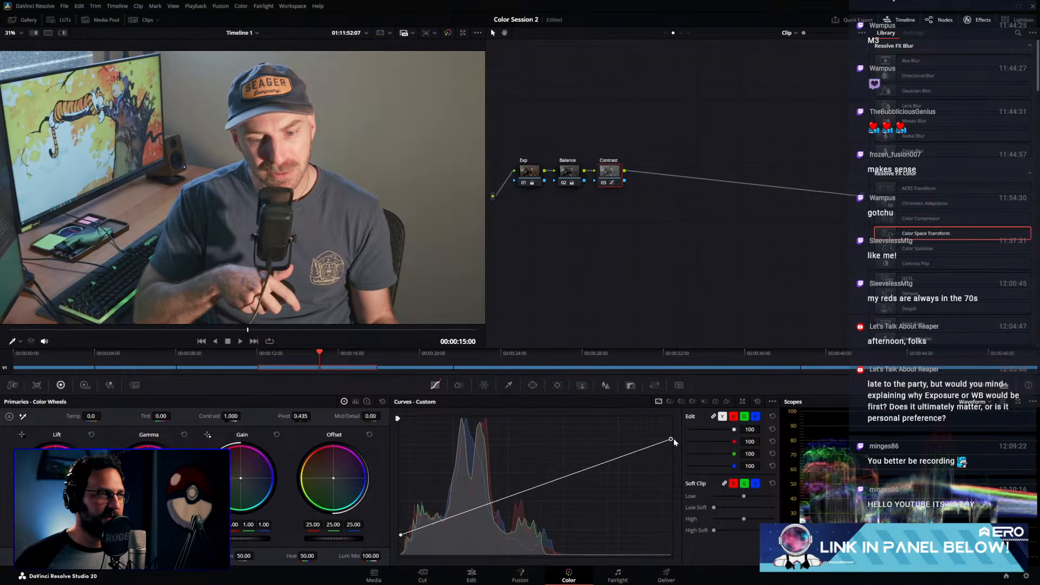
# Add a lowered shadow point and a raised highlight point to bend the faded curve into an S-shape
pyautogui.moveTo(466, 513); pyautogui.dragTo(471, 527)
pyautogui.moveTo(584, 481); pyautogui.dragTo(579, 463)
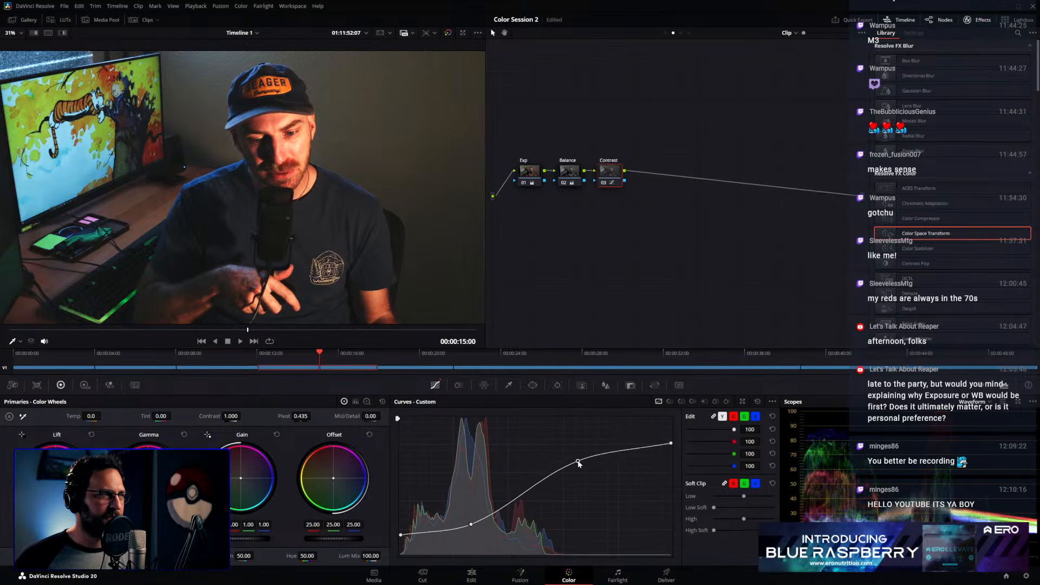
pyautogui.scroll(1, 323, 171)
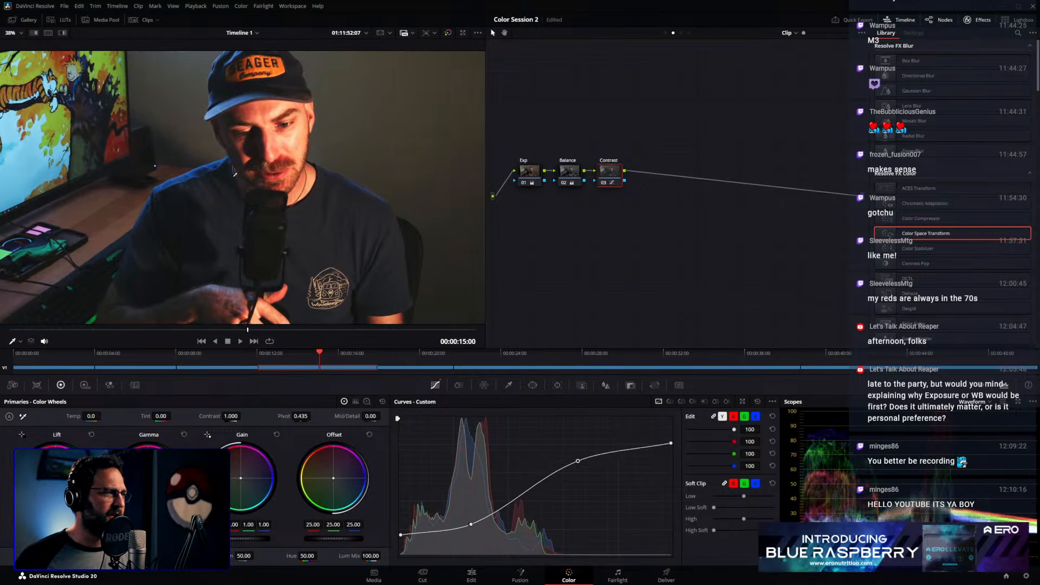
pyautogui.scroll(-1, 293, 165)
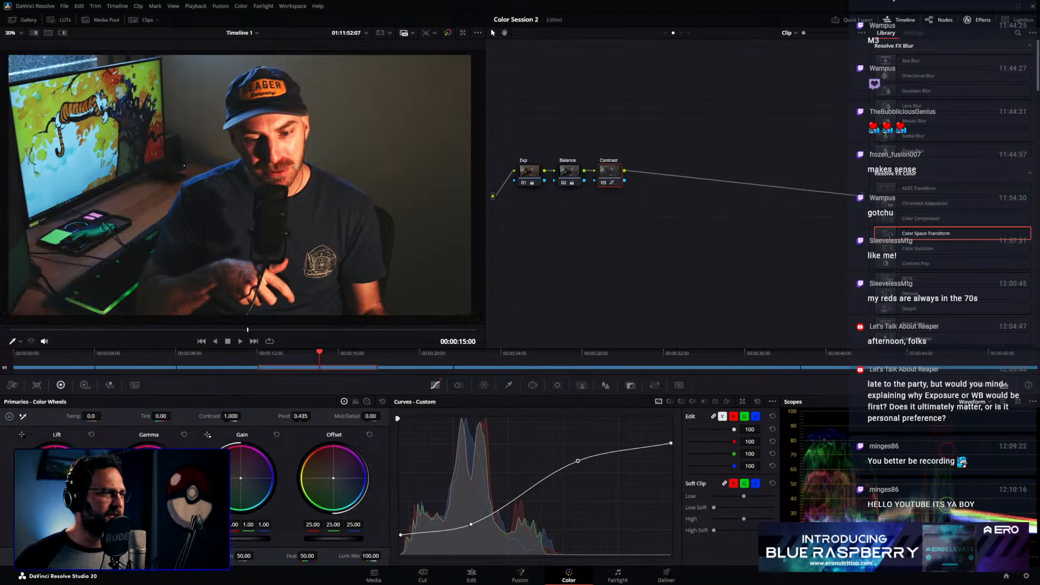
# Shift the faded S-curve's shadow point toward the midtones, comparing the image with the Contrast node off and on around the change
pyautogui.hotkey('ctrl', 'd')
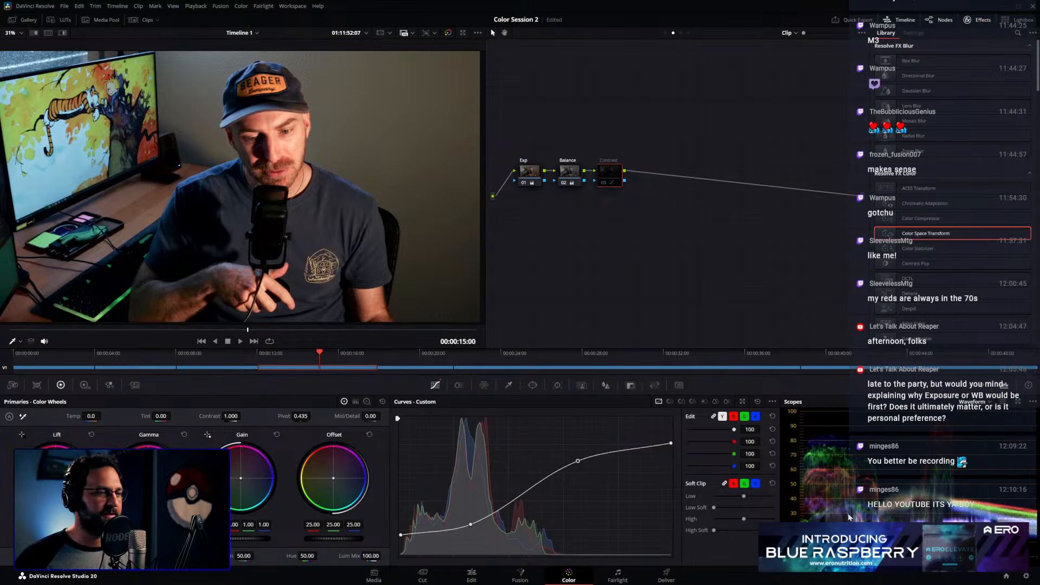
pyautogui.hotkey('ctrl', 'd')
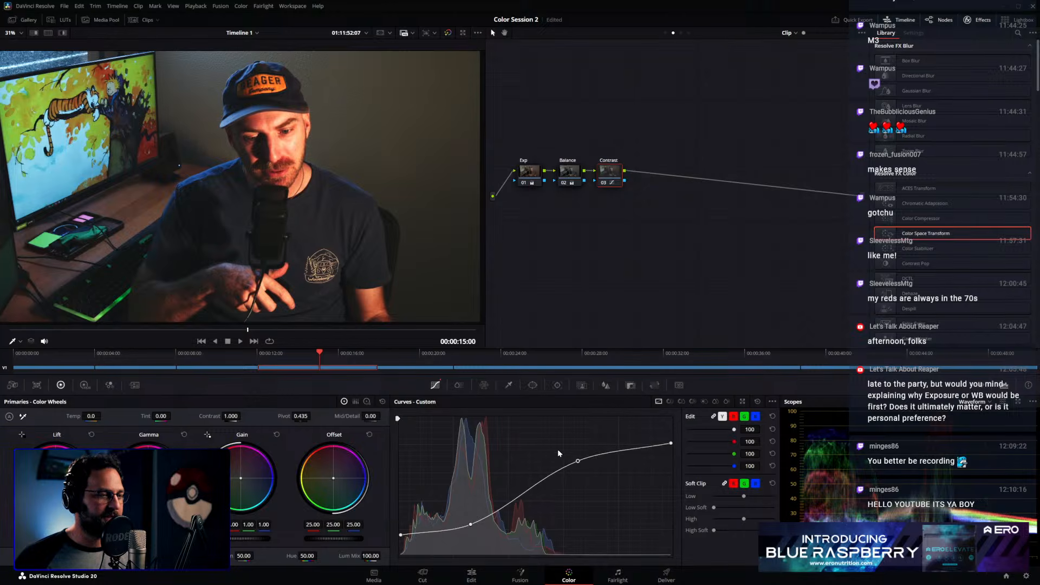
pyautogui.moveTo(474, 525)
pyautogui.mouseDown()
pyautogui.moveTo(501, 521)
pyautogui.moveTo(488, 519)
pyautogui.mouseUp()
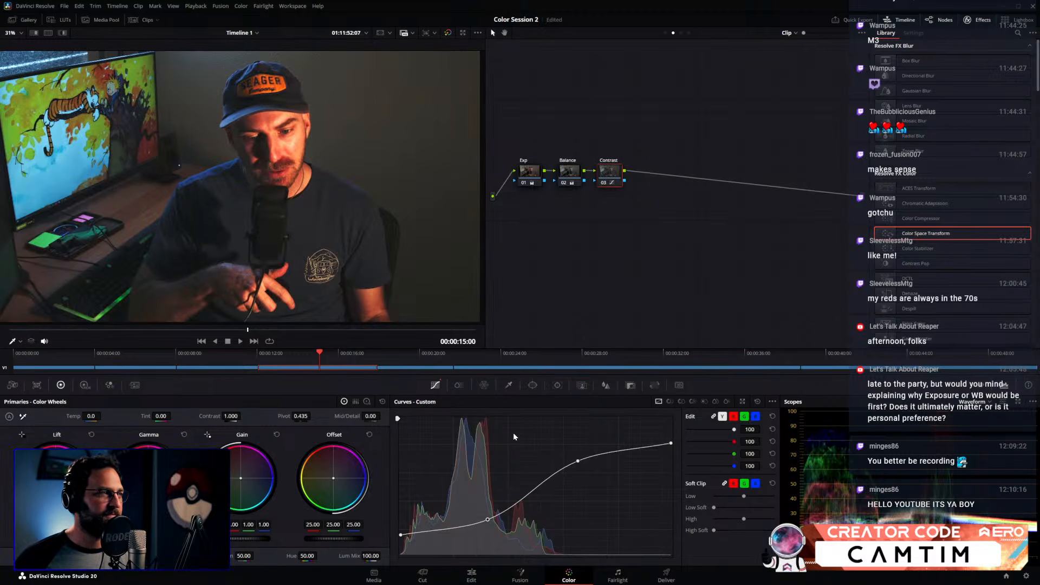
pyautogui.hotkey('ctrl', 'd')
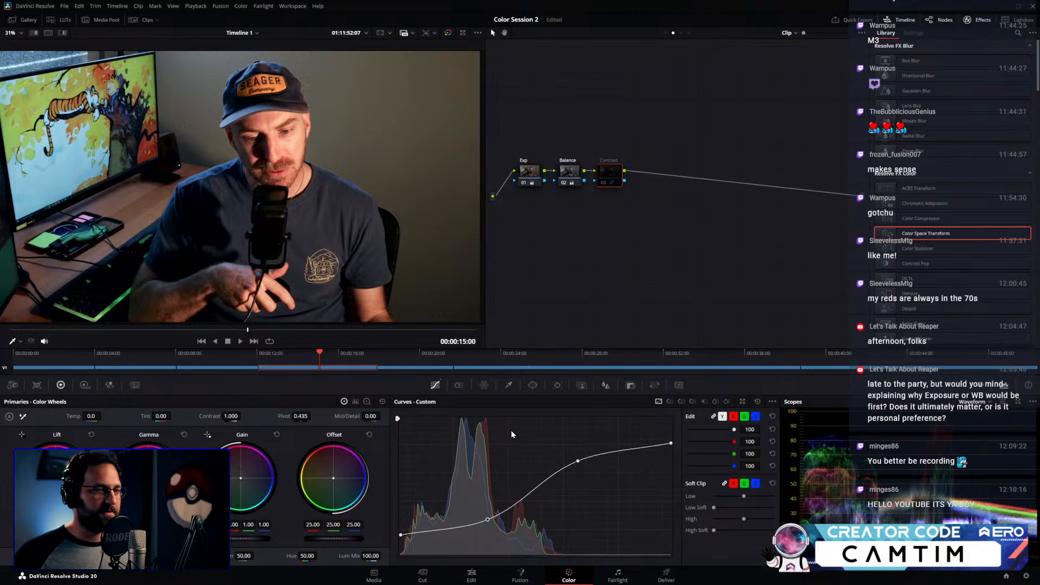
pyautogui.hotkey('ctrl', 'd')
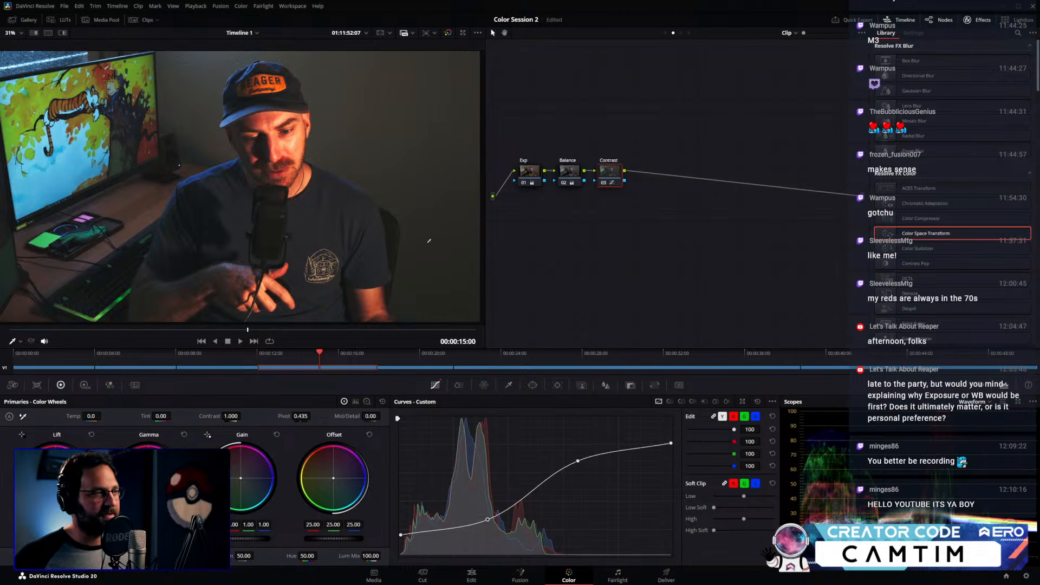
# Reset the Contrast node's custom curve and shape an S-curve with slightly raised blacks, lowered shadow and midtone points, and raised highlights
pyautogui.click(757, 401)
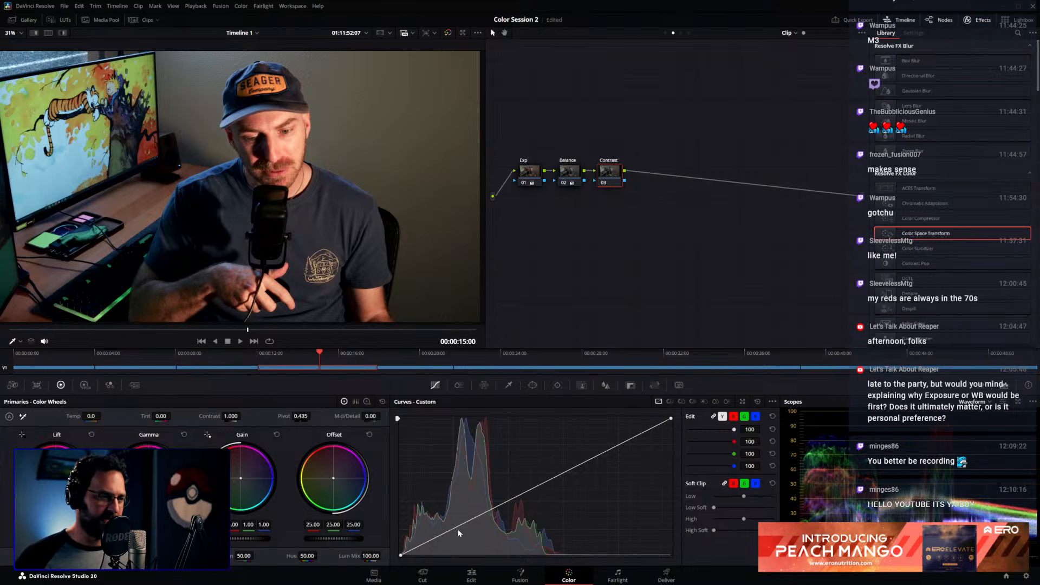
pyautogui.moveTo(462, 524); pyautogui.dragTo(466, 529)
pyautogui.moveTo(399, 555); pyautogui.dragTo(401, 551)
pyautogui.moveTo(596, 458)
pyautogui.mouseDown()
pyautogui.moveTo(552, 468)
pyautogui.moveTo(577, 470)
pyautogui.moveTo(585, 448)
pyautogui.mouseUp()
pyautogui.moveTo(534, 481); pyautogui.dragTo(540, 487)
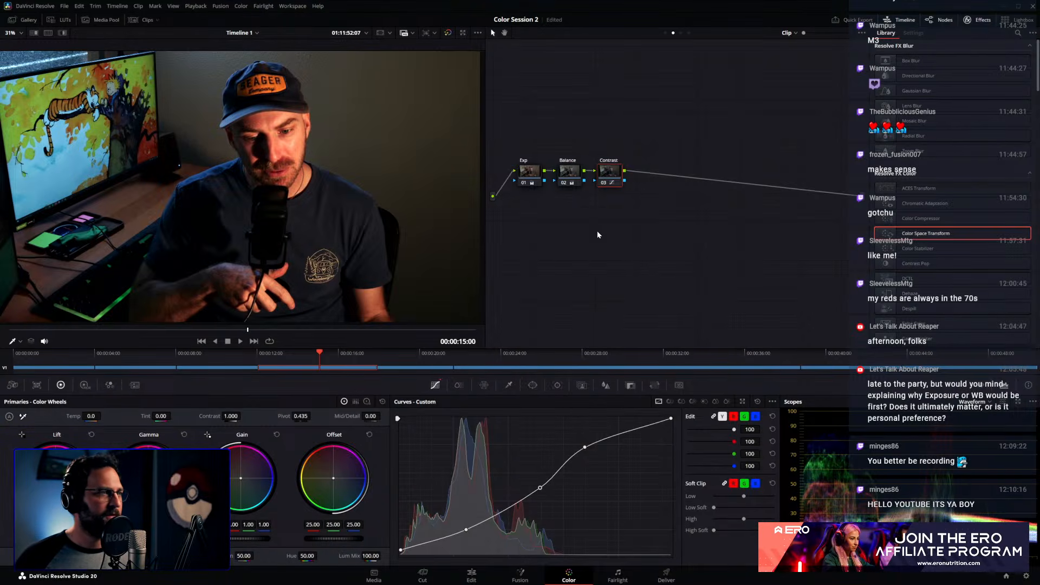
# Disable the Exp and Balance nodes and grab a still with only the Contrast node active into the gallery
pyautogui.rightClick(606, 171)
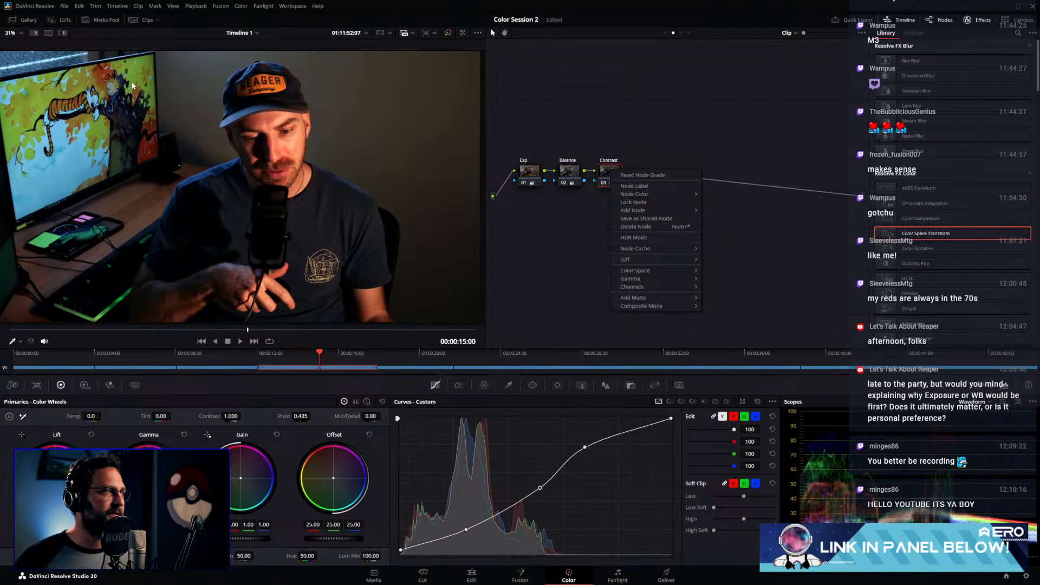
pyautogui.click(25, 19)
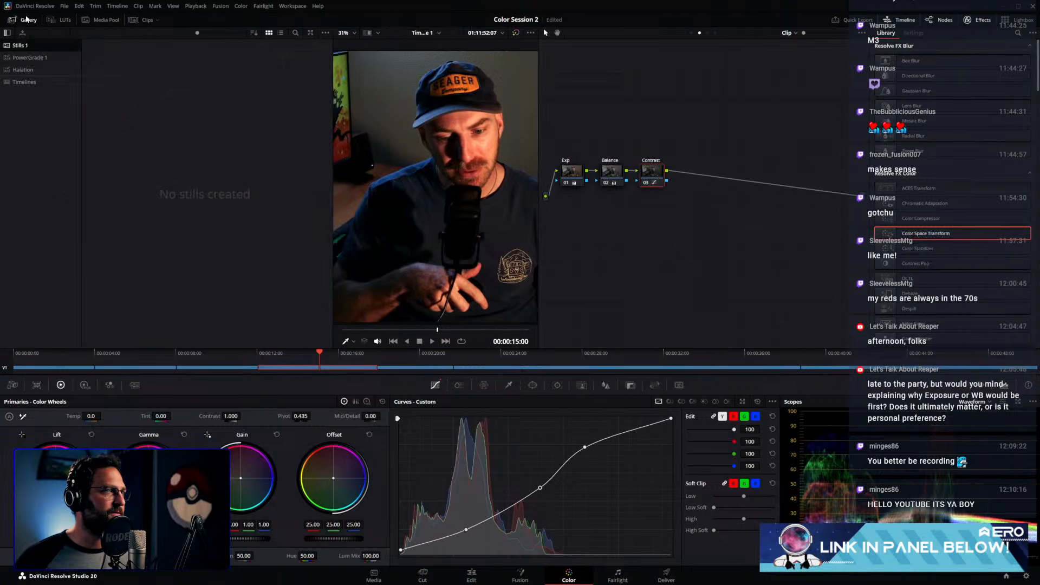
pyautogui.click(612, 174)
pyautogui.hotkey('ctrl', 'd')
pyautogui.click(656, 170)
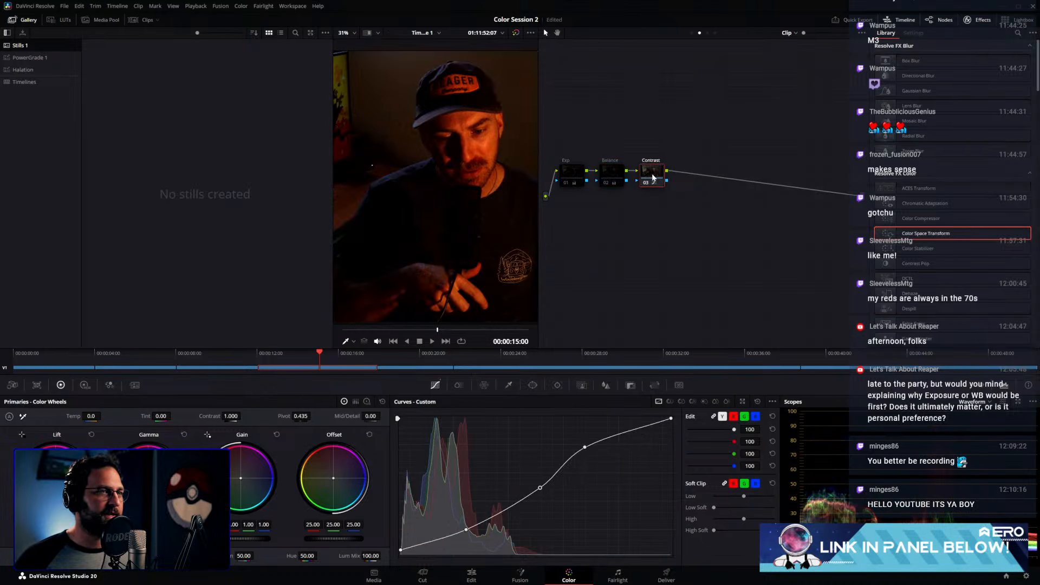
pyautogui.rightClick(449, 165)
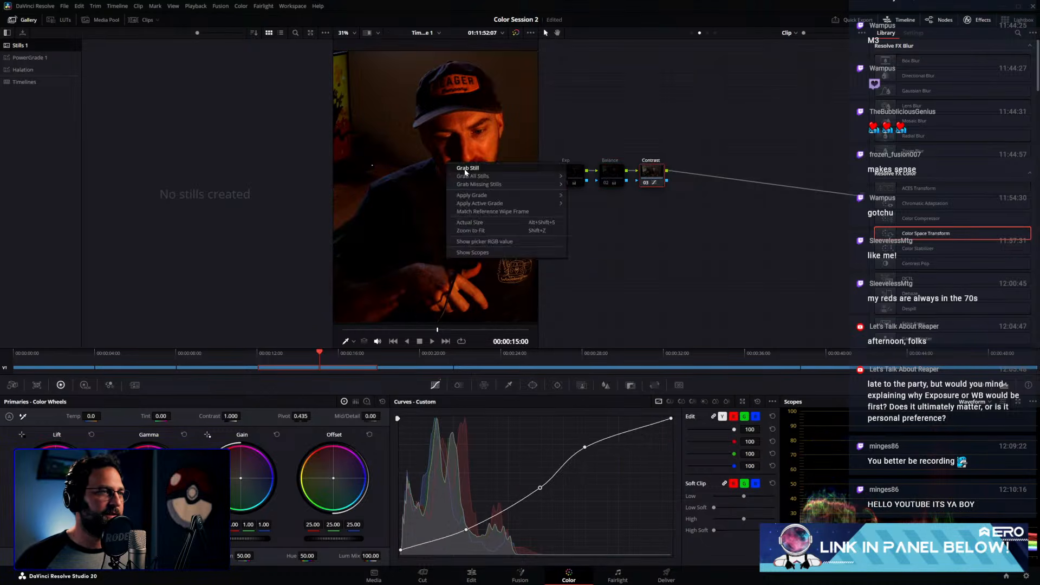
# Re-enable the Balance and Exp nodes and disable the Contrast node
pyautogui.click(614, 185)
pyautogui.hotkey('ctrl', 'd')
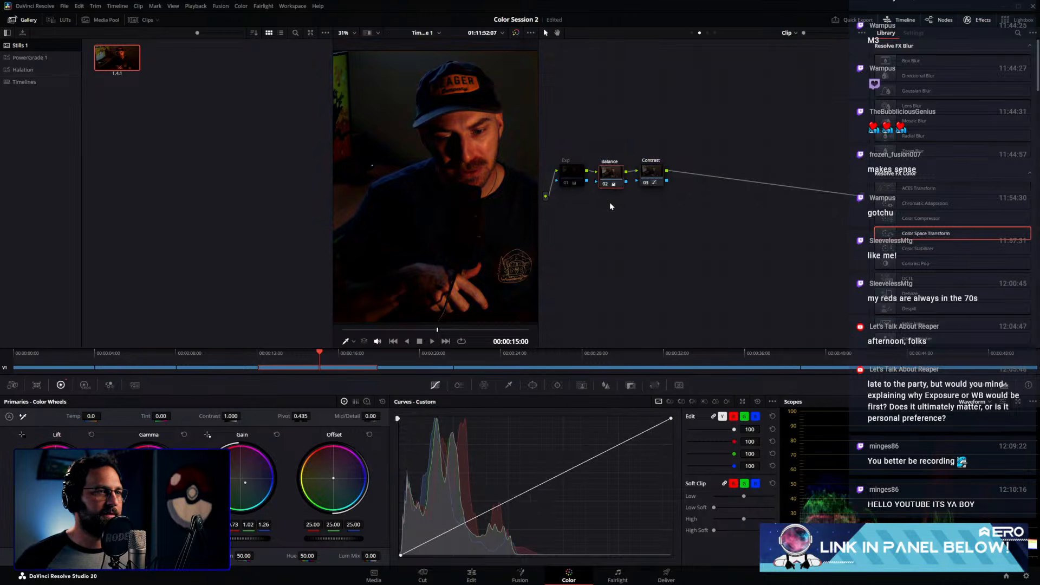
pyautogui.click(574, 183)
pyautogui.hotkey('ctrl', 'd')
pyautogui.click(657, 182)
pyautogui.hotkey('ctrl', 'd')
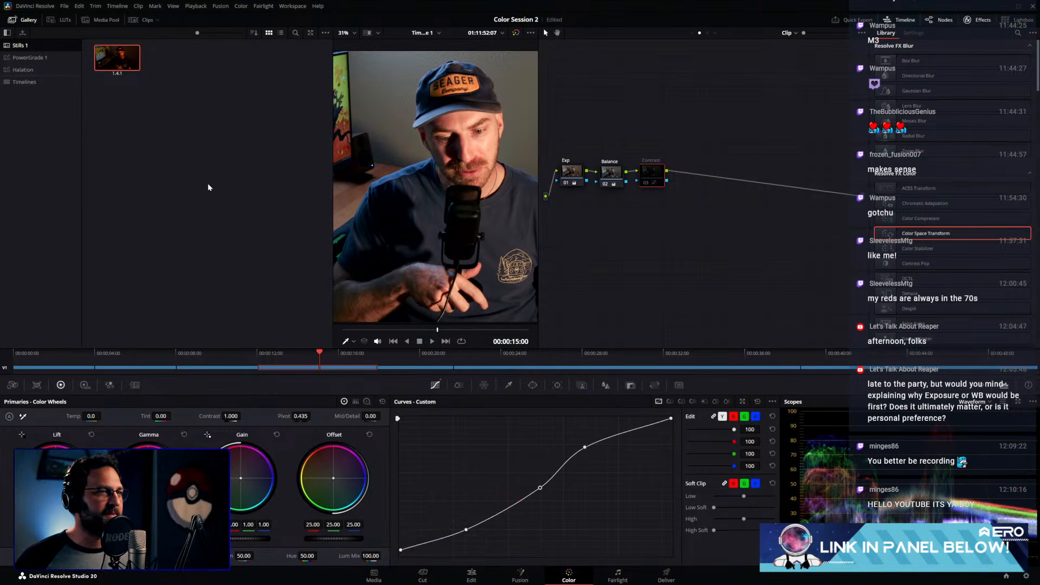
# Append the grabbed still's node graph to the end of the clip's node chain and hide the gallery
pyautogui.rightClick(139, 68)
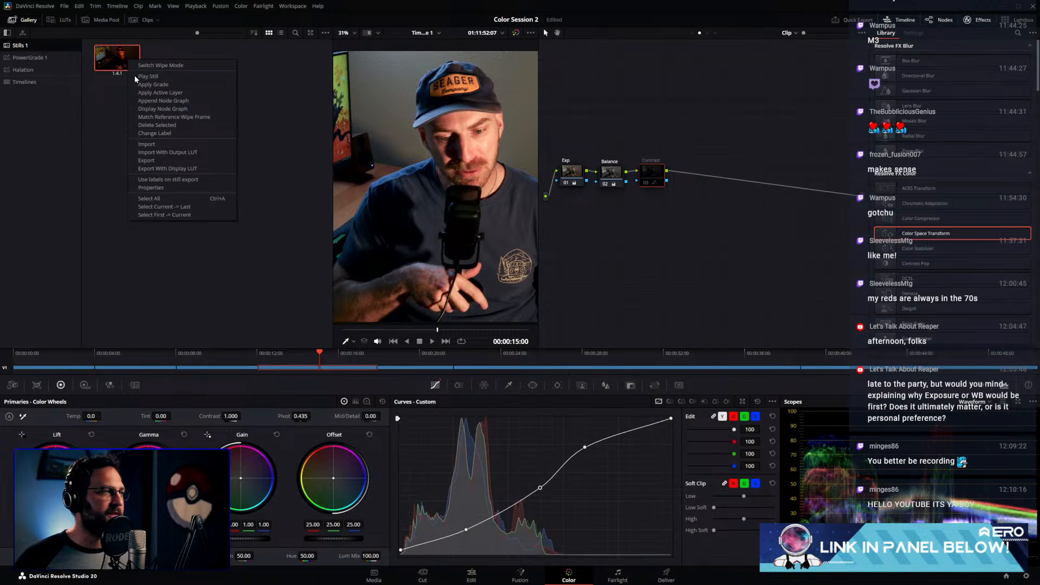
pyautogui.click(155, 99)
pyautogui.moveTo(645, 234); pyautogui.dragTo(687, 215)
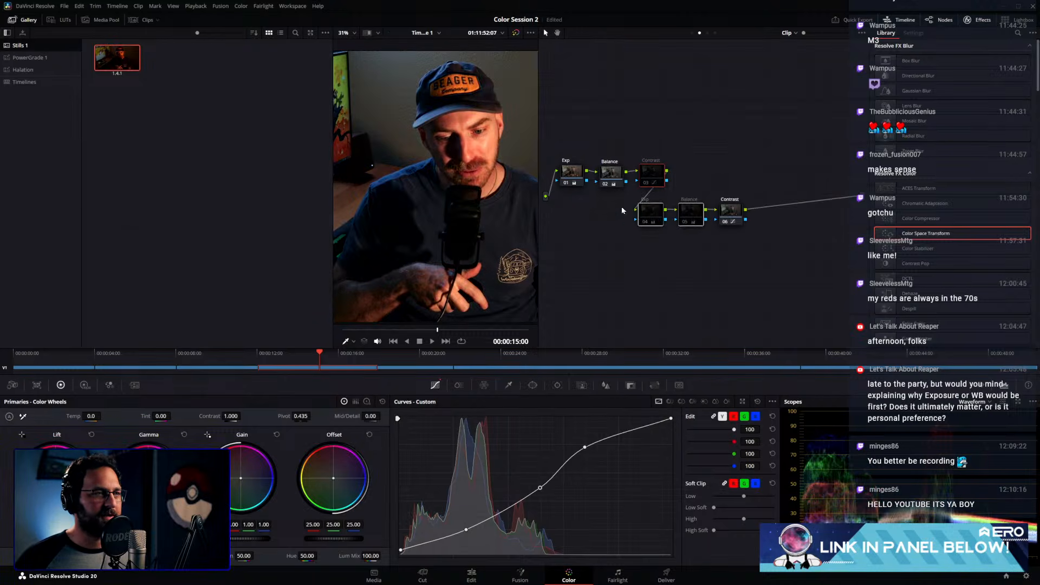
pyautogui.click(25, 20)
pyautogui.moveTo(596, 238); pyautogui.dragTo(649, 168)
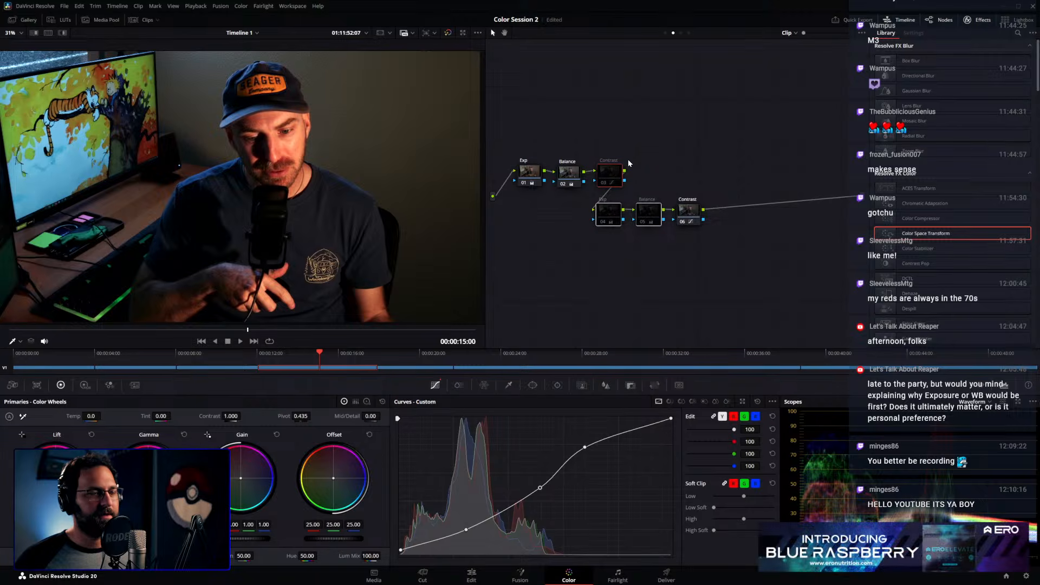
# Undo the appended node graph and re-enable the original Contrast node
pyautogui.rightClick(618, 175)
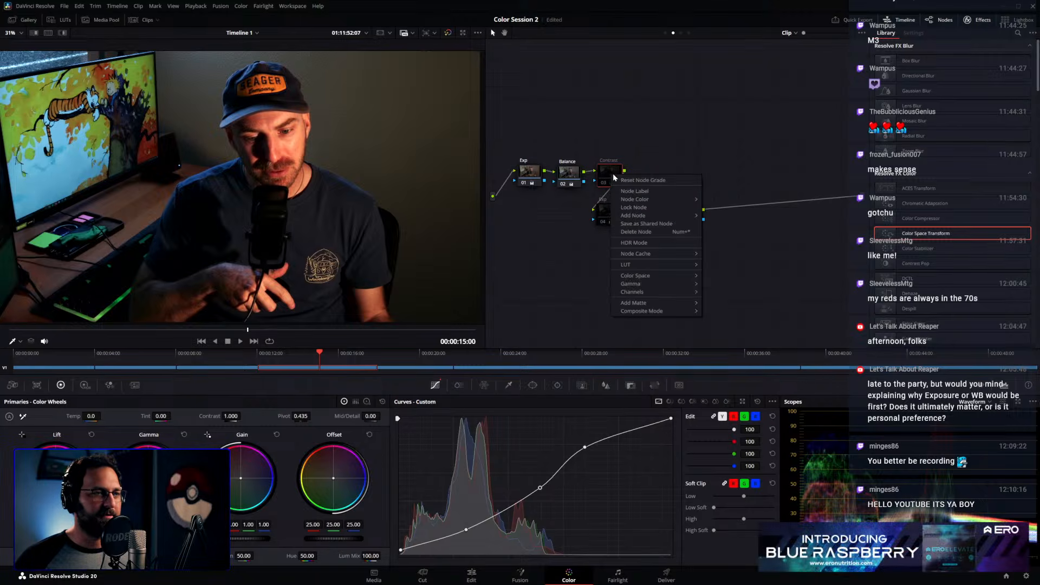
pyautogui.click(648, 150)
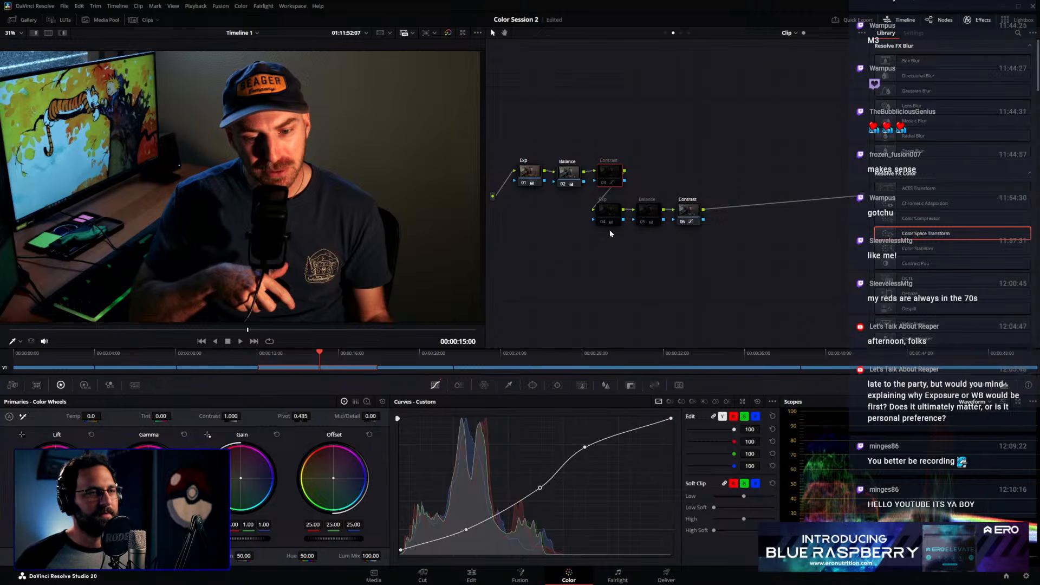
pyautogui.hotkey('ctrl', 'z')
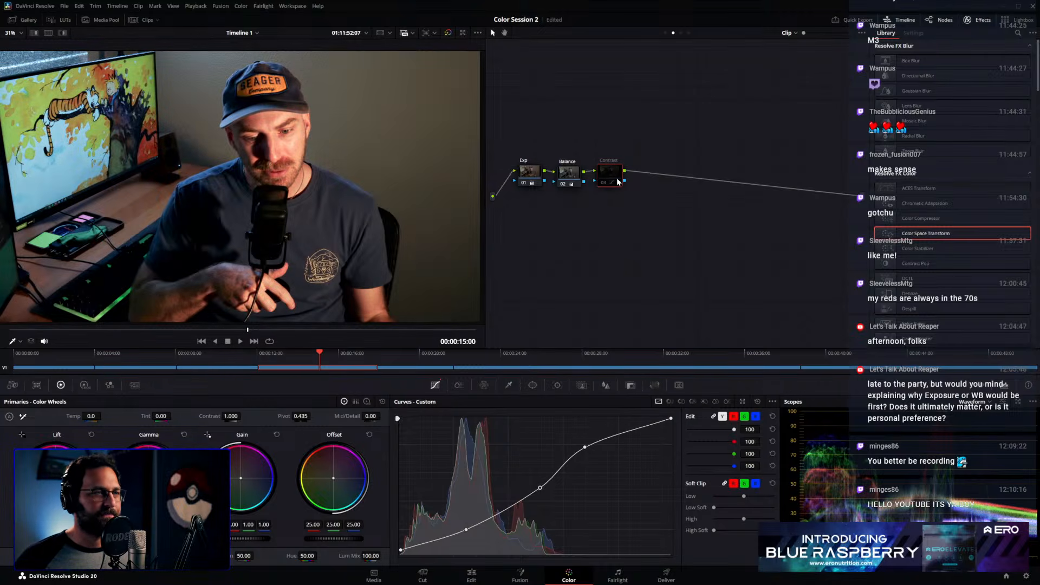
pyautogui.hotkey('ctrl', 'd')
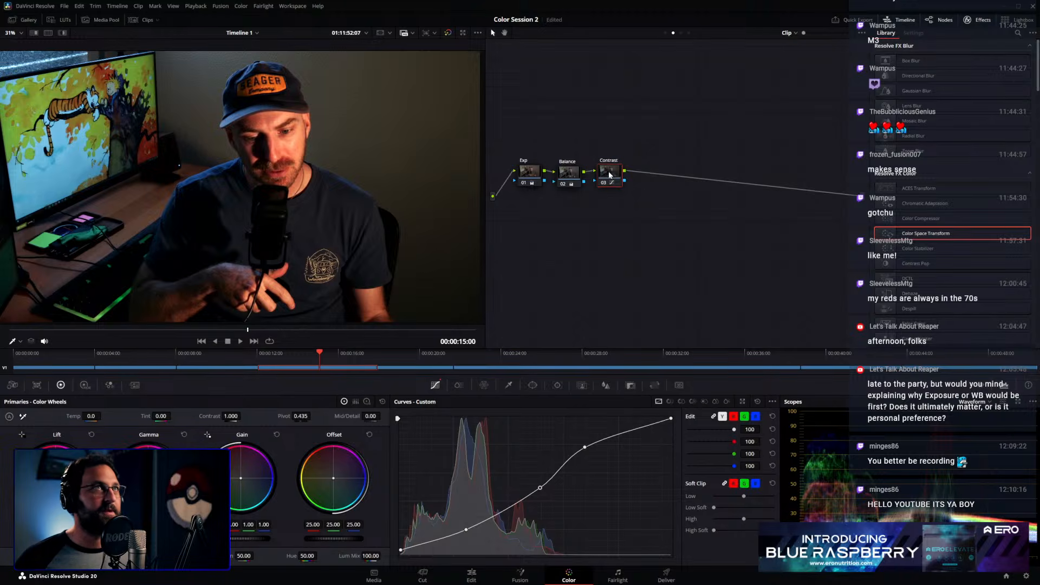
# Copy the Balance node's grade into a new serial node after the Color Space Transform node in the Group Pre-Clip graph
pyautogui.click(569, 174)
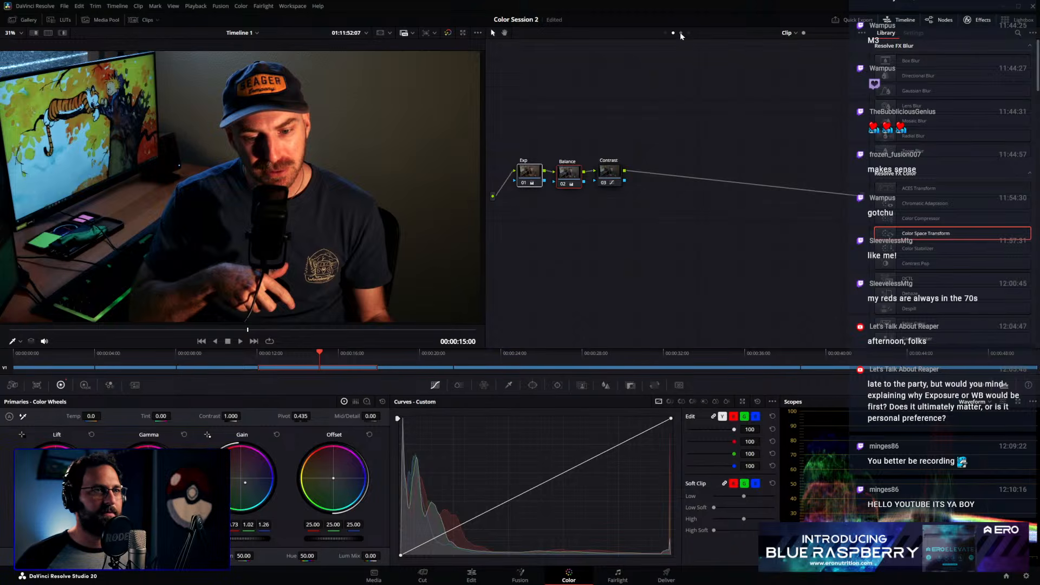
pyautogui.click(666, 33)
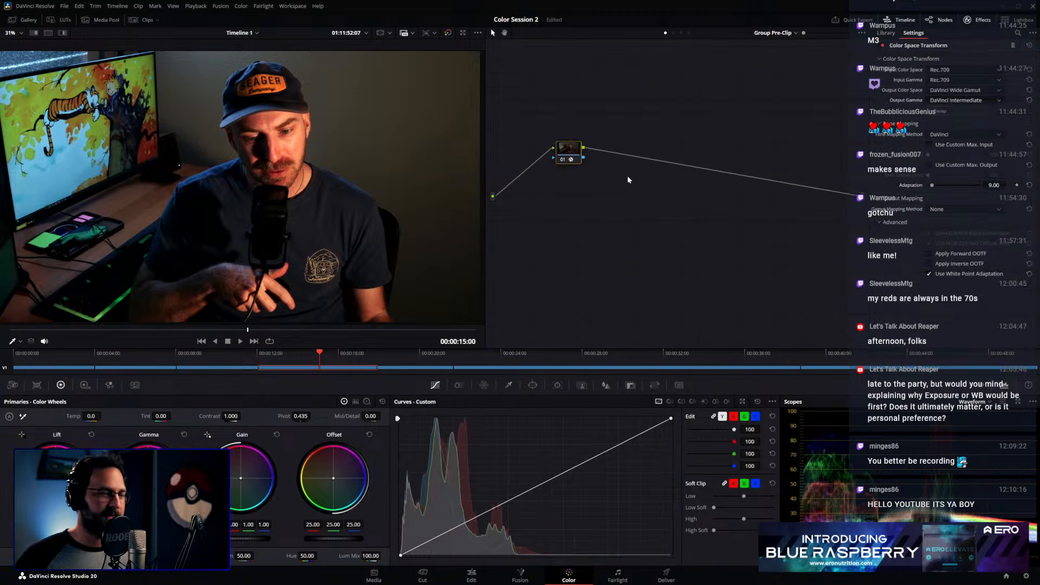
pyautogui.hotkey('ctrl', 'v')
pyautogui.hotkey('ctrl', 'z')
pyautogui.hotkey('alt', 's')
pyautogui.hotkey('ctrl', 'v')
# Copy the clip's Exp grade into a new node inserted before the Balance node in the Group Pre-Clip graph
pyautogui.click(673, 33)
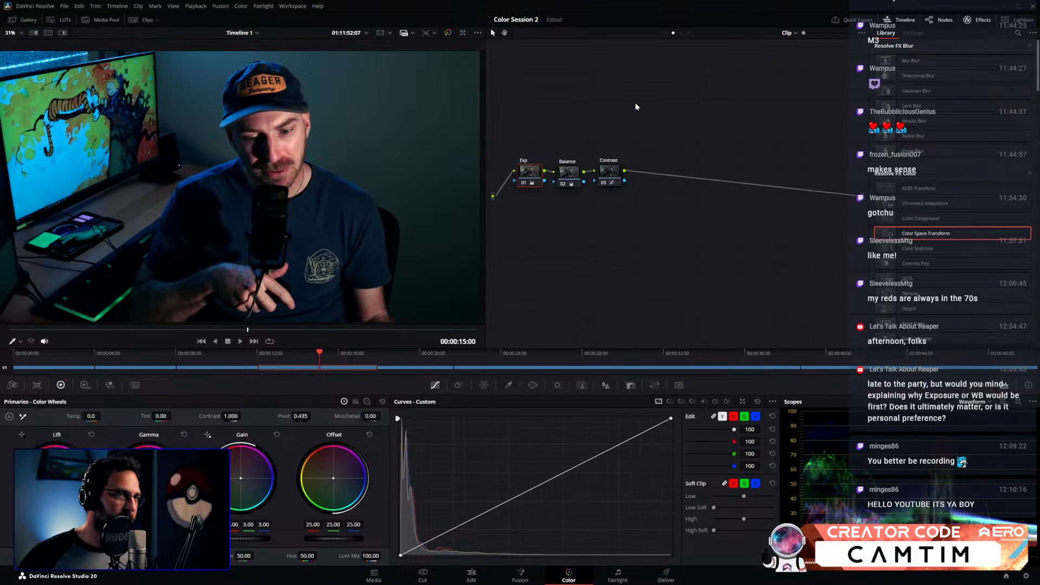
pyautogui.click(665, 33)
pyautogui.moveTo(651, 158); pyautogui.dragTo(608, 156)
pyautogui.hotkey('shift', 's')
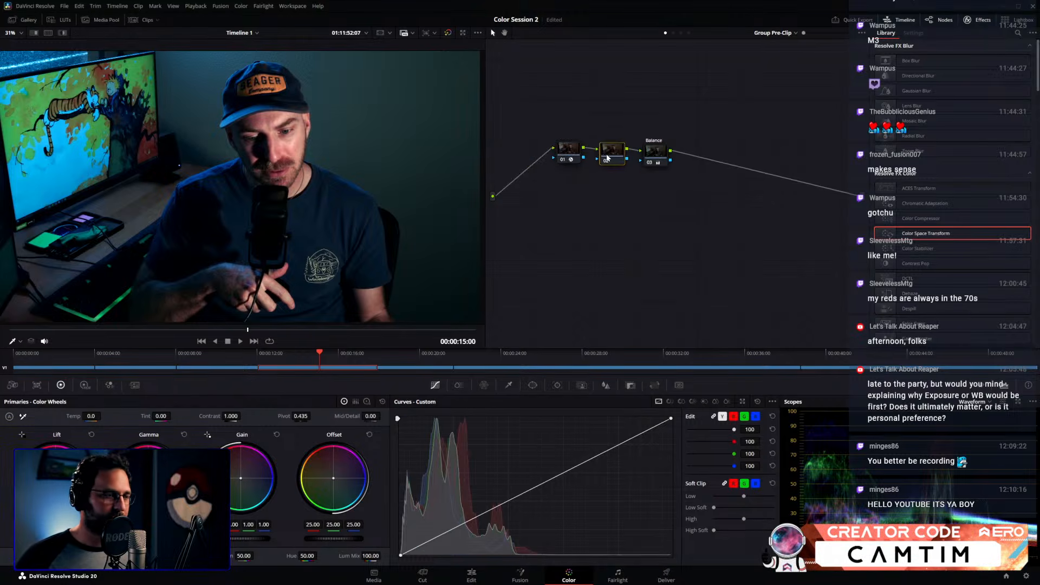
pyautogui.hotkey('ctrl', 'v')
# Delete the Exp and Balance nodes from the clip-level graph and move the remaining Contrast node closer to the source
pyautogui.click(674, 33)
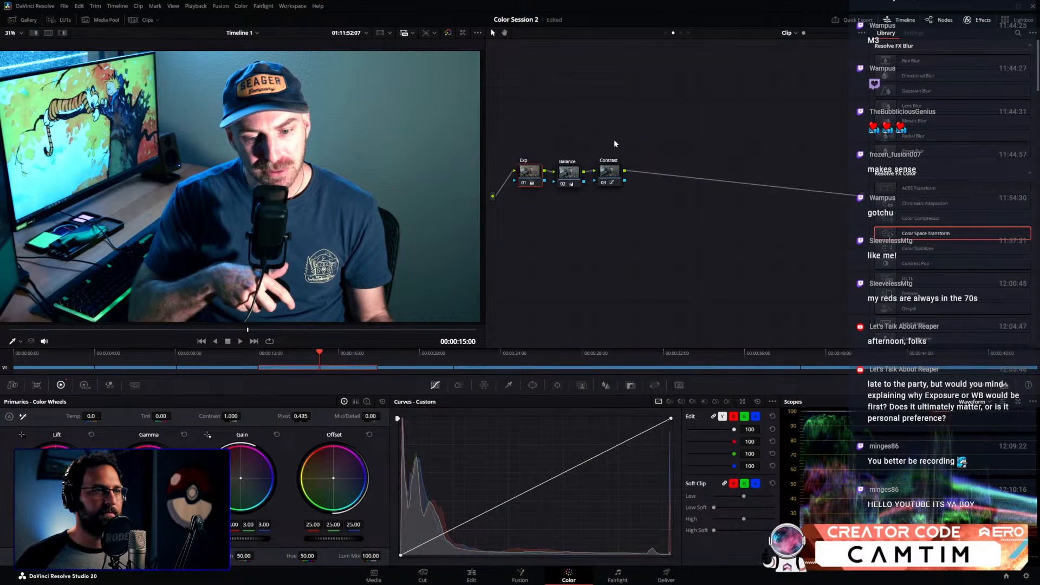
pyautogui.press('Delete')
pyautogui.moveTo(605, 182); pyautogui.dragTo(547, 195)
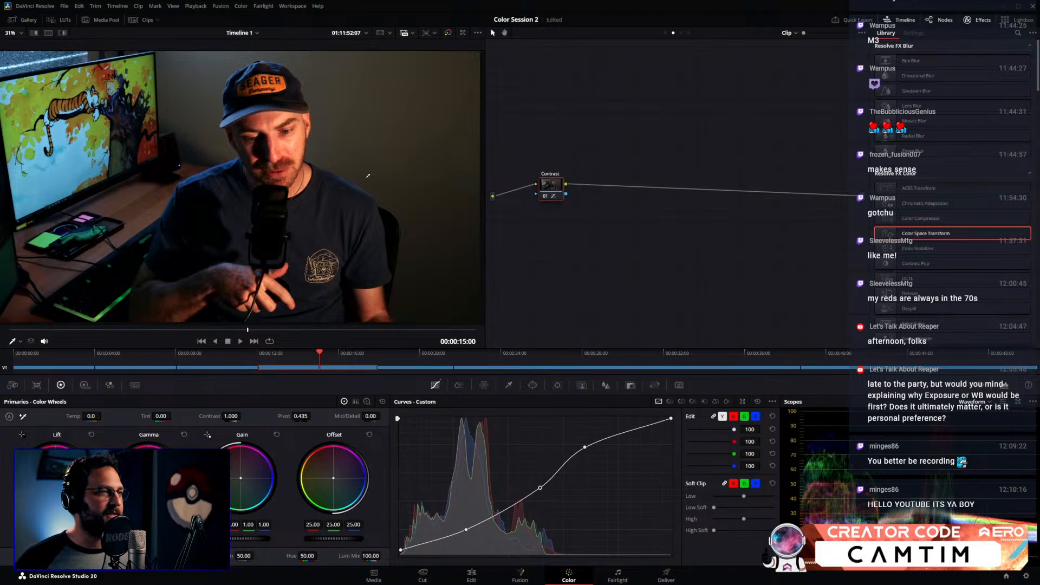
# Delete the previously grabbed still from the Stills 1 album and hide the gallery
pyautogui.click(23, 19)
pyautogui.rightClick(122, 59)
pyautogui.click(152, 123)
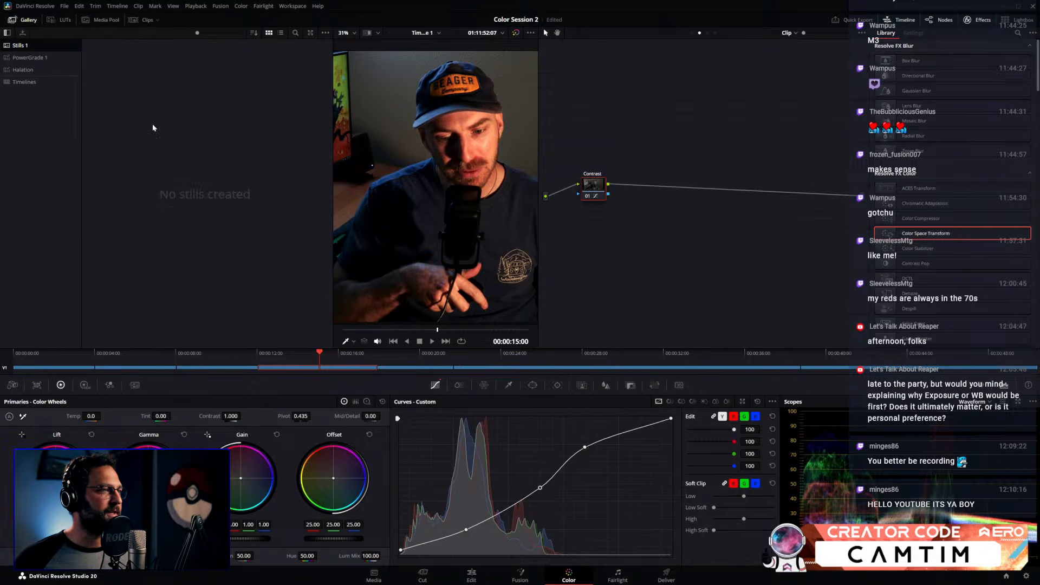
pyautogui.click(21, 19)
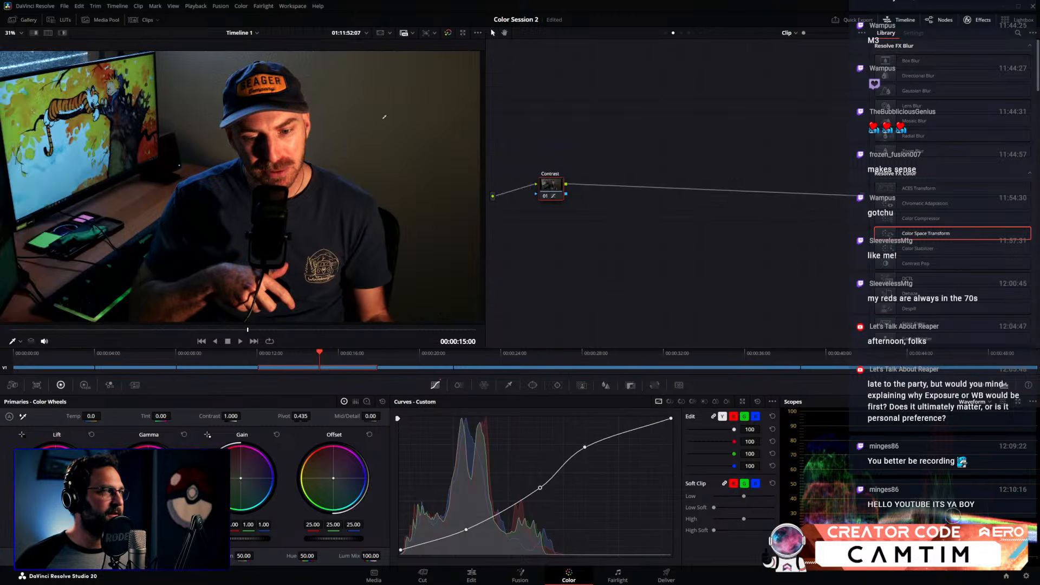
# Compare the image with the lone clip-level Contrast node off and on
pyautogui.click(552, 189)
pyautogui.hotkey('ctrl', 'd')
pyautogui.hotkey('ctrl', 'd')
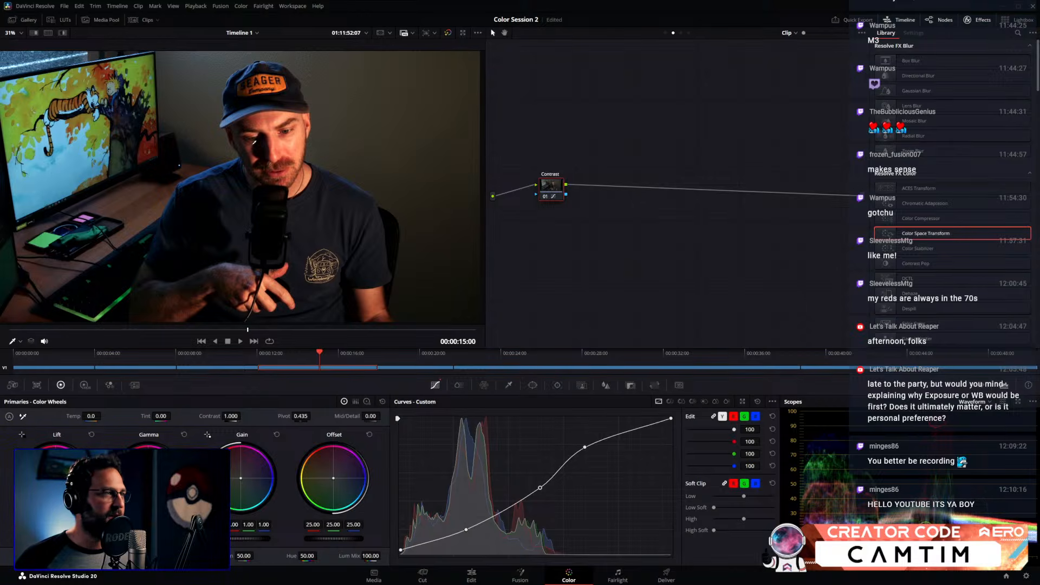
# Grab a still of the clip with its lone Contrast node and label it Contrast Template in the gallery
pyautogui.rightClick(254, 147)
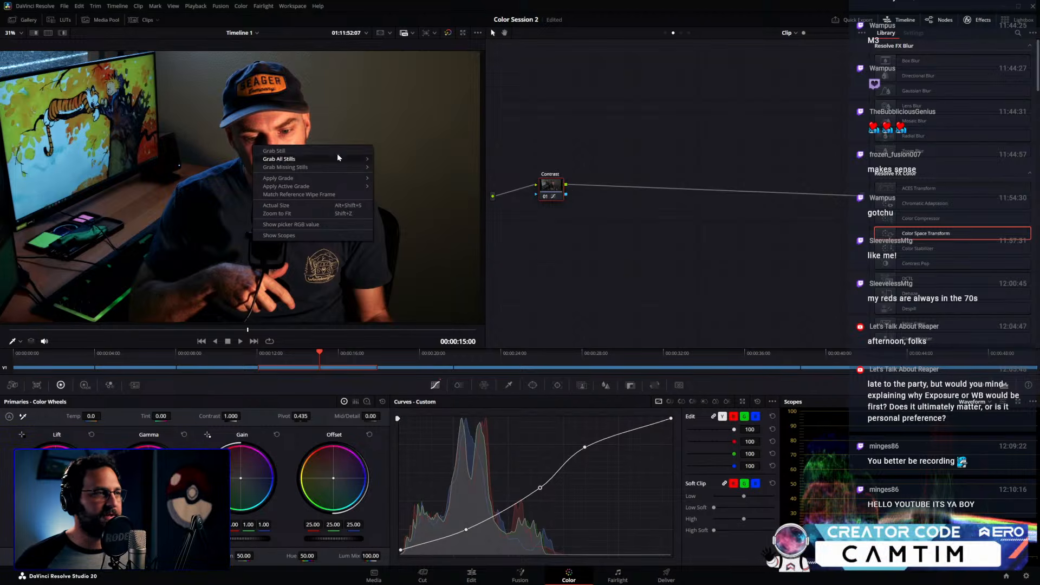
pyautogui.click(292, 152)
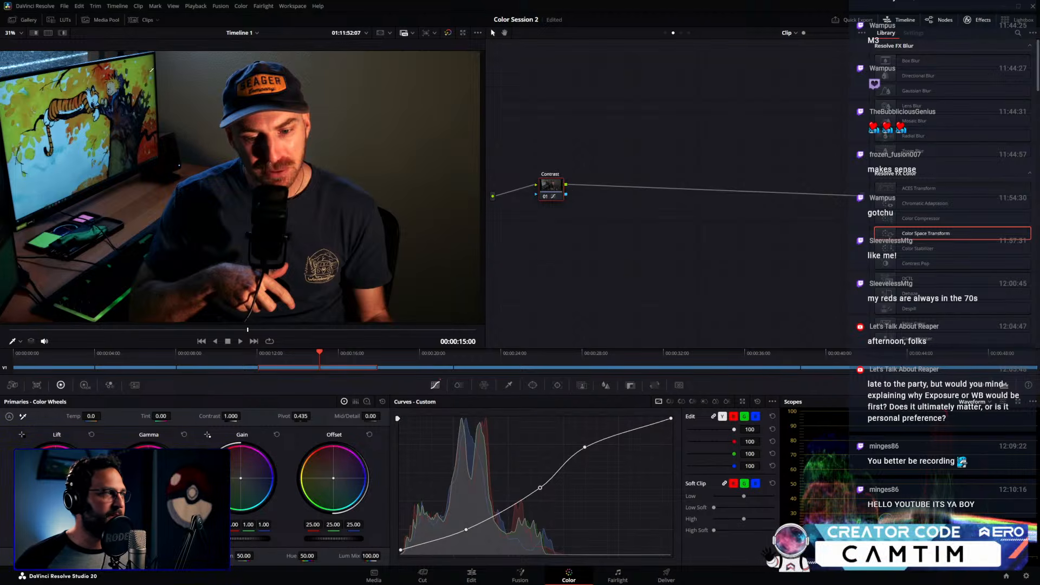
pyautogui.click(29, 18)
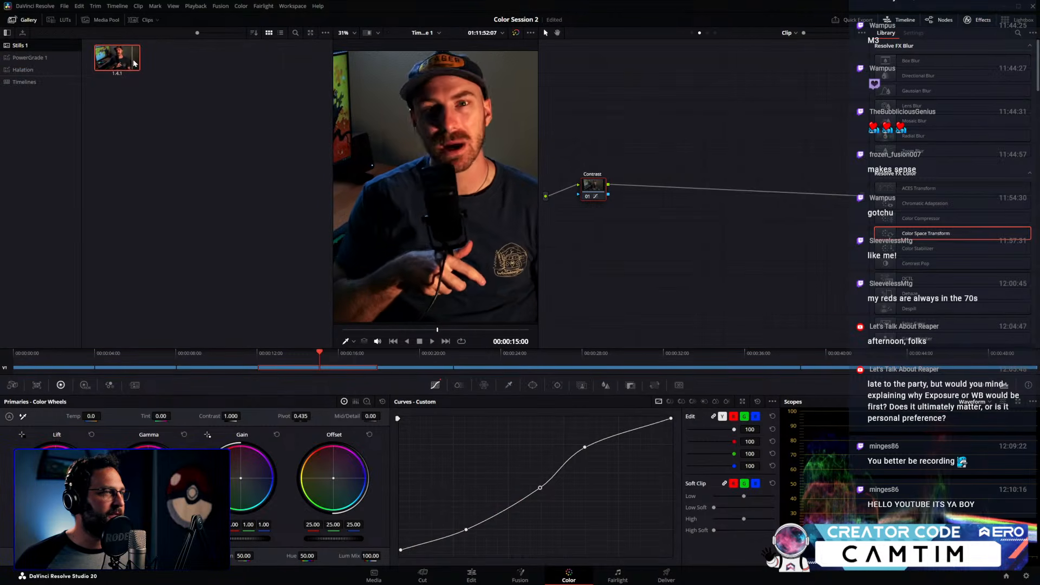
pyautogui.rightClick(114, 64)
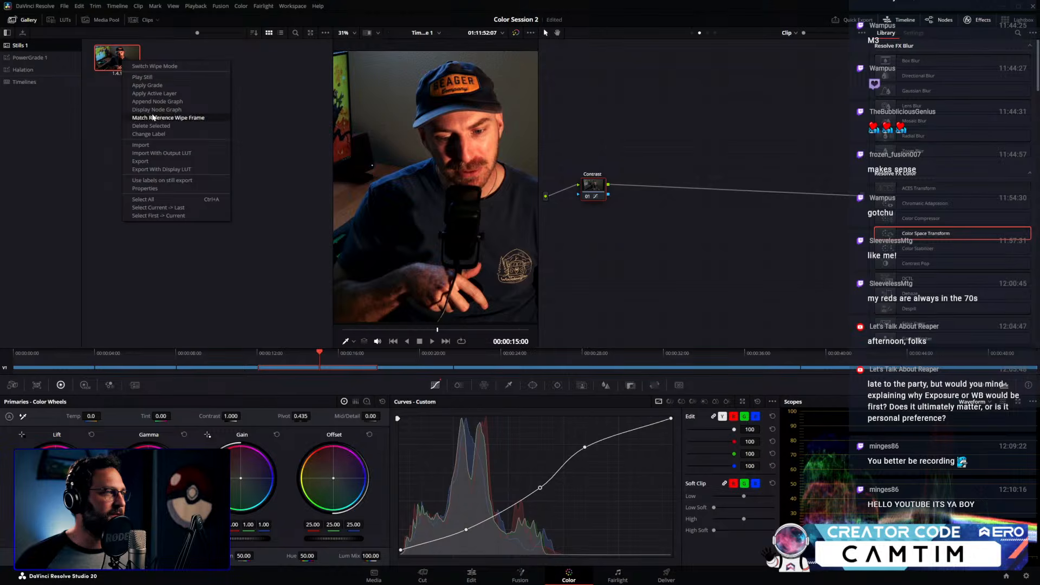
pyautogui.click(152, 135)
pyautogui.write('Contrast Tempa')
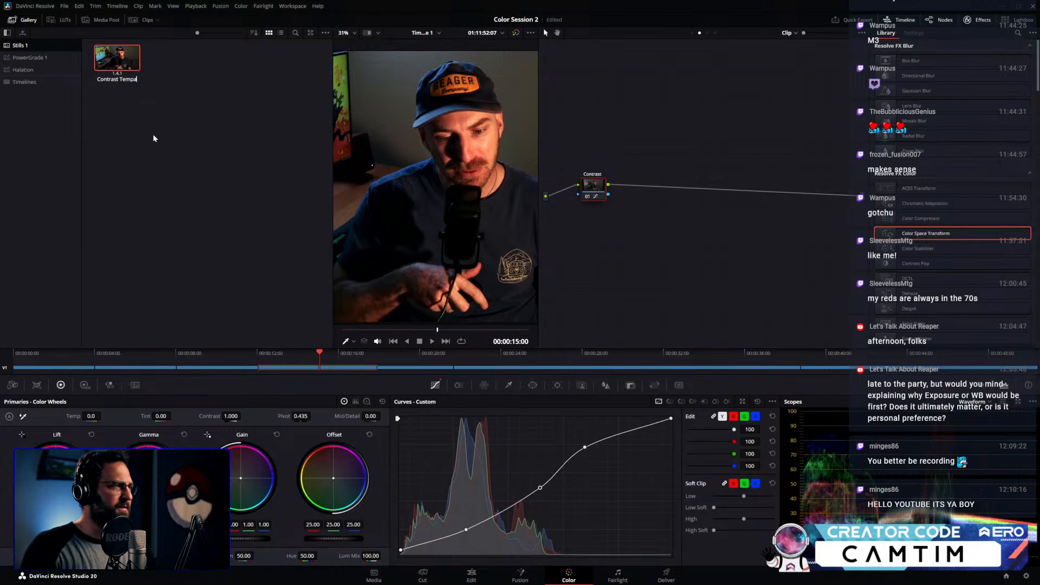
pyautogui.press('BackSpace')
pyautogui.write('late')
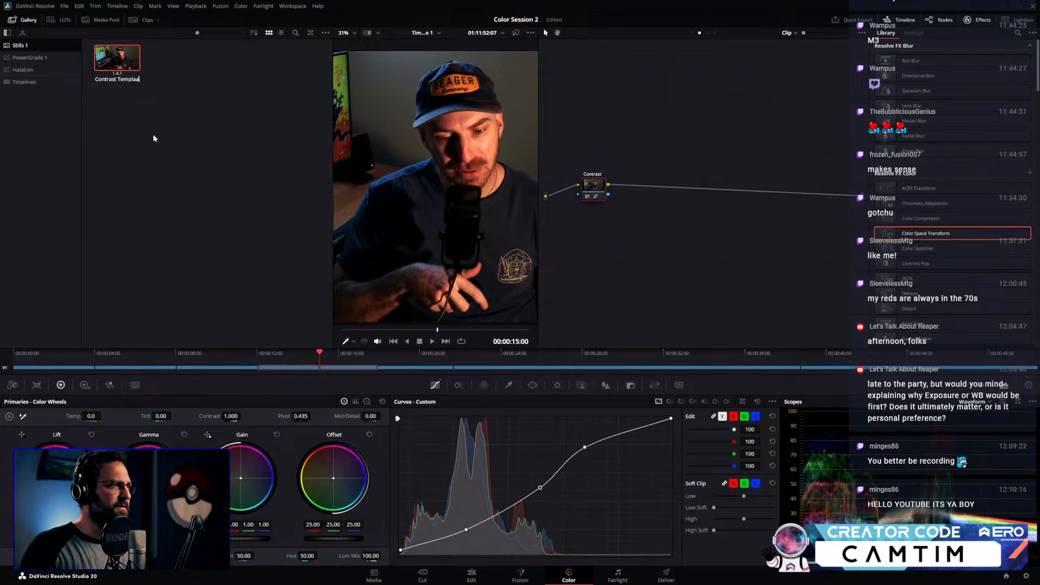
pyautogui.press('Return')
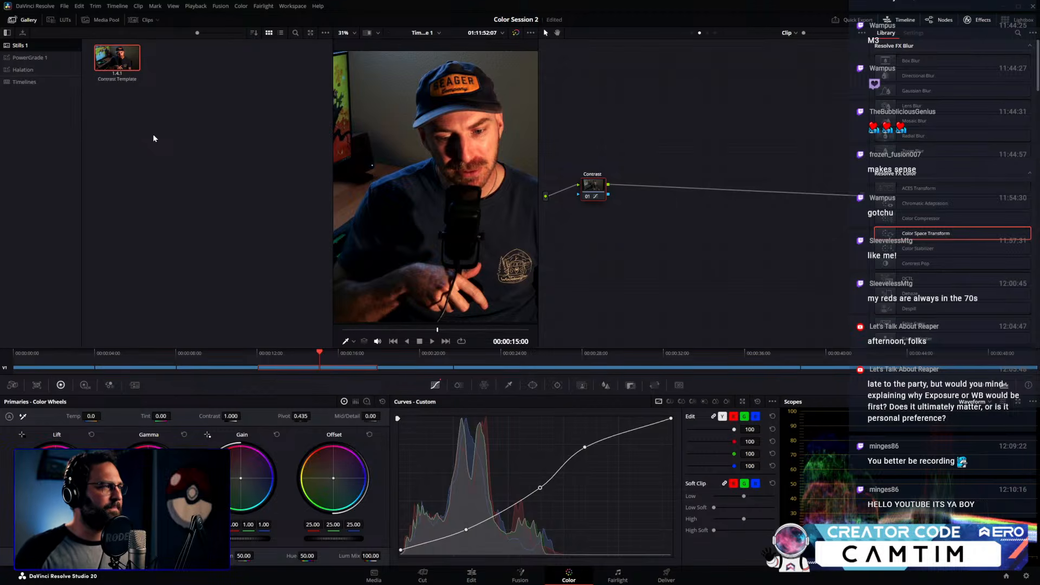
# Reset the clip-level Contrast node and rebuild the clip graph with the Exp and Balance nodes copied from Group Pre-Clip
pyautogui.rightClick(603, 188)
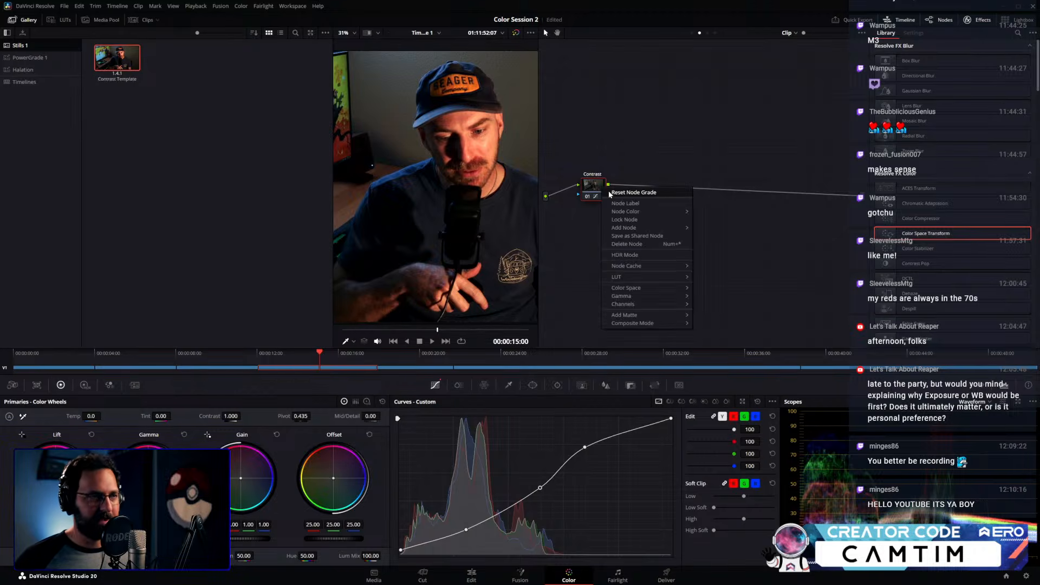
pyautogui.click(618, 193)
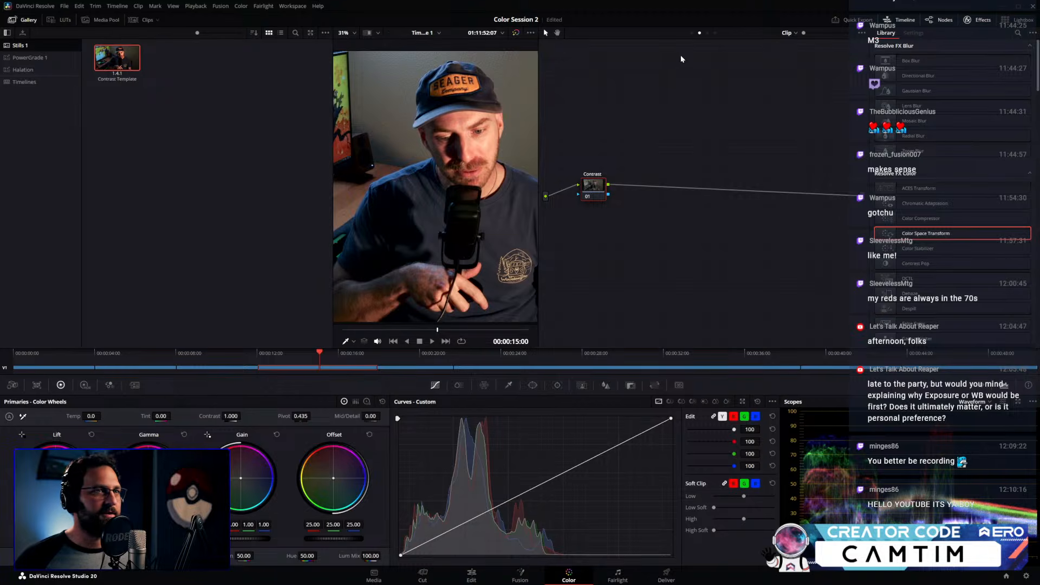
pyautogui.click(693, 33)
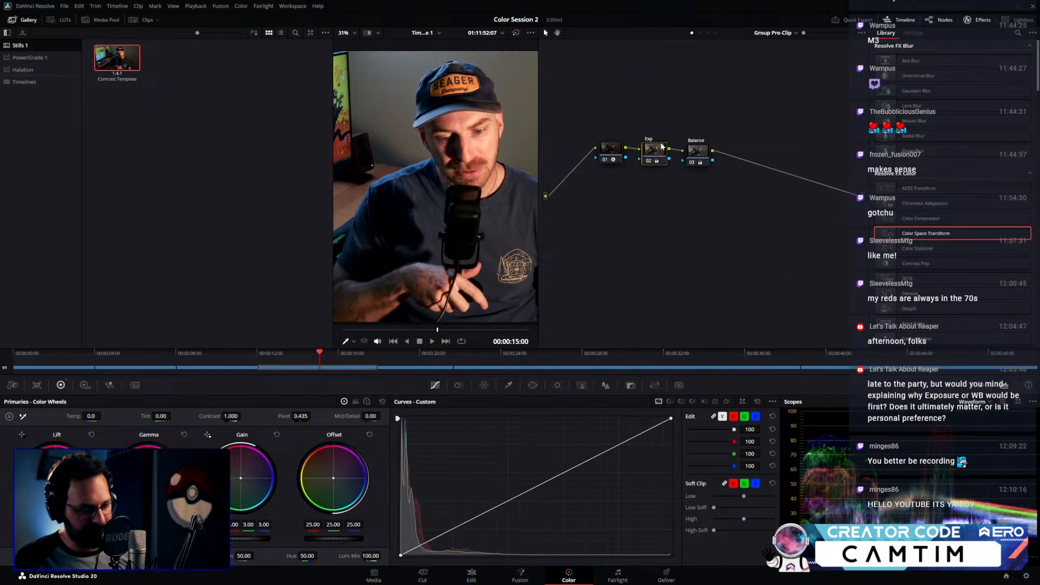
pyautogui.click(700, 32)
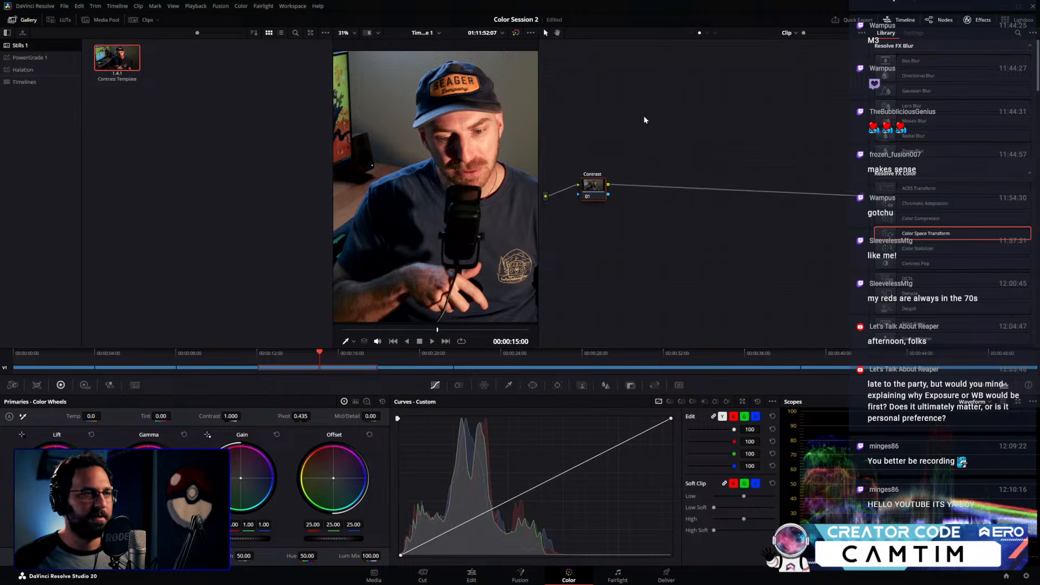
pyautogui.click(693, 33)
pyautogui.click(699, 152)
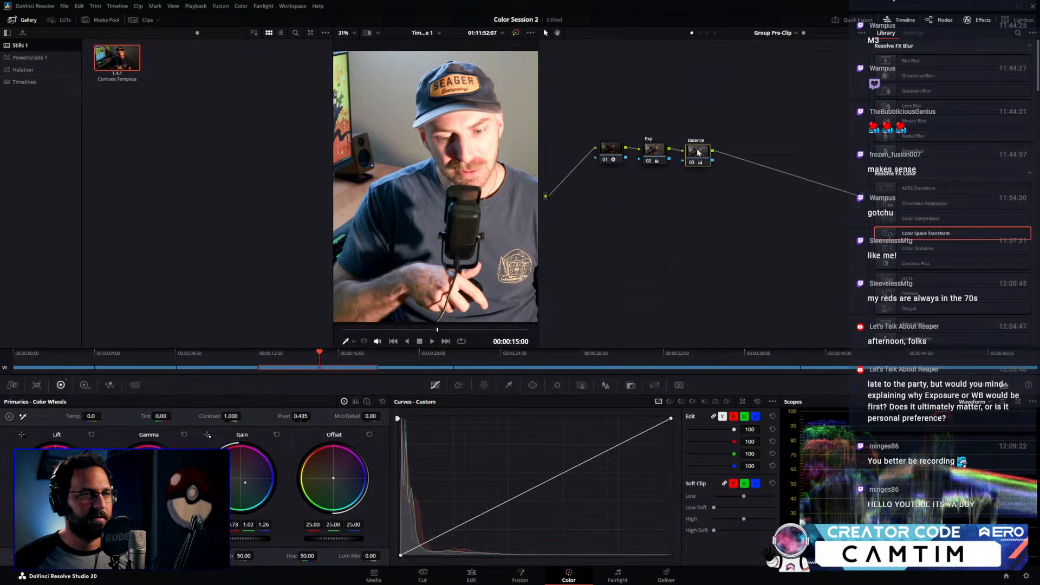
pyautogui.click(700, 32)
pyautogui.hotkey('ctrl', 'v')
pyautogui.hotkey('ctrl', 'z')
pyautogui.hotkey('alt', 's')
pyautogui.hotkey('ctrl', 'v')
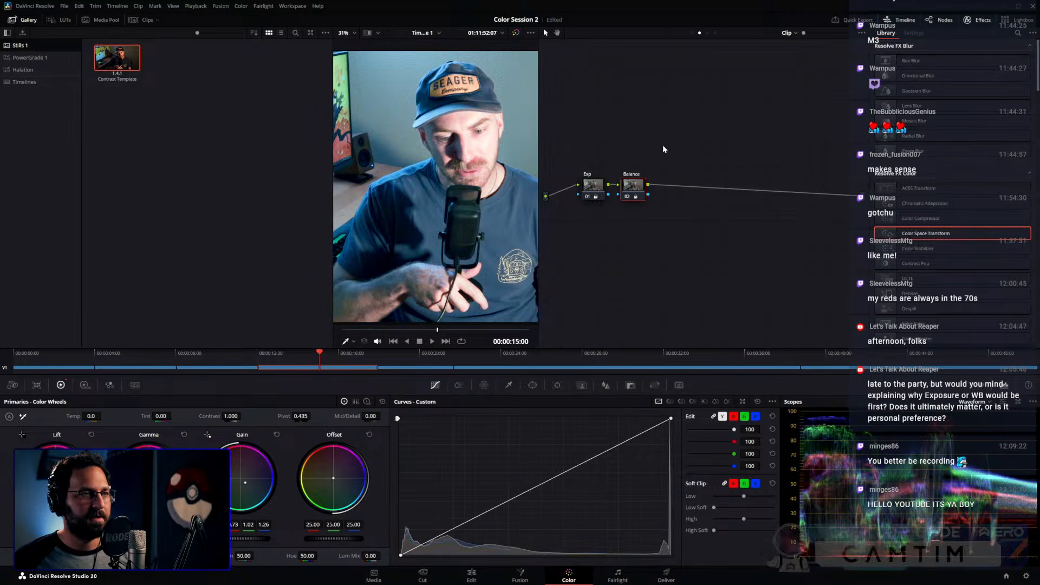
# Delete the Exp and Balance nodes from the Group Pre-Clip graph, keeping only its Color Space Transform node
pyautogui.click(693, 32)
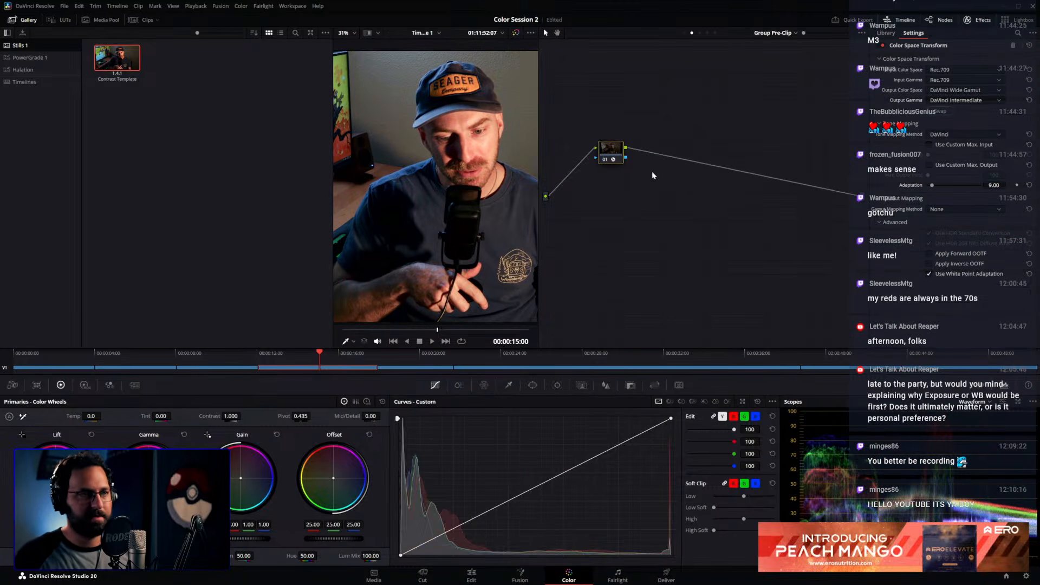
pyautogui.moveTo(614, 156); pyautogui.dragTo(583, 200)
pyautogui.click(700, 34)
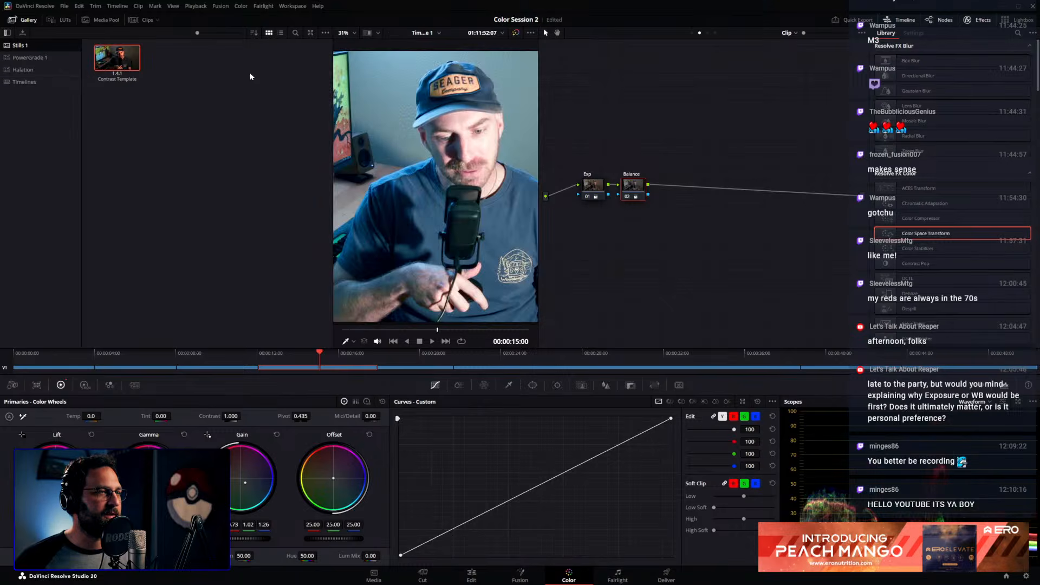
# Add a serial node after Balance at clip level and apply the Contrast Template still's grade to it
pyautogui.hotkey('alt', 's')
pyautogui.moveTo(676, 196); pyautogui.dragTo(678, 195)
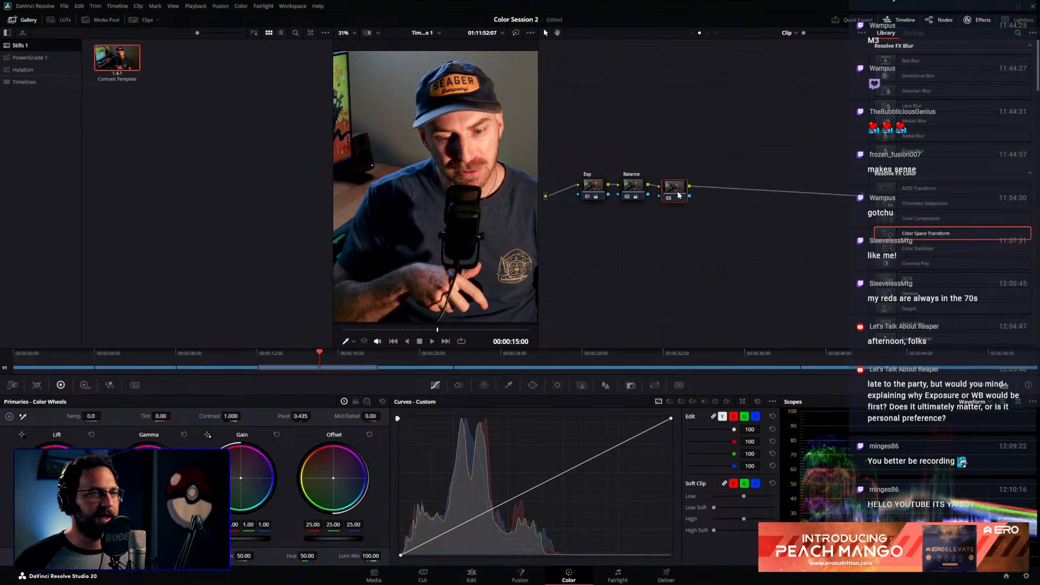
pyautogui.moveTo(117, 60); pyautogui.dragTo(683, 192)
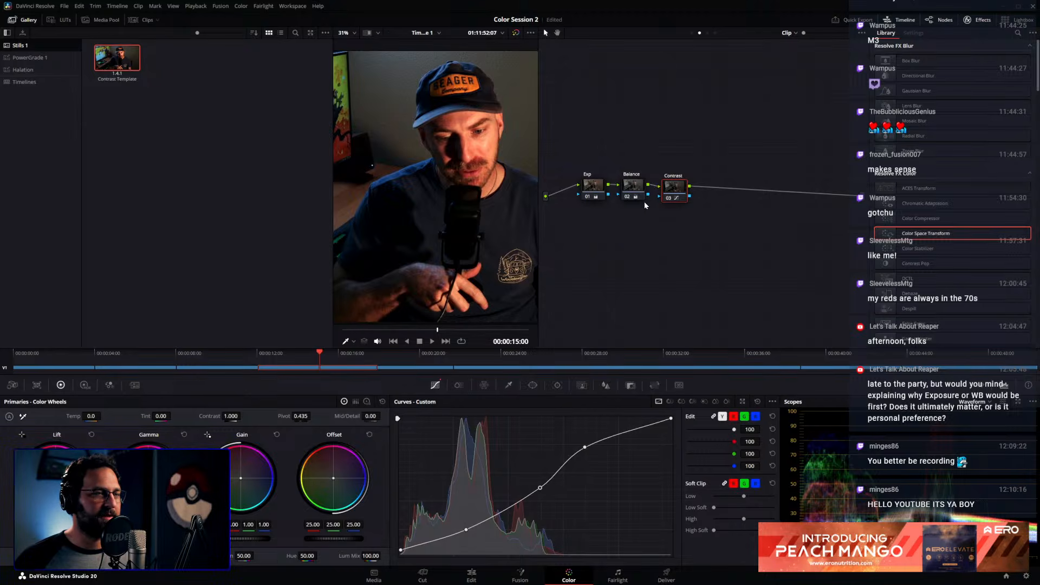
# Grab a still of the three-node clip grade and label it Exp_Bal_Con
pyautogui.rightClick(432, 150)
pyautogui.click(452, 160)
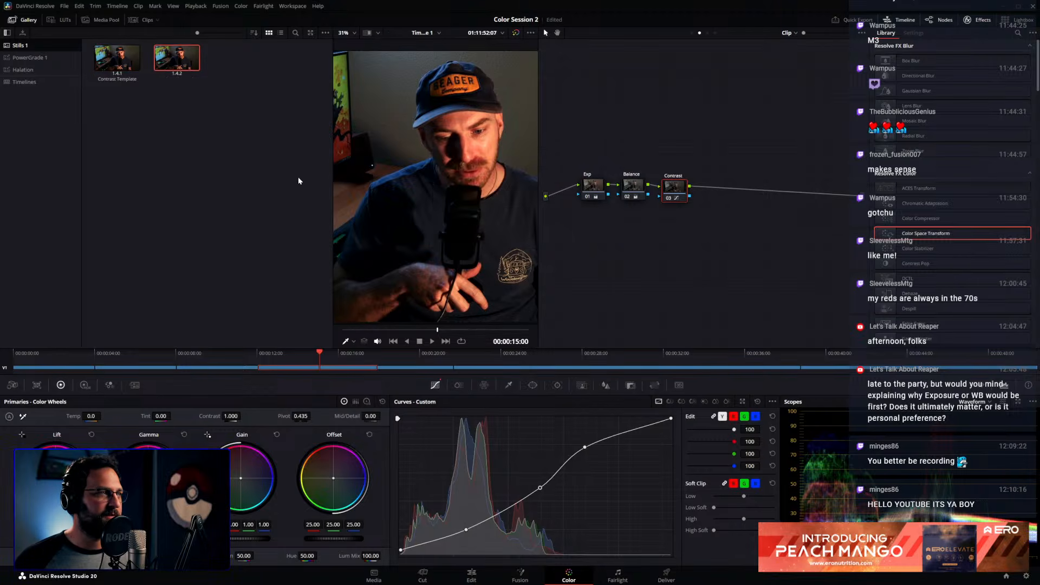
pyautogui.rightClick(182, 74)
pyautogui.click(202, 147)
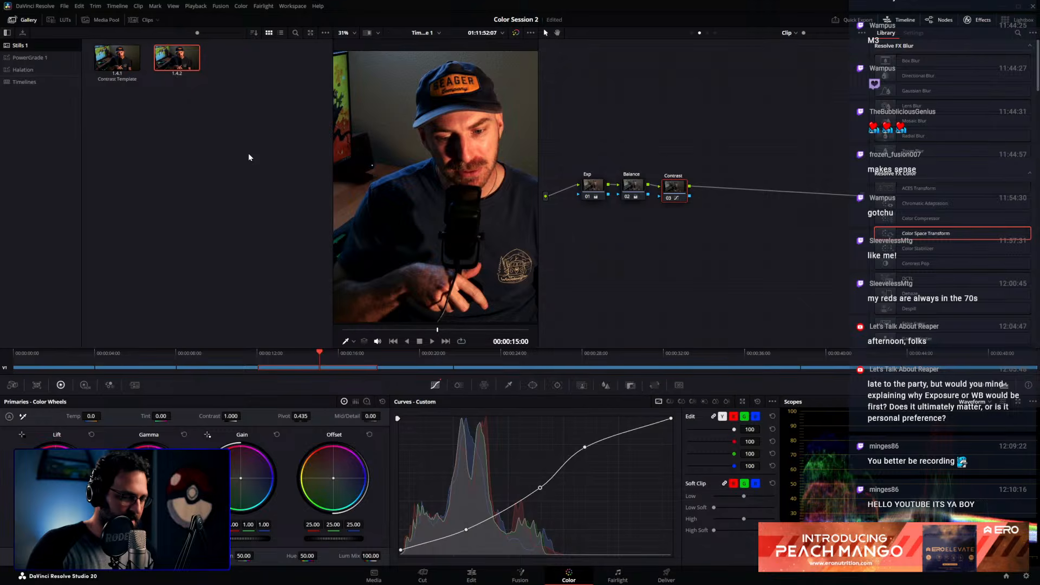
pyautogui.write('Exp')
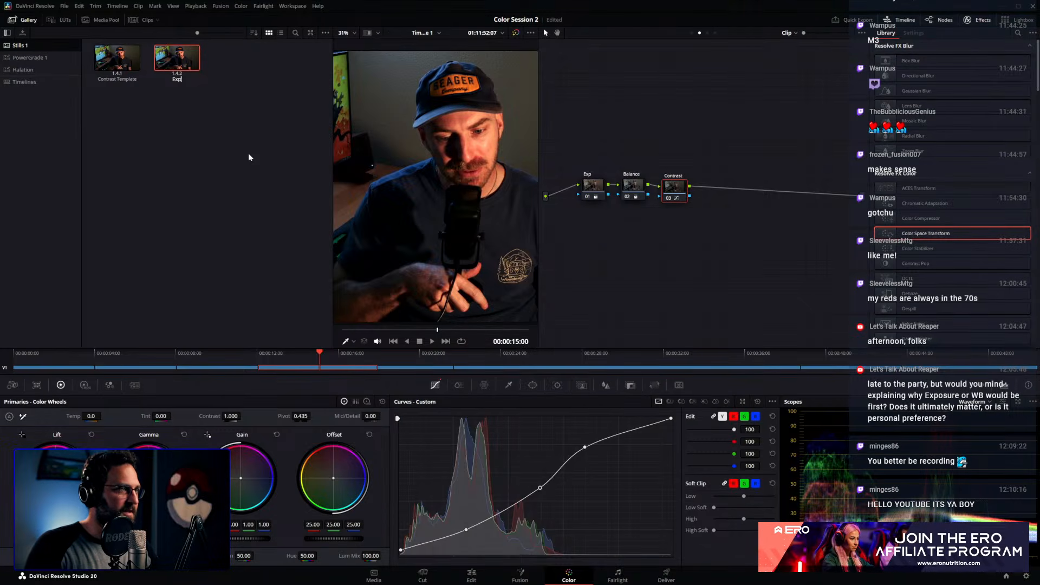
pyautogui.write('+Bal')
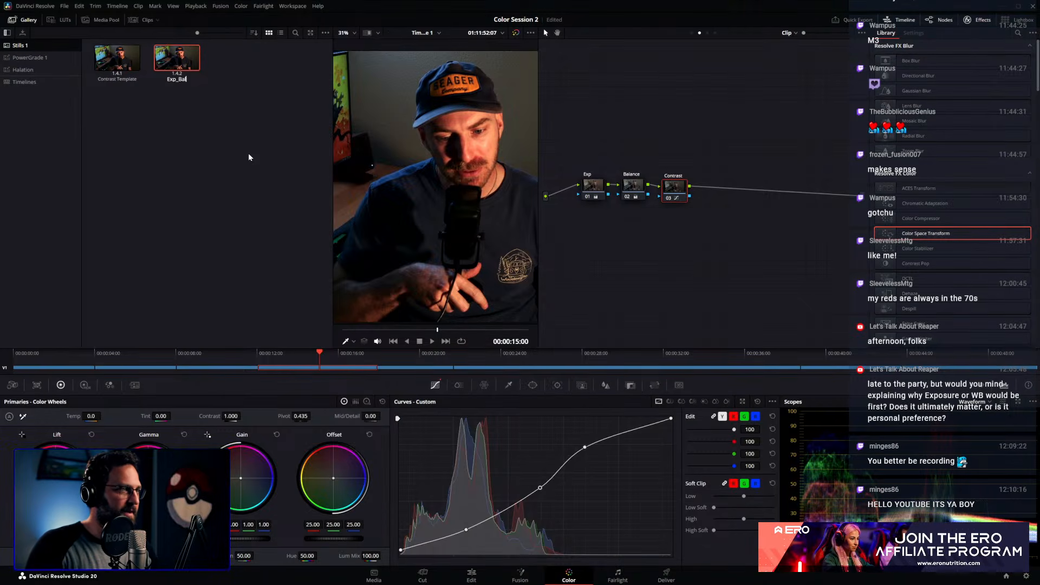
pyautogui.write('_Con')
pyautogui.press('Return')
# Reset all of the clip's grades and nodes and try applying the Exp_Bal_Con still's full grade
pyautogui.rightClick(676, 244)
pyautogui.click(699, 248)
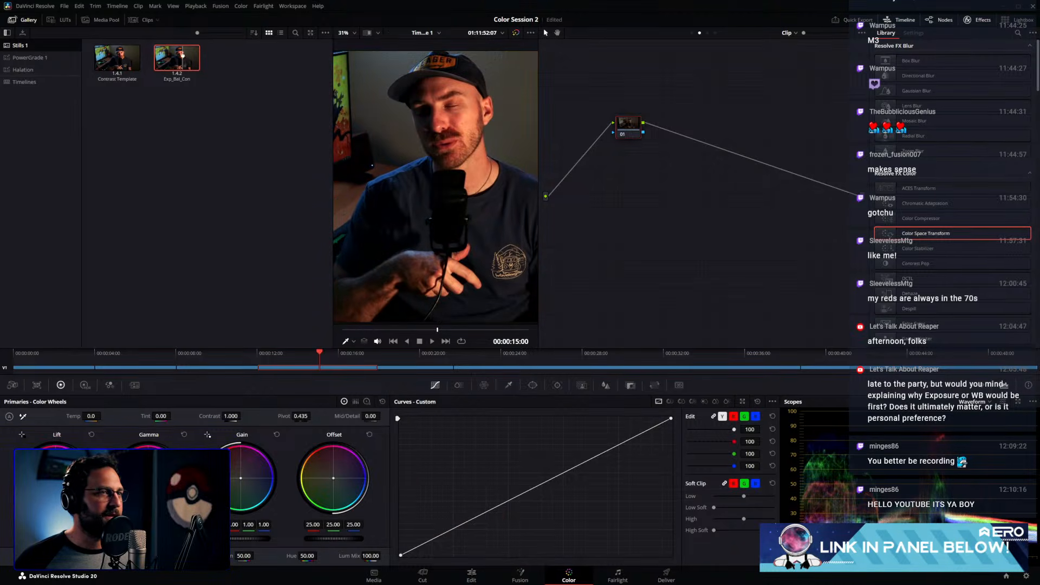
pyautogui.doubleClick(183, 55)
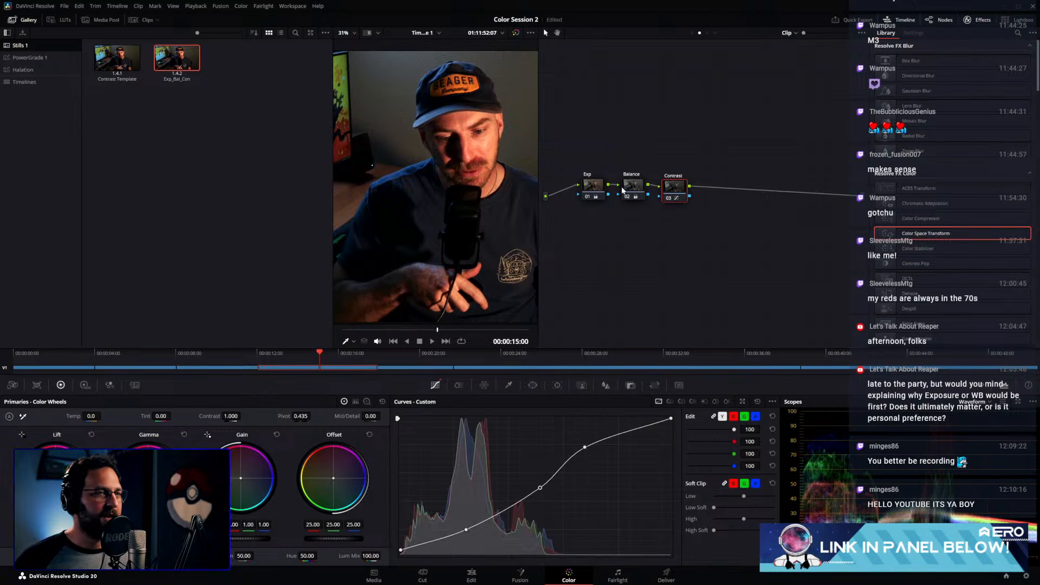
pyautogui.hotkey('ctrl', 'z')
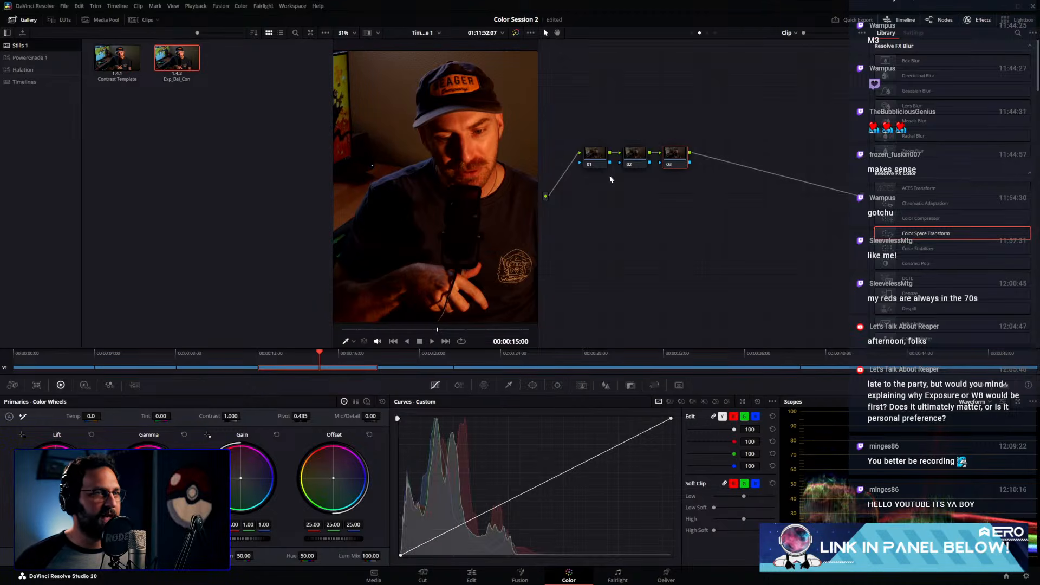
# Append the Exp_Bal_Con still's node graph after three blank nodes in the clip graph
pyautogui.rightClick(176, 55)
pyautogui.click(206, 98)
pyautogui.rightClick(181, 59)
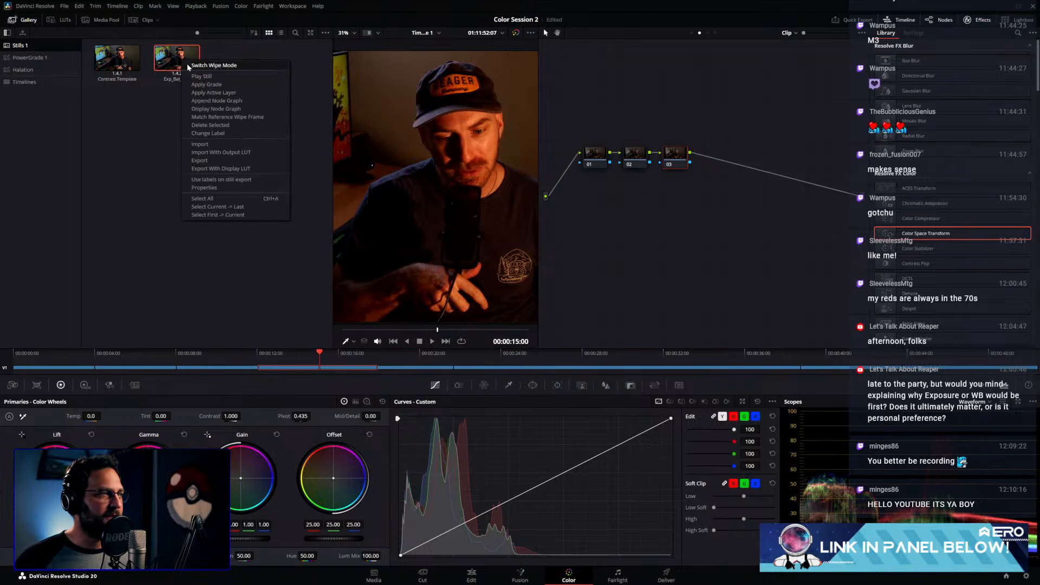
pyautogui.click(211, 101)
pyautogui.moveTo(663, 211); pyautogui.dragTo(783, 200)
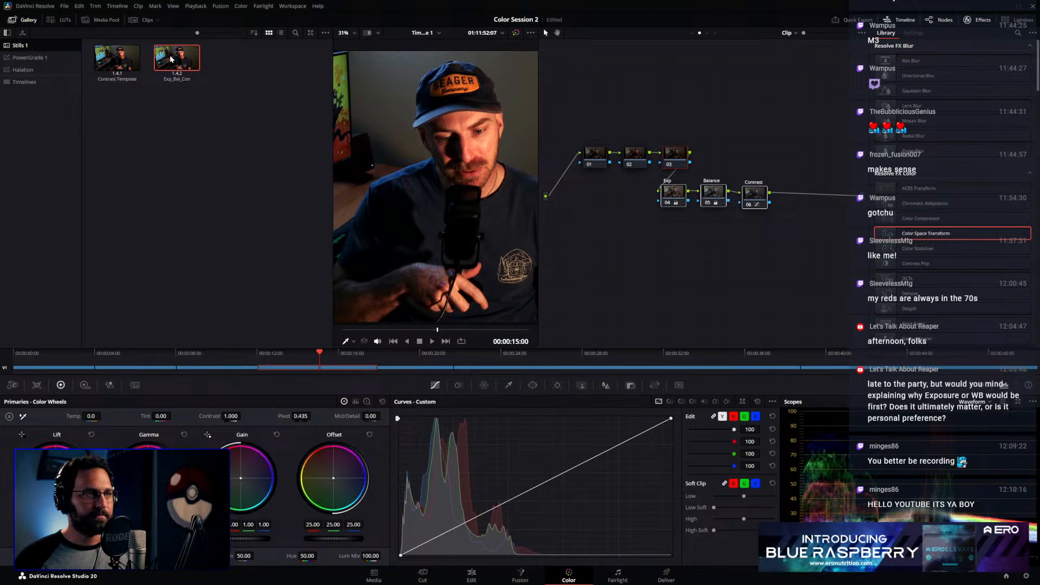
# Delete the three blank nodes and move the appended Exp, Balance and Contrast nodes closer to the source
pyautogui.click(594, 157)
pyautogui.moveTo(658, 145)
pyautogui.mouseDown()
pyautogui.moveTo(772, 210)
pyautogui.moveTo(667, 203)
pyautogui.mouseUp()
pyautogui.press('Delete')
pyautogui.moveTo(581, 228); pyautogui.dragTo(670, 206)
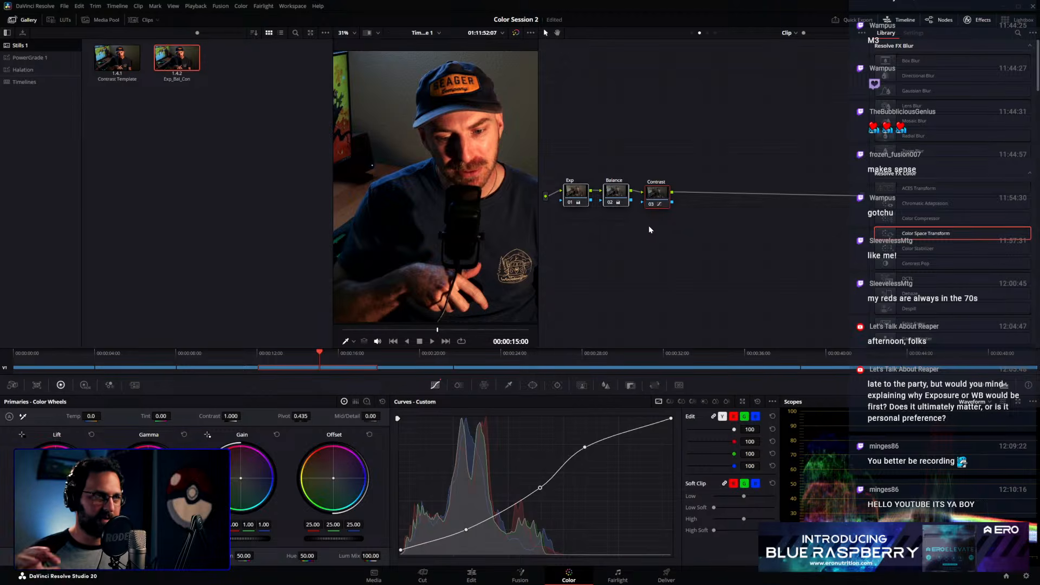
# Hide the gallery and bring the color-grid image original.png up in the image viewer, enlarged over the grading window
pyautogui.click(22, 20)
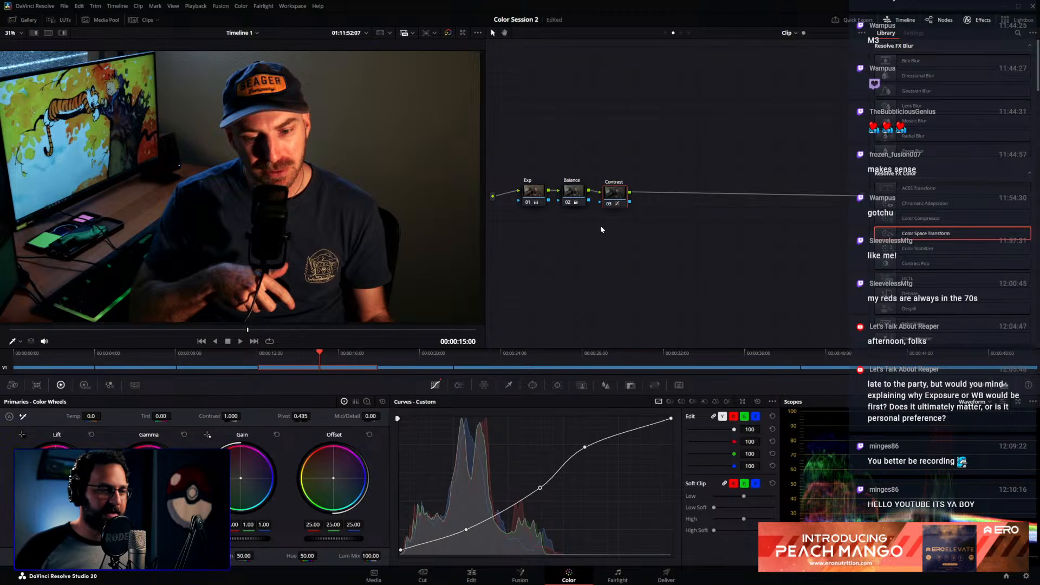
pyautogui.press('super')
pyautogui.rightClick(478, 578)
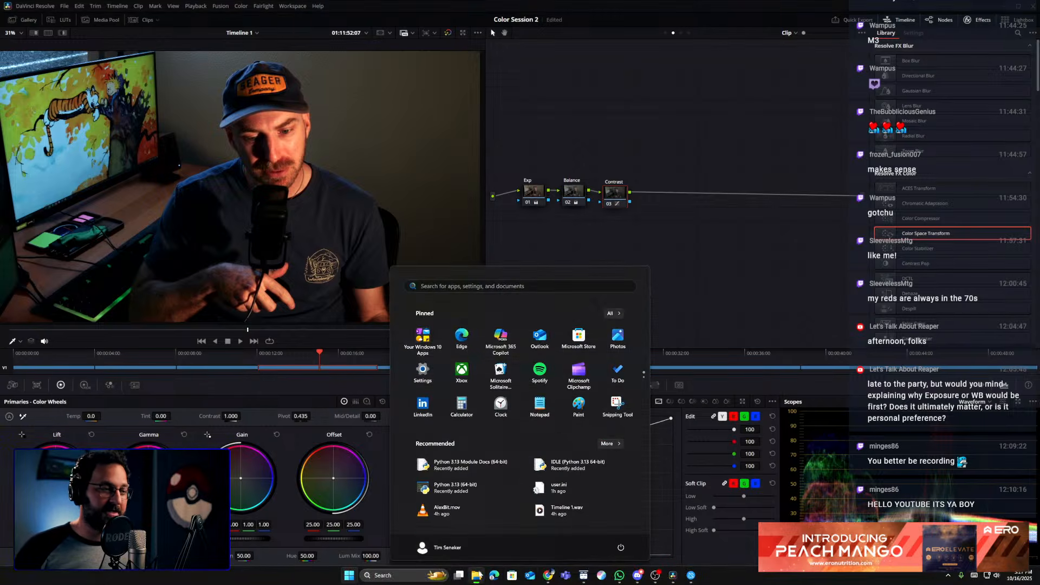
pyautogui.click(454, 528)
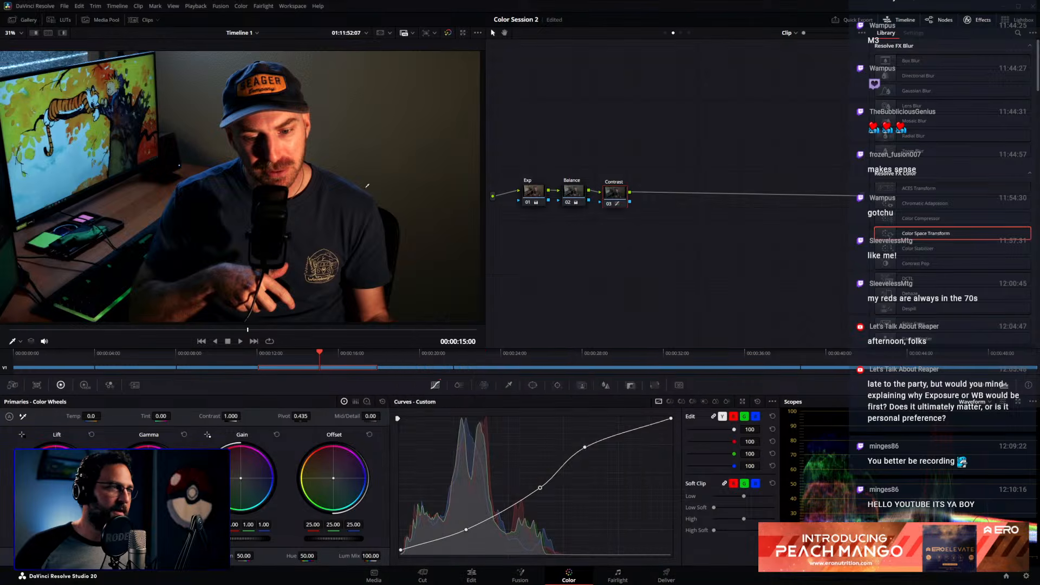
pyautogui.moveTo(572, 115); pyautogui.dragTo(1039, 244)
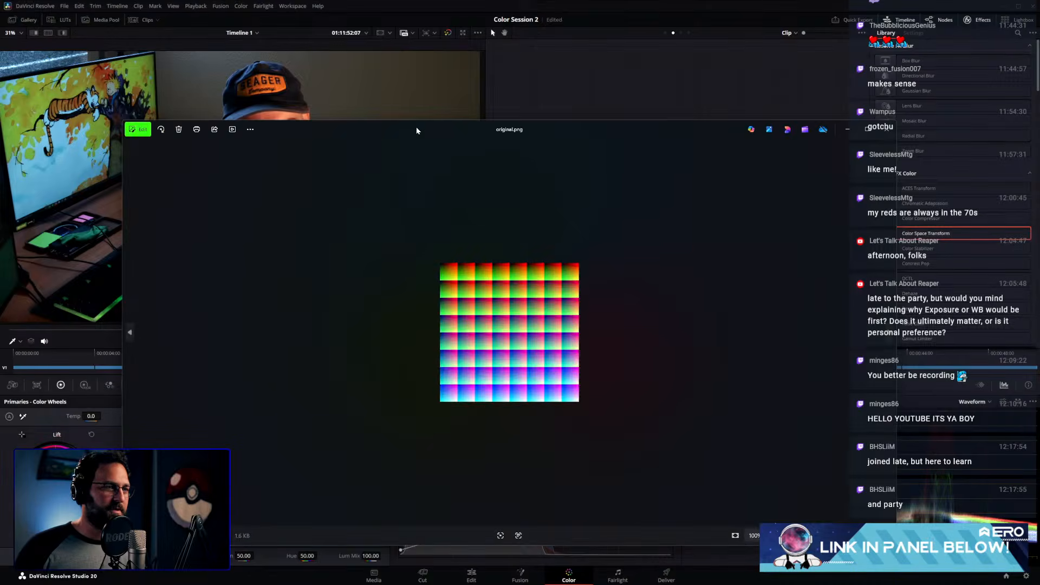
pyautogui.moveTo(419, 129); pyautogui.dragTo(431, 76)
pyautogui.scroll(5, 545, 246)
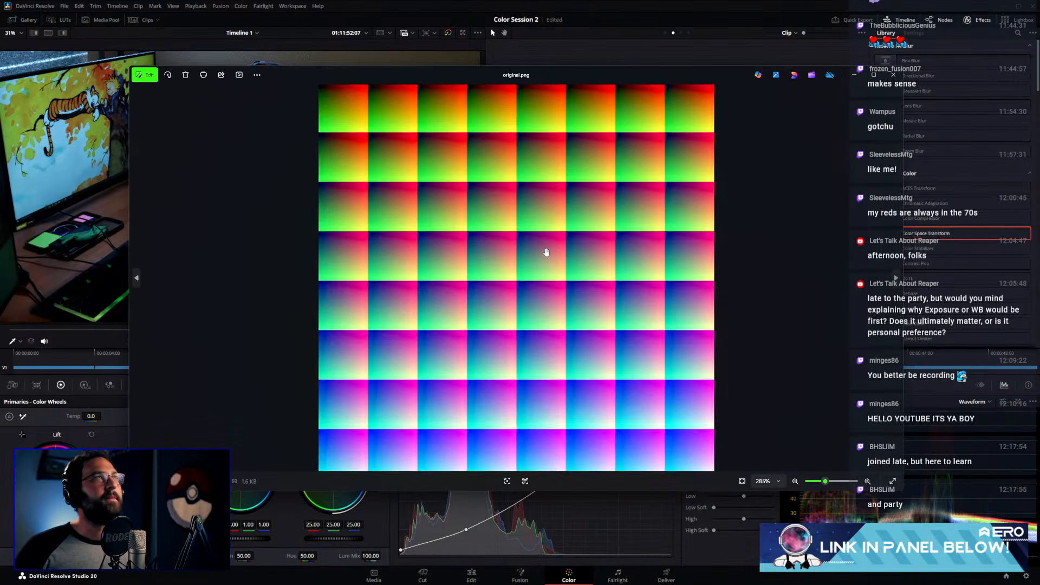
pyautogui.scroll(-1, 544, 244)
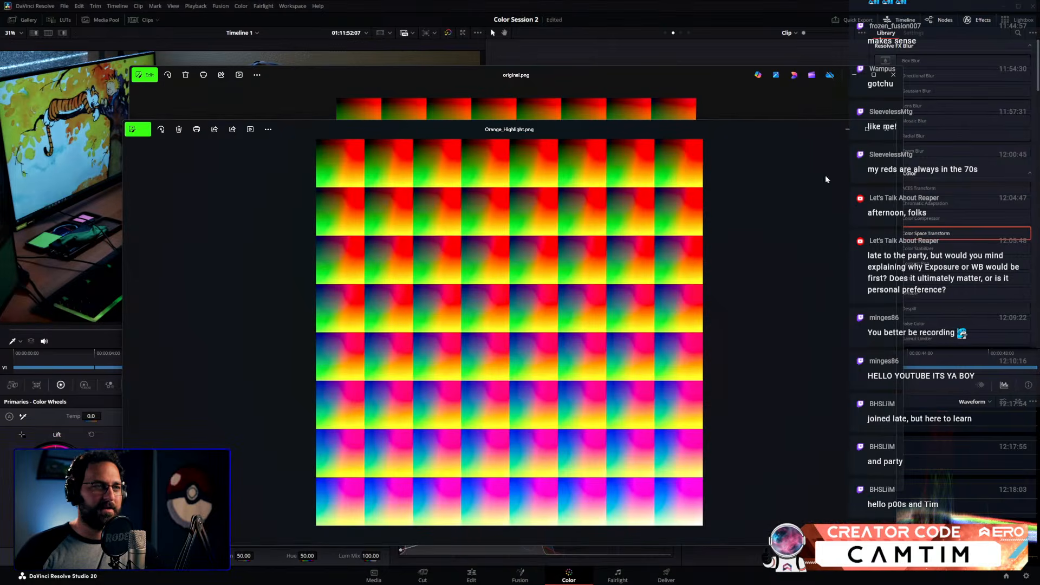
# Enlarge the Orange_Highlight.png color grid to 259% and align its window over original.png for comparison
pyautogui.scroll(10, 519, 332)
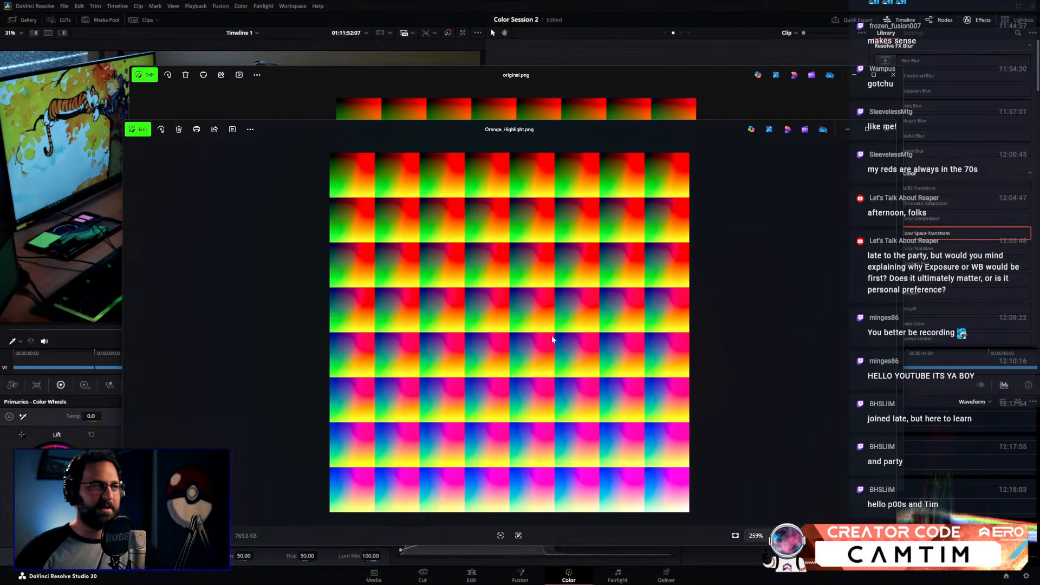
pyautogui.moveTo(516, 133); pyautogui.dragTo(522, 81)
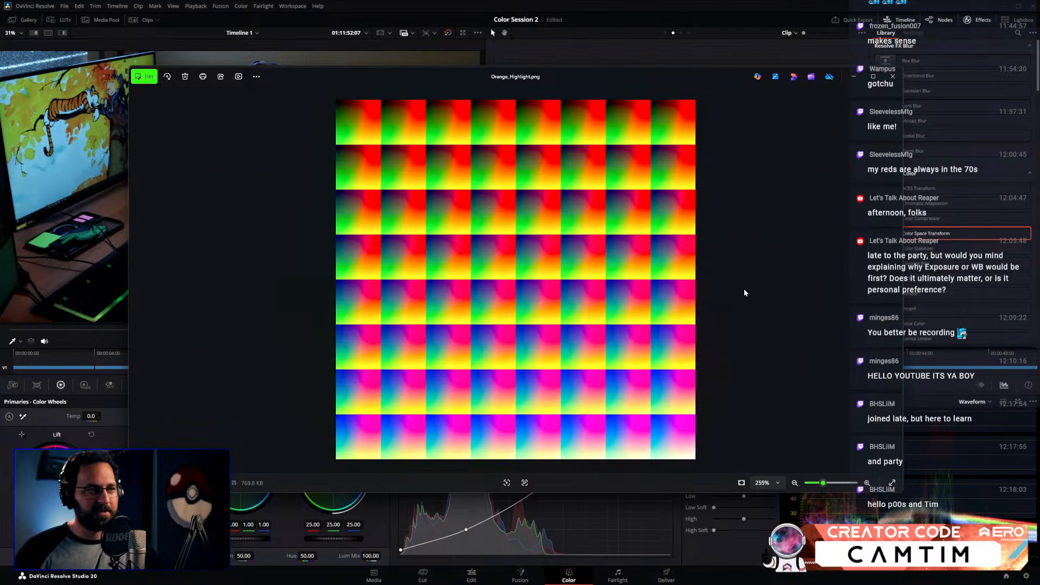
# Compare the Orange_Highlight.png color grid with original.png by moving its window off and back over it, and close both images
pyautogui.moveTo(484, 75); pyautogui.dragTo(531, 455)
pyautogui.click(610, 230)
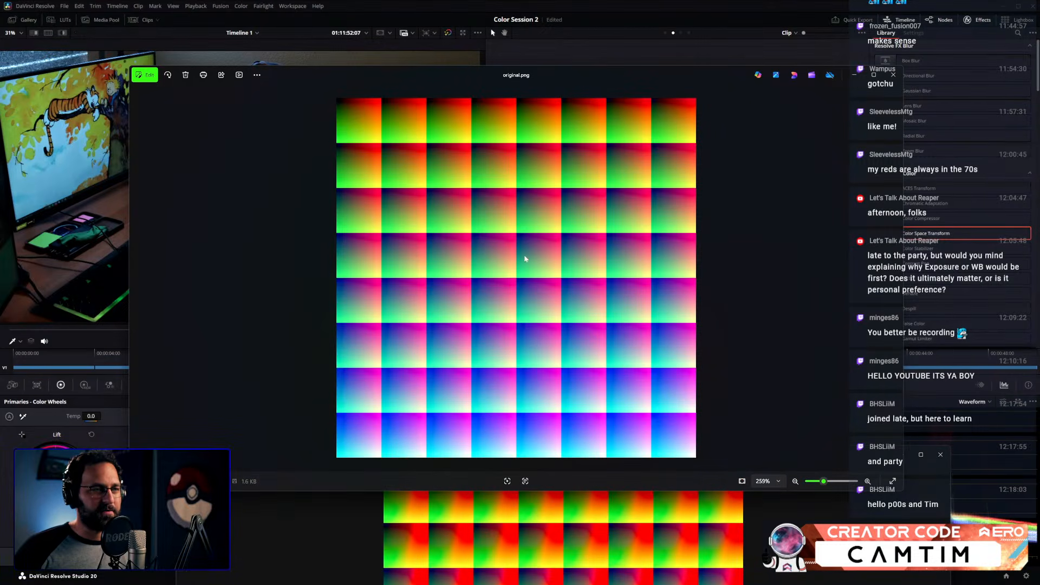
pyautogui.click(779, 487)
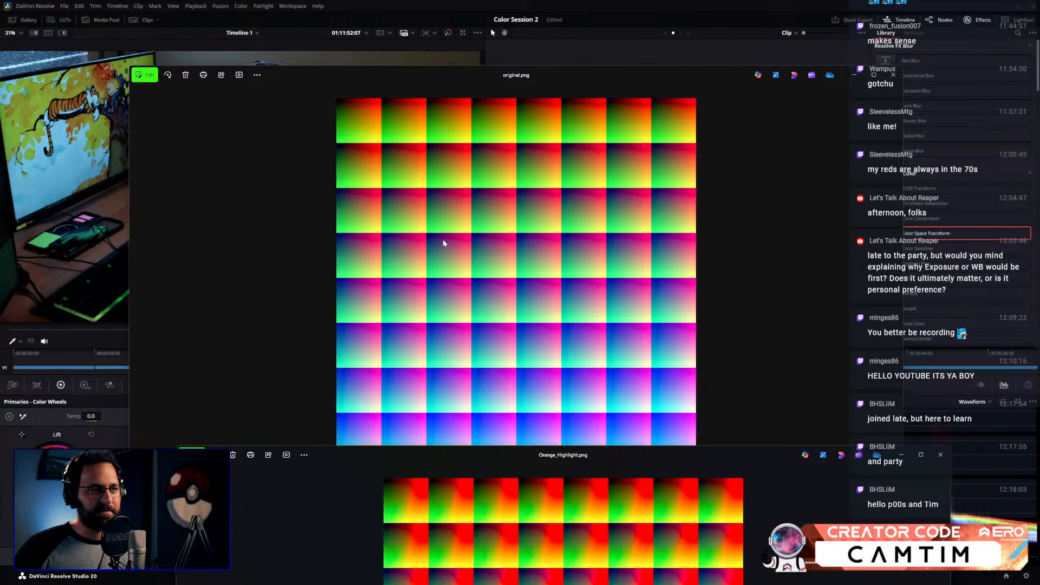
pyautogui.moveTo(652, 457); pyautogui.dragTo(623, 84)
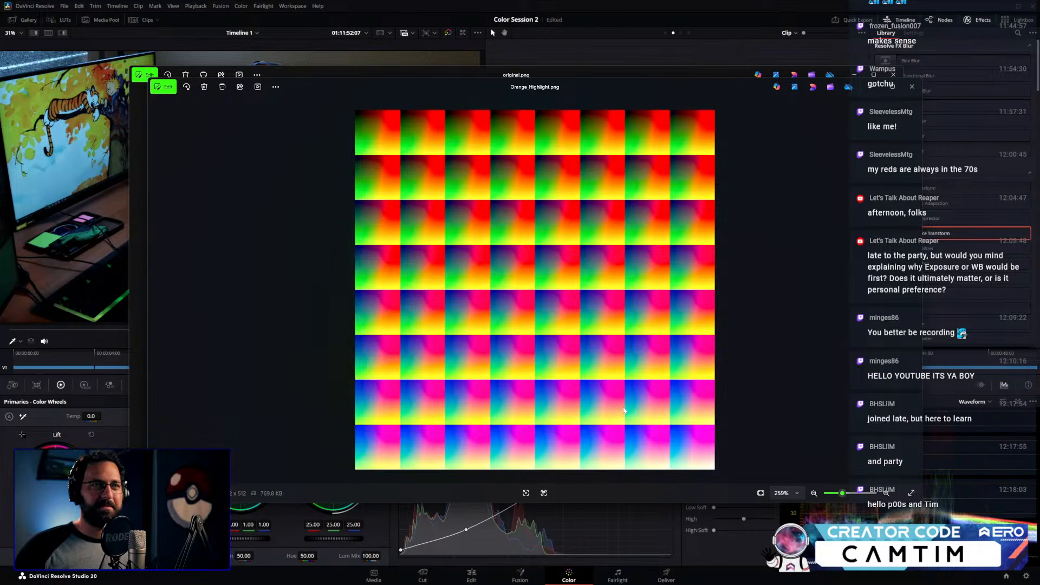
pyautogui.click(912, 87)
pyautogui.click(893, 75)
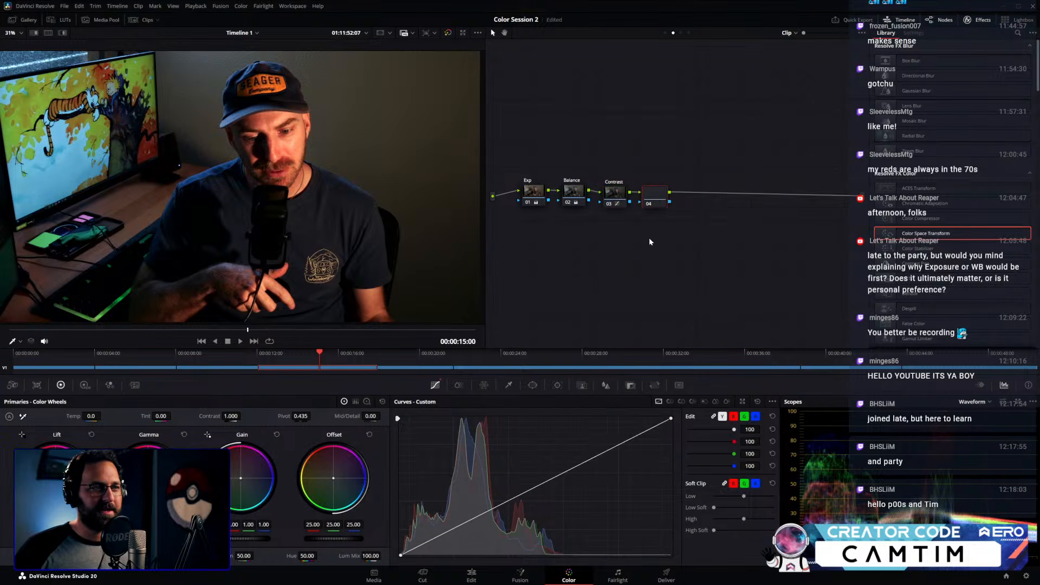
# Add a serial node after the Contrast node and apply the +1Stop LUT to it
pyautogui.hotkey('alt', 's')
pyautogui.rightClick(660, 196)
pyautogui.moveTo(687, 285)
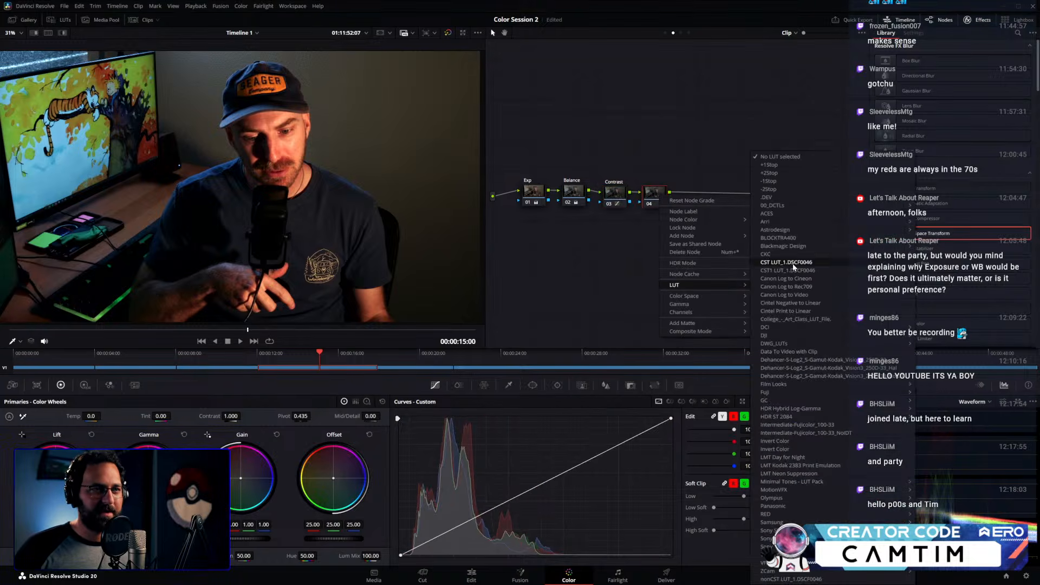
pyautogui.click(773, 165)
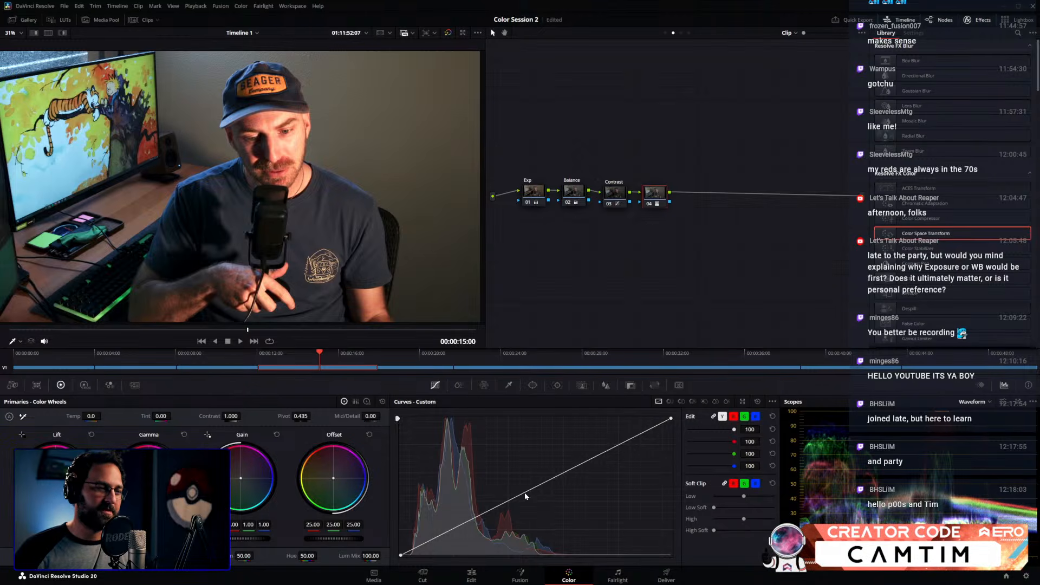
# Try a strong S-shaped custom curve and a gain of 0.55 on the LUT node, and reset both the curve and the color wheels
pyautogui.moveTo(467, 523); pyautogui.dragTo(477, 534)
pyautogui.moveTo(585, 474); pyautogui.dragTo(565, 436)
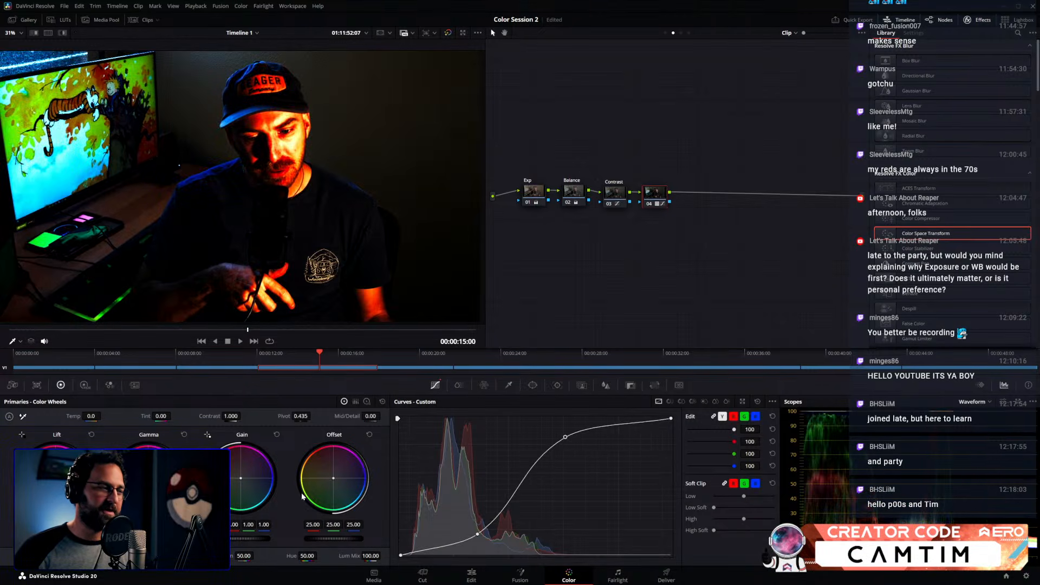
pyautogui.moveTo(242, 538); pyautogui.dragTo(216, 538)
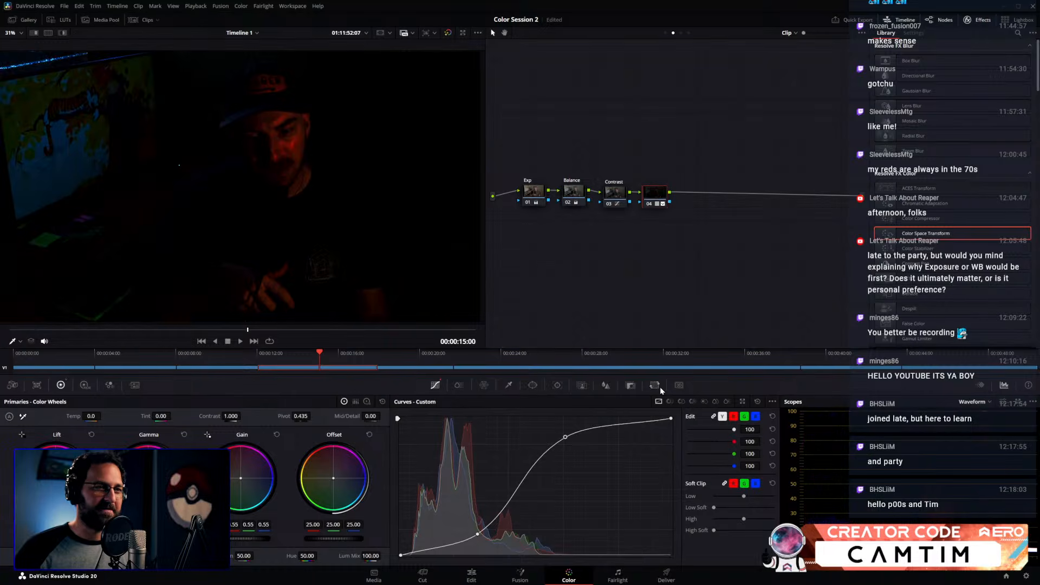
pyautogui.click(757, 404)
pyautogui.click(383, 401)
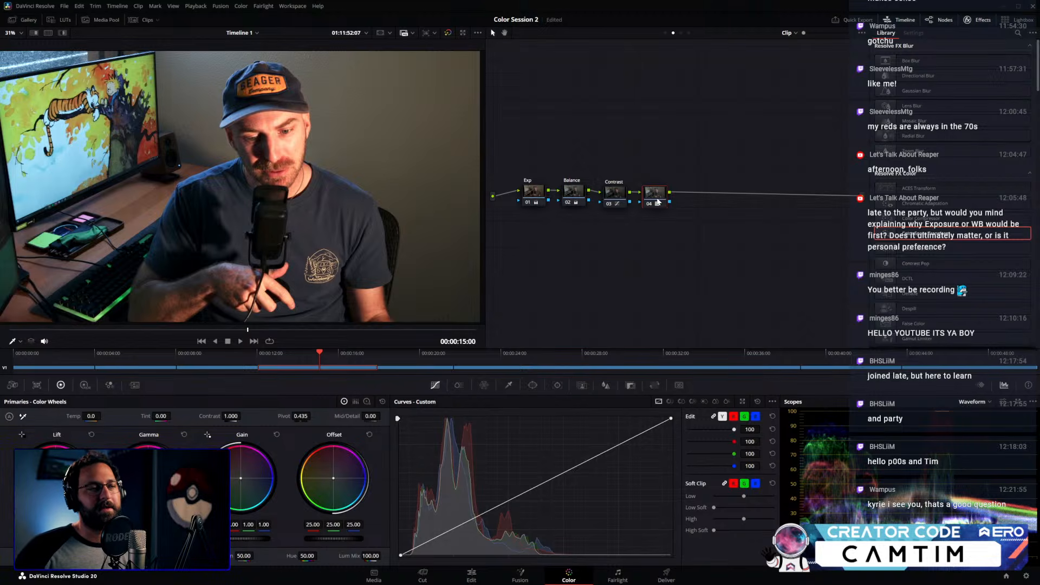
# Reset the entire node grade on node 04, including its LUT
pyautogui.rightClick(658, 202)
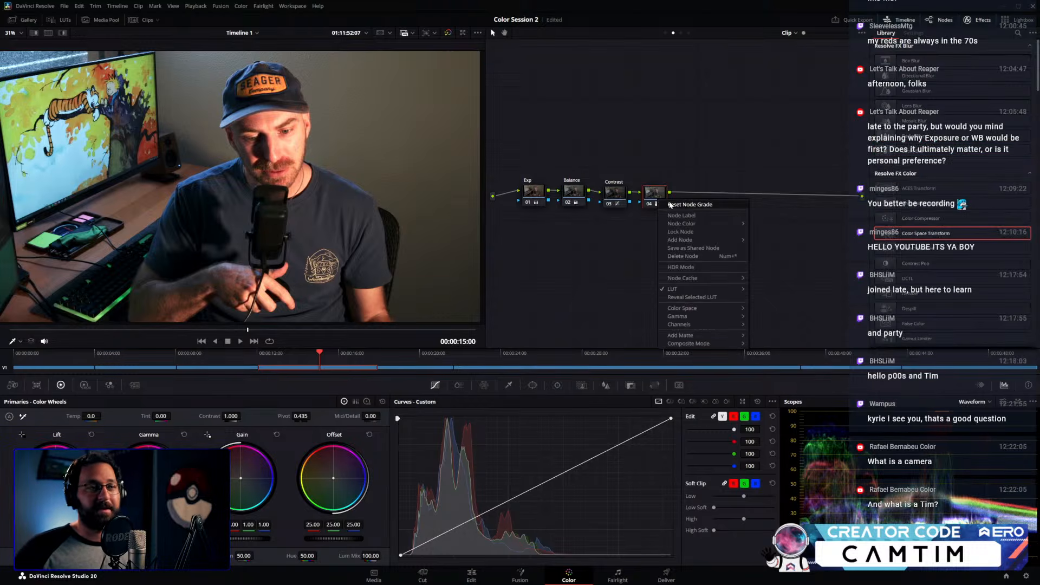
pyautogui.click(670, 205)
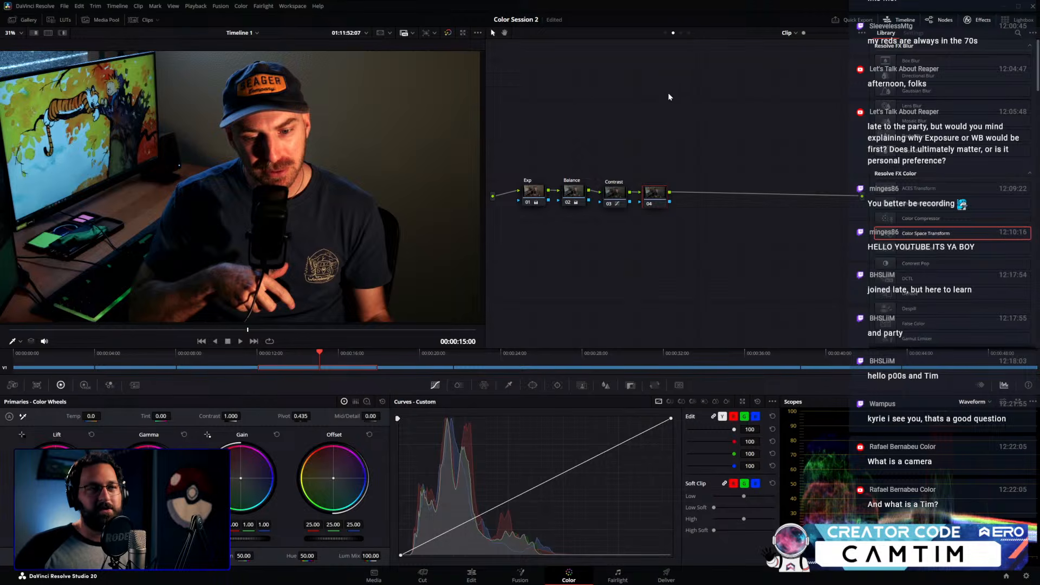
# In the Group Post-Clip graph, insert a serial node before the Color Space Transform node and move the nodes closer to the source
pyautogui.click(682, 34)
pyautogui.moveTo(926, 233); pyautogui.dragTo(806, 198)
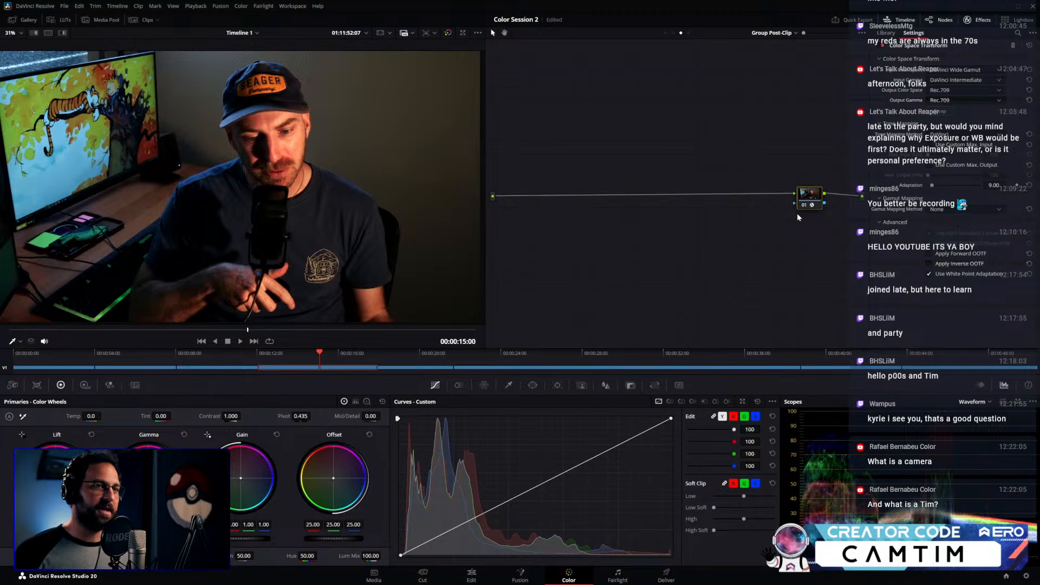
pyautogui.hotkey('shift', 's')
pyautogui.moveTo(807, 225); pyautogui.dragTo(791, 205)
pyautogui.moveTo(791, 204); pyautogui.dragTo(759, 204)
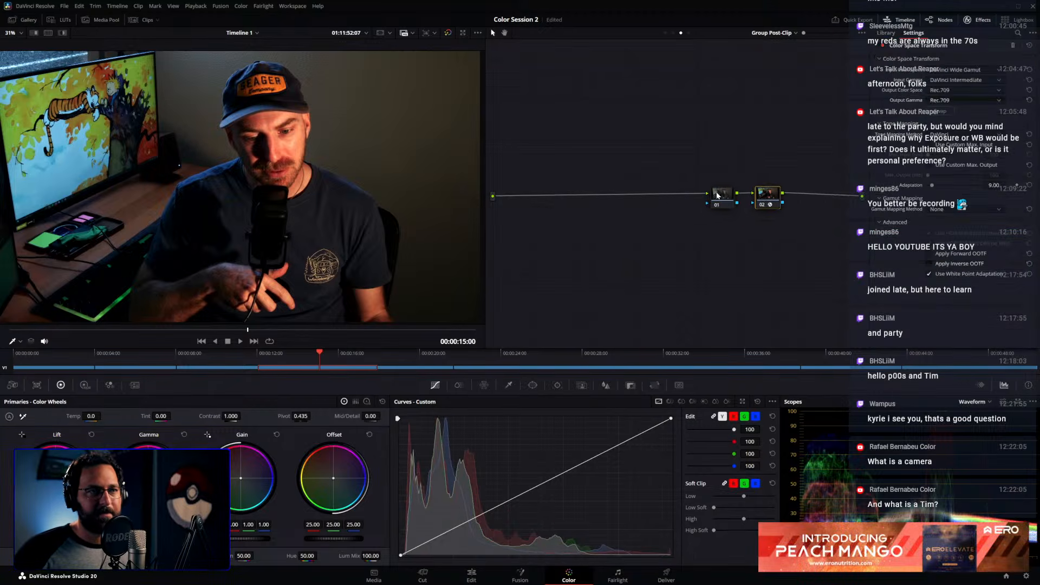
# Open the available LUT choices for the blank node before the Color Space Transform
pyautogui.click(726, 198)
pyautogui.rightClick(721, 199)
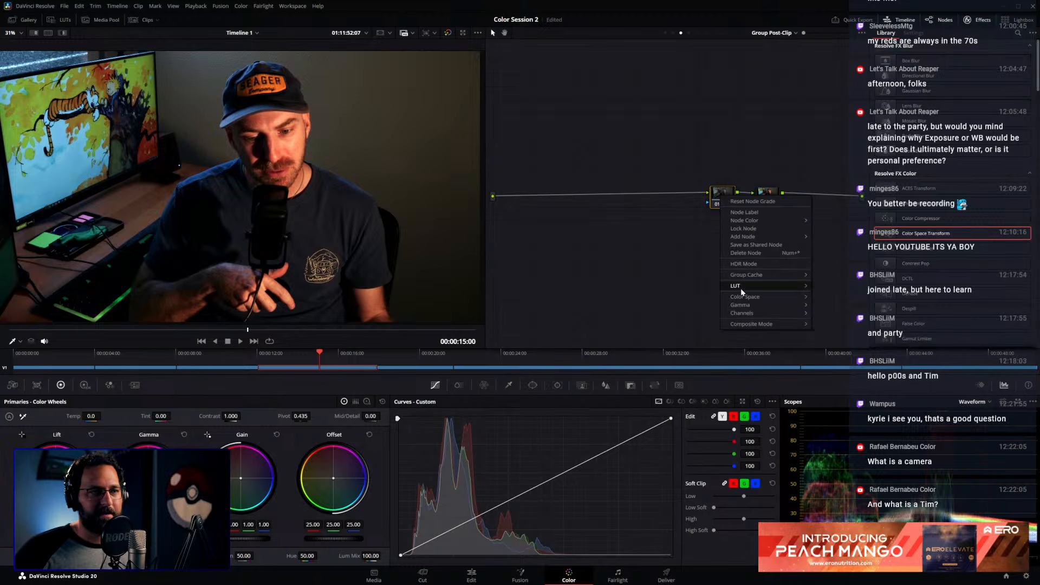
pyautogui.moveTo(743, 287)
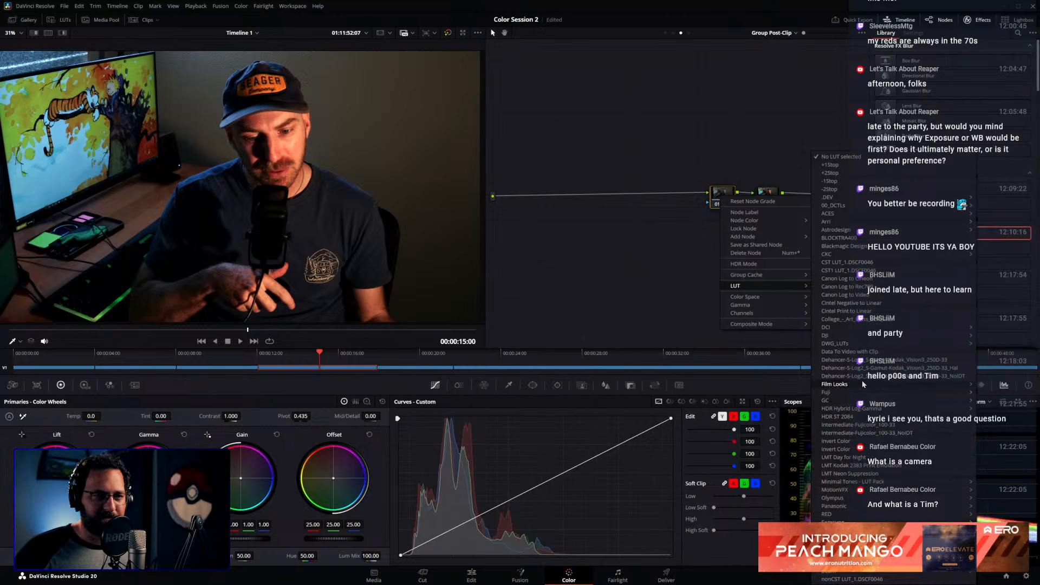
# Apply the CKC 2383_DWG_to_DWG_v2 LUT to the first group post-clip node and reposition that node after the Color Space Transform node
pyautogui.moveTo(867, 253)
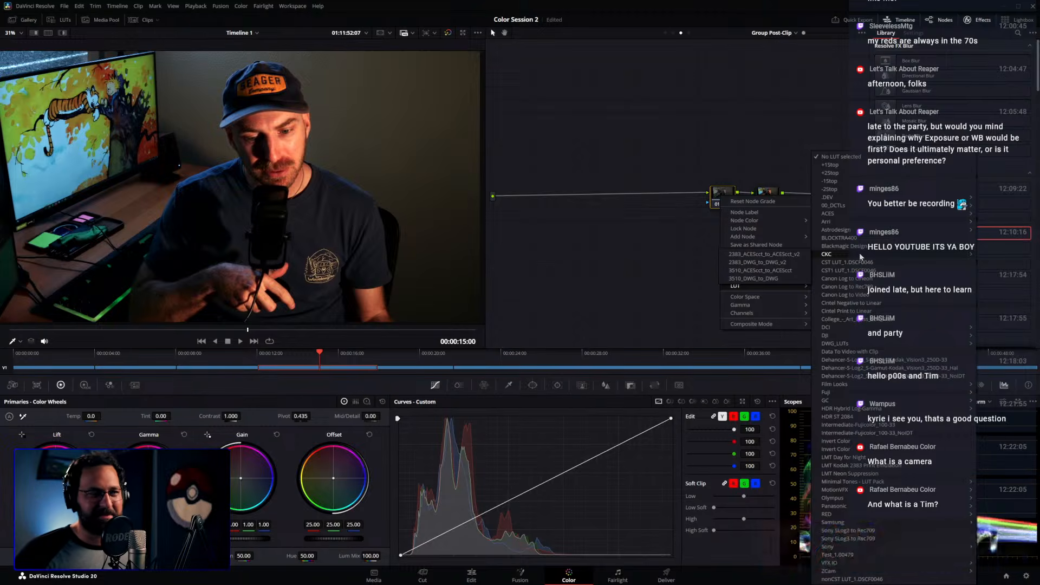
pyautogui.click(742, 262)
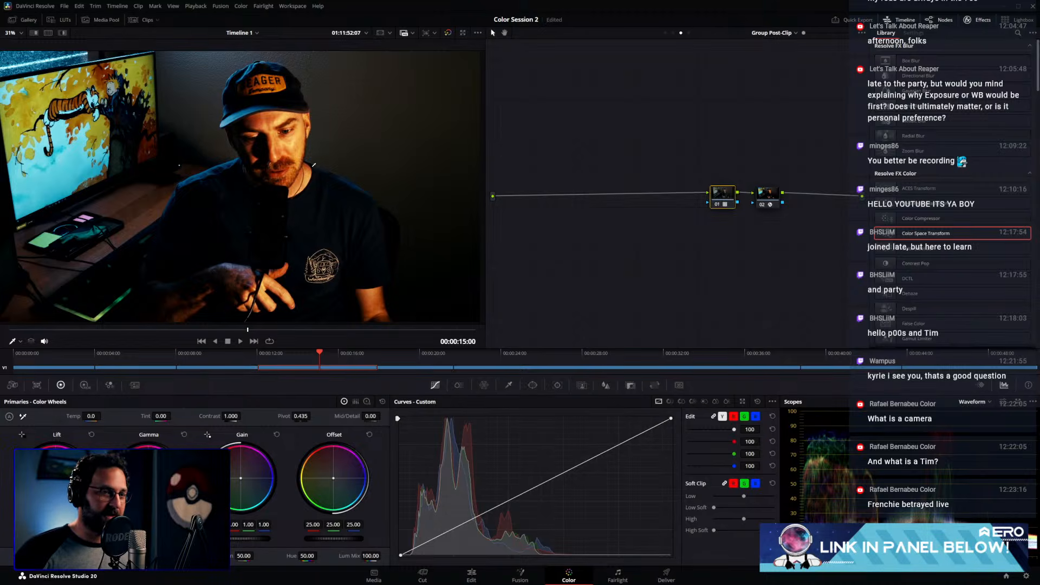
pyautogui.moveTo(726, 198); pyautogui.dragTo(819, 201)
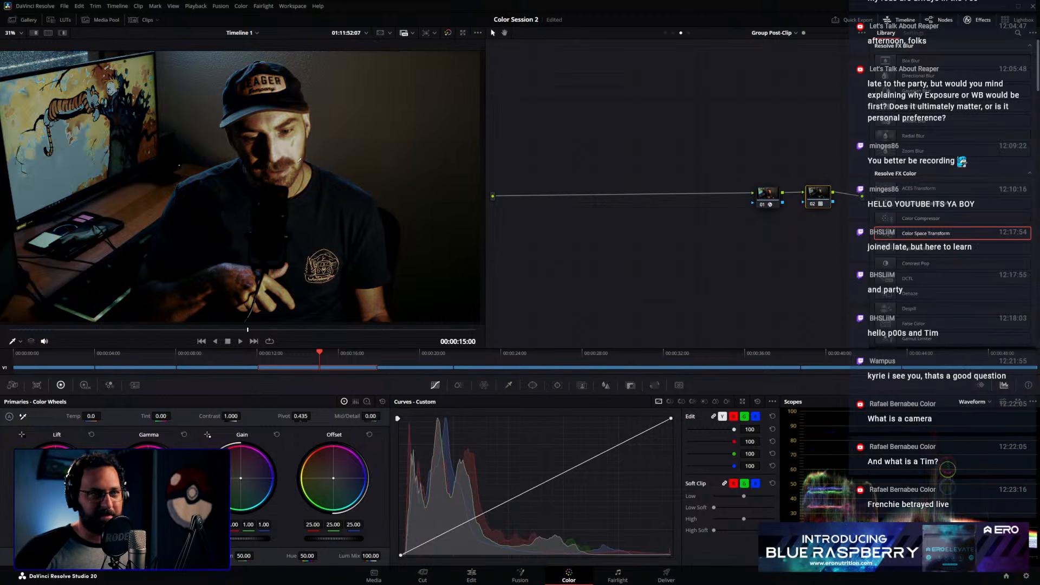
pyautogui.moveTo(766, 199); pyautogui.dragTo(760, 200)
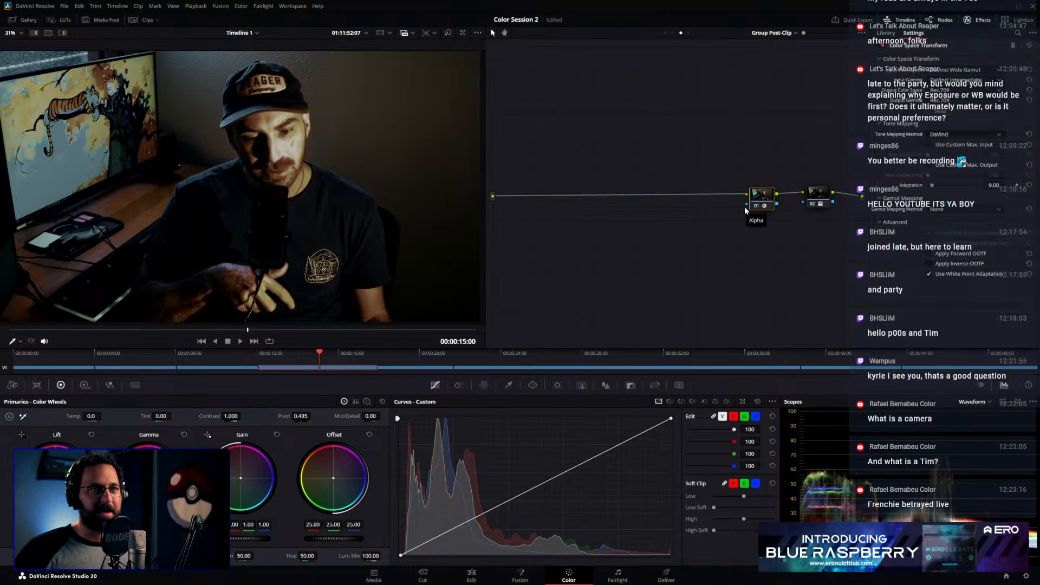
# Replace the LUT on the node after the Color Space Transform with the Film Looks Rec709 Kodak 2383 D65 LUT
pyautogui.click(820, 196)
pyautogui.rightClick(825, 193)
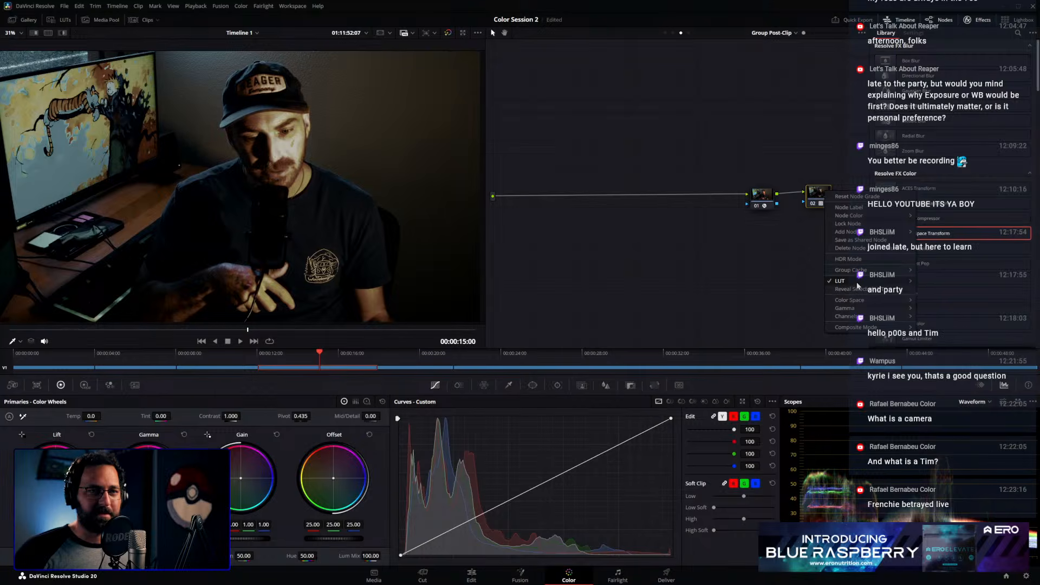
pyautogui.moveTo(856, 282)
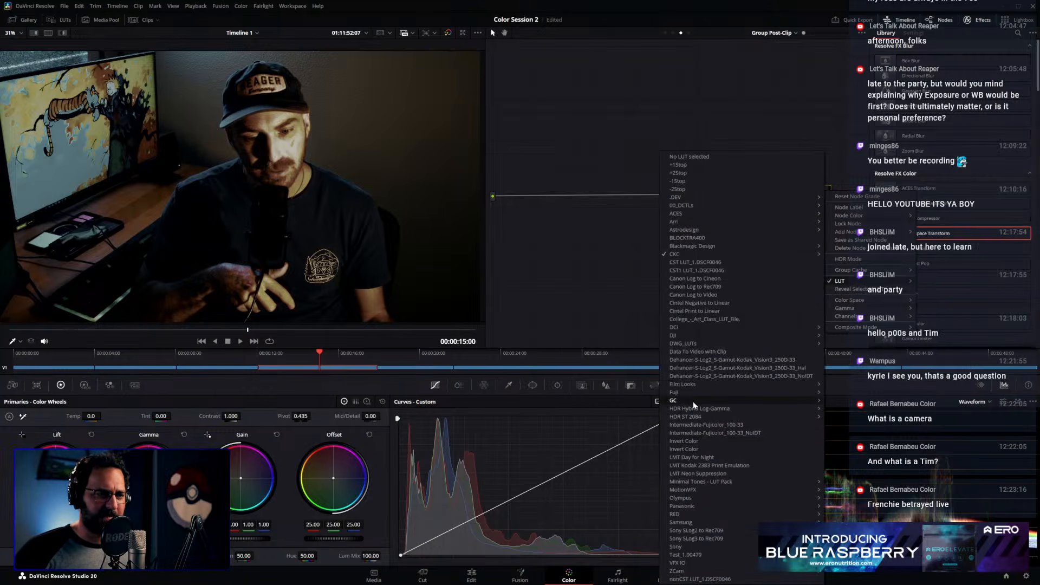
pyautogui.moveTo(696, 385)
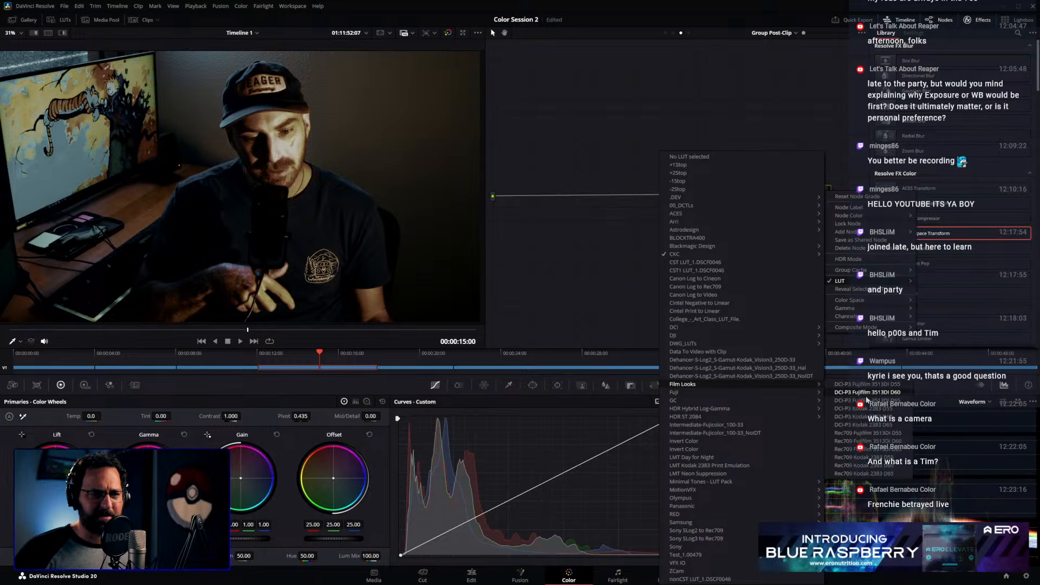
pyautogui.click(867, 473)
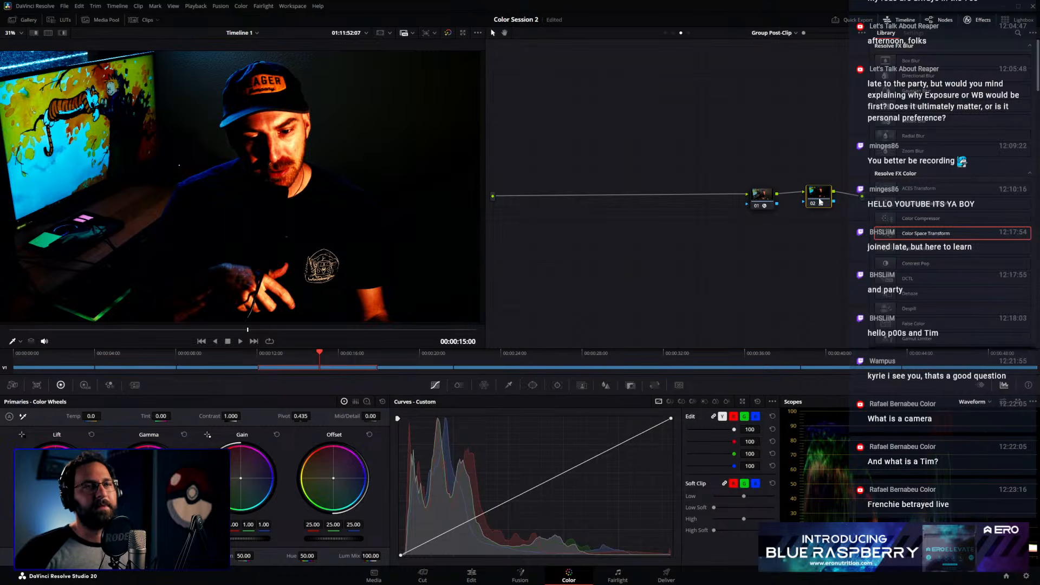
# Place the Kodak 2383 LUT node ahead of the Color Space Transform node in the group post-clip chain
pyautogui.moveTo(821, 201); pyautogui.dragTo(718, 201)
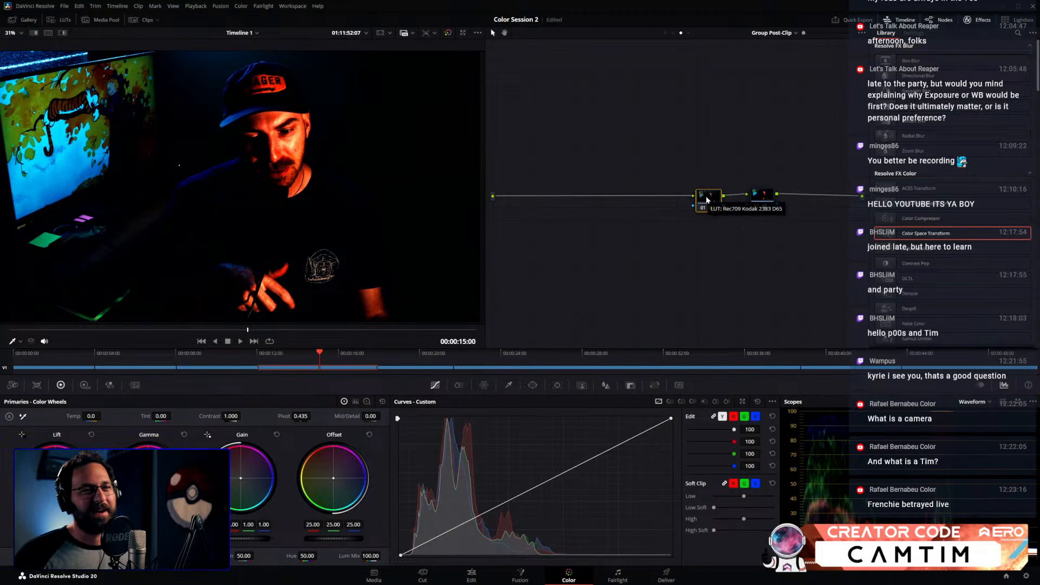
pyautogui.moveTo(709, 197); pyautogui.dragTo(708, 196)
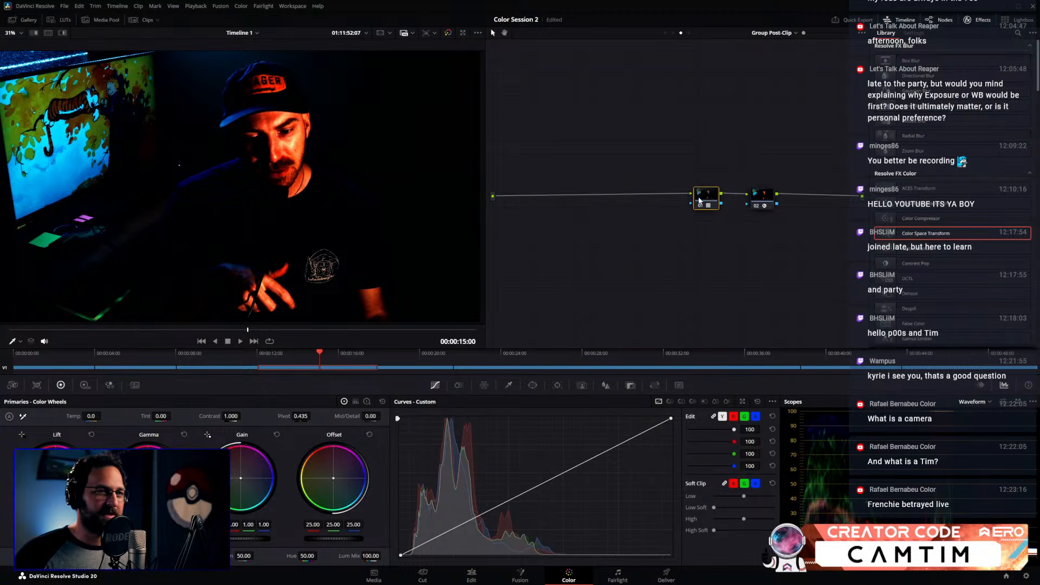
pyautogui.rightClick(707, 198)
pyautogui.moveTo(706, 197); pyautogui.dragTo(688, 199)
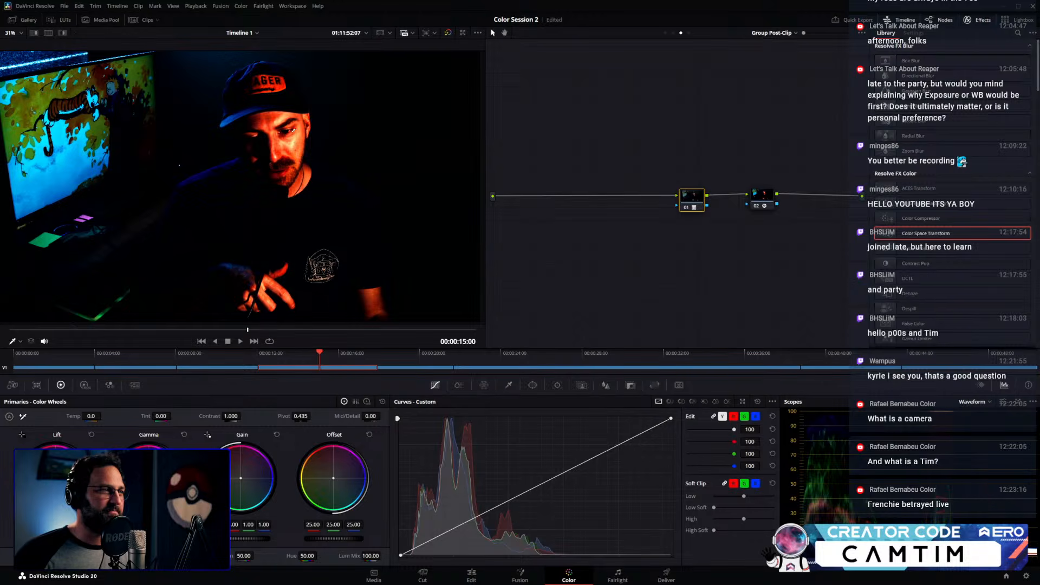
# Delete the LUT node from the group post-clip chain and move the remaining Color Space Transform node close to the output
pyautogui.moveTo(703, 199); pyautogui.dragTo(810, 225)
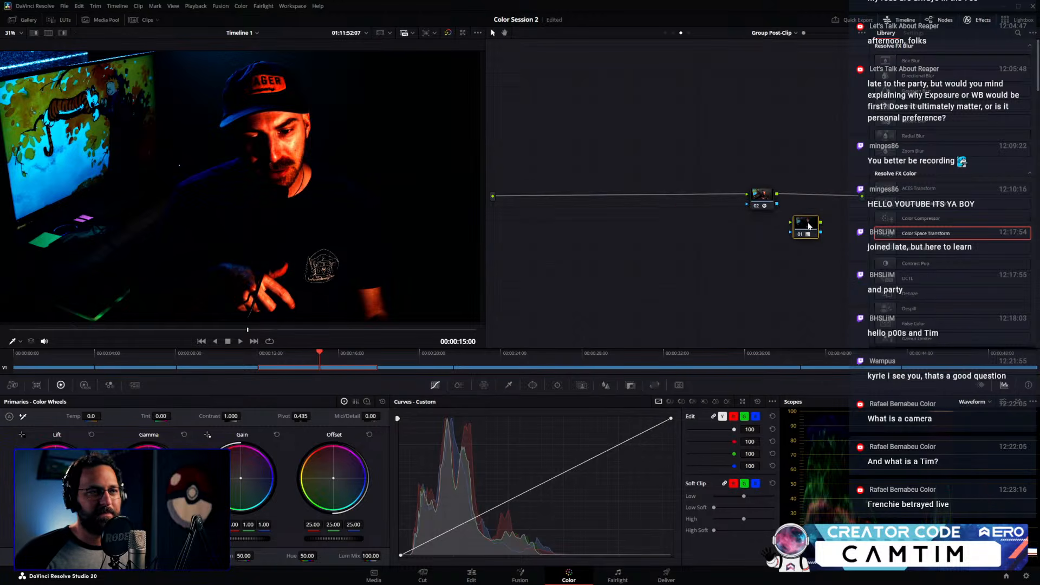
pyautogui.press('Delete')
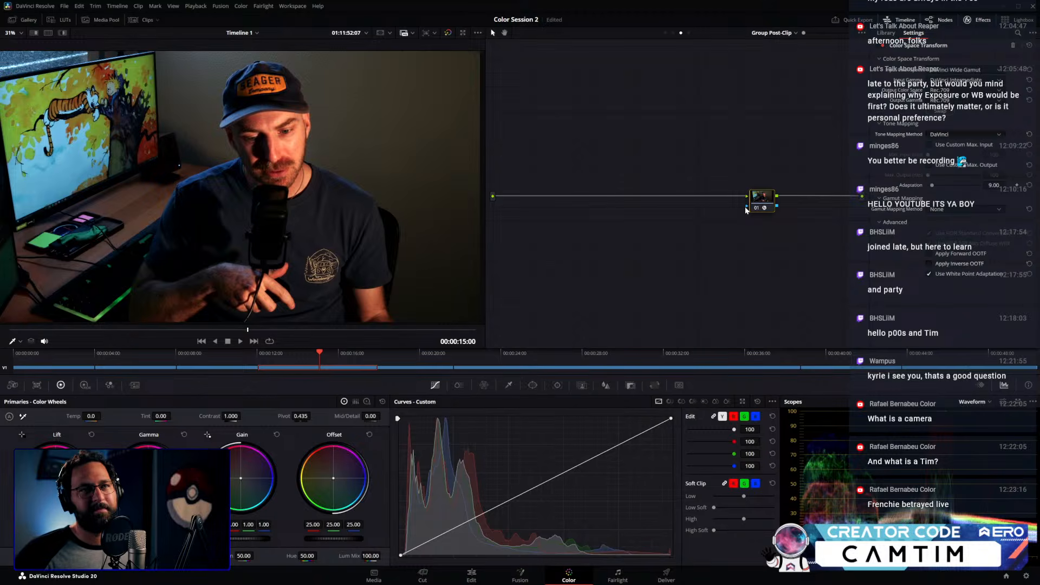
pyautogui.moveTo(757, 200); pyautogui.dragTo(816, 201)
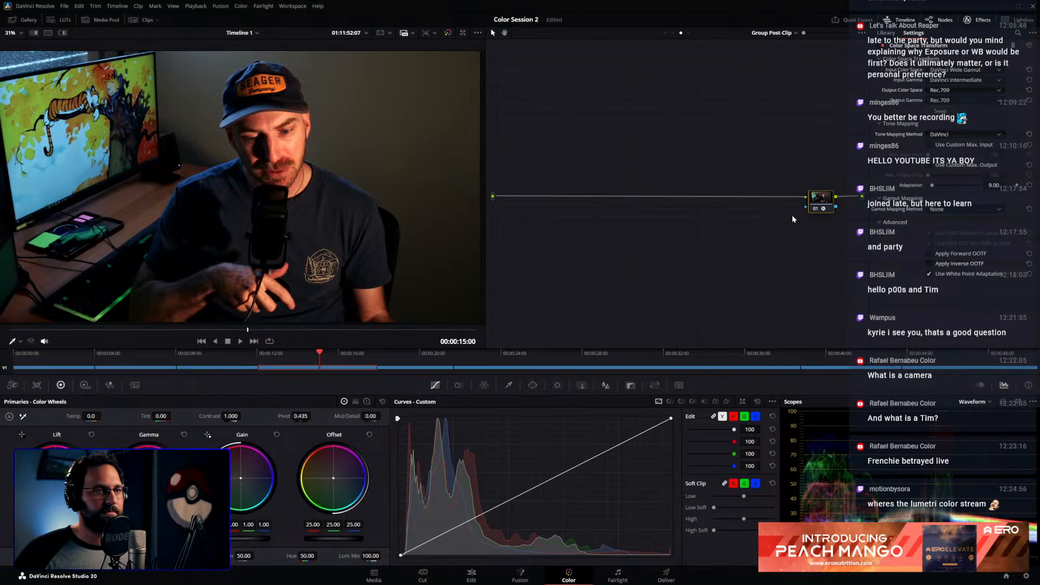
pyautogui.moveTo(817, 201); pyautogui.dragTo(811, 203)
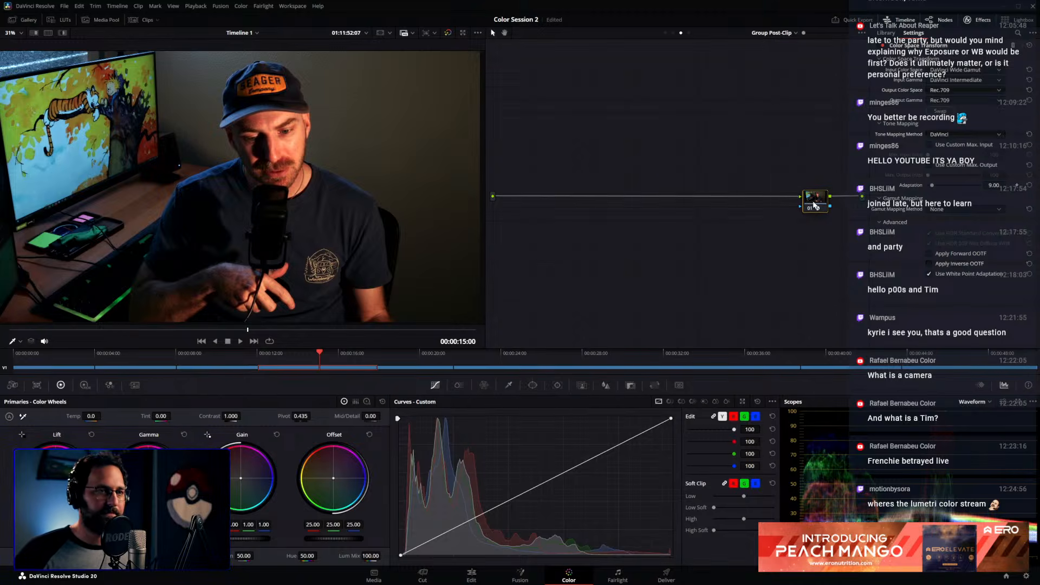
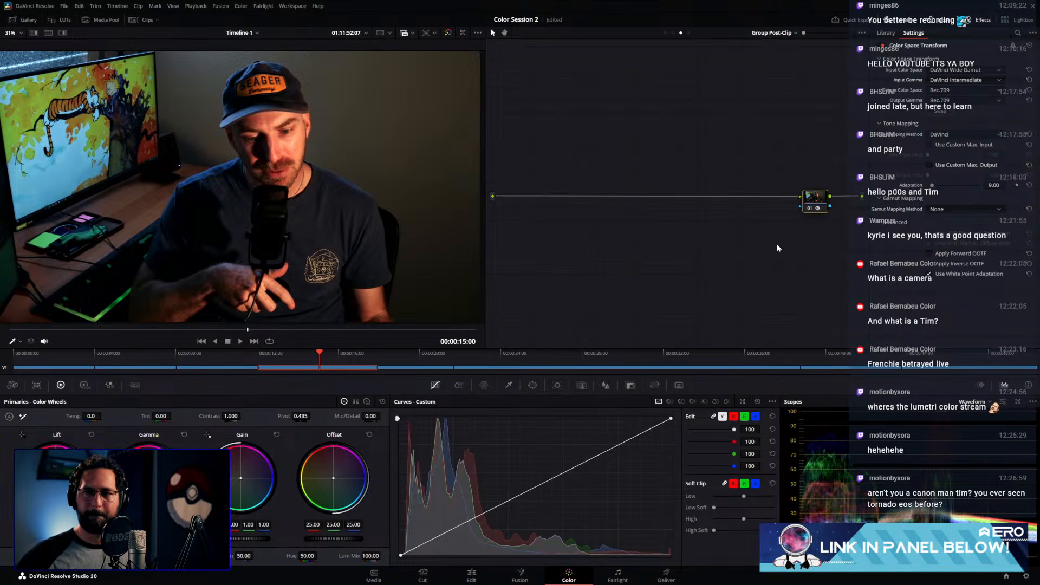
# On the Edit page, add an adjustment clip on a new video track above the footage, spanning all the timeline clips
pyautogui.click(674, 34)
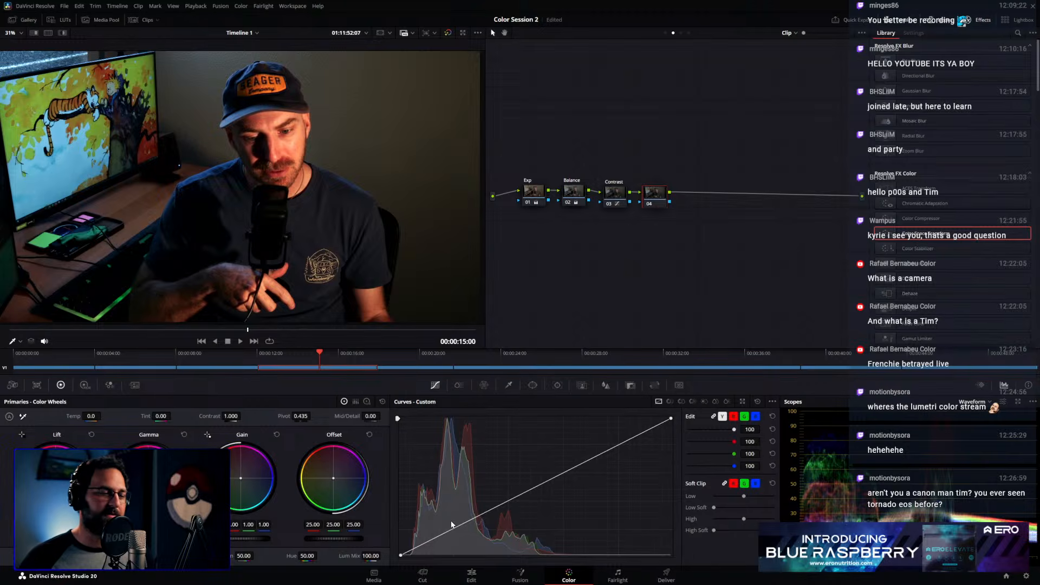
pyautogui.click(472, 578)
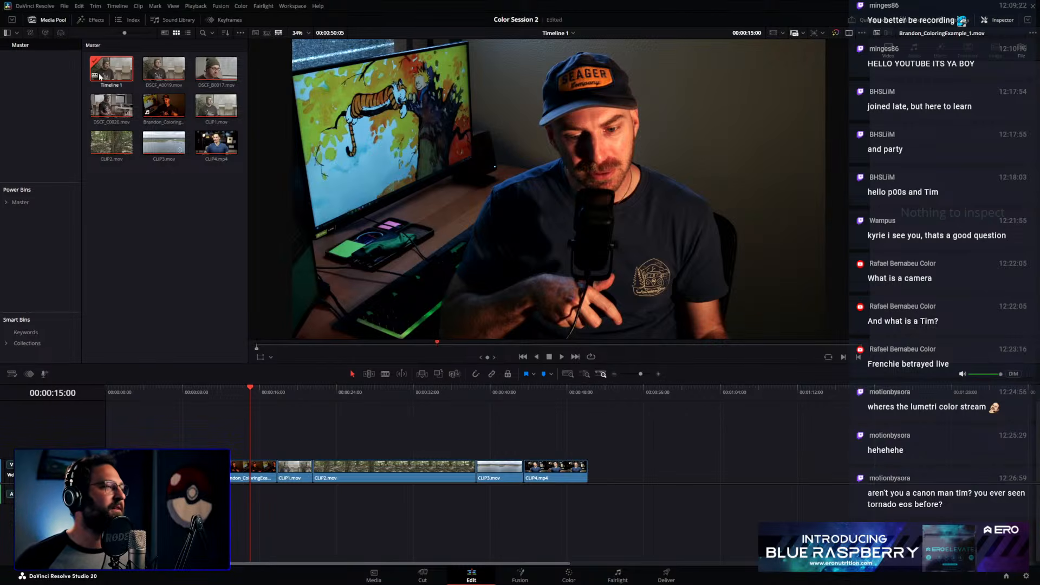
pyautogui.click(92, 20)
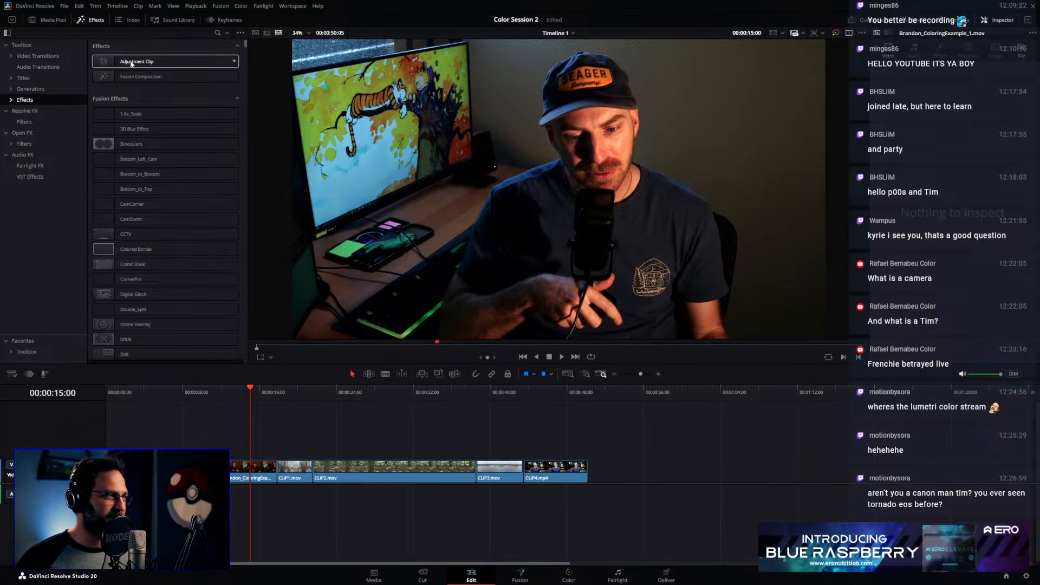
pyautogui.moveTo(131, 64); pyautogui.dragTo(586, 447)
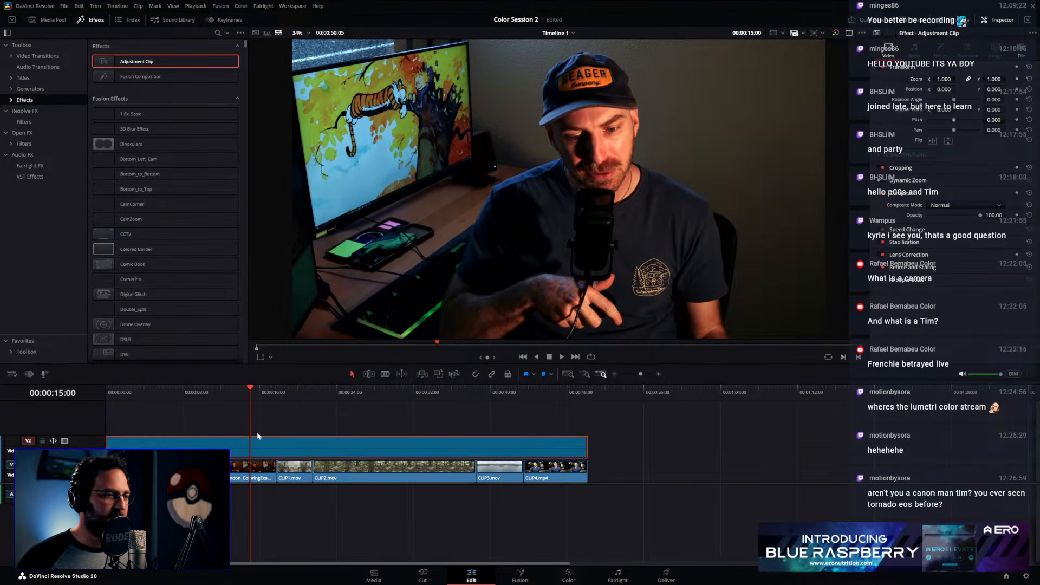
# On the Color page, apply the Film Looks Rec709 Kodak 2383 D65 LUT to the adjustment clip's node
pyautogui.click(569, 574)
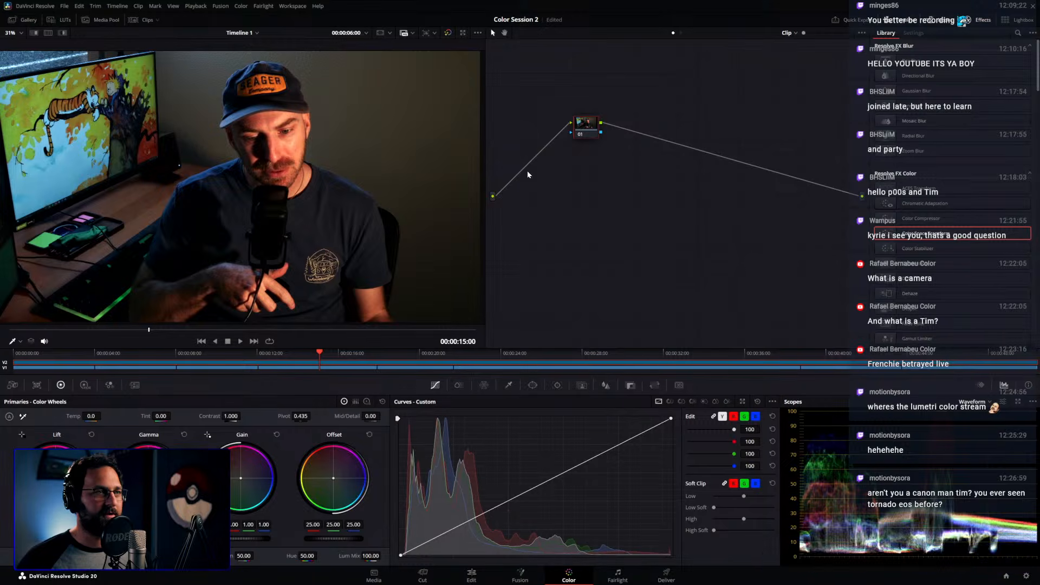
pyautogui.rightClick(586, 123)
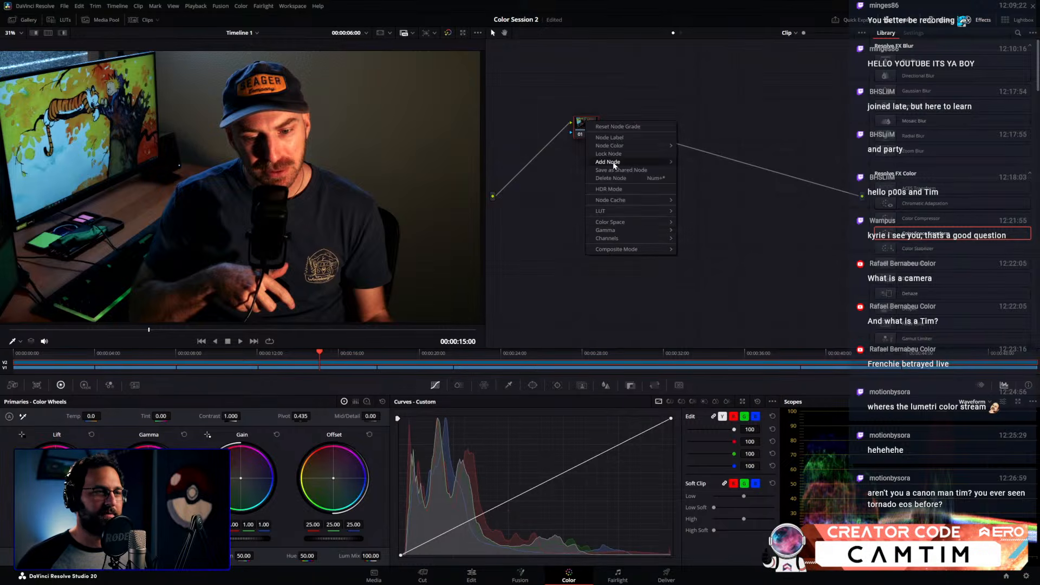
pyautogui.moveTo(651, 231)
pyautogui.click(585, 136)
pyautogui.moveTo(591, 123); pyautogui.dragTo(583, 130)
pyautogui.rightClick(584, 131)
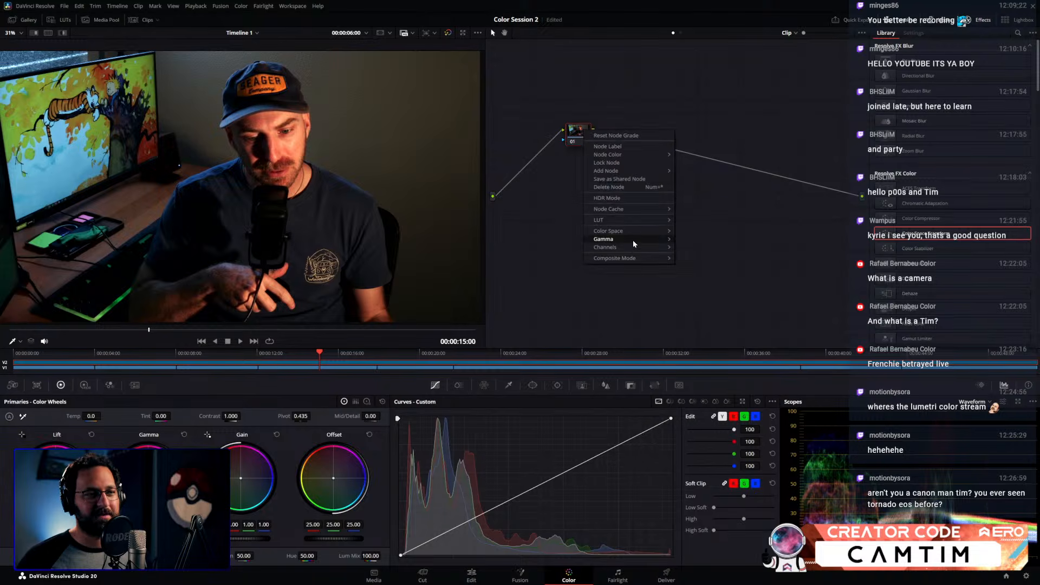
pyautogui.moveTo(633, 240)
pyautogui.moveTo(616, 219)
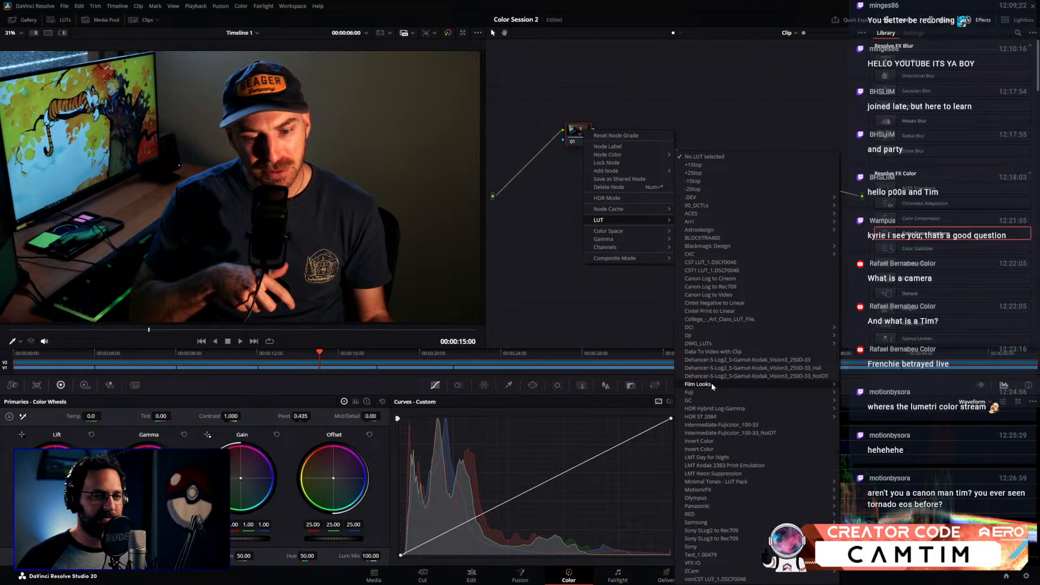
pyautogui.moveTo(711, 382)
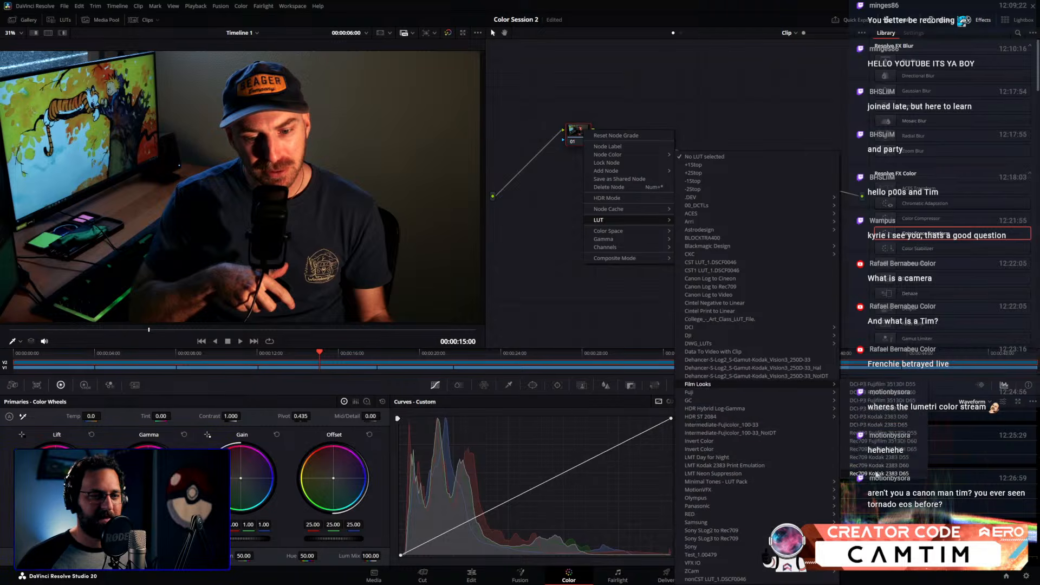
pyautogui.click(885, 465)
# Reduce the LUT strength on the adjustment clip by setting the node's key output gain to 0.250
pyautogui.click(659, 385)
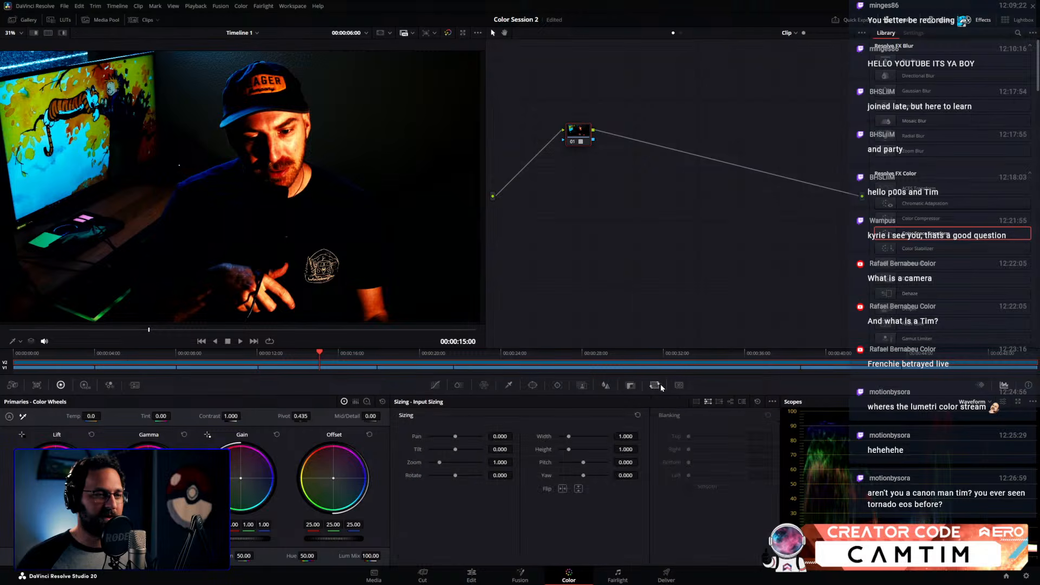
pyautogui.click(630, 385)
pyautogui.moveTo(703, 486); pyautogui.dragTo(701, 484)
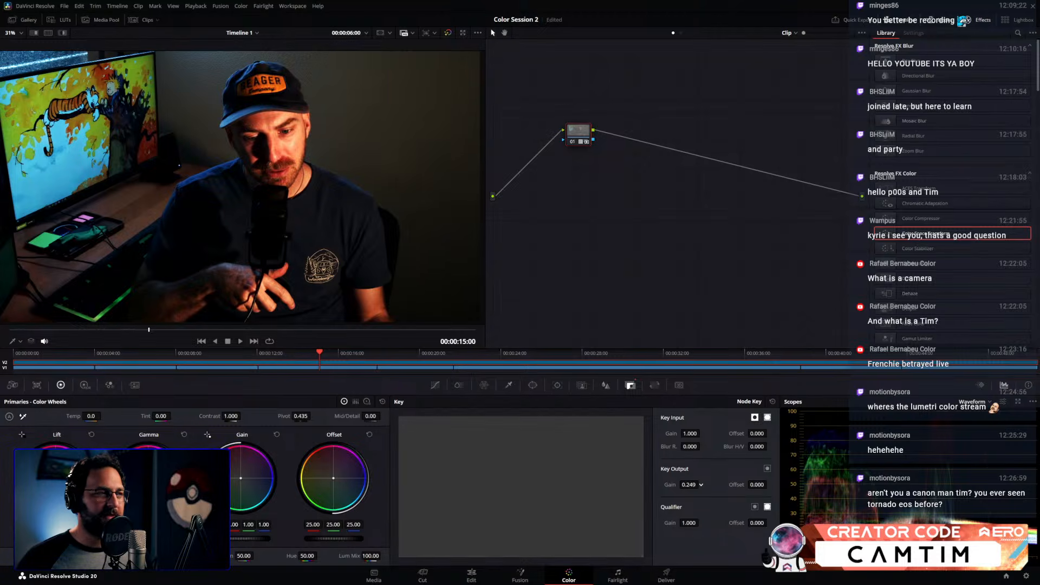
# Load clip 05 beneath the adjustment clip for grading, select its fourth node, and show the Group Post-Clip node graph
pyautogui.click(472, 575)
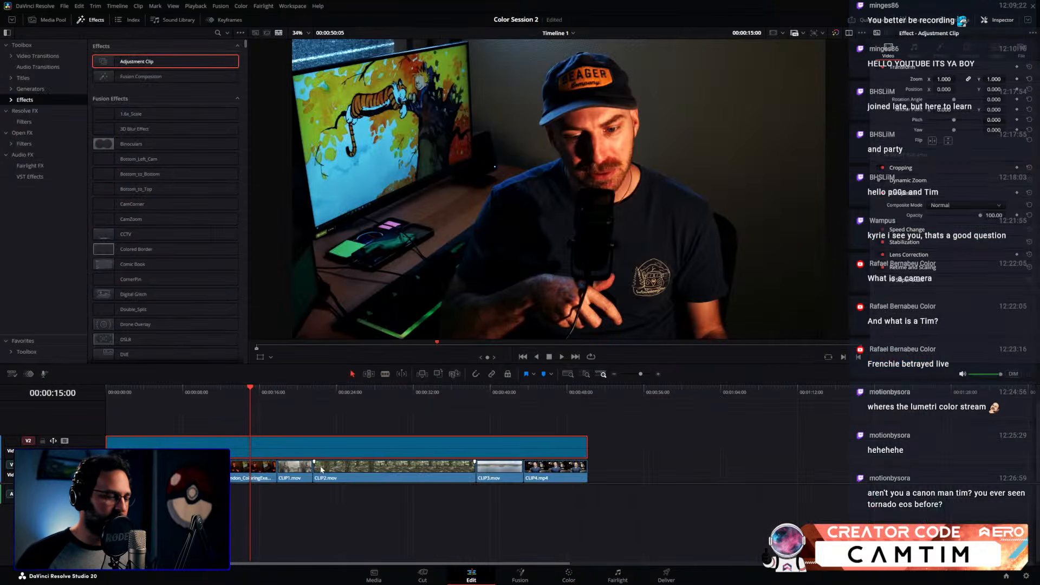
pyautogui.click(268, 476)
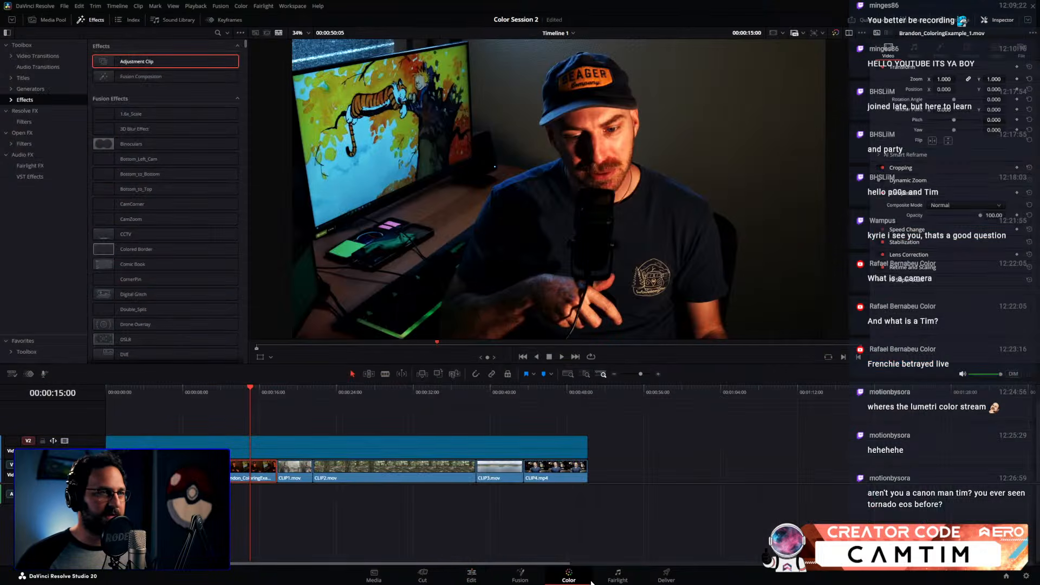
pyautogui.click(569, 575)
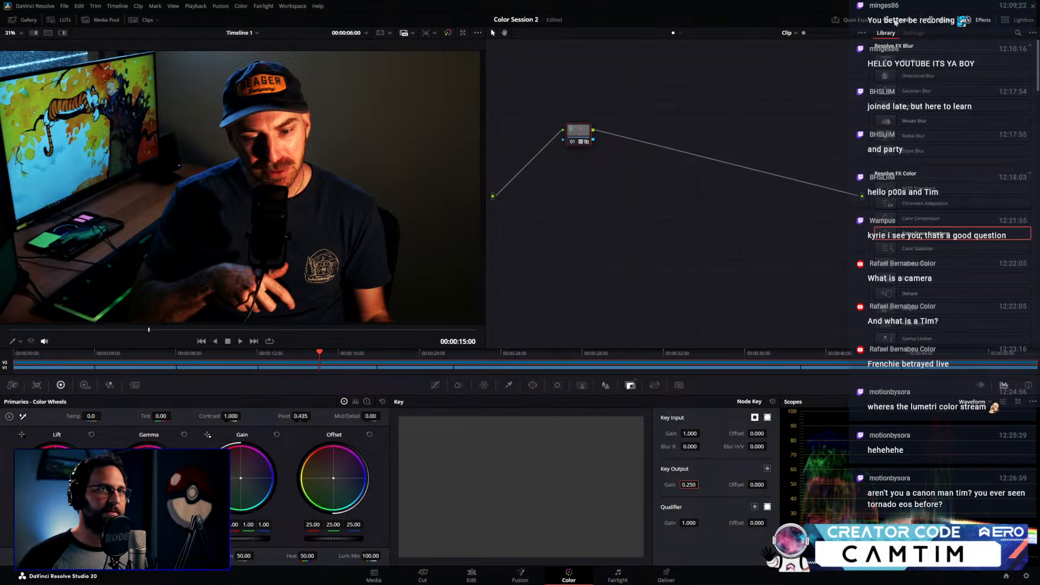
pyautogui.click(144, 20)
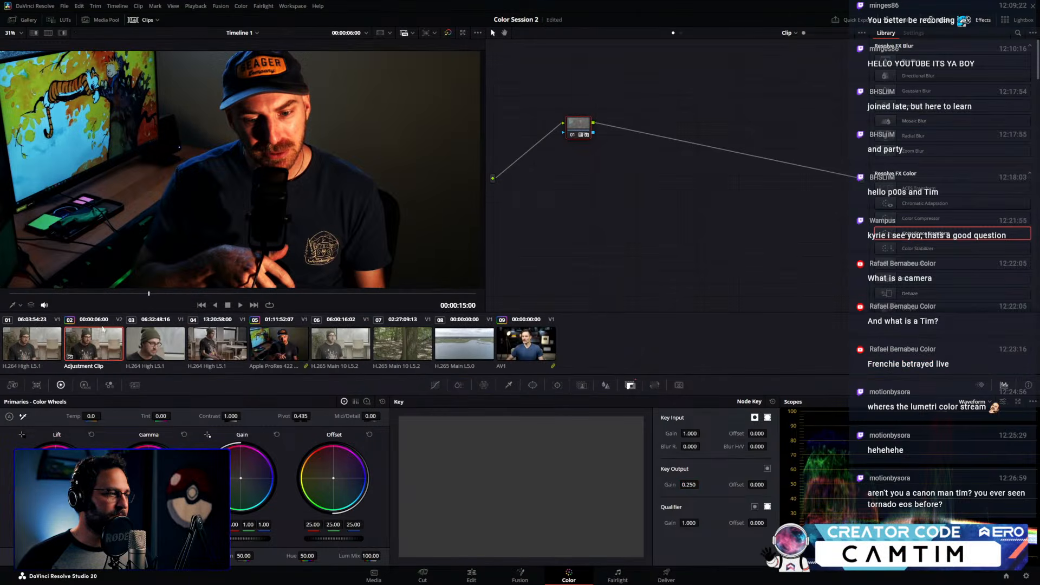
pyautogui.click(280, 343)
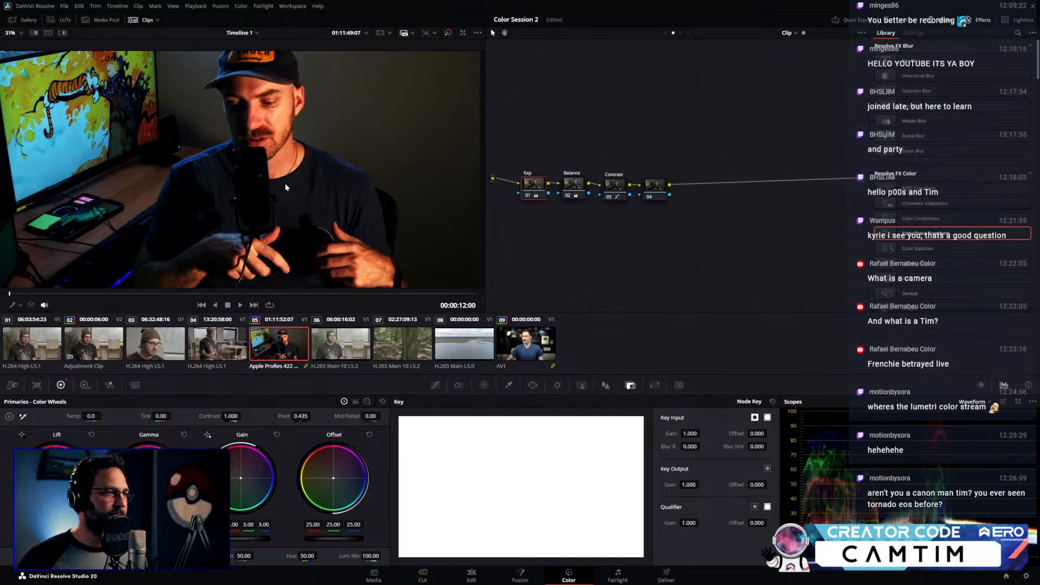
pyautogui.click(130, 19)
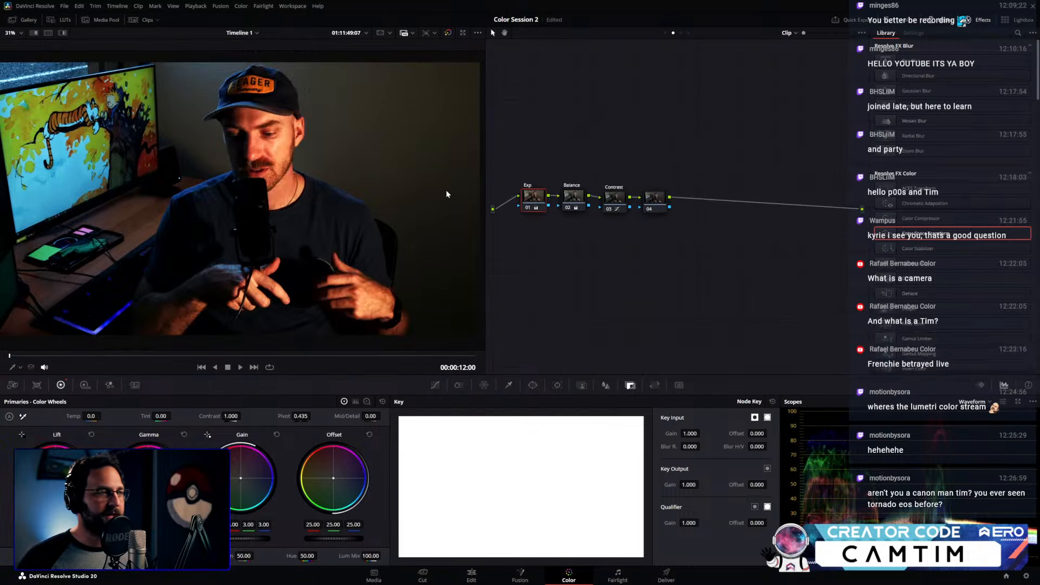
pyautogui.click(654, 204)
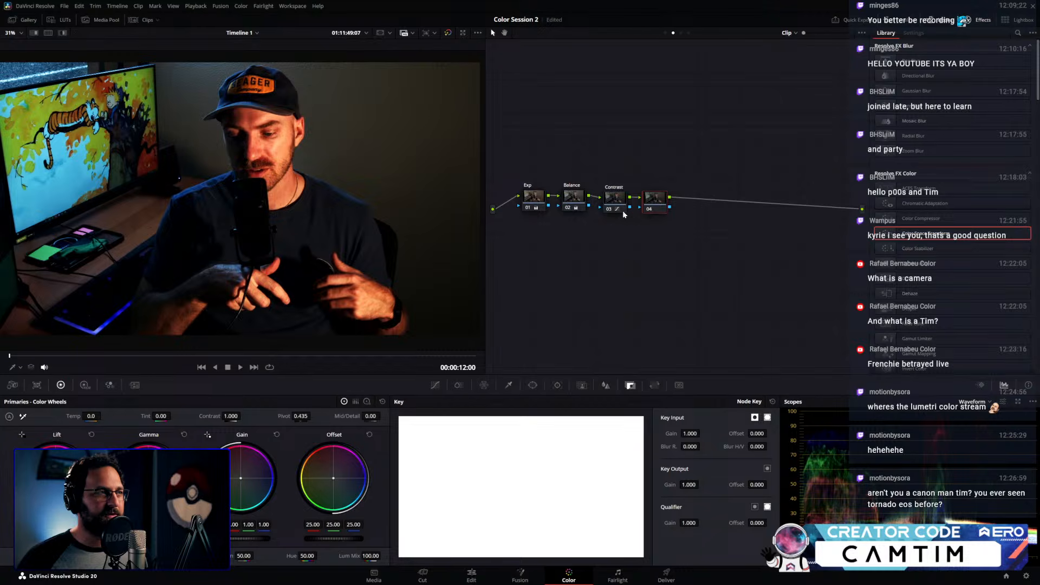
pyautogui.click(681, 32)
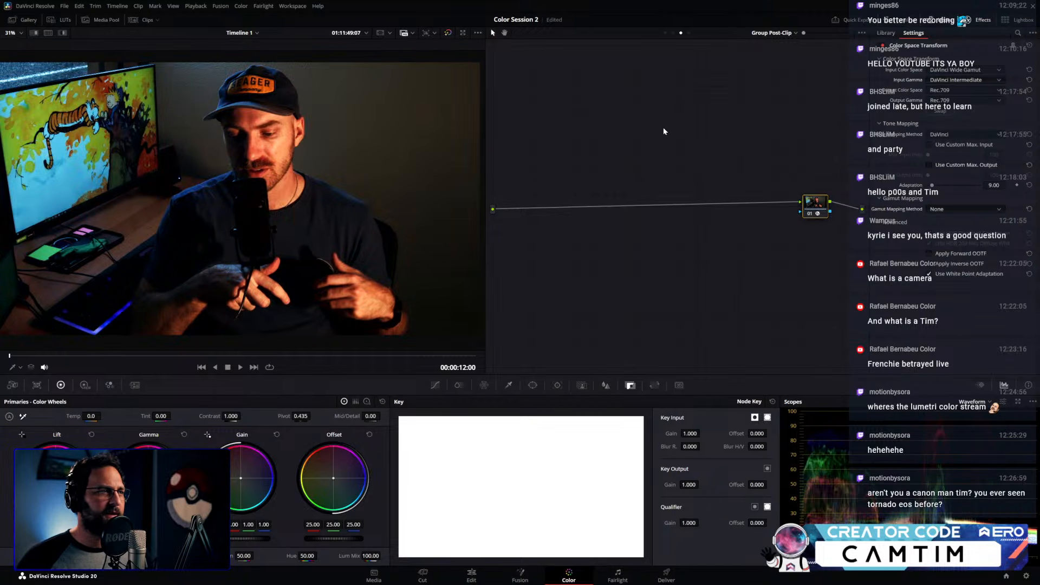
# Disable all four nodes in the clip's node graph, then select the Color Space Transform node in the Group Post-Clip graph
pyautogui.click(673, 32)
pyautogui.moveTo(722, 140); pyautogui.dragTo(531, 250)
pyautogui.hotkey('ctrl', 'd')
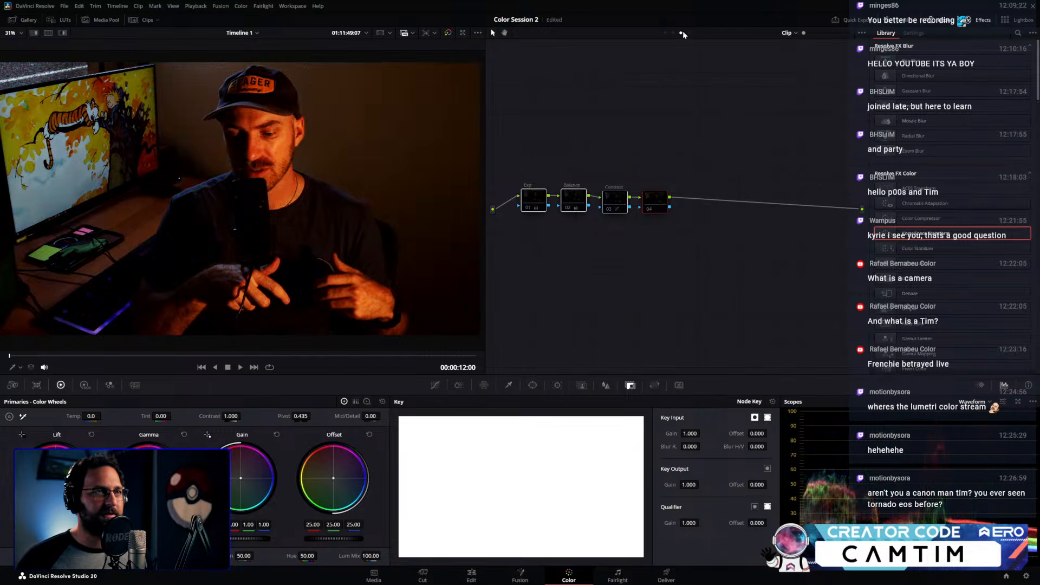
pyautogui.click(680, 32)
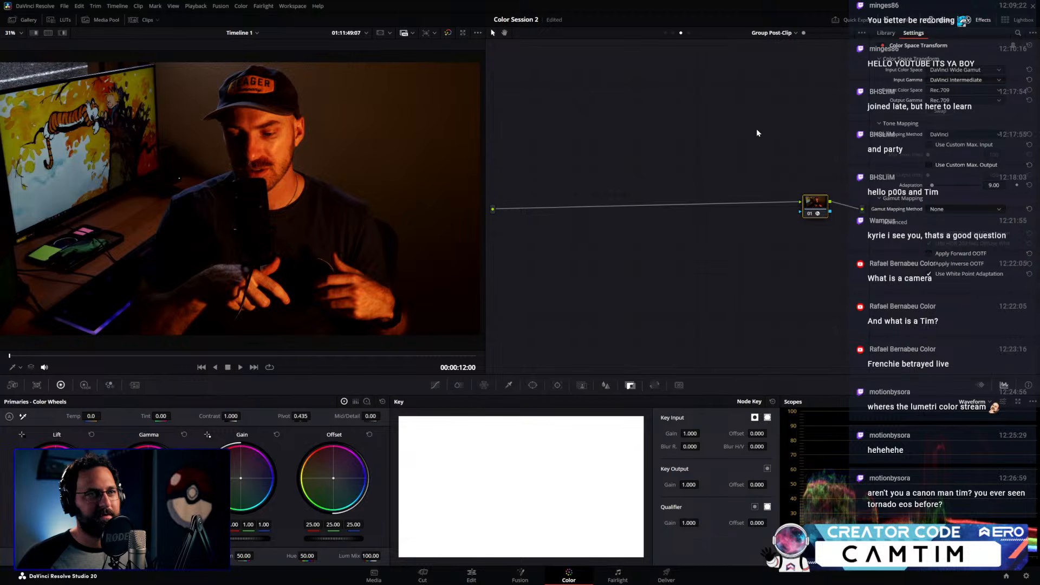
pyautogui.moveTo(823, 211); pyautogui.dragTo(827, 217)
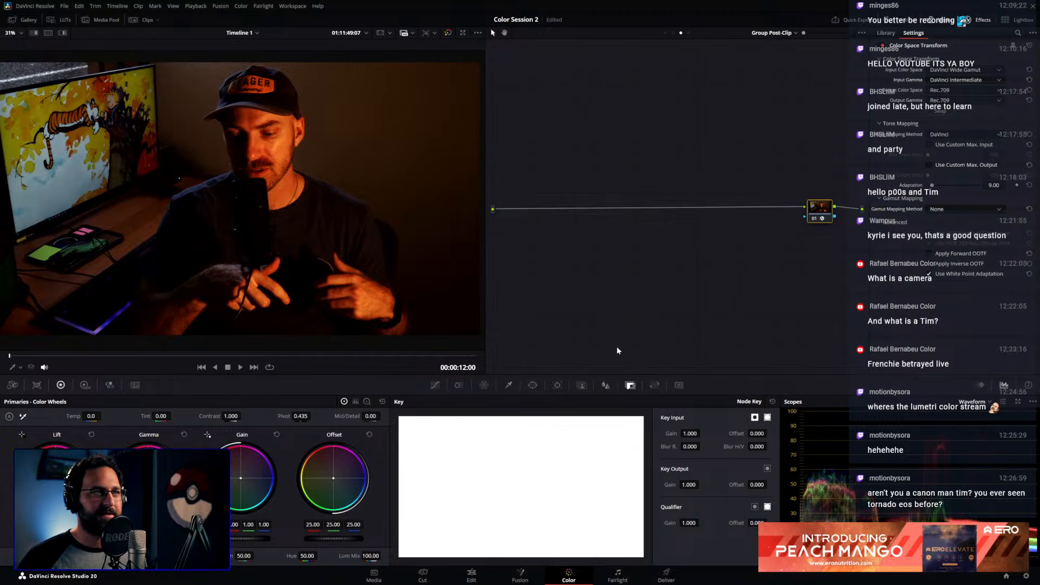
# Load the adjustment clip from the Edit page for grading and reset all of its grades and nodes
pyautogui.click(471, 575)
pyautogui.click(369, 442)
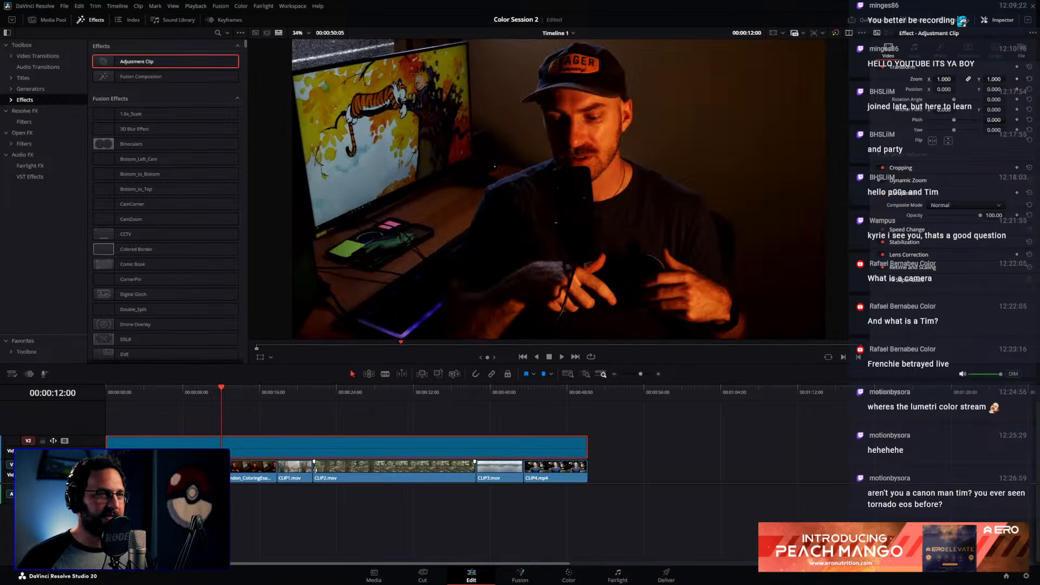
pyautogui.click(570, 578)
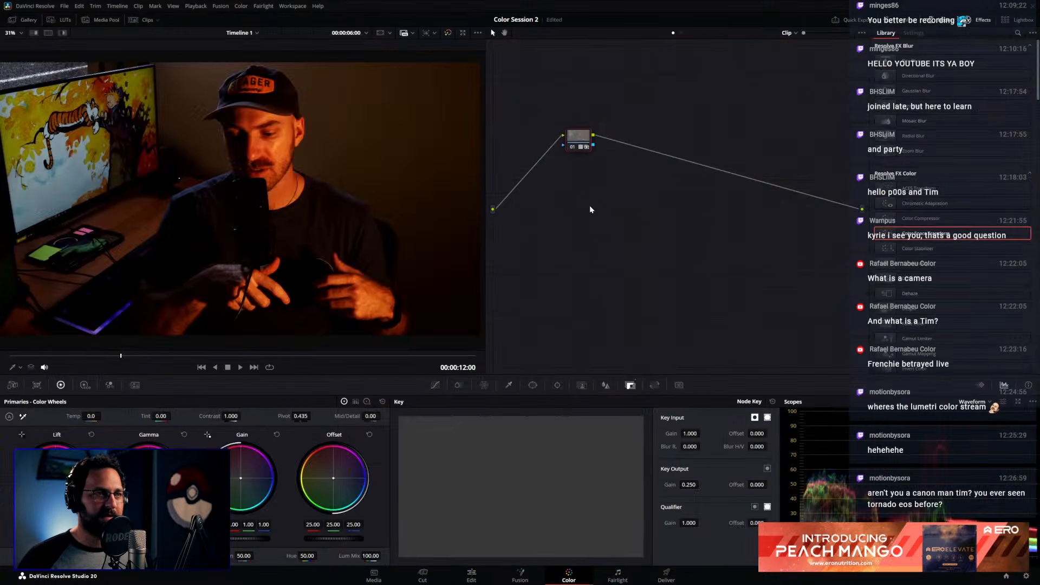
pyautogui.moveTo(583, 150); pyautogui.dragTo(661, 218)
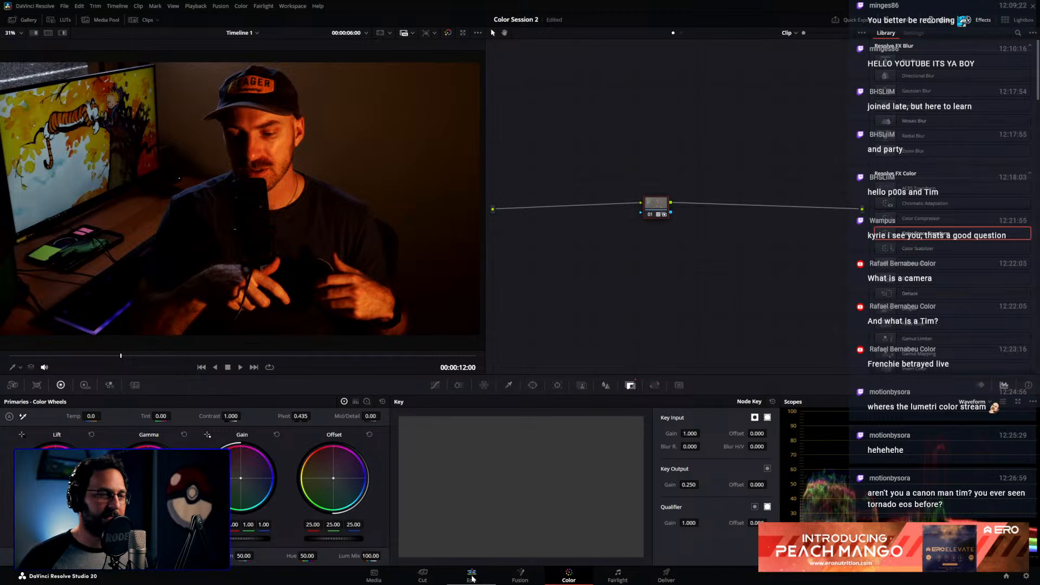
pyautogui.rightClick(657, 235)
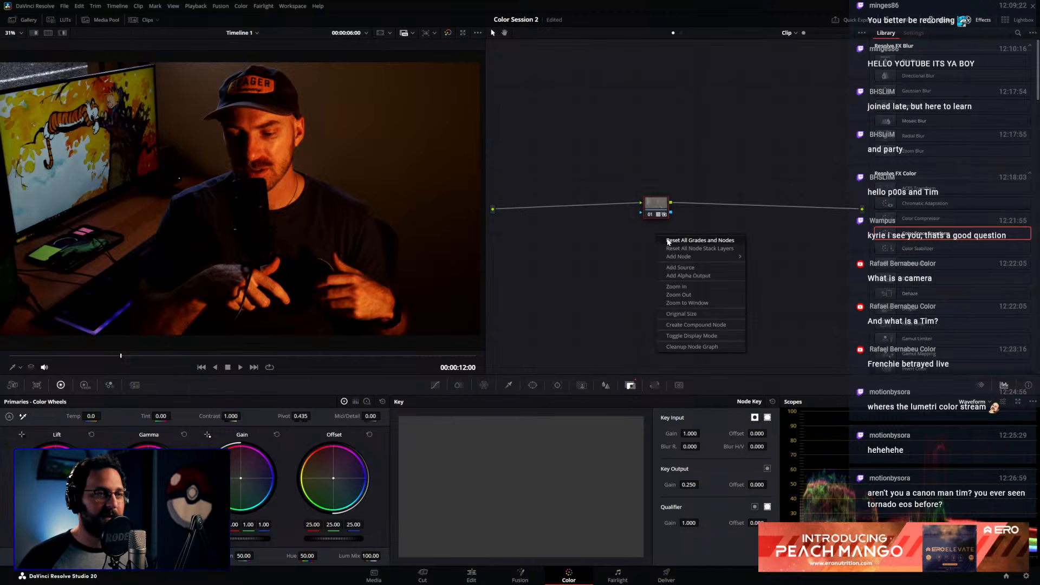
pyautogui.click(669, 240)
# Remove the adjustment clip from the Edit page timeline and return to grading the interview clip beneath it
pyautogui.click(471, 575)
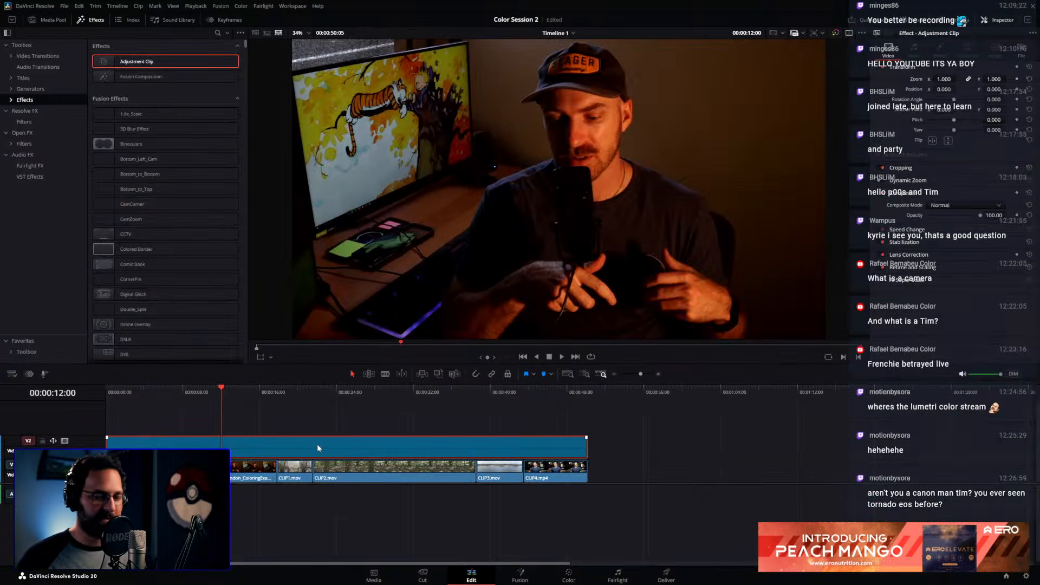
pyautogui.click(337, 483)
pyautogui.click(569, 576)
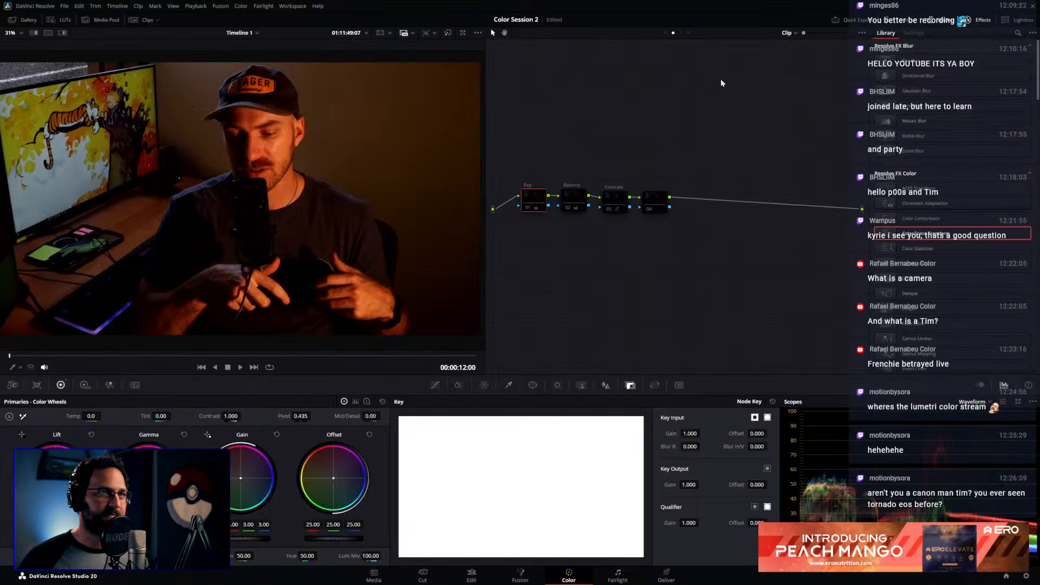
# Show the Timeline-level node graph and position its single node in the middle of the signal path
pyautogui.click(689, 32)
pyautogui.moveTo(595, 137); pyautogui.dragTo(651, 180)
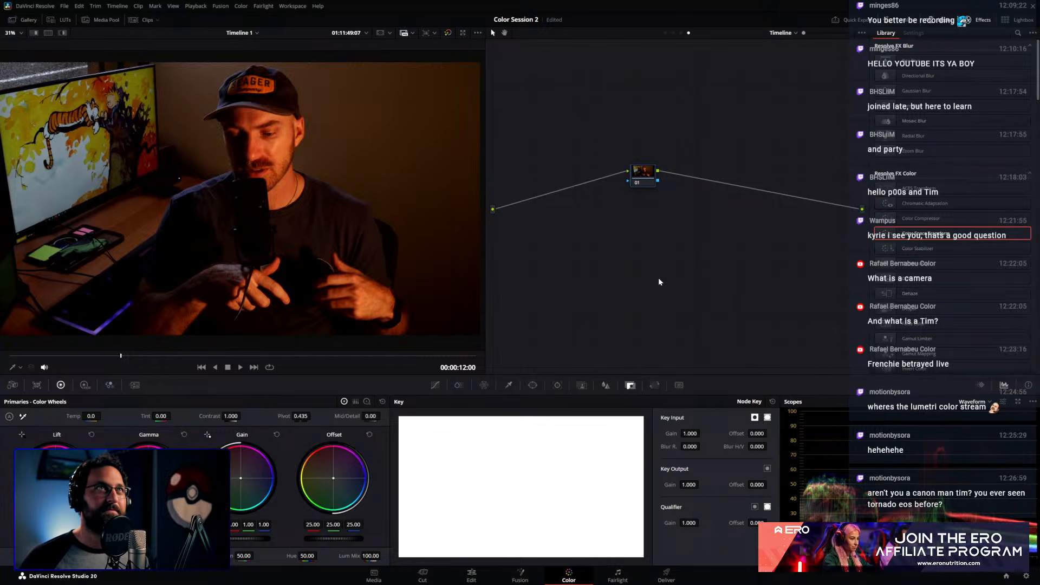
pyautogui.moveTo(644, 182); pyautogui.dragTo(642, 211)
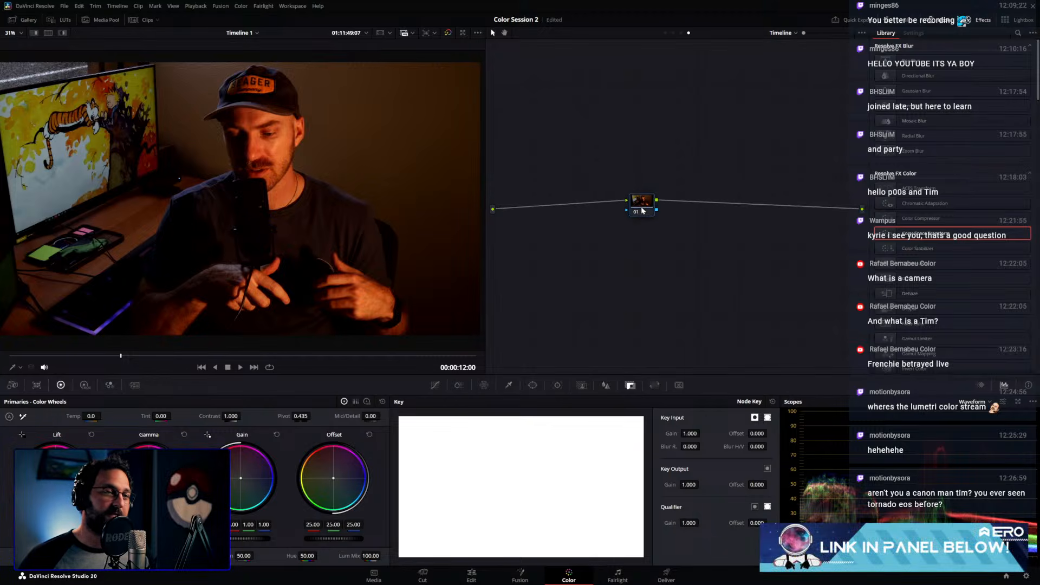
pyautogui.moveTo(650, 210); pyautogui.dragTo(651, 212)
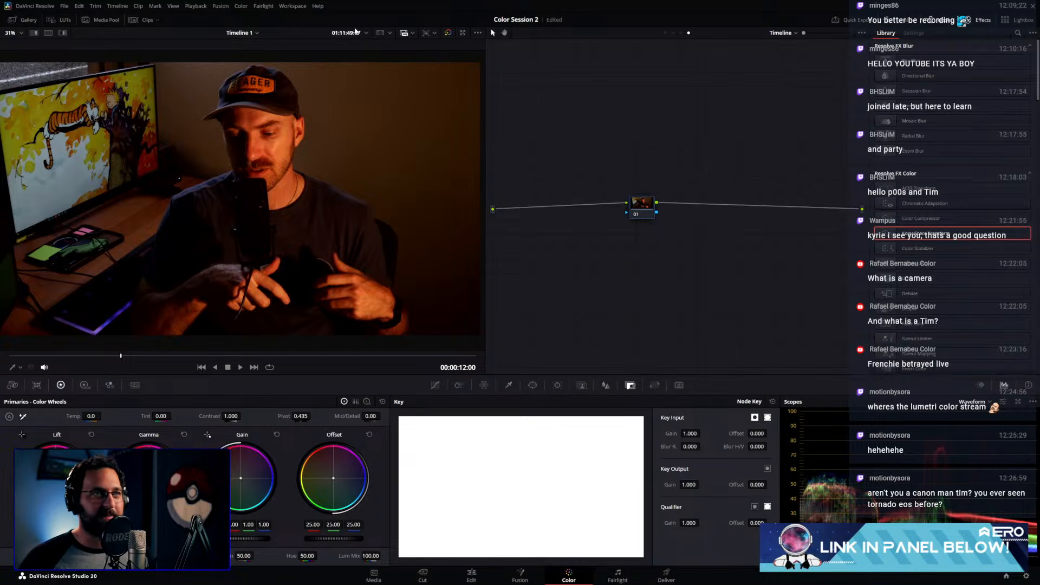
# Show the clip thumbnails and go through several clips to examine how the Timeline node graph covers them, returning to clip 04
pyautogui.click(137, 19)
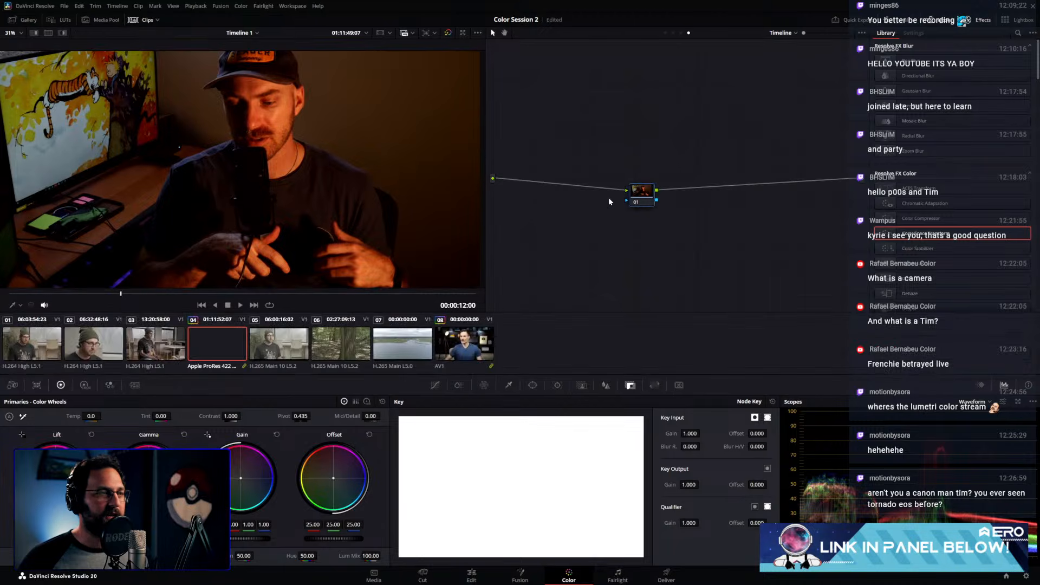
pyautogui.click(332, 343)
pyautogui.click(398, 342)
pyautogui.click(341, 343)
pyautogui.click(279, 344)
pyautogui.click(95, 345)
pyautogui.click(40, 346)
pyautogui.click(199, 349)
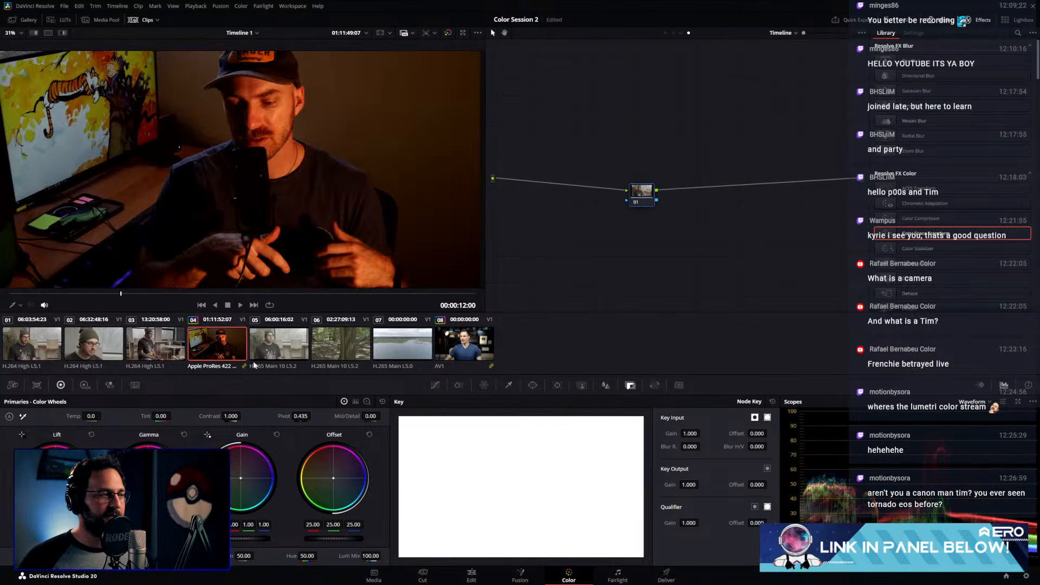
# Apply a Color Space Transform to the Timeline node, converting Rec.709 / Gamma 2.4 to DaVinci Wide Gamut / DaVinci Intermediate
pyautogui.moveTo(638, 191); pyautogui.dragTo(633, 150)
pyautogui.rightClick(613, 123)
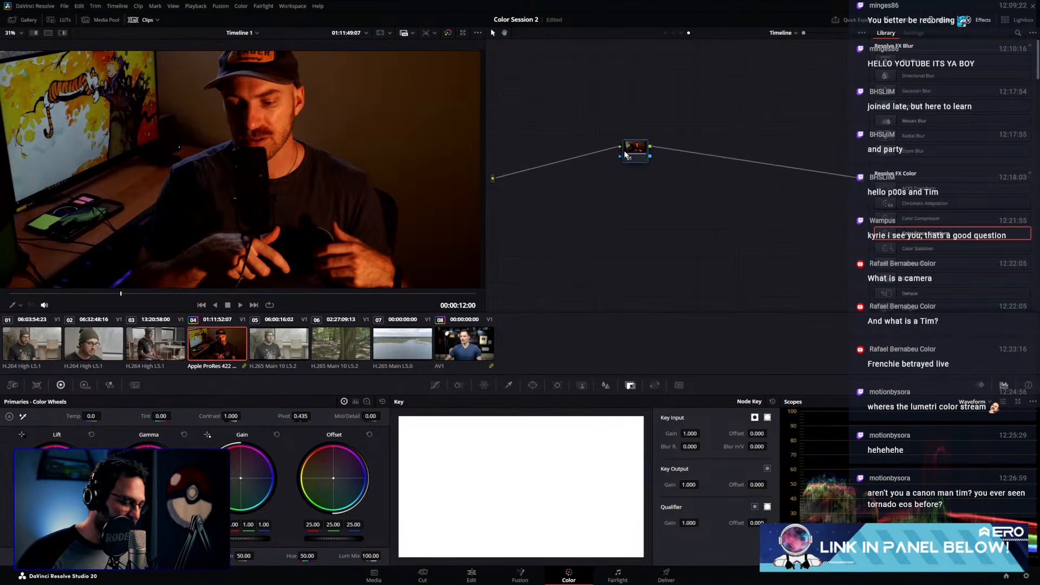
pyautogui.doubleClick(917, 239)
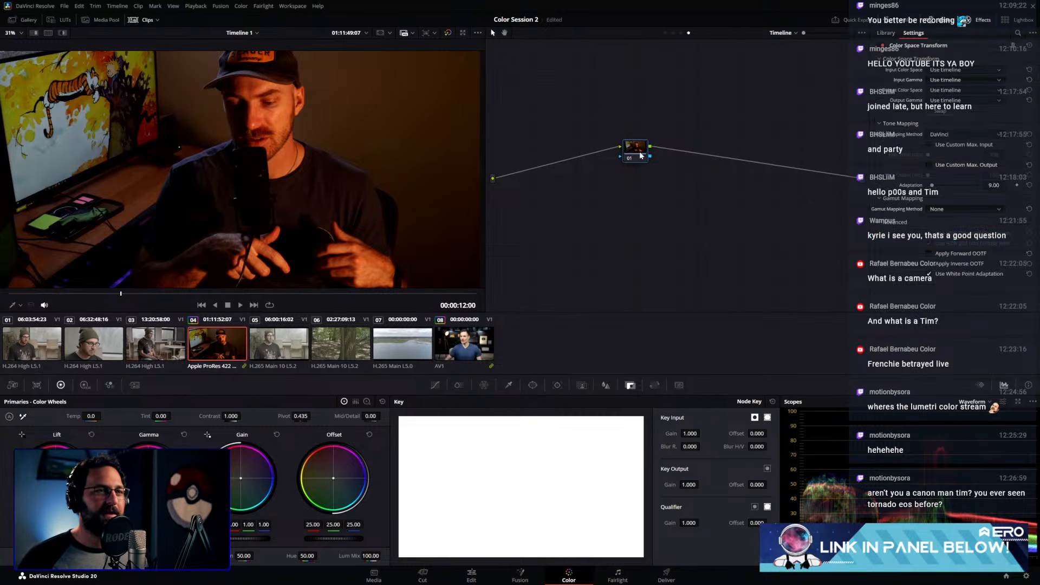
pyautogui.click(956, 72)
pyautogui.scroll(-5, 951, 157)
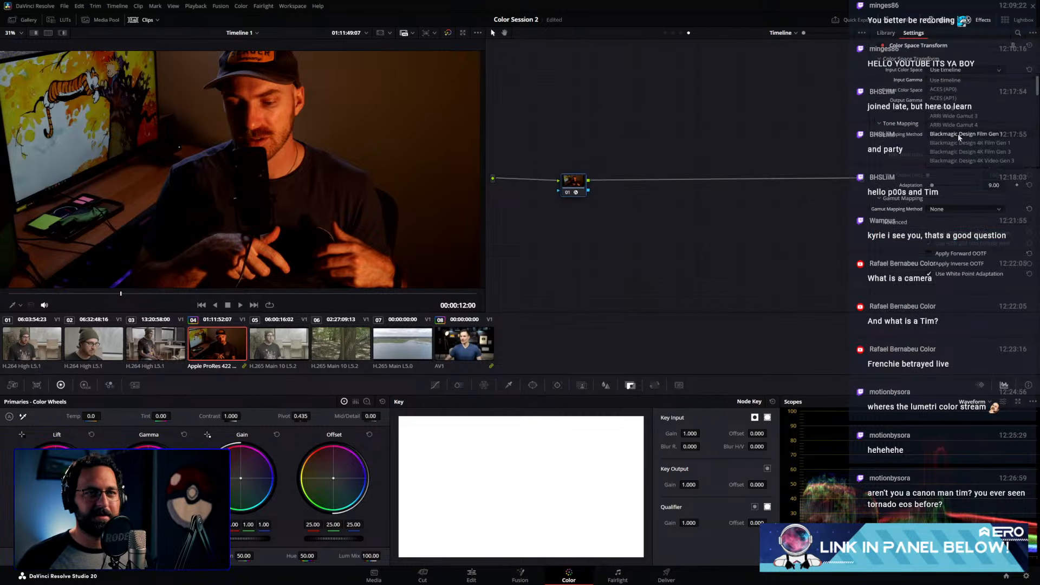
pyautogui.click(952, 160)
pyautogui.click(954, 80)
pyautogui.scroll(-3, 953, 146)
pyautogui.click(945, 134)
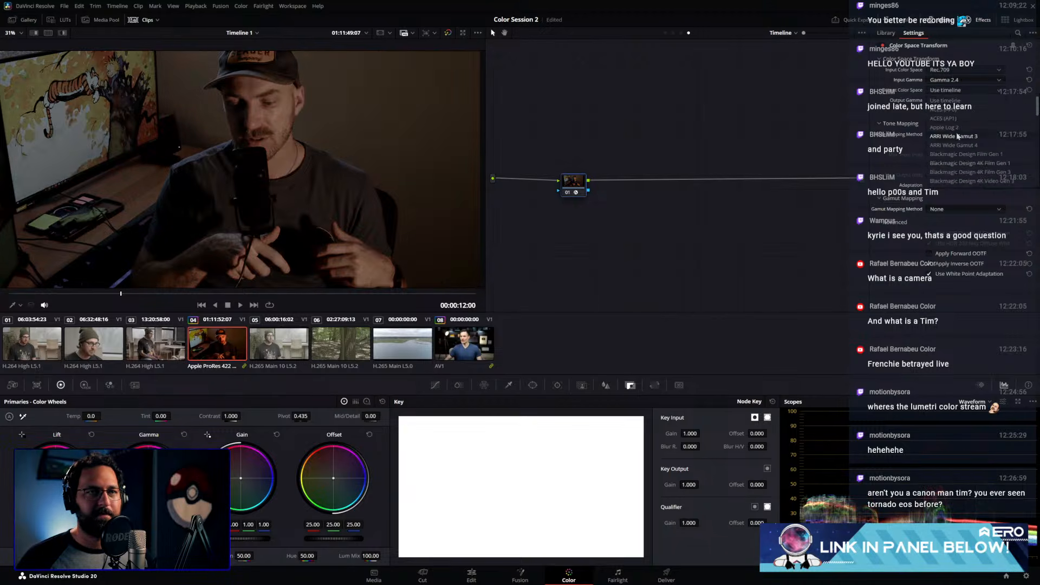
pyautogui.click(956, 100)
pyautogui.click(959, 191)
# Add a second Timeline node with a Color Space Transform from DaVinci Wide Gamut / DaVinci Intermediate to Rec.709 / Gamma 2.4
pyautogui.hotkey('alt', 's')
pyautogui.moveTo(607, 183); pyautogui.dragTo(657, 189)
pyautogui.hotkey('ctrl', 'v')
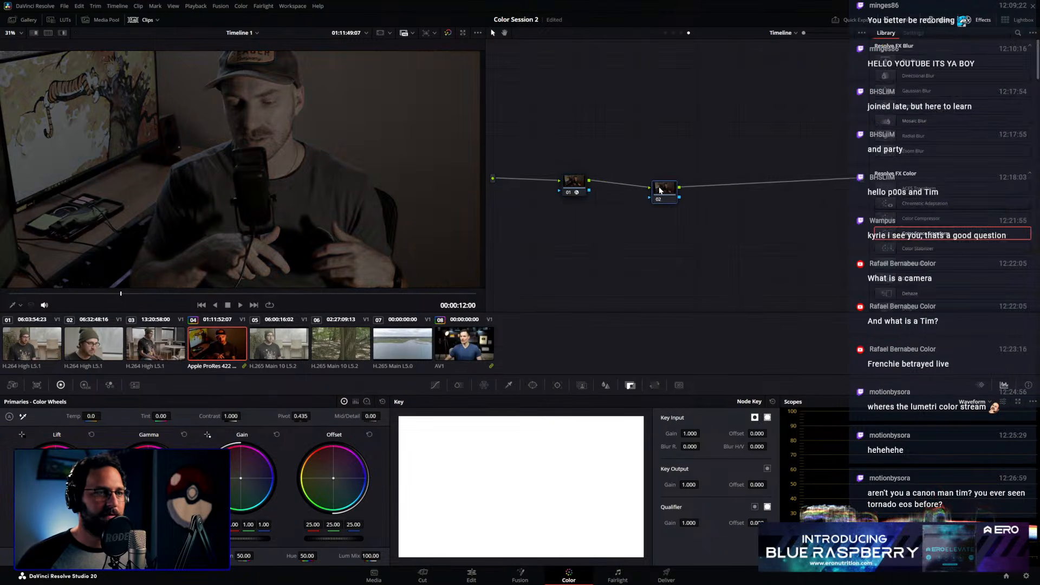
pyautogui.click(940, 111)
# Insert a serial node between the two Color Space Transform nodes and apply a LUT from the CKC folder to it
pyautogui.hotkey('alt', 's')
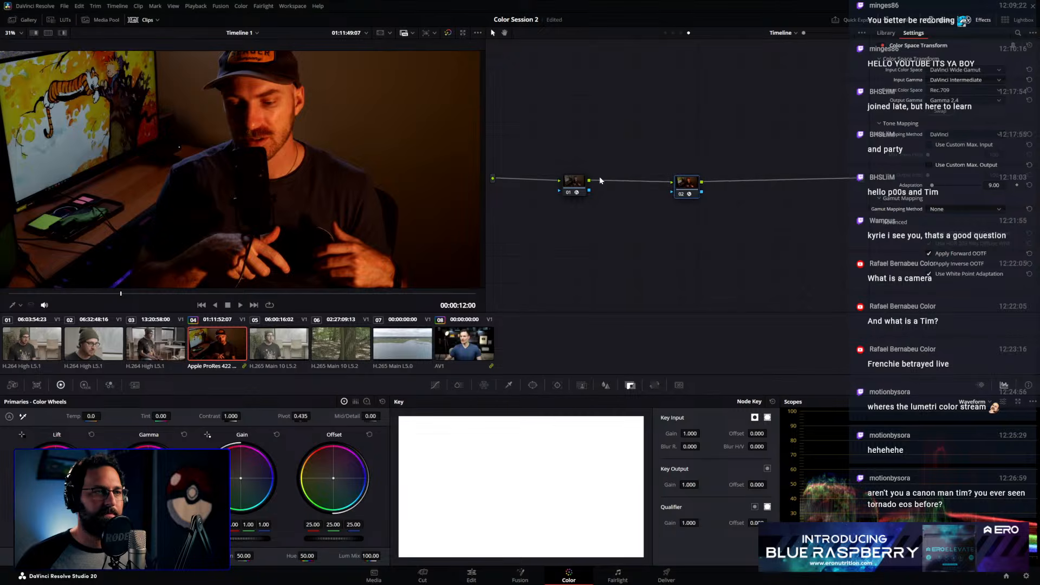
pyautogui.rightClick(636, 187)
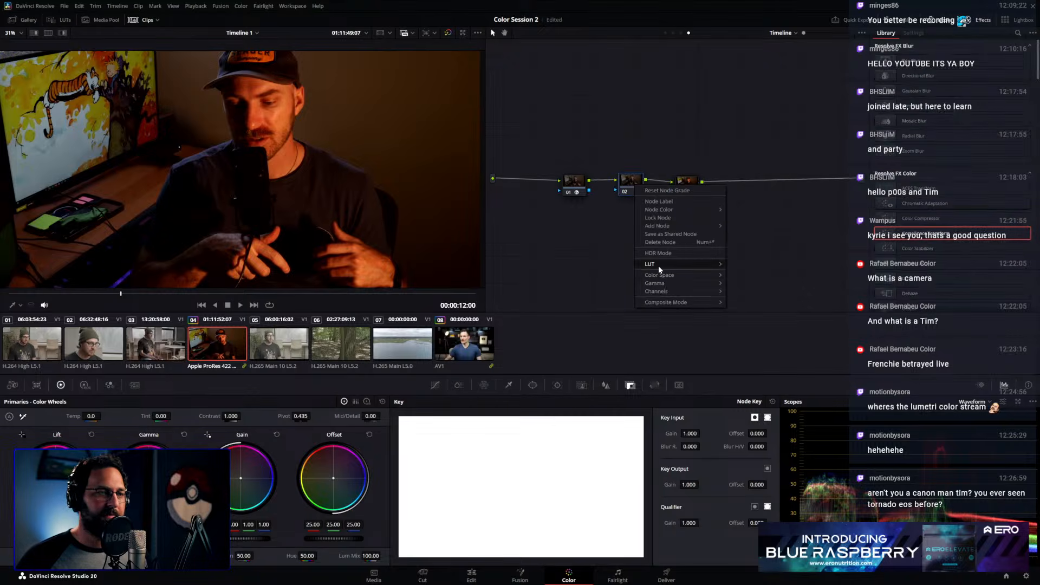
pyautogui.moveTo(658, 265)
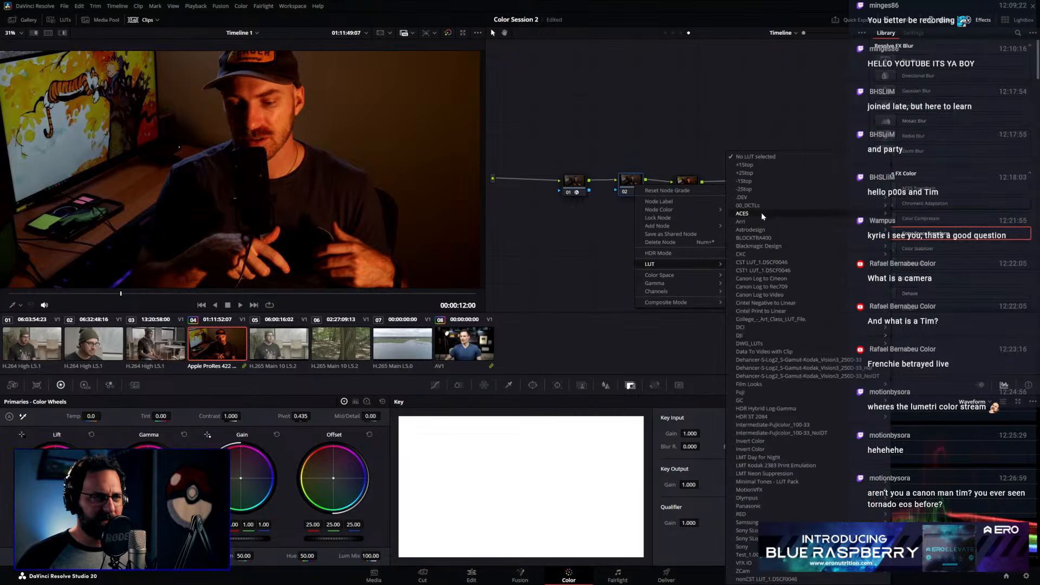
pyautogui.click(761, 262)
# Toggle the Color Space Transform nodes on both sides of the LUT node off and back on to compare the image
pyautogui.moveTo(637, 194)
pyautogui.mouseDown()
pyautogui.moveTo(647, 208)
pyautogui.moveTo(628, 195)
pyautogui.mouseUp()
pyautogui.keyDown('ctrl'); pyautogui.click(575, 185); pyautogui.keyUp('ctrl')
pyautogui.keyDown('ctrl'); pyautogui.click(687, 191); pyautogui.keyUp('ctrl')
pyautogui.hotkey('ctrl', 'd')
pyautogui.hotkey('ctrl', 'd')
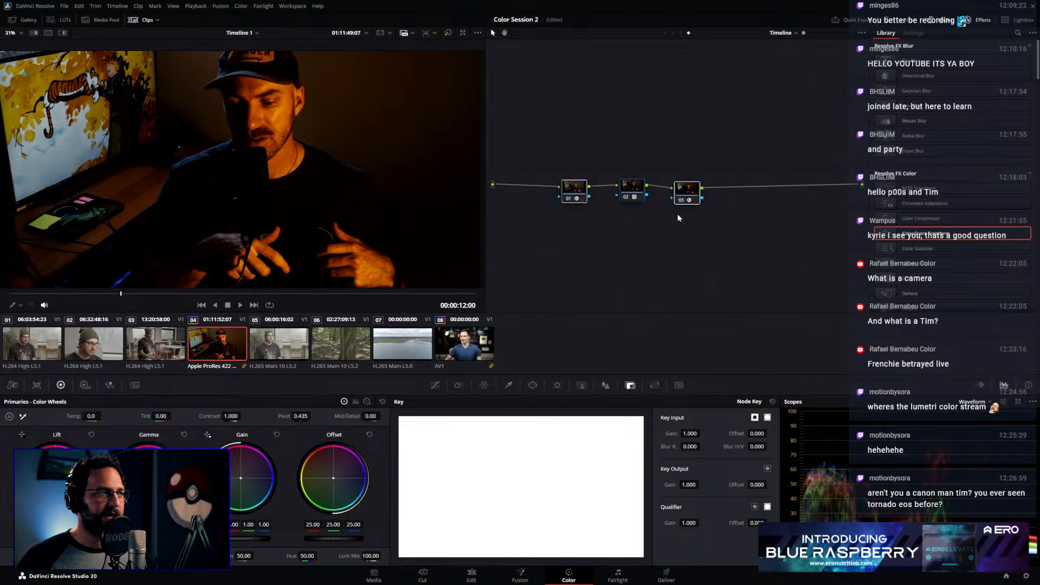
# Re-enable the clip's nodes, view the Group Post-Clip graph, and select the first Color Space Transform node in the Timeline graph
pyautogui.click(673, 33)
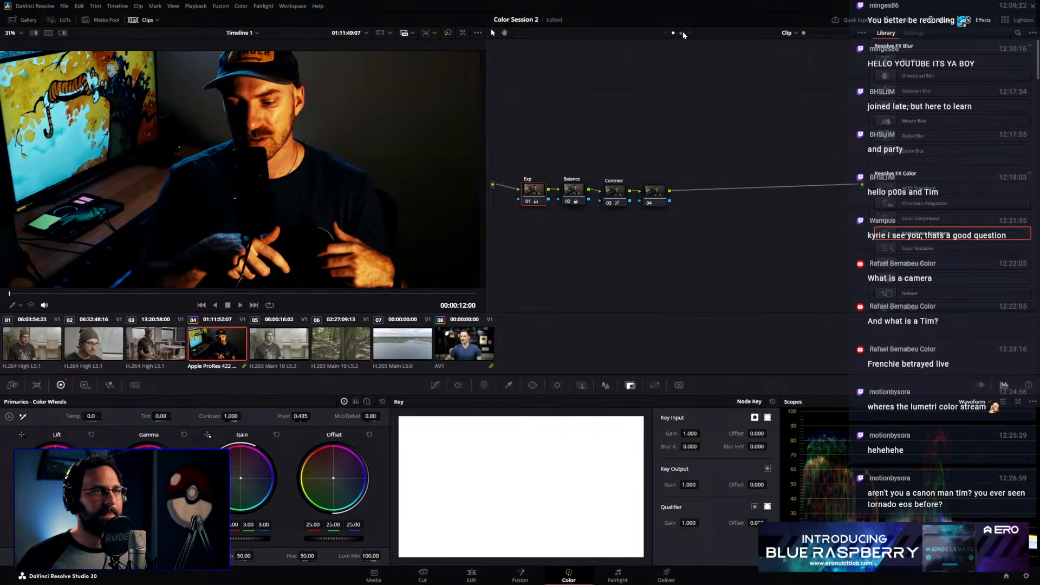
pyautogui.click(681, 33)
pyautogui.click(689, 32)
pyautogui.moveTo(657, 202); pyautogui.dragTo(687, 213)
pyautogui.moveTo(580, 192); pyautogui.dragTo(597, 192)
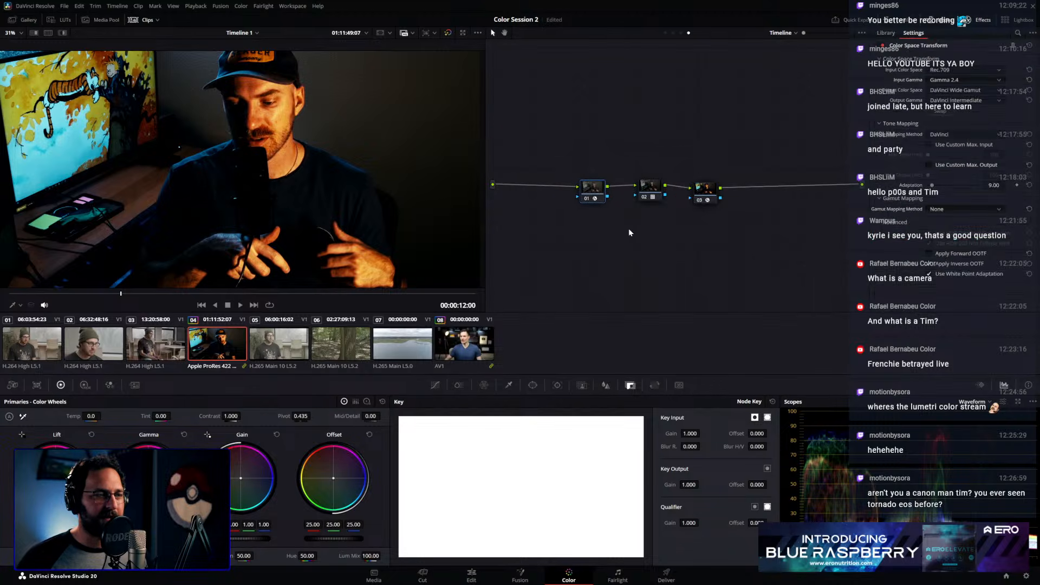
# Go backward through clips 08 to 02 to examine the timeline-wide LUT on each shot
pyautogui.click(491, 341)
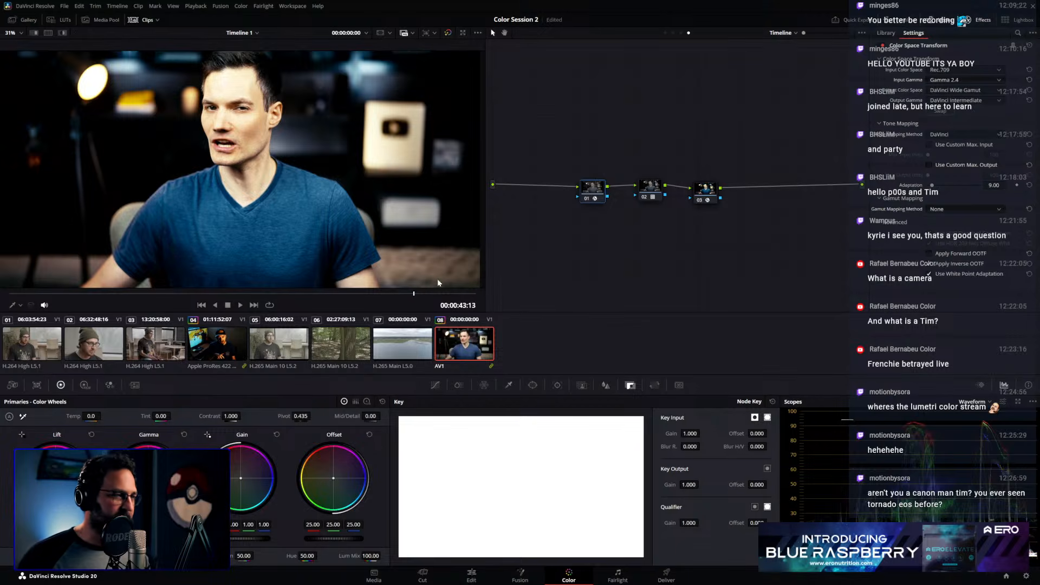
pyautogui.click(402, 342)
pyautogui.click(349, 331)
pyautogui.click(275, 332)
pyautogui.click(201, 335)
pyautogui.click(153, 337)
pyautogui.click(93, 340)
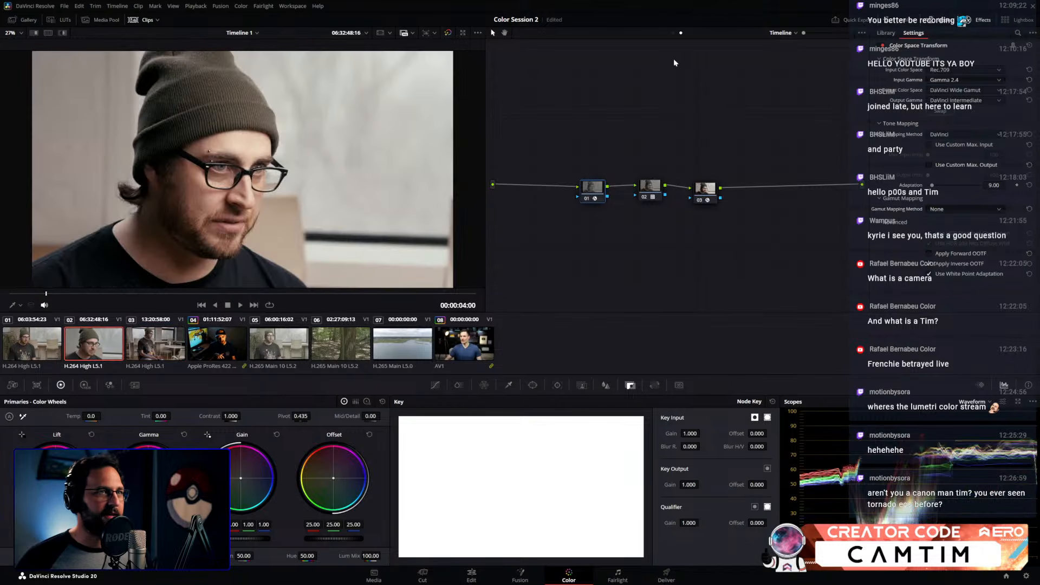
# Switch the LUT on the middle Timeline node to the CKC 3510_DWG_to_DWG LUT
pyautogui.click(652, 195)
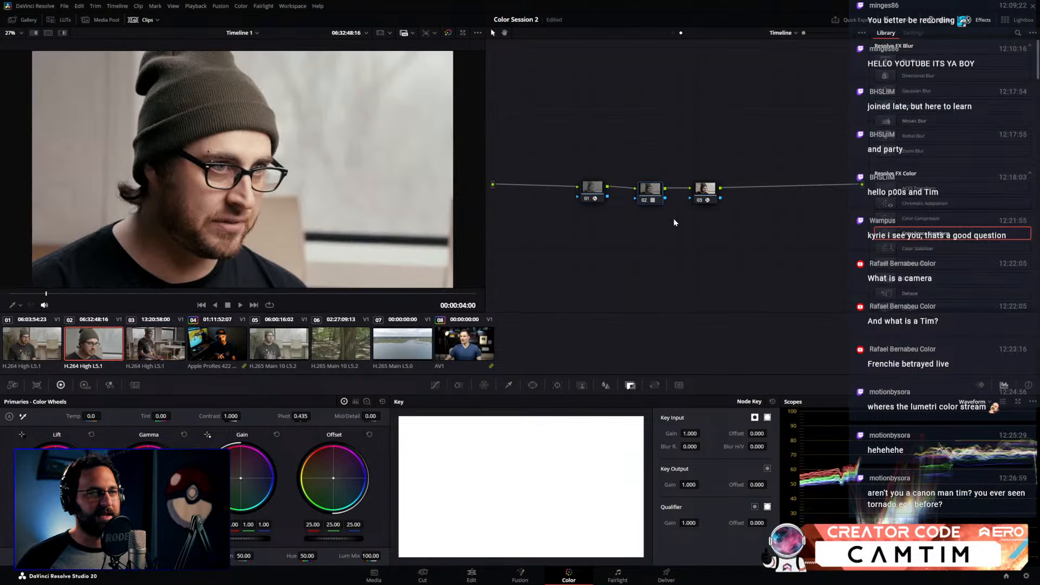
pyautogui.rightClick(658, 193)
pyautogui.moveTo(700, 268)
pyautogui.moveTo(773, 255)
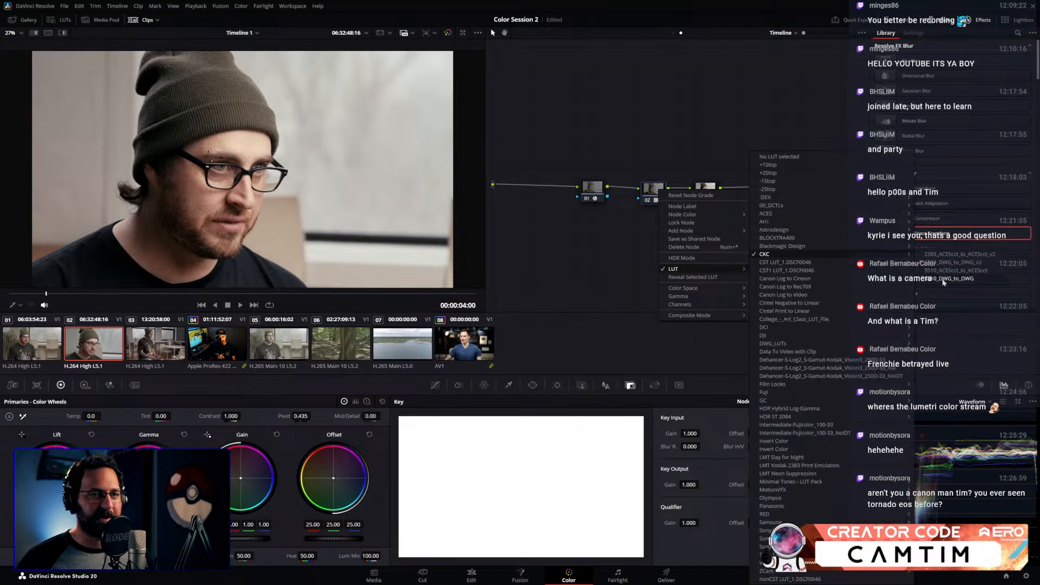
pyautogui.click(942, 280)
# Examine the new LUT's look on clips 03, 04 and 08
pyautogui.press('Down')
pyautogui.press('Down')
pyautogui.press('Down')
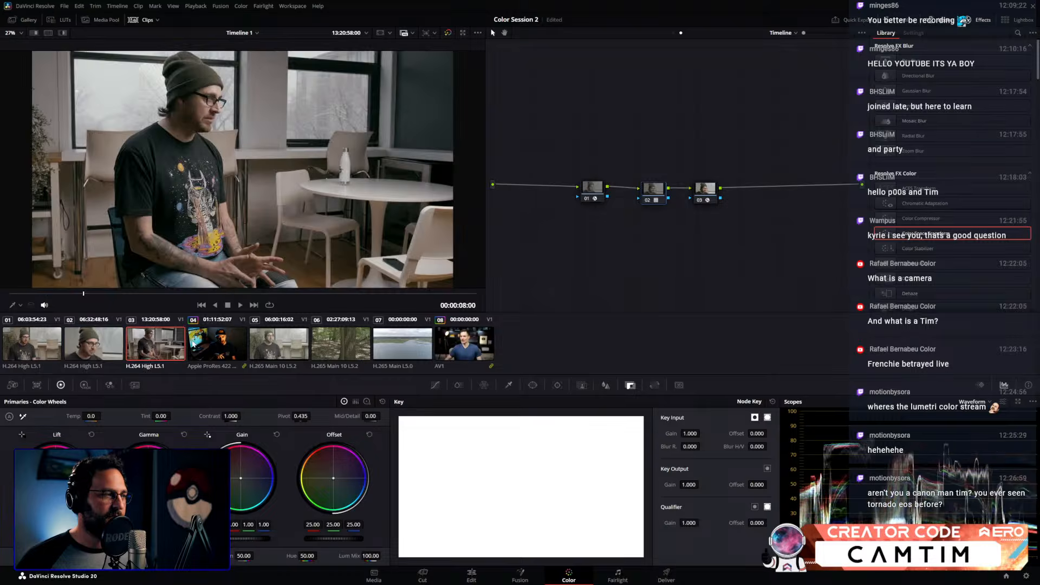
pyautogui.click(235, 342)
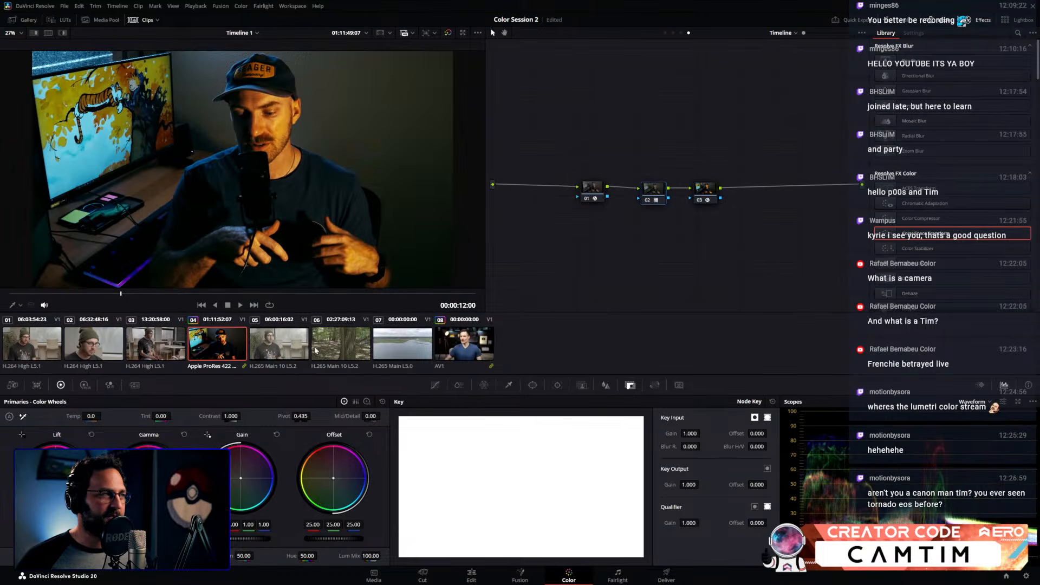
pyautogui.click(464, 343)
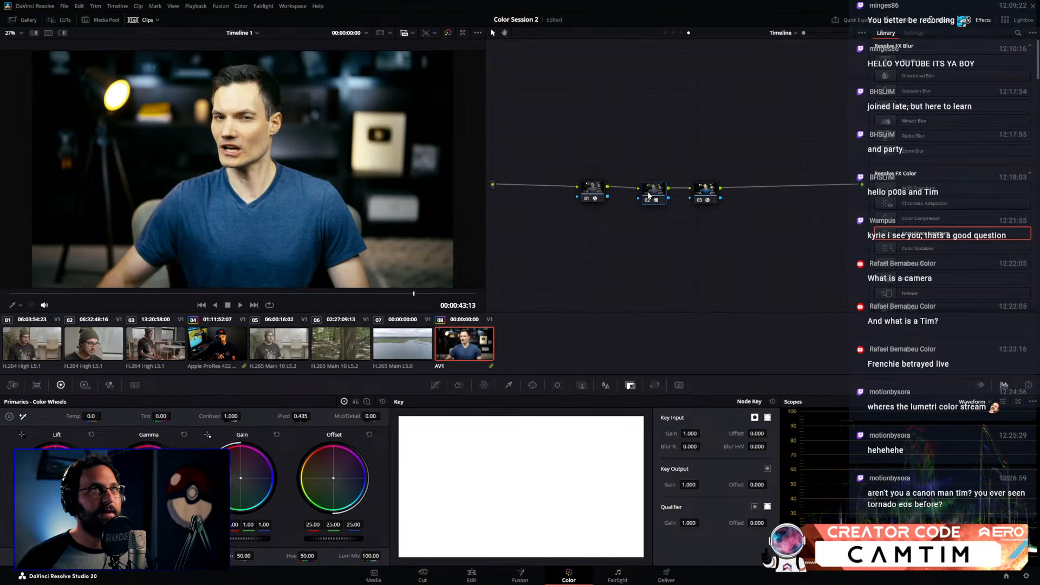
# Select the first Color Space Transform node in the Timeline graph, then show the Group Post-Clip node graph of clip 08
pyautogui.moveTo(603, 185); pyautogui.dragTo(604, 185)
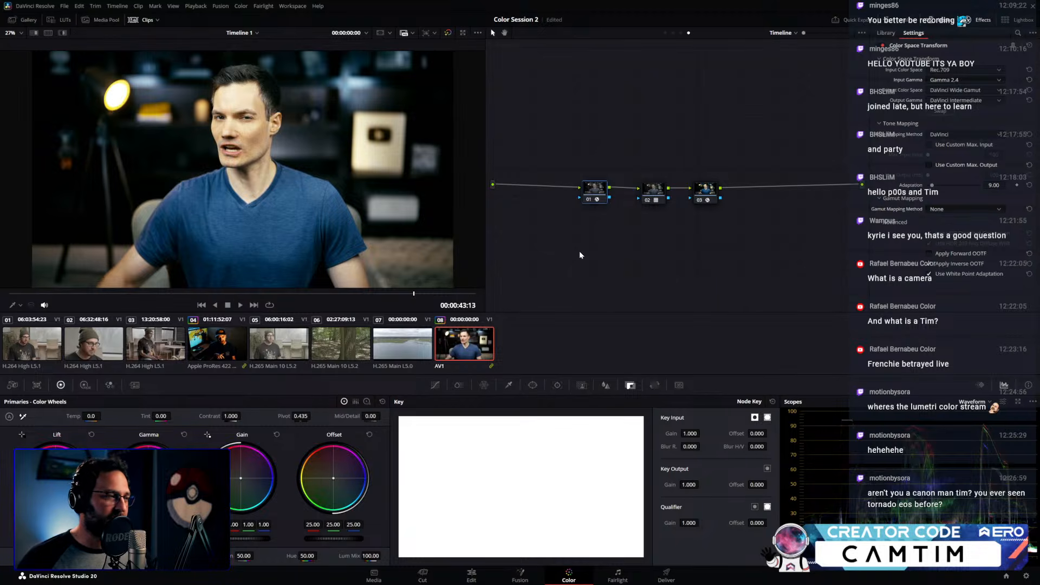
pyautogui.moveTo(588, 169); pyautogui.dragTo(740, 237)
pyautogui.click(698, 227)
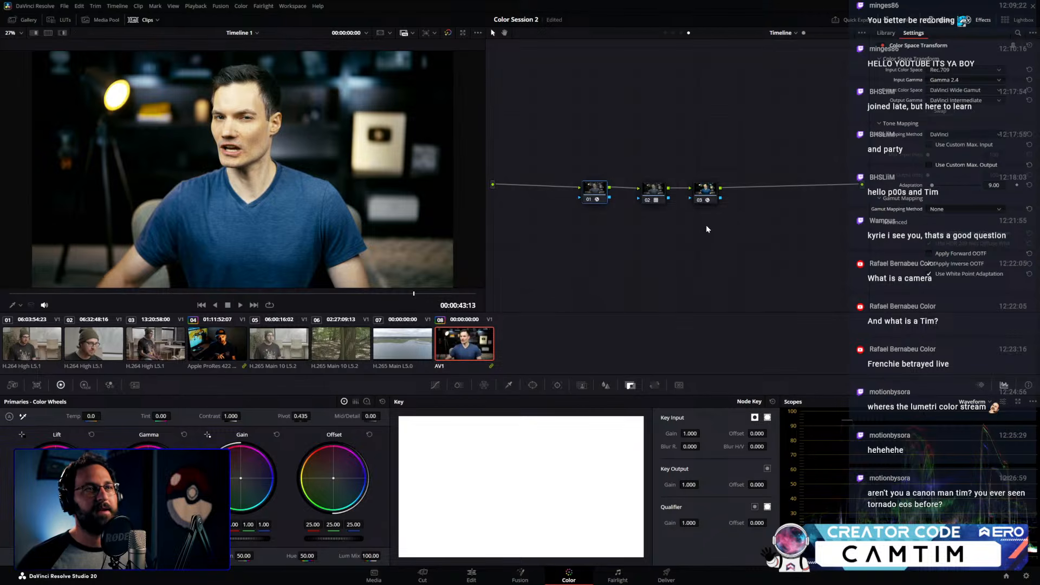
pyautogui.click(681, 33)
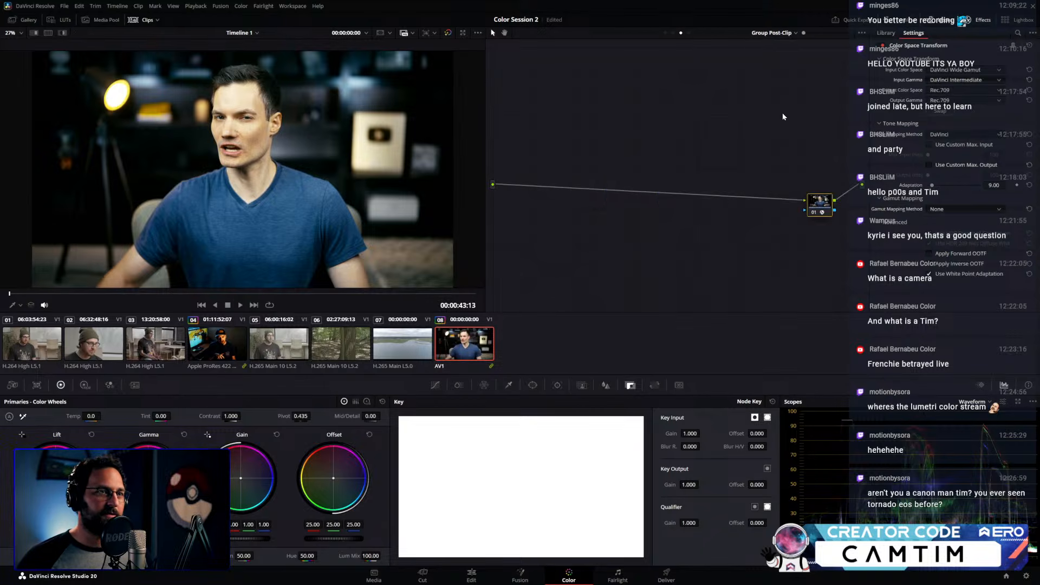
# Save the Color Space Transform node in clip 08's Group Post-Clip graph as a shared node
pyautogui.moveTo(816, 199)
pyautogui.mouseDown()
pyautogui.moveTo(815, 172)
pyautogui.moveTo(809, 191)
pyautogui.mouseUp()
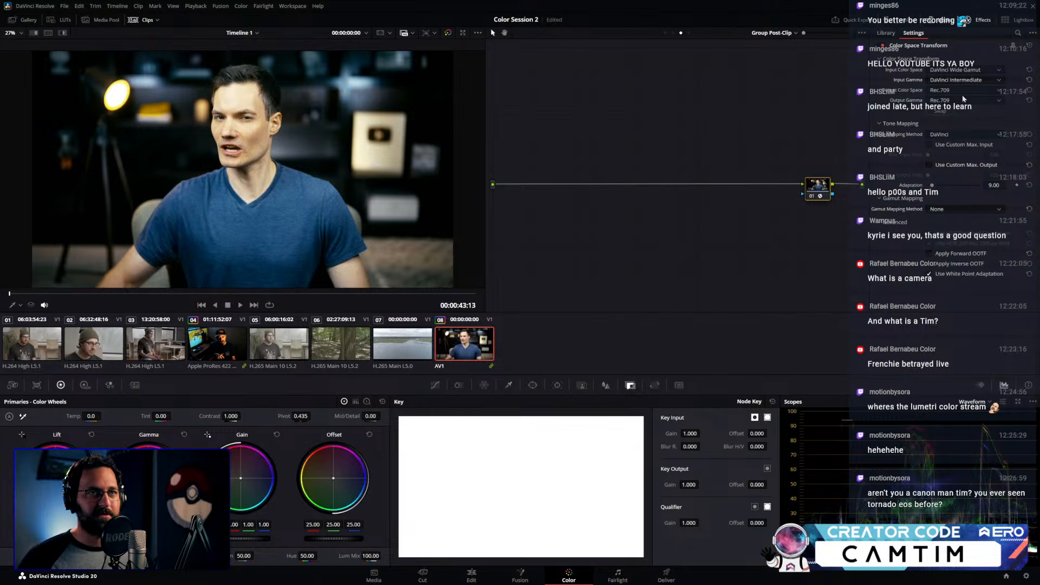
pyautogui.rightClick(820, 194)
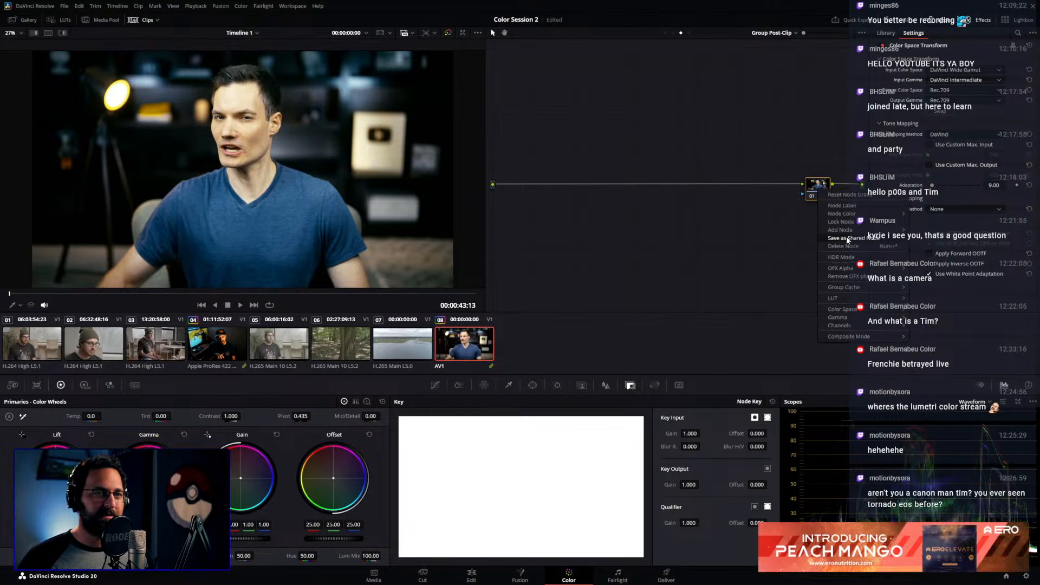
pyautogui.click(849, 240)
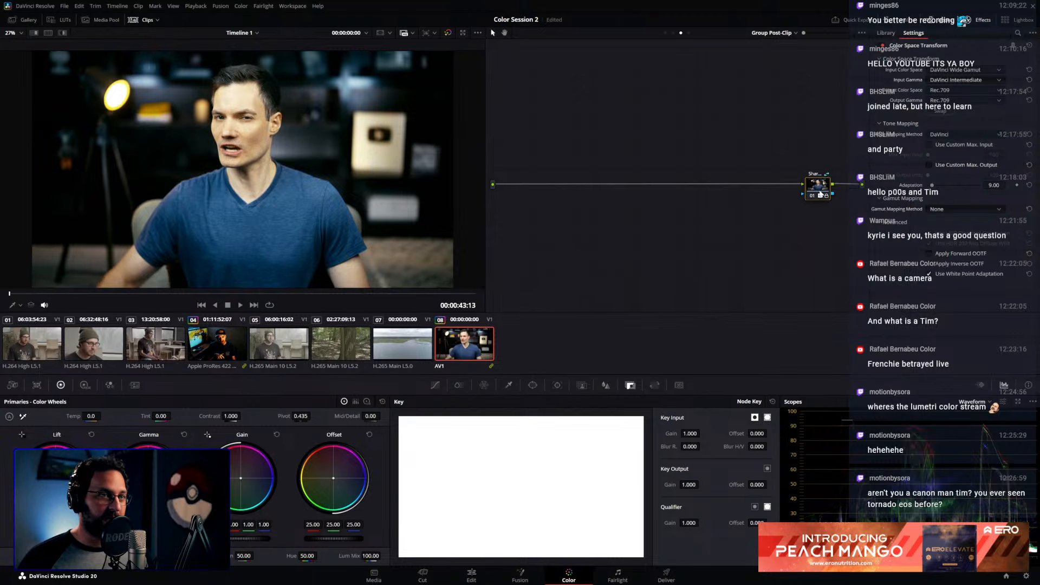
# Add clip 05 to a new group named Flog
pyautogui.click(409, 336)
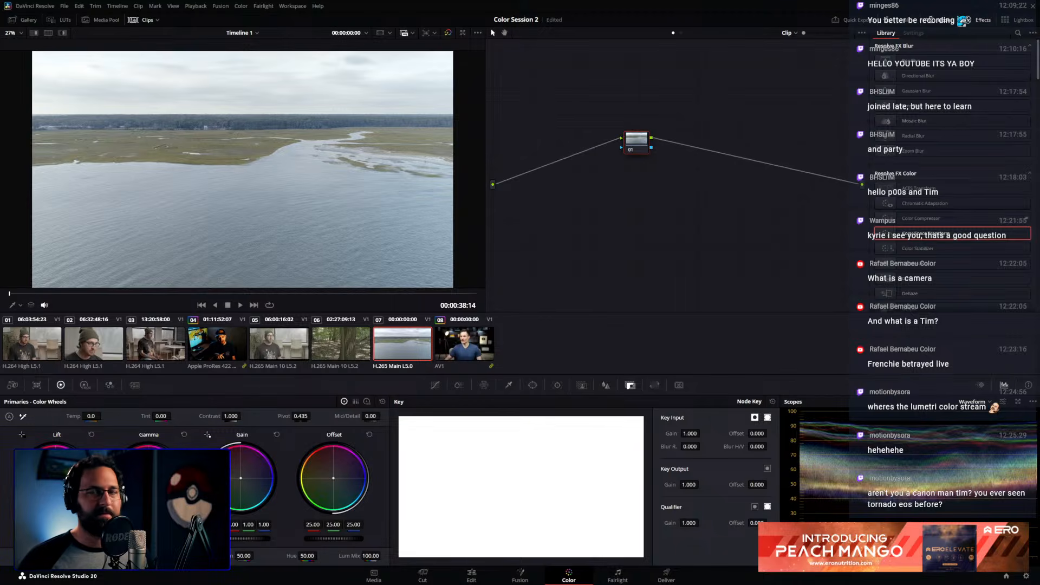
pyautogui.click(293, 348)
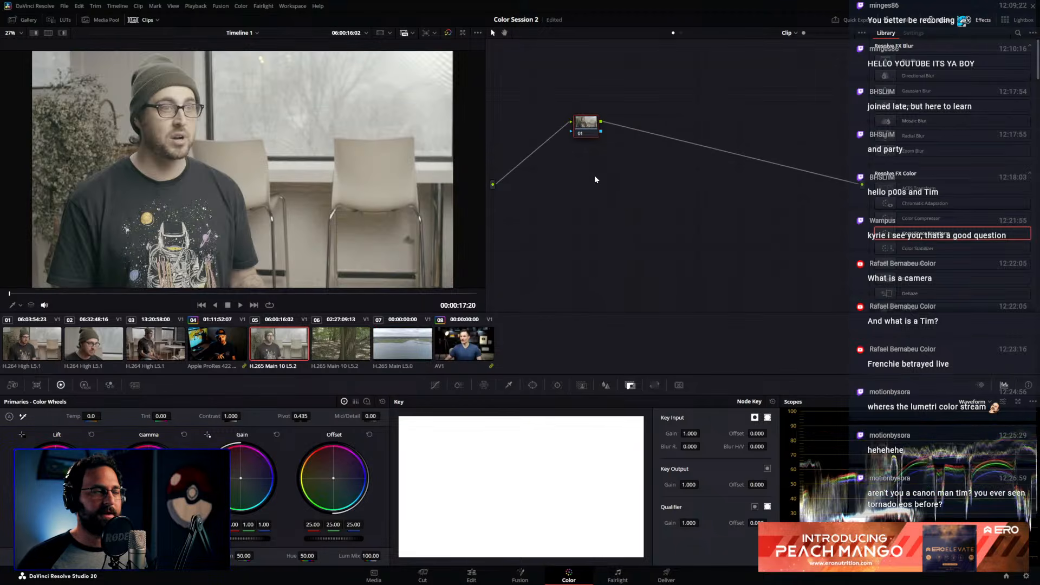
pyautogui.rightClick(272, 348)
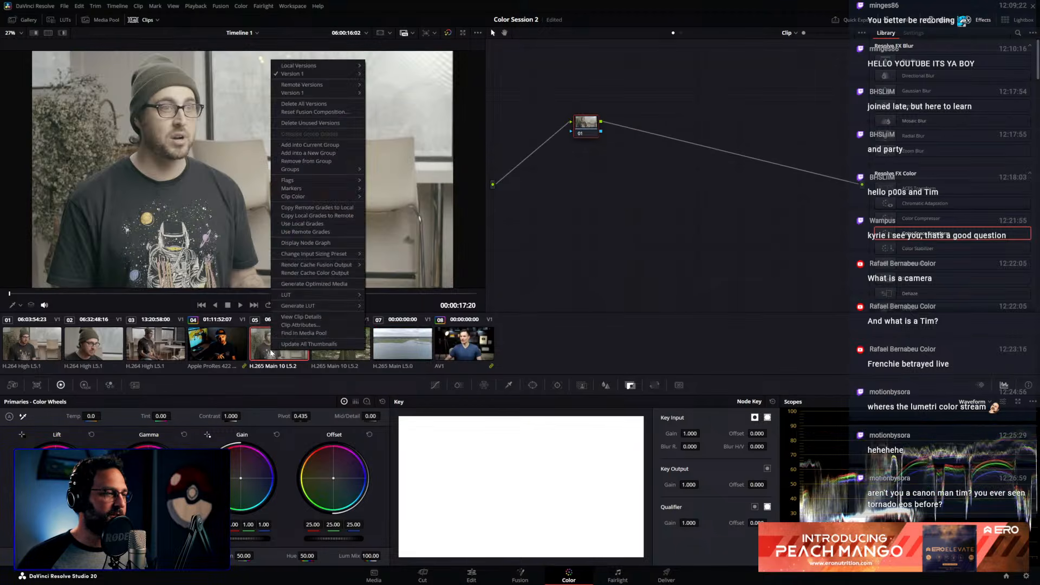
pyautogui.click(310, 154)
pyautogui.write('Flog')
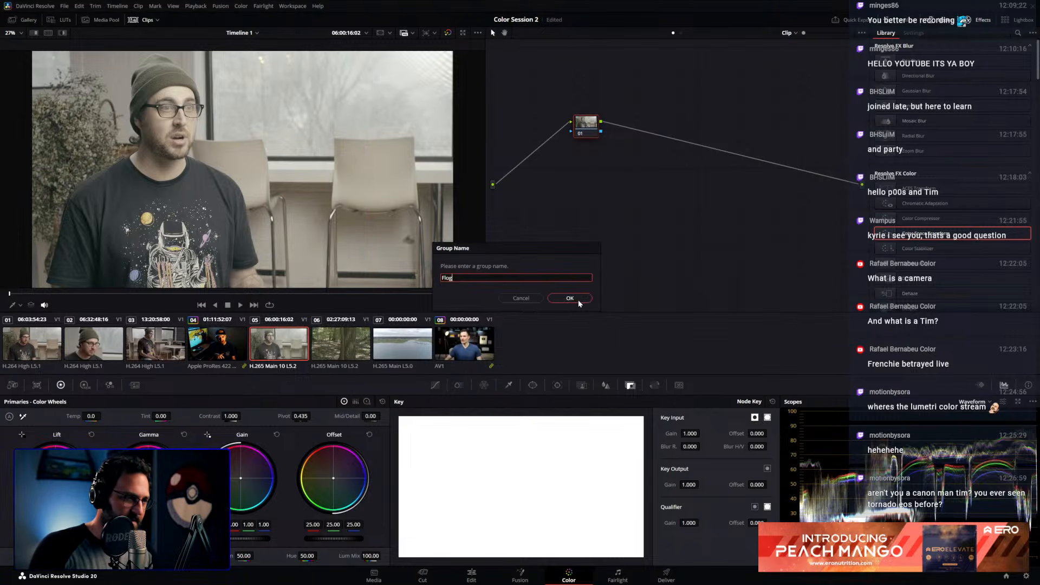
pyautogui.click(570, 299)
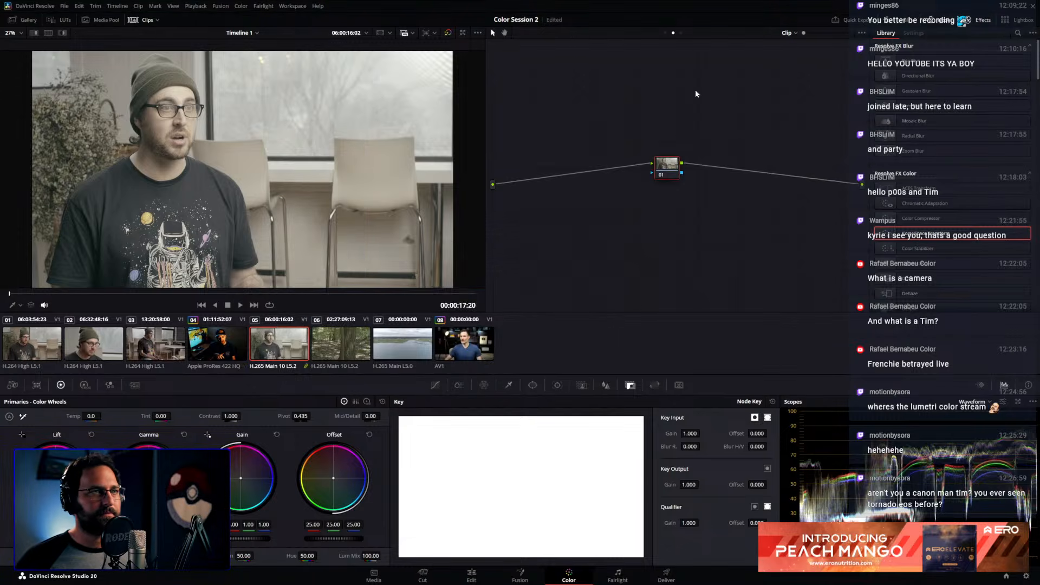
# Add the shared Color Space Transform node to clip 05's Group Post-Clip graph and delete the empty node before it
pyautogui.click(680, 34)
pyautogui.moveTo(603, 131); pyautogui.dragTo(751, 184)
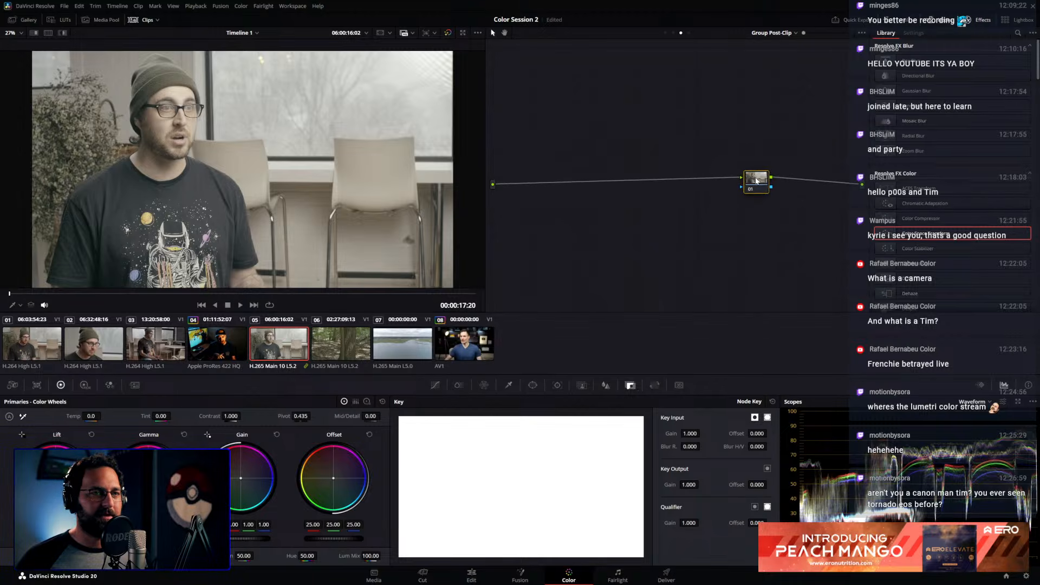
pyautogui.rightClick(757, 181)
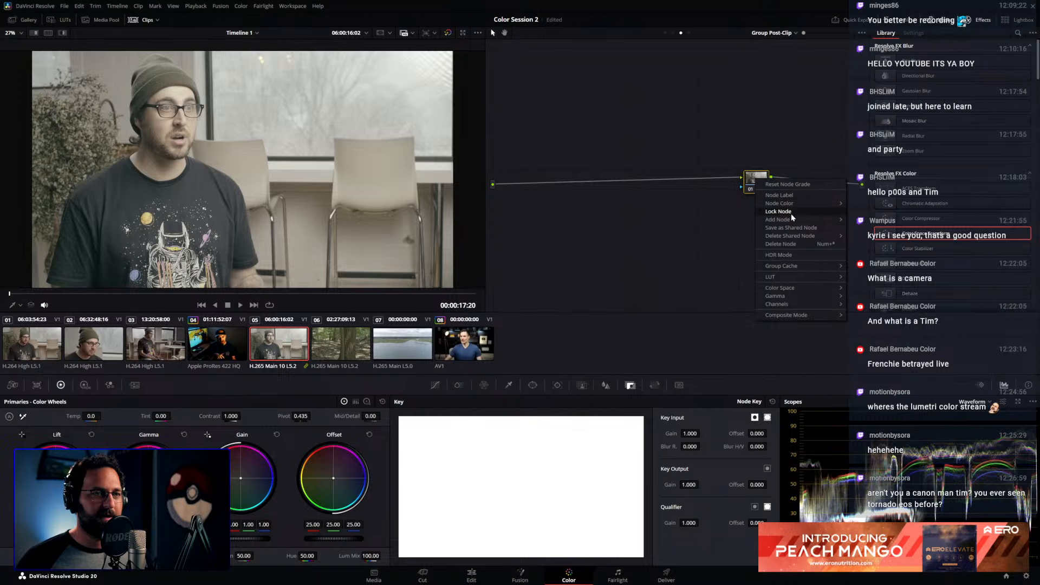
pyautogui.moveTo(790, 220)
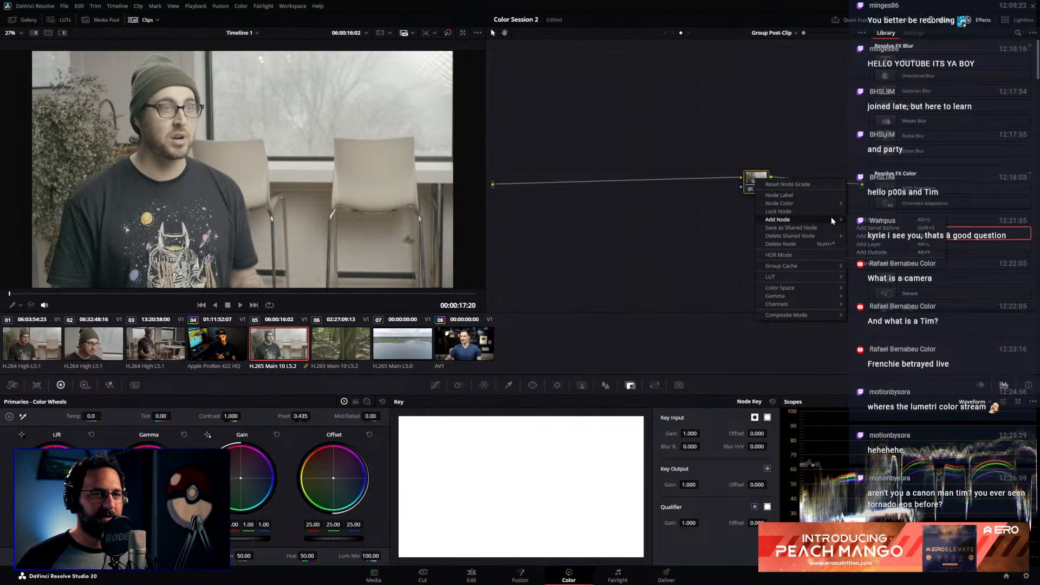
pyautogui.click(872, 265)
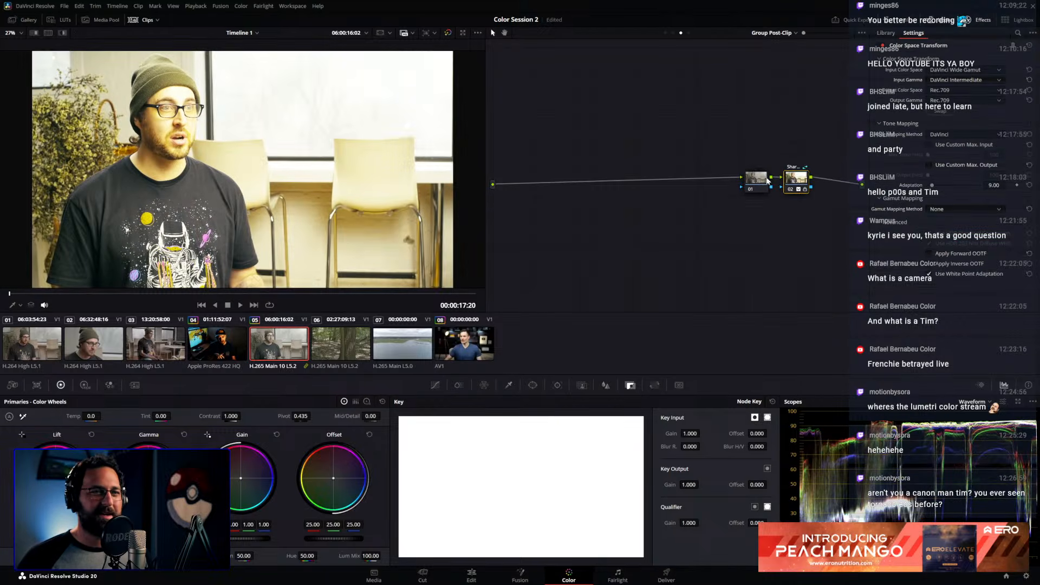
pyautogui.press('Delete')
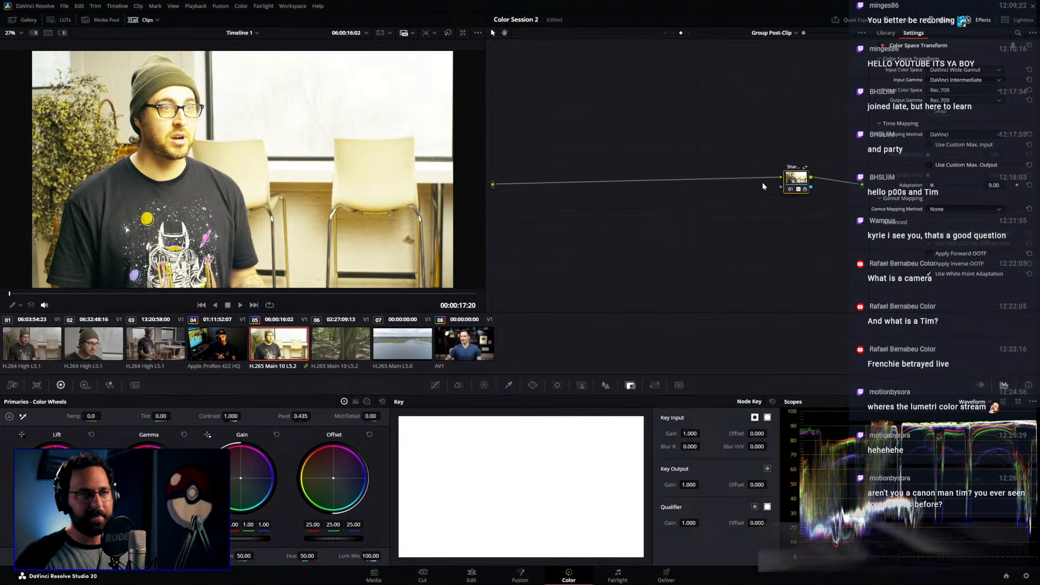
# Unlock the shared Color Space Transform node and set its Output Gamma to Gamma 2.4
pyautogui.rightClick(775, 204)
pyautogui.click(796, 233)
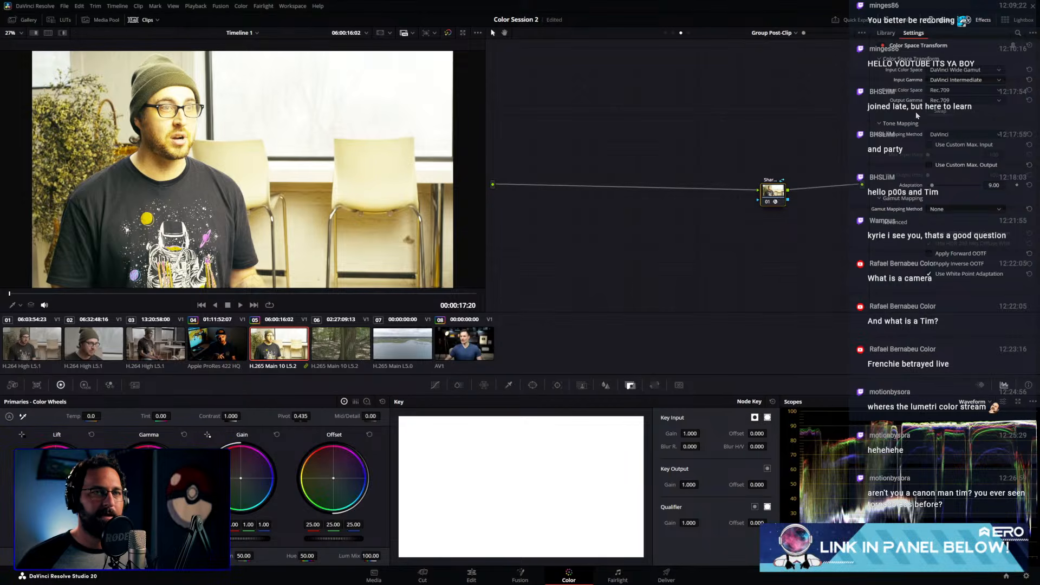
pyautogui.click(941, 101)
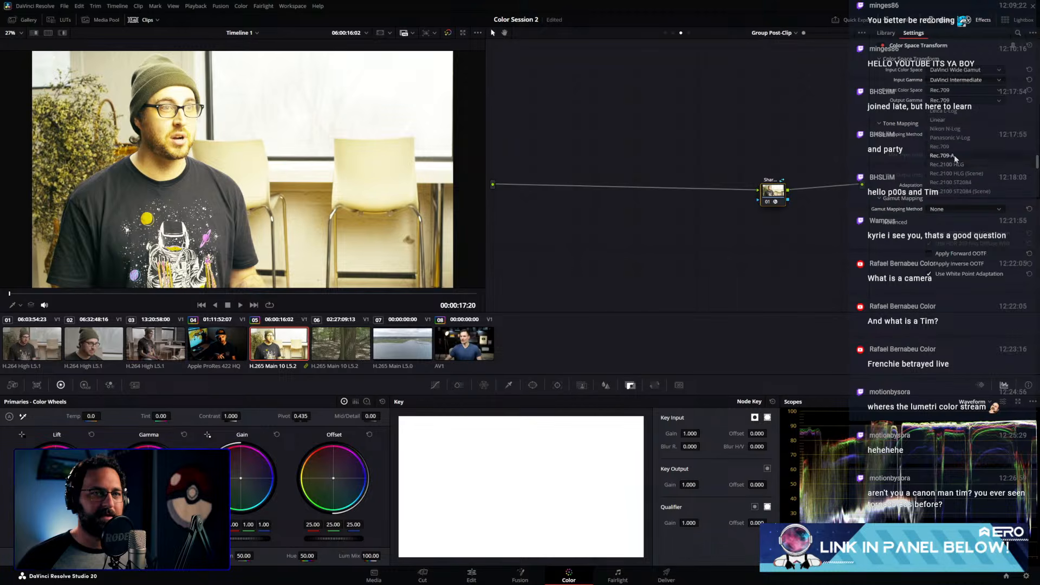
pyautogui.scroll(3, 960, 161)
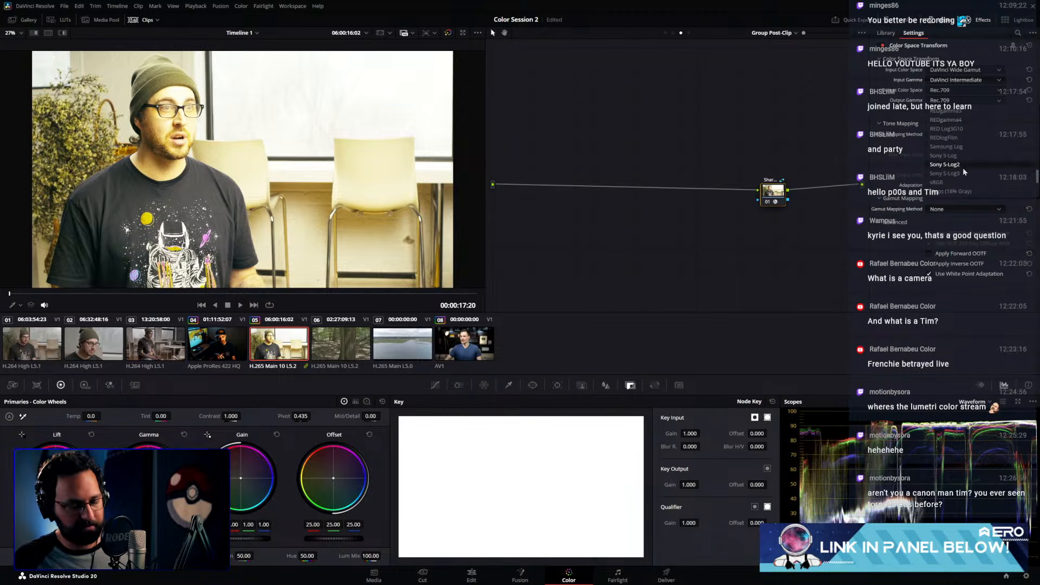
pyautogui.click(954, 120)
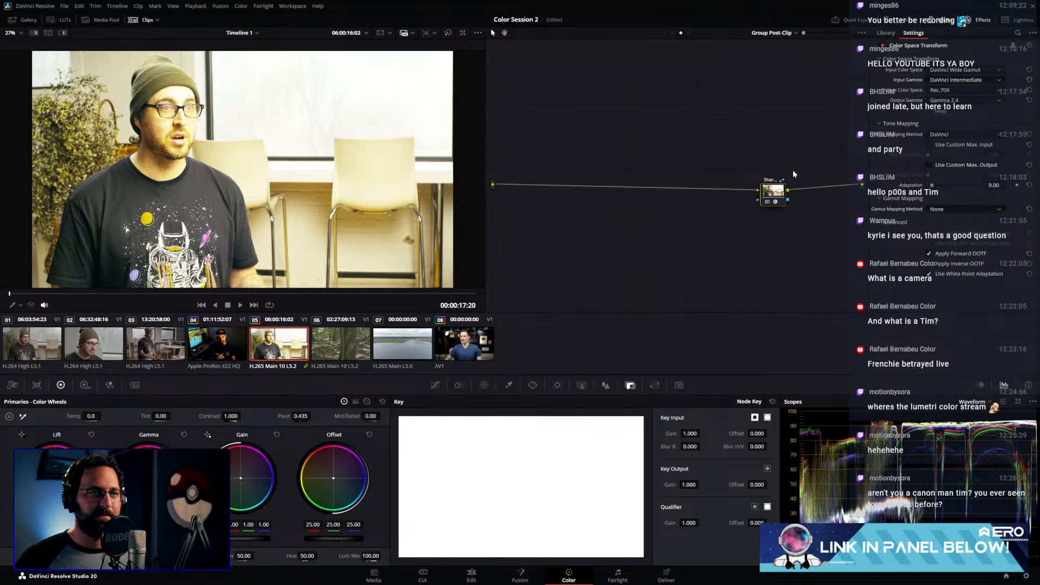
# Check the shared node's output gamma setting on clip 08
pyautogui.moveTo(784, 191); pyautogui.dragTo(796, 192)
pyautogui.click(463, 350)
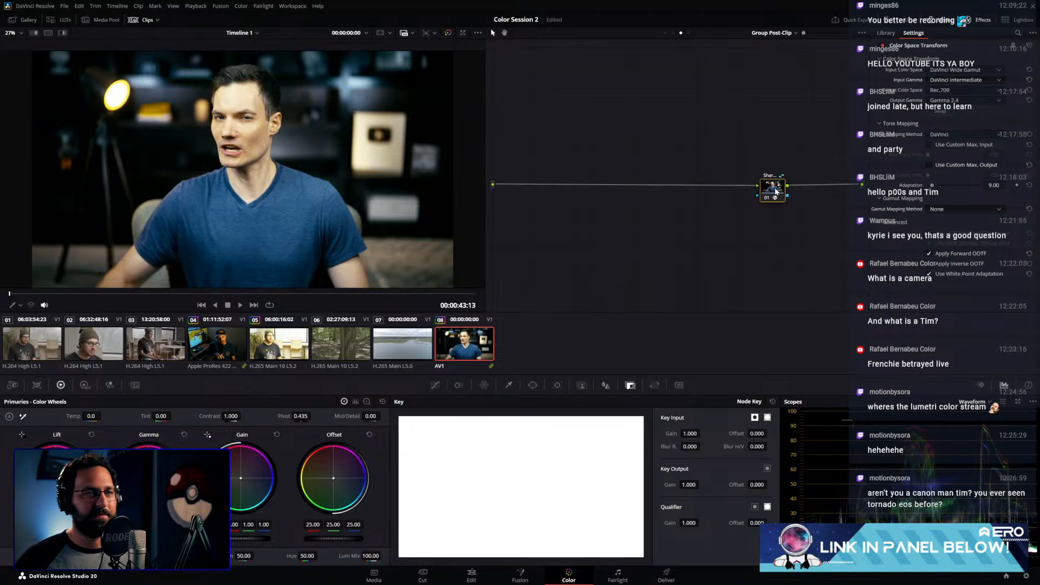
pyautogui.moveTo(774, 194); pyautogui.dragTo(785, 191)
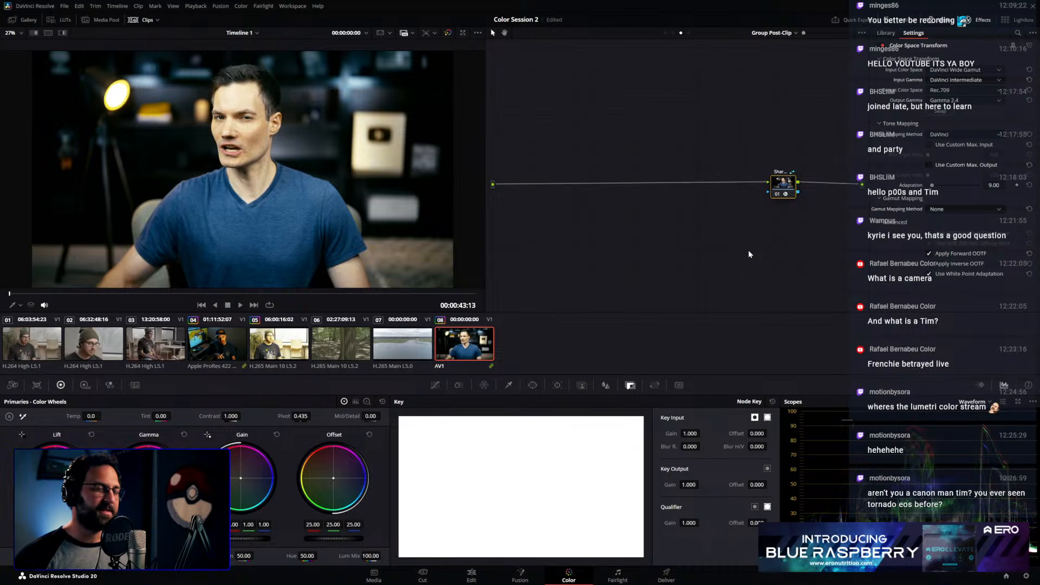
# Reset all grades and nodes in the Timeline node graph
pyautogui.click(688, 33)
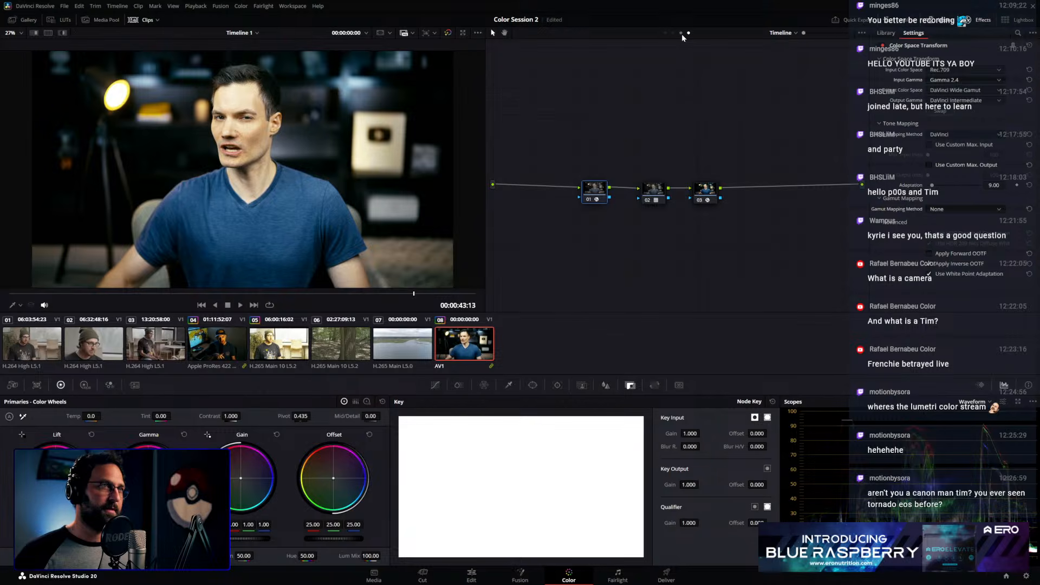
pyautogui.rightClick(669, 98)
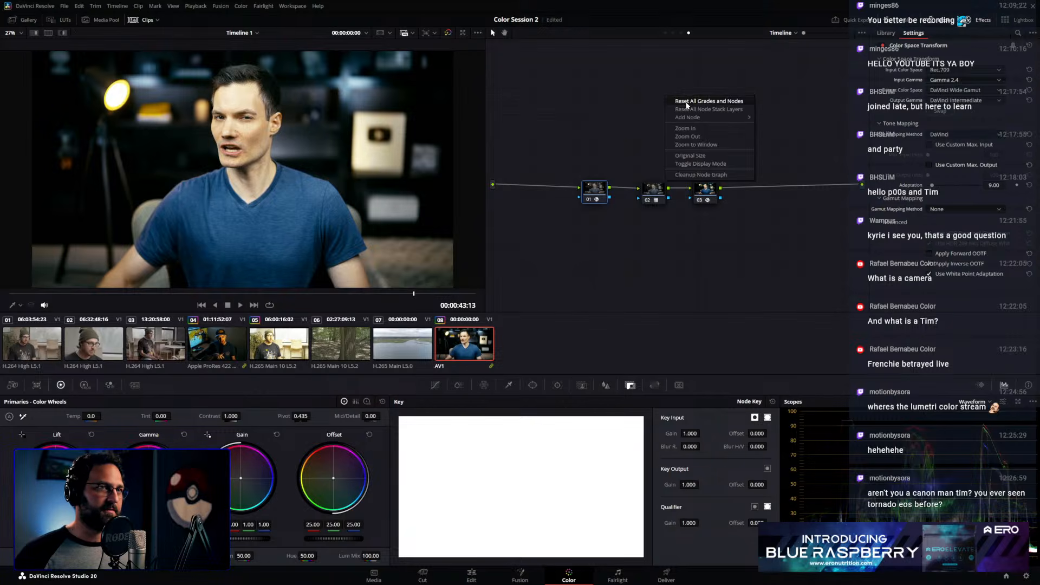
pyautogui.click(684, 101)
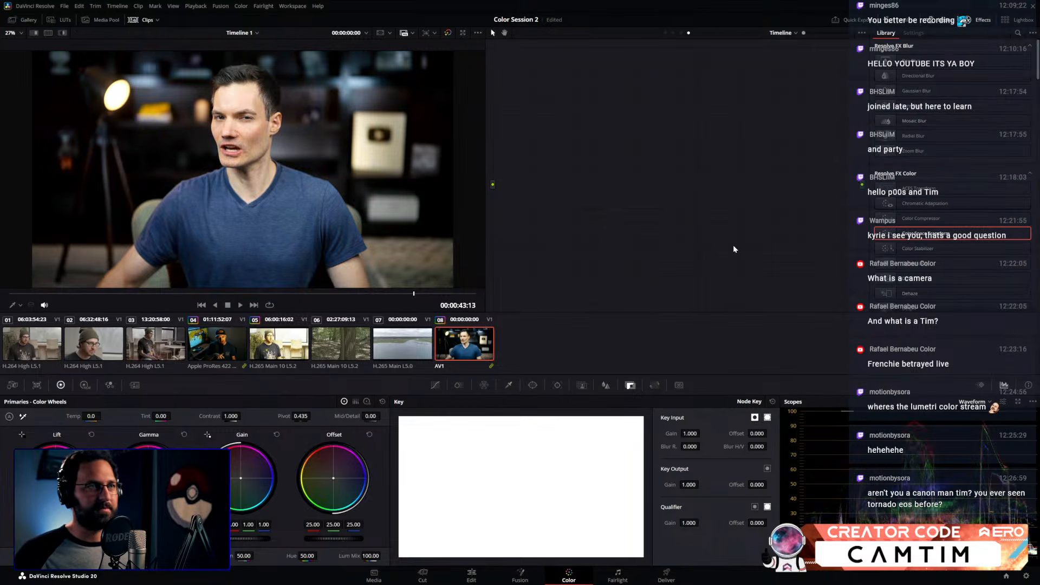
# Look through clip 08's Group Pre-Clip, Clip and Group Post-Clip node graphs
pyautogui.click(665, 33)
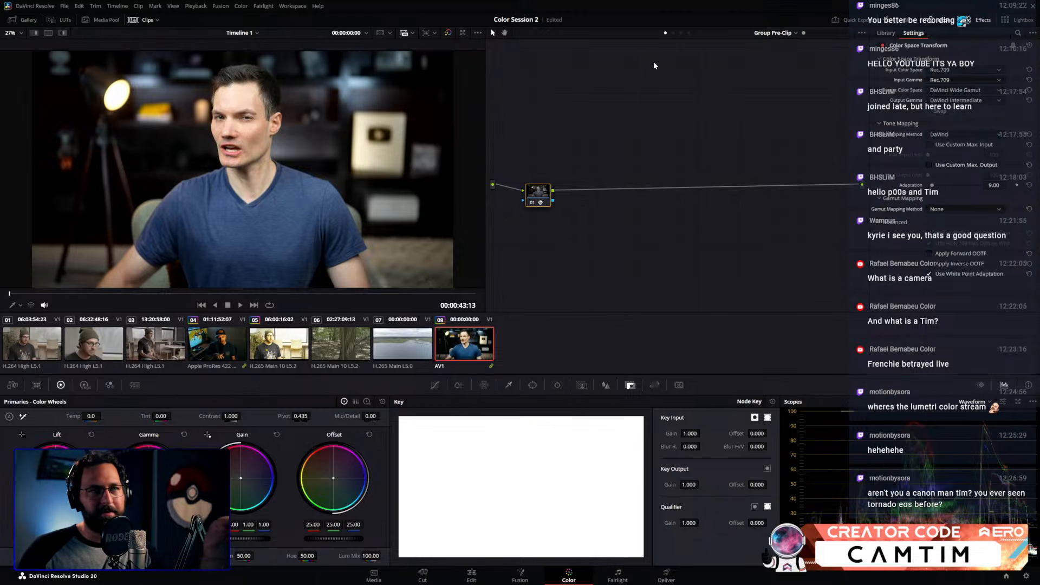
pyautogui.click(674, 34)
pyautogui.click(681, 33)
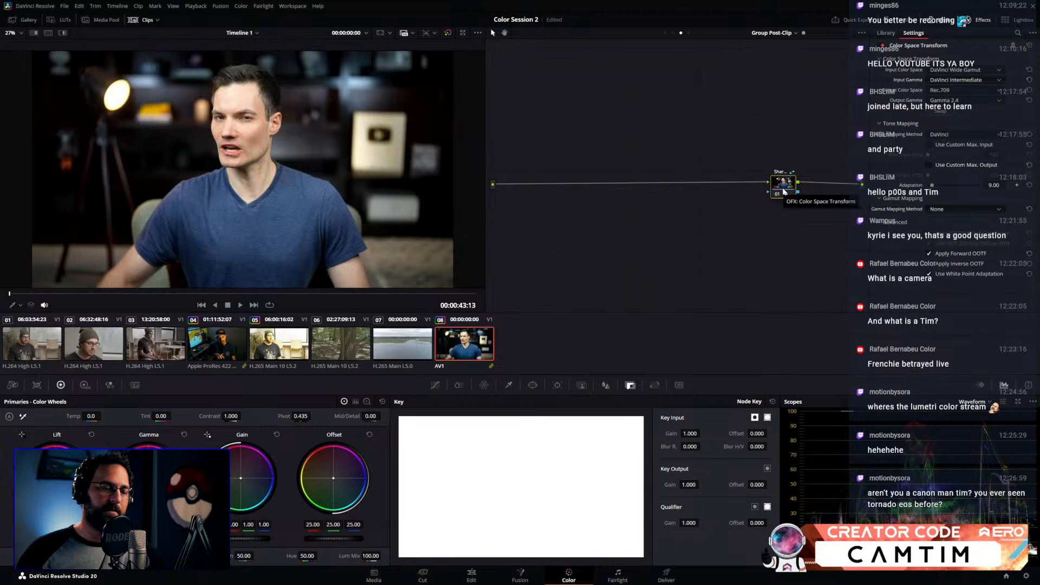
pyautogui.moveTo(783, 191); pyautogui.dragTo(803, 200)
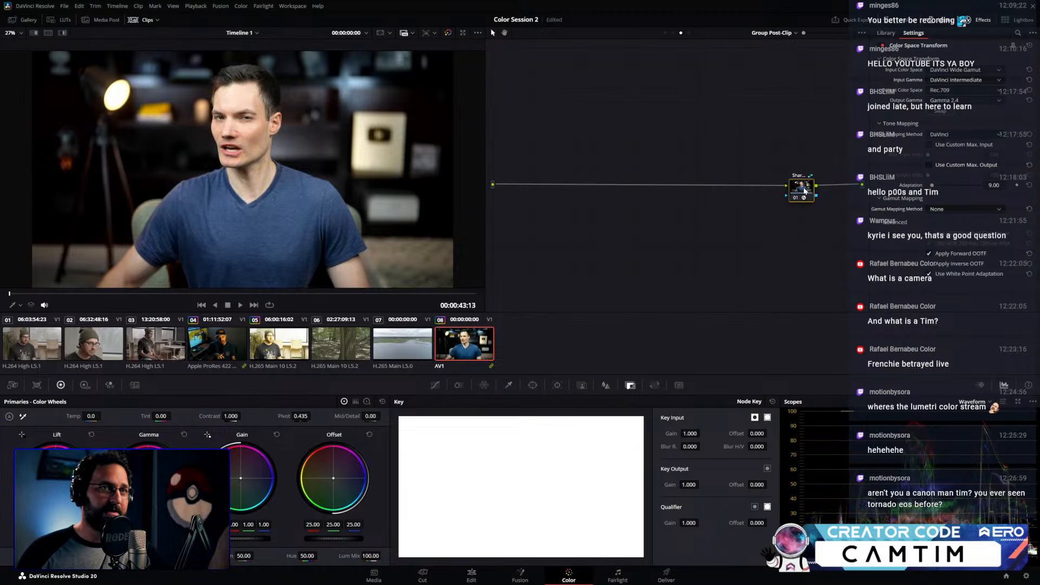
pyautogui.moveTo(805, 191); pyautogui.dragTo(812, 188)
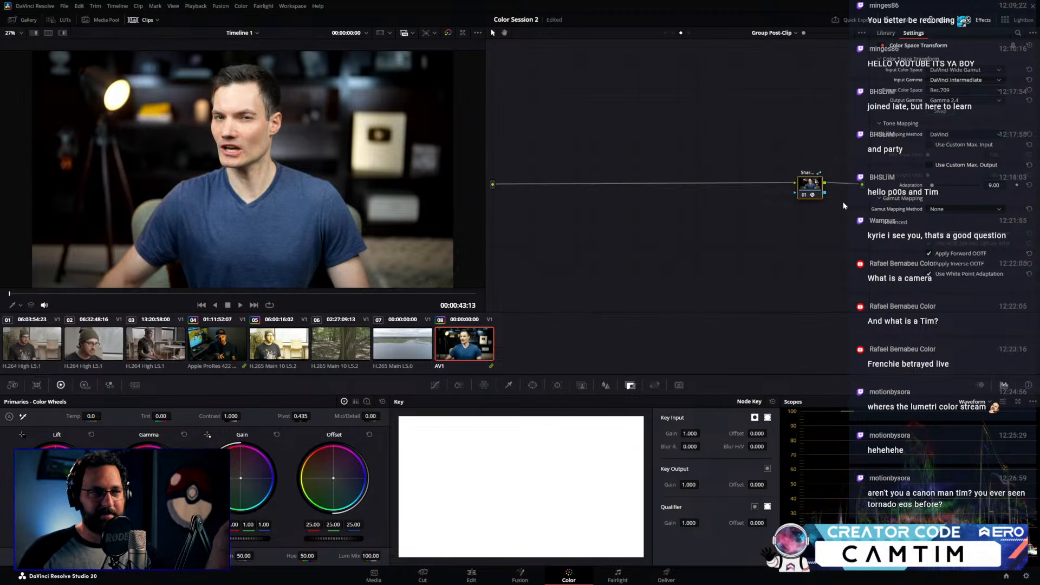
pyautogui.moveTo(819, 196); pyautogui.dragTo(825, 199)
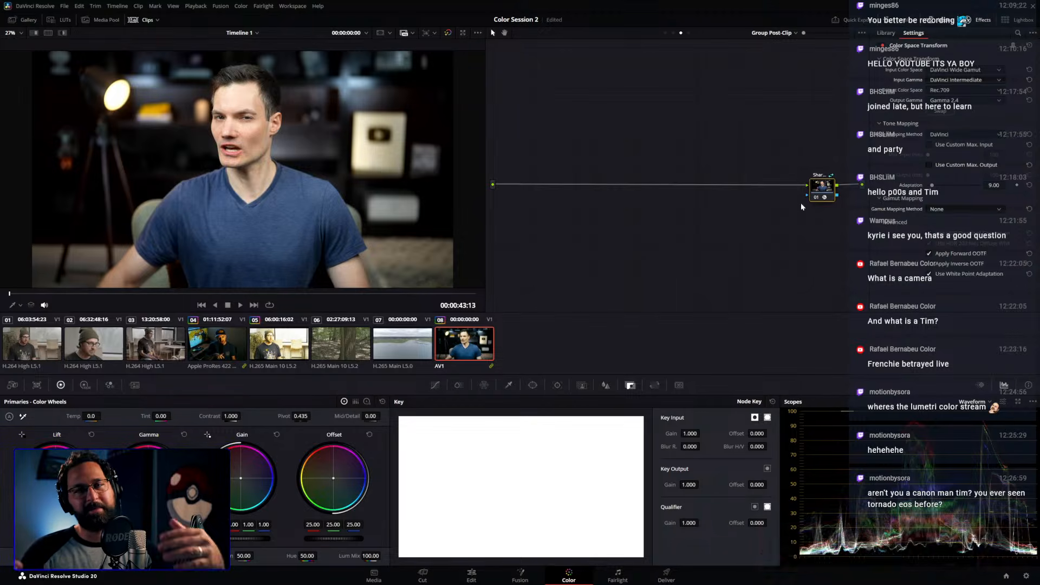
pyautogui.moveTo(818, 192); pyautogui.dragTo(814, 190)
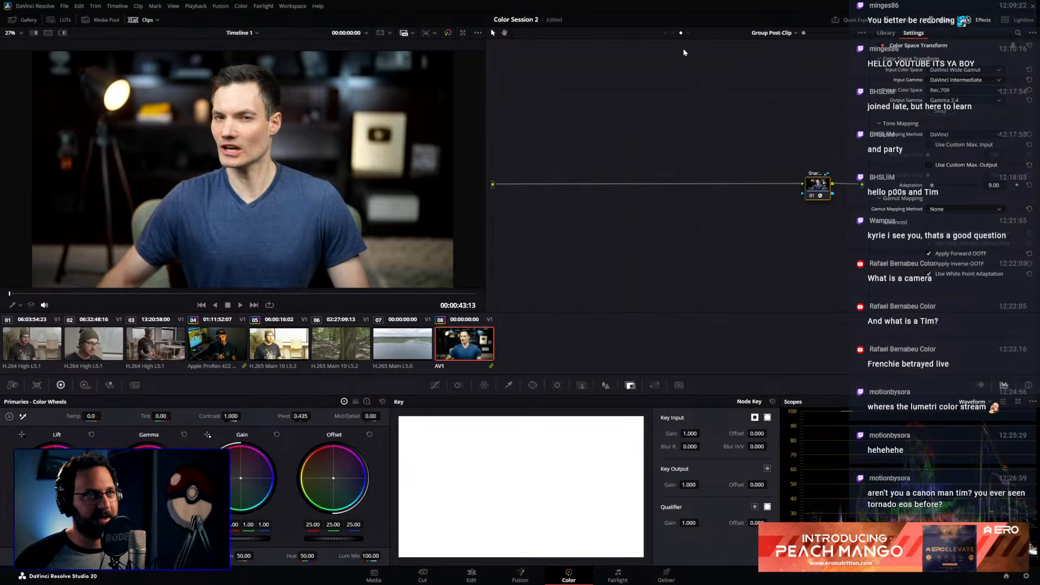
pyautogui.moveTo(819, 192); pyautogui.dragTo(821, 191)
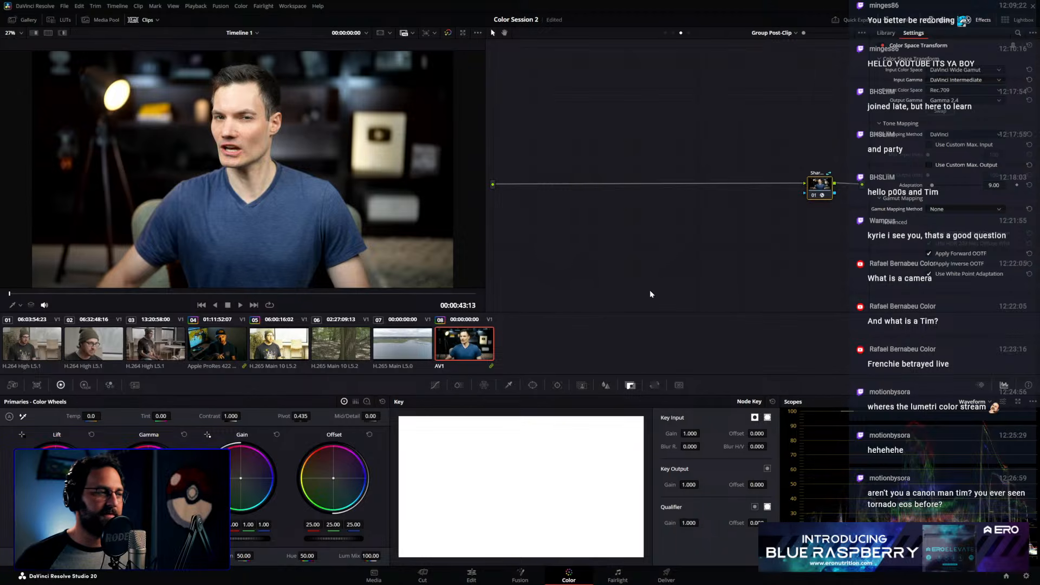
pyautogui.click(478, 576)
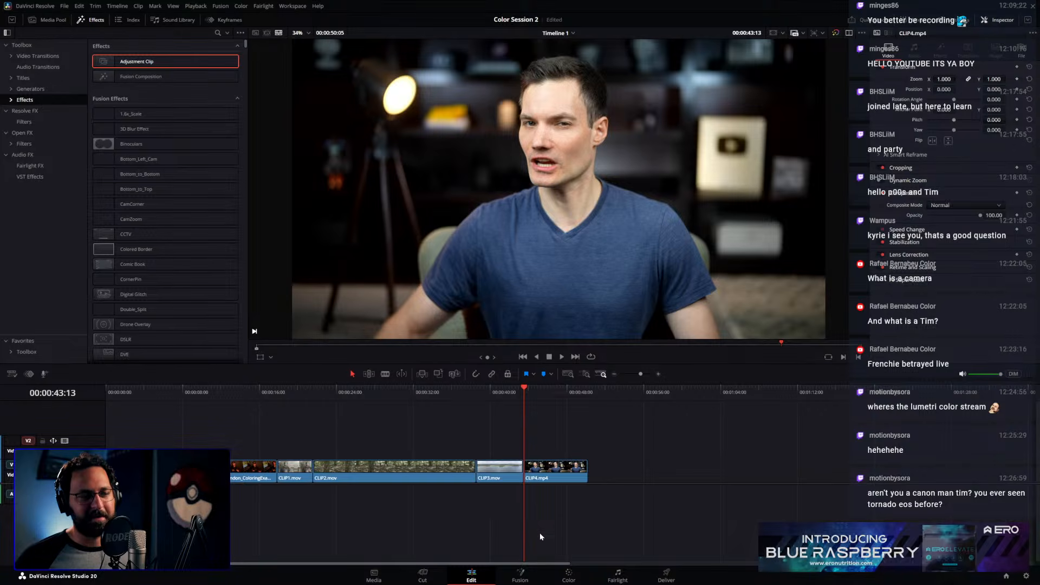
pyautogui.click(574, 577)
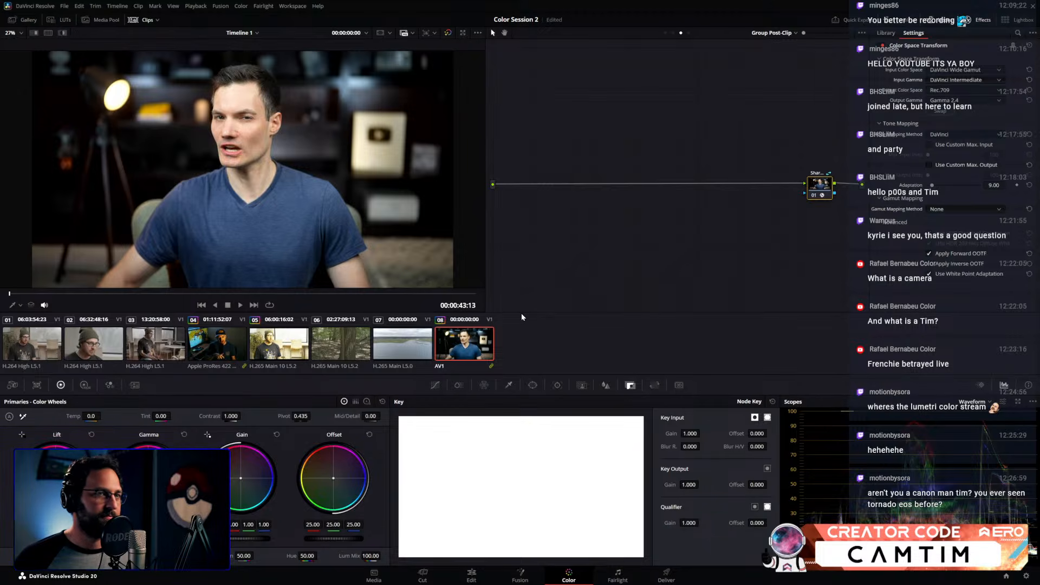
# Switch to clip 04 and show its Timeline node graph
pyautogui.click(221, 351)
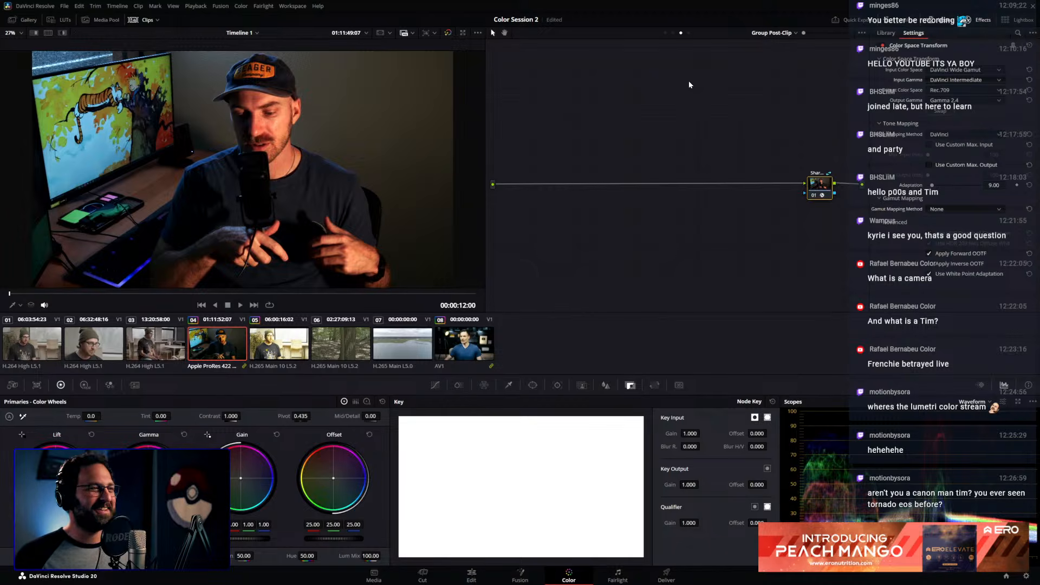
pyautogui.click(688, 33)
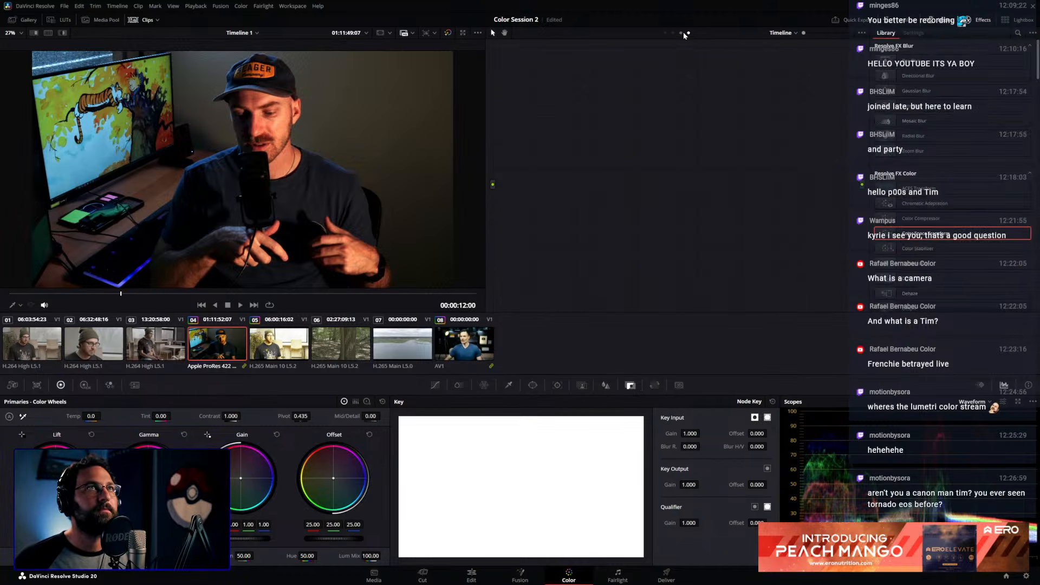
pyautogui.press('super')
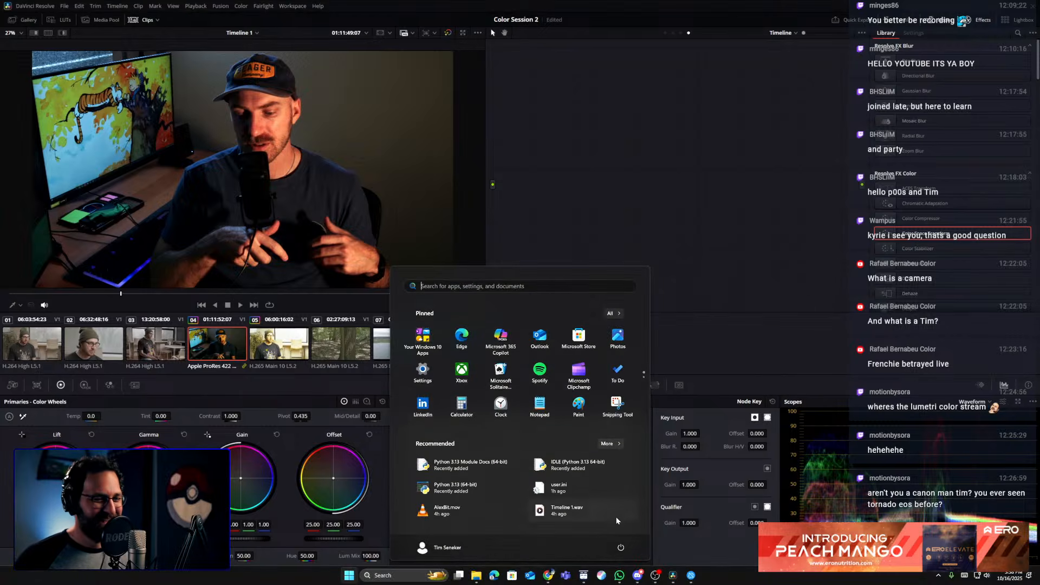
pyautogui.moveTo(549, 576)
pyautogui.click(560, 541)
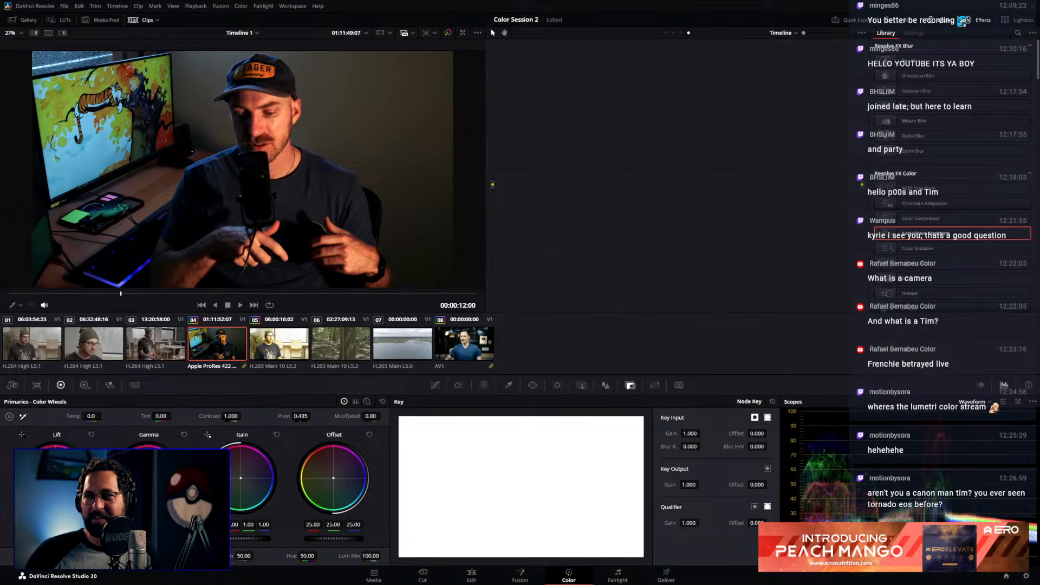
# Browse the LUTs available for node 04 in clip 04's Clip node graph, including the Film Looks and ACES folders
pyautogui.click(673, 34)
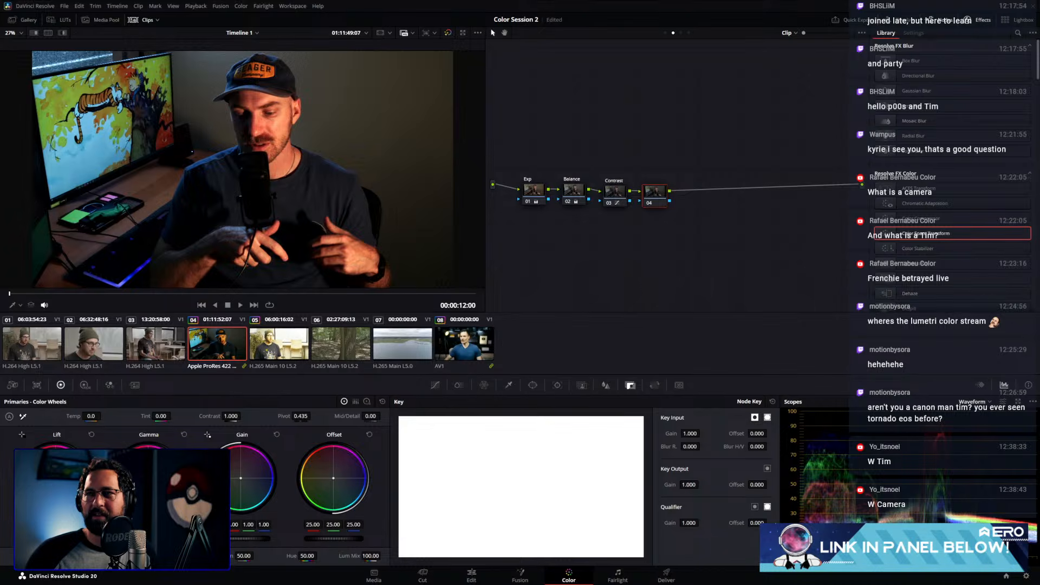
pyautogui.rightClick(650, 193)
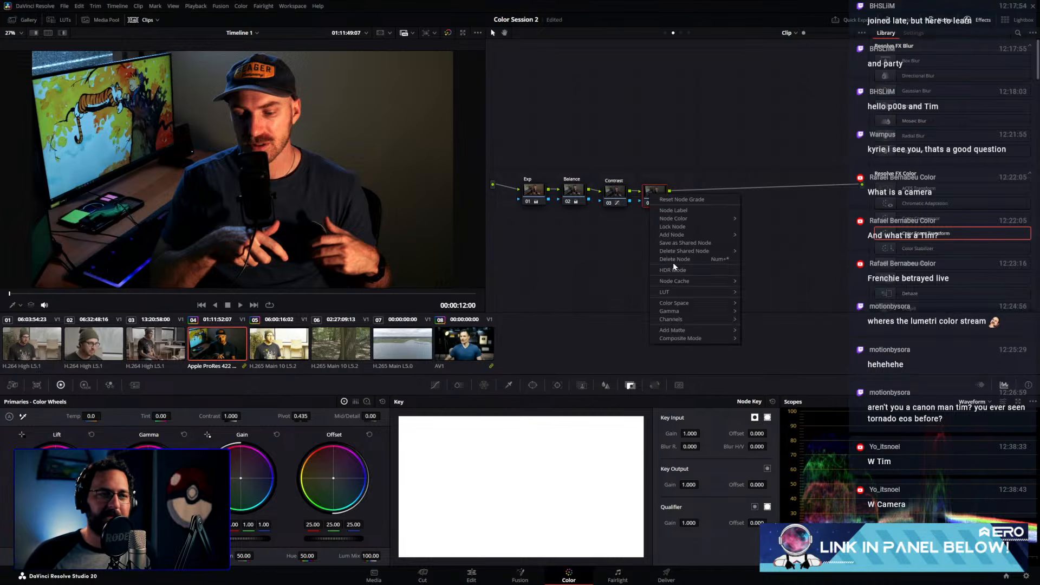
pyautogui.moveTo(681, 292)
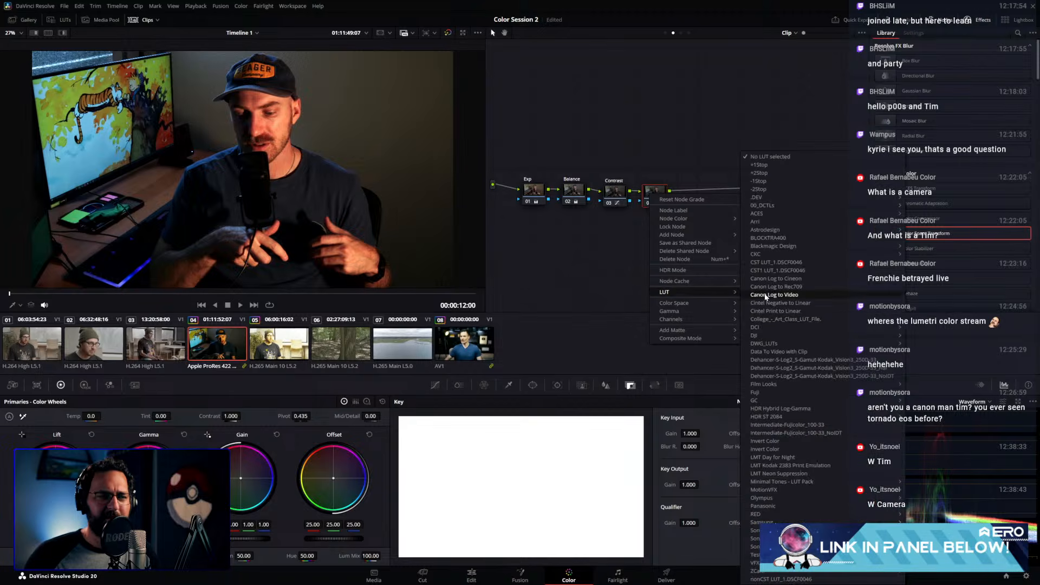
pyautogui.moveTo(778, 384)
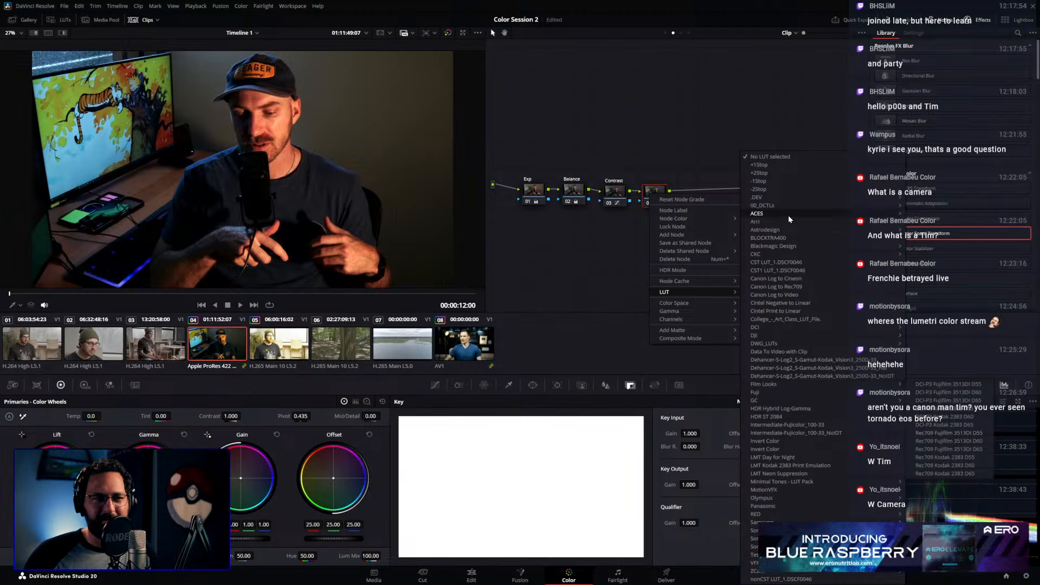
pyautogui.moveTo(766, 254)
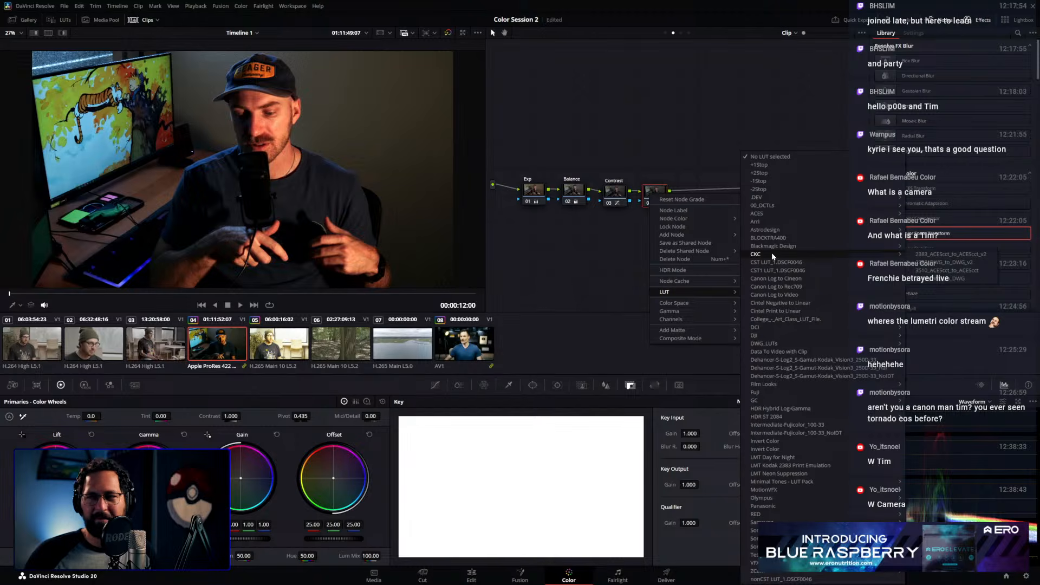
pyautogui.click(590, 249)
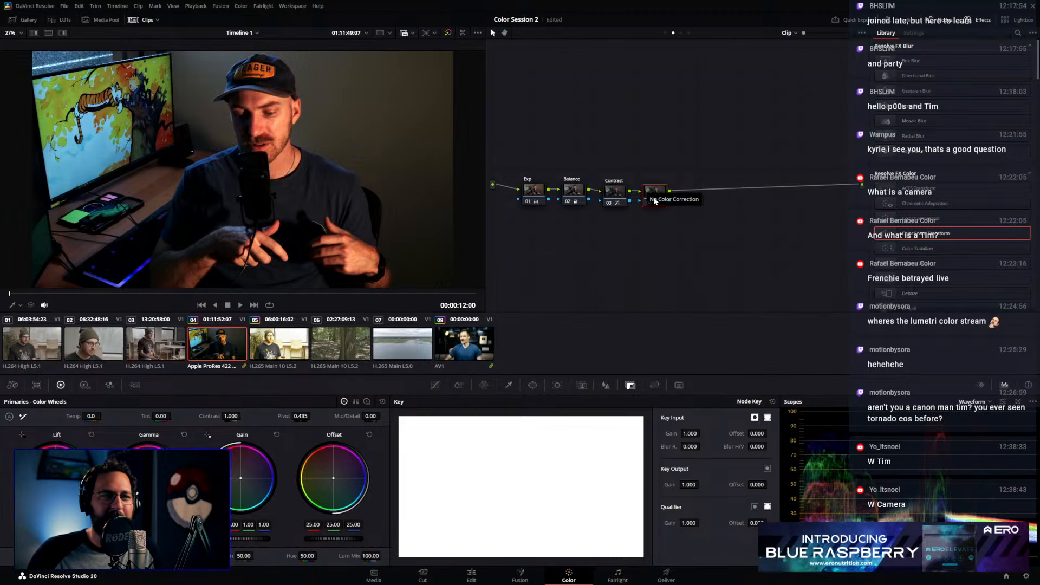
# Set the output gamma of the shared Color Space Transform node in the Group Post-Clip graph to Cineon Film Log
pyautogui.click(681, 32)
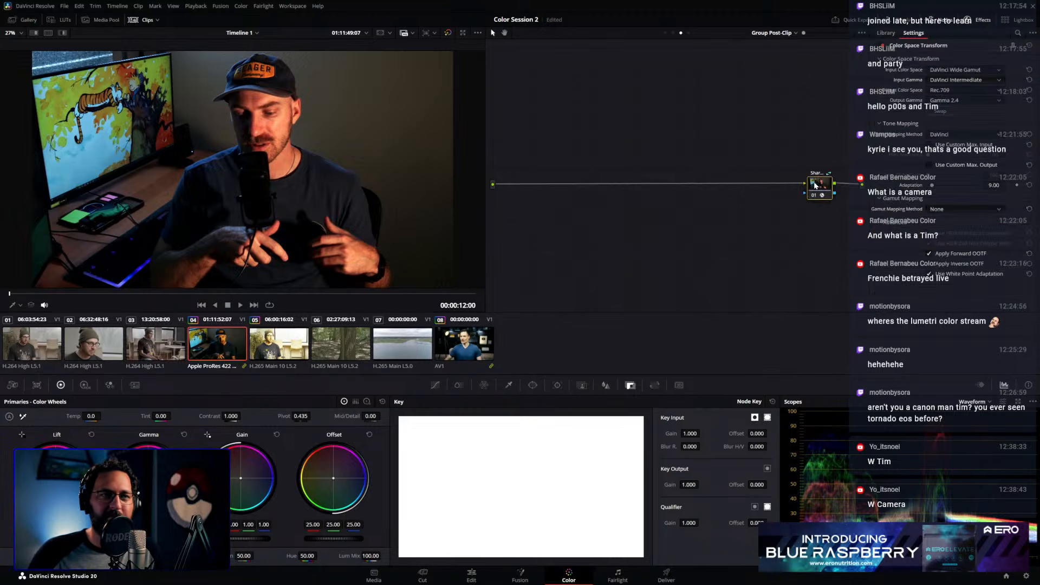
pyautogui.moveTo(814, 184); pyautogui.dragTo(756, 187)
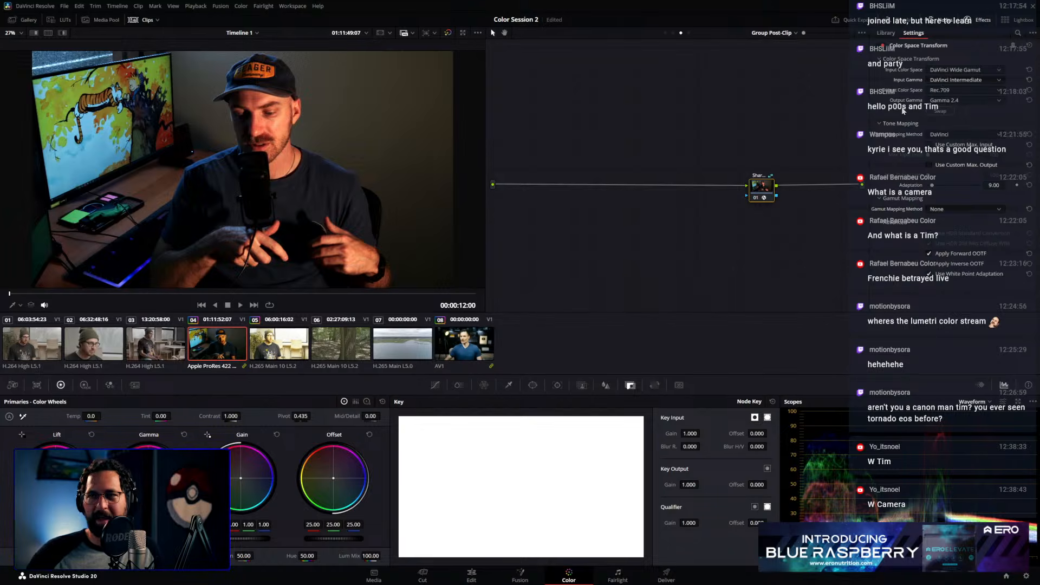
pyautogui.click(934, 101)
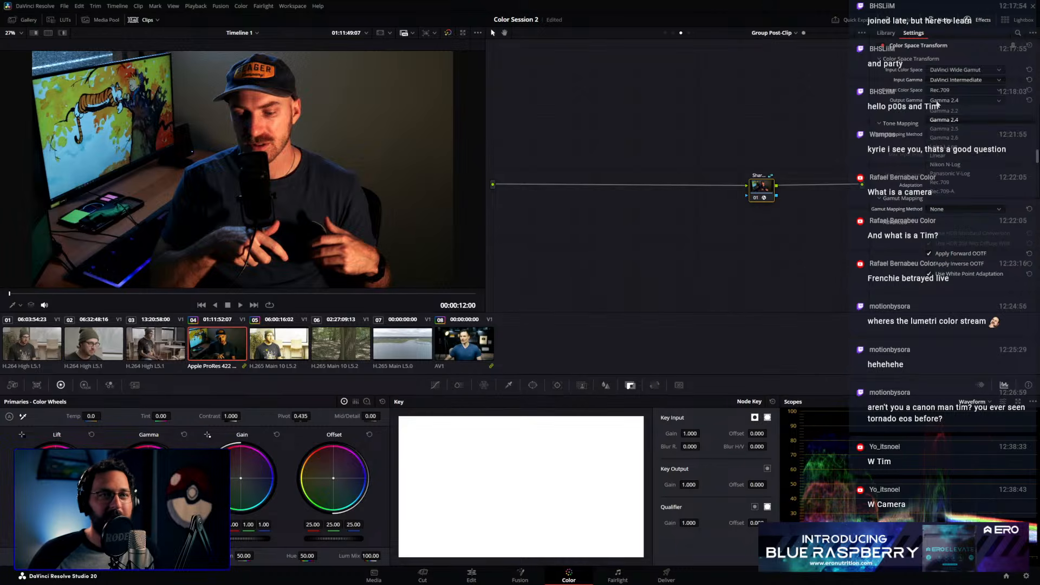
pyautogui.scroll(5, 959, 141)
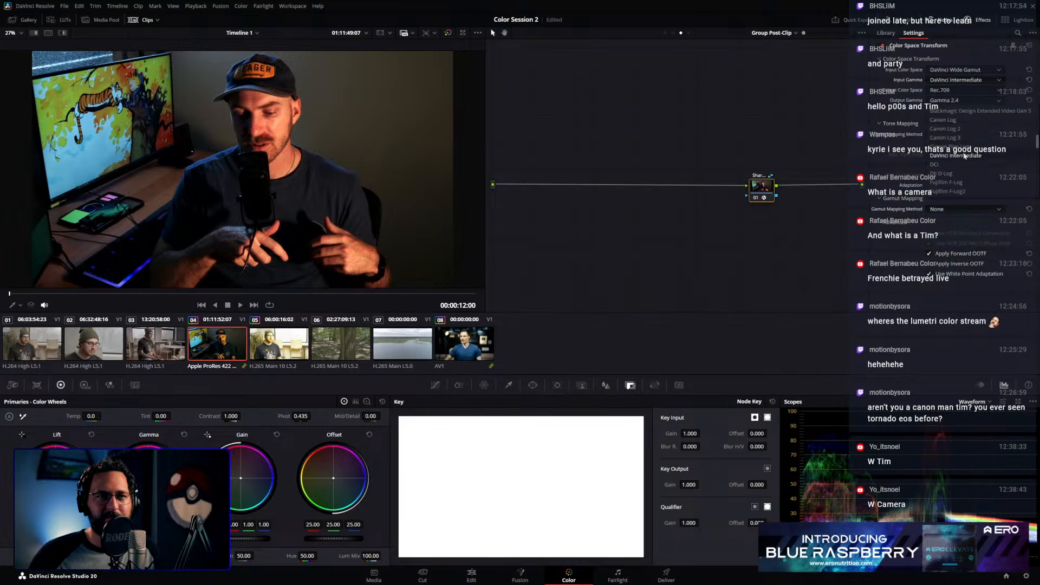
pyautogui.click(946, 149)
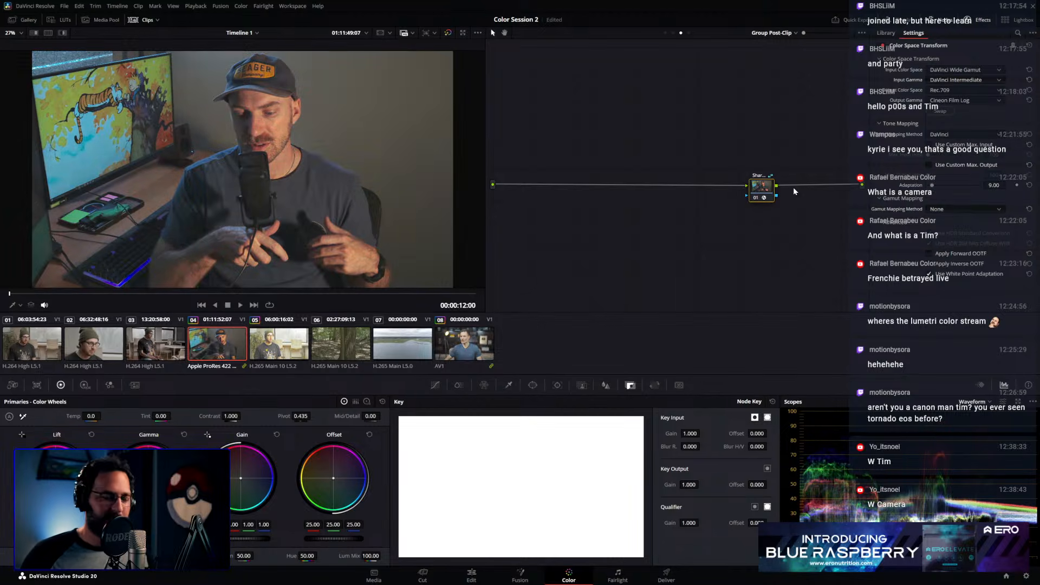
# Add a serial node after the shared node and apply the Rec709 Kodak 2383 D65 film look LUT to it
pyautogui.hotkey('alt', 's')
pyautogui.rightClick(800, 186)
pyautogui.moveTo(823, 284)
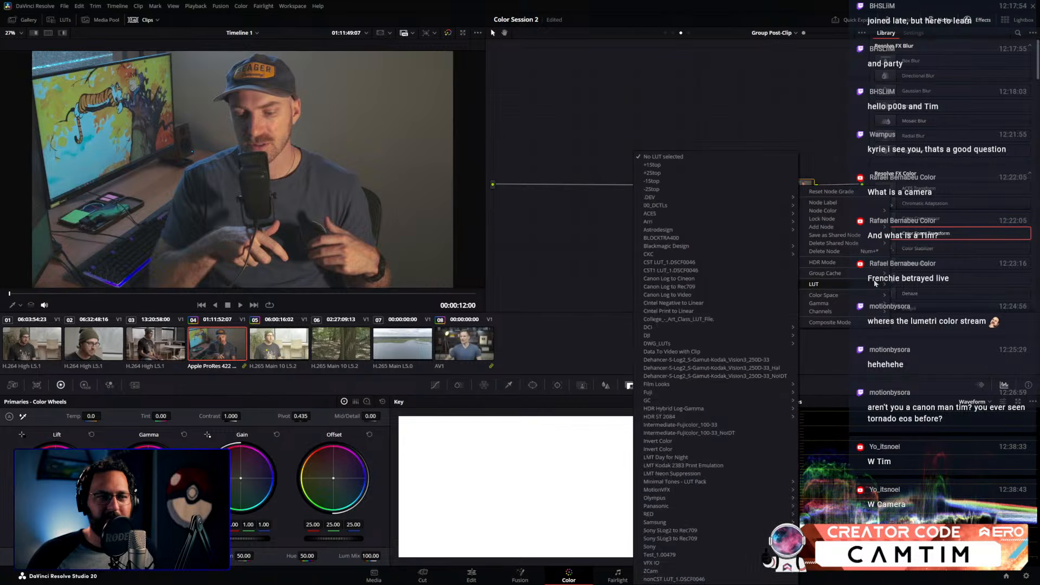
pyautogui.moveTo(677, 385)
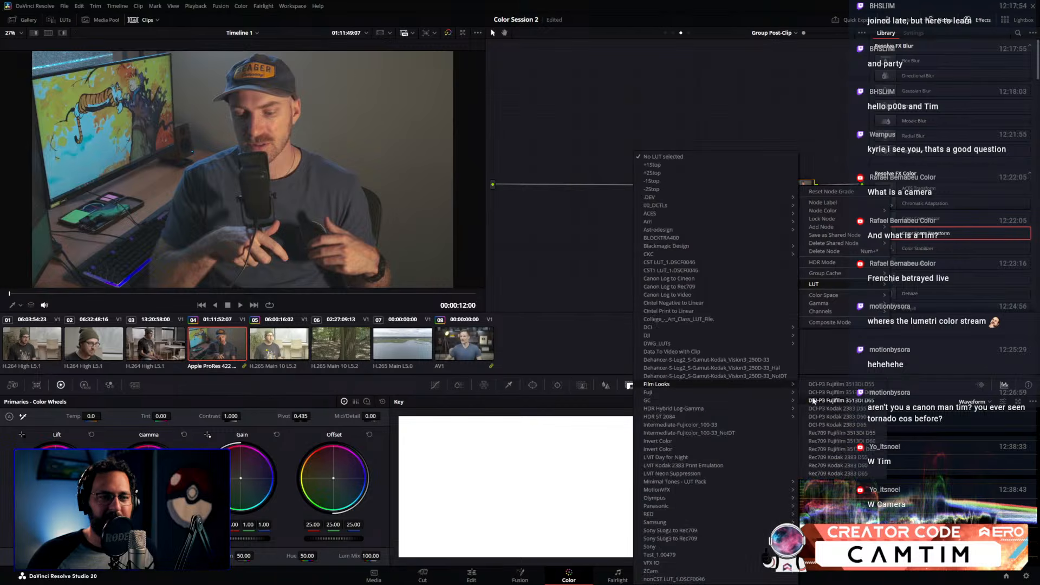
pyautogui.click(826, 474)
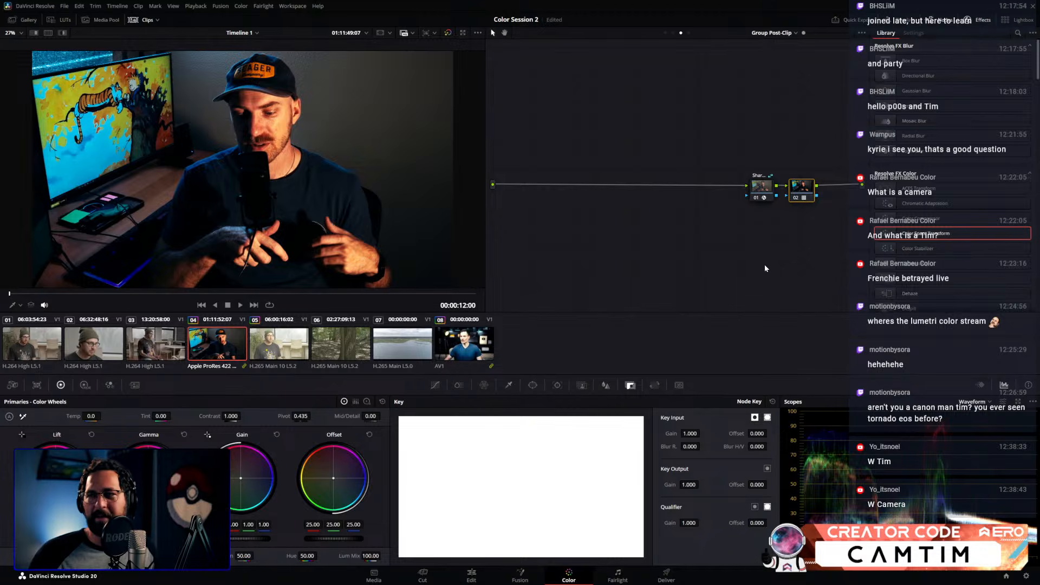
# Set the shared node's output gamma back to Gamma 2.4 and remove the film look LUT node after it
pyautogui.rightClick(803, 197)
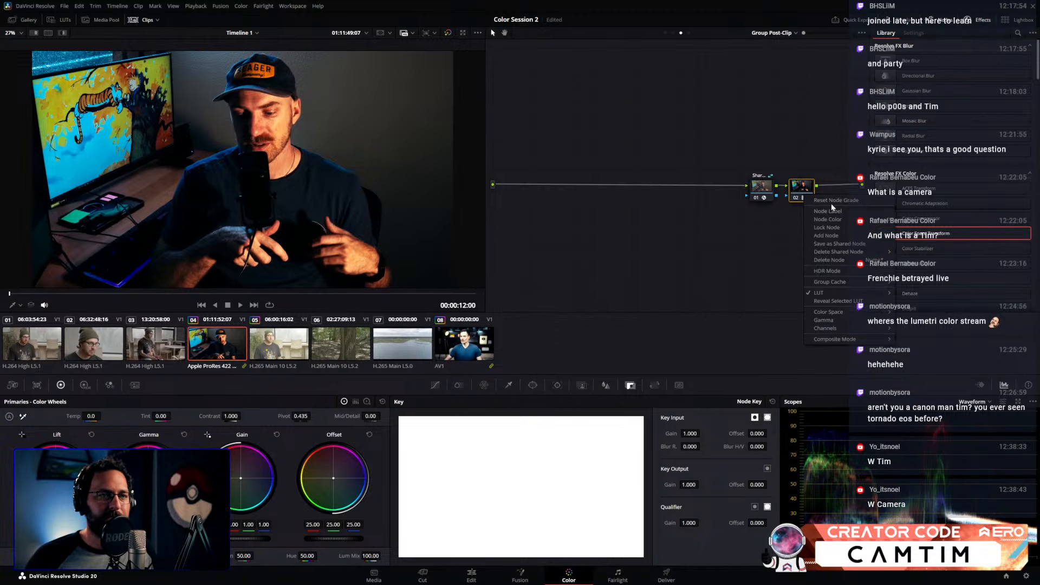
pyautogui.click(794, 198)
pyautogui.click(763, 188)
pyautogui.click(946, 101)
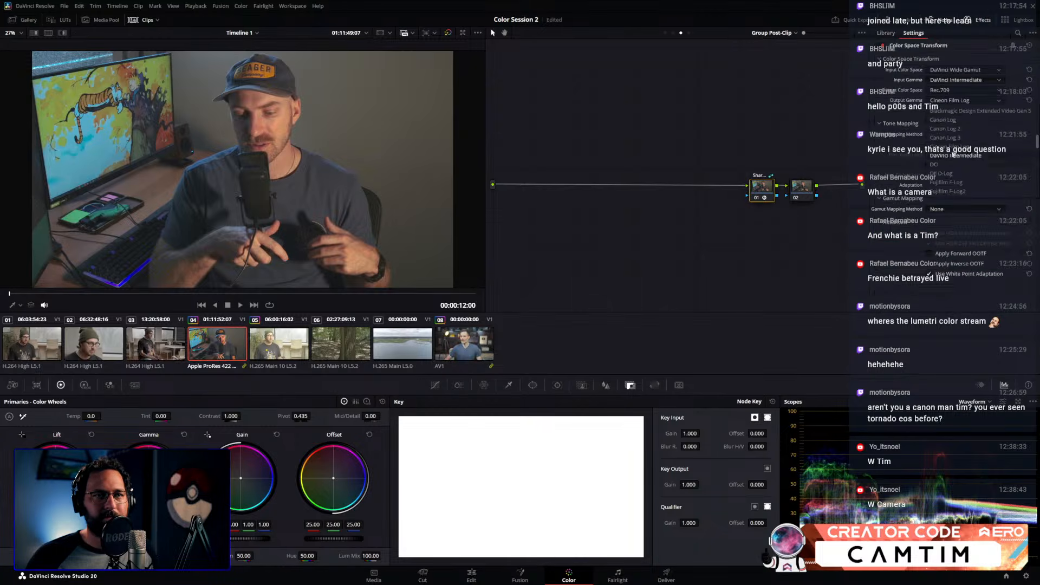
pyautogui.click(957, 171)
pyautogui.click(807, 188)
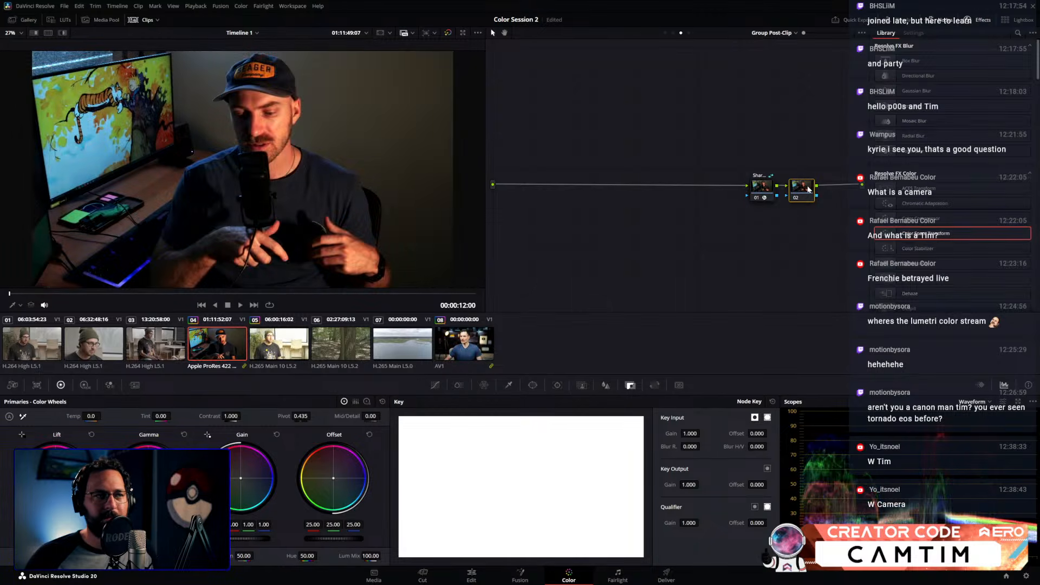
pyautogui.press('Delete')
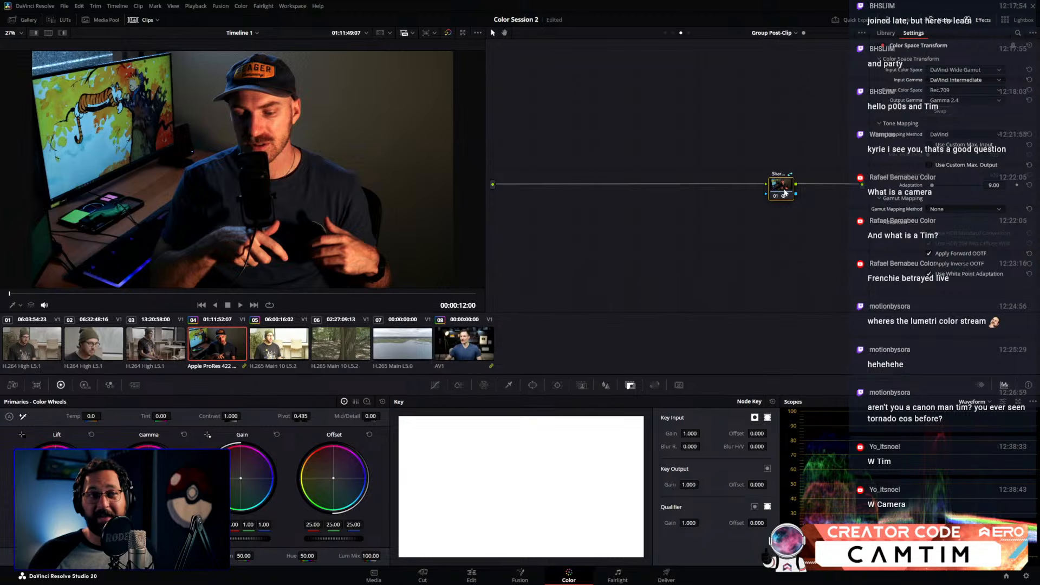
# Disable the shared node and add a serial node after it with the DCTL effect set to JP_2499_DRT
pyautogui.moveTo(785, 191); pyautogui.dragTo(818, 195)
pyautogui.hotkey('alt', 's')
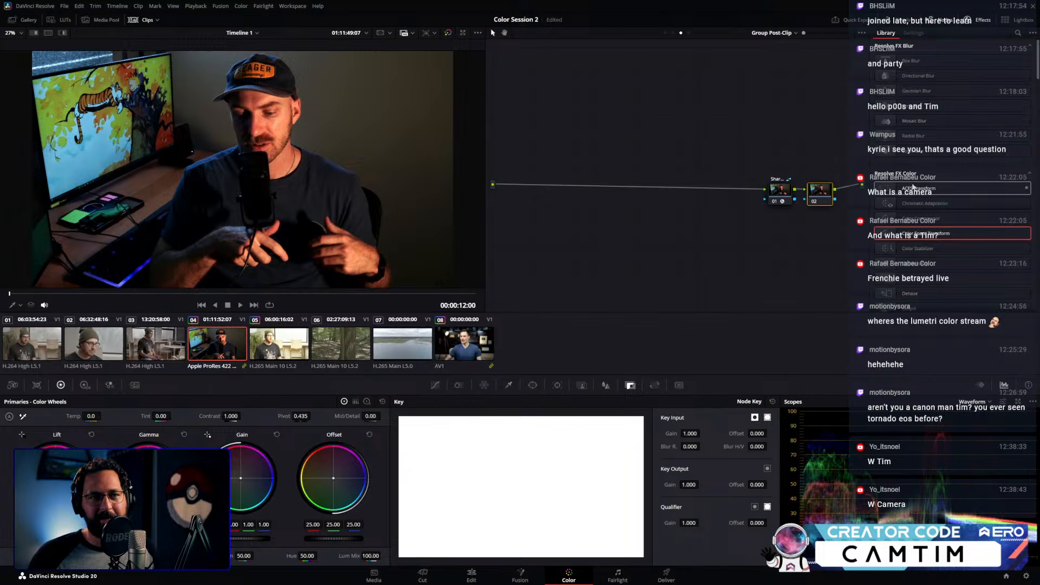
pyautogui.click(780, 202)
pyautogui.hotkey('ctrl', 'd')
pyautogui.click(820, 198)
pyautogui.click(946, 58)
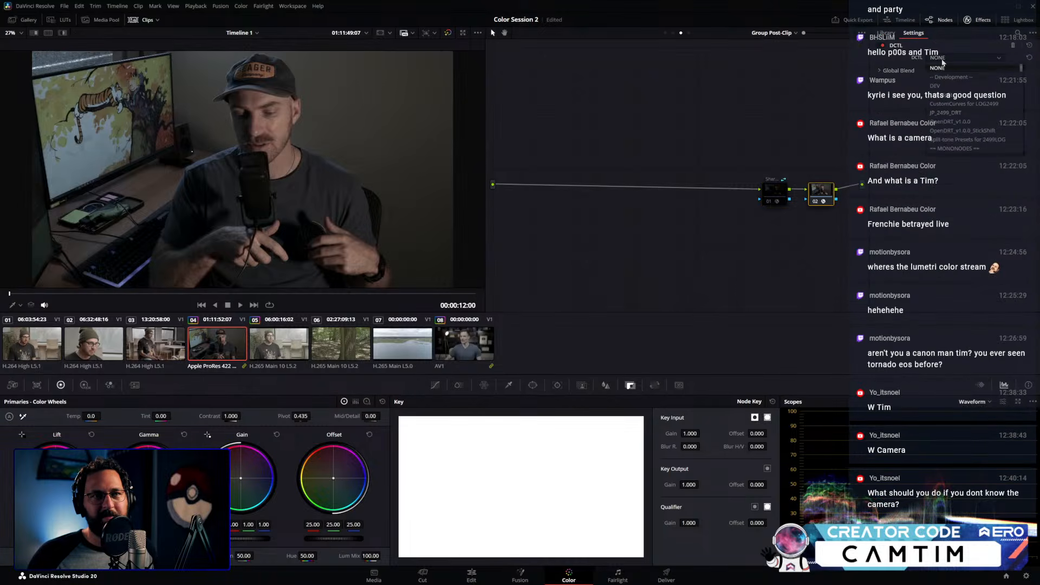
pyautogui.click(943, 114)
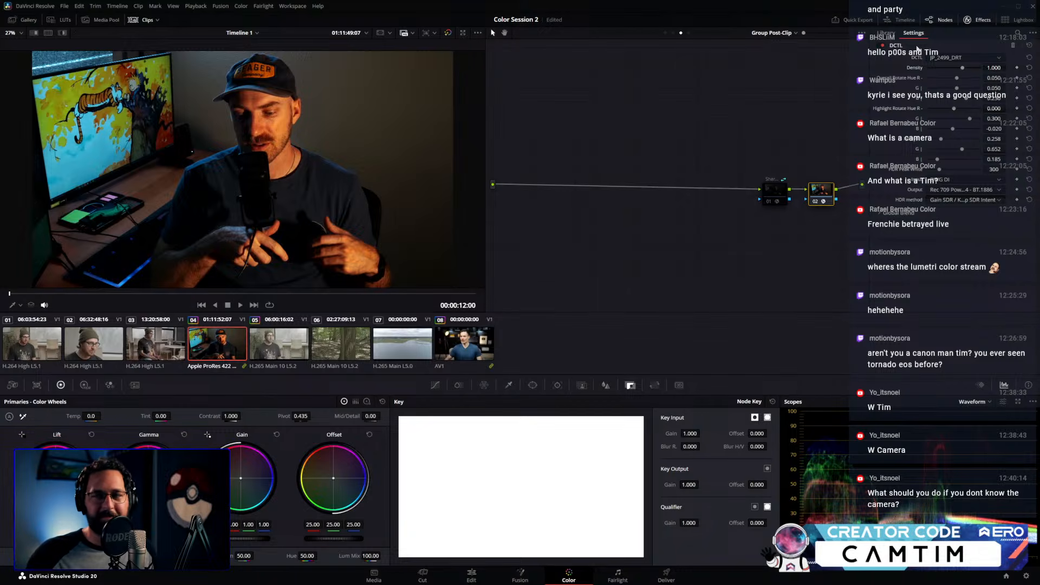
# Remove the DCTL effect and its node from the Group Post-Clip graph, leaving only the shared node
pyautogui.click(886, 32)
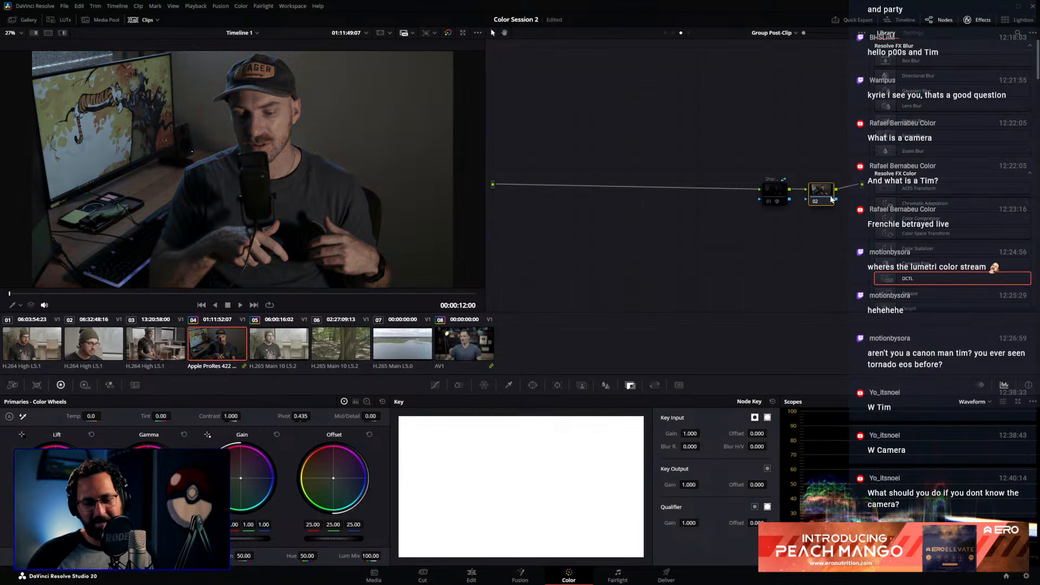
pyautogui.press('Delete')
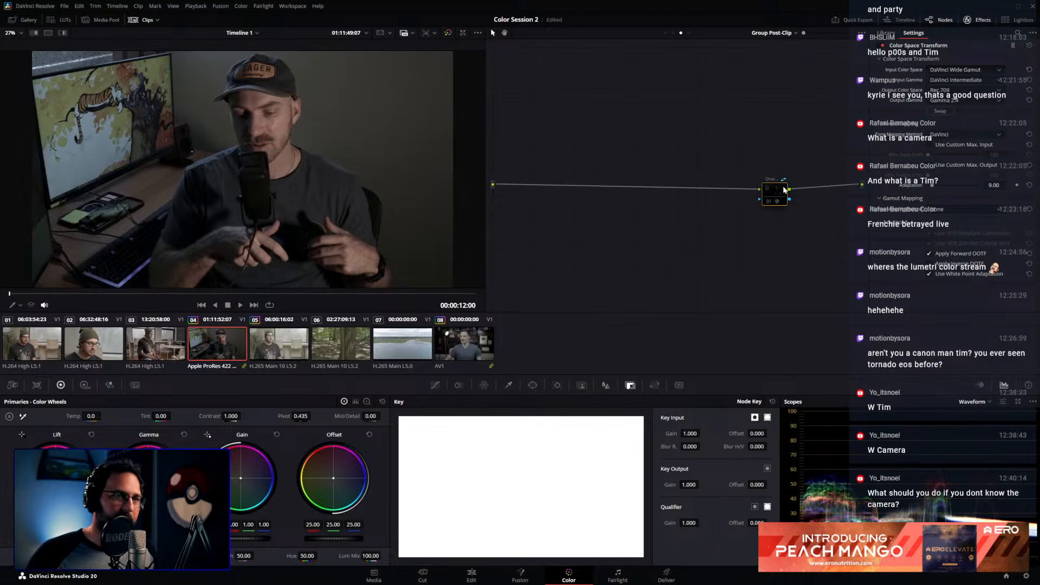
pyautogui.moveTo(782, 186); pyautogui.dragTo(795, 192)
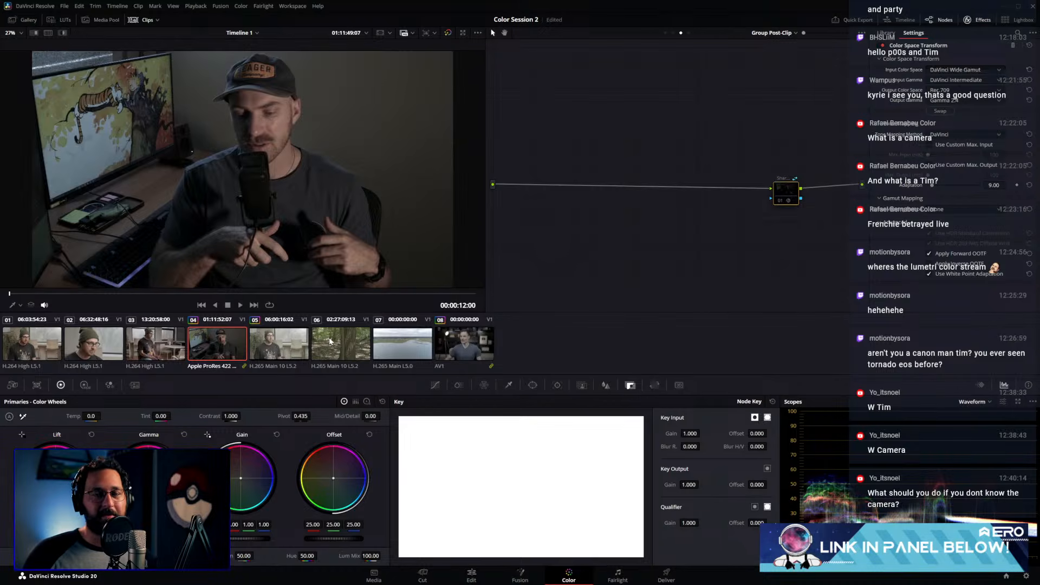
# Switch to the Edit page and look through the source clips in the media pool, previewing CLIP4.mp4
pyautogui.click(480, 582)
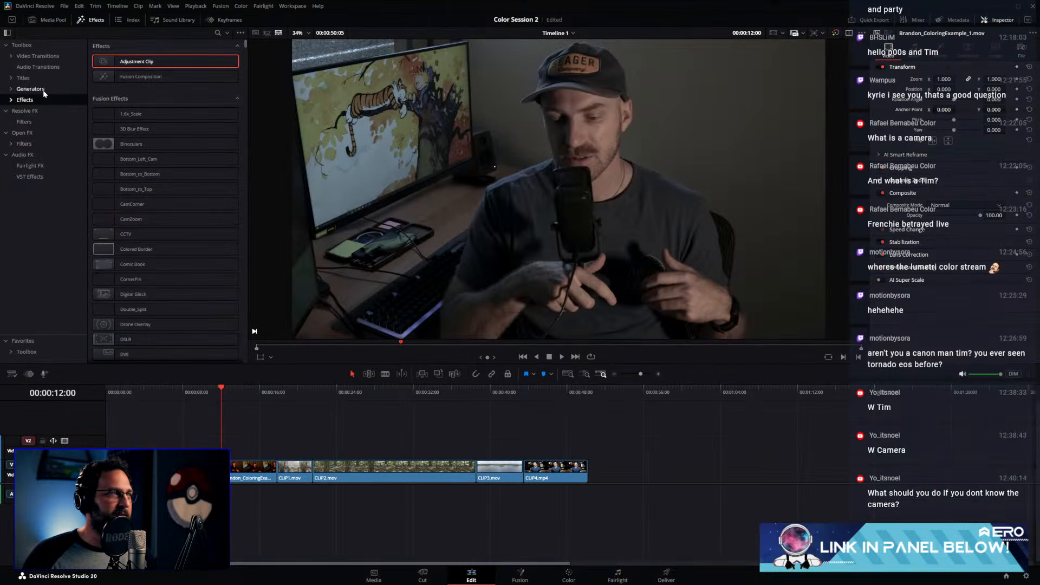
pyautogui.click(172, 177)
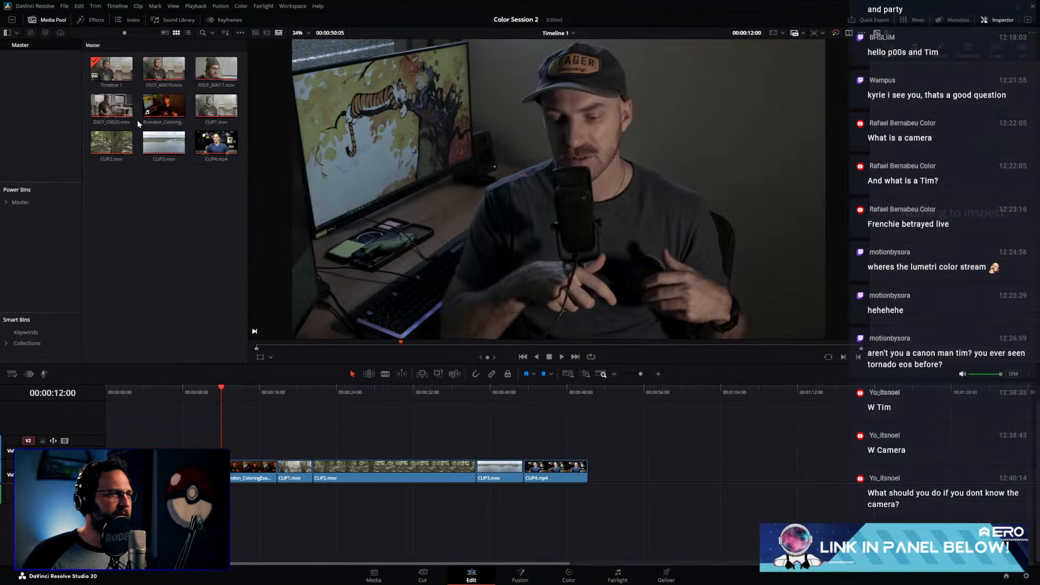
pyautogui.doubleClick(211, 81)
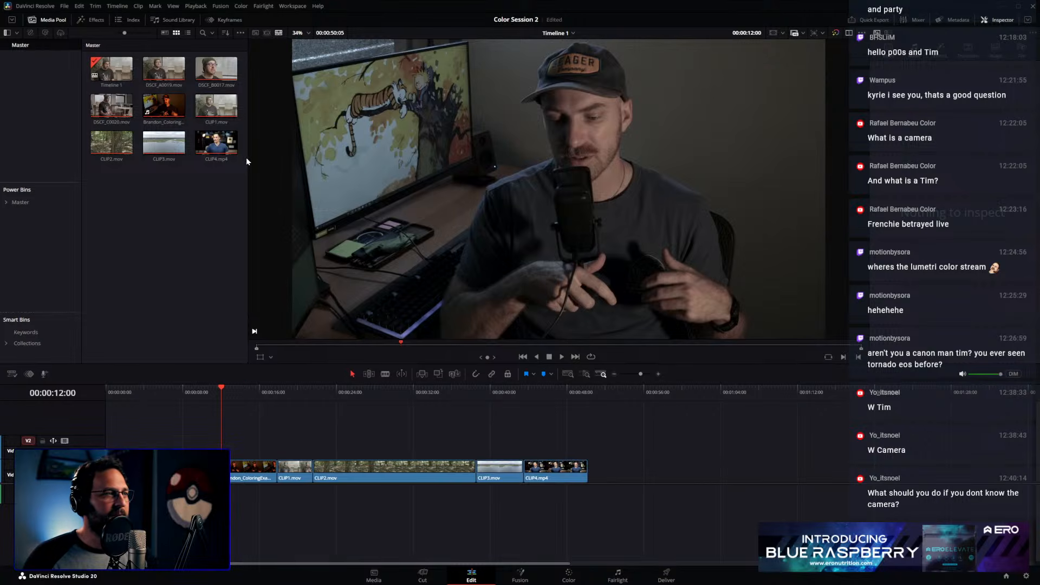
pyautogui.doubleClick(219, 152)
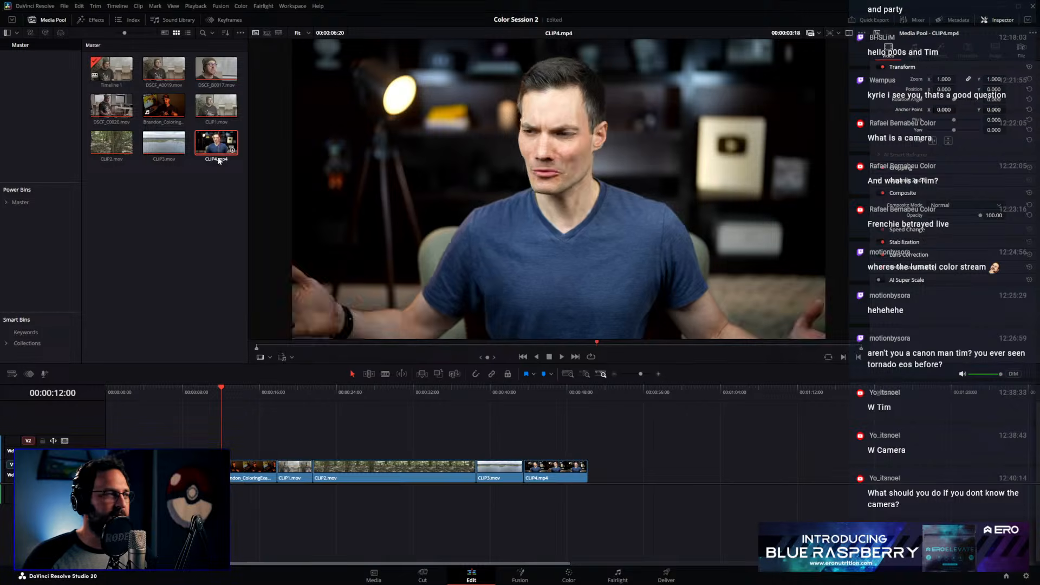
pyautogui.click(157, 145)
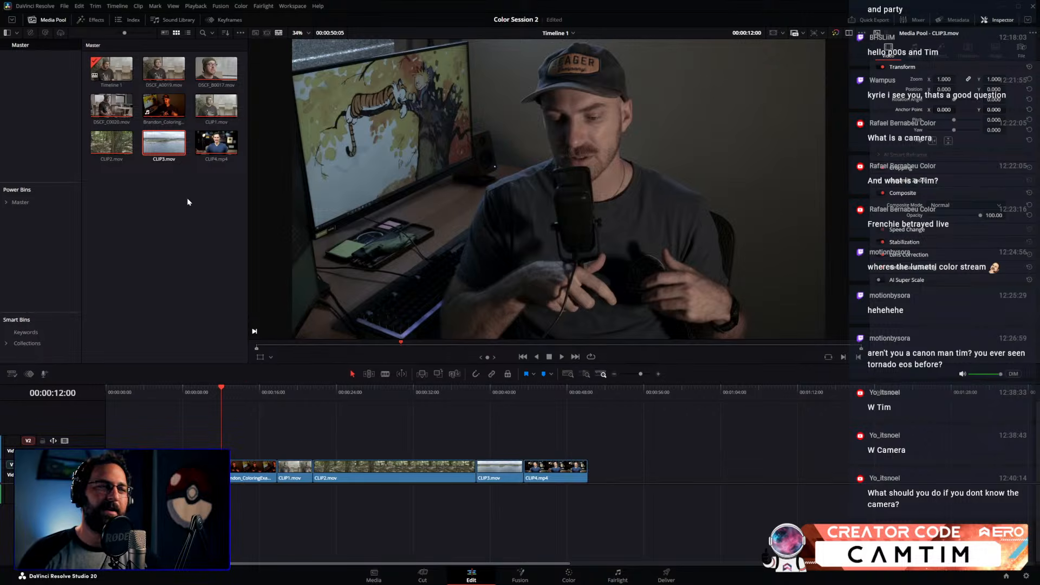
pyautogui.click(196, 205)
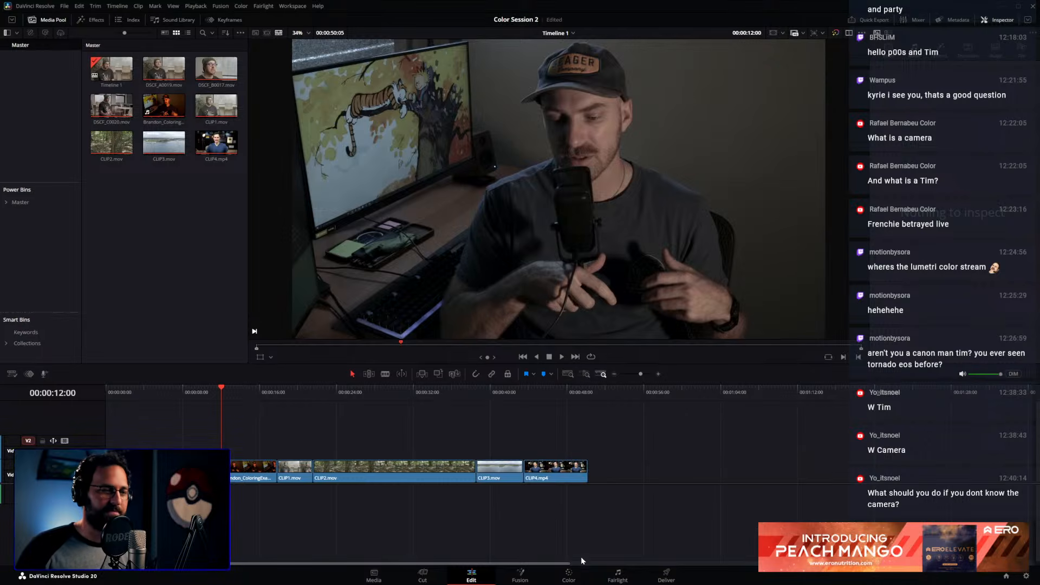
# Return to the Color page and re-enable the shared Color Space Transform node in the Group Post-Clip graph
pyautogui.click(569, 576)
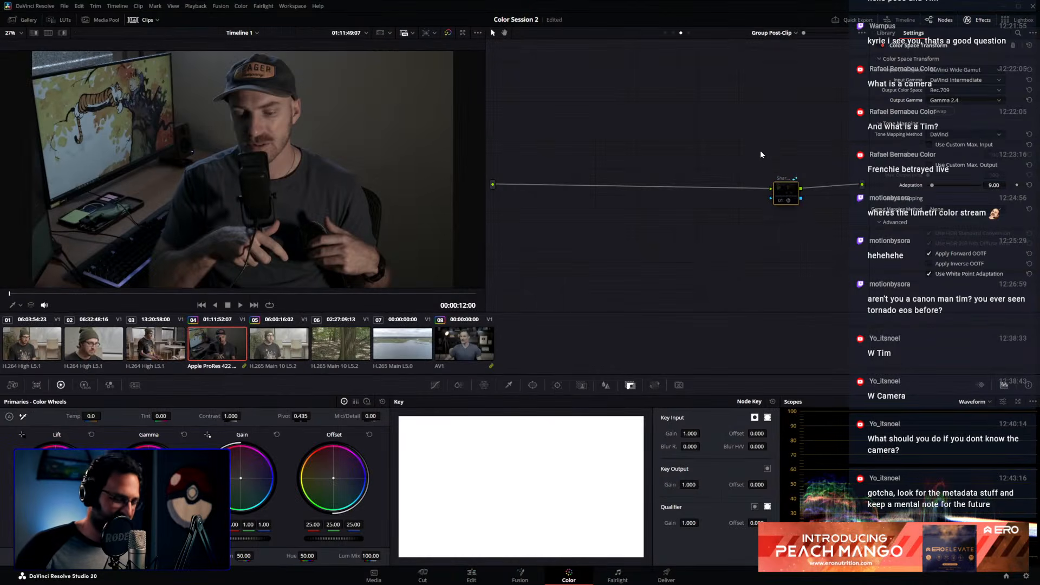
pyautogui.moveTo(791, 197); pyautogui.dragTo(801, 196)
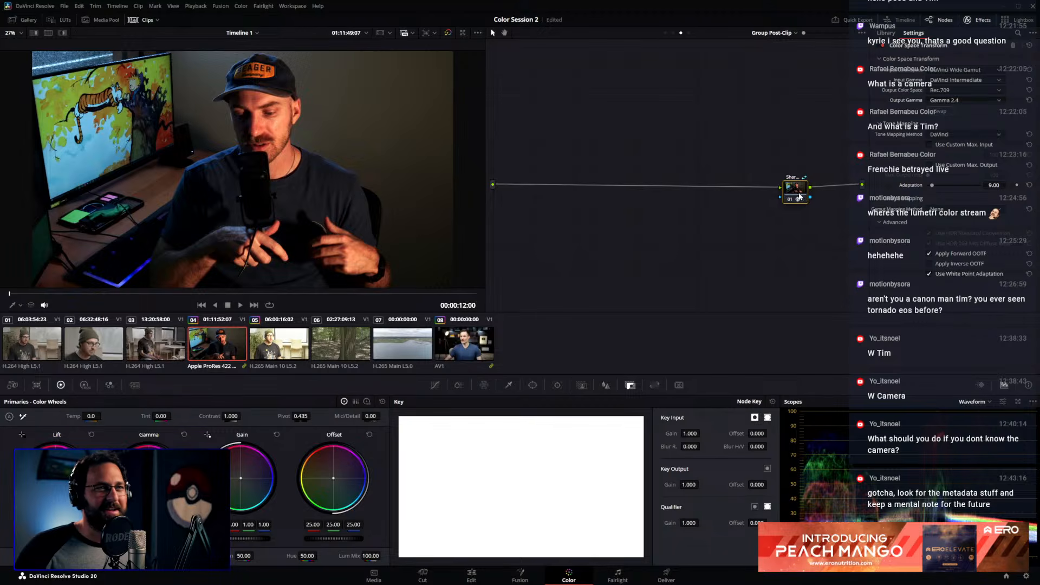
# Move node 04 up out of the node row in clip 04's Clip graph and switch to the Edit page
pyautogui.click(688, 33)
pyautogui.click(673, 33)
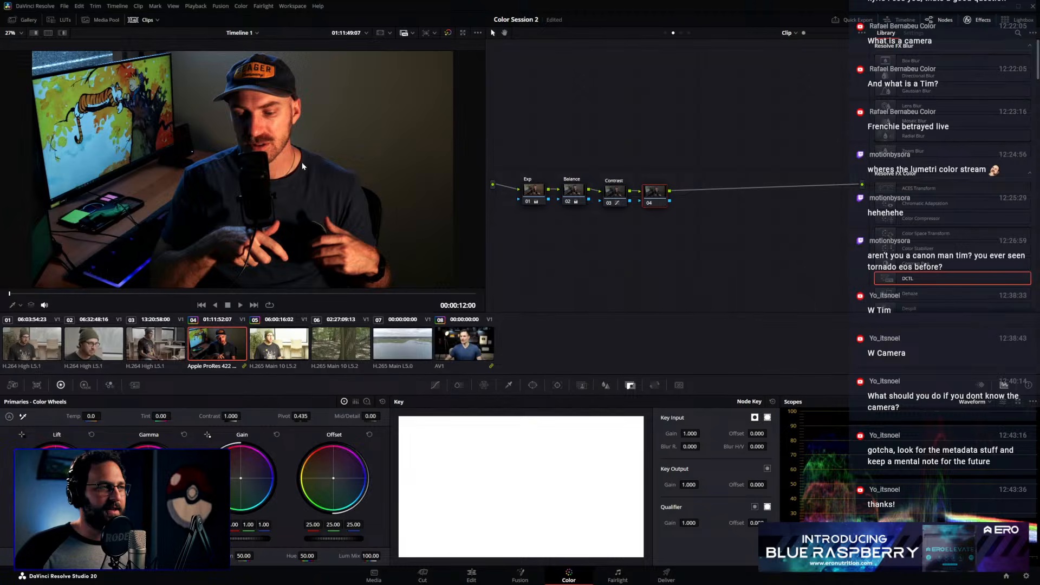
pyautogui.moveTo(654, 196); pyautogui.dragTo(658, 167)
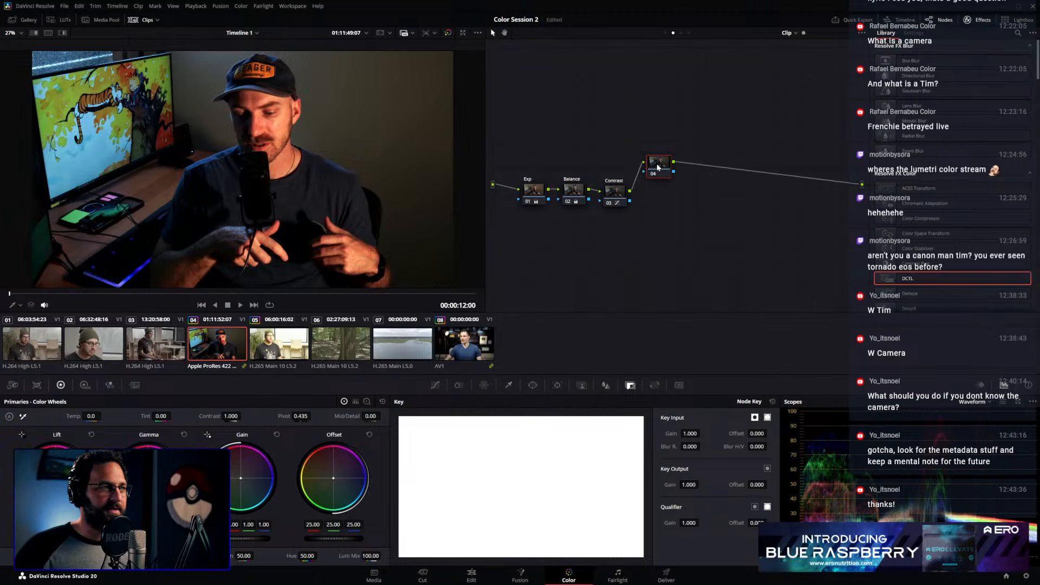
pyautogui.click(472, 576)
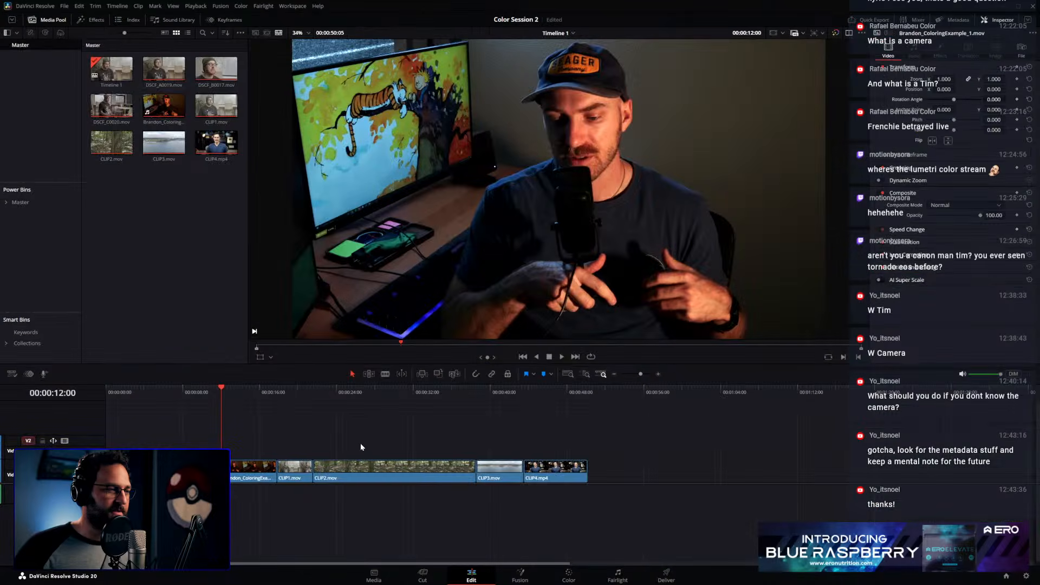
# Return to the Color page, compare clip 04 with its Exp, Balance and Contrast nodes off and on, and park the playhead at 00:00:13:19
pyautogui.click(569, 574)
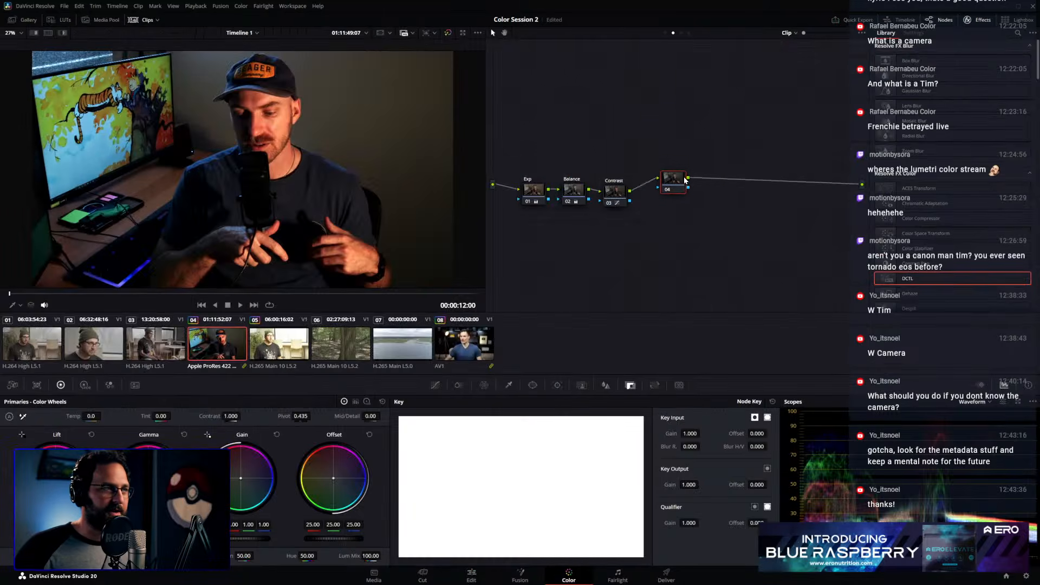
pyautogui.moveTo(544, 144); pyautogui.dragTo(618, 217)
pyautogui.hotkey('ctrl', 'd')
pyautogui.hotkey('ctrl', 'd')
pyautogui.hotkey('ctrl', 'd')
pyautogui.hotkey('ctrl', 'd')
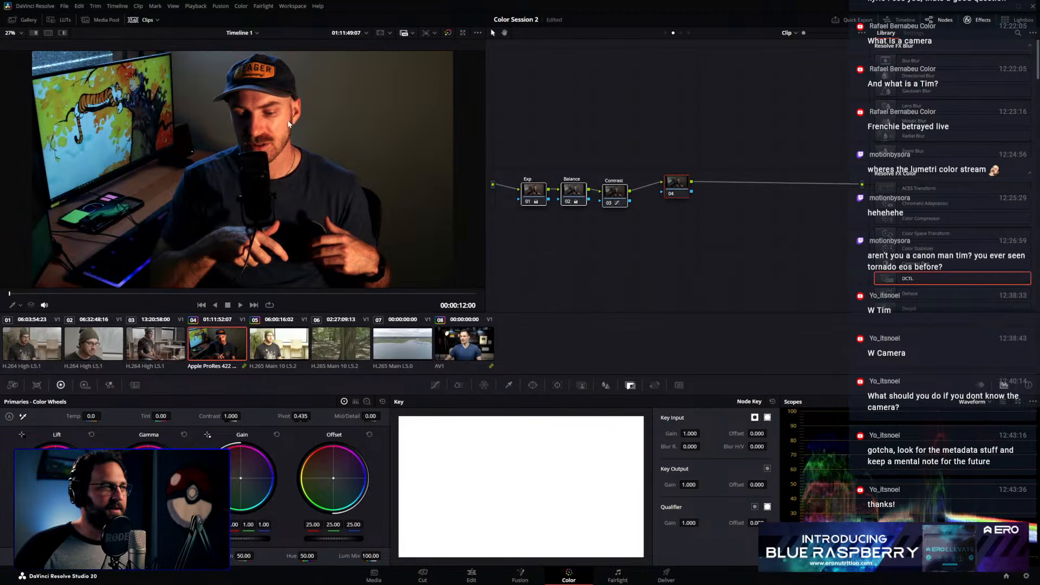
pyautogui.press('space')
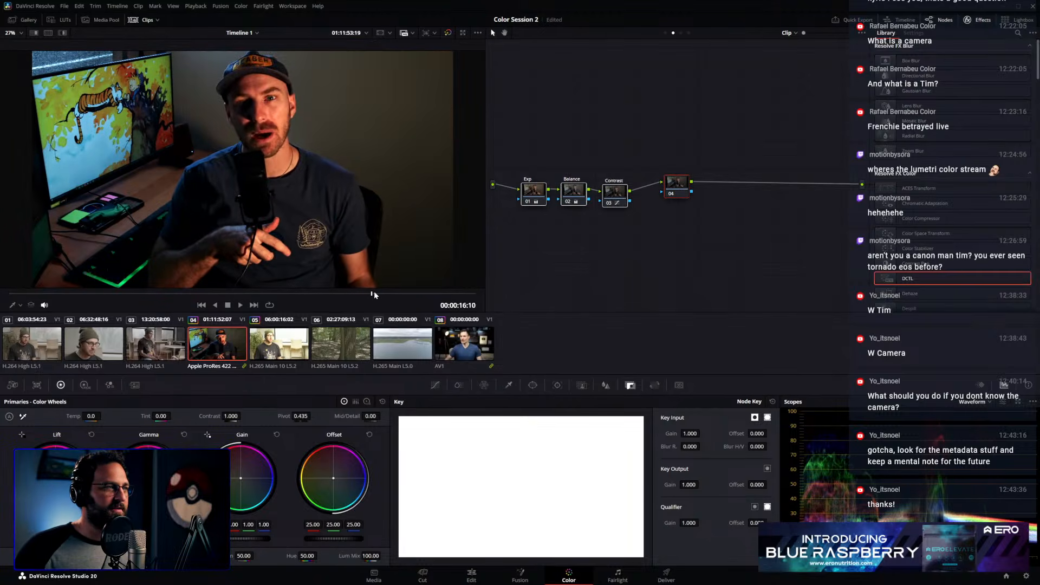
pyautogui.moveTo(173, 277); pyautogui.dragTo(154, 289)
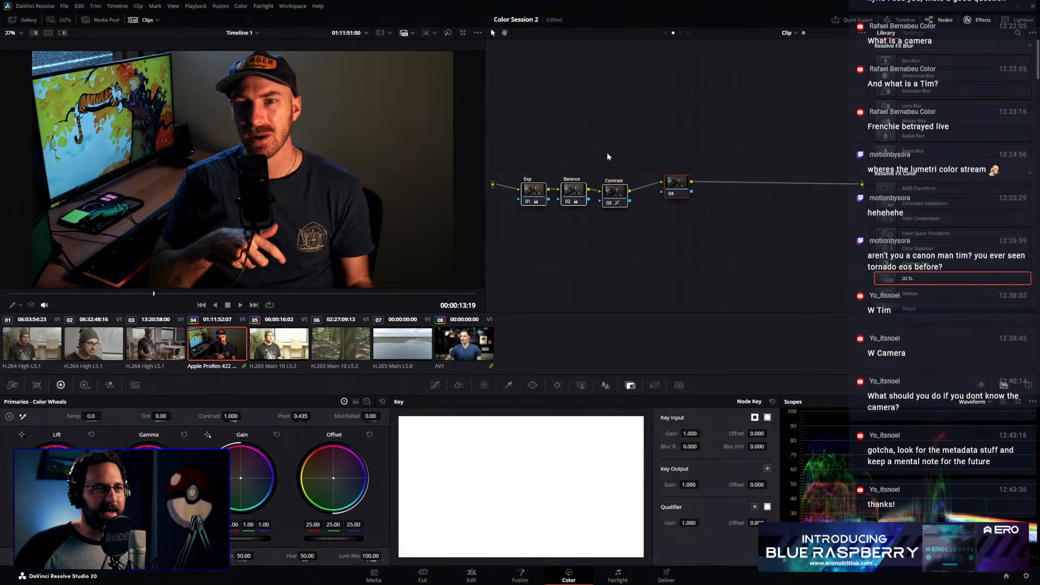
# Line up the Exp, Balance and Contrast nodes with node 04 in one straight row in the Clip graph
pyautogui.click(612, 194)
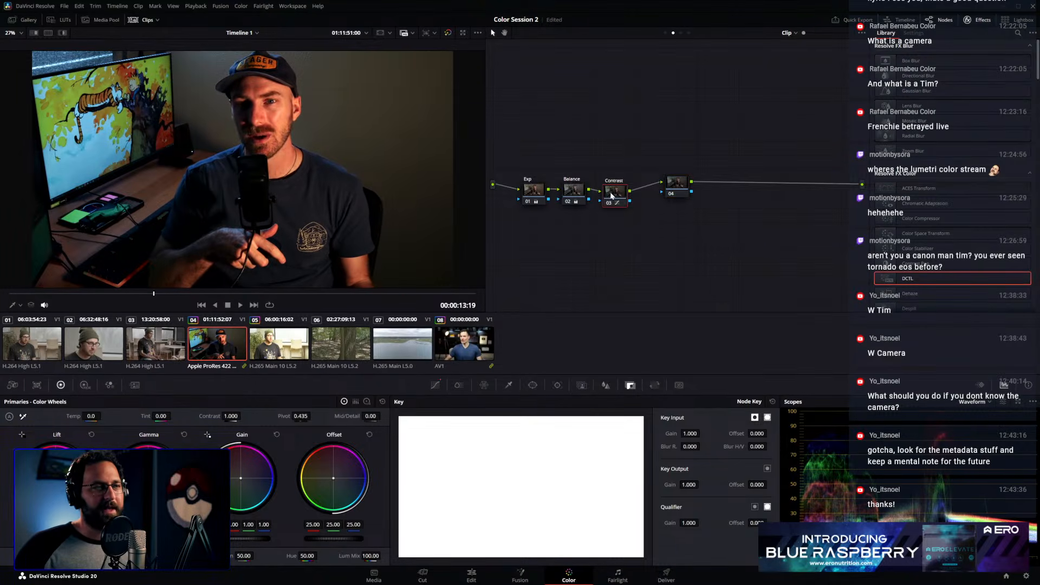
pyautogui.moveTo(521, 152); pyautogui.dragTo(632, 222)
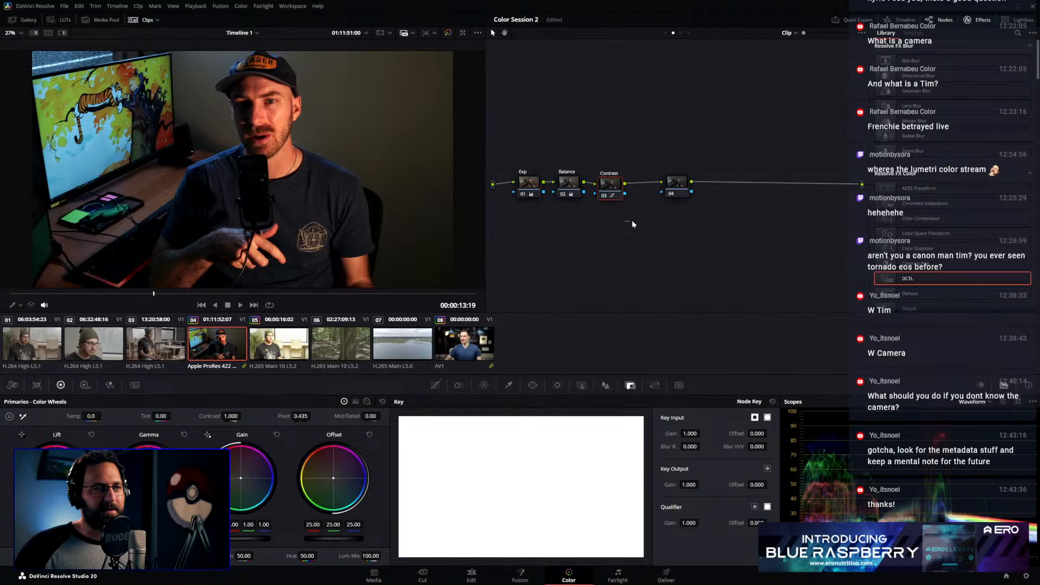
pyautogui.moveTo(677, 193); pyautogui.dragTo(657, 190)
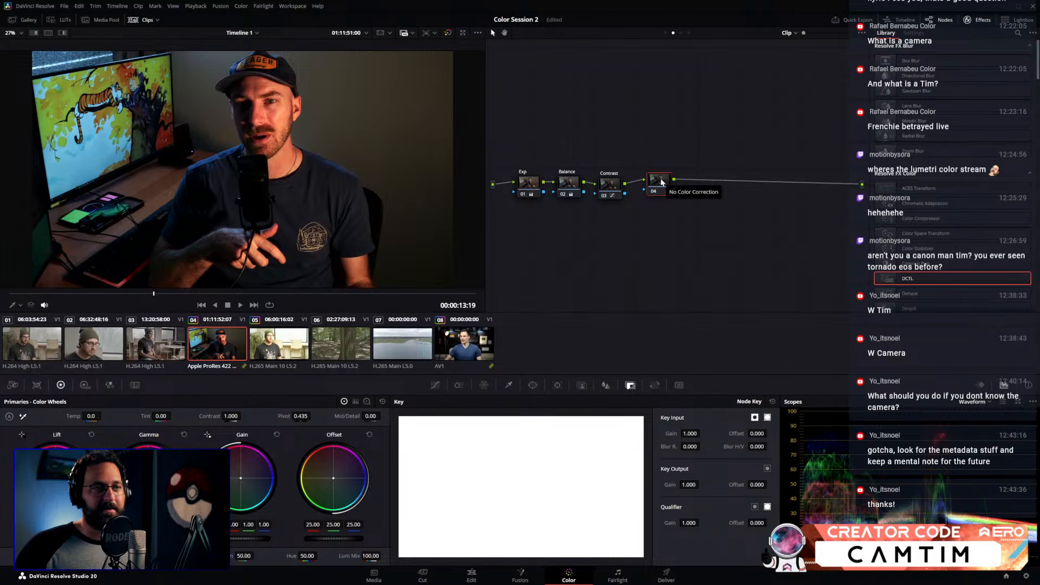
pyautogui.moveTo(661, 182); pyautogui.dragTo(657, 187)
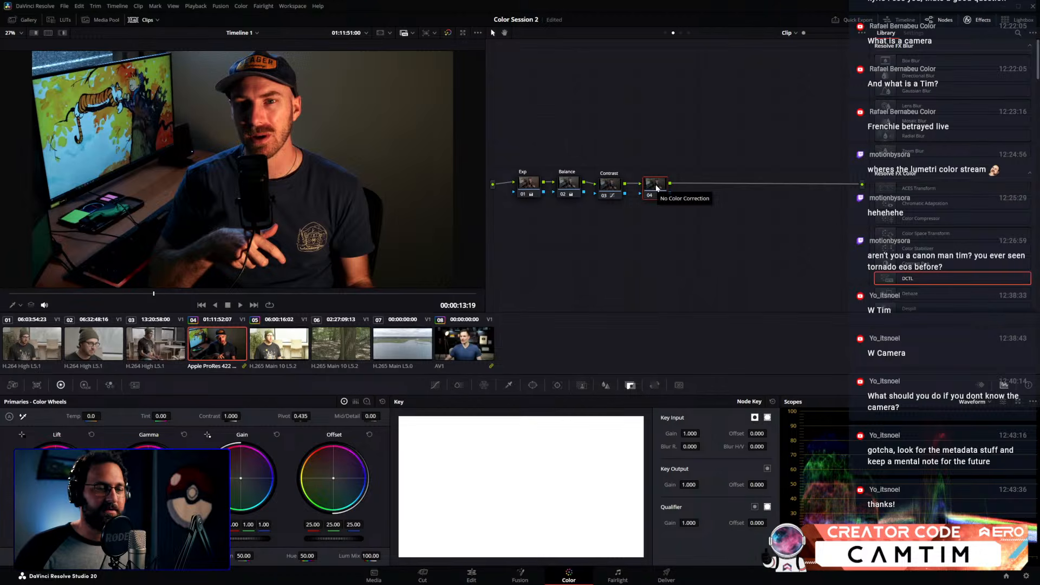
# Add two serial nodes after node 04 and delete them again
pyautogui.hotkey('alt', 's')
pyautogui.hotkey('alt', 's')
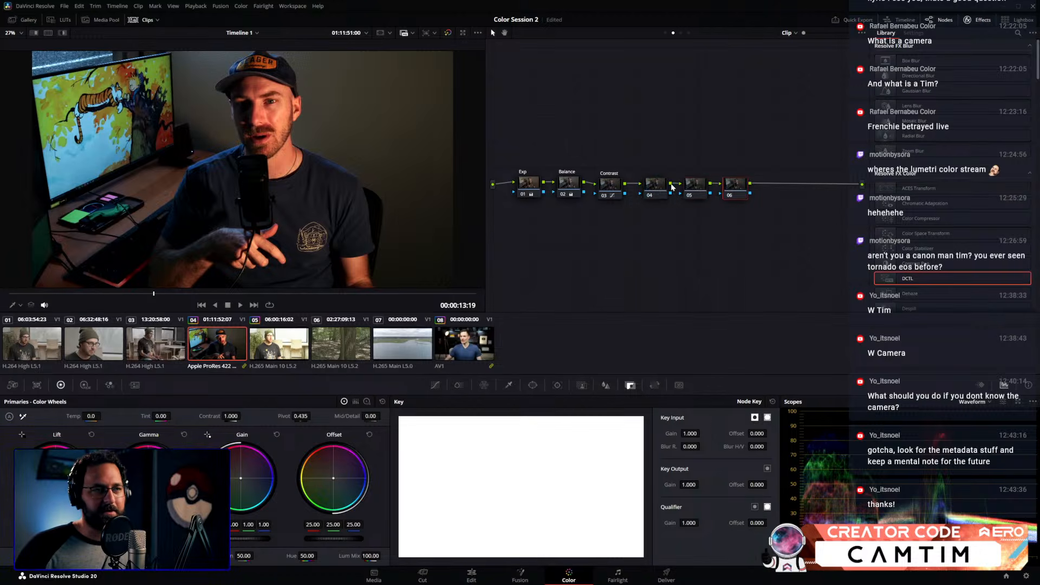
pyautogui.click(650, 188)
pyautogui.click(696, 185)
pyautogui.click(737, 186)
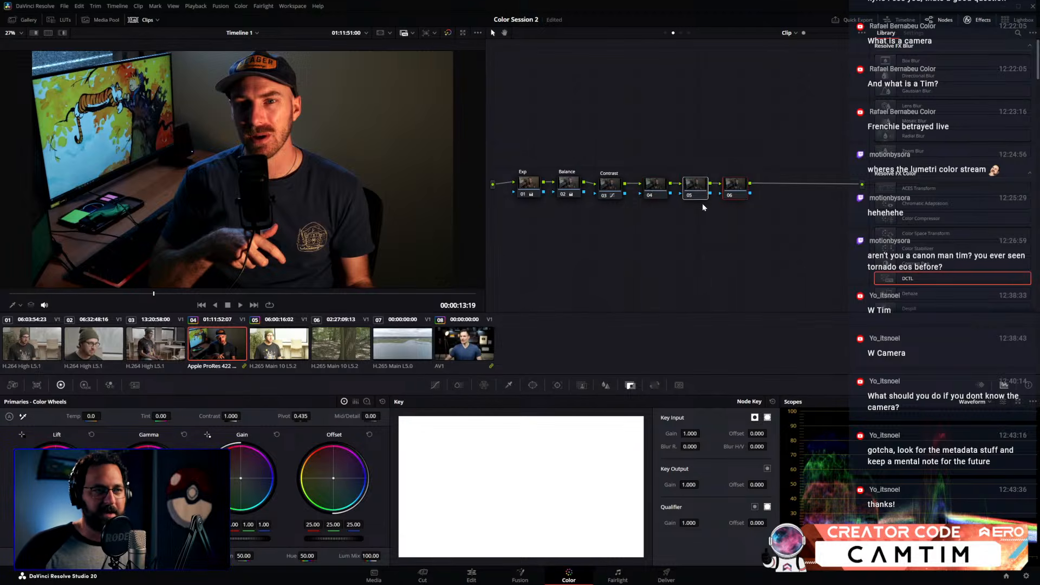
pyautogui.press('Delete')
# Move node 04 above the node row and add a parallel node to it
pyautogui.moveTo(659, 190); pyautogui.dragTo(664, 153)
pyautogui.rightClick(663, 156)
pyautogui.moveTo(699, 198)
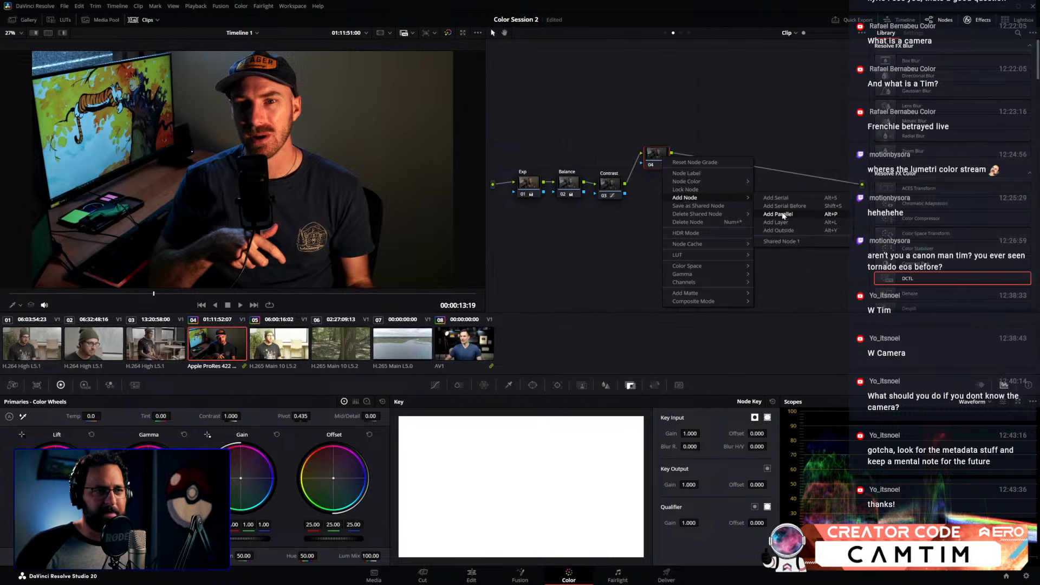
pyautogui.click(780, 215)
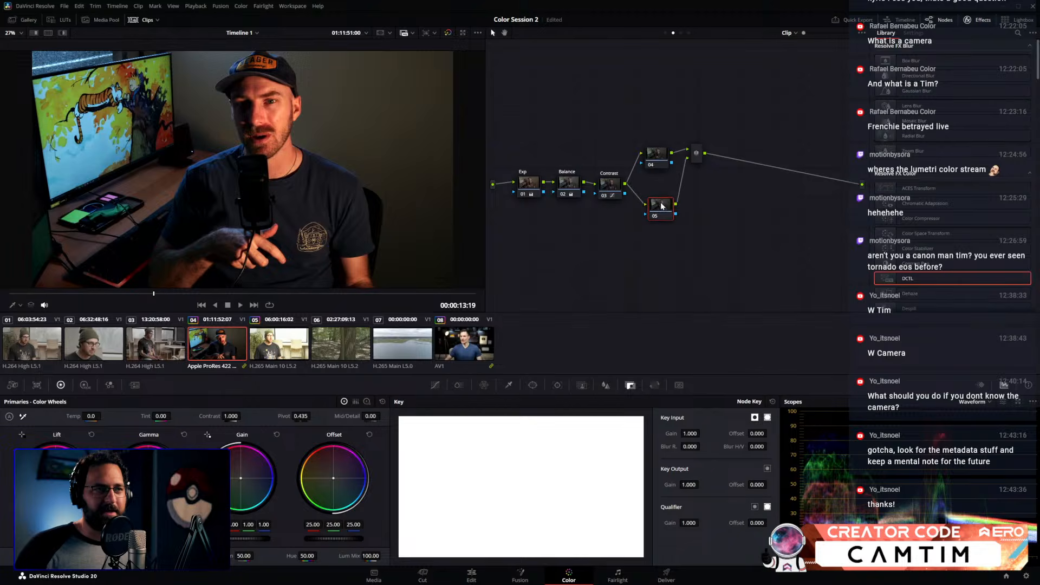
# Space out the parallel nodes 04 and 05 above and below the row, with the parallel mixer centered on the row's level
pyautogui.moveTo(698, 183); pyautogui.dragTo(697, 181)
pyautogui.moveTo(661, 210); pyautogui.dragTo(656, 220)
pyautogui.click(662, 166)
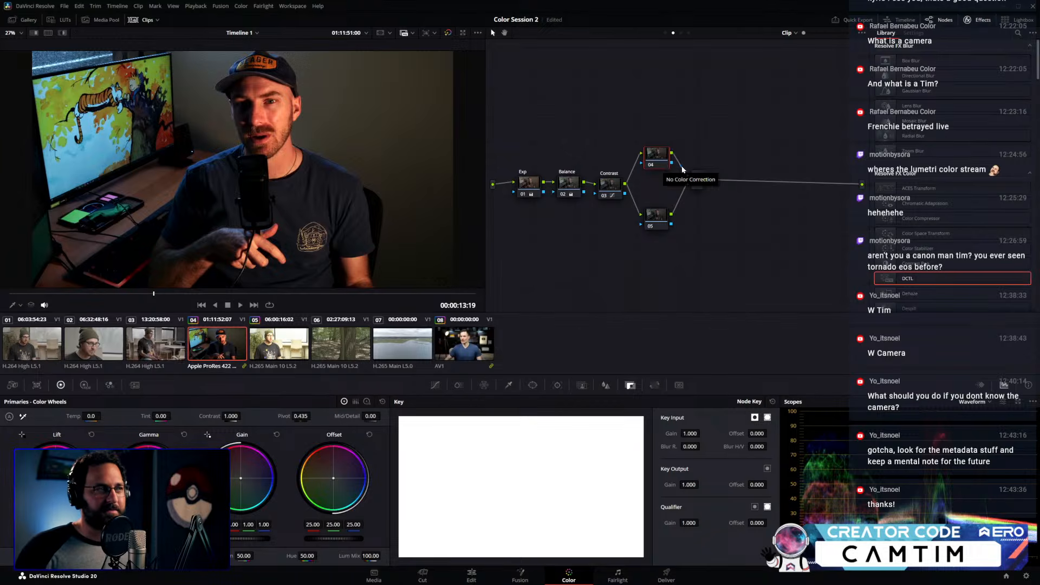
pyautogui.moveTo(656, 158); pyautogui.dragTo(651, 158)
pyautogui.moveTo(701, 183); pyautogui.dragTo(711, 186)
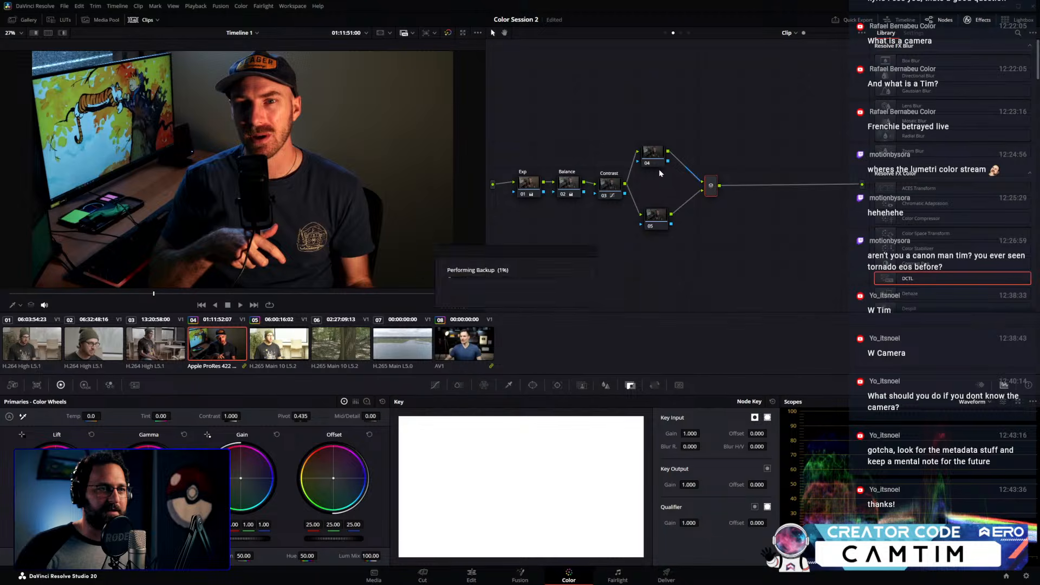
pyautogui.moveTo(651, 163)
pyautogui.mouseDown()
pyautogui.moveTo(637, 155)
pyautogui.moveTo(655, 148)
pyautogui.mouseUp()
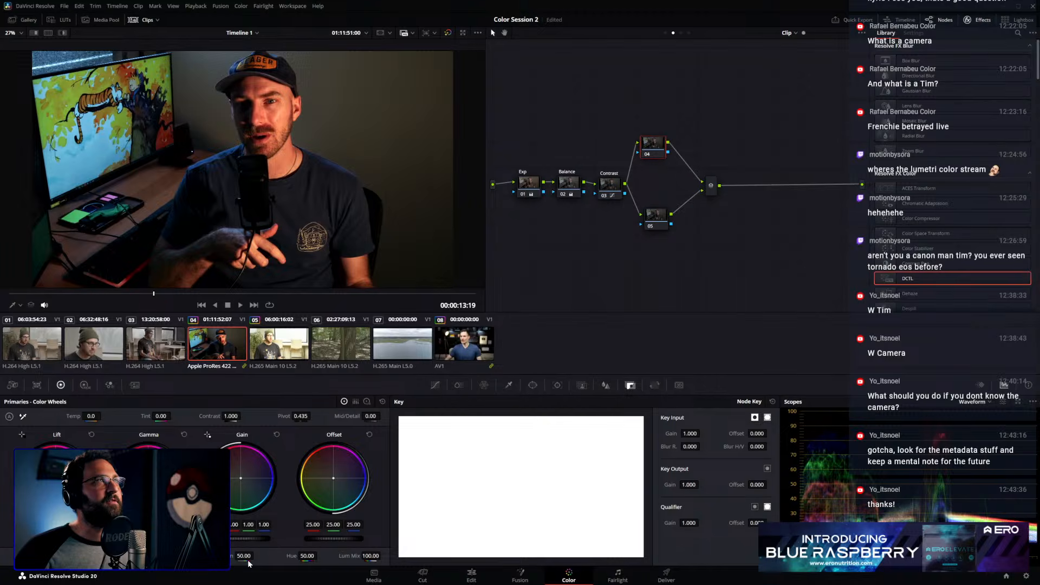
# Try a saturation of 100 on node 04, inspect the man's face up close, and reset the node's primaries
pyautogui.moveTo(243, 556); pyautogui.dragTo(368, 556)
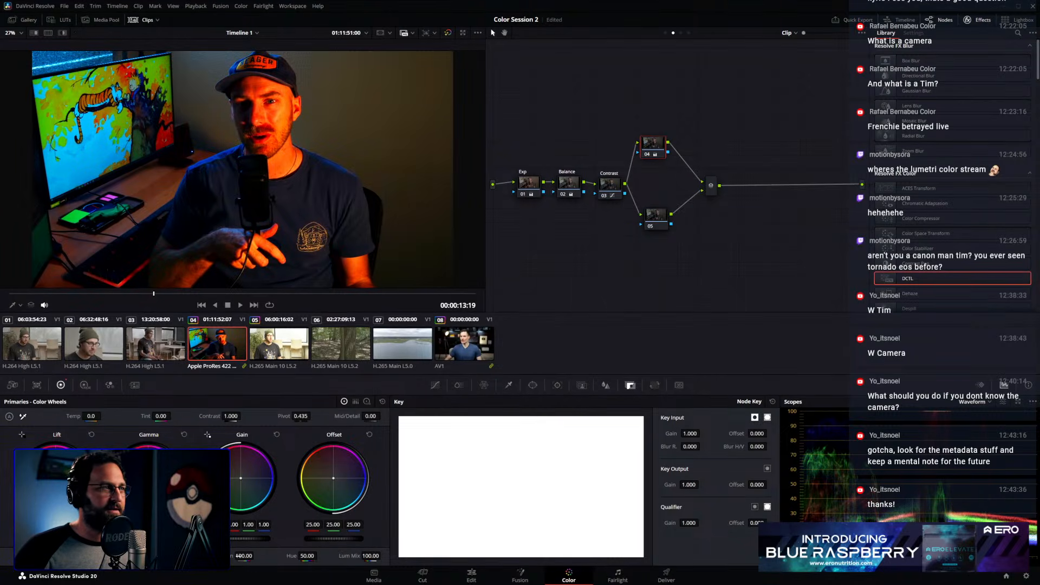
pyautogui.scroll(3, 285, 115)
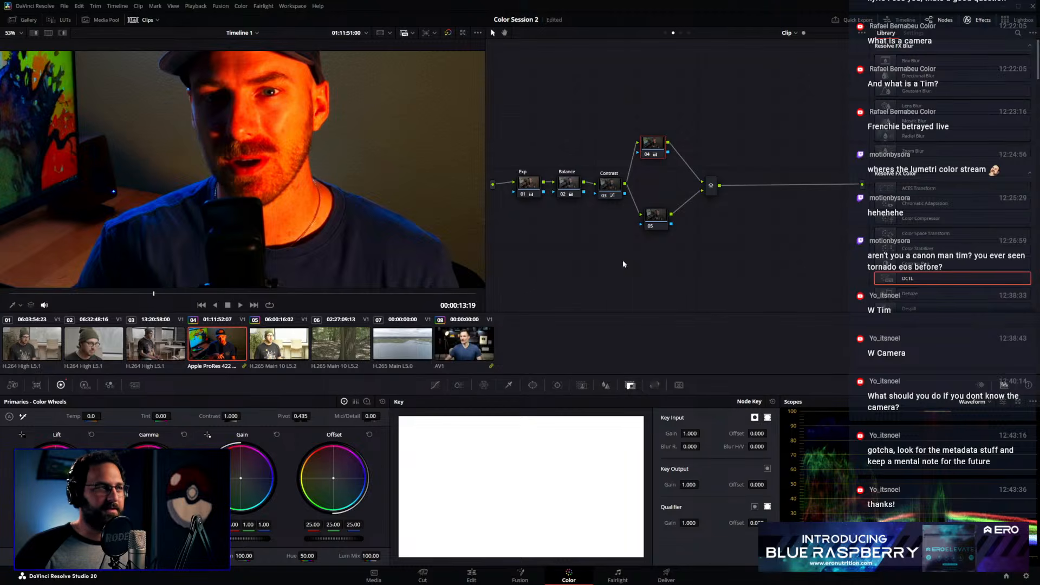
pyautogui.scroll(-3, 291, 105)
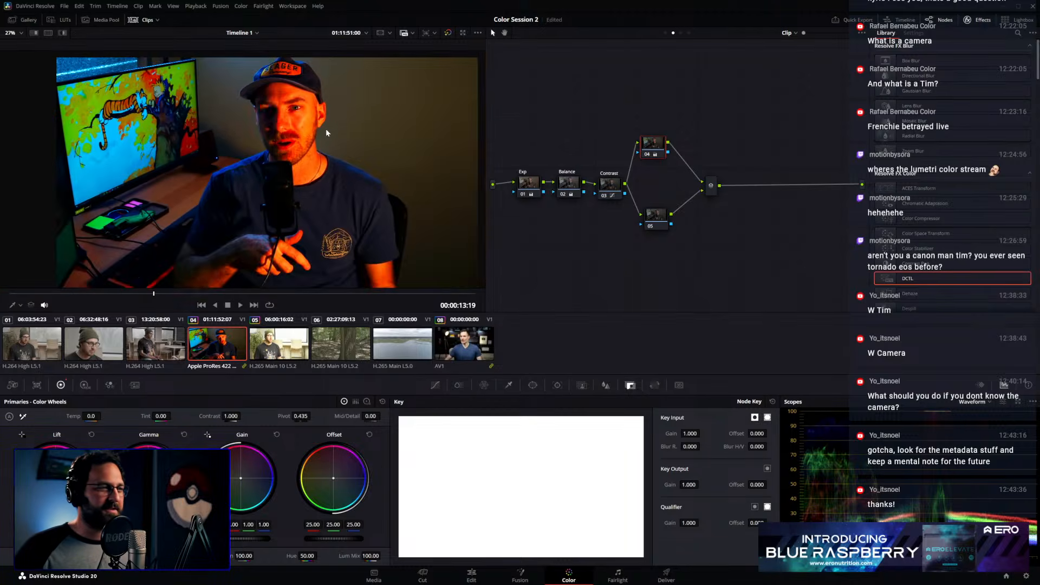
pyautogui.scroll(1, 317, 123)
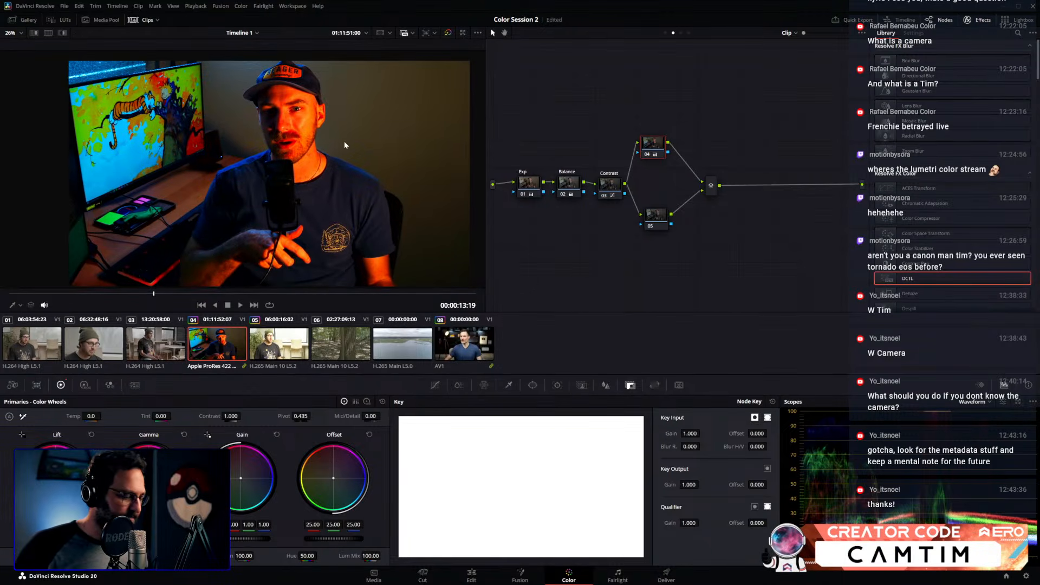
pyautogui.scroll(1, 343, 140)
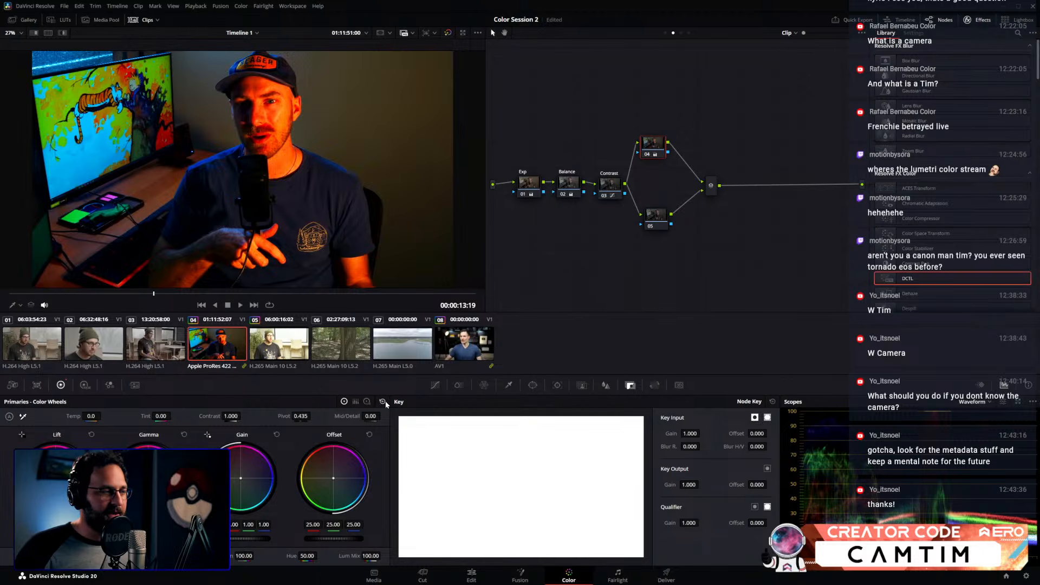
pyautogui.click(383, 402)
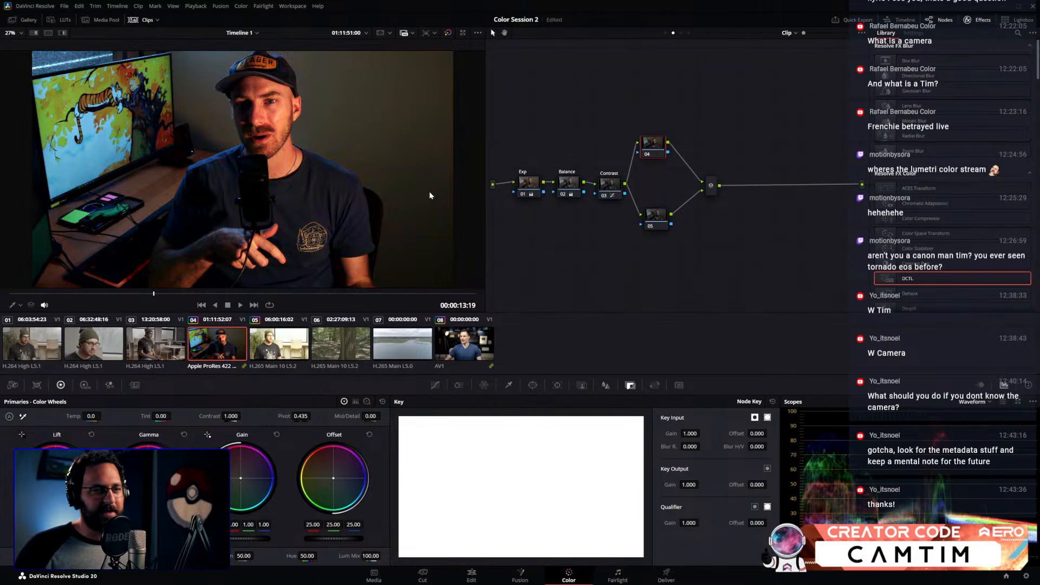
# Set the color space of node 04 to HSV
pyautogui.rightClick(659, 146)
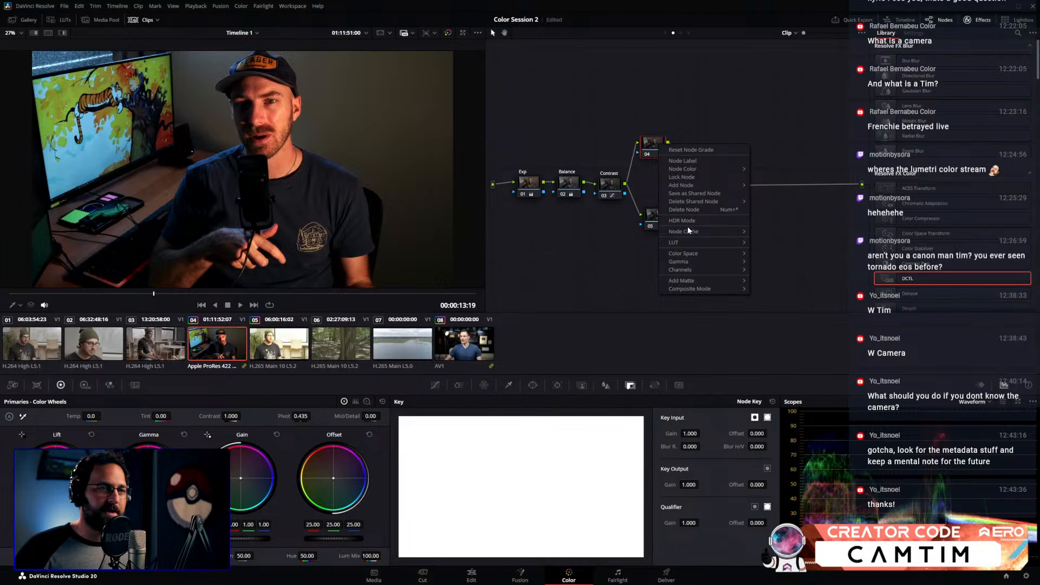
pyautogui.moveTo(674, 254)
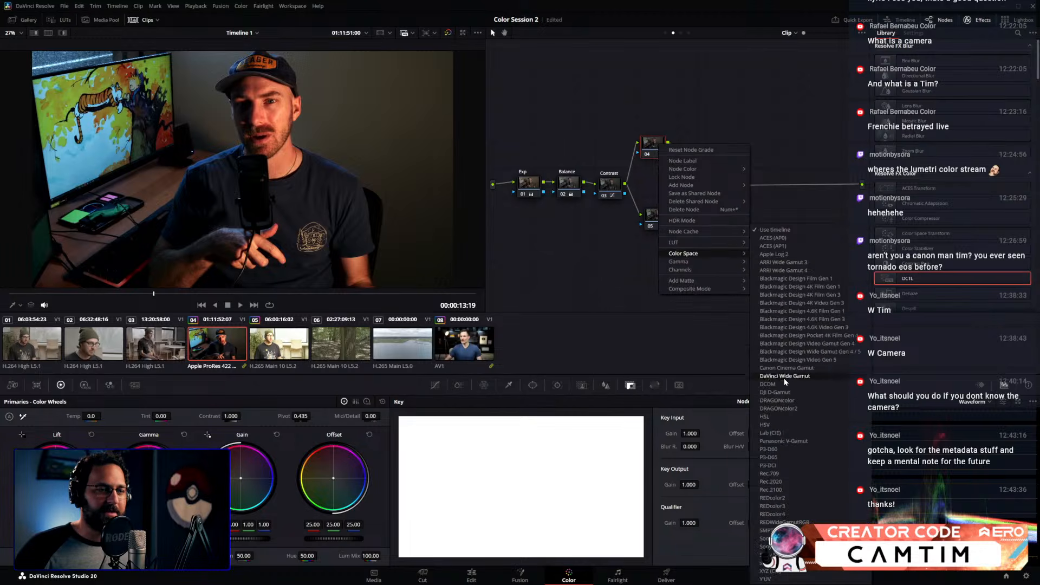
pyautogui.click(767, 424)
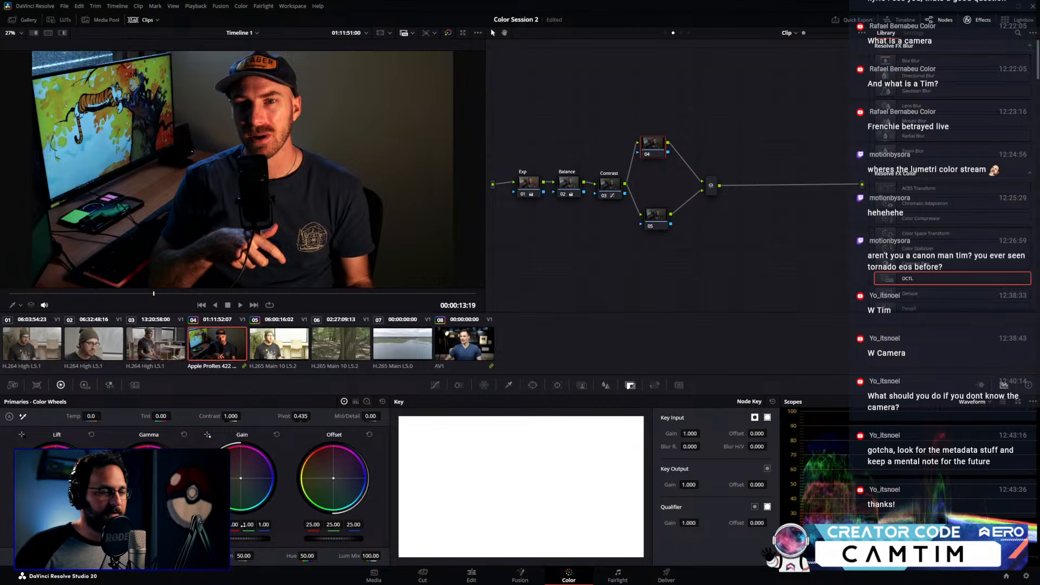
# Try green Gain values of 1.43 and 0.16 on node 04 while checking the face, and reset the Gain wheel
pyautogui.moveTo(248, 525); pyautogui.dragTo(270, 525)
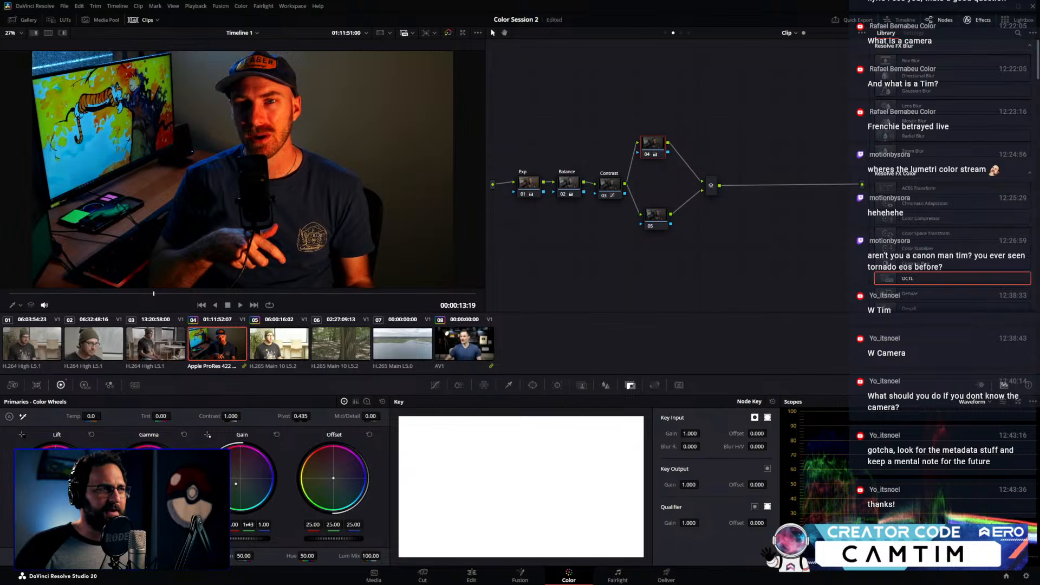
pyautogui.scroll(3, 304, 116)
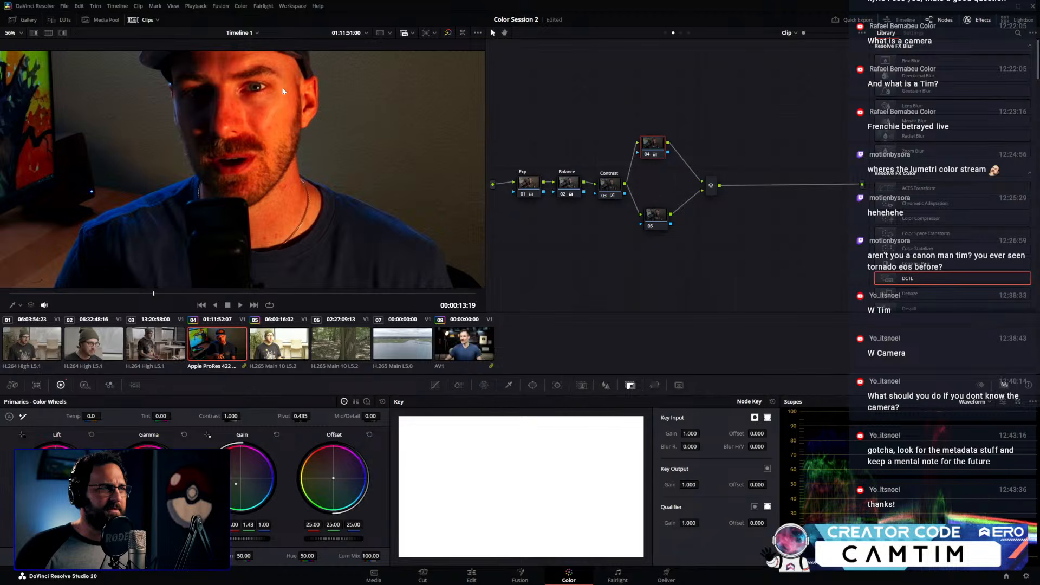
pyautogui.scroll(2, 283, 91)
pyautogui.scroll(-1, 281, 120)
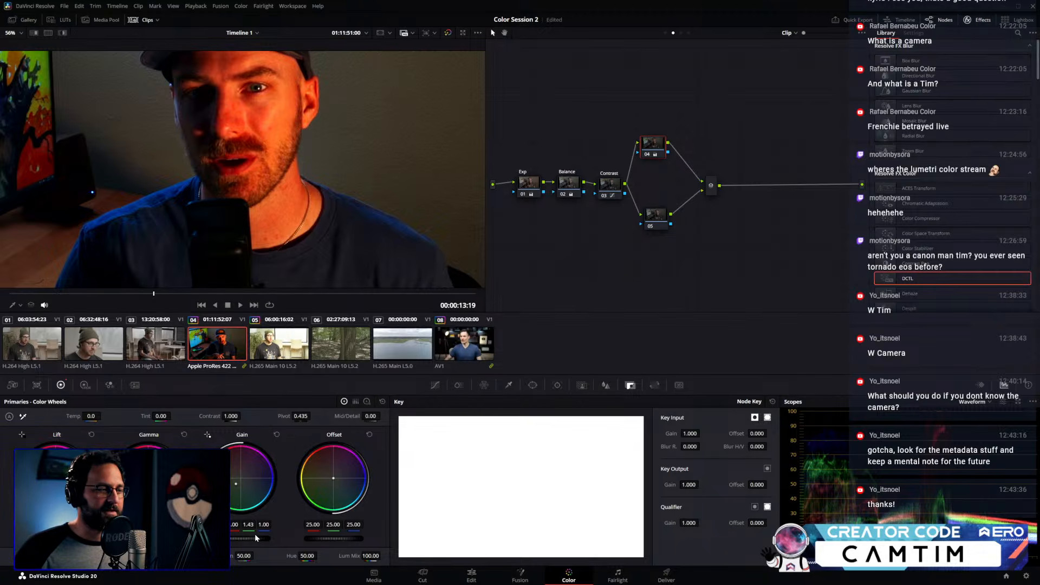
pyautogui.moveTo(236, 483); pyautogui.dragTo(248, 469)
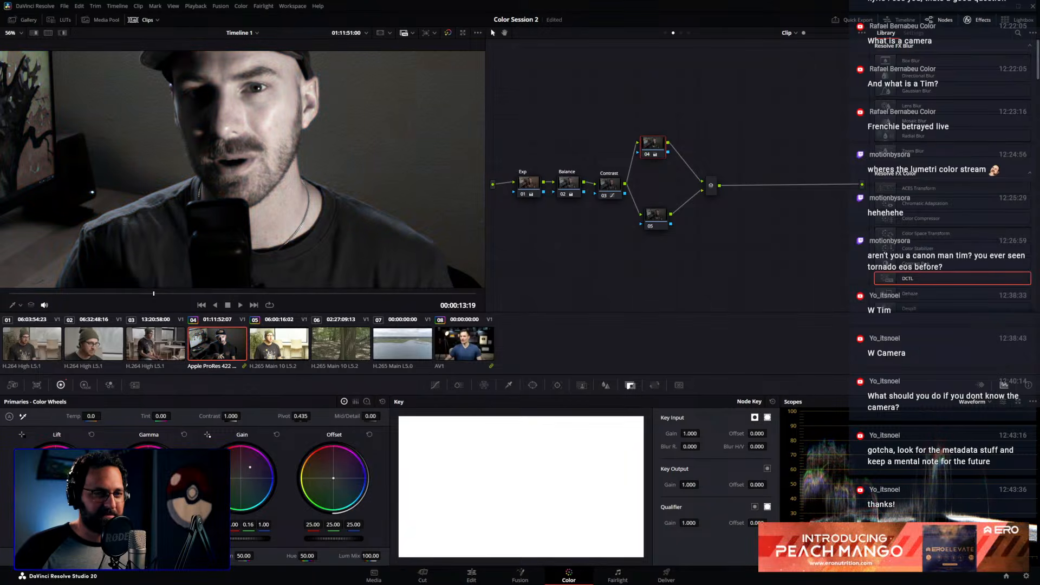
pyautogui.click(276, 435)
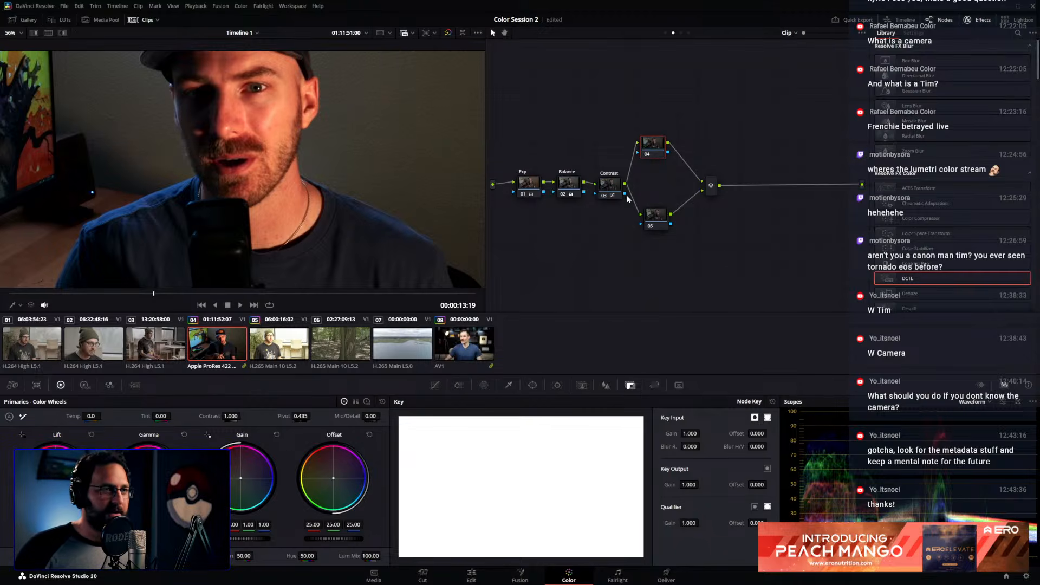
# Set the color space of node 05 to HSL
pyautogui.click(656, 218)
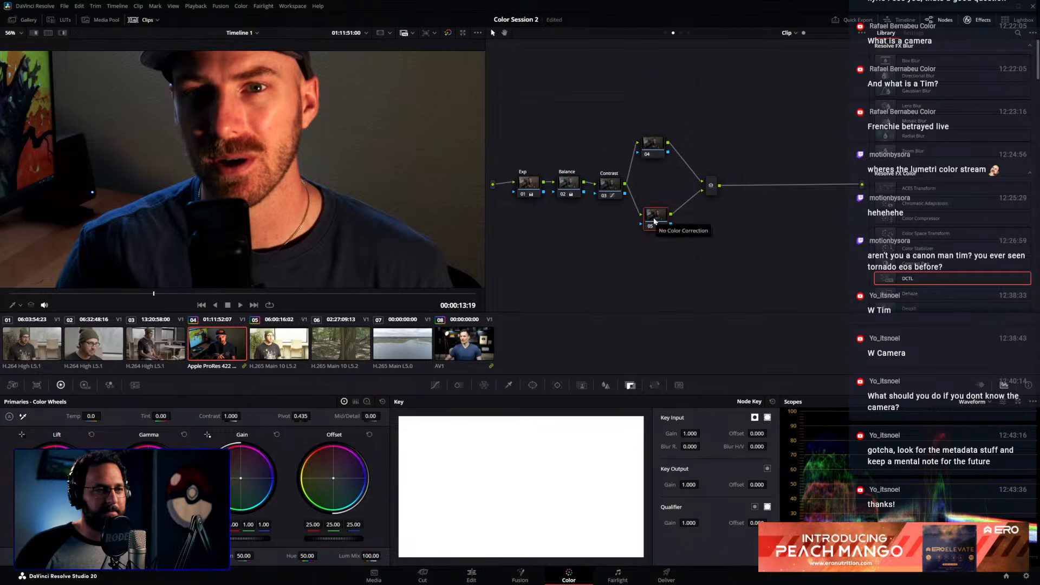
pyautogui.rightClick(656, 218)
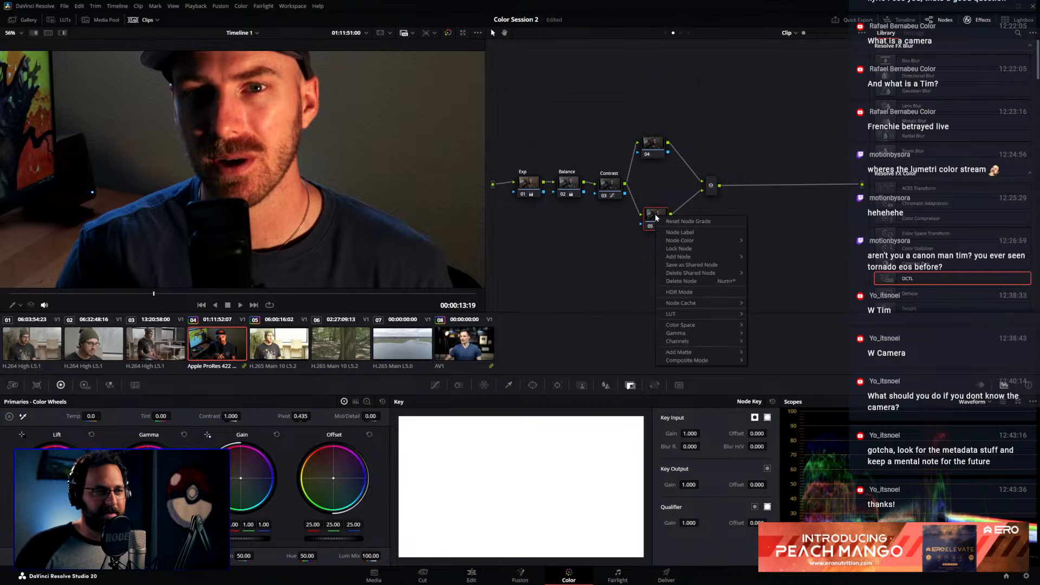
pyautogui.moveTo(705, 324)
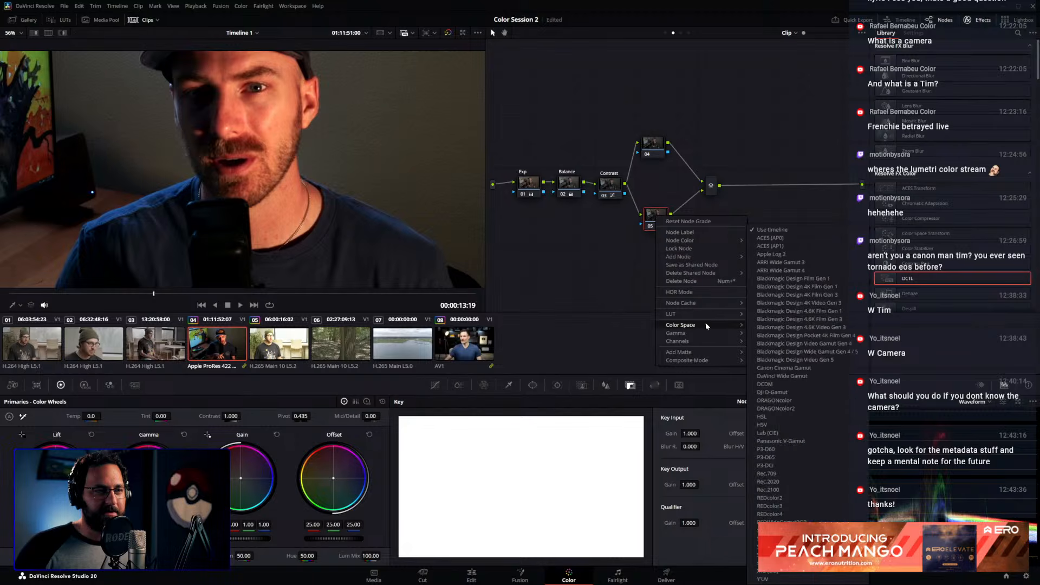
pyautogui.click(761, 416)
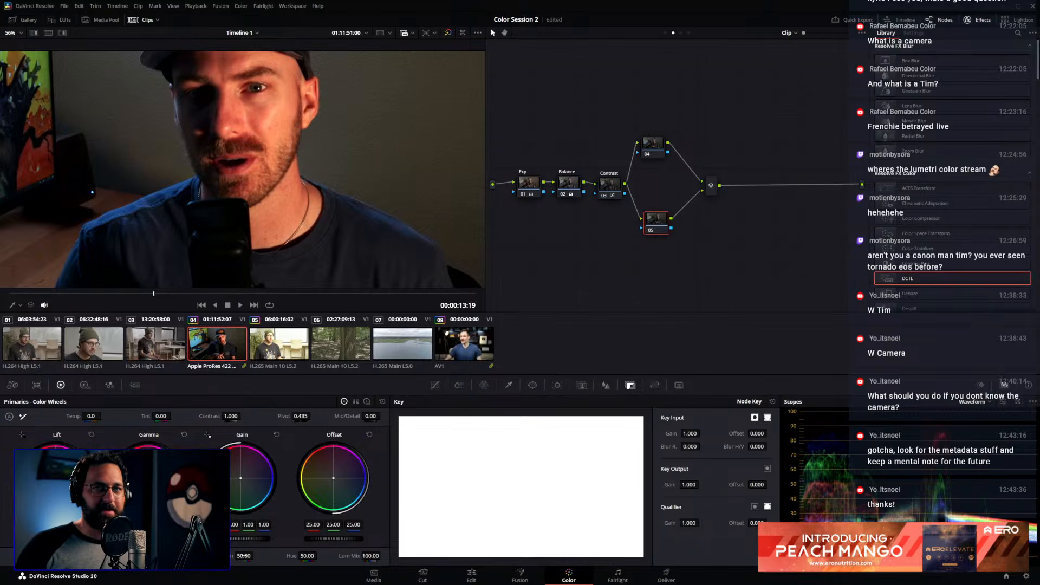
# Label node 04 as HSV
pyautogui.click(653, 144)
pyautogui.rightClick(656, 143)
pyautogui.click(651, 127)
pyautogui.rightClick(653, 142)
pyautogui.click(678, 158)
pyautogui.write('HSV')
pyautogui.press('Return')
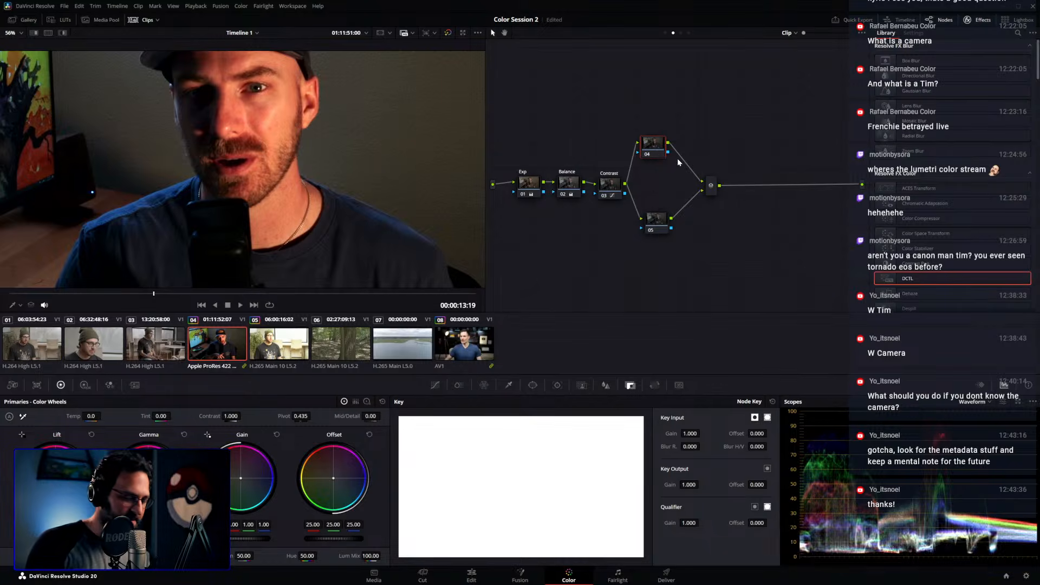
# Label node 05 as HSL
pyautogui.click(656, 219)
pyautogui.rightClick(664, 218)
pyautogui.click(685, 232)
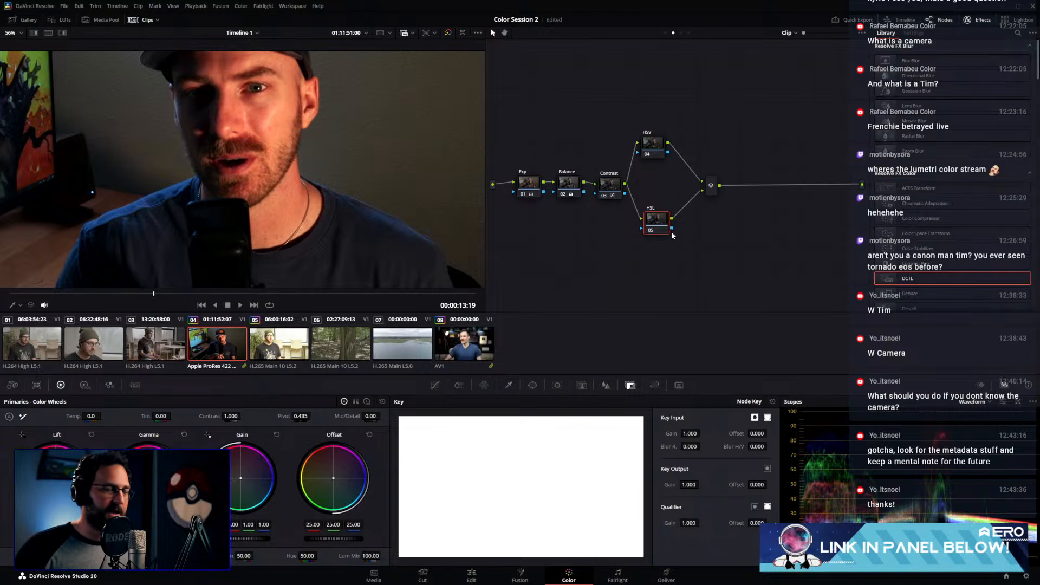
# Examine the color space and gamma options available for the HSV node
pyautogui.click(657, 148)
pyautogui.rightClick(658, 148)
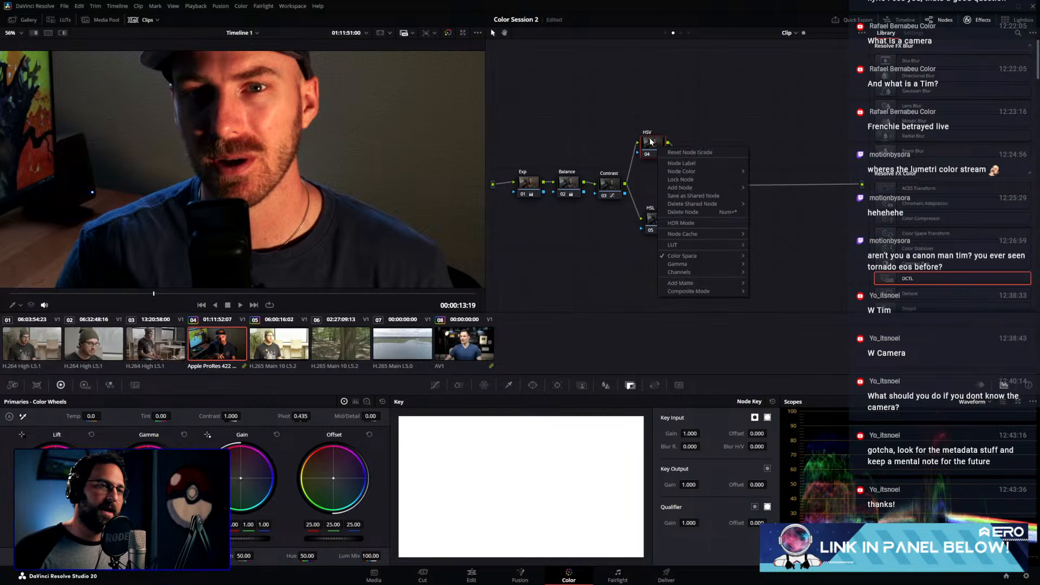
pyautogui.moveTo(677, 259)
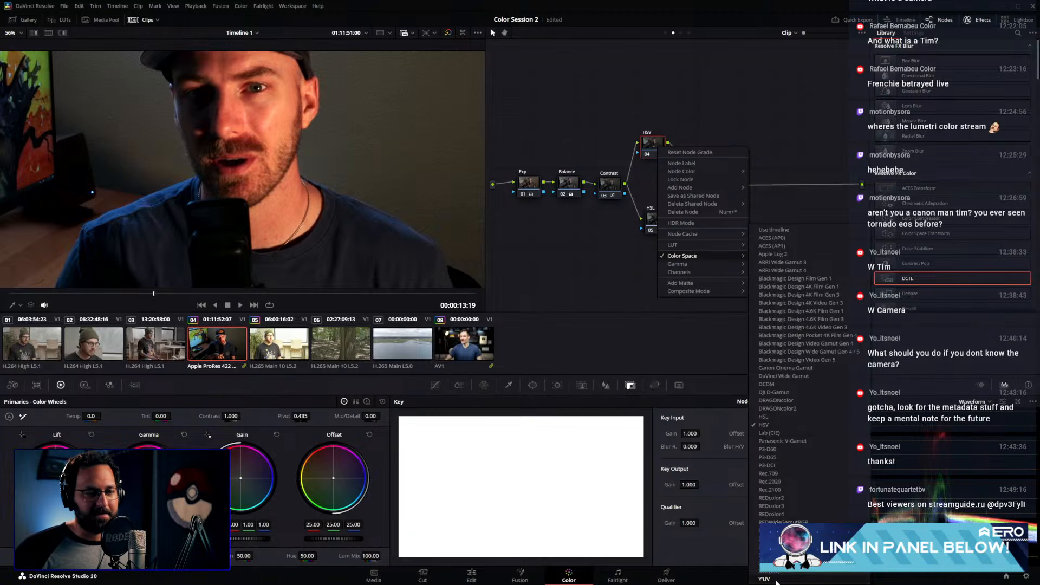
pyautogui.click(687, 119)
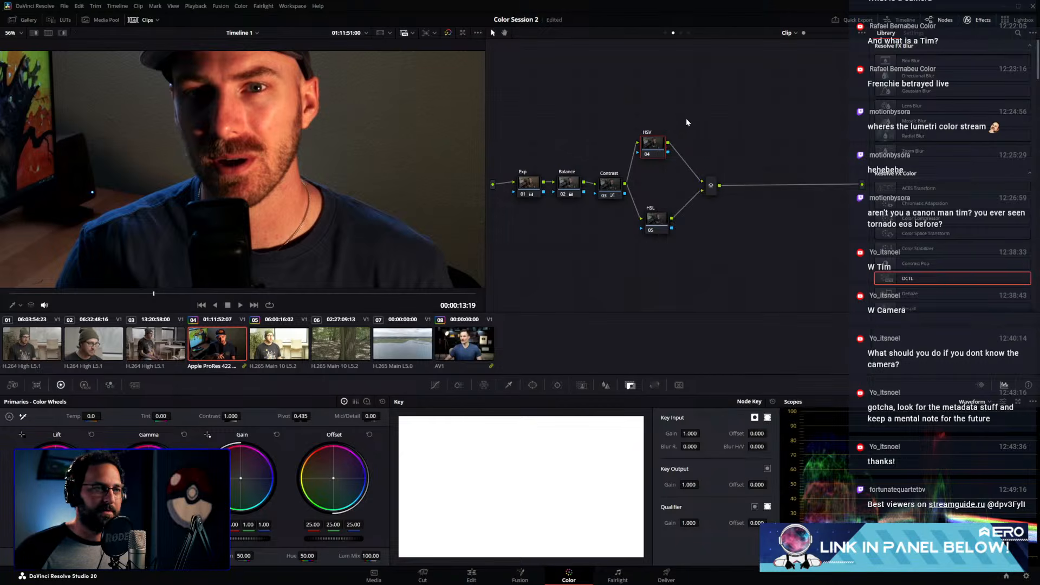
pyautogui.rightClick(660, 146)
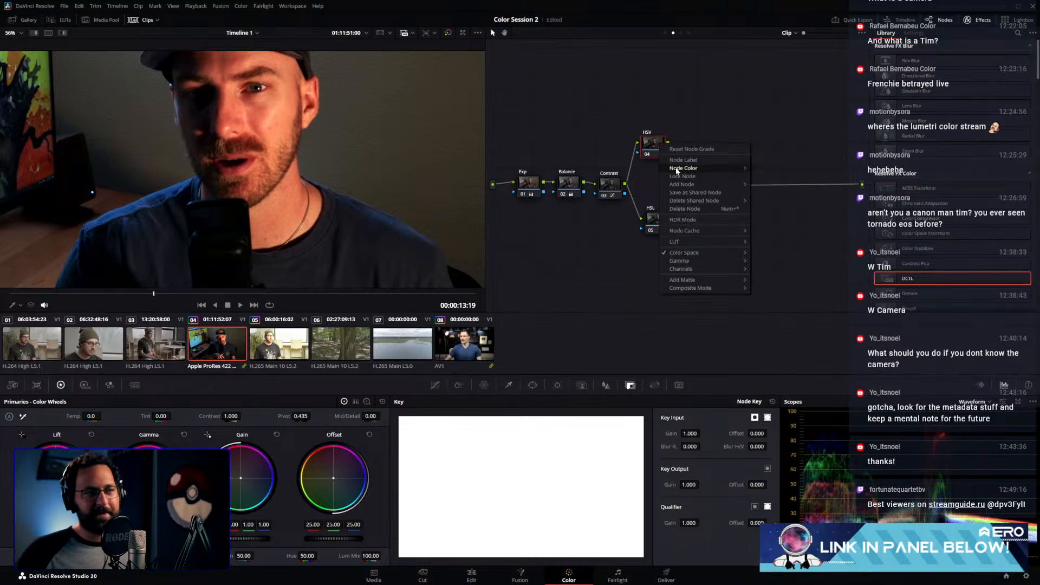
pyautogui.moveTo(684, 255)
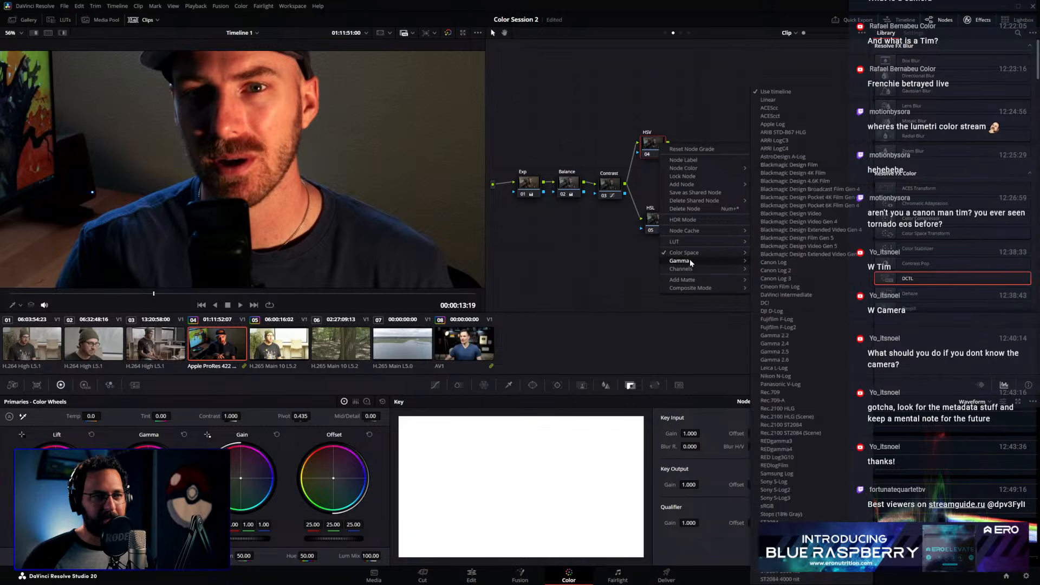
pyautogui.click(560, 282)
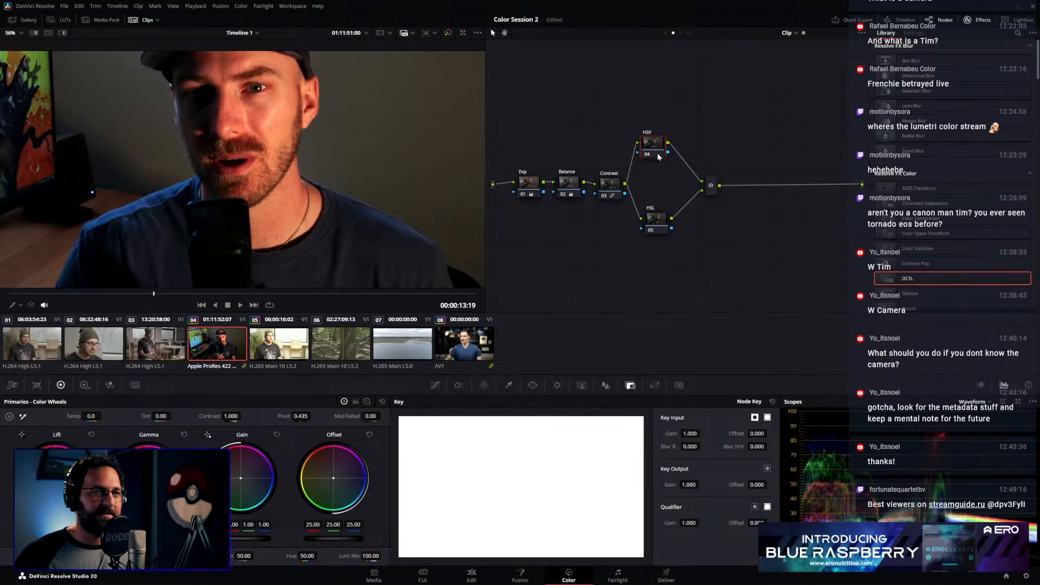
# Set the green Gain of the HSL node to 0.50
pyautogui.click(656, 230)
pyautogui.click(660, 148)
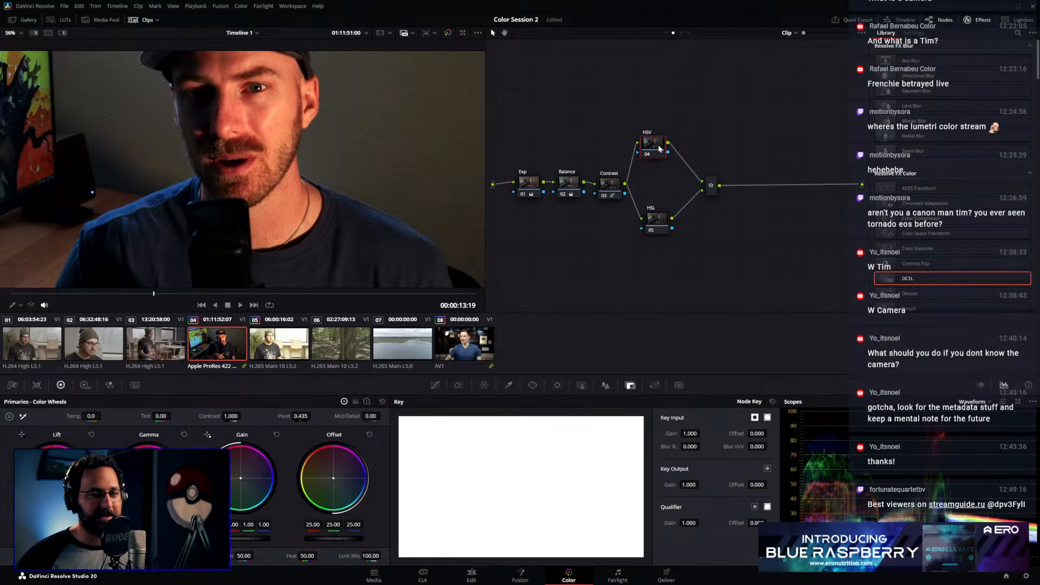
pyautogui.click(659, 219)
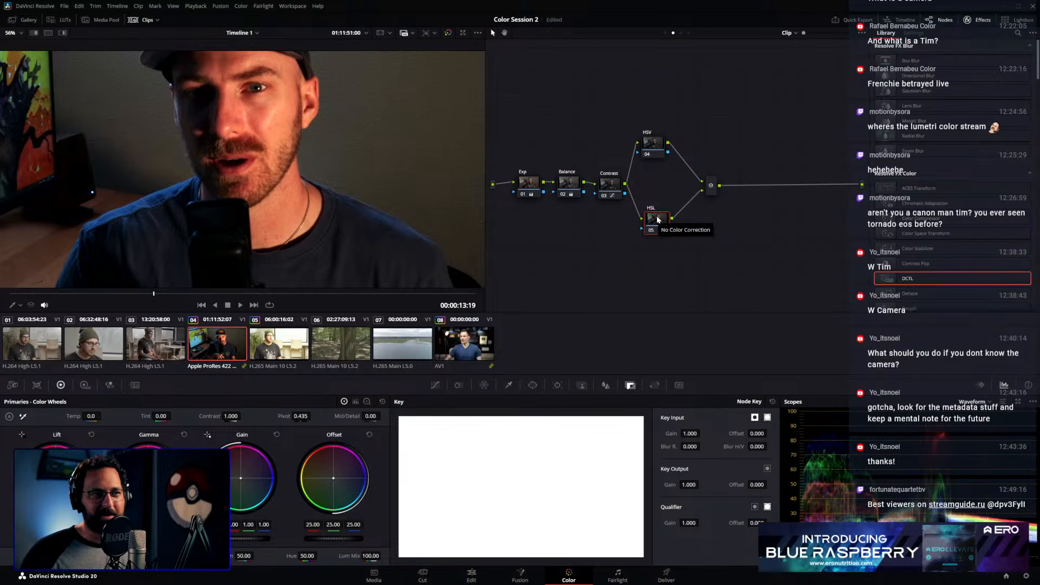
pyautogui.moveTo(250, 524); pyautogui.dragTo(217, 524)
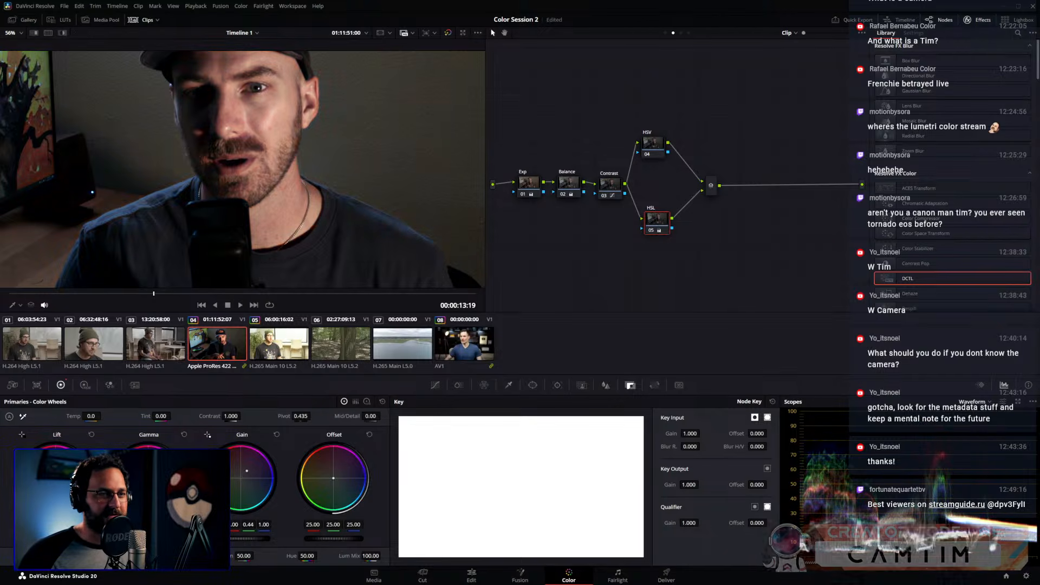
pyautogui.moveTo(248, 524); pyautogui.dragTo(252, 525)
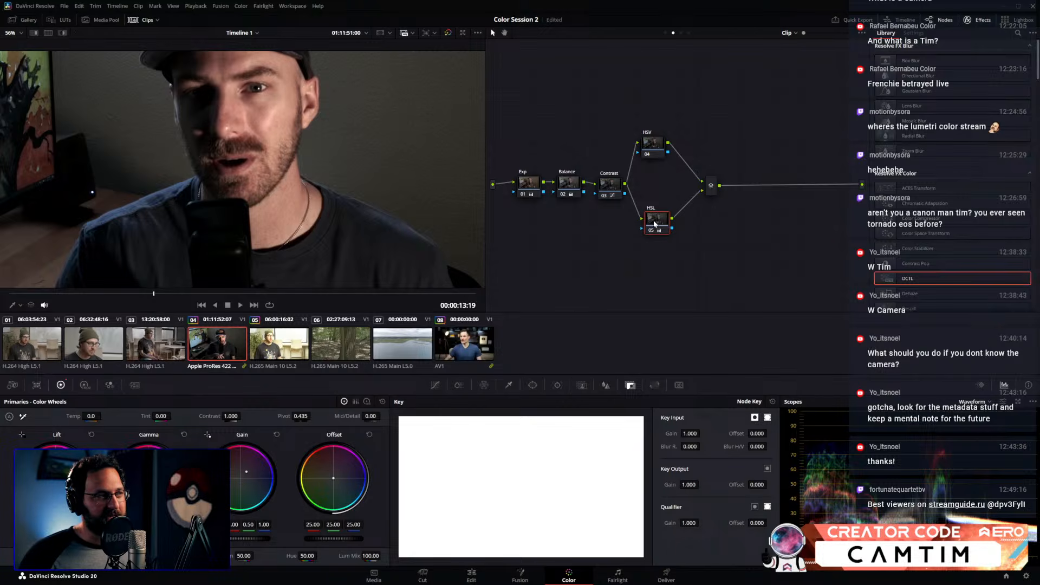
# Set the green Gain of the HSV node to 1.50 and compare its Gain settings with the HSL node's
pyautogui.click(662, 143)
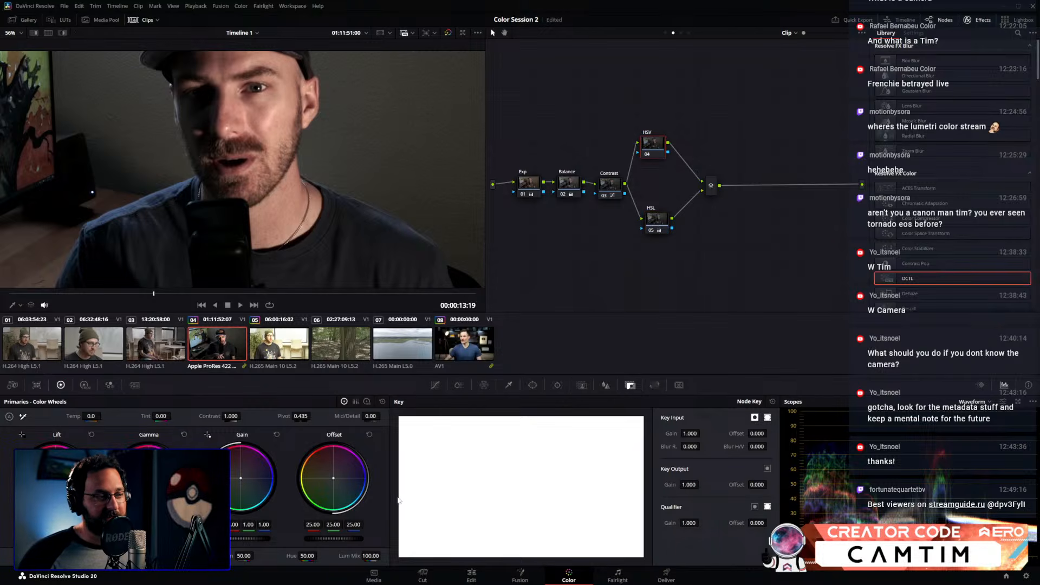
pyautogui.moveTo(248, 524); pyautogui.dragTo(274, 524)
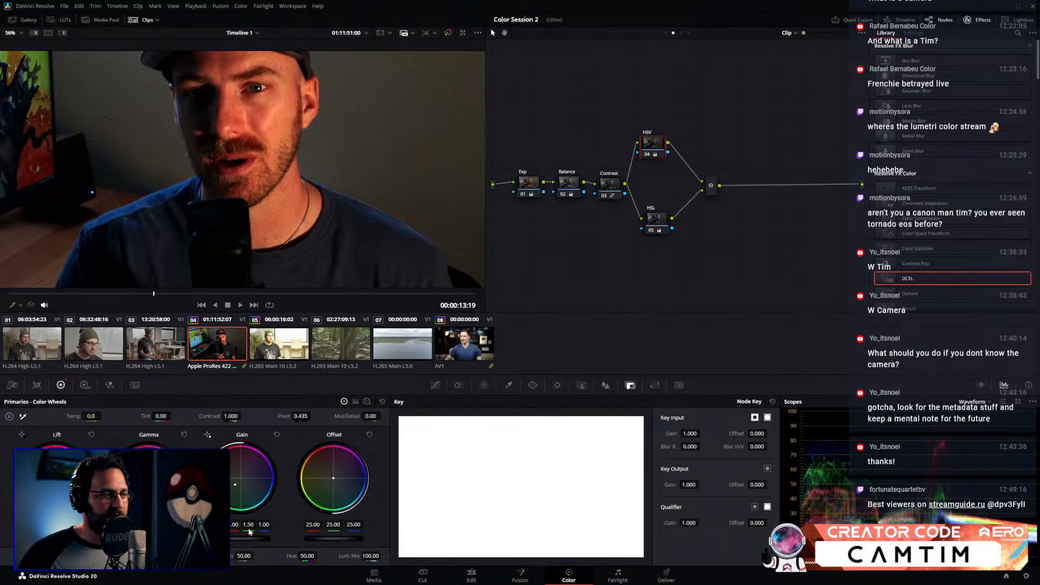
pyautogui.scroll(-4, 323, 173)
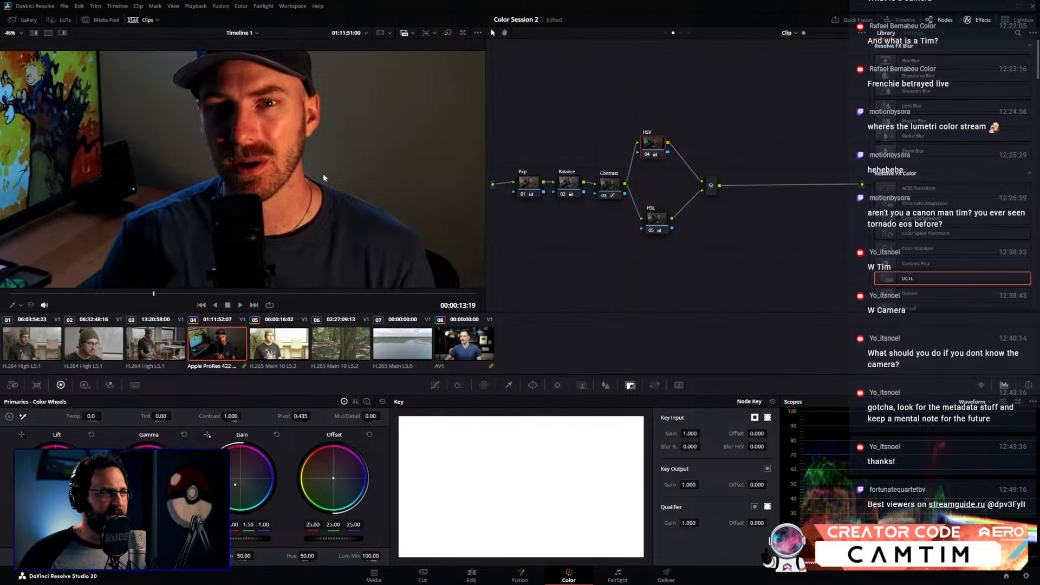
pyautogui.scroll(-1, 320, 175)
pyautogui.click(660, 223)
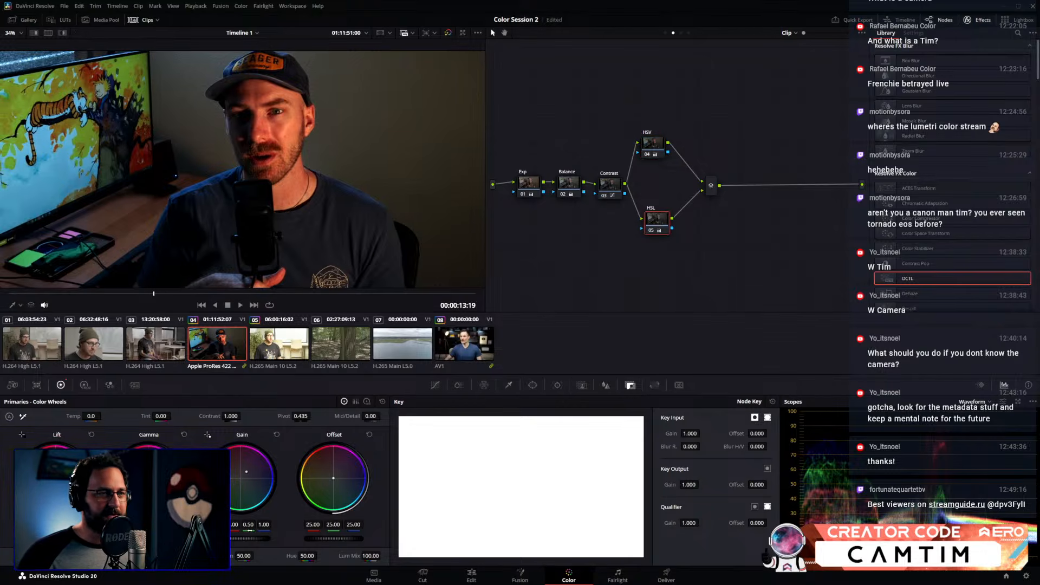
pyautogui.click(654, 149)
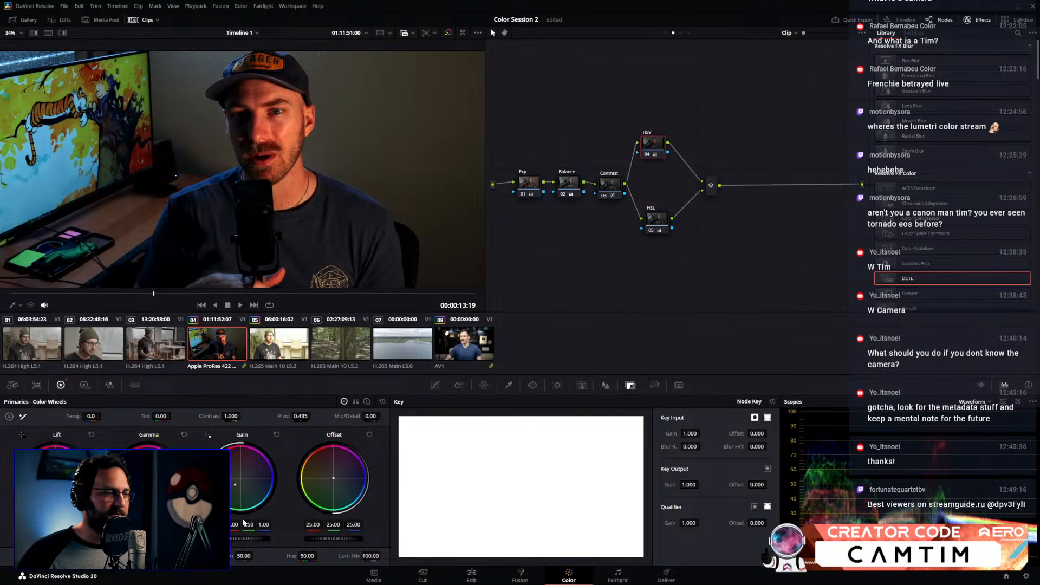
# Toggle the HSV and HSL nodes off and on together to compare the image with and without the saturation treatment
pyautogui.moveTo(654, 101); pyautogui.dragTo(660, 253)
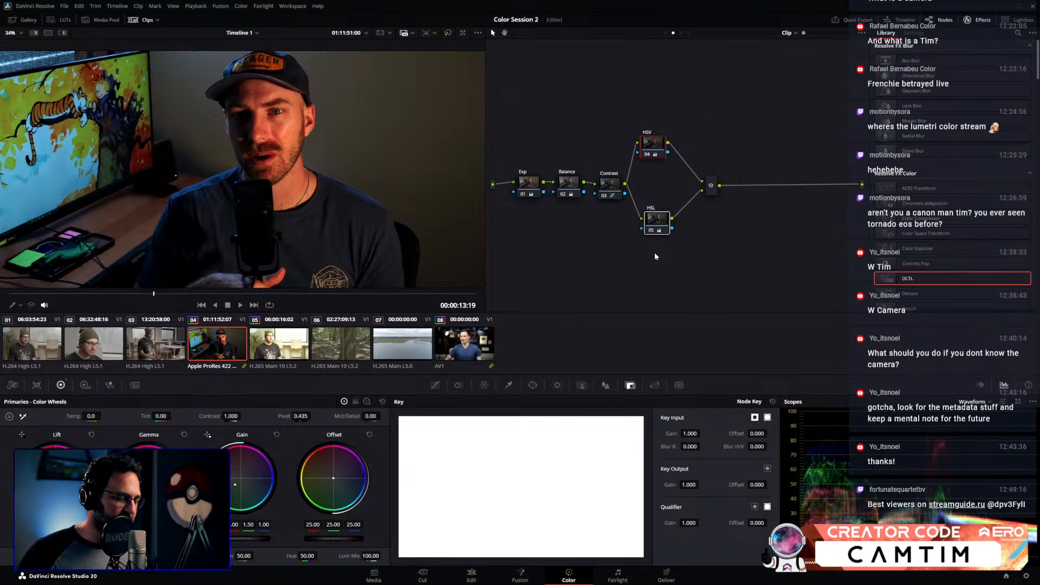
pyautogui.hotkey('ctrl', 'd')
pyautogui.hotkey('ctrl', 'd')
pyautogui.hotkey('ctrl', 'd')
pyautogui.hotkey('ctrl', 'd')
pyautogui.hotkey('ctrl', 'd')
pyautogui.hotkey('ctrl', 'd')
pyautogui.hotkey('ctrl', 'd')
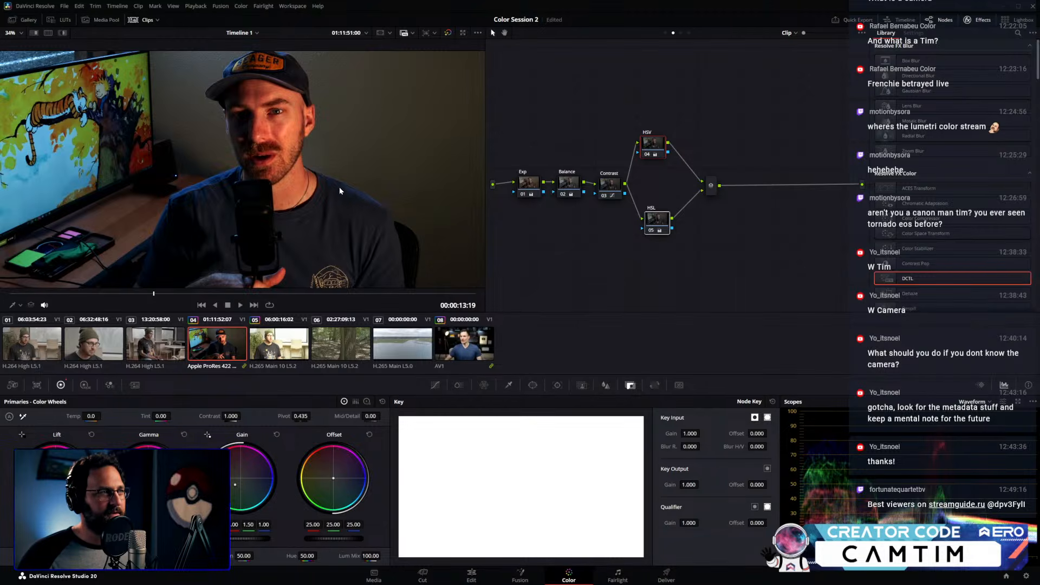
pyautogui.scroll(2, 292, 122)
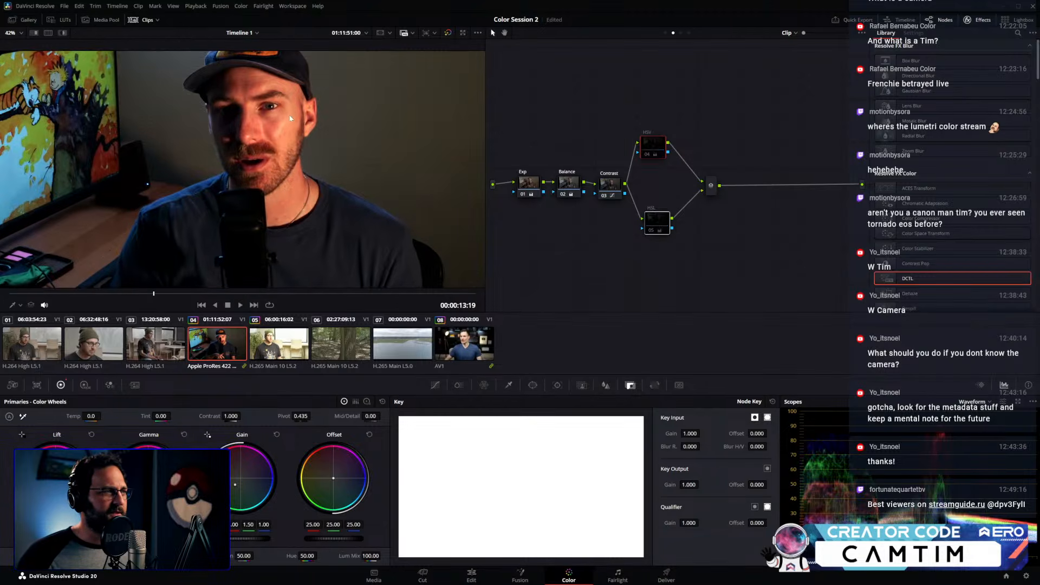
pyautogui.hotkey('ctrl', 'd')
pyautogui.scroll(-3, 304, 157)
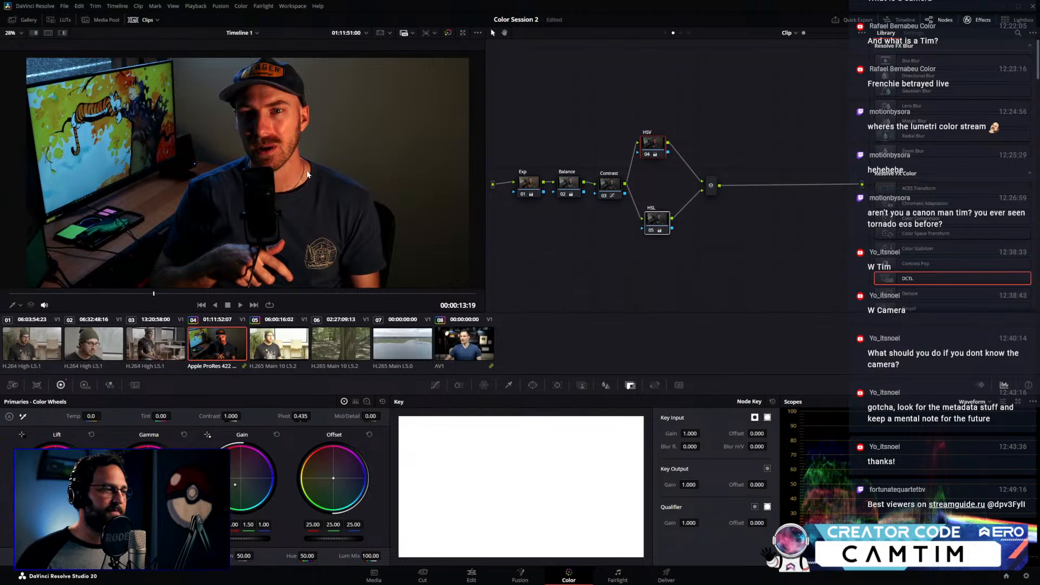
# Tidy the node graph by repositioning the HSV, HSL and parallel mixer nodes
pyautogui.click(626, 127)
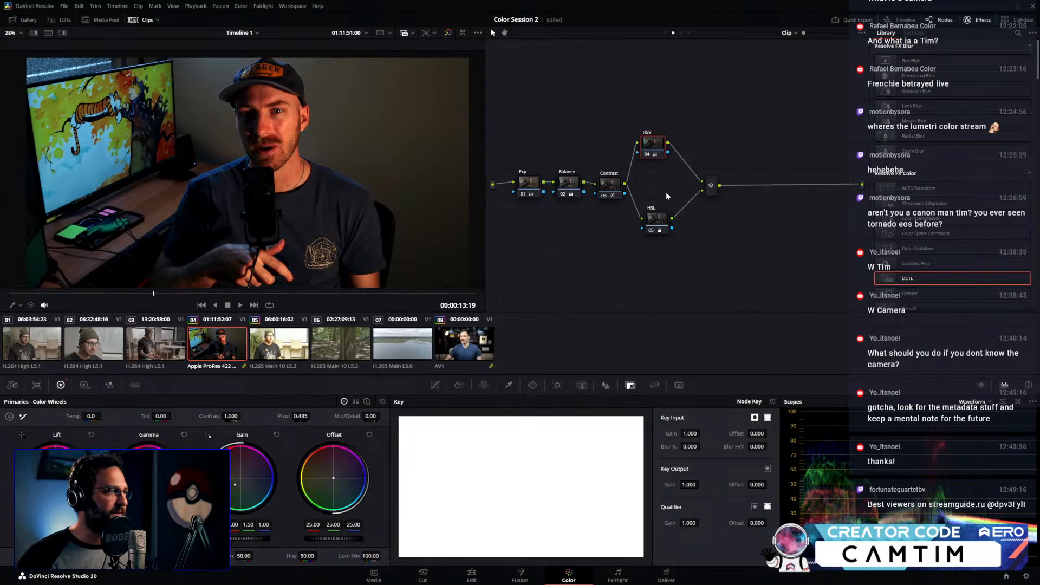
pyautogui.moveTo(660, 150); pyautogui.dragTo(665, 151)
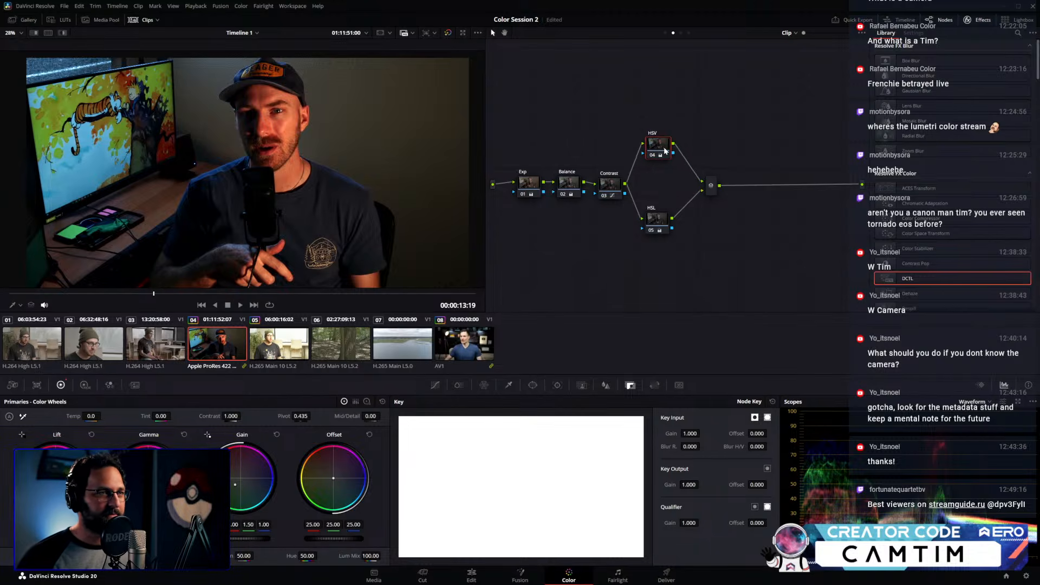
pyautogui.moveTo(710, 190); pyautogui.dragTo(708, 190)
pyautogui.moveTo(659, 227); pyautogui.dragTo(661, 230)
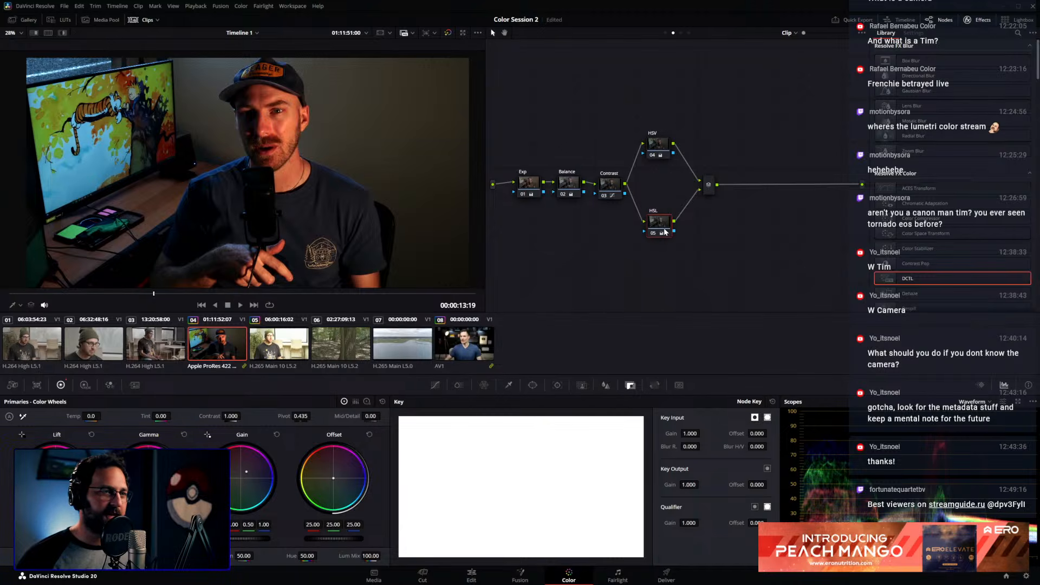
# Try the HSL node in series directly after the HSV node instead of in parallel
pyautogui.click(613, 188)
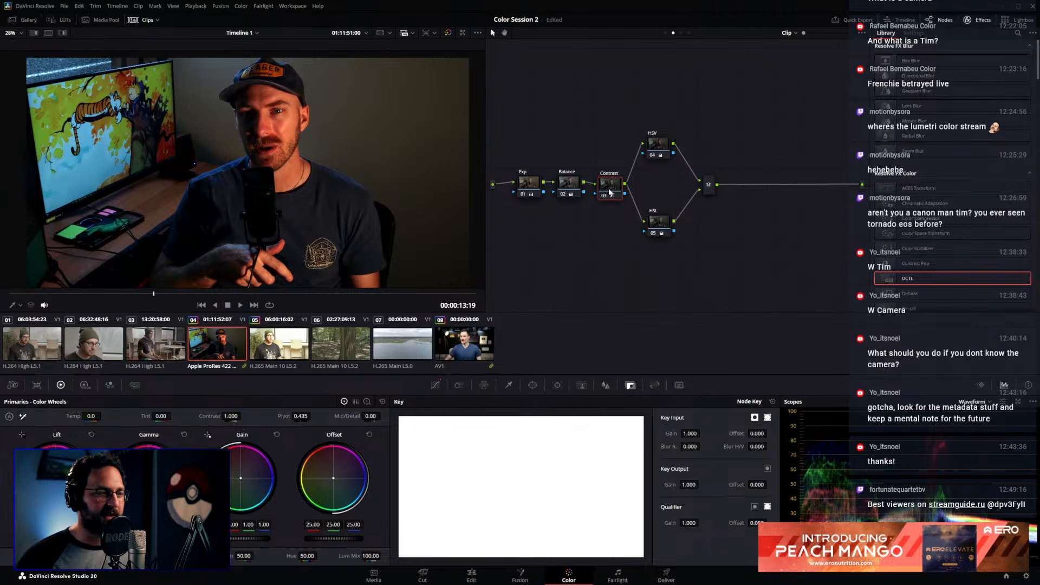
pyautogui.moveTo(649, 157); pyautogui.dragTo(635, 156)
pyautogui.click(662, 229)
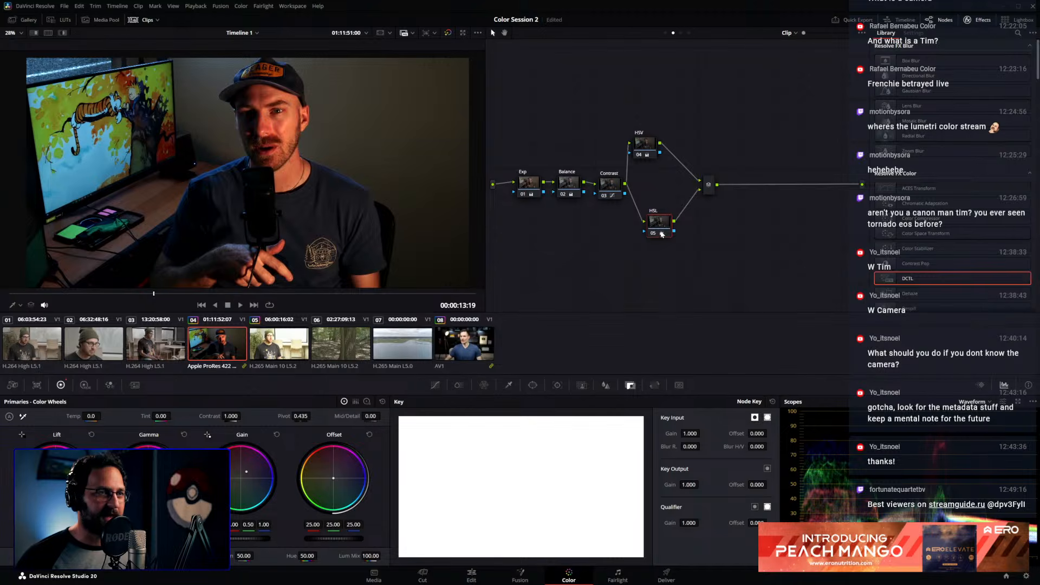
pyautogui.moveTo(657, 232); pyautogui.dragTo(690, 147)
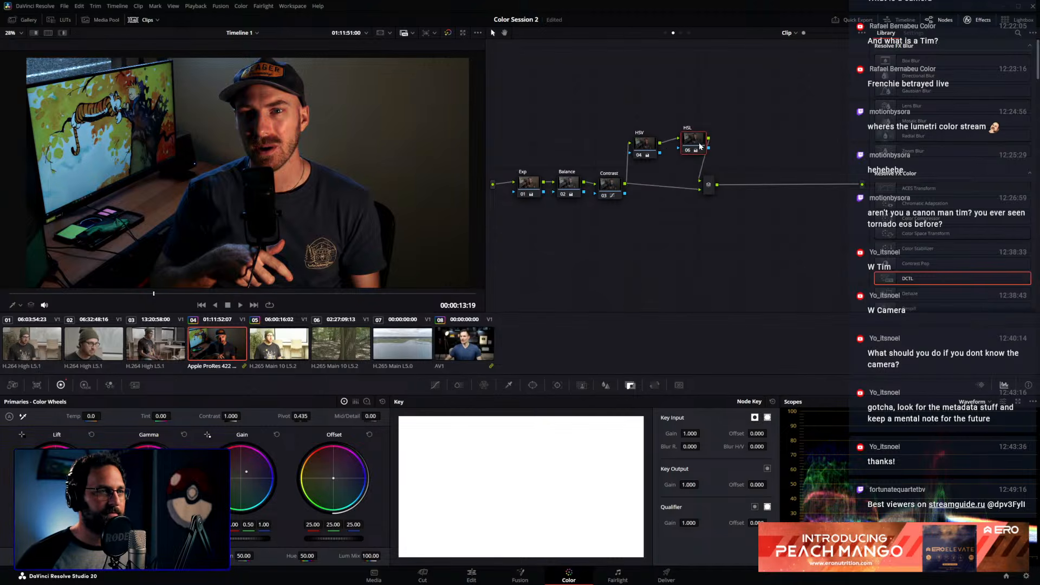
# Toggle the serial HSV and HSL nodes together to compare their effect on the face and the full frame
pyautogui.scroll(3, 313, 122)
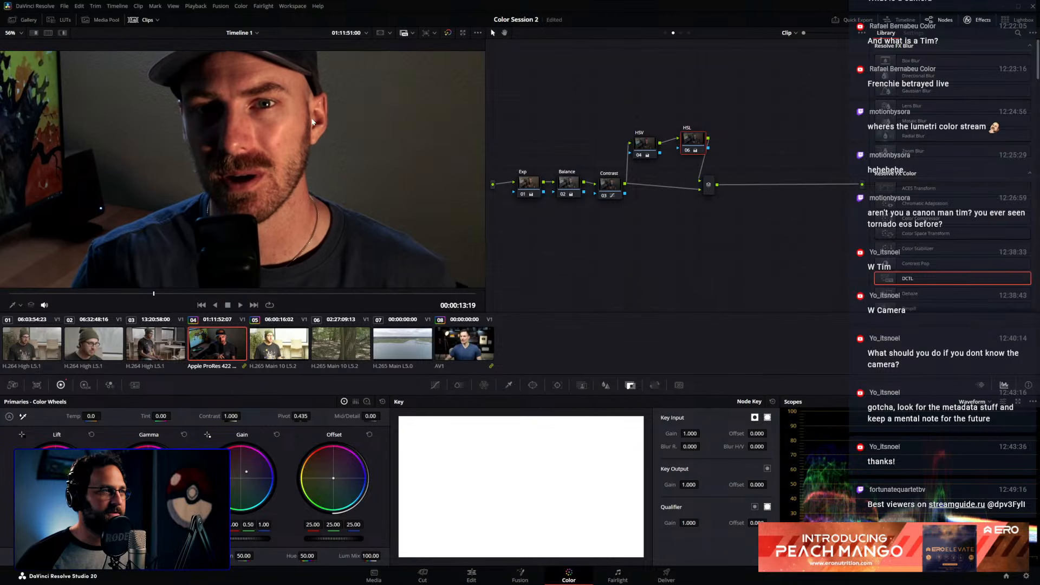
pyautogui.moveTo(637, 108); pyautogui.dragTo(693, 152)
pyautogui.hotkey('ctrl', 'd')
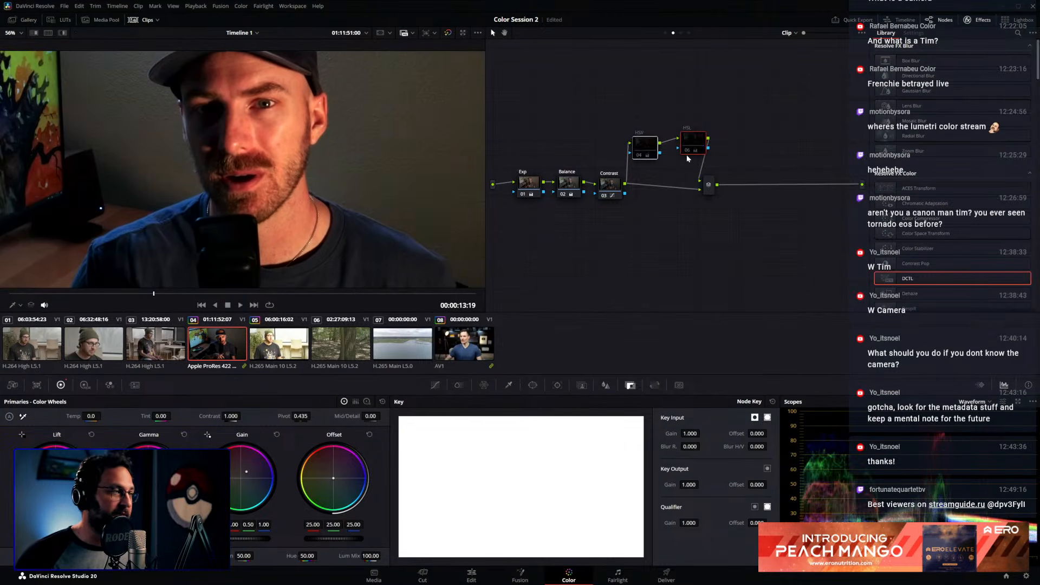
pyautogui.hotkey('ctrl', 'd')
pyautogui.scroll(-2, 330, 128)
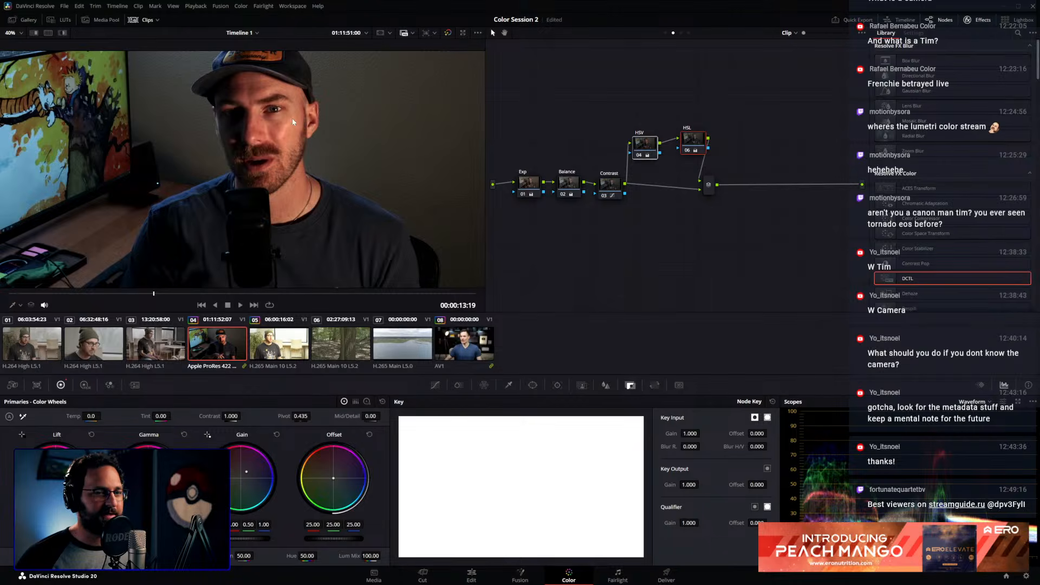
pyautogui.scroll(-2, 314, 128)
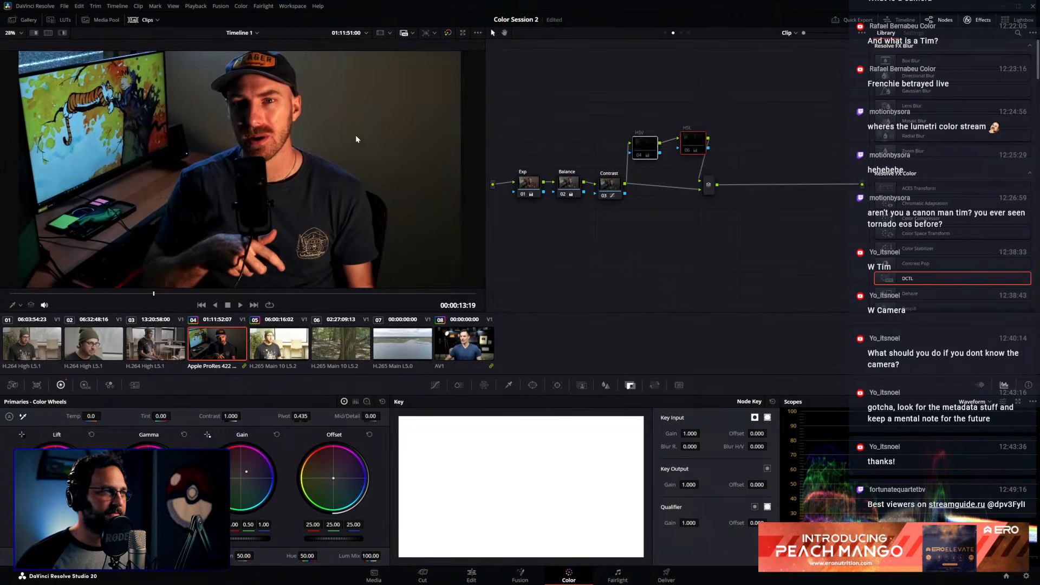
# Return the HSL node to its own branch parallel to the HSV node
pyautogui.moveTo(694, 142); pyautogui.dragTo(693, 134)
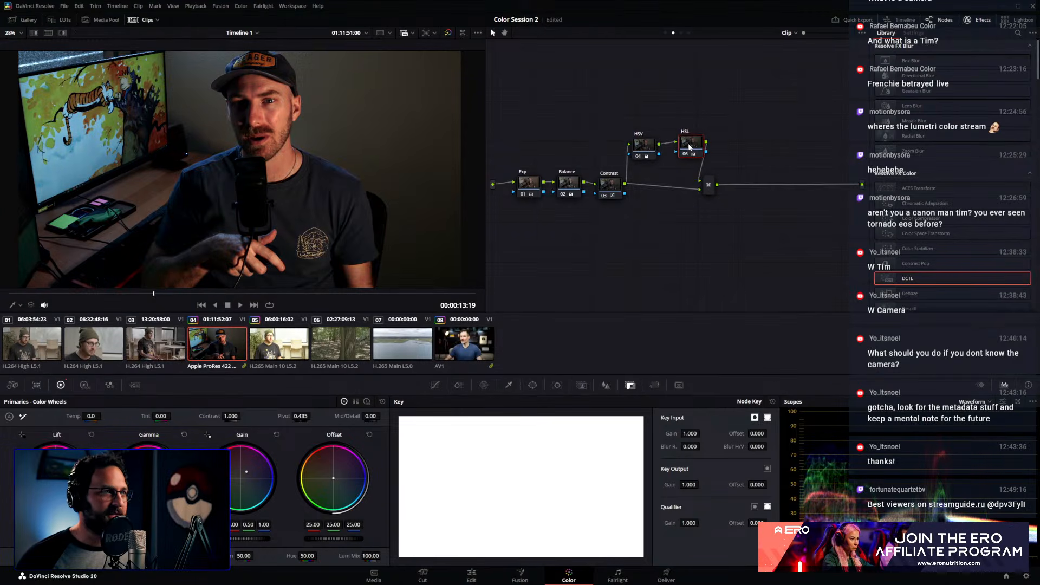
pyautogui.click(645, 146)
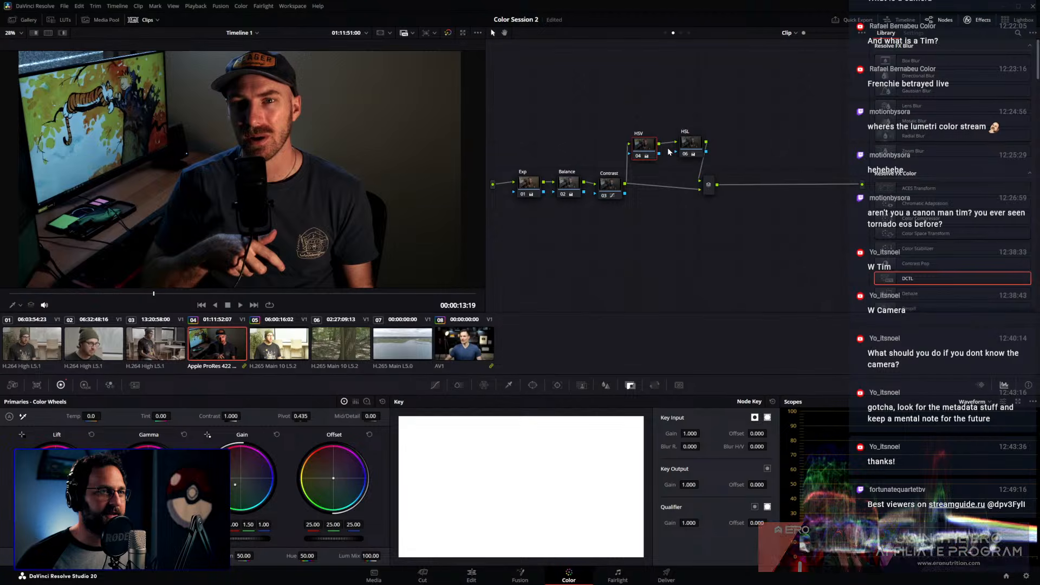
pyautogui.moveTo(690, 150); pyautogui.dragTo(658, 217)
pyautogui.moveTo(647, 145); pyautogui.dragTo(661, 145)
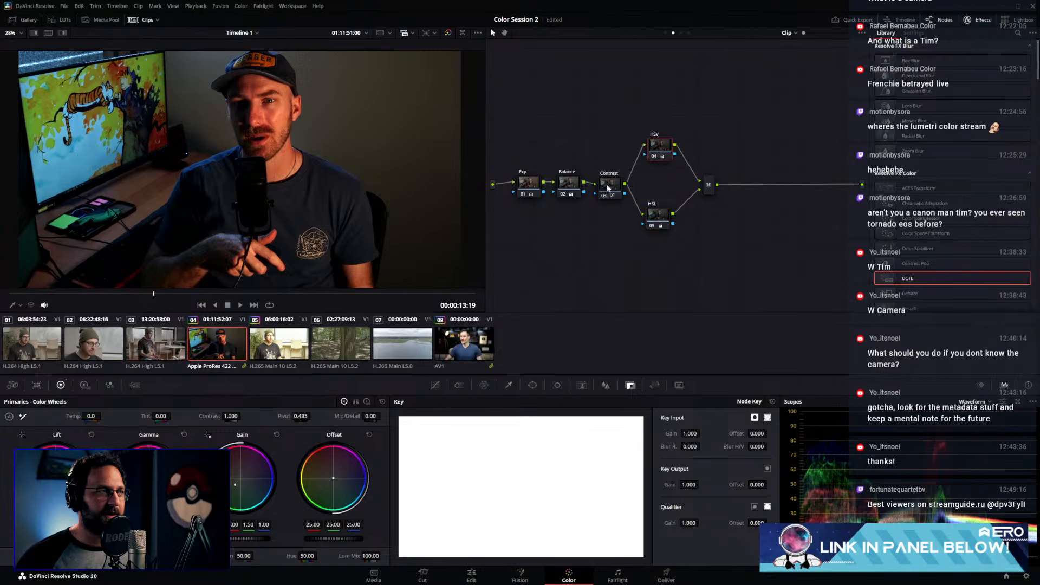
# Try the reverse serial order with the HSL node feeding into the HSV node
pyautogui.moveTo(658, 154); pyautogui.dragTo(676, 152)
pyautogui.moveTo(663, 218); pyautogui.dragTo(687, 162)
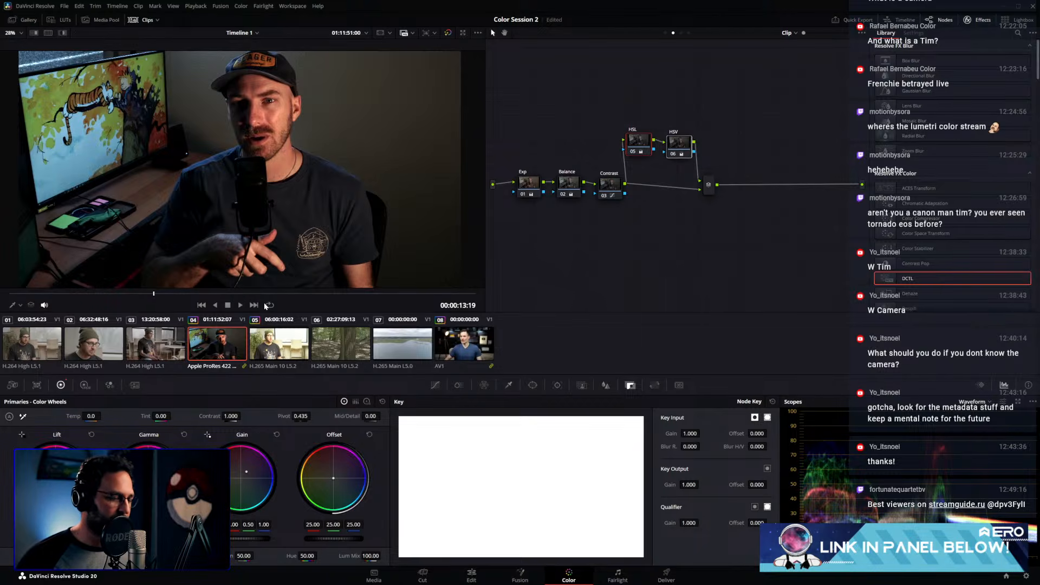
pyautogui.click(650, 130)
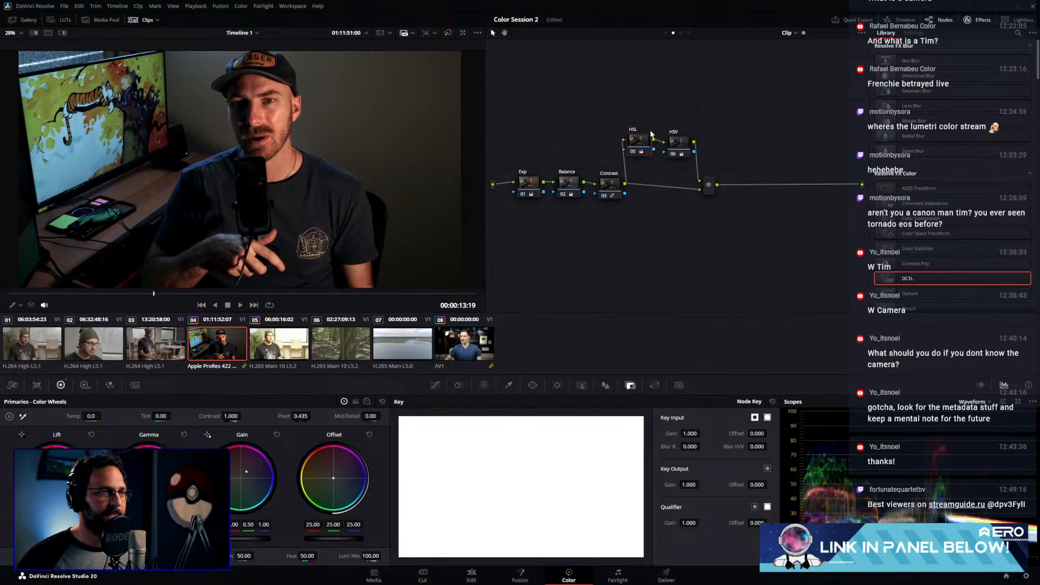
# Restore the parallel structure with the HSV node on the upper branch and the HSL node on the lower one
pyautogui.moveTo(645, 143); pyautogui.dragTo(671, 184)
pyautogui.moveTo(686, 140); pyautogui.dragTo(669, 140)
pyautogui.moveTo(679, 222); pyautogui.dragTo(673, 220)
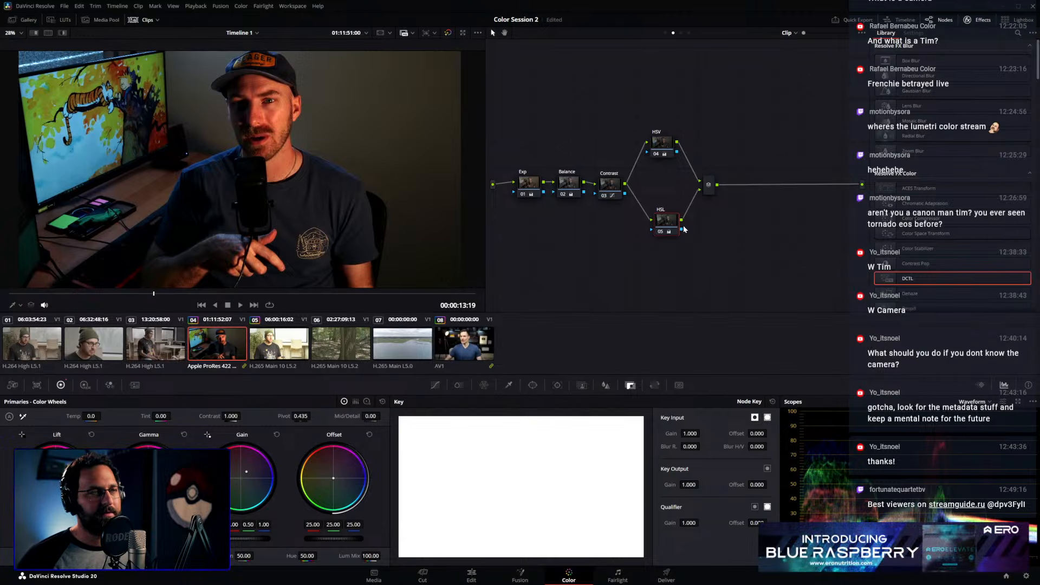
pyautogui.moveTo(672, 222); pyautogui.dragTo(670, 223)
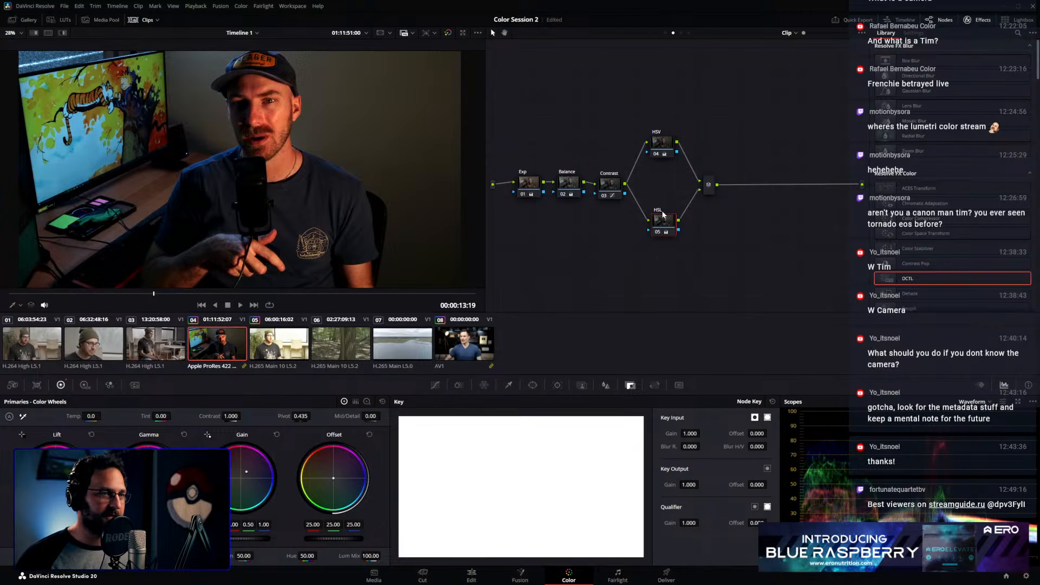
pyautogui.moveTo(661, 223); pyautogui.dragTo(661, 224)
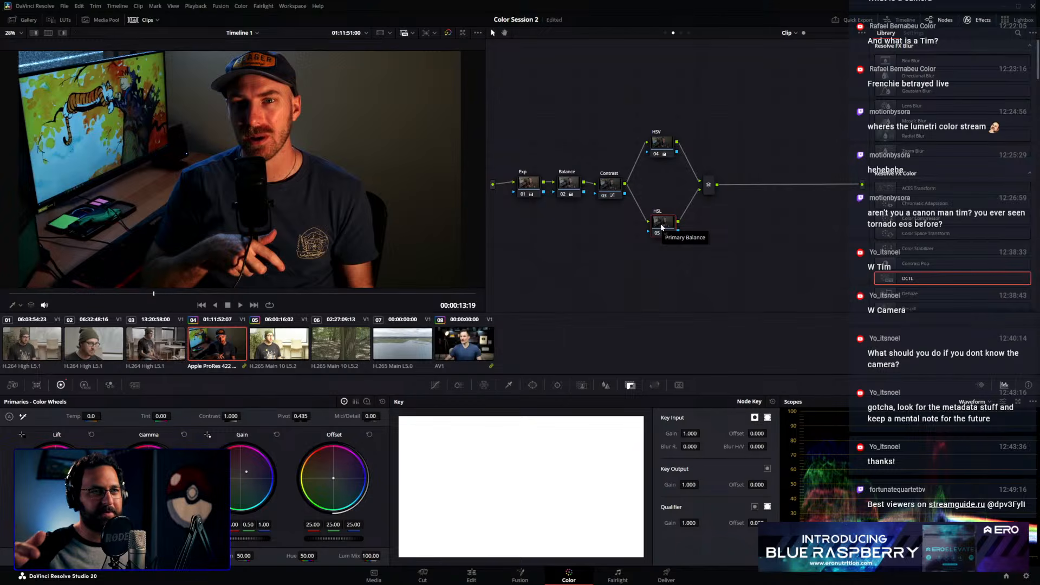
pyautogui.click(667, 139)
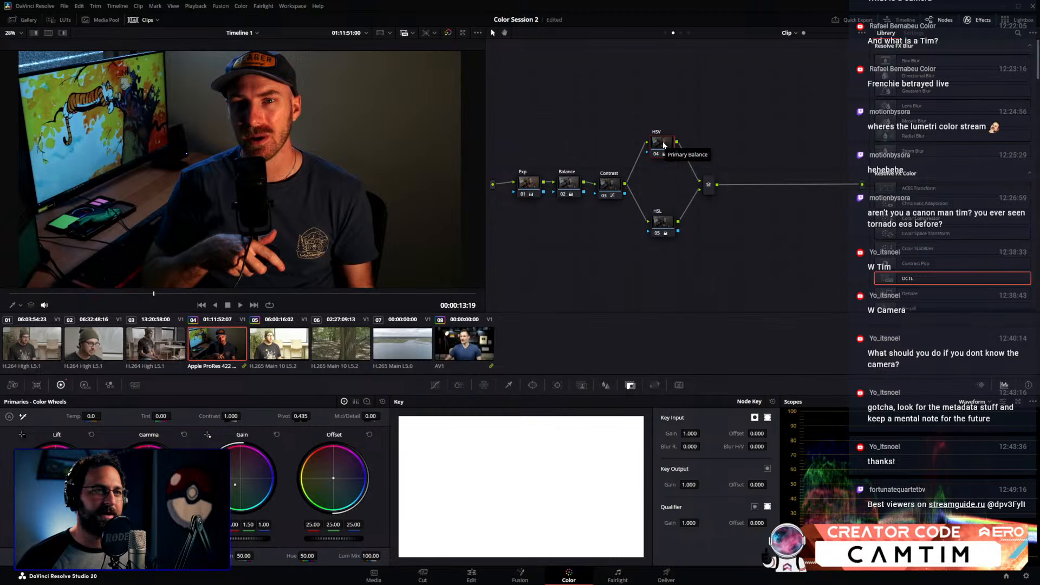
pyautogui.moveTo(661, 145); pyautogui.dragTo(658, 145)
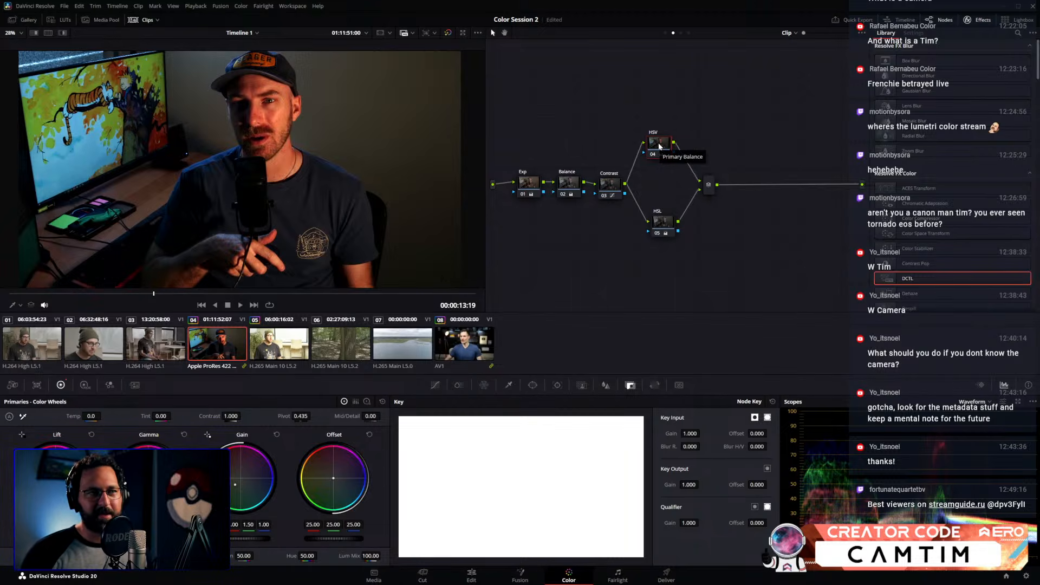
pyautogui.moveTo(659, 142); pyautogui.dragTo(667, 142)
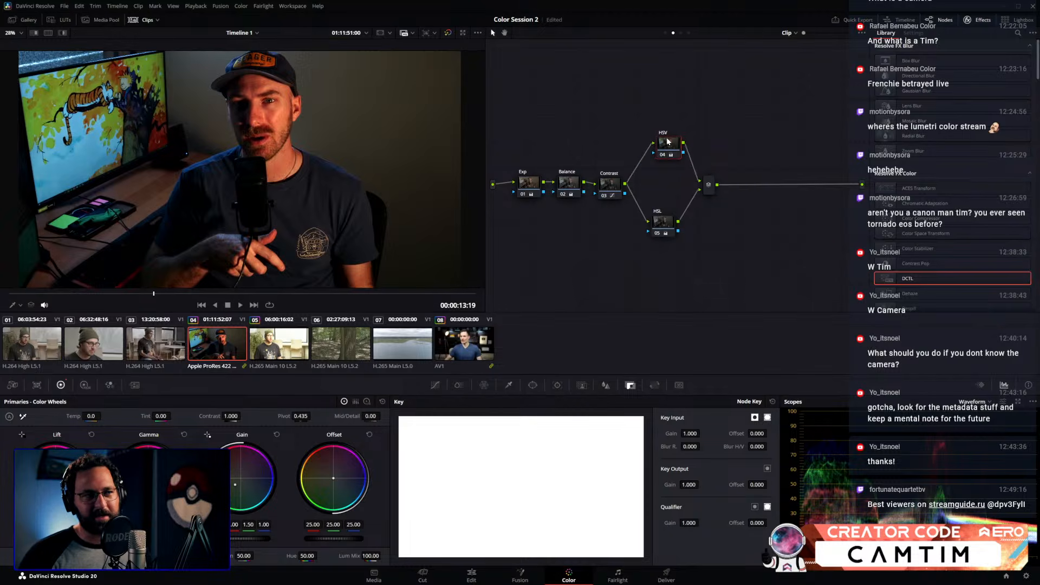
pyautogui.click(662, 226)
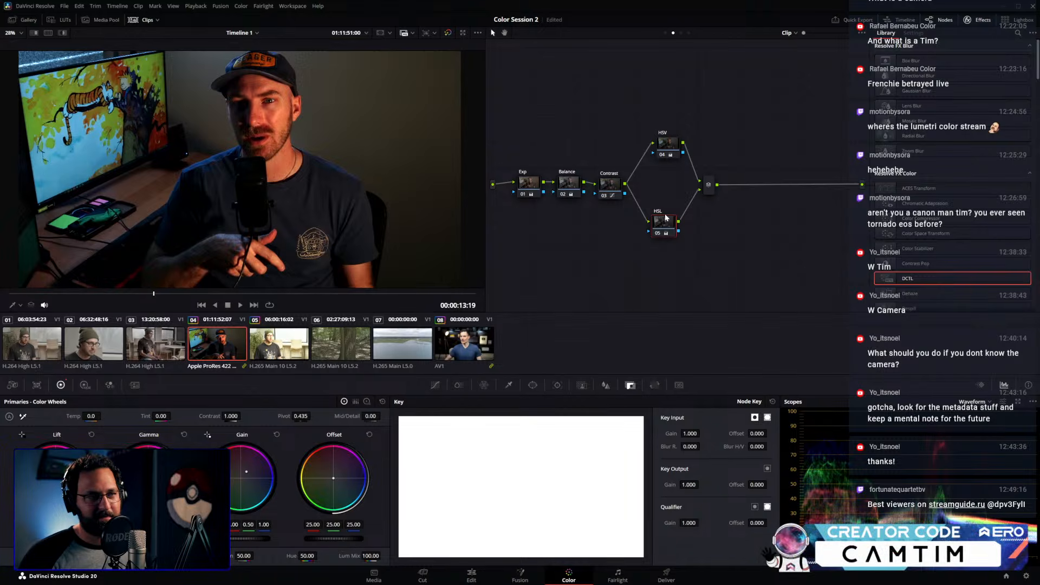
pyautogui.moveTo(673, 149); pyautogui.dragTo(668, 146)
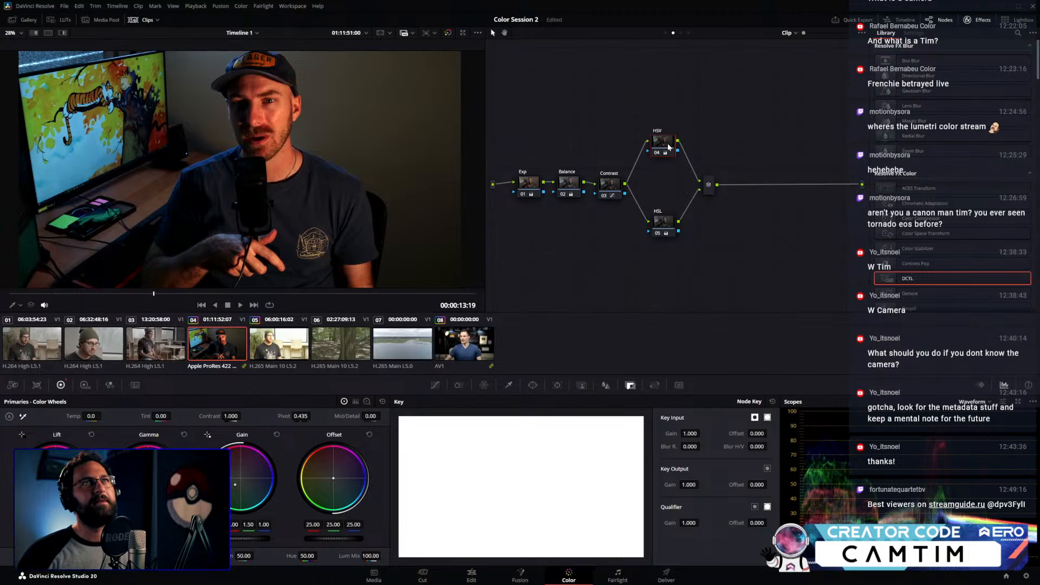
pyautogui.moveTo(664, 144); pyautogui.dragTo(661, 143)
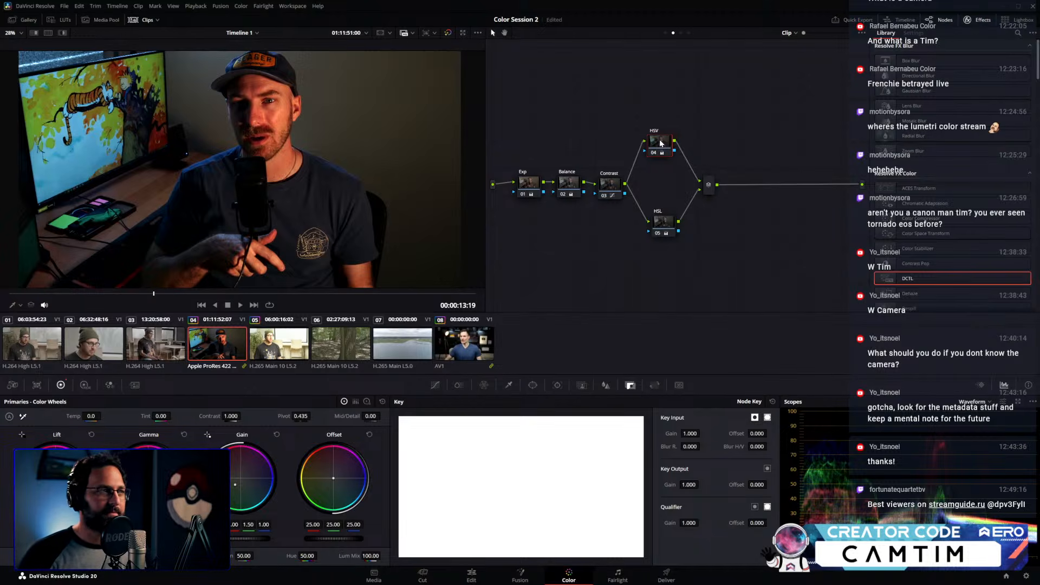
pyautogui.moveTo(623, 103); pyautogui.dragTo(685, 239)
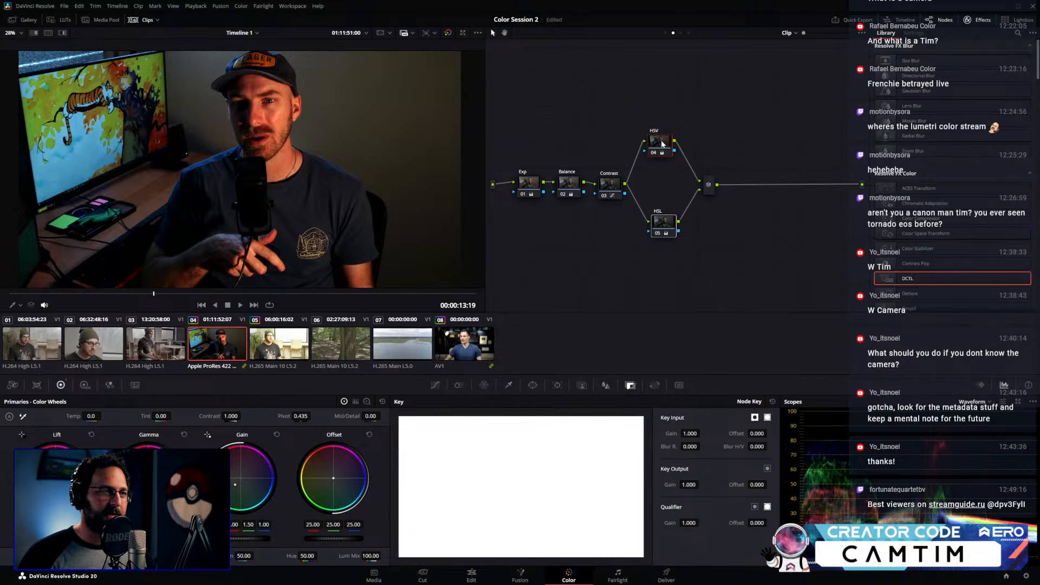
pyautogui.click(694, 120)
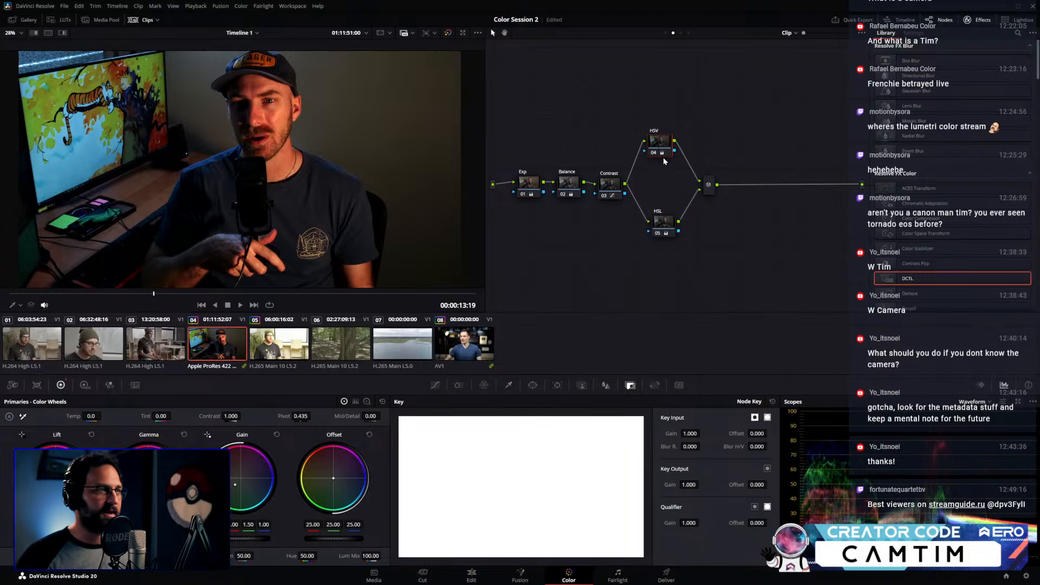
# Try a green gain of about 0.26 on the HSL node and 1.68 on the HSV node, toggling both nodes to compare
pyautogui.click(659, 228)
pyautogui.moveTo(248, 524); pyautogui.dragTo(238, 524)
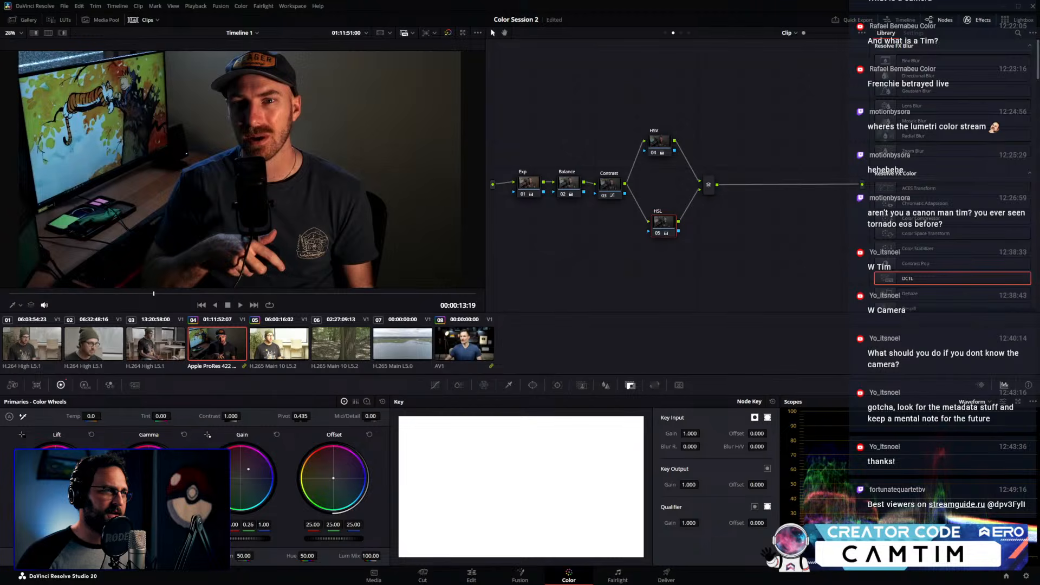
pyautogui.click(660, 139)
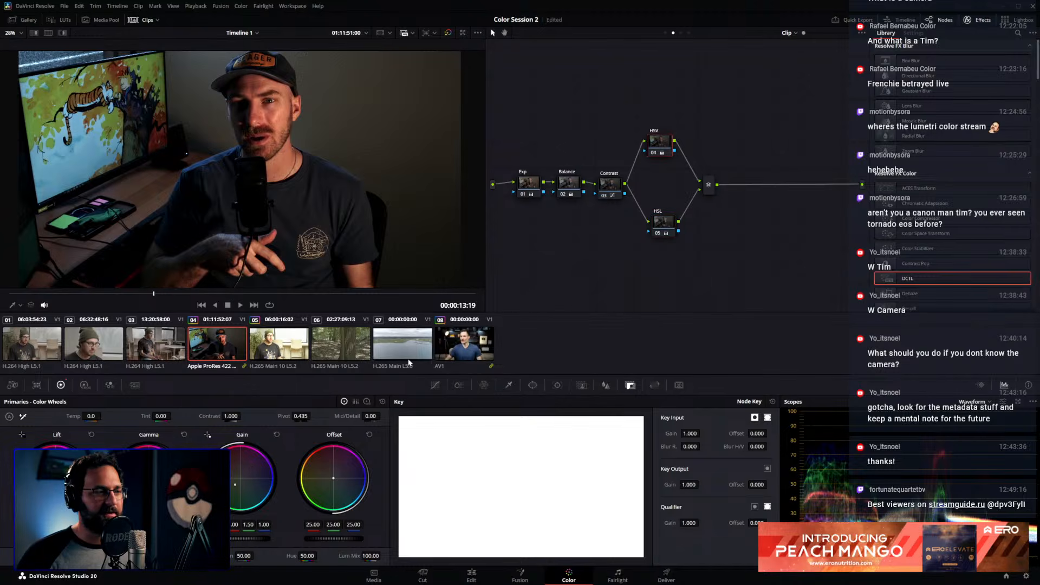
pyautogui.moveTo(248, 524); pyautogui.dragTo(257, 524)
pyautogui.moveTo(652, 104); pyautogui.dragTo(665, 252)
pyautogui.hotkey('ctrl', 'd')
pyautogui.hotkey('ctrl', 'd')
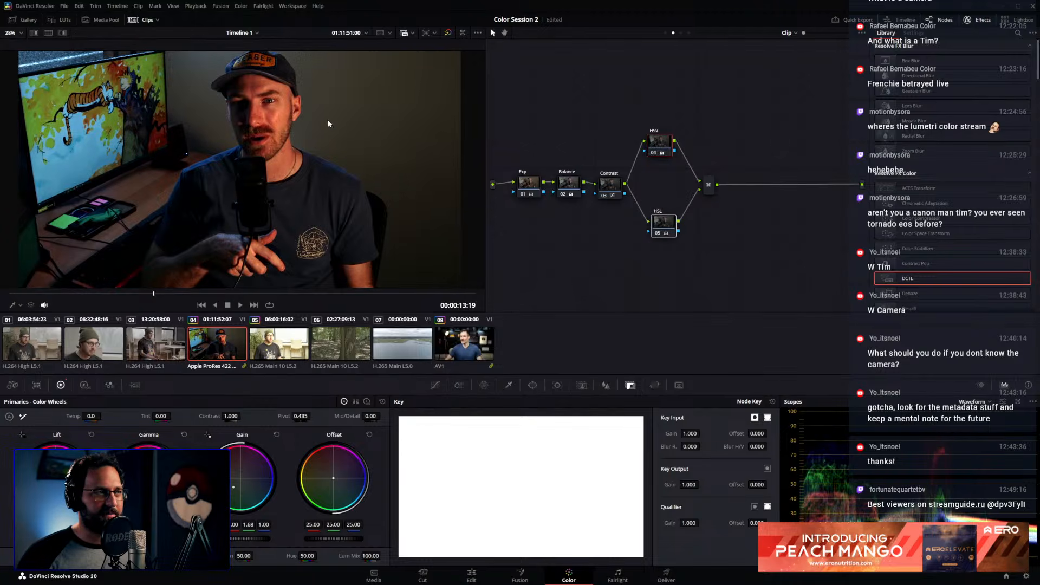
# Set the green gain back to 0.50 on the HSL node and 1.50 on the HSV node
pyautogui.click(655, 226)
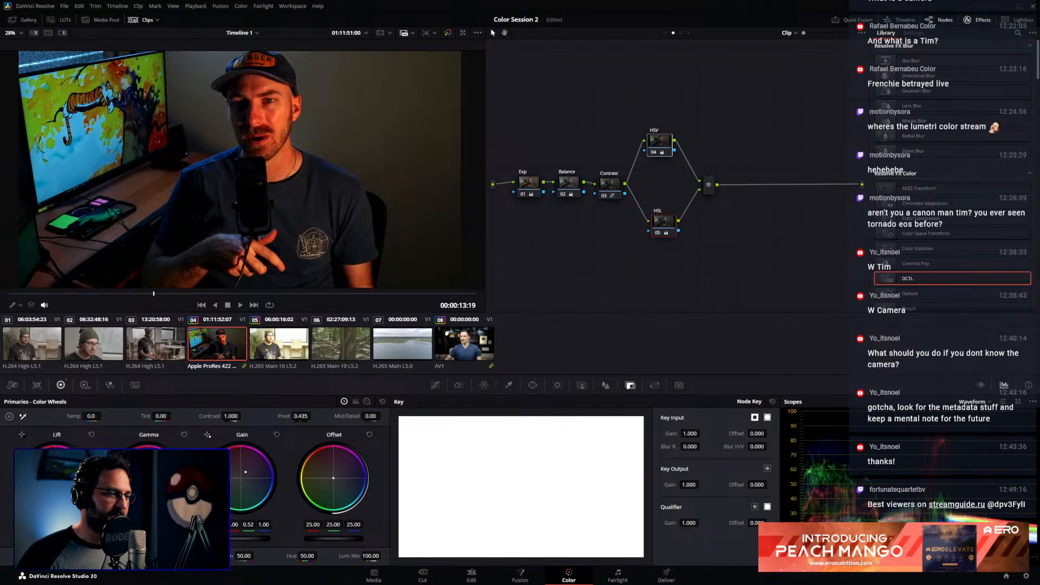
pyautogui.click(662, 140)
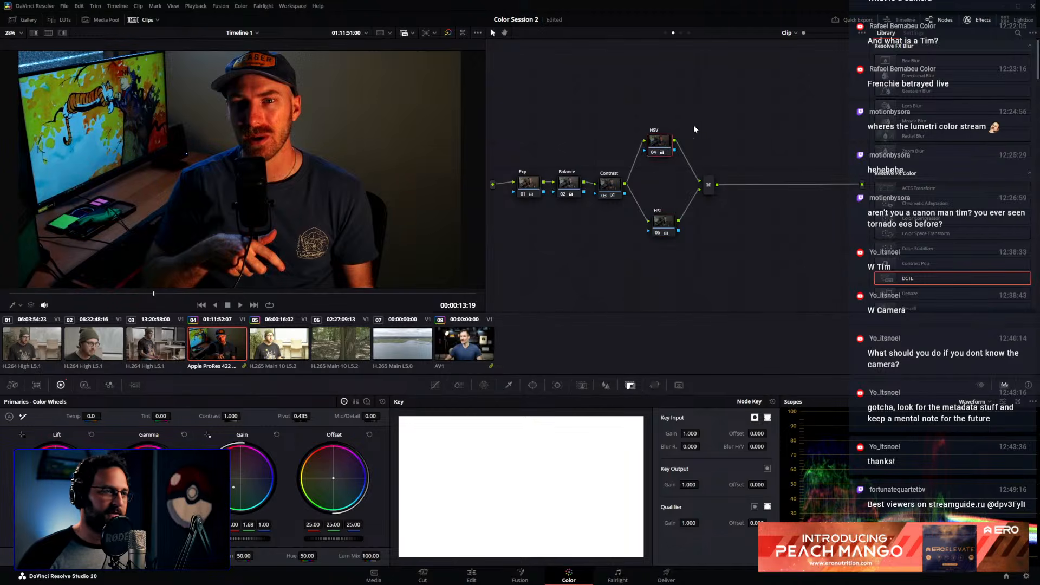
pyautogui.moveTo(248, 525); pyautogui.dragTo(240, 525)
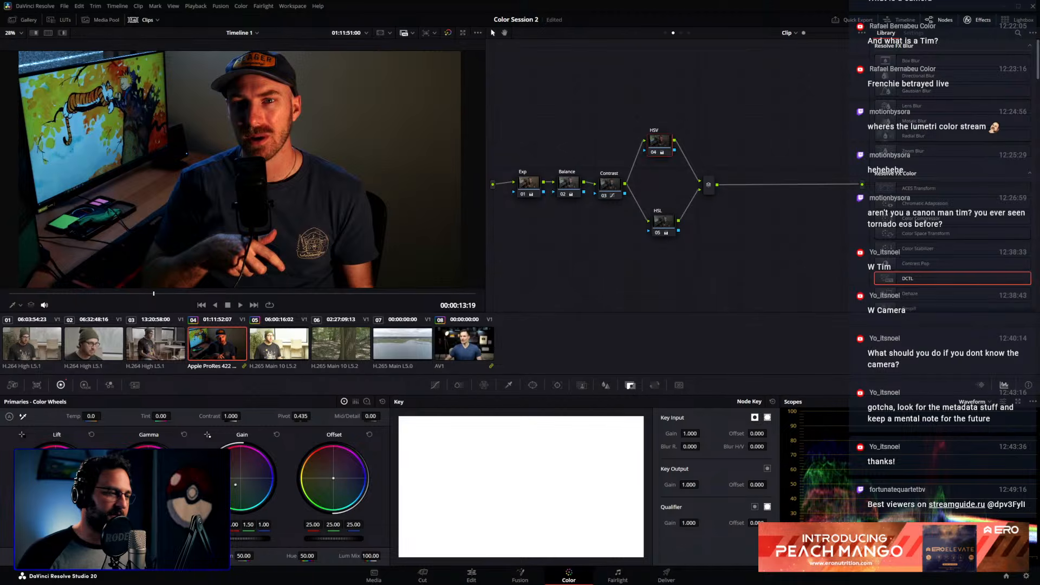
# Toggle the HSV and HSL nodes together to judge the saturation, leaving both disabled
pyautogui.moveTo(639, 110); pyautogui.dragTo(680, 247)
pyautogui.hotkey('ctrl', 'd')
pyautogui.click(685, 272)
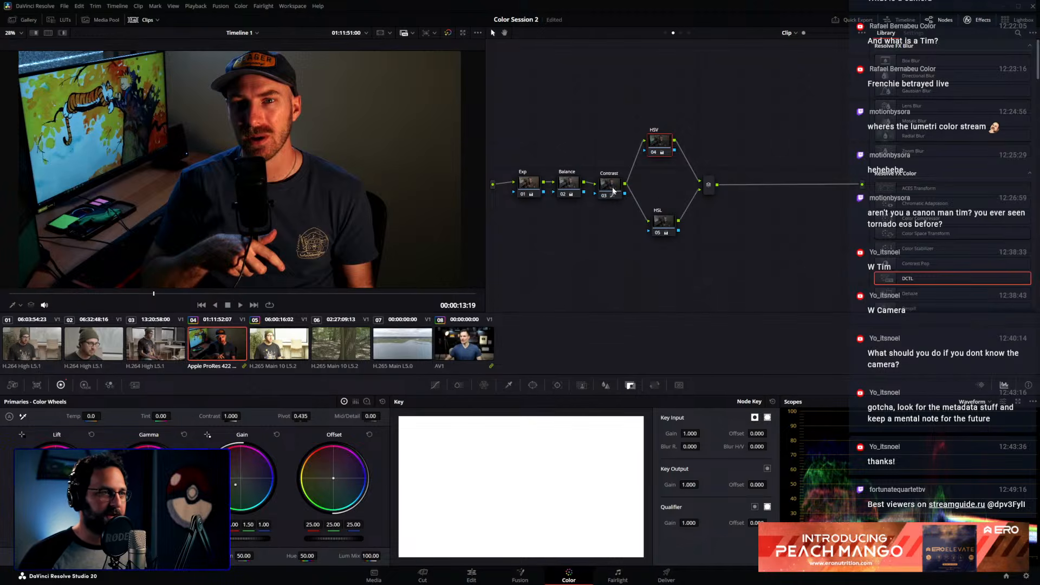
pyautogui.moveTo(665, 216); pyautogui.dragTo(658, 218)
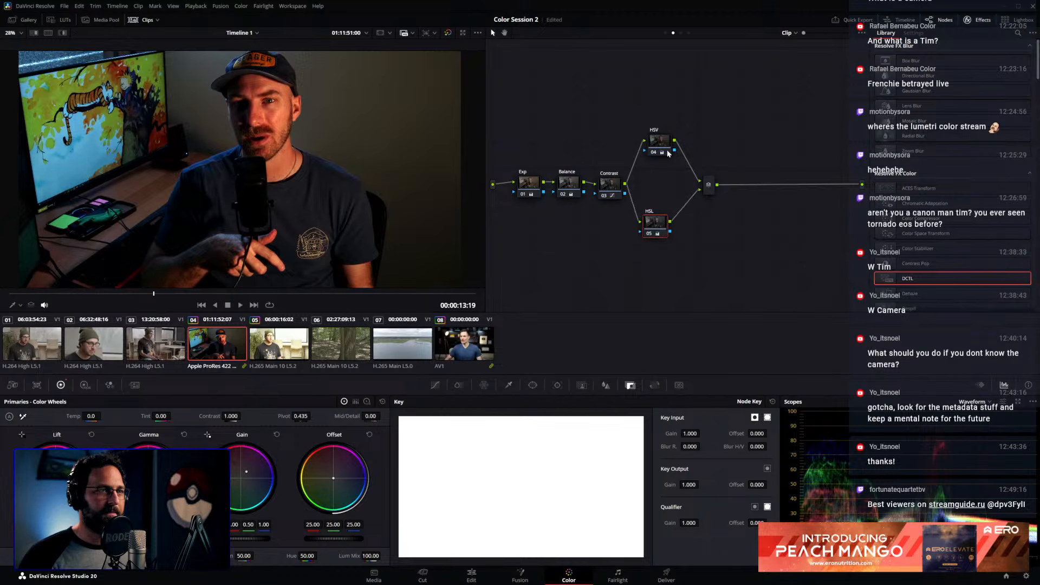
pyautogui.moveTo(658, 289); pyautogui.dragTo(659, 144)
pyautogui.hotkey('ctrl', 'd')
# Add a serial node after the parallel mixer and apply the 2383_DWG_to_DWG_v2 LUT to it
pyautogui.click(708, 184)
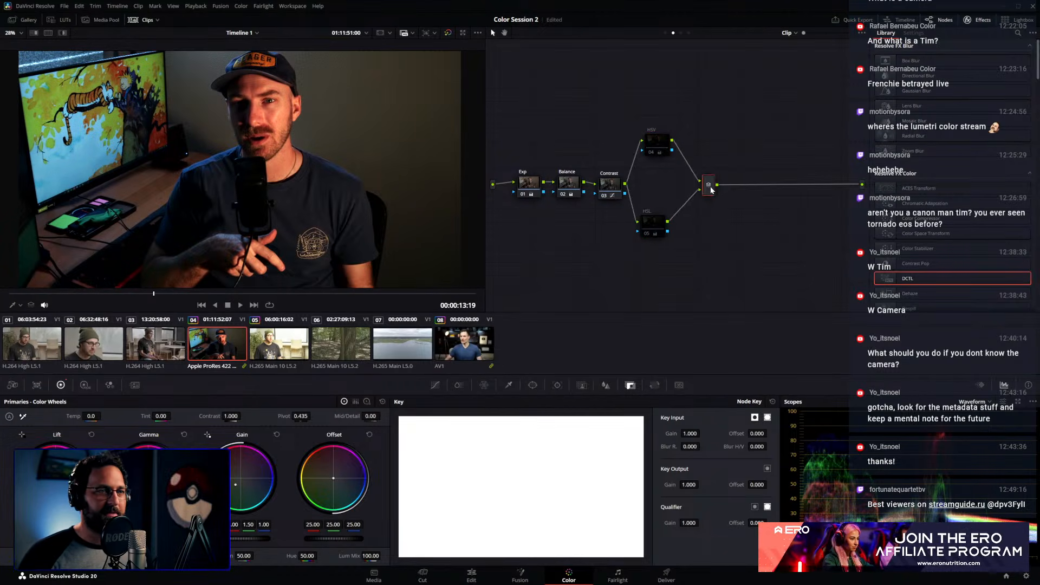
pyautogui.hotkey('alt', 's')
pyautogui.click(660, 147)
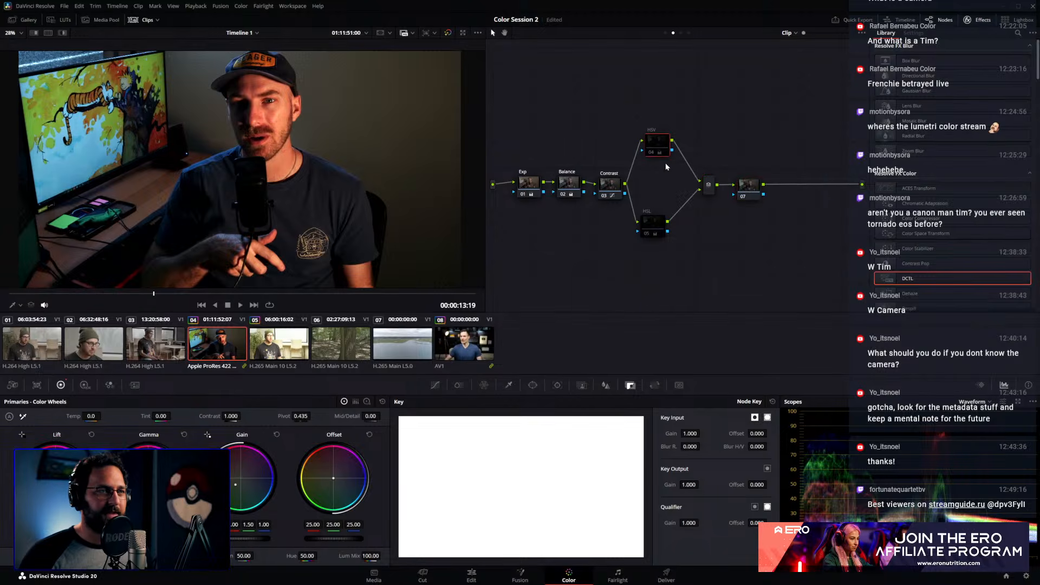
pyautogui.click(750, 195)
pyautogui.rightClick(751, 187)
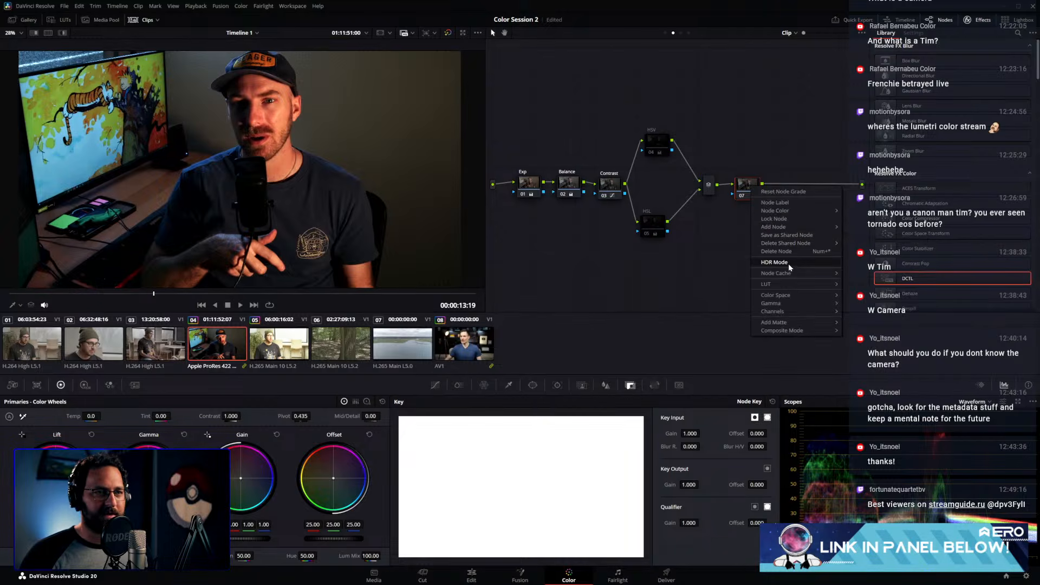
pyautogui.moveTo(778, 285)
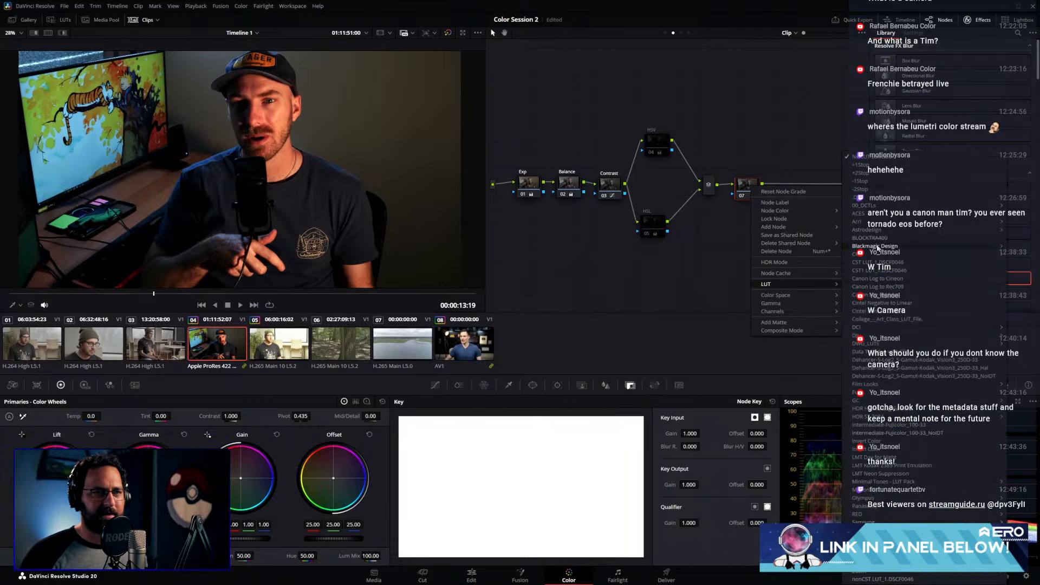
pyautogui.moveTo(878, 255)
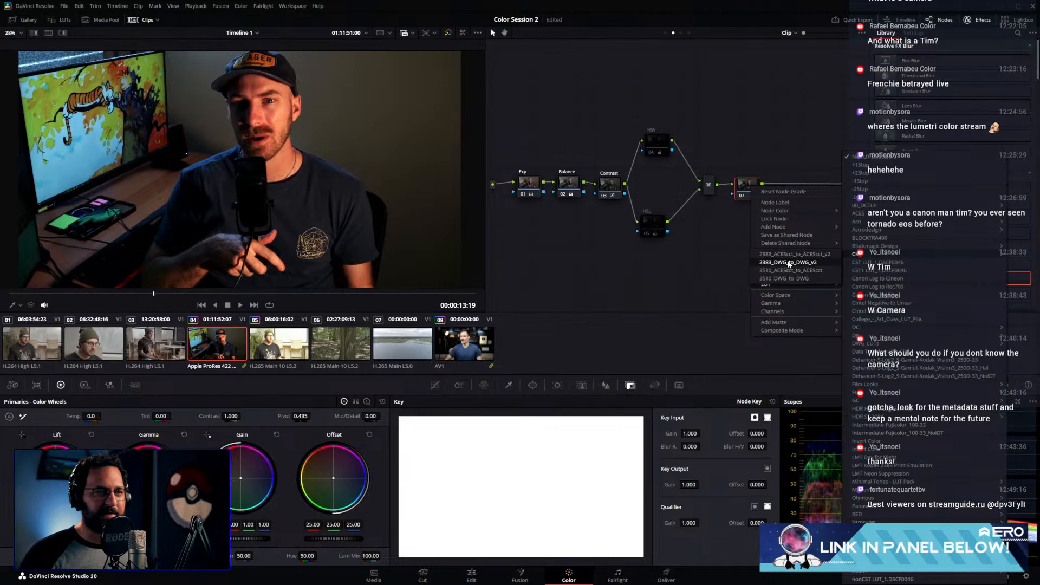
pyautogui.click(789, 262)
# Re-enable the HSV and HSL nodes and reset the gain on both of them
pyautogui.click(658, 145)
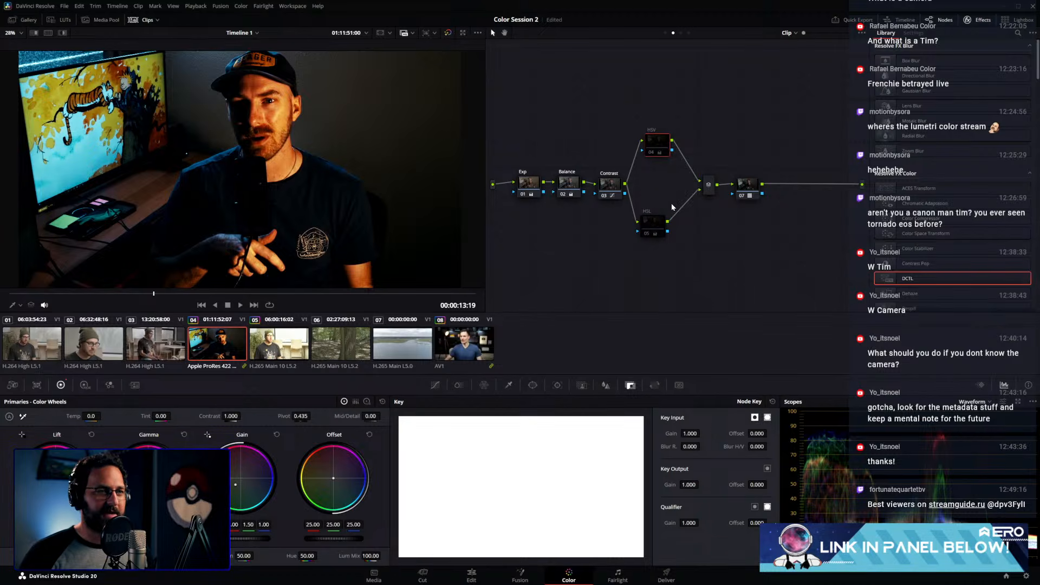
pyautogui.moveTo(645, 264); pyautogui.dragTo(662, 143)
pyautogui.hotkey('ctrl', 'd')
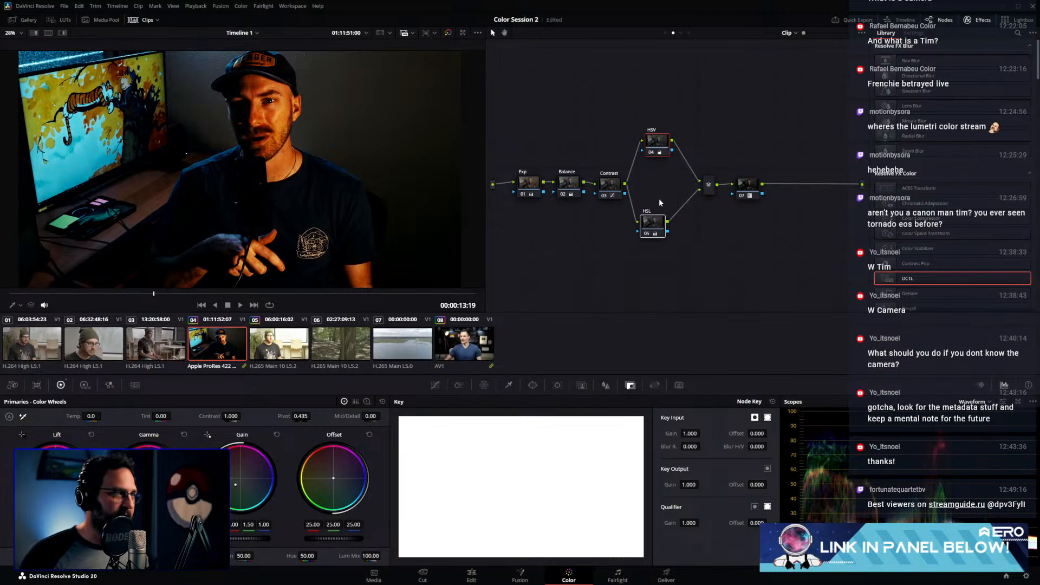
pyautogui.click(656, 231)
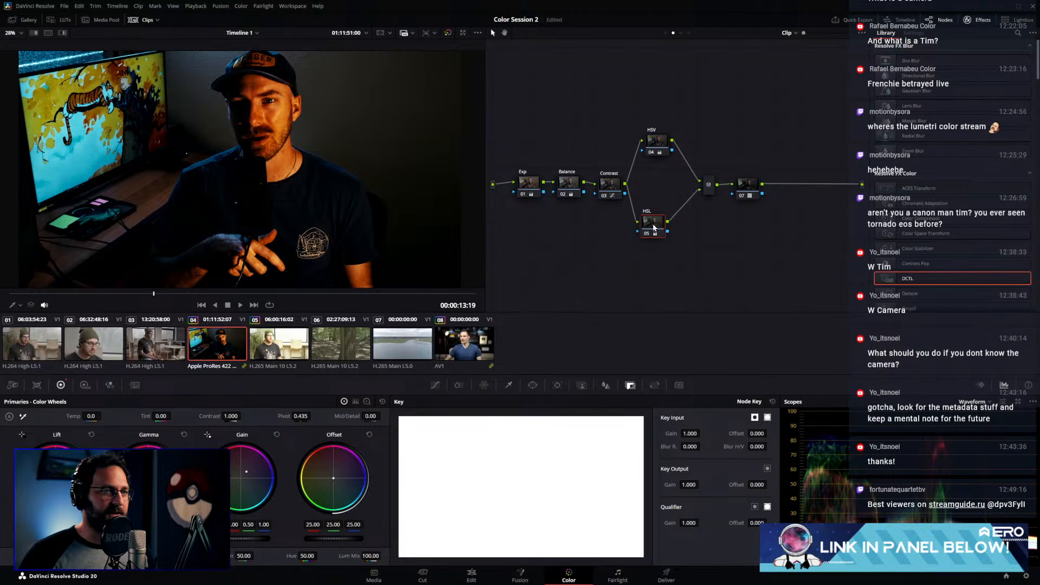
pyautogui.click(277, 435)
pyautogui.click(657, 145)
pyautogui.click(277, 434)
# Lower the HSL node's green gain slightly and raise the HSV node's green gain to 1.11 under the print LUT
pyautogui.click(653, 225)
pyautogui.moveTo(248, 528); pyautogui.dragTo(242, 527)
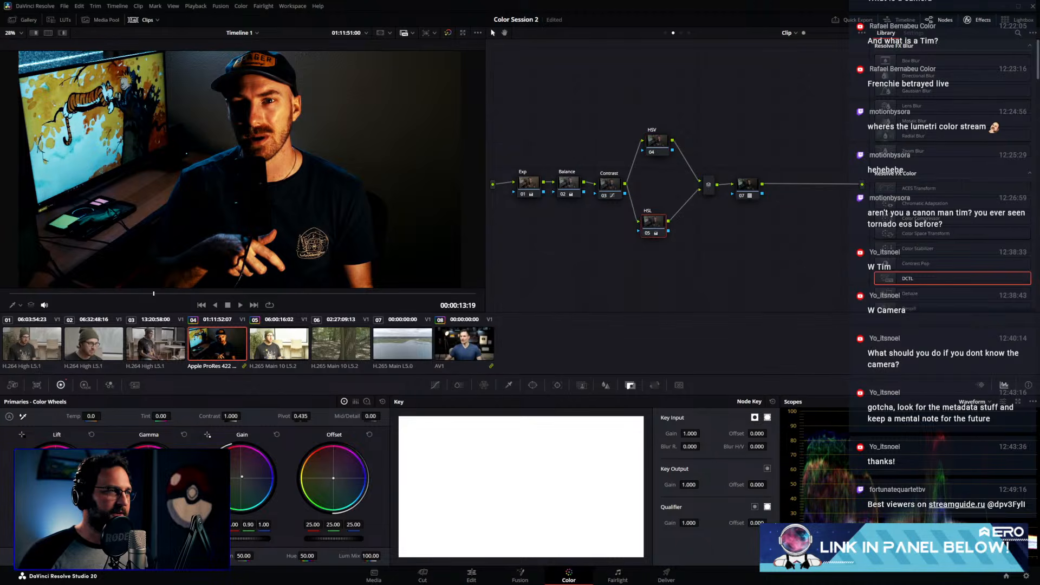
pyautogui.moveTo(242, 528); pyautogui.dragTo(238, 527)
pyautogui.click(664, 139)
pyautogui.moveTo(248, 527); pyautogui.dragTo(252, 527)
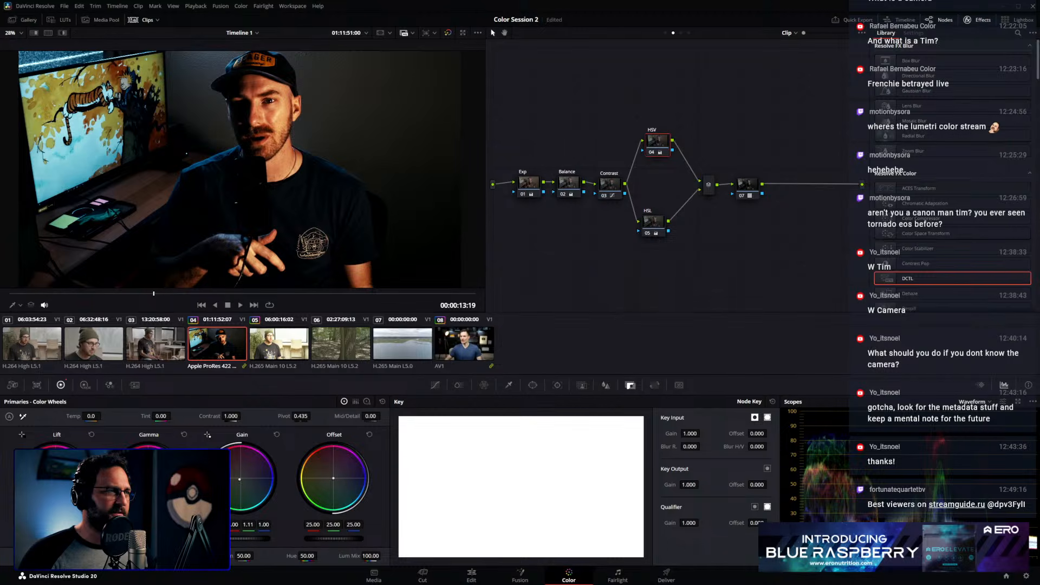
# Toggle the HSV and HSL nodes together and examine their effect on the face and full frame under the print LUT
pyautogui.moveTo(641, 265); pyautogui.dragTo(683, 109)
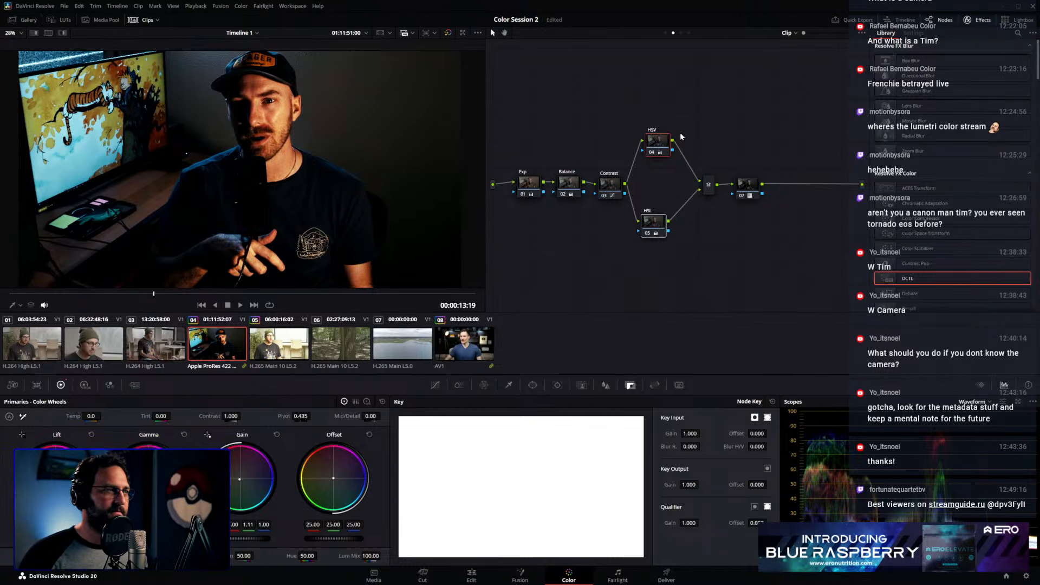
pyautogui.scroll(1, 296, 130)
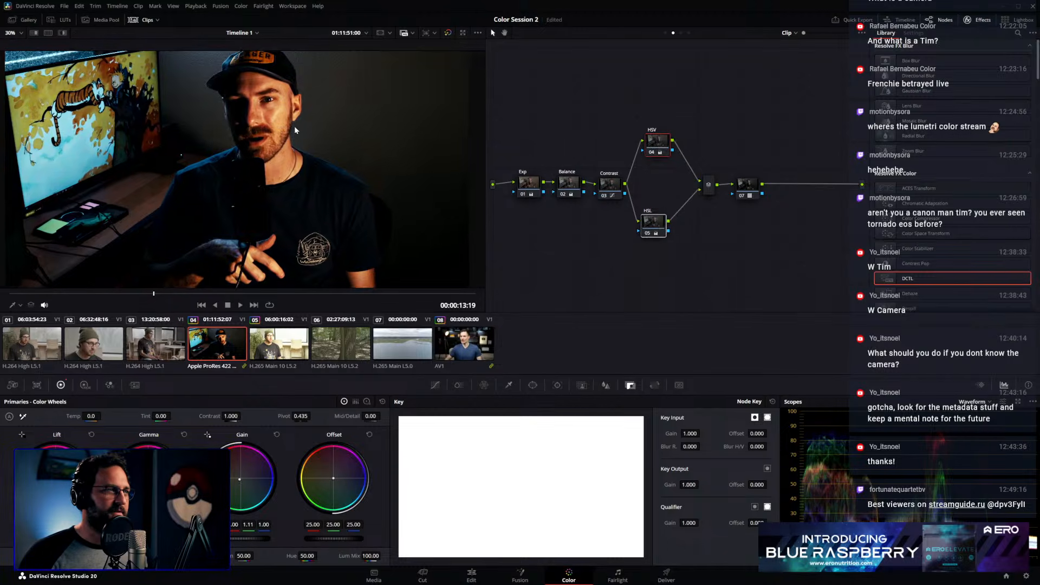
pyautogui.scroll(1, 295, 130)
pyautogui.click(755, 190)
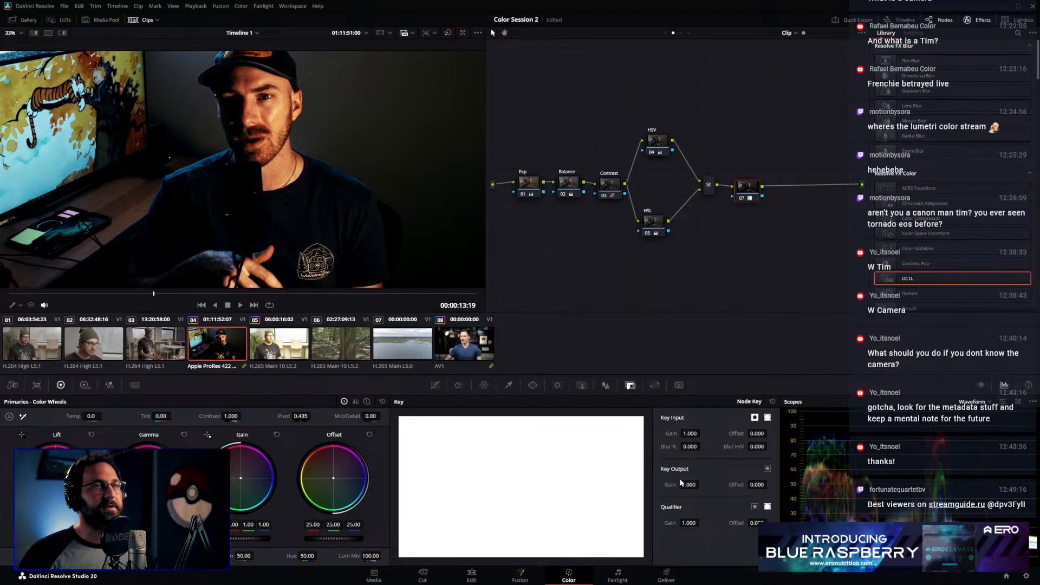
pyautogui.click(657, 142)
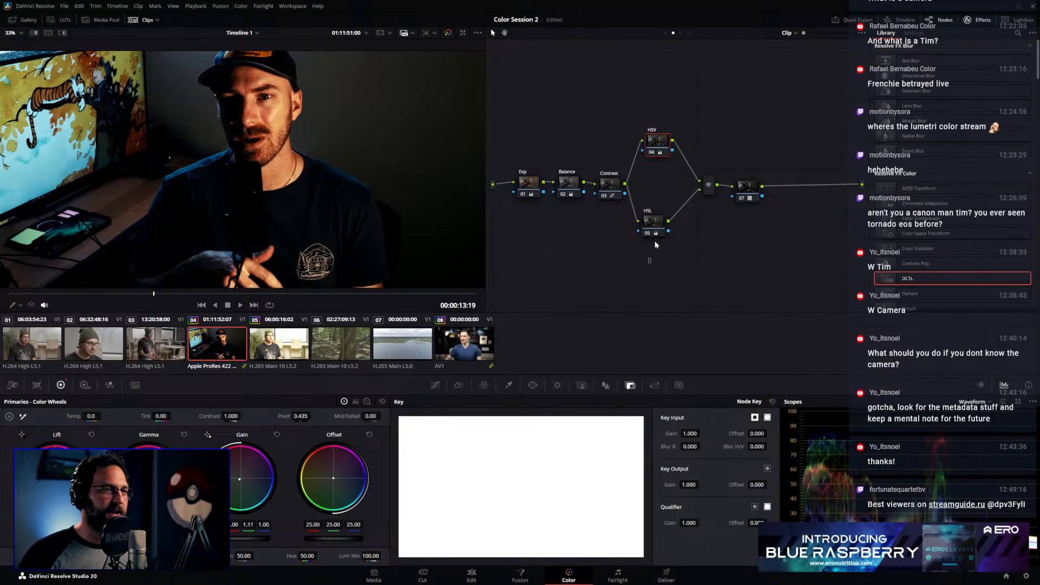
pyautogui.scroll(-2, 185, 96)
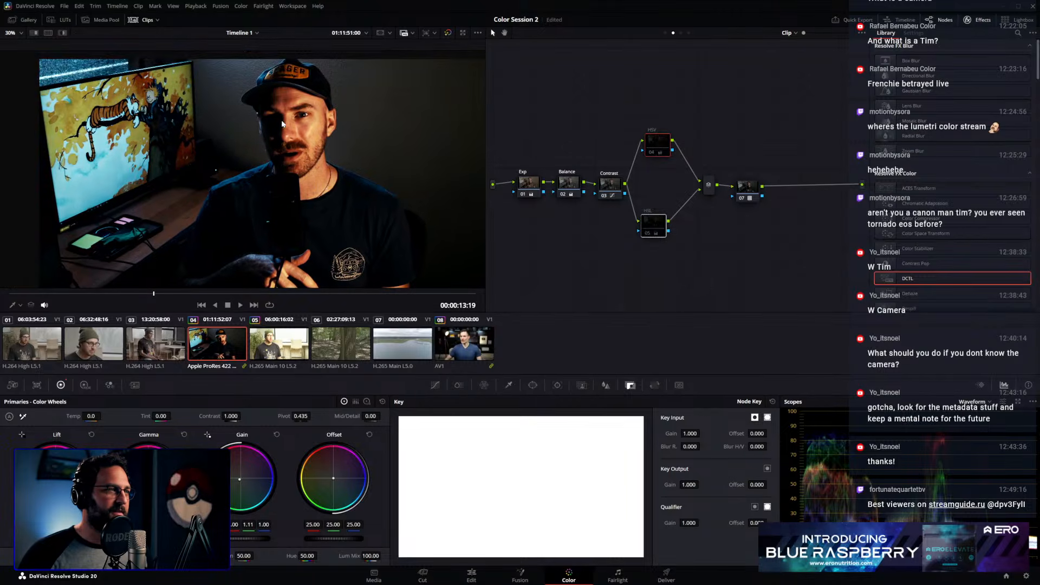
pyautogui.hotkey('ctrl', 'd')
pyautogui.hotkey('ctrl', 'd')
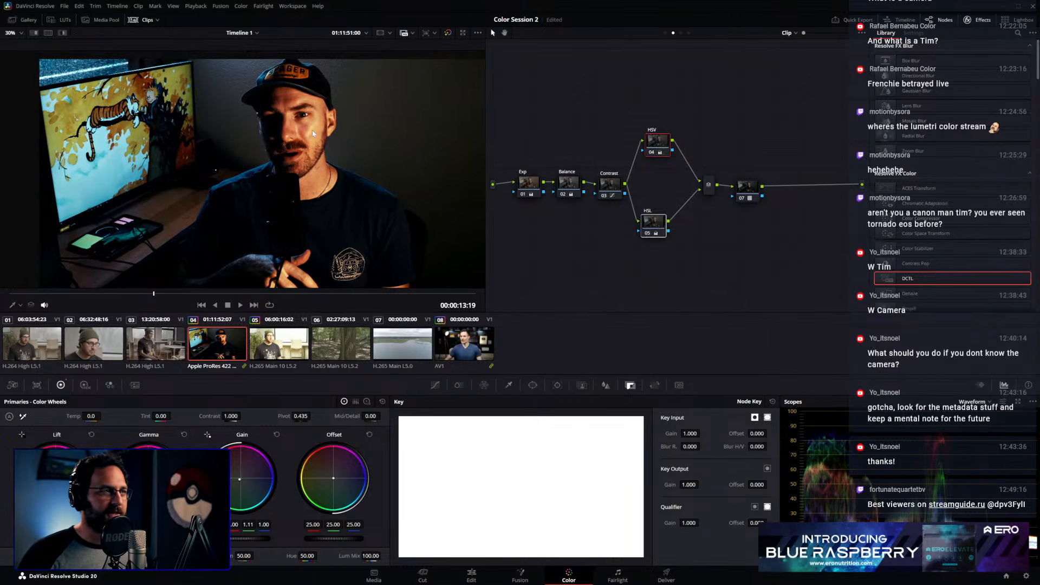
pyautogui.scroll(3, 312, 134)
pyautogui.scroll(-1, 315, 175)
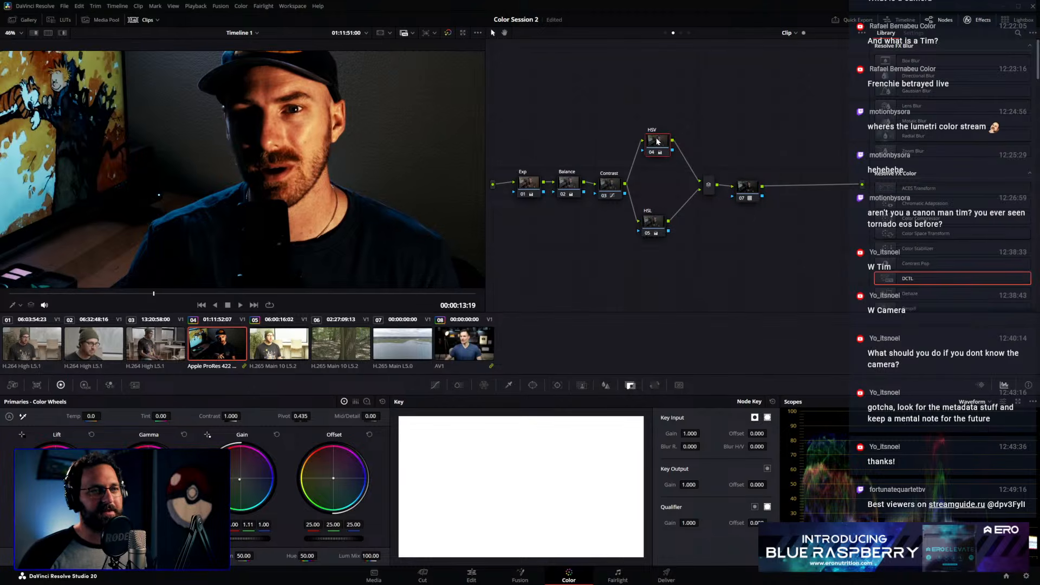
# Delete the serial node holding the 2383_DWG_to_DWG_v2 print LUT after the parallel mixer
pyautogui.click(660, 229)
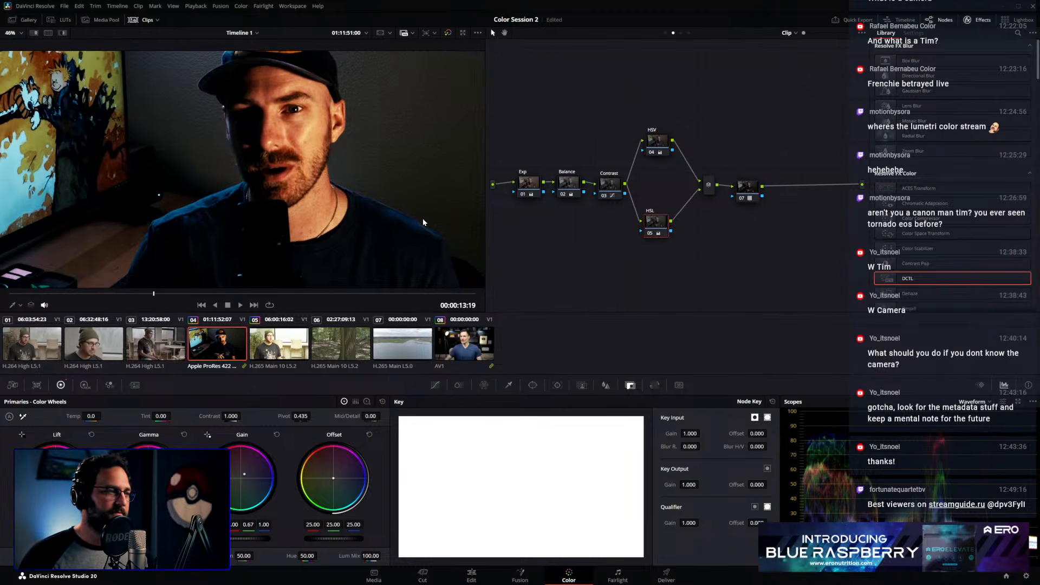
pyautogui.scroll(-3, 374, 216)
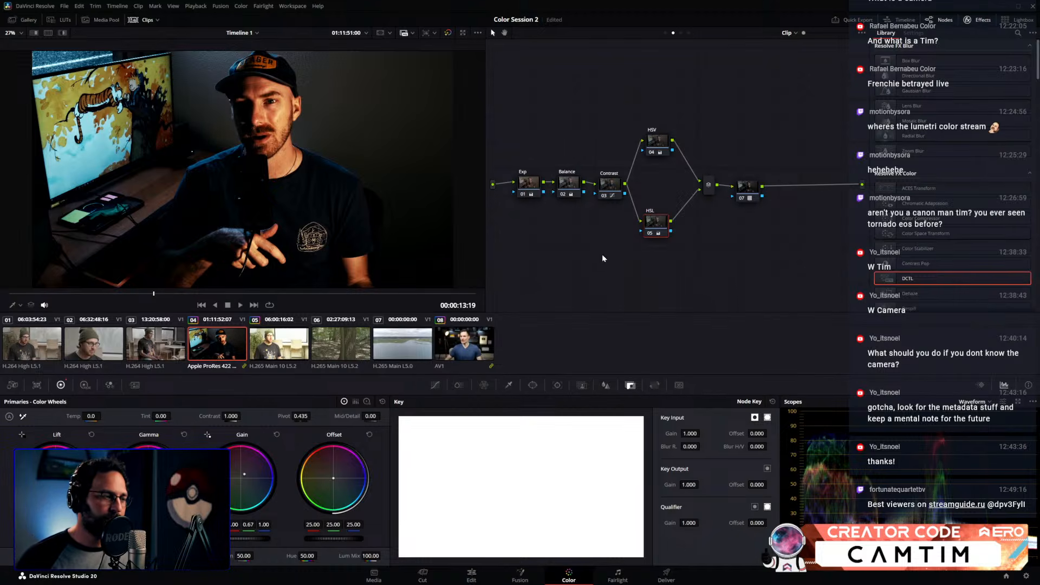
pyautogui.moveTo(660, 231); pyautogui.dragTo(664, 234)
pyautogui.click(748, 189)
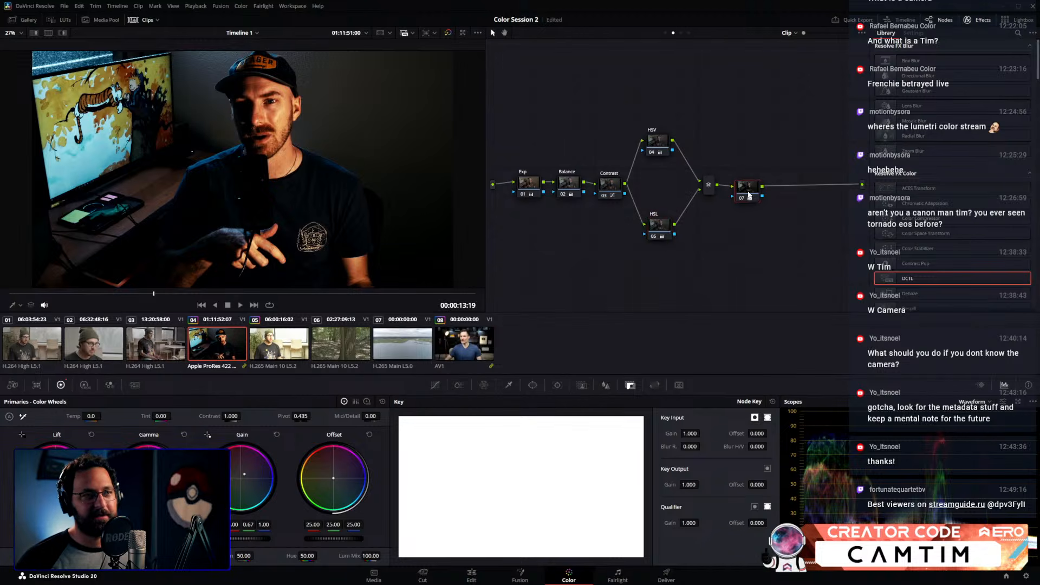
pyautogui.press('Delete')
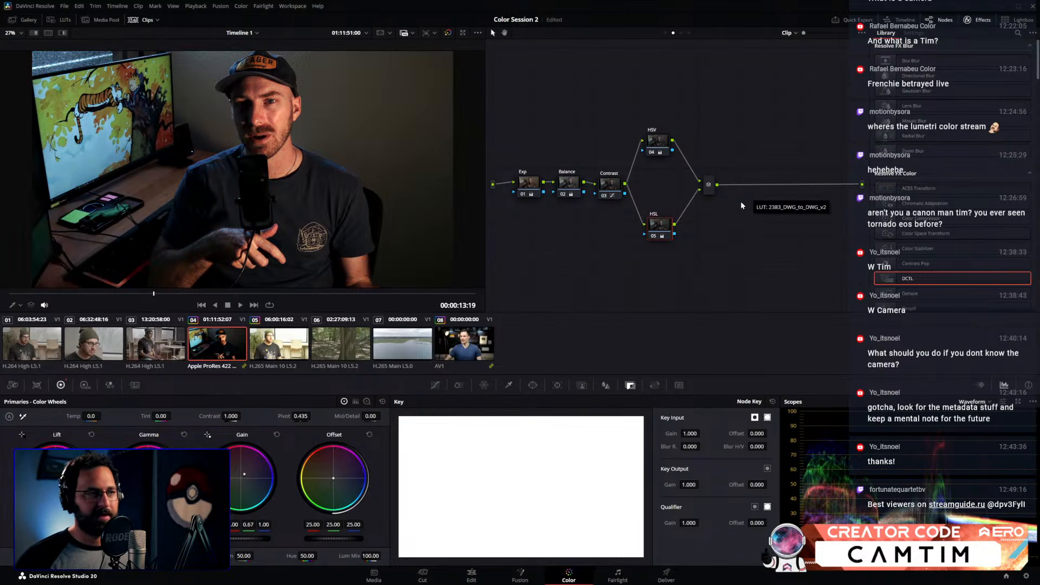
# Disable the HSL node, reset all primaries on the HSV node, and place it in line with the Contrast node
pyautogui.moveTo(658, 228); pyautogui.dragTo(660, 231)
pyautogui.hotkey('ctrl', 'd')
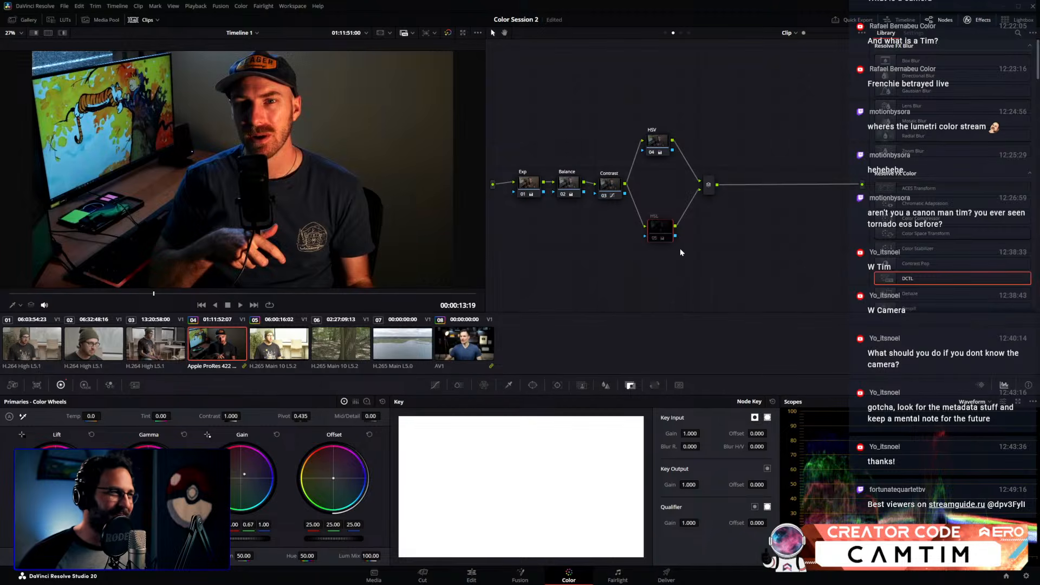
pyautogui.click(662, 152)
pyautogui.click(382, 402)
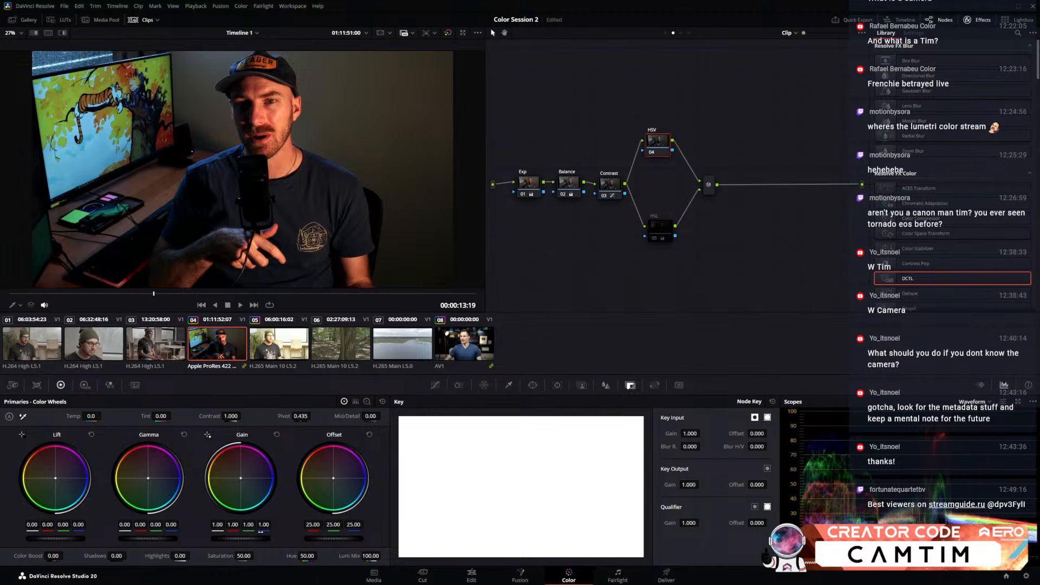
pyautogui.moveTo(662, 146); pyautogui.dragTo(662, 183)
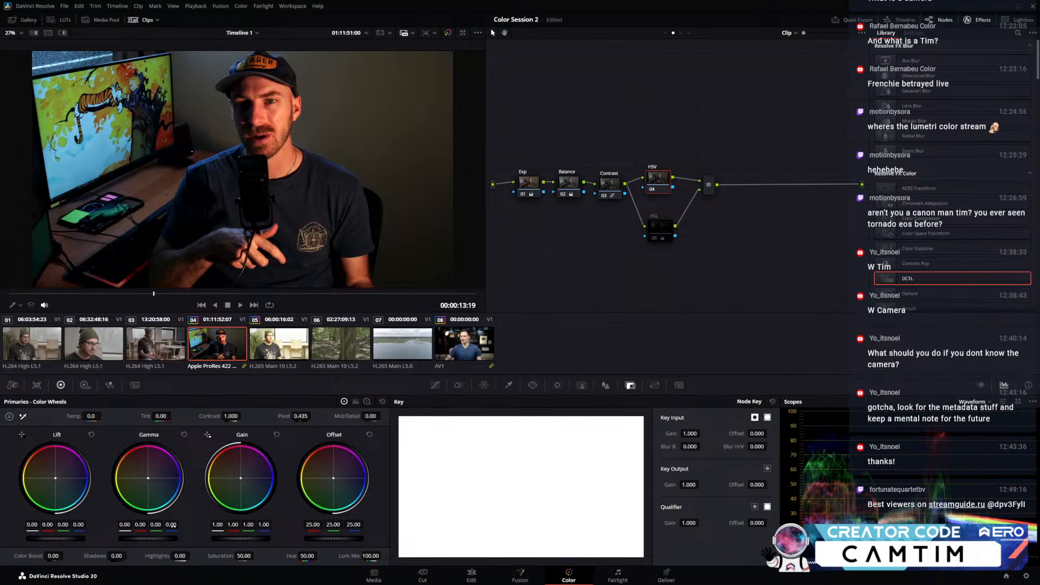
# Try lowering the HSV node's blue gain to 0.96 and blue gamma to -0.03, and reset both wheels
pyautogui.moveTo(265, 525); pyautogui.dragTo(255, 525)
pyautogui.moveTo(240, 538); pyautogui.dragTo(173, 524)
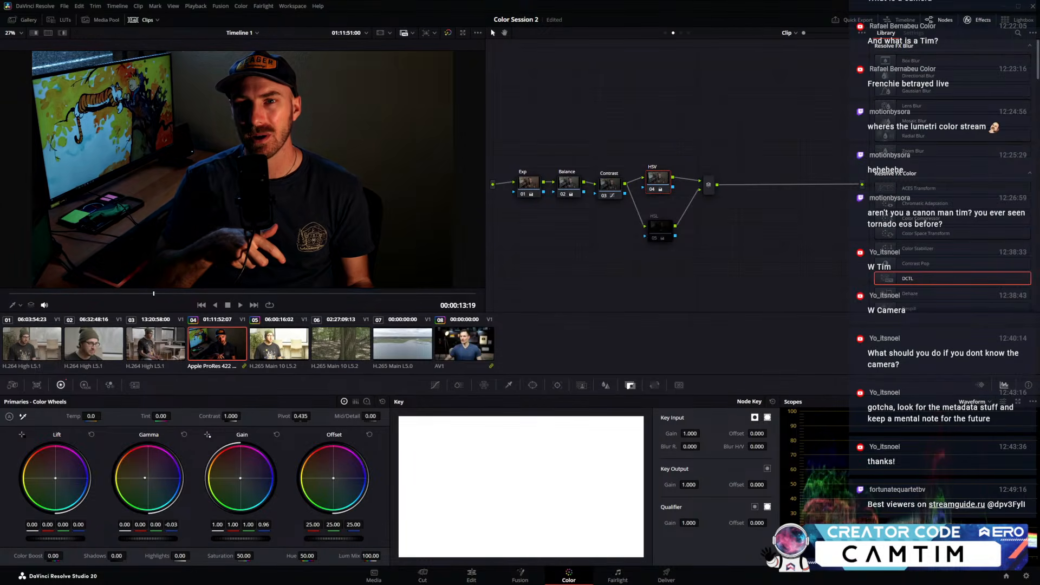
pyautogui.click(184, 435)
pyautogui.click(275, 435)
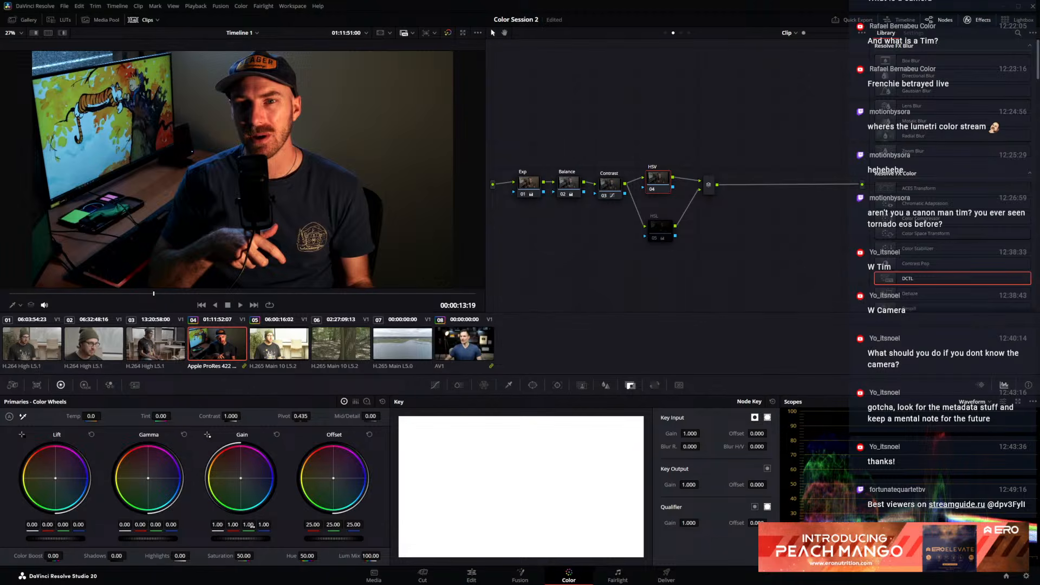
# Set the HSV node's green gain to 0.72 and its green gamma to 0.09
pyautogui.moveTo(252, 525); pyautogui.dragTo(235, 525)
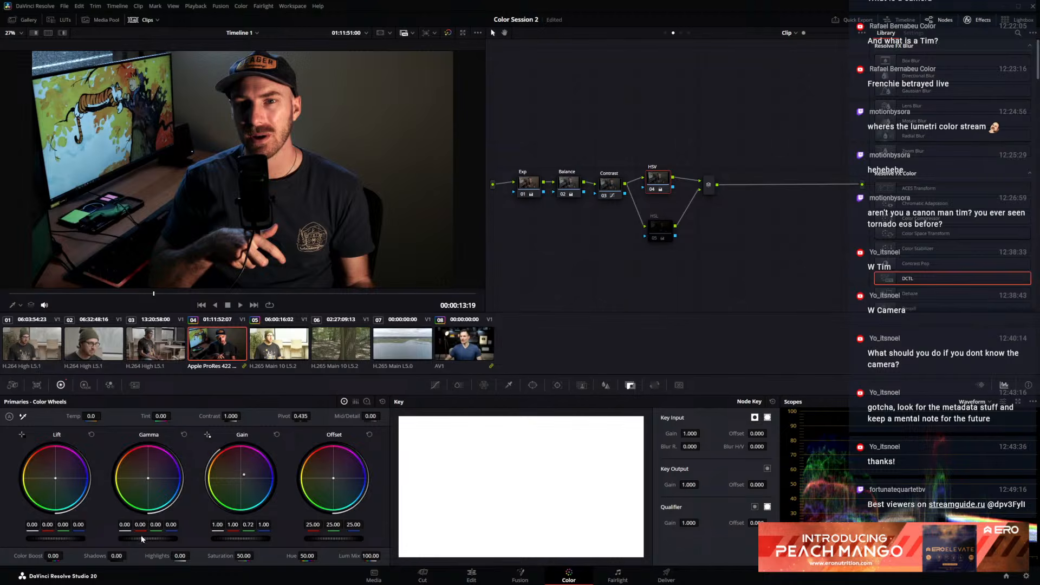
pyautogui.moveTo(155, 525); pyautogui.dragTo(161, 525)
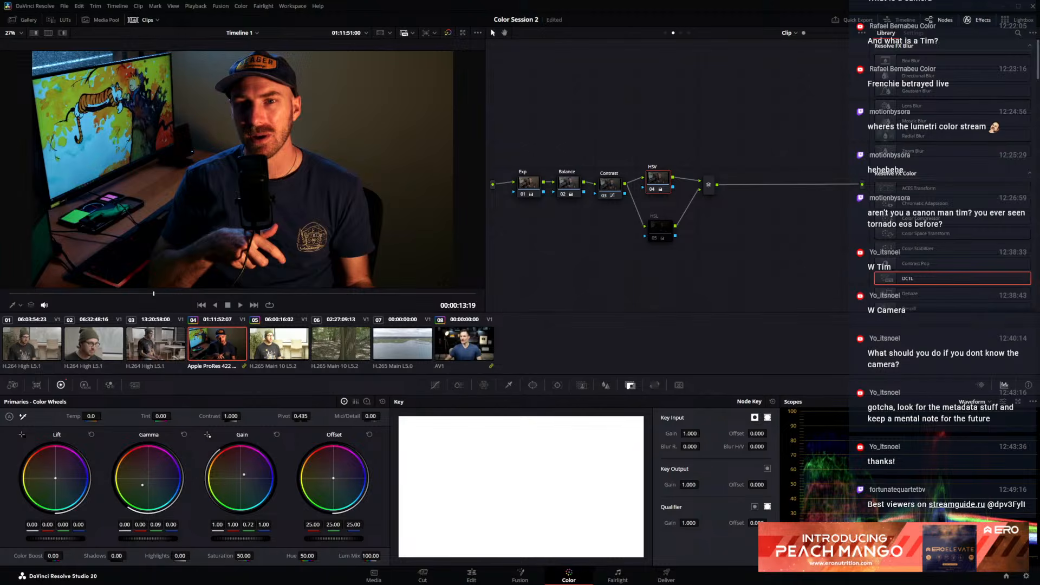
# Switch the scopes to the Vectorscope and show it enlarged in a floating window beside the viewer image
pyautogui.click(989, 405)
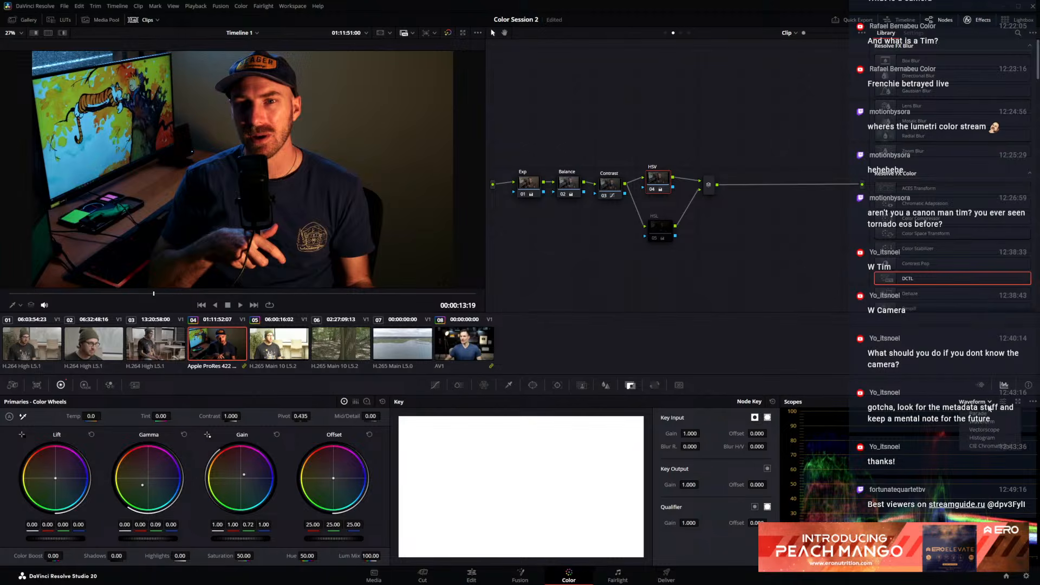
pyautogui.click(979, 432)
pyautogui.click(1017, 403)
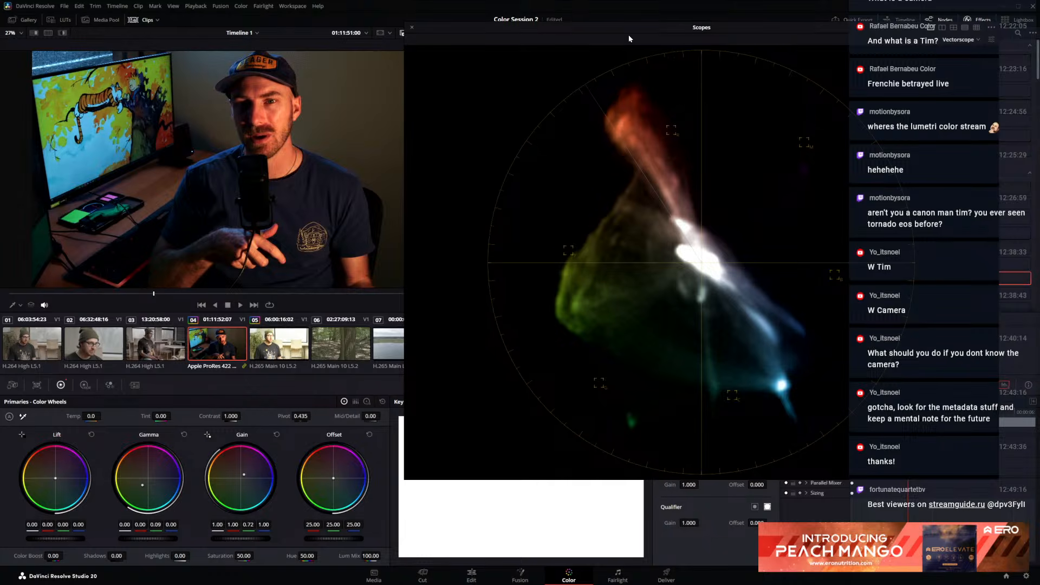
pyautogui.moveTo(629, 38); pyautogui.dragTo(636, 39)
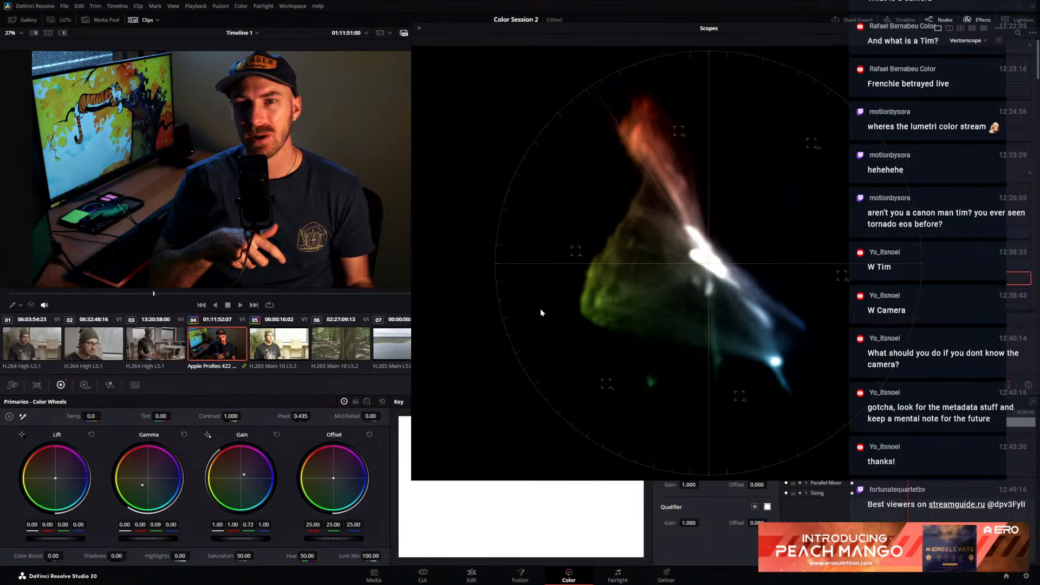
pyautogui.moveTo(561, 34); pyautogui.dragTo(591, 47)
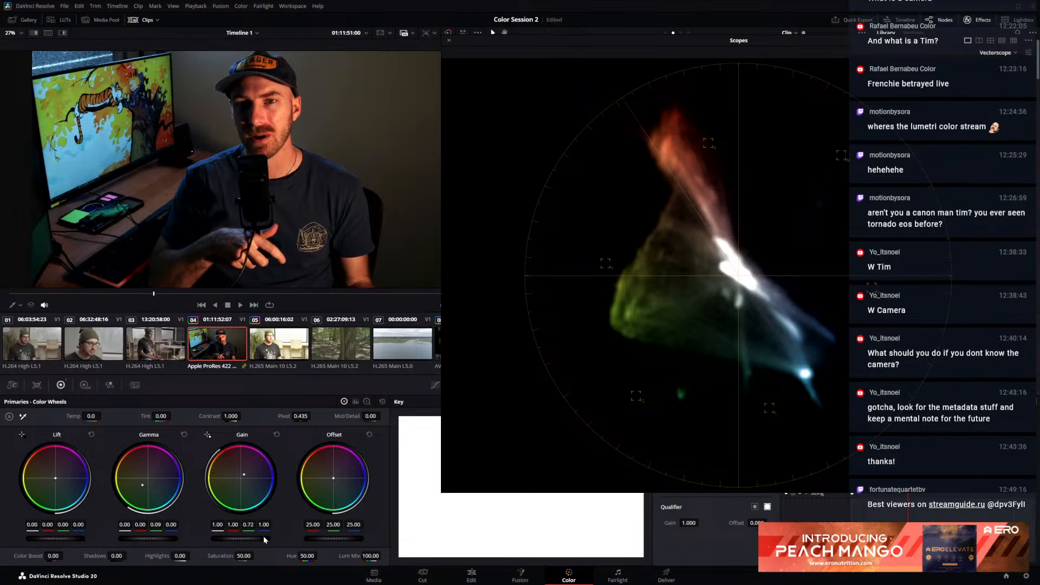
# Set the HSV node's green gain to 0.31 and green gamma to 0.16, and compare the node on and off in the vectorscope
pyautogui.moveTo(248, 524); pyautogui.dragTo(236, 525)
pyautogui.hotkey('ctrl', 'd')
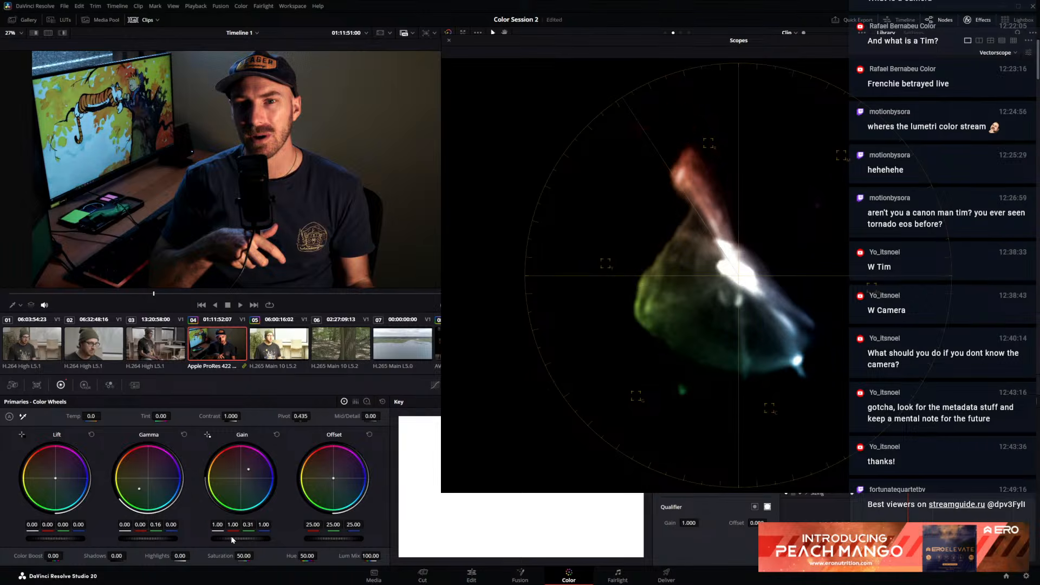
pyautogui.hotkey('ctrl', 'd')
pyautogui.hotkey('ctrl', 'd')
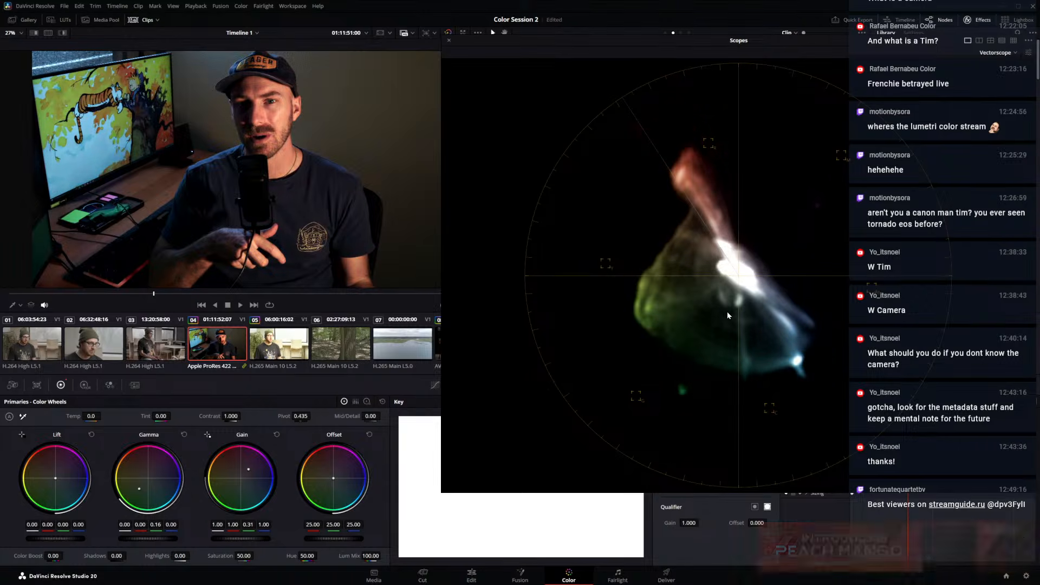
pyautogui.hotkey('ctrl', 'd')
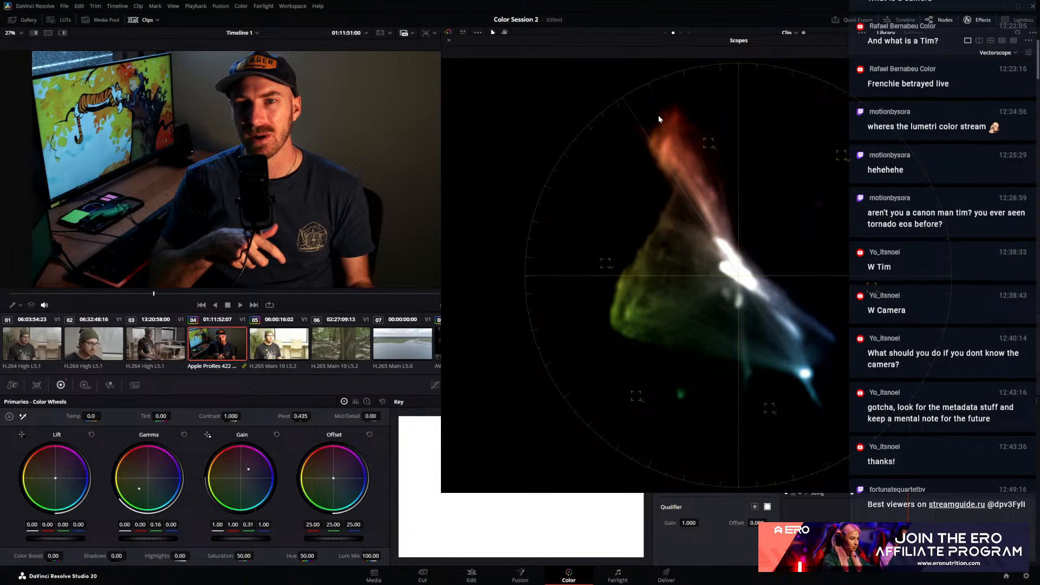
pyautogui.hotkey('ctrl', 'd')
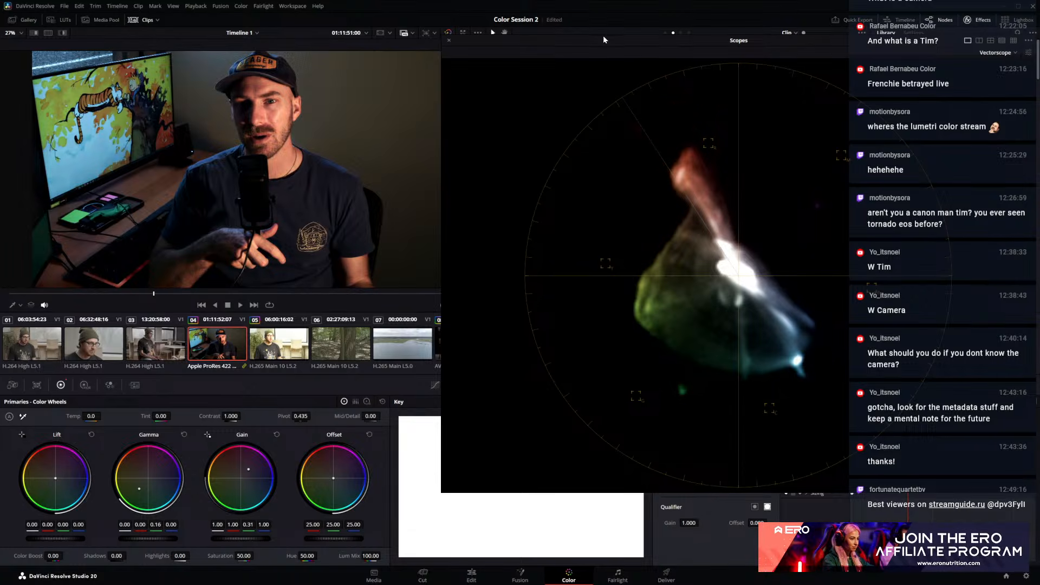
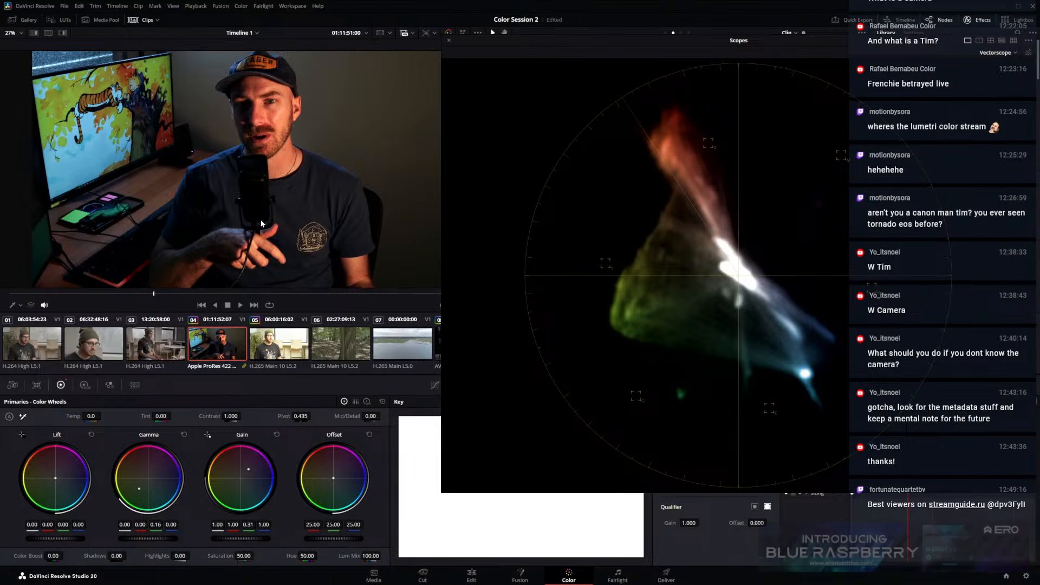
# Examine the cartoon on the monitor up close and the whole frame, with and without the HSV node's saturation change
pyautogui.scroll(1, 122, 124)
pyautogui.scroll(2, 122, 125)
pyautogui.moveTo(191, 143); pyautogui.dragTo(145, 157)
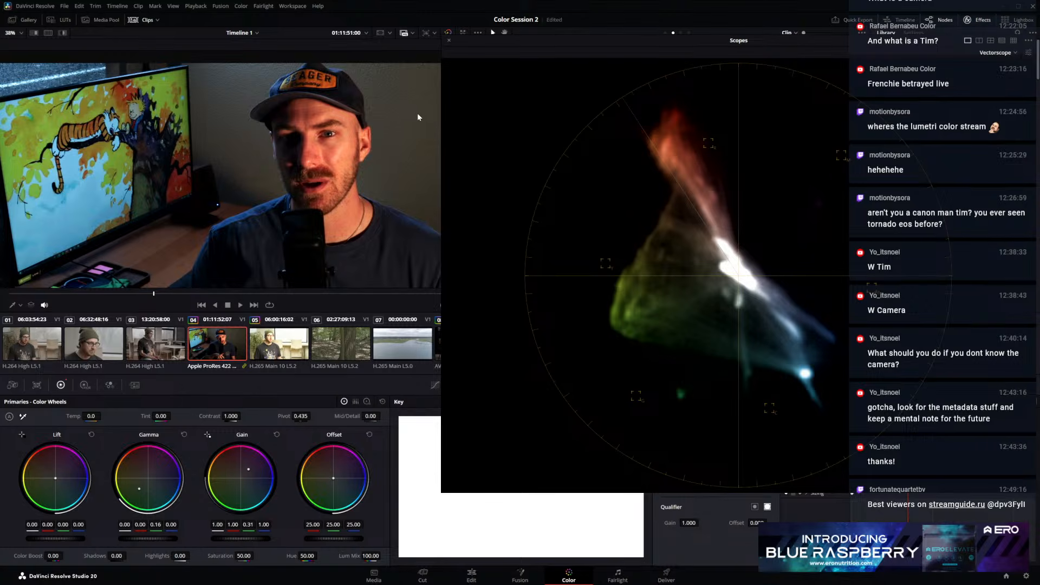
pyautogui.scroll(6, 196, 110)
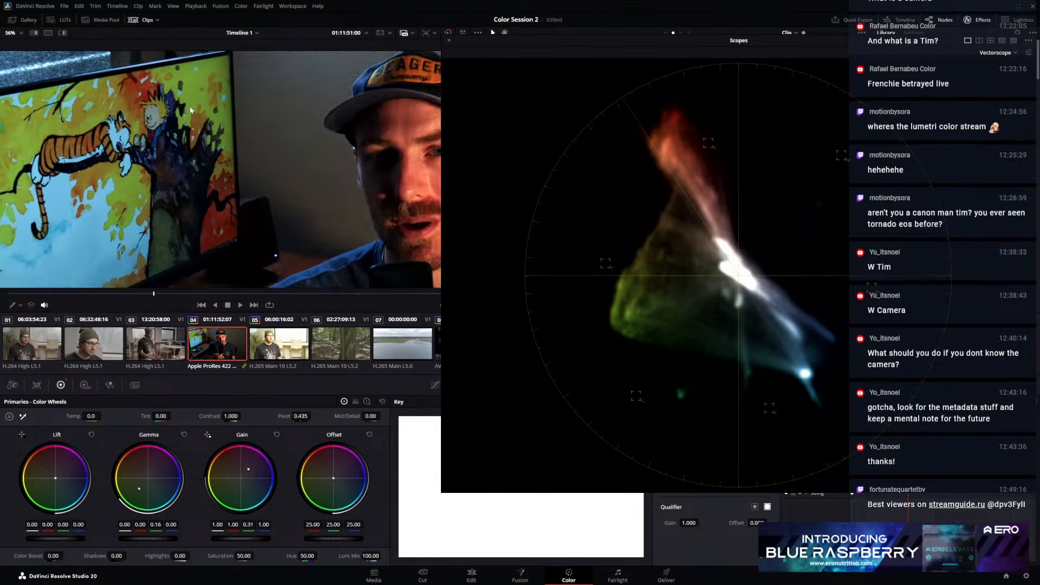
pyautogui.moveTo(228, 111); pyautogui.dragTo(275, 111)
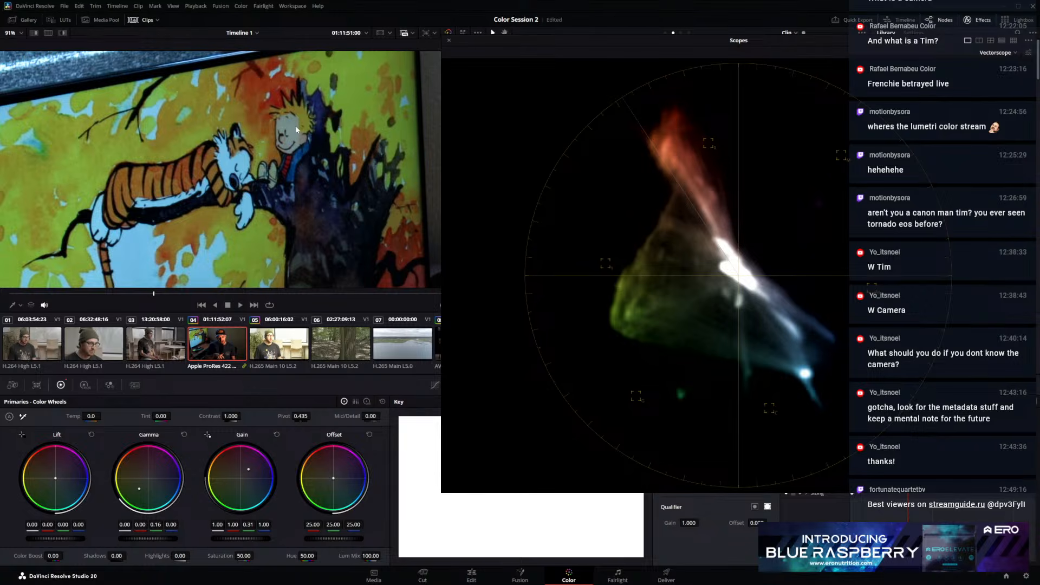
pyautogui.moveTo(301, 156); pyautogui.dragTo(256, 149)
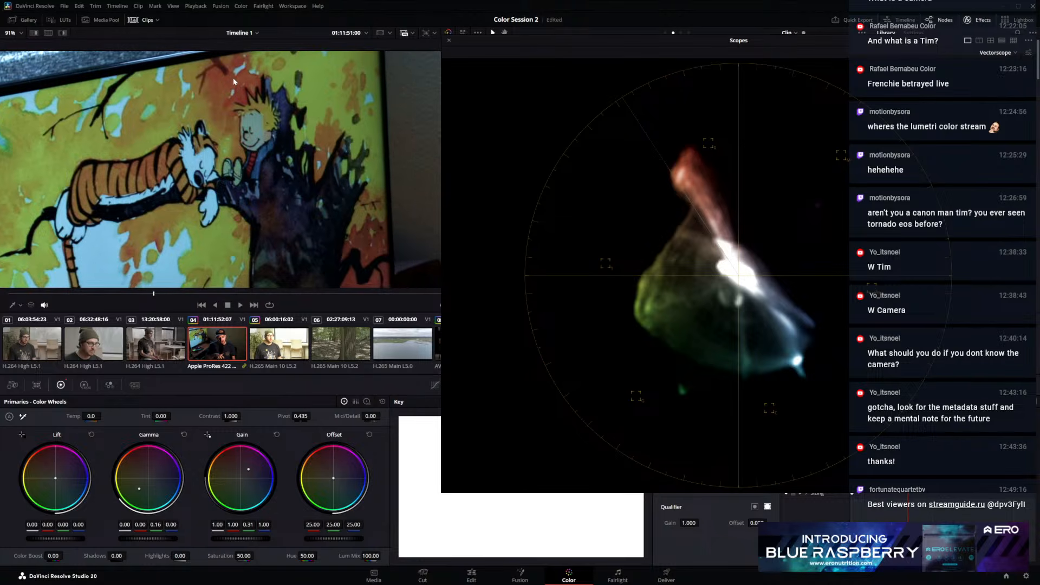
pyautogui.scroll(-4, 264, 111)
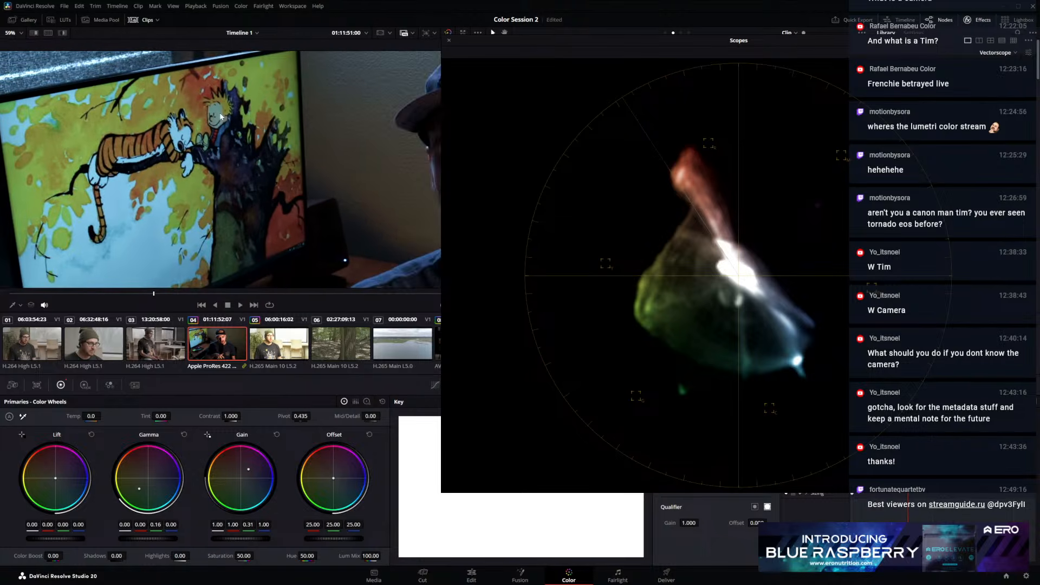
pyautogui.scroll(-3, 310, 119)
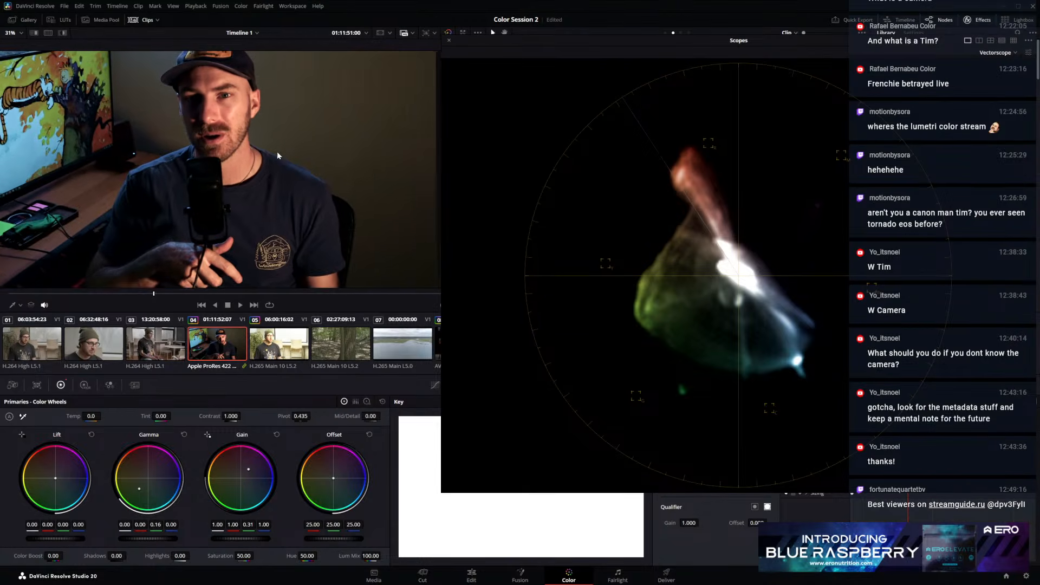
pyautogui.scroll(-1, 303, 156)
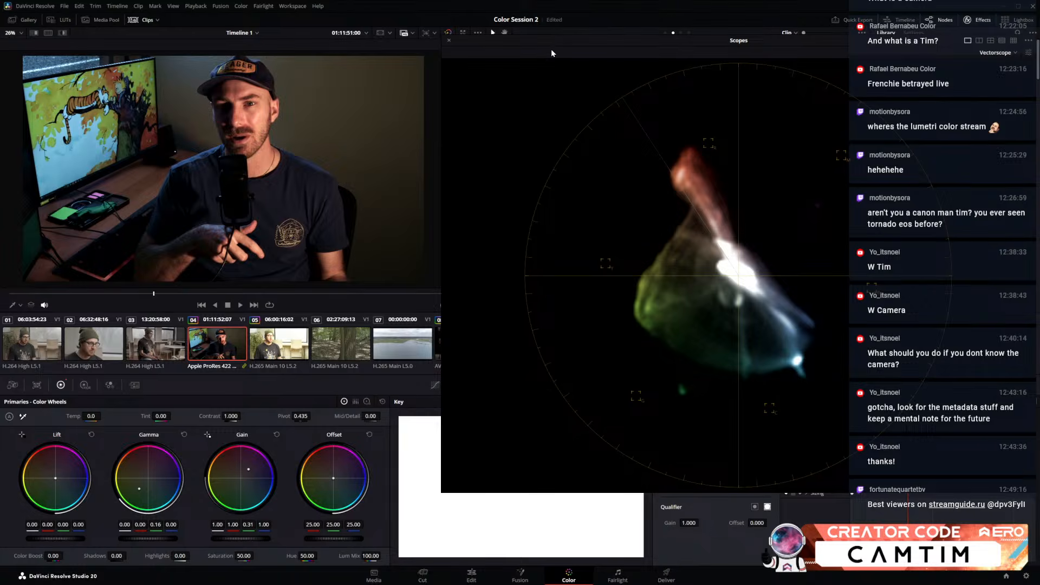
# Close the floating scopes window and reset the HSV node's gamma and gain wheels
pyautogui.click(449, 40)
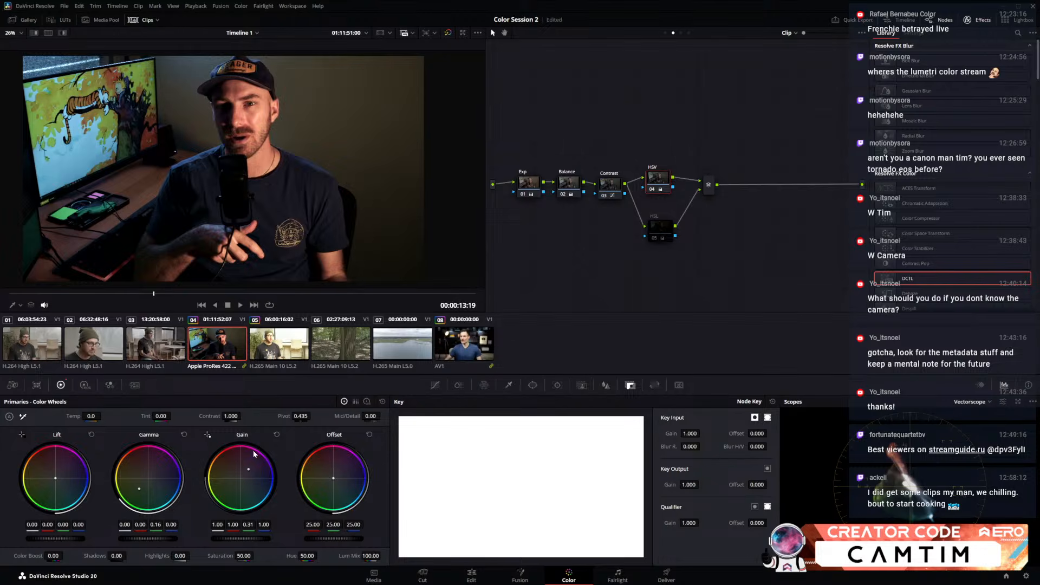
pyautogui.click(185, 434)
pyautogui.click(277, 434)
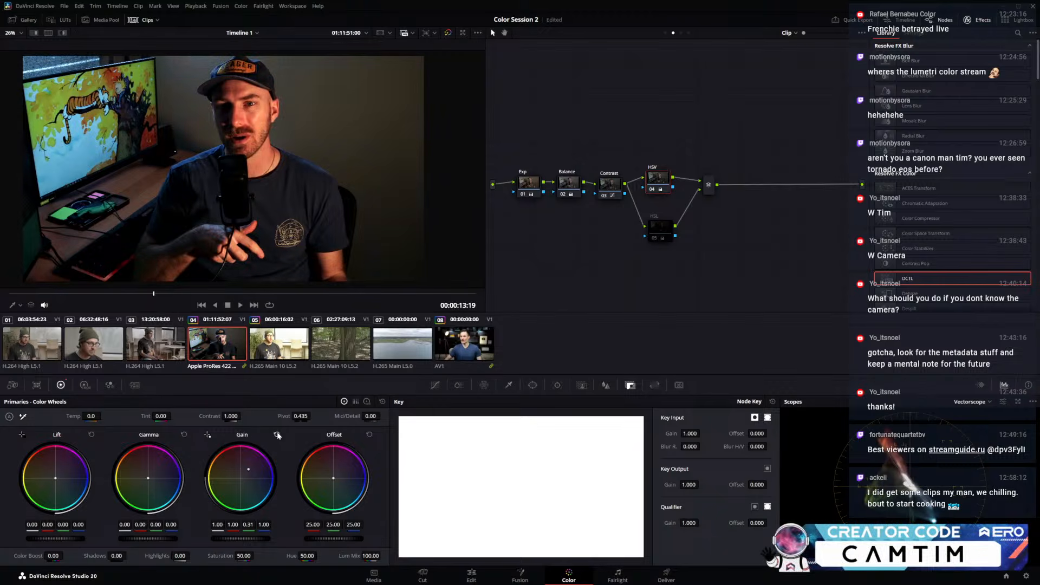
# Try raising the HSV node's green lift to 0.14 and, separately, its green offset strongly, resetting each wheel
pyautogui.moveTo(67, 524); pyautogui.dragTo(73, 525)
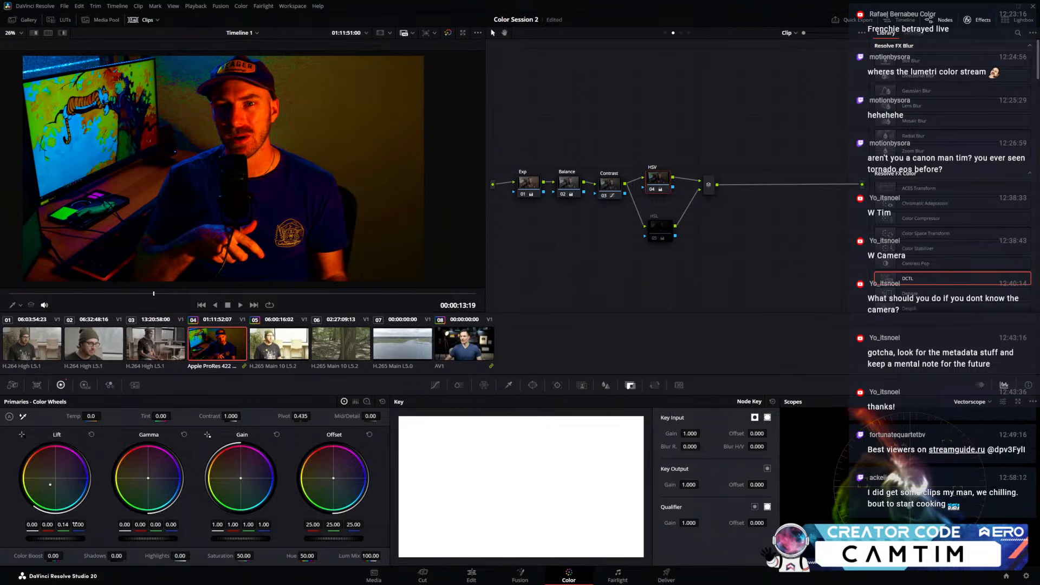
pyautogui.click(91, 434)
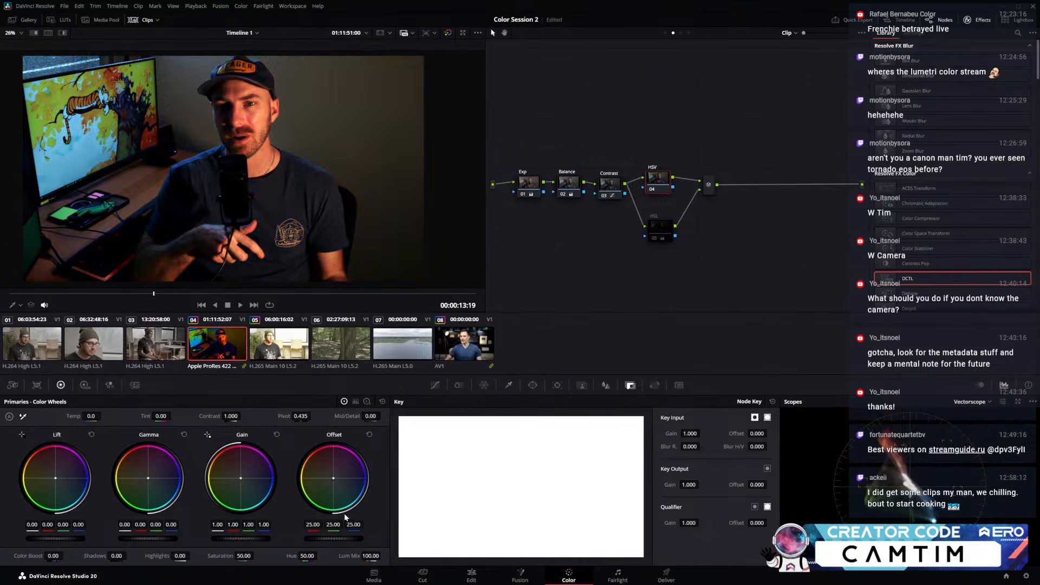
pyautogui.moveTo(333, 524); pyautogui.dragTo(367, 524)
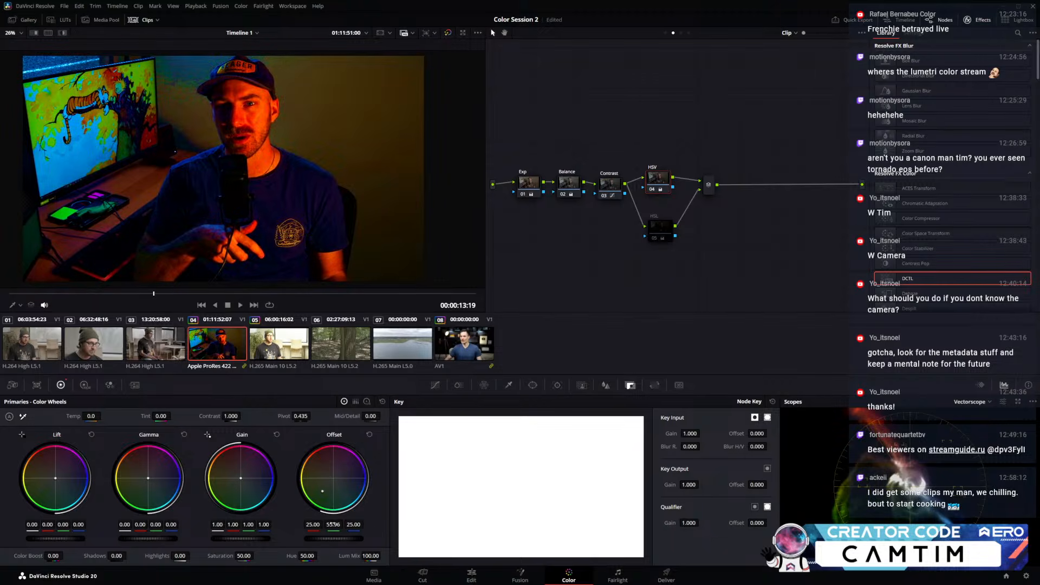
pyautogui.click(369, 435)
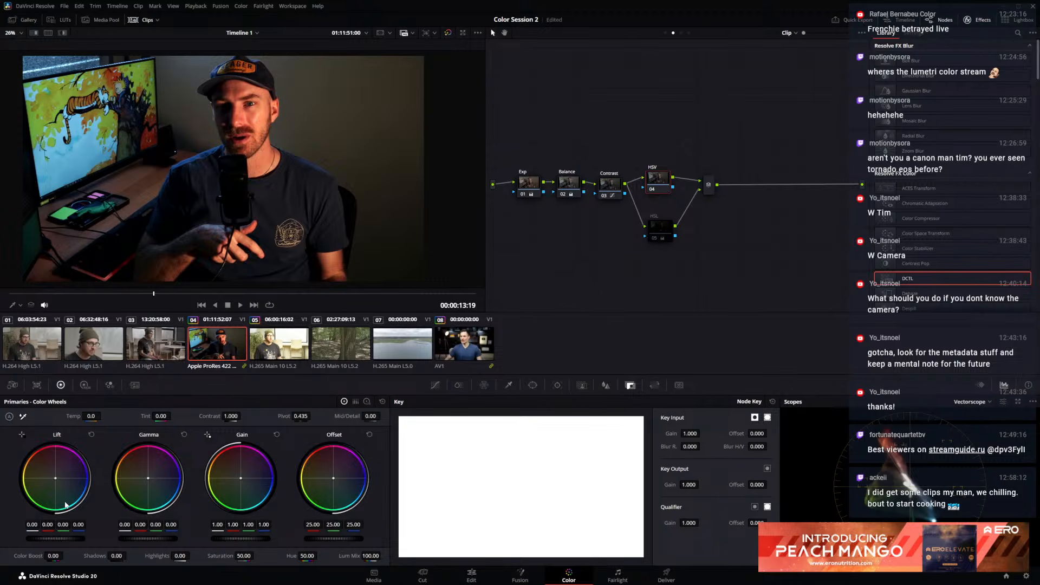
# Compare a green lift of 0.09 on the HSV node, reset afresh, with a green offset of 32.60
pyautogui.moveTo(63, 524); pyautogui.dragTo(78, 525)
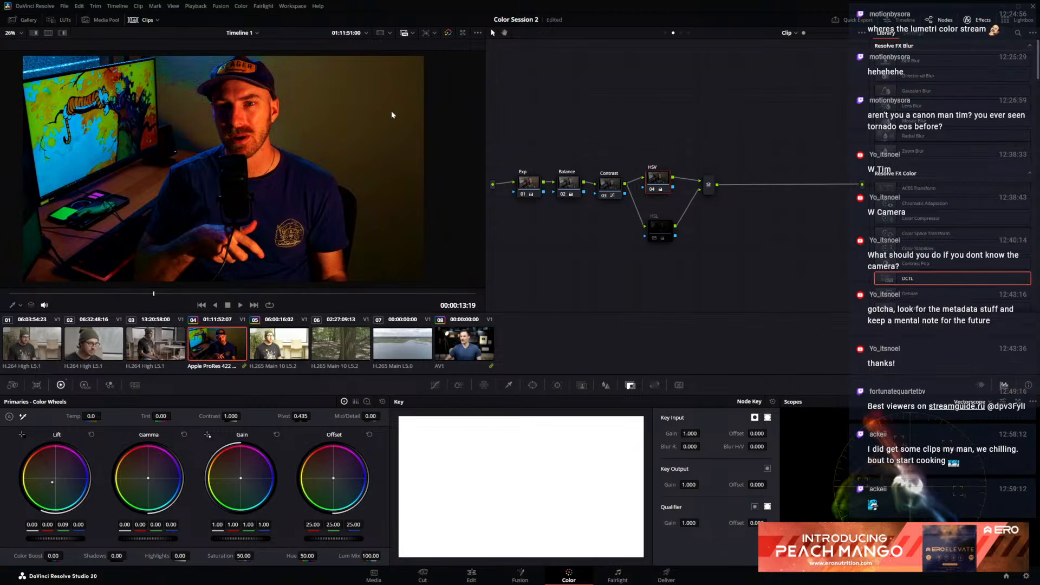
pyautogui.click(91, 435)
pyautogui.moveTo(336, 524); pyautogui.dragTo(341, 525)
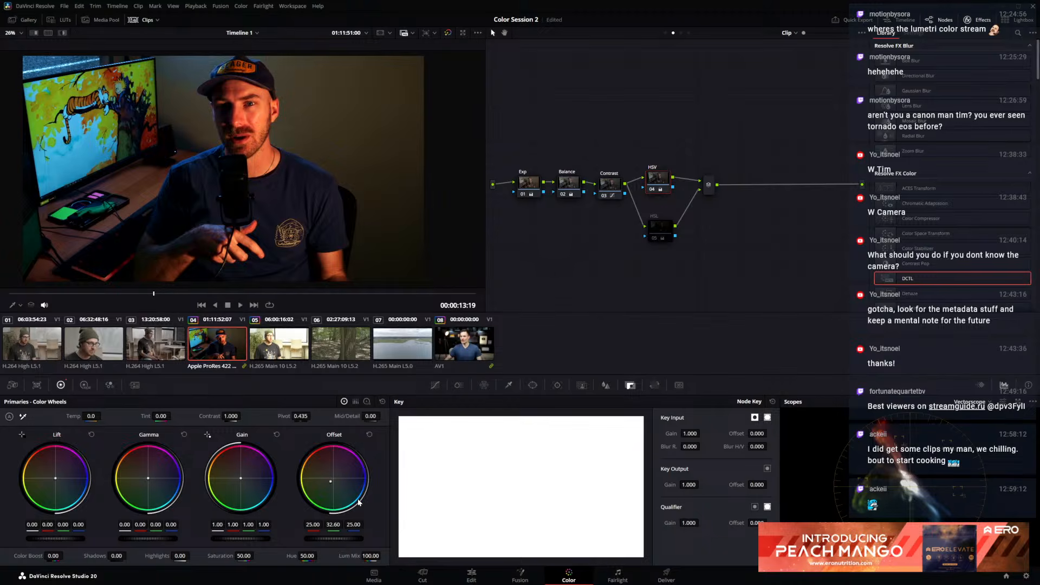
# Reset the HSV node's offset, then try a blue offset change and a blue lift of -0.02, resetting each wheel
pyautogui.click(371, 434)
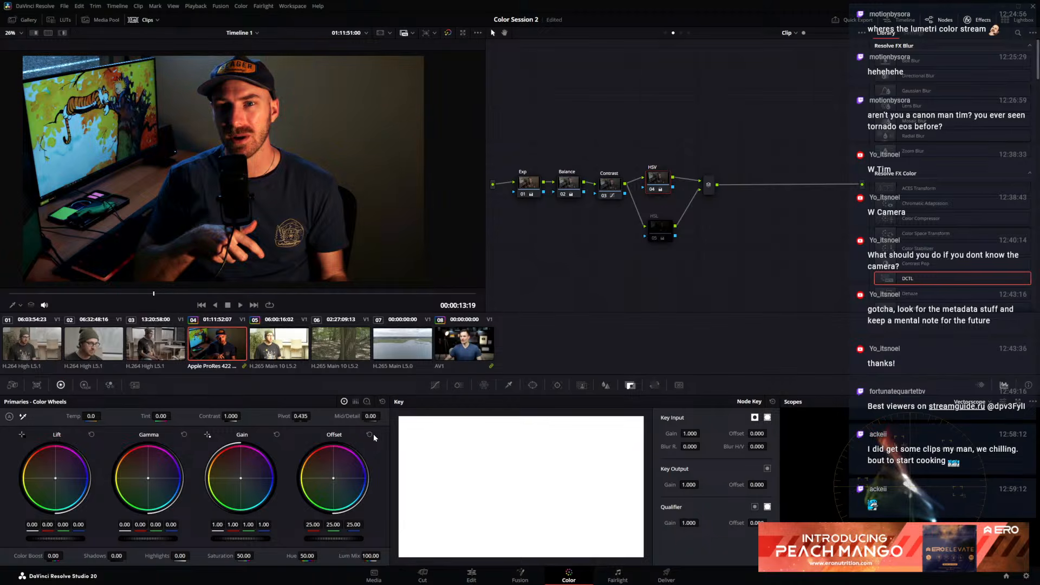
pyautogui.moveTo(354, 525)
pyautogui.mouseDown()
pyautogui.moveTo(435, 525)
pyautogui.moveTo(339, 525)
pyautogui.moveTo(423, 525)
pyautogui.moveTo(339, 525)
pyautogui.moveTo(362, 525)
pyautogui.mouseUp()
pyautogui.click(369, 435)
pyautogui.moveTo(78, 524); pyautogui.dragTo(79, 525)
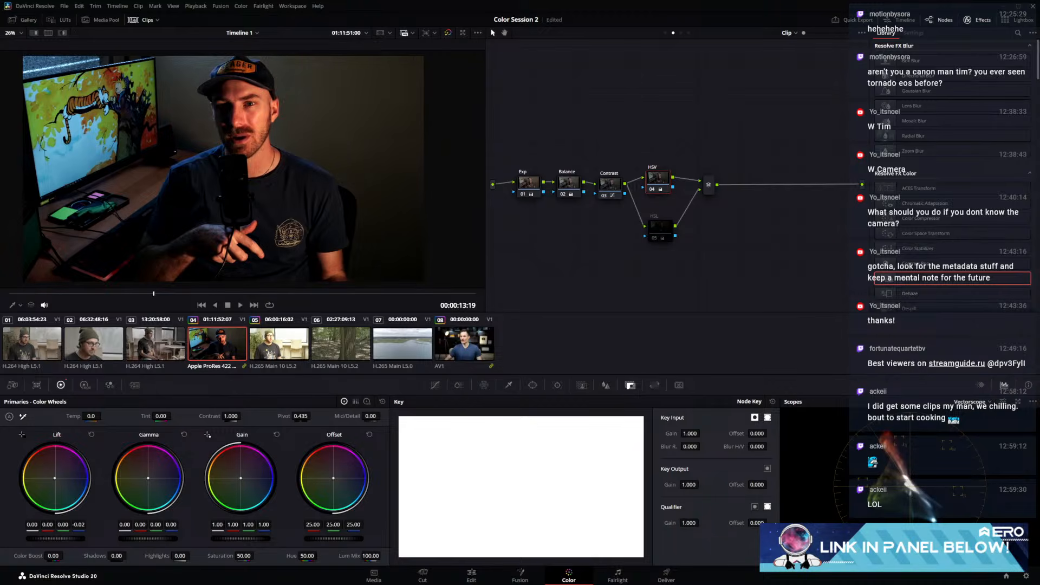
pyautogui.click(91, 436)
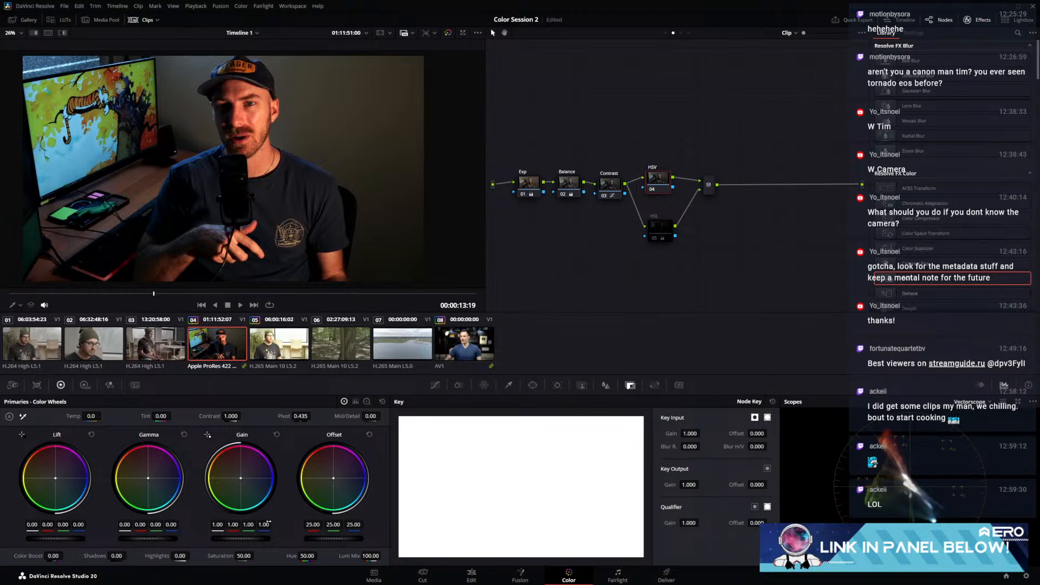
# Move the HSV node higher above the HSL node and disable the Contrast node while viewing the face up close
pyautogui.moveTo(658, 185); pyautogui.dragTo(657, 155)
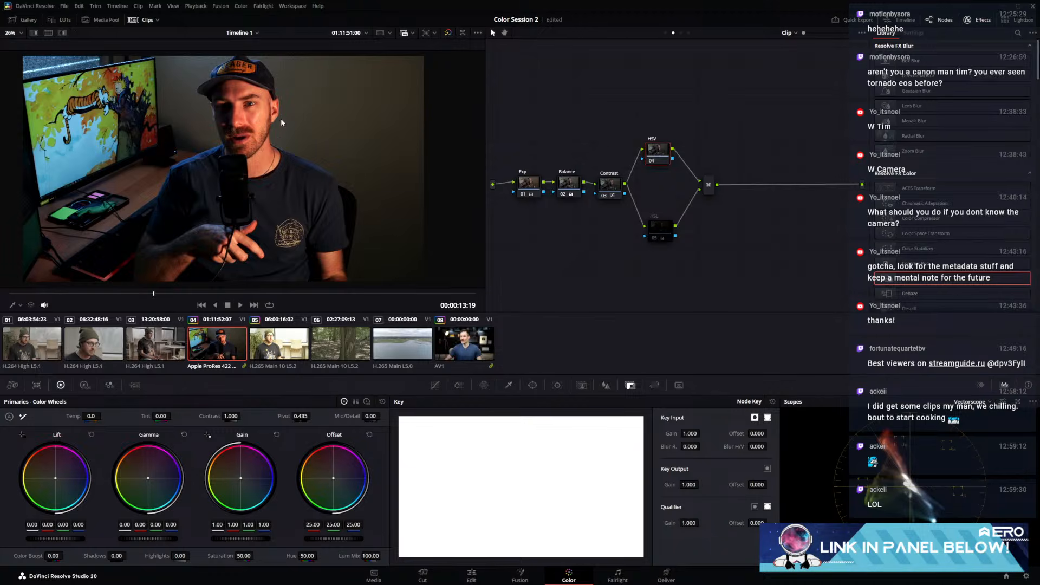
pyautogui.scroll(2, 281, 122)
pyautogui.click(607, 183)
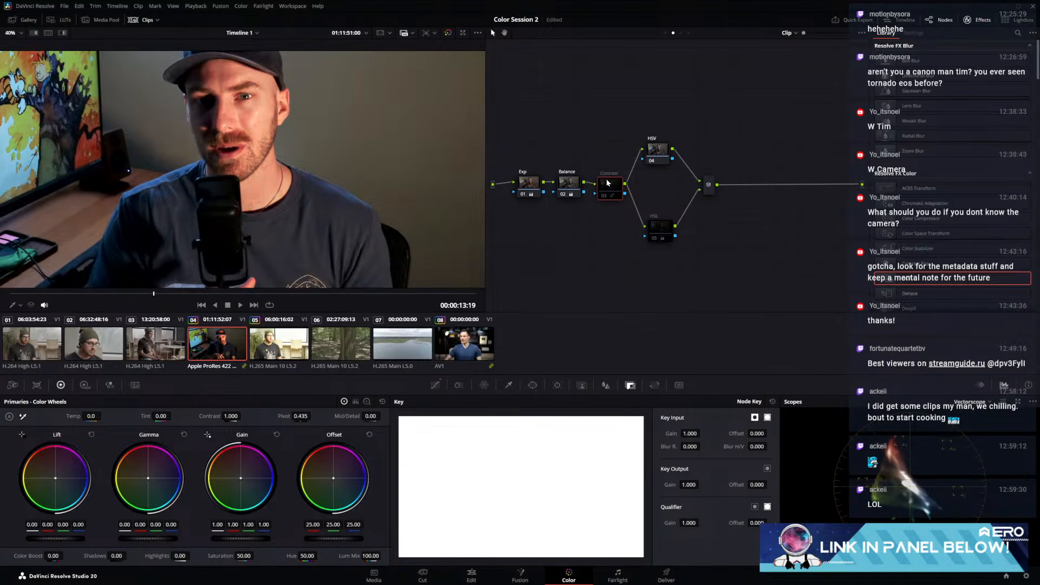
pyautogui.scroll(2, 256, 122)
pyautogui.click(664, 154)
# Qualify the highlights on the HSV node with luminance low 62.0 and low softness 4.2, checking the selection in the highlight view
pyautogui.click(530, 384)
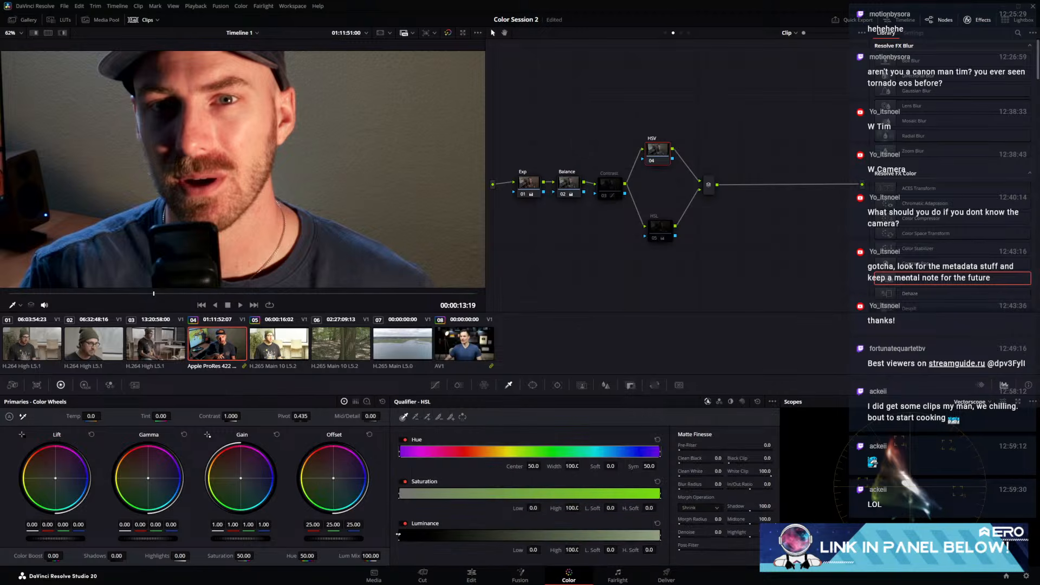
pyautogui.moveTo(398, 534); pyautogui.dragTo(560, 536)
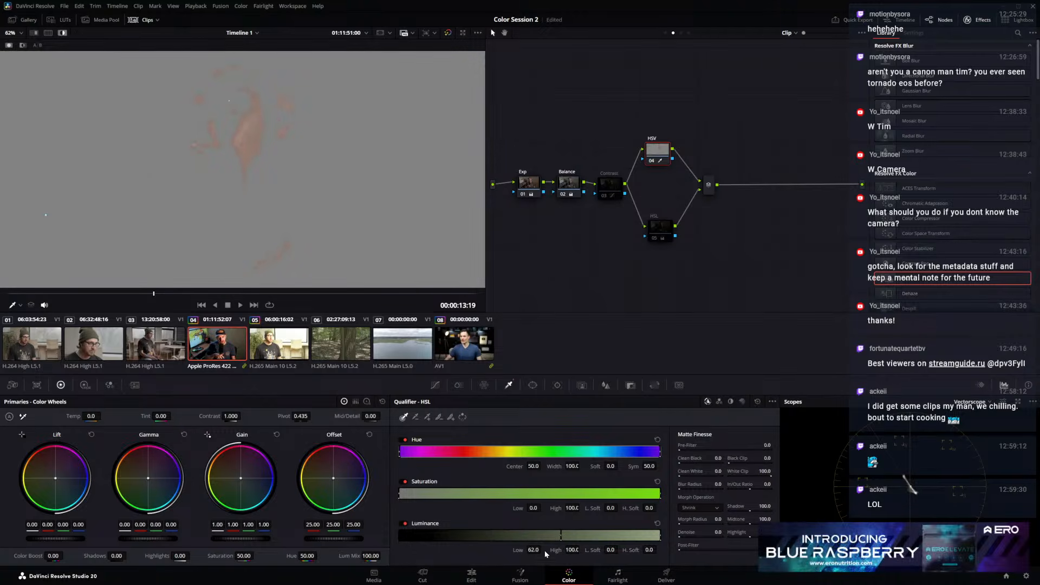
pyautogui.moveTo(609, 549); pyautogui.dragTo(620, 549)
pyautogui.hotkey('shift', 'h')
pyautogui.moveTo(657, 154); pyautogui.dragTo(658, 156)
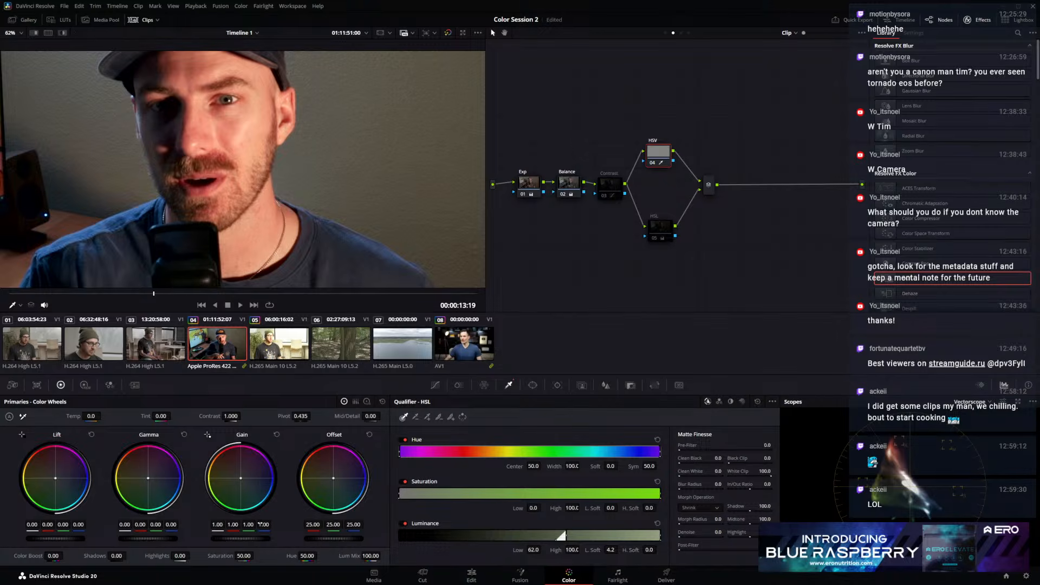
# Try green gain 0.76, blue gain 0.87, green gamma 0.05 and blue gamma 0.03 on the qualified highlights, then reset qualifier and wheels
pyautogui.moveTo(248, 524)
pyautogui.mouseDown()
pyautogui.moveTo(239, 525)
pyautogui.moveTo(254, 525)
pyautogui.mouseUp()
pyautogui.moveTo(250, 526); pyautogui.dragTo(247, 525)
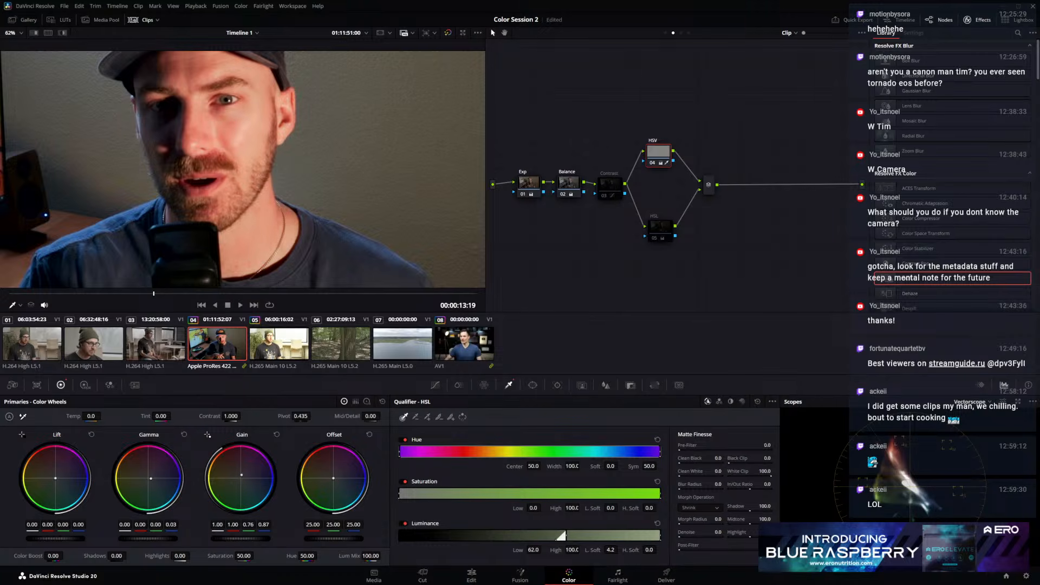
pyautogui.moveTo(157, 525); pyautogui.dragTo(161, 525)
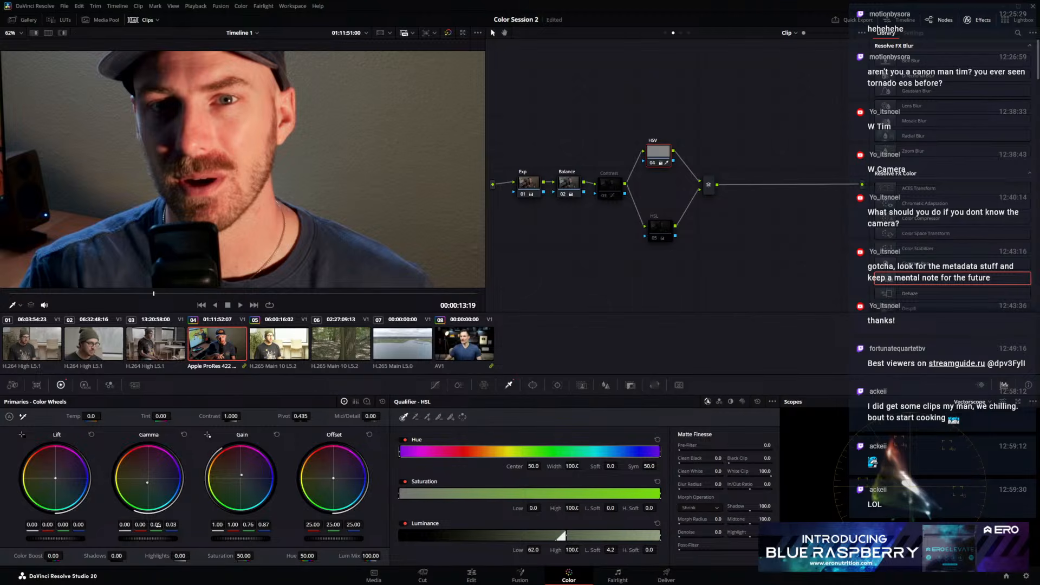
pyautogui.scroll(5, 249, 115)
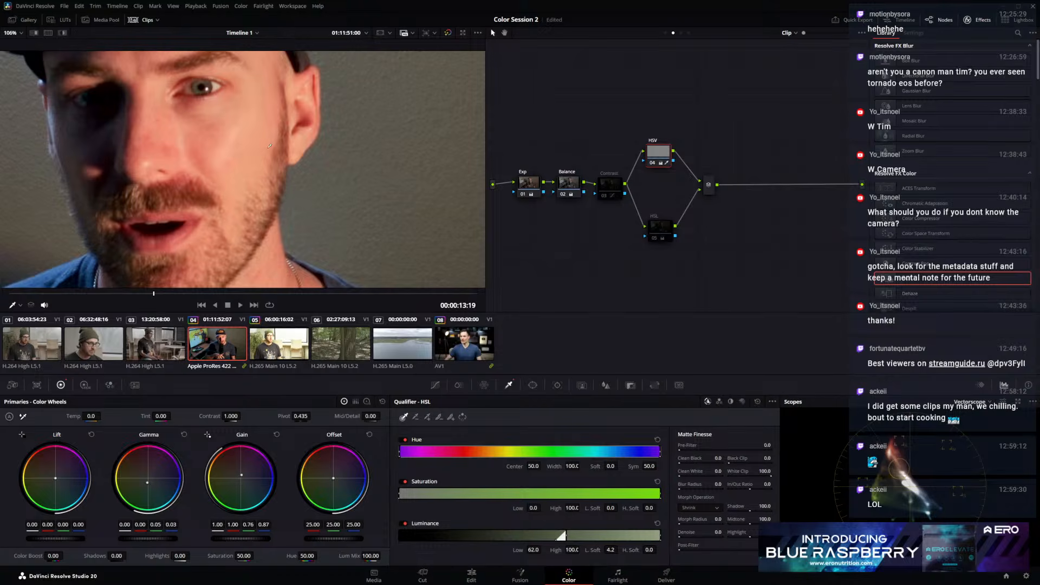
pyautogui.hotkey('shift', 'z')
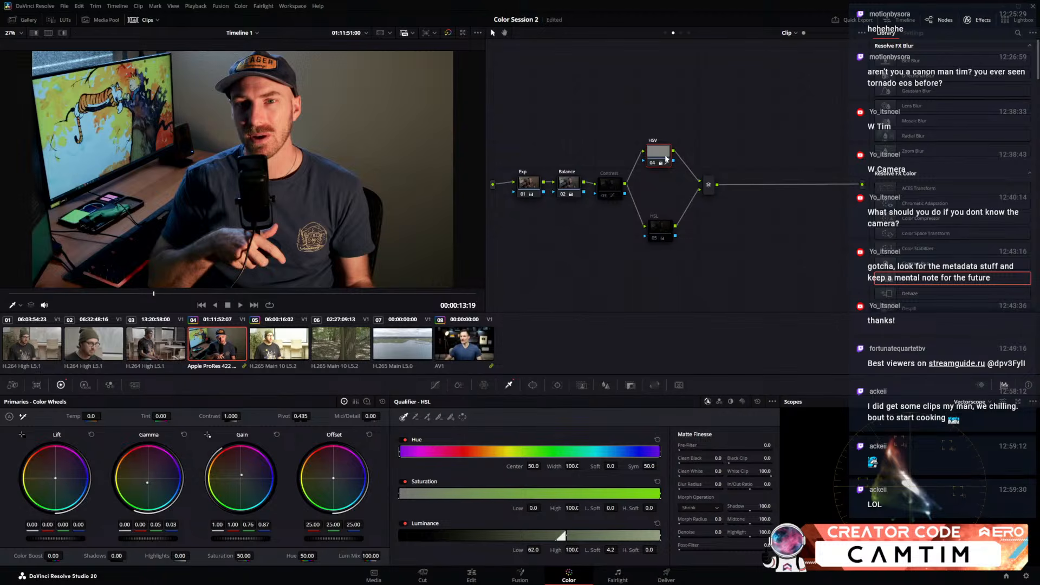
pyautogui.click(758, 401)
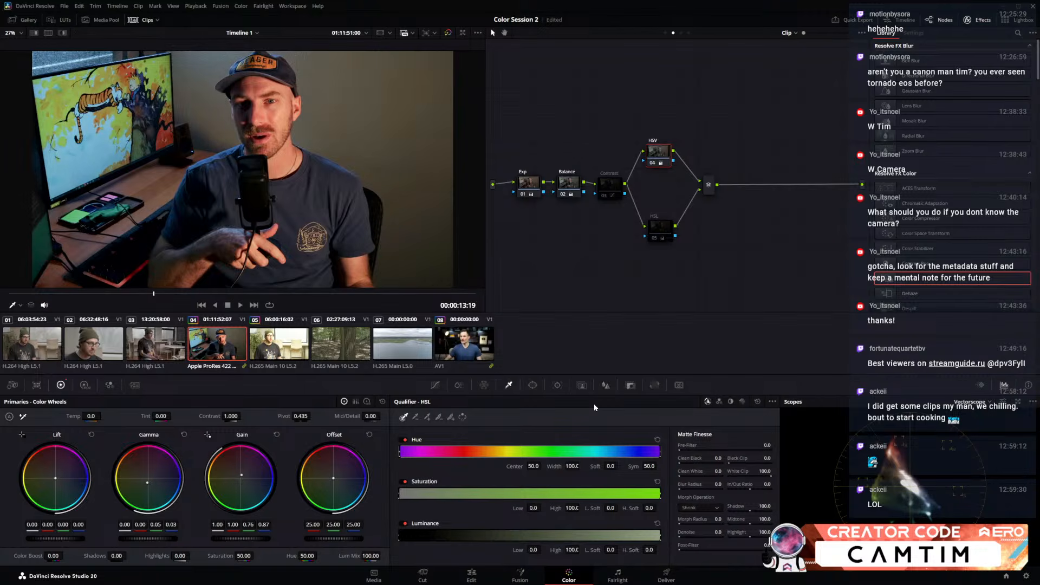
pyautogui.click(383, 401)
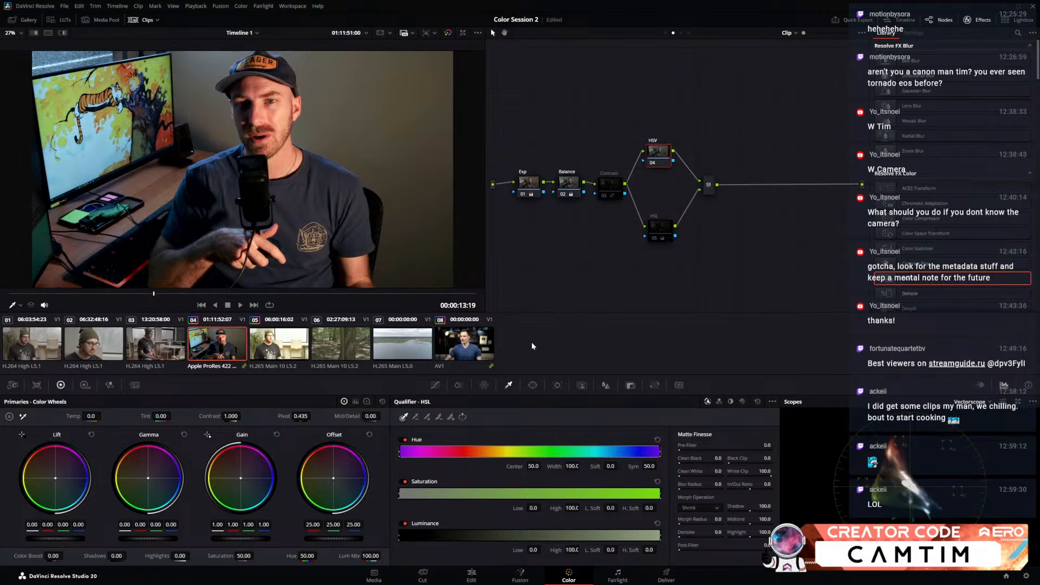
# Reset the HSL node's color wheels and re-enable both the Contrast and HSL nodes
pyautogui.click(665, 236)
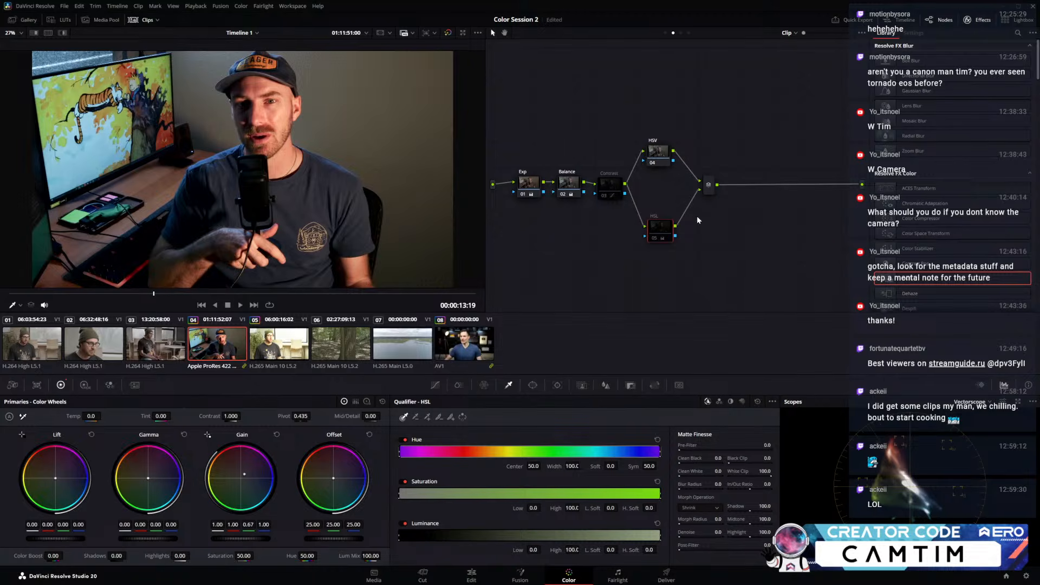
pyautogui.click(604, 195)
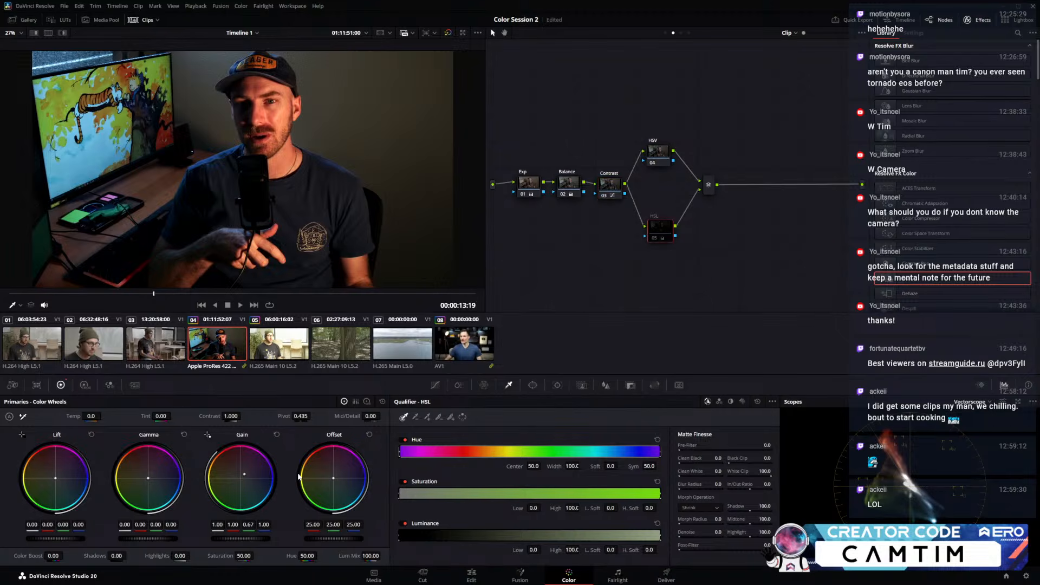
pyautogui.click(381, 402)
pyautogui.click(435, 385)
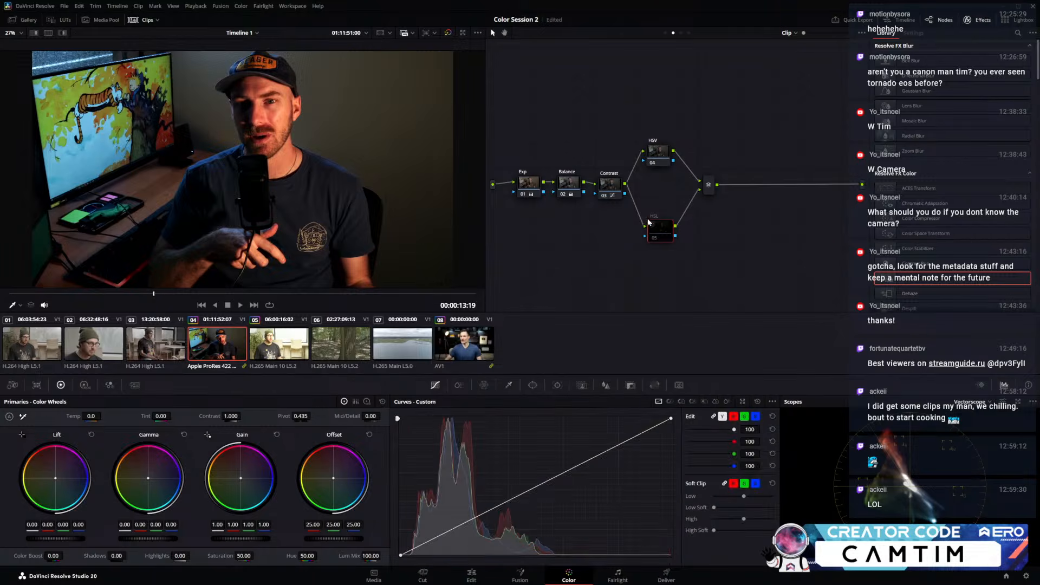
pyautogui.click(671, 237)
# Unlink the custom curve channels on the HSV node and isolate the green curve for editing
pyautogui.click(666, 157)
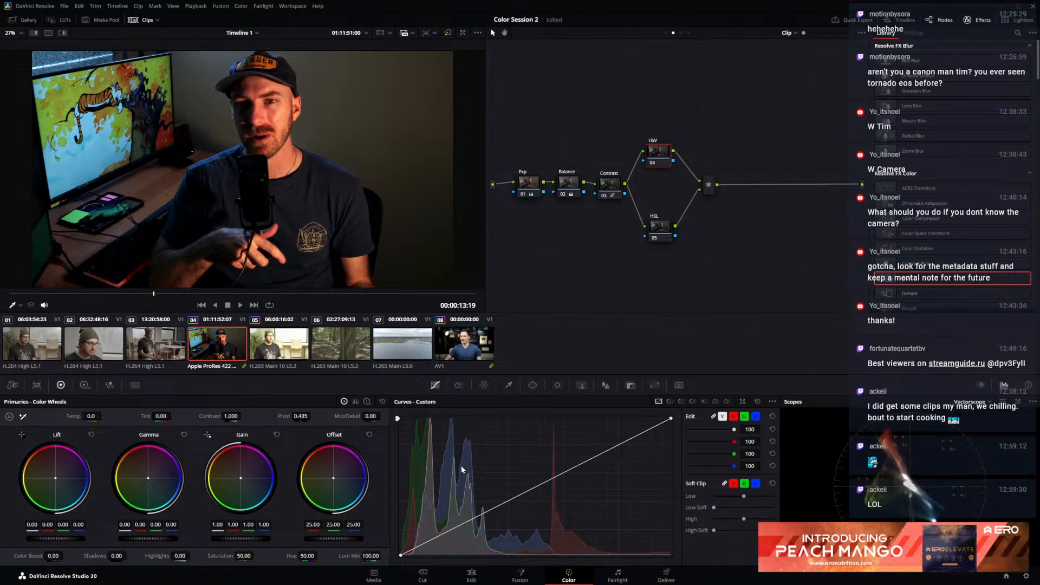
pyautogui.click(713, 416)
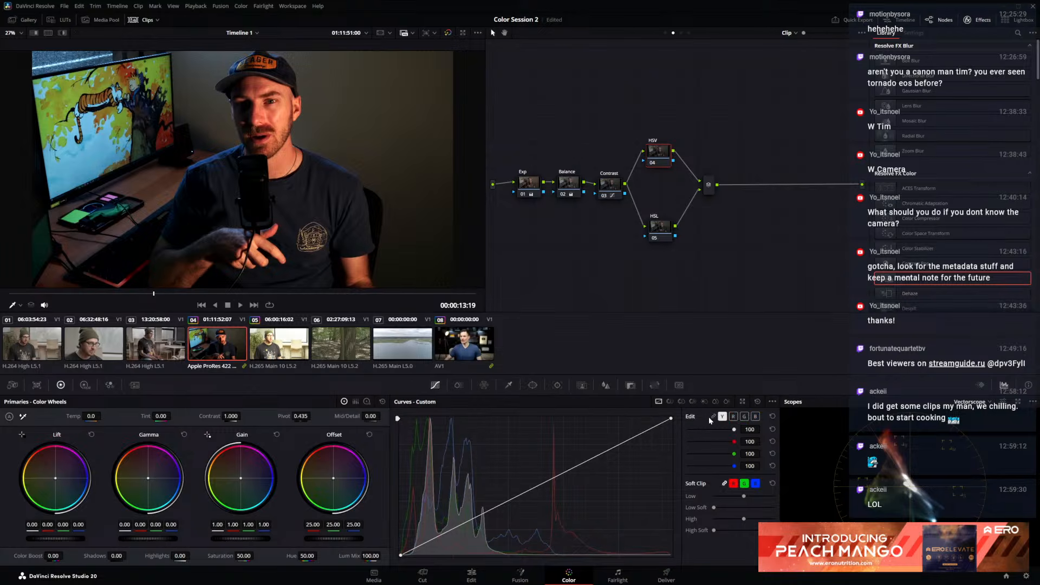
pyautogui.click(745, 417)
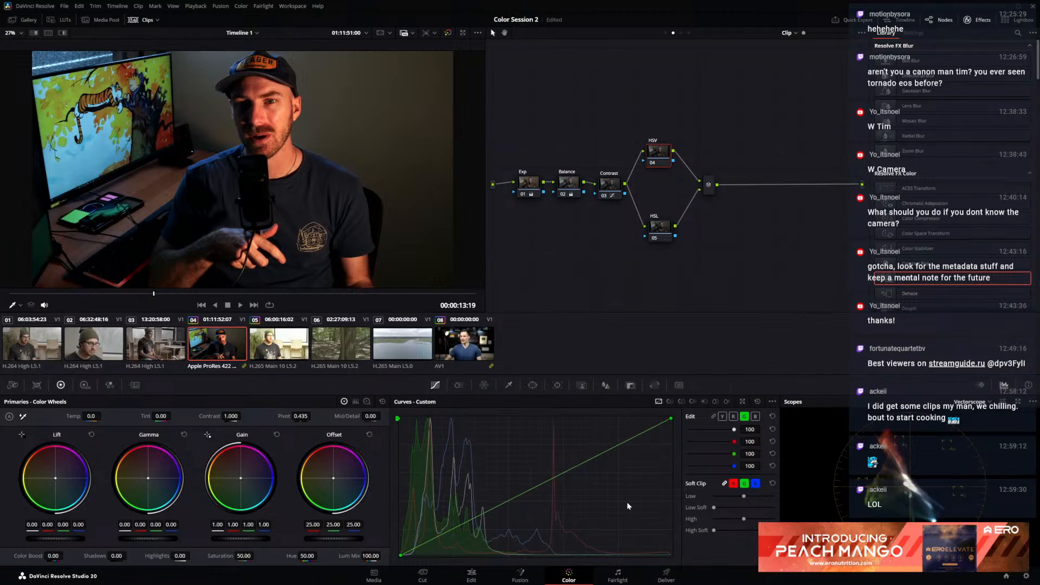
# Try flattening the HSV node's green curve by lowering its white point and adding a raised point in the shadows, then reset the curves
pyautogui.click(670, 417)
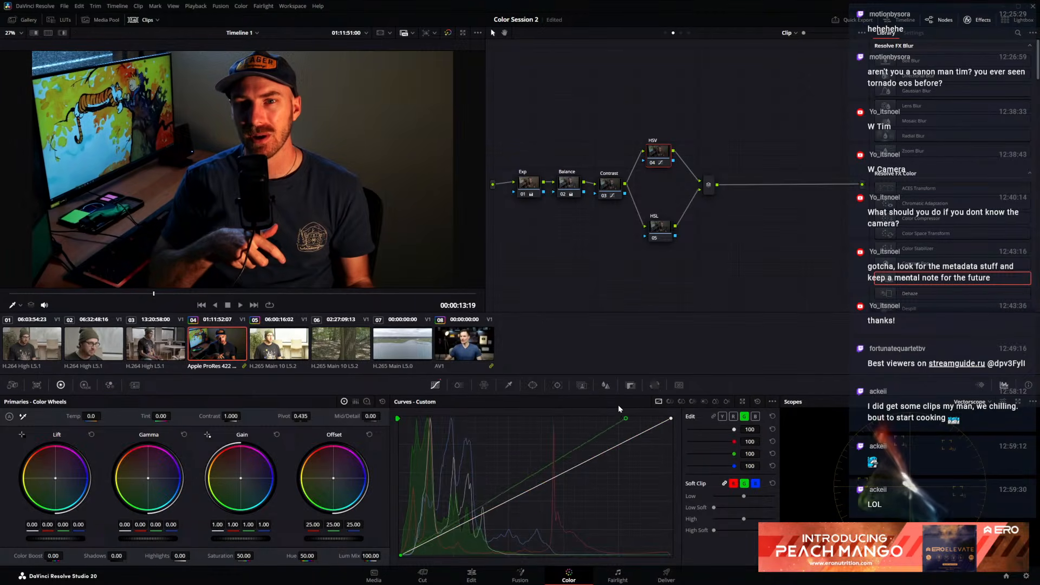
pyautogui.moveTo(670, 418); pyautogui.dragTo(672, 476)
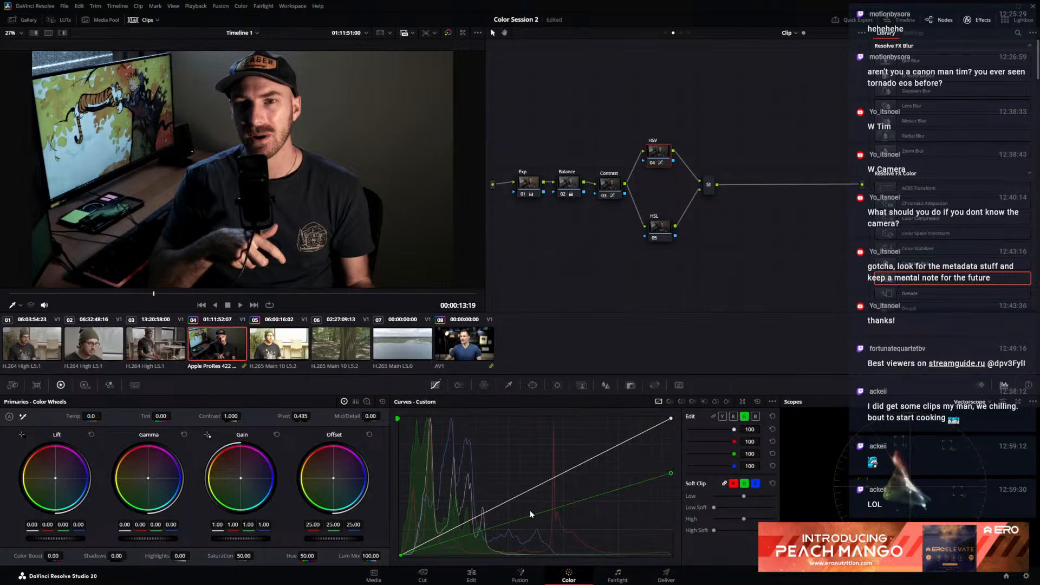
pyautogui.moveTo(490, 526); pyautogui.dragTo(459, 526)
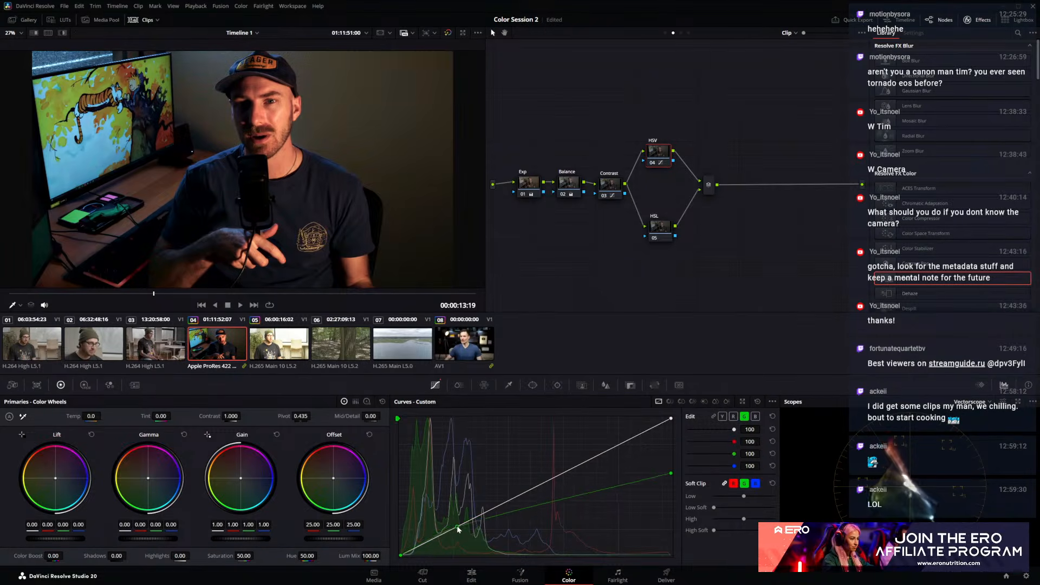
pyautogui.moveTo(672, 476); pyautogui.dragTo(670, 512)
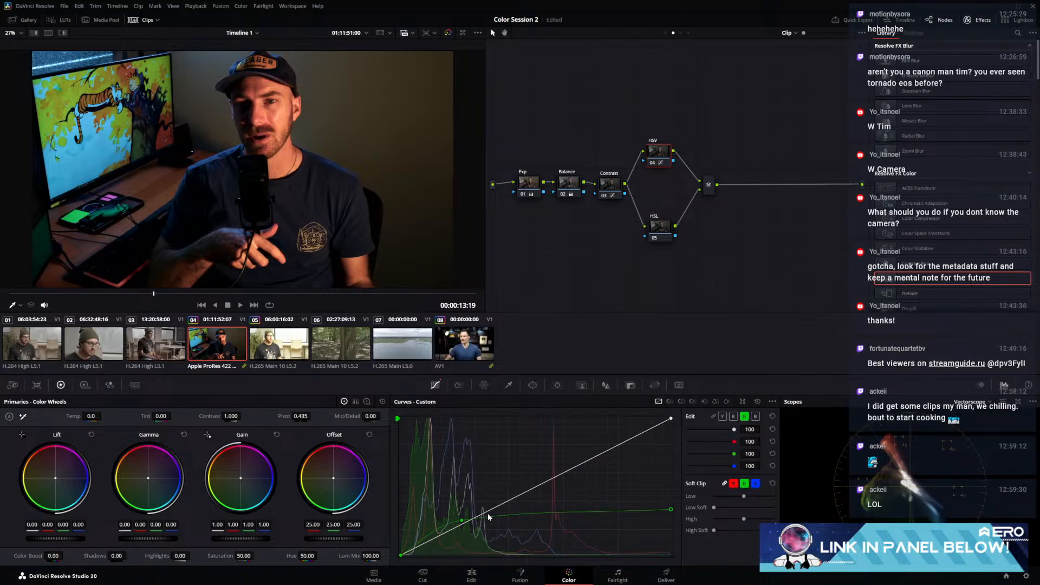
pyautogui.moveTo(465, 519); pyautogui.dragTo(466, 522)
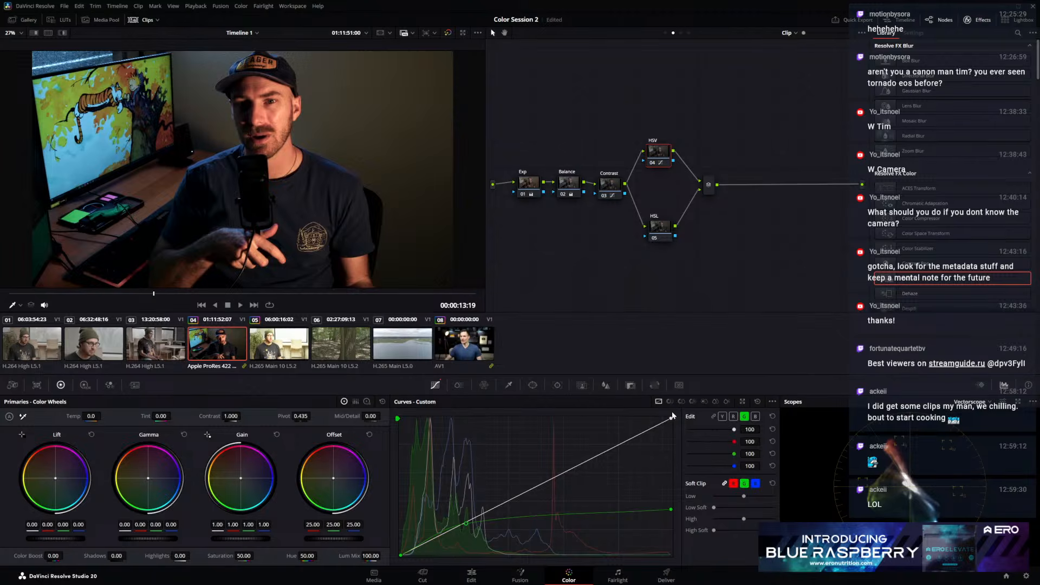
pyautogui.click(757, 402)
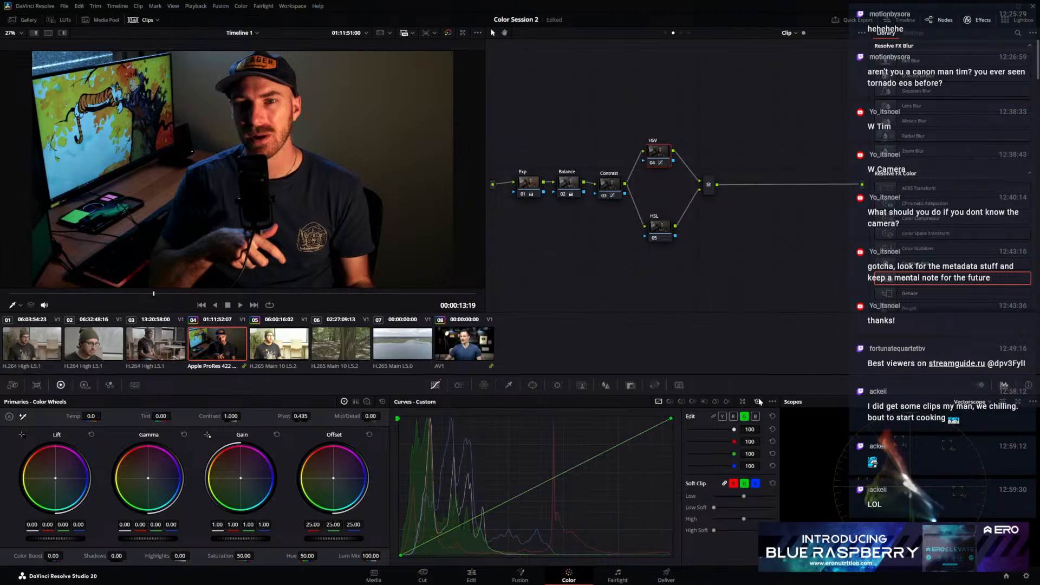
# Steepen the green curve on the HSV and HSL nodes by moving each white point inward along the upper edge
pyautogui.moveTo(671, 419); pyautogui.dragTo(598, 418)
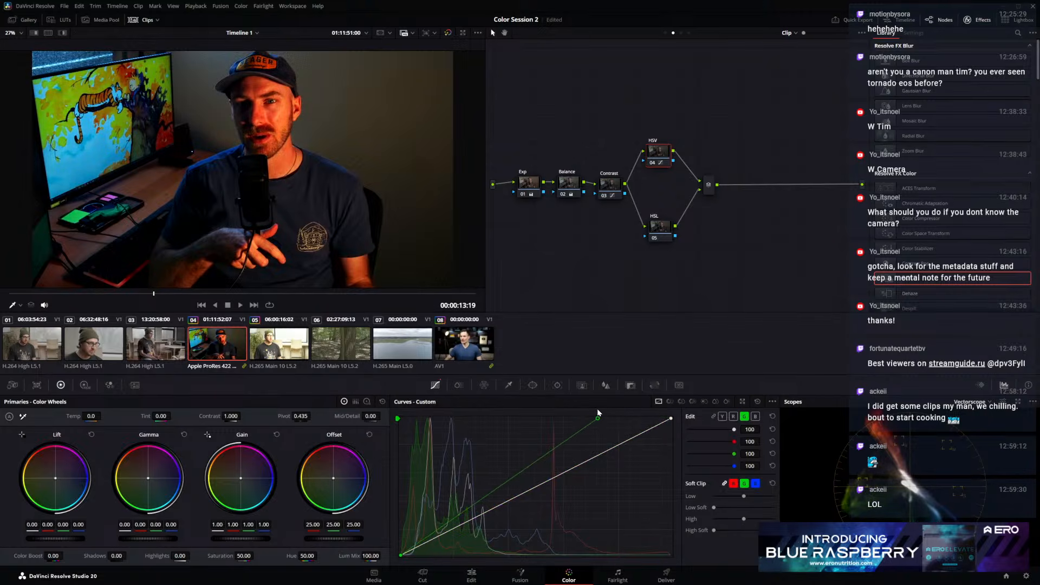
pyautogui.click(667, 237)
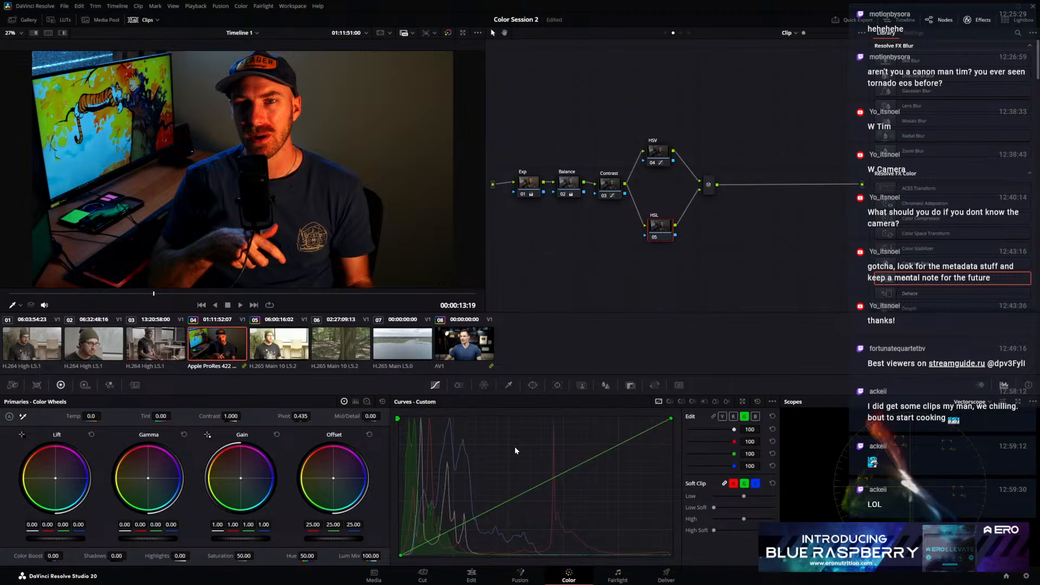
pyautogui.moveTo(672, 419)
pyautogui.mouseDown()
pyautogui.moveTo(690, 501)
pyautogui.moveTo(686, 416)
pyautogui.mouseUp()
pyautogui.click(670, 158)
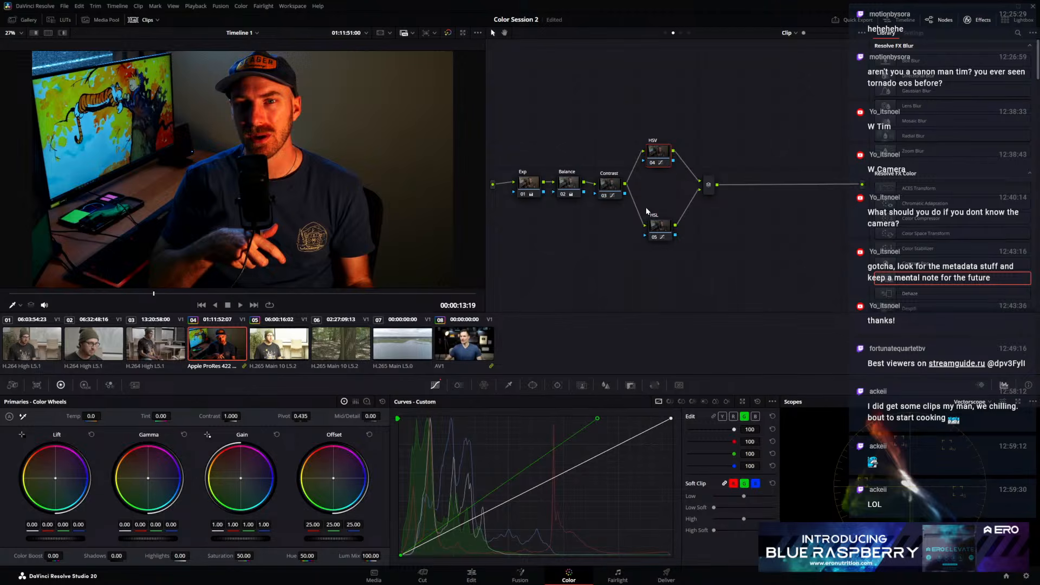
# Change the HSL node's color space to HSV
pyautogui.click(660, 227)
pyautogui.rightClick(661, 229)
pyautogui.moveTo(704, 339)
pyautogui.click(772, 414)
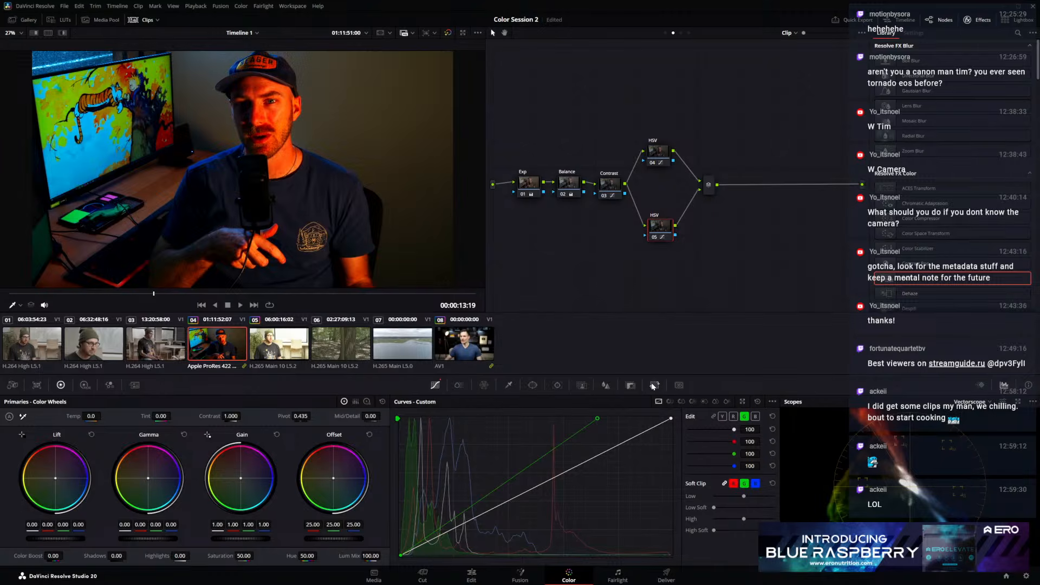
# Toggle the key output inversion of the lower HSV node 05, leaving it inverted
pyautogui.click(632, 386)
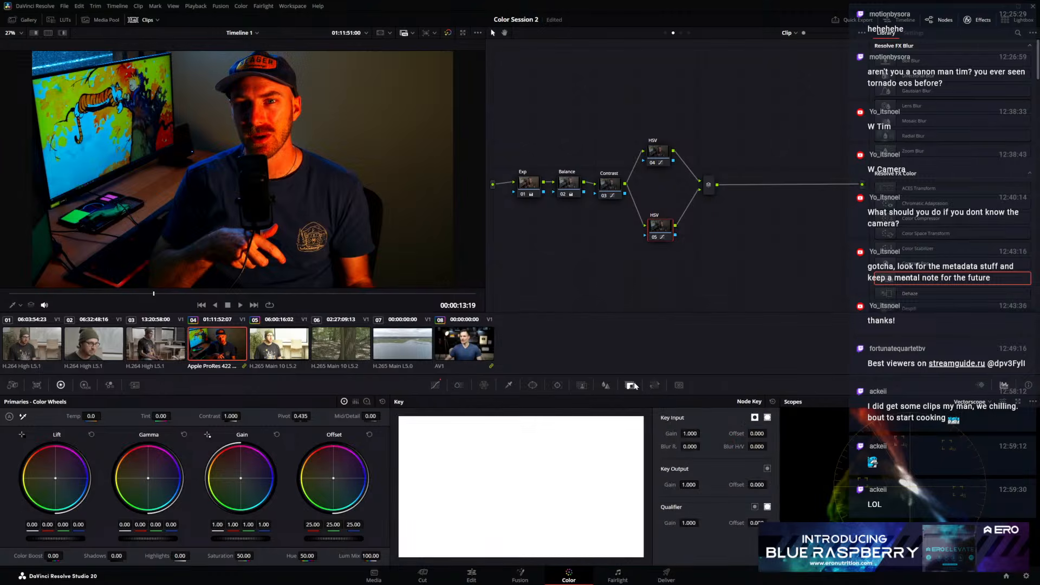
pyautogui.click(767, 468)
pyautogui.click(767, 468)
pyautogui.click(767, 468)
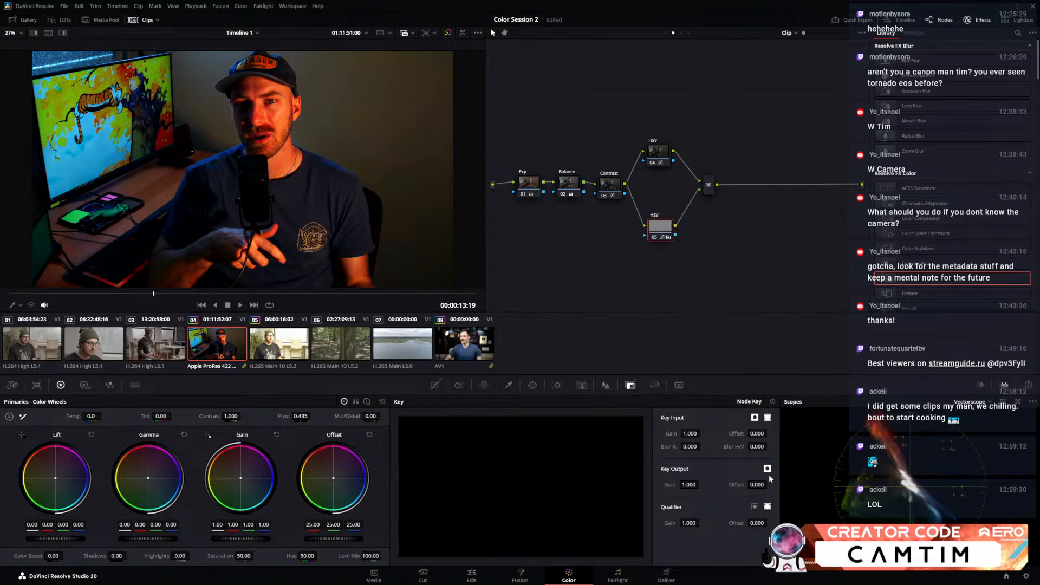
# Disable the upper HSV node 04 and turn off the key output inversion on the lower HSV node 05
pyautogui.click(435, 385)
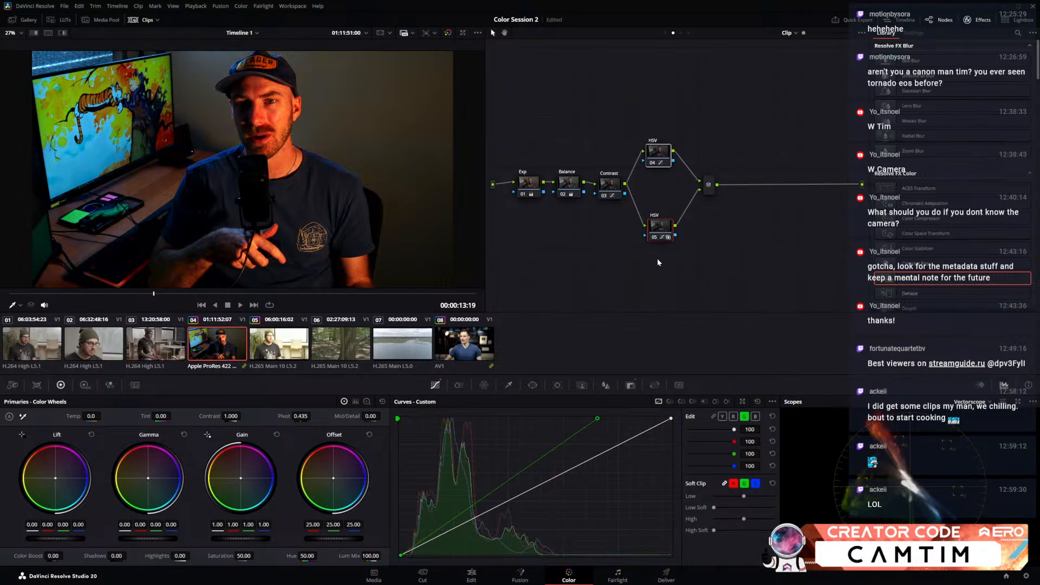
pyautogui.click(661, 161)
pyautogui.hotkey('ctrl', 'd')
pyautogui.click(658, 237)
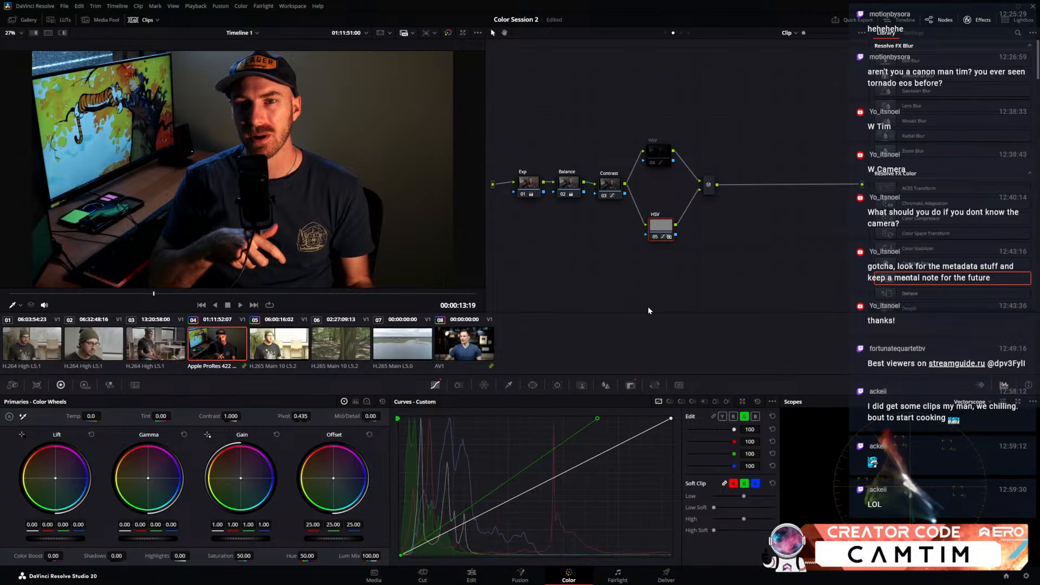
pyautogui.click(630, 385)
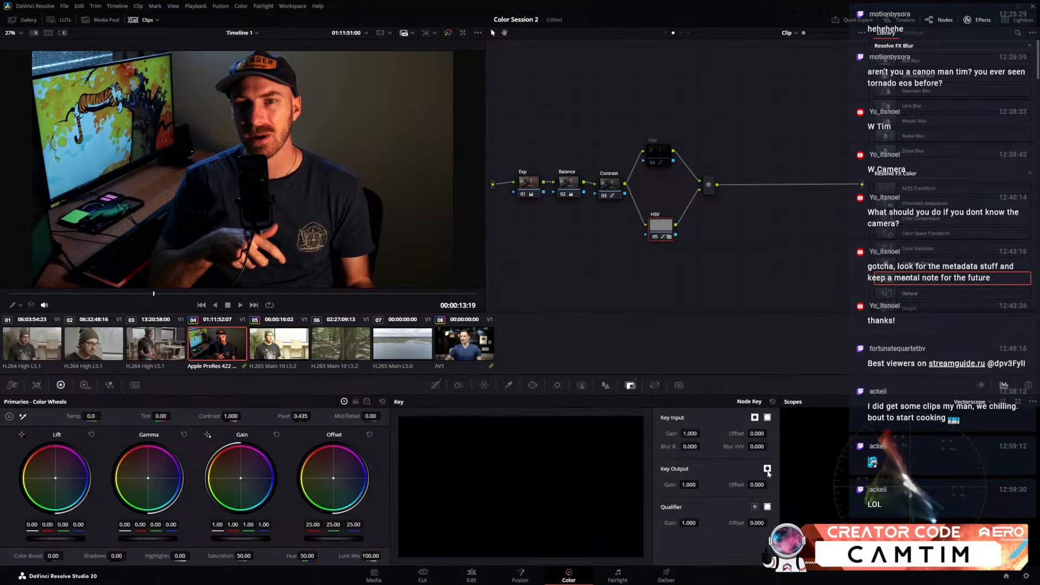
pyautogui.click(755, 419)
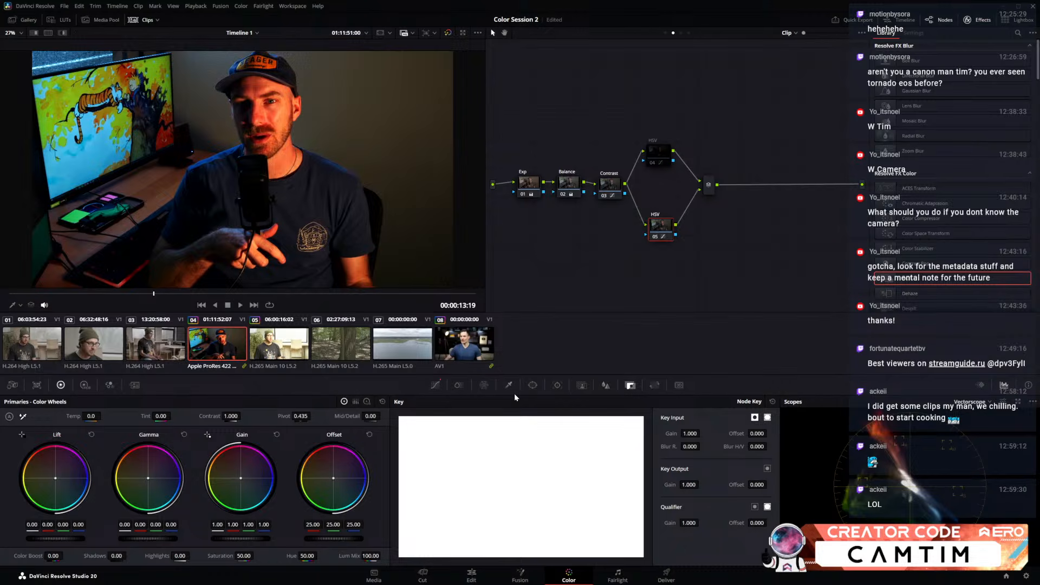
# Flatten the green curve on HSV node 05 by lowering its white point to about half height, and re-enable HSV node 04
pyautogui.click(435, 384)
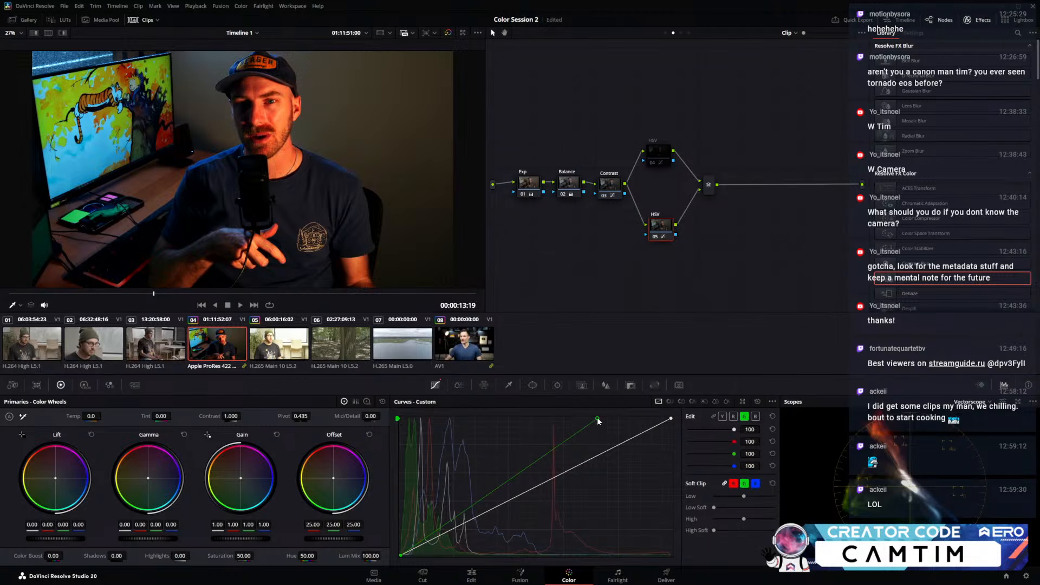
pyautogui.moveTo(597, 418); pyautogui.dragTo(710, 485)
pyautogui.click(658, 152)
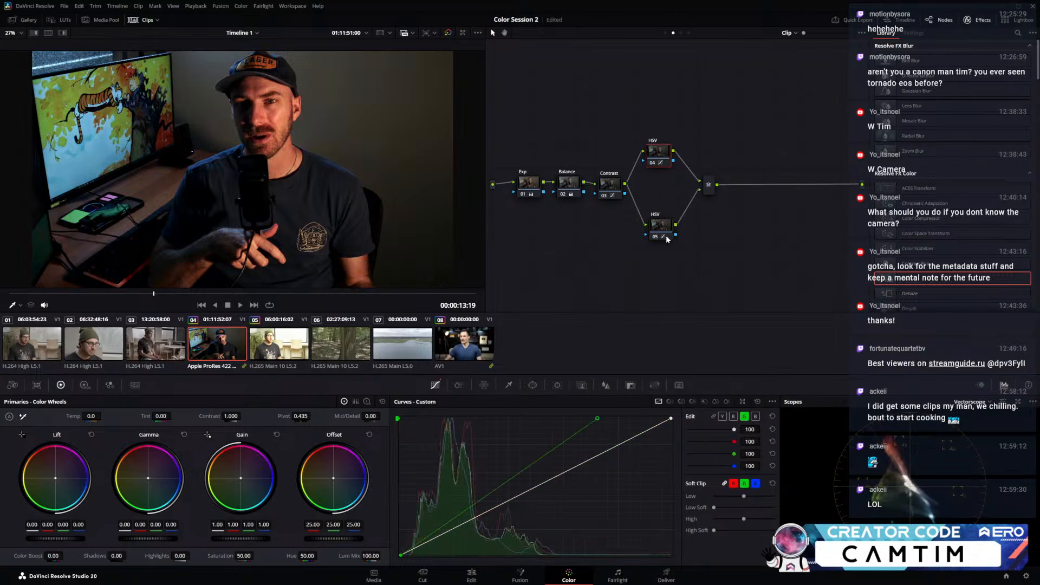
pyautogui.click(673, 234)
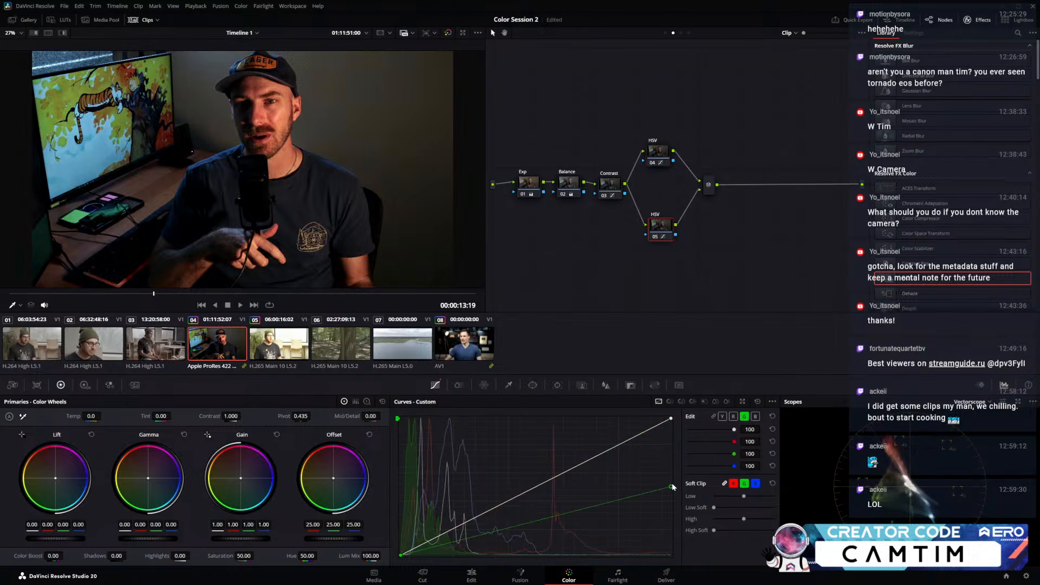
pyautogui.click(659, 152)
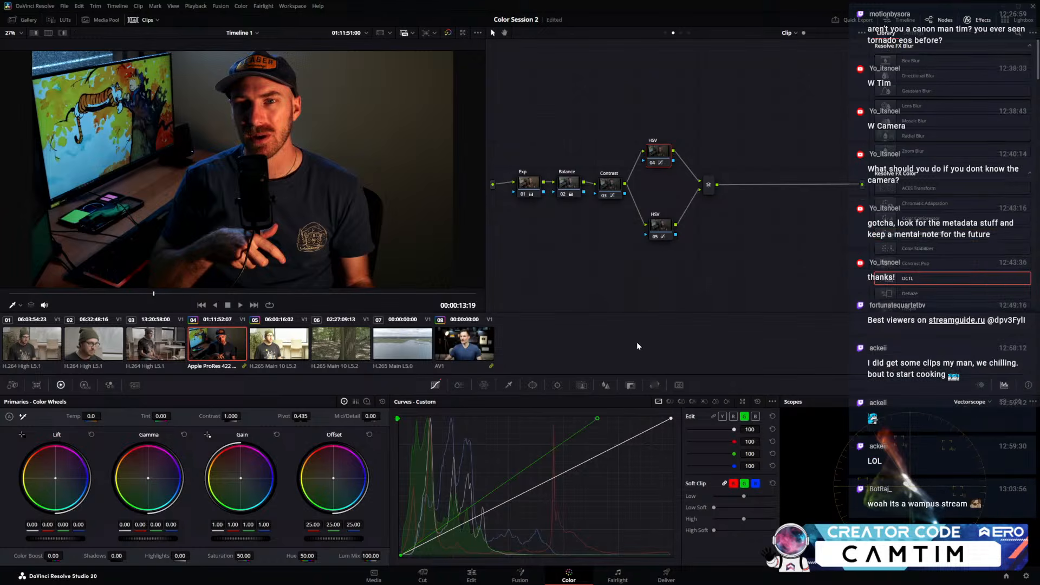
# Fine-tune the white point of node 05's green curve slightly above half height and add a midtone point pulled down to bow the curve
pyautogui.click(663, 224)
pyautogui.moveTo(672, 465)
pyautogui.mouseDown()
pyautogui.moveTo(672, 494)
pyautogui.moveTo(672, 479)
pyautogui.moveTo(687, 506)
pyautogui.moveTo(674, 482)
pyautogui.mouseUp()
pyautogui.moveTo(544, 514); pyautogui.dragTo(551, 540)
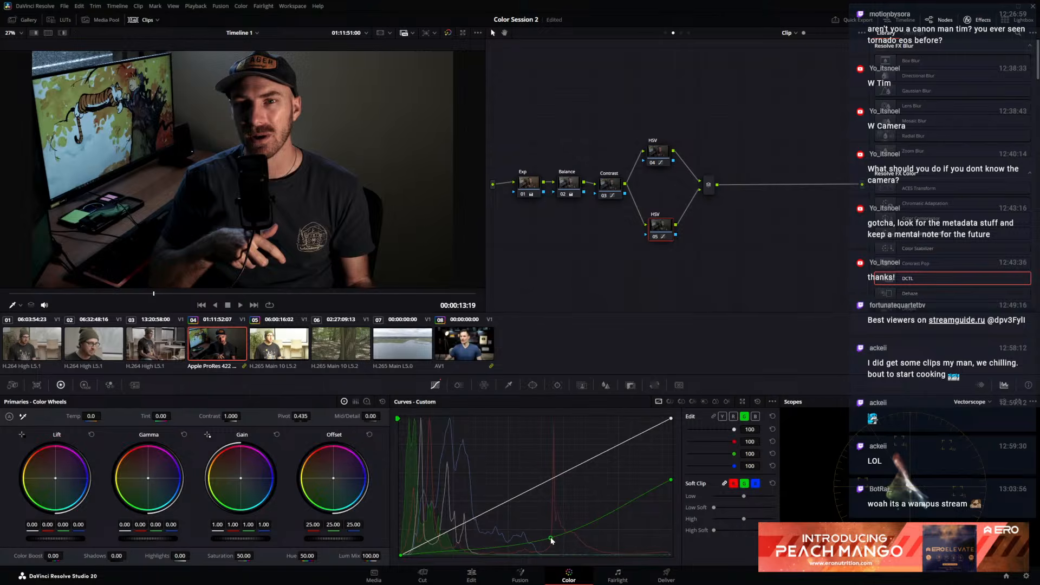
# Raise the end of the green curve slightly on node 05 and relabel the node HSL
pyautogui.moveTo(671, 481)
pyautogui.mouseDown()
pyautogui.moveTo(673, 449)
pyautogui.moveTo(671, 467)
pyautogui.mouseUp()
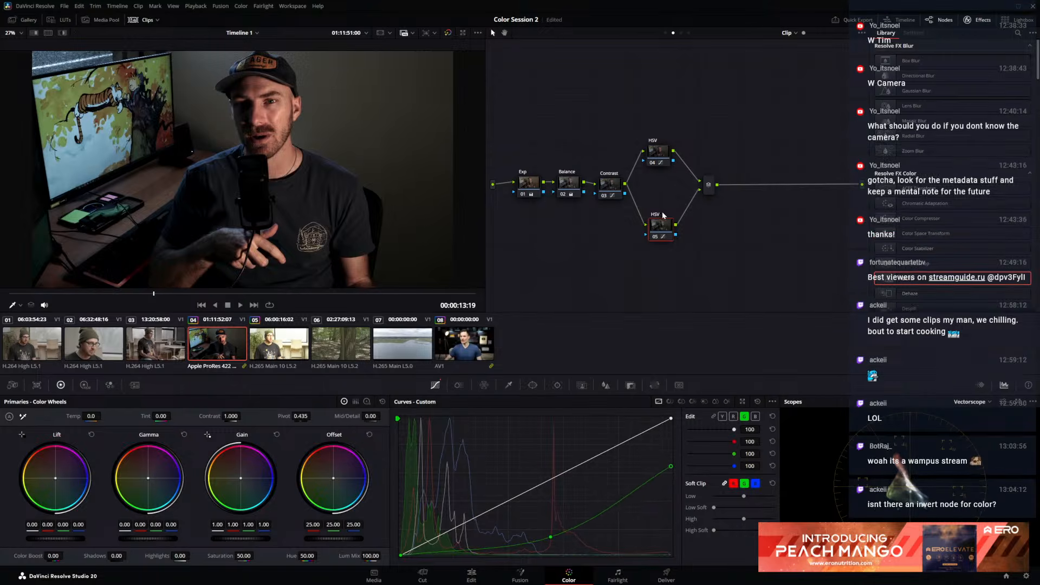
pyautogui.rightClick(660, 228)
pyautogui.click(681, 245)
# Steepen the HSV node's green curve by moving its white point inward, and compare the image with the HSV and HSL nodes off and on
pyautogui.click(660, 154)
pyautogui.moveTo(600, 419); pyautogui.dragTo(556, 414)
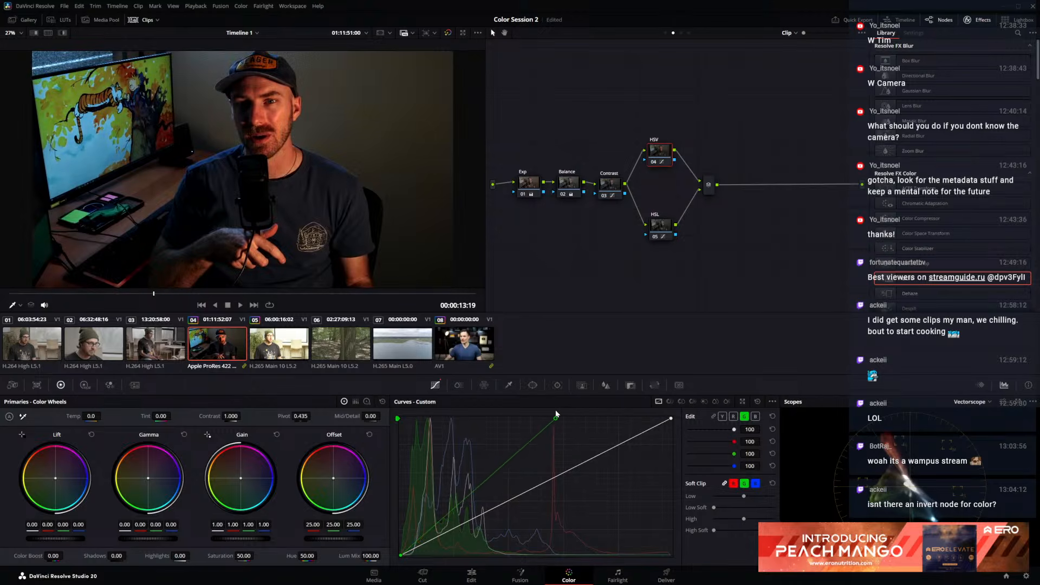
pyautogui.moveTo(638, 270); pyautogui.dragTo(669, 112)
pyautogui.hotkey('ctrl', 'd')
pyautogui.hotkey('ctrl', 'd')
pyautogui.scroll(2, 288, 122)
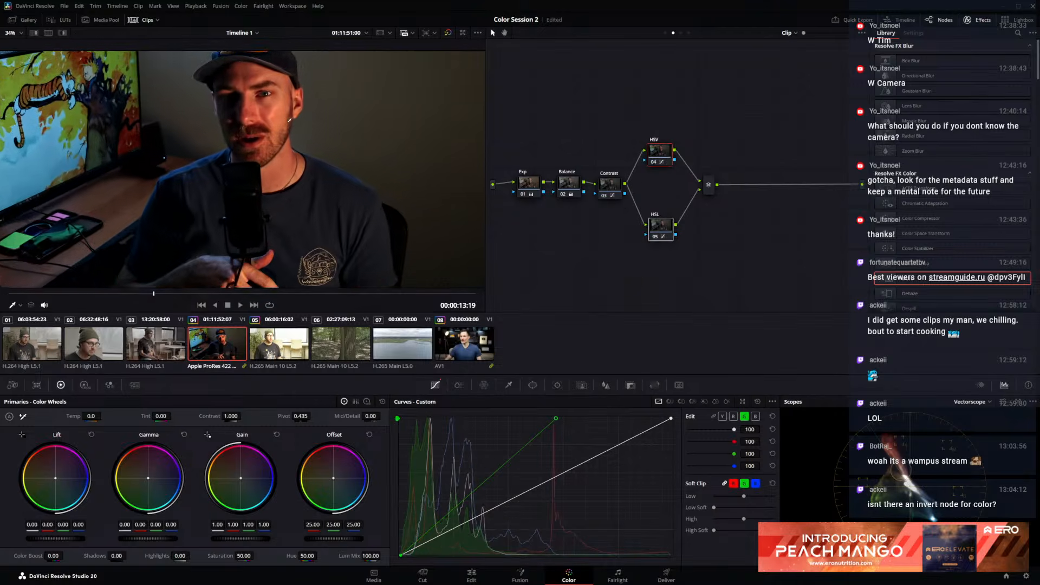
pyautogui.scroll(3, 288, 122)
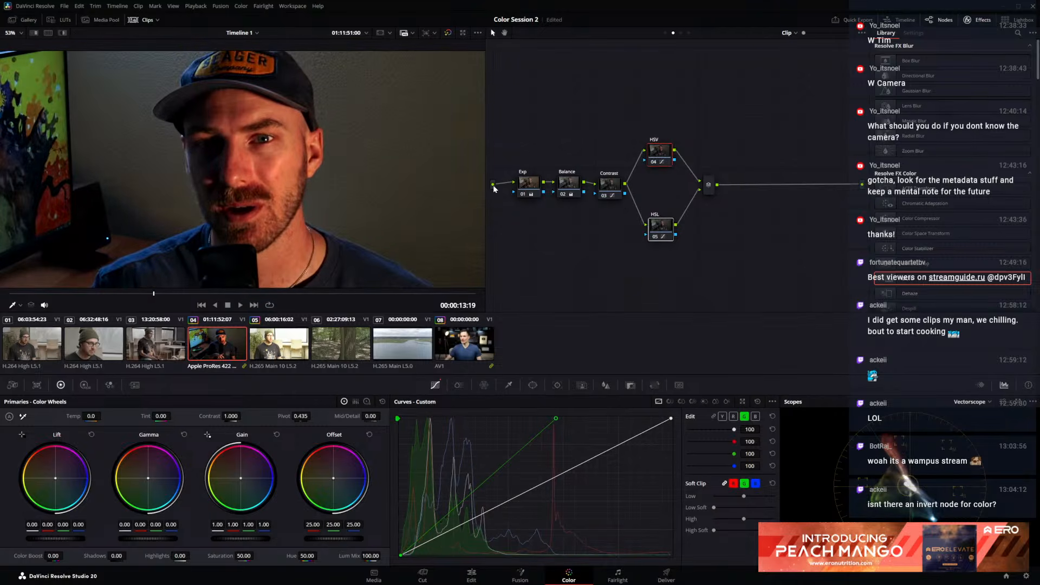
# Pull the lower part of the HSL node's green curve further down, and compare the face with the adjustment nodes off and on
pyautogui.click(662, 227)
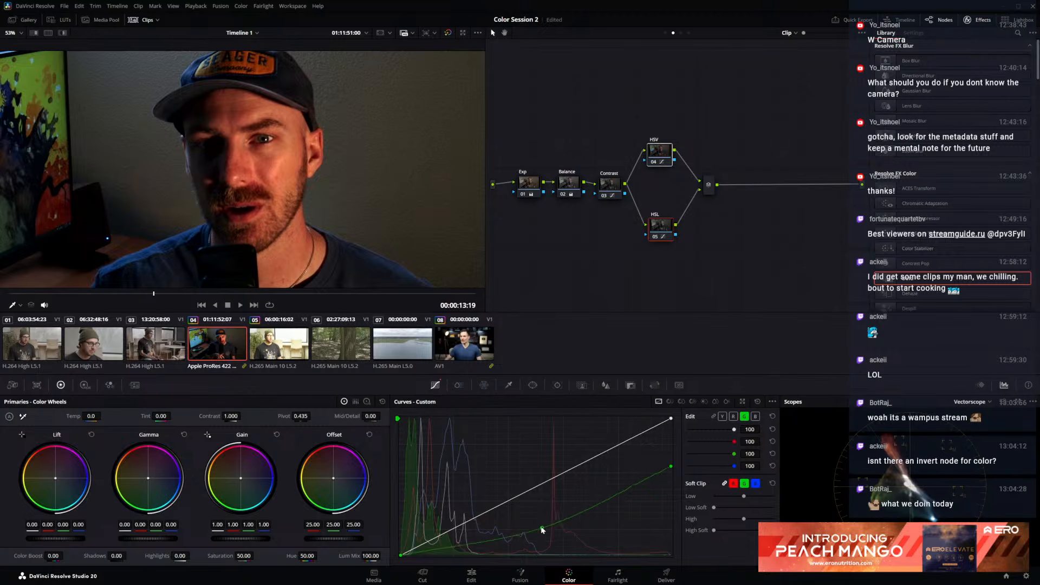
pyautogui.moveTo(514, 540)
pyautogui.mouseDown()
pyautogui.moveTo(476, 552)
pyautogui.moveTo(534, 545)
pyautogui.mouseUp()
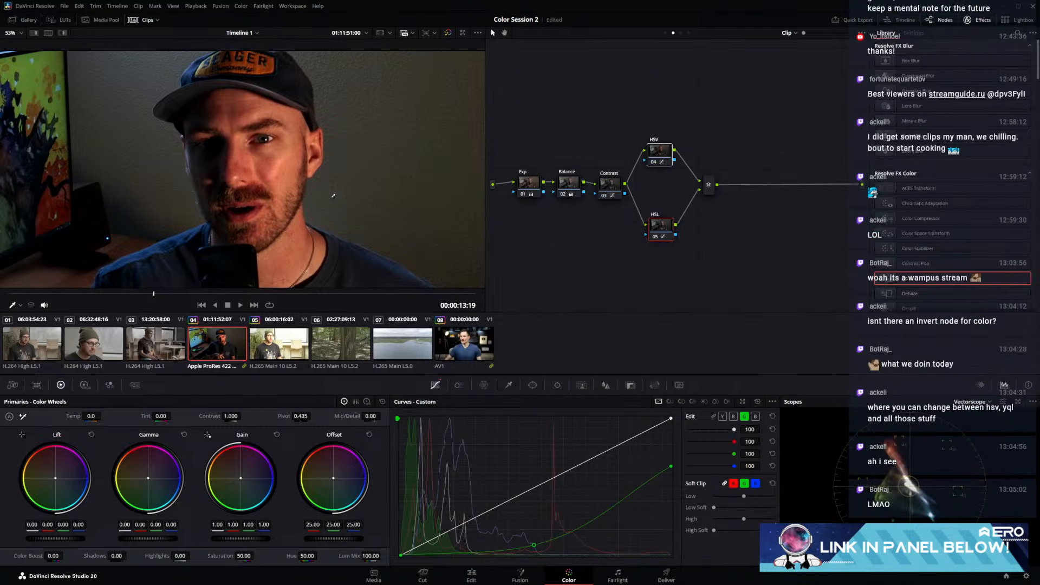
pyautogui.scroll(-2, 304, 122)
pyautogui.scroll(-1, 304, 123)
pyautogui.moveTo(319, 124); pyautogui.dragTo(317, 150)
pyautogui.scroll(6, 318, 151)
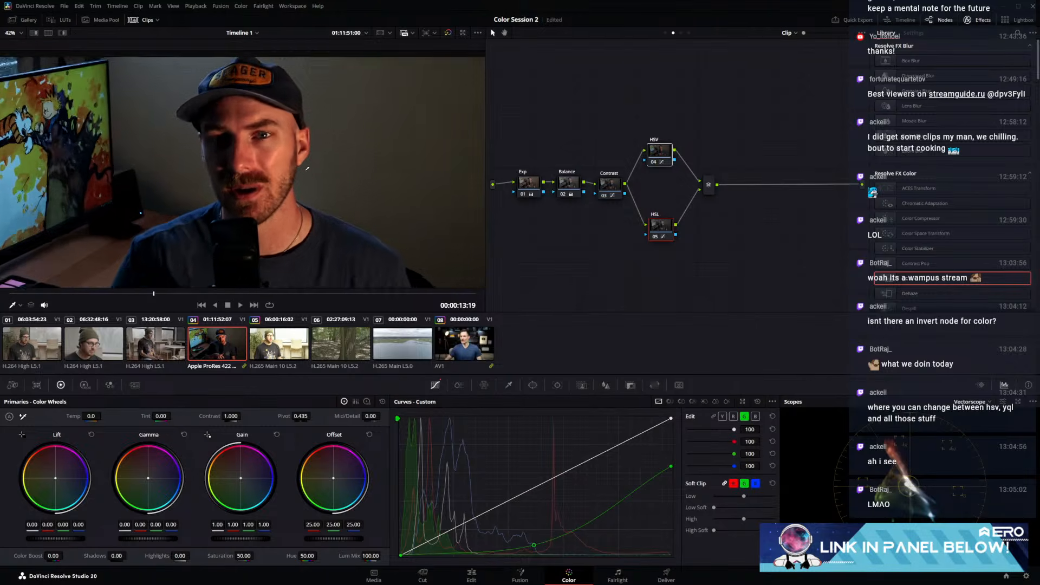
pyautogui.hotkey('ctrl', 'd')
pyautogui.hotkey('ctrl', 'd')
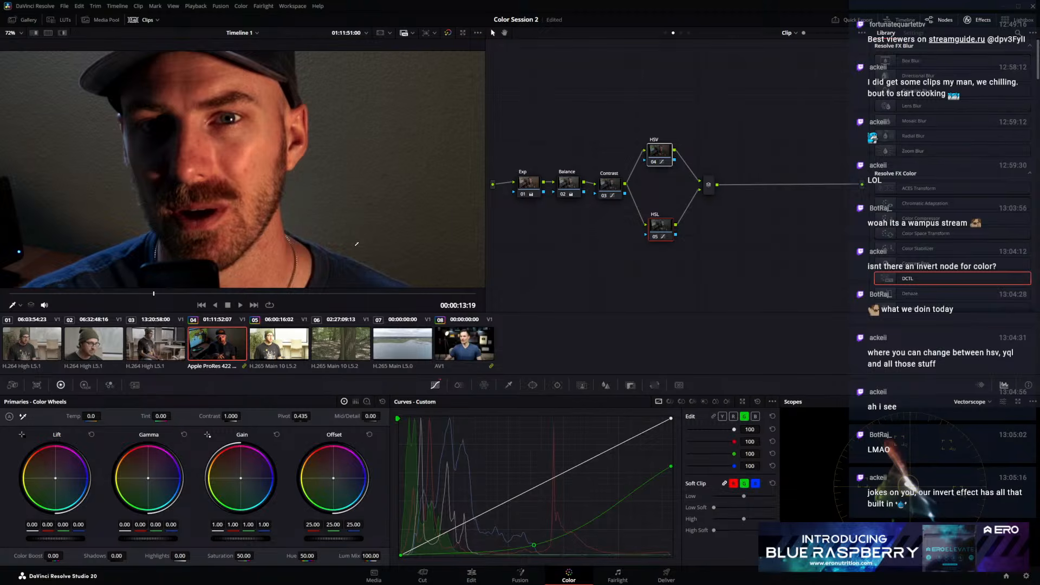
pyautogui.hotkey('shift', 'z')
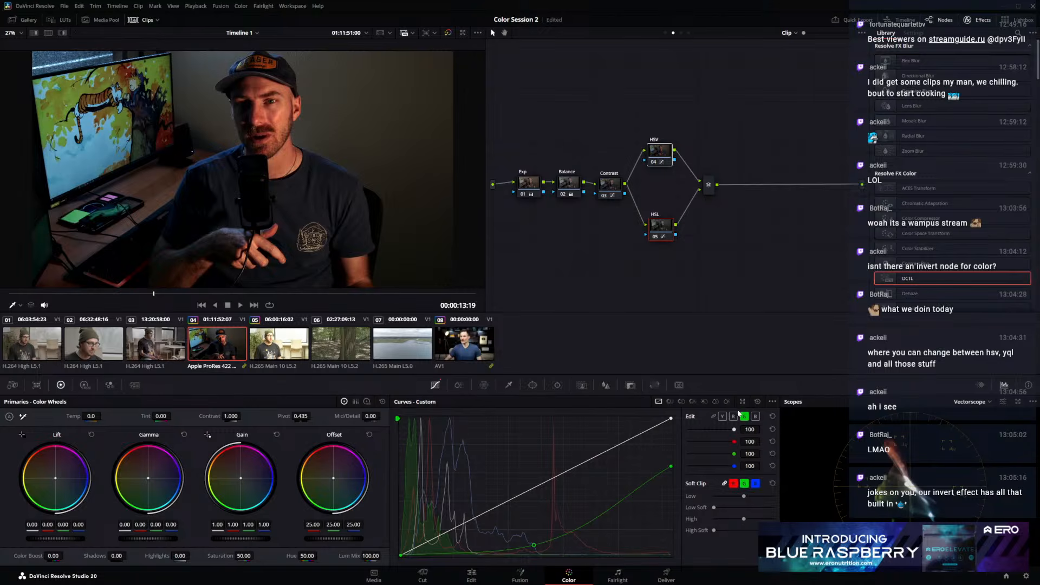
# Try inverting the HSL node's key output, restore it, and return to the custom curves
pyautogui.click(772, 402)
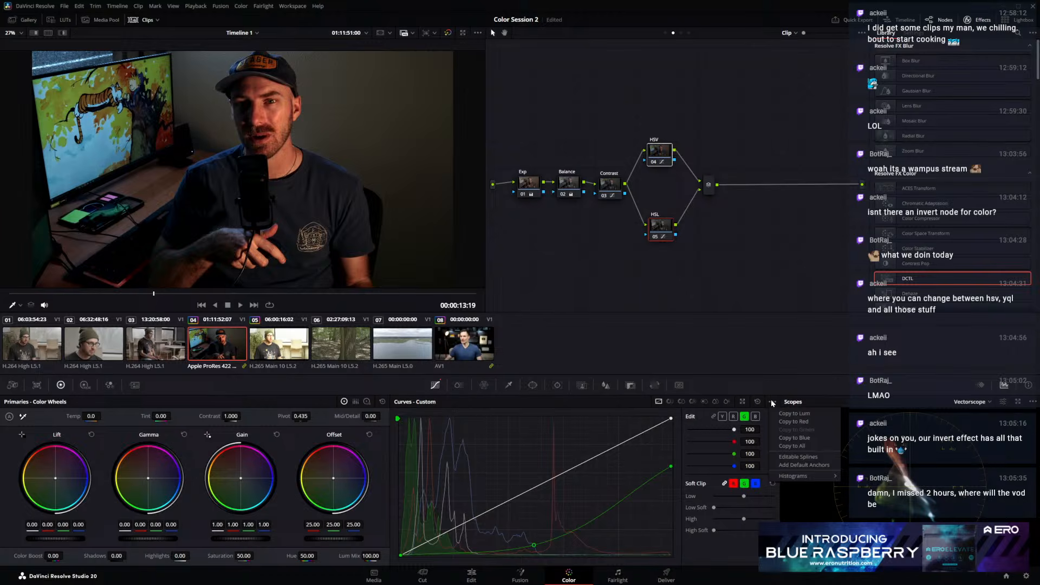
pyautogui.click(772, 401)
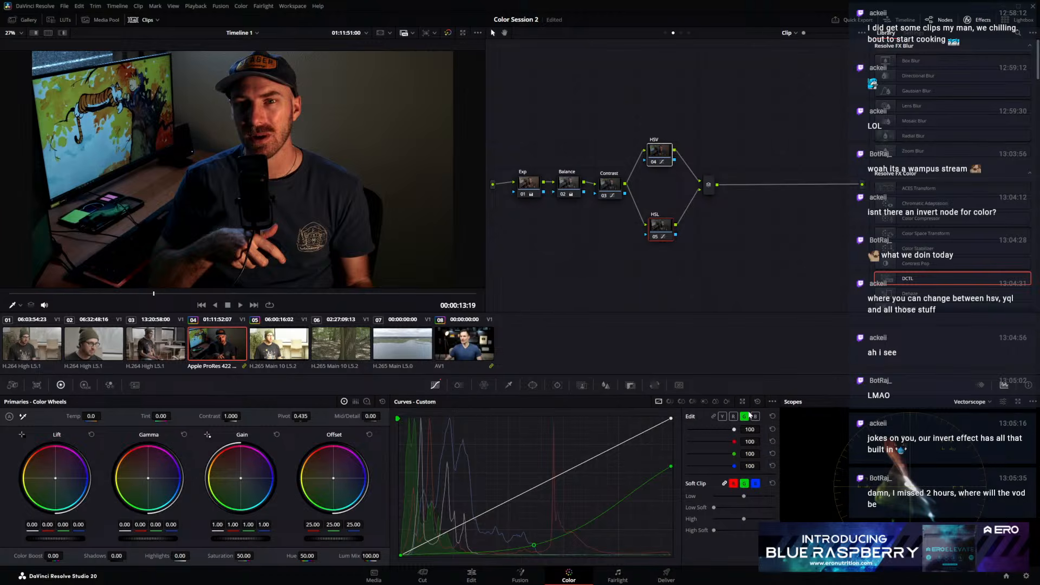
pyautogui.click(630, 385)
pyautogui.click(767, 470)
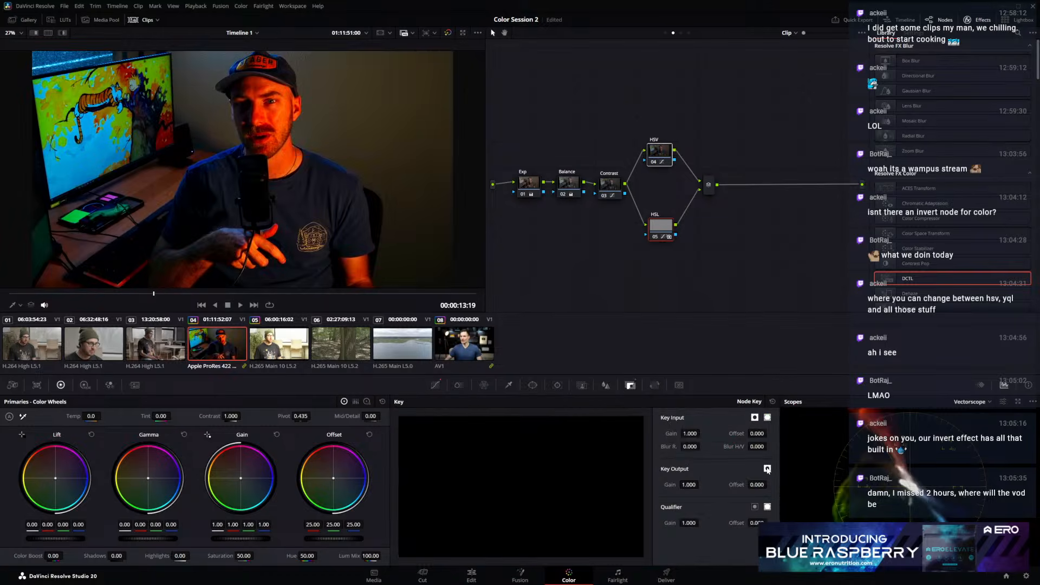
pyautogui.click(767, 469)
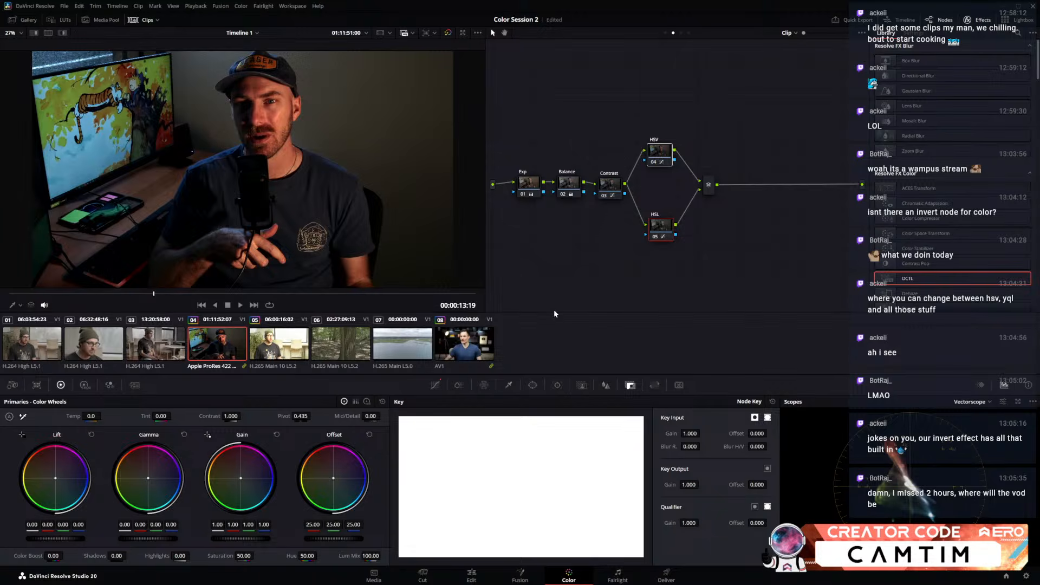
pyautogui.click(437, 386)
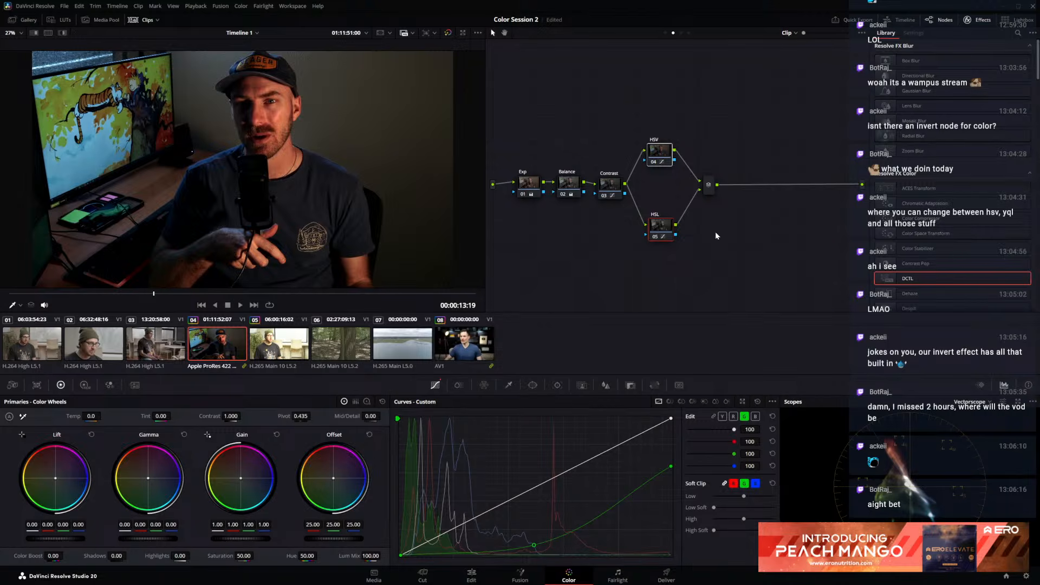
# Review the HSV and HSL nodes' curves and add a serial node after the Parallel Mixer
pyautogui.click(665, 158)
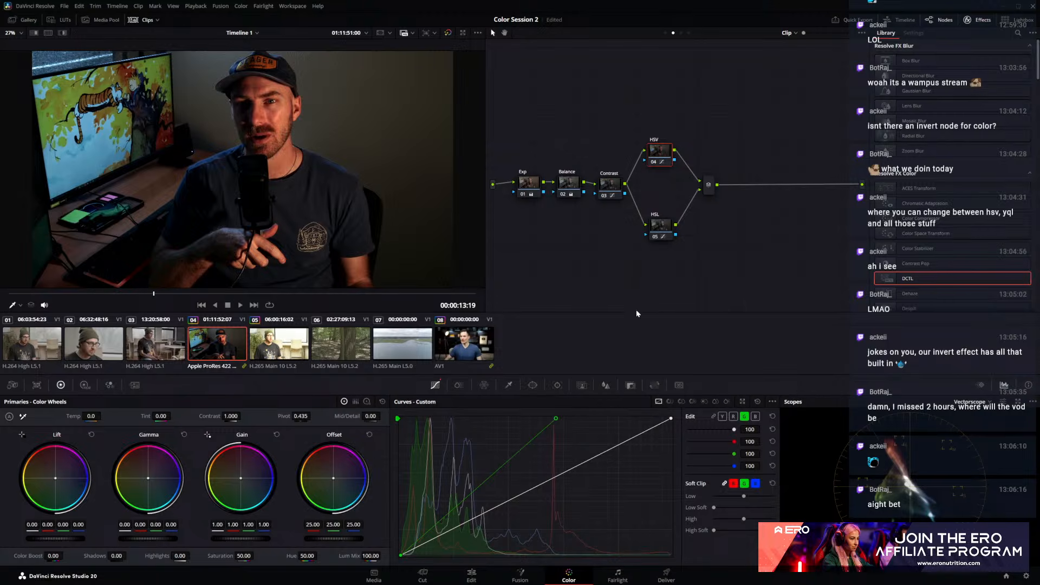
pyautogui.click(662, 233)
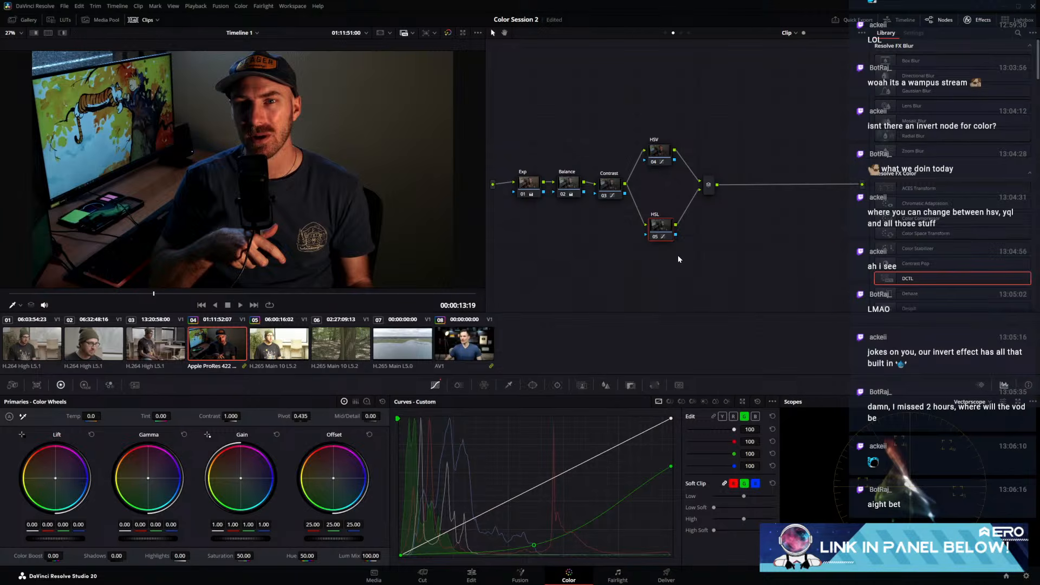
pyautogui.moveTo(709, 185); pyautogui.dragTo(708, 188)
pyautogui.rightClick(709, 191)
pyautogui.click(713, 169)
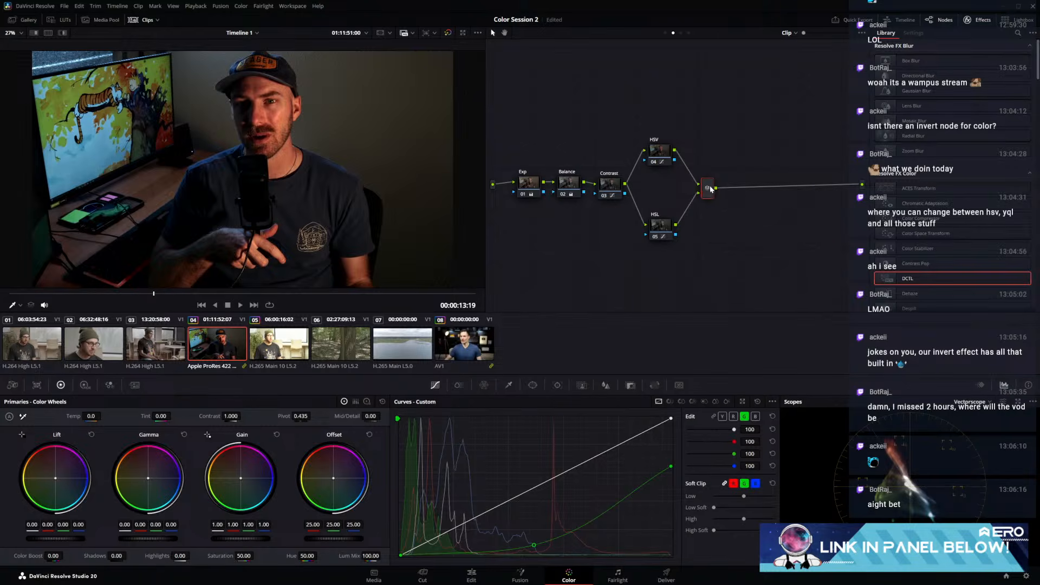
pyautogui.hotkey('alt', 's')
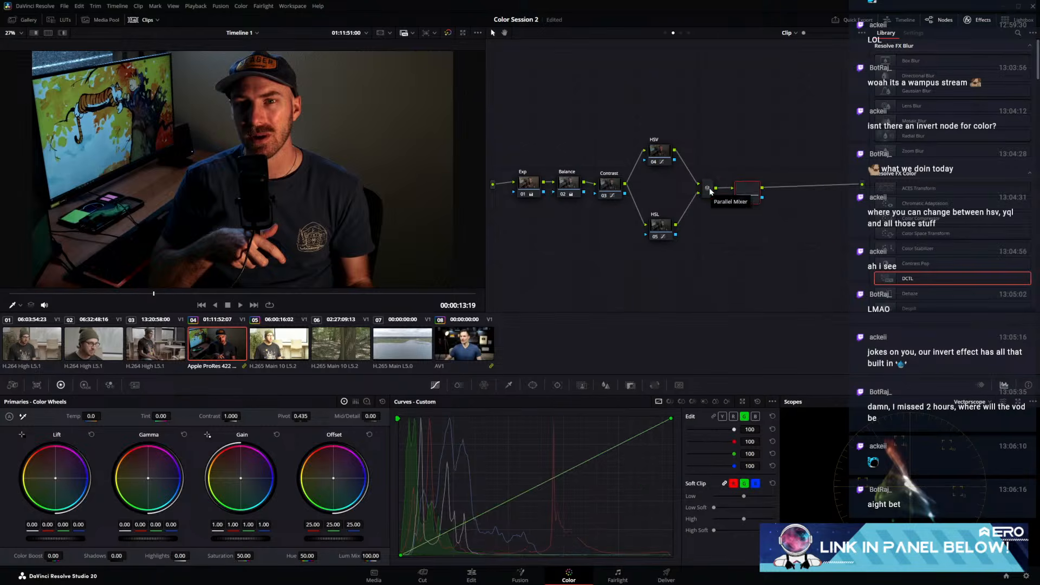
# Add a layer node to node 07 so that both feed a layer mixer
pyautogui.moveTo(748, 193); pyautogui.dragTo(746, 177)
pyautogui.rightClick(746, 177)
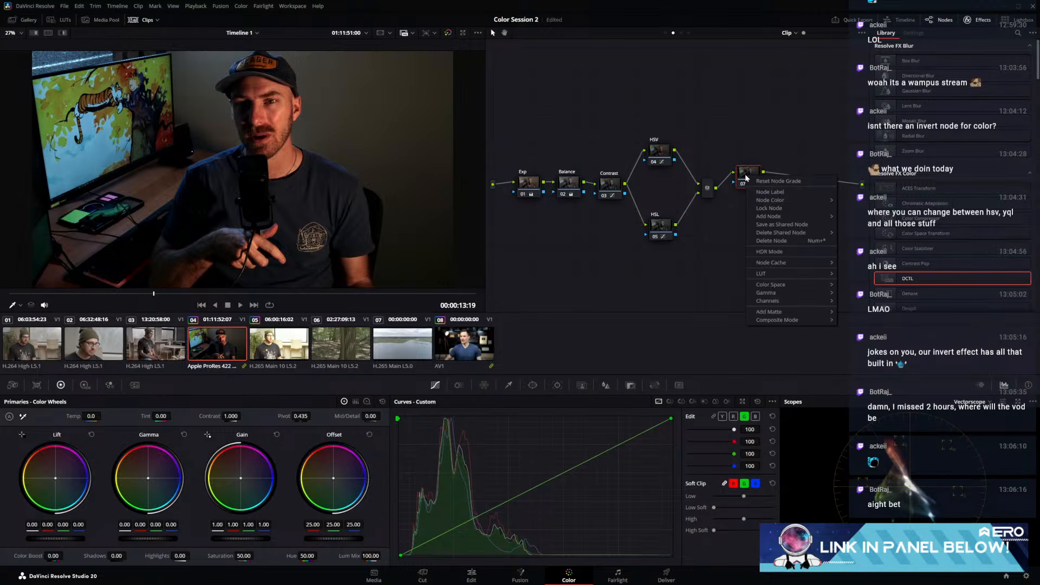
pyautogui.moveTo(833, 216)
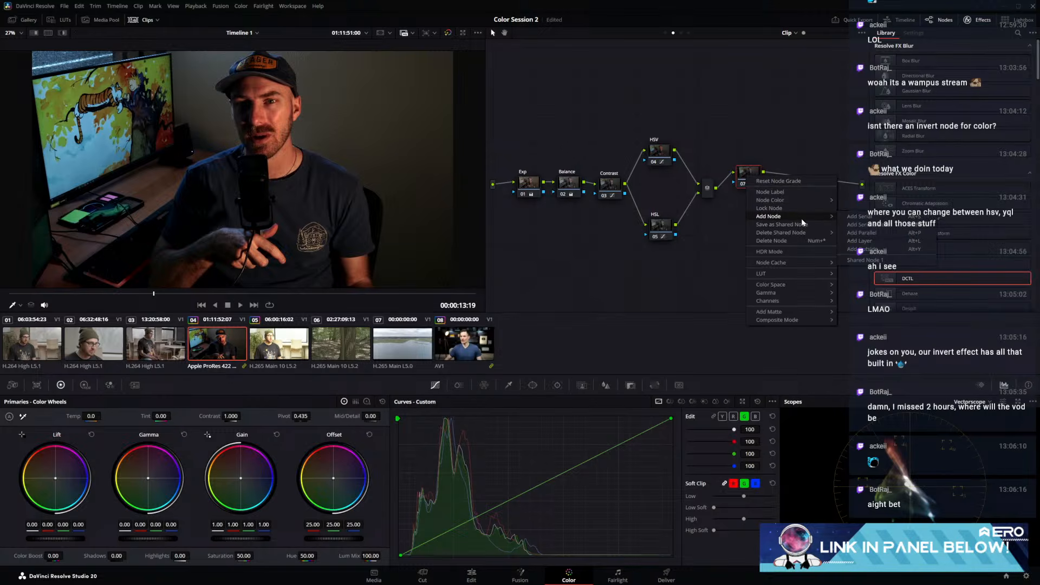
pyautogui.click(865, 241)
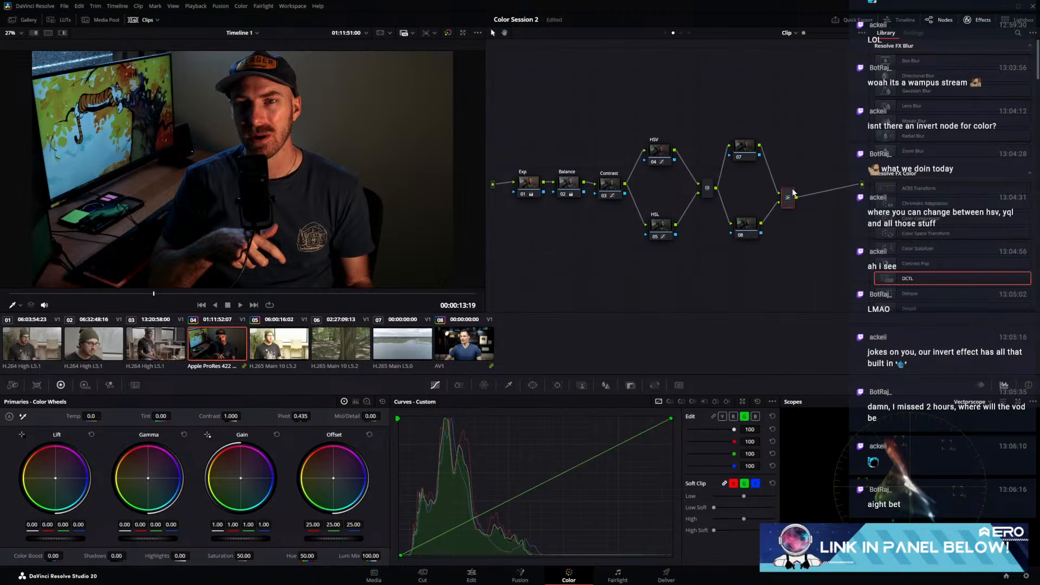
# Look through the composite modes offered for the layer mixer and for node 07
pyautogui.rightClick(791, 190)
pyautogui.moveTo(826, 244)
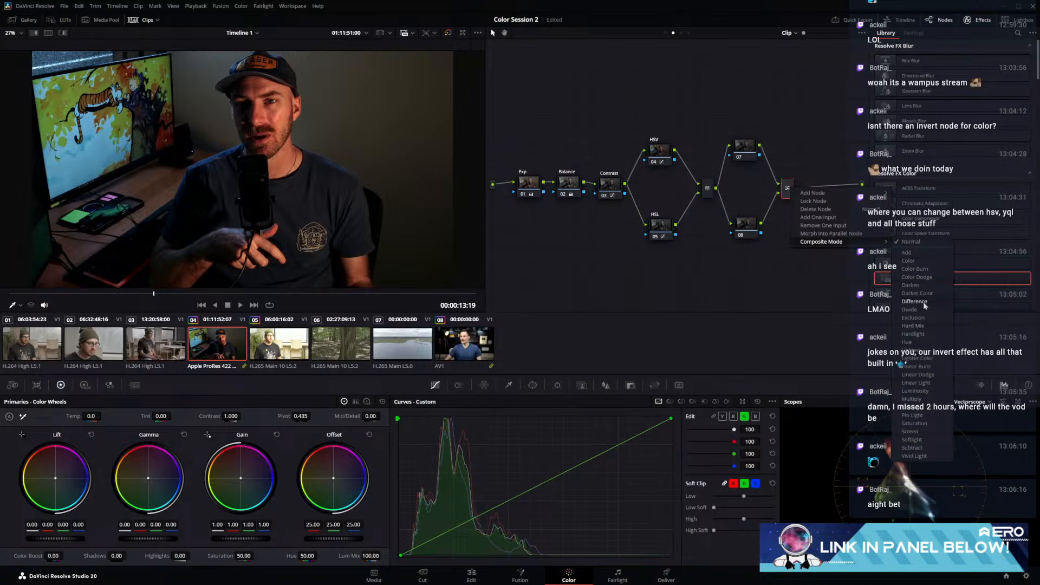
pyautogui.click(748, 227)
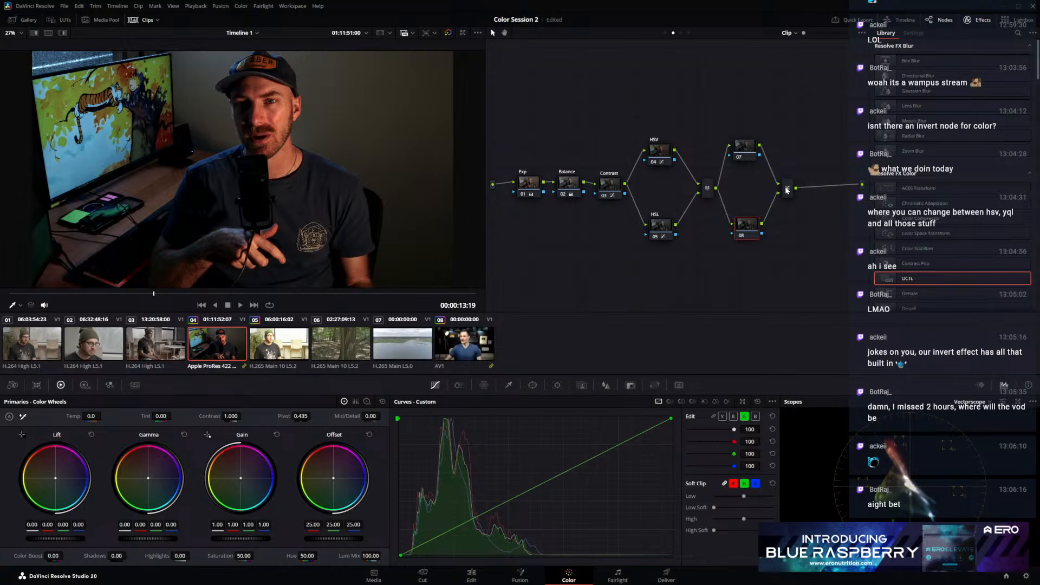
pyautogui.click(749, 146)
pyautogui.rightClick(749, 147)
pyautogui.moveTo(779, 292)
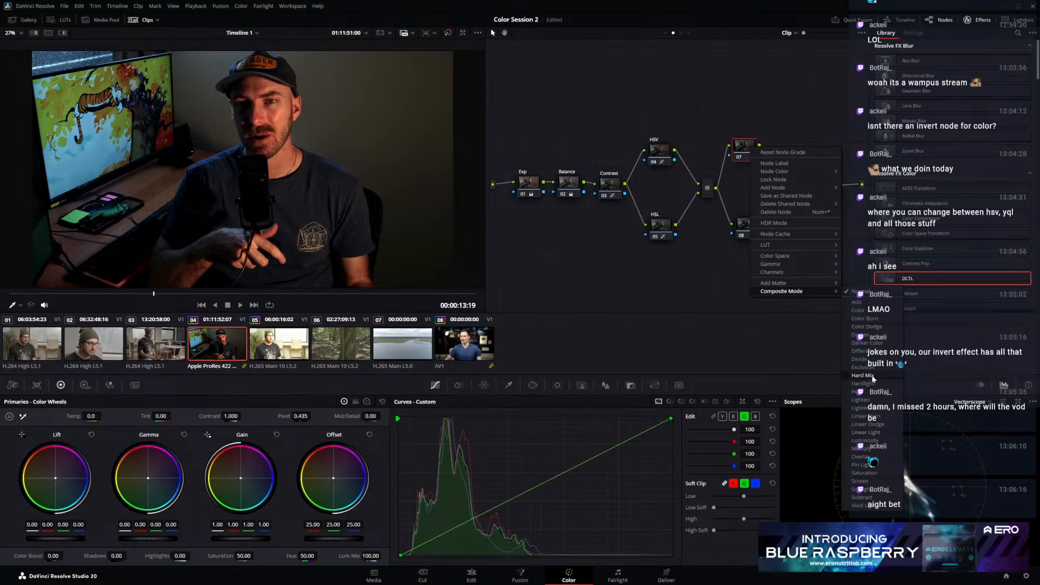
pyautogui.click(690, 280)
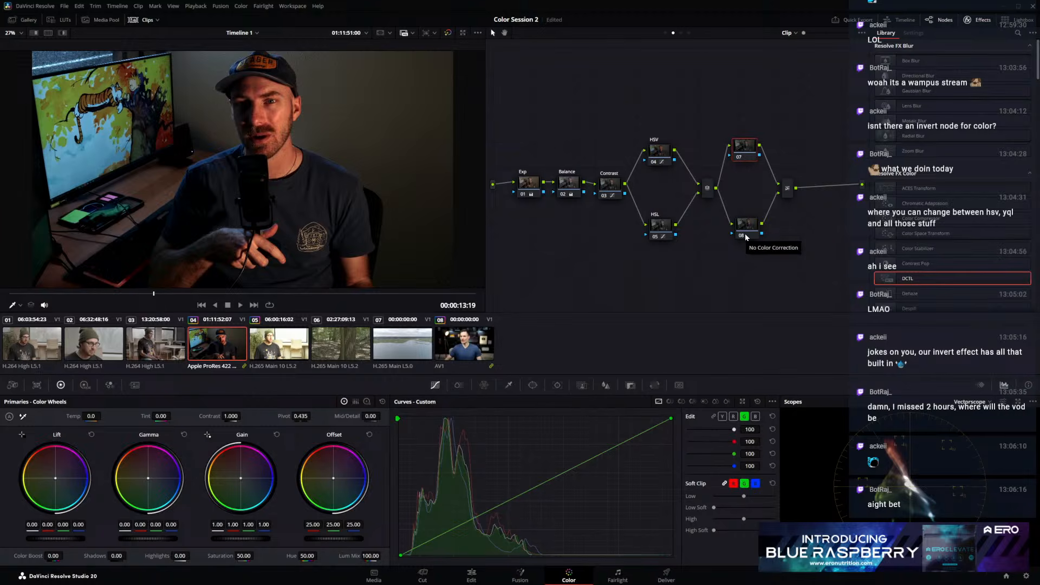
# Remove the layer mixer and its second node, keeping node 07 in line after the Parallel Mixer
pyautogui.rightClick(748, 150)
pyautogui.click(747, 147)
pyautogui.moveTo(747, 148); pyautogui.dragTo(860, 186)
pyautogui.click(788, 191)
pyautogui.press('Delete')
pyautogui.moveTo(758, 179)
pyautogui.mouseDown()
pyautogui.moveTo(861, 184)
pyautogui.moveTo(746, 186)
pyautogui.mouseUp()
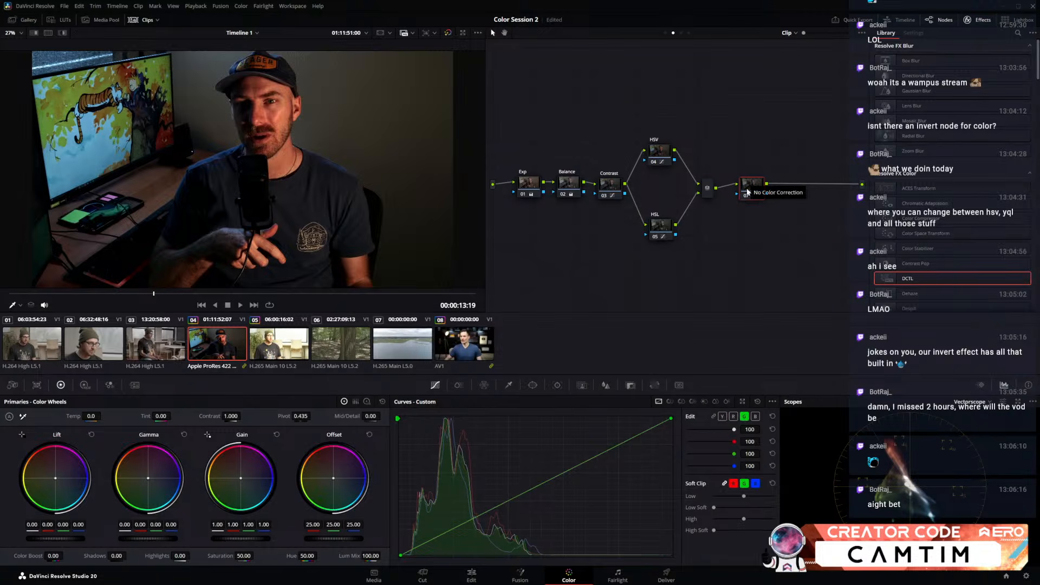
pyautogui.rightClick(755, 187)
pyautogui.click(704, 216)
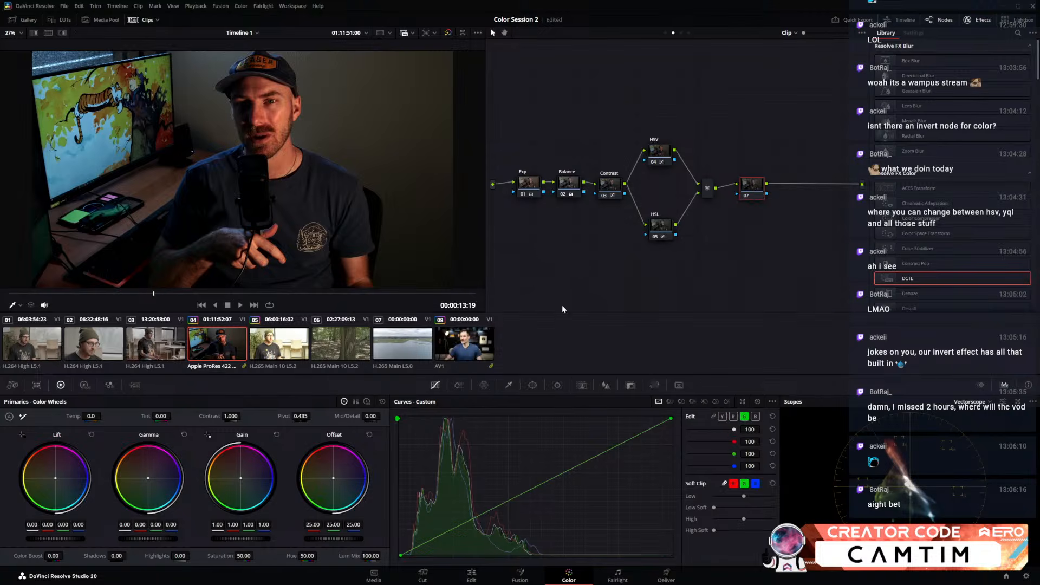
# Disable the Contrast node and make node 07 the active node
pyautogui.click(608, 186)
pyautogui.hotkey('ctrl', 'd')
pyautogui.click(753, 180)
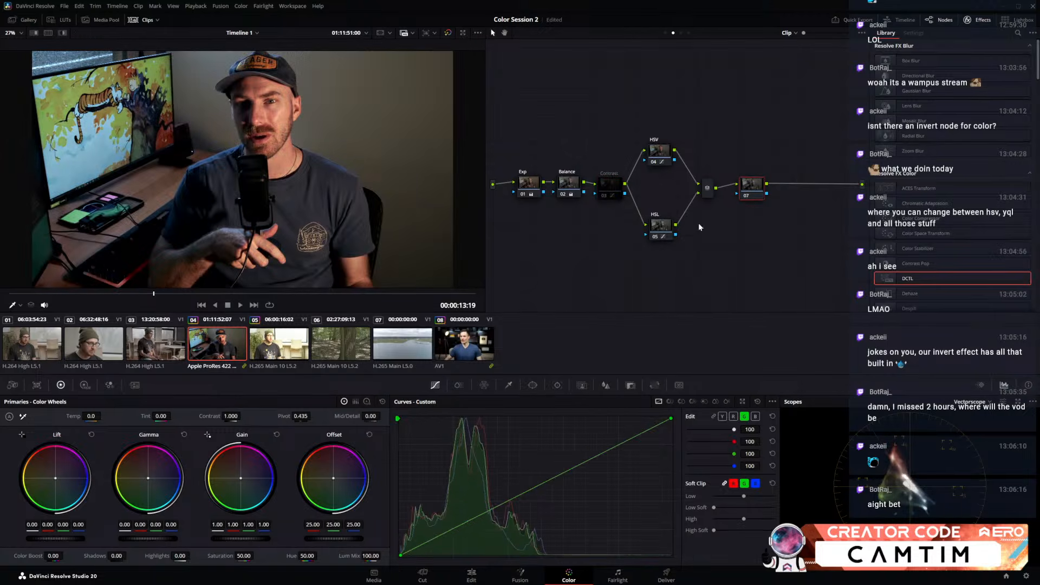
# Try a primaries contrast of 1.374 with pivot 0.497 and an HDR contrast of 1.216 on node 07, resetting each
pyautogui.moveTo(231, 413)
pyautogui.mouseDown()
pyautogui.moveTo(290, 424)
pyautogui.moveTo(336, 417)
pyautogui.moveTo(243, 416)
pyautogui.mouseUp()
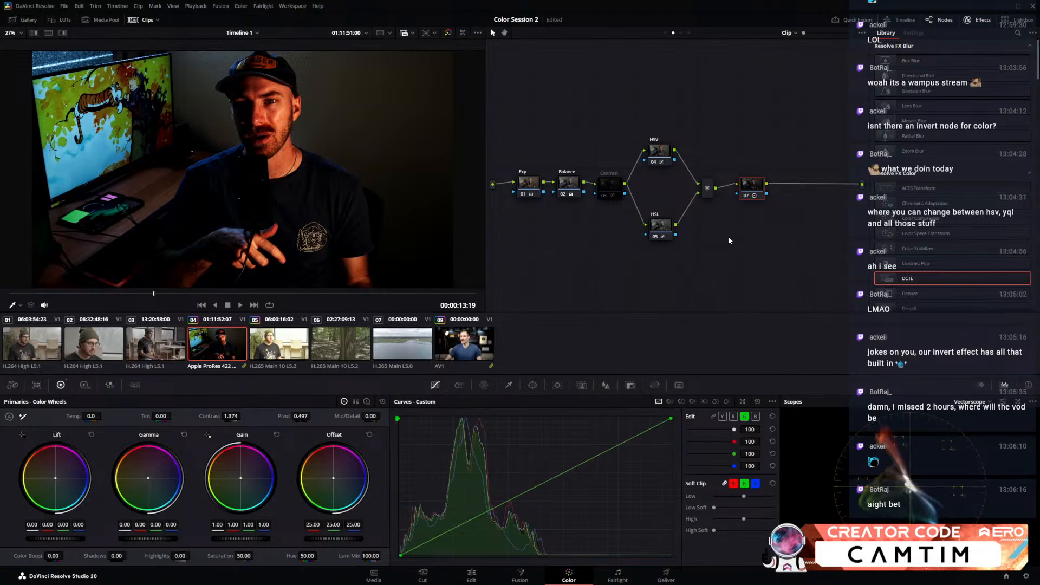
pyautogui.click(382, 401)
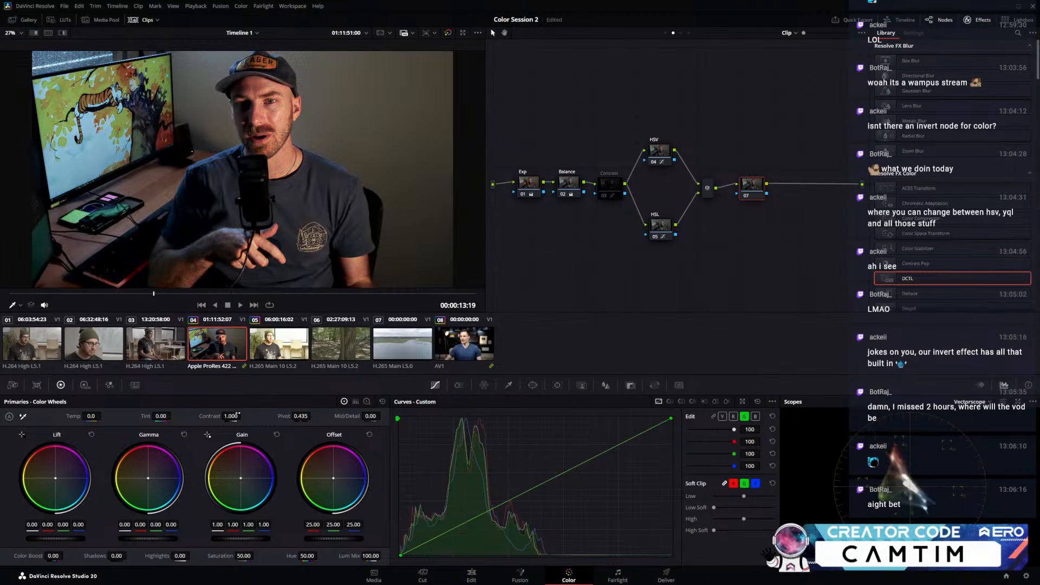
pyautogui.click(85, 385)
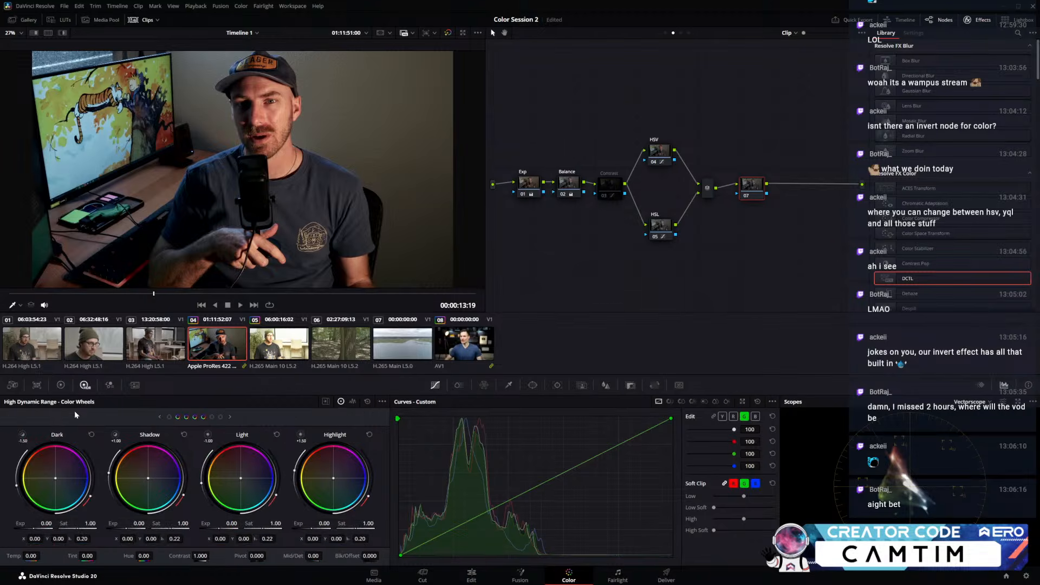
pyautogui.moveTo(201, 556)
pyautogui.mouseDown()
pyautogui.moveTo(230, 556)
pyautogui.moveTo(212, 556)
pyautogui.mouseUp()
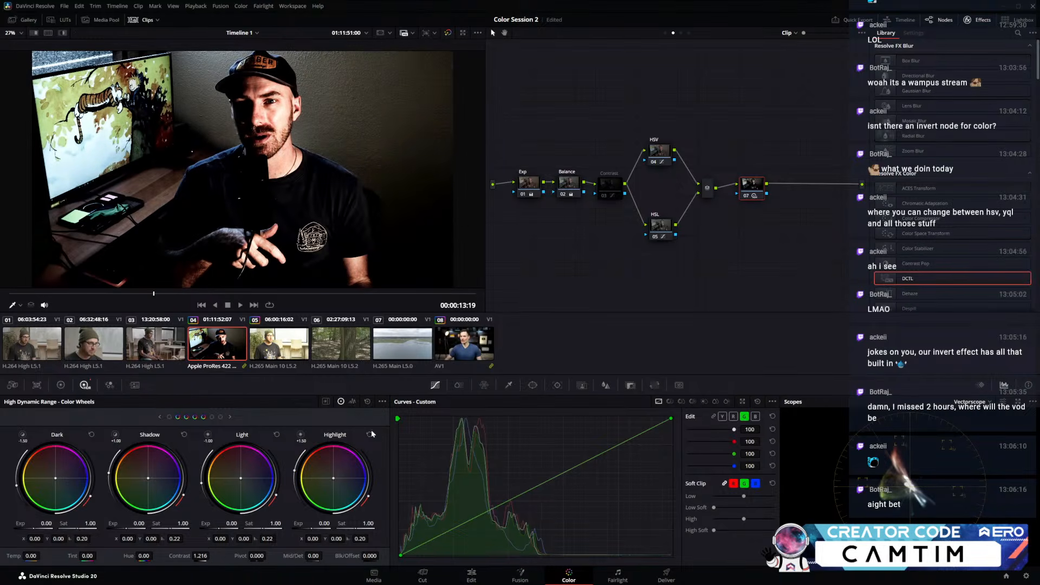
pyautogui.click(367, 402)
# Set the primaries contrast to 1.306 and pivot to 0.515 on node 07
pyautogui.click(61, 385)
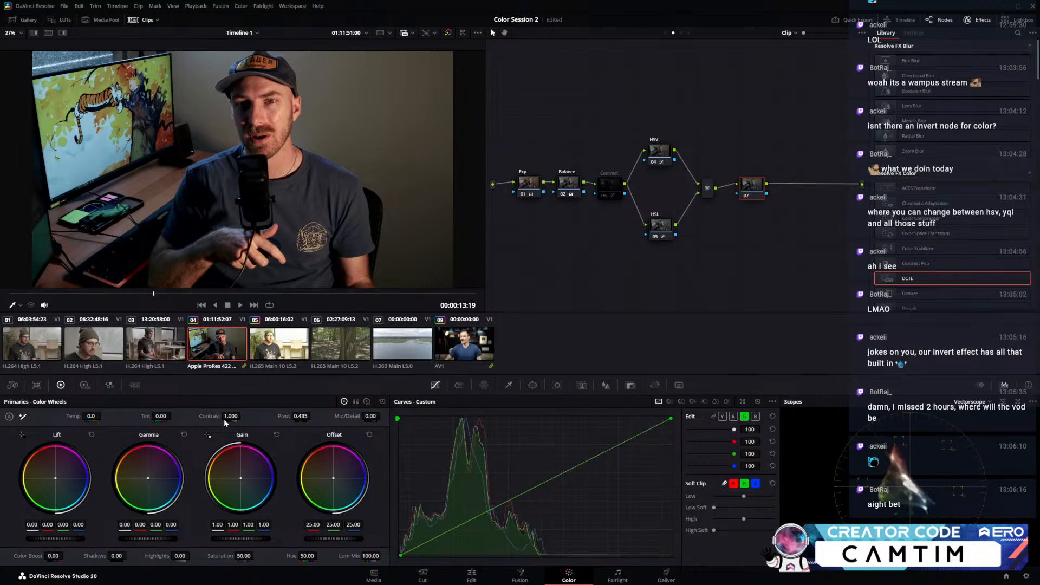
pyautogui.moveTo(231, 416)
pyautogui.mouseDown()
pyautogui.moveTo(320, 416)
pyautogui.moveTo(221, 416)
pyautogui.moveTo(250, 416)
pyautogui.mouseUp()
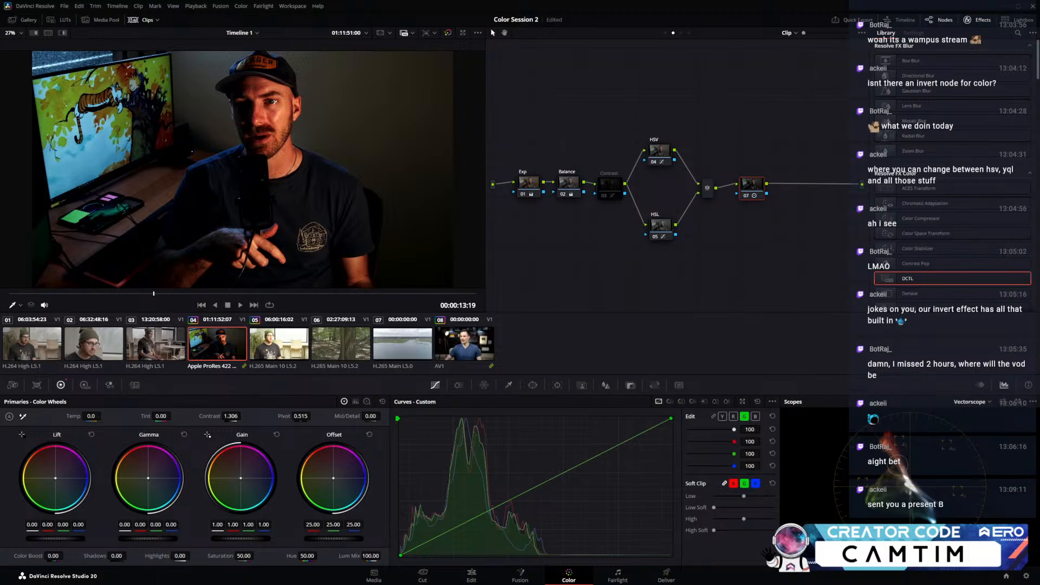
# Set node 07's composite mode to Luminosity
pyautogui.rightClick(753, 187)
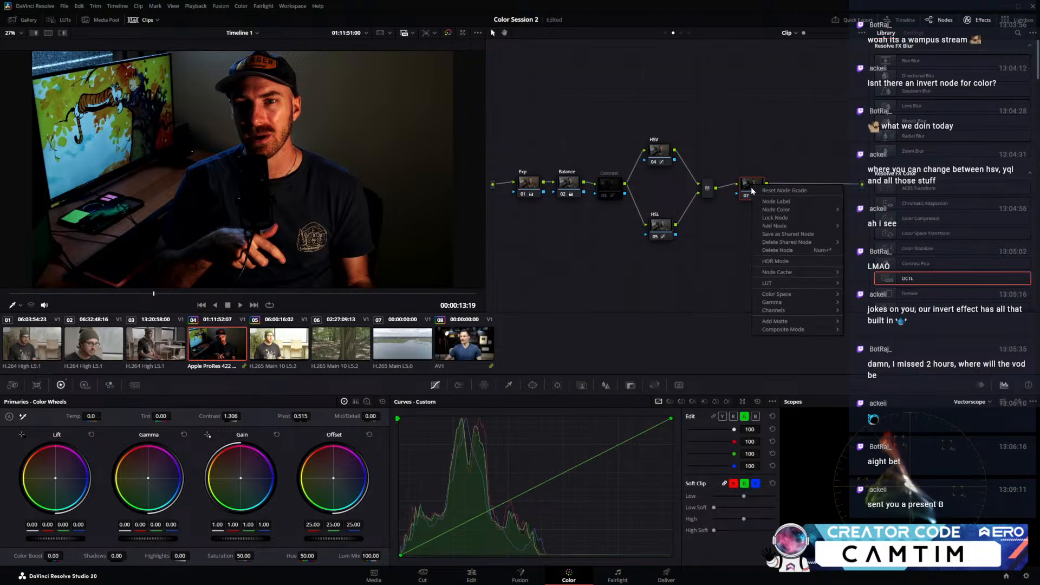
pyautogui.moveTo(778, 334)
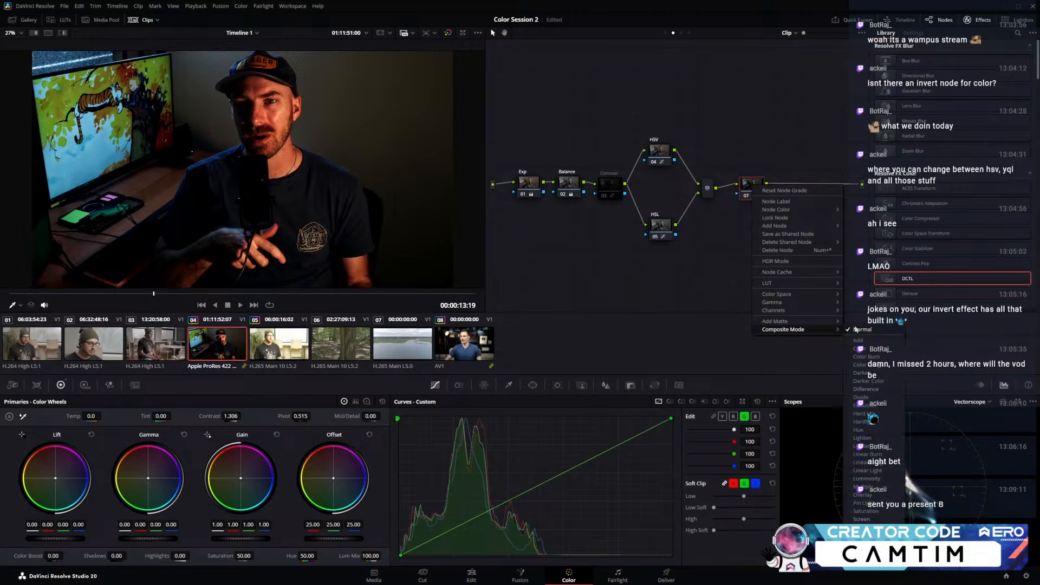
pyautogui.click(869, 479)
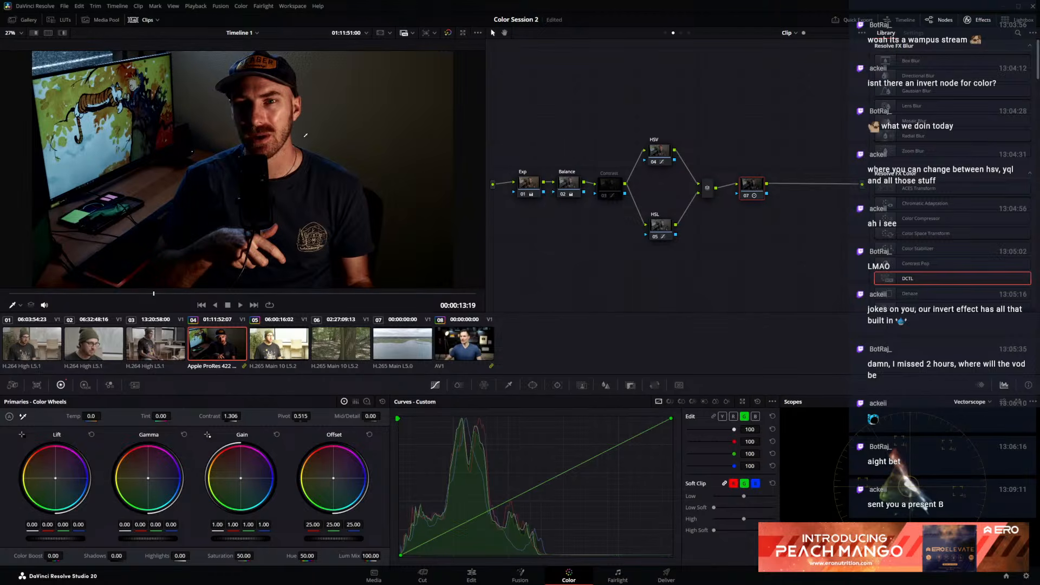
# Switch node 07's composite mode to Color and set its primaries contrast to 1.570 with pivot 0.647
pyautogui.rightClick(752, 189)
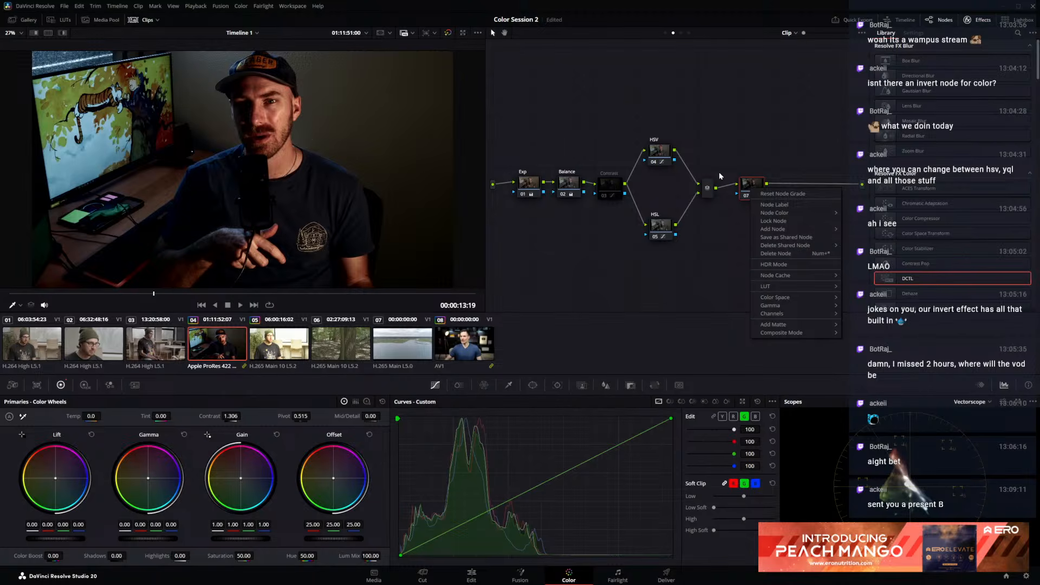
pyautogui.moveTo(791, 333)
pyautogui.click(867, 350)
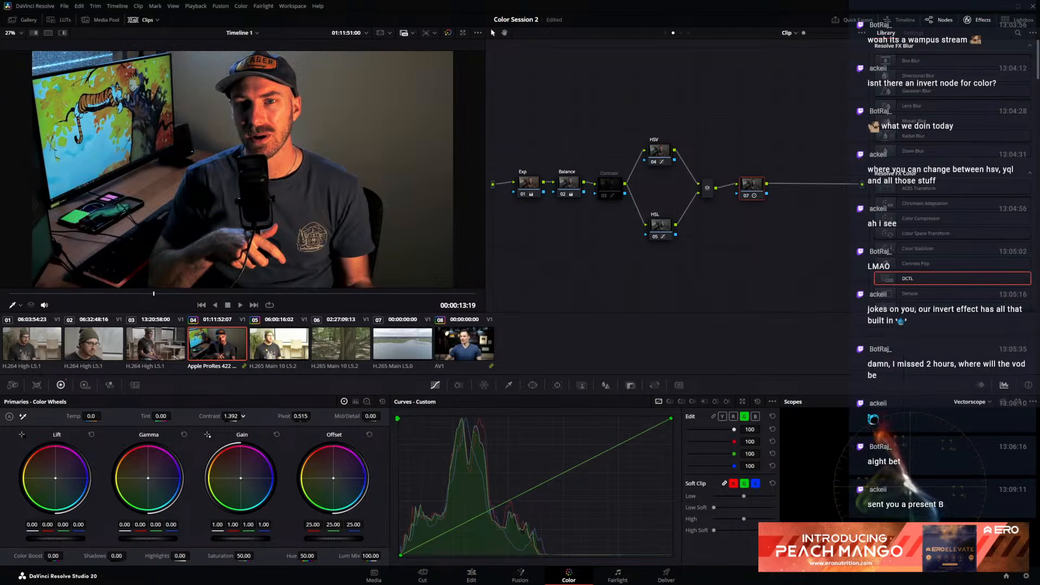
pyautogui.moveTo(243, 416); pyautogui.dragTo(319, 416)
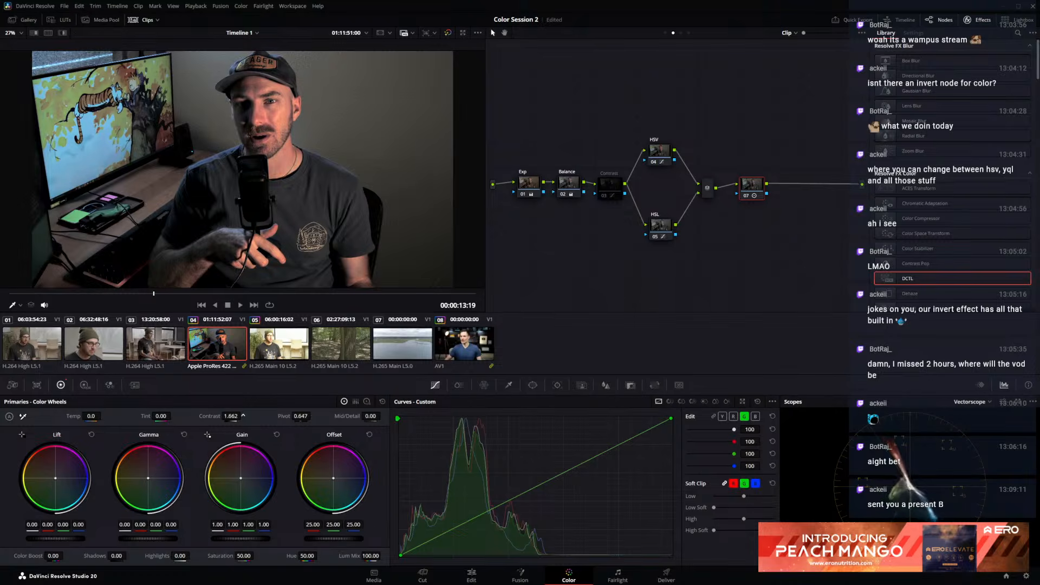
pyautogui.moveTo(222, 415); pyautogui.dragTo(235, 416)
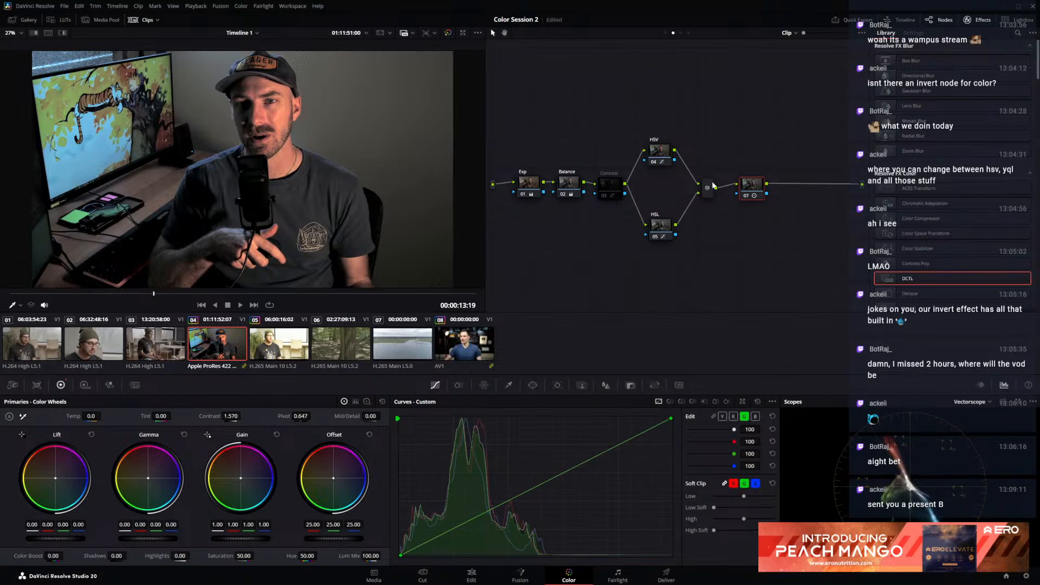
# Try the Multiply composite mode on node 07 and reset all of the node's adjustments
pyautogui.rightClick(753, 194)
pyautogui.moveTo(791, 336)
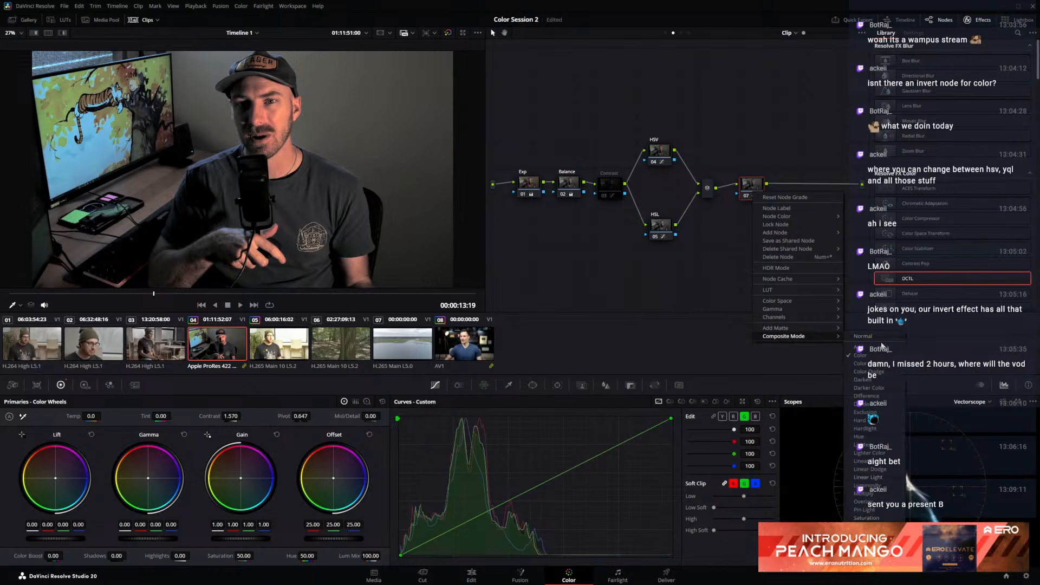
pyautogui.click(867, 491)
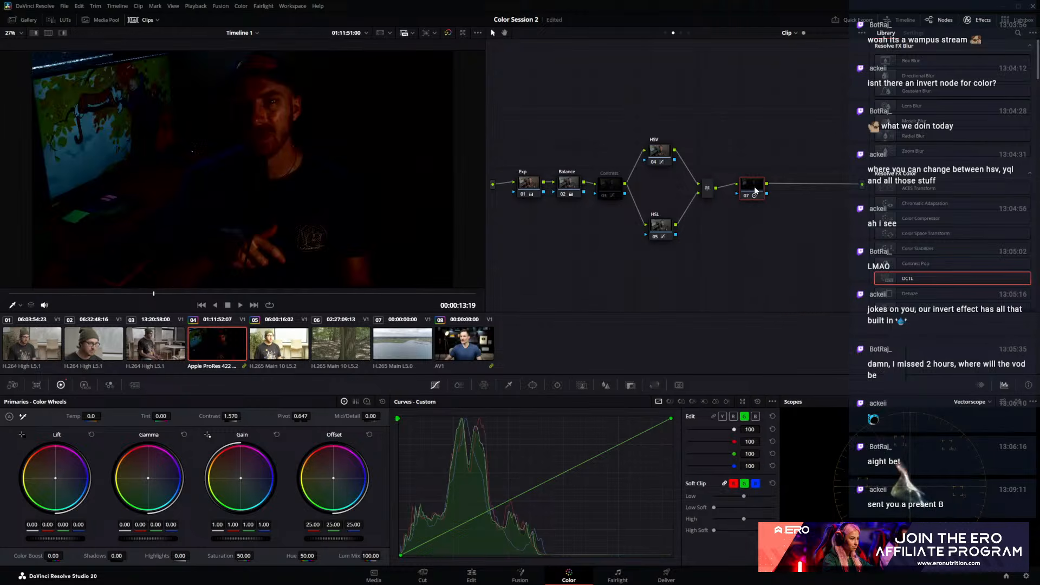
pyautogui.click(382, 402)
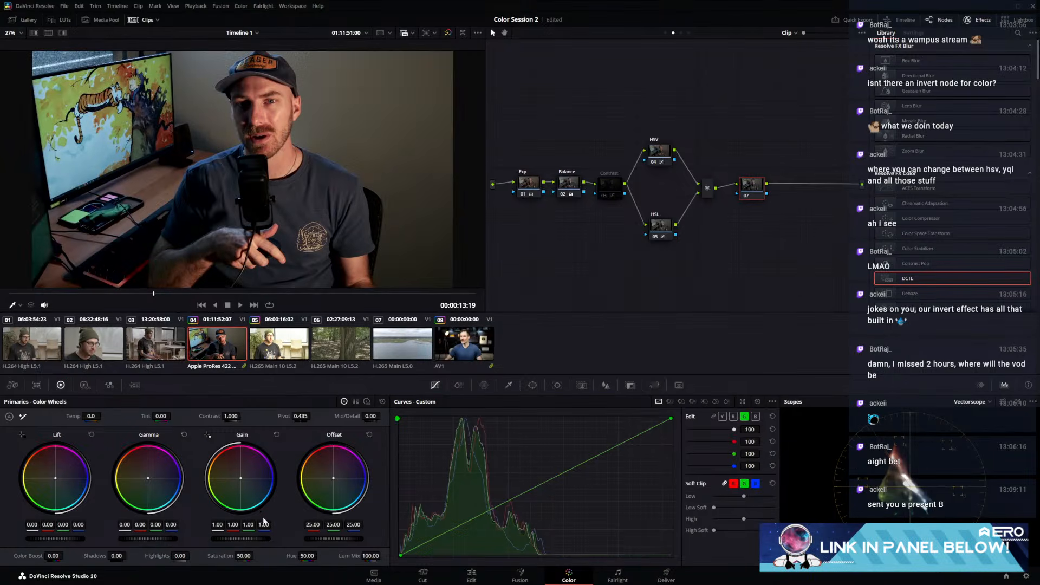
pyautogui.moveTo(241, 538)
pyautogui.mouseDown()
pyautogui.moveTo(213, 538)
pyautogui.moveTo(239, 538)
pyautogui.mouseUp()
pyautogui.click(277, 435)
pyautogui.rightClick(751, 189)
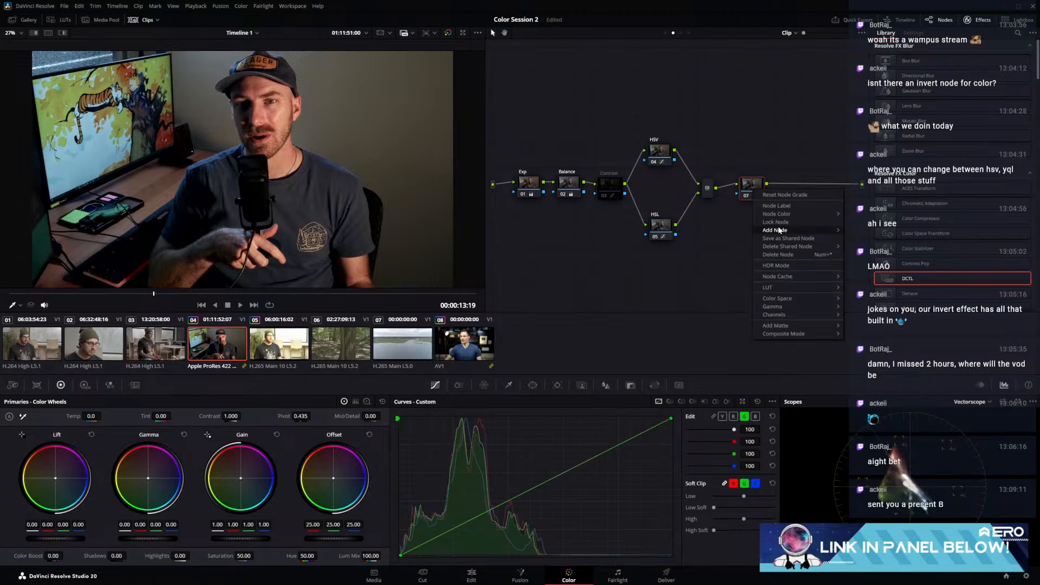
pyautogui.moveTo(745, 194); pyautogui.dragTo(743, 196)
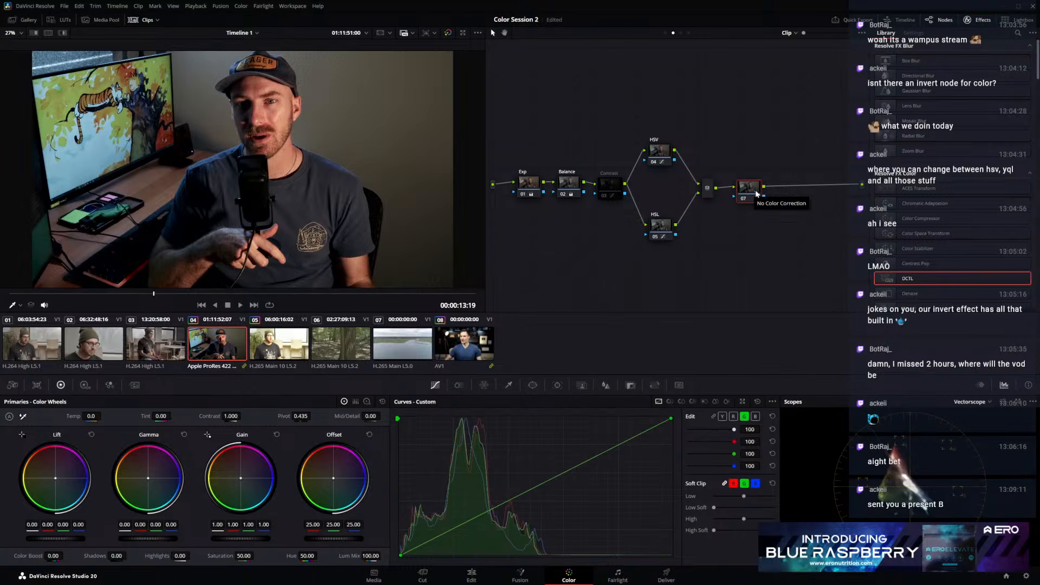
# Add a soft-edged oval window to node 07 around the man, with size about 56, aspect about 30 and softness about 15
pyautogui.click(534, 385)
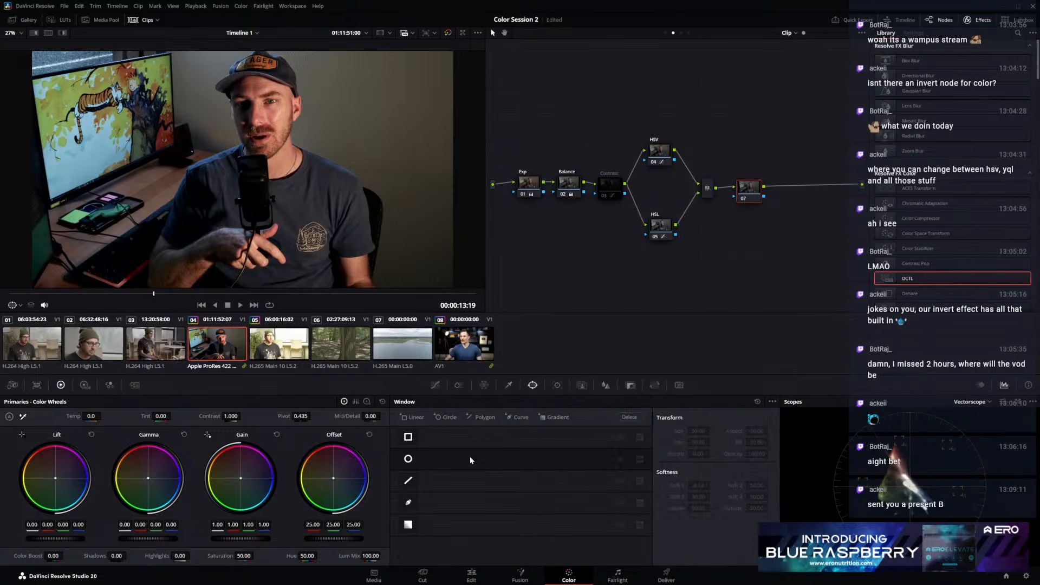
pyautogui.click(408, 461)
pyautogui.scroll(-2, 253, 157)
pyautogui.moveTo(254, 126); pyautogui.dragTo(254, 63)
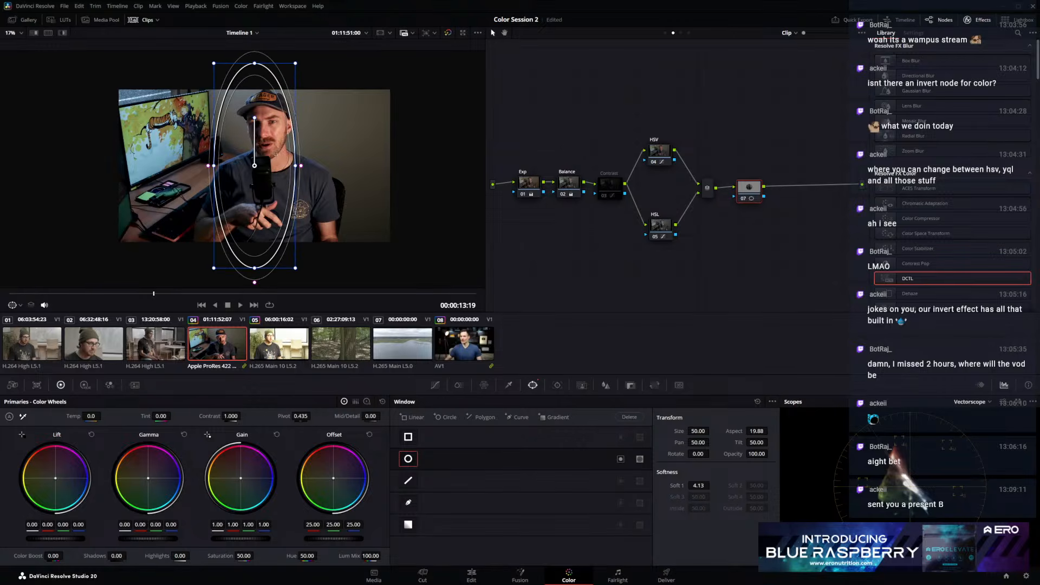
pyautogui.moveTo(296, 166); pyautogui.dragTo(266, 166)
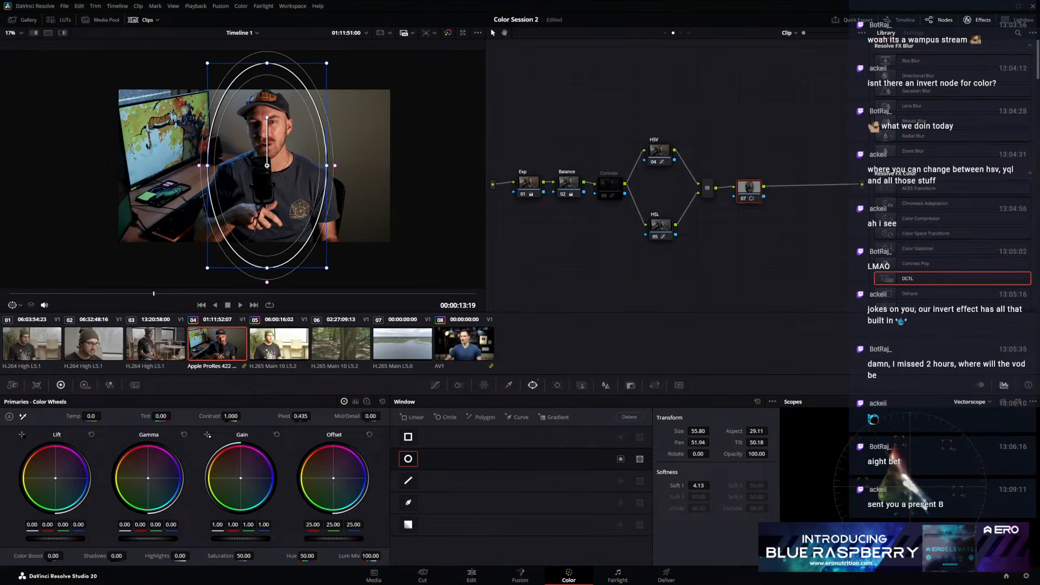
pyautogui.moveTo(337, 166); pyautogui.dragTo(347, 167)
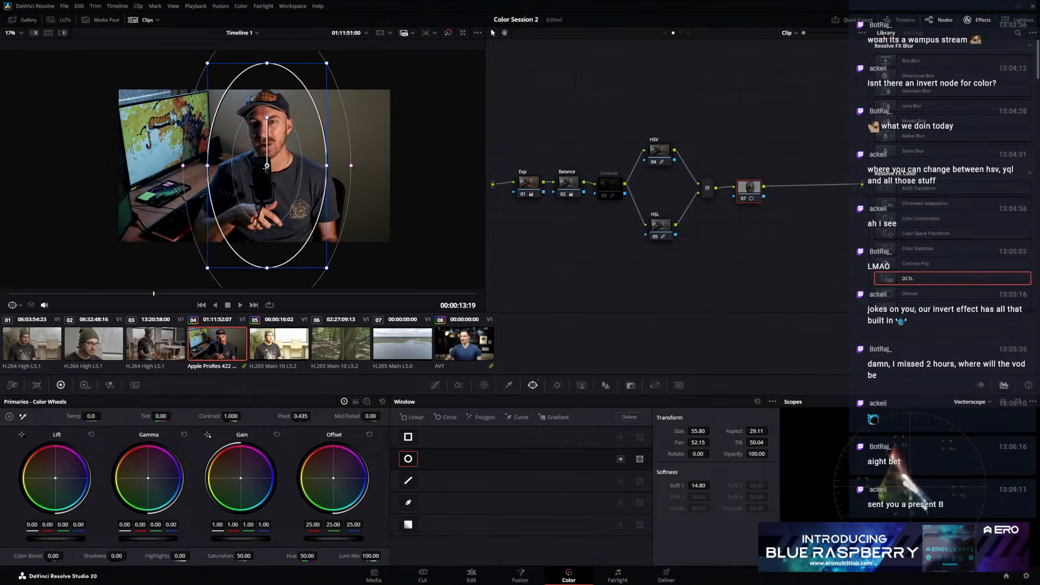
pyautogui.moveTo(265, 167); pyautogui.dragTo(265, 170)
pyautogui.scroll(2, 277, 177)
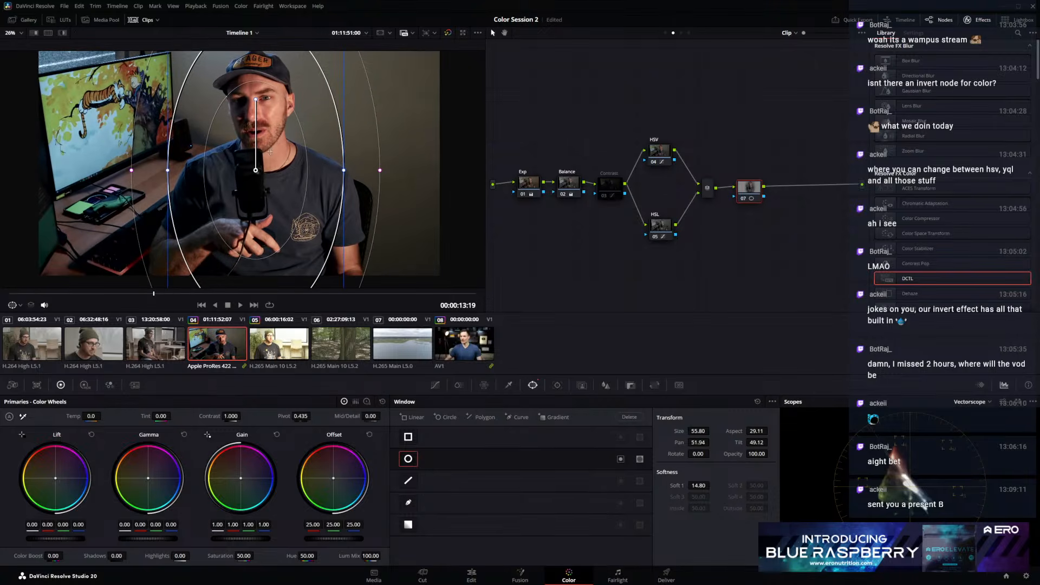
pyautogui.moveTo(380, 170); pyautogui.dragTo(344, 170)
pyautogui.scroll(-2, 374, 197)
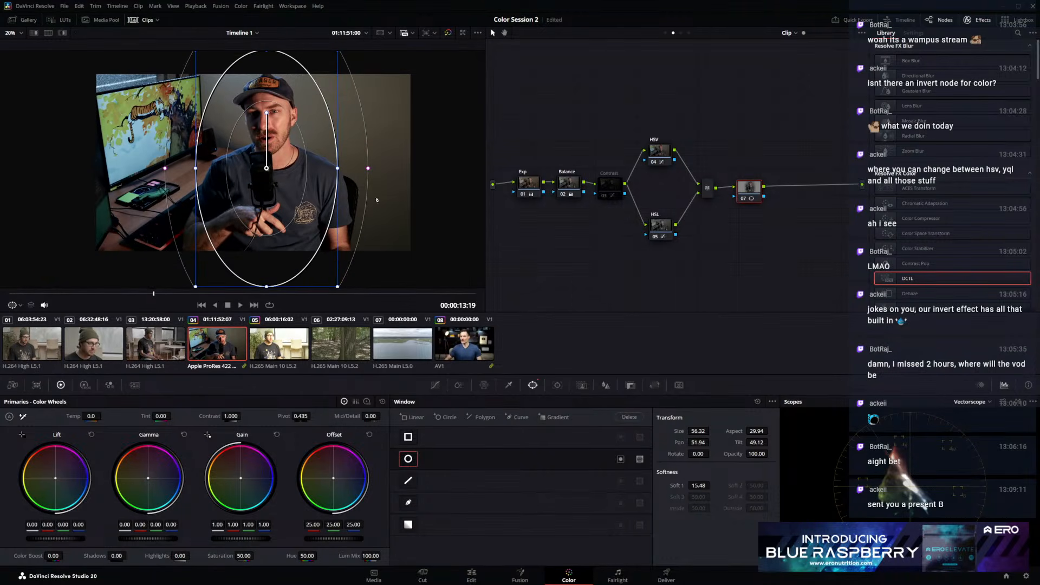
# Try tracking the oval window through the clip, clear the tracking data and nudge the window over the man
pyautogui.click(557, 385)
pyautogui.click(439, 416)
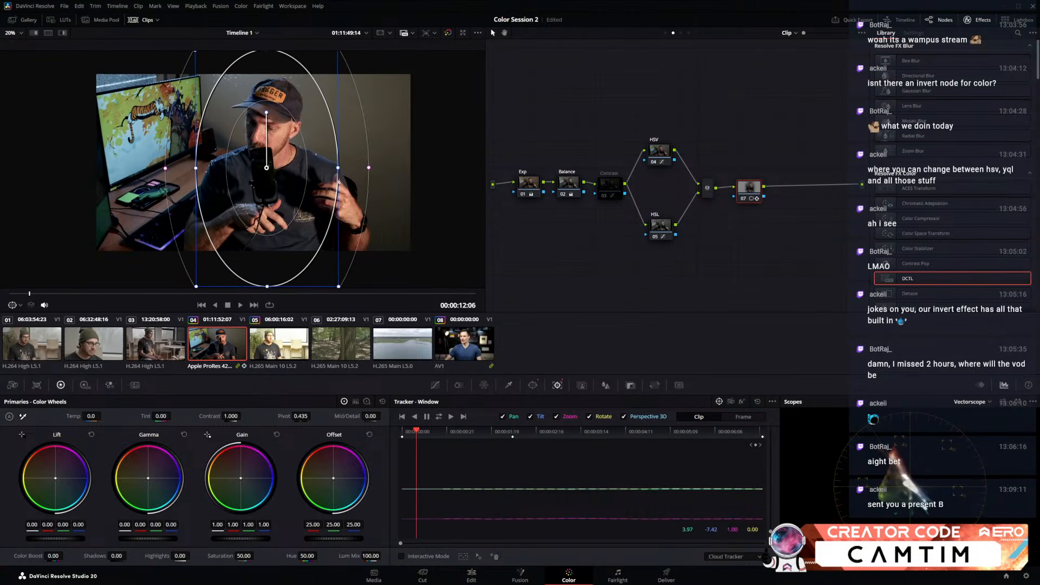
pyautogui.moveTo(11, 293); pyautogui.dragTo(389, 333)
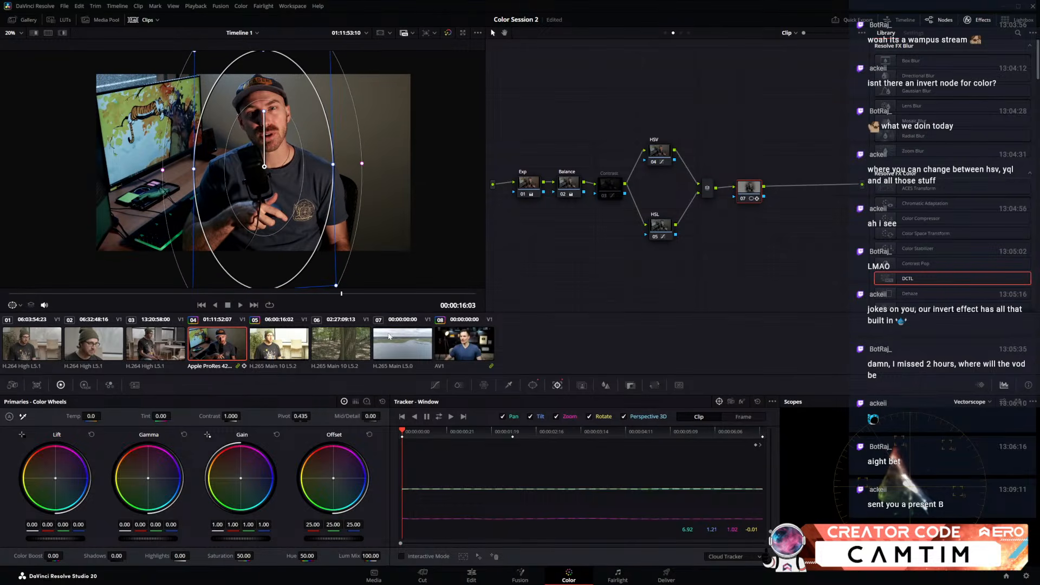
pyautogui.click(756, 403)
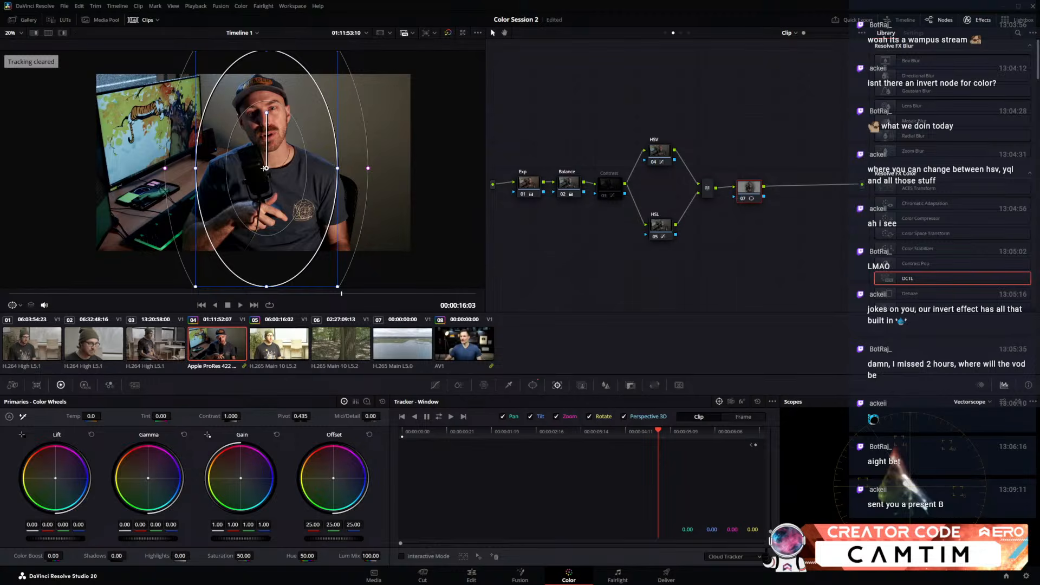
pyautogui.moveTo(267, 168); pyautogui.dragTo(265, 168)
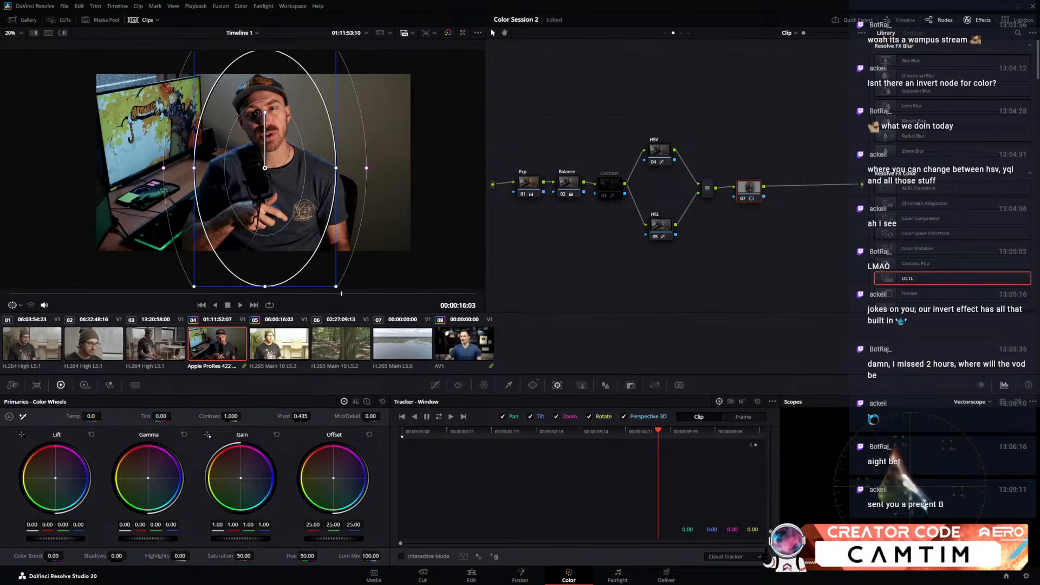
# Add an outside node after node 07, trying a gain of 1.26 on it and resetting the gain
pyautogui.rightClick(753, 195)
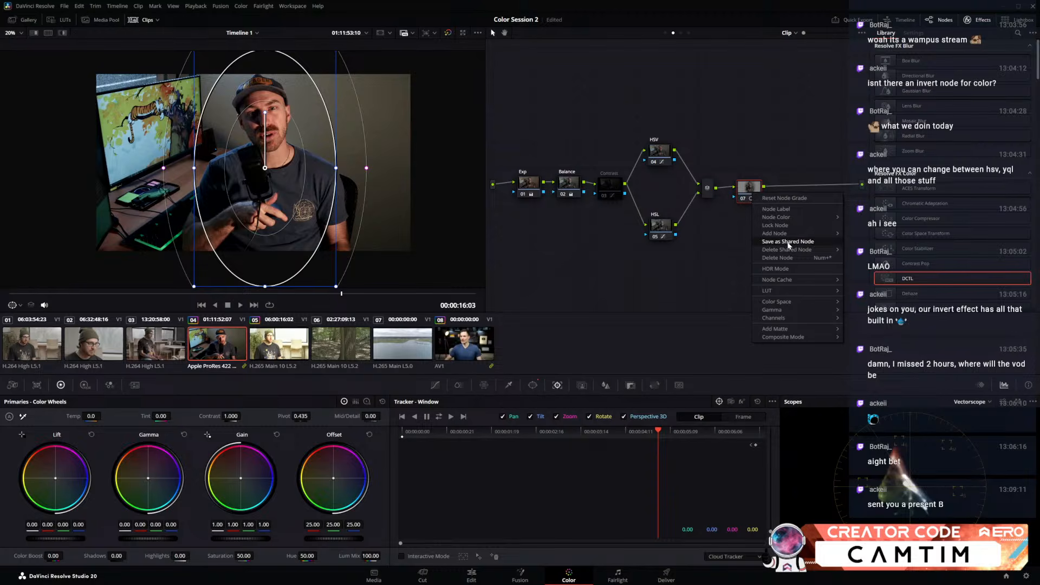
pyautogui.moveTo(791, 233)
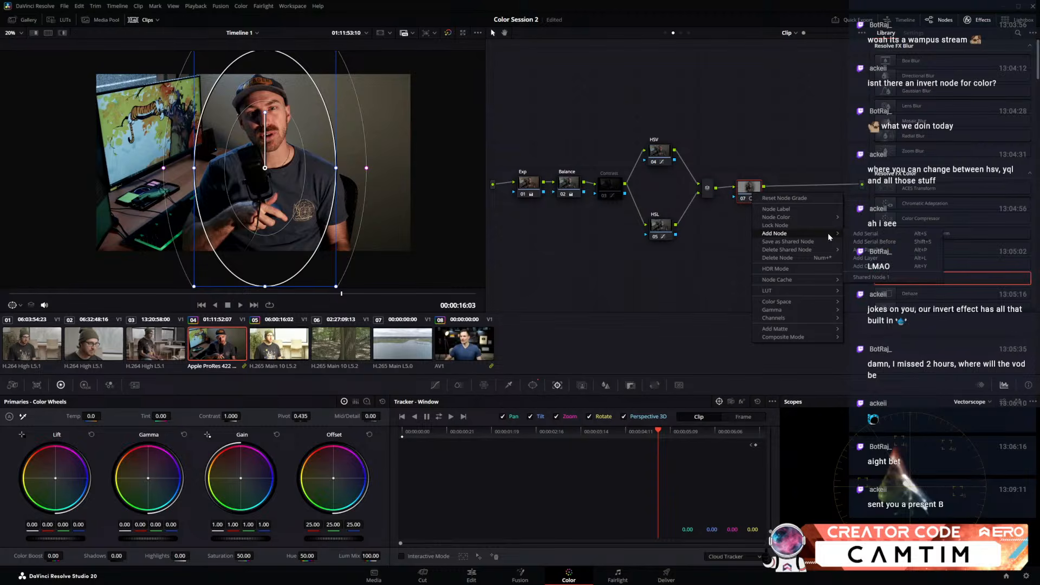
pyautogui.click(869, 266)
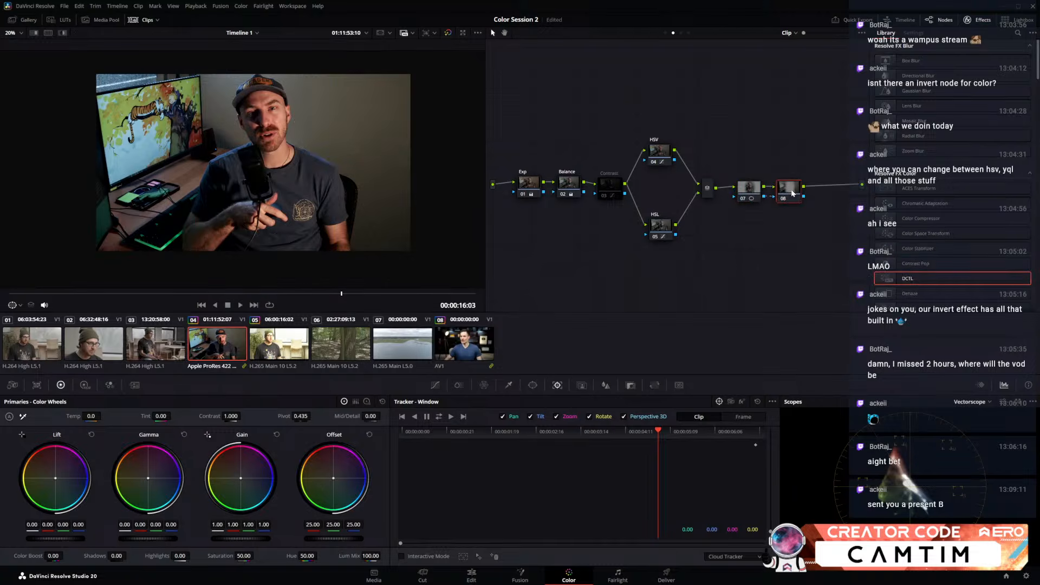
pyautogui.moveTo(243, 539); pyautogui.dragTo(263, 539)
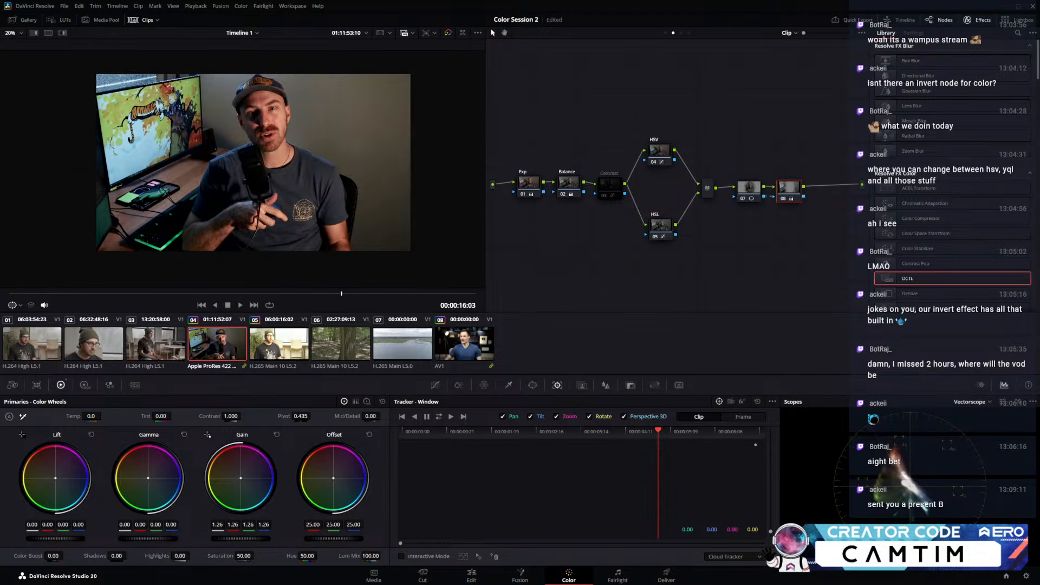
pyautogui.click(276, 434)
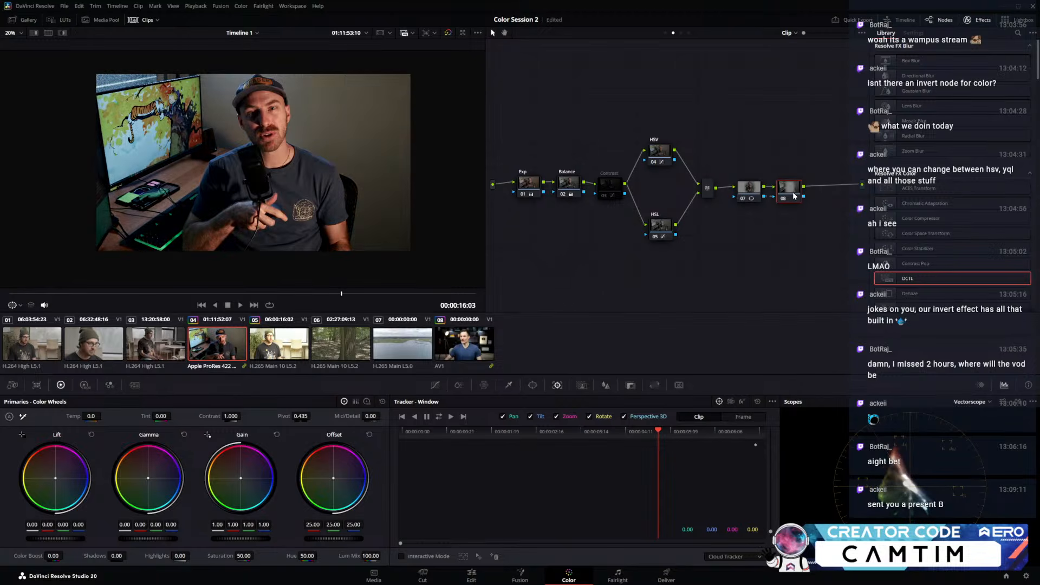
# Hide the window overlay, with node 07's gain raised to 1.07 and the outside node's gamma lowered to -0.03
pyautogui.click(749, 187)
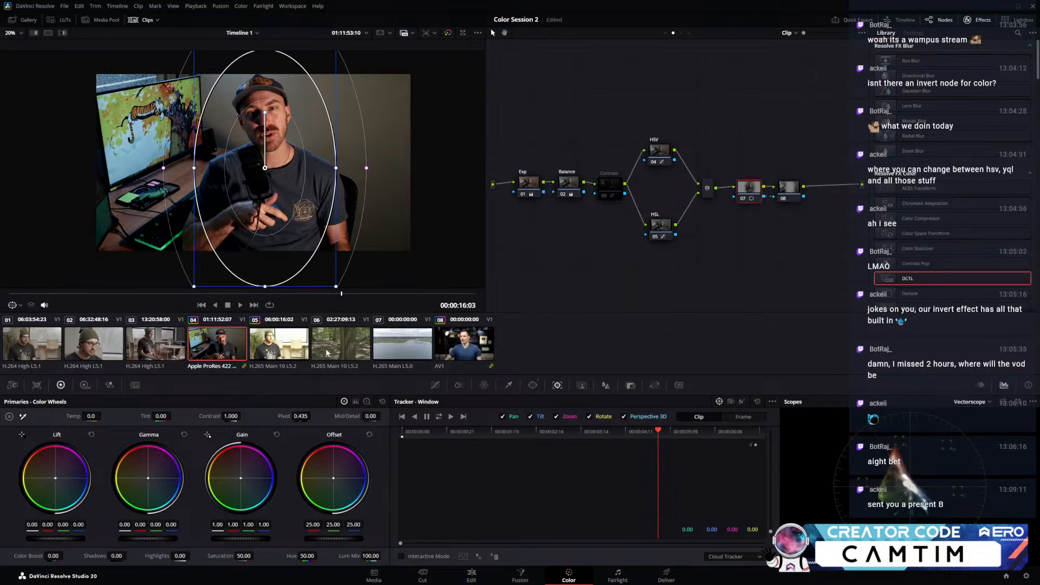
pyautogui.click(21, 307)
pyautogui.click(27, 317)
pyautogui.moveTo(230, 538); pyautogui.dragTo(160, 539)
pyautogui.click(791, 189)
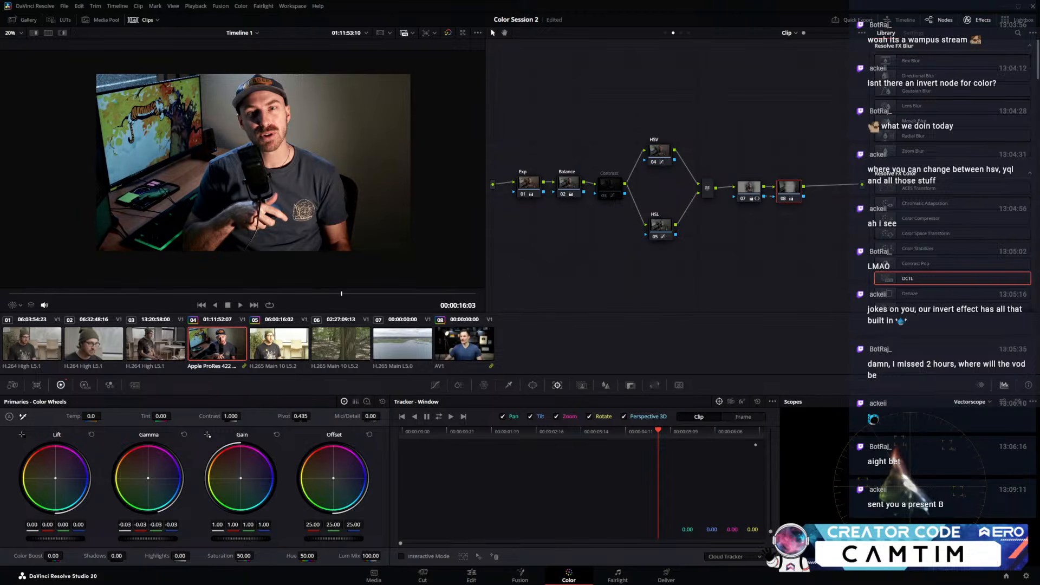
pyautogui.click(748, 185)
pyautogui.moveTo(240, 539); pyautogui.dragTo(228, 539)
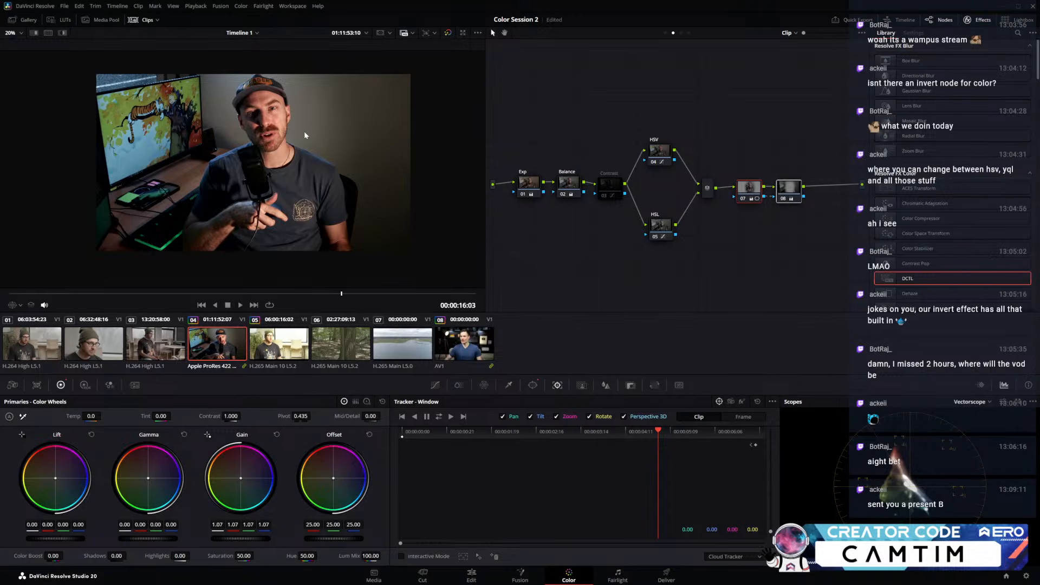
# Delete node 07 together with its outside node from the end of the node tree
pyautogui.scroll(3, 330, 133)
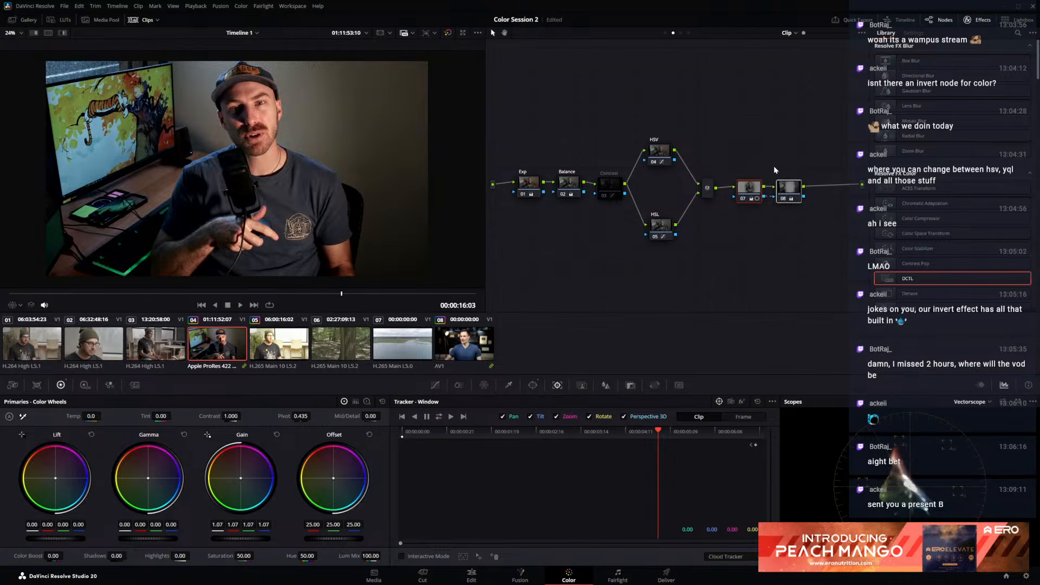
pyautogui.click(800, 193)
pyautogui.click(758, 190)
pyautogui.click(789, 195)
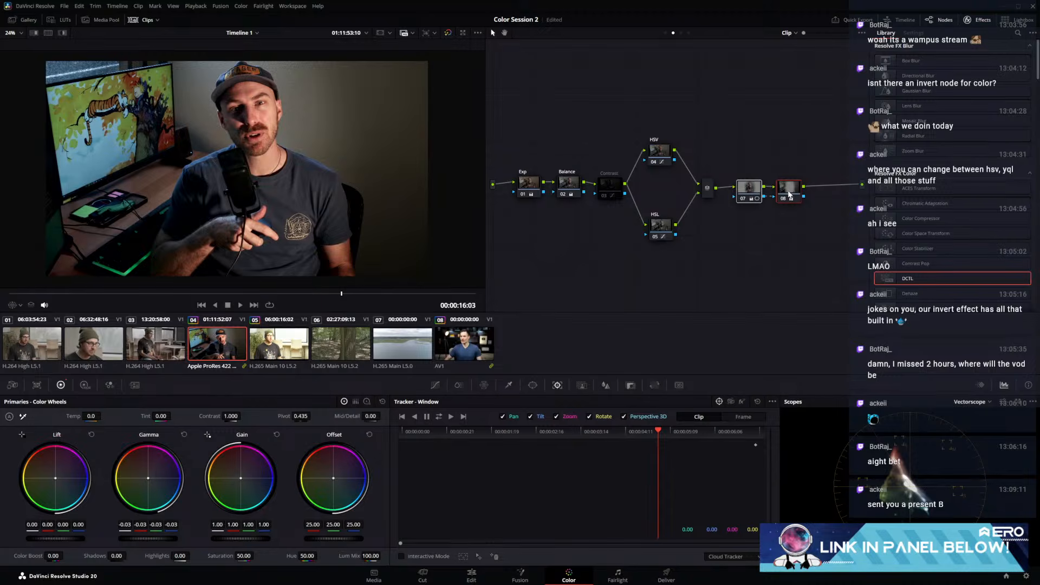
pyautogui.click(751, 190)
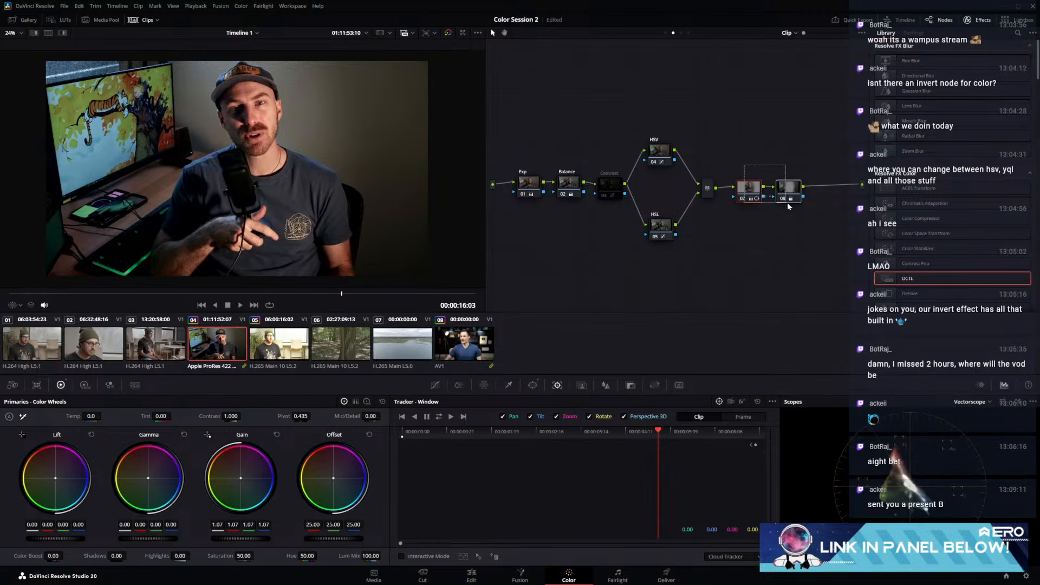
pyautogui.press('Delete')
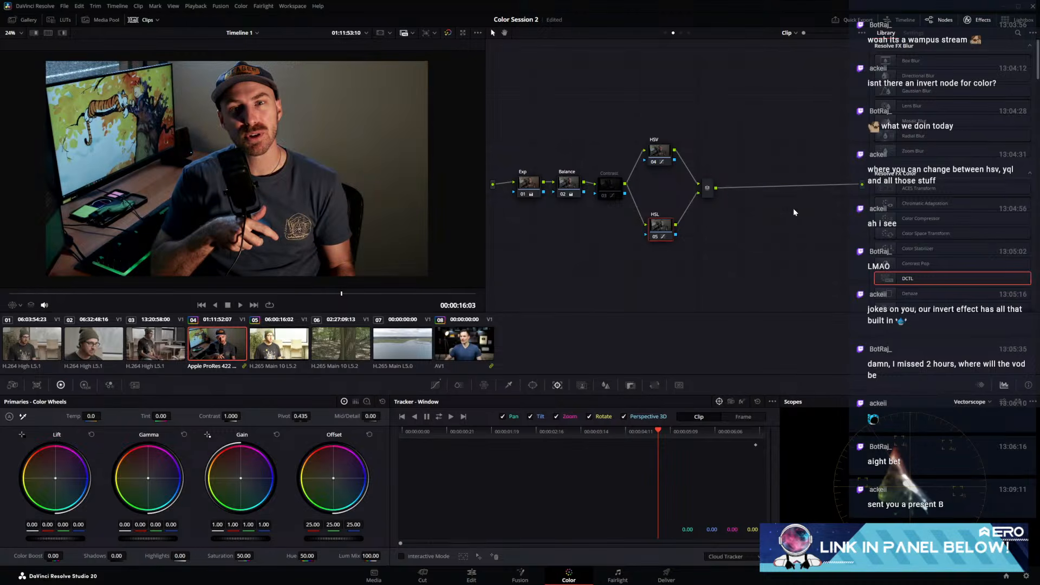
# Re-enable the Contrast node ahead of the parallel HSV and HSL nodes
pyautogui.click(708, 189)
pyautogui.click(611, 188)
pyautogui.hotkey('ctrl', 'd')
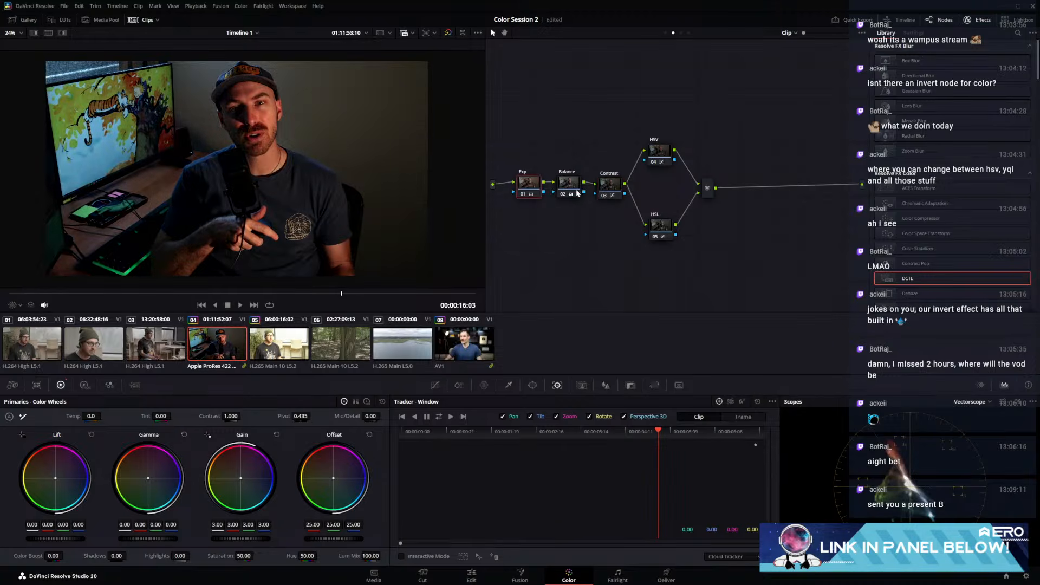
# Apply the Clip_Template grade from the PowerGrade 1 album to clip 04
pyautogui.click(659, 152)
pyautogui.moveTo(708, 190); pyautogui.dragTo(696, 188)
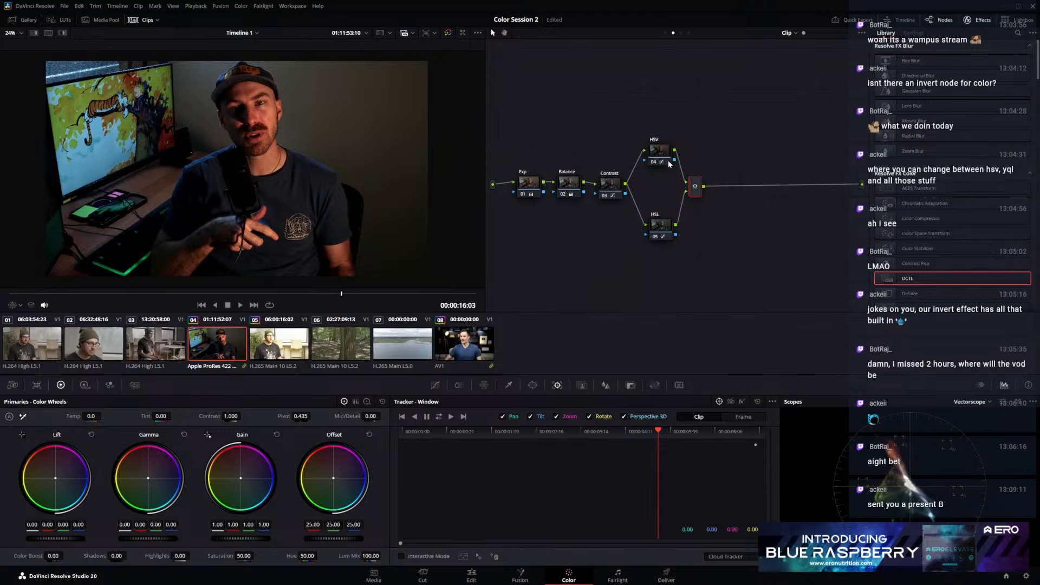
pyautogui.click(24, 19)
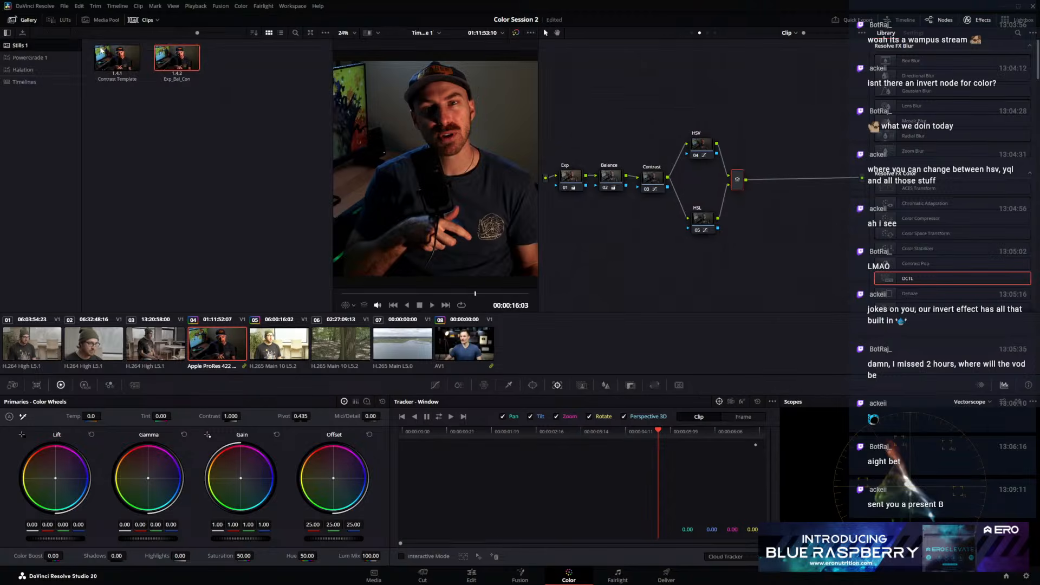
pyautogui.click(37, 58)
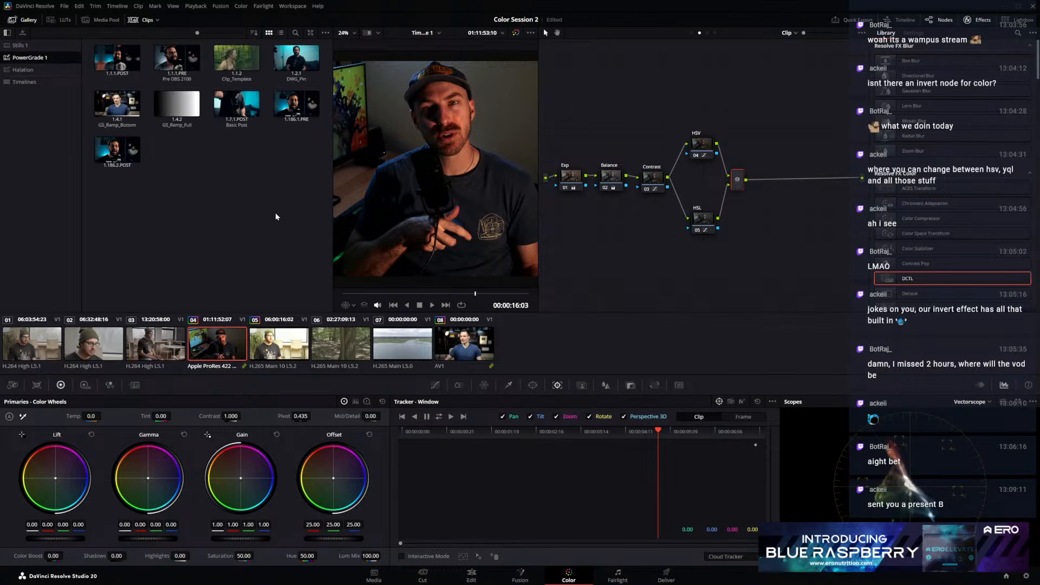
pyautogui.middleClick(242, 61)
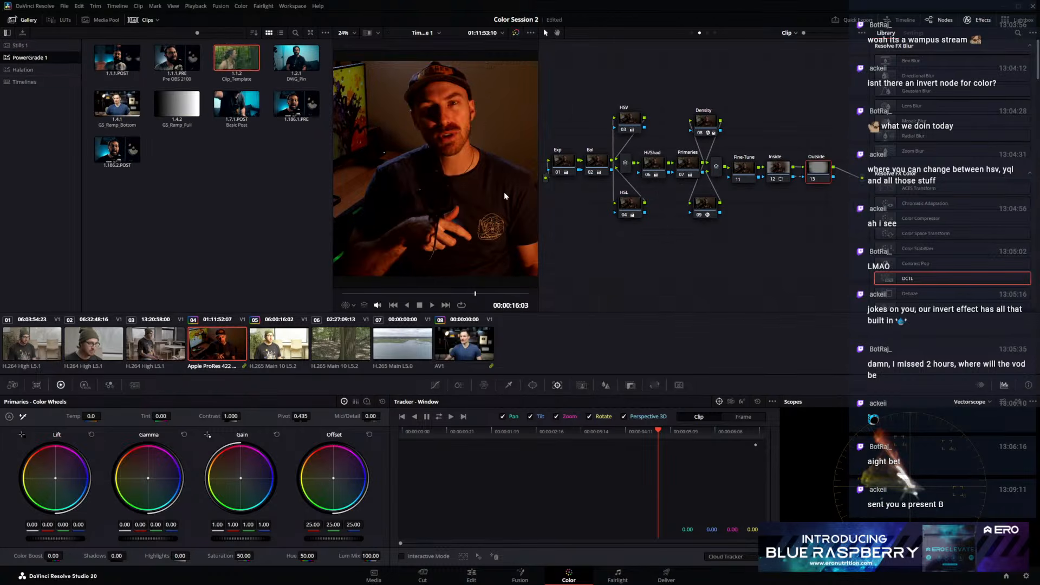
pyautogui.click(19, 20)
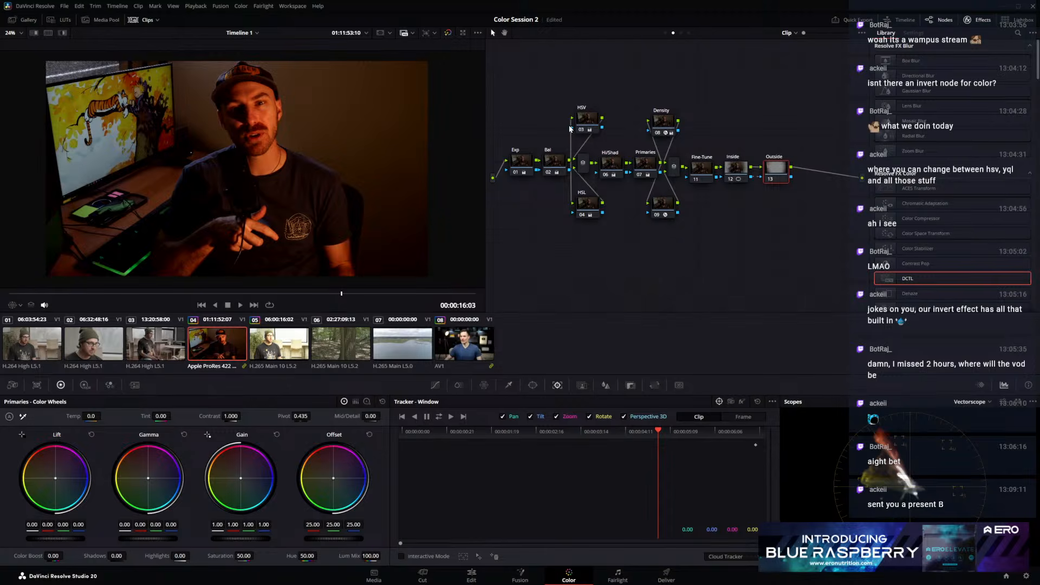
# Shift the whole Clip_Template node tree of clip 04 slightly down and to the right in the node graph
pyautogui.moveTo(519, 95); pyautogui.dragTo(772, 190)
pyautogui.moveTo(522, 88); pyautogui.dragTo(788, 224)
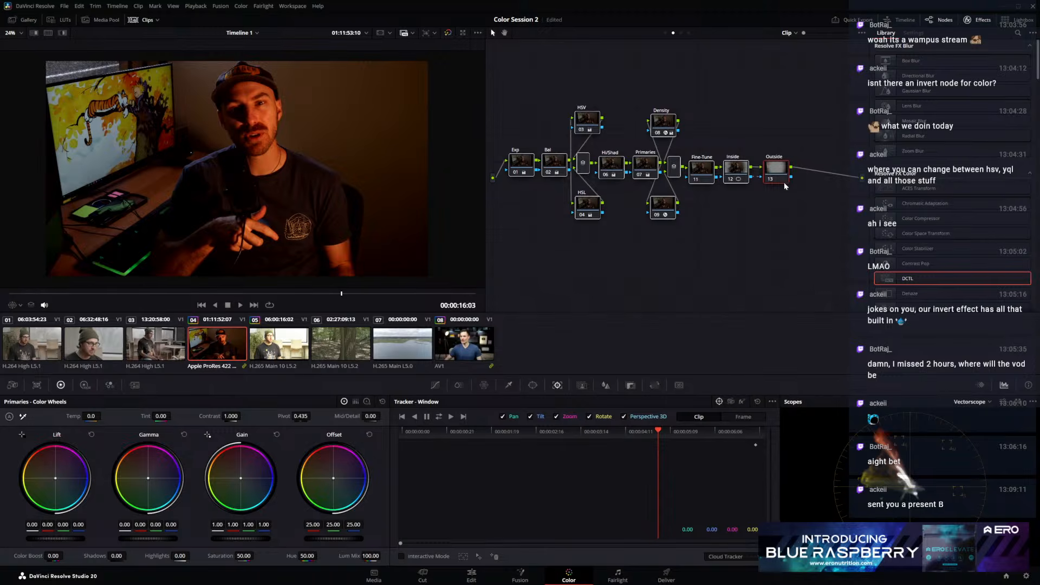
pyautogui.moveTo(781, 175); pyautogui.dragTo(794, 187)
pyautogui.click(801, 228)
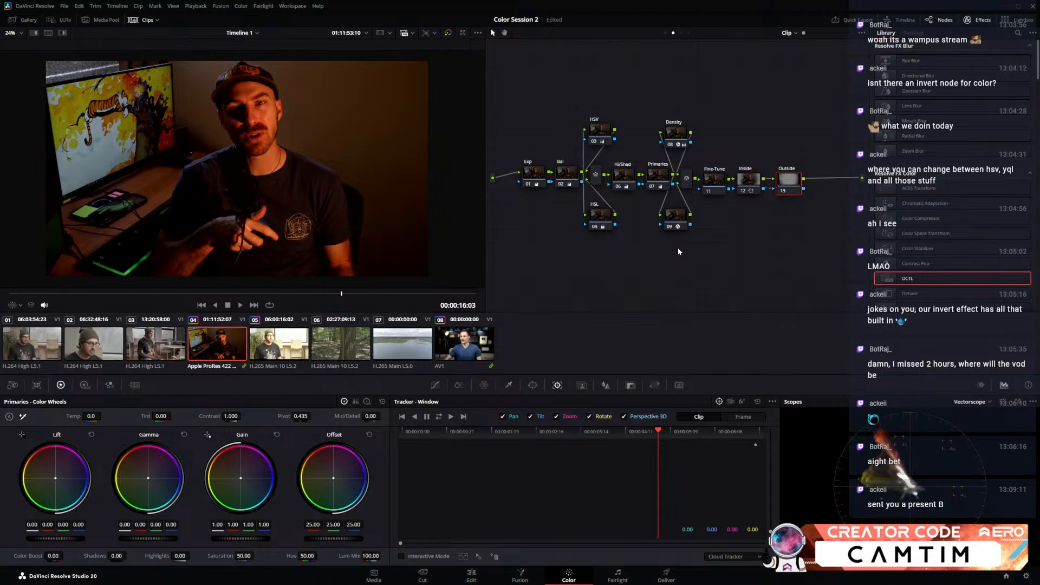
# Select all eight timeline clips and apply the Clip_Template grade from PowerGrade 1 to them together
pyautogui.click(538, 184)
pyautogui.click(445, 335)
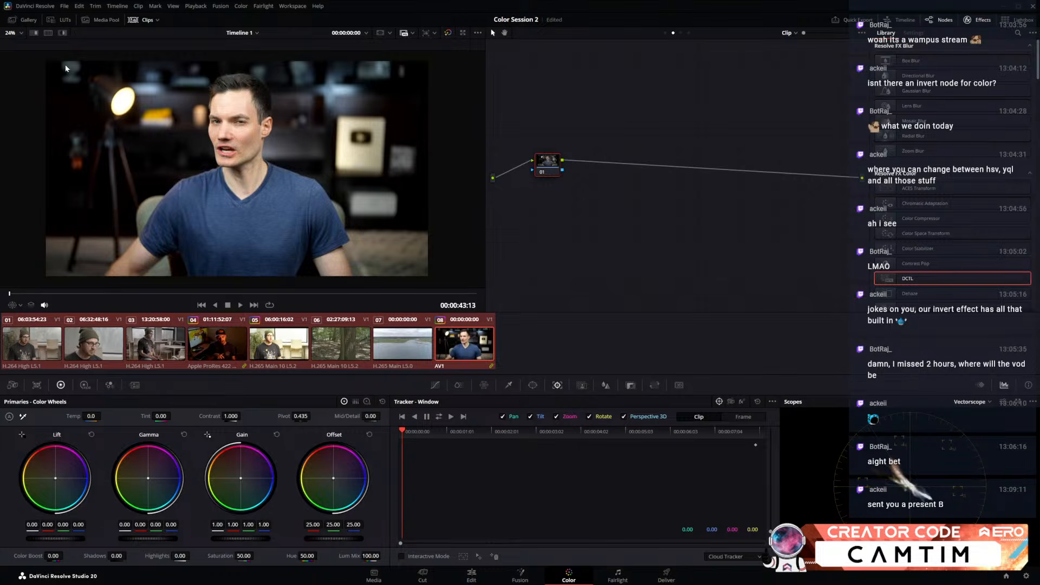
pyautogui.click(25, 20)
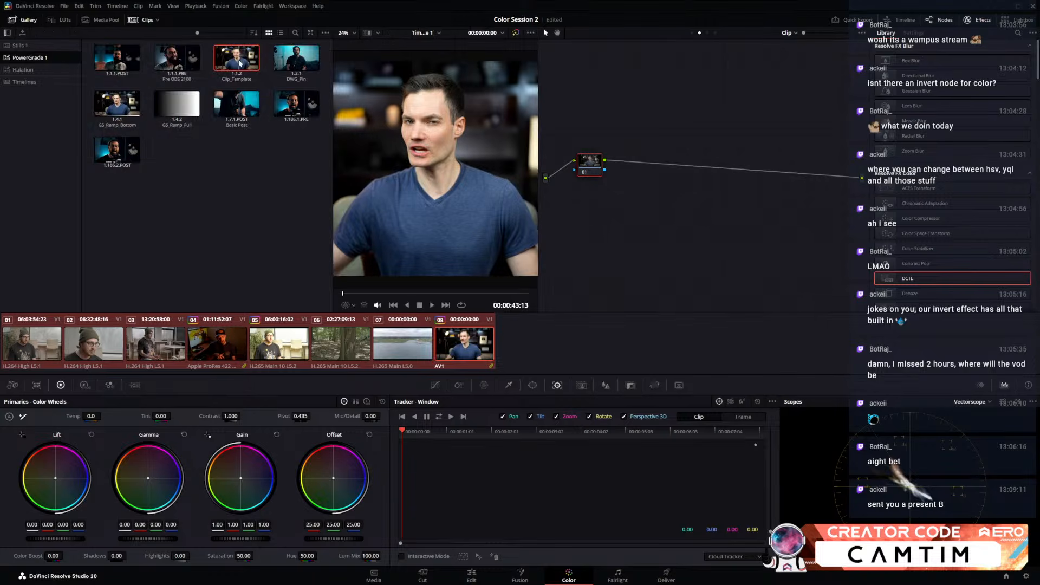
pyautogui.middleClick(239, 63)
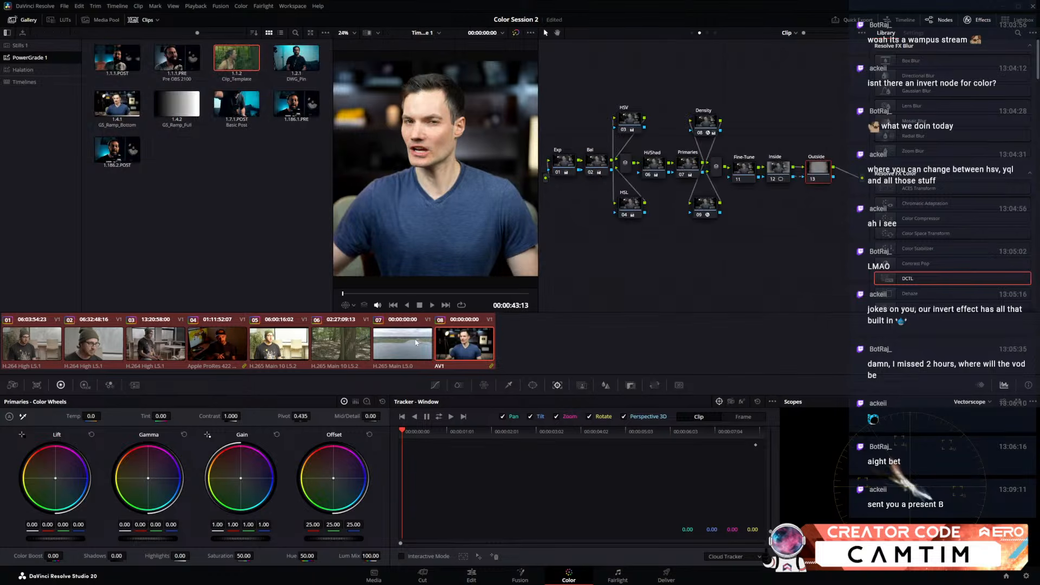
# Go back through the clips from clip 07 to check their applied node trees, ending on clip 04
pyautogui.click(402, 343)
pyautogui.press('Up')
pyautogui.press('Up')
pyautogui.press('Up')
pyautogui.press('Up')
pyautogui.press('Up')
pyautogui.press('Up')
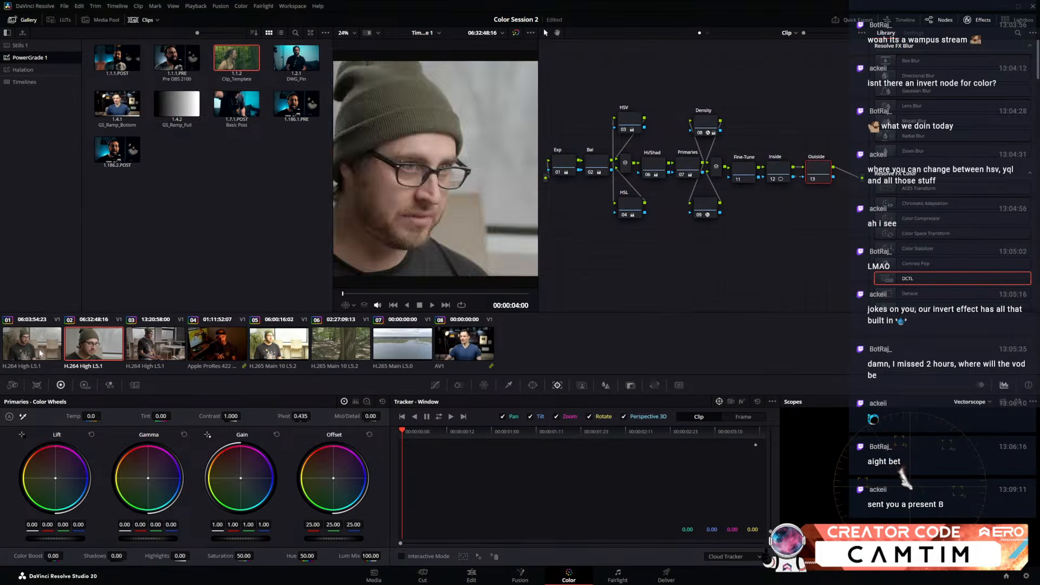
pyautogui.click(195, 337)
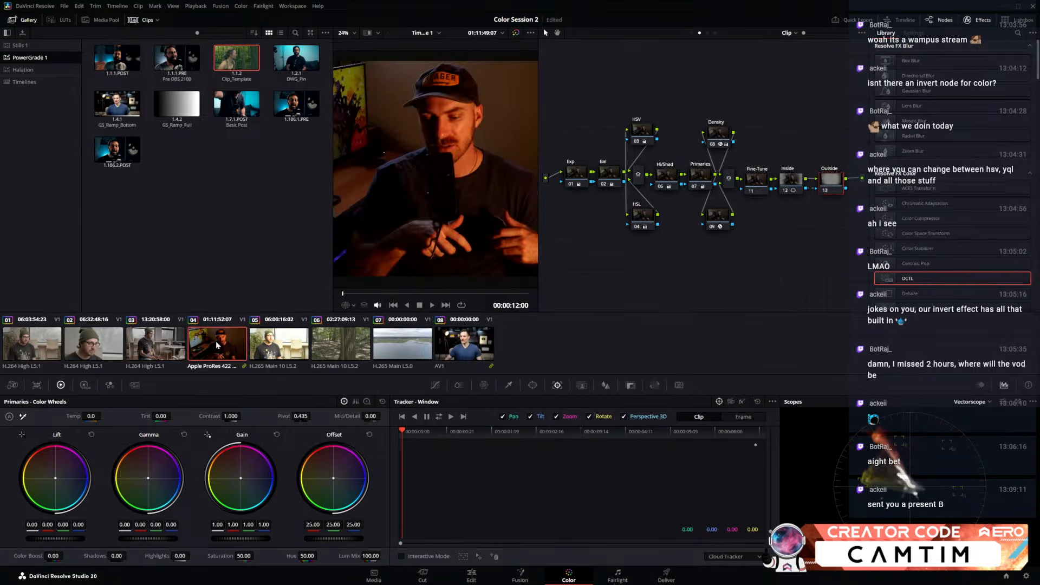
# Close the gallery and raise the Exp node's gain on clip 04 to about 2.17
pyautogui.click(133, 19)
pyautogui.click(31, 20)
pyautogui.click(535, 188)
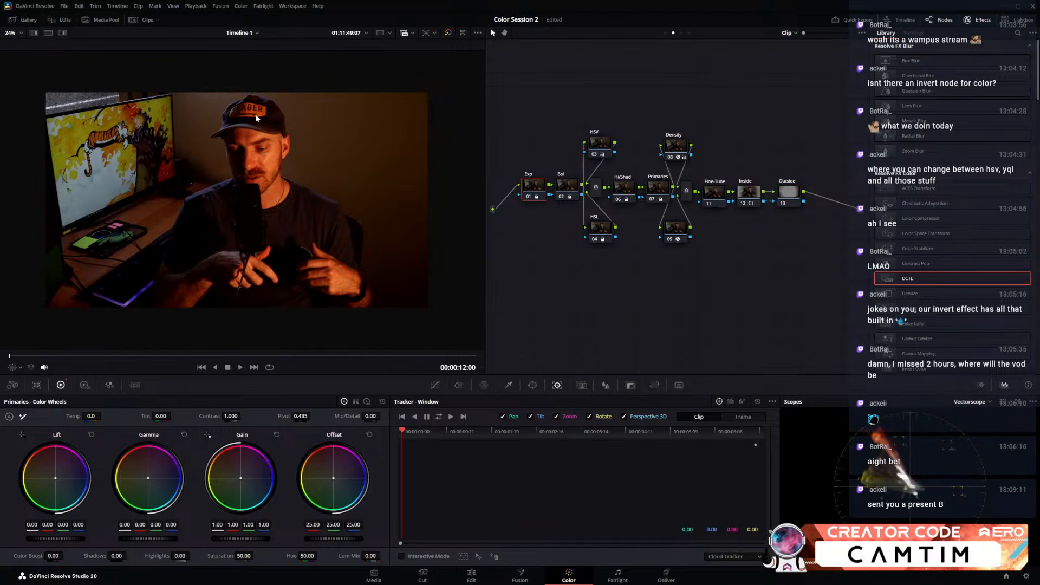
pyautogui.scroll(1, 218, 102)
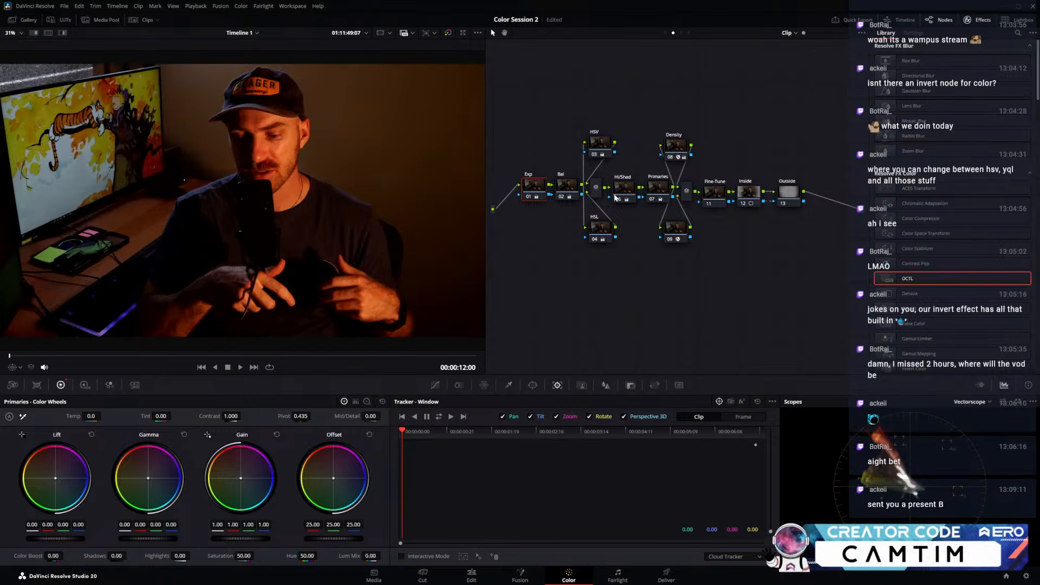
pyautogui.click(137, 21)
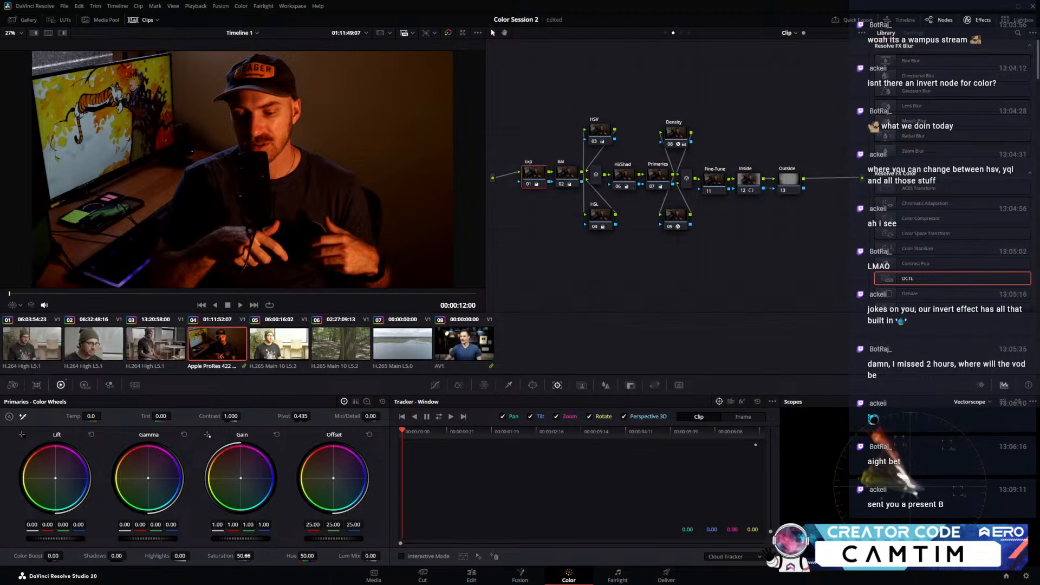
pyautogui.moveTo(227, 541); pyautogui.dragTo(238, 542)
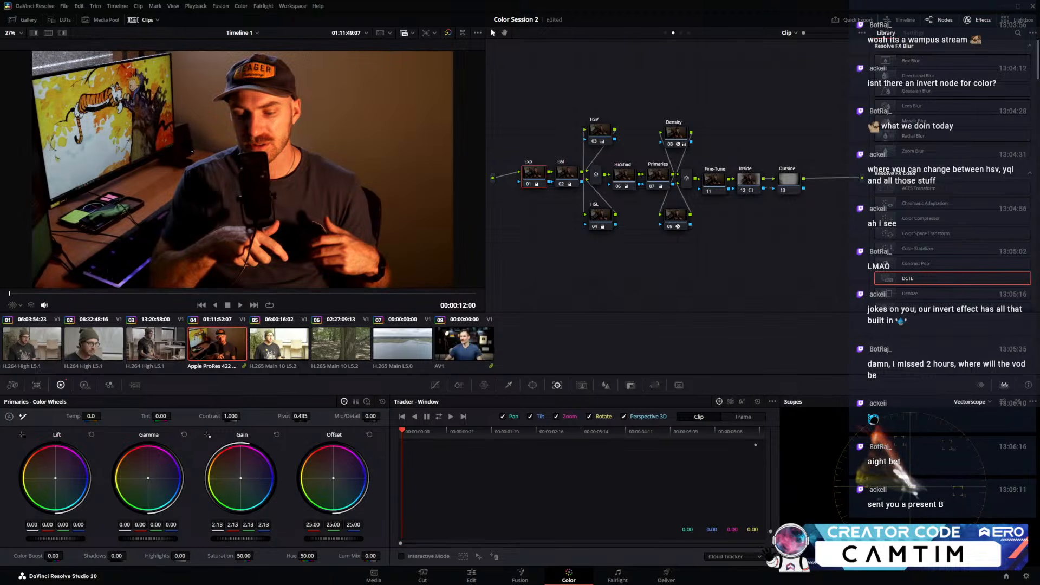
# Adjust the Exp node's gain on clips 05 to 07, using about 0.20 on clip 05 and about 0.14 on clip 07
pyautogui.press('Down')
pyautogui.moveTo(253, 536); pyautogui.dragTo(157, 537)
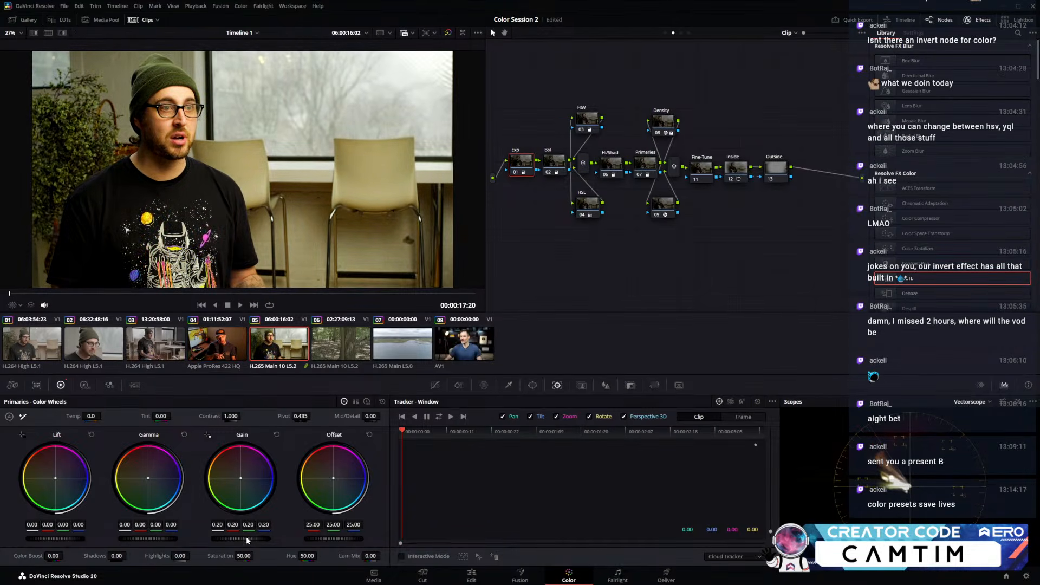
pyautogui.press('Down')
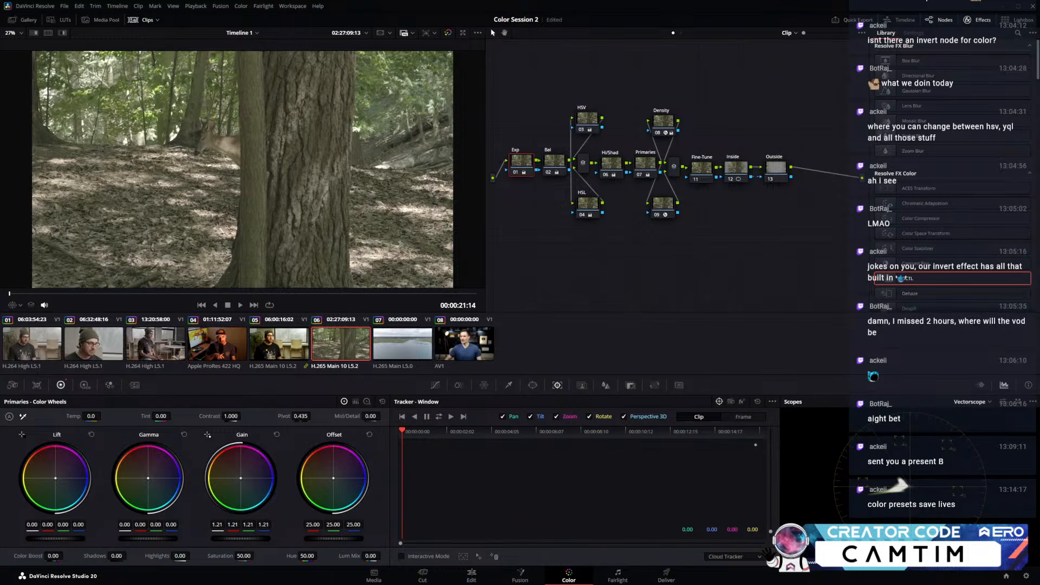
pyautogui.press('Down')
pyautogui.moveTo(240, 537); pyautogui.dragTo(185, 538)
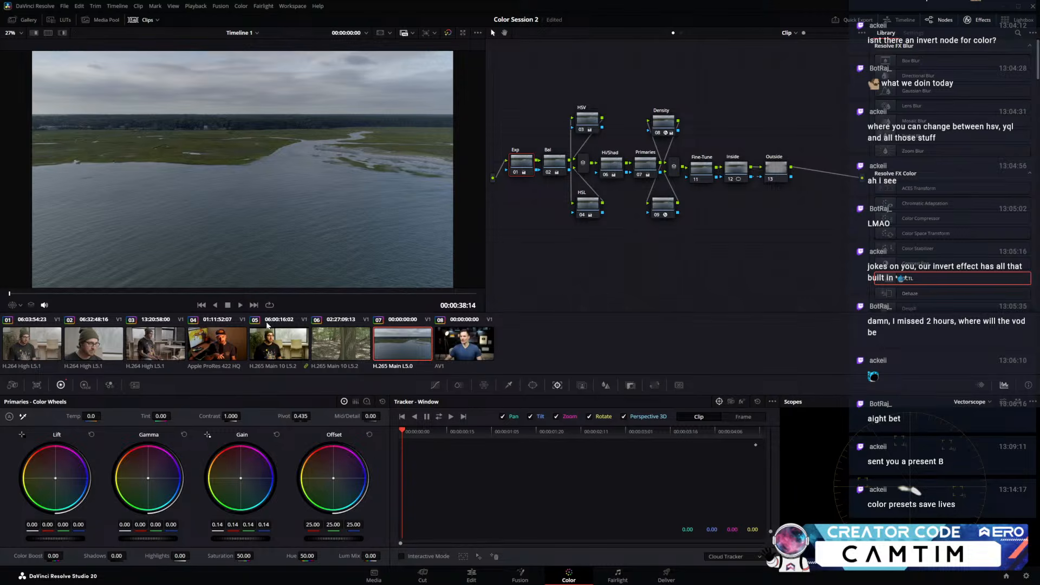
# Cool the Bal node's gain on clip 04 to red 0.74, green 1.05 and blue 1.23
pyautogui.press('Up')
pyautogui.press('Up')
pyautogui.press('Up')
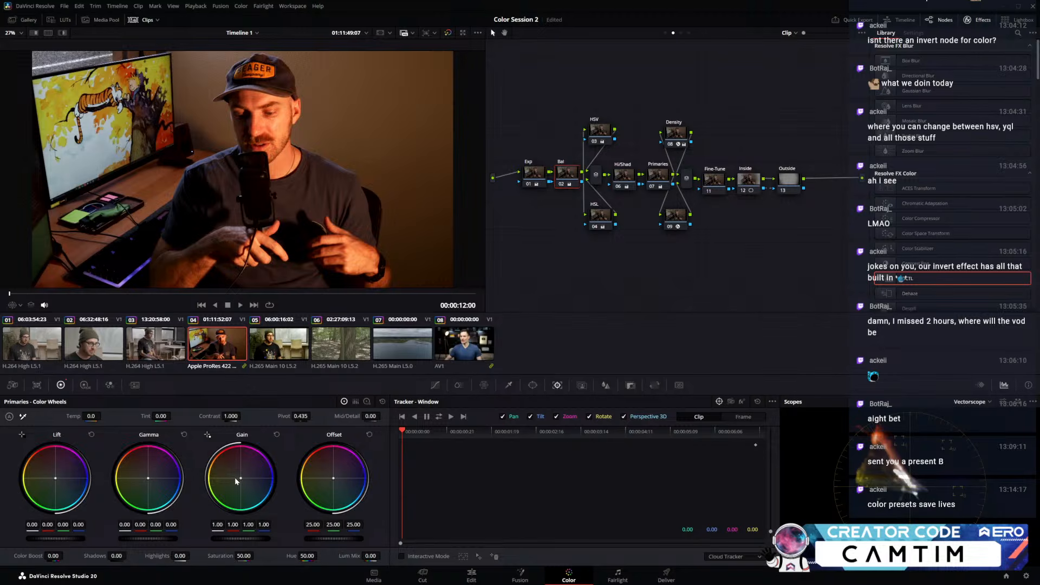
pyautogui.moveTo(241, 479); pyautogui.dragTo(244, 483)
# Shift the Bal node's gain towards blue on clips 05 and 06, with red 0.96, green 0.98 and blue 1.27 on clip 05
pyautogui.press('Down')
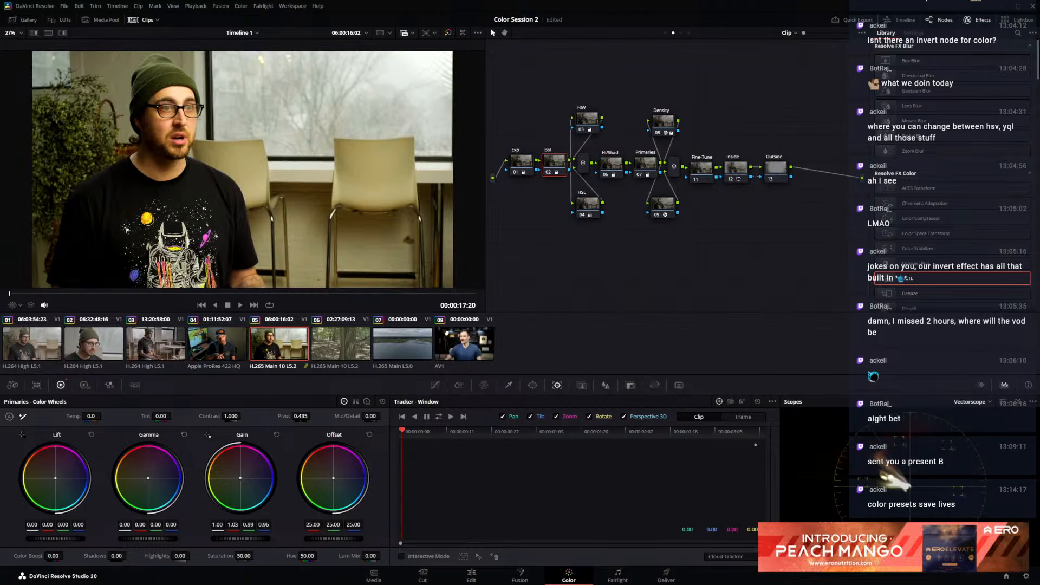
pyautogui.moveTo(240, 477); pyautogui.dragTo(244, 479)
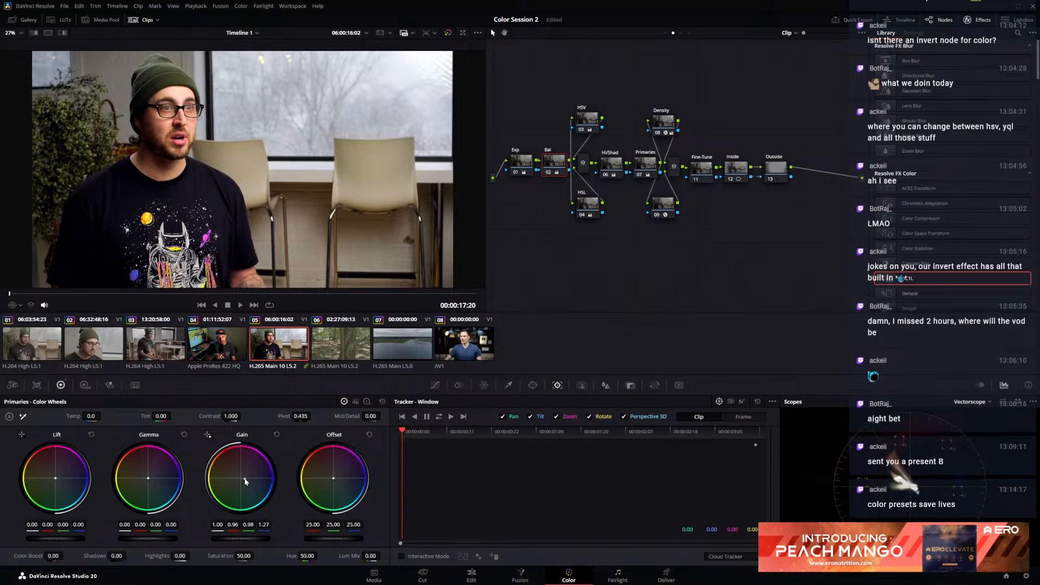
pyautogui.press('Down')
pyautogui.moveTo(241, 481); pyautogui.dragTo(249, 479)
pyautogui.press('Down')
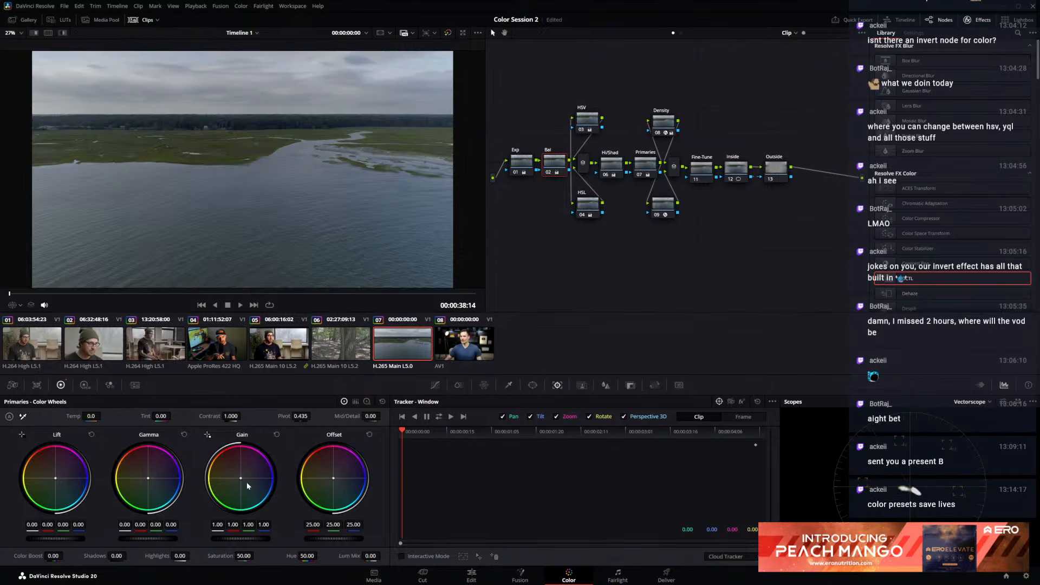
# Compare the exposure and balance of clips 04 to 08 one after another, returning to clip 04
pyautogui.click(232, 340)
pyautogui.press('Down')
pyautogui.press('Down')
pyautogui.press('Down')
pyautogui.press('Down')
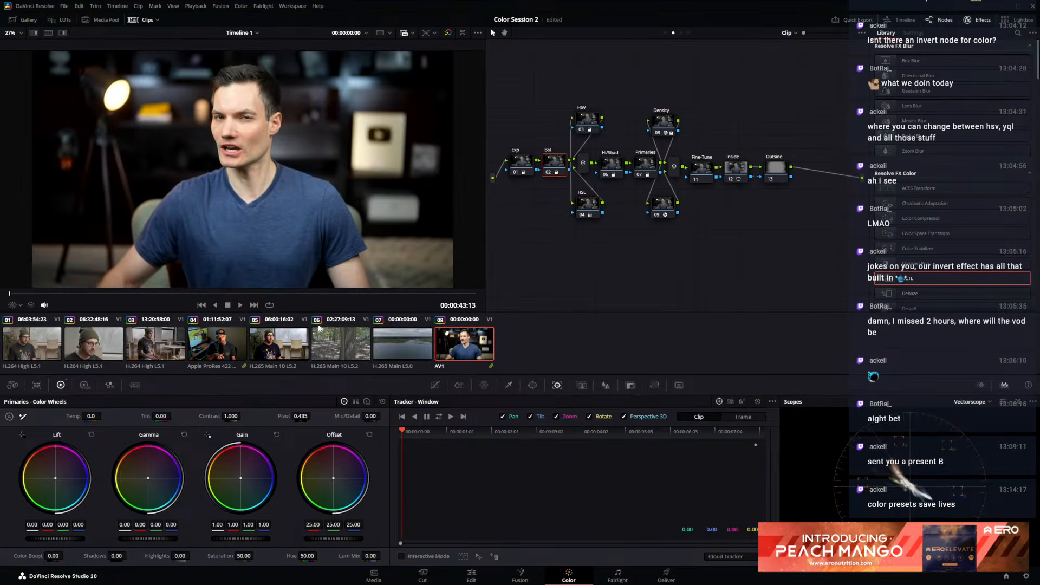
pyautogui.click(244, 340)
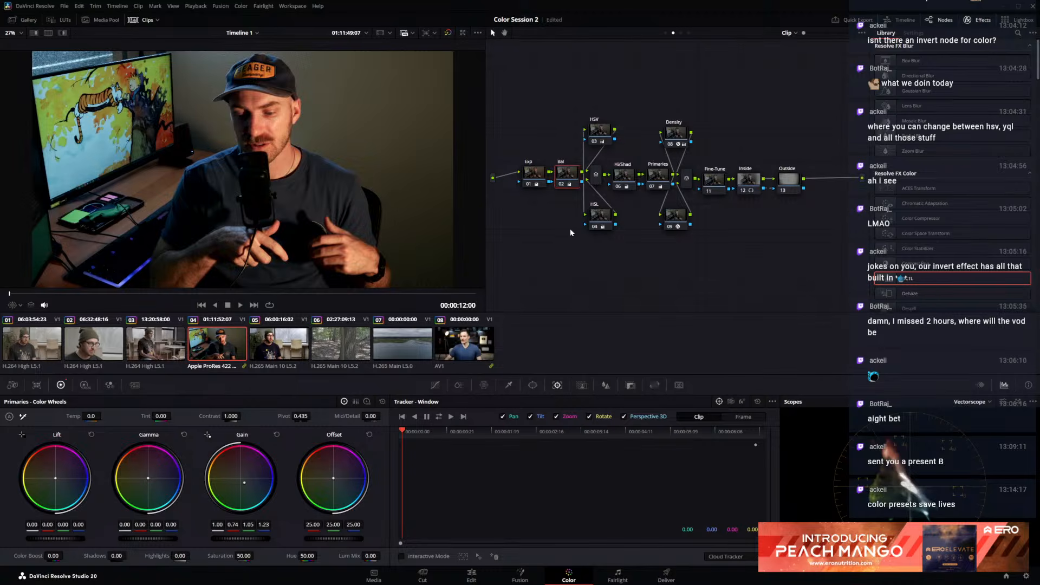
# Inspect the Primaries, Exp and HSV nodes of clip 04 and compare the clip with clip 03
pyautogui.click(653, 179)
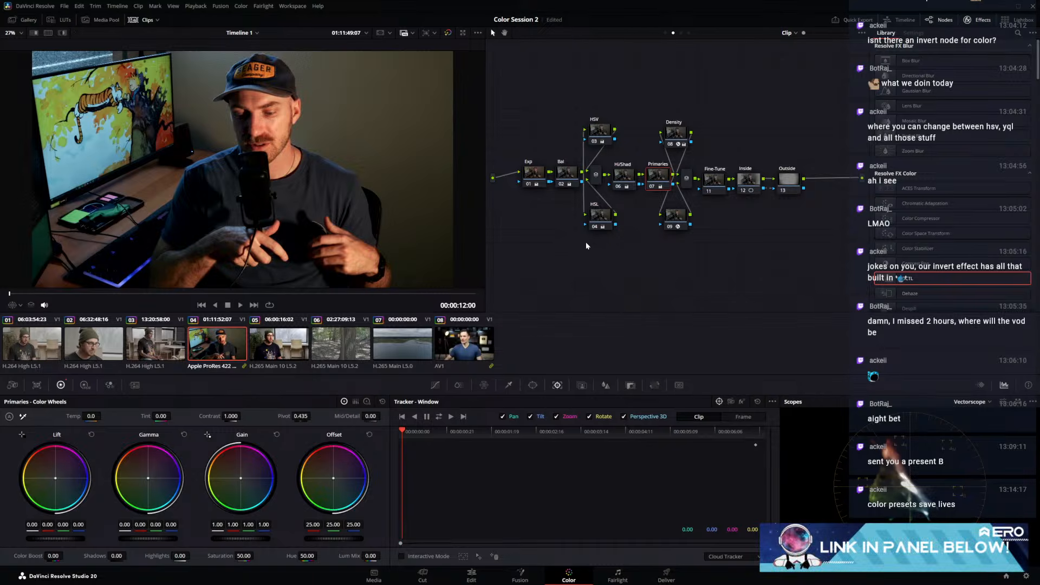
pyautogui.click(536, 184)
pyautogui.click(604, 134)
pyautogui.press('Up')
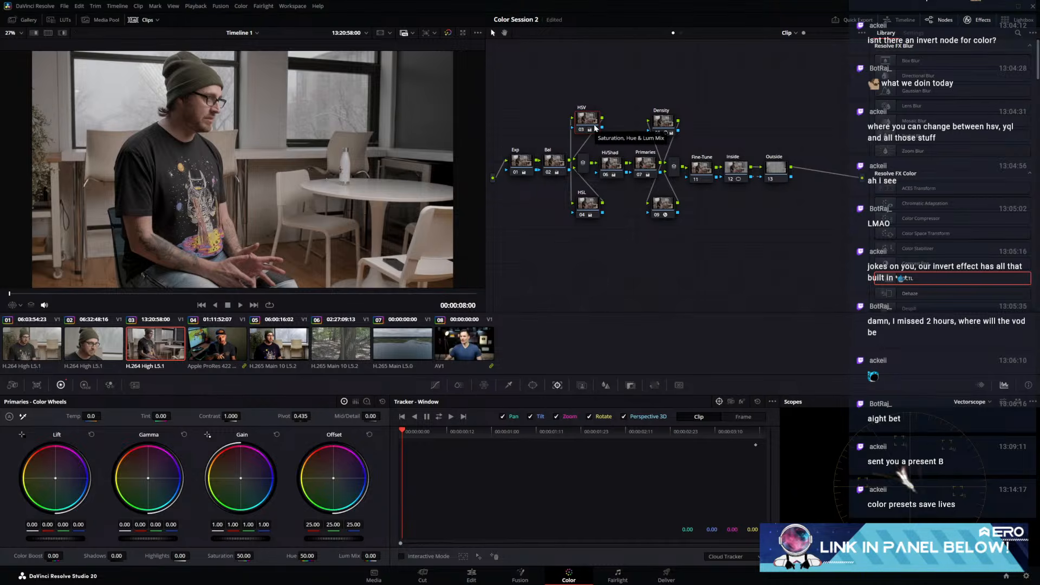
pyautogui.press('Down')
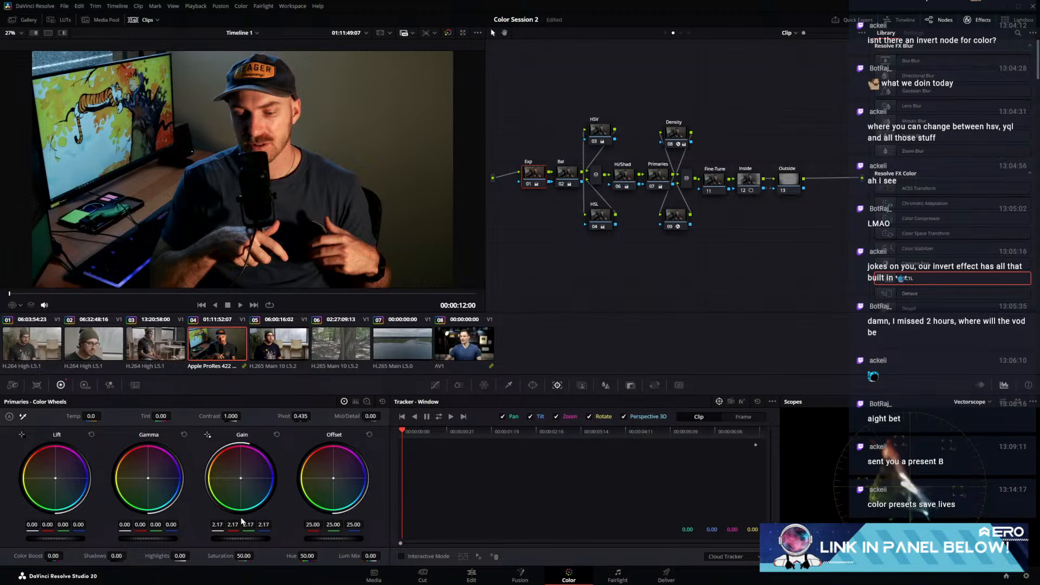
# Review the Bal node's settings clip by clip from clip 04 to clip 08 and back
pyautogui.click(574, 178)
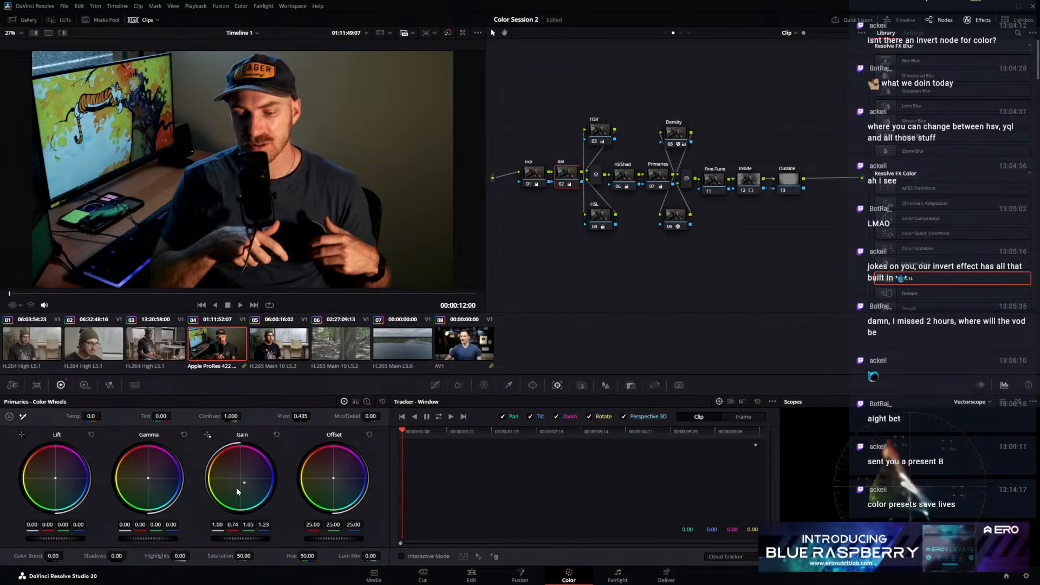
pyautogui.press('Down')
pyautogui.press('Down')
pyautogui.press('Down')
pyautogui.press('Down')
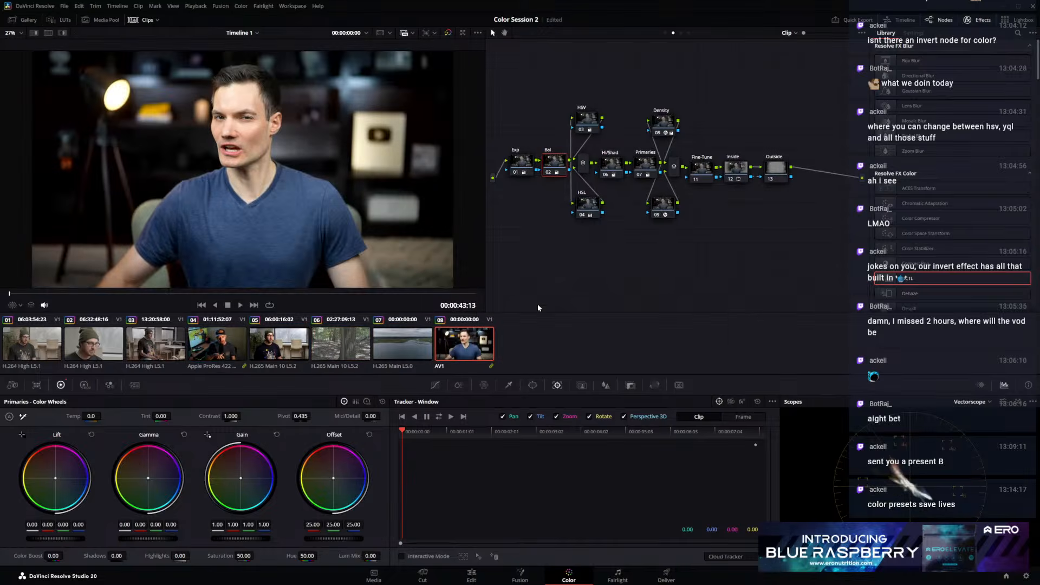
pyautogui.press('Up')
pyautogui.press('Up')
pyautogui.press('Up')
pyautogui.press('Up')
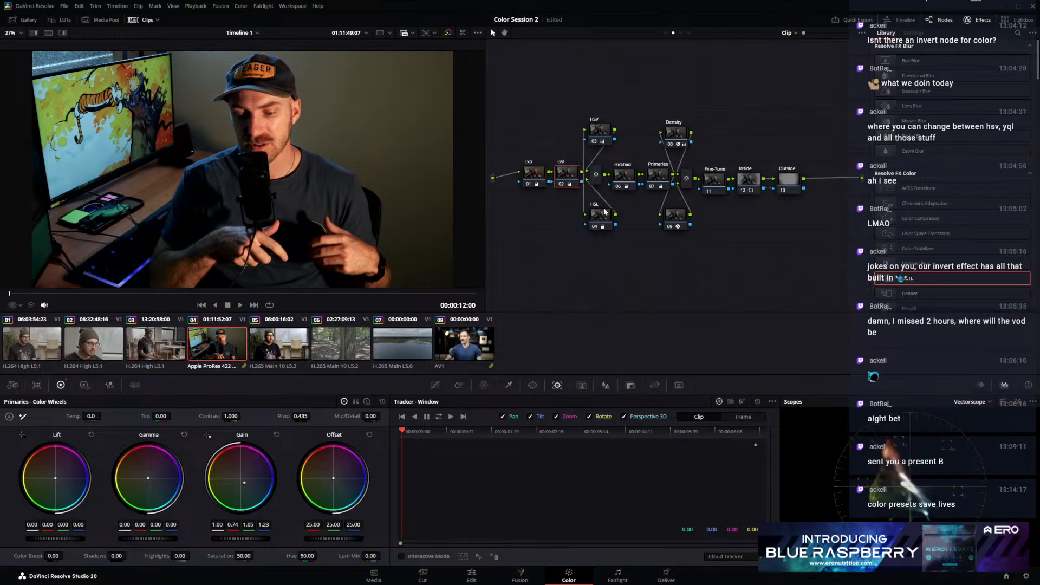
# Review the Primaries node clip by clip from clip 04 to clip 08 and back
pyautogui.click(662, 179)
pyautogui.press('Down')
pyautogui.press('Down')
pyautogui.press('Down')
pyautogui.press('Down')
pyautogui.press('Up')
pyautogui.press('Up')
pyautogui.press('Up')
pyautogui.press('Up')
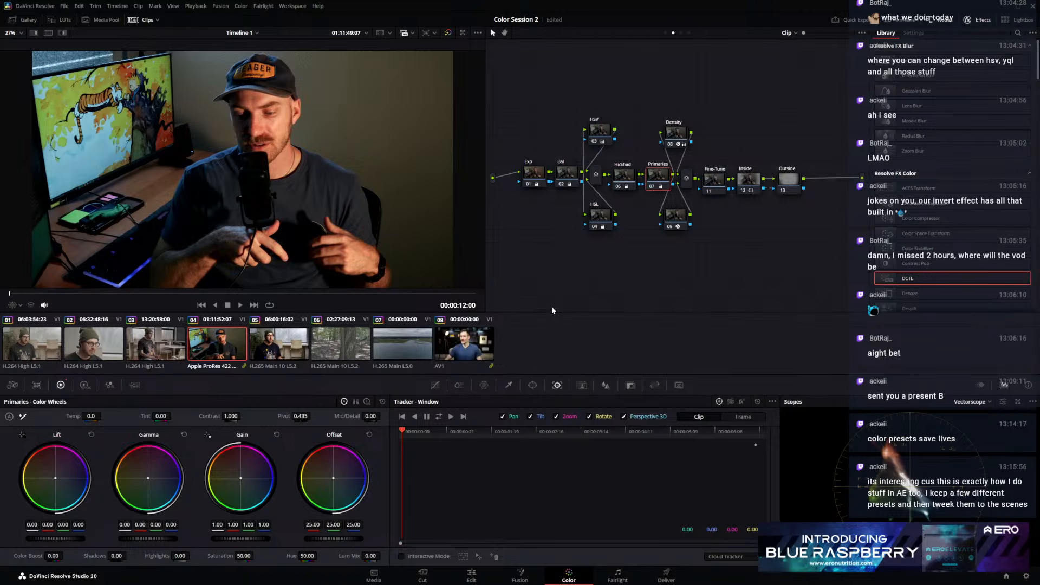
# Show all the timeline's clips side by side in the Lightbox
pyautogui.moveTo(523, 225); pyautogui.dragTo(760, 224)
pyautogui.click(1018, 19)
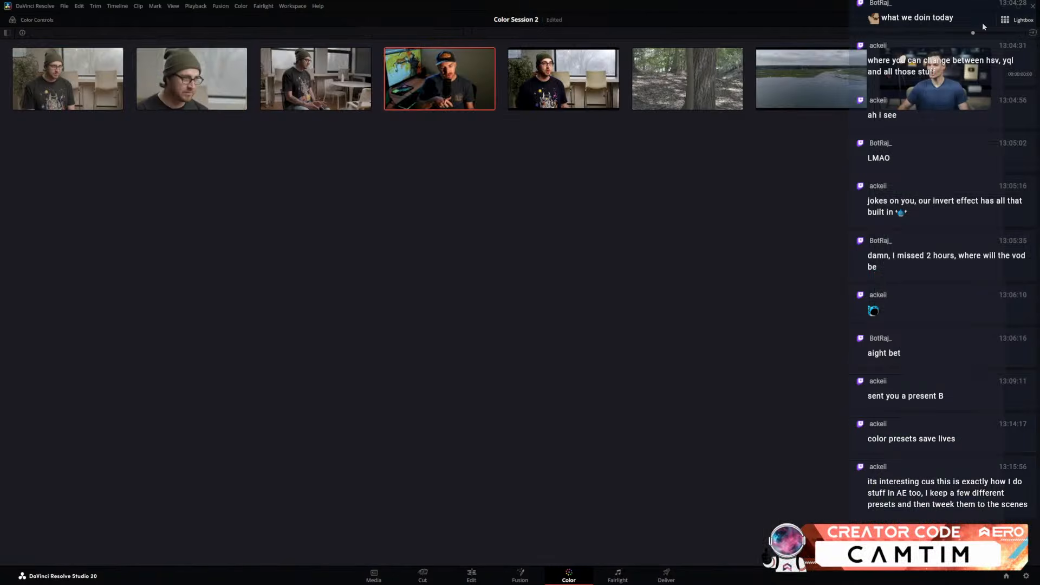
pyautogui.click(1008, 20)
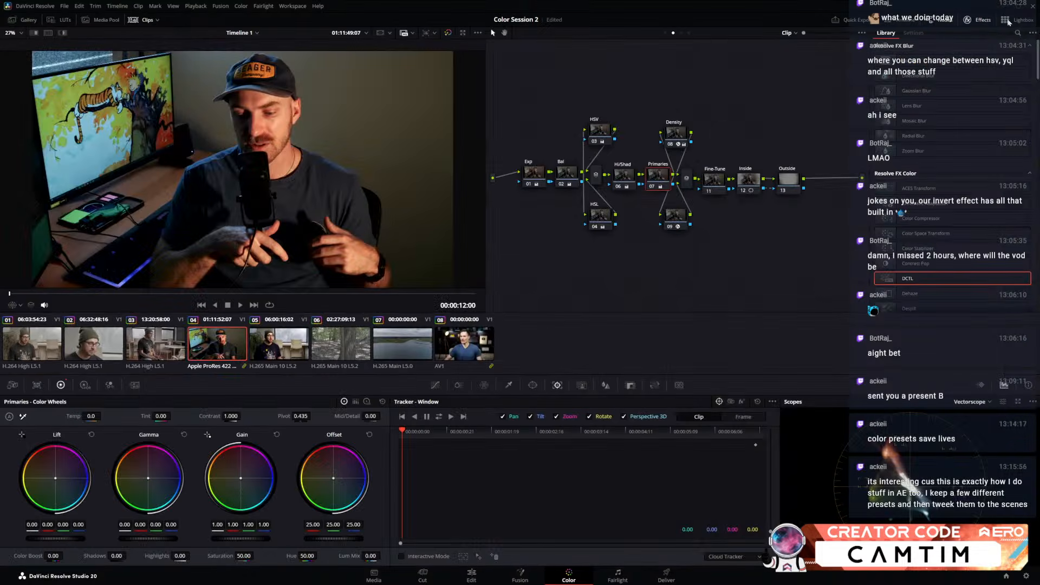
pyautogui.click(1006, 21)
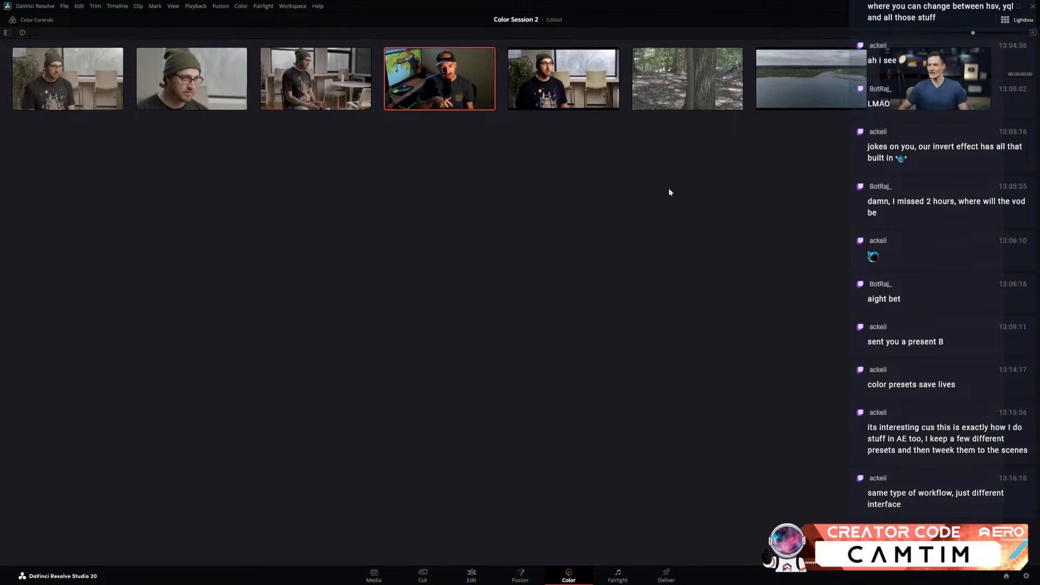
# Leave the Lightbox and add a serial node to the timeline-level node graph
pyautogui.click(1004, 21)
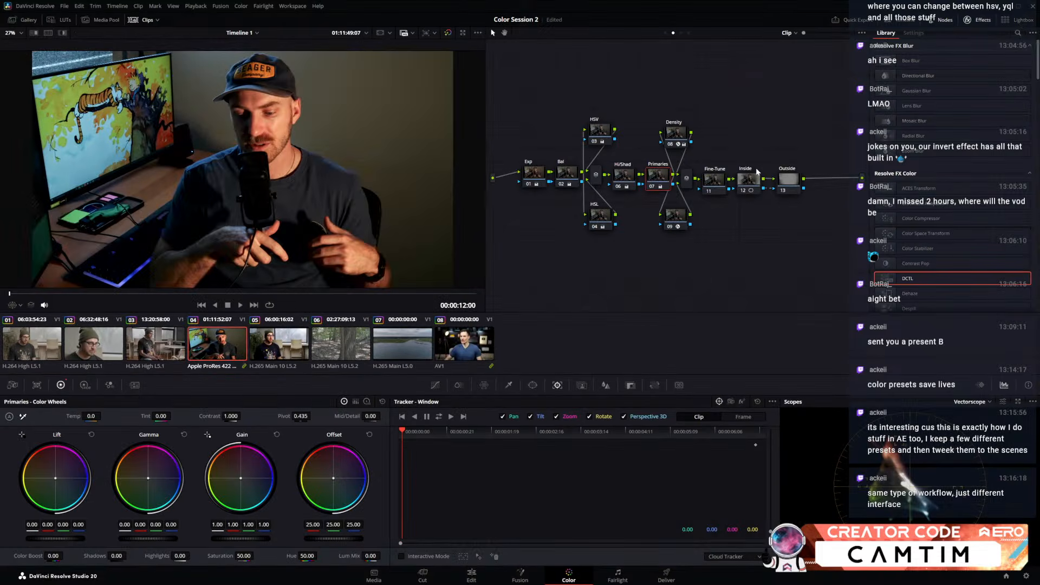
pyautogui.click(799, 185)
pyautogui.click(689, 33)
pyautogui.hotkey('alt', 's')
pyautogui.moveTo(586, 114); pyautogui.dragTo(579, 179)
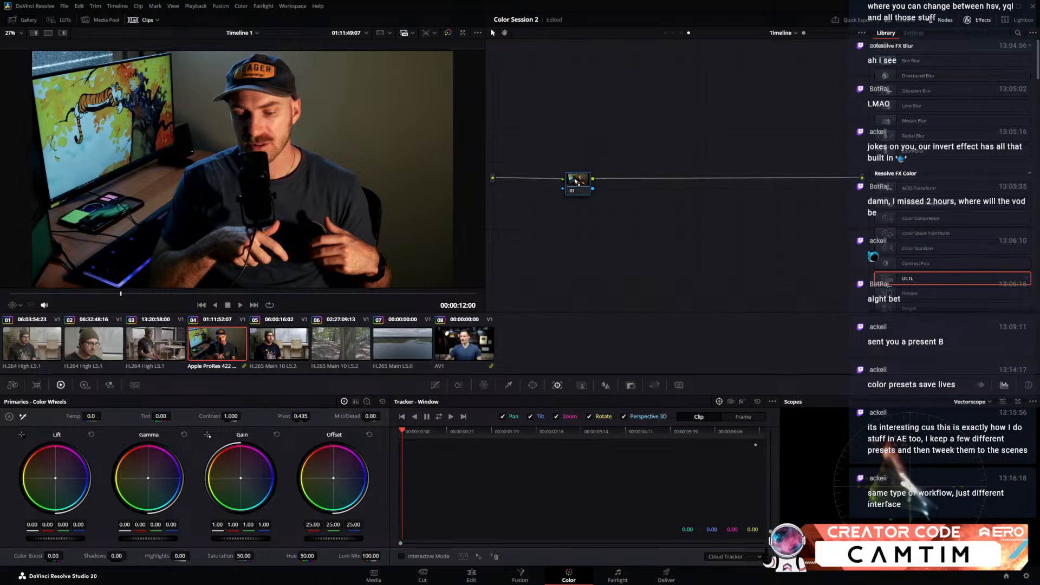
# Load the PixelTools_Checkers_Basic_v1.3.0 DCTL on the timeline node, with Skin Checker on and the DaVinci Intermediate transfer function
pyautogui.click(951, 57)
pyautogui.scroll(-5, 970, 105)
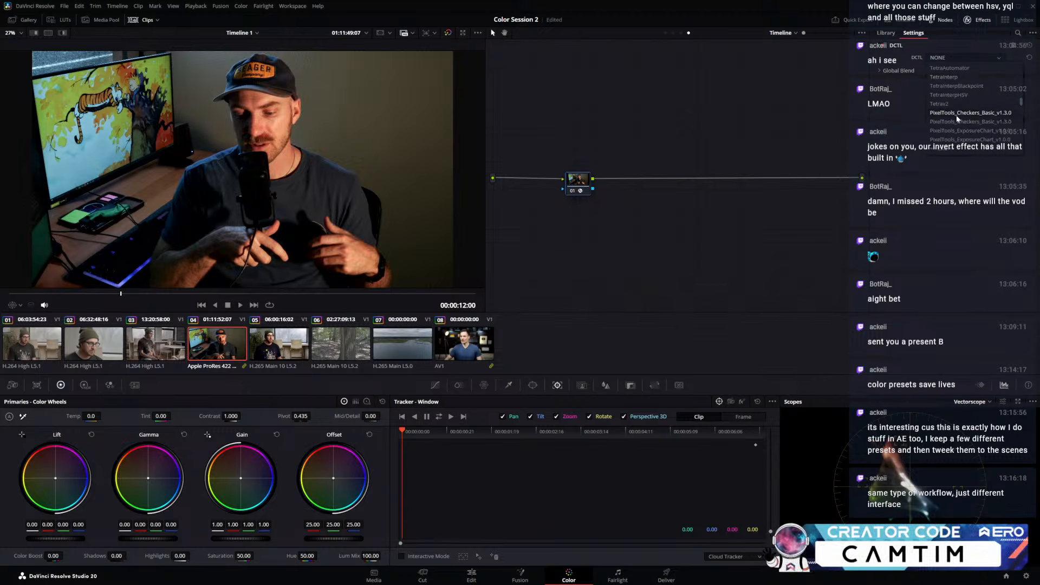
pyautogui.click(966, 113)
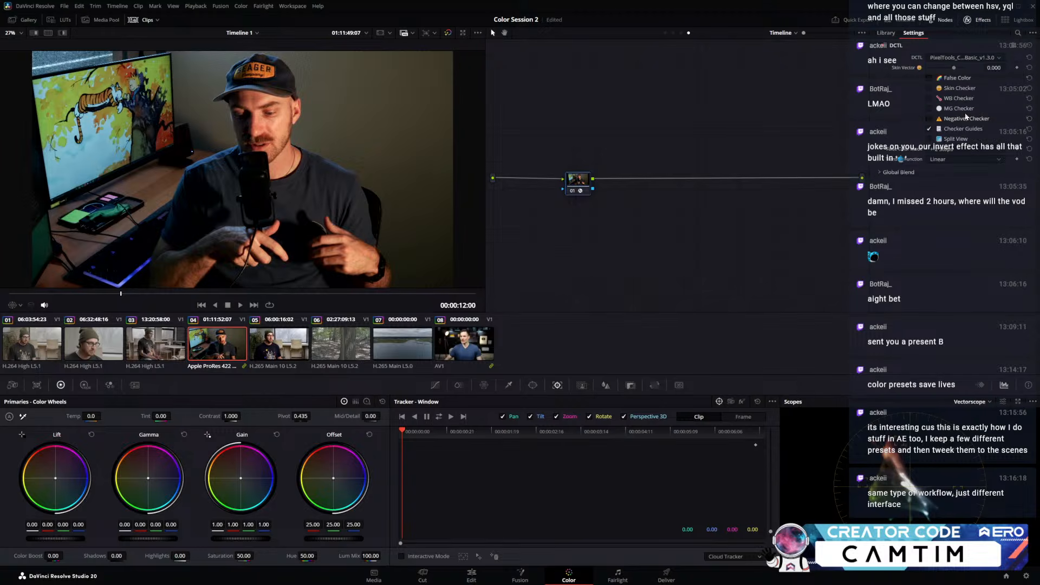
pyautogui.click(929, 88)
pyautogui.moveTo(575, 183); pyautogui.dragTo(597, 183)
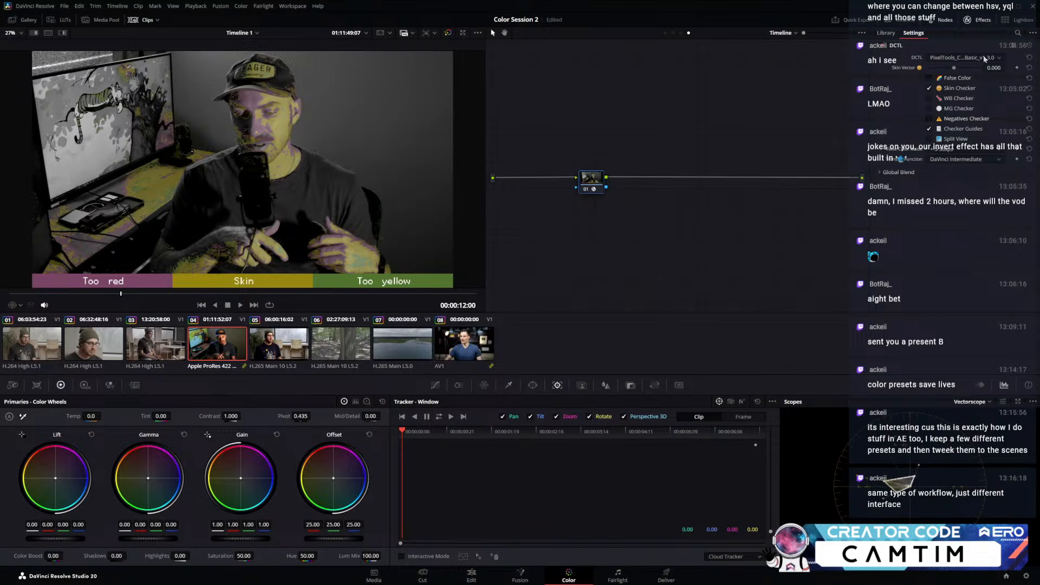
# Check the Lightbox for the timeline-level skin checker and remove the checker from the timeline node graph
pyautogui.click(1012, 22)
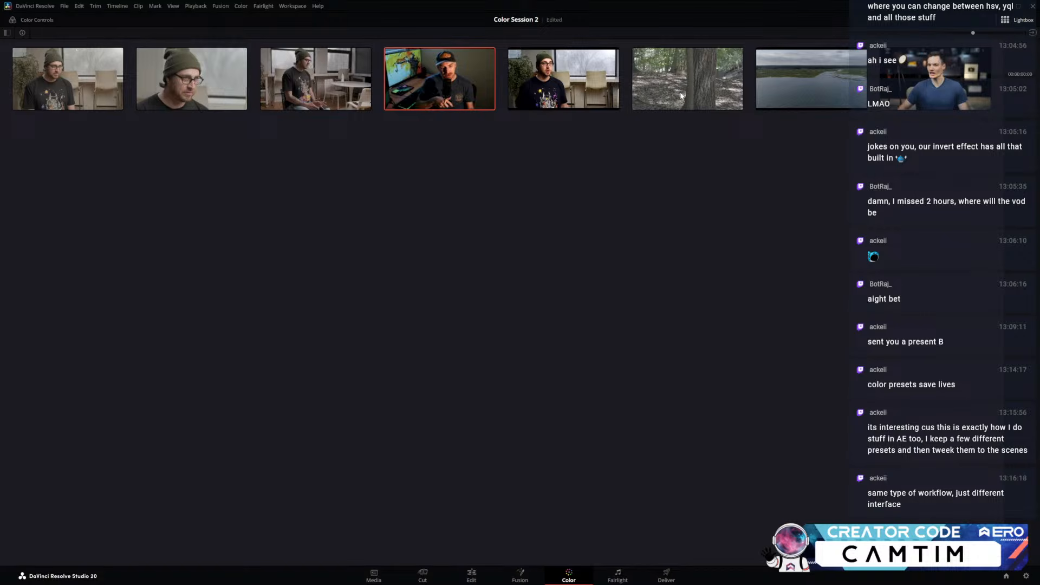
pyautogui.click(1010, 21)
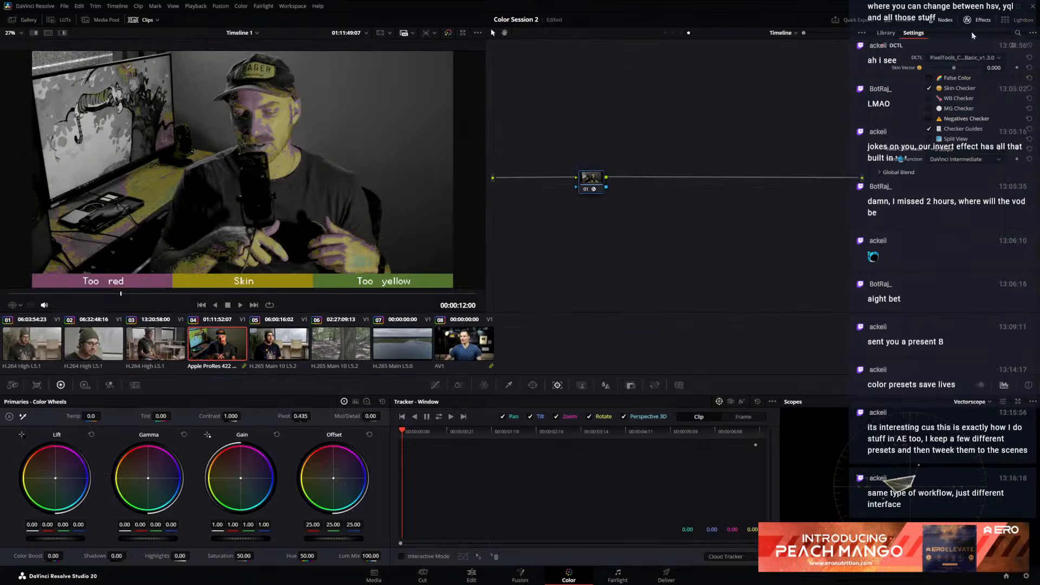
pyautogui.click(1016, 25)
pyautogui.click(1017, 25)
pyautogui.rightClick(596, 182)
pyautogui.click(624, 187)
# Add a serial node with a DCTL effect after the shared node in clip 04's Group Post-Clip graph
pyautogui.click(681, 33)
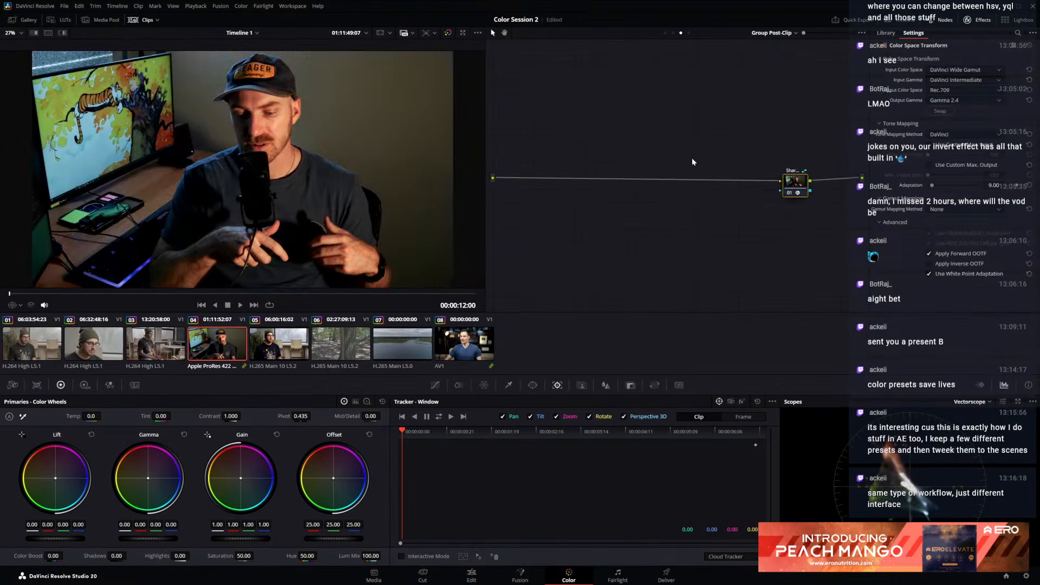
pyautogui.hotkey('alt', 's')
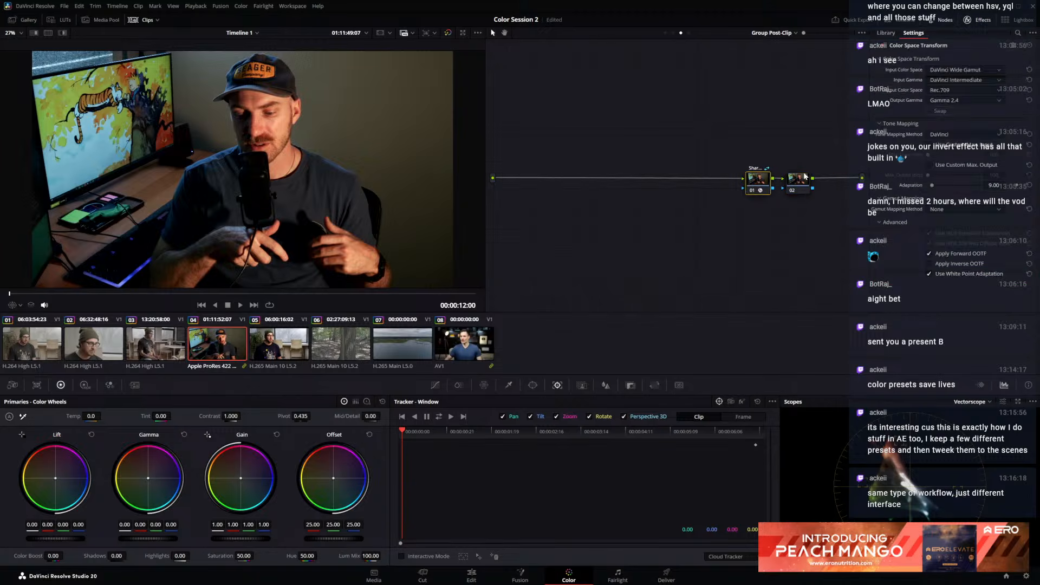
pyautogui.click(799, 183)
pyautogui.moveTo(813, 183); pyautogui.dragTo(813, 183)
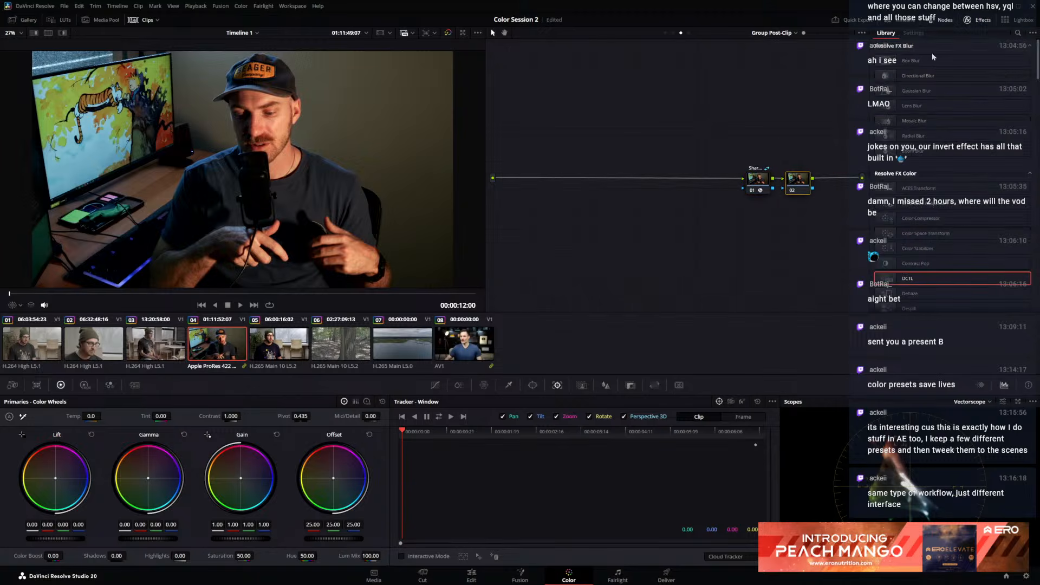
# Set the group node's DCTL to PixelTools_Checkers_Basic_v1.3.0, with Skin Checker on and the DaVinci Intermediate transfer function
pyautogui.click(954, 57)
pyautogui.scroll(-5, 974, 117)
pyautogui.scroll(-5, 973, 108)
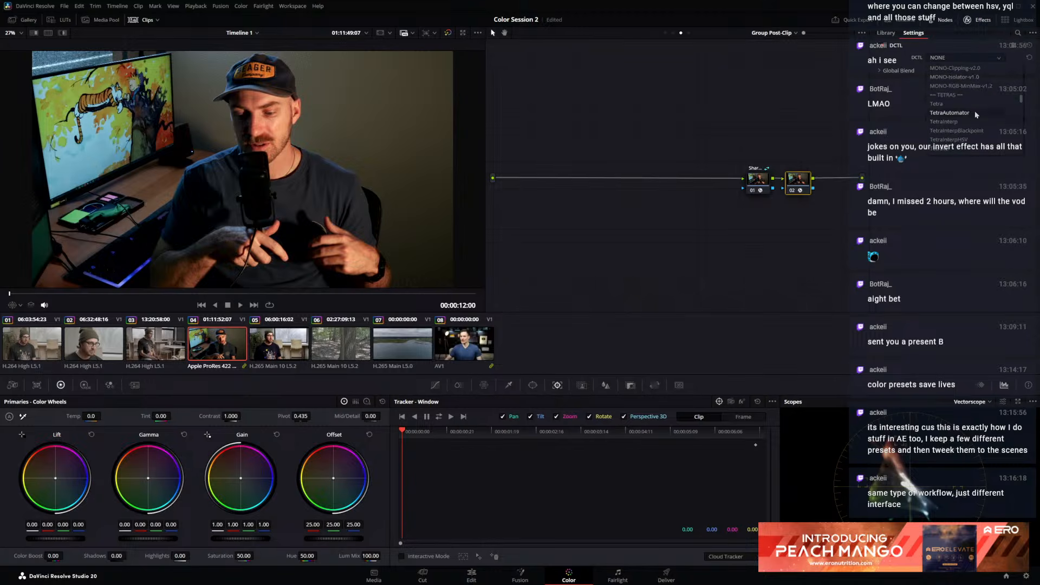
pyautogui.click(964, 113)
pyautogui.click(930, 88)
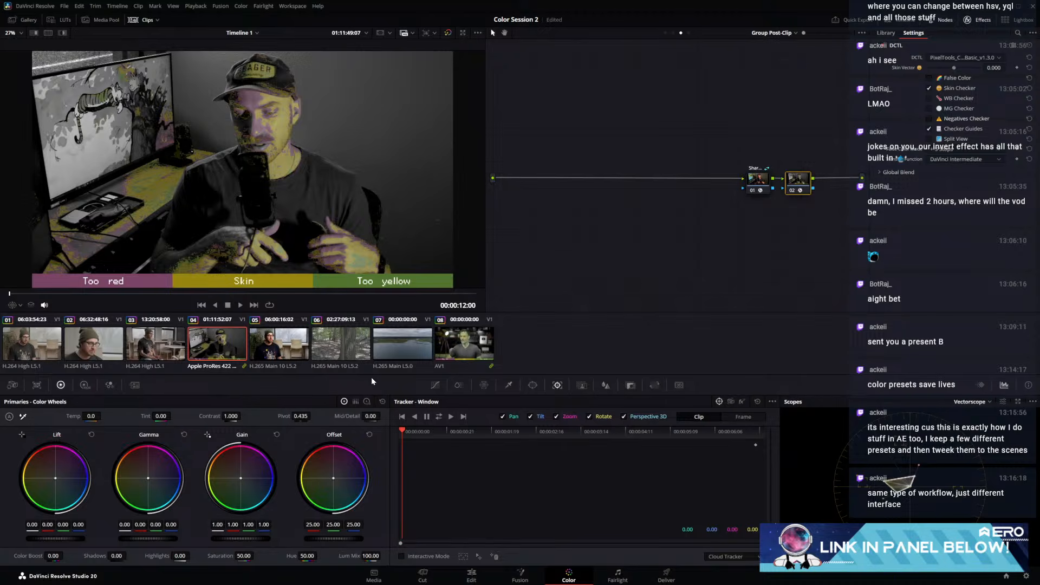
# Add the same skin checker node after the shared node in clip 05's Group Post-Clip graph and compare the clips in the Lightbox
pyautogui.click(305, 344)
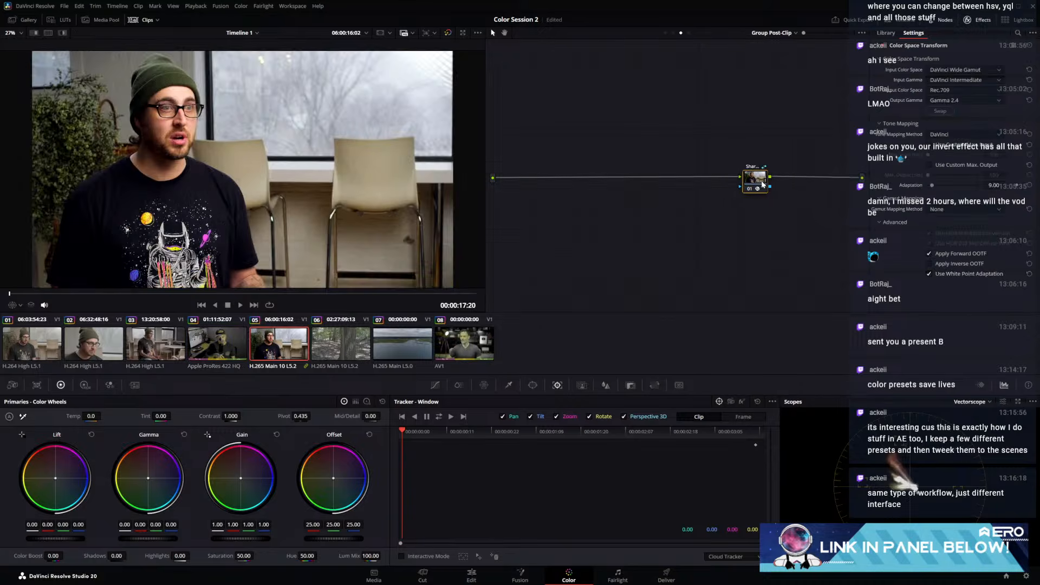
pyautogui.moveTo(795, 181); pyautogui.dragTo(796, 182)
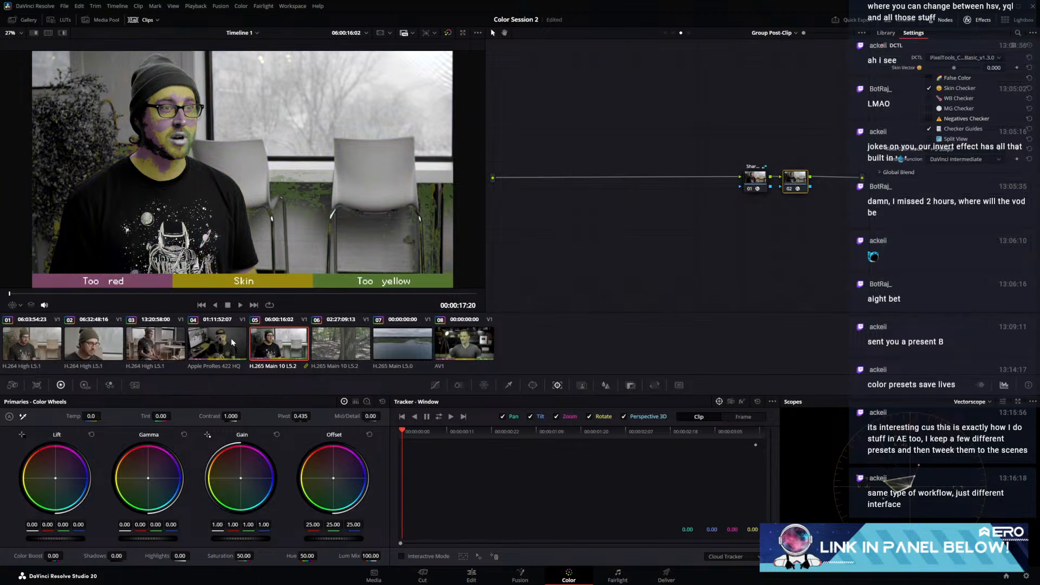
pyautogui.press('Up')
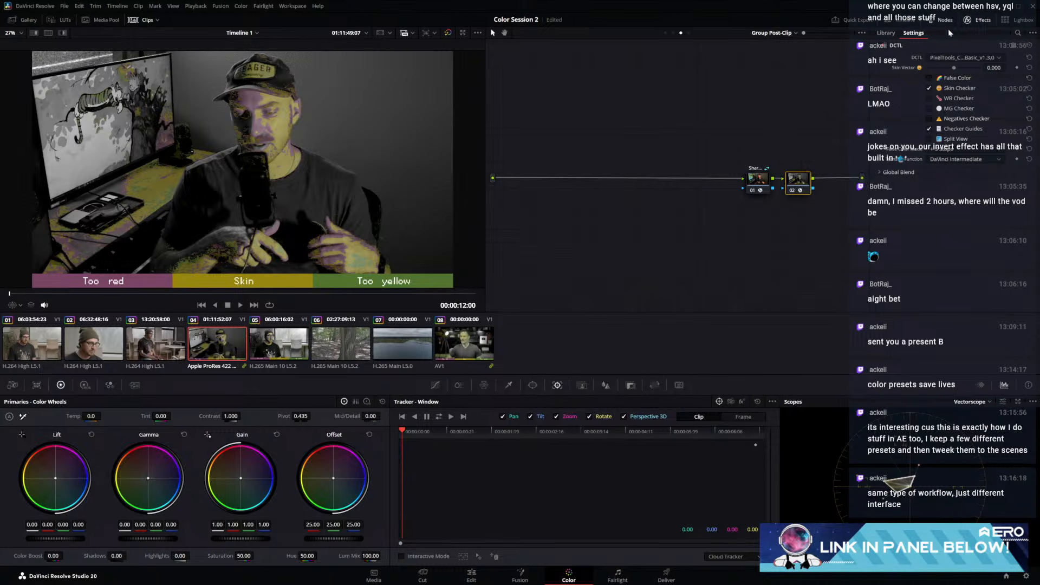
pyautogui.click(1014, 22)
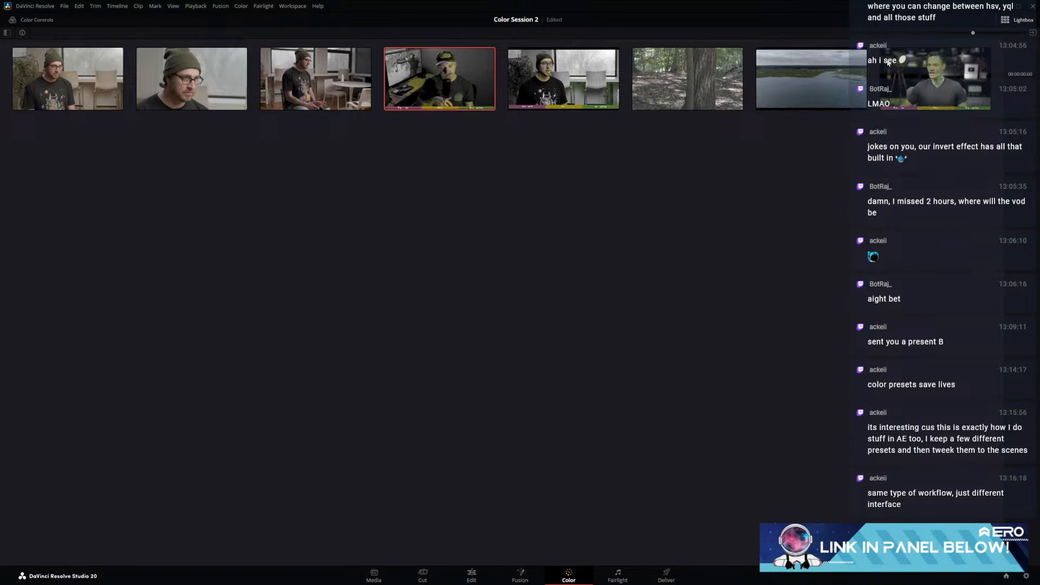
pyautogui.click(1005, 21)
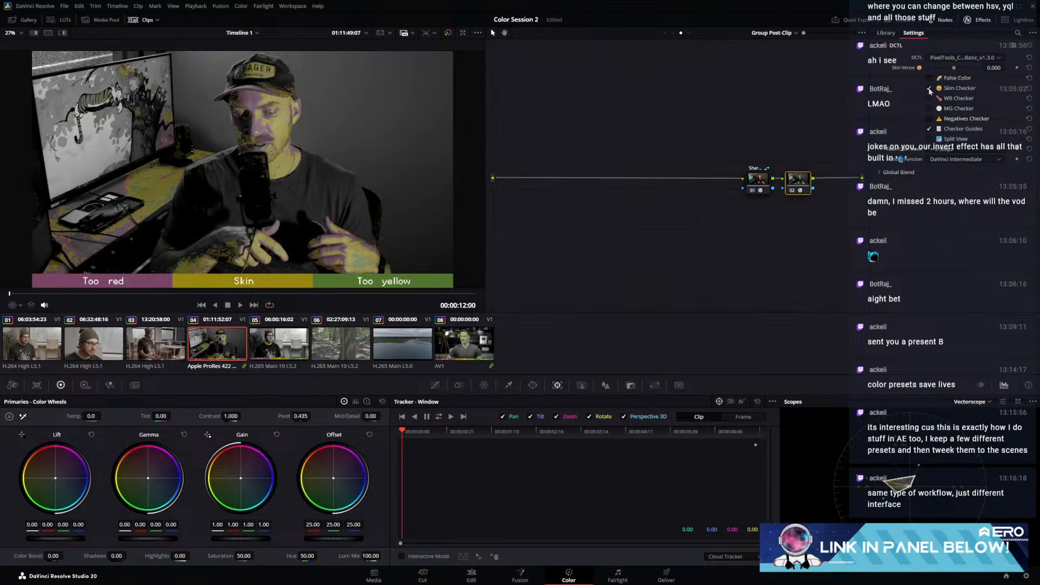
# Switch clip 04's group checker from Skin Checker to False Color and compare the clips in the Lightbox
pyautogui.click(929, 88)
pyautogui.click(930, 77)
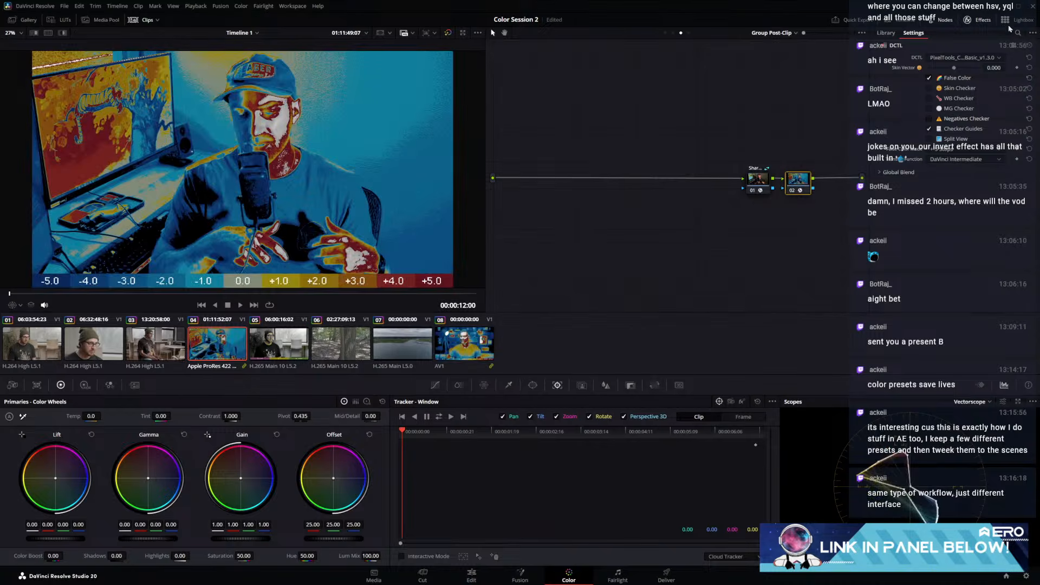
pyautogui.click(1007, 24)
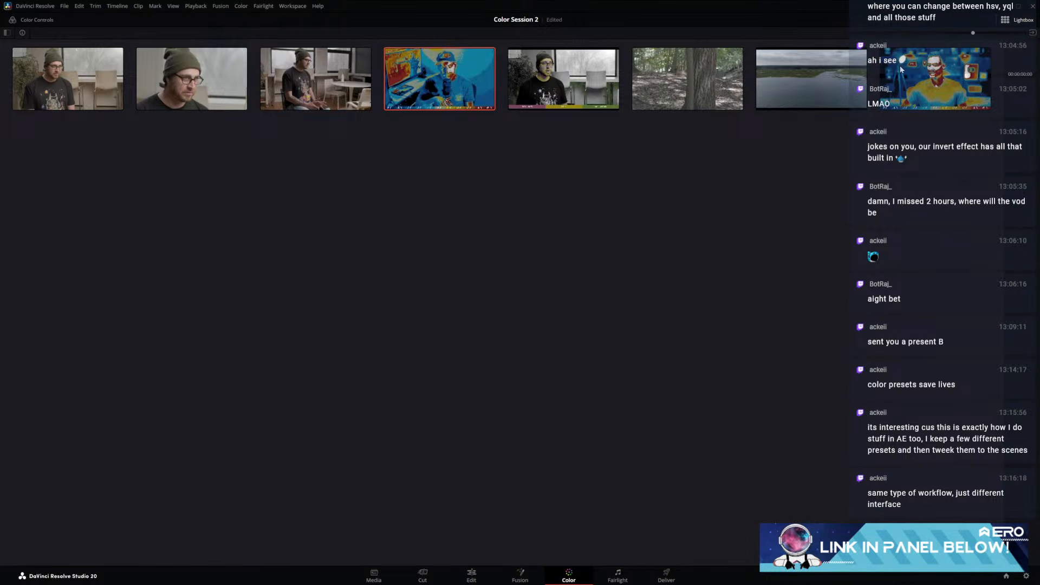
pyautogui.click(1019, 22)
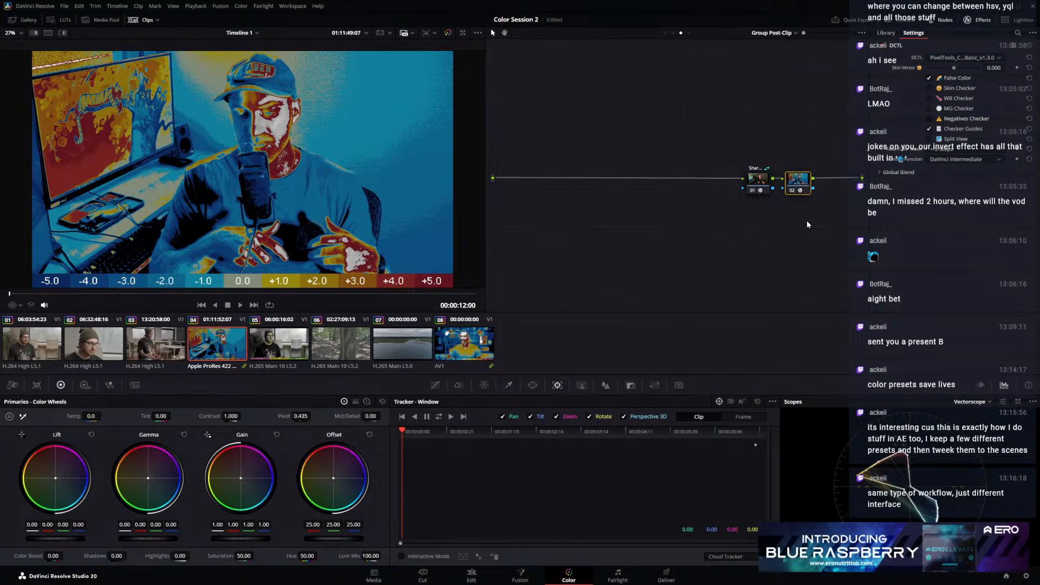
pyautogui.click(955, 57)
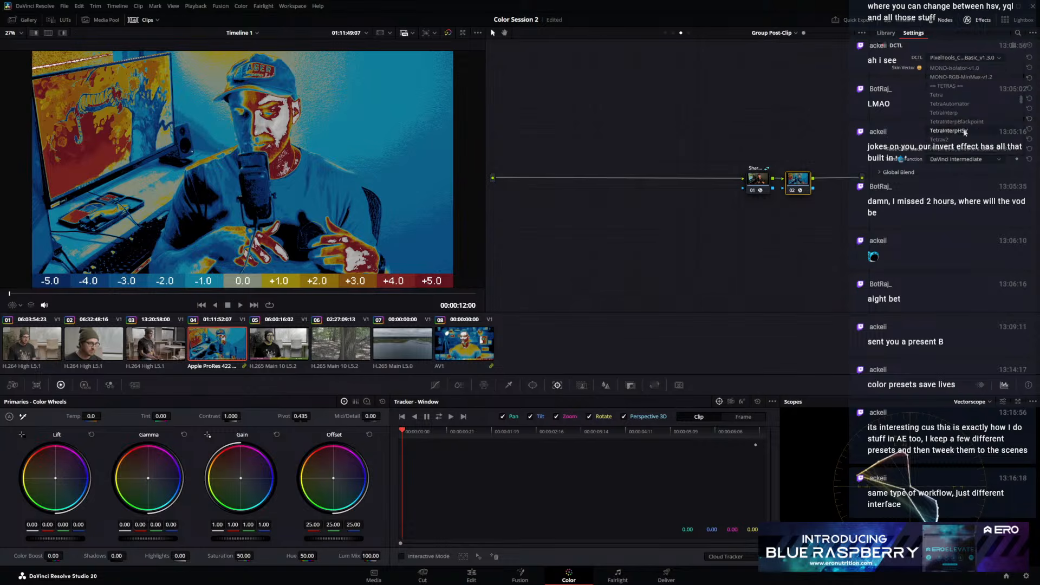
pyautogui.click(686, 275)
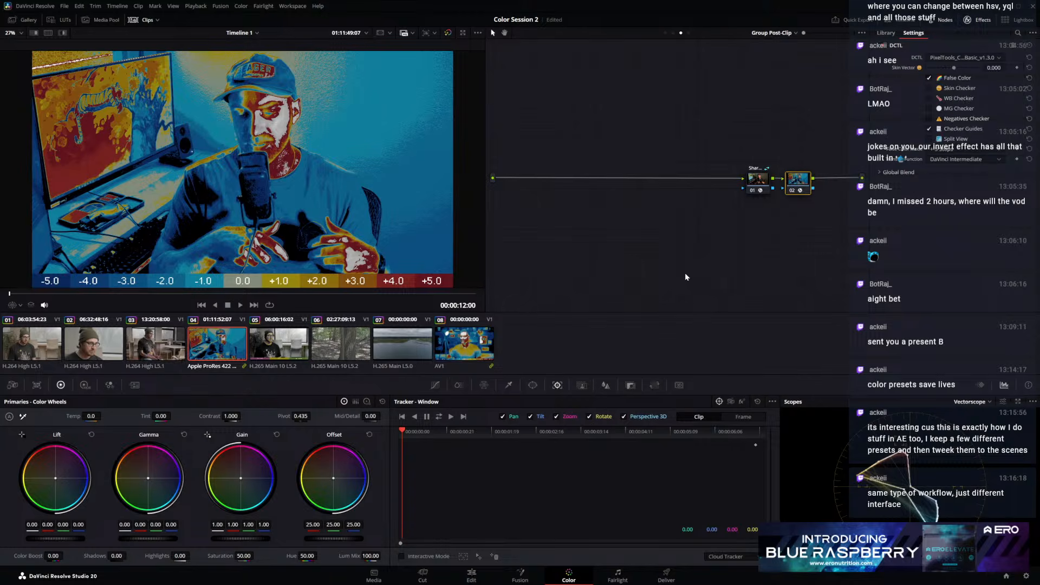
pyautogui.press('super')
pyautogui.click(429, 239)
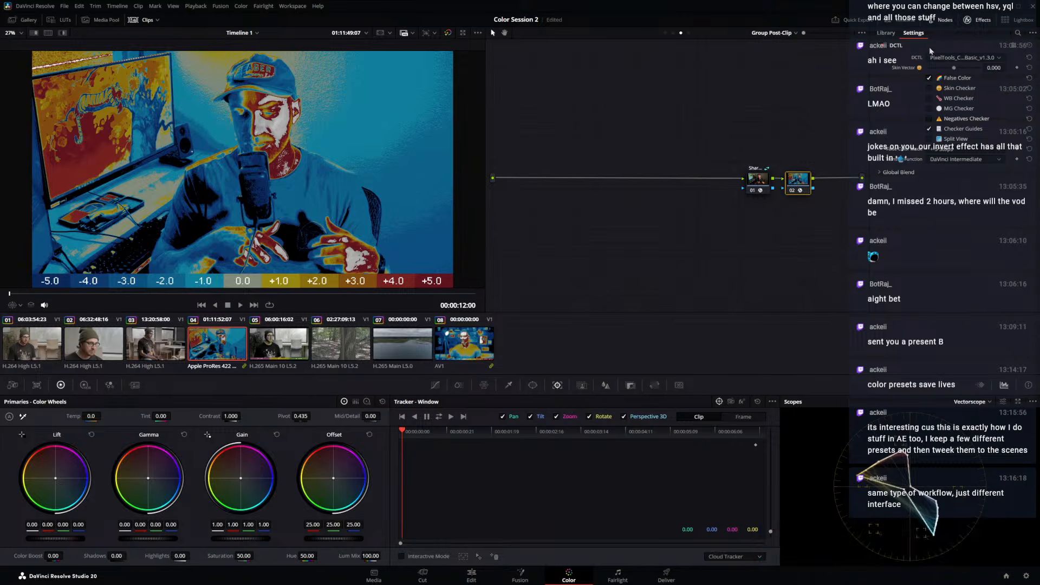
# Replace the checker DCTL in clip 04's group with MONO-Balance-v1.3 and show the clips in the Lightbox
pyautogui.click(982, 57)
pyautogui.scroll(-5, 979, 112)
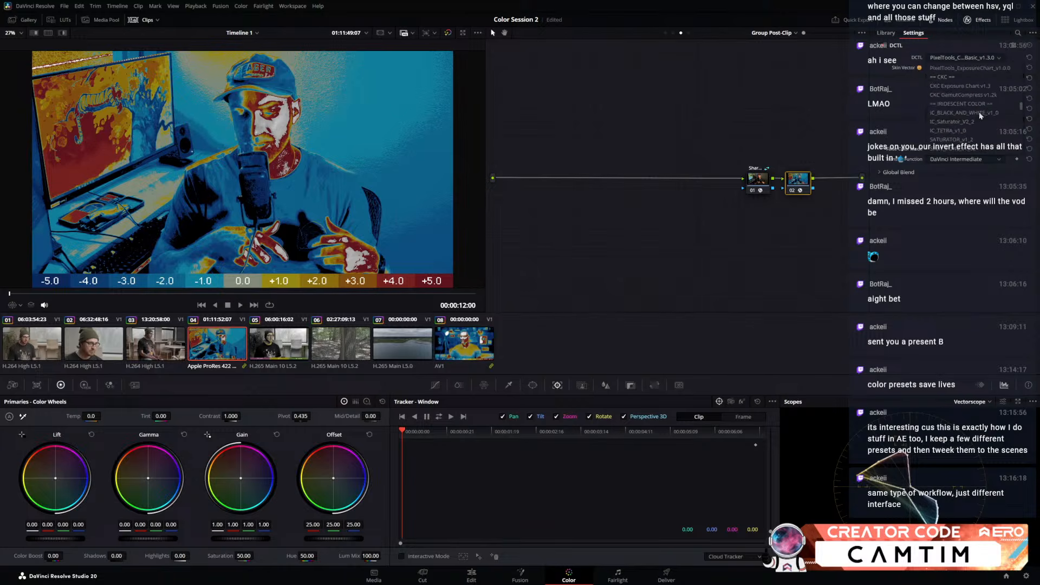
pyautogui.click(969, 122)
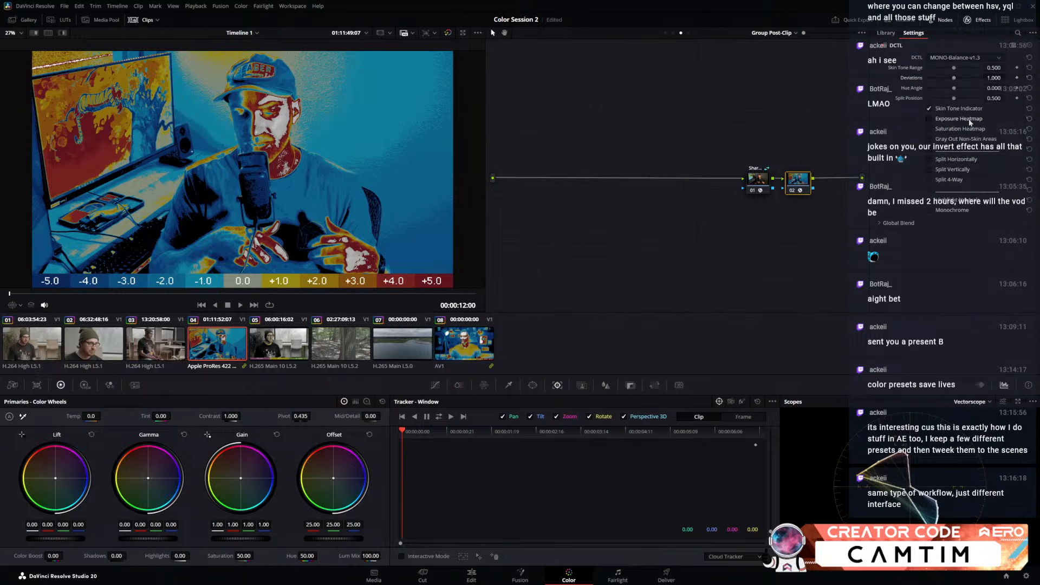
pyautogui.click(1008, 19)
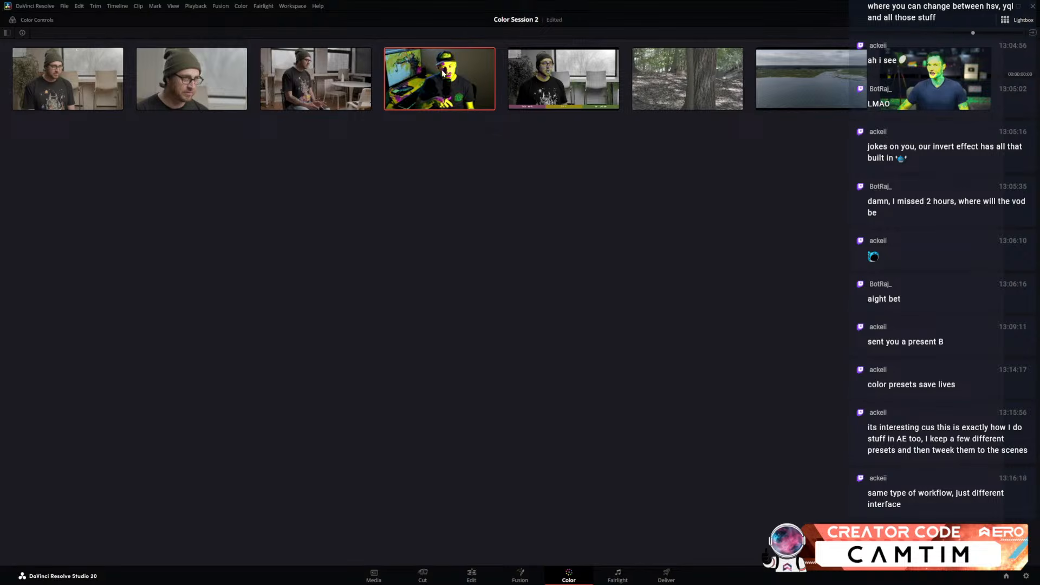
# Shift the gain in clip 08's Bal node to about 1.03 red, 0.99 green and 1.04 blue, and recheck the Lightbox
pyautogui.click(954, 66)
pyautogui.click(1006, 21)
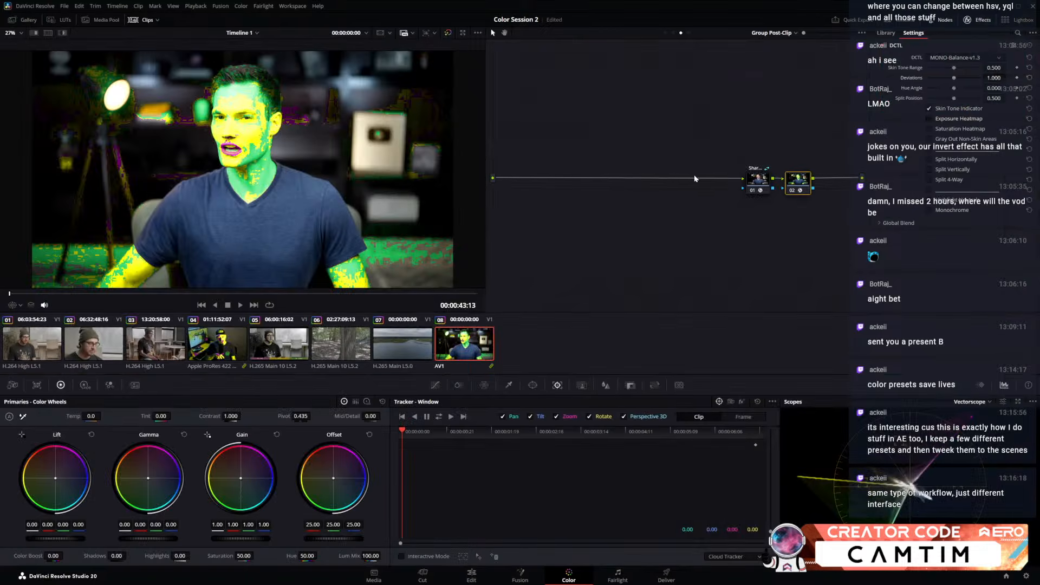
pyautogui.click(672, 33)
pyautogui.click(552, 162)
pyautogui.moveTo(238, 482); pyautogui.dragTo(238, 480)
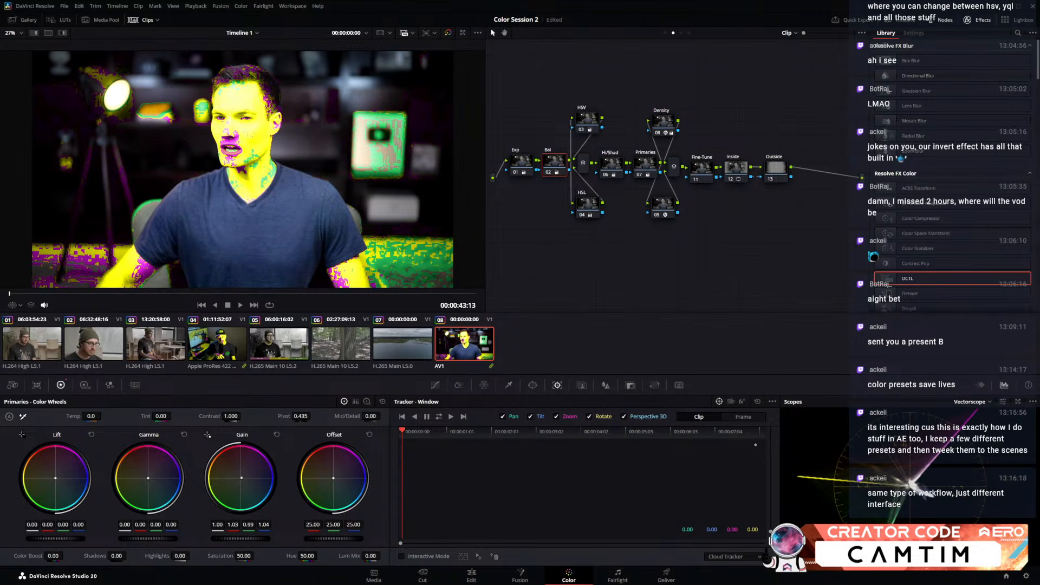
pyautogui.click(1014, 19)
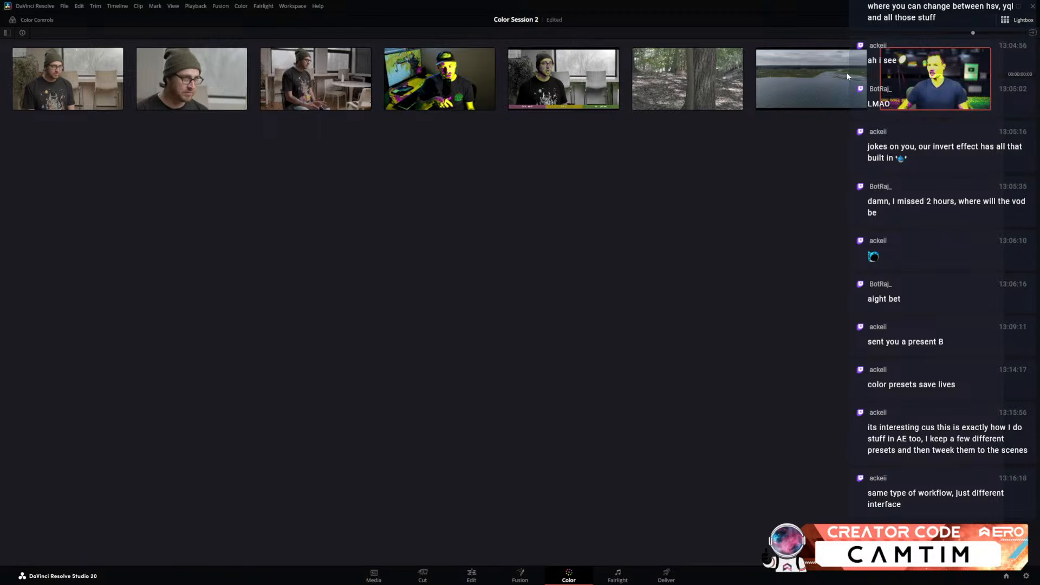
# Open clip 05's Group Post-Clip graph and switch its checker node from Skin Checker to False Color
pyautogui.click(537, 89)
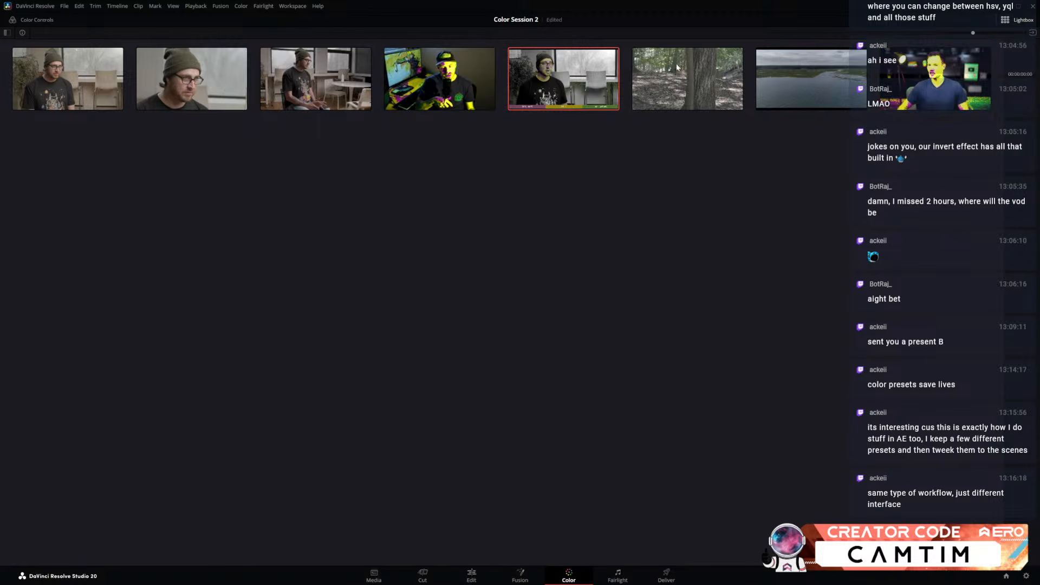
pyautogui.click(1019, 22)
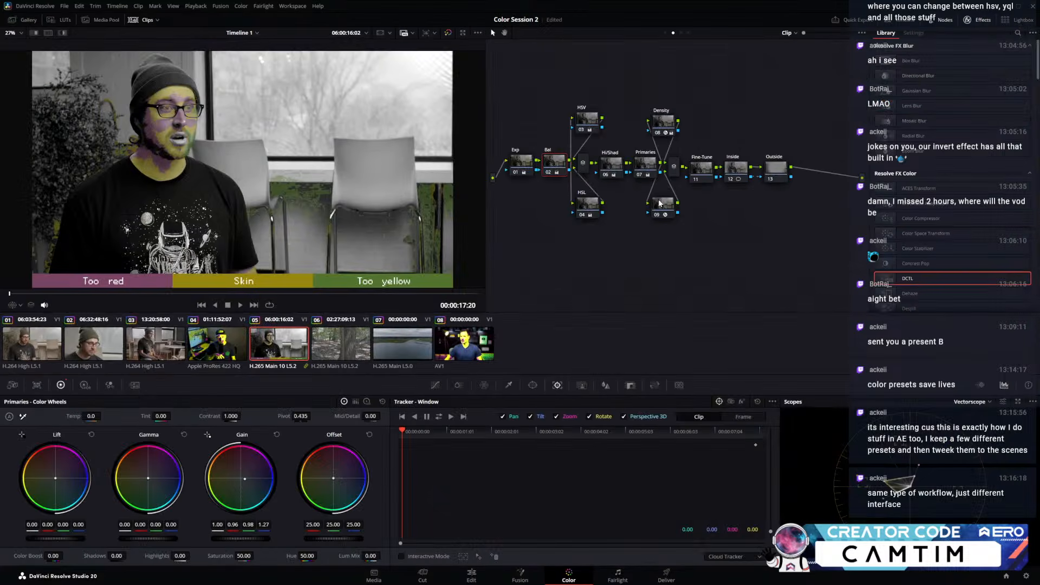
pyautogui.click(682, 33)
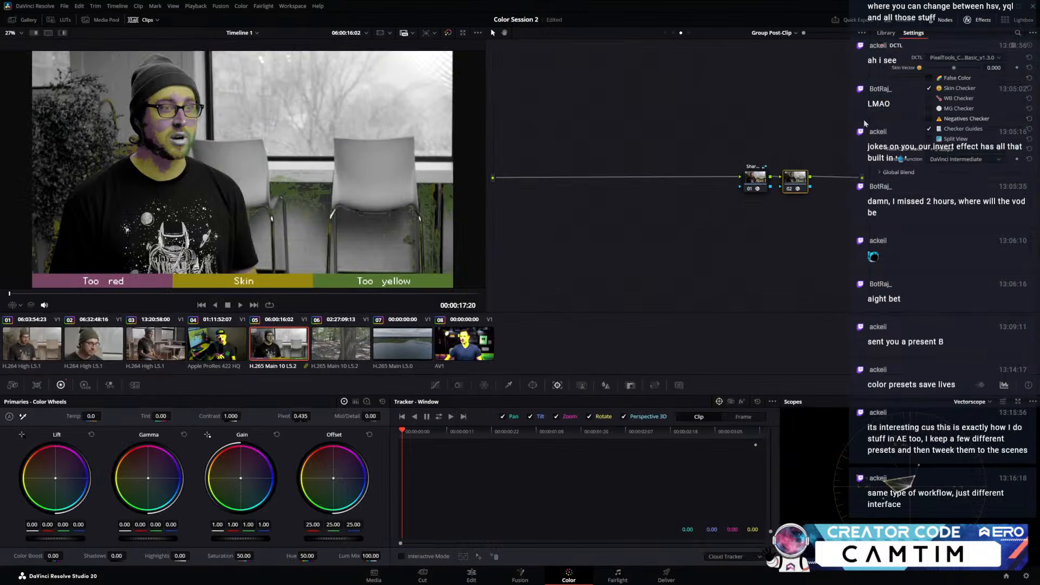
pyautogui.click(929, 88)
pyautogui.click(929, 78)
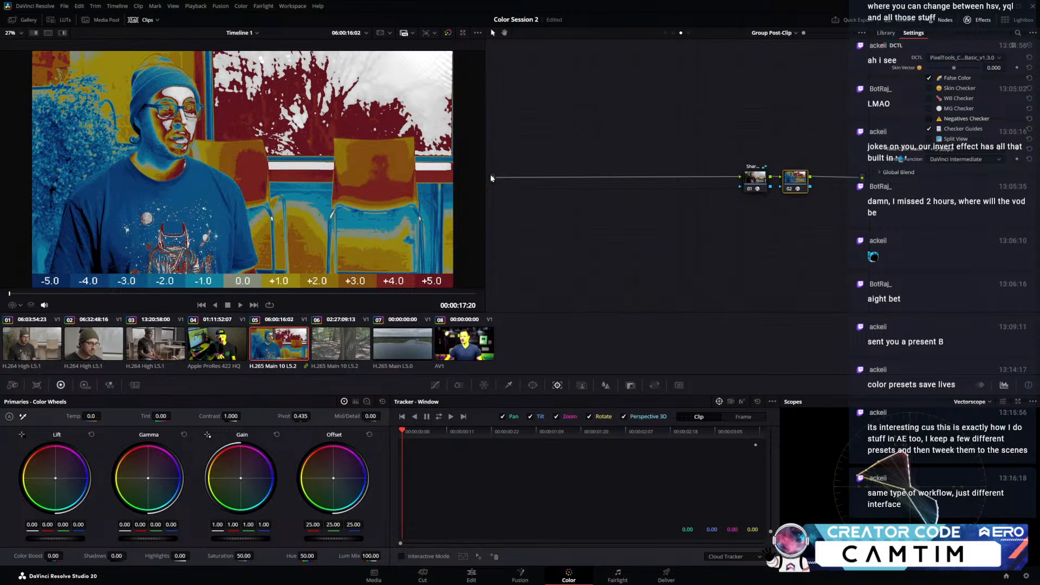
# Switch clip 05's group checker back to Skin Checker and move its node ahead of the shared node
pyautogui.click(929, 88)
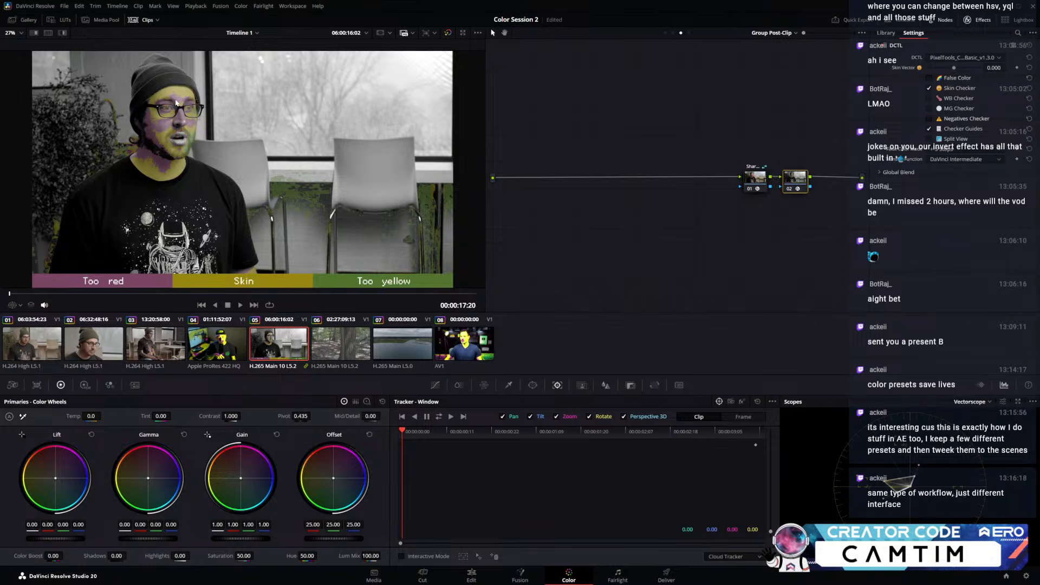
pyautogui.moveTo(795, 178); pyautogui.dragTo(701, 187)
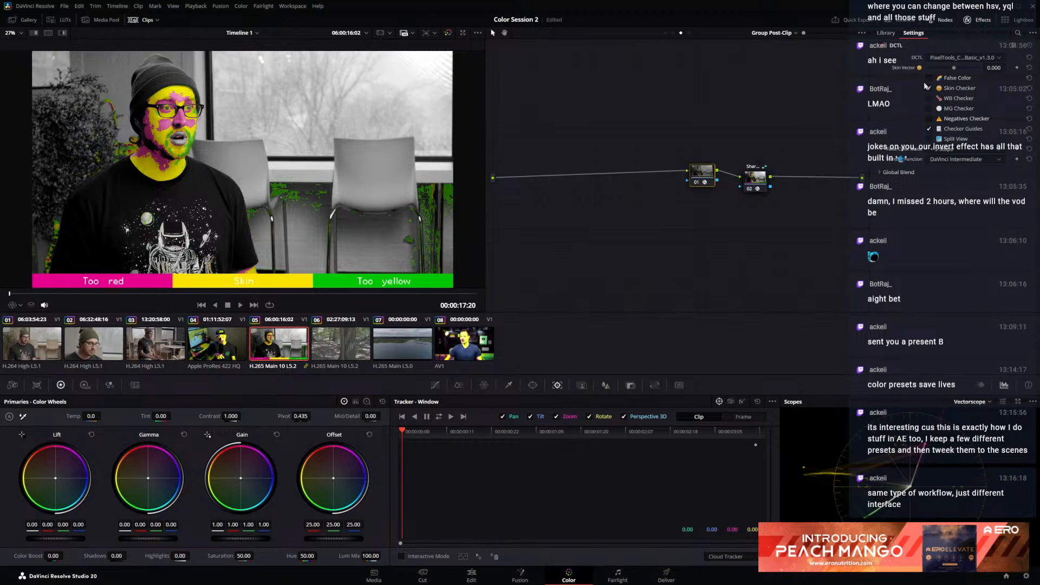
# View clip 05 through the WB, MG and Negatives Checker overlays, and remove the checker DCTL from its group node
pyautogui.moveTo(954, 67); pyautogui.dragTo(953, 66)
pyautogui.click(1029, 68)
pyautogui.click(930, 98)
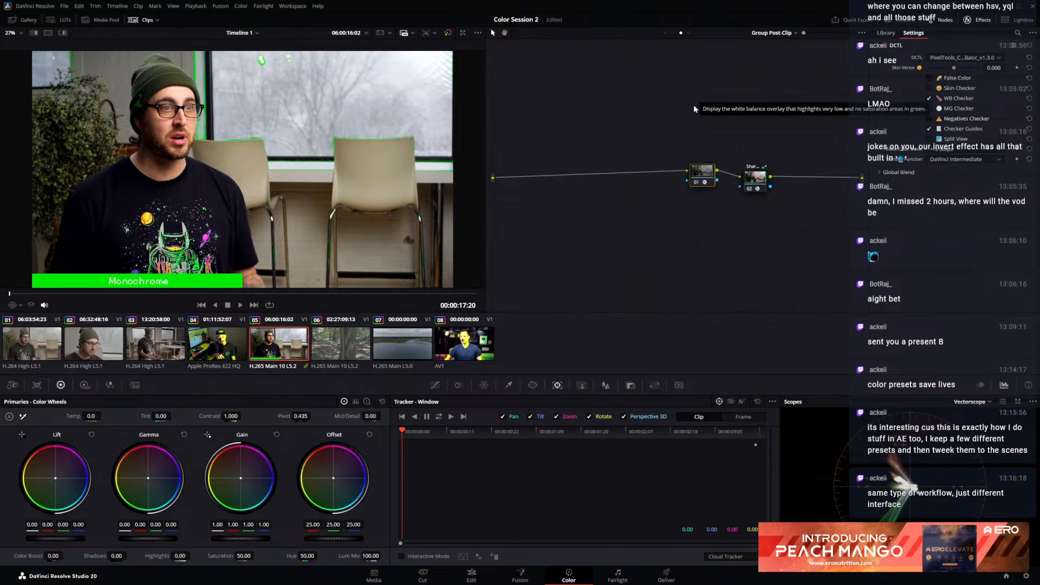
pyautogui.click(930, 108)
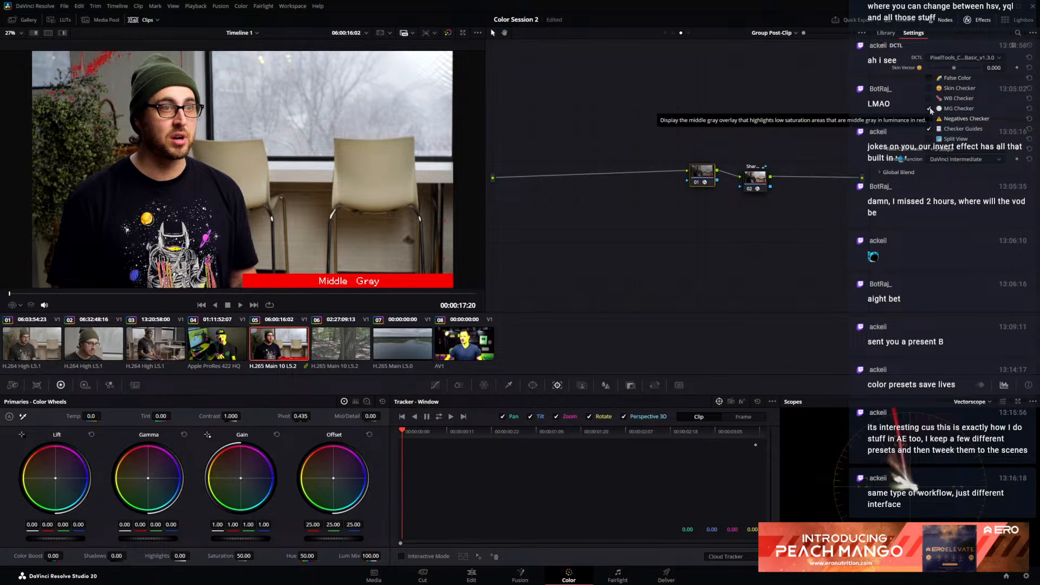
pyautogui.click(930, 110)
pyautogui.click(930, 120)
pyautogui.click(929, 129)
pyautogui.click(929, 119)
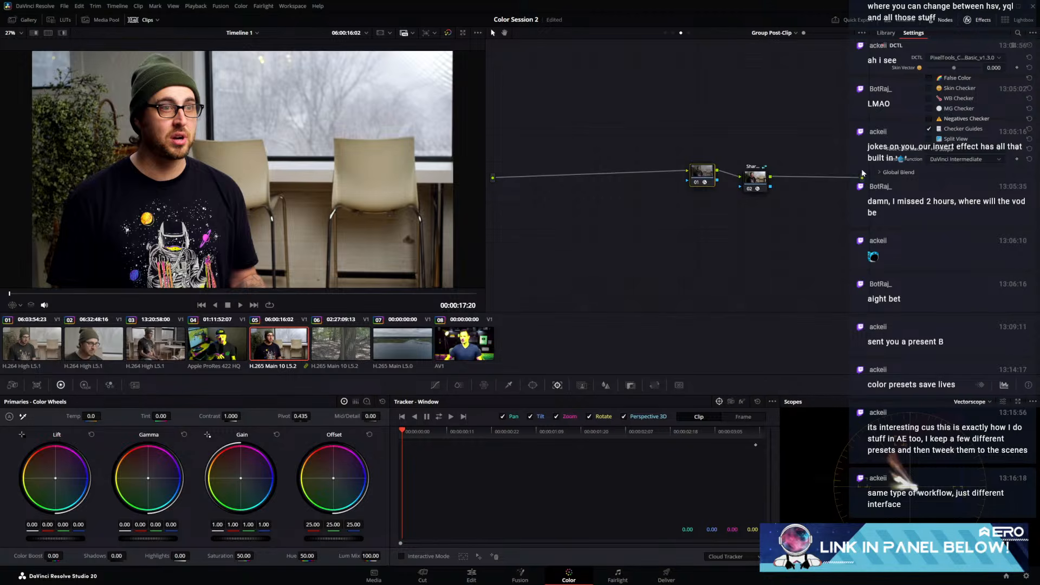
pyautogui.click(1012, 47)
# Review the Exp, Bal and Primaries nodes in clip 05's clip-level node graph
pyautogui.click(673, 33)
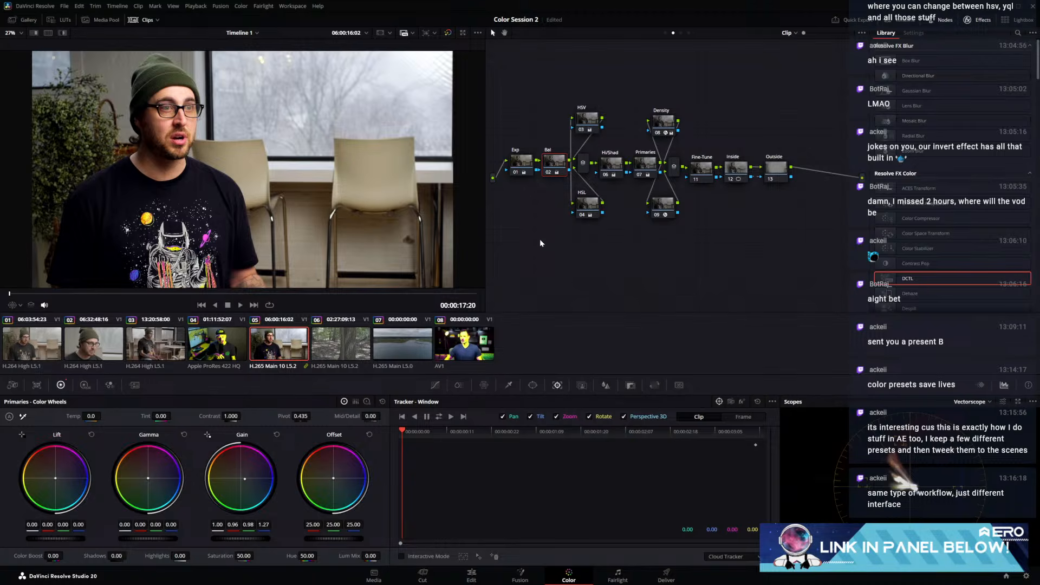
pyautogui.click(521, 163)
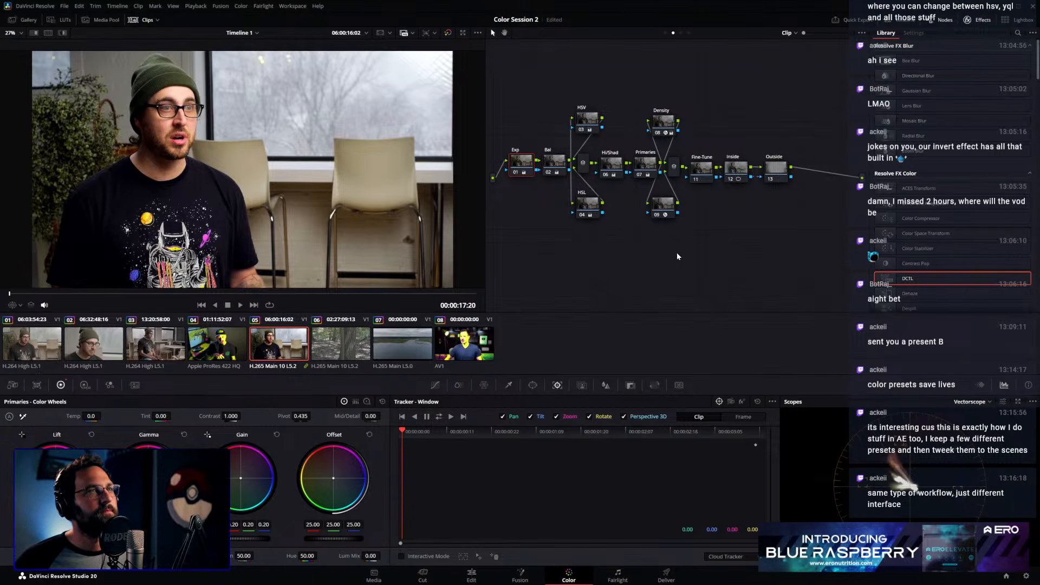
pyautogui.click(553, 161)
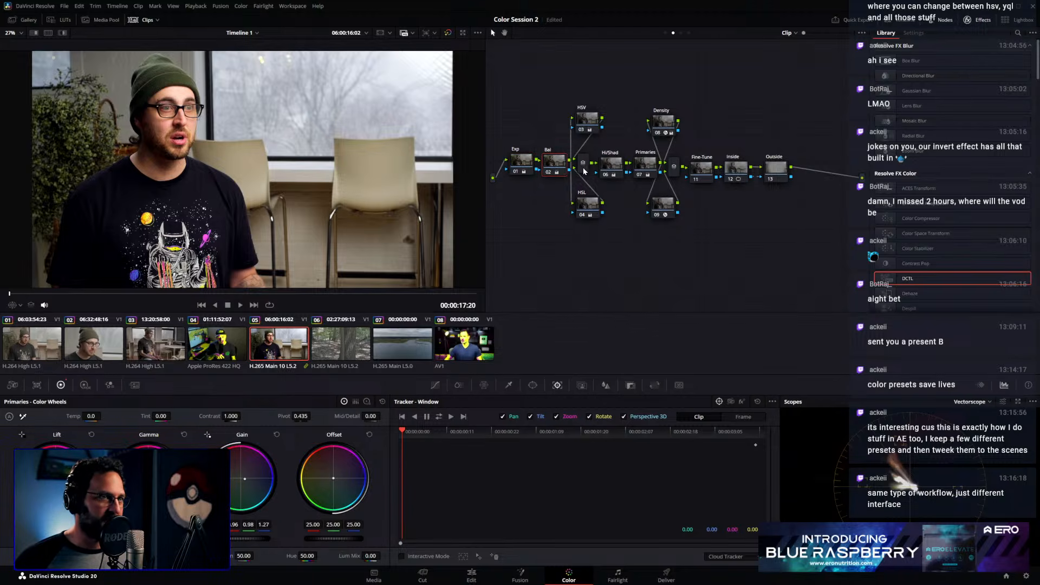
pyautogui.click(641, 166)
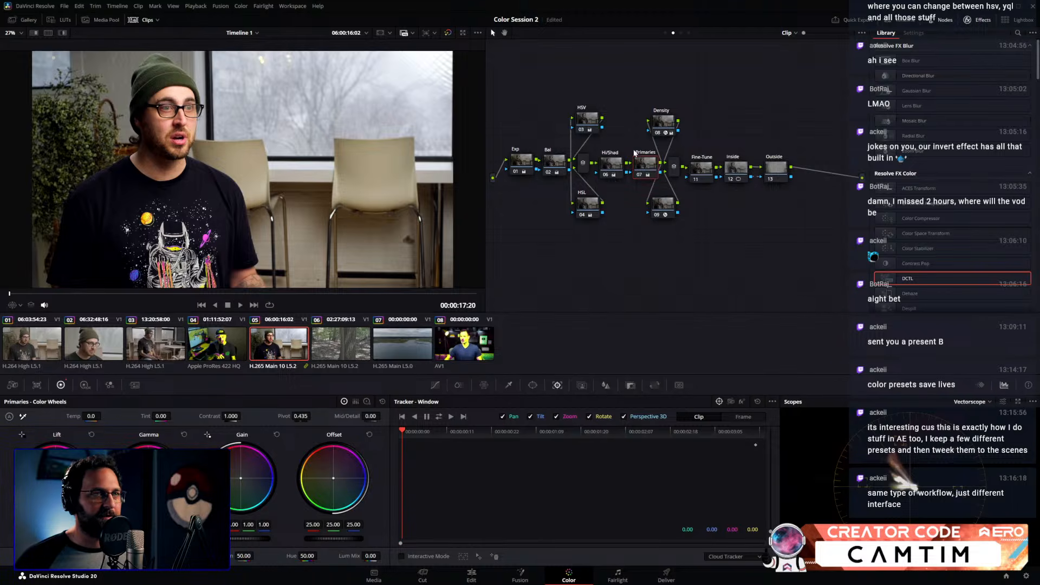
# Save the first node of clip 05's Group Post-Clip graph as a shared node and label it Look
pyautogui.click(681, 33)
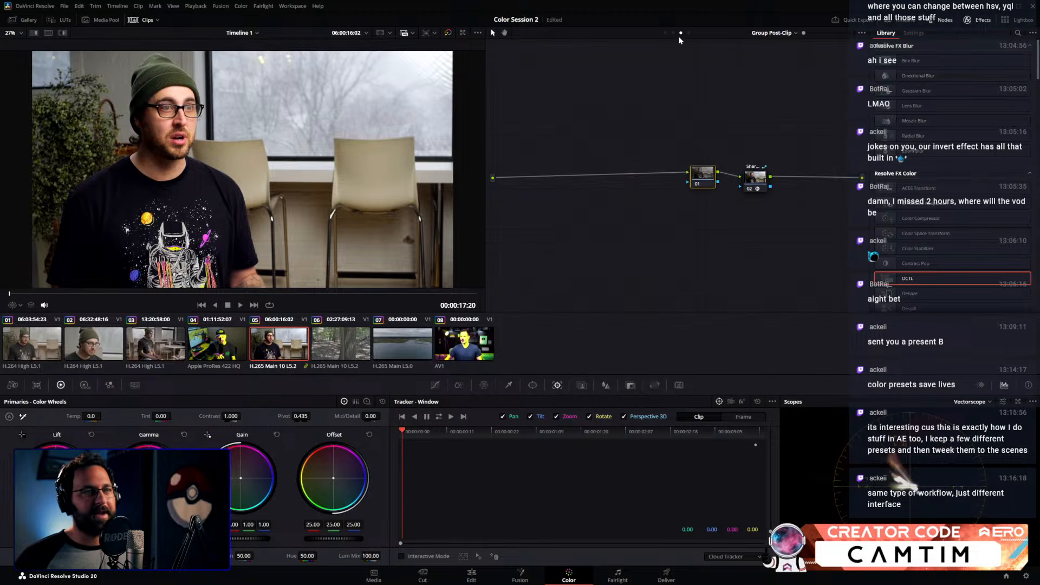
pyautogui.rightClick(701, 180)
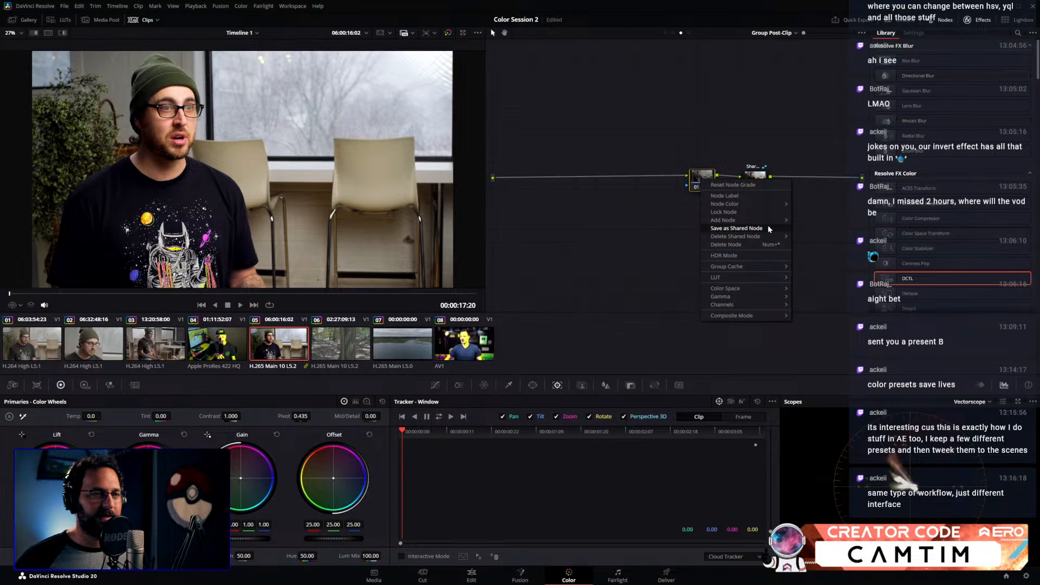
pyautogui.click(768, 227)
pyautogui.rightClick(711, 179)
pyautogui.click(733, 209)
pyautogui.rightClick(711, 179)
pyautogui.click(726, 192)
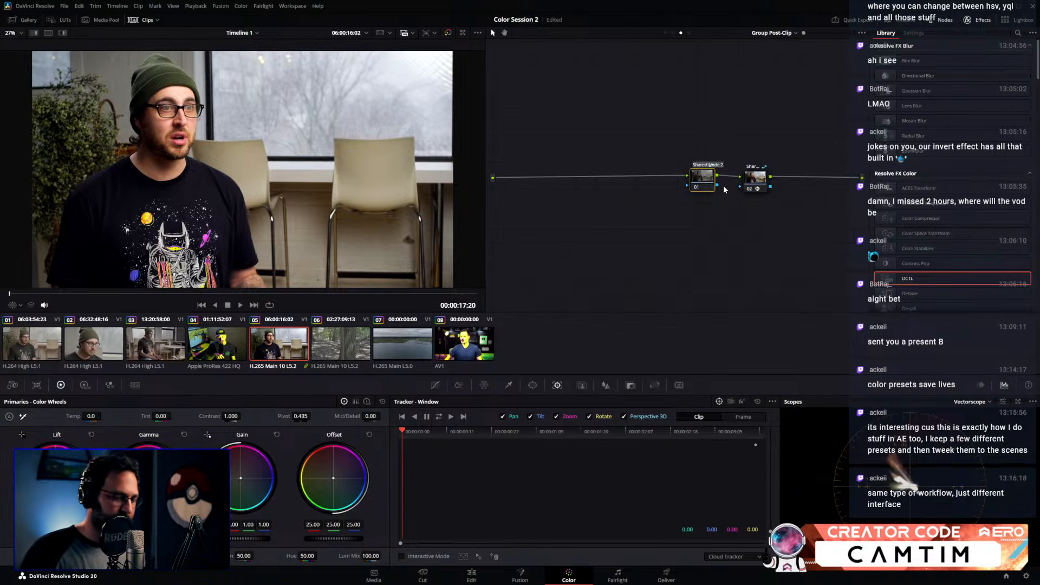
pyautogui.write('Look')
pyautogui.press('Return')
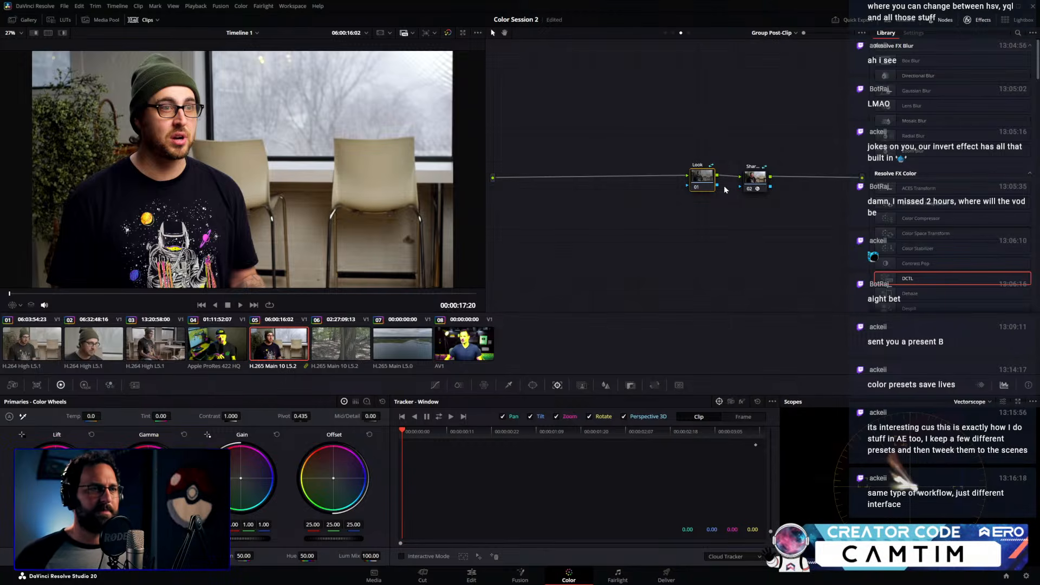
# Apply a DCTL effect to the Look node and load MONO-RGB-Split-Neutral-v1.0
pyautogui.rightClick(707, 181)
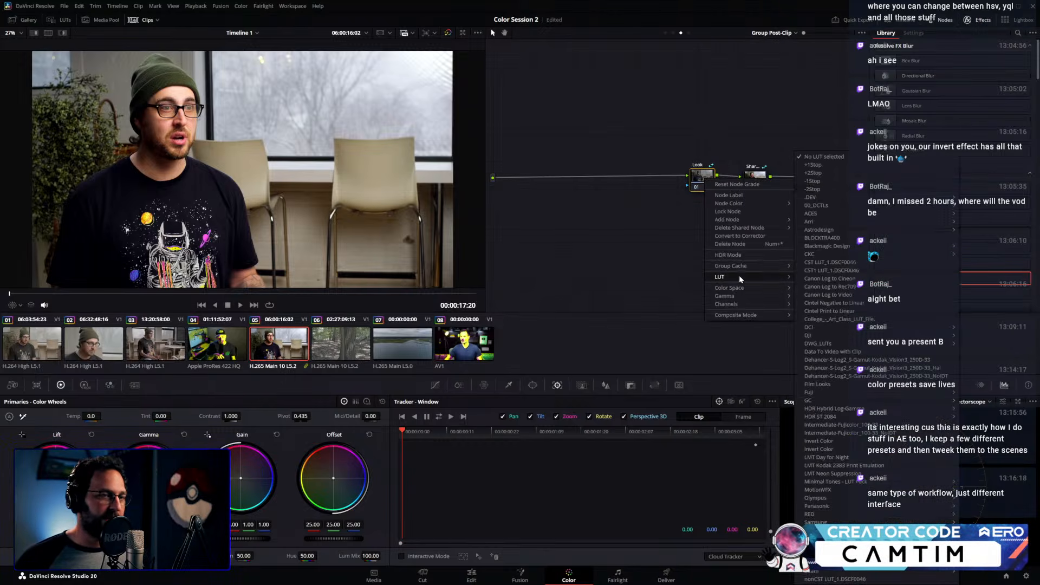
pyautogui.click(703, 180)
pyautogui.moveTo(702, 180); pyautogui.dragTo(709, 186)
pyautogui.click(948, 54)
pyautogui.scroll(-2, 977, 96)
pyautogui.scroll(-4, 976, 105)
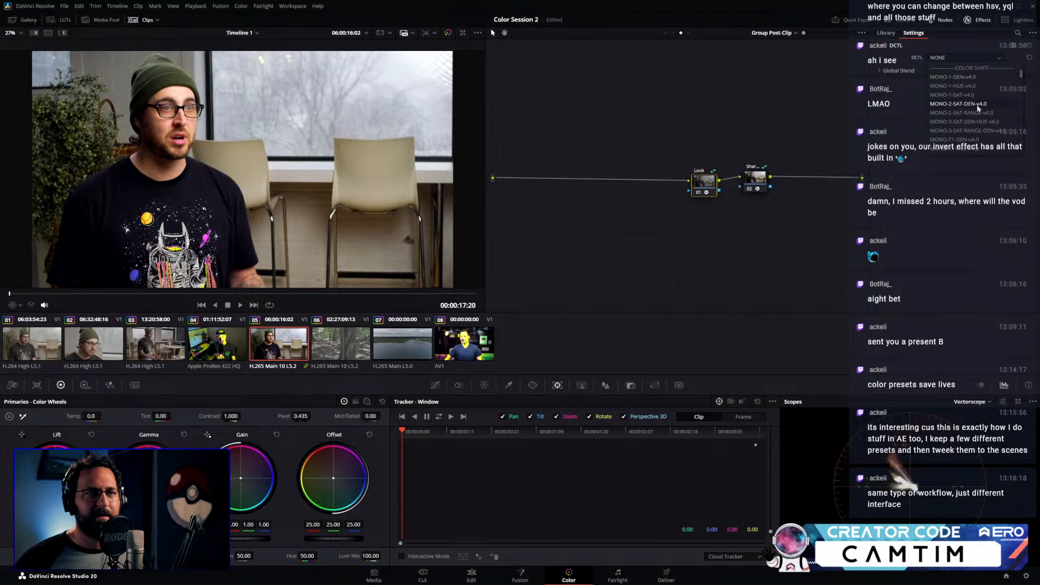
pyautogui.scroll(-3, 978, 106)
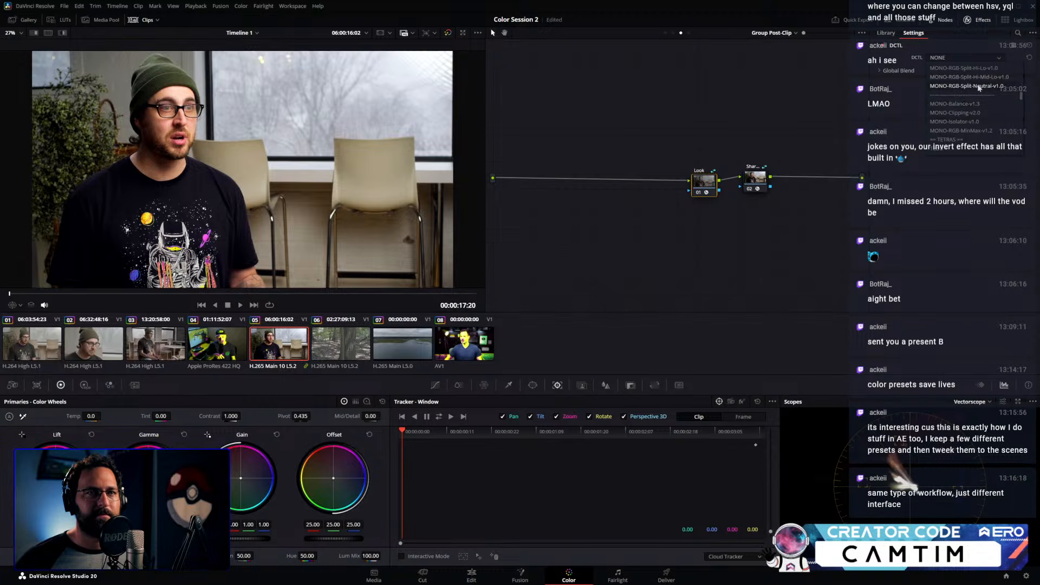
pyautogui.click(978, 87)
# Switch the Look node's DCTL to SPLIT_TONE_v1_02 and raise its Strength to 0.589
pyautogui.click(992, 58)
pyautogui.scroll(-5, 987, 86)
pyautogui.scroll(5, 987, 92)
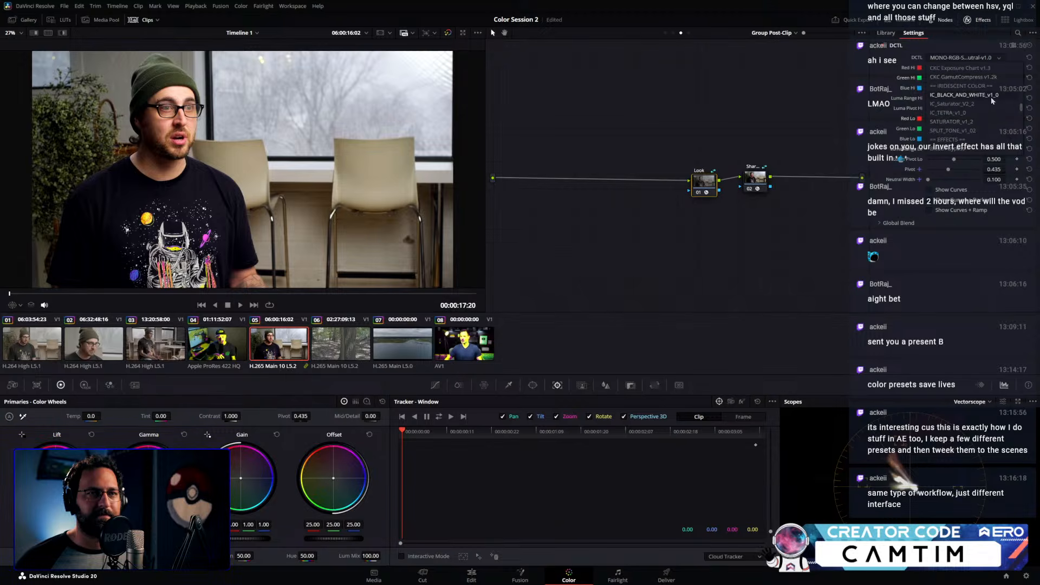
pyautogui.click(971, 132)
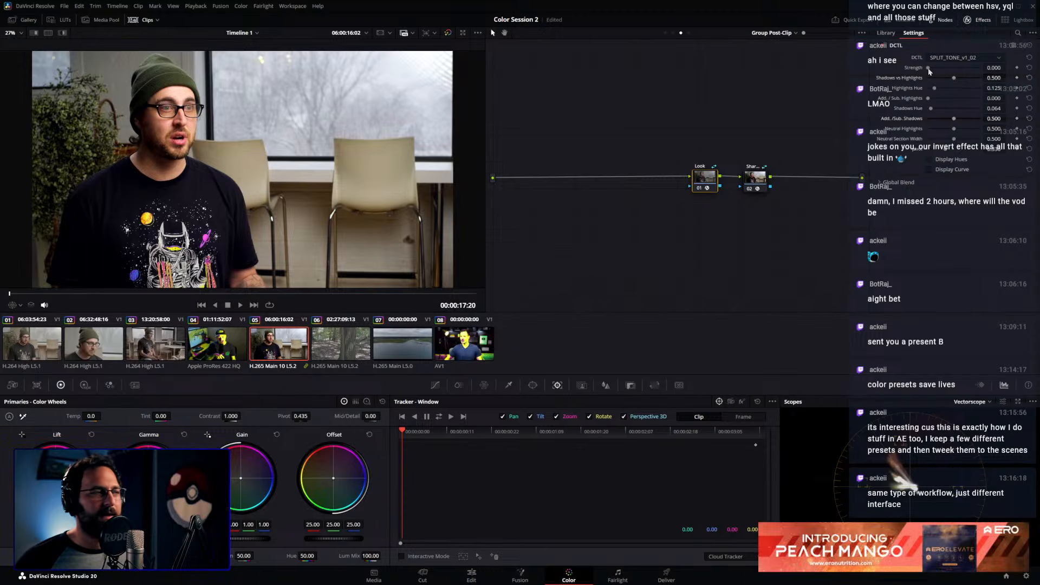
pyautogui.moveTo(928, 70); pyautogui.dragTo(959, 71)
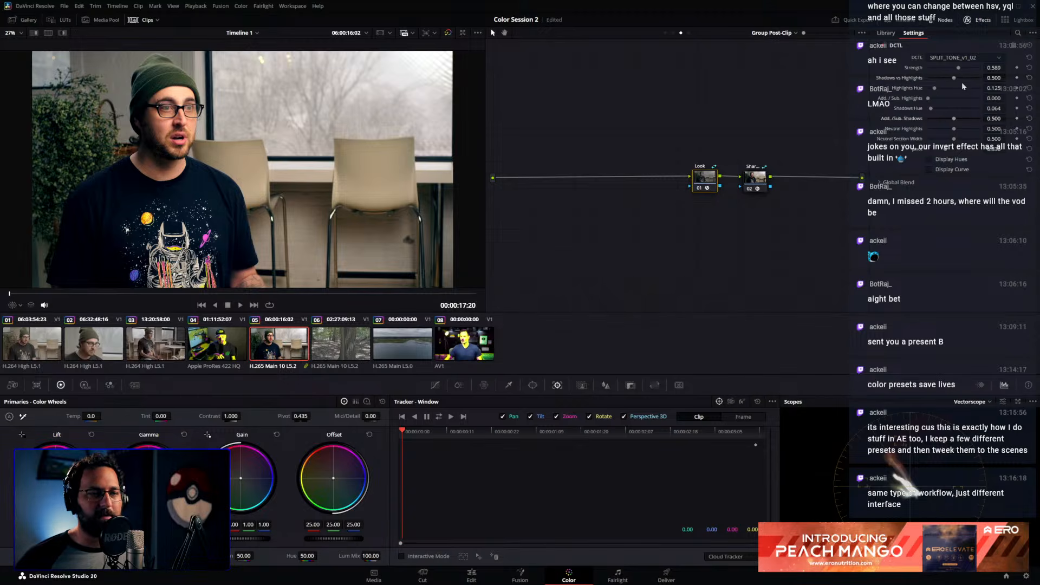
# Compare clip 05 with and without the Look node, checking the face, window and dark shirt up close
pyautogui.hotkey('ctrl', 'd')
pyautogui.hotkey('ctrl', 'd')
pyautogui.scroll(1, 192, 89)
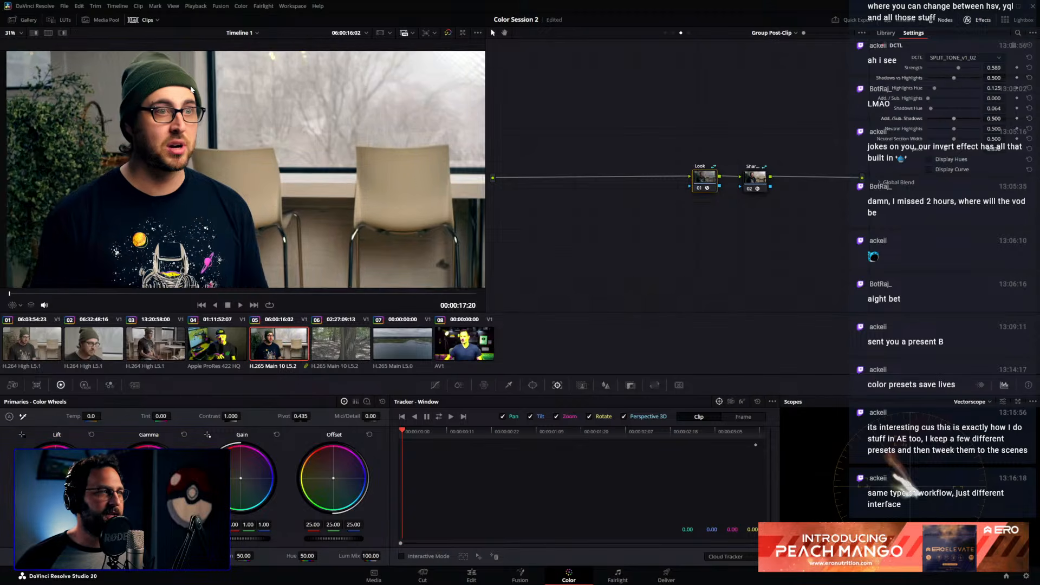
pyautogui.scroll(1, 192, 90)
pyautogui.hotkey('ctrl', 'd')
pyautogui.scroll(4, 356, 101)
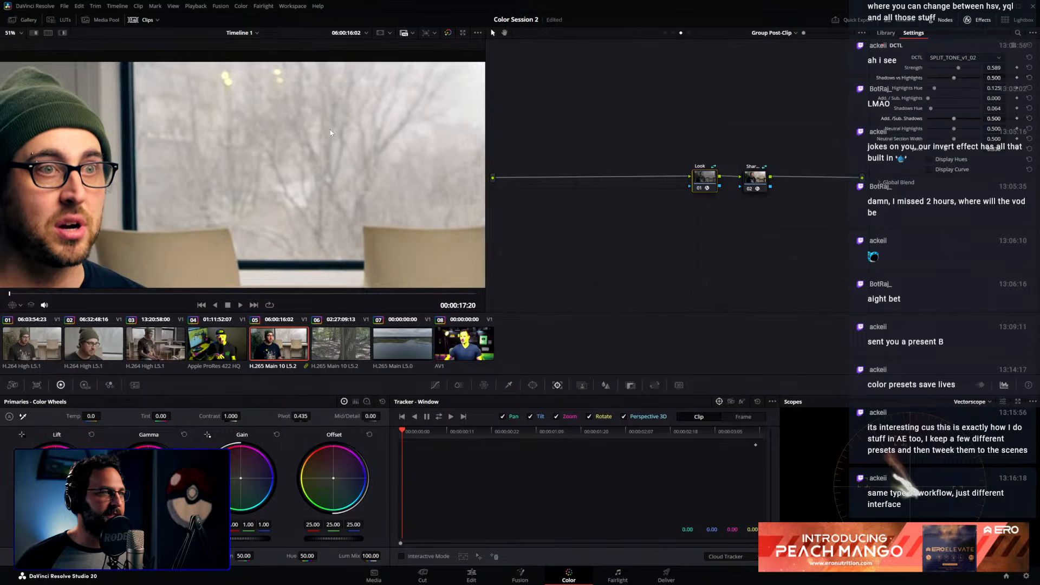
pyautogui.moveTo(257, 168); pyautogui.dragTo(320, 129)
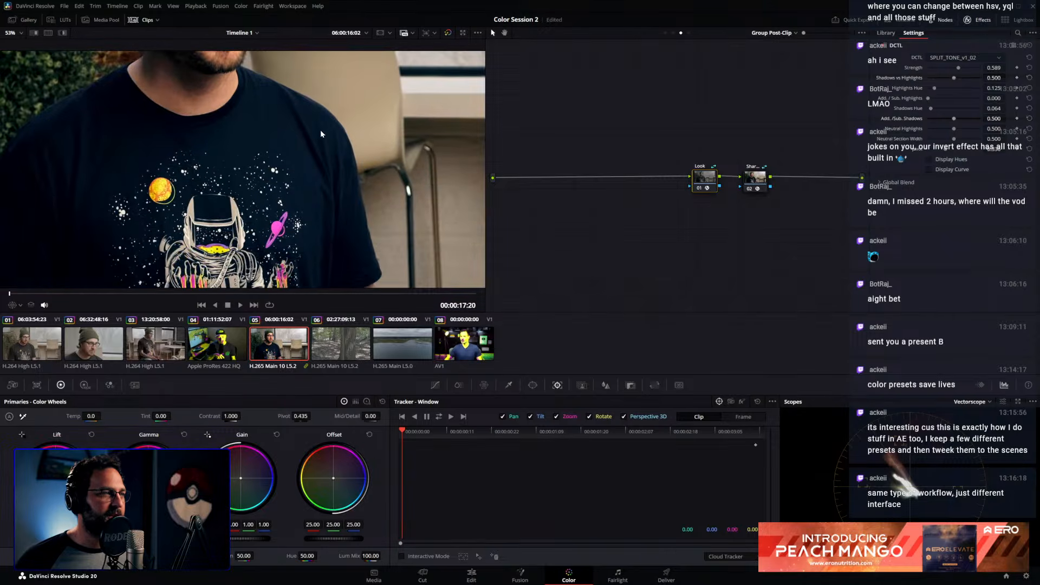
pyautogui.hotkey('ctrl', 'd')
pyautogui.hotkey('ctrl', 'd')
pyautogui.scroll(-4, 275, 185)
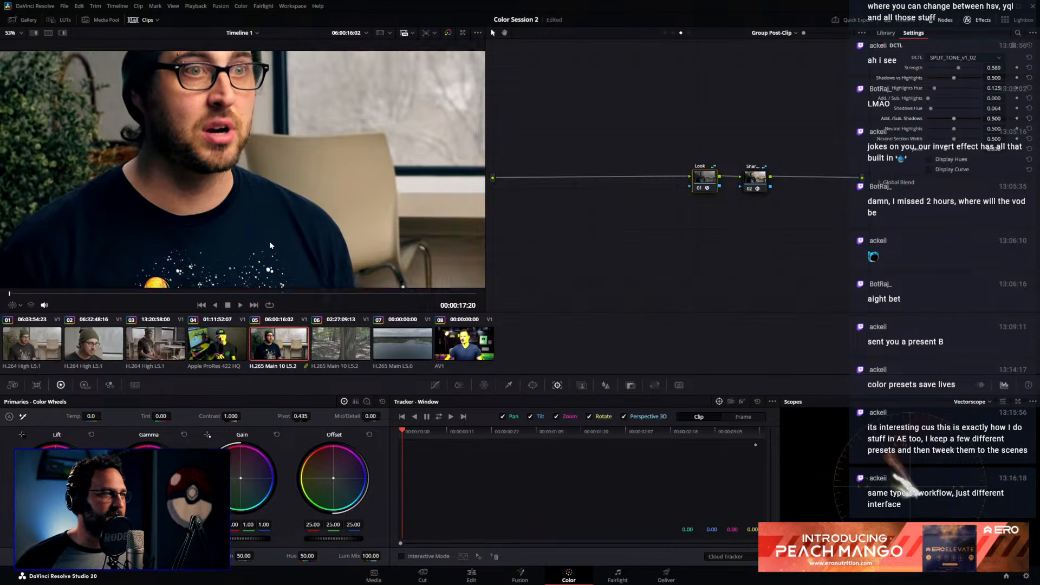
pyautogui.scroll(-2, 292, 175)
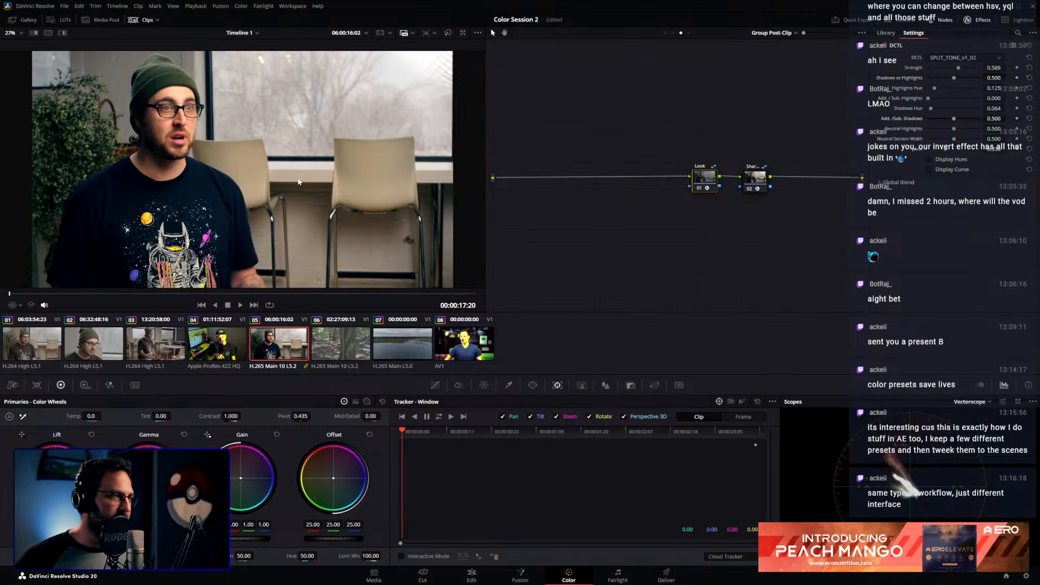
pyautogui.moveTo(708, 181); pyautogui.dragTo(712, 181)
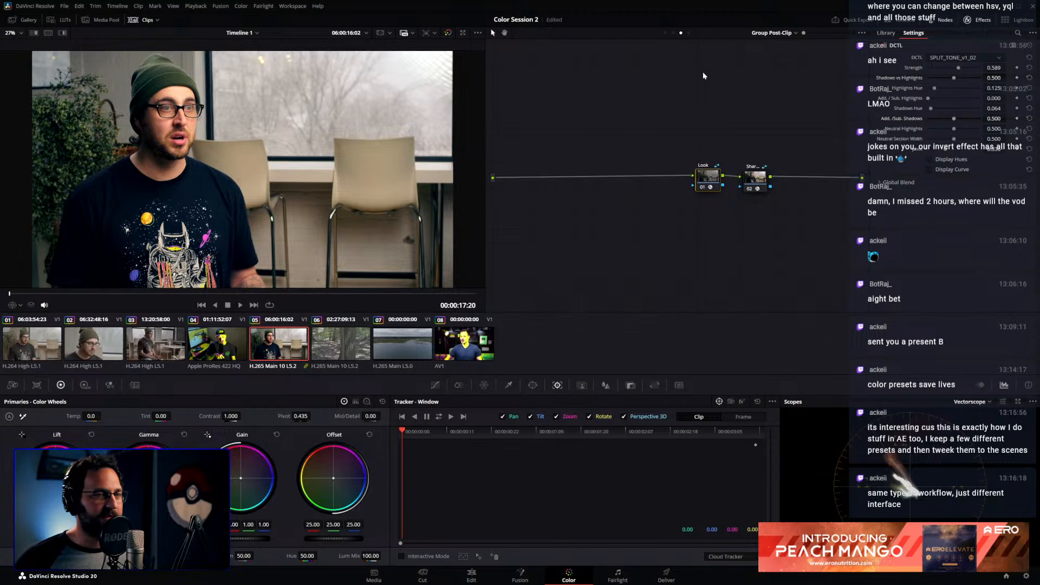
pyautogui.moveTo(702, 181); pyautogui.dragTo(704, 183)
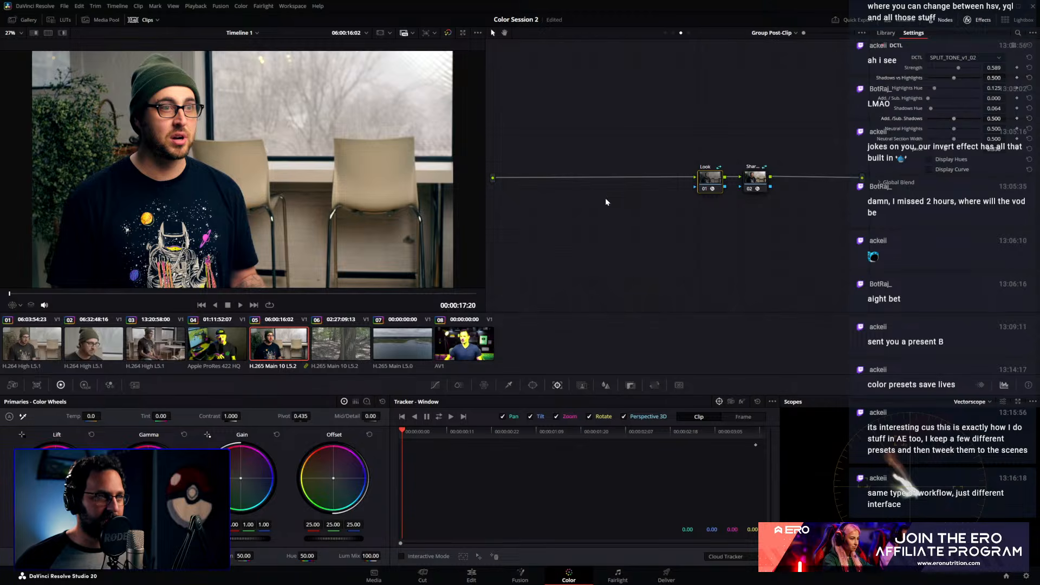
# Delete the MONO-Balance checker node from clip 04's Group Post-Clip graph
pyautogui.click(232, 339)
pyautogui.moveTo(801, 184); pyautogui.dragTo(806, 192)
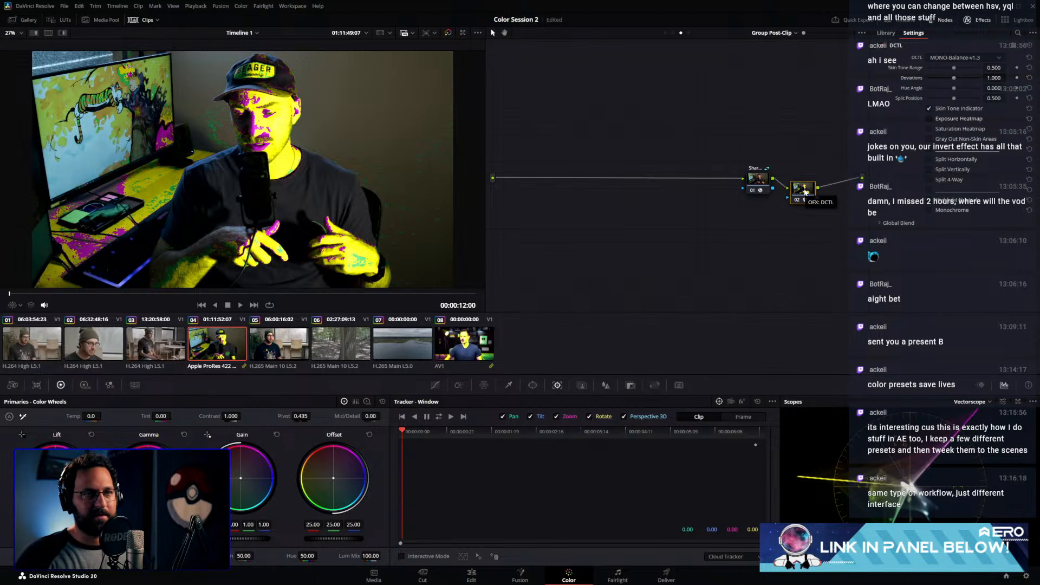
pyautogui.moveTo(806, 191); pyautogui.dragTo(681, 182)
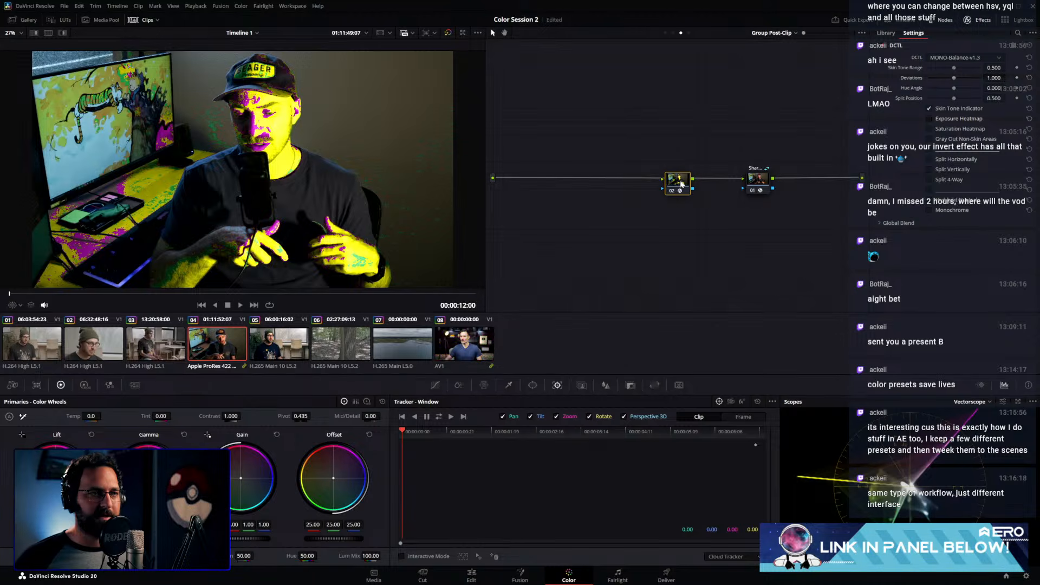
pyautogui.rightClick(679, 186)
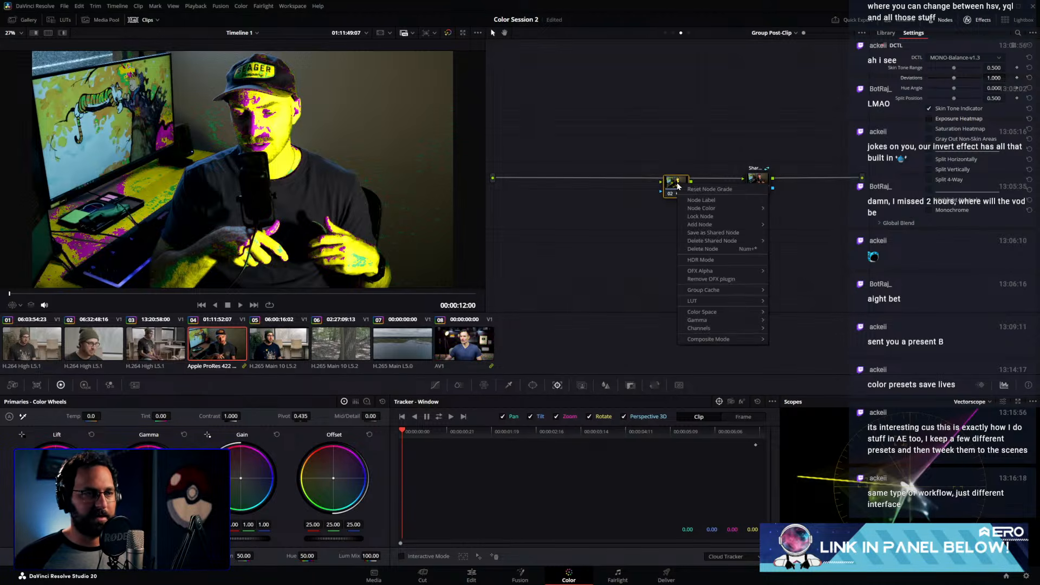
pyautogui.click(713, 250)
# Add the shared Look node to clip 04's group, unlock it and move it ahead of the color space transform node
pyautogui.rightClick(764, 185)
pyautogui.moveTo(806, 225)
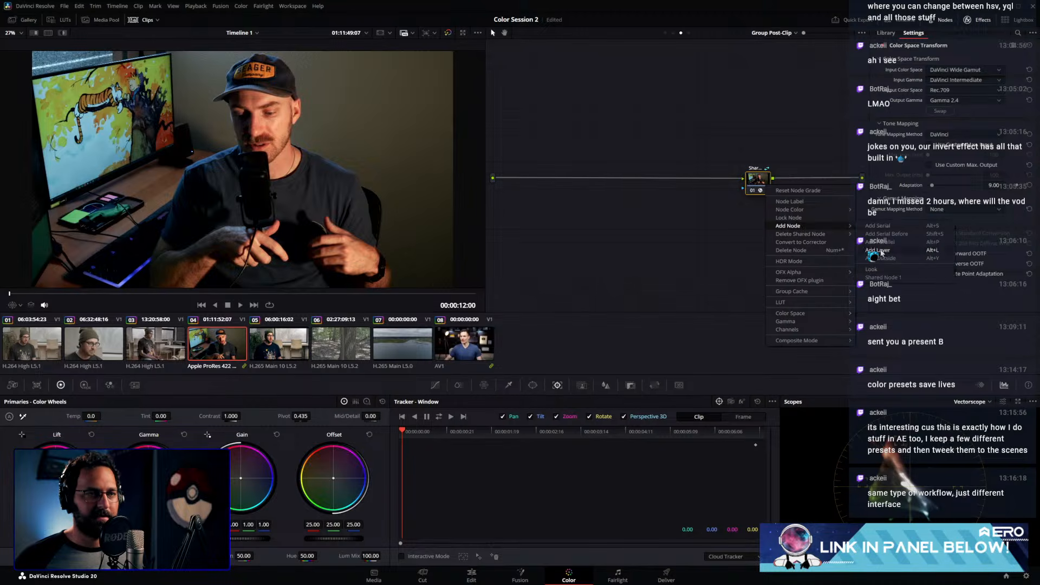
pyautogui.click(871, 270)
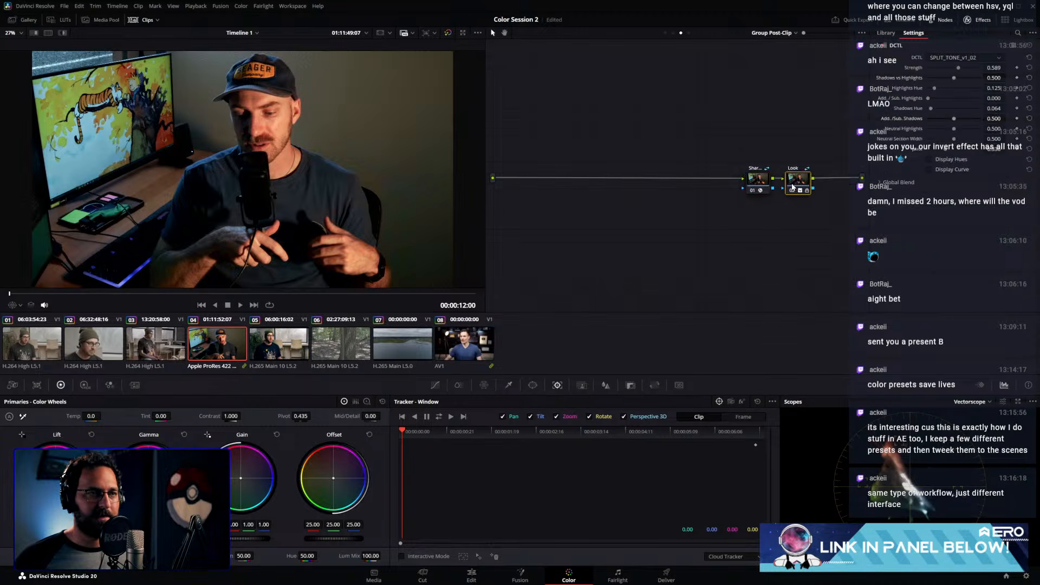
pyautogui.rightClick(804, 186)
pyautogui.click(835, 221)
pyautogui.moveTo(800, 182); pyautogui.dragTo(719, 183)
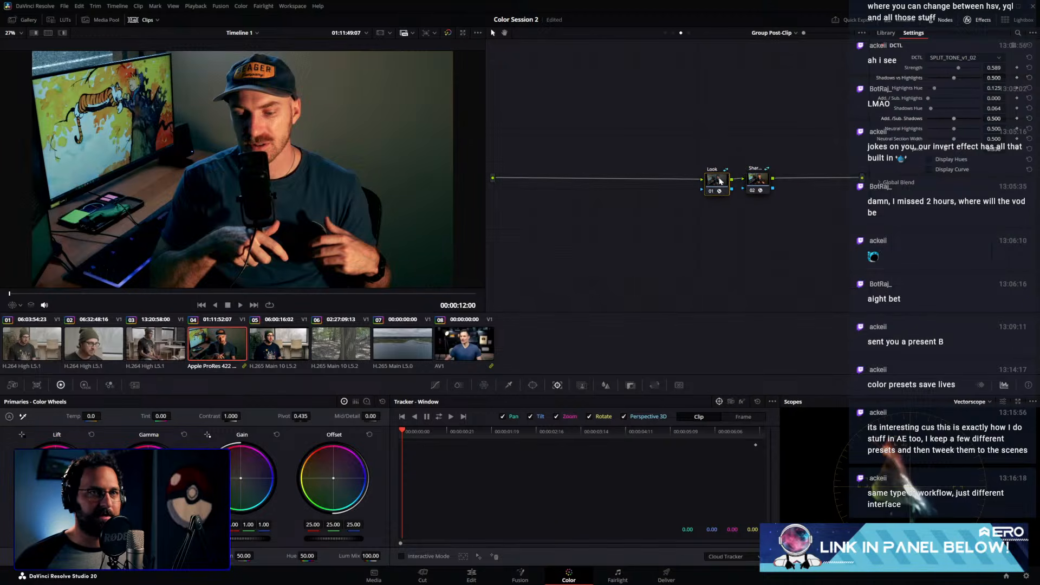
pyautogui.moveTo(717, 182); pyautogui.dragTo(714, 180)
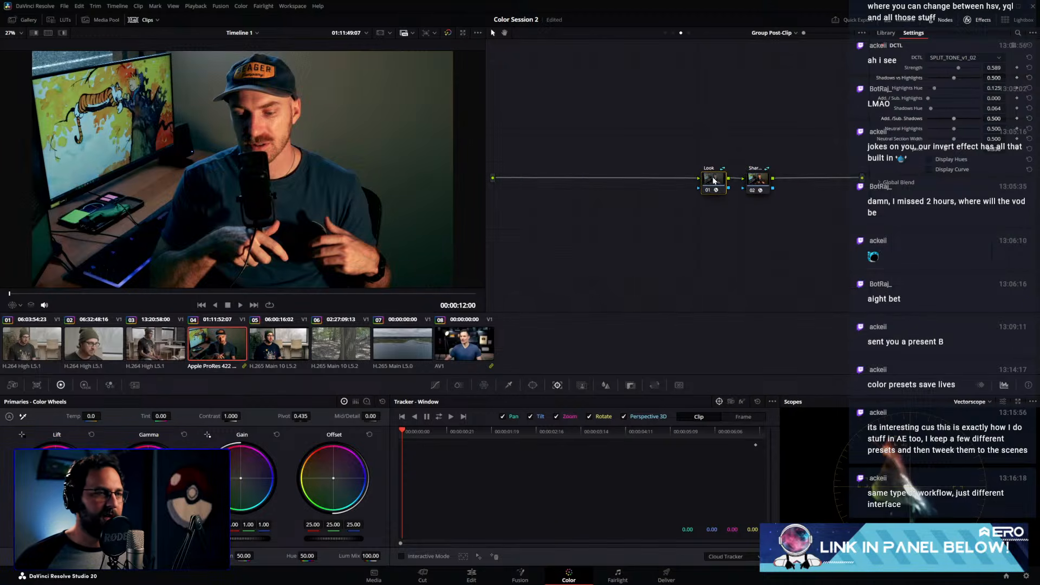
# Review the shared Look on clips 08, 04 and 05
pyautogui.click(463, 342)
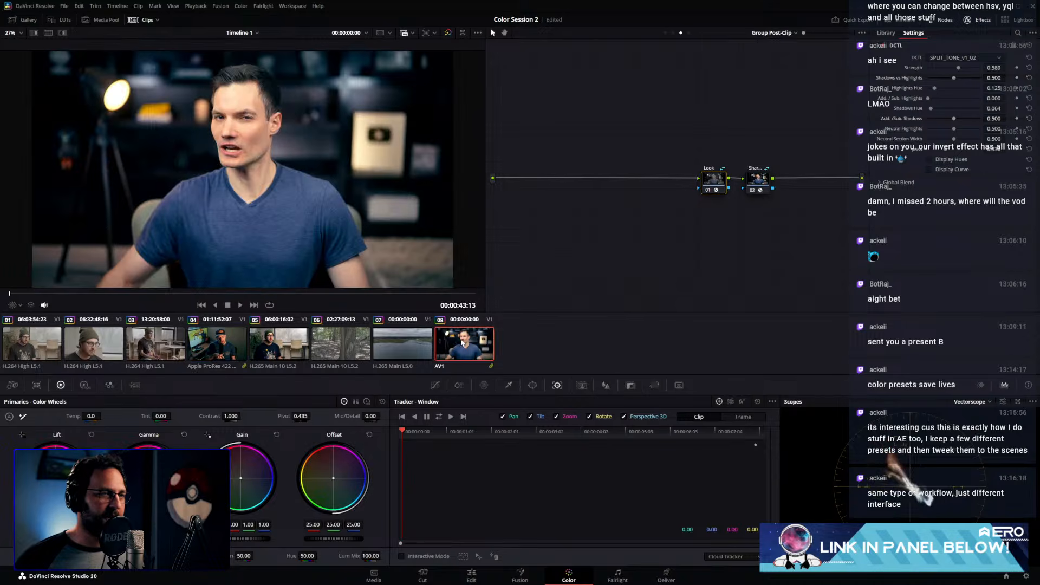
pyautogui.click(234, 343)
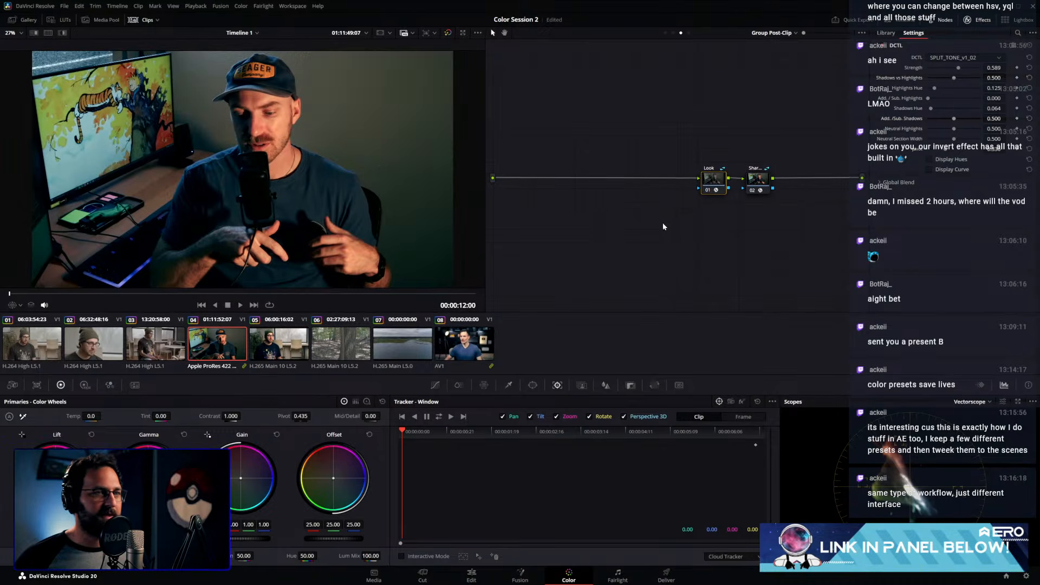
pyautogui.click(276, 351)
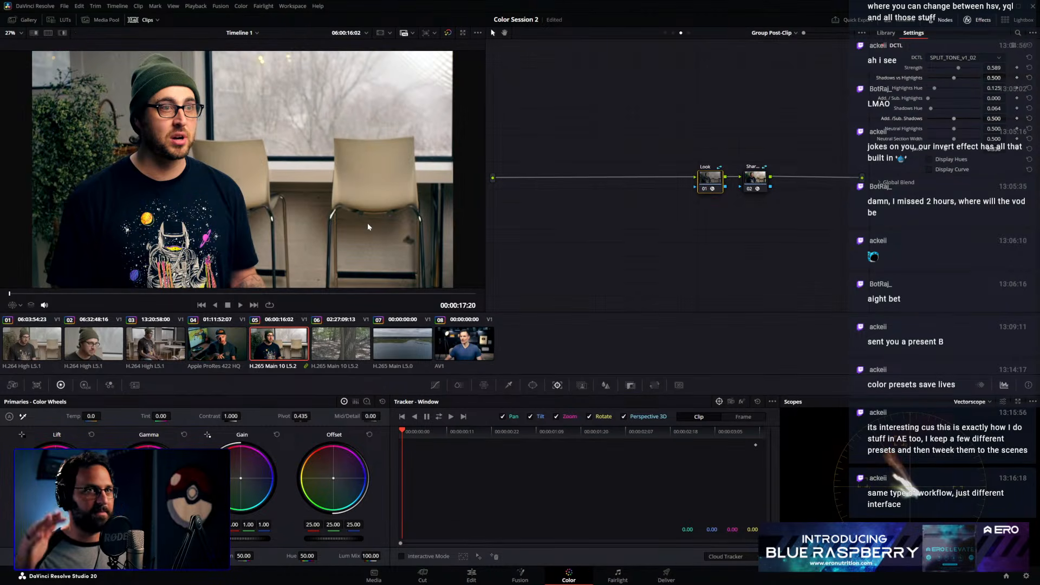
pyautogui.moveTo(715, 193); pyautogui.dragTo(721, 184)
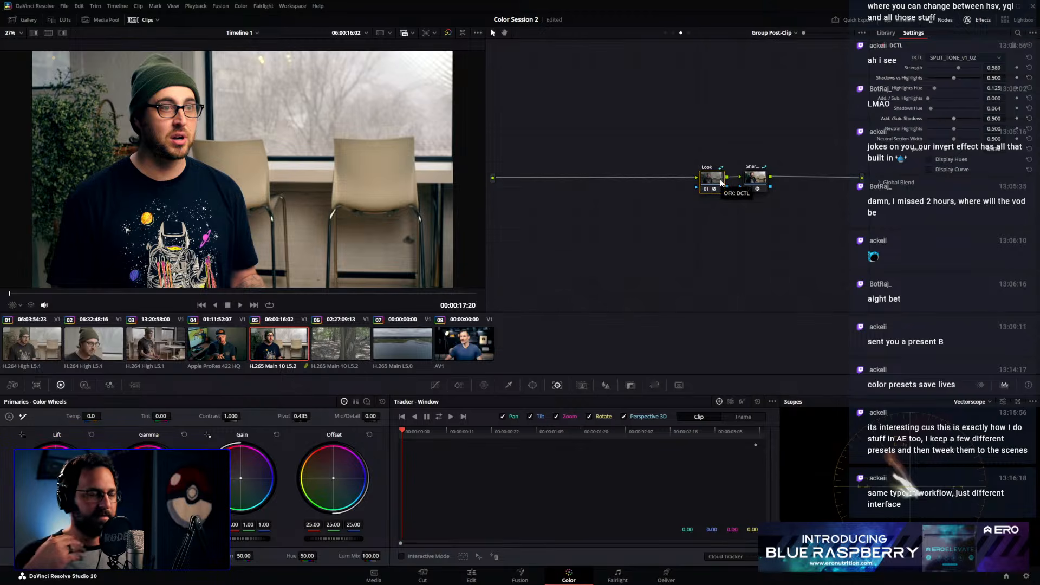
# Add a Color Space Transform to clip 05's Group Pre-Clip node with Rec.2020 and Fujifilm F-Log input and DaVinci Intermediate output gamma
pyautogui.click(673, 33)
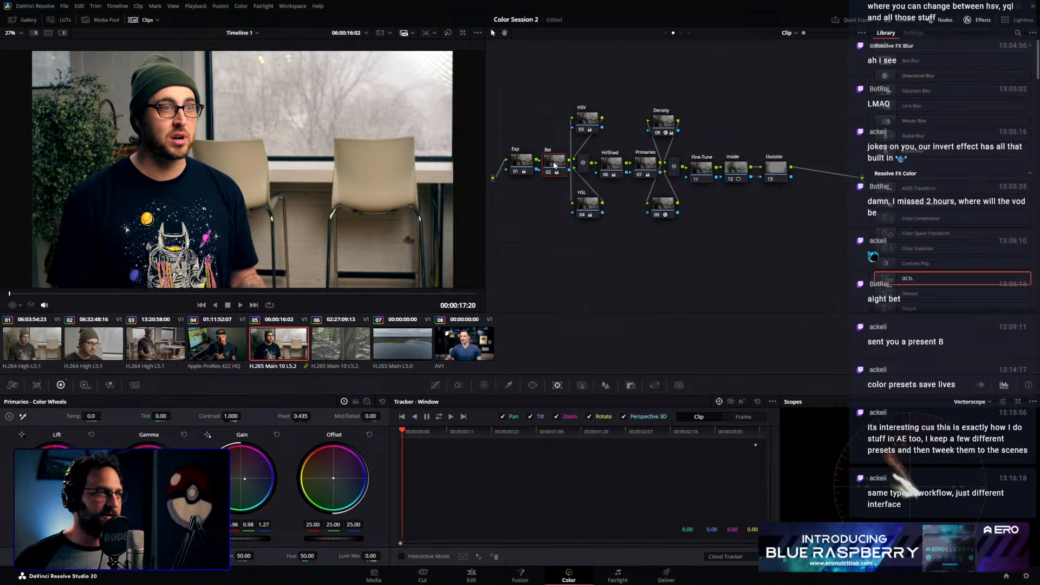
pyautogui.click(665, 32)
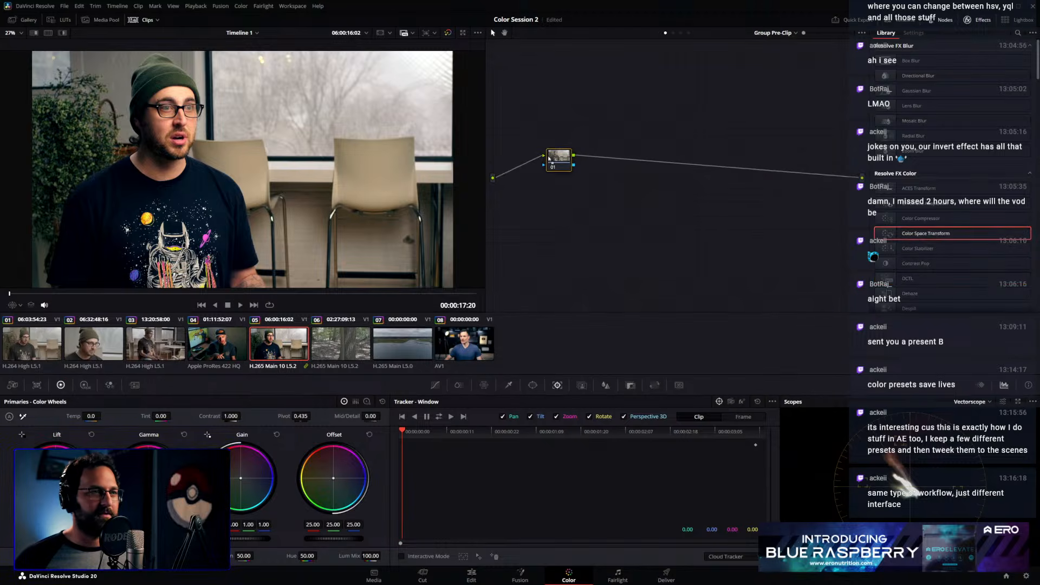
pyautogui.moveTo(548, 158); pyautogui.dragTo(550, 158)
pyautogui.click(945, 70)
pyautogui.scroll(-10, 951, 128)
pyautogui.click(948, 125)
pyautogui.click(954, 80)
pyautogui.scroll(-3, 953, 152)
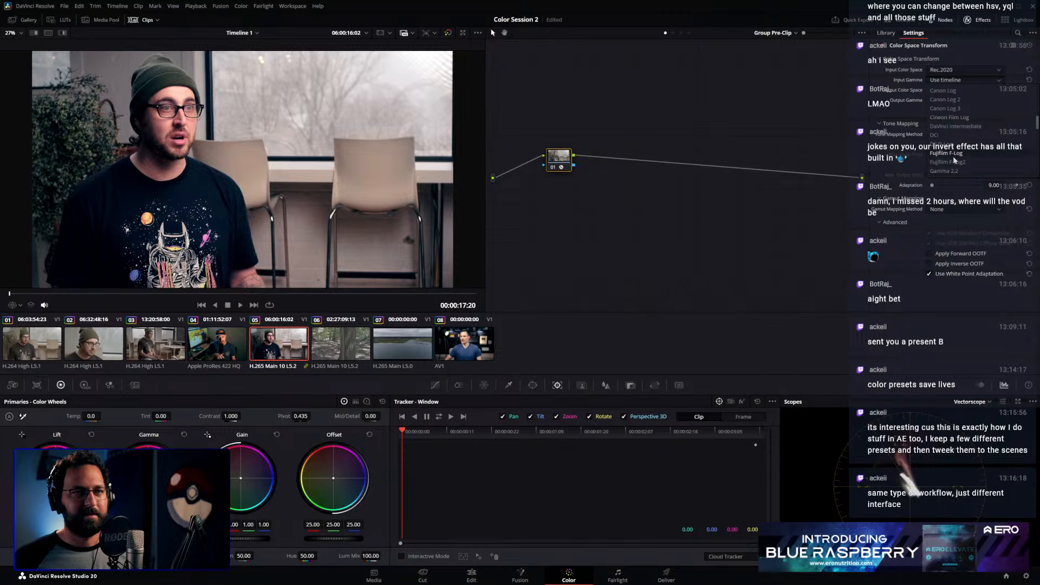
pyautogui.click(954, 154)
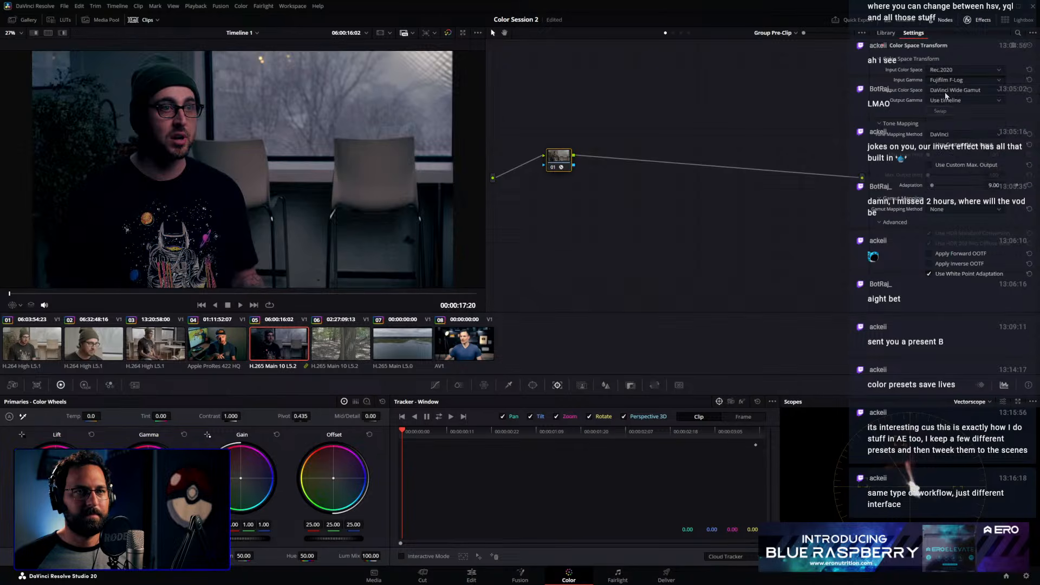
pyautogui.click(945, 96)
pyautogui.click(950, 187)
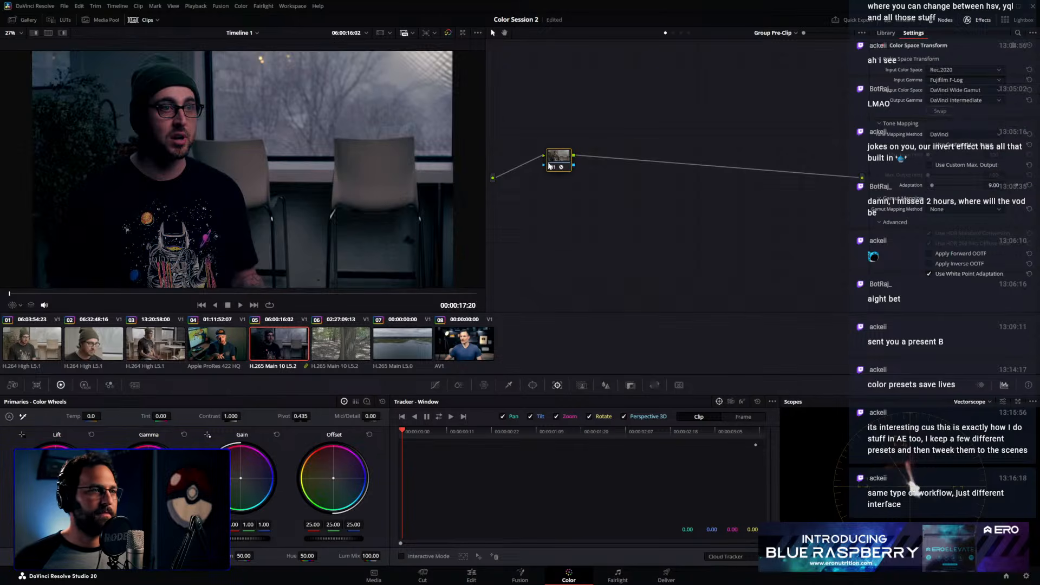
# Try a Gain of 0.58 on clip 05's Exp node, reset it and check the Look node in the Group Post-Clip graph
pyautogui.click(673, 32)
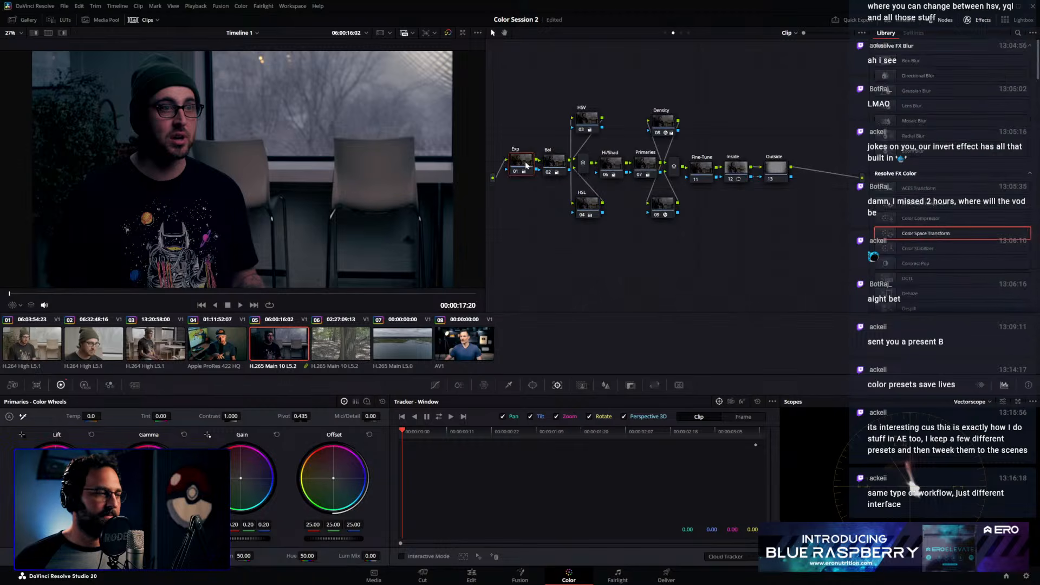
pyautogui.click(277, 434)
pyautogui.moveTo(255, 538); pyautogui.dragTo(225, 538)
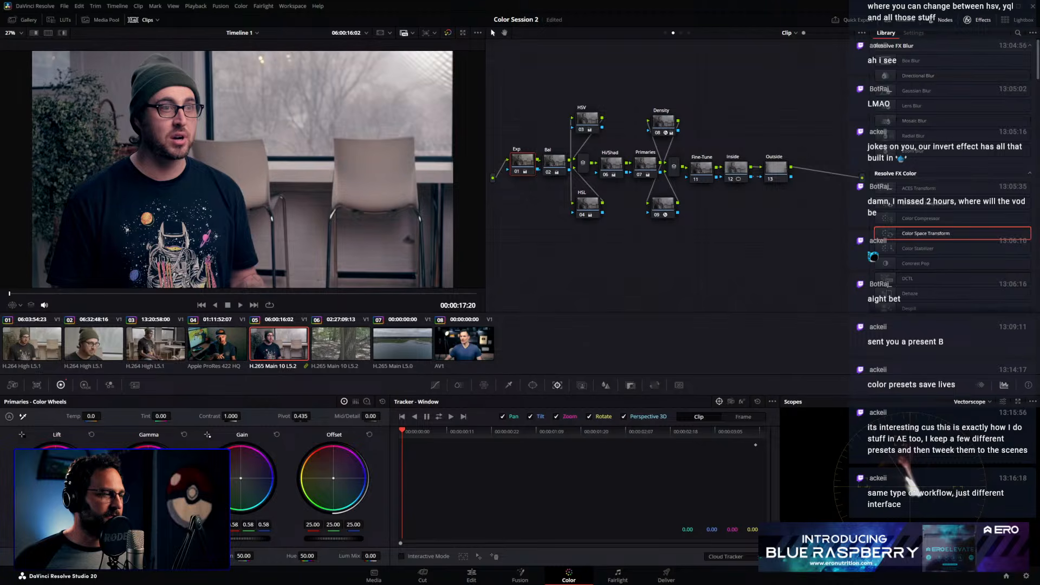
pyautogui.click(276, 434)
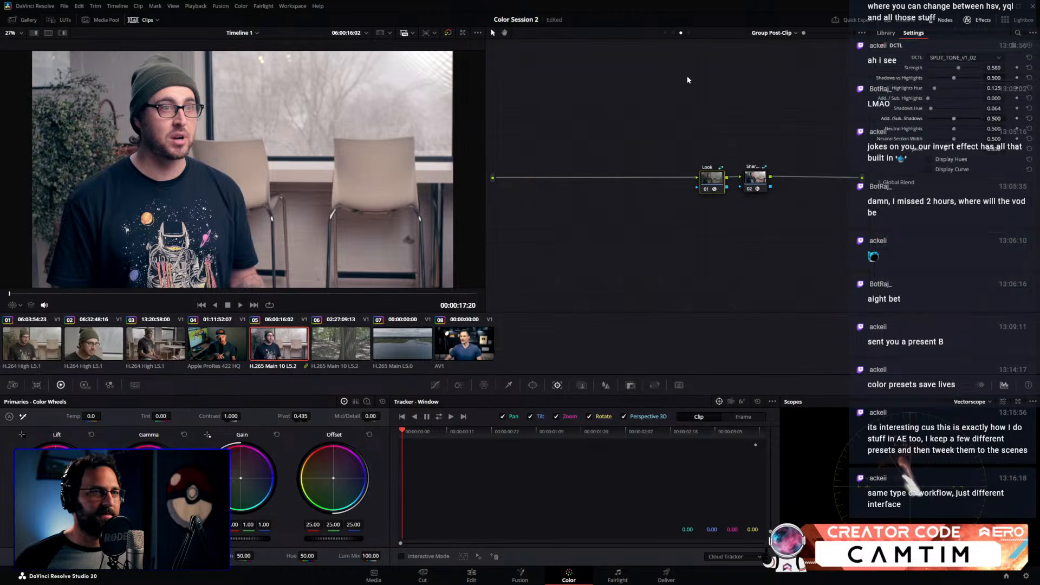
pyautogui.click(706, 189)
pyautogui.hotkey('ctrl', 'd')
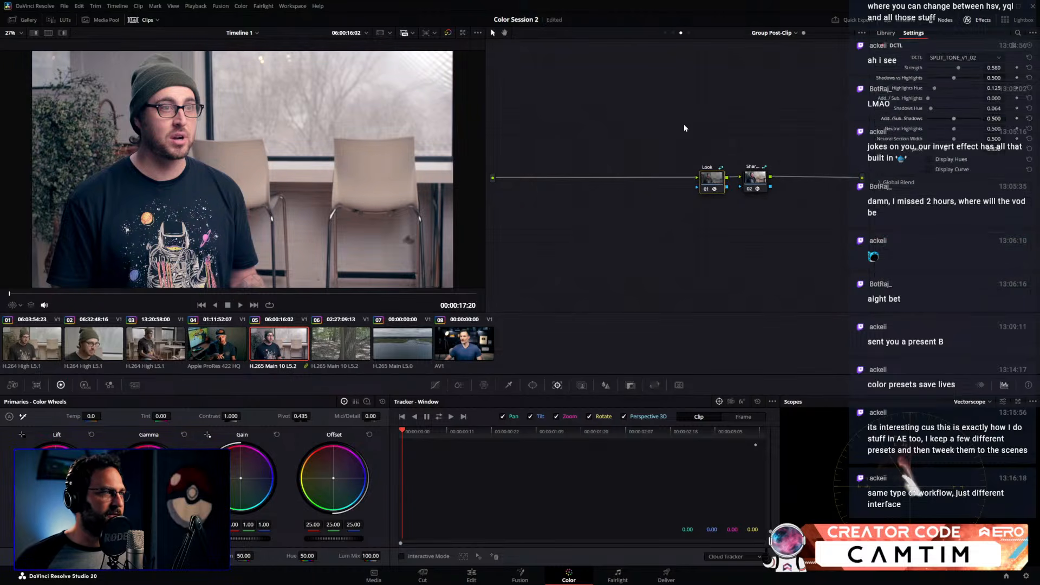
# Lower clip 05's Exp node Gain to 0.51 and reset and rebalance the Bal node's Gain to 0.99, 1.00 and 1.02
pyautogui.click(673, 32)
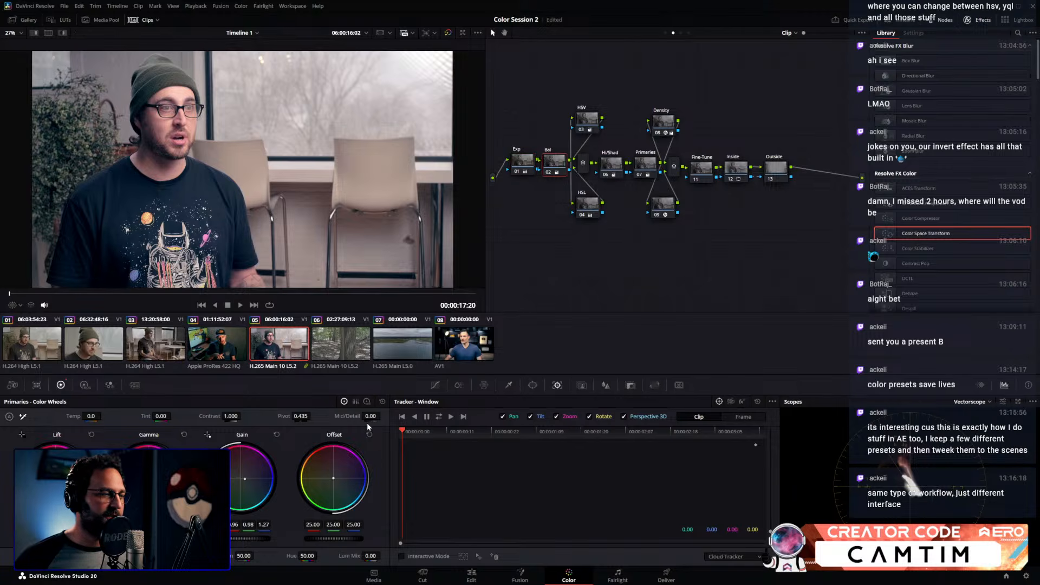
pyautogui.click(276, 435)
pyautogui.click(519, 155)
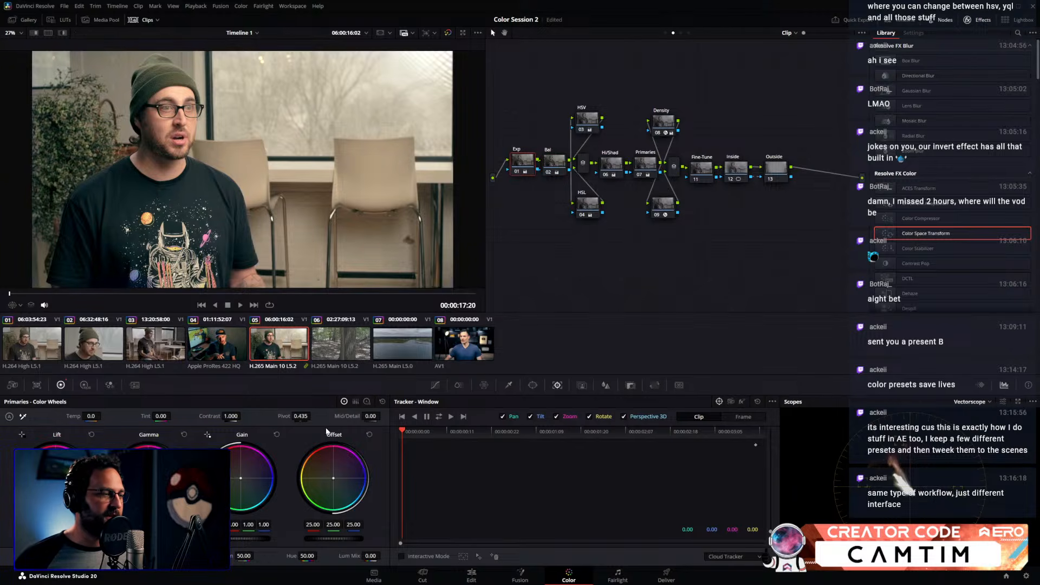
pyautogui.moveTo(252, 535); pyautogui.dragTo(231, 535)
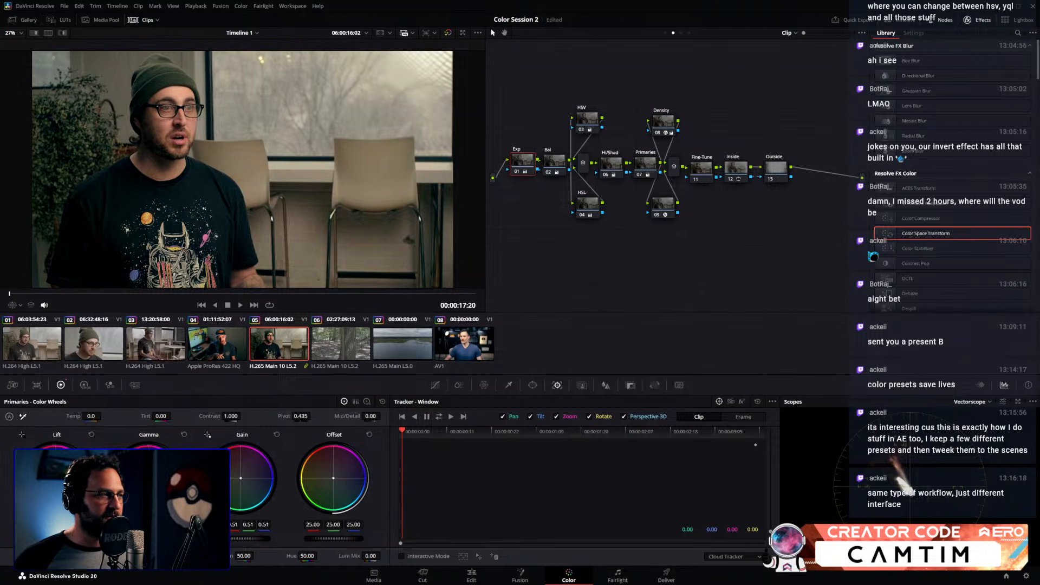
pyautogui.click(548, 166)
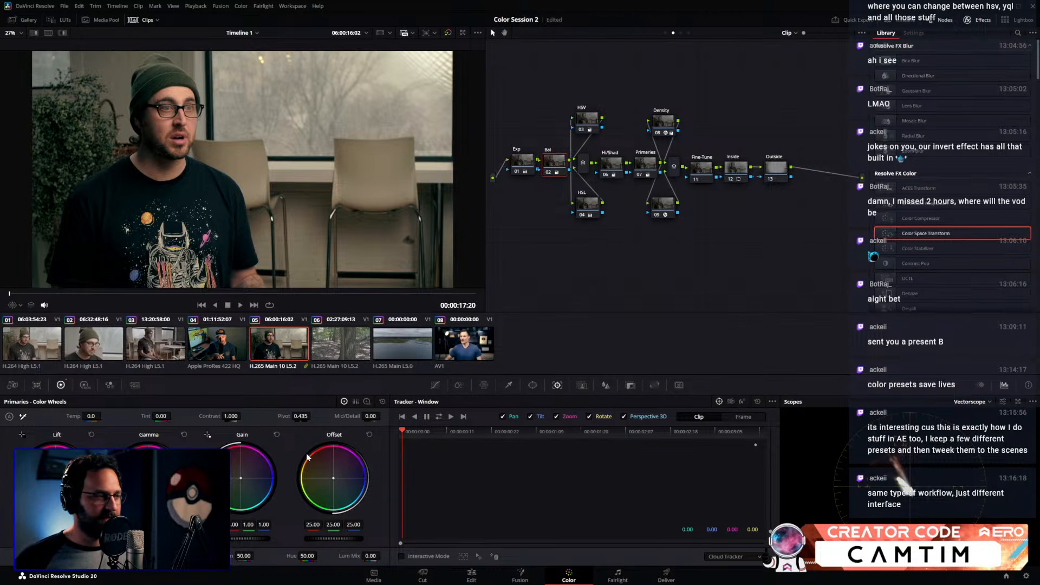
pyautogui.moveTo(240, 478); pyautogui.dragTo(241, 478)
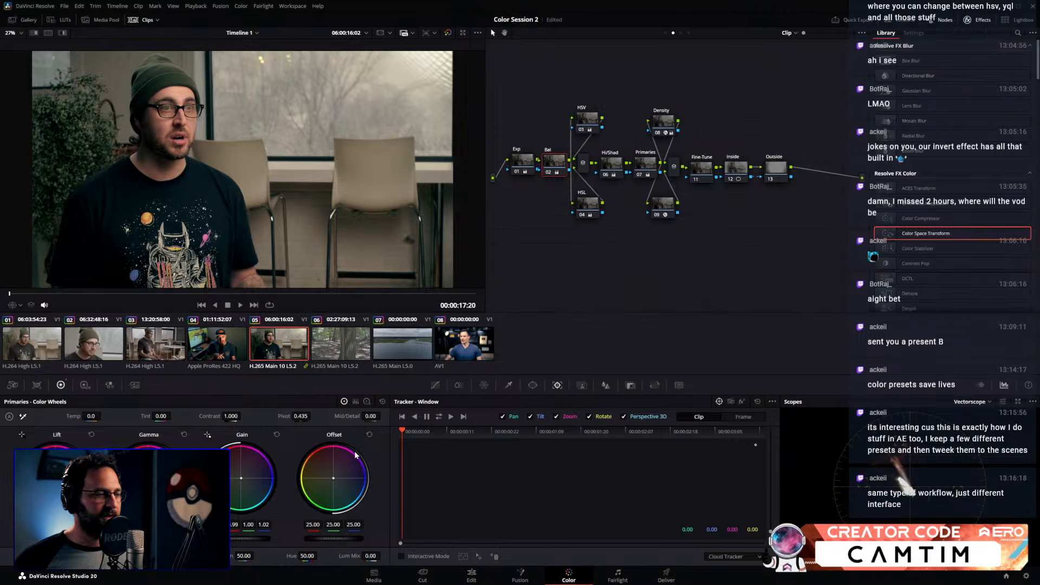
# Raise the Gain on clip 05's Primaries node to 1.27 and compare the image with and without that node
pyautogui.click(646, 163)
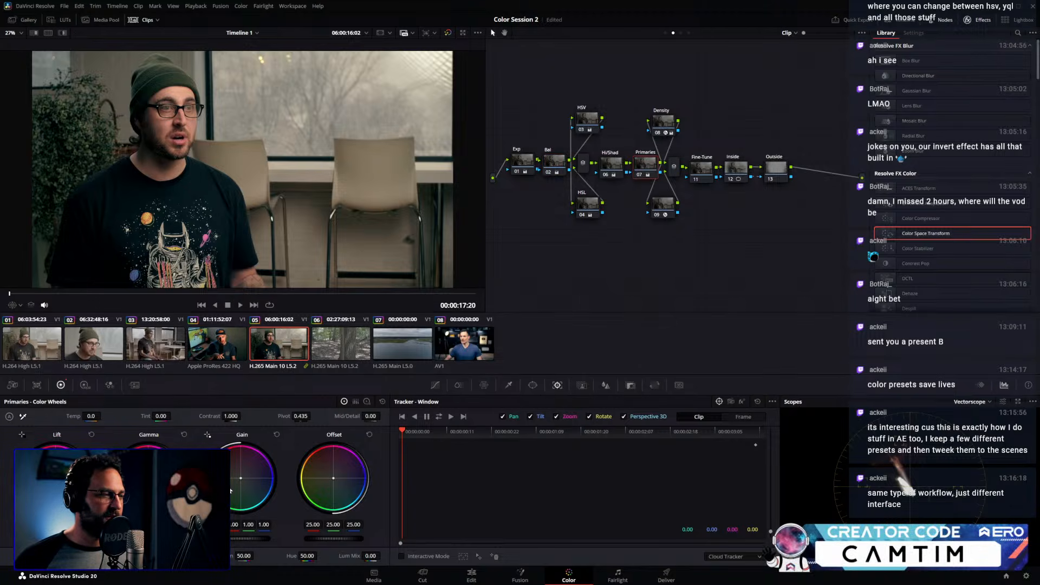
pyautogui.moveTo(230, 539); pyautogui.dragTo(256, 539)
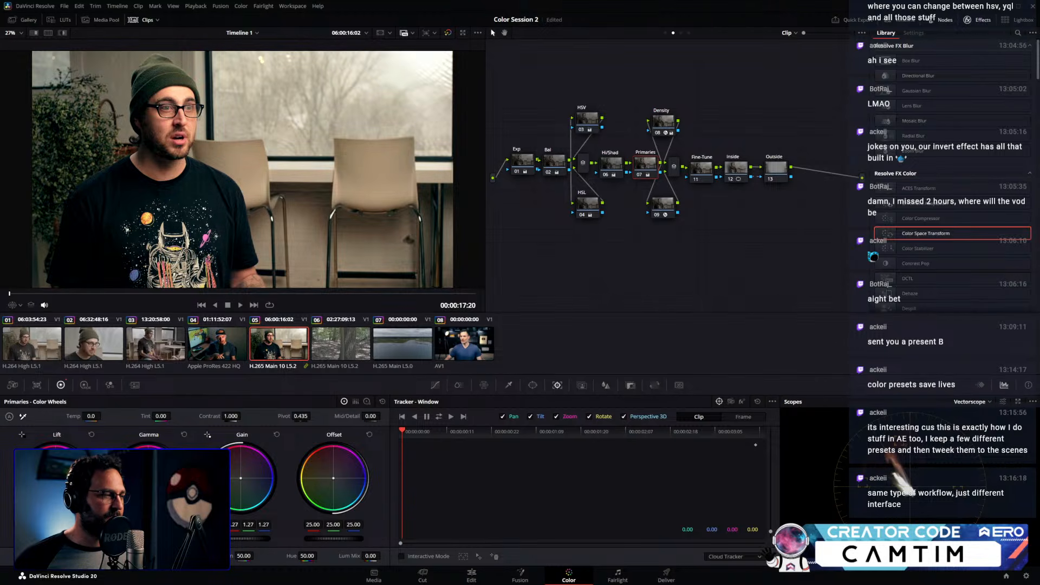
pyautogui.hotkey('ctrl', 'd')
pyautogui.hotkey('ctrl', 'd')
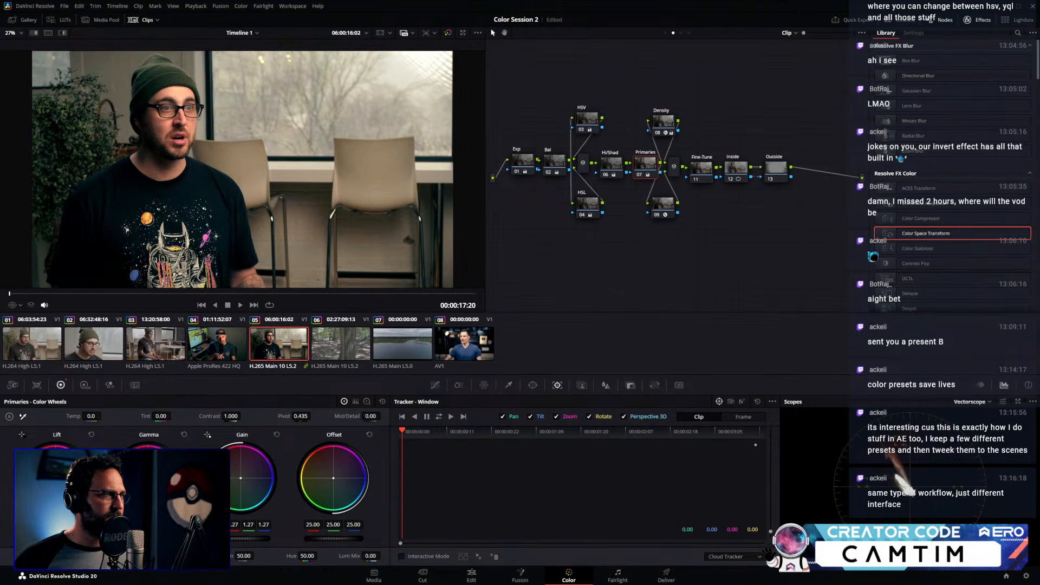
pyautogui.hotkey('ctrl', 'd')
pyautogui.hotkey('ctrl', 'd')
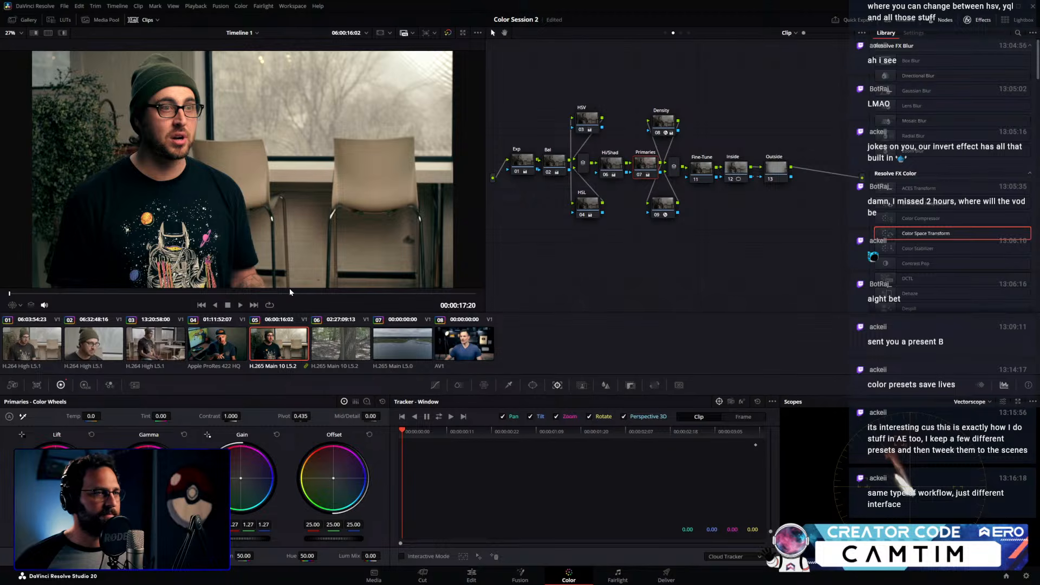
# Disable the Look node in the Group Post-Clip graph to judge clip 05's balance without it
pyautogui.click(560, 165)
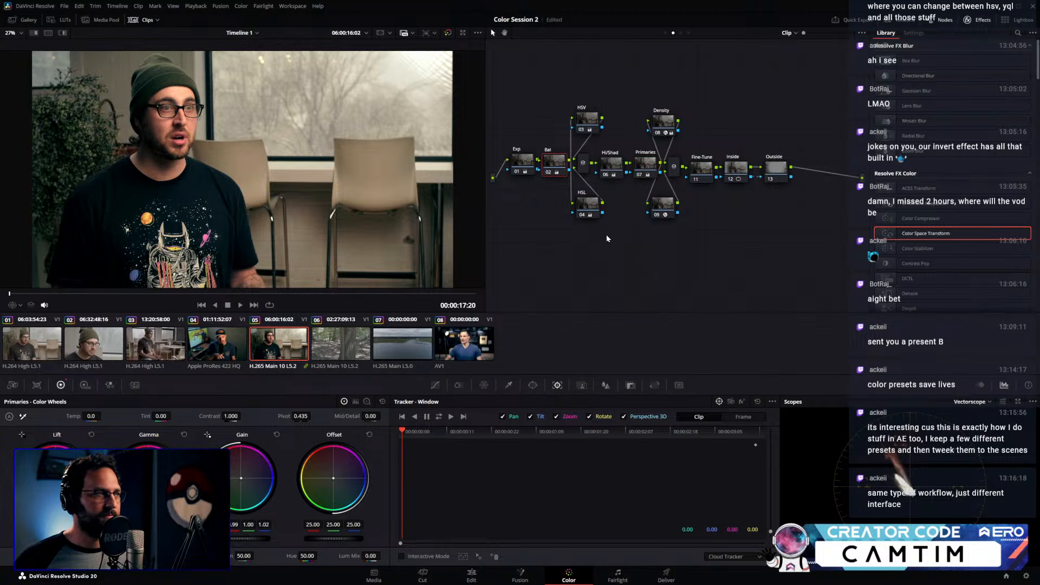
pyautogui.click(681, 33)
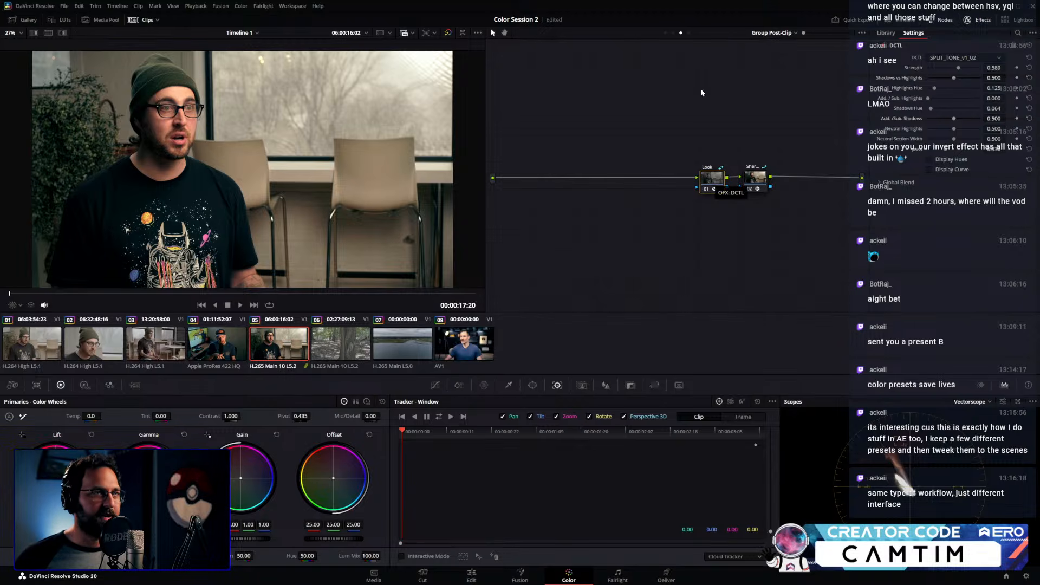
pyautogui.click(673, 34)
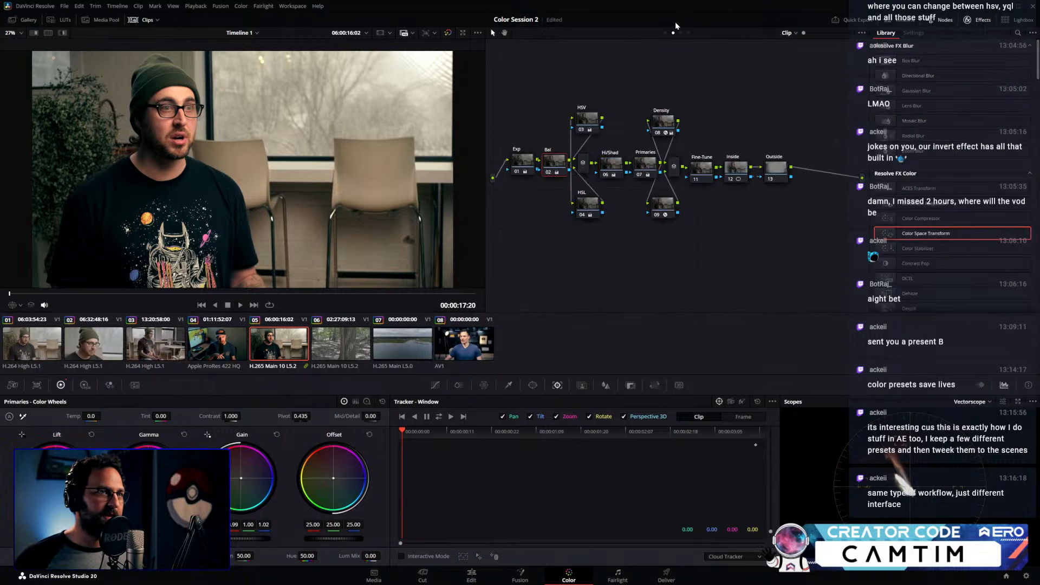
pyautogui.click(683, 33)
pyautogui.click(674, 33)
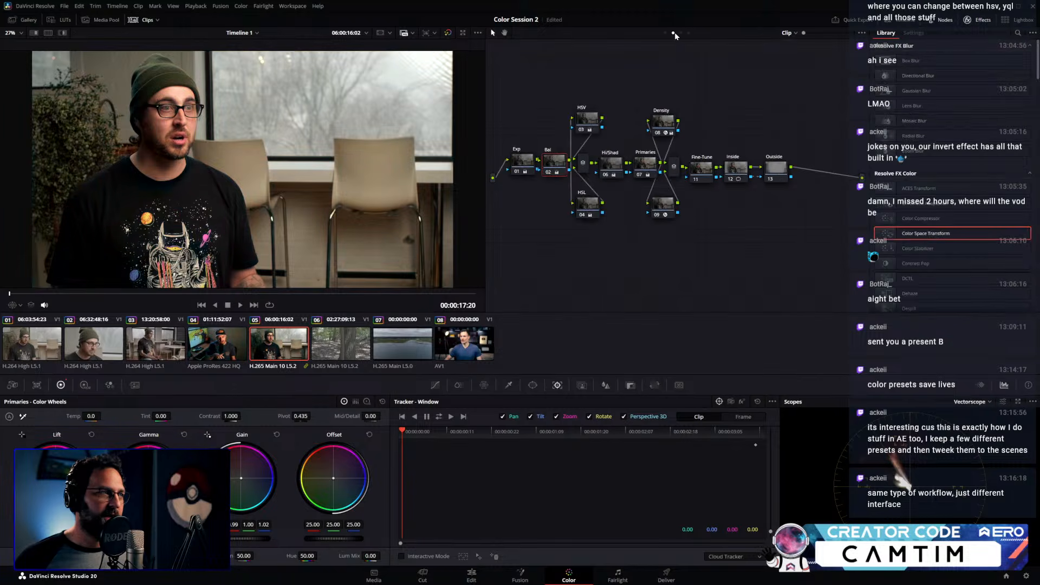
# Re-enable the Look node and set the Gain on clip 05's Bal node to 0.97, 0.99 and 1.07
pyautogui.moveTo(241, 478); pyautogui.dragTo(242, 479)
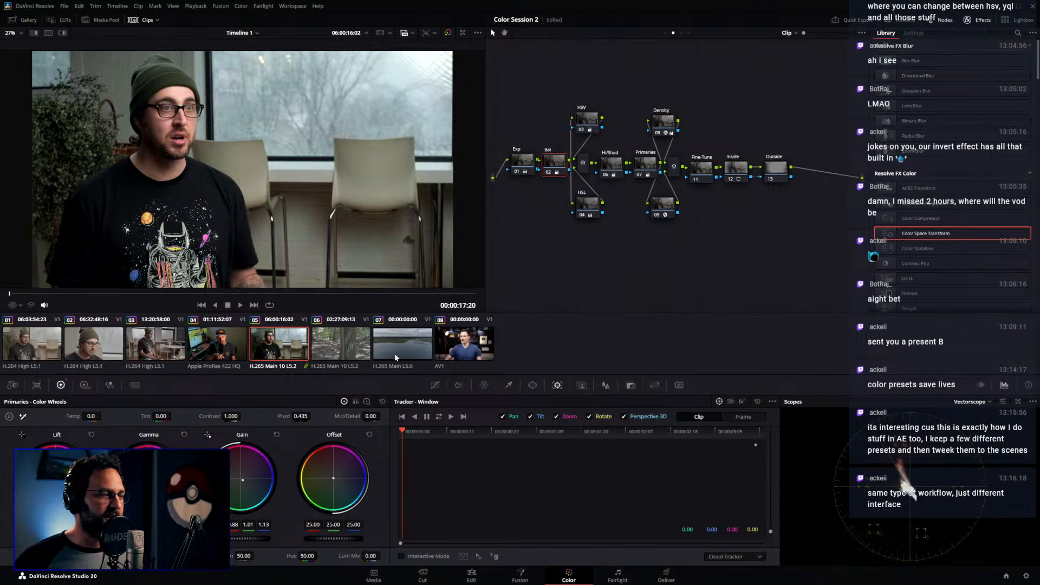
pyautogui.click(681, 34)
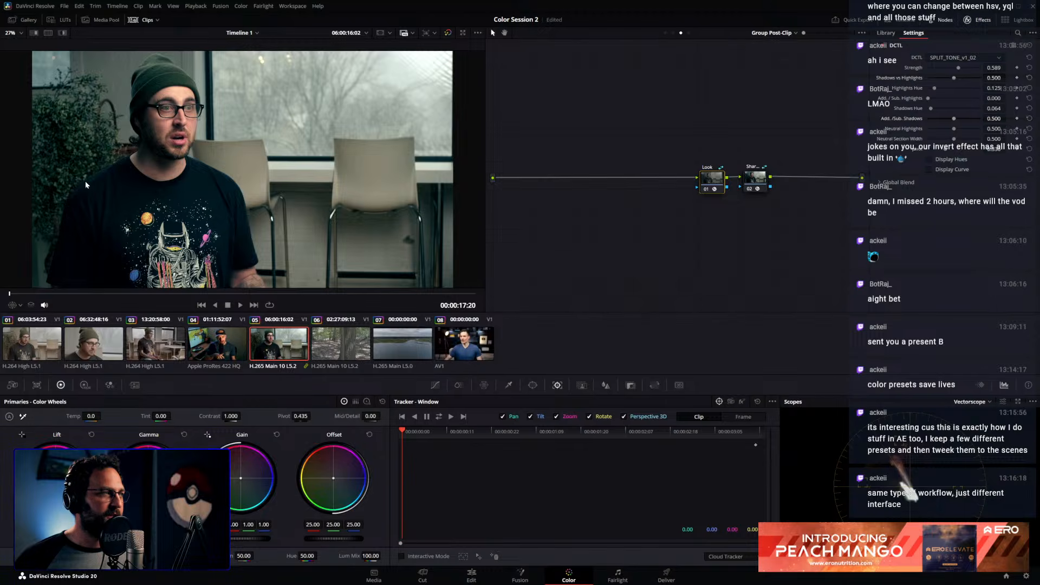
pyautogui.click(673, 33)
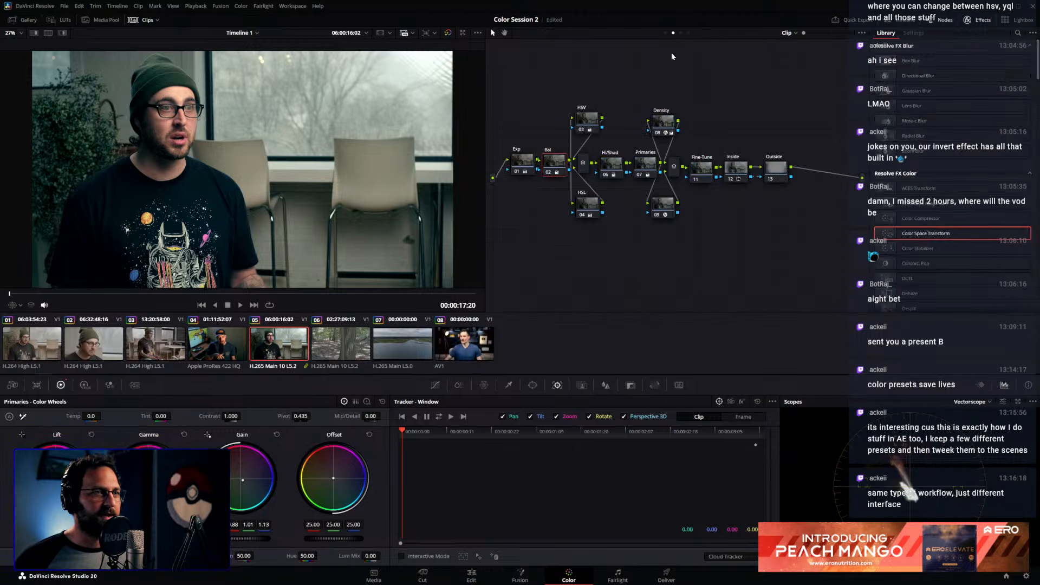
pyautogui.moveTo(245, 483); pyautogui.dragTo(242, 480)
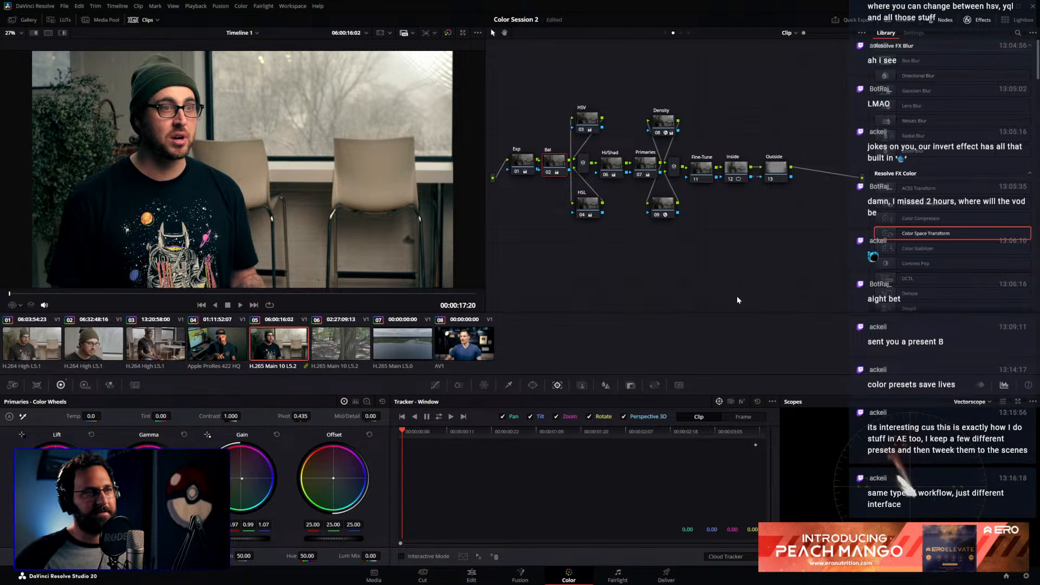
# Review the Look node in the Group Post-Clip graph and the Bal and Primaries nodes on clip 05
pyautogui.click(681, 33)
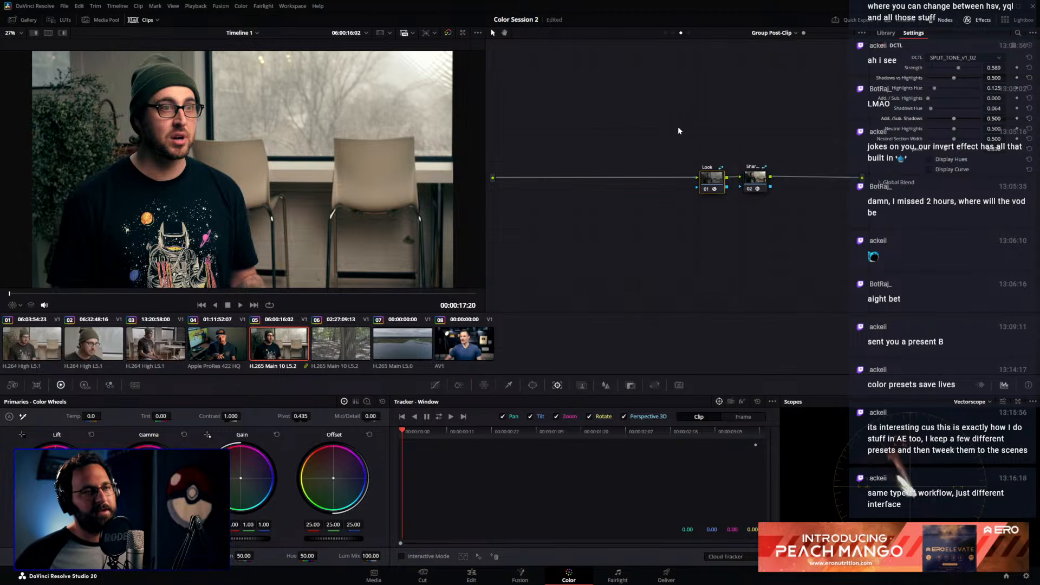
pyautogui.click(674, 34)
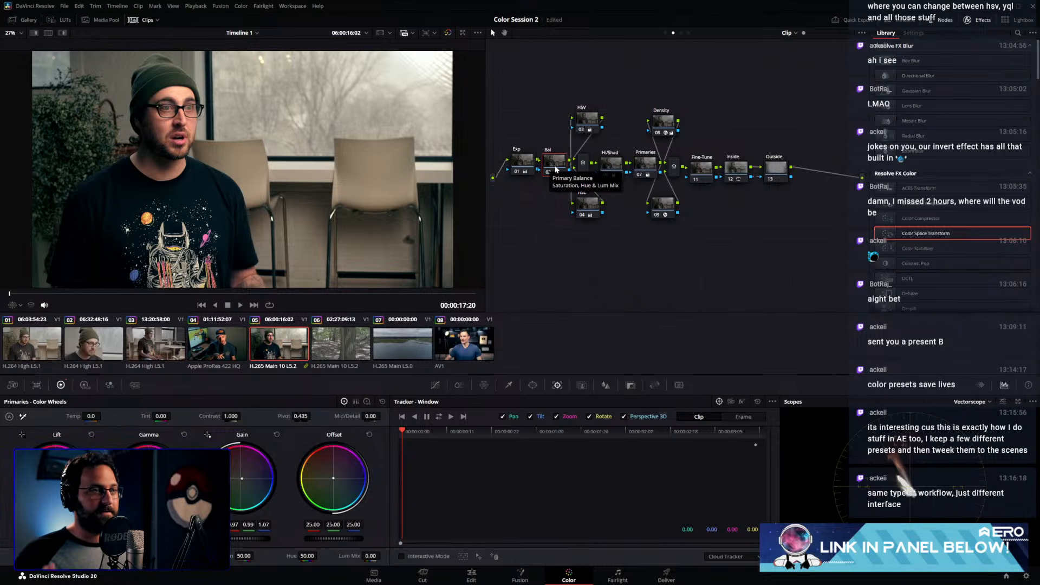
pyautogui.click(646, 163)
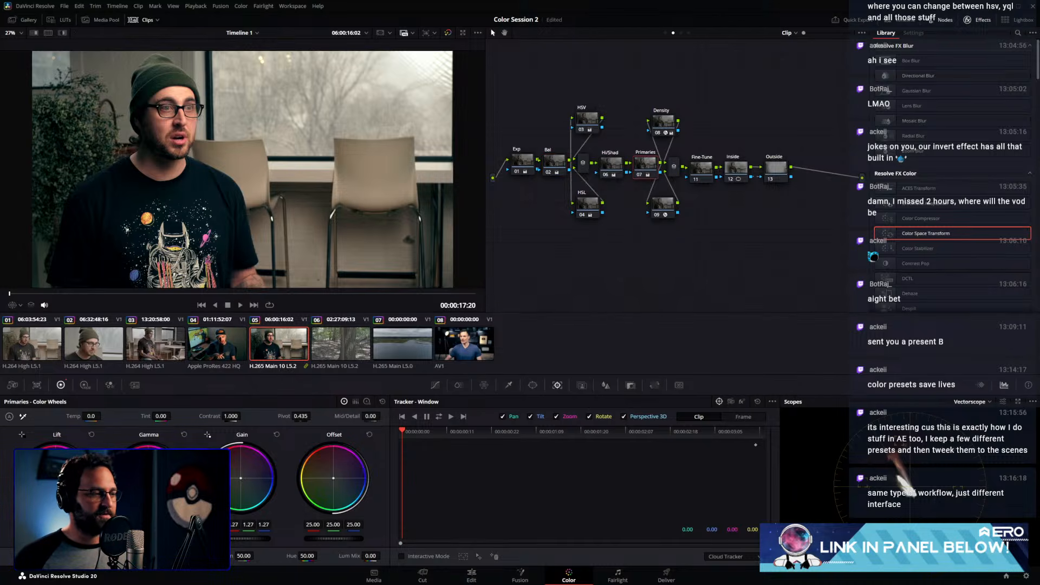
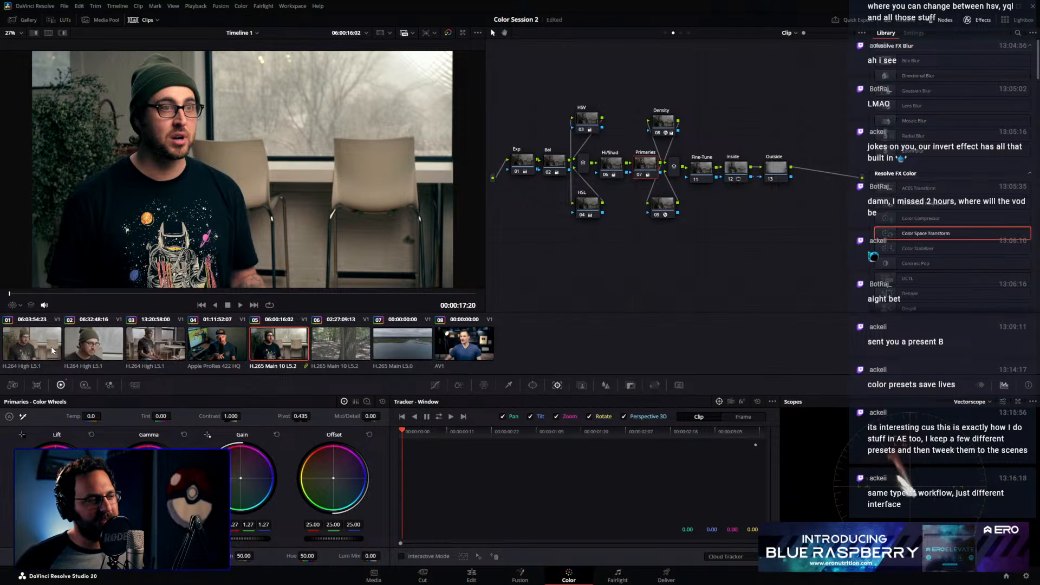
# Compare the ungraded interview shots in clips 01, 02 and 03
pyautogui.click(50, 350)
pyautogui.click(97, 347)
pyautogui.click(139, 345)
pyautogui.click(108, 344)
pyautogui.click(143, 346)
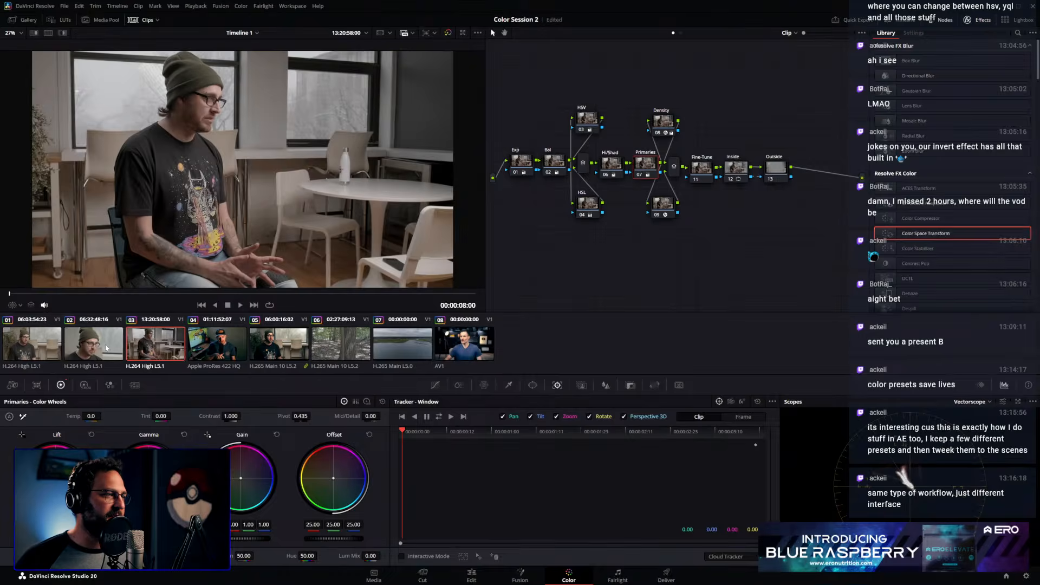
pyautogui.click(56, 348)
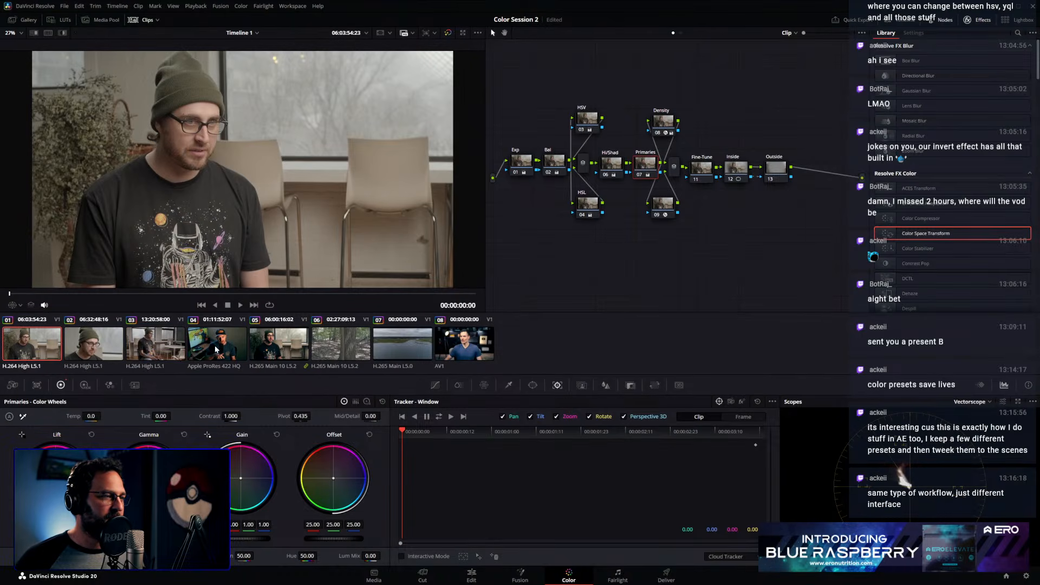
pyautogui.click(156, 349)
# Put clips 01 to 03 into a new group named "Interv" and check clips 02 and 03
pyautogui.click(39, 344)
pyautogui.keyDown('shift'); pyautogui.click(152, 348); pyautogui.keyUp('shift')
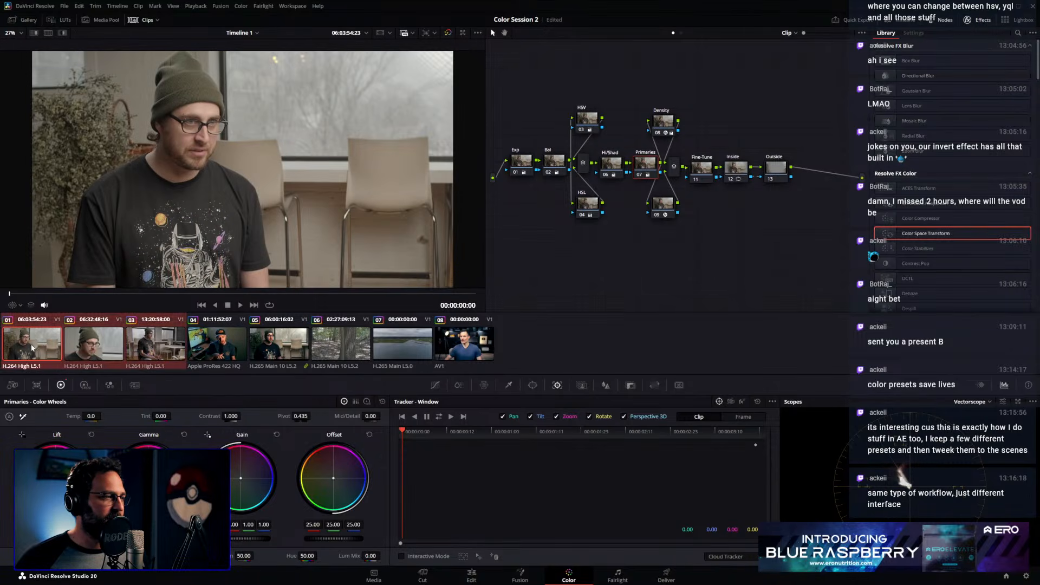
pyautogui.rightClick(32, 348)
pyautogui.click(68, 164)
pyautogui.write('Intev')
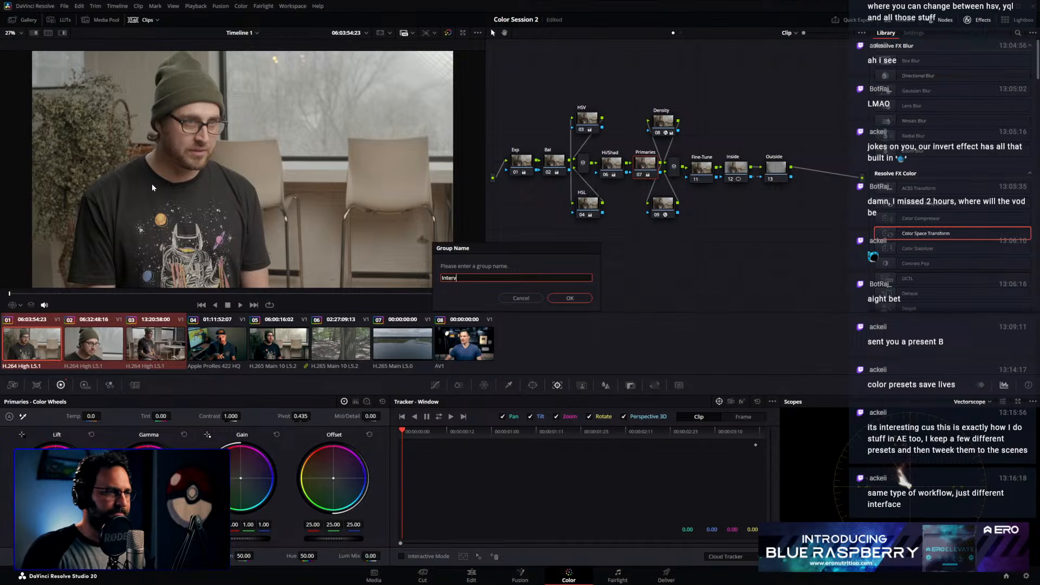
pyautogui.press('Return')
pyautogui.click(101, 347)
pyautogui.click(159, 347)
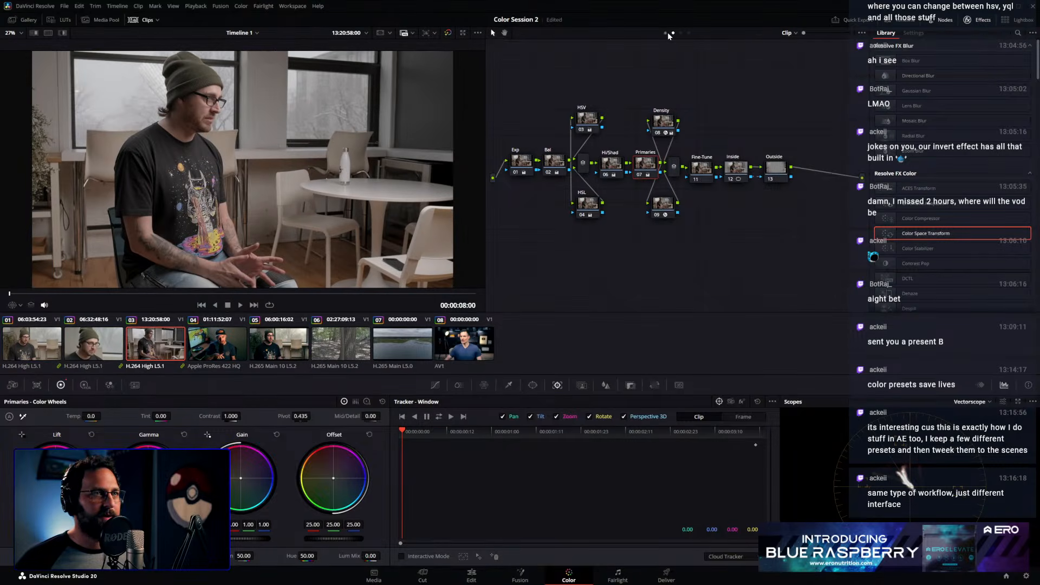
# Add a Color Space Transform to the Group Pre-Clip node with input Rec.709, Gamma 2.4, and output colour space DaVinci Wide Gamut
pyautogui.click(666, 33)
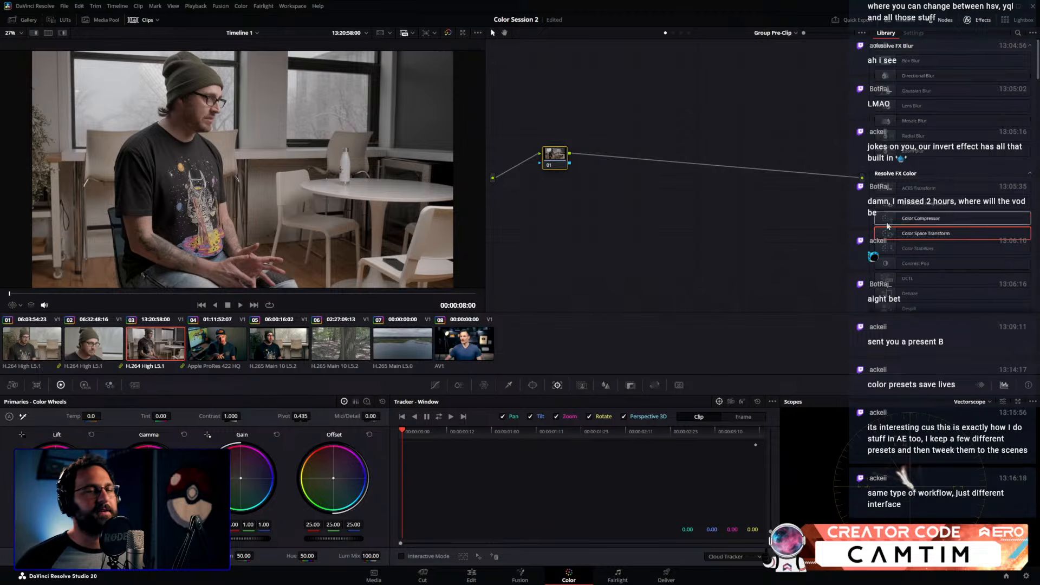
pyautogui.moveTo(528, 154); pyautogui.dragTo(552, 157)
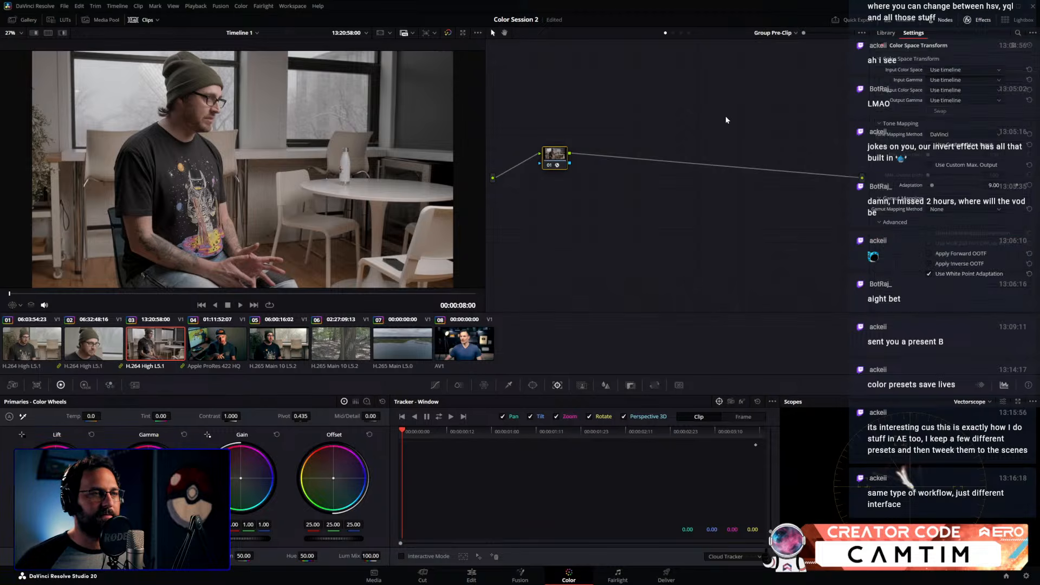
pyautogui.click(943, 71)
pyautogui.click(942, 161)
pyautogui.click(964, 80)
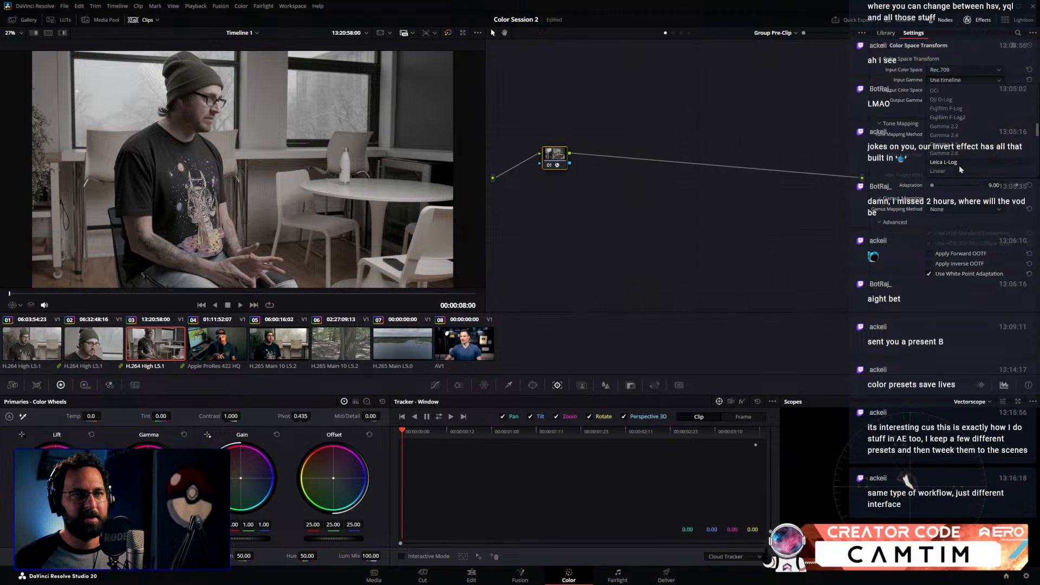
pyautogui.click(948, 135)
pyautogui.click(949, 90)
pyautogui.click(951, 182)
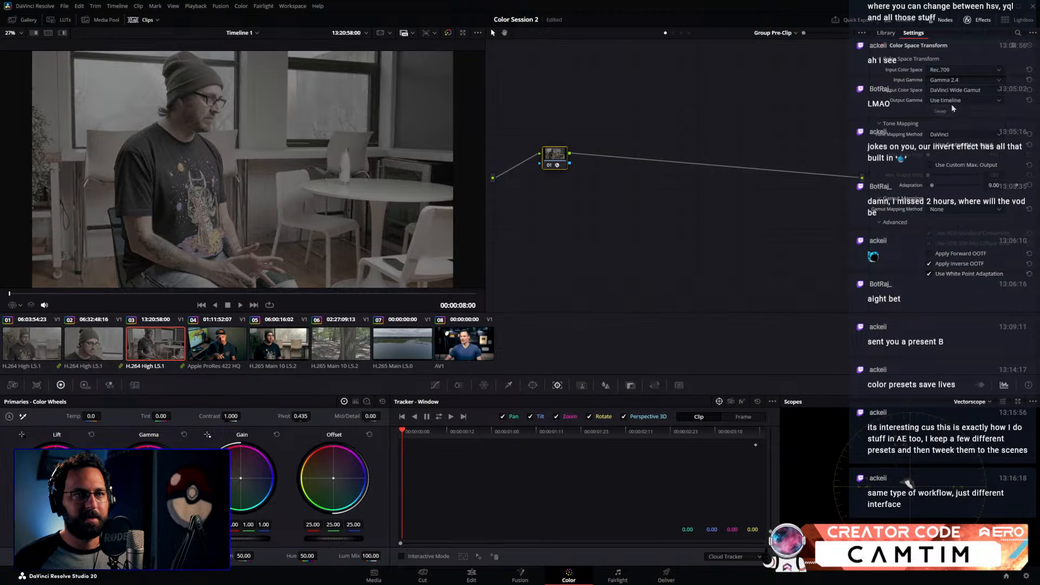
# Apply a DCTL effect to the Group Post-Clip node and load JP_2499_DRT
pyautogui.click(682, 33)
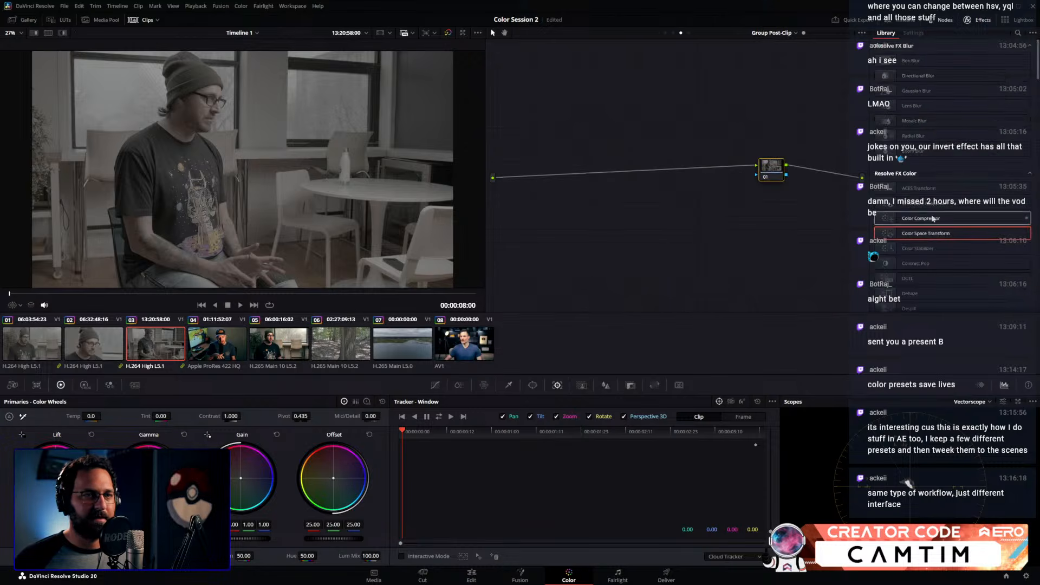
pyautogui.click(921, 279)
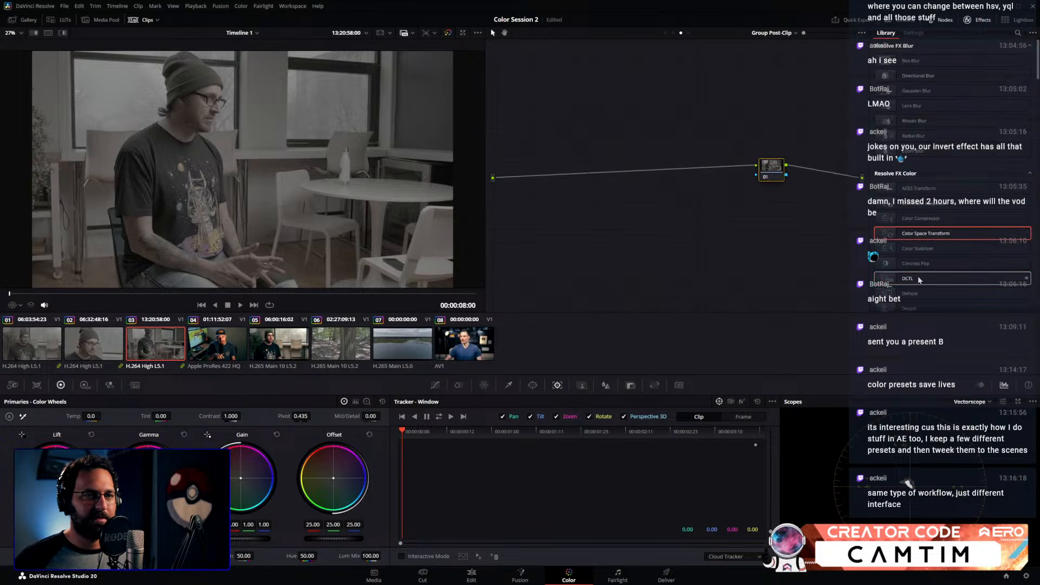
pyautogui.click(957, 59)
pyautogui.click(956, 112)
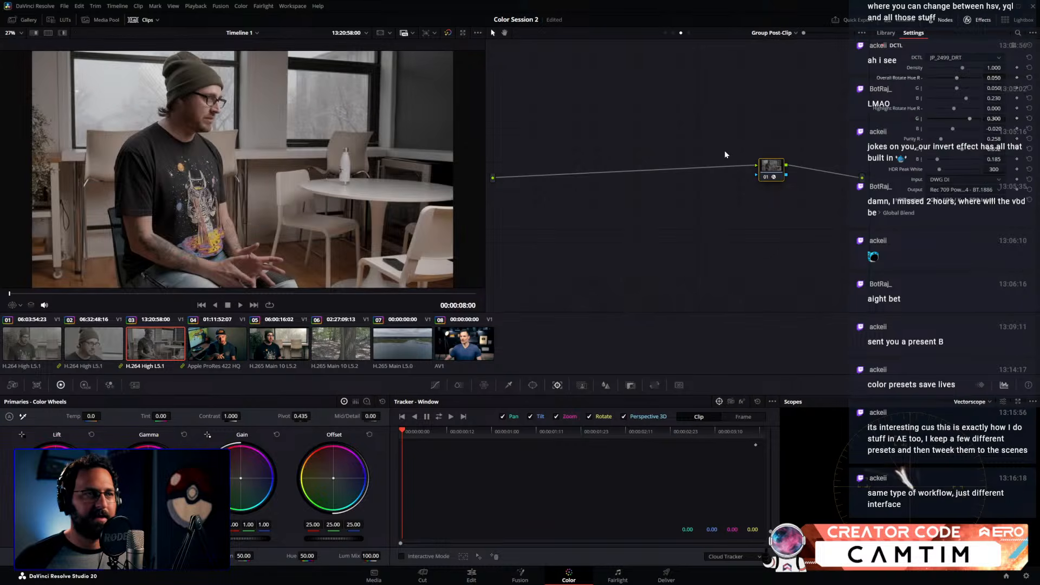
pyautogui.moveTo(775, 179); pyautogui.dragTo(787, 185)
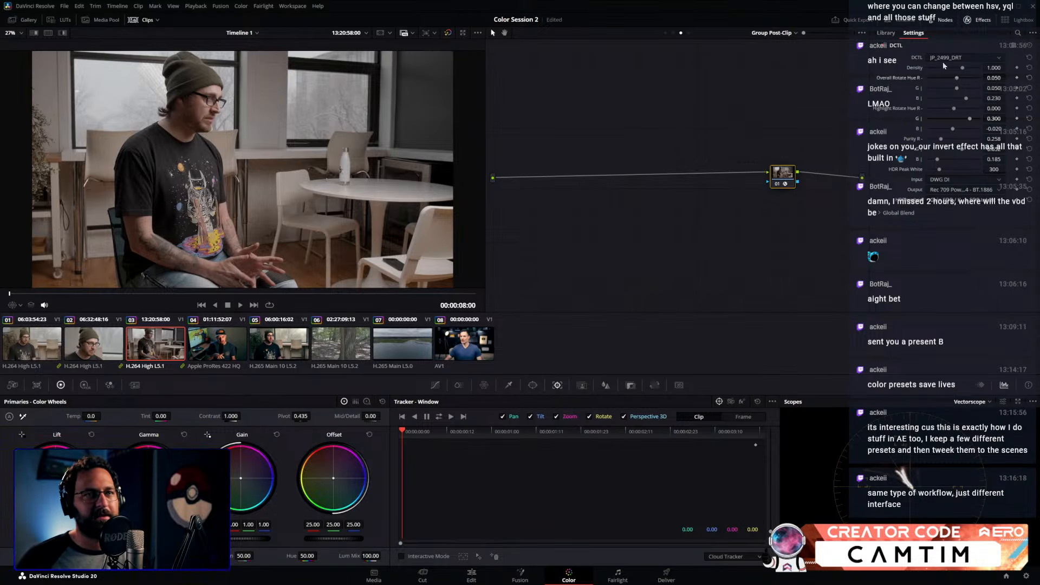
# Set the DRT's Density to 1.500 and look through its Input and Output options
pyautogui.moveTo(952, 72); pyautogui.dragTo(978, 72)
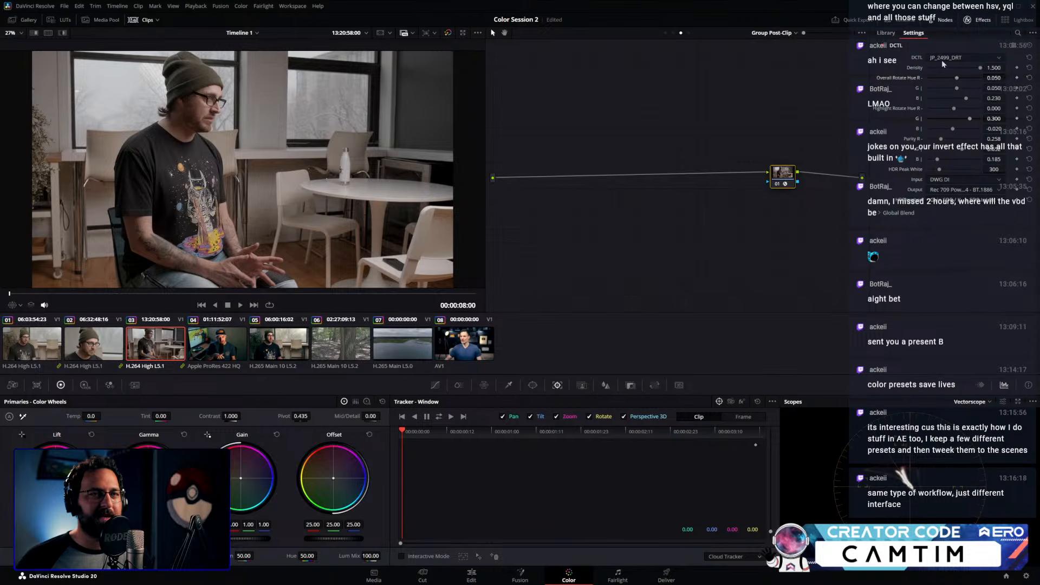
pyautogui.click(936, 189)
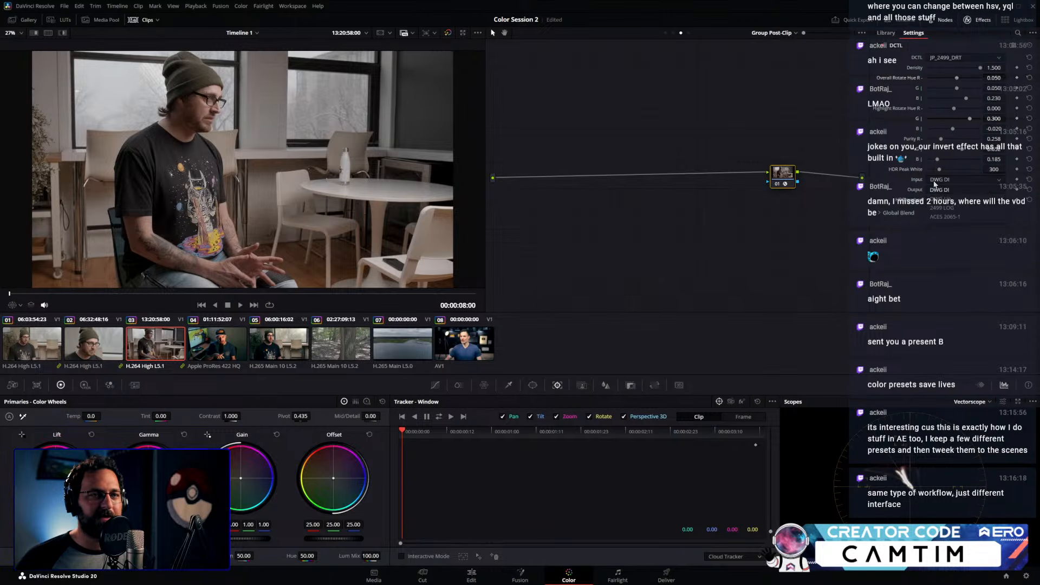
pyautogui.scroll(-3, 945, 198)
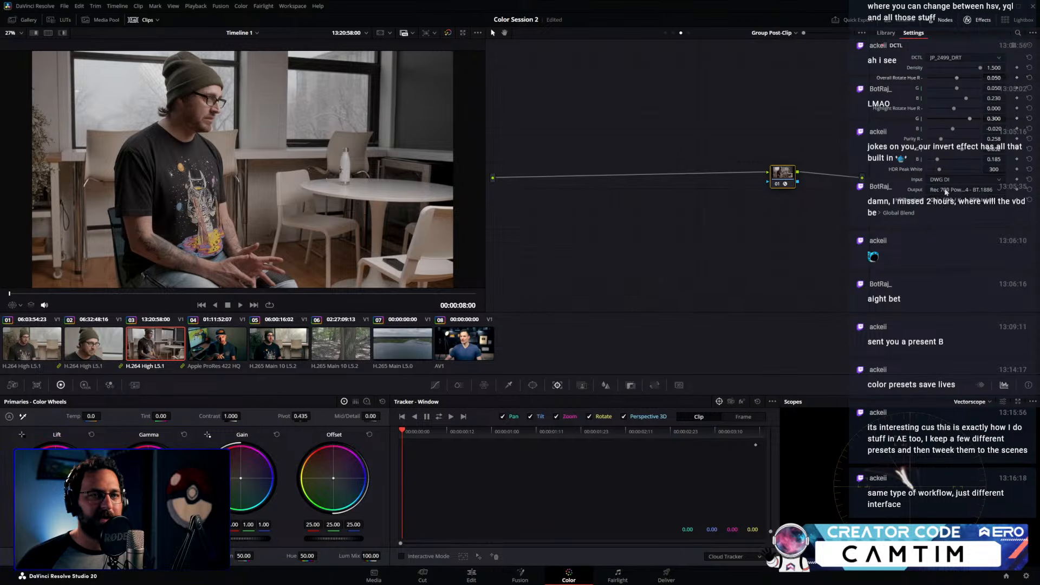
pyautogui.click(974, 211)
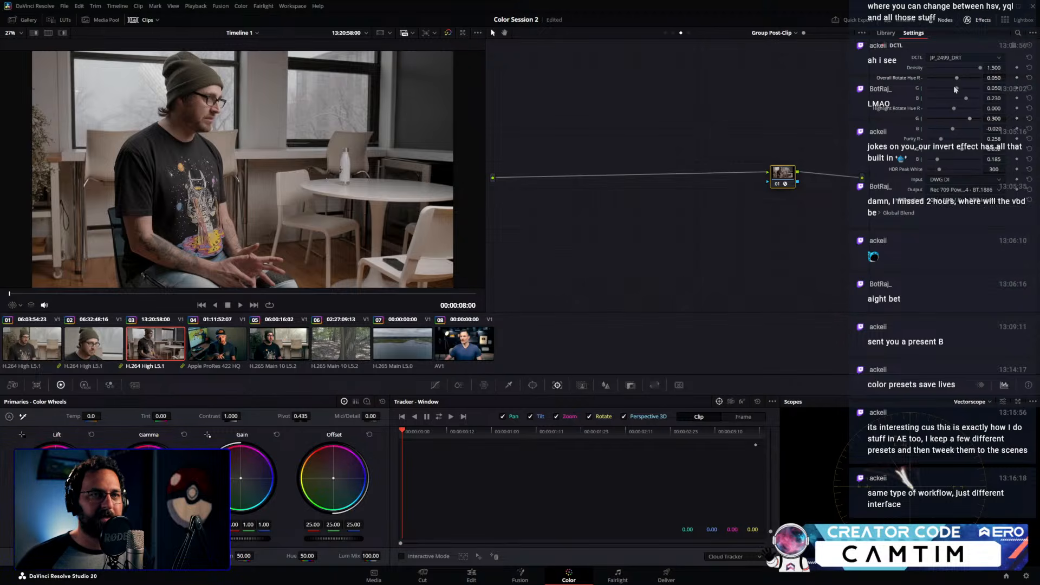
# Try different Overall Rotate Hue R and Purity R amounts on the DRT and restore both
pyautogui.moveTo(957, 78); pyautogui.dragTo(963, 79)
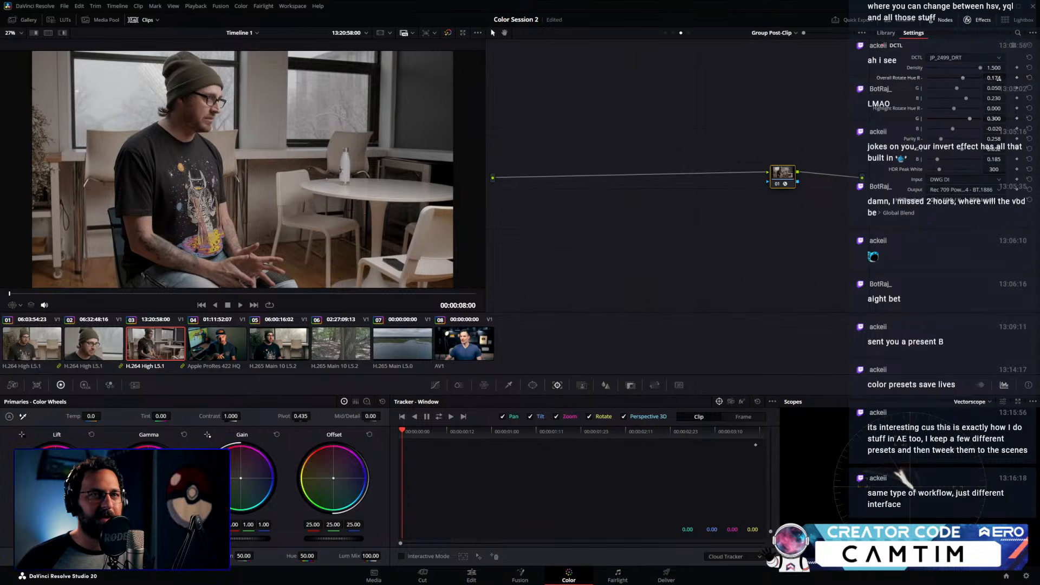
pyautogui.moveTo(962, 80); pyautogui.dragTo(953, 81)
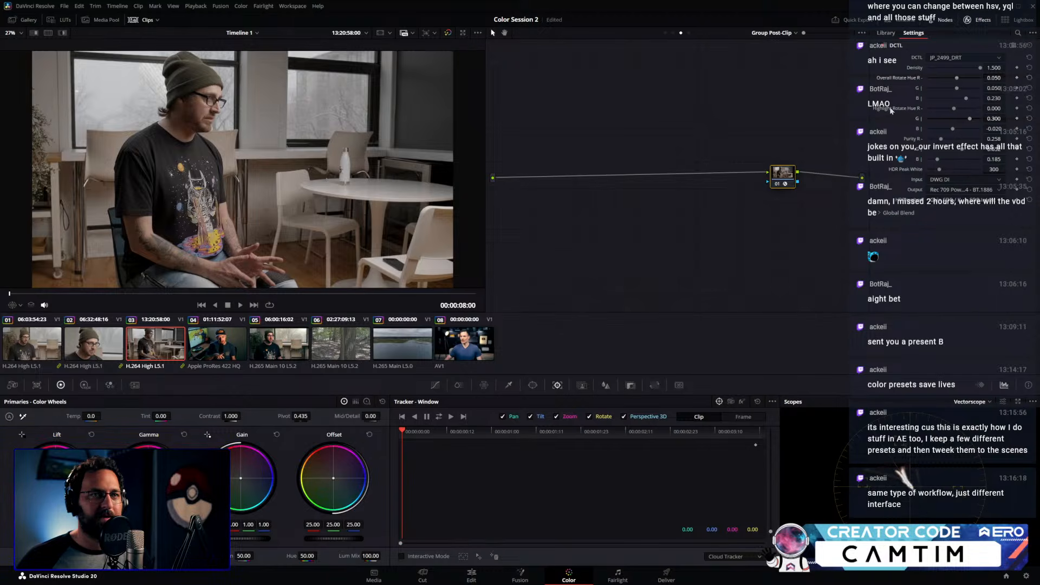
pyautogui.moveTo(942, 139); pyautogui.dragTo(963, 142)
pyautogui.click(1029, 138)
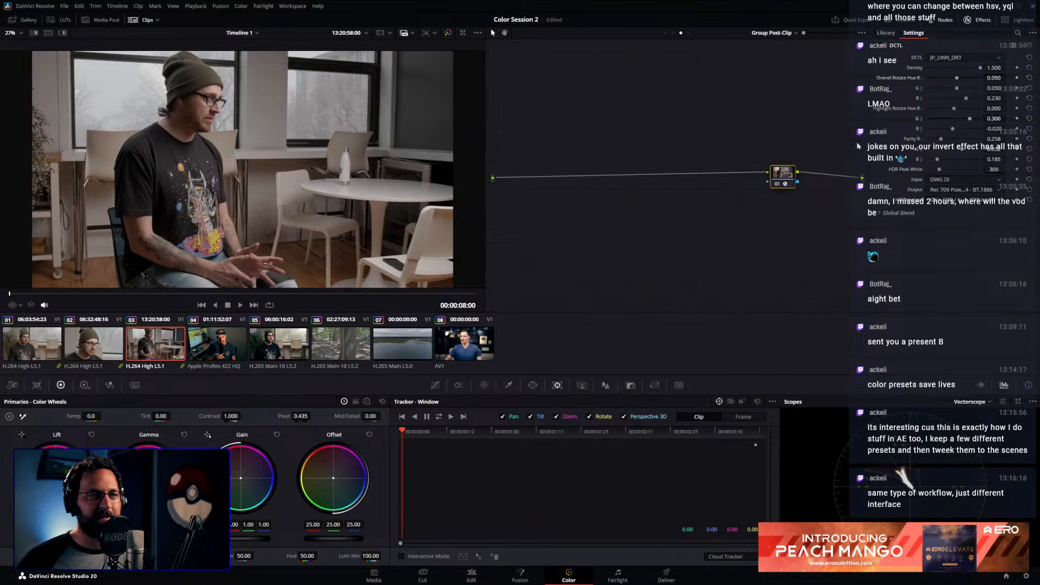
# Insert a node before the DRT node with the MONO-RGB-Split-Tone-v2.0 DCTL, using DaVinci Intermediate as its transfer function
pyautogui.moveTo(784, 174)
pyautogui.mouseDown()
pyautogui.moveTo(762, 132)
pyautogui.moveTo(781, 207)
pyautogui.moveTo(791, 187)
pyautogui.mouseUp()
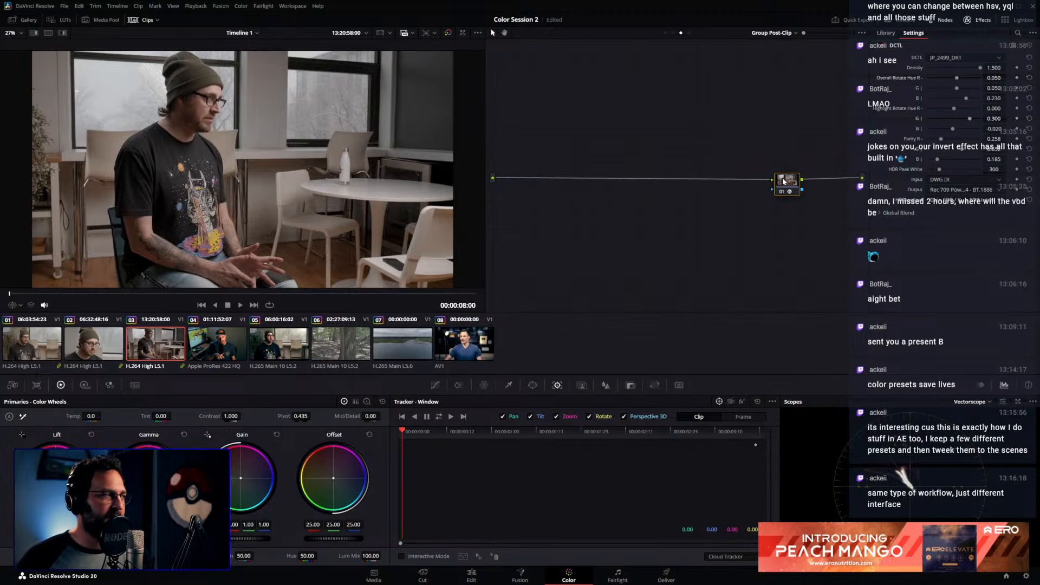
pyautogui.moveTo(783, 181); pyautogui.dragTo(798, 179)
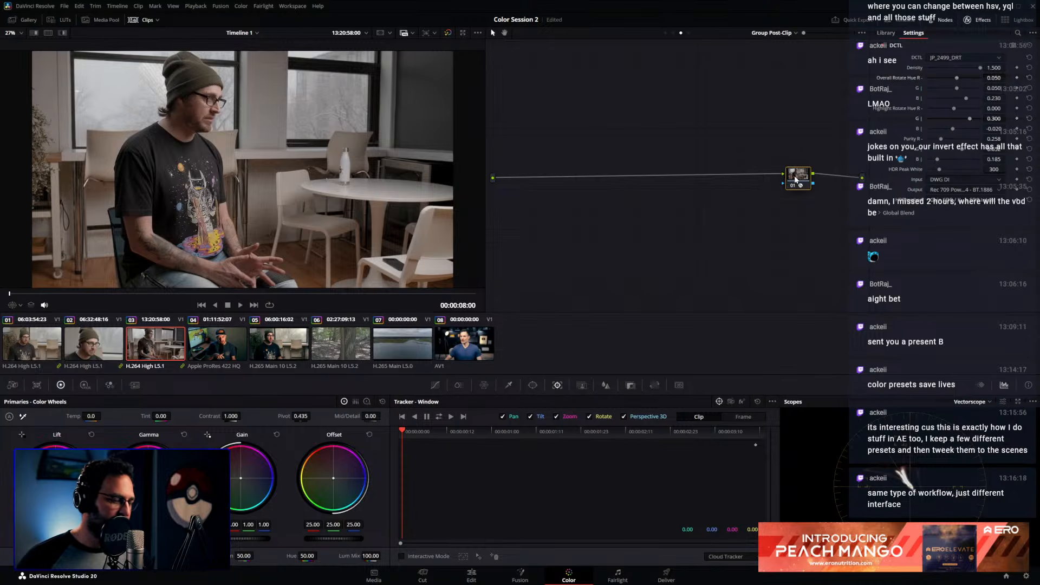
pyautogui.hotkey('shift', 's')
pyautogui.doubleClick(923, 289)
pyautogui.click(956, 57)
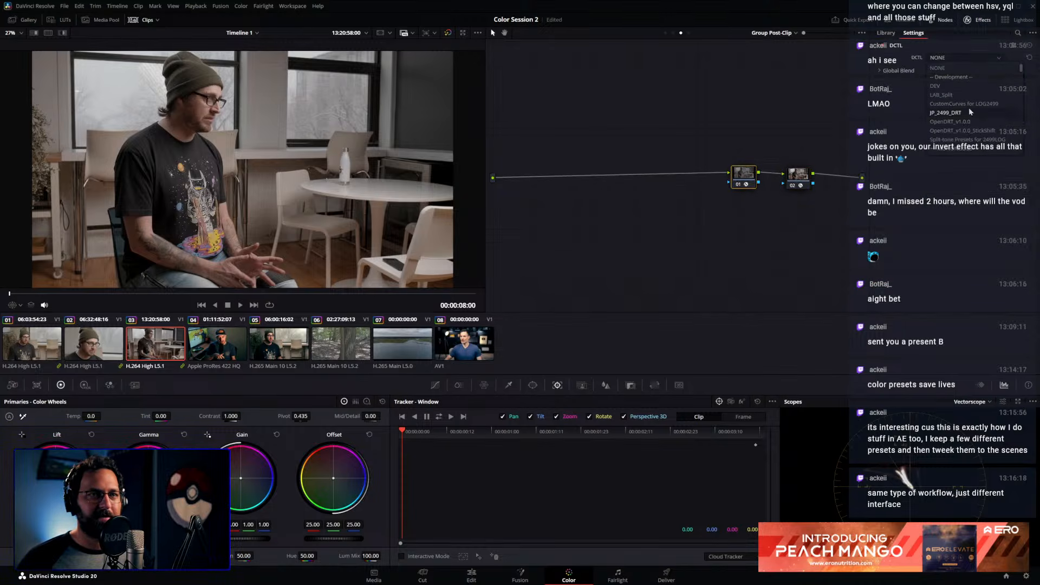
pyautogui.scroll(-2, 975, 117)
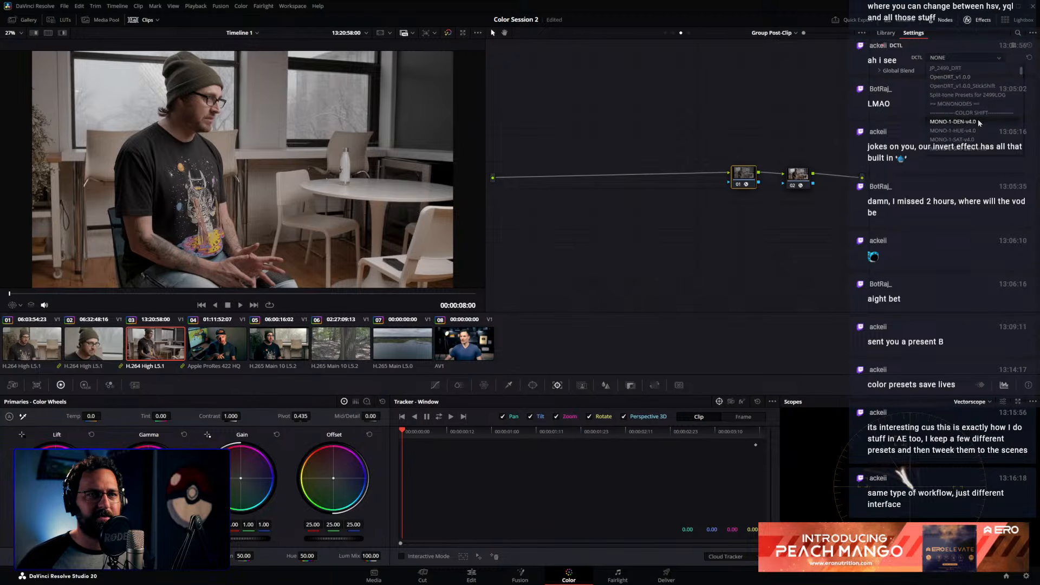
pyautogui.scroll(-5, 975, 109)
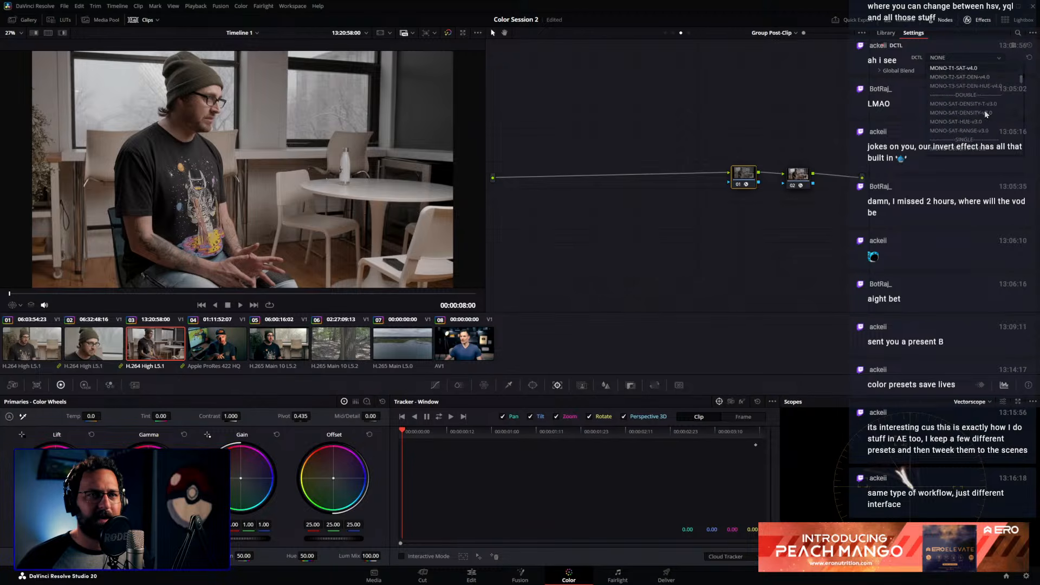
pyautogui.scroll(-4, 987, 117)
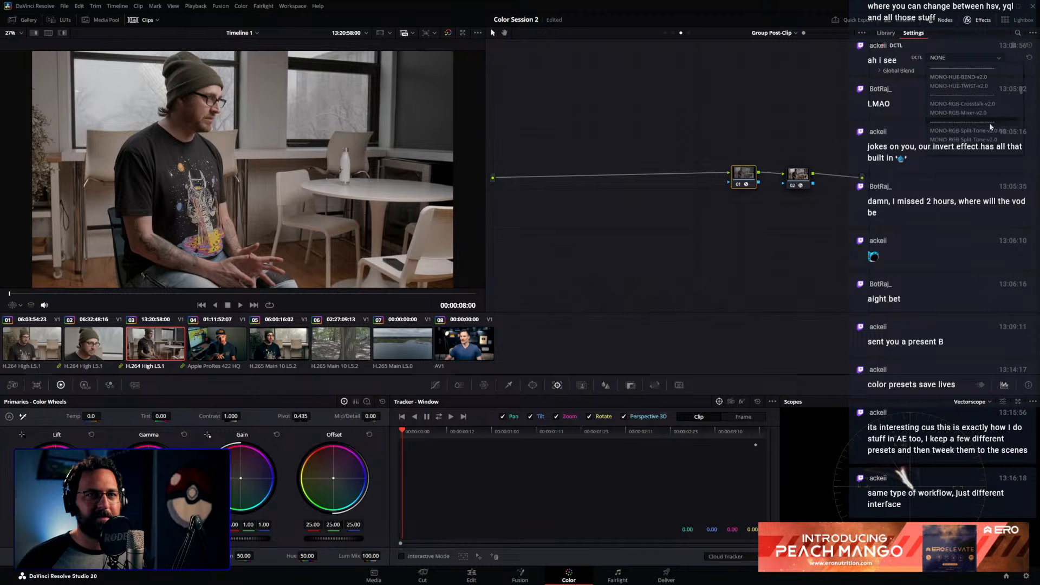
pyautogui.click(973, 139)
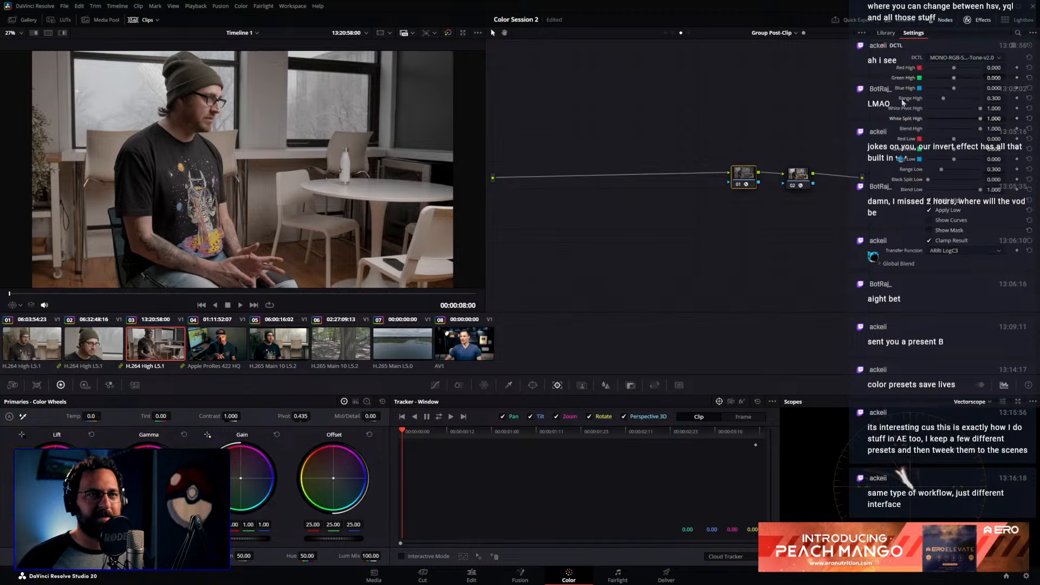
pyautogui.click(951, 252)
pyautogui.click(957, 289)
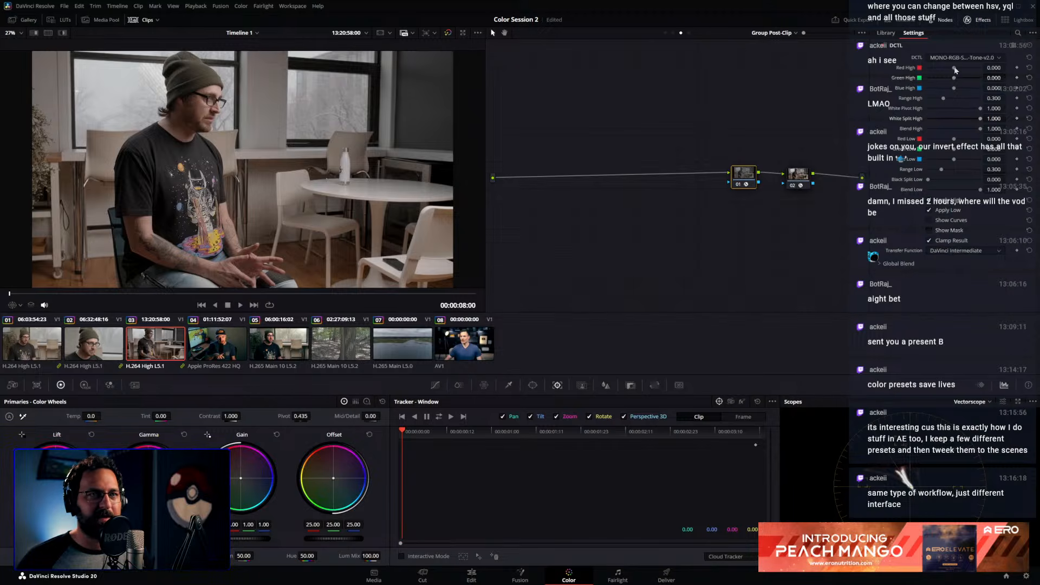
# Set the split tone's Green High to -0.150, Blue High to -0.300 and Red Low to -0.250
pyautogui.moveTo(954, 68); pyautogui.dragTo(939, 89)
pyautogui.click(1029, 68)
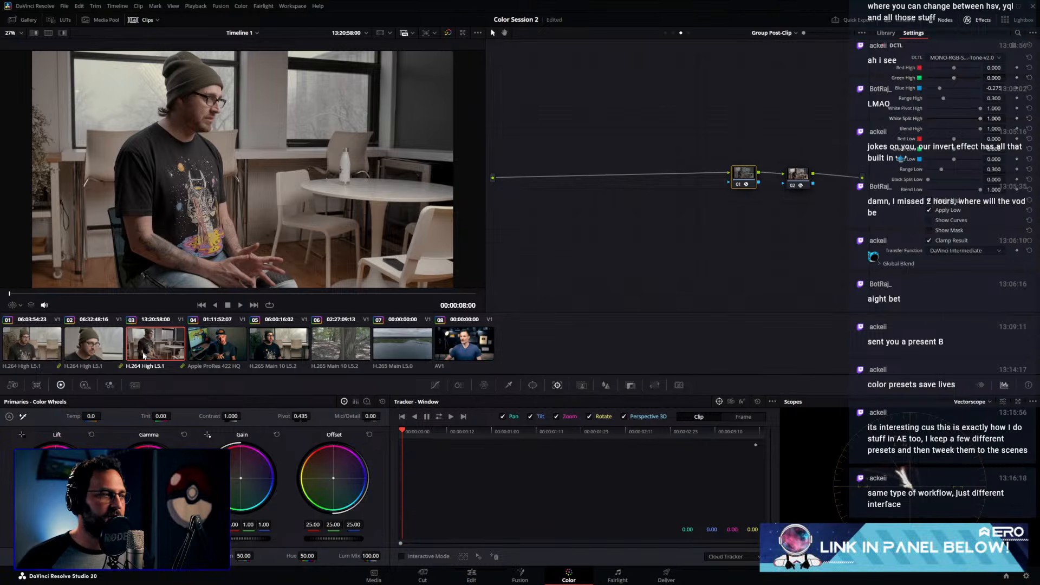
pyautogui.moveTo(1000, 89)
pyautogui.mouseDown()
pyautogui.moveTo(986, 88)
pyautogui.moveTo(1007, 78)
pyautogui.mouseUp()
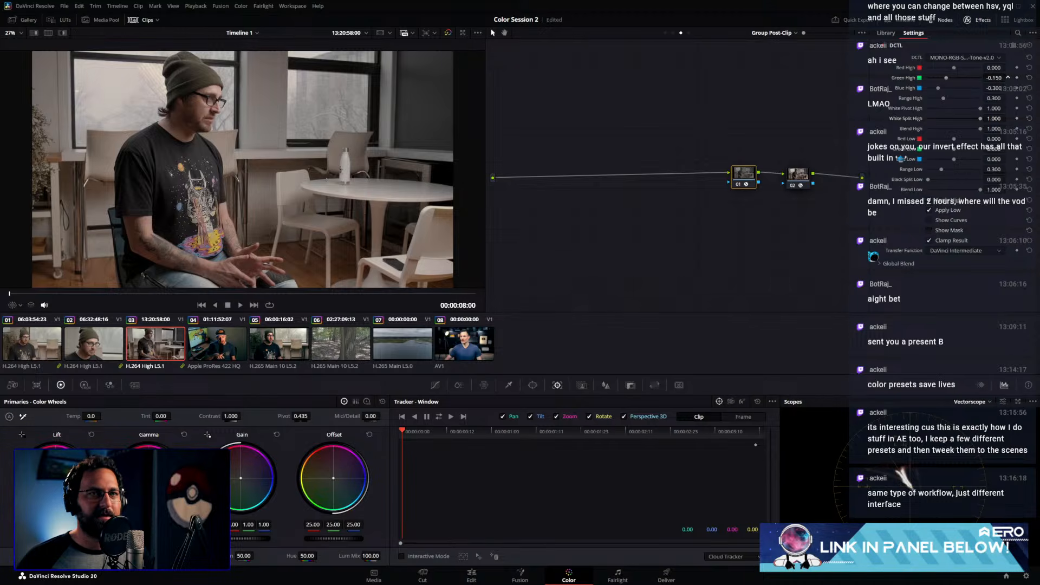
pyautogui.moveTo(1000, 140); pyautogui.dragTo(1008, 139)
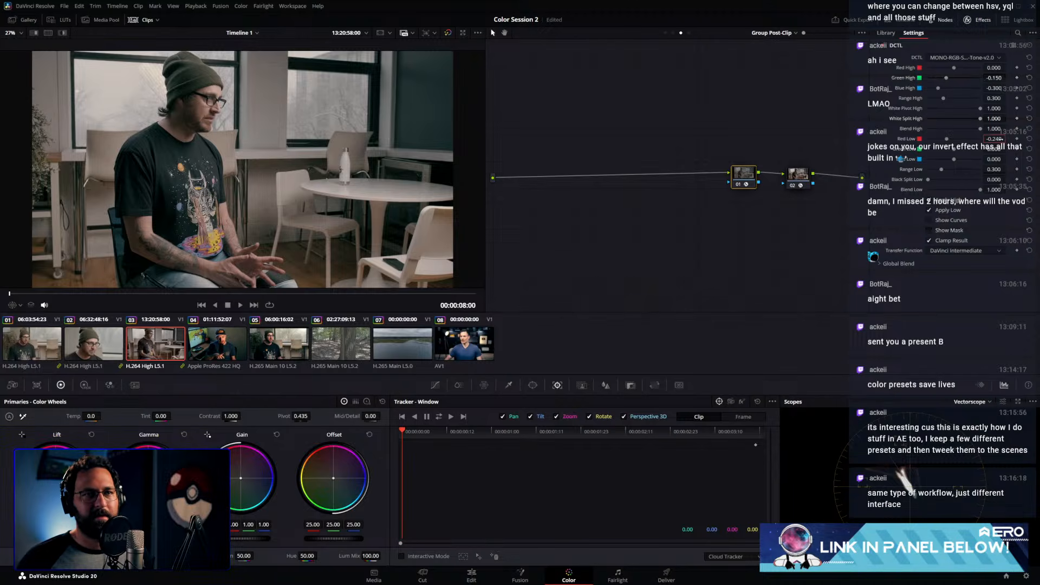
pyautogui.write('-.25')
pyautogui.press('Return')
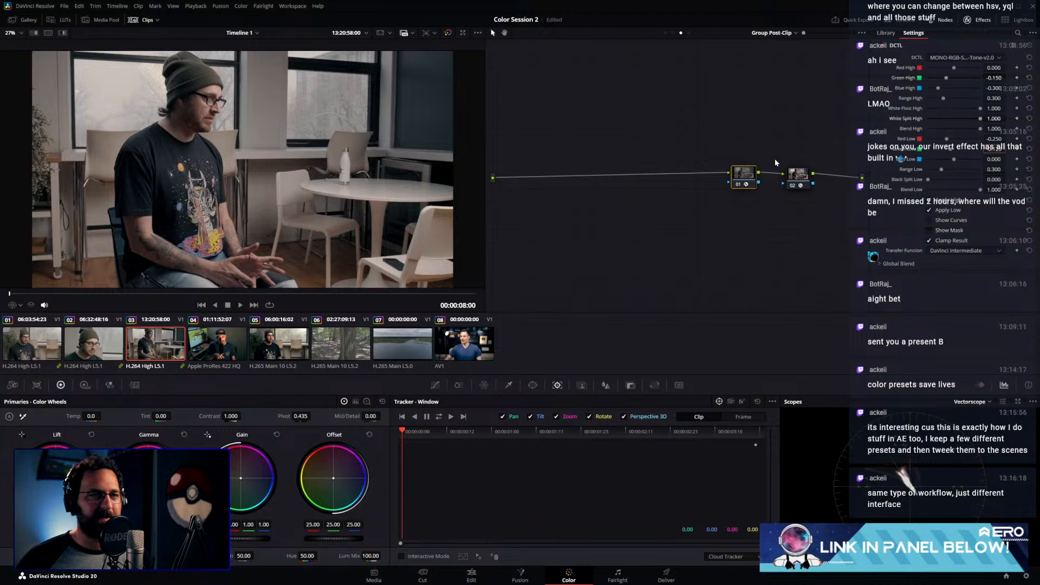
# Compare clip 03 with the split-tone node off and on, close up across the face and the background
pyautogui.scroll(5, 162, 83)
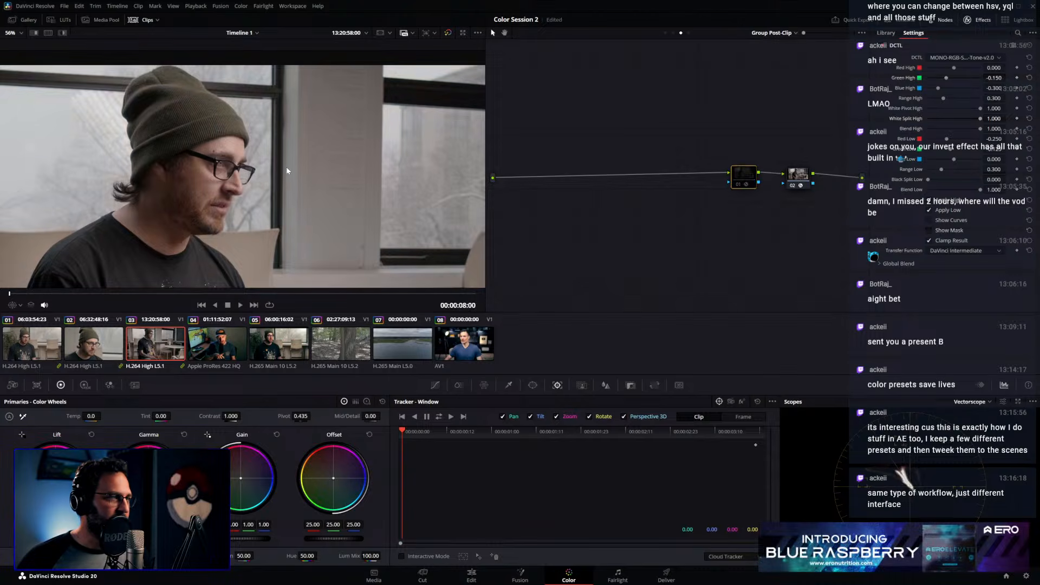
pyautogui.hotkey('ctrl', 'd')
pyautogui.moveTo(311, 189); pyautogui.dragTo(222, 173)
pyautogui.hotkey('ctrl', 'd')
pyautogui.hotkey('ctrl', 'd')
pyautogui.moveTo(390, 183); pyautogui.dragTo(170, 197)
pyautogui.hotkey('ctrl', 'd')
pyautogui.hotkey('ctrl', 'd')
pyautogui.moveTo(285, 198); pyautogui.dragTo(515, 158)
pyautogui.hotkey('ctrl', 'd')
pyautogui.hotkey('ctrl', 'd')
pyautogui.scroll(-3, 160, 148)
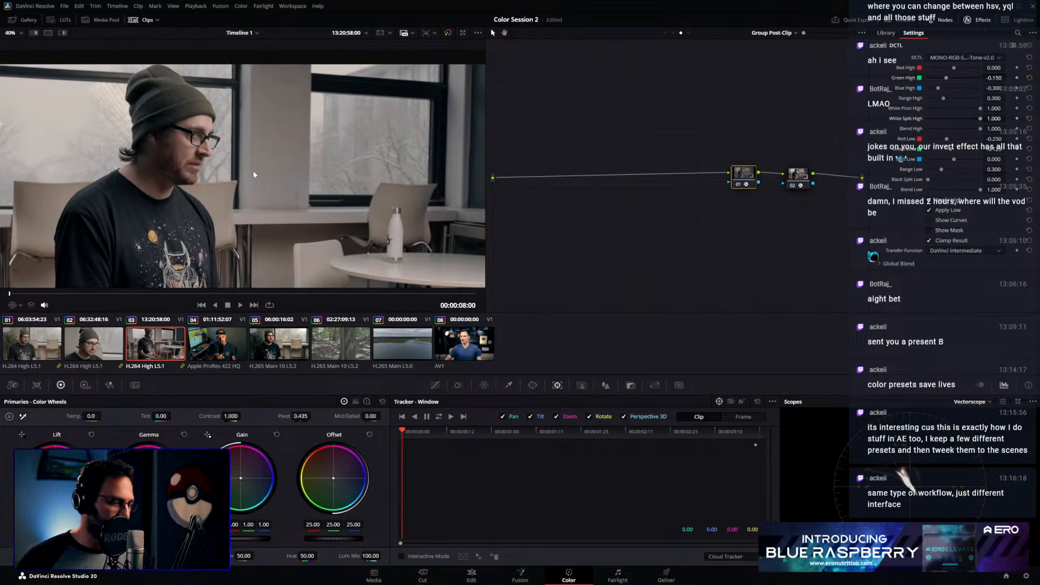
# Add a serial node between the split-tone and DRT nodes and link the channels of its custom curve
pyautogui.moveTo(745, 186); pyautogui.dragTo(706, 186)
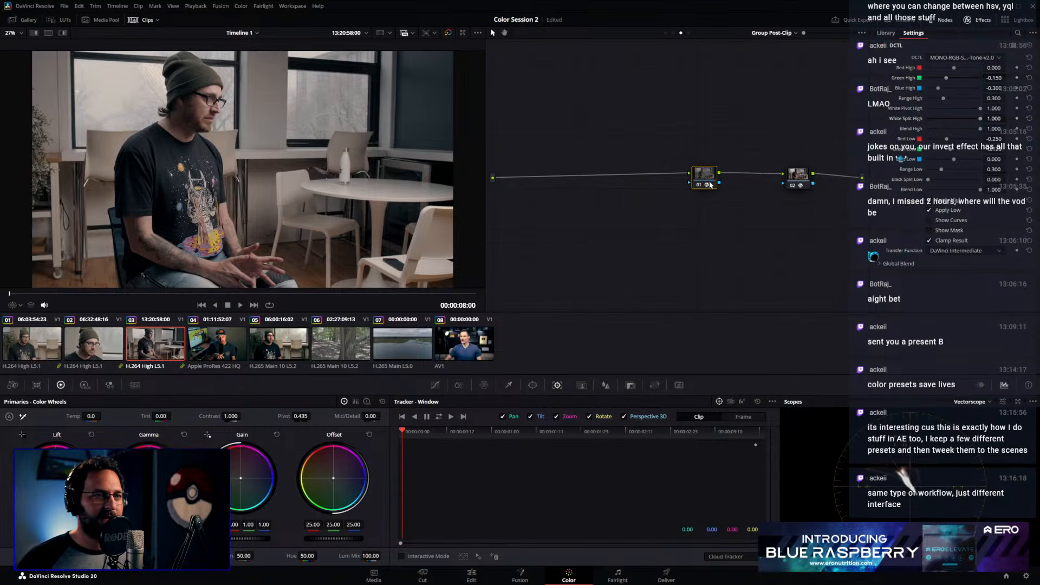
pyautogui.hotkey('alt', 's')
pyautogui.click(435, 385)
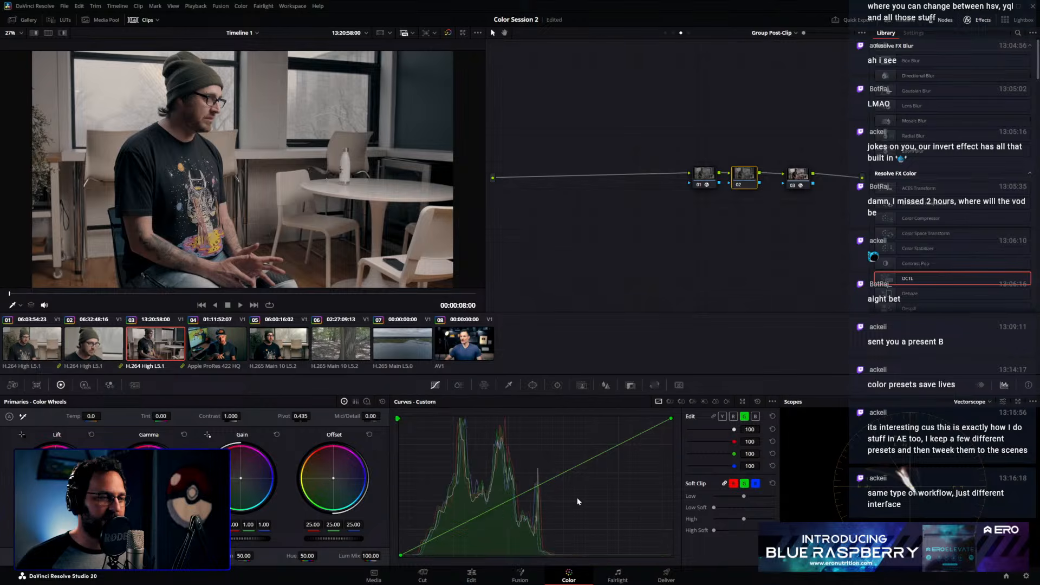
pyautogui.click(714, 416)
# Raise the custom curve's black point, lower its white point, and bend it into an S-curve with darker shadows and brighter highlights
pyautogui.moveTo(421, 545); pyautogui.dragTo(471, 540)
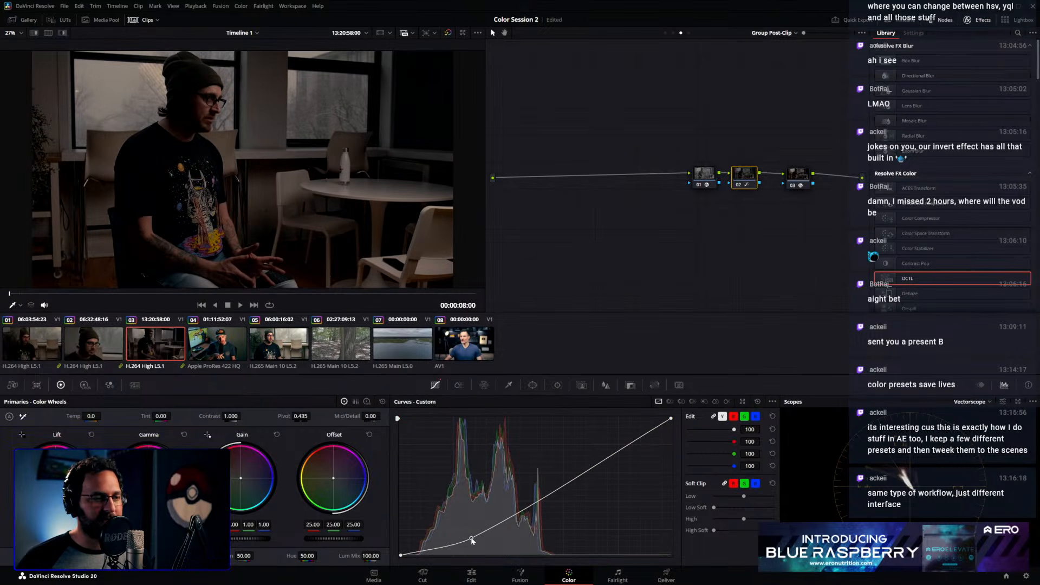
pyautogui.hotkey('ctrl', 'z')
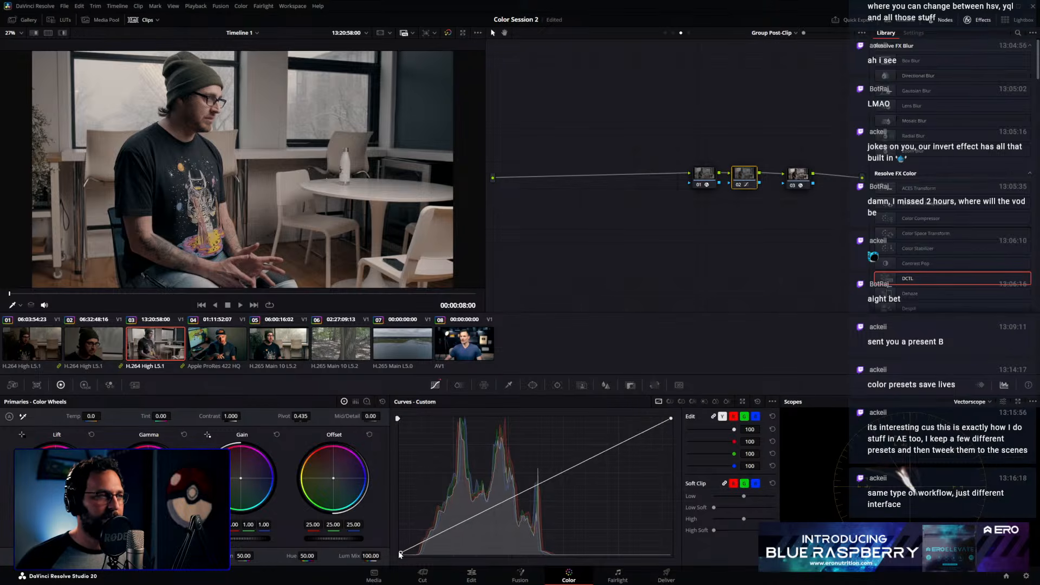
pyautogui.moveTo(401, 557); pyautogui.dragTo(397, 542)
pyautogui.moveTo(670, 422); pyautogui.dragTo(671, 429)
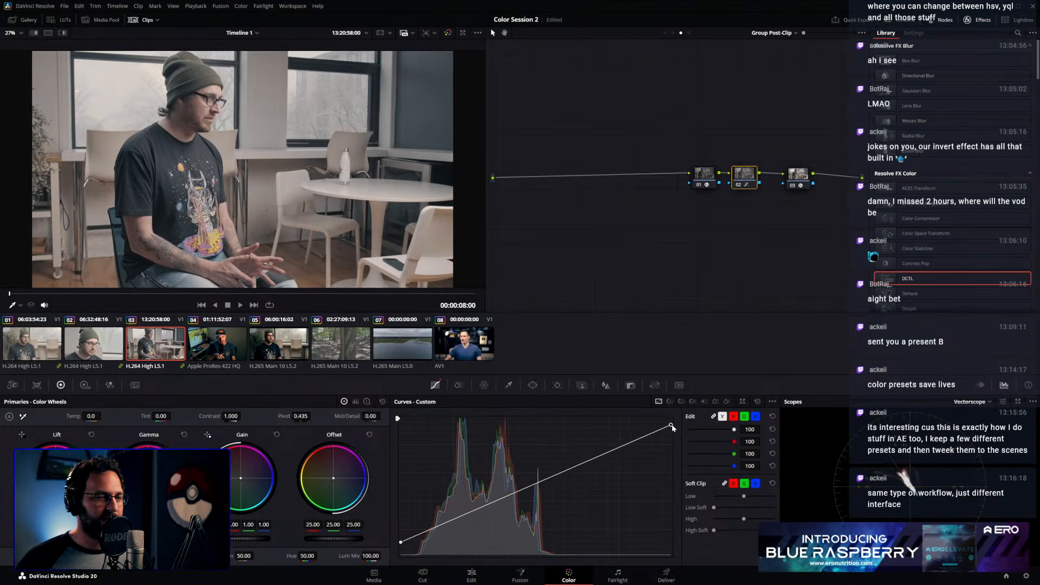
pyautogui.moveTo(467, 515); pyautogui.dragTo(470, 528)
pyautogui.moveTo(592, 469)
pyautogui.mouseDown()
pyautogui.moveTo(592, 436)
pyautogui.moveTo(593, 454)
pyautogui.mouseUp()
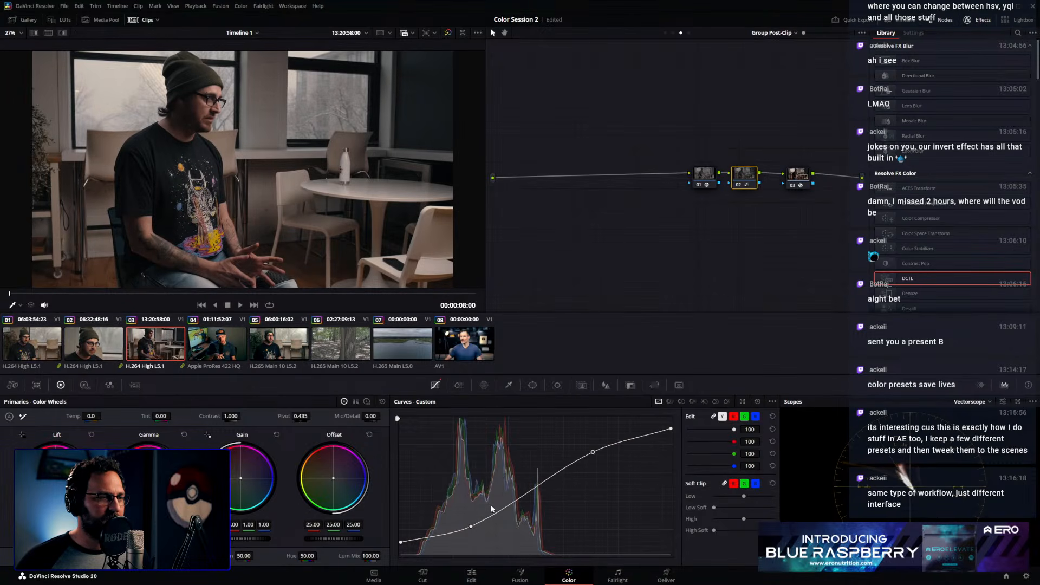
# Fine-tune the S-curve's shadow and highlight points and check the image with the split-tone and curve nodes off and on
pyautogui.moveTo(472, 530); pyautogui.dragTo(471, 528)
pyautogui.moveTo(593, 454); pyautogui.dragTo(598, 454)
pyautogui.moveTo(706, 196); pyautogui.dragTo(745, 172)
pyautogui.hotkey('ctrl', 'd')
pyautogui.hotkey('ctrl', 'd')
pyautogui.hotkey('ctrl', 'd')
# Compare clip 03 with the split-tone and curve nodes off and on while monitoring the waveform scope
pyautogui.click(973, 401)
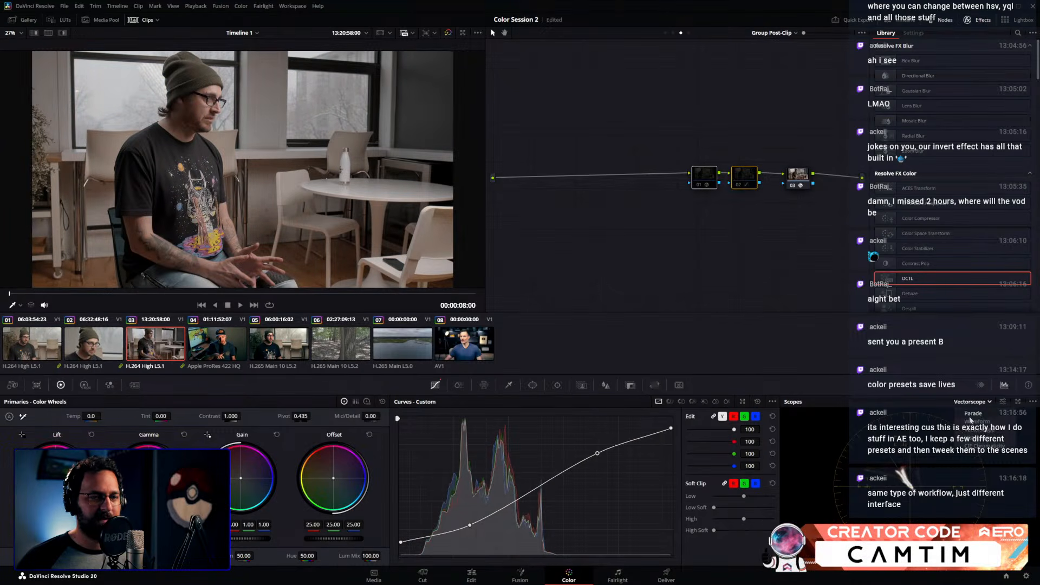
pyautogui.click(970, 420)
pyautogui.hotkey('ctrl', 'd')
pyautogui.hotkey('ctrl', 'd')
pyautogui.hotkey('ctrl', 'd')
pyautogui.hotkey('ctrl', 'd')
pyautogui.hotkey('ctrl', 'd')
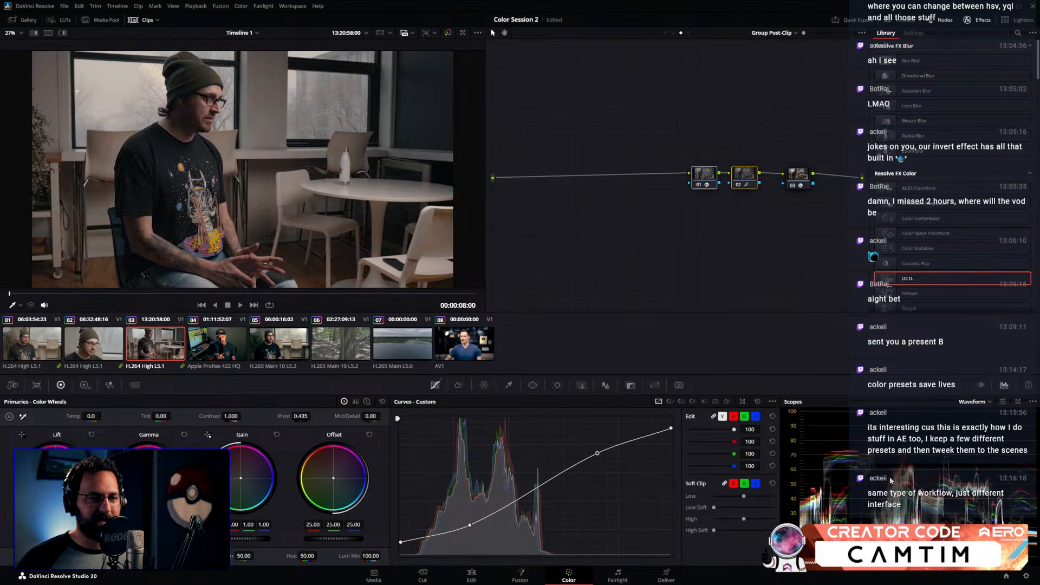
pyautogui.hotkey('ctrl', 'd')
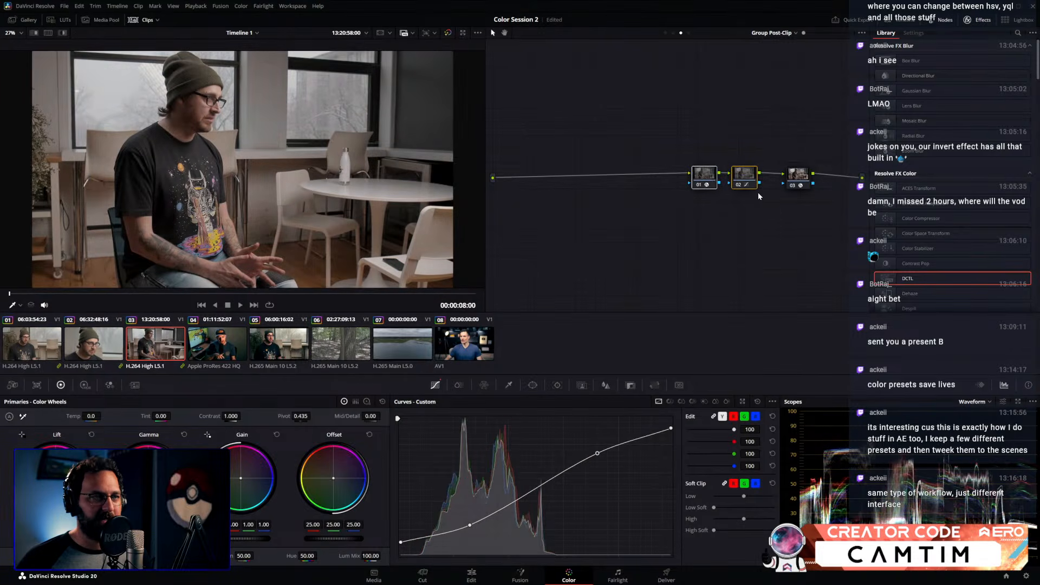
pyautogui.click(753, 195)
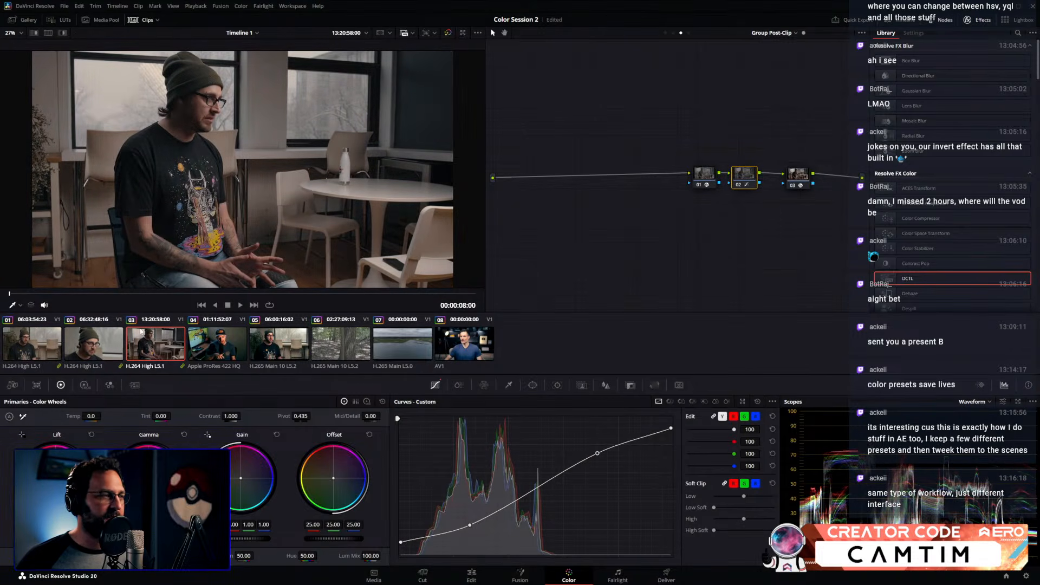
# Return to clip-level nodes and raise Gain to 1.51 on clip 01's Exp node
pyautogui.click(116, 342)
pyautogui.click(144, 349)
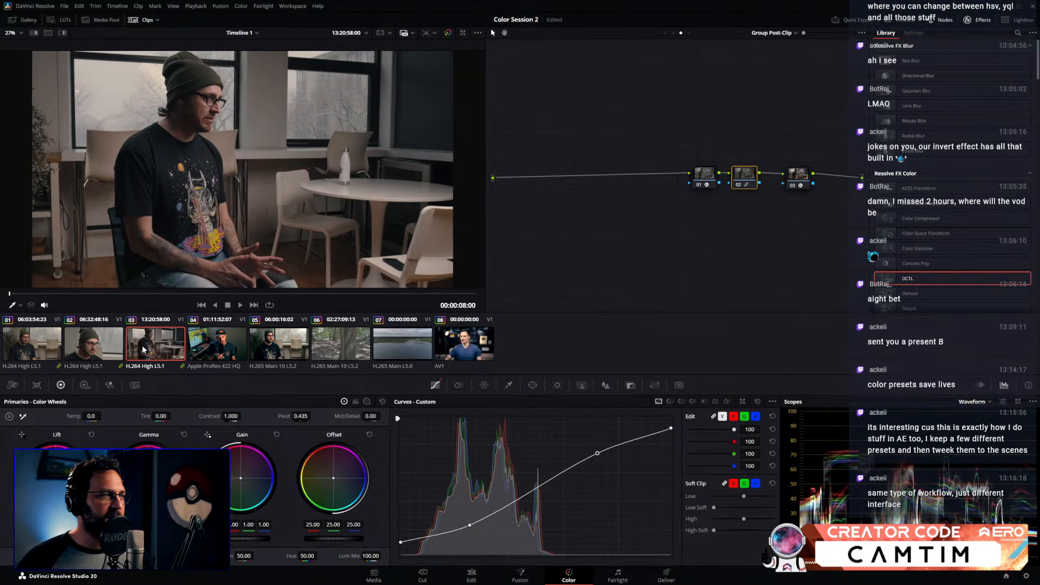
pyautogui.click(674, 33)
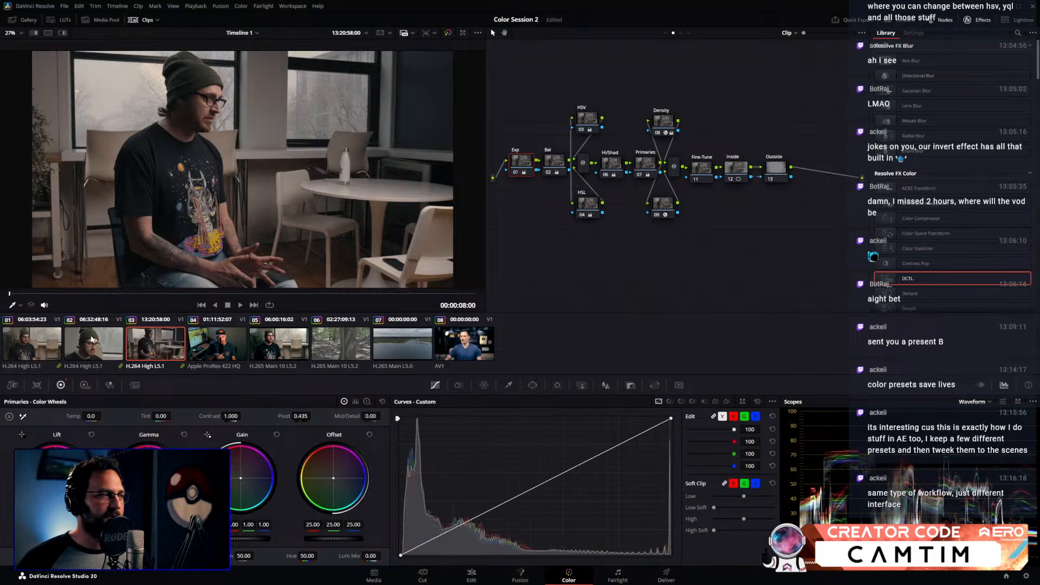
pyautogui.press('Home')
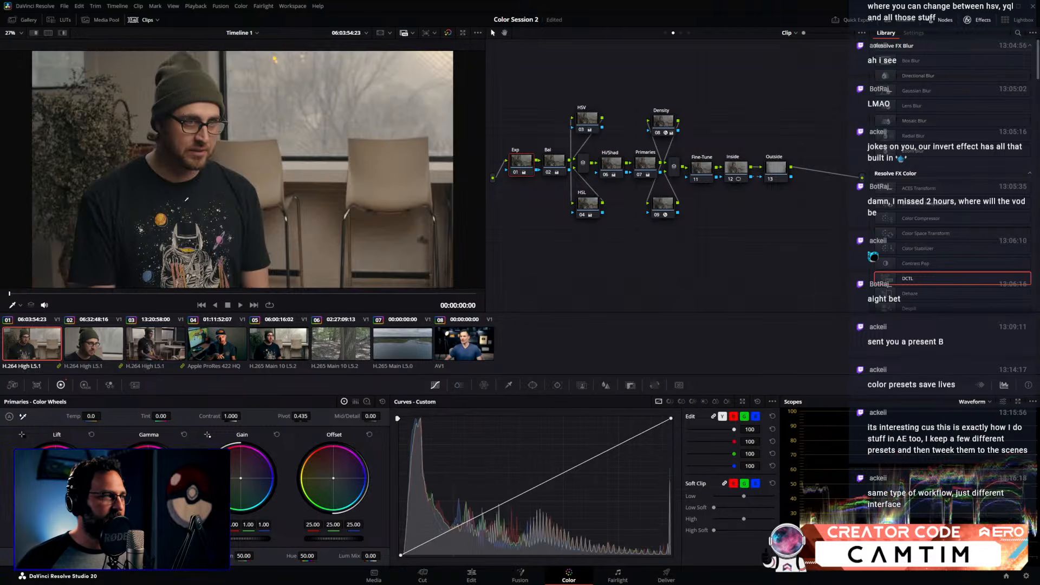
pyautogui.moveTo(236, 538); pyautogui.dragTo(274, 538)
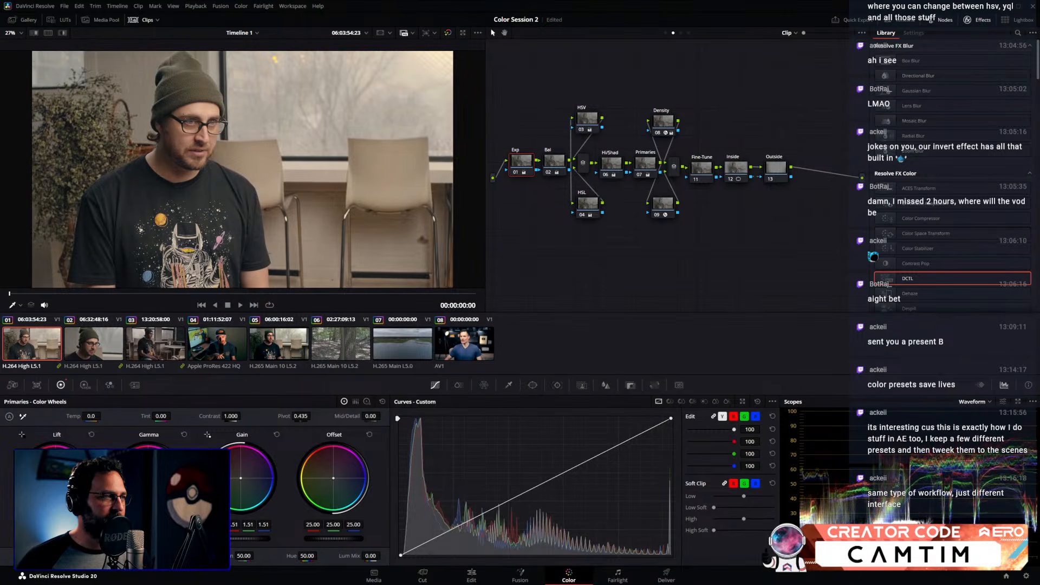
# Monitoring the vectorscope, cool clip 01's Bal node by setting red Gain to 0.95, green to 1.00 and blue to 1.06
pyautogui.click(545, 163)
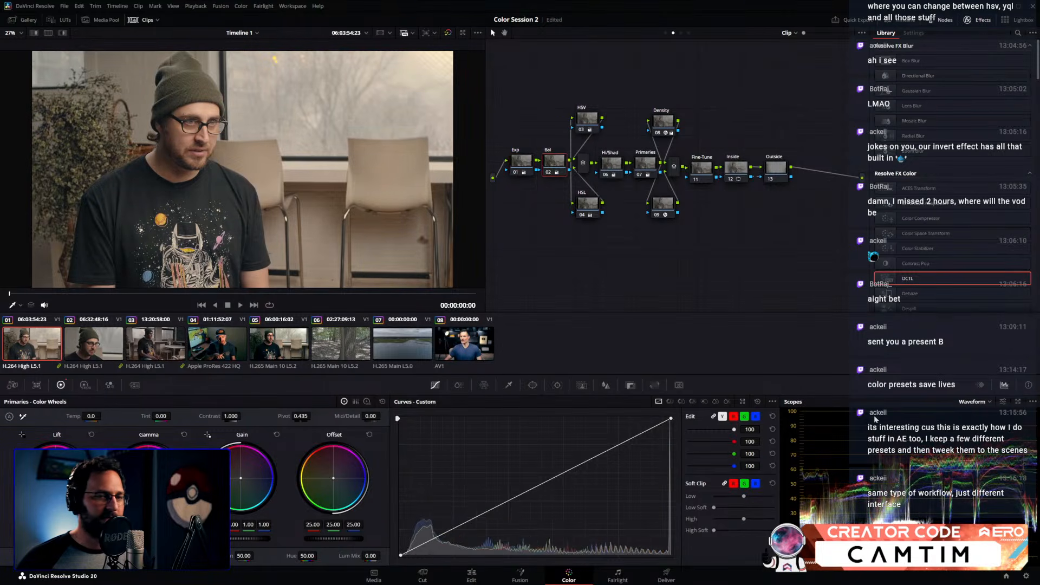
pyautogui.click(975, 402)
pyautogui.click(982, 430)
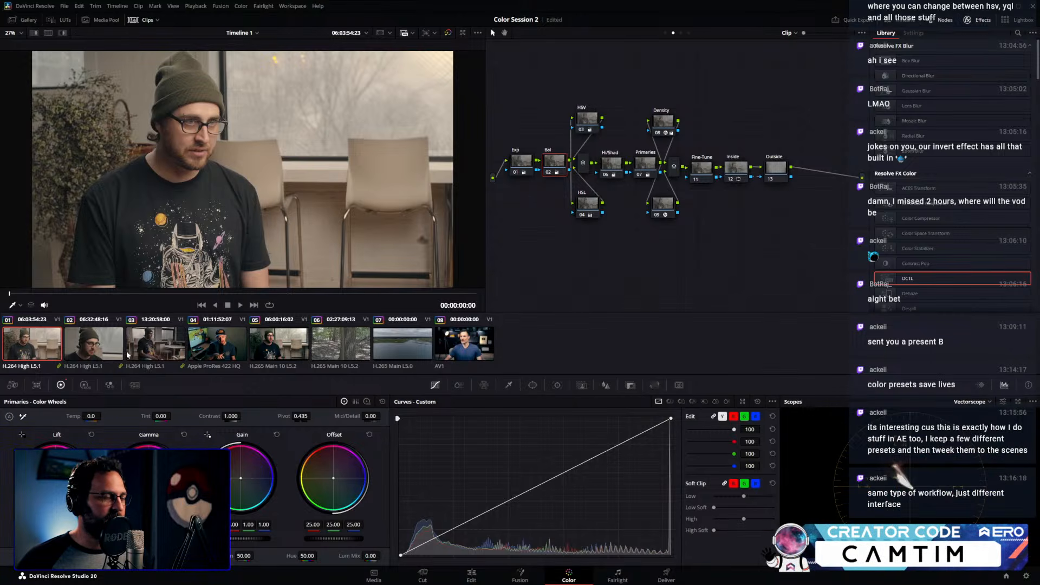
pyautogui.moveTo(241, 481); pyautogui.dragTo(245, 481)
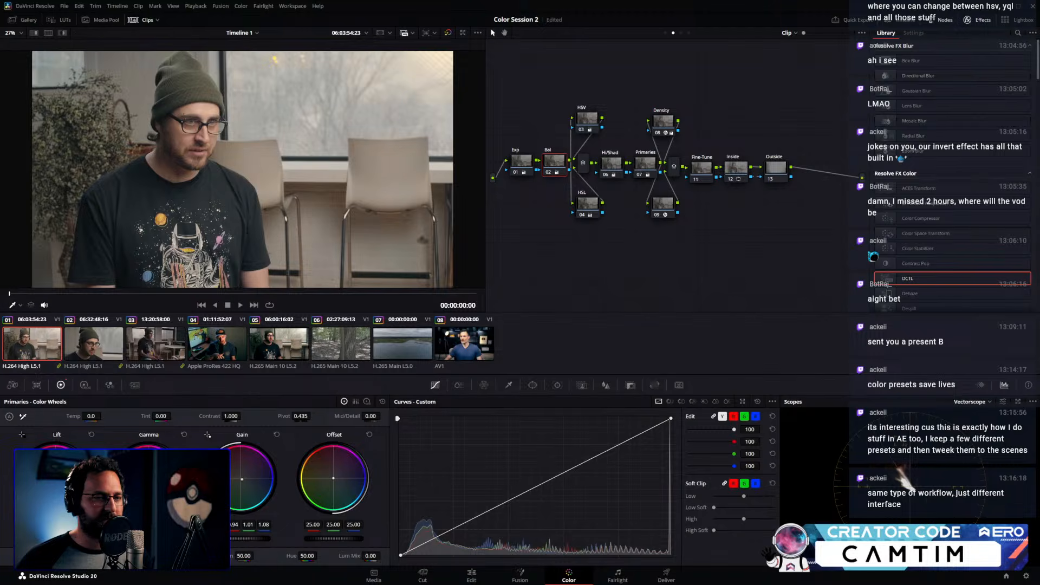
pyautogui.moveTo(245, 482); pyautogui.dragTo(244, 483)
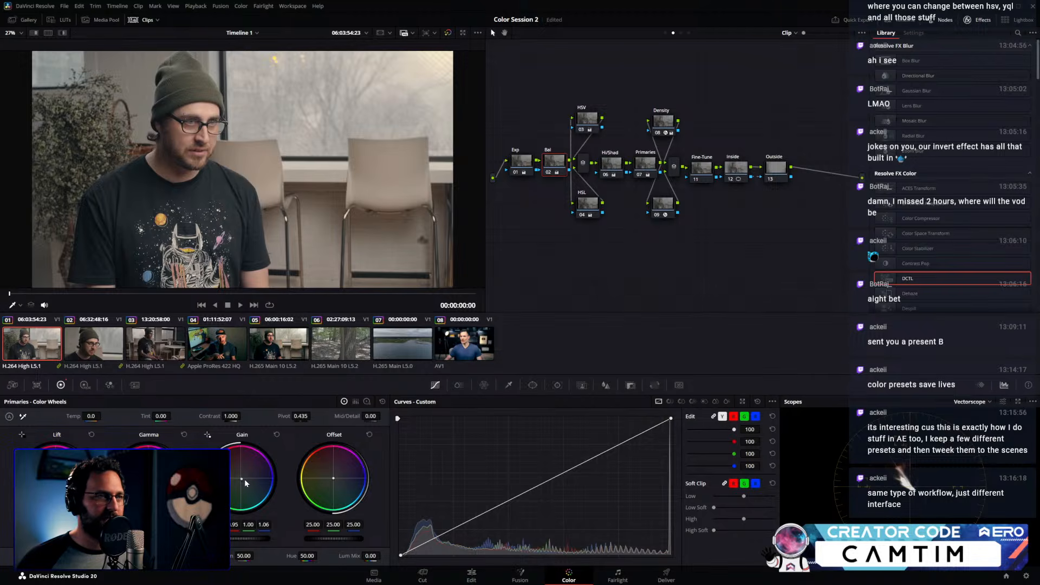
# Add a serial node after the DRT in the Group Post-Clip tree, load the MONO-Balance-v1.3 DCTL, and disable the node
pyautogui.click(681, 33)
pyautogui.click(797, 179)
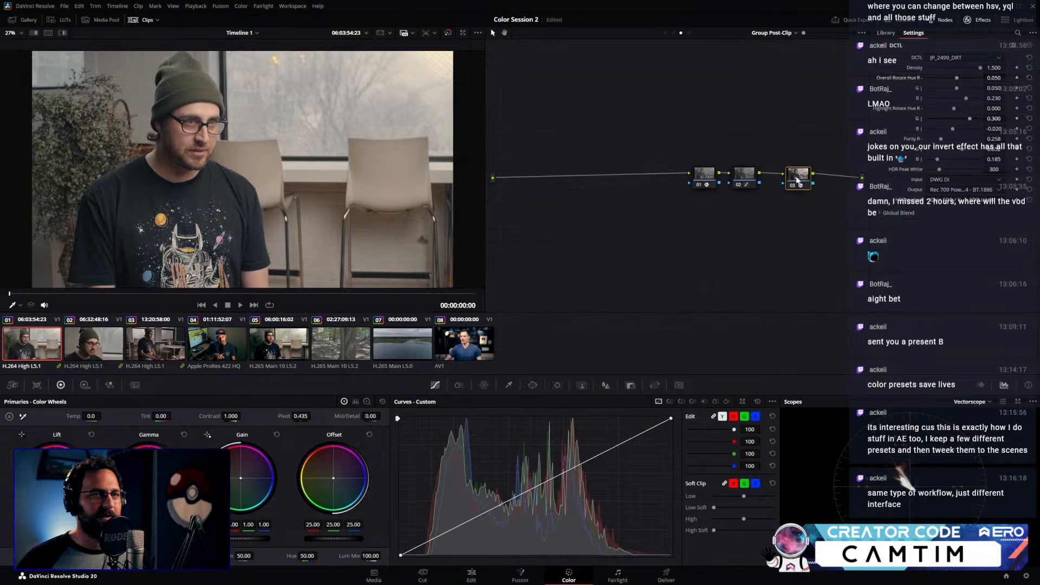
pyautogui.hotkey('alt', 's')
pyautogui.moveTo(850, 173); pyautogui.dragTo(840, 174)
pyautogui.click(964, 57)
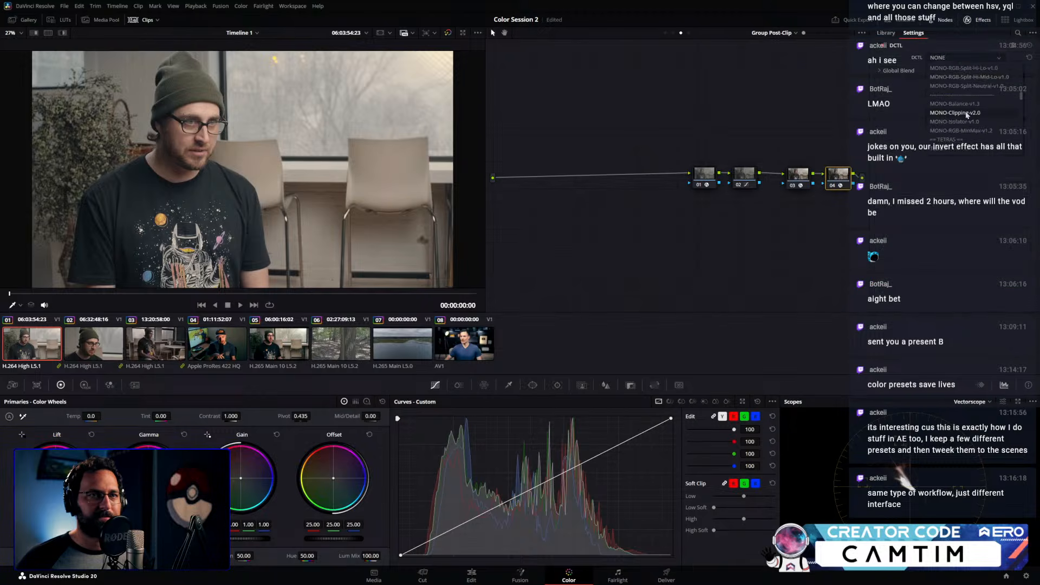
pyautogui.click(961, 104)
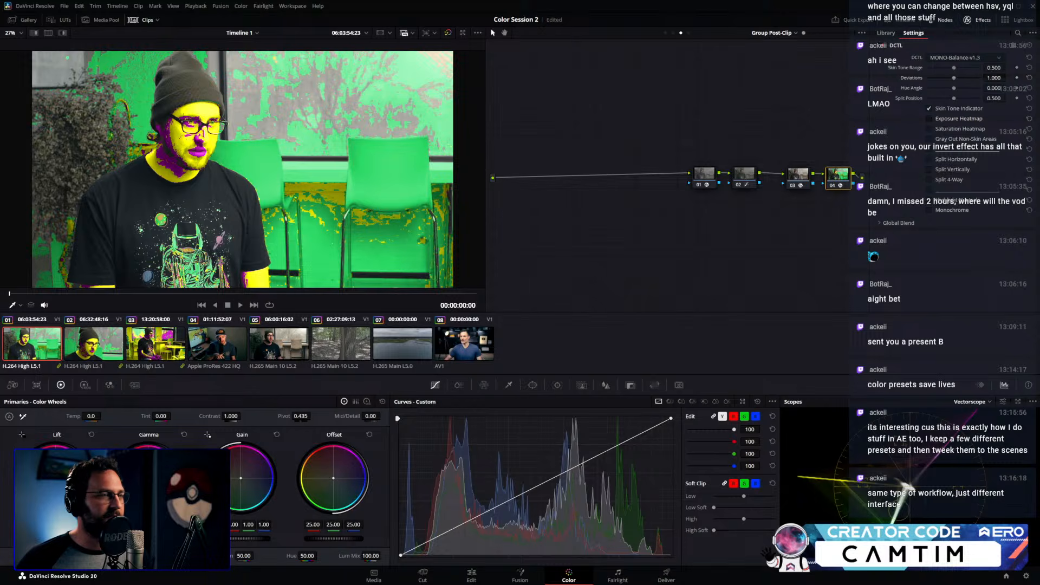
pyautogui.hotkey('ctrl', 'd')
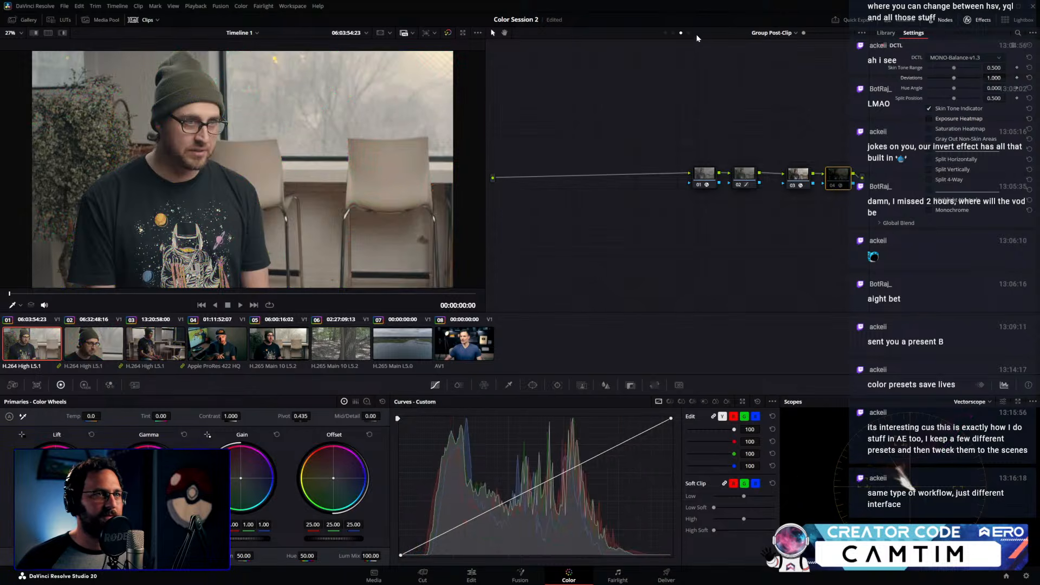
# Using the waveform, set Gain to 1.33 and lower Gamma on clip 01's Primaries node, and compare with all grades bypassed
pyautogui.click(674, 33)
pyautogui.click(656, 167)
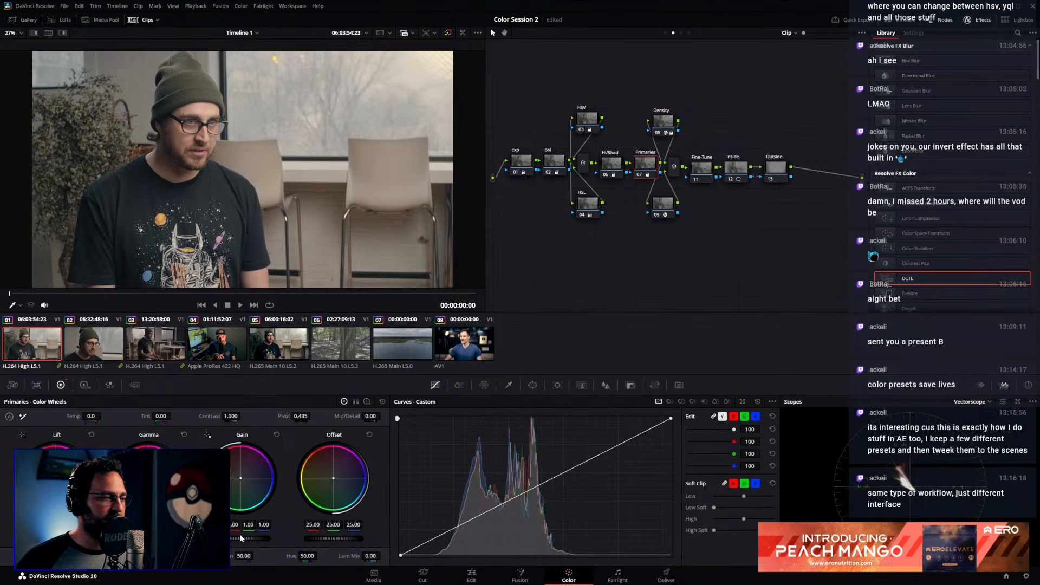
pyautogui.click(973, 401)
pyautogui.click(977, 421)
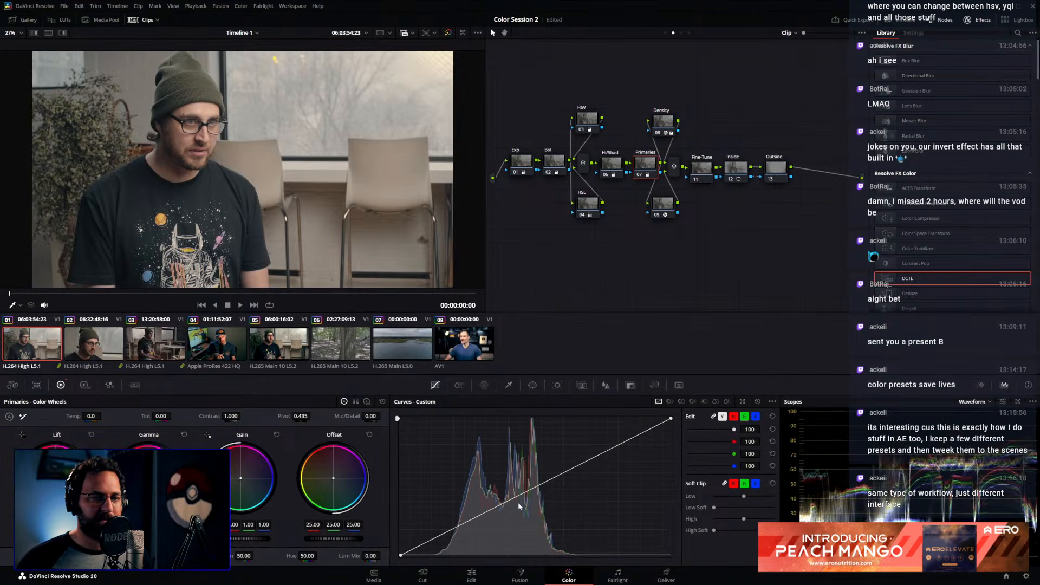
pyautogui.moveTo(233, 537); pyautogui.dragTo(255, 538)
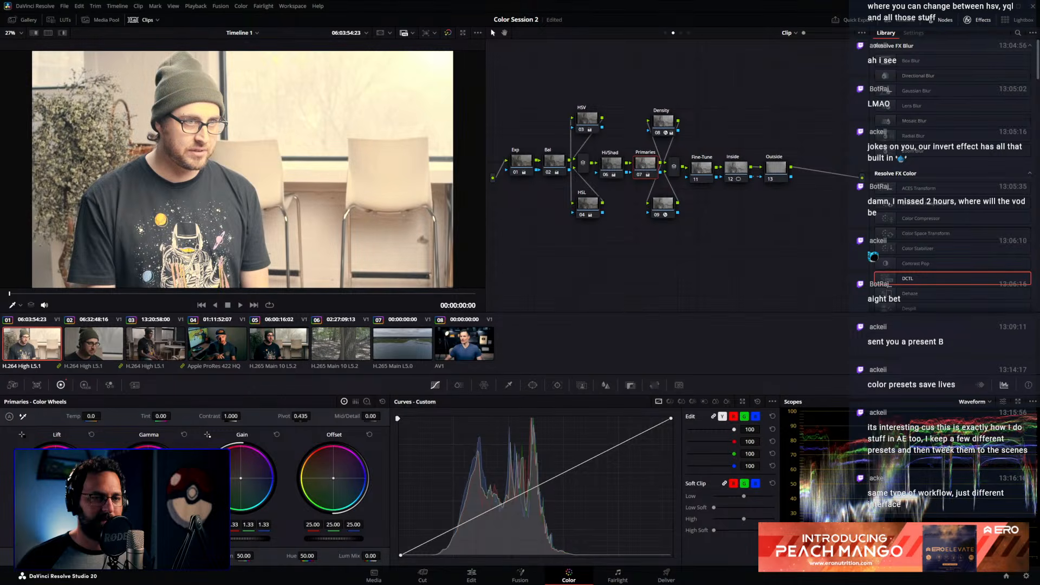
pyautogui.moveTo(149, 538)
pyautogui.mouseDown()
pyautogui.moveTo(124, 538)
pyautogui.moveTo(144, 538)
pyautogui.mouseUp()
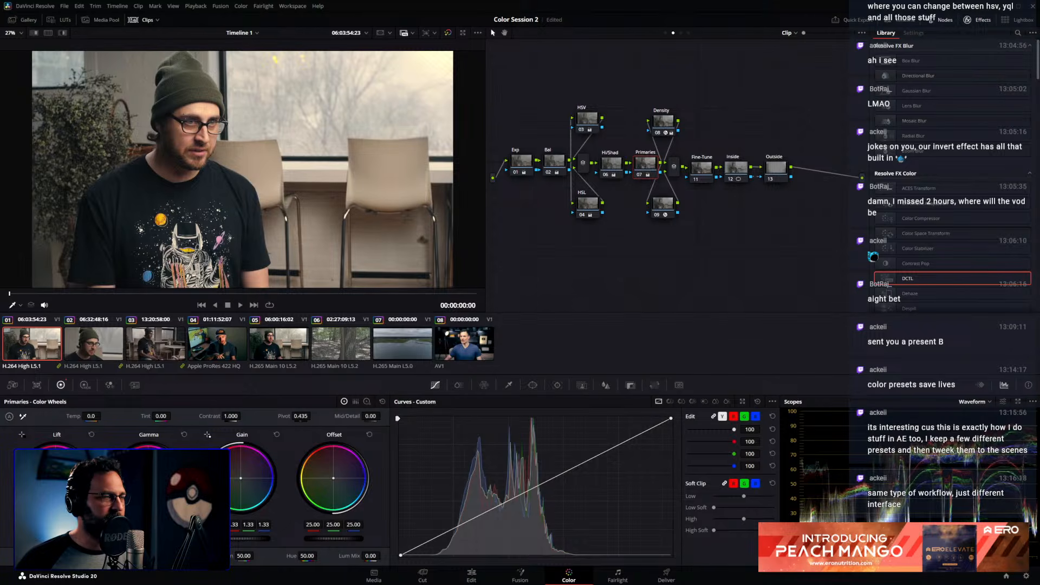
pyautogui.hotkey('shift', 'd')
pyautogui.hotkey('shift', 'd')
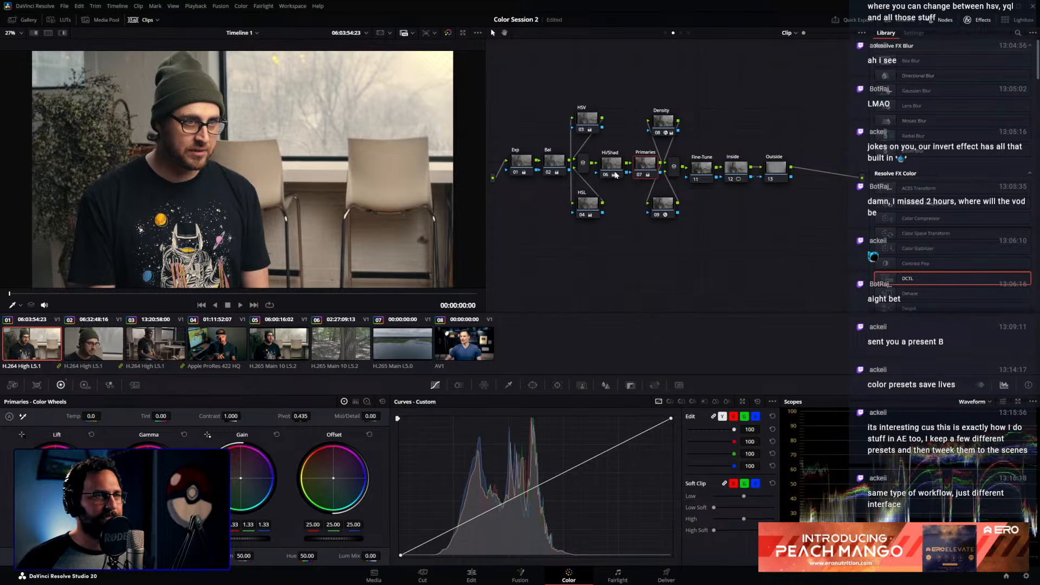
# Lower the green Gain slightly on the HSL node and raise the green Gain to 1.61 on the HSV node
pyautogui.click(592, 124)
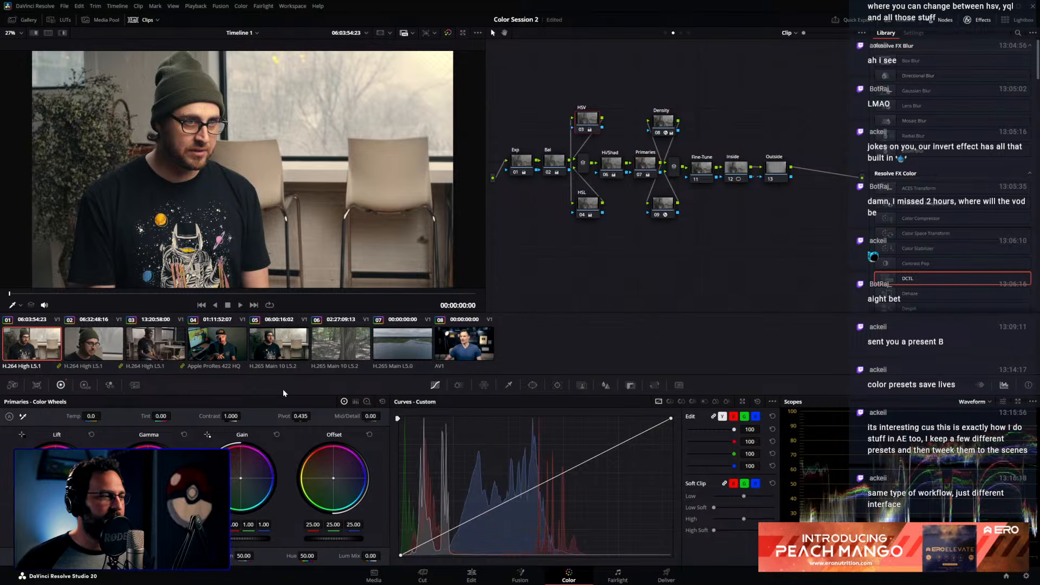
pyautogui.click(596, 208)
pyautogui.moveTo(248, 525); pyautogui.dragTo(243, 524)
pyautogui.click(590, 122)
pyautogui.moveTo(248, 525); pyautogui.dragTo(281, 525)
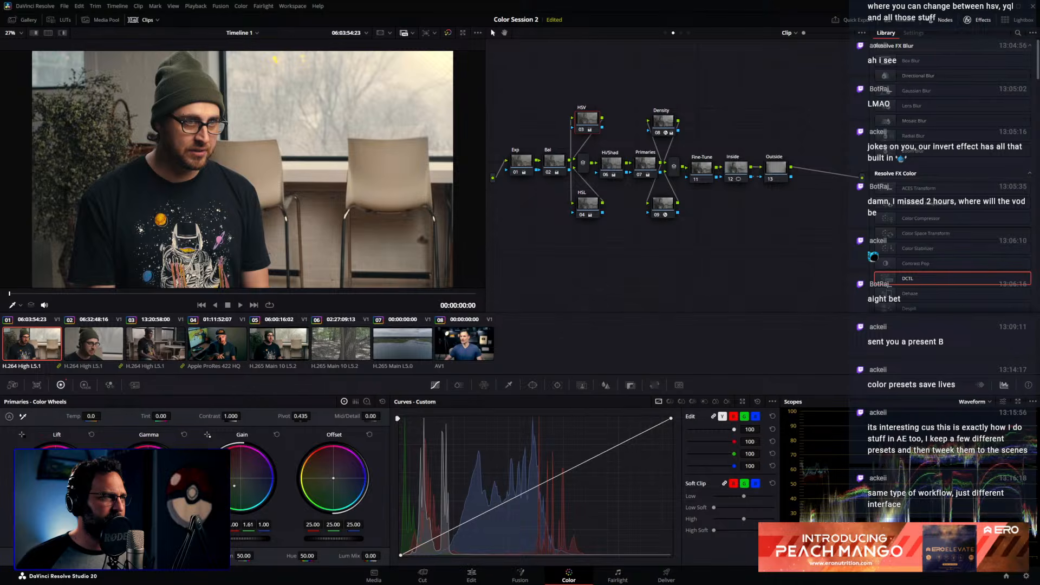
# Compare clip 01 with the HSV and HSL saturation nodes off and on
pyautogui.hotkey('ctrl', 'd')
pyautogui.hotkey('ctrl', 'd')
pyautogui.moveTo(592, 233); pyautogui.dragTo(583, 77)
pyautogui.hotkey('ctrl', 'd')
pyautogui.hotkey('ctrl', 'd')
pyautogui.hotkey('ctrl', 'd')
pyautogui.hotkey('ctrl', 'd')
pyautogui.hotkey('ctrl', 'd')
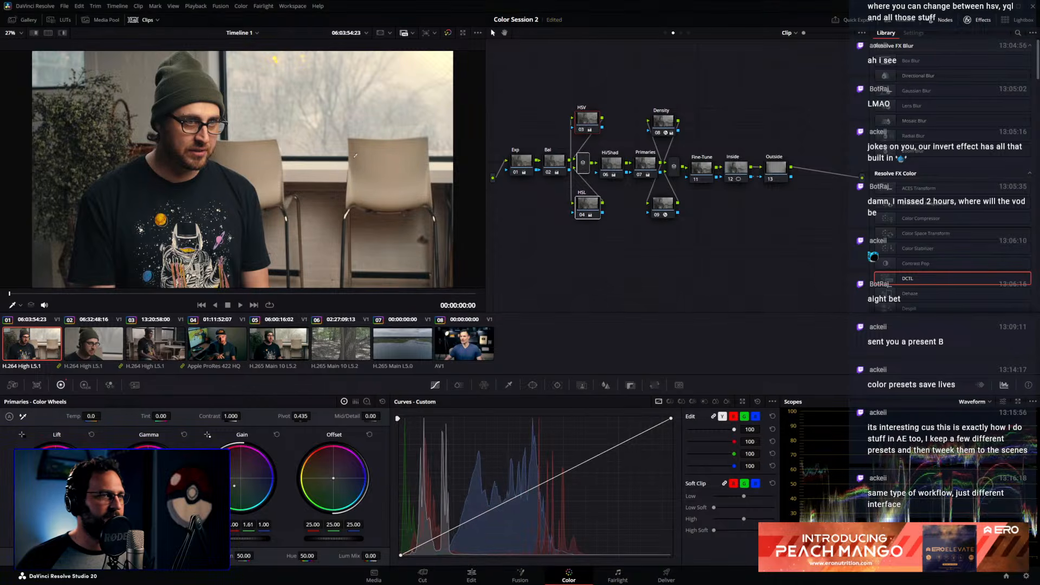
pyautogui.click(634, 278)
# Set Yellow Sat to -0.302 and Yellow Den to 0.953 in the Density node's DCTL
pyautogui.click(663, 120)
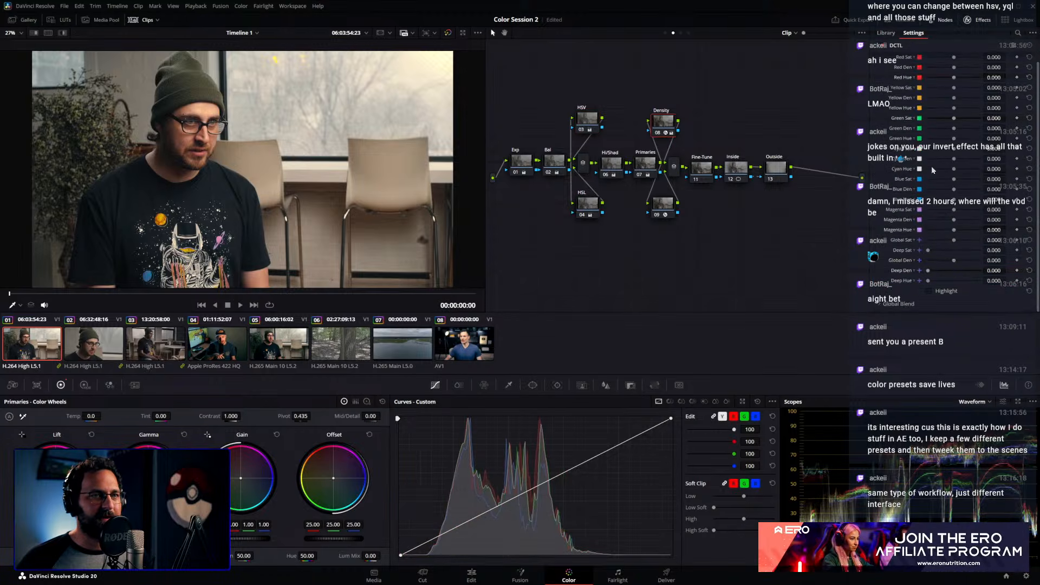
pyautogui.click(672, 205)
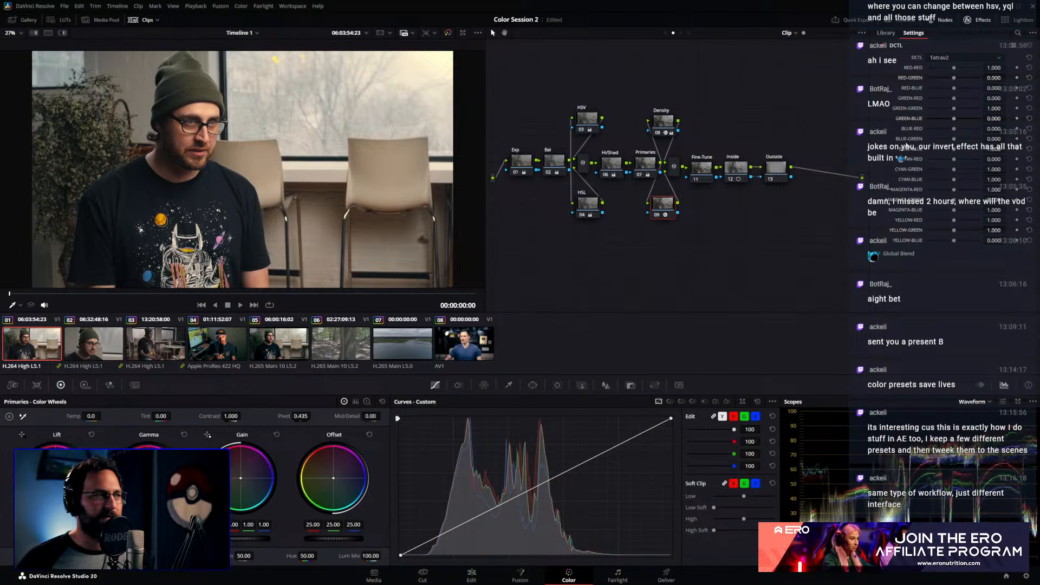
pyautogui.click(654, 125)
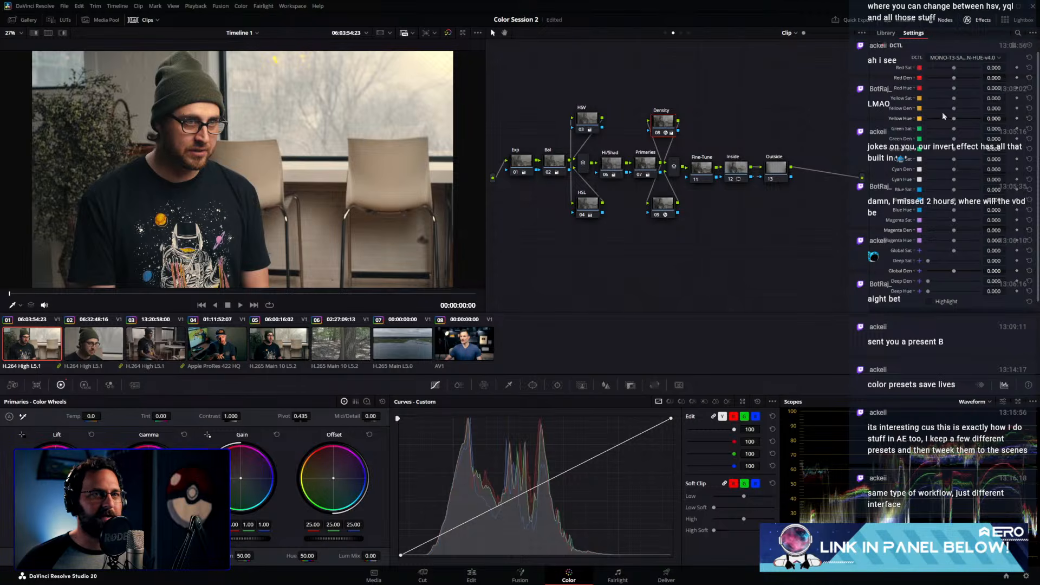
pyautogui.moveTo(954, 98); pyautogui.dragTo(980, 115)
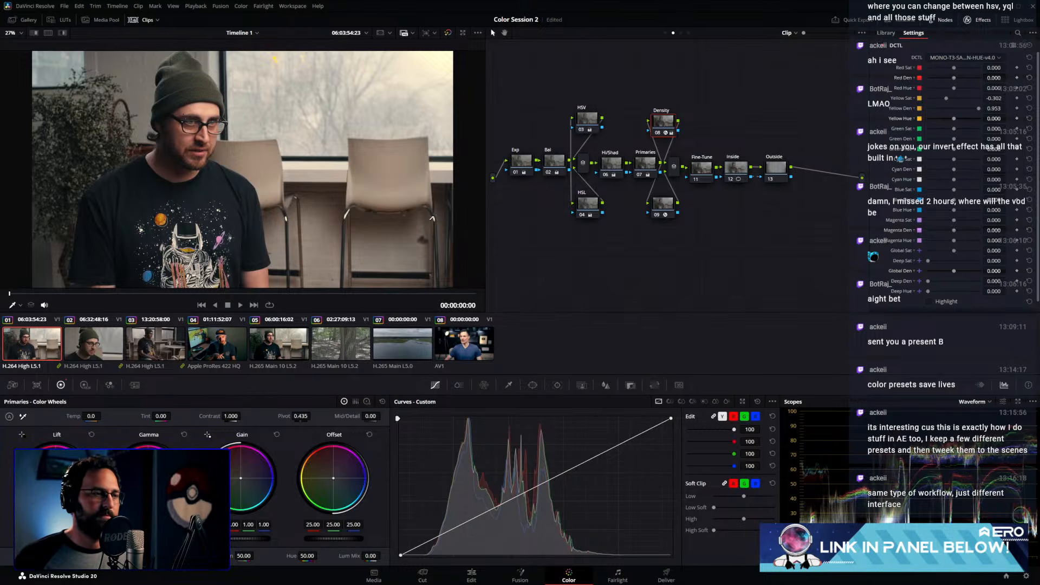
# Show the Hue Vs Hue curve and the ColorSlice controls for the Density node
pyautogui.click(671, 402)
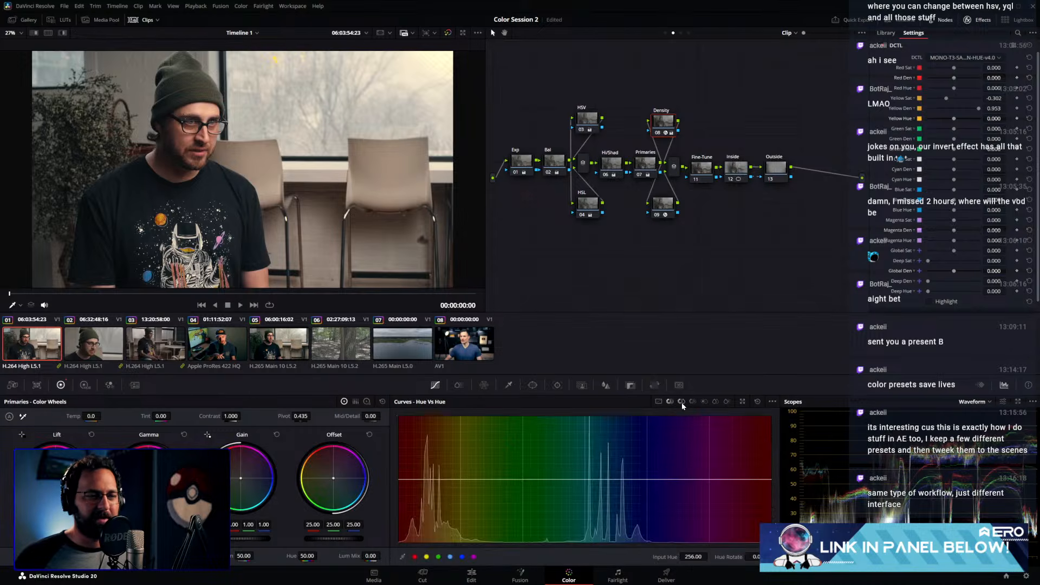
pyautogui.click(460, 385)
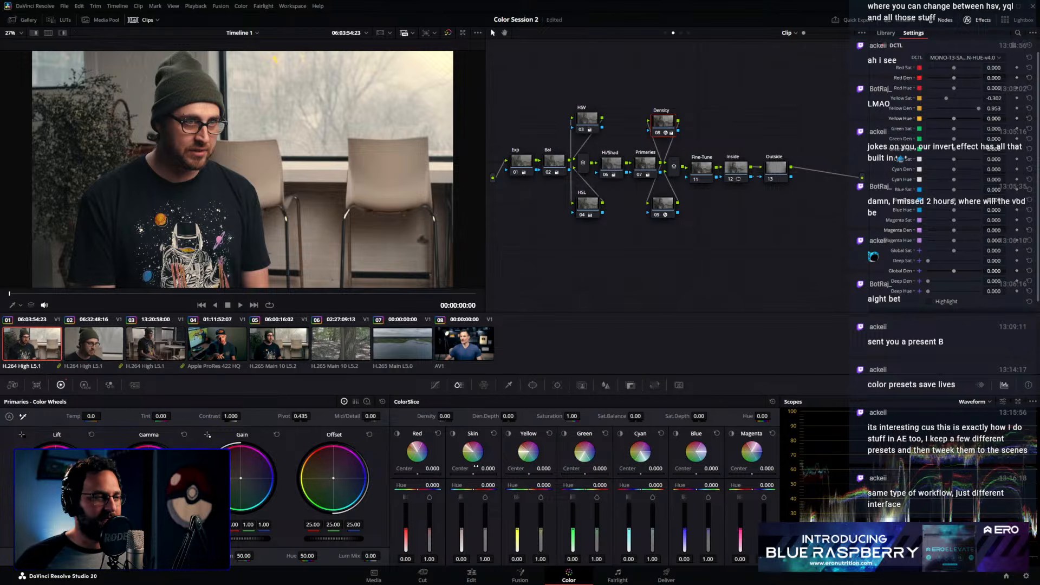
# Change node 09's DCTL to TetraInterpHSV, try a lower Red Value, and reset that value
pyautogui.click(658, 210)
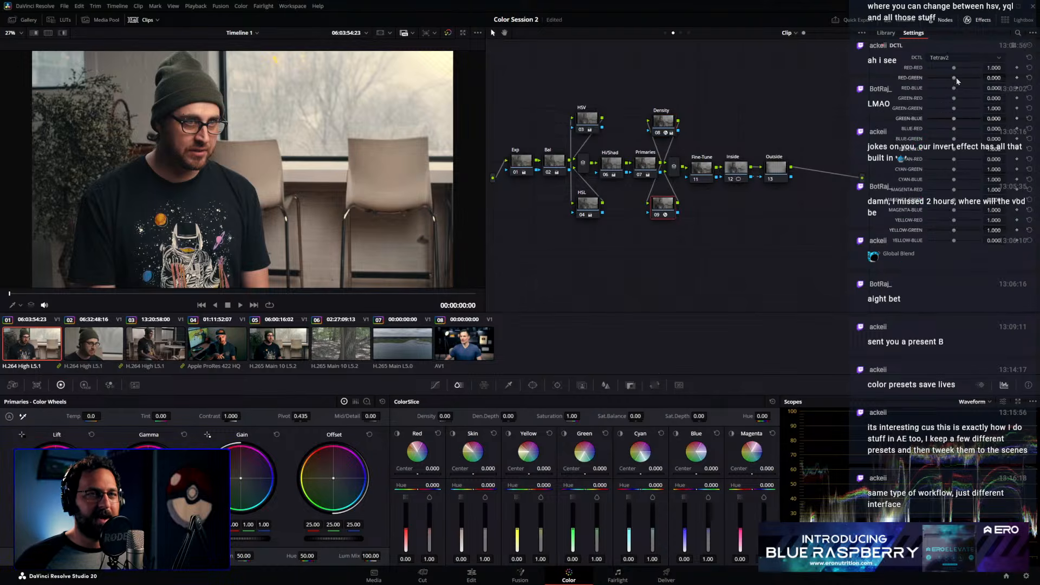
pyautogui.click(946, 58)
pyautogui.click(946, 140)
pyautogui.click(665, 117)
pyautogui.click(665, 206)
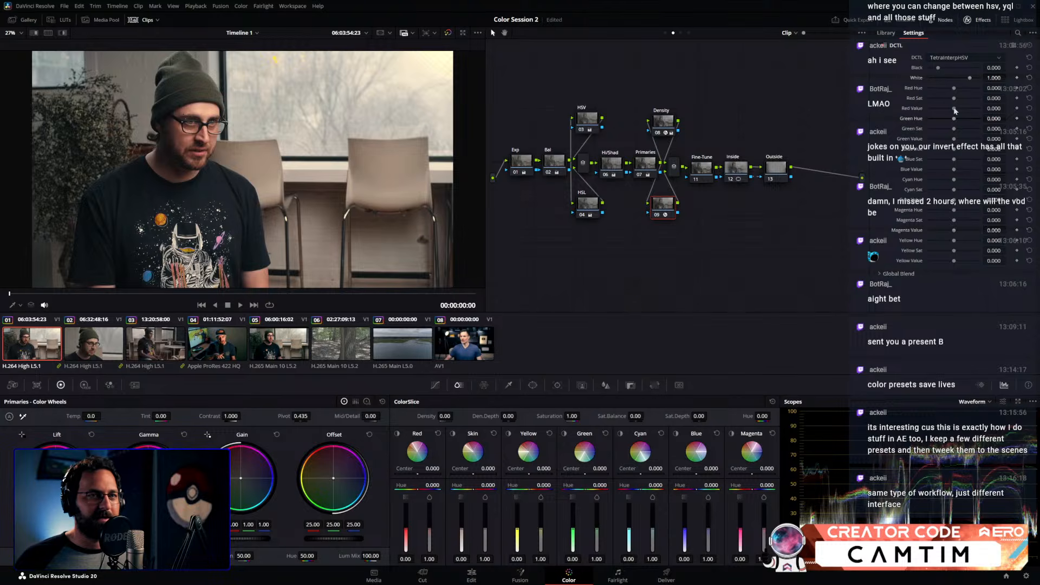
pyautogui.moveTo(954, 110); pyautogui.dragTo(935, 110)
pyautogui.click(1029, 108)
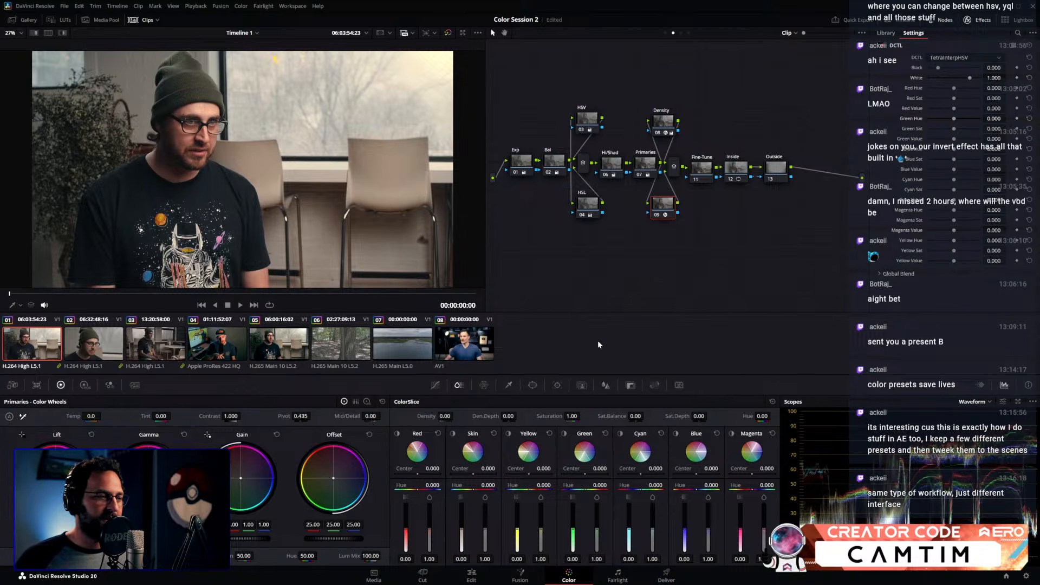
# Show the Color Warper's Chroma Warp and the RGB Mixer for node 09
pyautogui.click(483, 385)
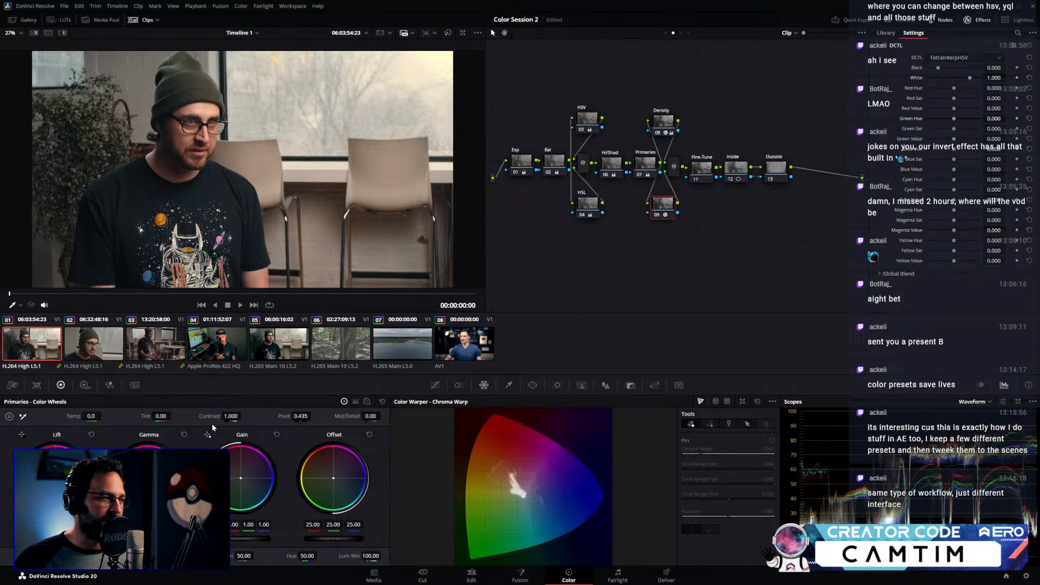
pyautogui.click(109, 384)
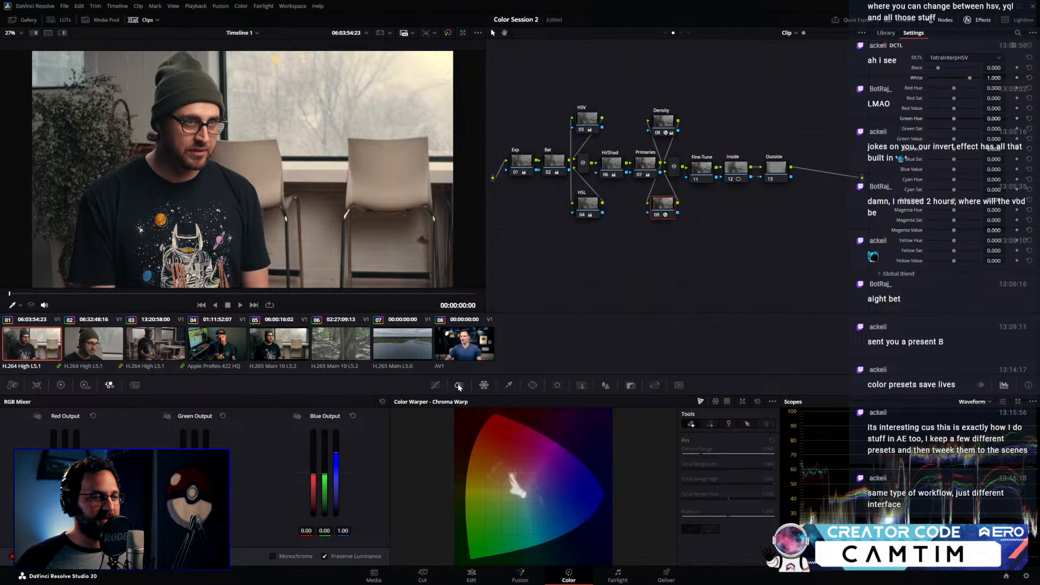
# Show the Custom curves and switch the node graph to the Group Post-Clip level
pyautogui.click(435, 384)
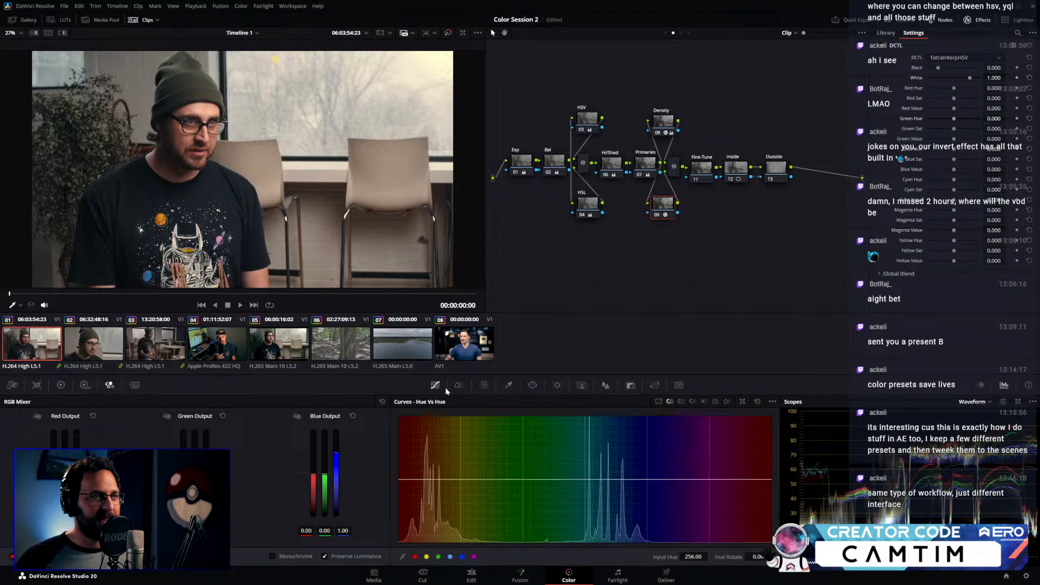
pyautogui.click(658, 401)
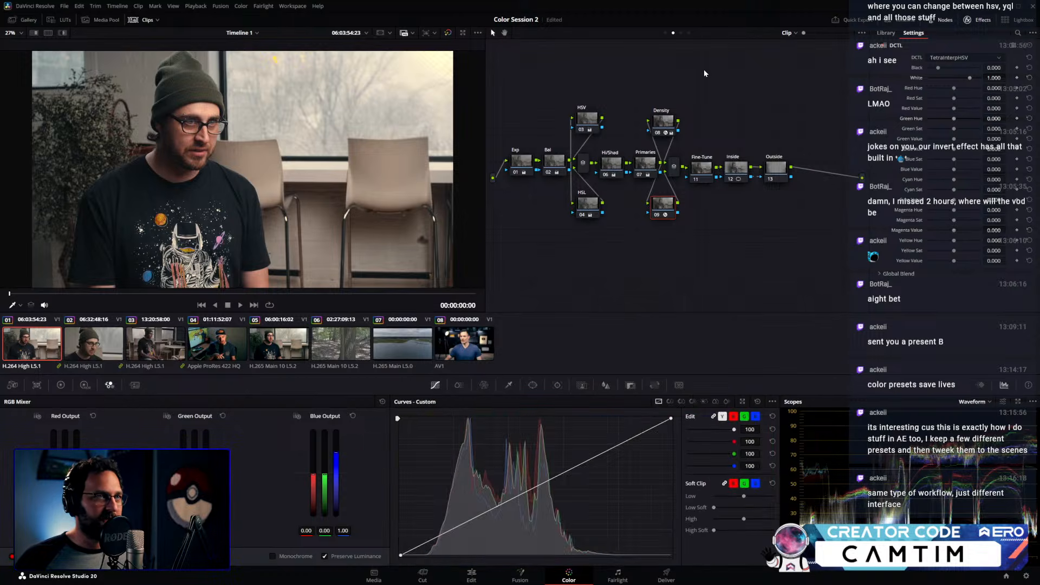
pyautogui.click(681, 33)
pyautogui.click(736, 175)
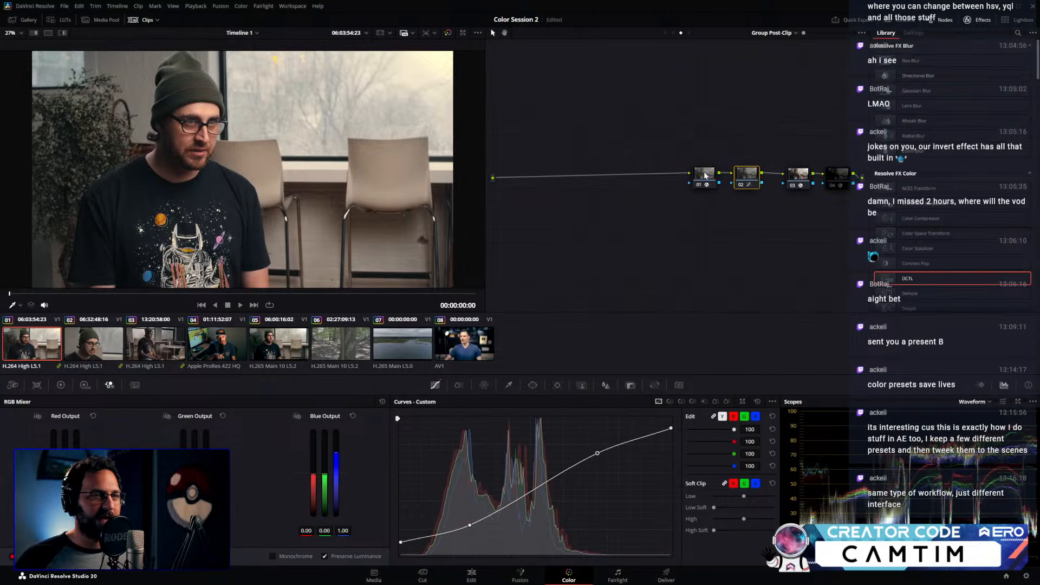
# Disable the first two Group Post-Clip look nodes and insert a new blank serial node ahead of them
pyautogui.moveTo(681, 153); pyautogui.dragTo(711, 178)
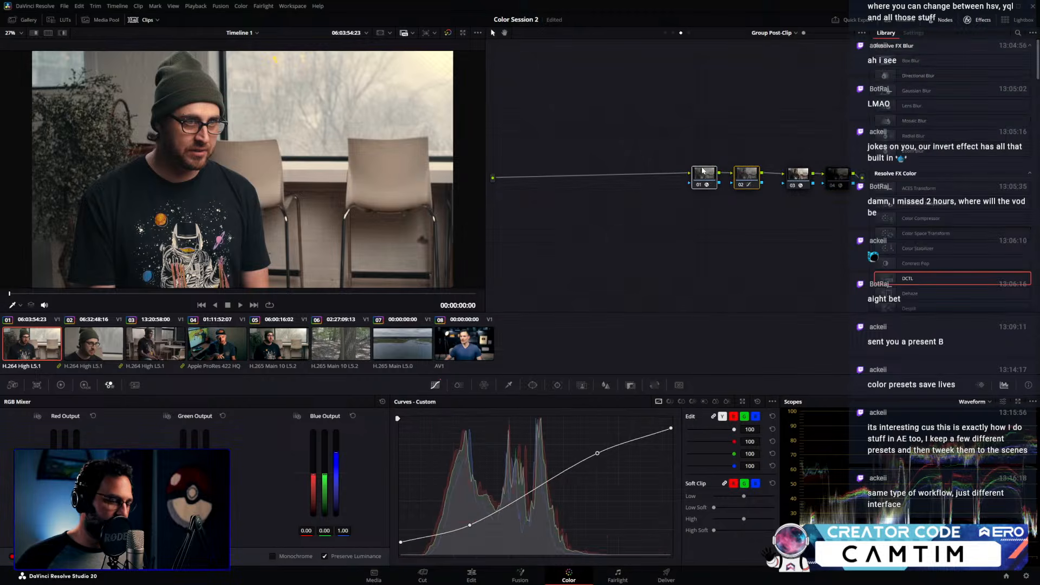
pyautogui.hotkey('ctrl', 'd')
pyautogui.click(703, 183)
pyautogui.hotkey('shift', 's')
pyautogui.moveTo(703, 204); pyautogui.dragTo(645, 176)
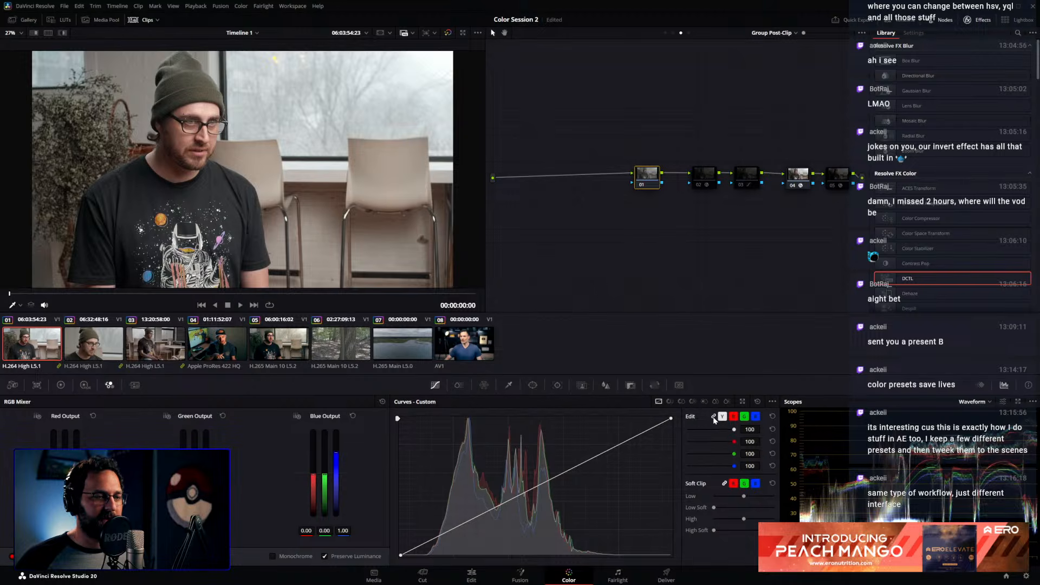
# Unlink the Custom curve channels on the new first node and view the blue, green and red curves separately
pyautogui.click(745, 177)
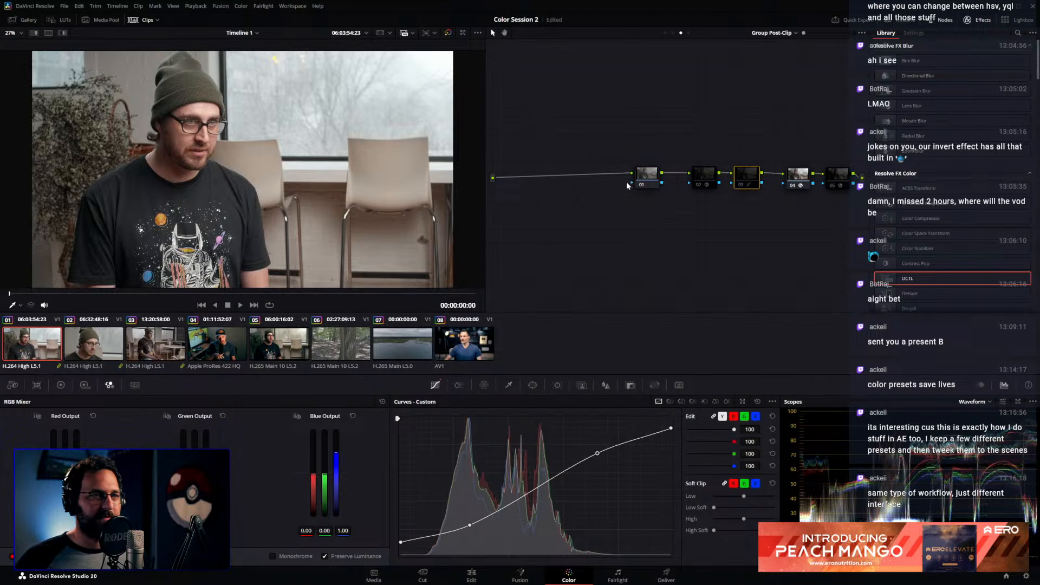
pyautogui.click(704, 174)
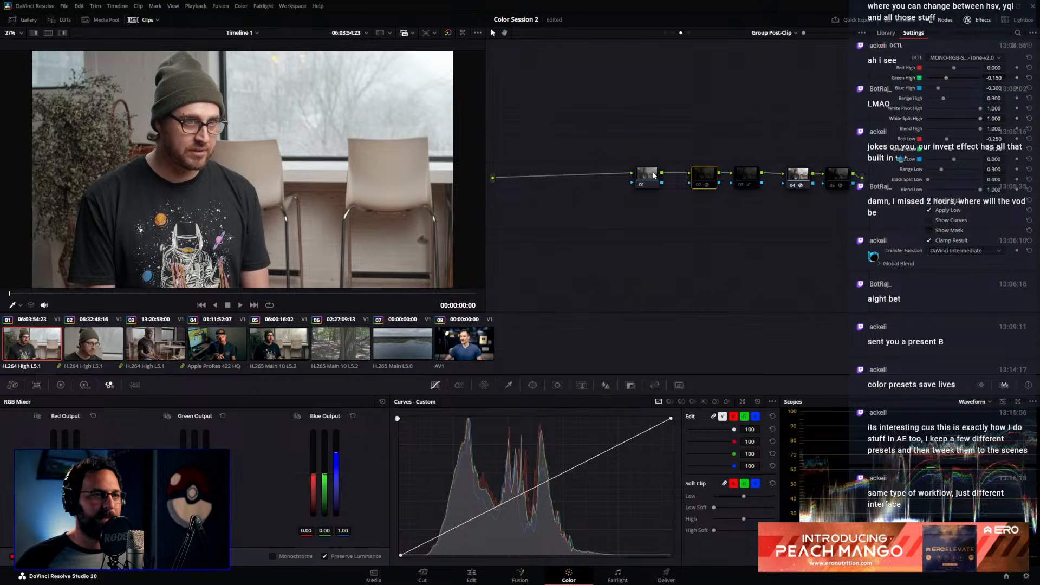
pyautogui.click(653, 174)
pyautogui.click(723, 416)
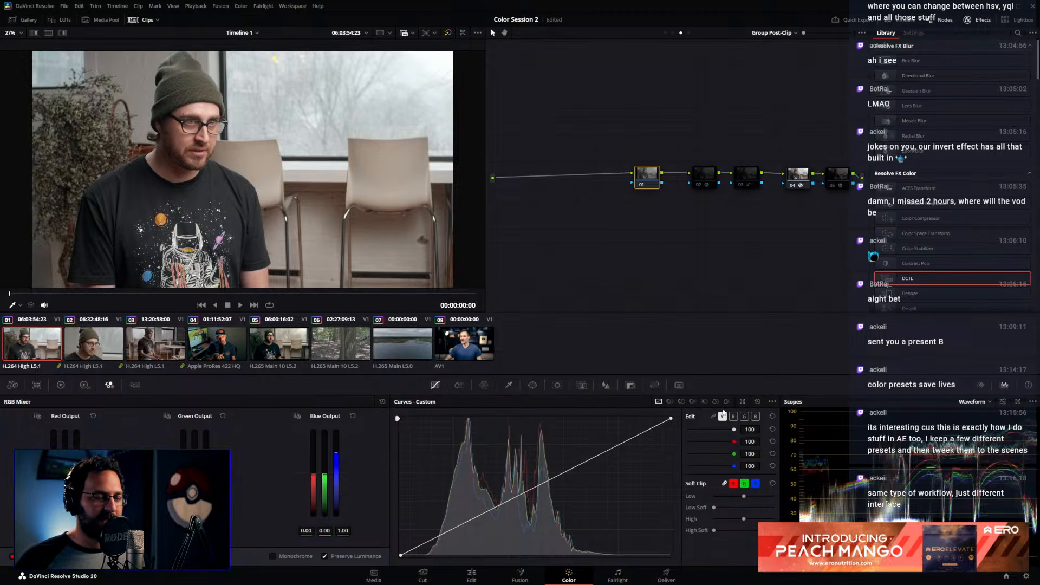
pyautogui.click(754, 417)
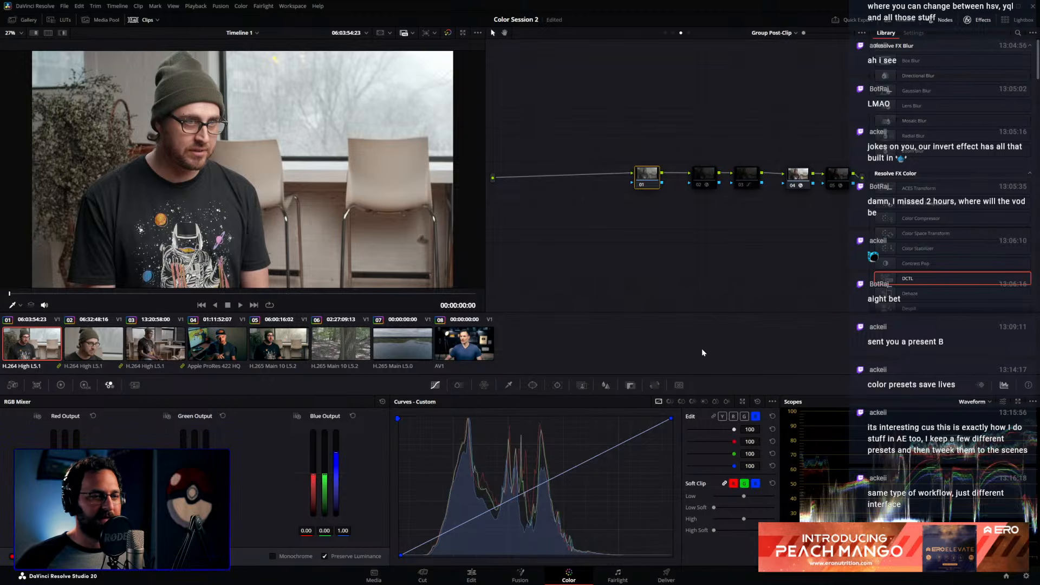
pyautogui.click(733, 416)
pyautogui.click(744, 416)
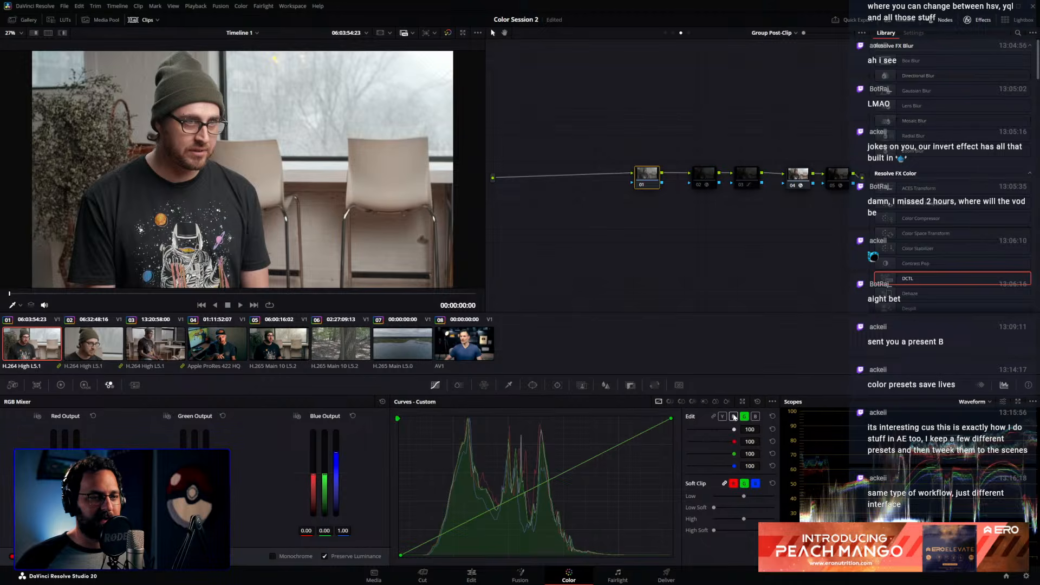
pyautogui.click(734, 417)
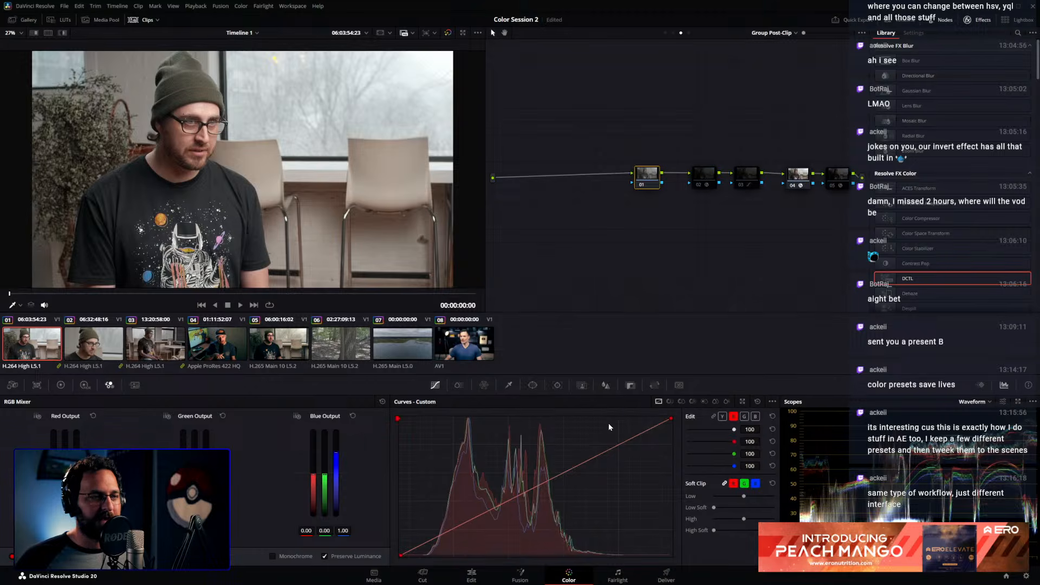
# Lower the highlights of the blue curve and, by a smaller amount, the green curve on the first group node
pyautogui.click(754, 416)
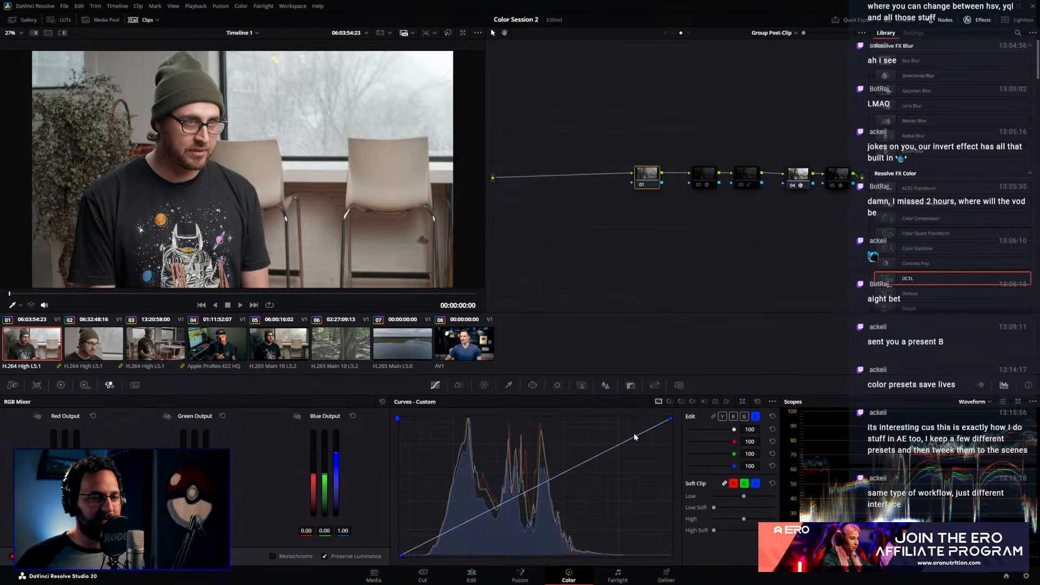
pyautogui.moveTo(631, 437); pyautogui.dragTo(635, 447)
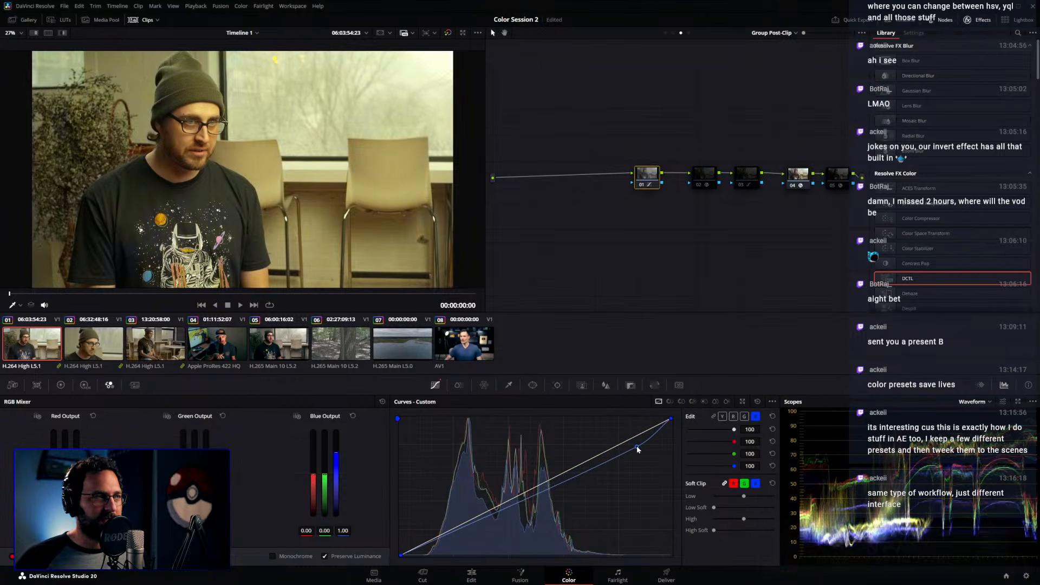
pyautogui.click(744, 416)
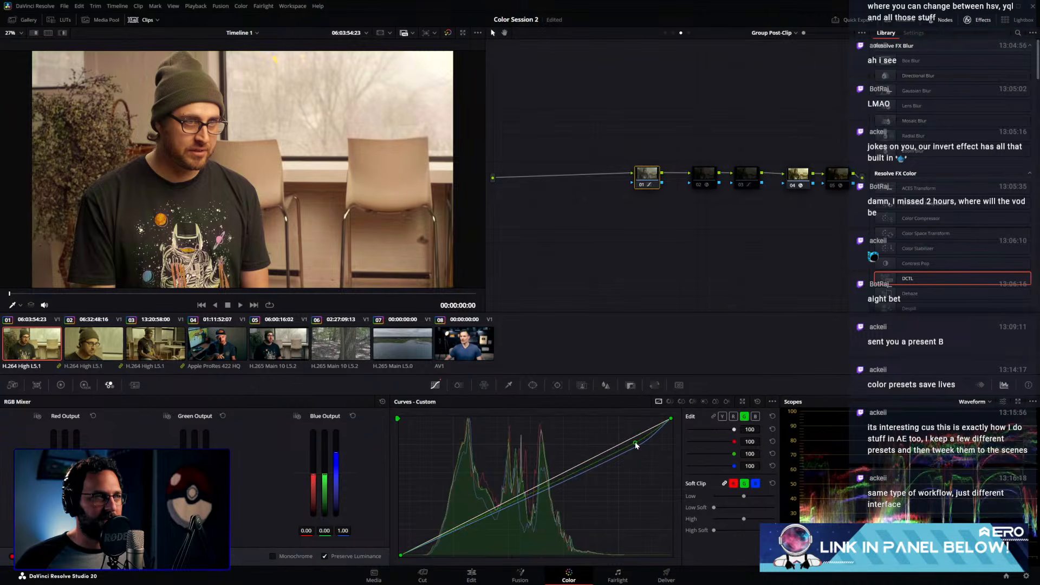
pyautogui.moveTo(634, 441); pyautogui.dragTo(636, 444)
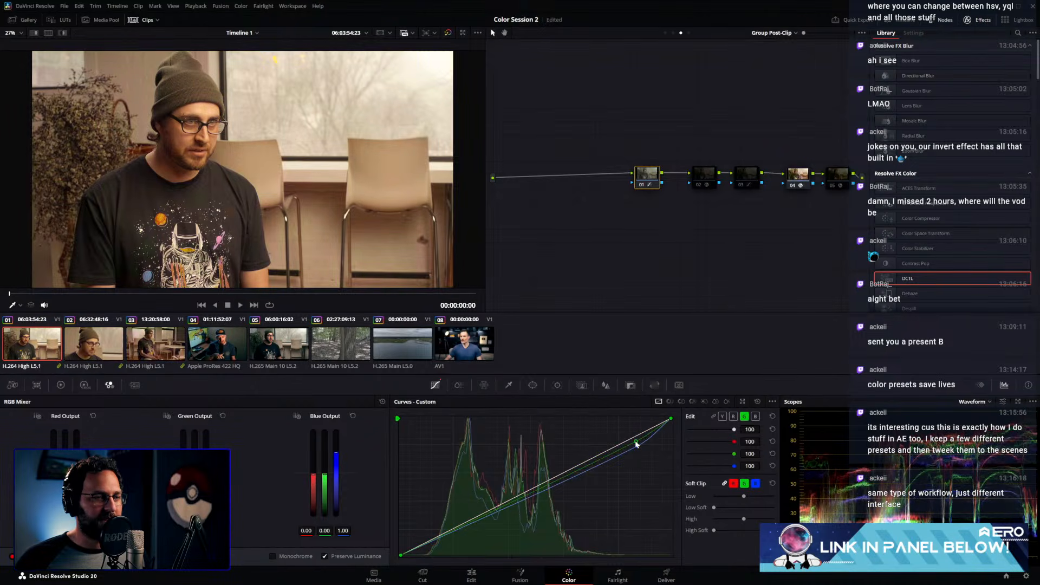
# Pull down the shadows of the red curve and slightly those of the green curve, and anchor the green midtones
pyautogui.click(733, 416)
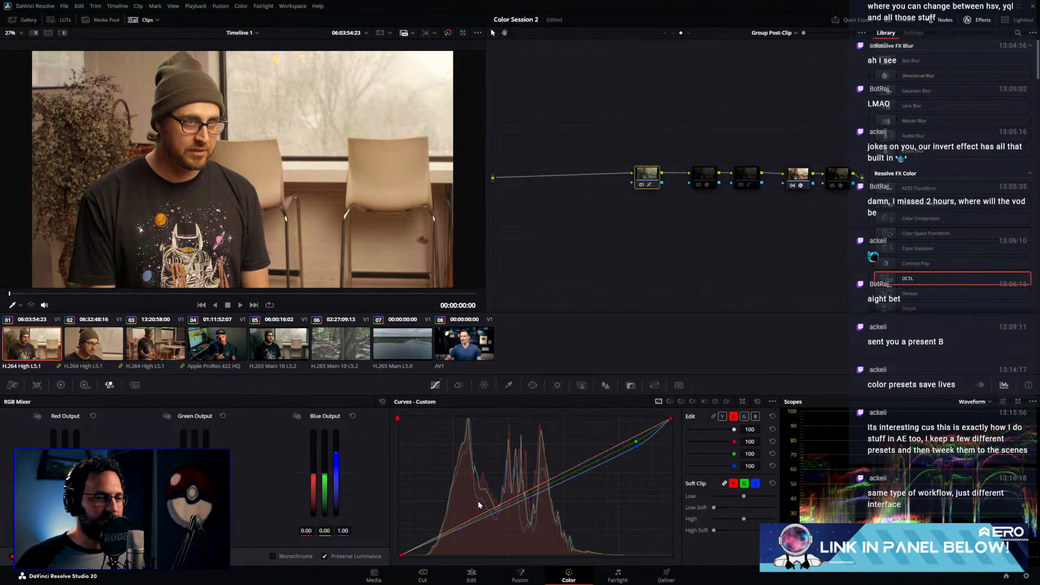
pyautogui.moveTo(466, 519); pyautogui.dragTo(450, 539)
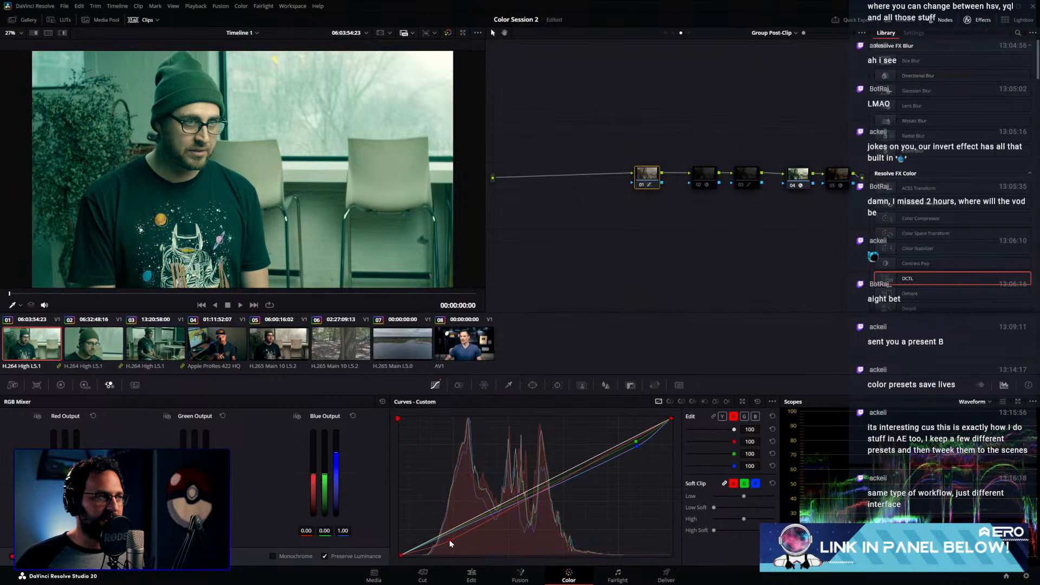
pyautogui.click(744, 416)
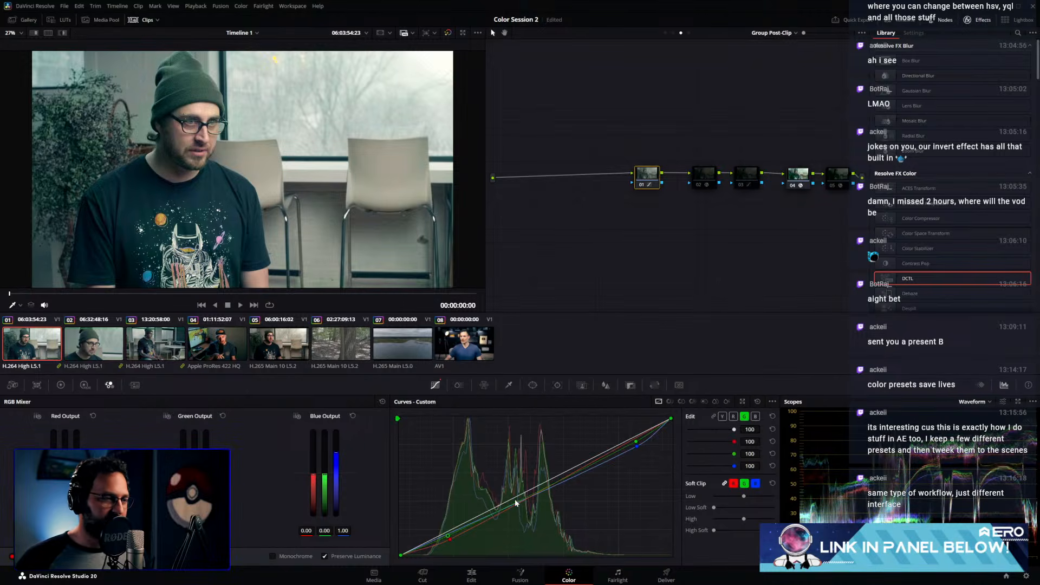
pyautogui.moveTo(505, 505)
pyautogui.mouseDown()
pyautogui.moveTo(525, 507)
pyautogui.moveTo(503, 503)
pyautogui.mouseUp()
pyautogui.press('super')
pyautogui.press('super')
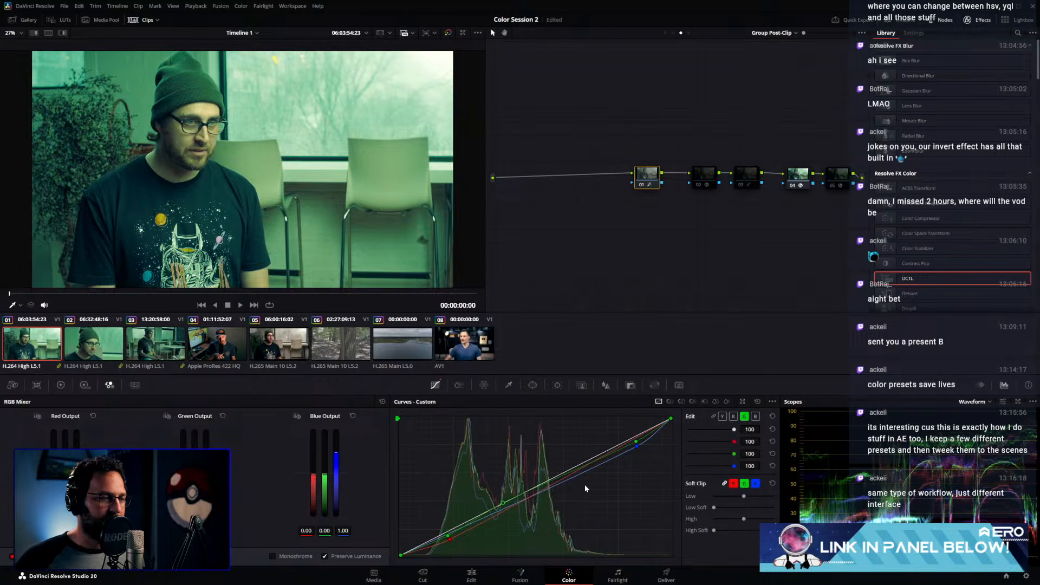
pyautogui.click(724, 418)
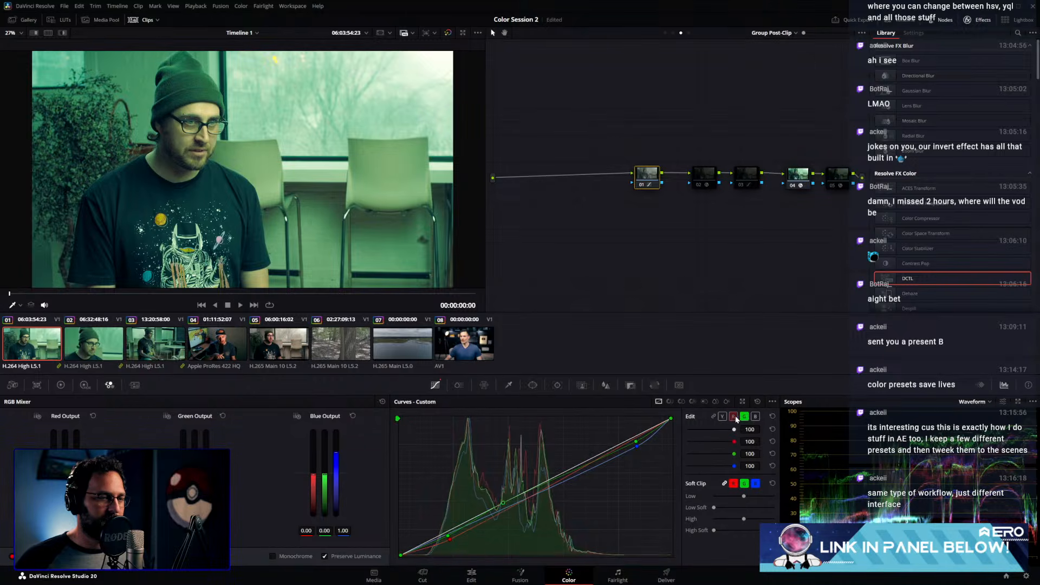
pyautogui.moveTo(504, 503); pyautogui.dragTo(503, 506)
pyautogui.hotkey('ctrl', 'z')
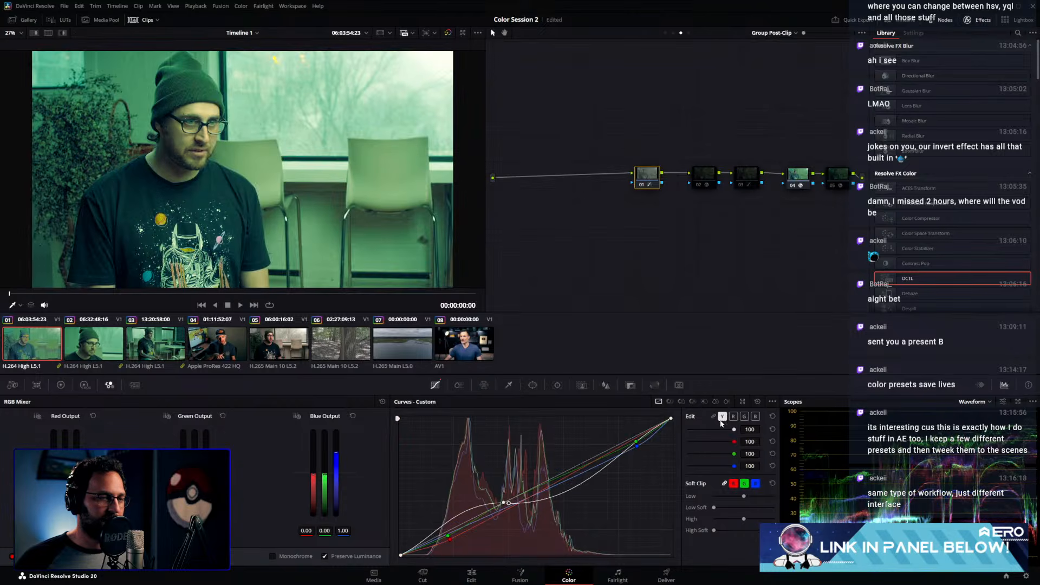
# Add midtone points to the red and blue curves and raise them to the neutral diagonal
pyautogui.click(732, 417)
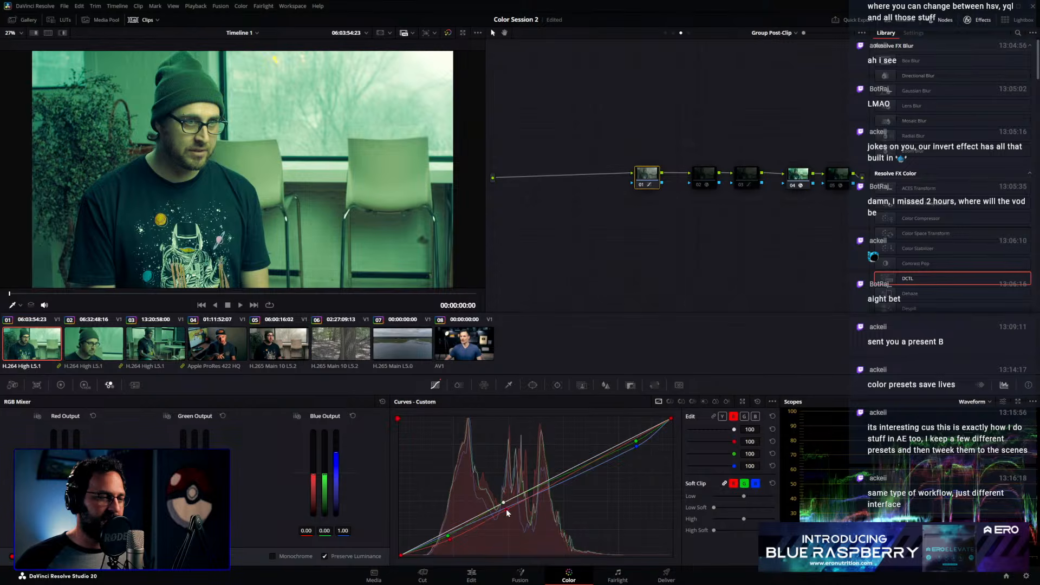
pyautogui.moveTo(506, 508); pyautogui.dragTo(503, 503)
pyautogui.click(755, 416)
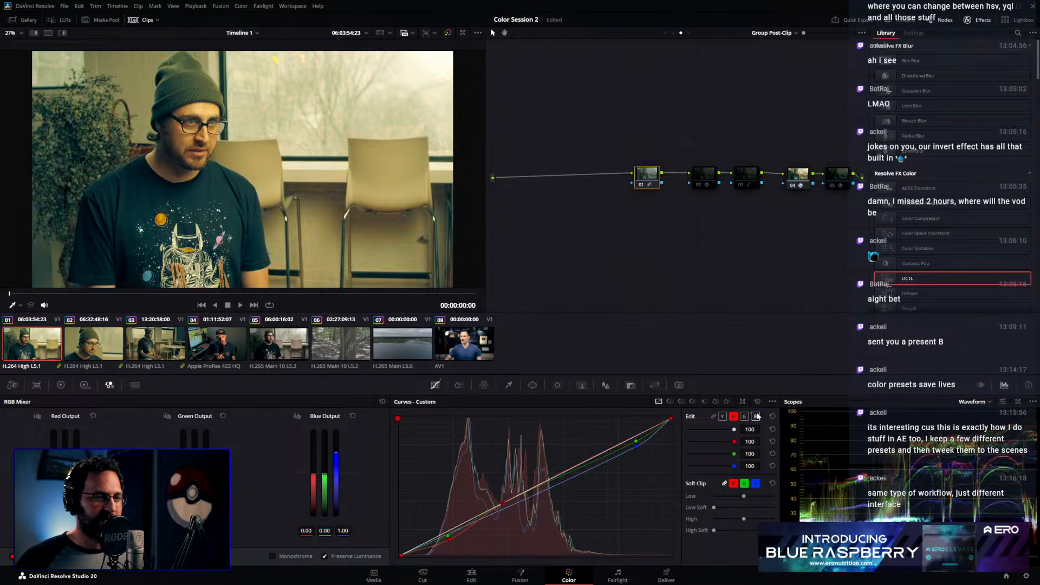
pyautogui.moveTo(506, 507); pyautogui.dragTo(504, 505)
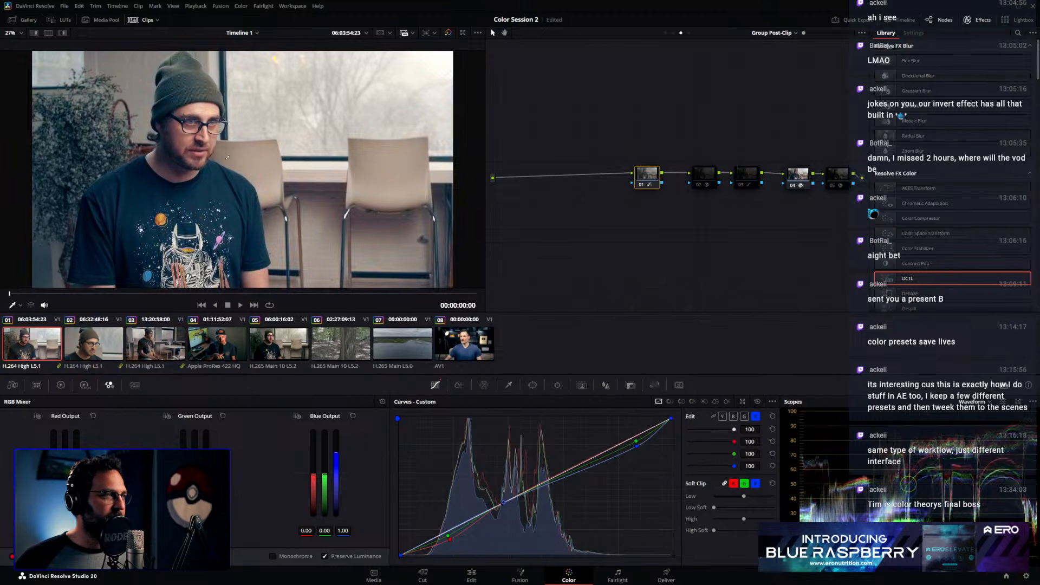
# Inspect the subject's face up close and reset all Custom curves on the first group node
pyautogui.scroll(2, 238, 111)
pyautogui.scroll(2, 238, 111)
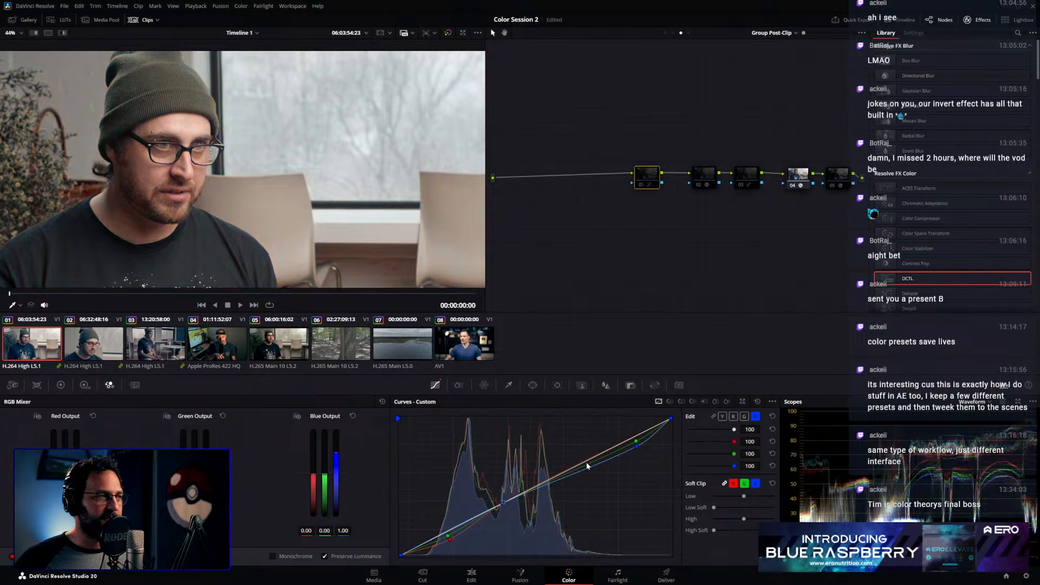
pyautogui.click(758, 401)
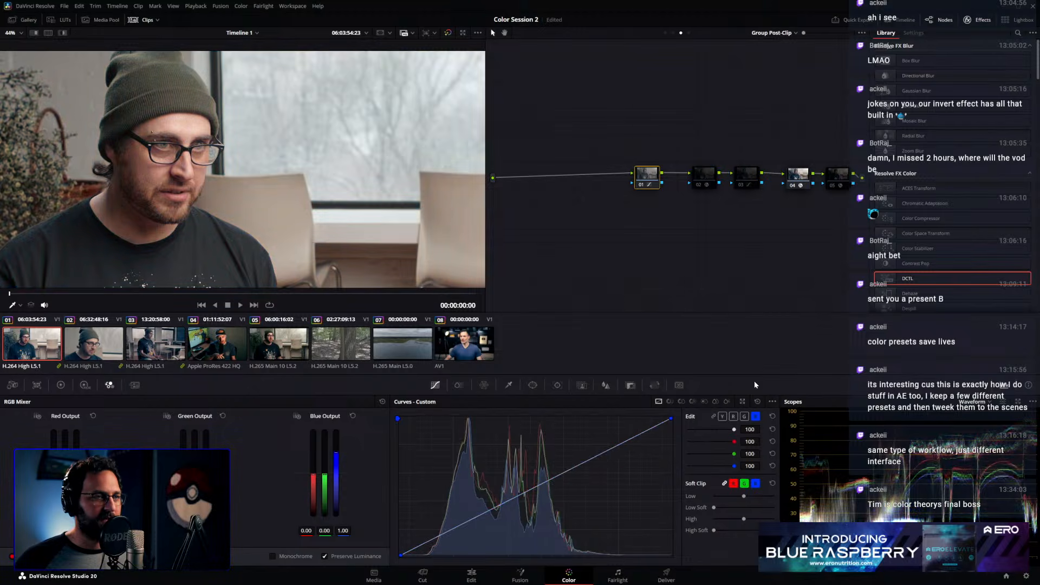
# Re-enable the split-tone DCTL node and the contrast curve node in the Group Post-Clip graph
pyautogui.click(709, 169)
pyautogui.hotkey('ctrl', 'd')
pyautogui.click(751, 177)
pyautogui.hotkey('ctrl', 'd')
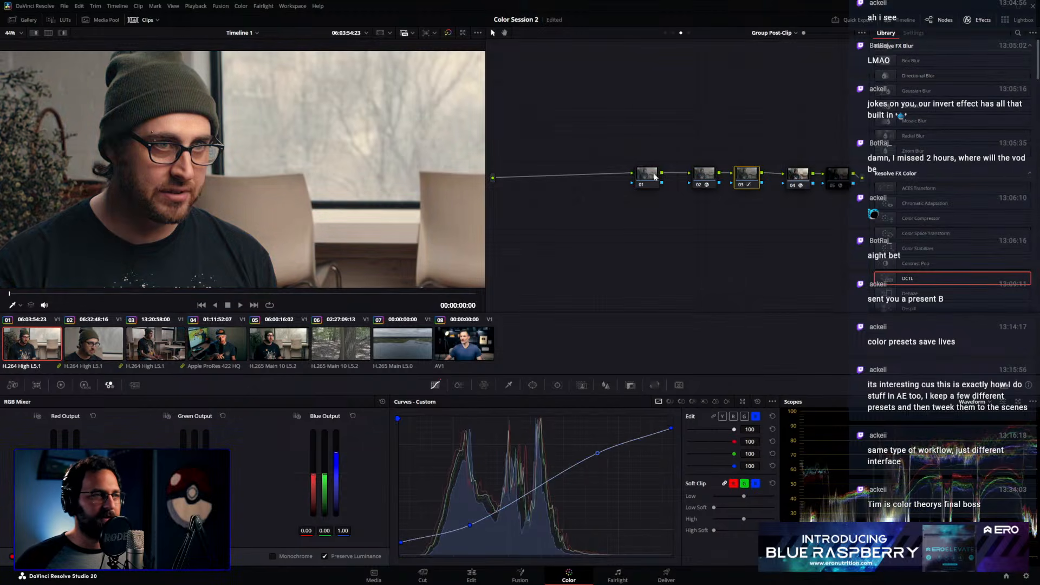
pyautogui.moveTo(648, 174); pyautogui.dragTo(651, 184)
# Return to the clip-level node graph and disable the Density node
pyautogui.click(673, 34)
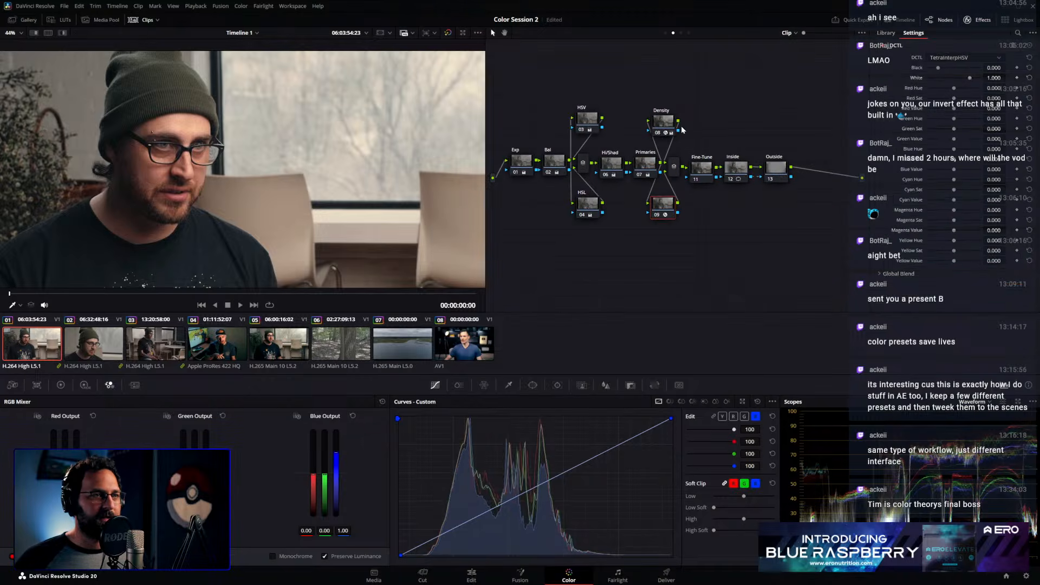
pyautogui.click(656, 129)
pyautogui.hotkey('ctrl', 'd')
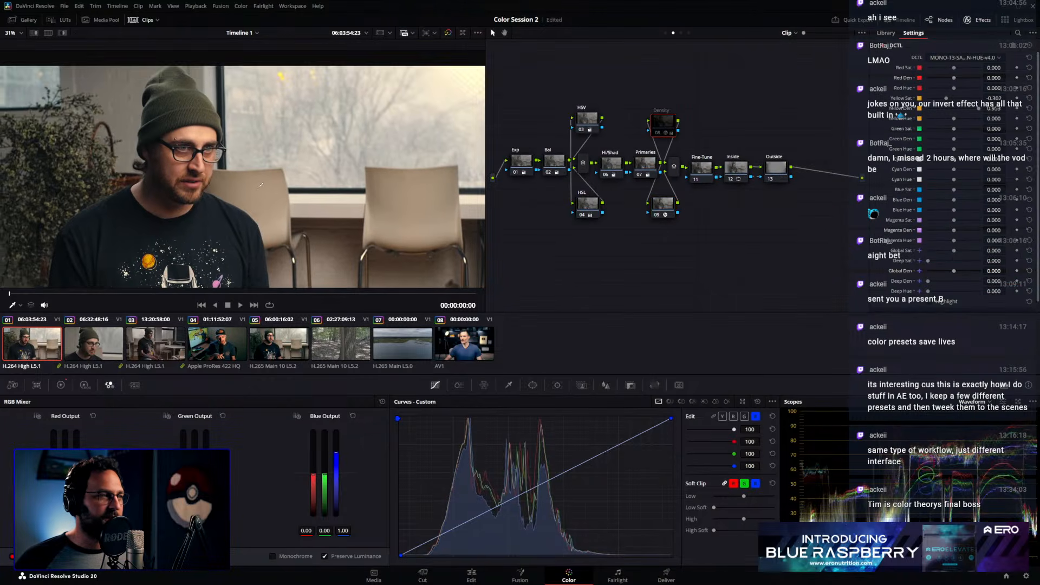
# Set the Yellow slice's density to 0.81 and saturation to 0.43 in ColorSlice for node 09
pyautogui.click(664, 201)
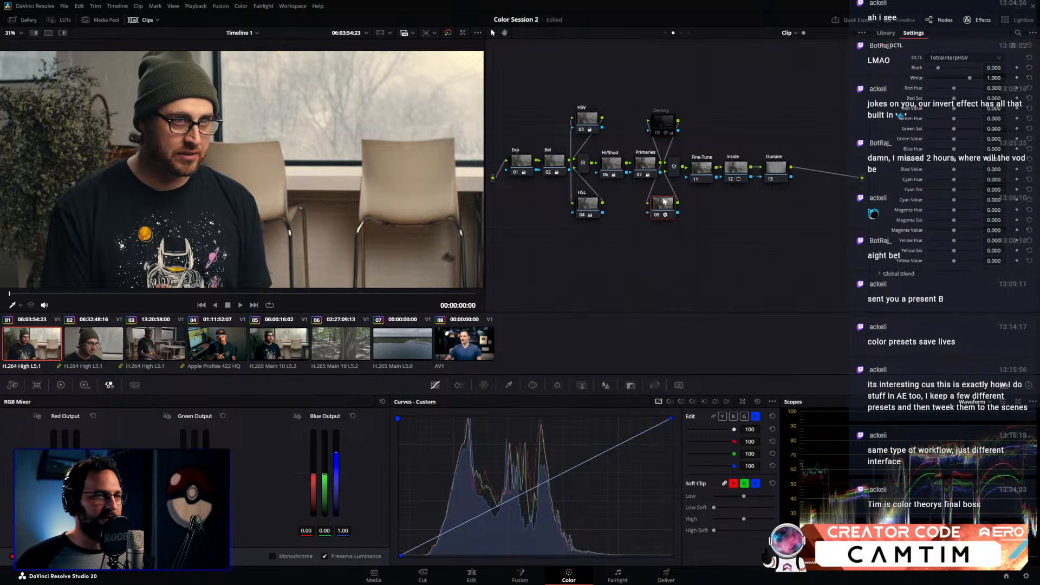
pyautogui.click(458, 385)
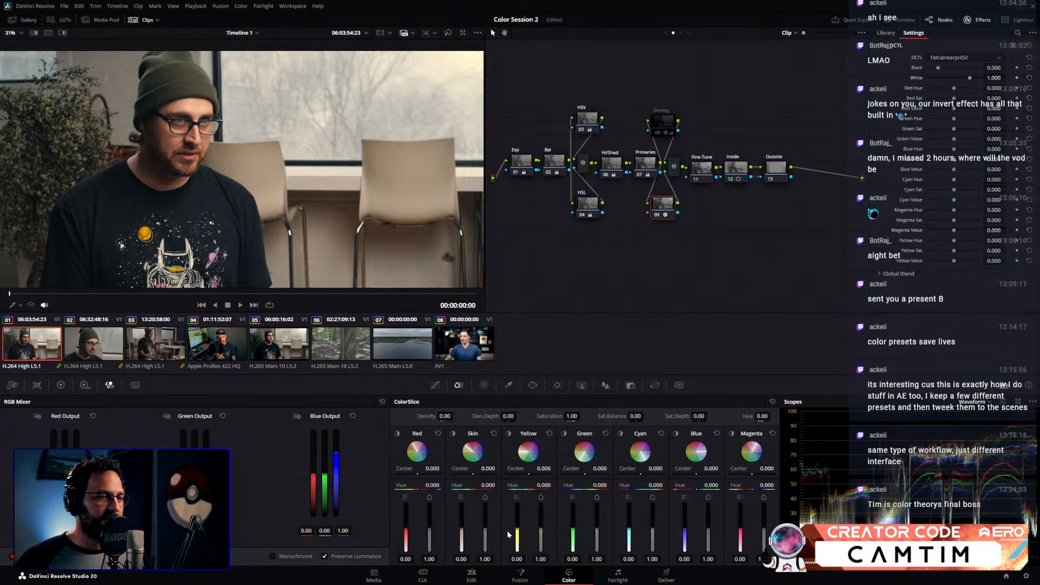
pyautogui.moveTo(521, 531)
pyautogui.mouseDown()
pyautogui.moveTo(517, 509)
pyautogui.moveTo(538, 538)
pyautogui.mouseUp()
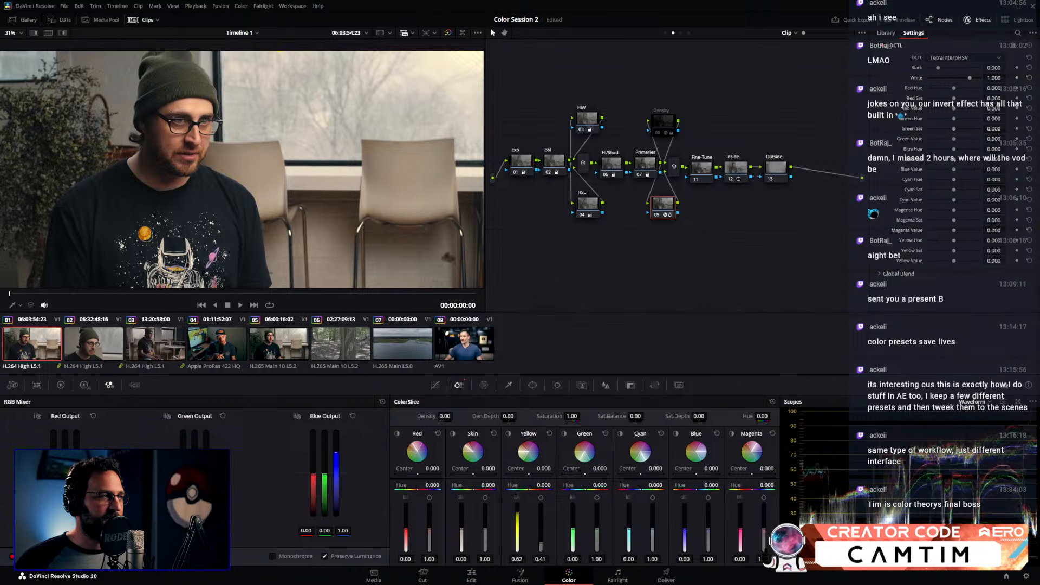
# Compare the image with node 09's yellow adjustment on and off, examining the subject and the window background up close
pyautogui.hotkey('ctrl', 'd')
pyautogui.hotkey('ctrl', 'd')
pyautogui.scroll(-1, 274, 178)
pyautogui.moveTo(274, 178); pyautogui.dragTo(311, 204)
pyautogui.hotkey('ctrl', 'd')
pyautogui.hotkey('ctrl', 'd')
pyautogui.hotkey('ctrl', 'd')
pyautogui.hotkey('ctrl', 'd')
pyautogui.hotkey('ctrl', 'd')
pyautogui.hotkey('ctrl', 'd')
pyautogui.moveTo(260, 205); pyautogui.dragTo(255, 184)
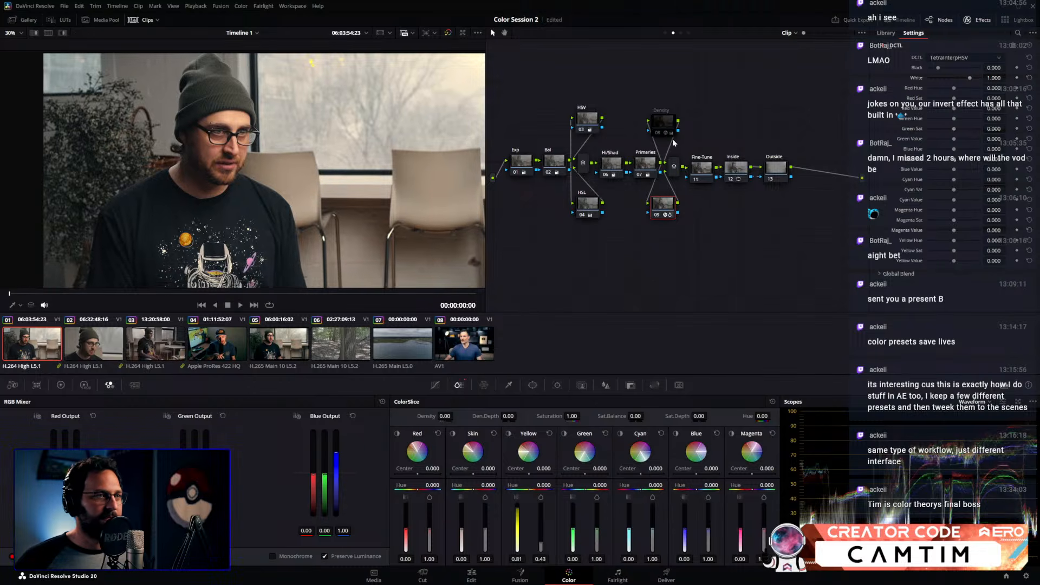
pyautogui.hotkey('ctrl', 'd')
pyautogui.hotkey('ctrl', 'd')
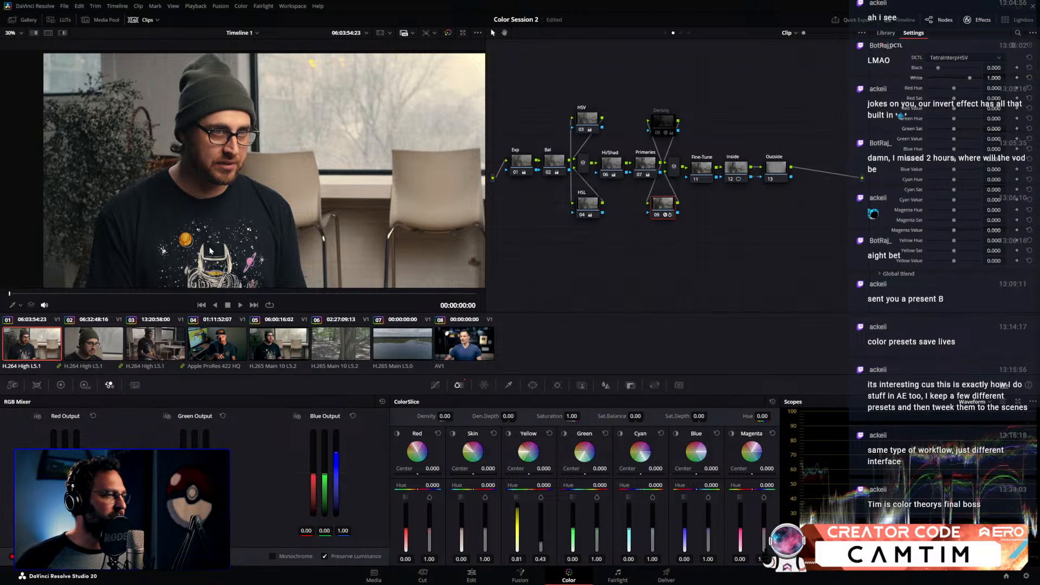
pyautogui.scroll(5, 265, 144)
pyautogui.hotkey('ctrl', 'd')
pyautogui.hotkey('ctrl', 'd')
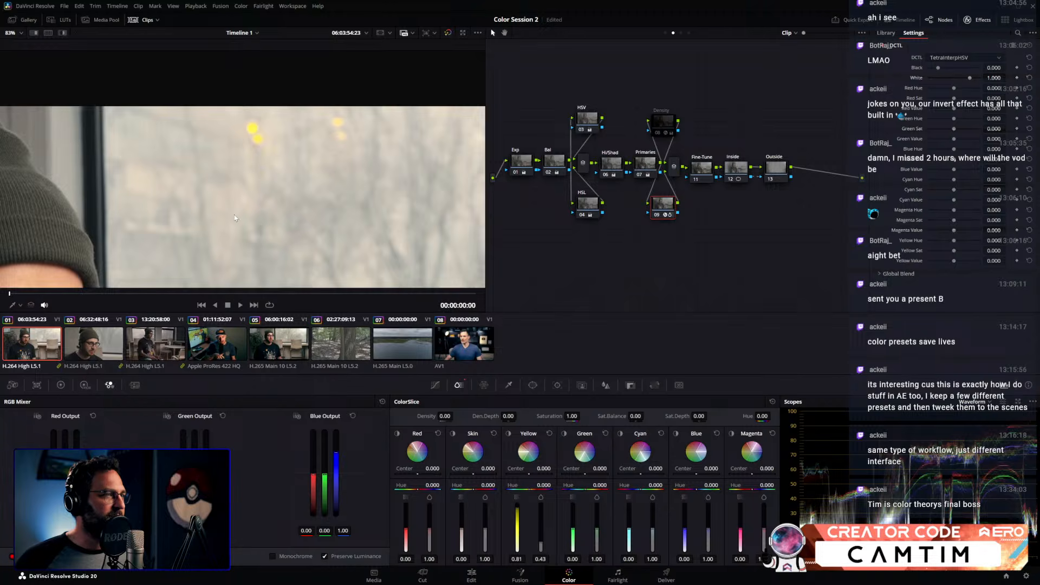
# Compare the T-shirt's planet and astronaut print up close with node 09's yellow adjustment on and off
pyautogui.moveTo(187, 238); pyautogui.dragTo(347, 116)
pyautogui.moveTo(244, 271); pyautogui.dragTo(369, 102)
pyautogui.scroll(3, 217, 169)
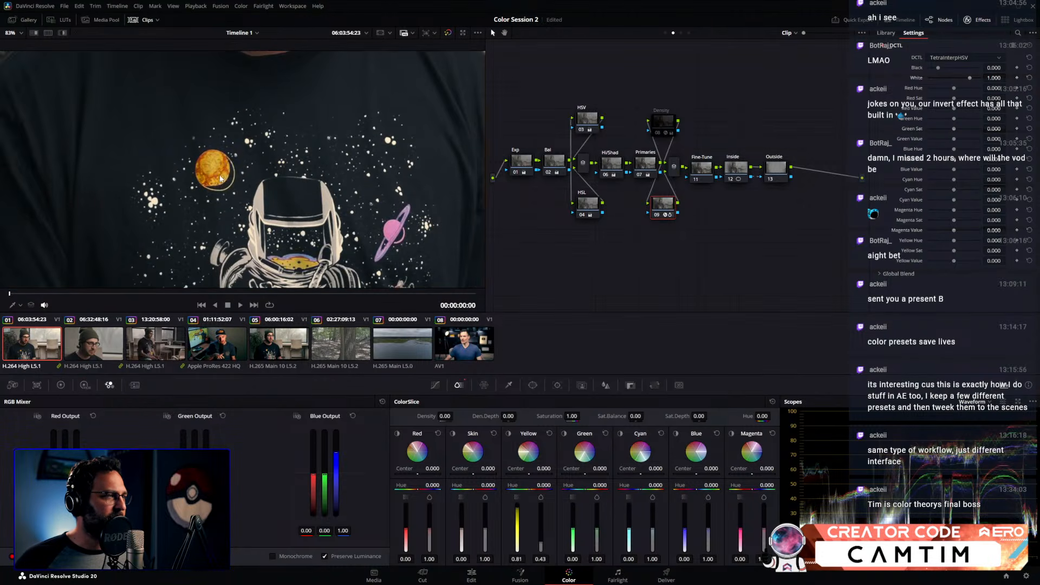
pyautogui.hotkey('ctrl', 'd')
pyautogui.hotkey('ctrl', 'd')
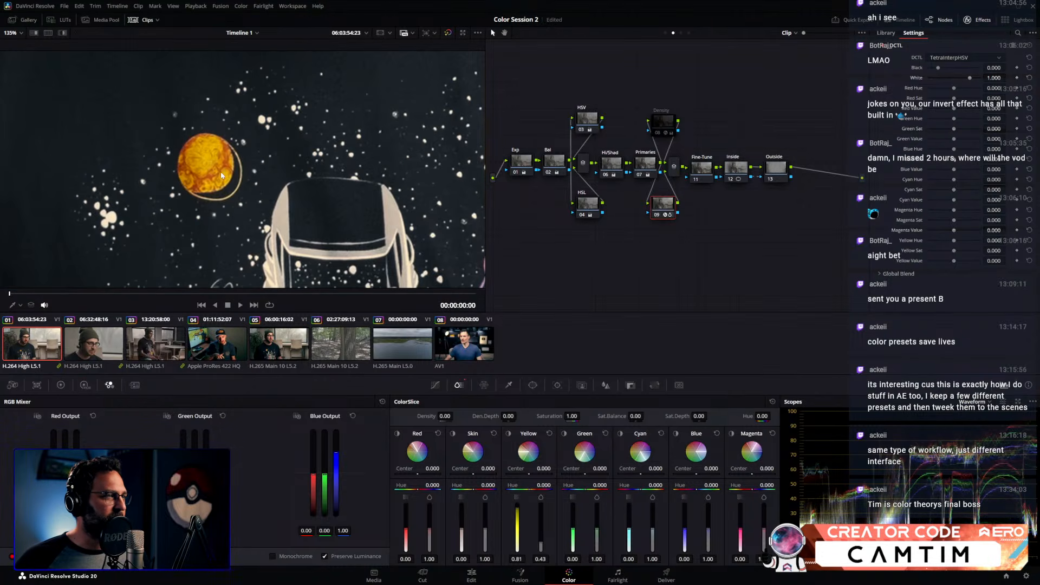
pyautogui.scroll(-5, 206, 165)
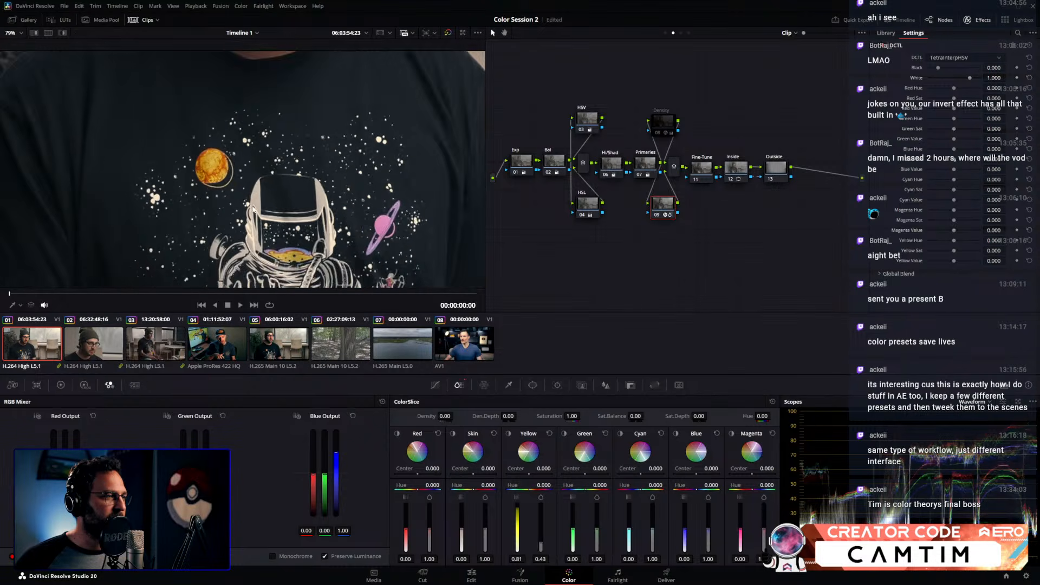
pyautogui.scroll(-3, 289, 248)
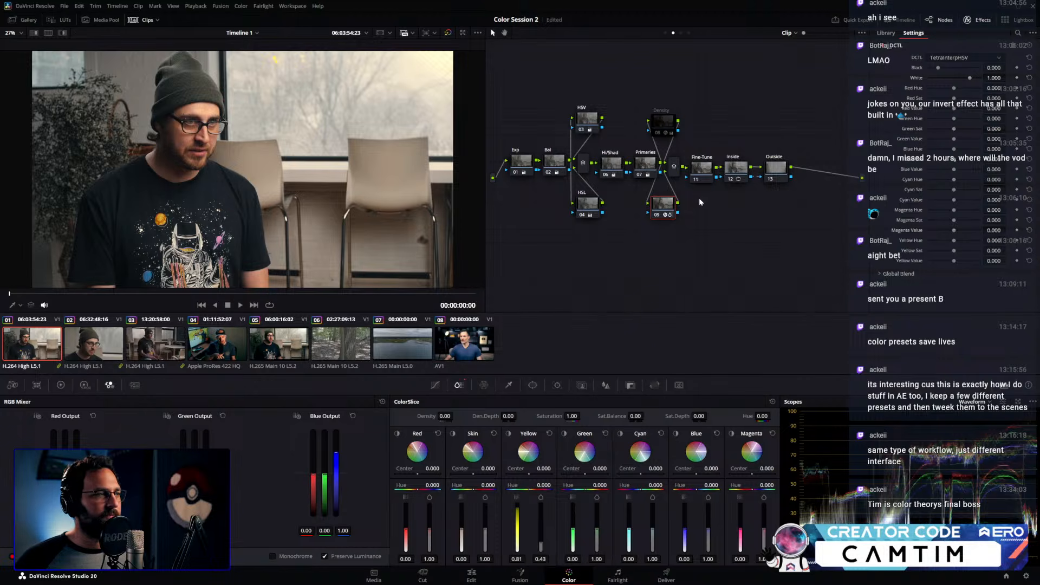
# Re-enable the Density node and disable node 09
pyautogui.click(663, 122)
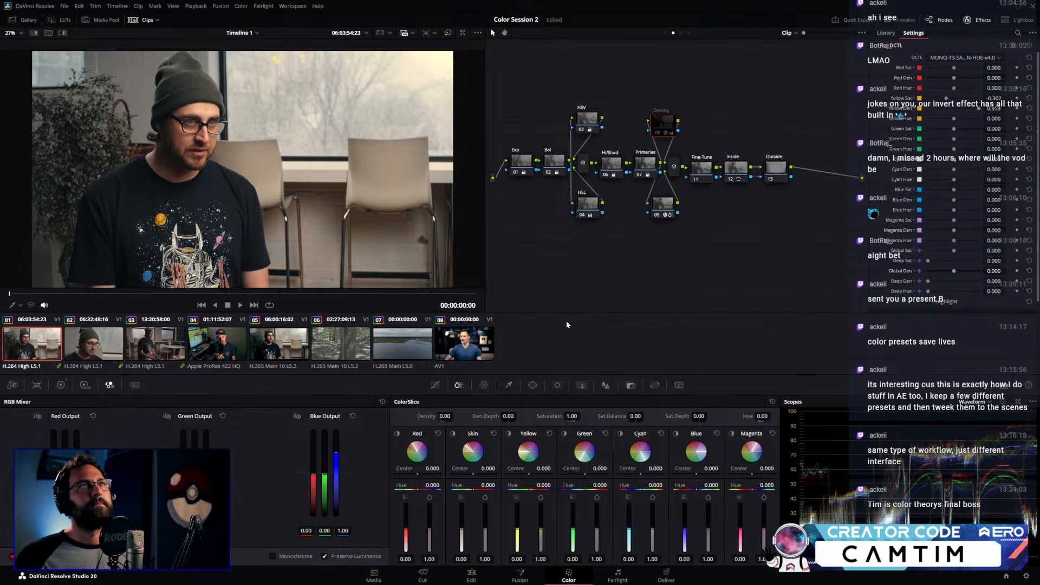
pyautogui.click(671, 211)
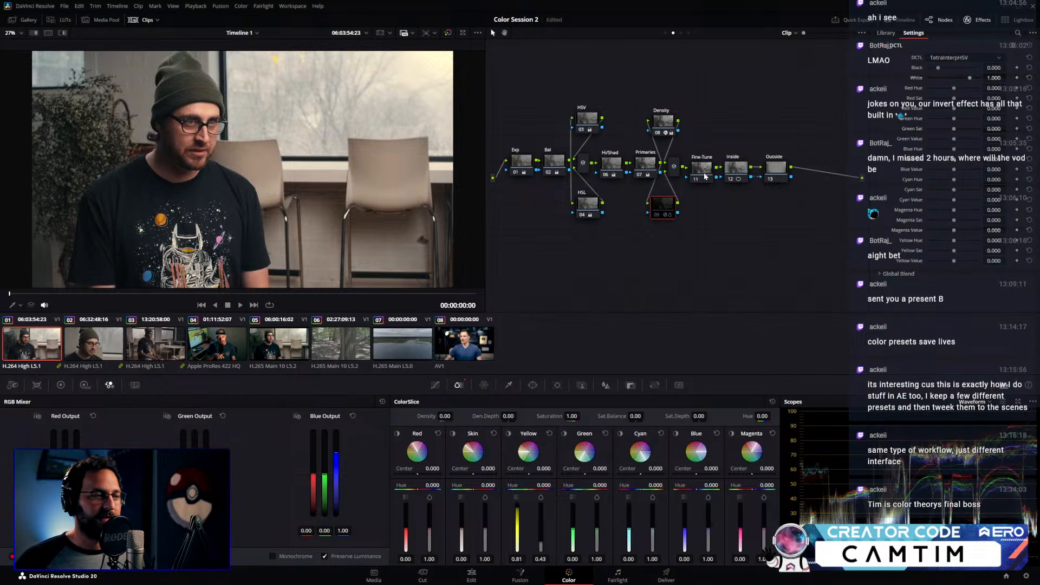
# Apply Split Tone to node 01 of the Group Post-Clip graph, with node 02 disabled and the split tone mode set to Custom
pyautogui.click(681, 33)
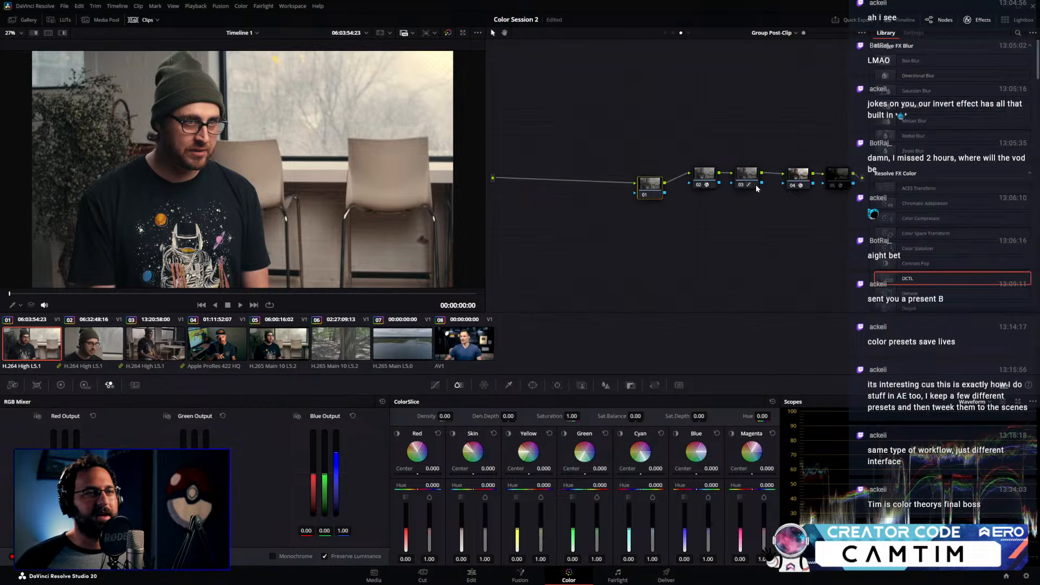
pyautogui.scroll(-5, 891, 199)
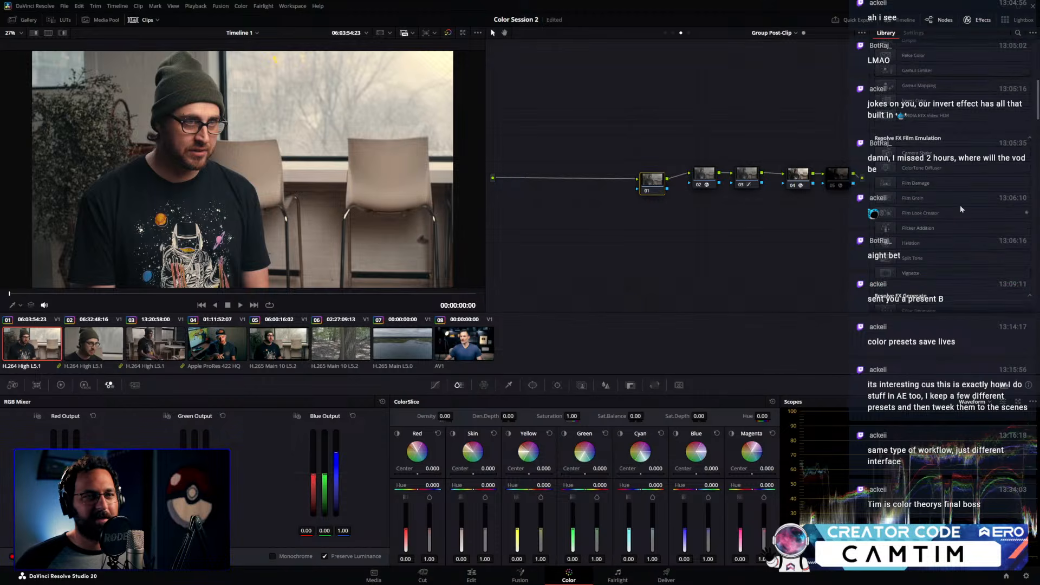
pyautogui.click(755, 180)
pyautogui.moveTo(715, 180); pyautogui.dragTo(711, 179)
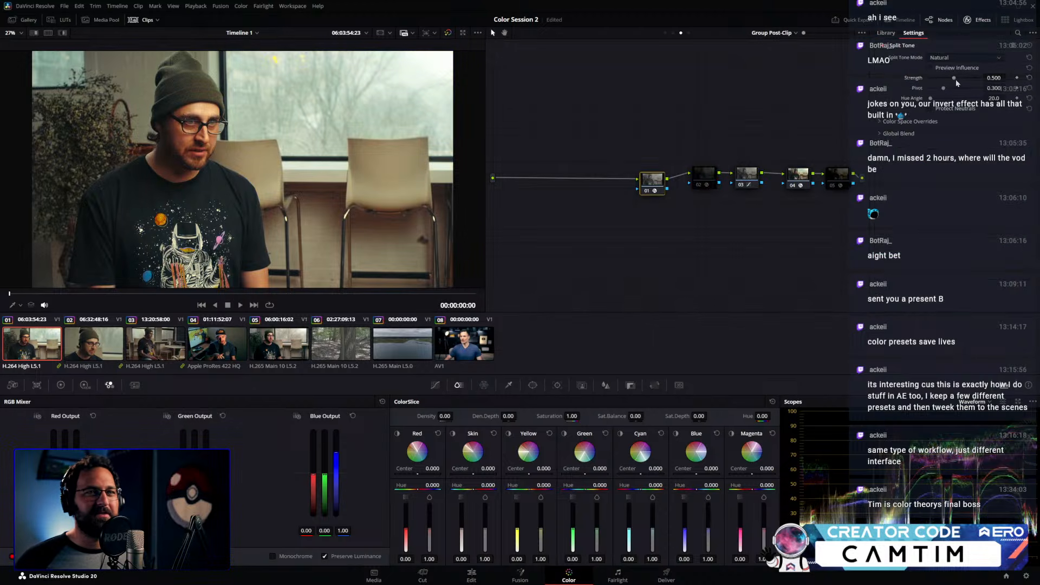
pyautogui.click(948, 58)
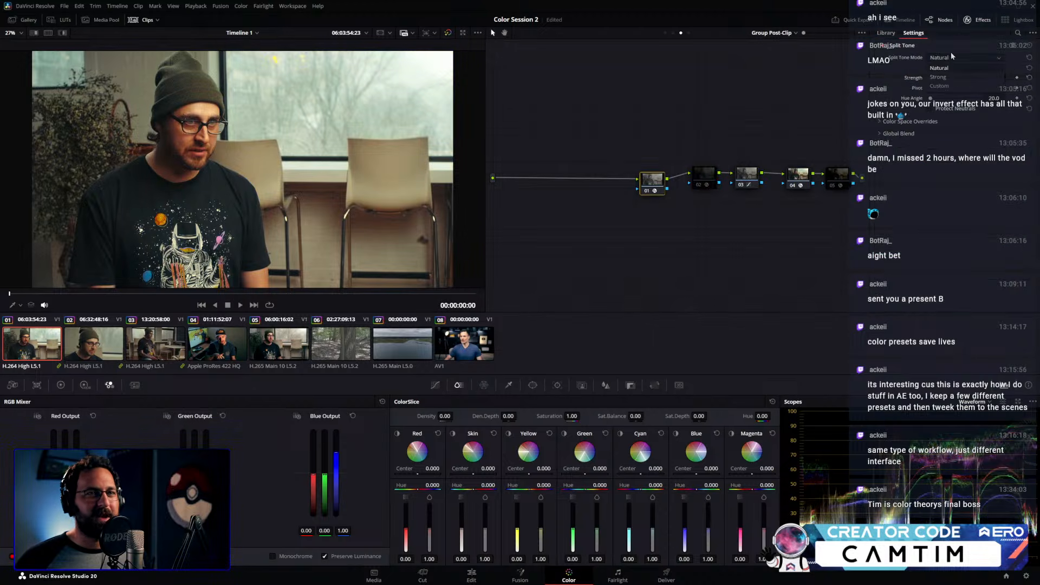
pyautogui.click(949, 86)
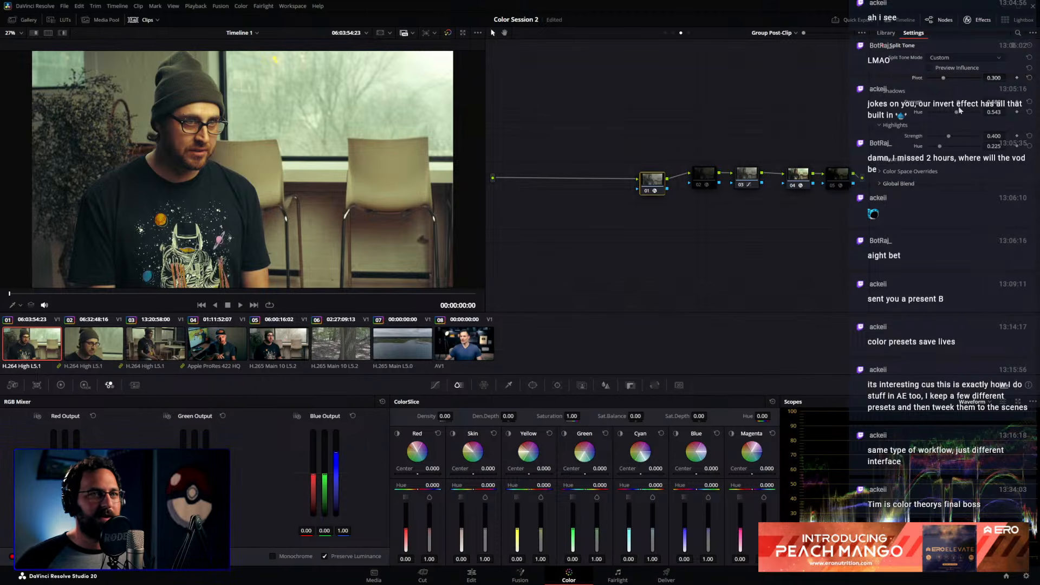
# Try shadow hues of 0.364, 0.341 and 0.729 for the split tone, with its color space override and global blend settings expanded
pyautogui.moveTo(949, 114); pyautogui.dragTo(962, 116)
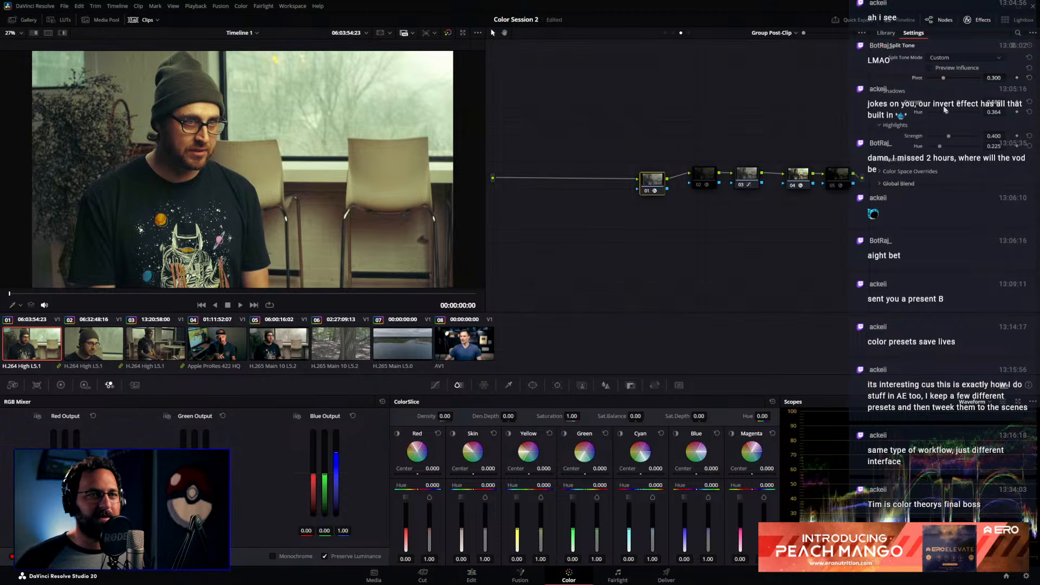
pyautogui.click(880, 169)
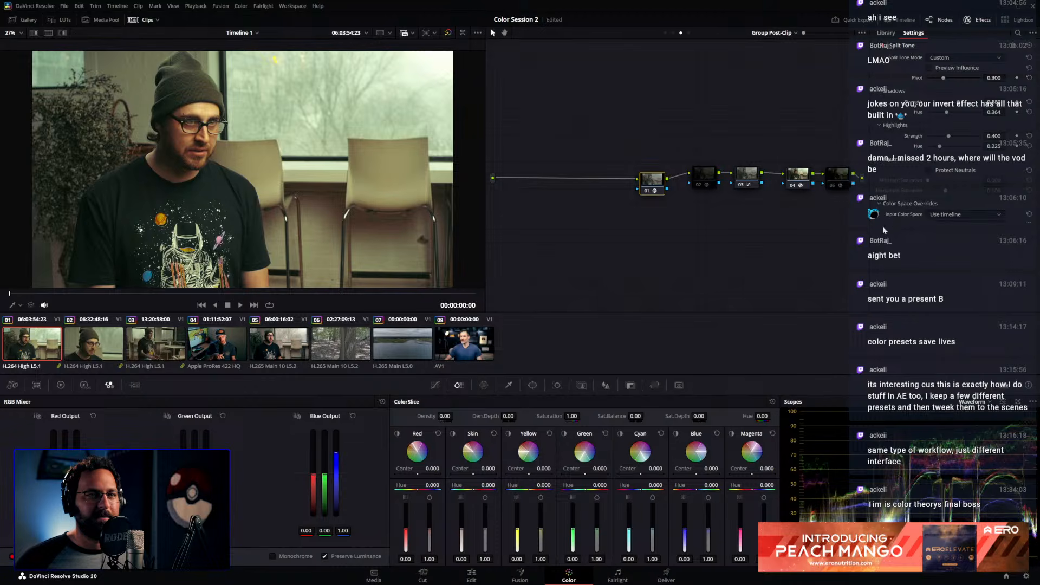
pyautogui.click(878, 270)
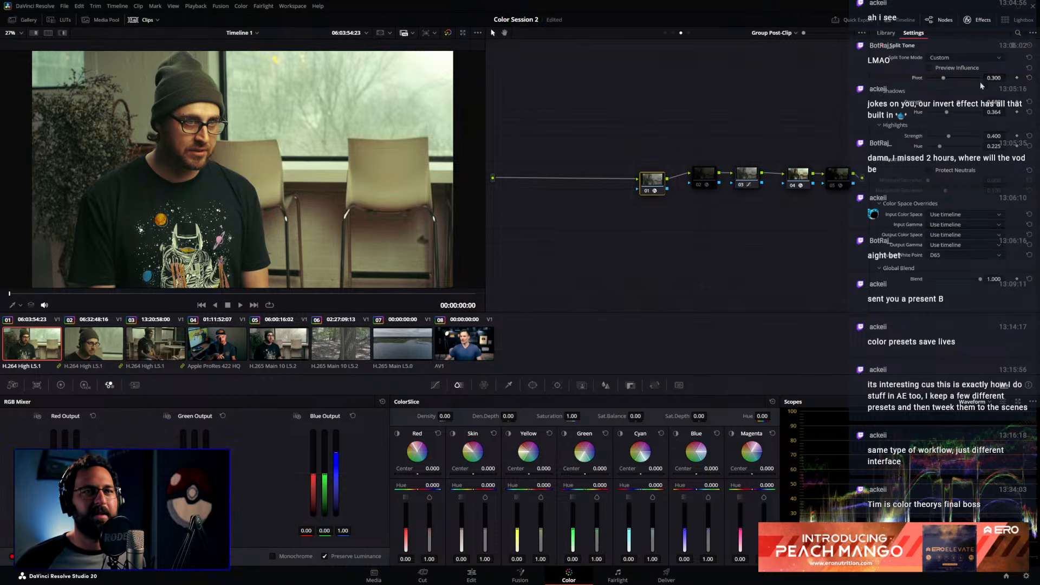
pyautogui.moveTo(941, 111); pyautogui.dragTo(946, 114)
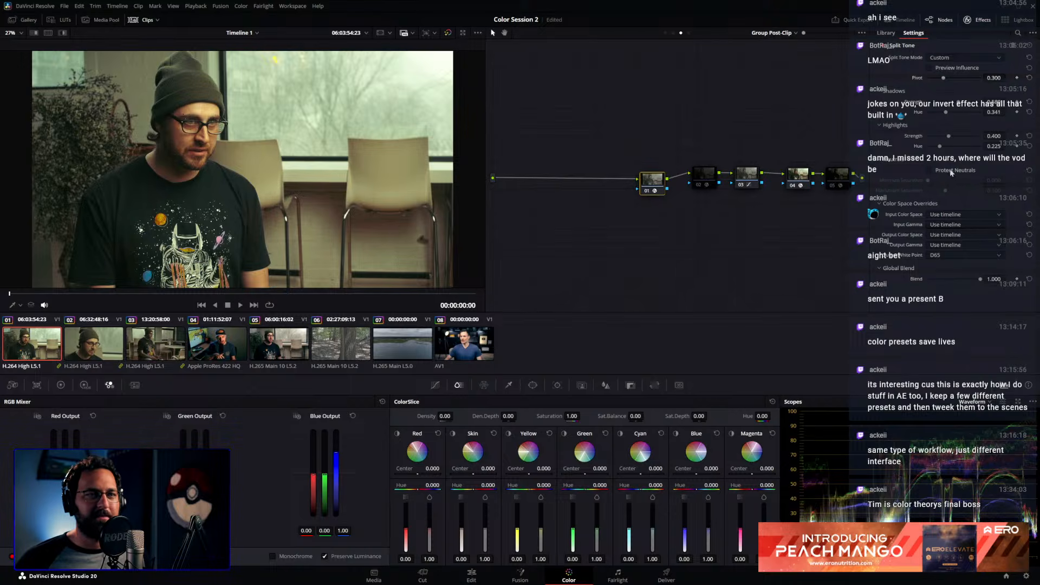
pyautogui.moveTo(947, 113); pyautogui.dragTo(963, 115)
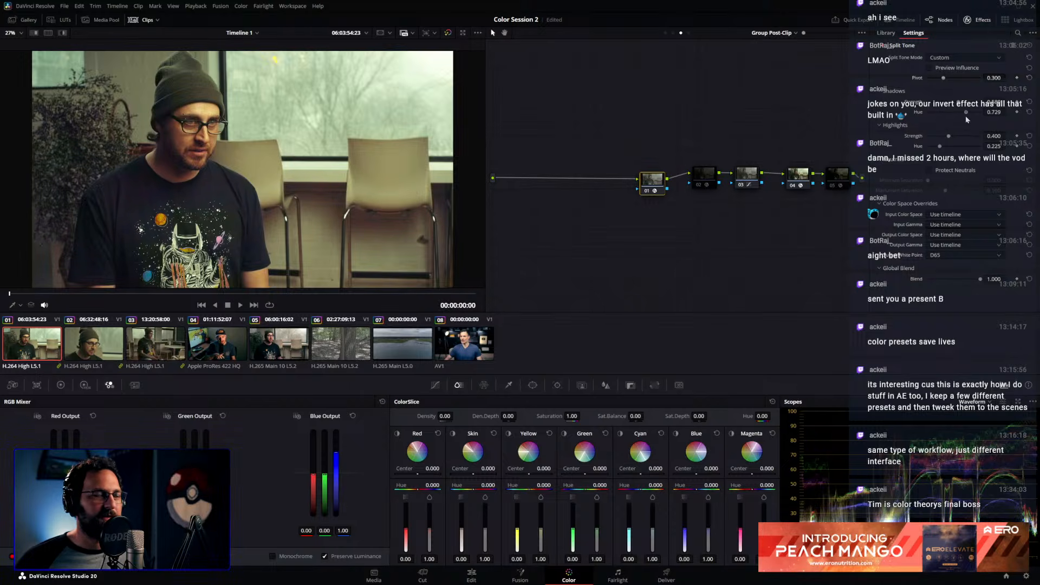
# Preview the split tone's influence on the image, turn the preview off, and set the pivot to 0.336
pyautogui.click(929, 69)
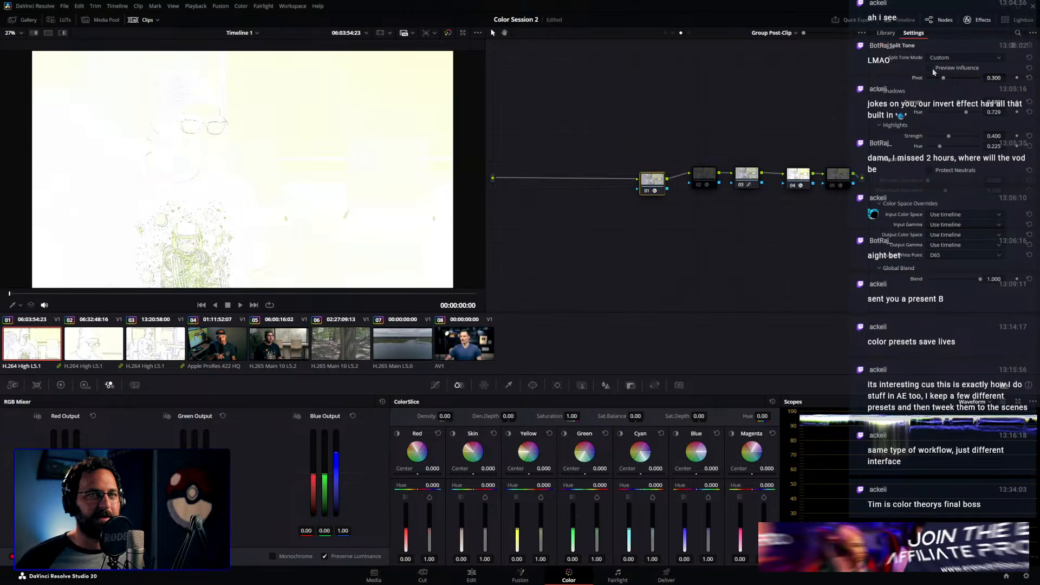
pyautogui.click(930, 67)
pyautogui.moveTo(945, 80); pyautogui.dragTo(947, 80)
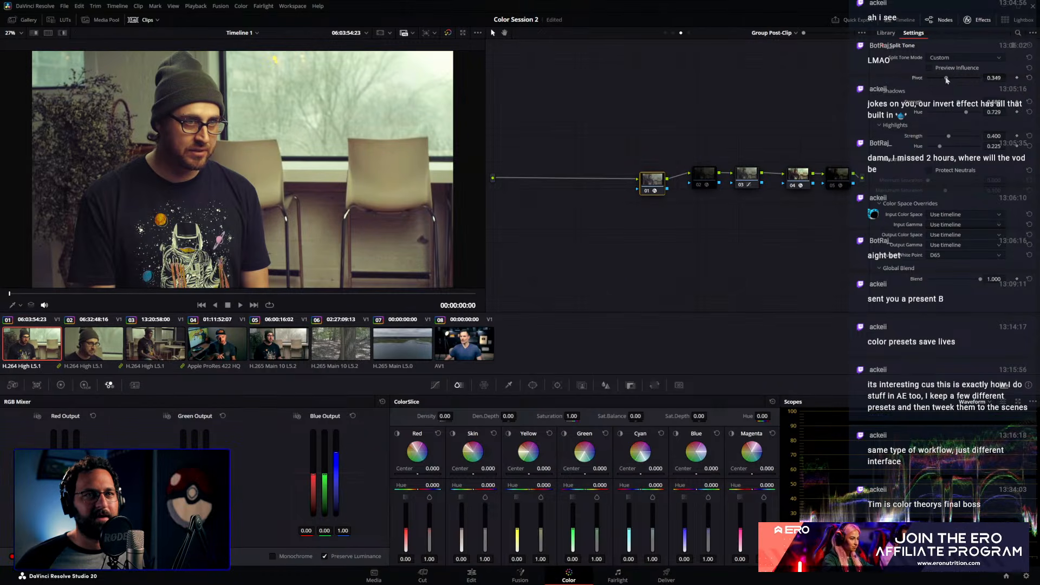
pyautogui.doubleClick(1004, 79)
pyautogui.write('.336')
pyautogui.press('Return')
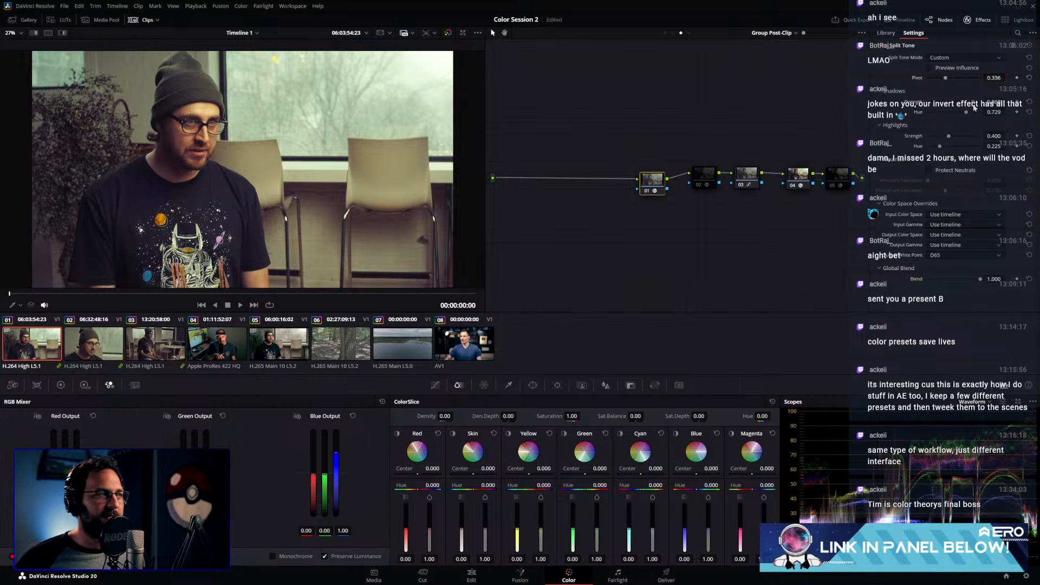
# Using the vectorscope, set the split tone's shadow hue to 0.550, highlight strength to 0.318 and highlight hue to 0.101
pyautogui.moveTo(969, 109)
pyautogui.mouseDown()
pyautogui.moveTo(942, 113)
pyautogui.moveTo(969, 113)
pyautogui.moveTo(945, 113)
pyautogui.moveTo(956, 115)
pyautogui.mouseUp()
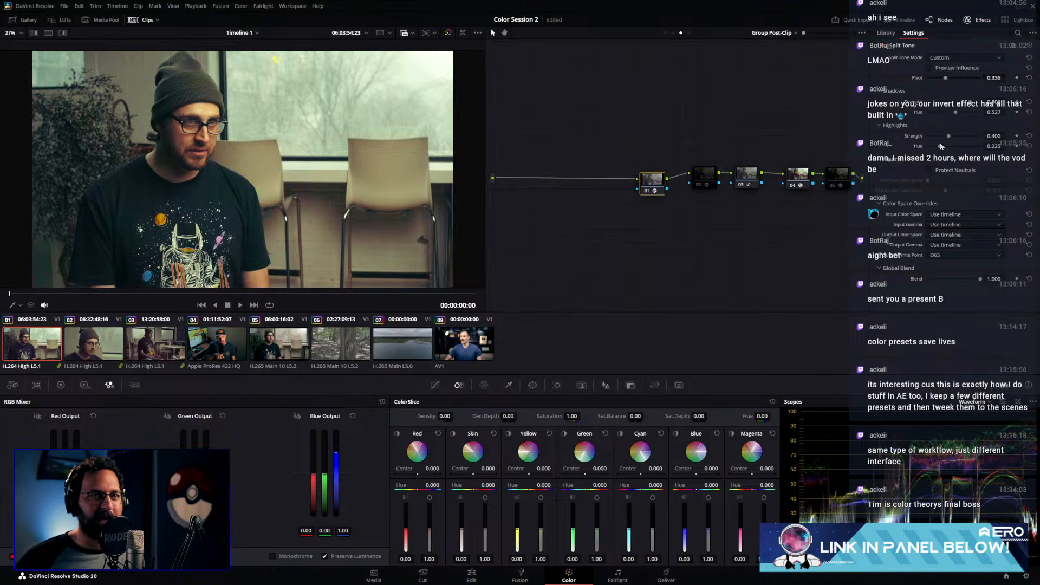
pyautogui.click(966, 403)
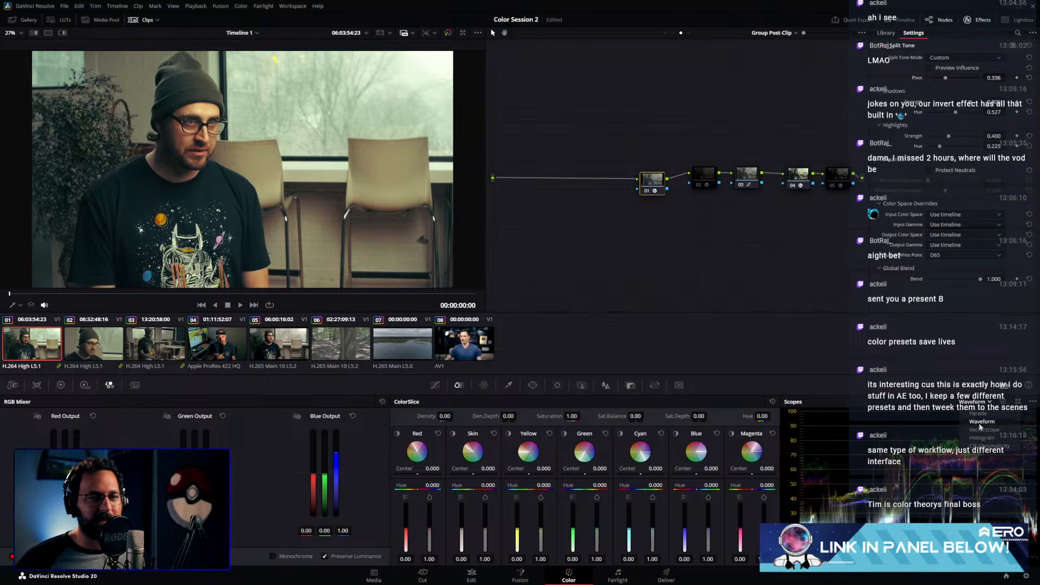
pyautogui.click(976, 430)
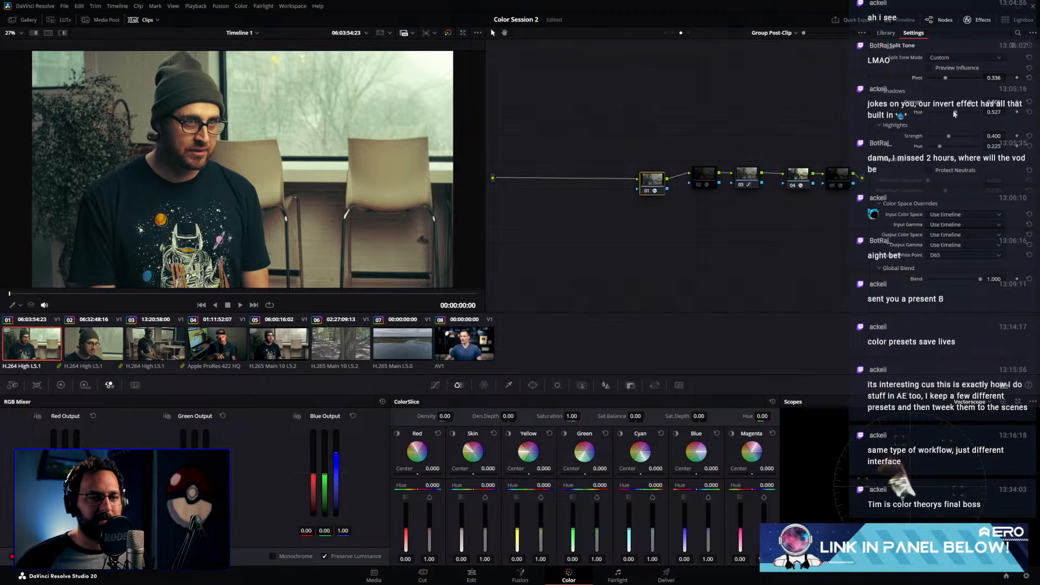
pyautogui.moveTo(955, 112); pyautogui.dragTo(934, 148)
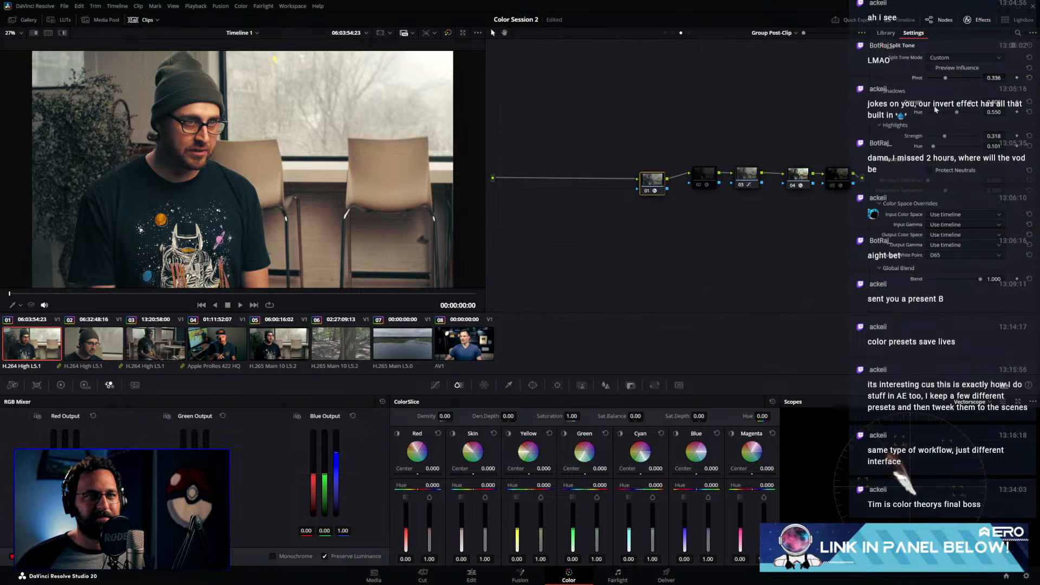
# Set the split tone's input and output color space to DaVinci Wide Gamut and both gammas to DaVinci Intermediate
pyautogui.click(938, 214)
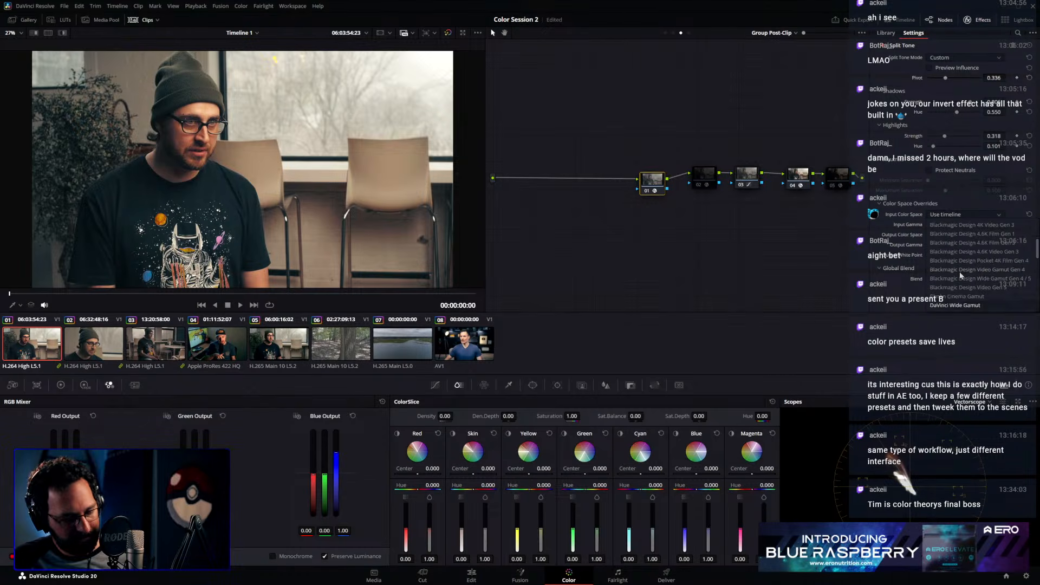
pyautogui.click(948, 305)
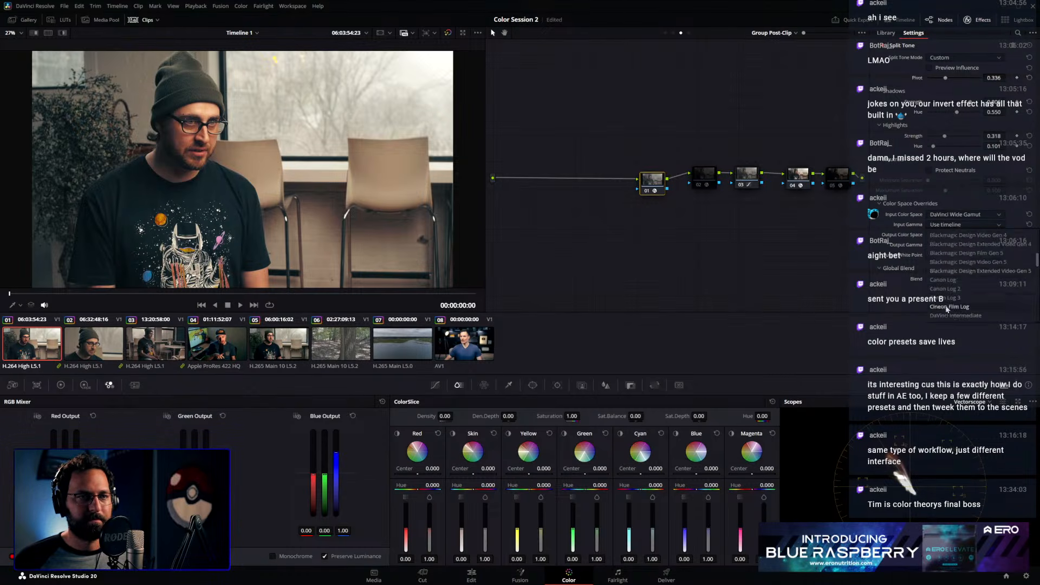
pyautogui.click(940, 234)
pyautogui.click(948, 325)
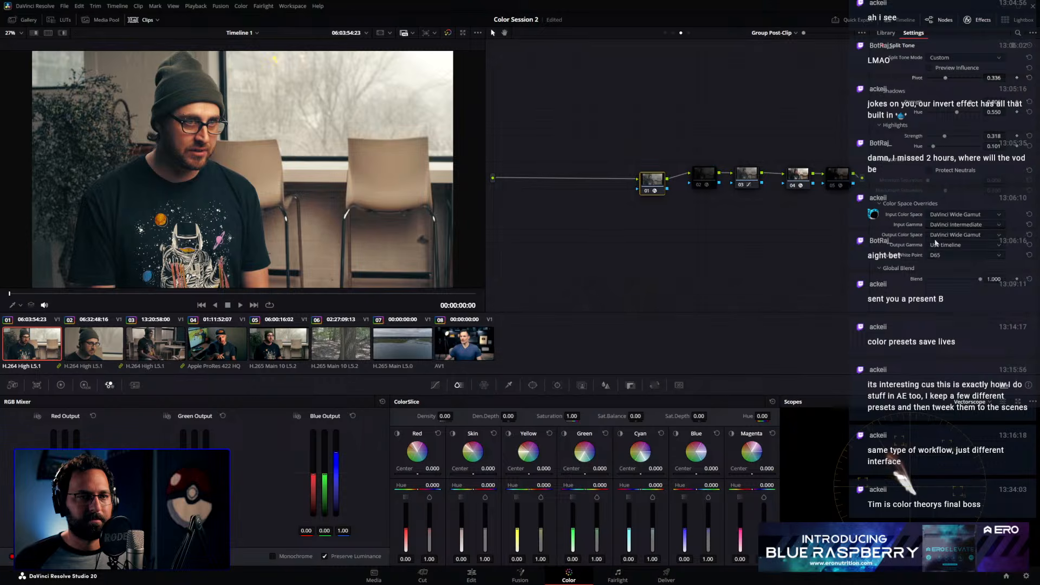
pyautogui.click(943, 245)
pyautogui.click(944, 335)
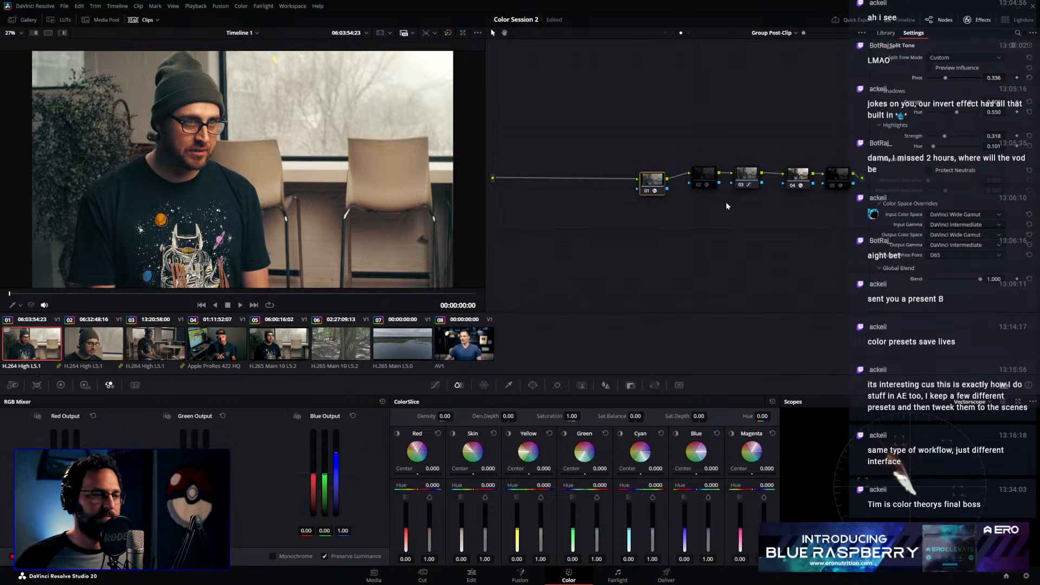
# Move the Split Tone node in line beside node 02 in the Group Post-Clip graph and disable it
pyautogui.click(673, 33)
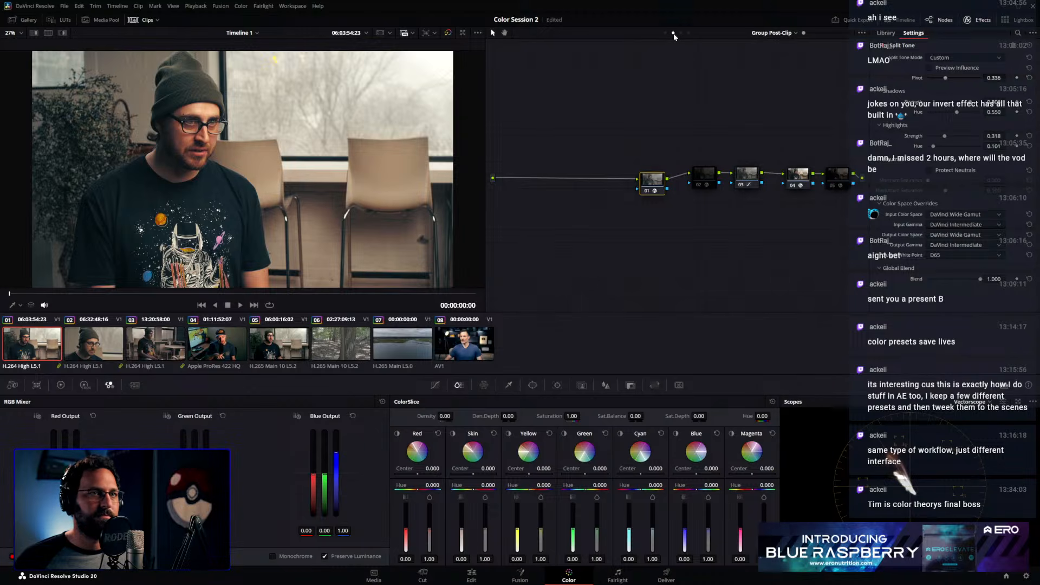
pyautogui.click(681, 32)
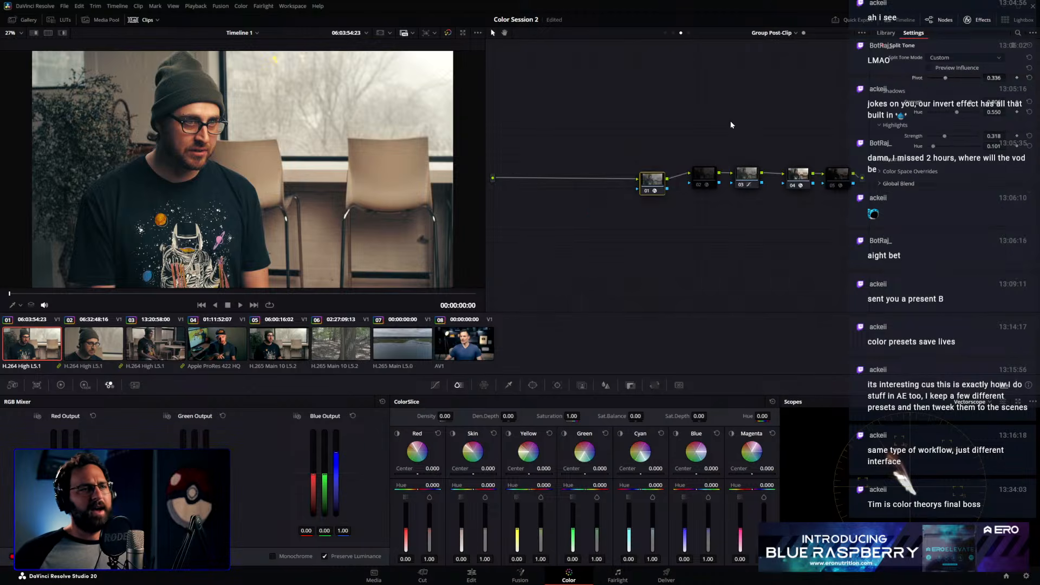
pyautogui.moveTo(646, 182); pyautogui.dragTo(659, 172)
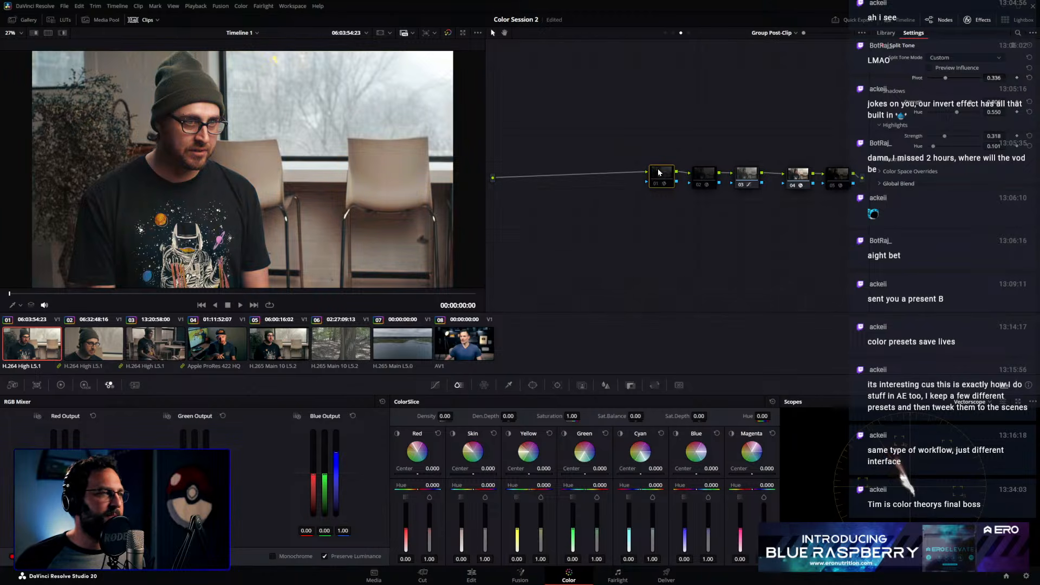
# Examine the available Resolve FX in the effects library, from blur and color to film emulation and key, with node 03 selected
pyautogui.click(755, 186)
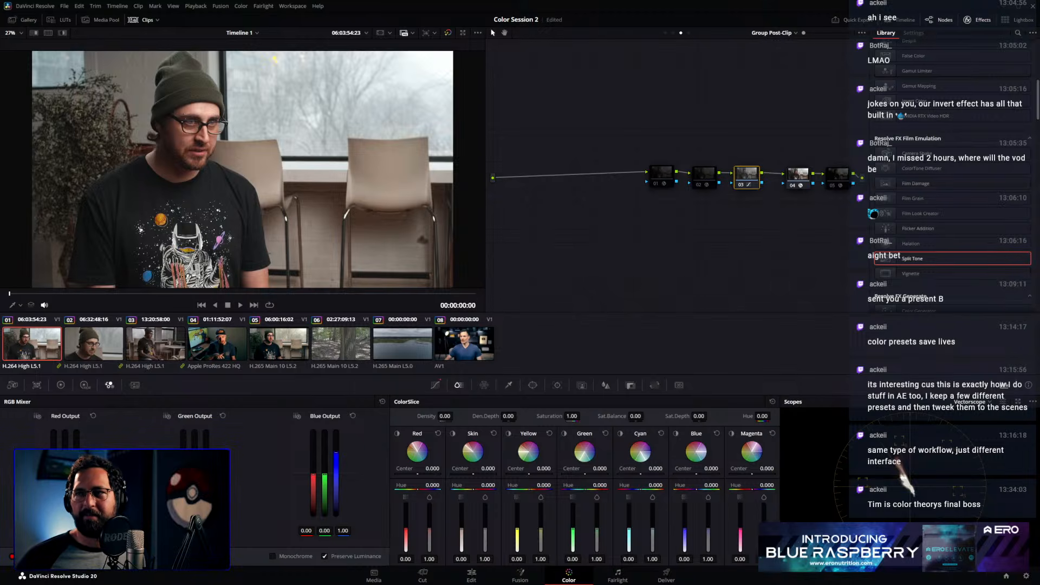
pyautogui.scroll(8, 927, 265)
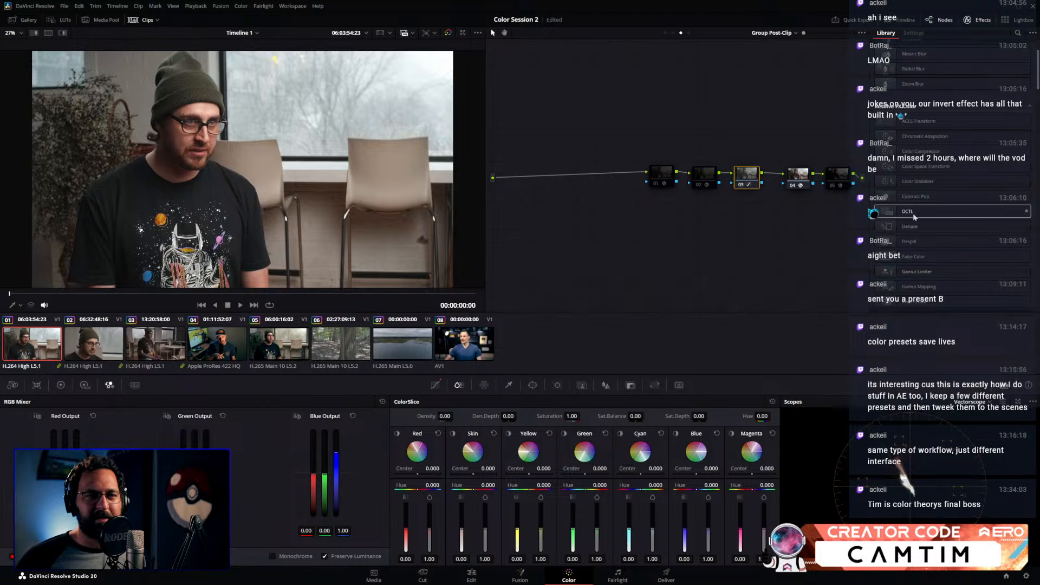
pyautogui.scroll(-5, 951, 233)
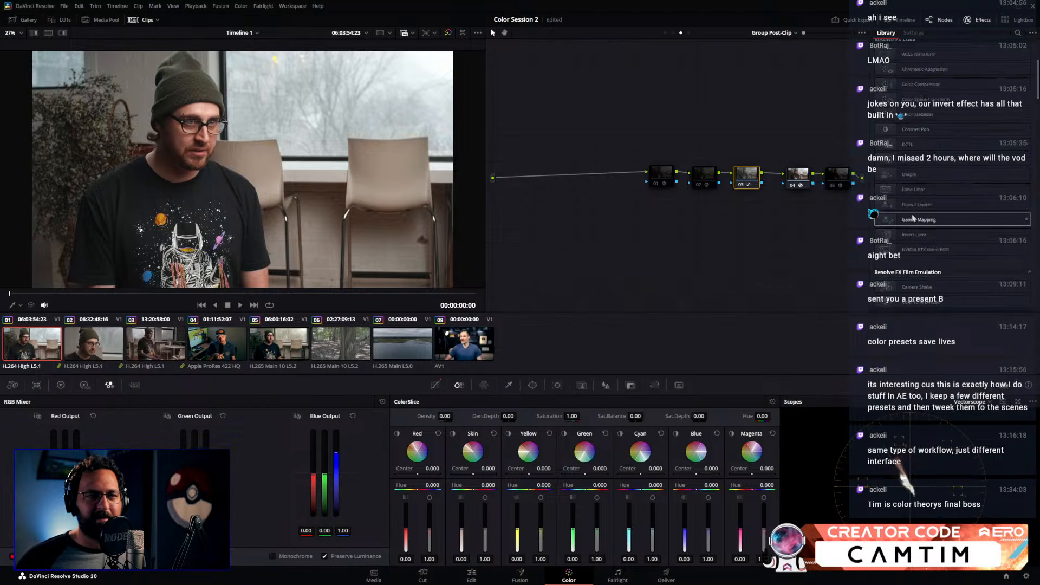
pyautogui.scroll(3, 950, 234)
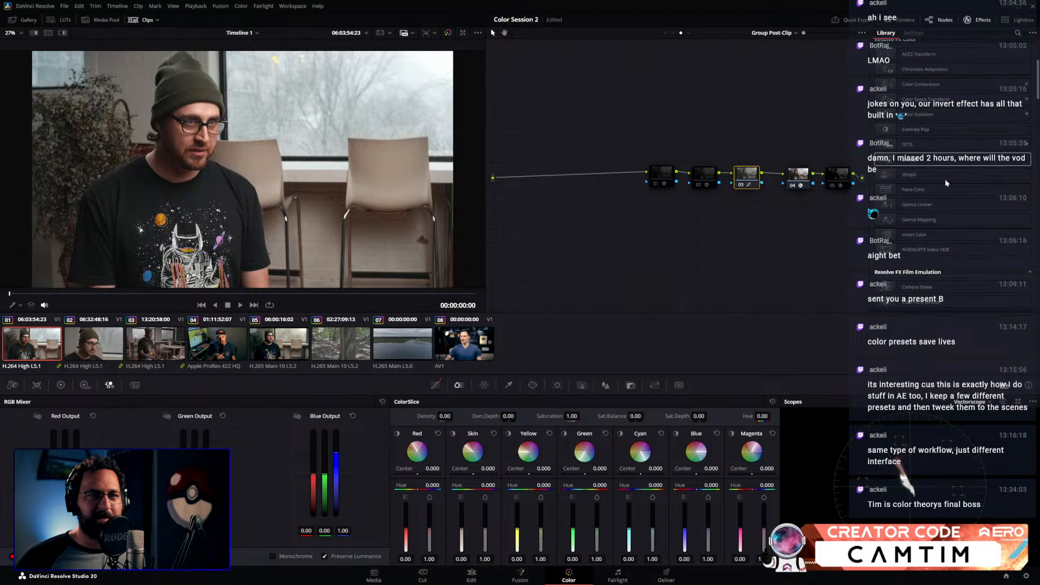
pyautogui.scroll(3, 952, 173)
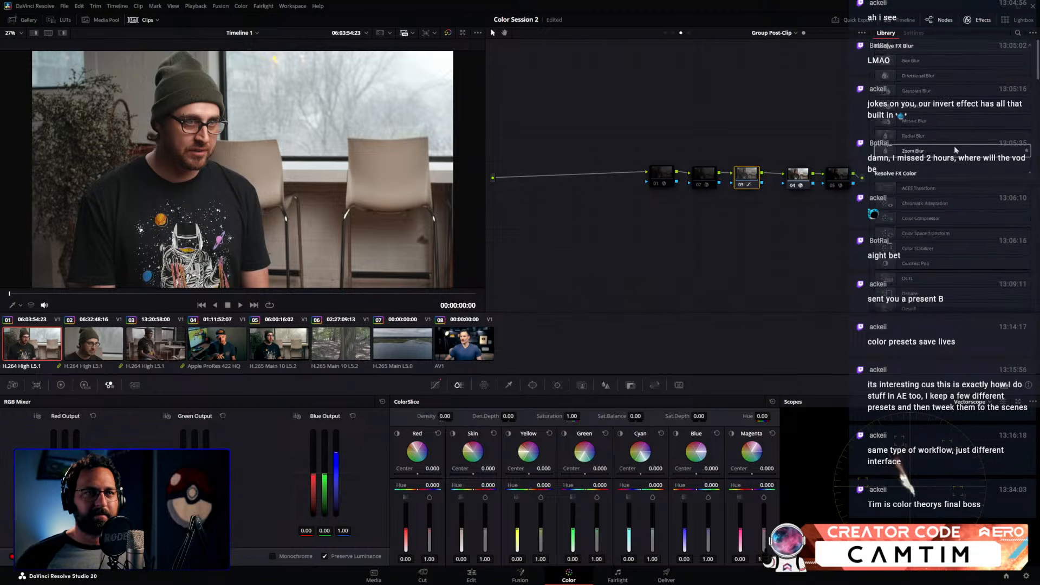
pyautogui.scroll(-10, 951, 146)
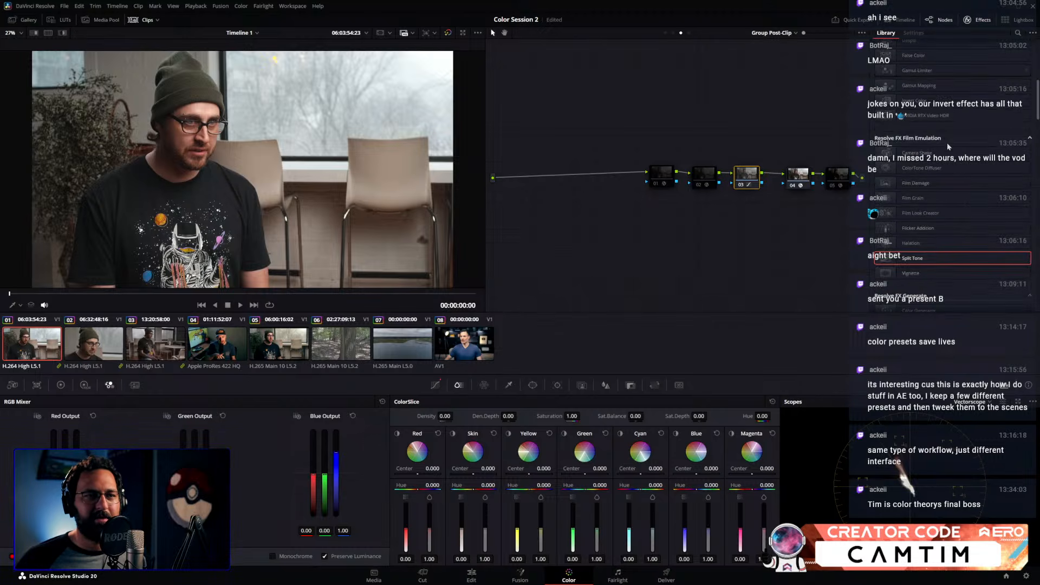
pyautogui.scroll(-10, 949, 181)
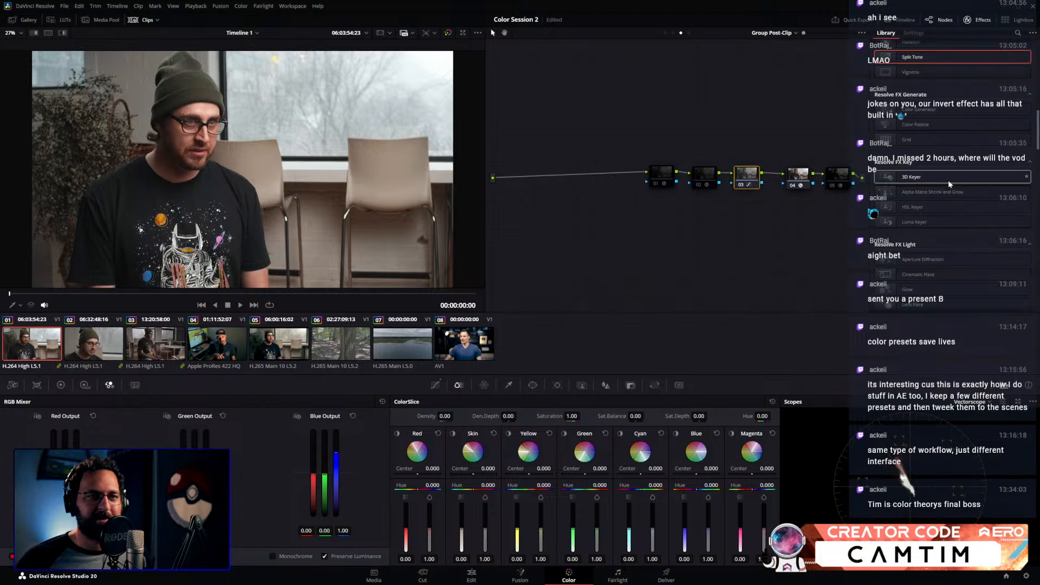
pyautogui.scroll(20, 949, 186)
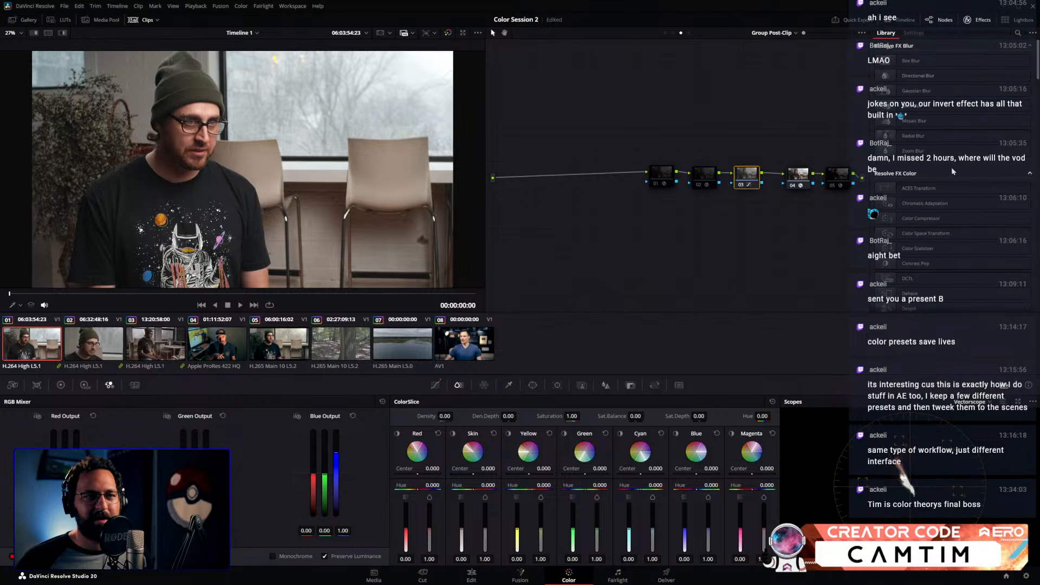
# Reset the ColorSlice adjustments on node 09 in the clip-level node graph and switch to the Edit page
pyautogui.press('`')
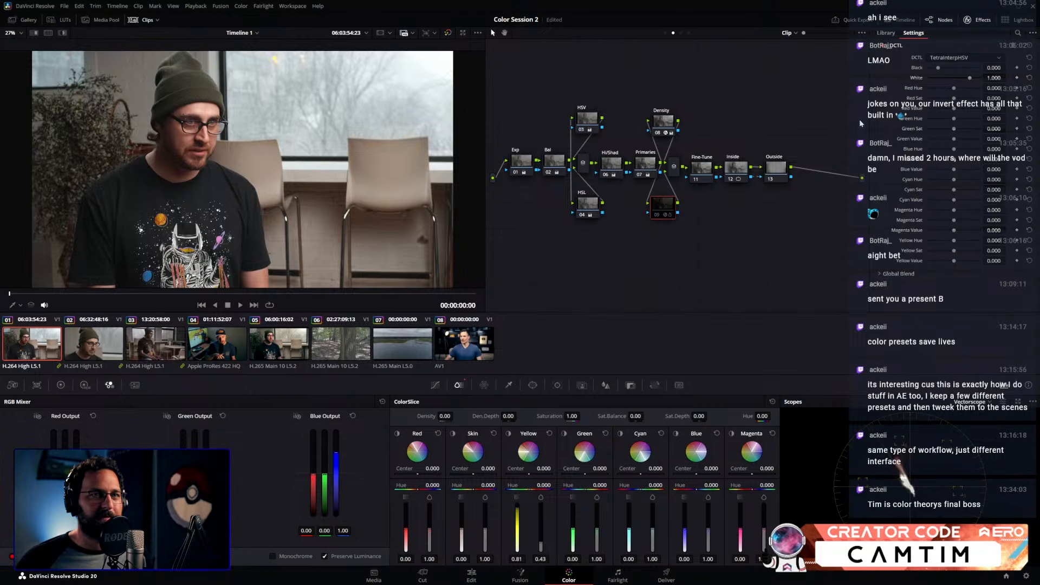
pyautogui.click(771, 402)
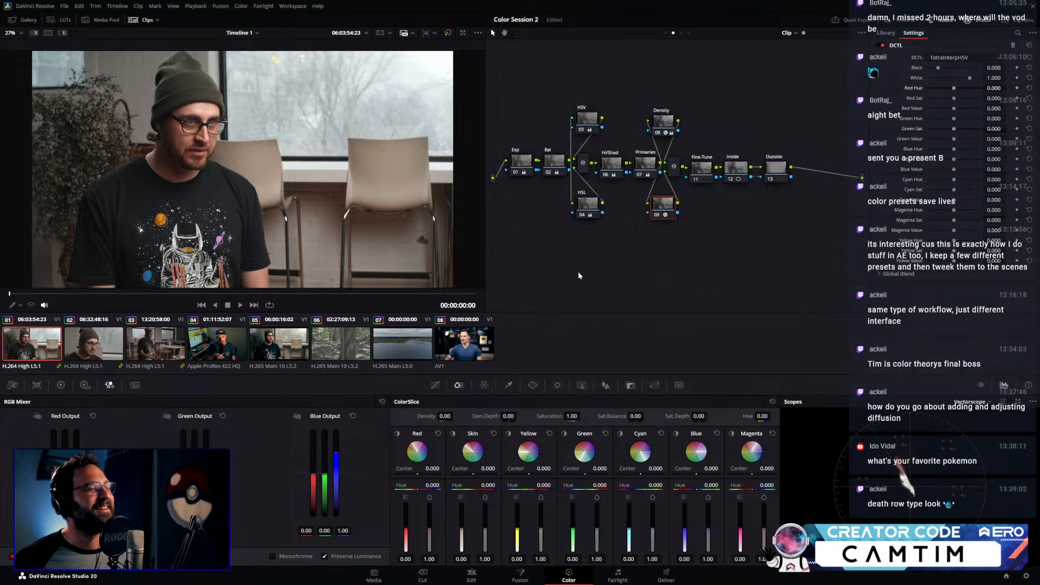
pyautogui.click(472, 576)
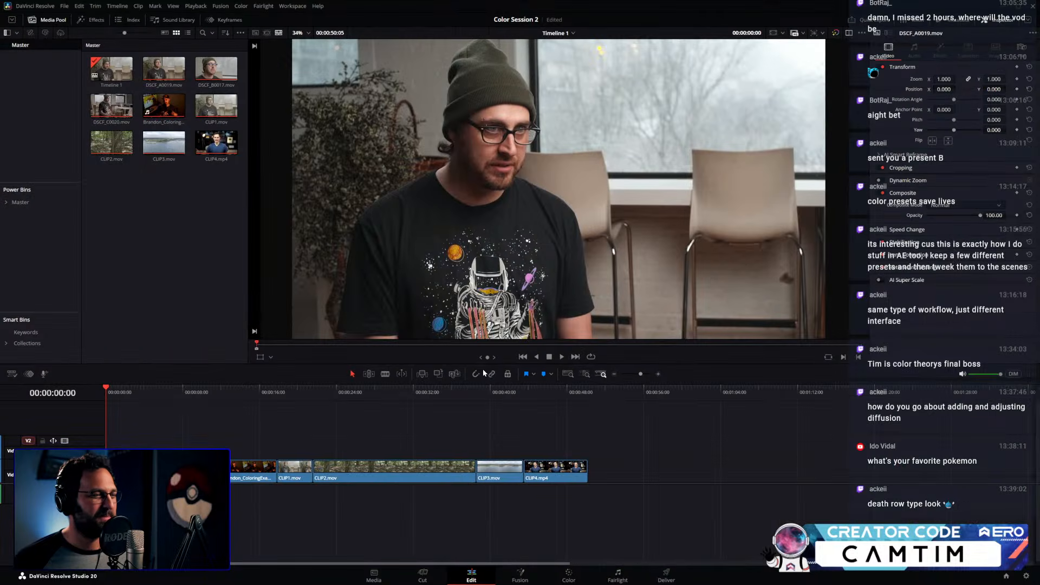
# Open clip 04 on the Color page and park the playhead at 00:00:16:10
pyautogui.click(249, 391)
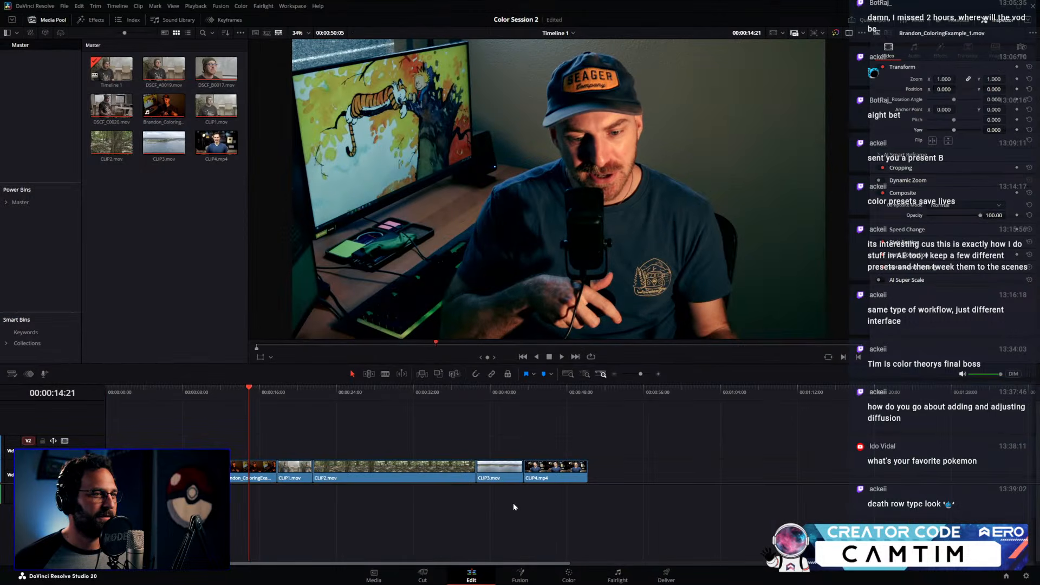
pyautogui.click(566, 576)
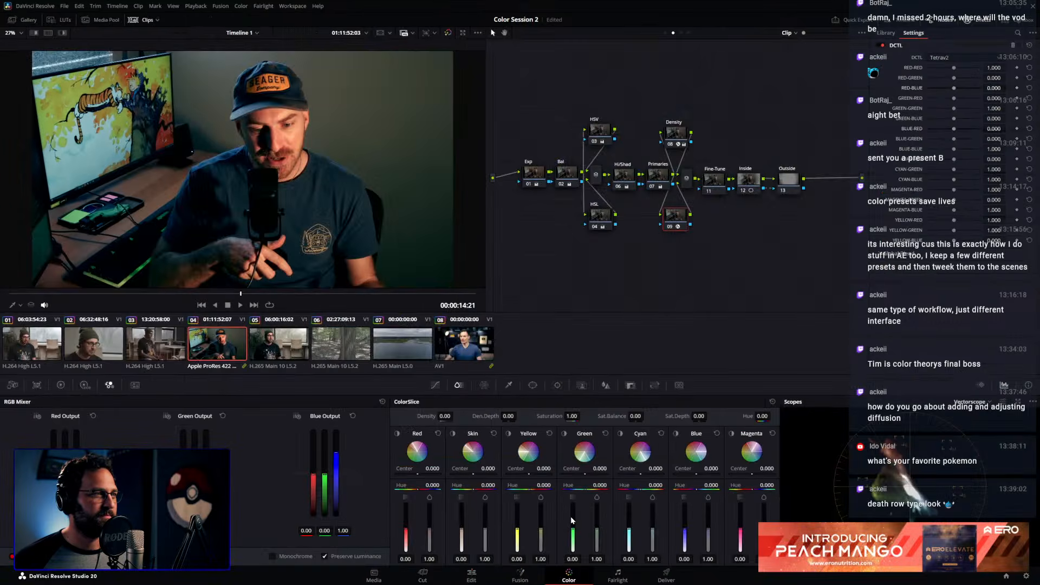
pyautogui.moveTo(243, 294); pyautogui.dragTo(365, 295)
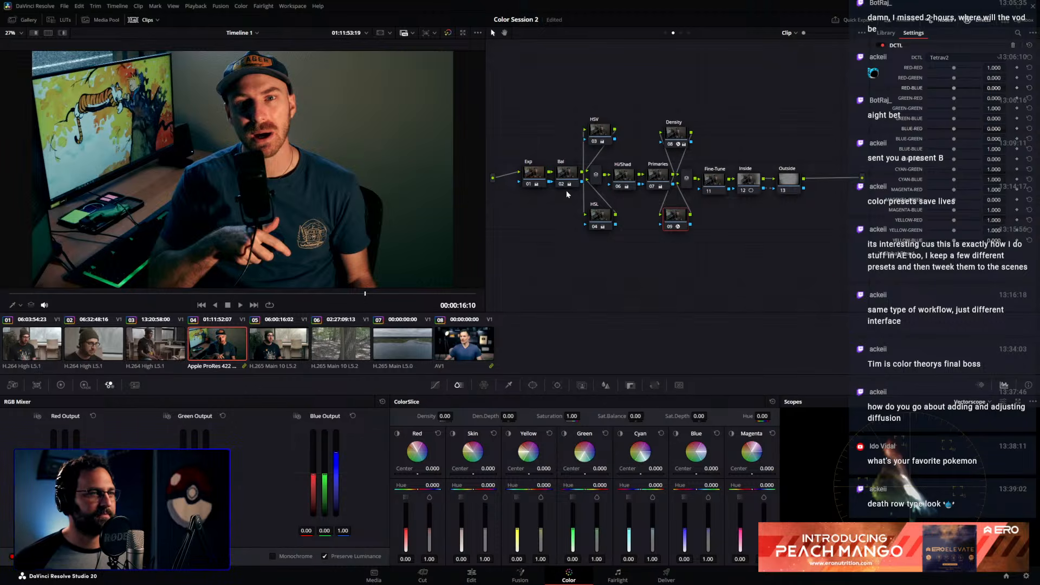
# Disable the Look node in the Group Post-Clip graph, check node 02's settings and return to the clip-level graph
pyautogui.click(568, 177)
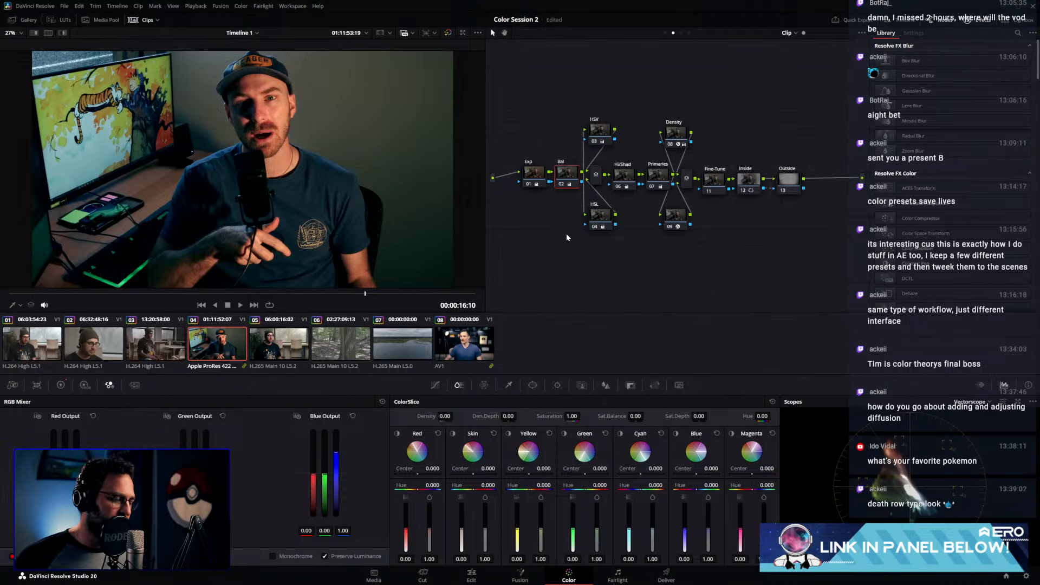
pyautogui.click(534, 181)
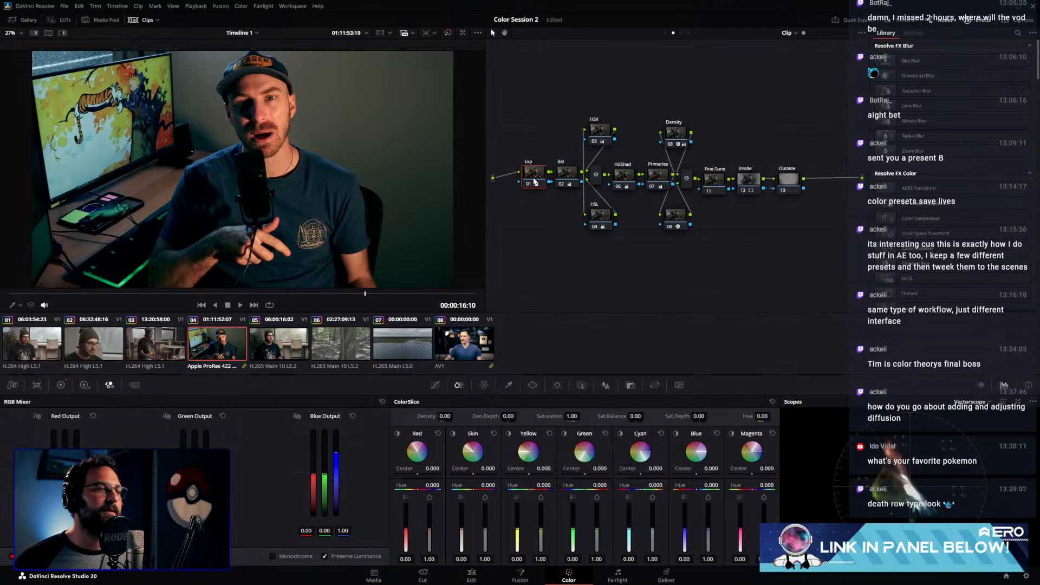
pyautogui.hotkey('ctrl', 'd')
pyautogui.hotkey('ctrl', 'd')
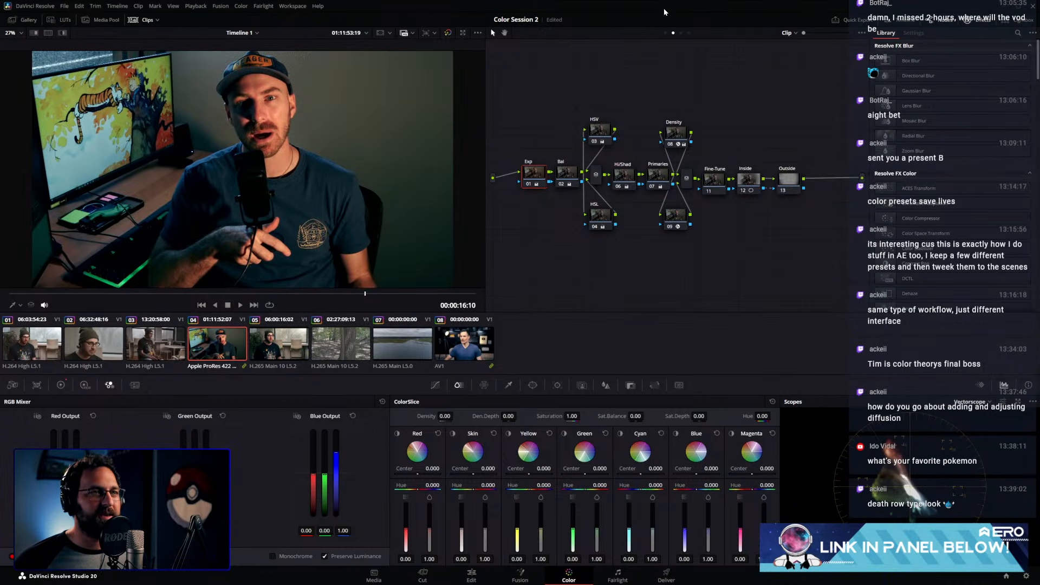
pyautogui.click(681, 32)
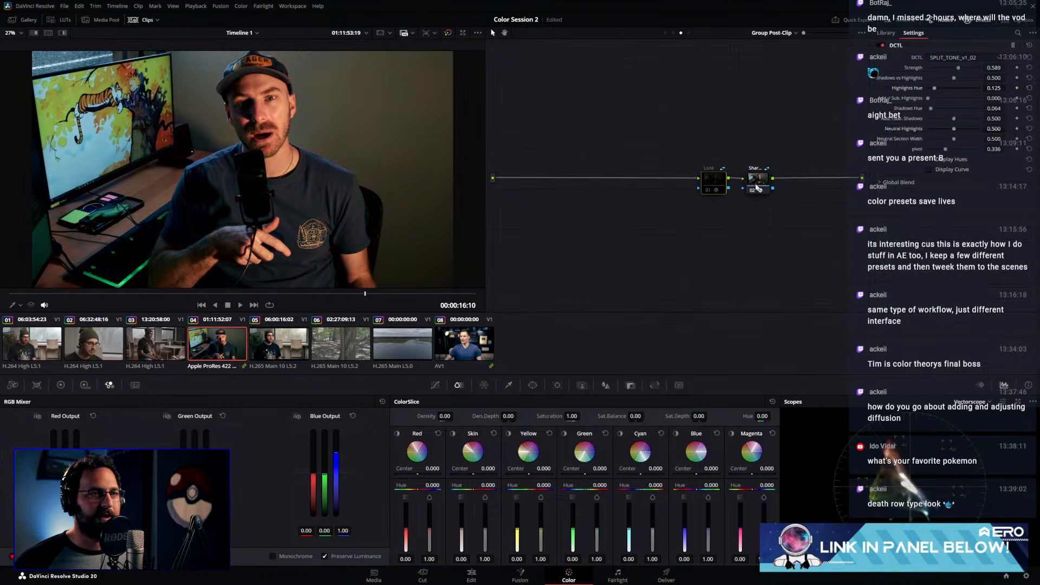
pyautogui.click(756, 187)
pyautogui.click(667, 33)
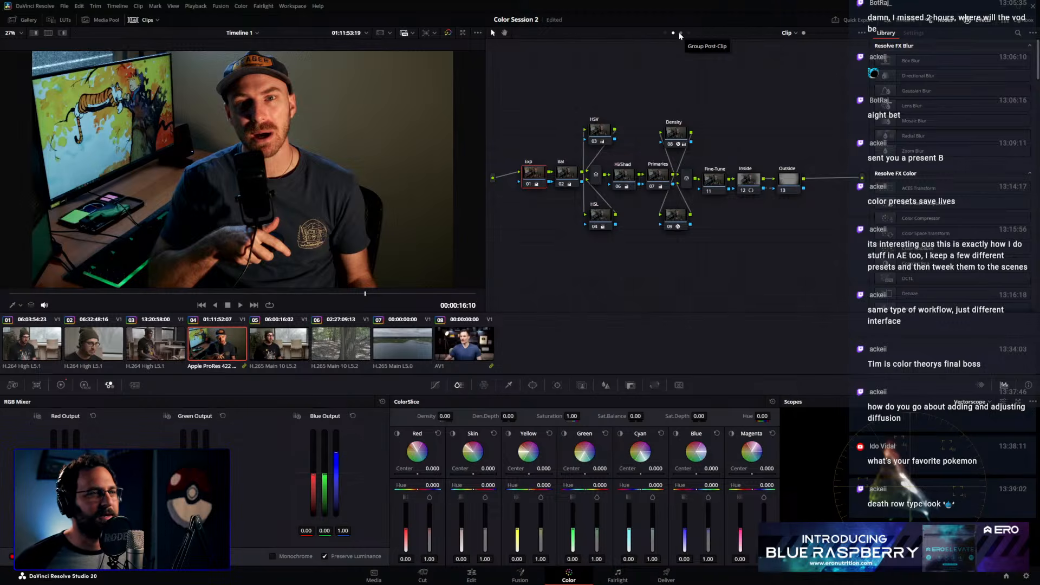
# Examine the clip-level Exp and Bal nodes in relation to the color space transform in the Group Post-Clip graph
pyautogui.click(568, 181)
pyautogui.click(536, 178)
pyautogui.click(571, 177)
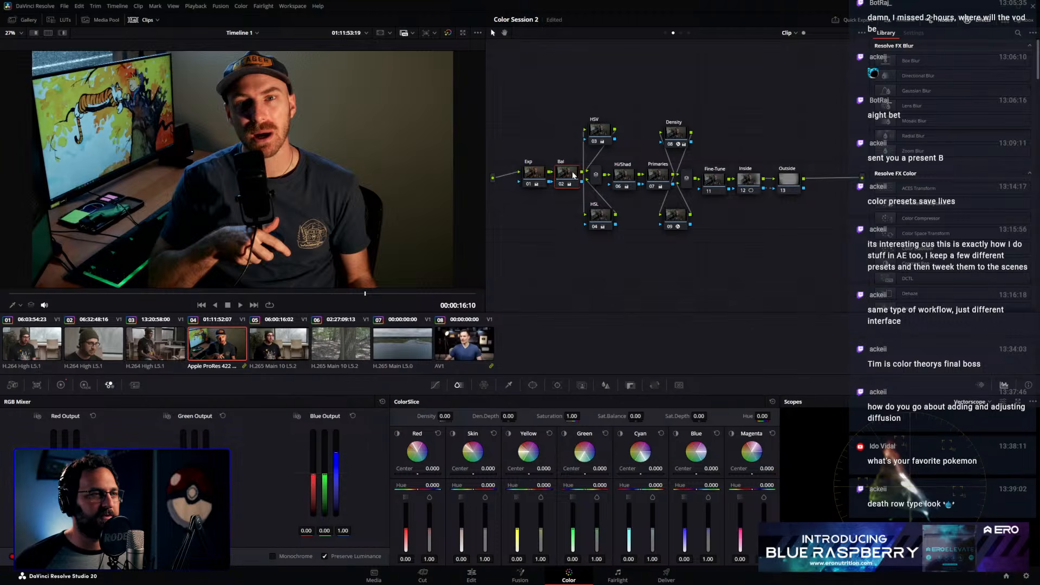
pyautogui.click(681, 33)
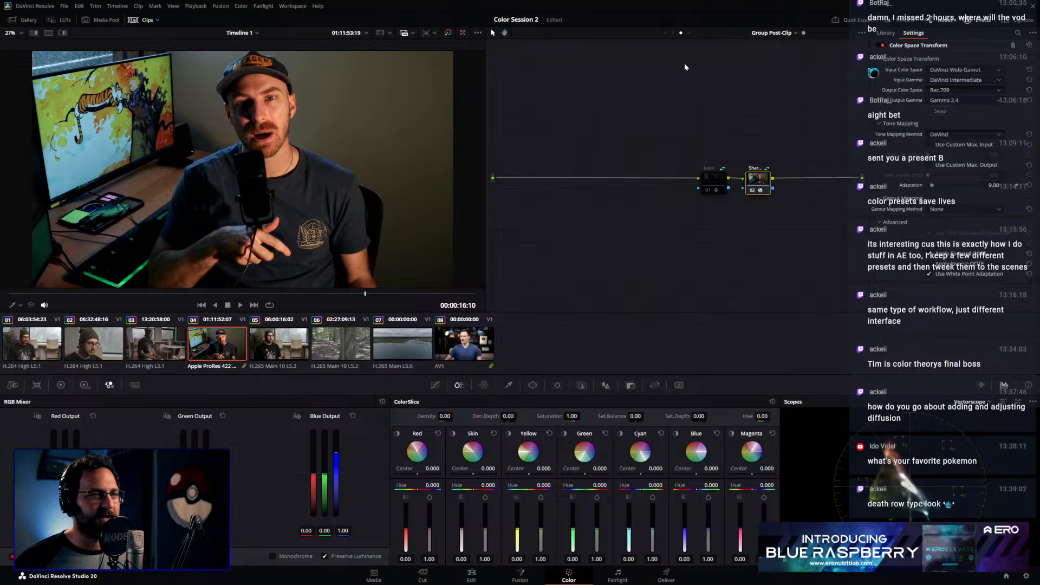
pyautogui.click(673, 33)
pyautogui.click(682, 34)
pyautogui.click(673, 34)
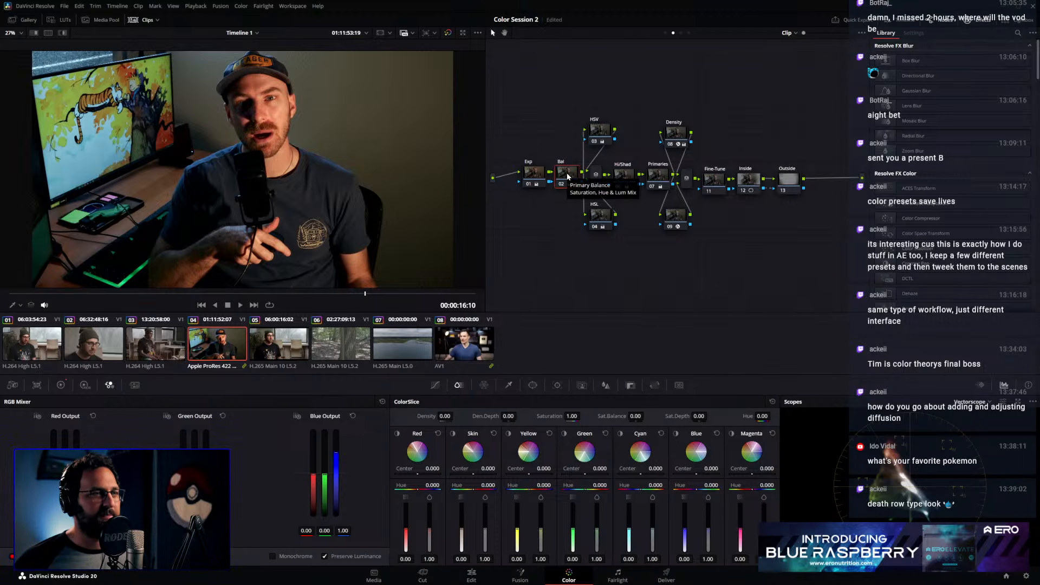
pyautogui.moveTo(522, 146); pyautogui.dragTo(575, 192)
pyautogui.click(554, 210)
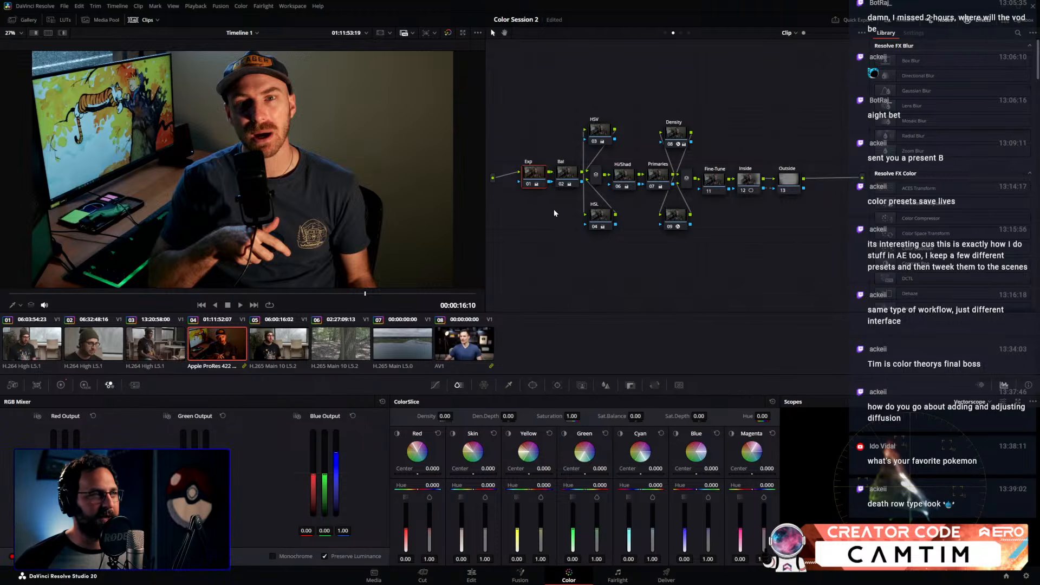
pyautogui.click(564, 180)
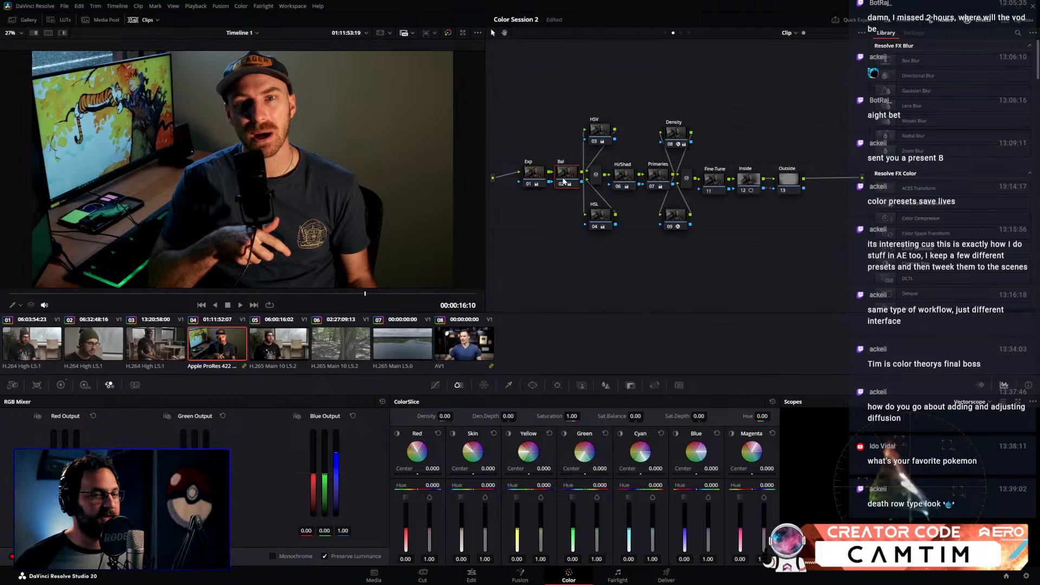
# Disable all clip-level nodes downstream of Bal, from HSV through Outside
pyautogui.click(599, 115)
pyautogui.moveTo(597, 98); pyautogui.dragTo(754, 266)
pyautogui.hotkey('ctrl', 'd')
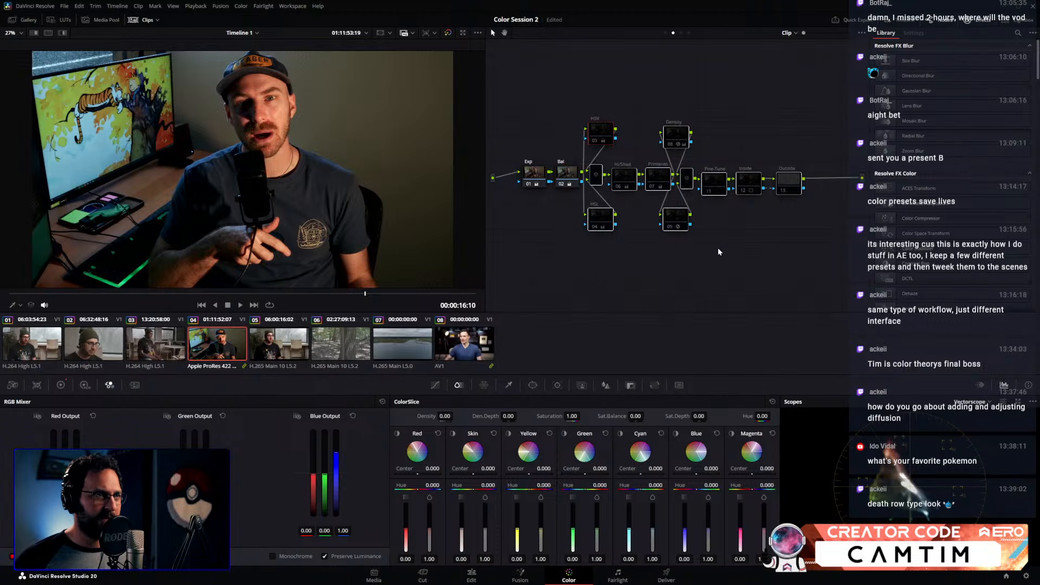
# Switch the scope to Waveform and compare the image with the Exp node off and on
pyautogui.click(539, 179)
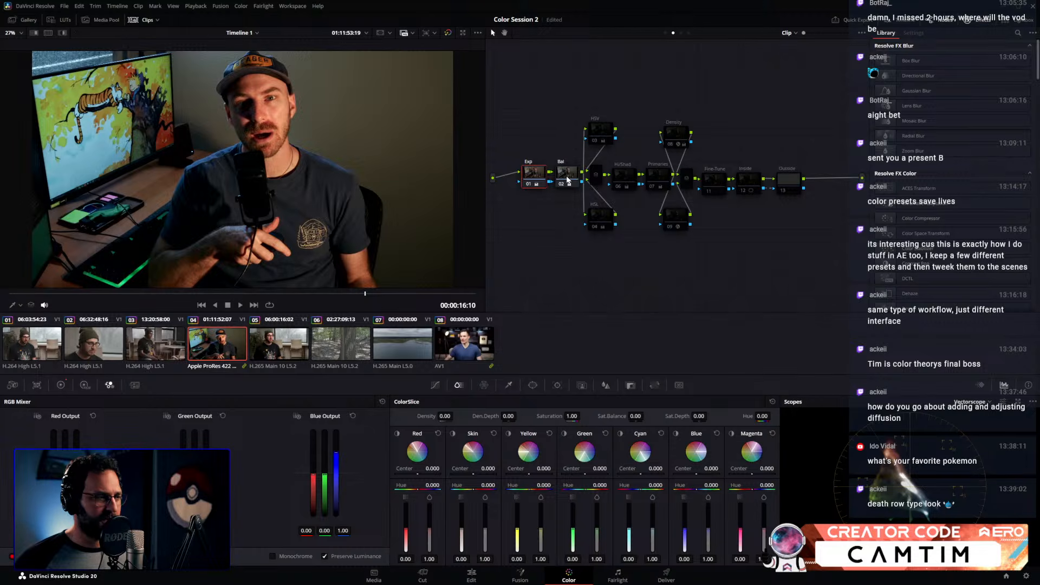
pyautogui.click(975, 402)
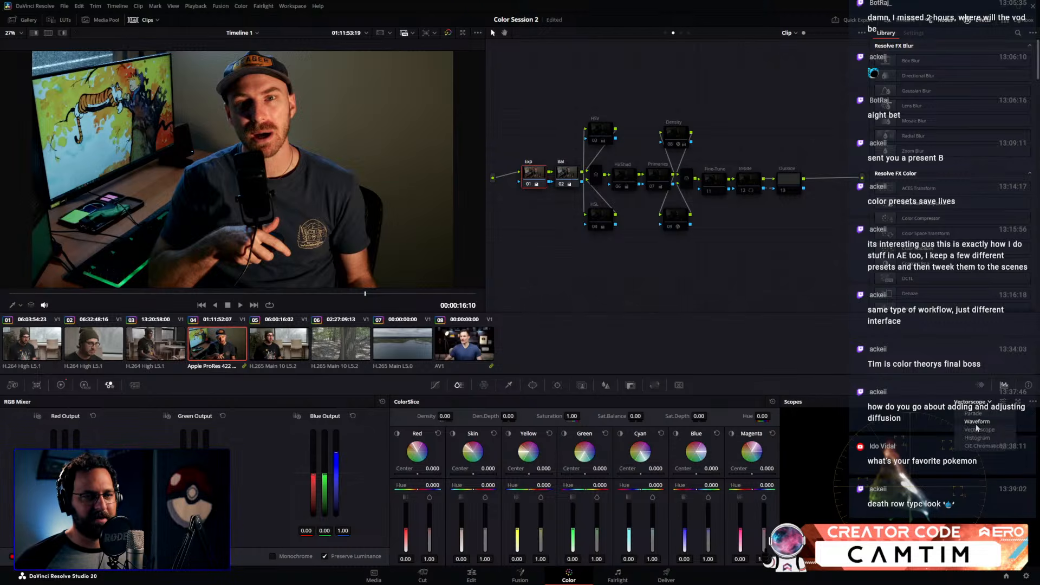
pyautogui.click(976, 422)
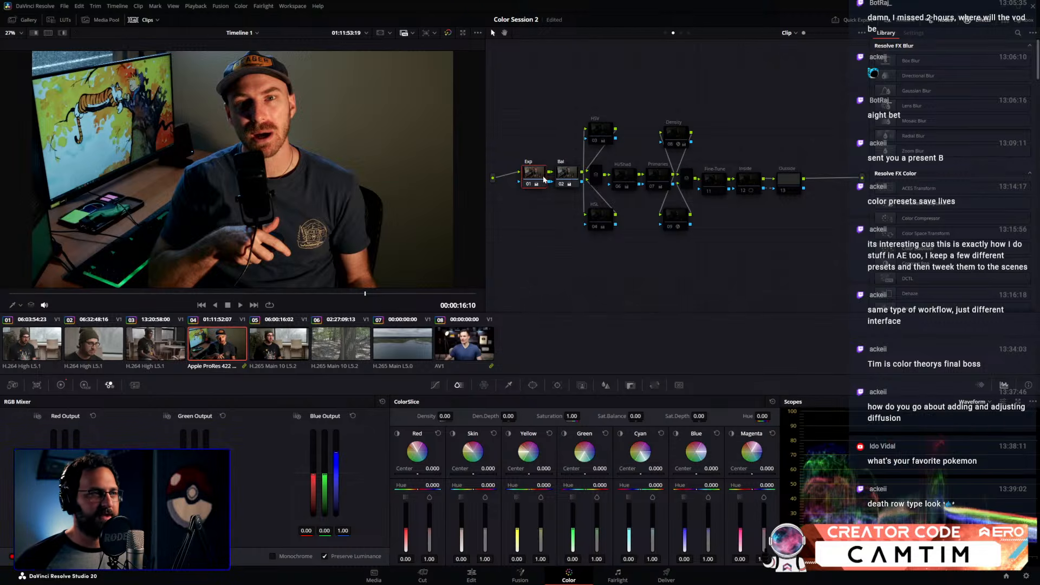
pyautogui.hotkey('ctrl', 'd')
pyautogui.hotkey('ctrl', 'd')
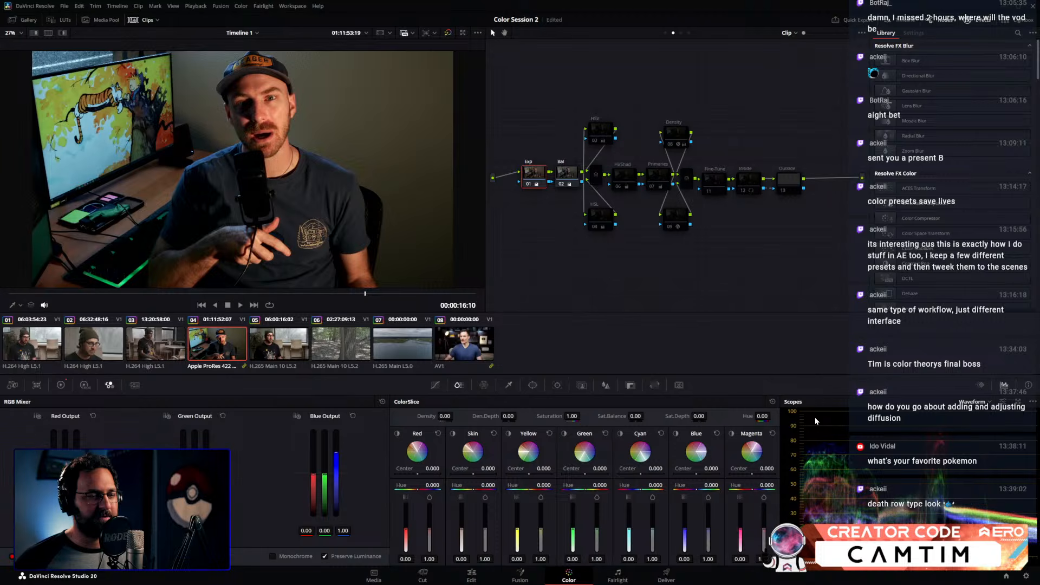
# Select the Bal node and switch the scope to Vectorscope to examine the color balance
pyautogui.click(565, 172)
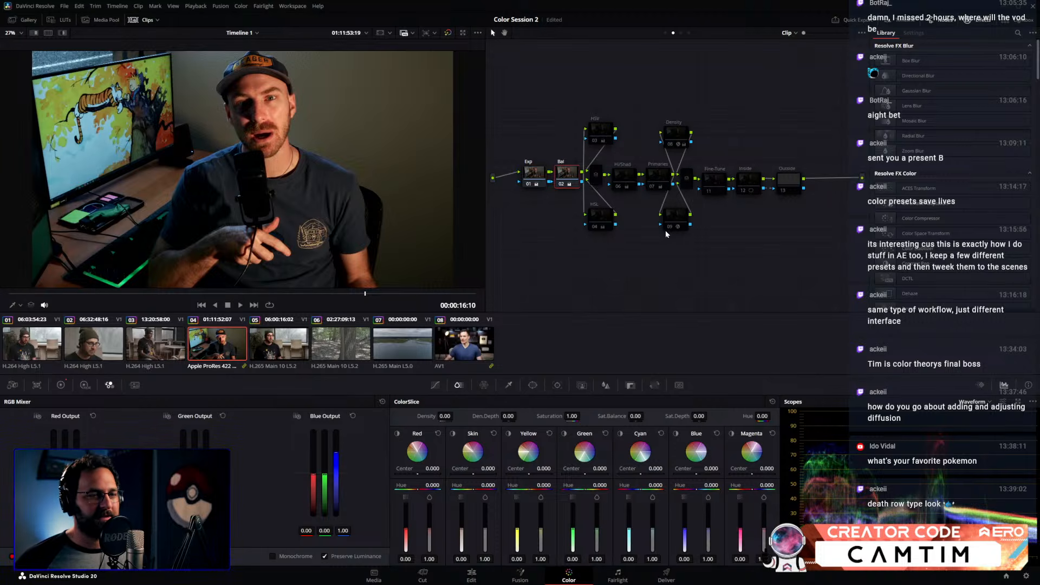
pyautogui.click(969, 401)
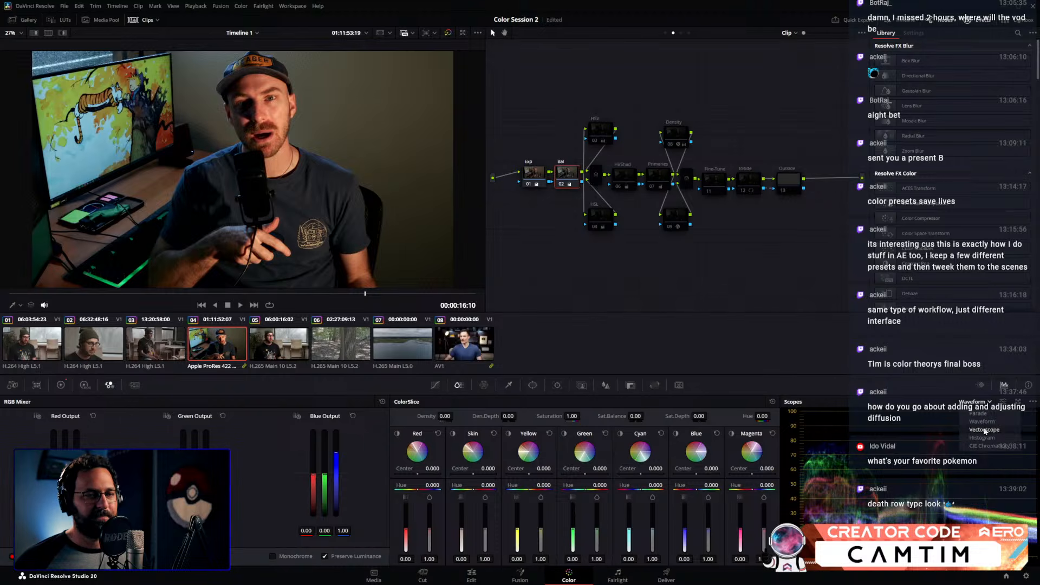
pyautogui.click(985, 431)
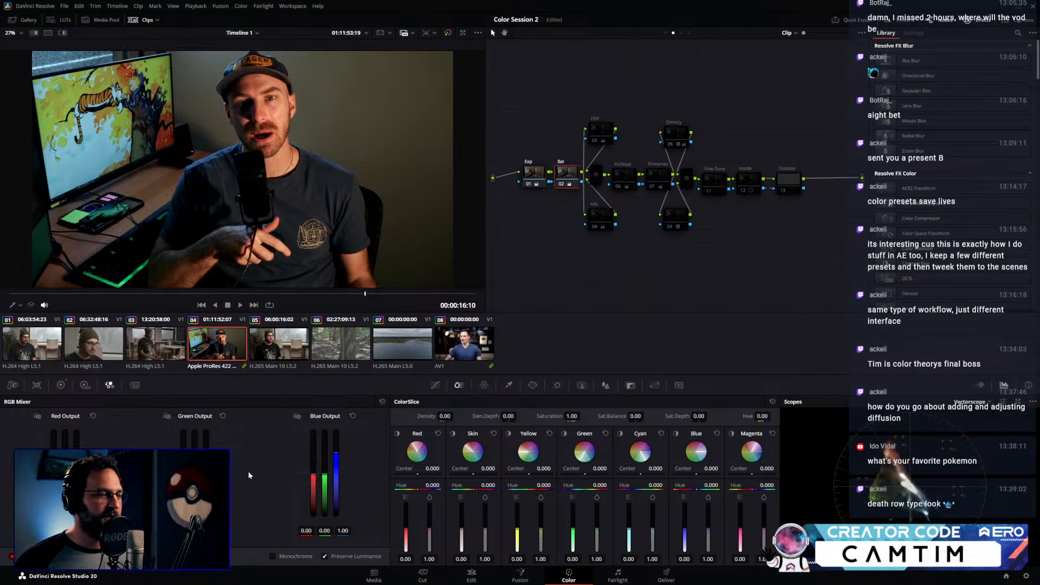
# Try pushing the Bal node's gain toward cyan-blue with the primary color wheels and undo it
pyautogui.click(61, 384)
pyautogui.moveTo(261, 488); pyautogui.dragTo(264, 492)
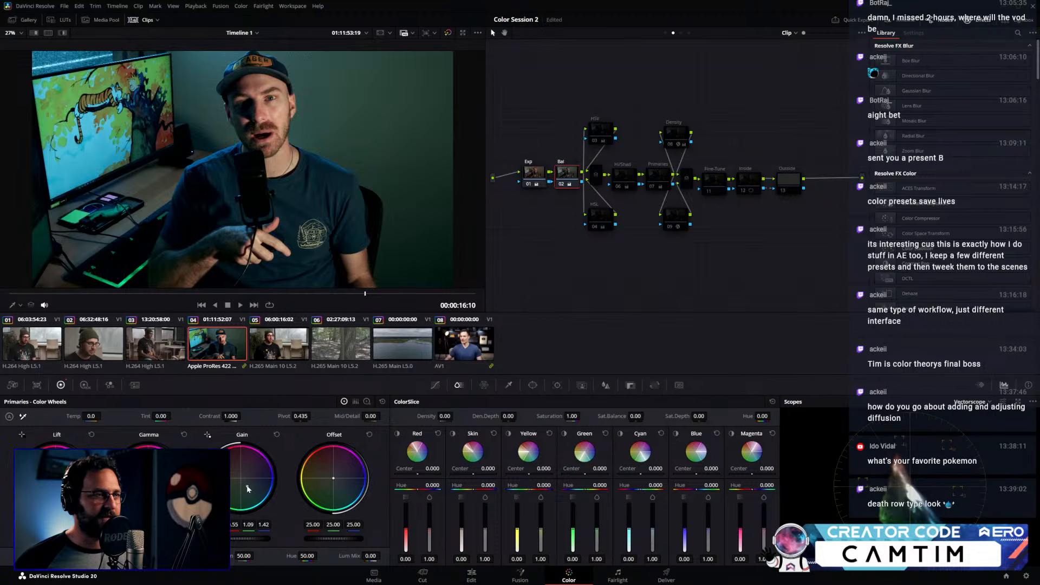
pyautogui.hotkey('ctrl', 'z')
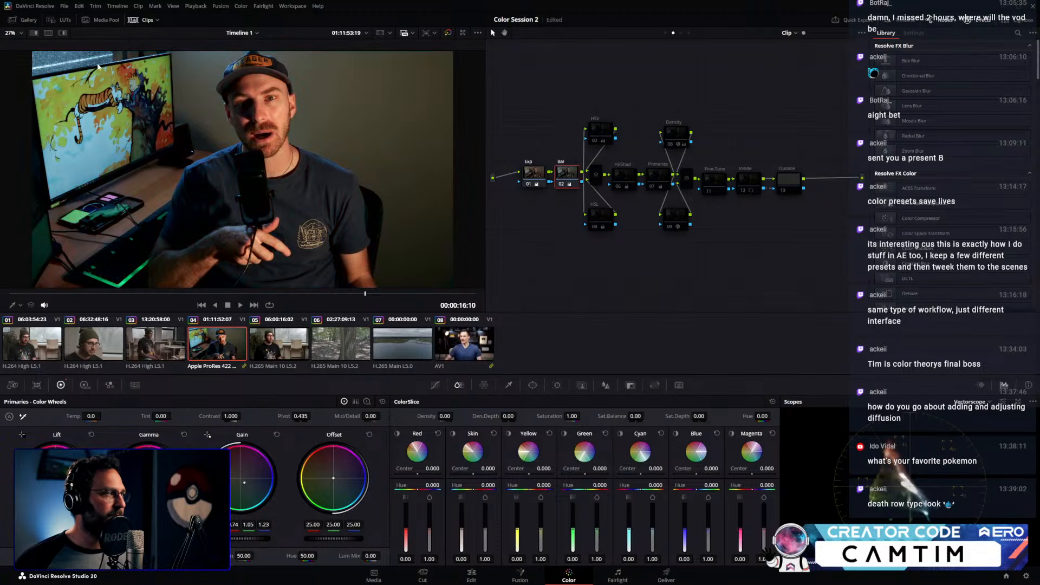
# Review the Bal node's gamma options and the project's color management settings without changing them
pyautogui.click(61, 6)
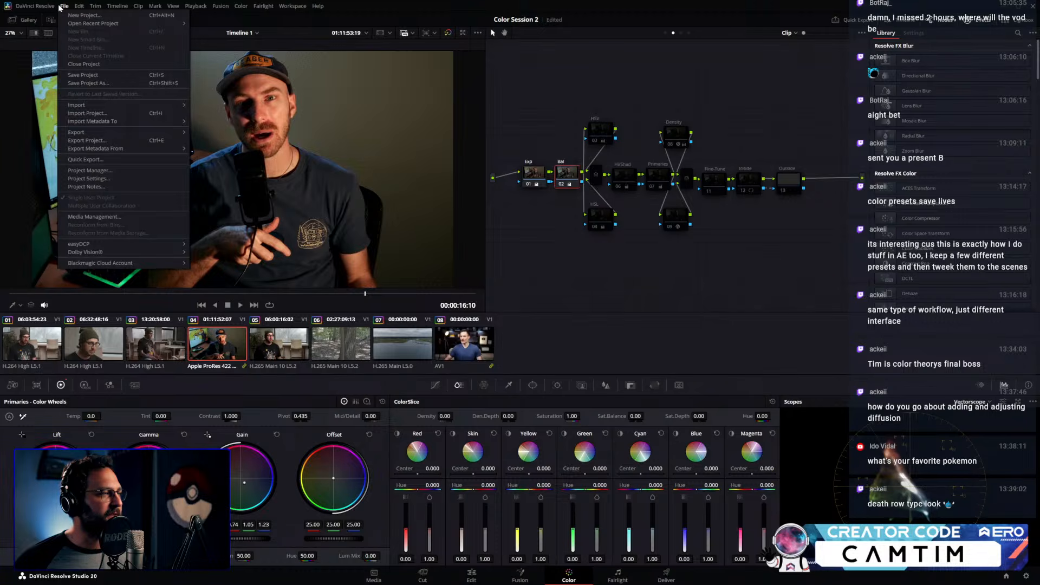
pyautogui.click(63, 7)
pyautogui.rightClick(566, 173)
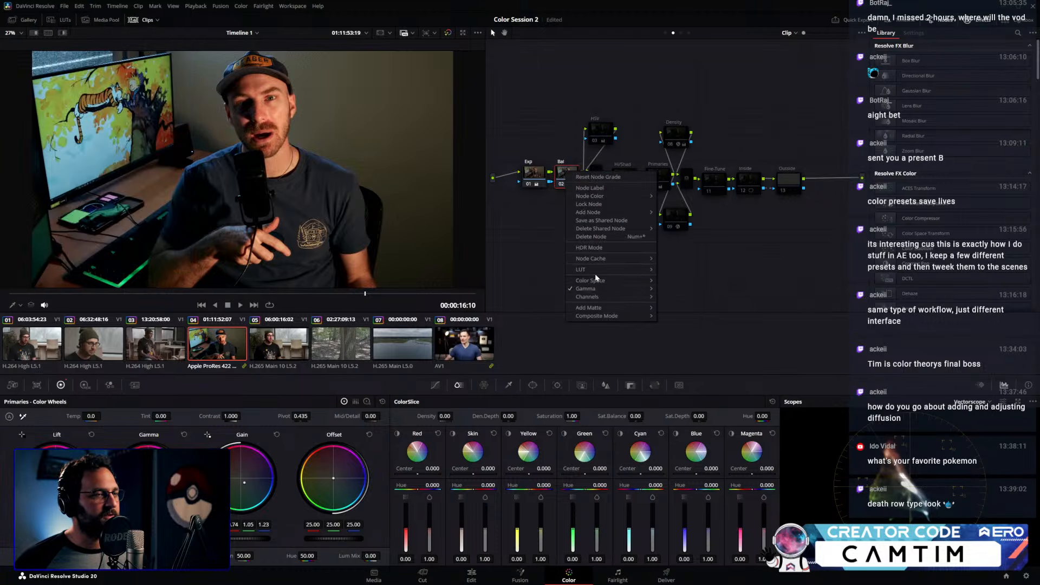
pyautogui.moveTo(602, 288)
pyautogui.click(608, 81)
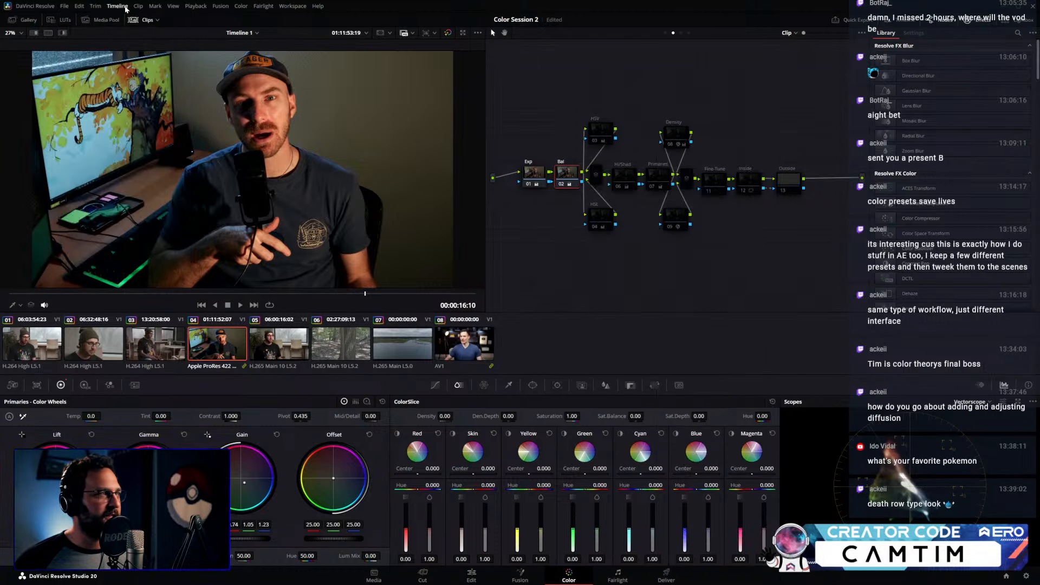
pyautogui.click(61, 6)
pyautogui.click(81, 179)
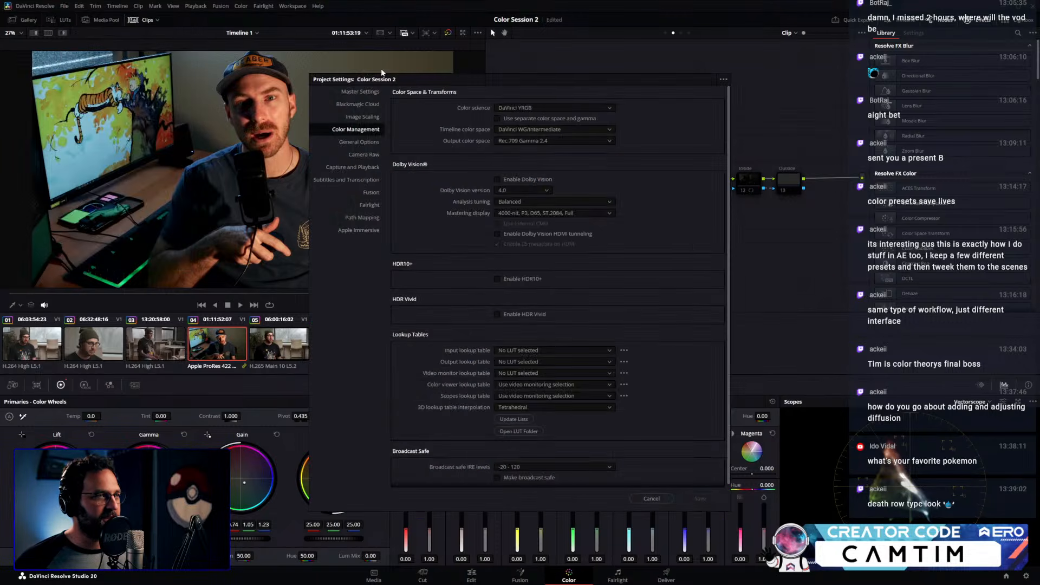
pyautogui.click(652, 498)
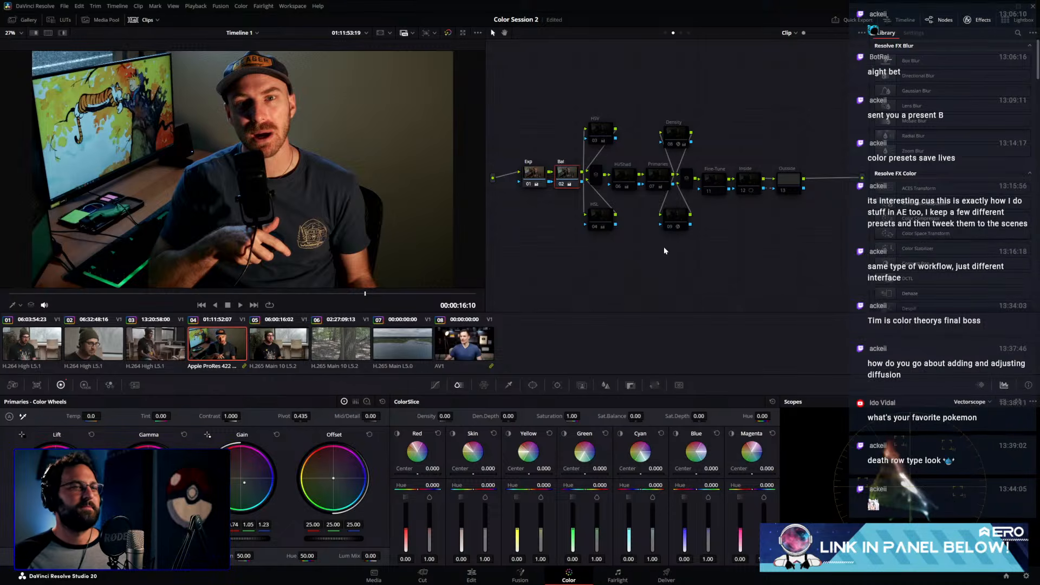
# Enable the Fine-Tune node, apply the ColorTone Diffuser film emulation effect to it and expand the Diffusion settings
pyautogui.scroll(-3, 929, 273)
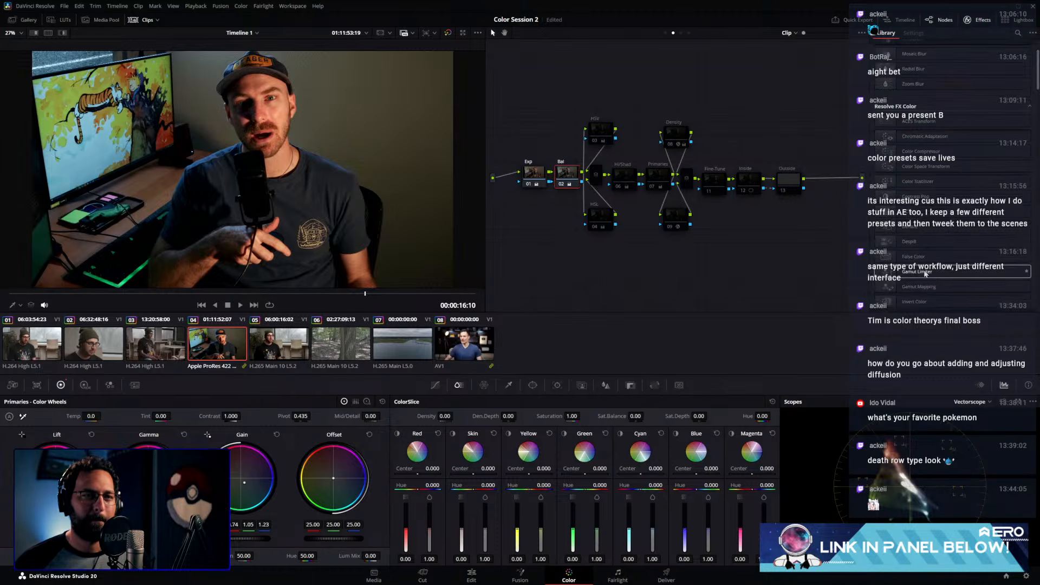
pyautogui.scroll(-3, 934, 271)
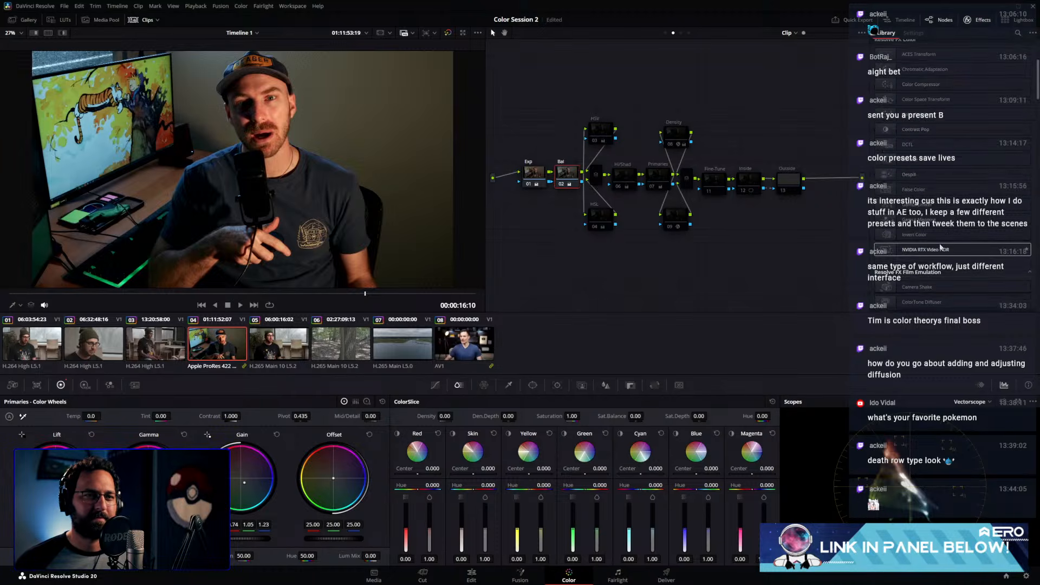
pyautogui.scroll(3, 940, 246)
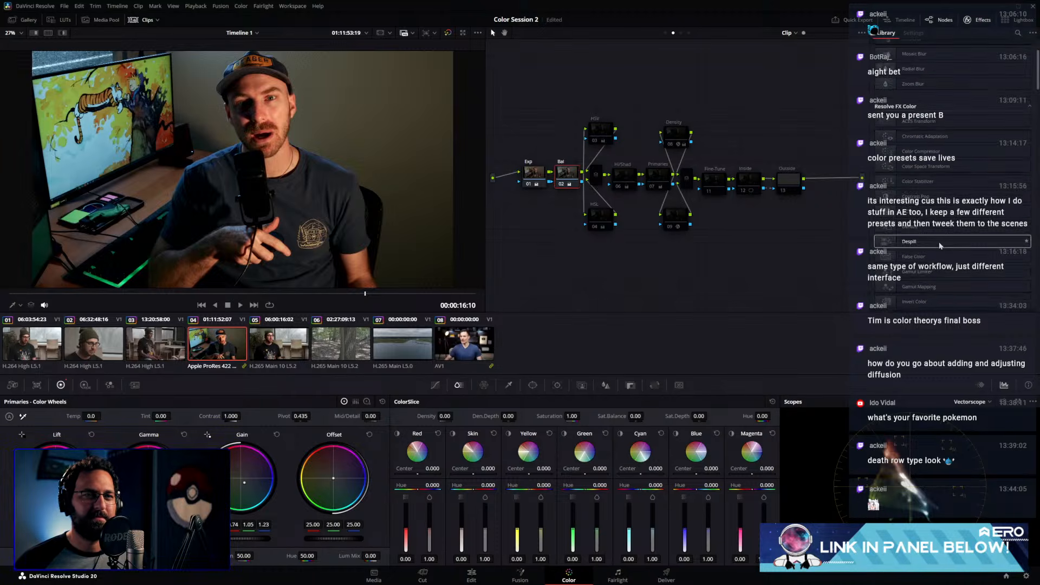
pyautogui.scroll(-3, 969, 226)
pyautogui.scroll(-6, 969, 226)
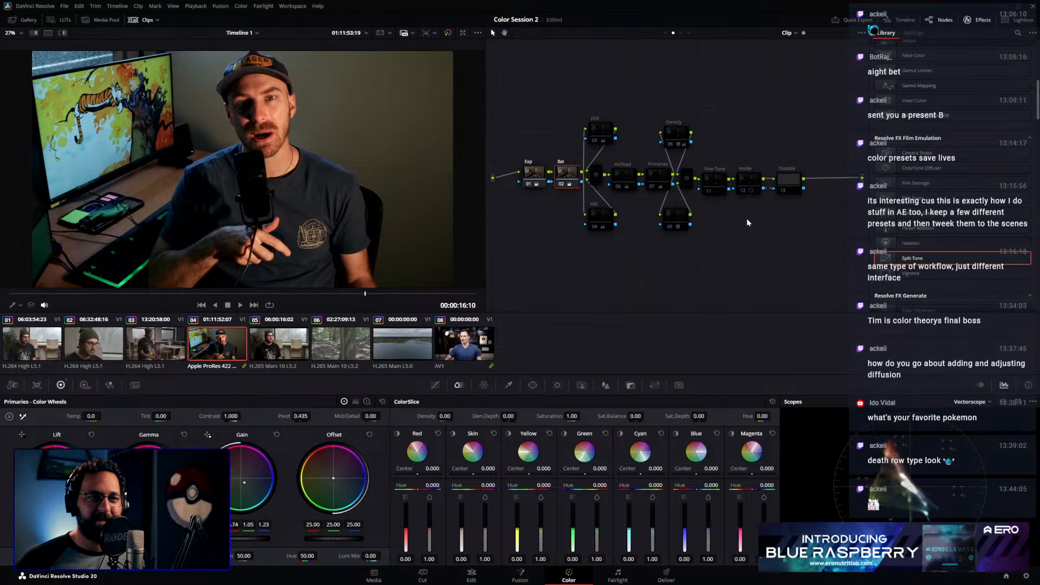
pyautogui.click(799, 184)
pyautogui.click(724, 186)
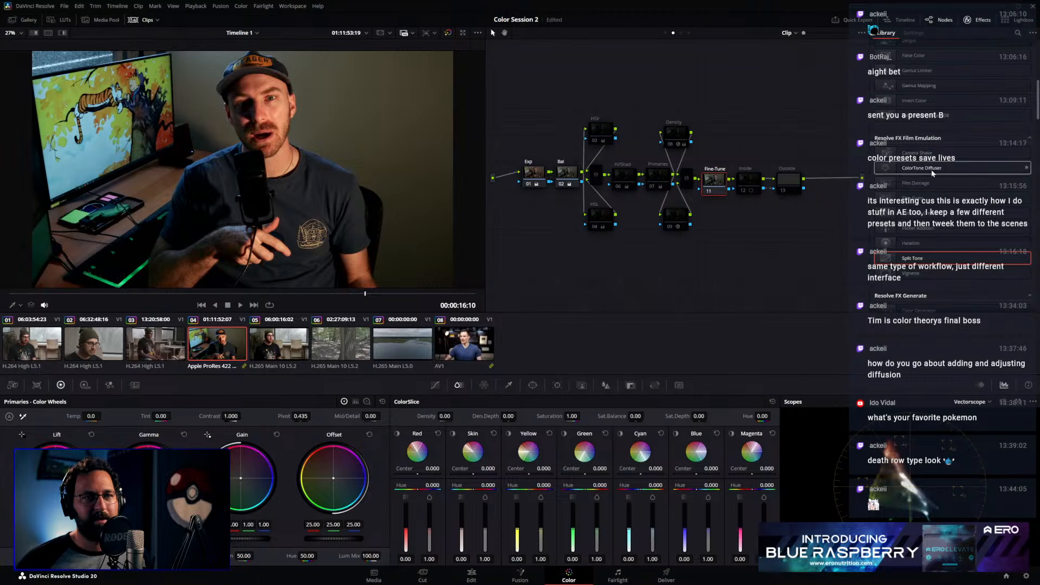
pyautogui.moveTo(928, 170); pyautogui.dragTo(714, 187)
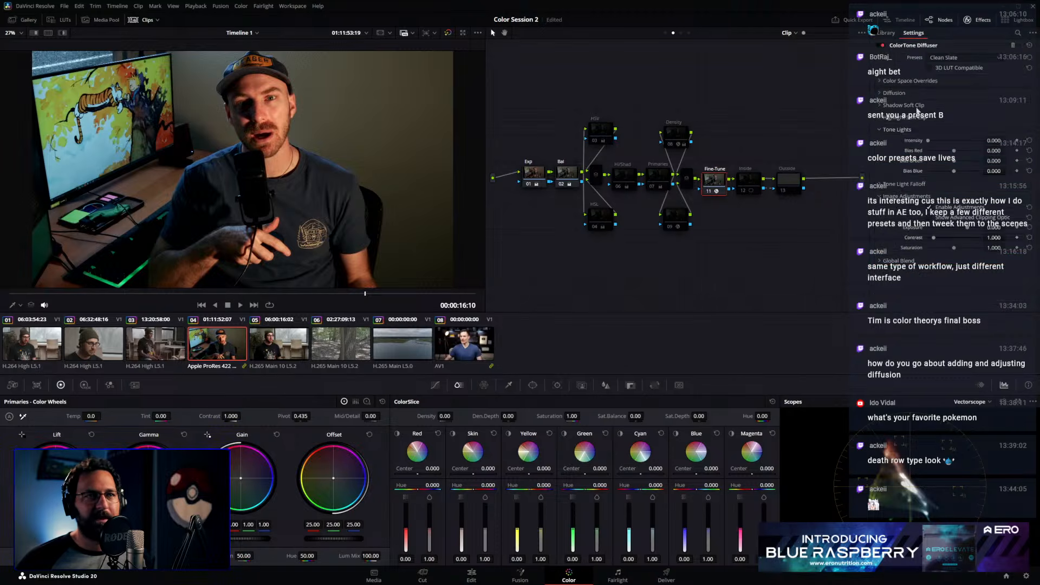
pyautogui.click(882, 92)
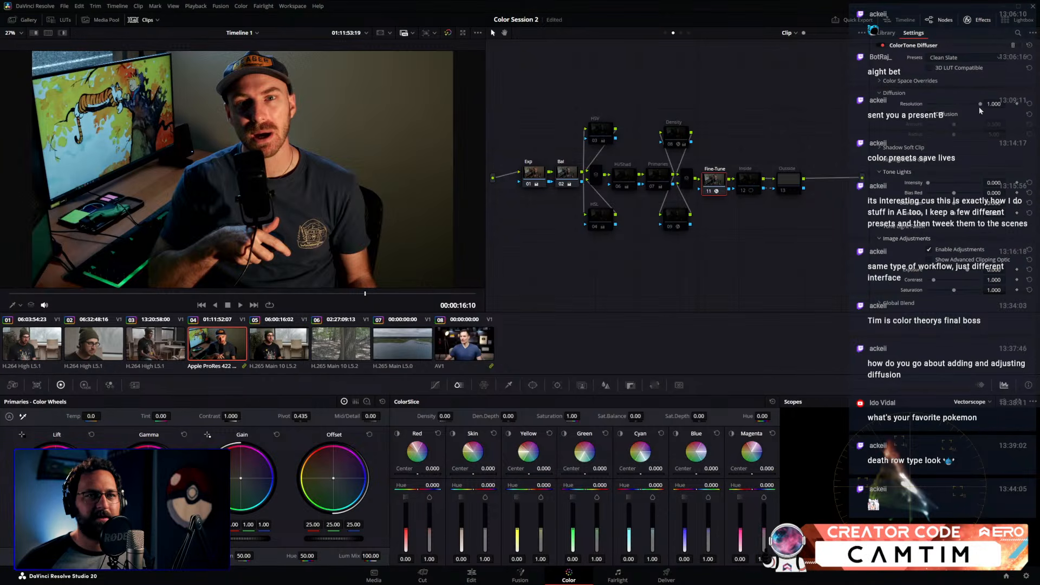
# Set the ColorTone Diffuser's diffusion amount to about 0.636 and its resolution to about 0.798 on the Fine-Tune node
pyautogui.moveTo(954, 124)
pyautogui.mouseDown()
pyautogui.moveTo(974, 127)
pyautogui.moveTo(964, 127)
pyautogui.mouseUp()
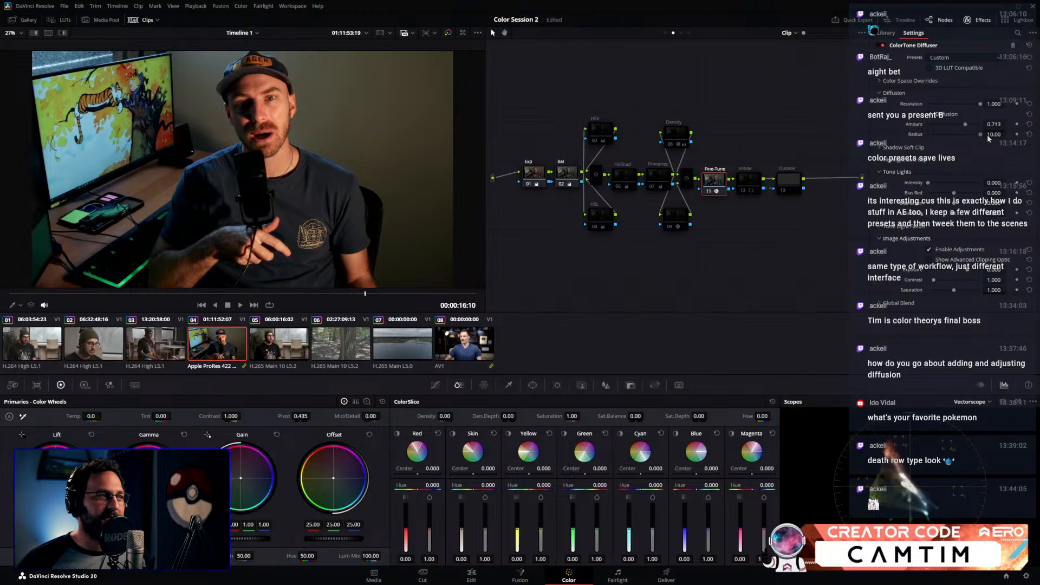
pyautogui.scroll(5, 301, 83)
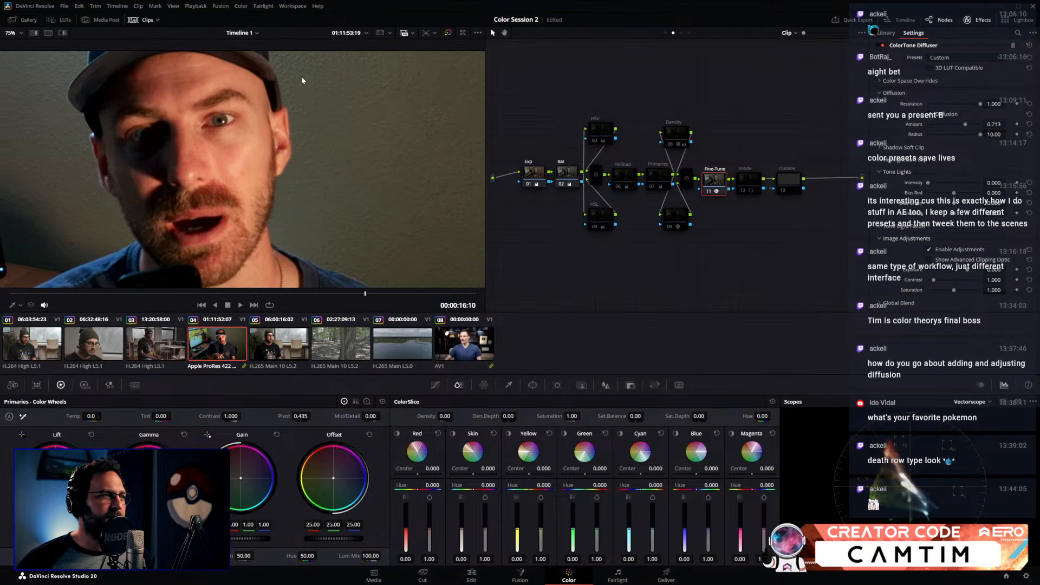
pyautogui.moveTo(981, 104)
pyautogui.mouseDown()
pyautogui.moveTo(942, 102)
pyautogui.moveTo(986, 107)
pyautogui.mouseUp()
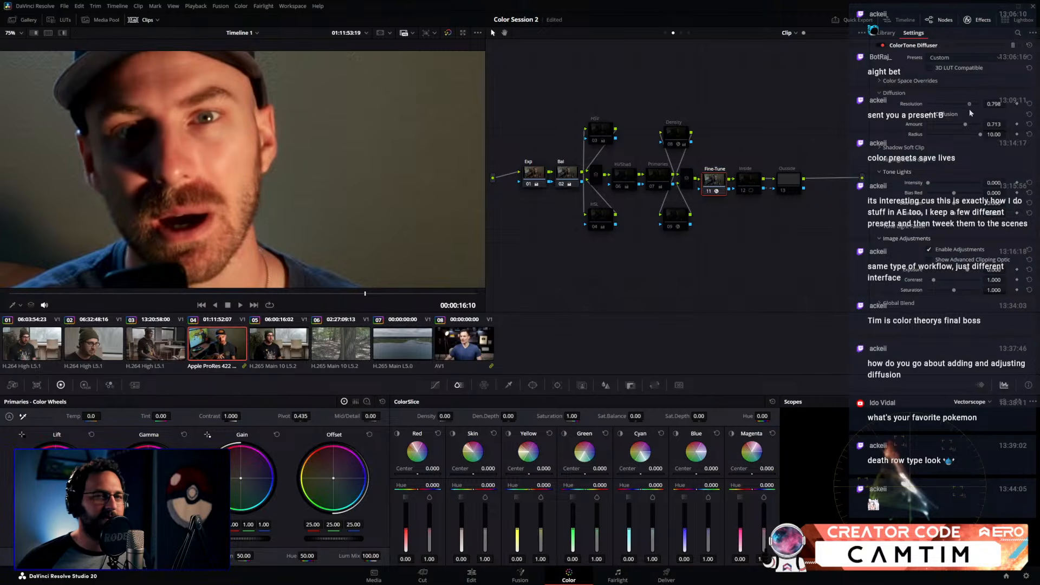
pyautogui.moveTo(965, 124)
pyautogui.mouseDown()
pyautogui.moveTo(980, 126)
pyautogui.moveTo(915, 134)
pyautogui.moveTo(982, 137)
pyautogui.mouseUp()
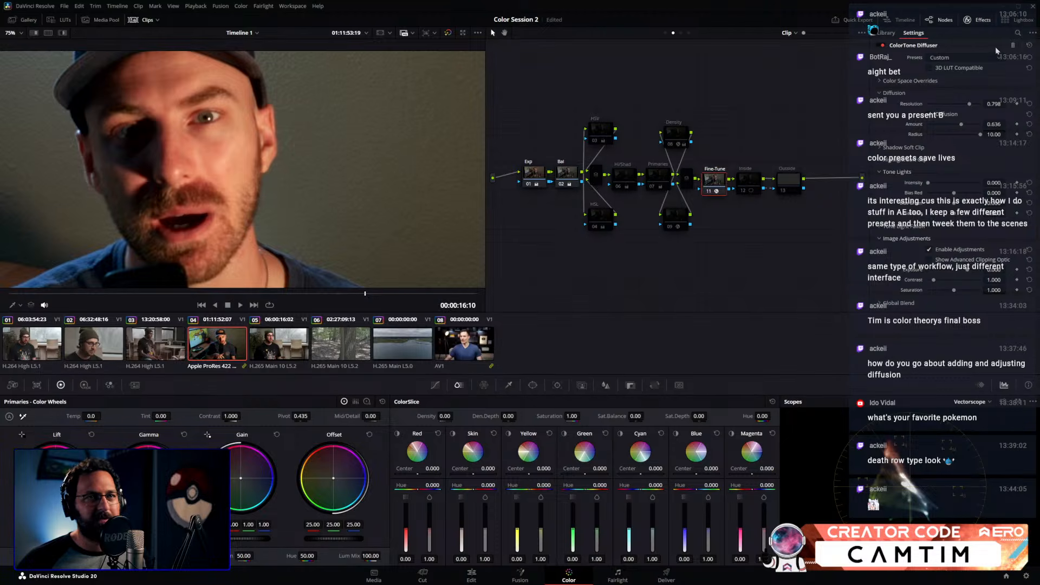
# Remove the ColorTone Diffuser effect from the Fine-Tune node and raise the node's blur radius to about 0.64
pyautogui.click(1013, 45)
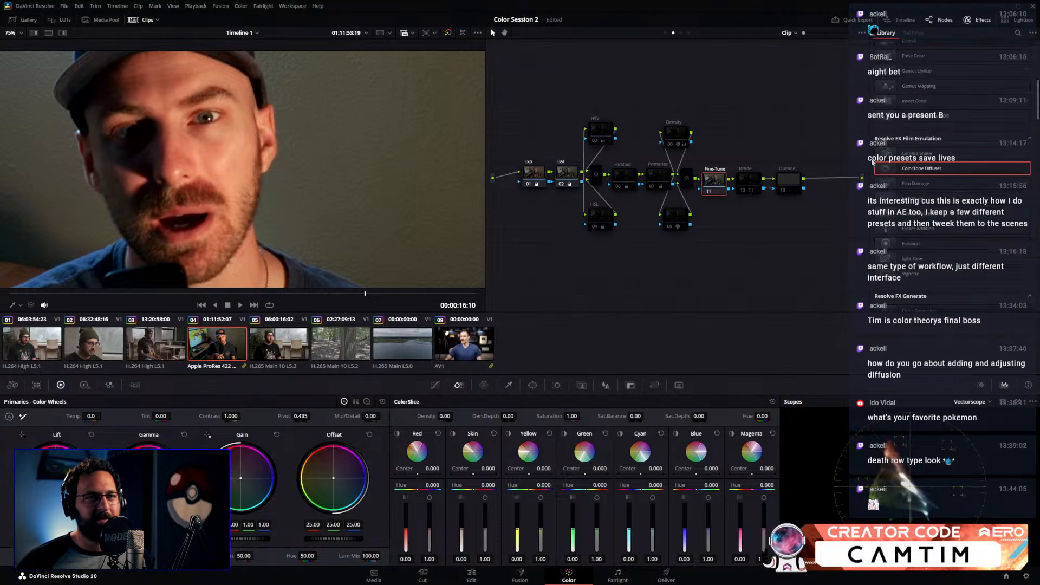
pyautogui.click(605, 385)
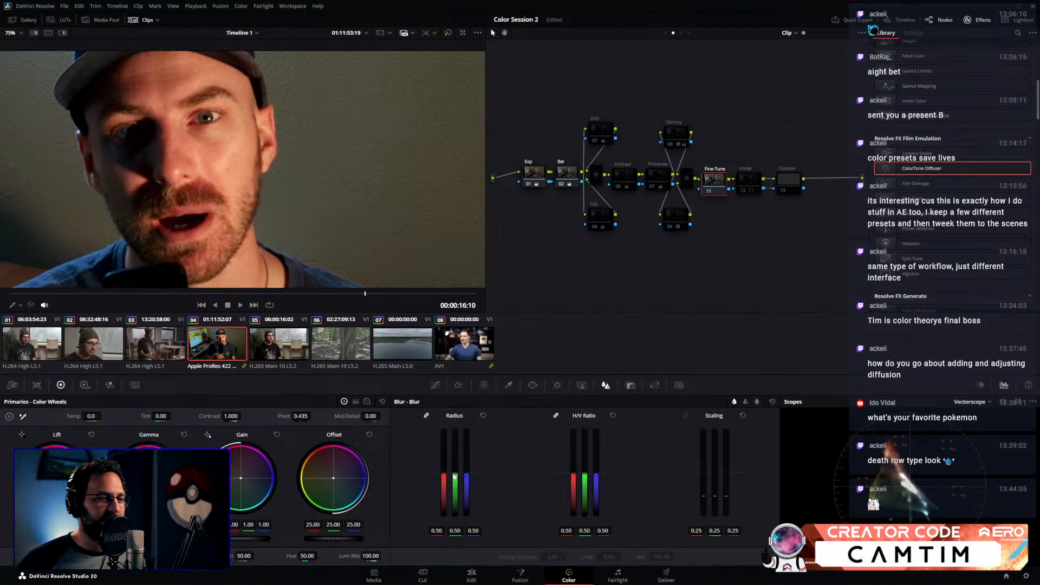
pyautogui.moveTo(455, 474); pyautogui.dragTo(455, 466)
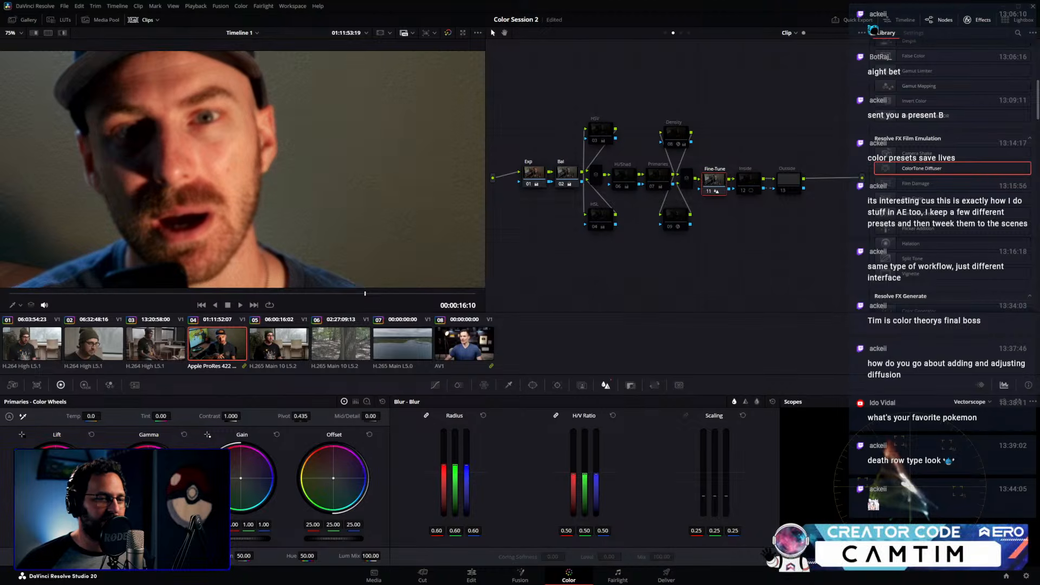
pyautogui.click(757, 401)
pyautogui.click(745, 401)
pyautogui.click(735, 402)
pyautogui.moveTo(455, 464); pyautogui.dragTo(455, 462)
# Set the Fine-Tune node's composite mode to Luminosity
pyautogui.rightClick(716, 186)
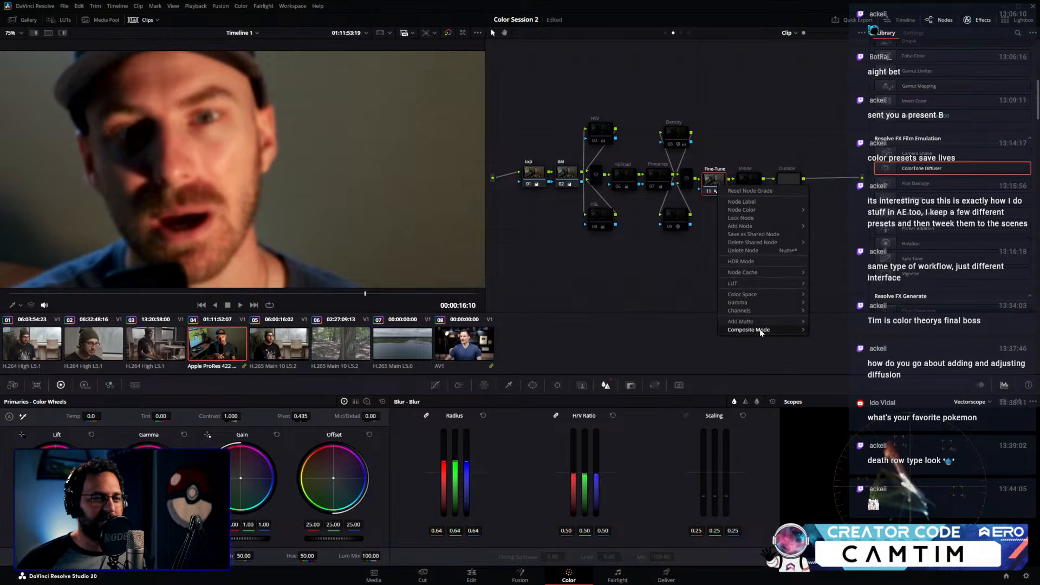
pyautogui.moveTo(761, 333)
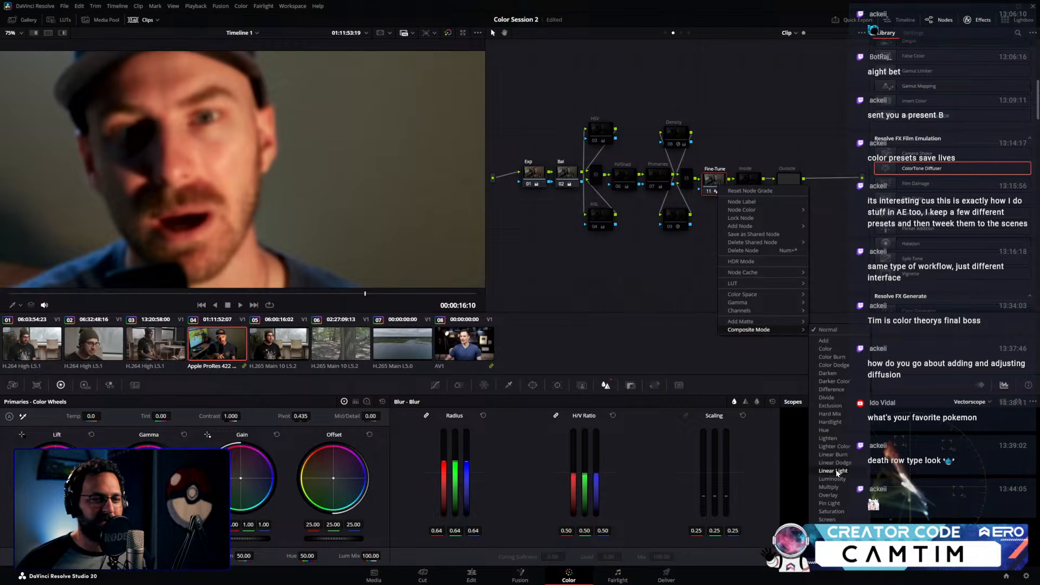
pyautogui.click(837, 471)
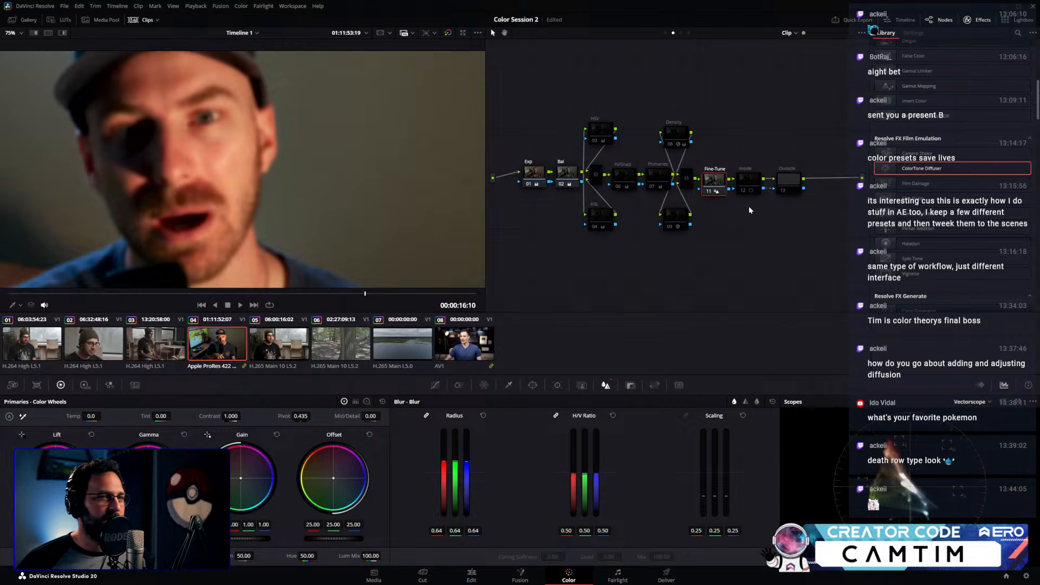
# Change the Fine-Tune node's composite mode to Color and set its blur radius to about 0.56
pyautogui.rightClick(716, 184)
pyautogui.moveTo(765, 324)
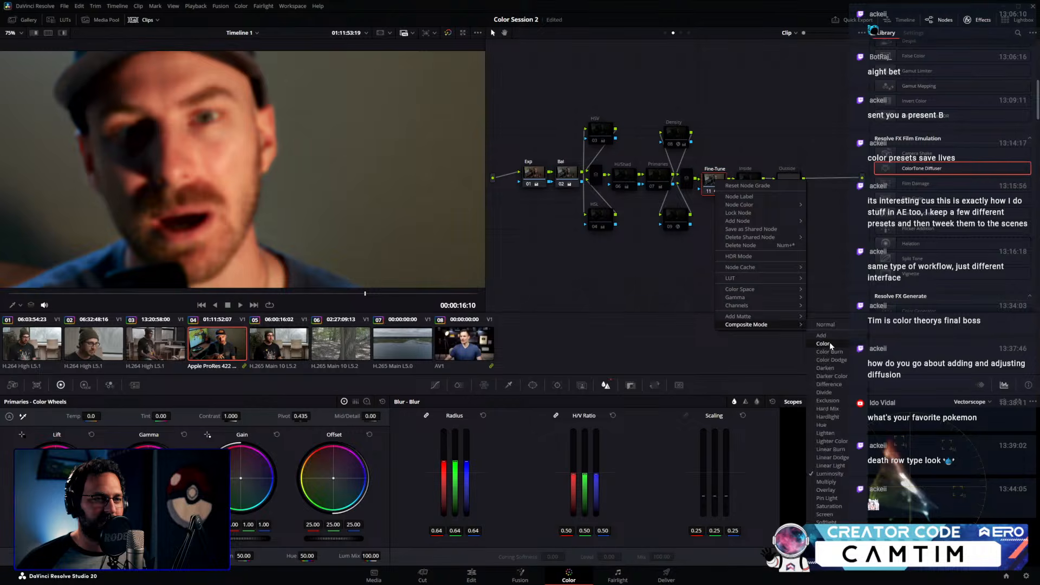
pyautogui.click(829, 344)
pyautogui.moveTo(455, 460)
pyautogui.mouseDown()
pyautogui.moveTo(455, 430)
pyautogui.moveTo(455, 509)
pyautogui.moveTo(455, 435)
pyautogui.moveTo(455, 467)
pyautogui.mouseUp()
pyautogui.hotkey('ctrl', 'z')
pyautogui.rightClick(714, 177)
pyautogui.rightClick(720, 181)
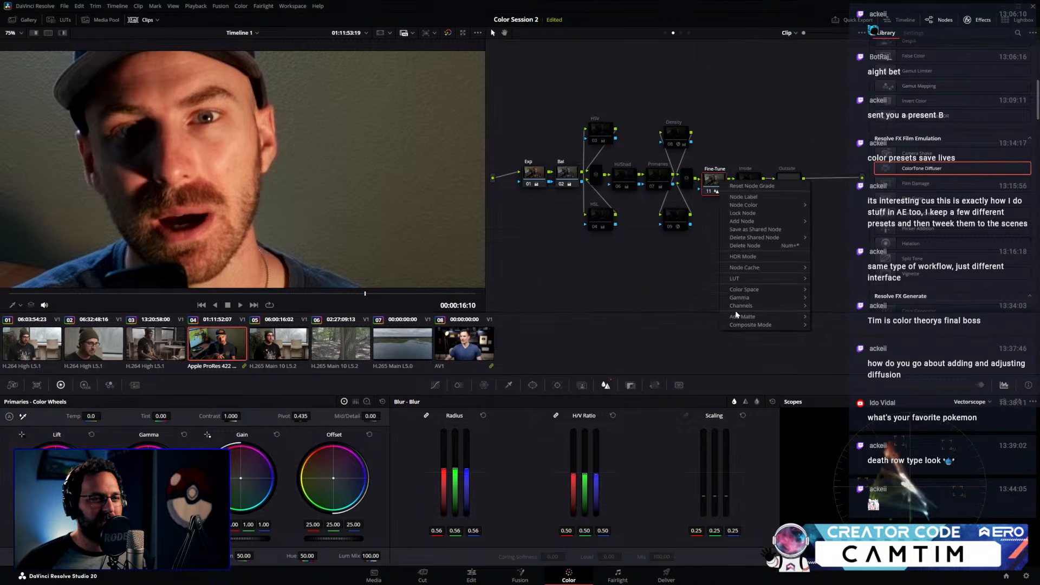
pyautogui.click(678, 295)
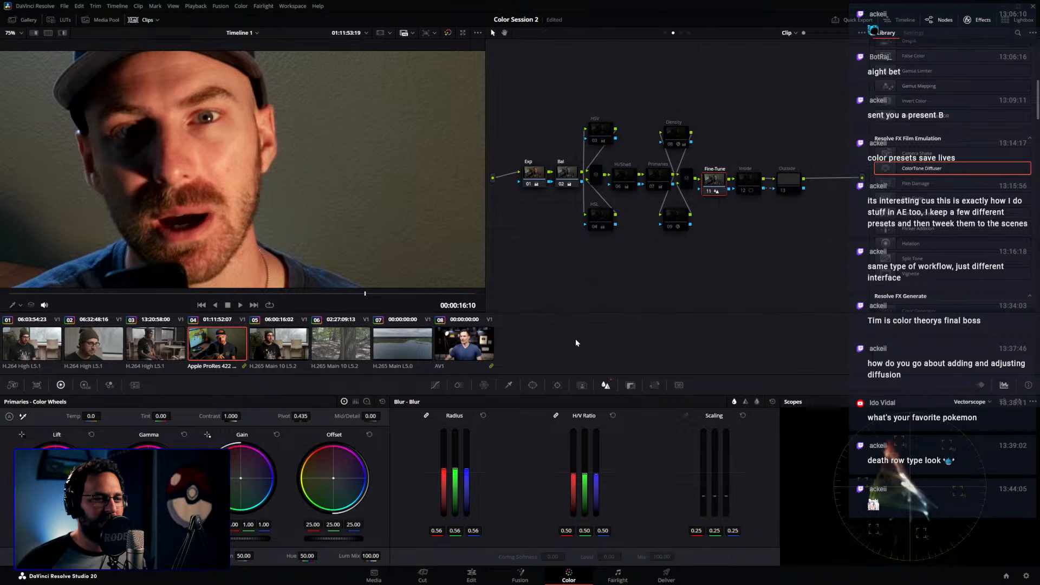
# Raise the Fine-Tune node's blur radius to about 0.83, keeping its composite mode on Color
pyautogui.moveTo(464, 466); pyautogui.dragTo(464, 448)
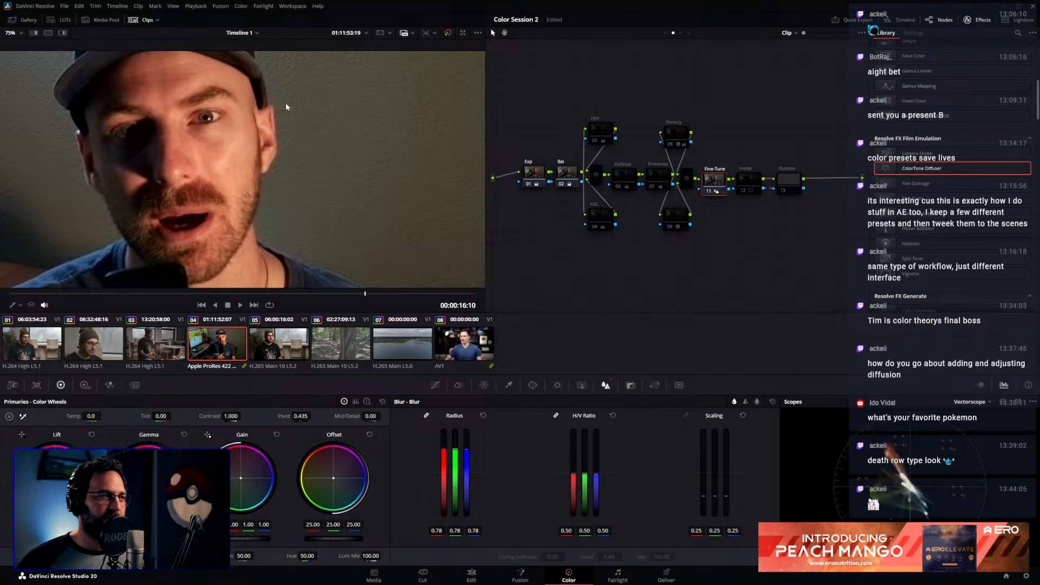
pyautogui.rightClick(731, 179)
pyautogui.moveTo(748, 326)
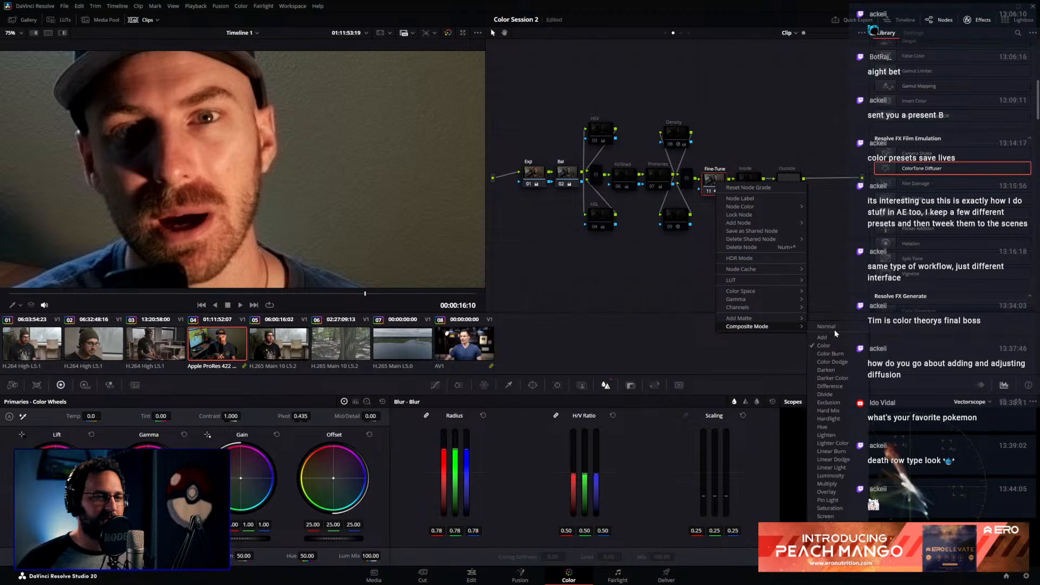
pyautogui.click(532, 364)
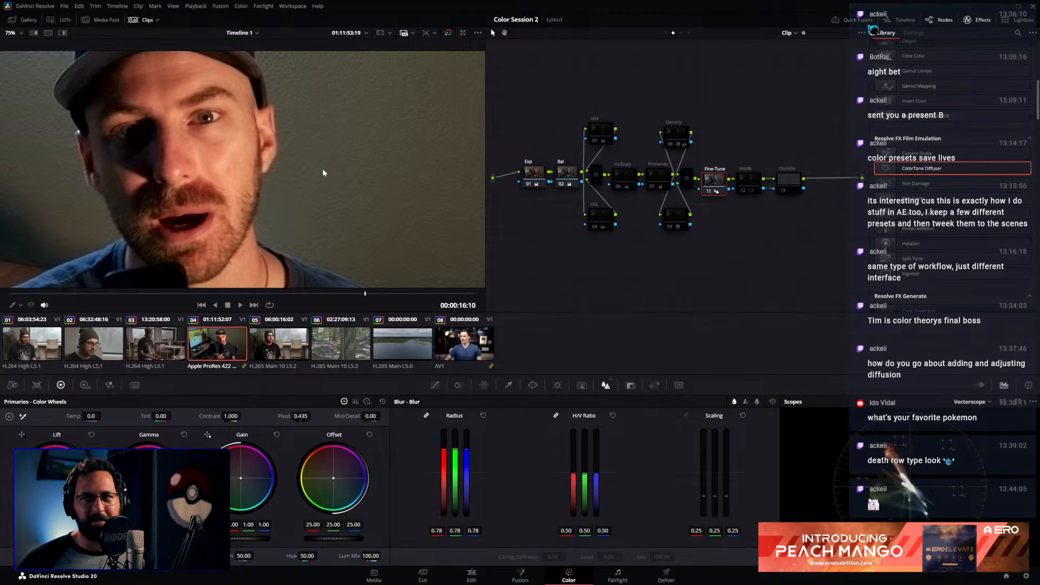
pyautogui.scroll(5, 279, 117)
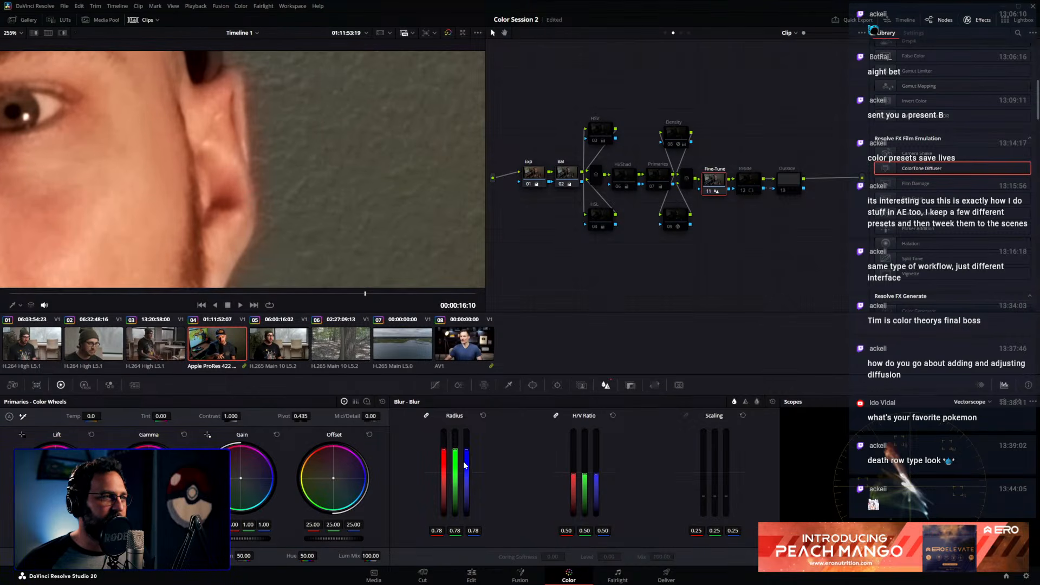
pyautogui.moveTo(460, 437); pyautogui.dragTo(460, 430)
# Rearrange the Fine-Tune area and add a second node beneath Fine-Tune, with both branches joined in a mixer node
pyautogui.moveTo(720, 179); pyautogui.dragTo(787, 181)
pyautogui.rightClick(727, 151)
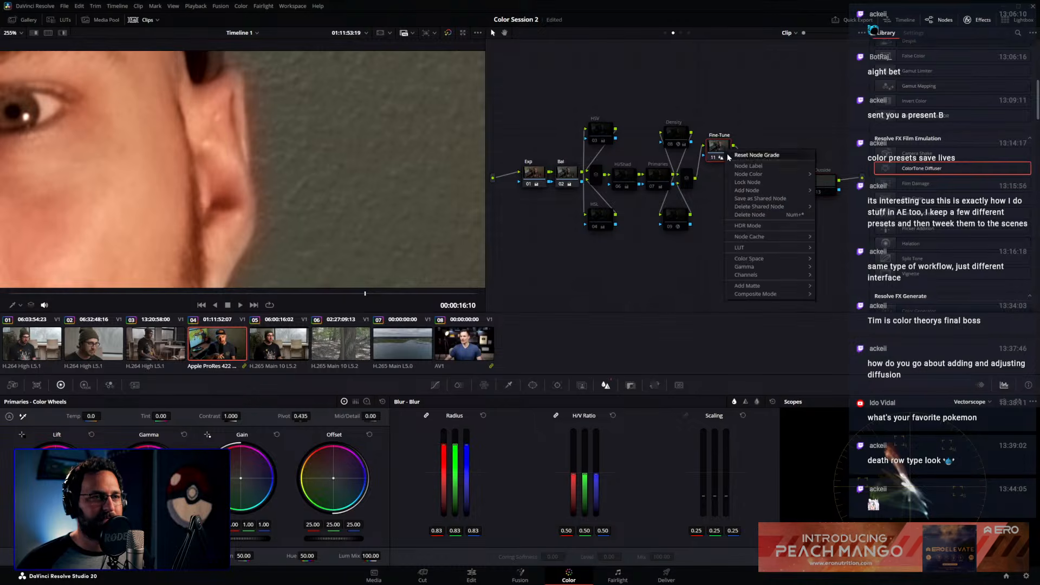
pyautogui.moveTo(759, 191)
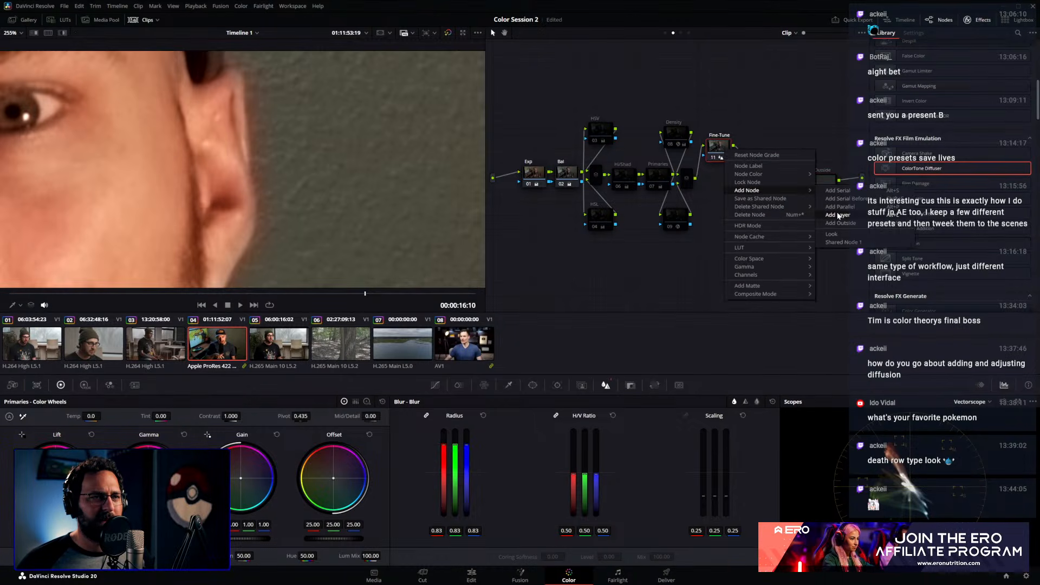
pyautogui.click(819, 204)
pyautogui.moveTo(758, 145); pyautogui.dragTo(750, 173)
pyautogui.moveTo(719, 208); pyautogui.dragTo(722, 209)
# Set the composite mode of the new node beneath Fine-Tune to Luminosity and its blur radius to about 0.52
pyautogui.rightClick(722, 209)
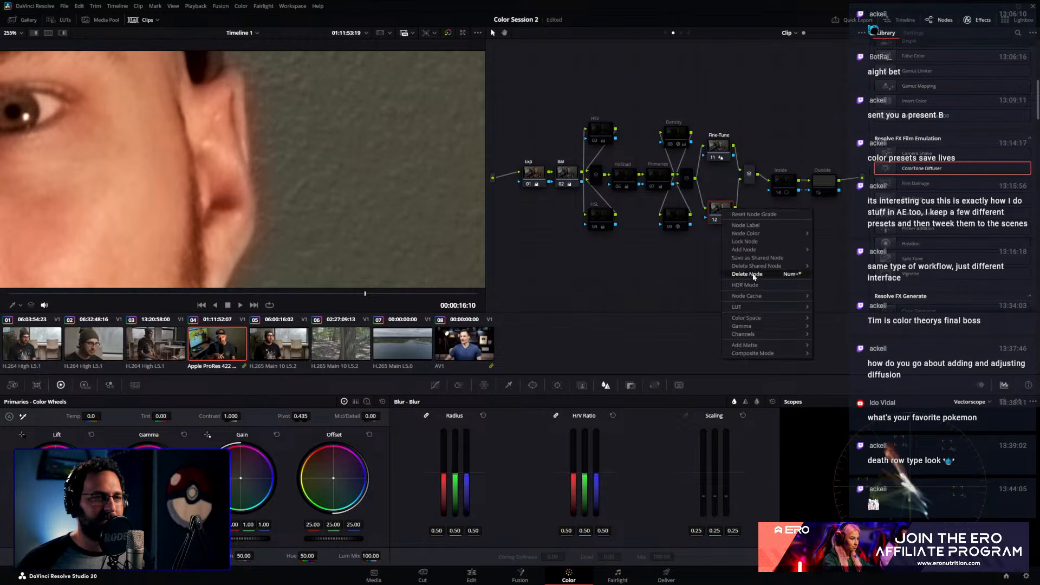
pyautogui.moveTo(753, 336)
pyautogui.moveTo(801, 353)
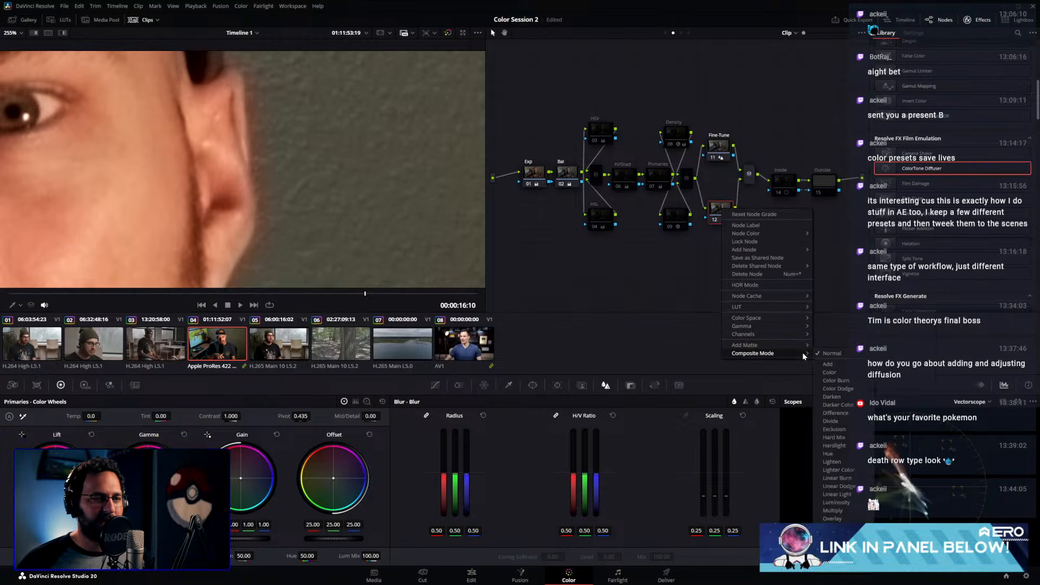
pyautogui.click(839, 505)
pyautogui.moveTo(456, 474); pyautogui.dragTo(456, 471)
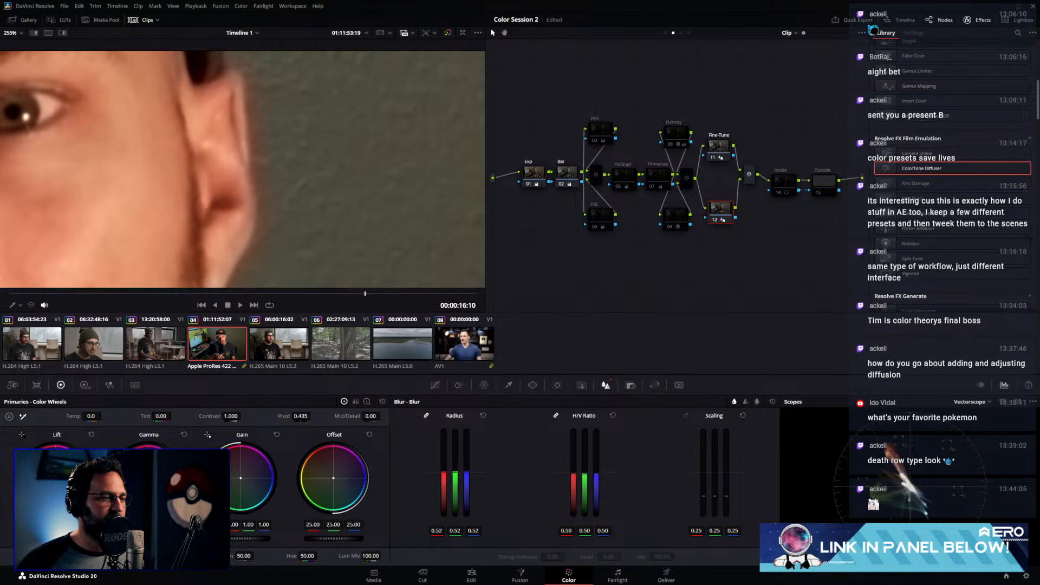
pyautogui.scroll(-4, 284, 206)
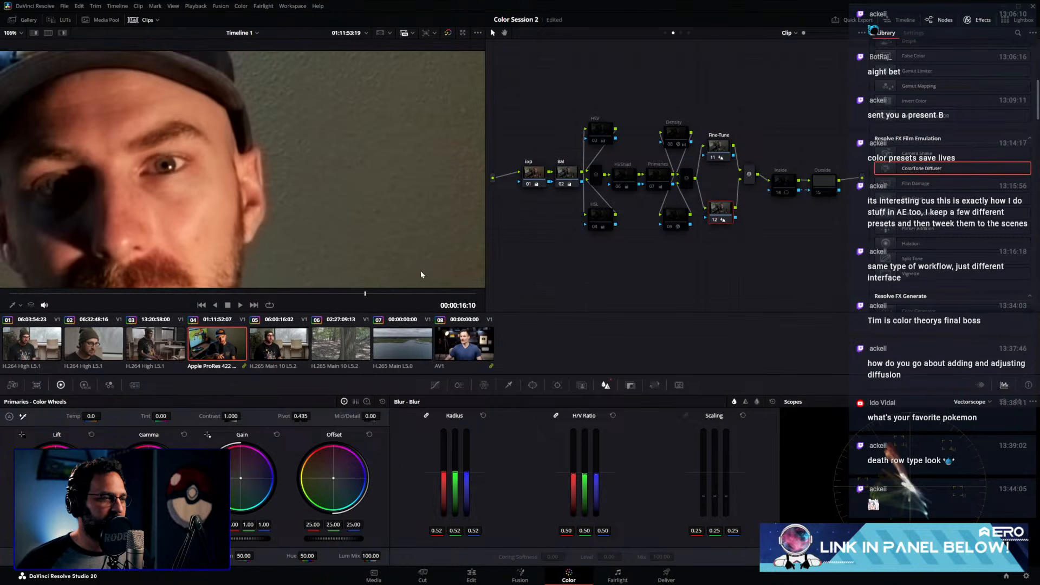
pyautogui.scroll(1, 314, 226)
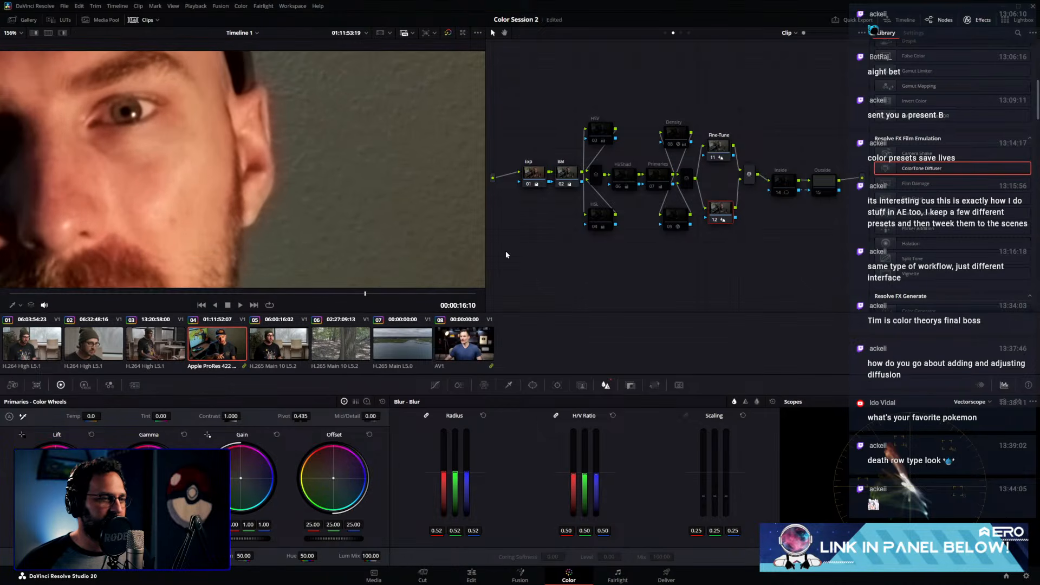
# Qualify the brighter areas on the node beneath Fine-Tune with luminance low at 58.3 and low softness at 10.8, checking the selection with Highlight
pyautogui.click(515, 383)
pyautogui.moveTo(399, 535); pyautogui.dragTo(551, 539)
pyautogui.hotkey('shift', 'h')
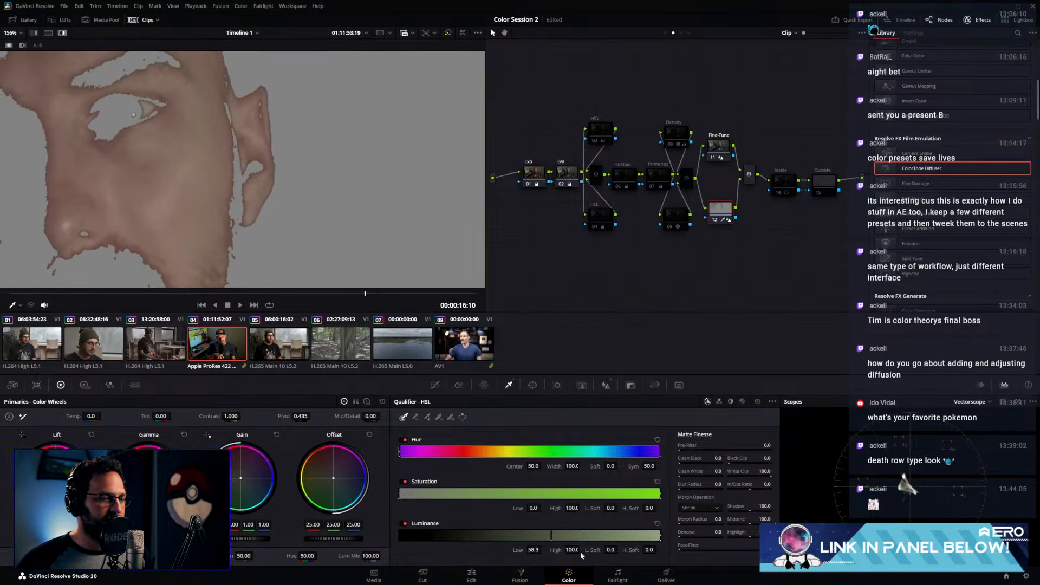
pyautogui.moveTo(611, 549); pyautogui.dragTo(669, 550)
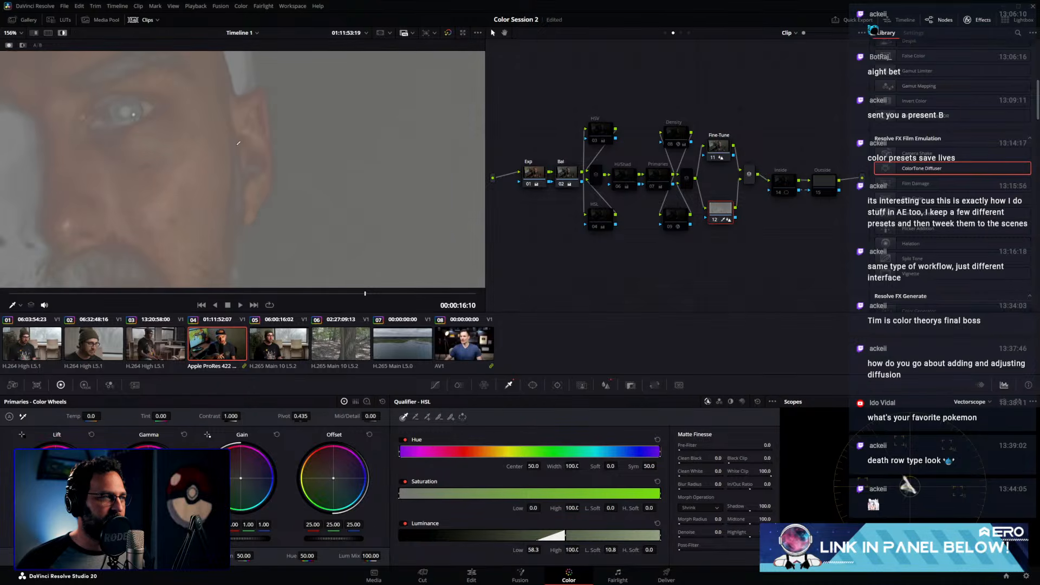
pyautogui.scroll(-5, 247, 152)
pyautogui.scroll(-2, 247, 152)
pyautogui.hotkey('shift', 'h')
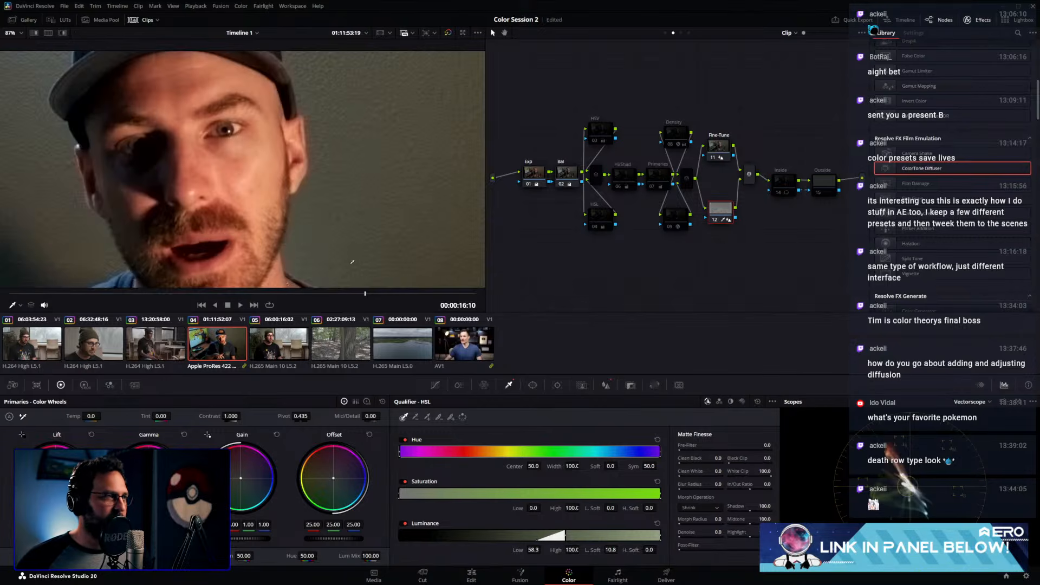
# Set the qualified node's blur radius to about 0.54, and disable both it and the Fine-Tune node
pyautogui.click(599, 389)
pyautogui.moveTo(455, 453)
pyautogui.mouseDown()
pyautogui.moveTo(455, 477)
pyautogui.moveTo(455, 439)
pyautogui.moveTo(455, 470)
pyautogui.mouseUp()
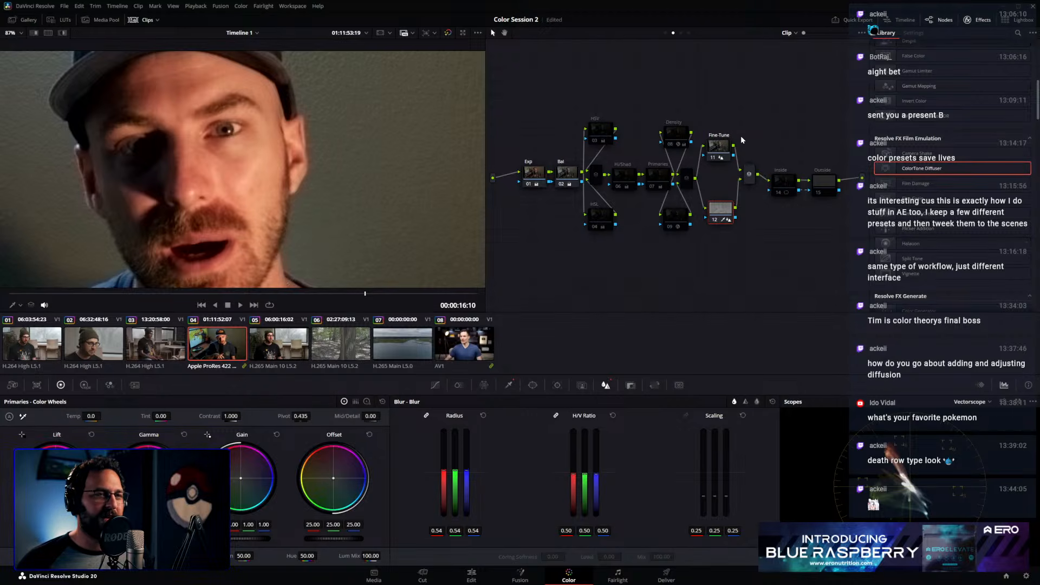
pyautogui.moveTo(711, 108); pyautogui.dragTo(728, 235)
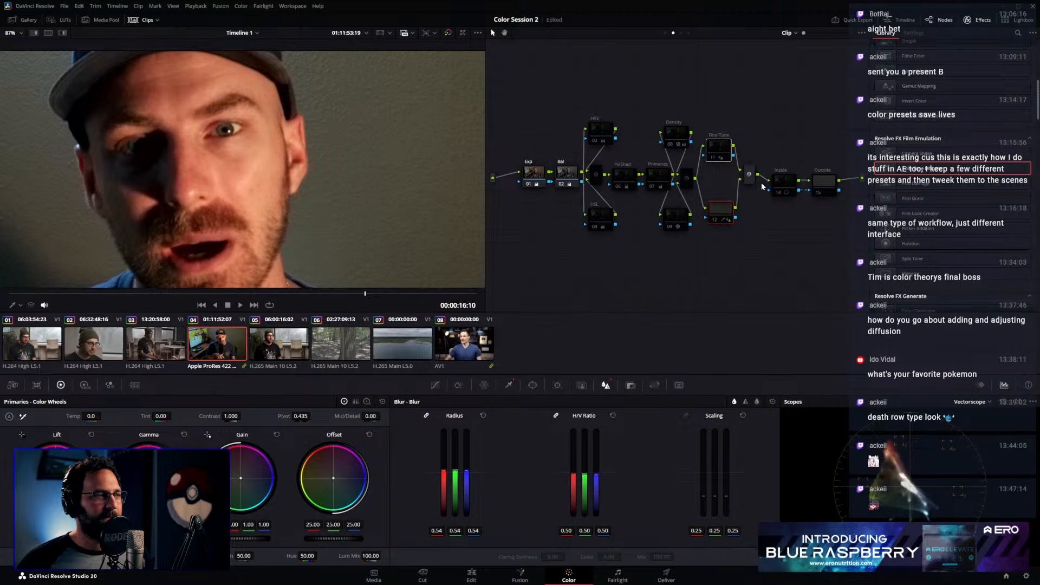
# Move the Inside and Outside nodes down and add a serial node right after the last mixer
pyautogui.moveTo(778, 155); pyautogui.dragTo(839, 212)
pyautogui.moveTo(826, 184); pyautogui.dragTo(837, 242)
pyautogui.click(750, 171)
pyautogui.hotkey('alt', 's')
pyautogui.moveTo(793, 178); pyautogui.dragTo(789, 178)
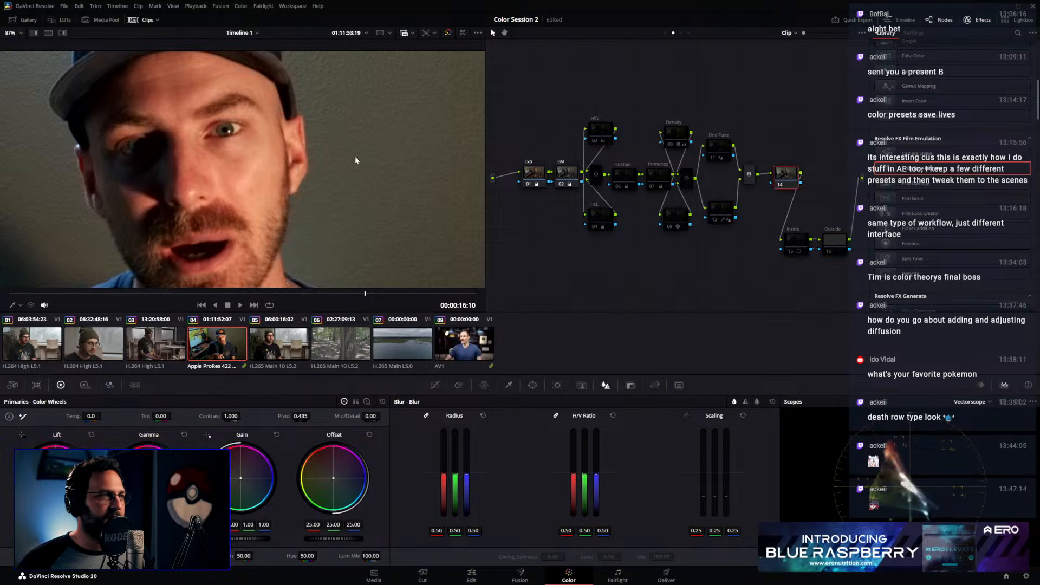
# Apply the Halation - DWG grade from the gallery's Halation album to the new serial node and check the result in the viewer
pyautogui.scroll(-5, 323, 115)
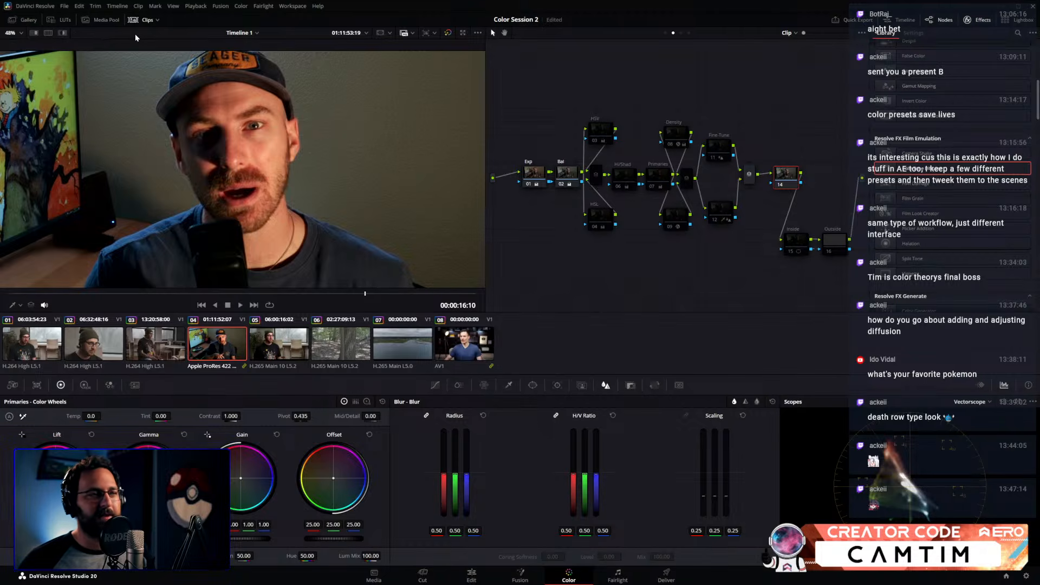
pyautogui.click(28, 20)
pyautogui.click(31, 70)
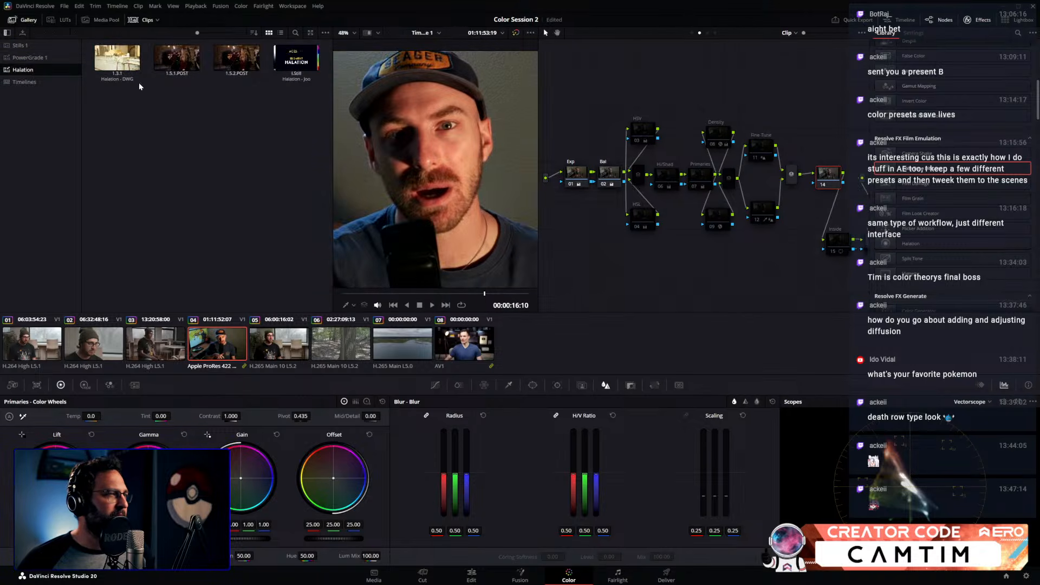
pyautogui.moveTo(117, 59); pyautogui.dragTo(831, 174)
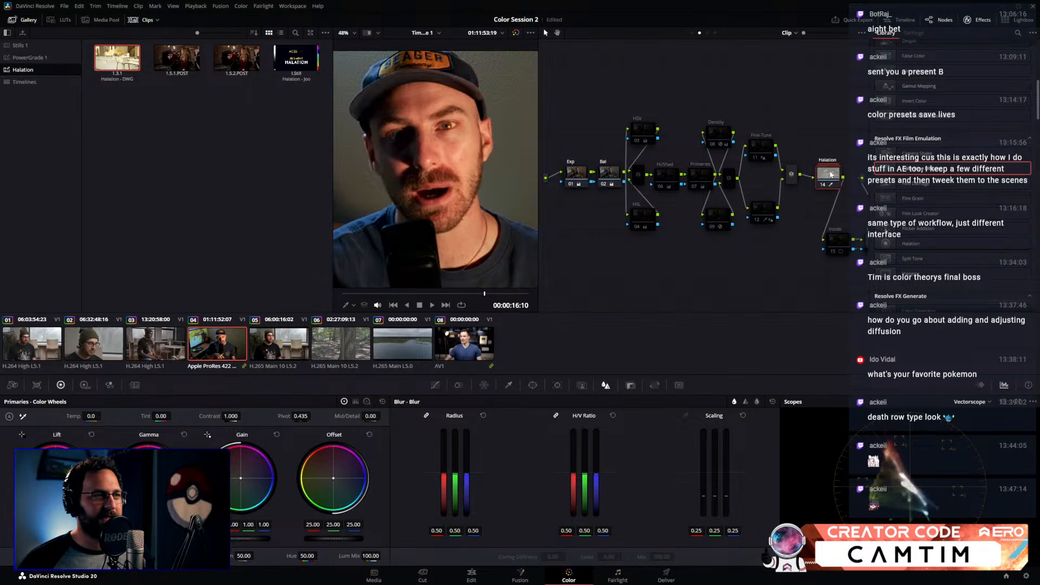
pyautogui.click(22, 20)
pyautogui.scroll(-3, 332, 165)
pyautogui.scroll(2, 324, 165)
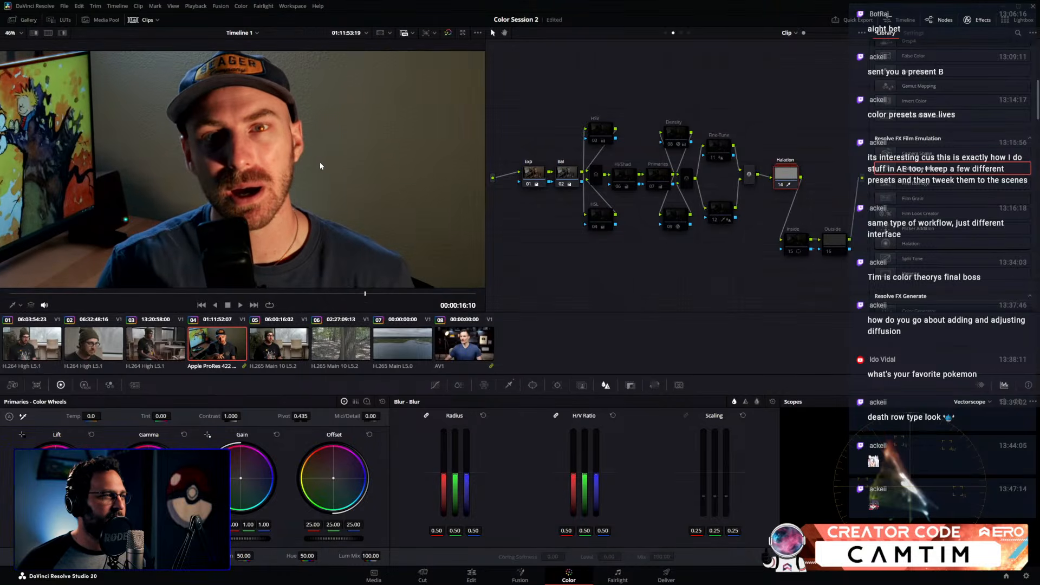
pyautogui.moveTo(792, 179); pyautogui.dragTo(793, 172)
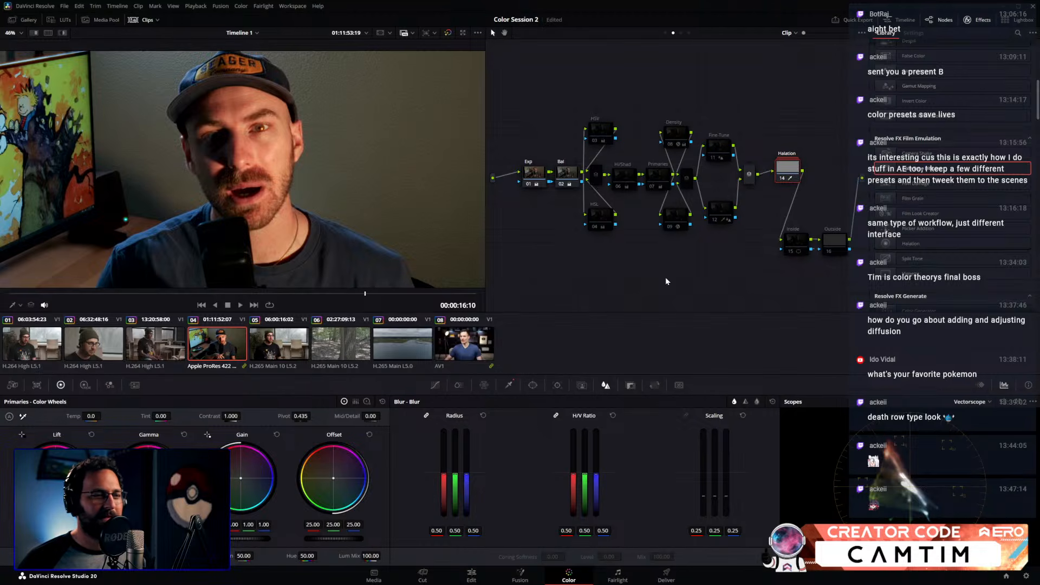
# Examine the Apple ProRes clip at an earlier frame and compare it with the talking-head clip with the lamp
pyautogui.moveTo(289, 292); pyautogui.dragTo(247, 291)
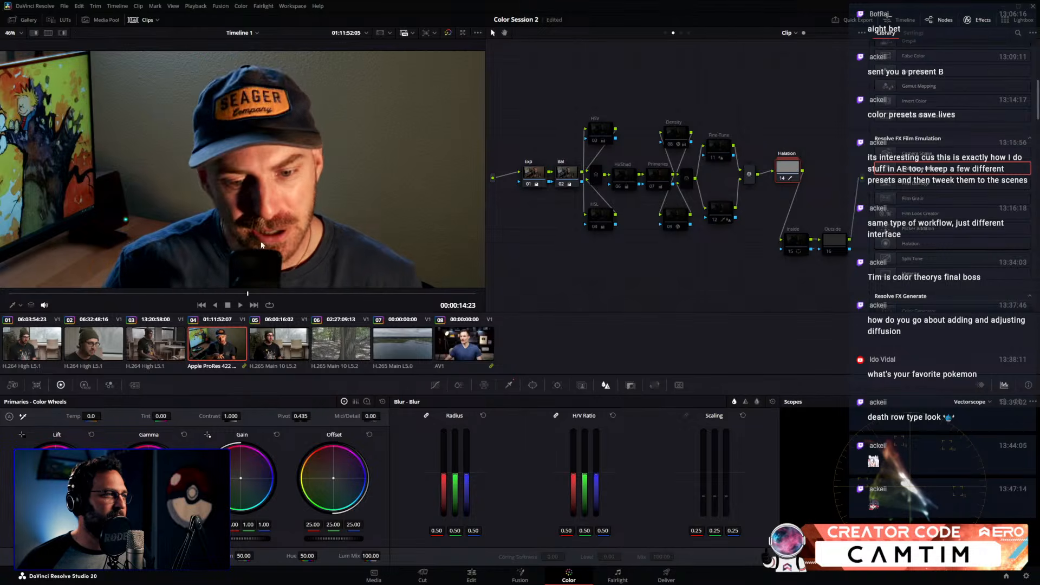
pyautogui.scroll(-3, 191, 112)
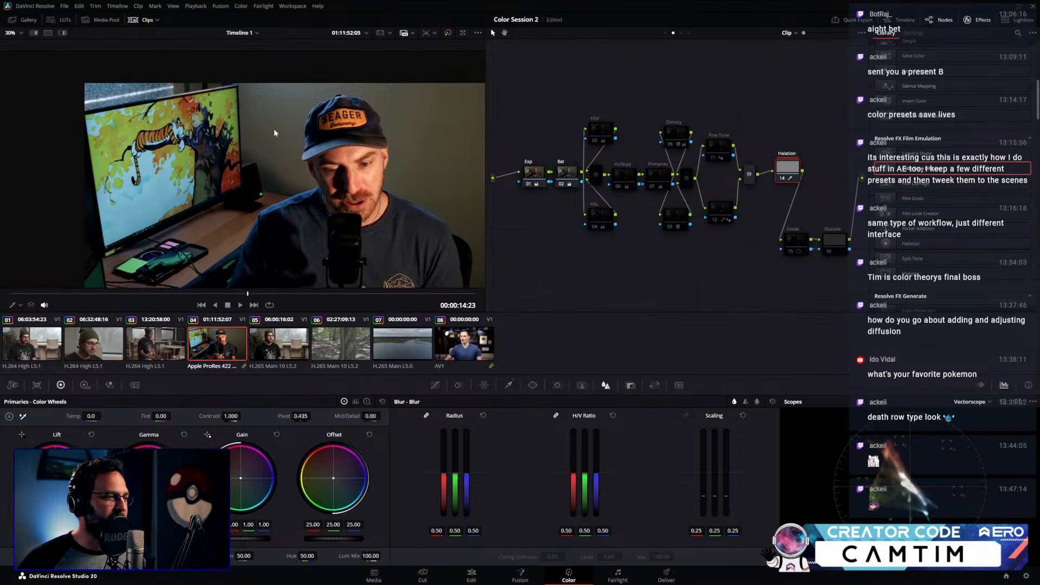
pyautogui.moveTo(335, 236); pyautogui.dragTo(310, 232)
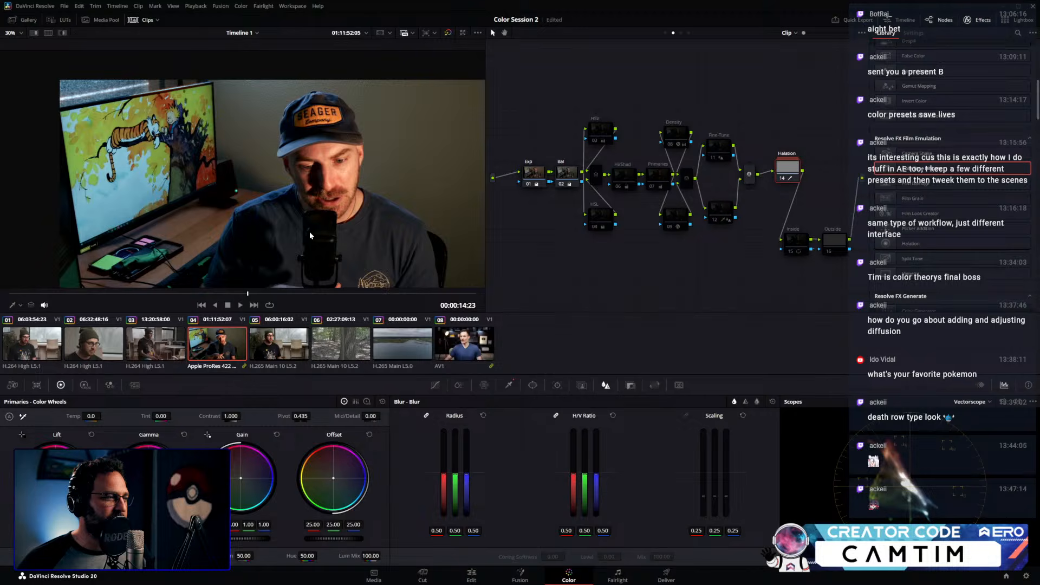
pyautogui.click(455, 342)
pyautogui.moveTo(347, 161); pyautogui.dragTo(323, 151)
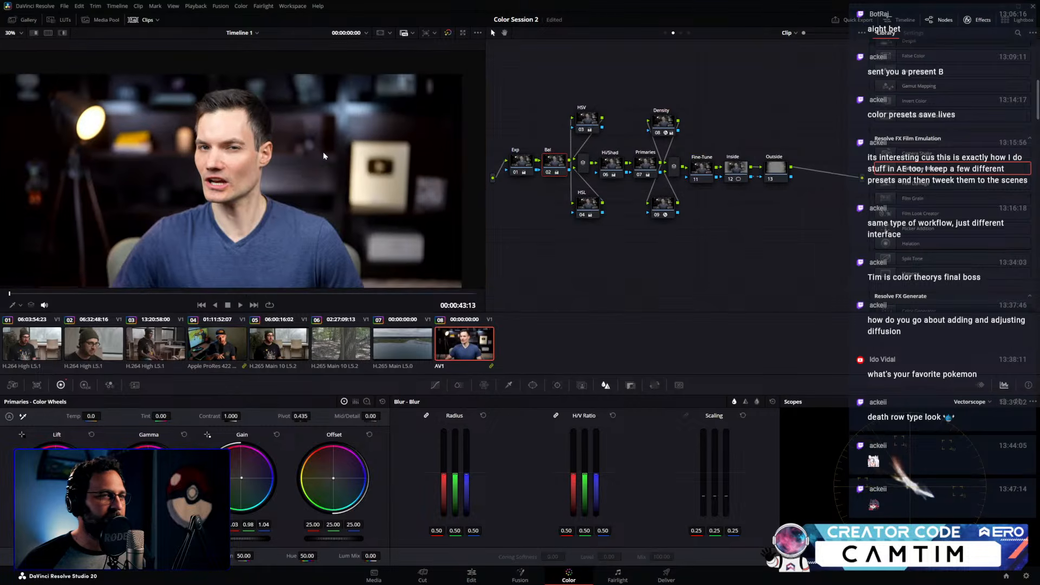
# Delete the Halation node from the node tree of clip 04
pyautogui.click(229, 347)
pyautogui.moveTo(794, 176); pyautogui.dragTo(795, 181)
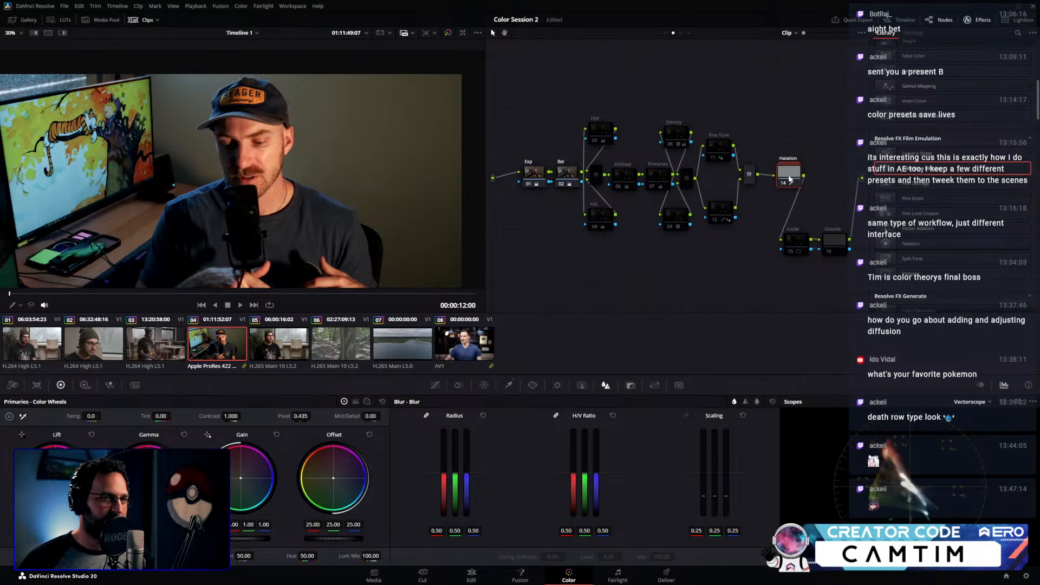
pyautogui.press('Delete')
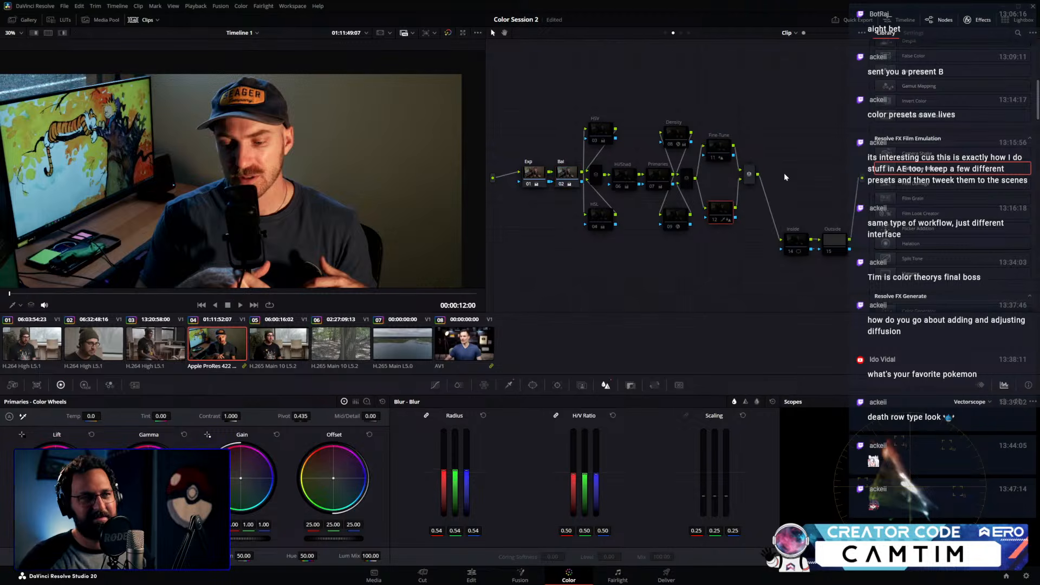
# Add a serial node after Outside on clip 08 and apply the saved Halation grade from the gallery to it
pyautogui.click(468, 335)
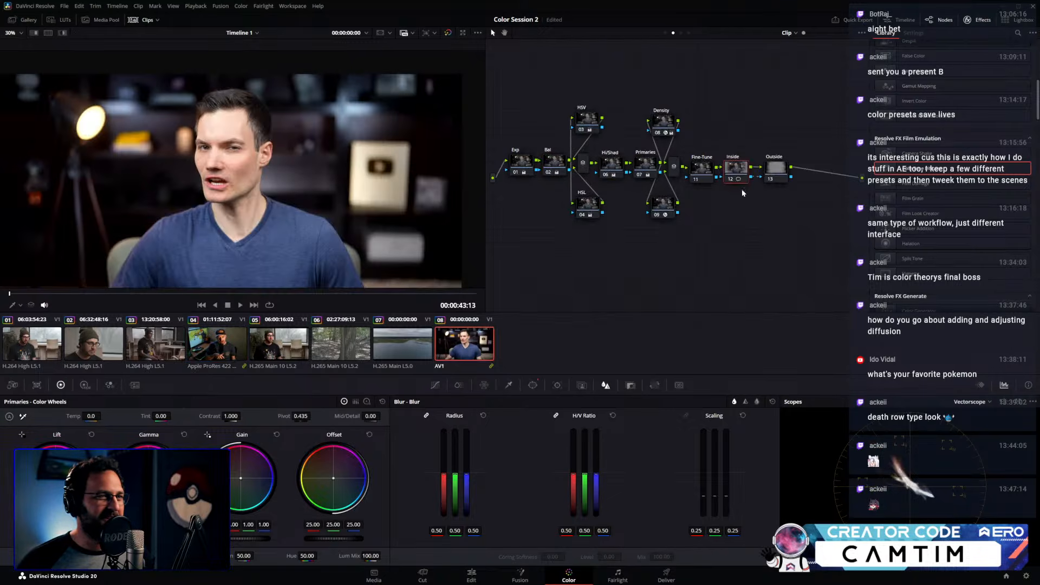
pyautogui.click(775, 168)
pyautogui.hotkey('alt', 's')
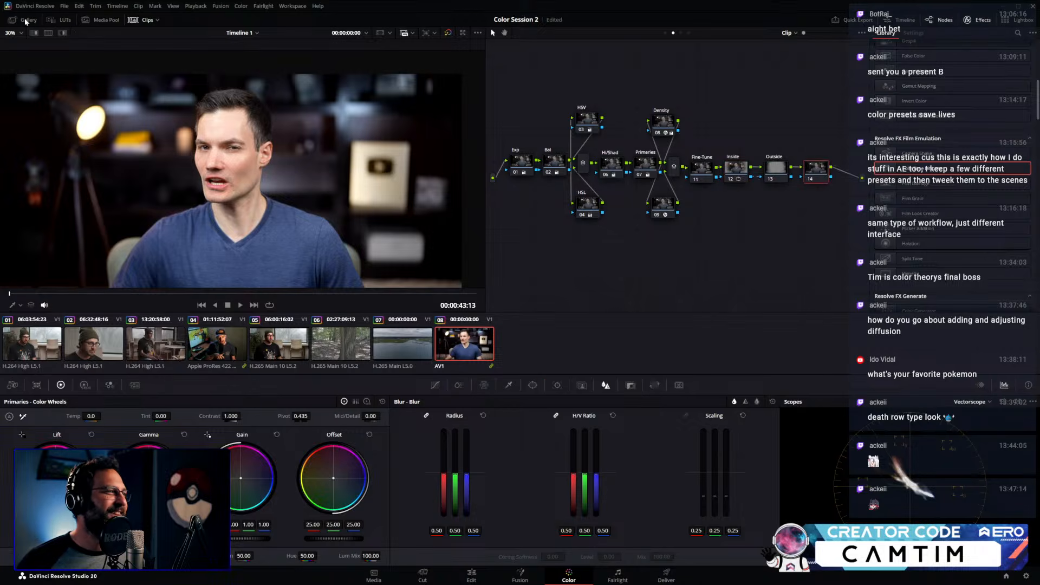
pyautogui.click(26, 20)
pyautogui.moveTo(117, 58); pyautogui.dragTo(860, 171)
pyautogui.click(25, 20)
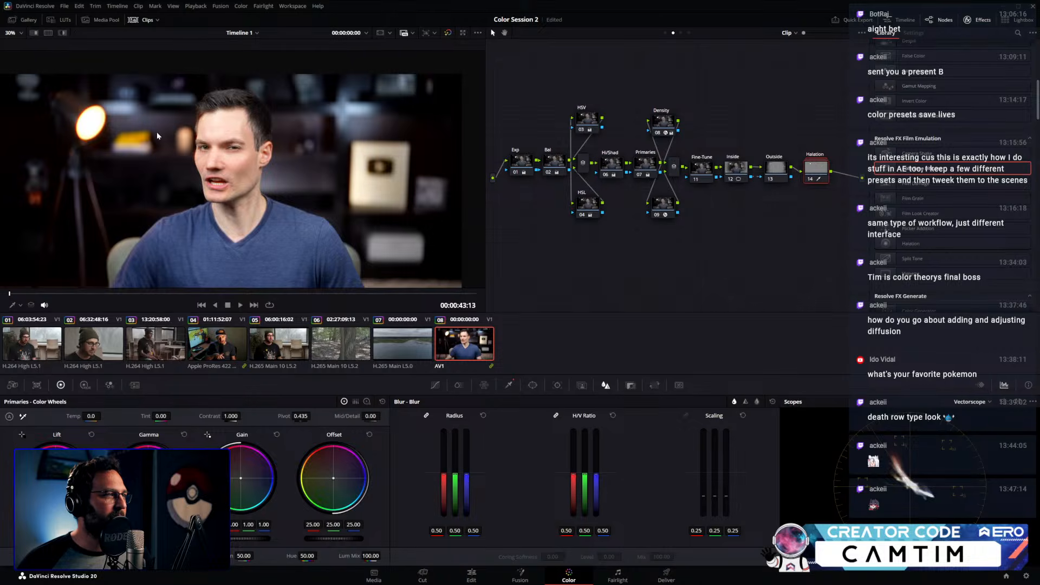
# Open the Halation compound node, connect the XL Halation node to the output, and inspect the glow around the lamp
pyautogui.scroll(5, 158, 135)
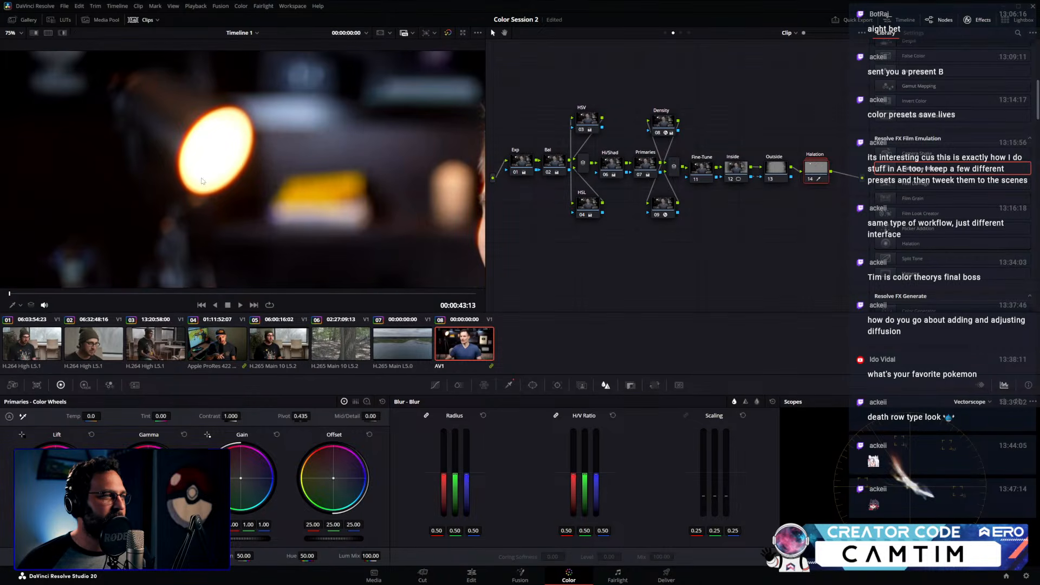
pyautogui.click(809, 178)
pyautogui.click(810, 178)
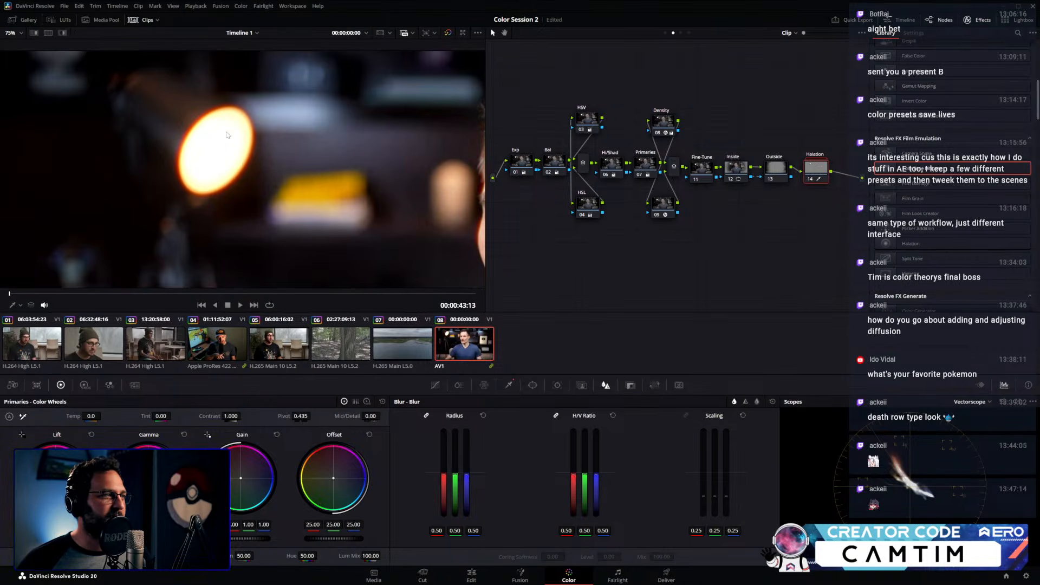
pyautogui.scroll(2, 228, 135)
pyautogui.doubleClick(818, 169)
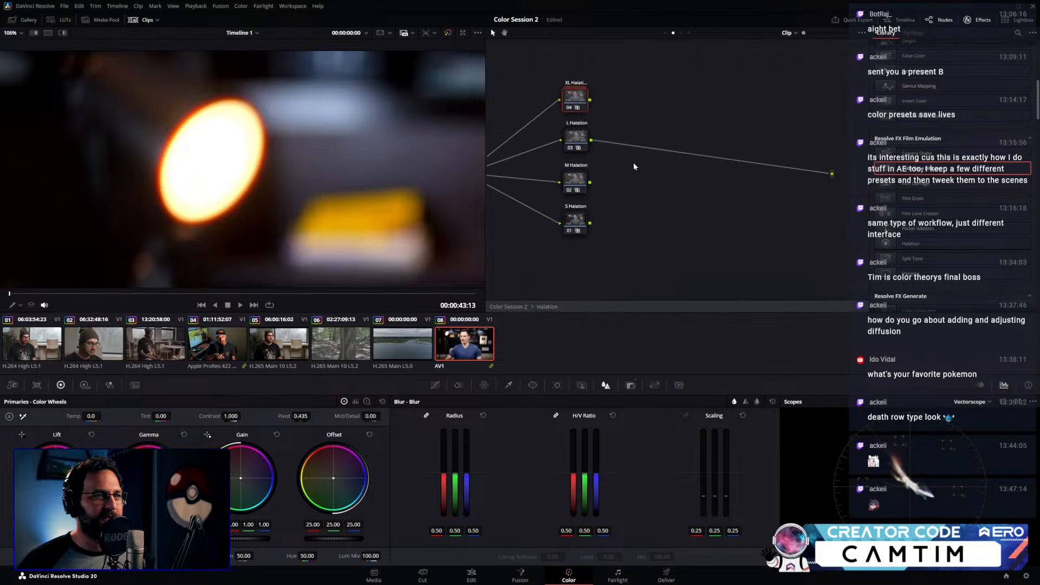
pyautogui.moveTo(589, 102); pyautogui.dragTo(832, 173)
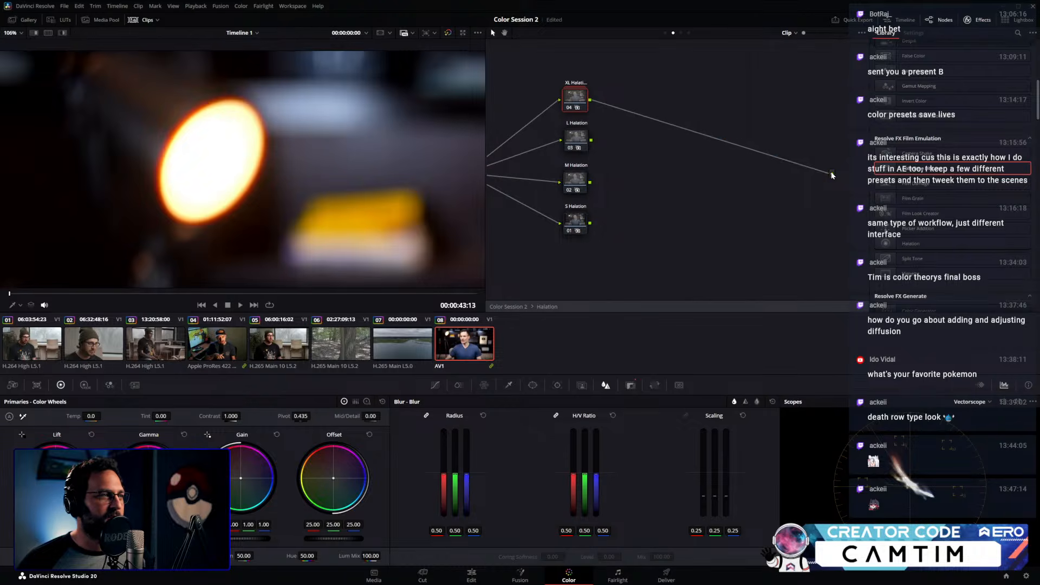
pyautogui.scroll(-4, 311, 161)
pyautogui.moveTo(335, 169); pyautogui.dragTo(391, 192)
pyautogui.scroll(4, 293, 163)
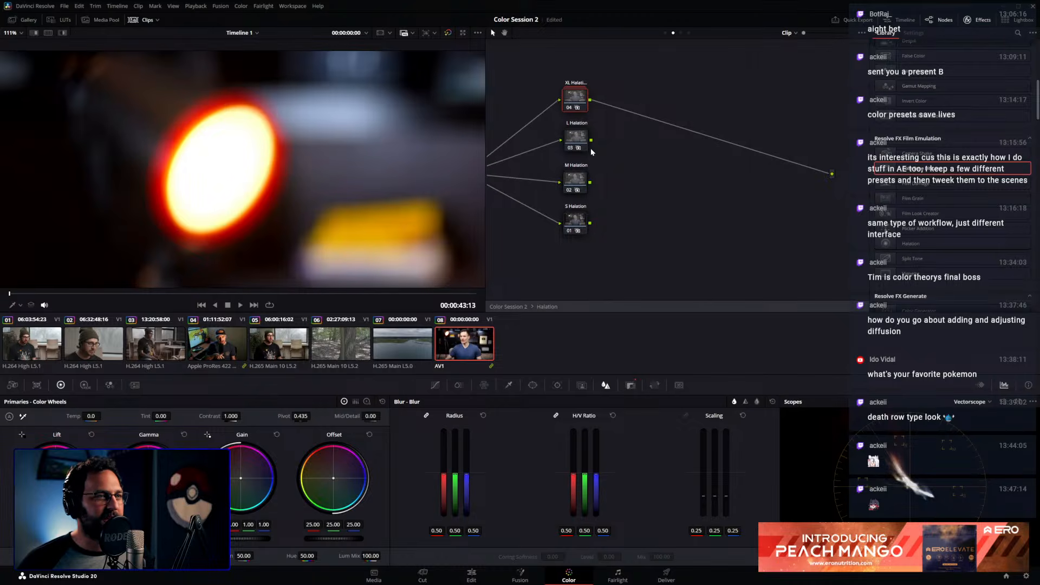
# Connect the M Halation node to the output instead and toggle it off and on to compare the lamp's glow
pyautogui.moveTo(590, 183); pyautogui.dragTo(832, 173)
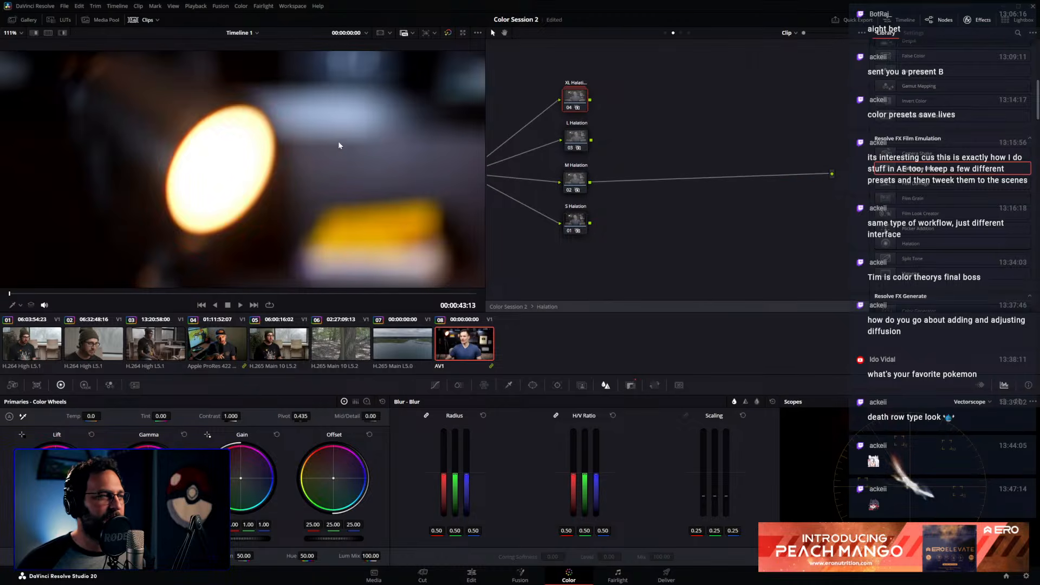
pyautogui.scroll(-3, 329, 161)
pyautogui.moveTo(330, 163); pyautogui.dragTo(314, 155)
pyautogui.hotkey('ctrl', 'd')
pyautogui.hotkey('ctrl', 'd')
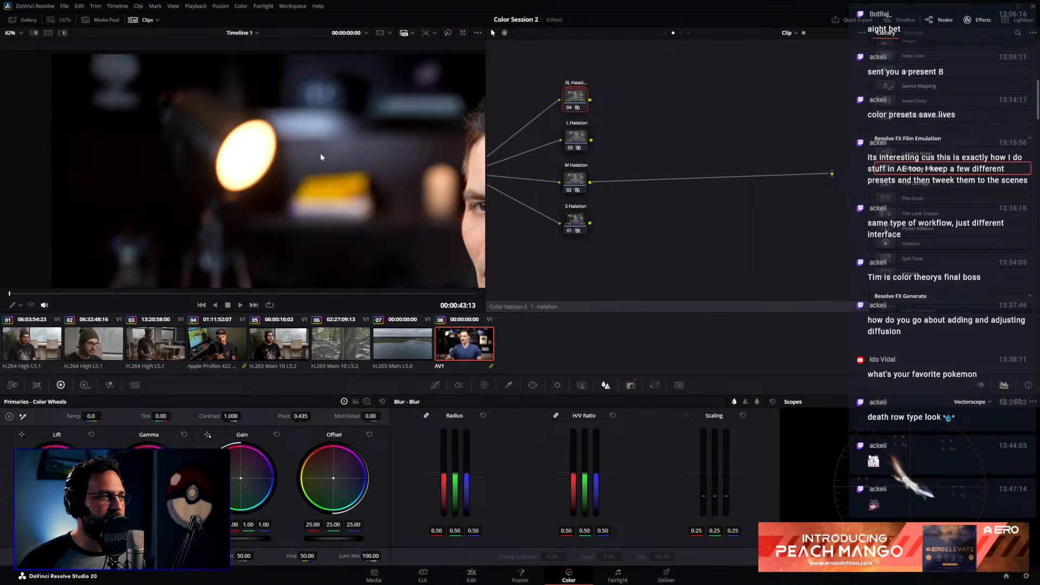
pyautogui.click(582, 189)
pyautogui.hotkey('ctrl', 'd')
pyautogui.hotkey('ctrl', 'd')
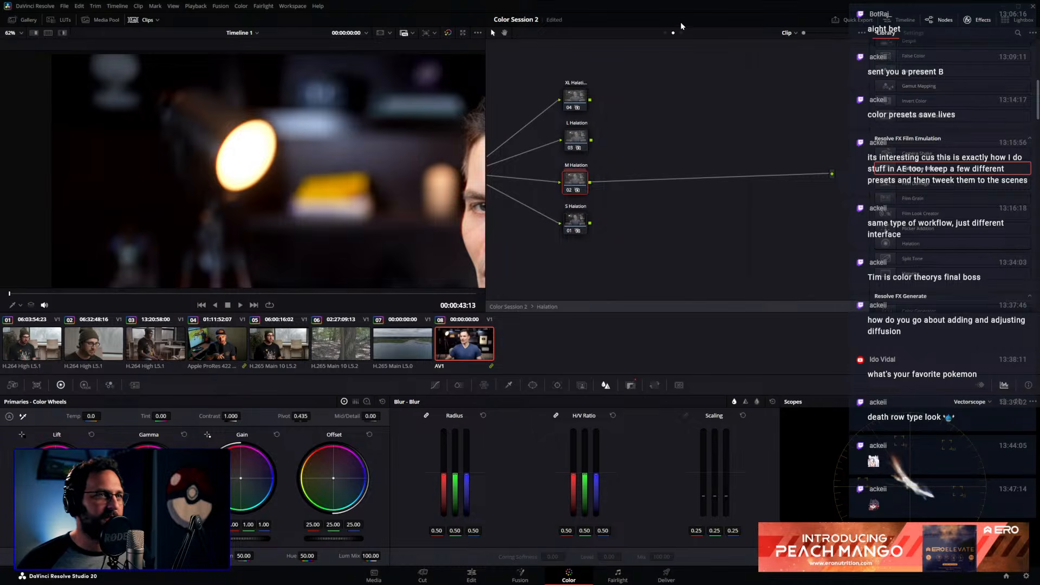
# Review the Color Space Transform node in the Group Pre-Clip tree with the whole frame in view, and return to the clip's nodes
pyautogui.click(665, 33)
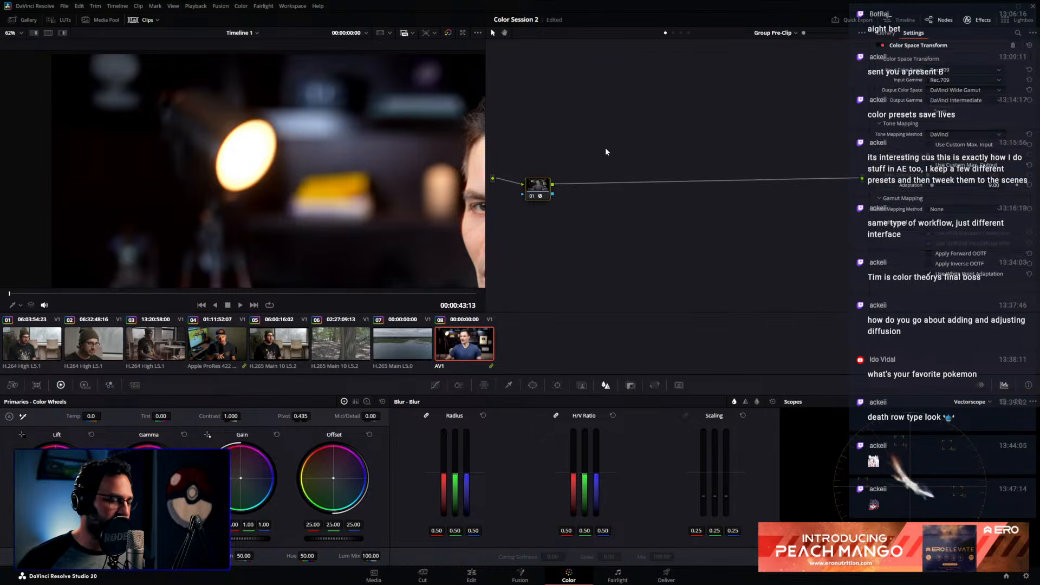
pyautogui.hotkey('shift', 'z')
pyautogui.moveTo(540, 194); pyautogui.dragTo(538, 187)
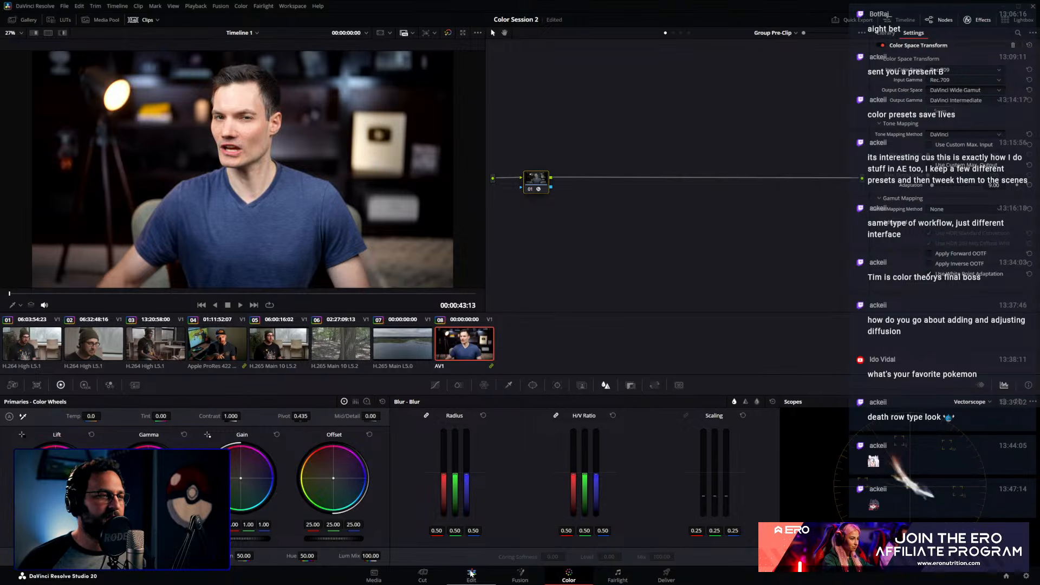
pyautogui.click(673, 33)
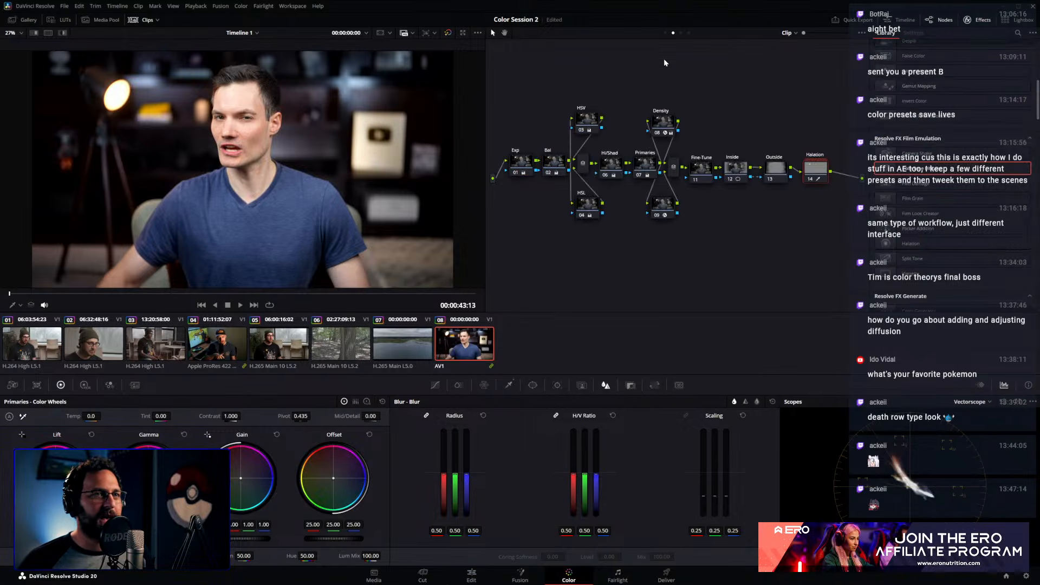
# Delete the Halation node at the end of clip 08's node tree
pyautogui.moveTo(815, 213); pyautogui.dragTo(842, 231)
pyautogui.click(817, 165)
pyautogui.press('Delete')
pyautogui.moveTo(504, 91); pyautogui.dragTo(821, 235)
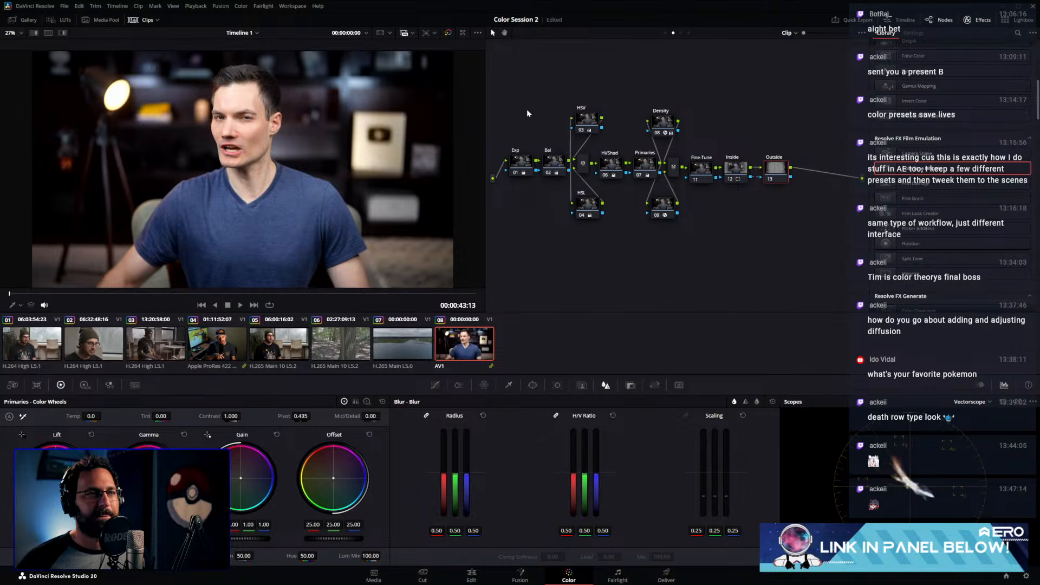
pyautogui.click(524, 168)
pyautogui.moveTo(513, 96); pyautogui.dragTo(798, 218)
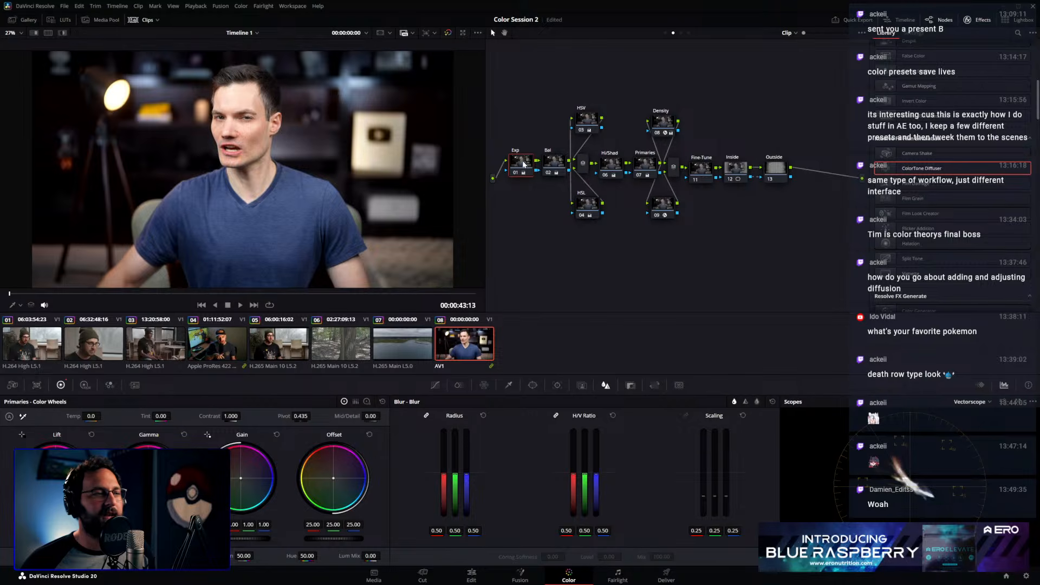
# Review the Group Pre-Clip and Group Post-Clip node trees of clip 04 and return to its clip-level nodes
pyautogui.click(221, 343)
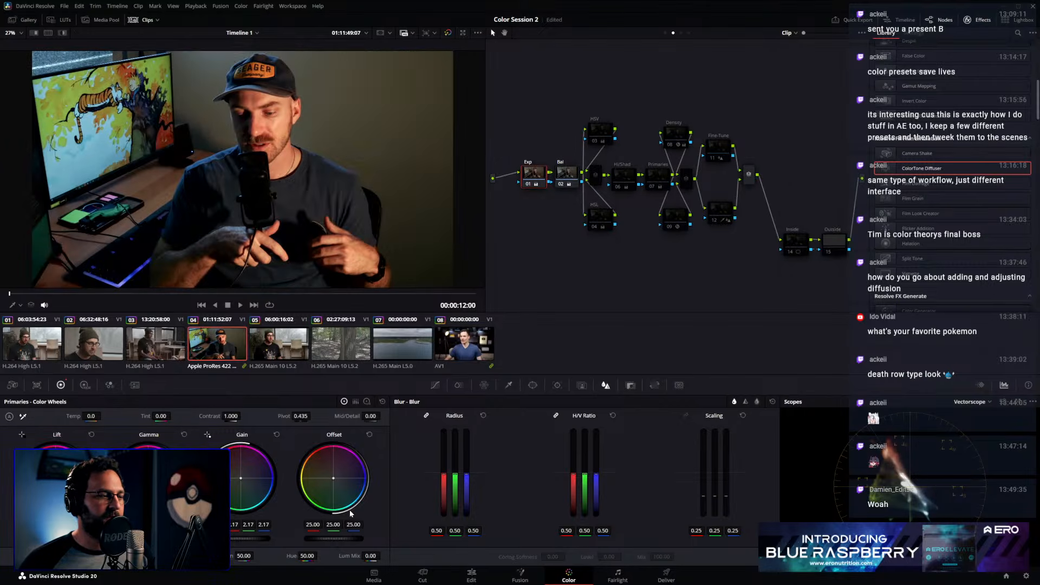
pyautogui.click(681, 32)
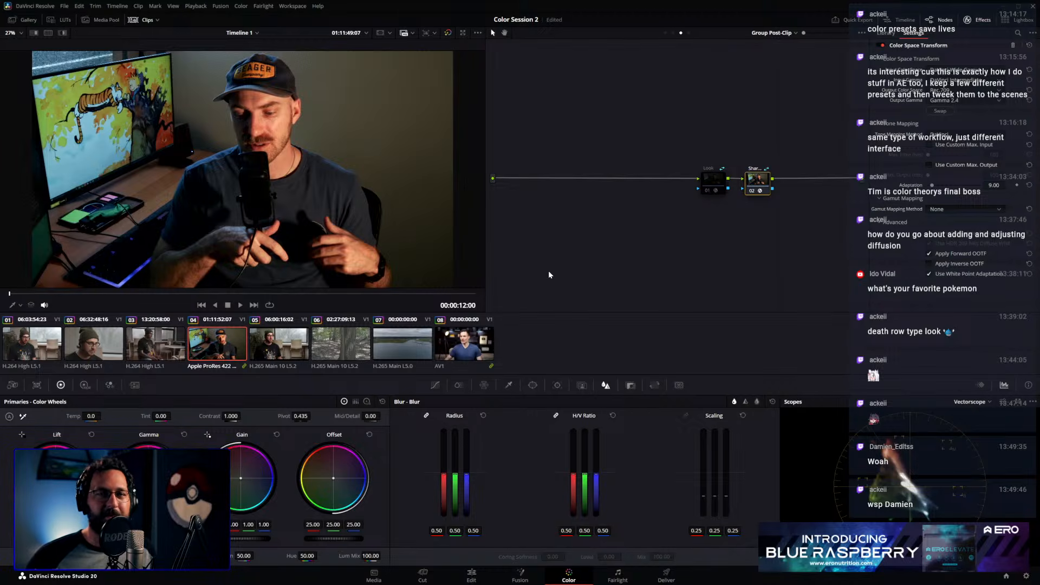
pyautogui.click(666, 33)
pyautogui.click(682, 33)
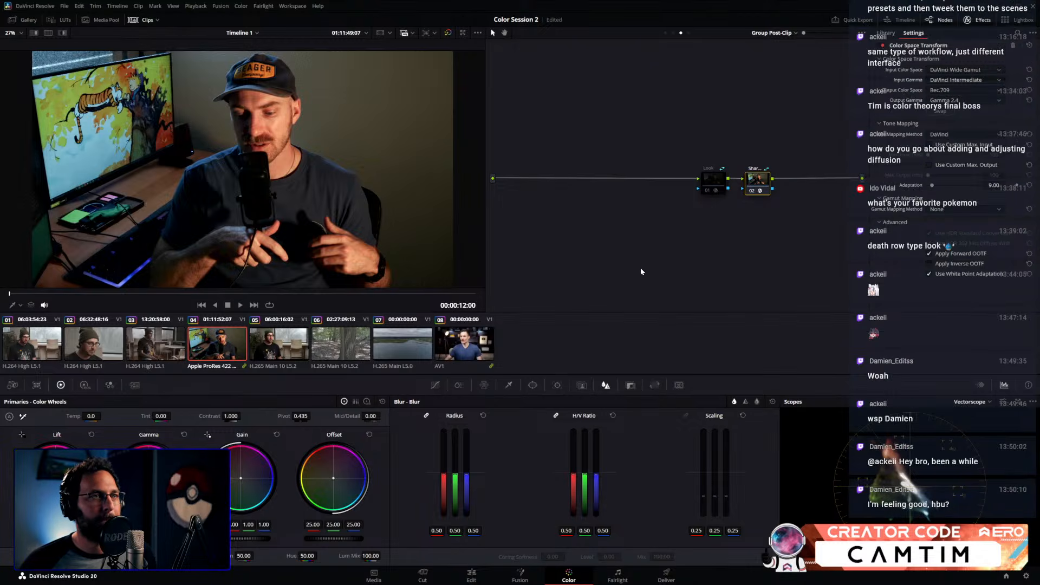
pyautogui.click(674, 31)
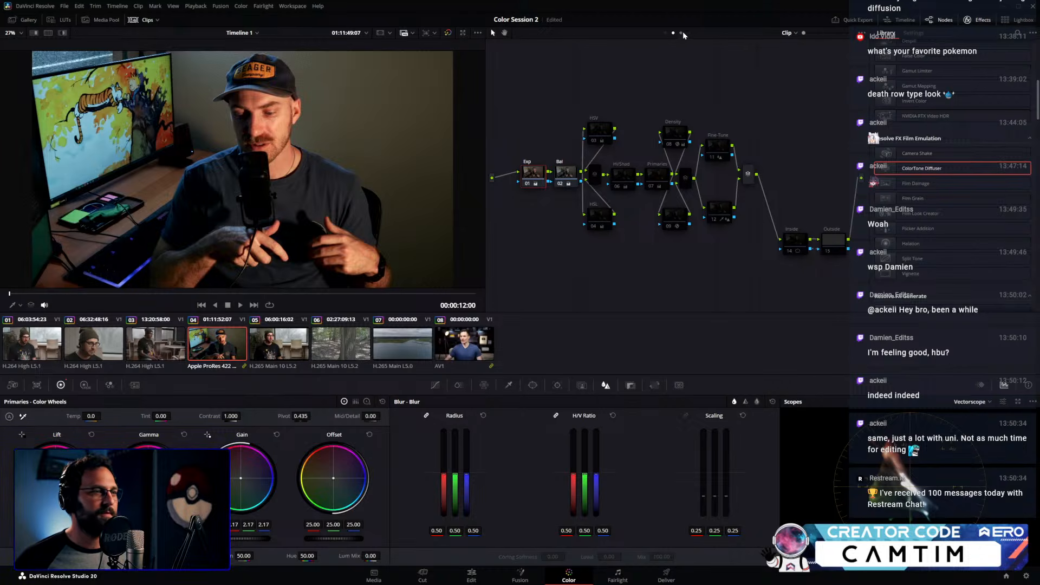
# Open the PRORES_RAW project from the YouTube folder, saving Color Session 2, and go to the start of Timeline 2 on the Edit page
pyautogui.click(1006, 575)
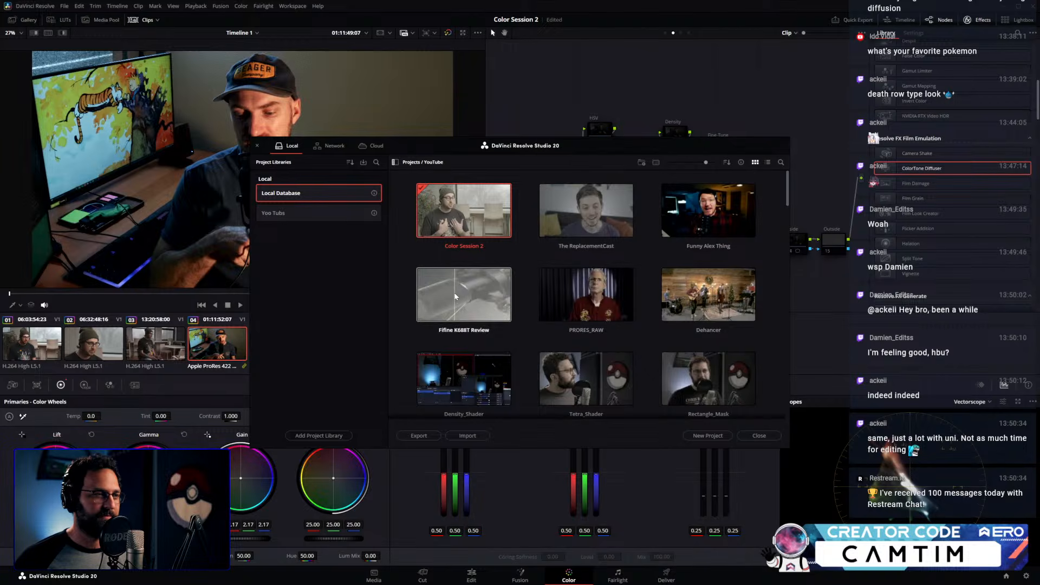
pyautogui.doubleClick(568, 306)
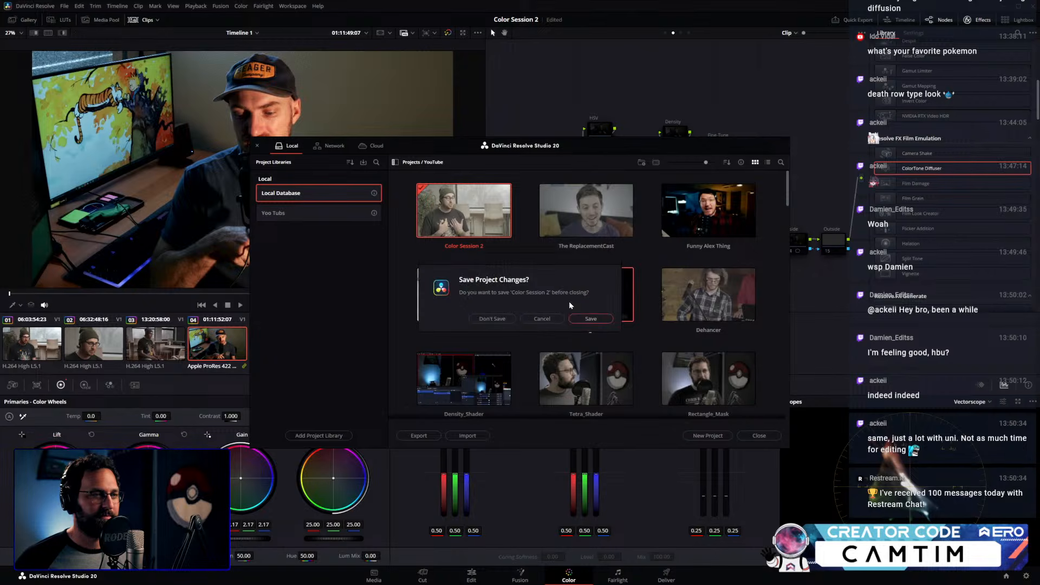
pyautogui.click(601, 321)
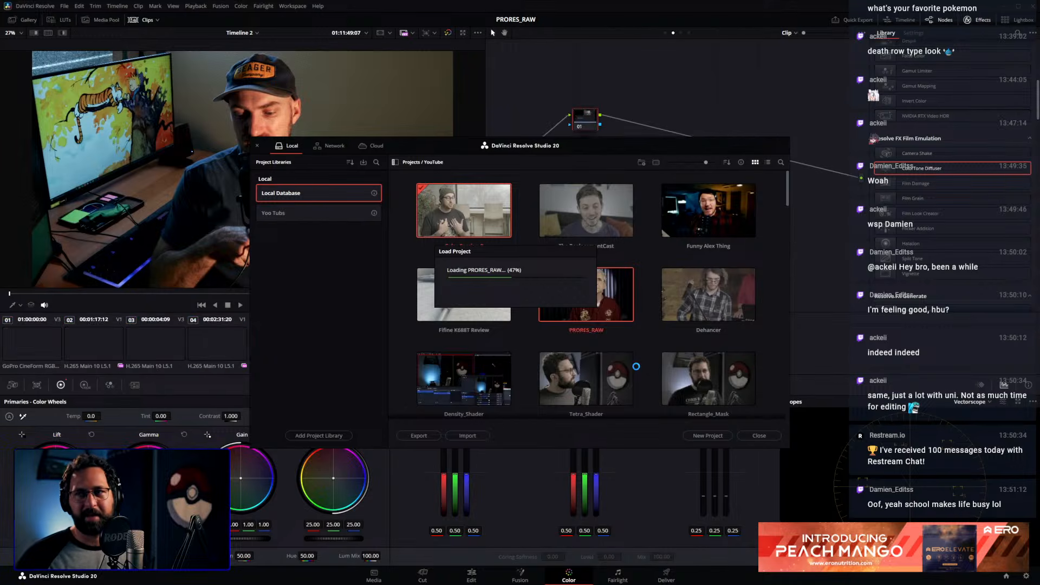
pyautogui.click(471, 575)
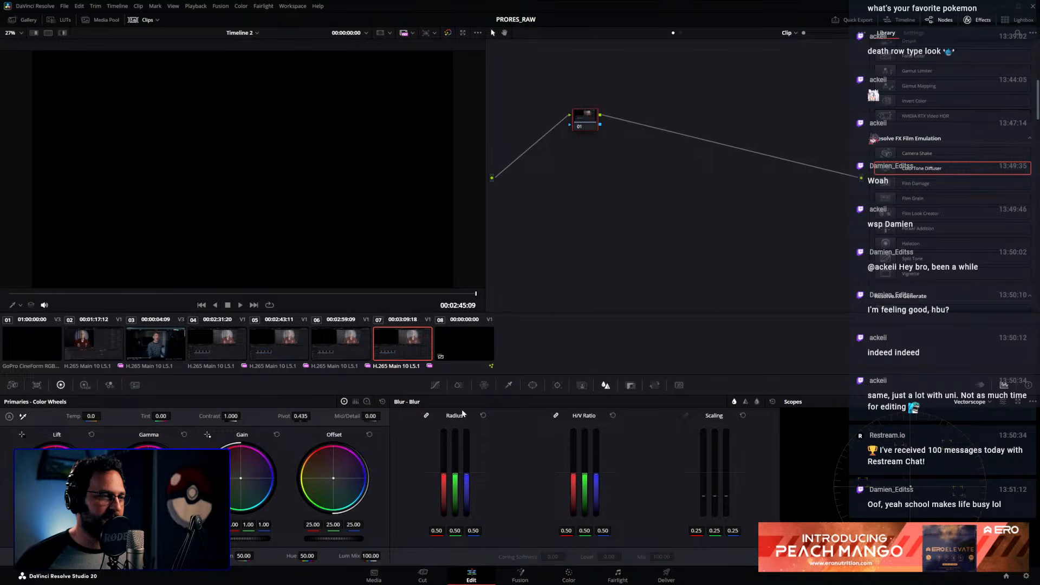
pyautogui.press('Home')
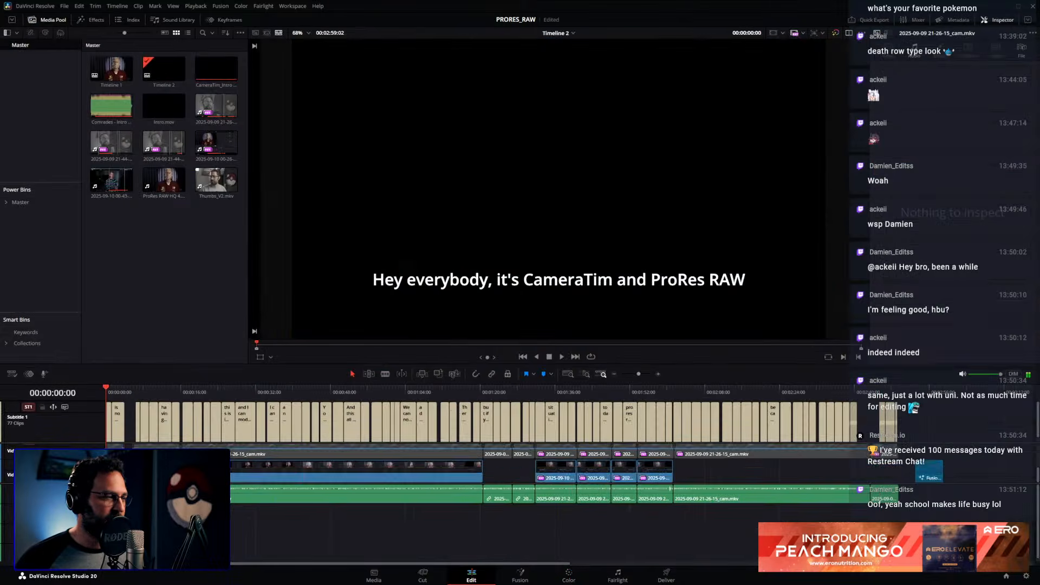
# Shrink the subtitle track area in Timeline 2, enable the disabled video track, and bring the whole edit into view
pyautogui.scroll(3, 514, 464)
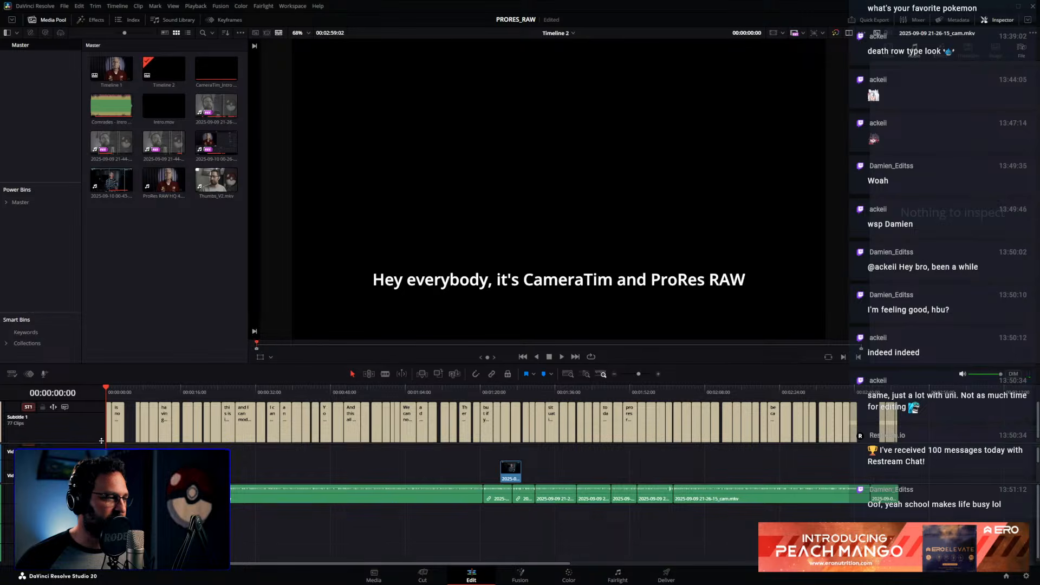
pyautogui.moveTo(104, 443); pyautogui.dragTo(105, 426)
pyautogui.click(64, 471)
pyautogui.scroll(-2, 127, 455)
pyautogui.scroll(4, 128, 455)
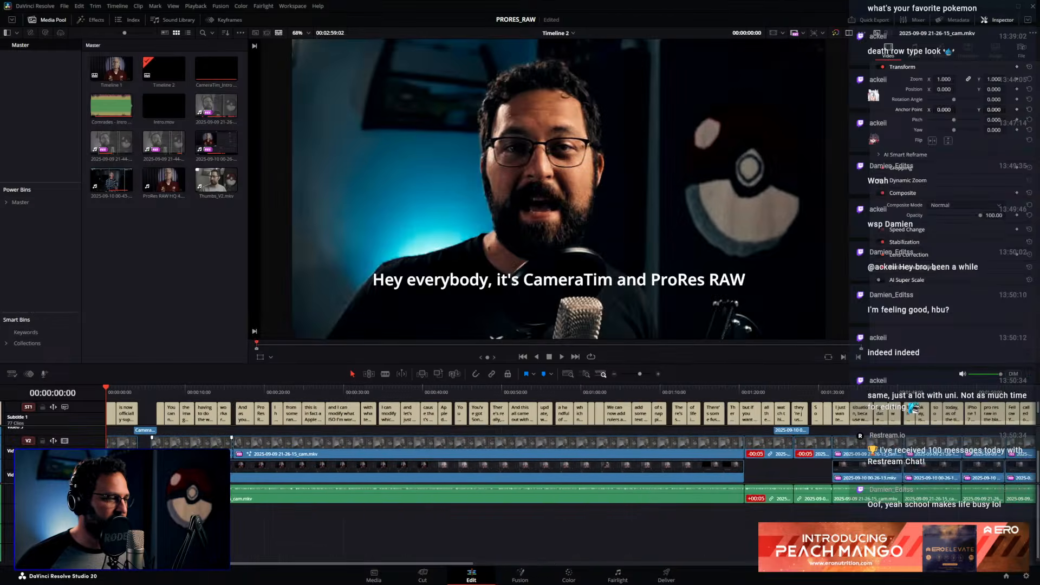
pyautogui.scroll(3, 127, 455)
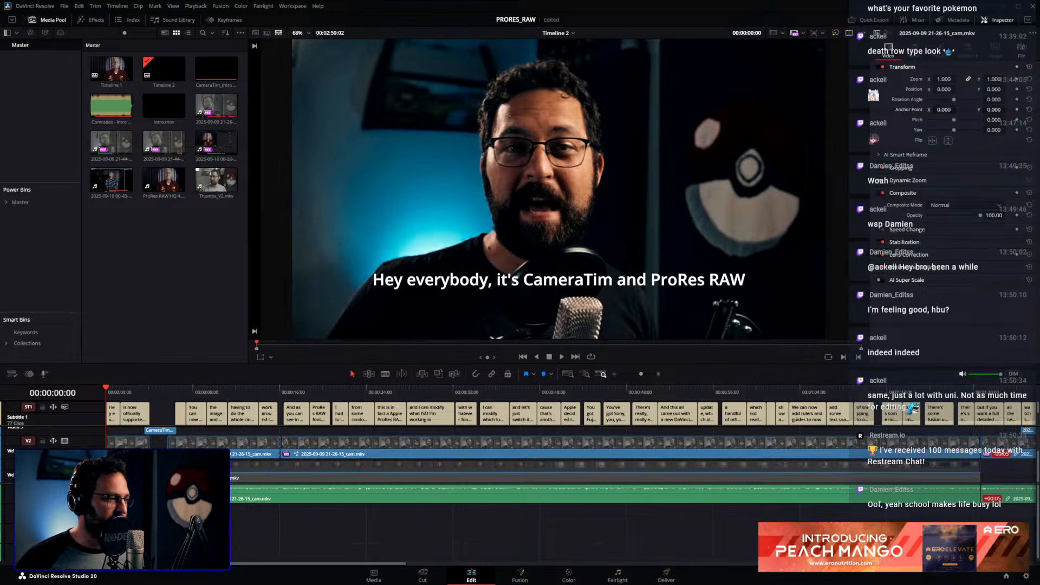
pyautogui.scroll(-2, 590, 467)
pyautogui.scroll(-6, 590, 467)
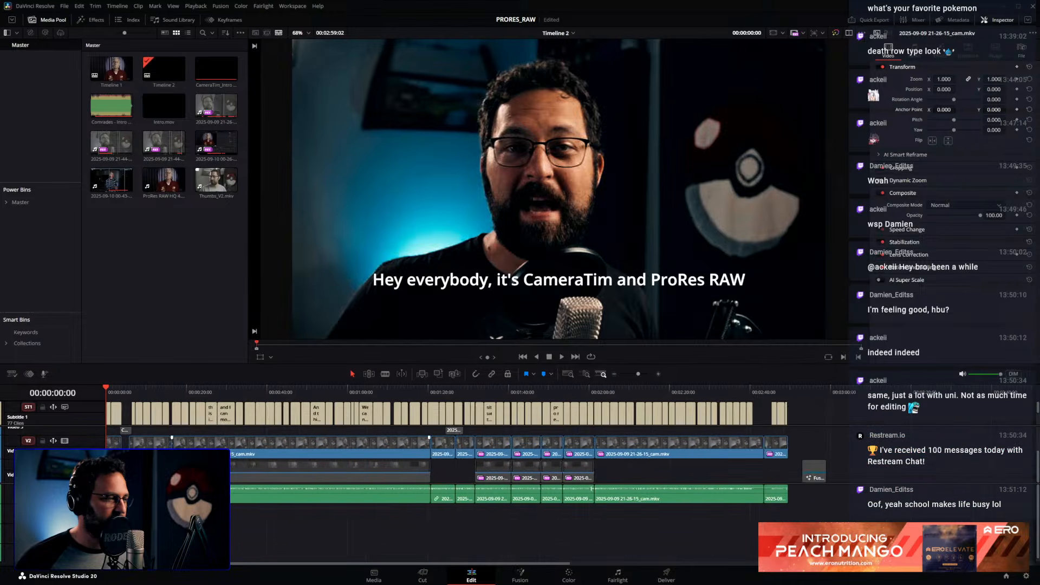
# Reset all grades and nodes in the Group Post-Clip and Group Pre-Clip trees on the Color page
pyautogui.click(569, 575)
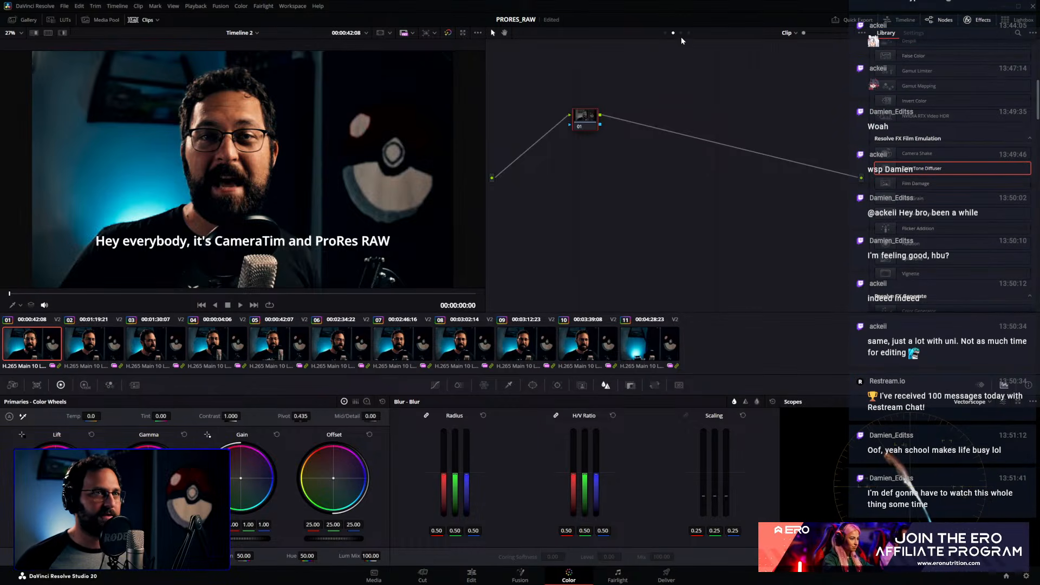
pyautogui.rightClick(685, 72)
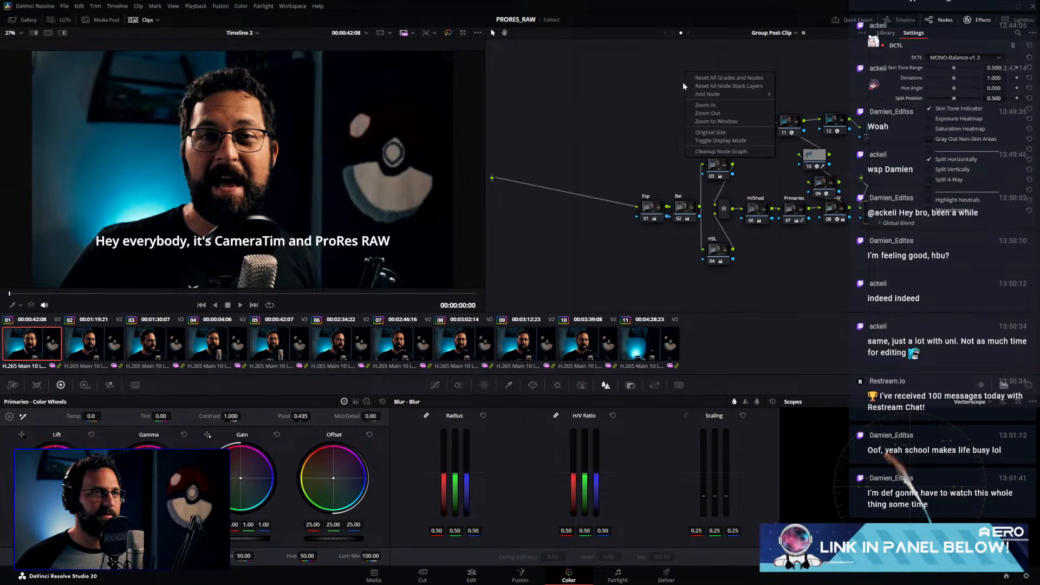
pyautogui.click(713, 79)
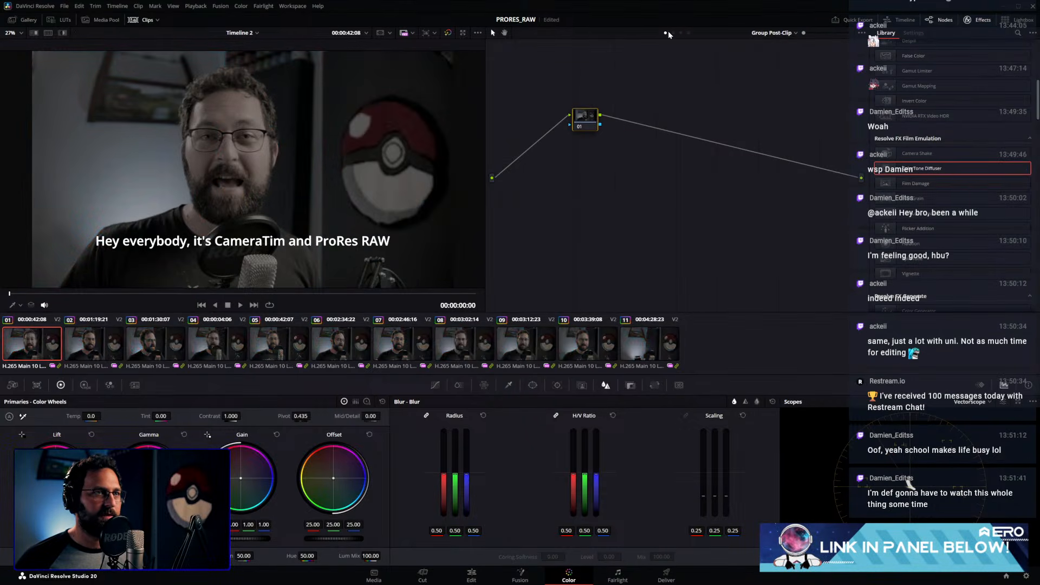
pyautogui.rightClick(678, 75)
pyautogui.click(704, 81)
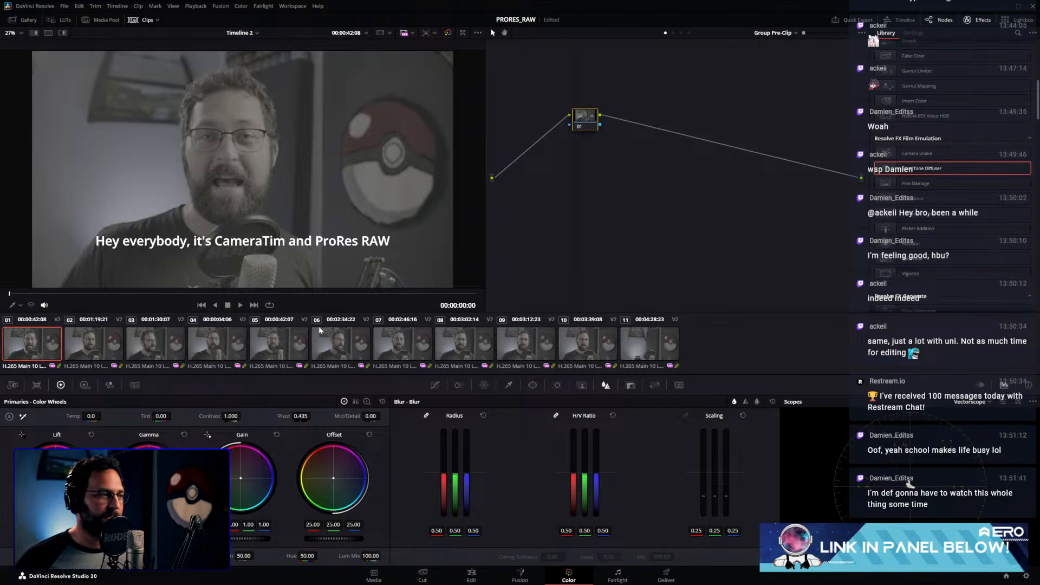
# Review the footage without group grades across clips 02, 11, 10, 09, 08, 07 and 06, returning to clip 01
pyautogui.click(92, 344)
pyautogui.click(644, 350)
pyautogui.click(580, 351)
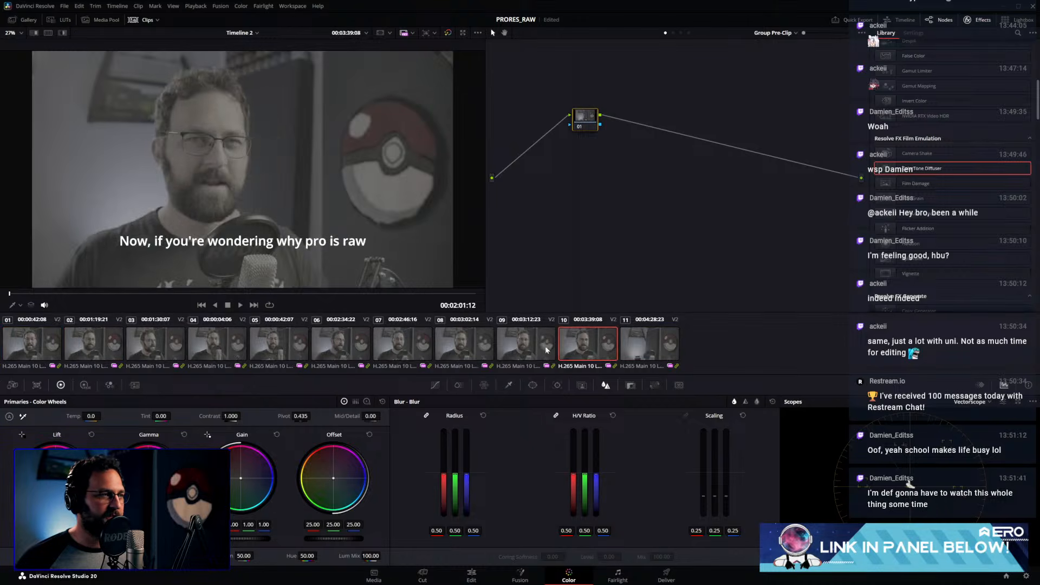
pyautogui.click(526, 349)
pyautogui.click(461, 347)
pyautogui.click(402, 346)
pyautogui.click(341, 344)
pyautogui.click(38, 342)
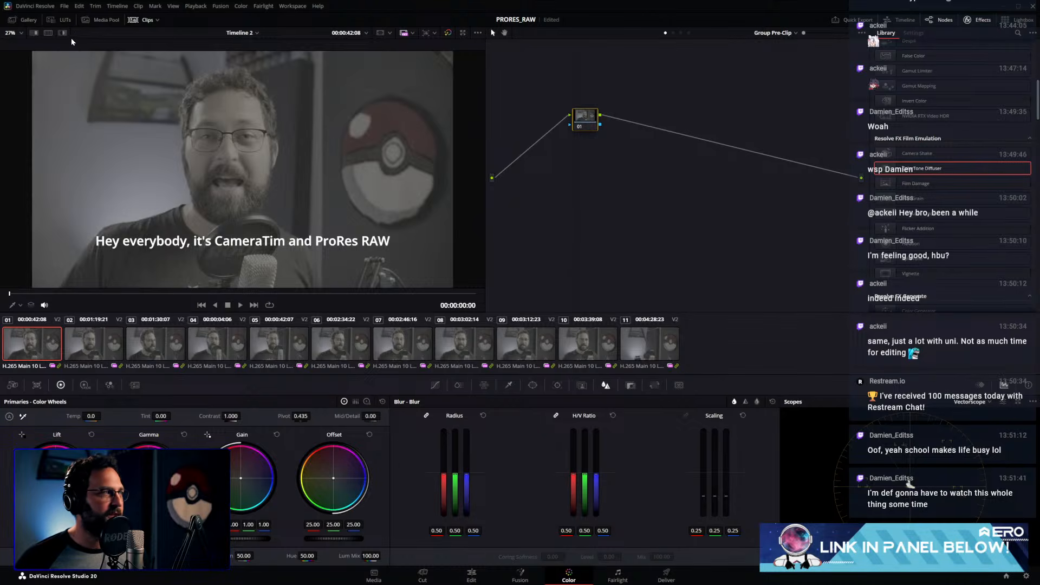
# Apply the 1.186.1.PRE grade from PowerGrade 1 to the Group Pre-Clip tree and inspect its Color Space Transform nodes
pyautogui.click(27, 20)
pyautogui.click(30, 59)
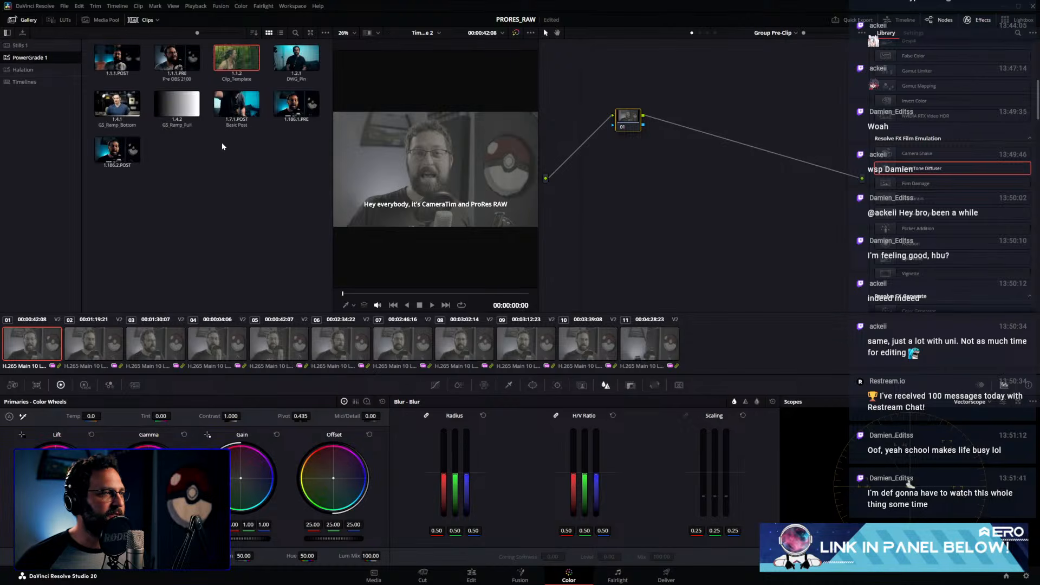
pyautogui.doubleClick(296, 104)
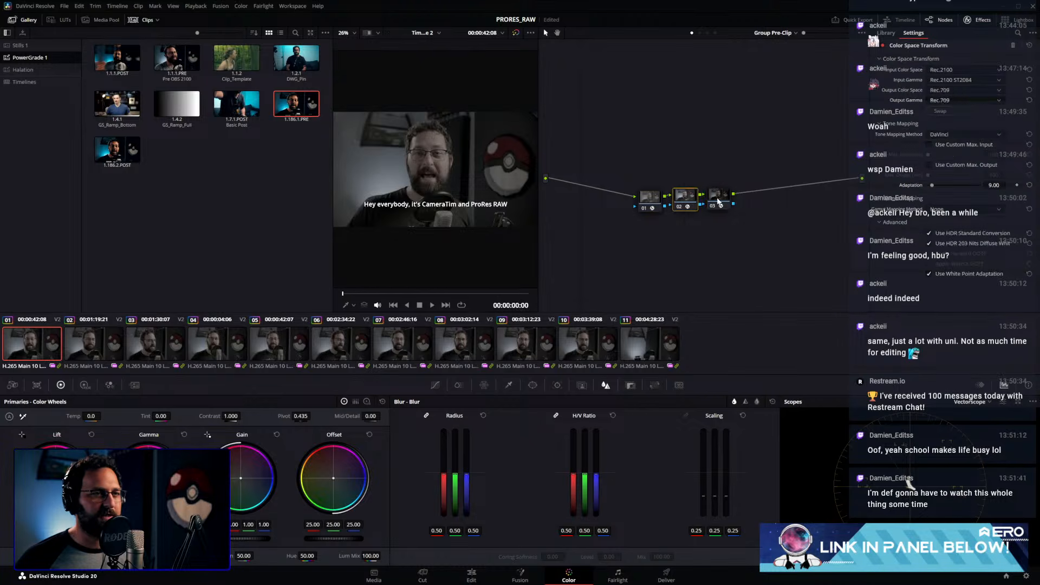
pyautogui.click(647, 196)
pyautogui.click(718, 194)
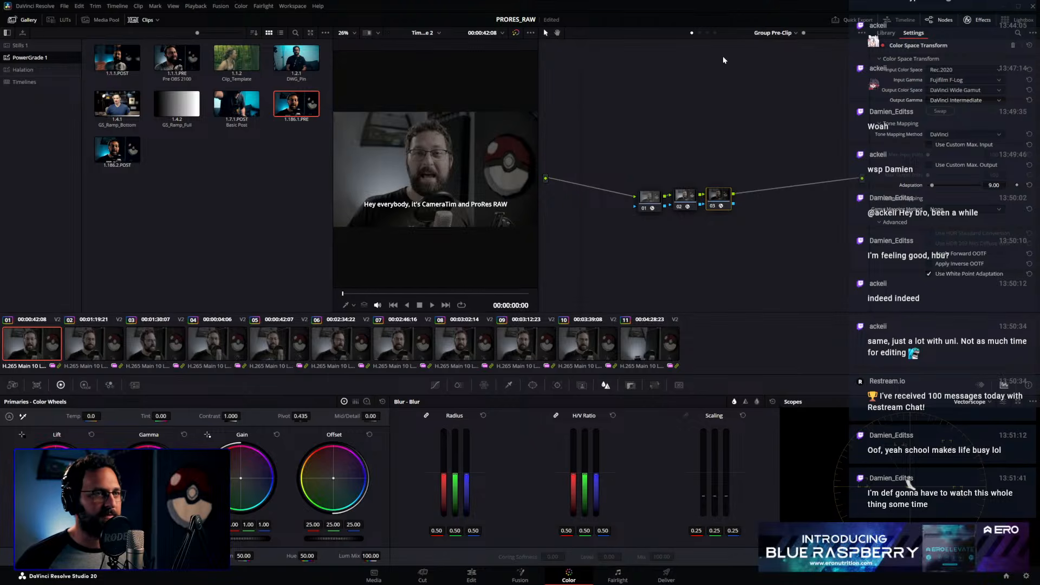
# Apply the 1.186.2.POST grade from PowerGrade 1 to the Group Post-Clip tree and close the gallery
pyautogui.click(708, 33)
pyautogui.doubleClick(117, 151)
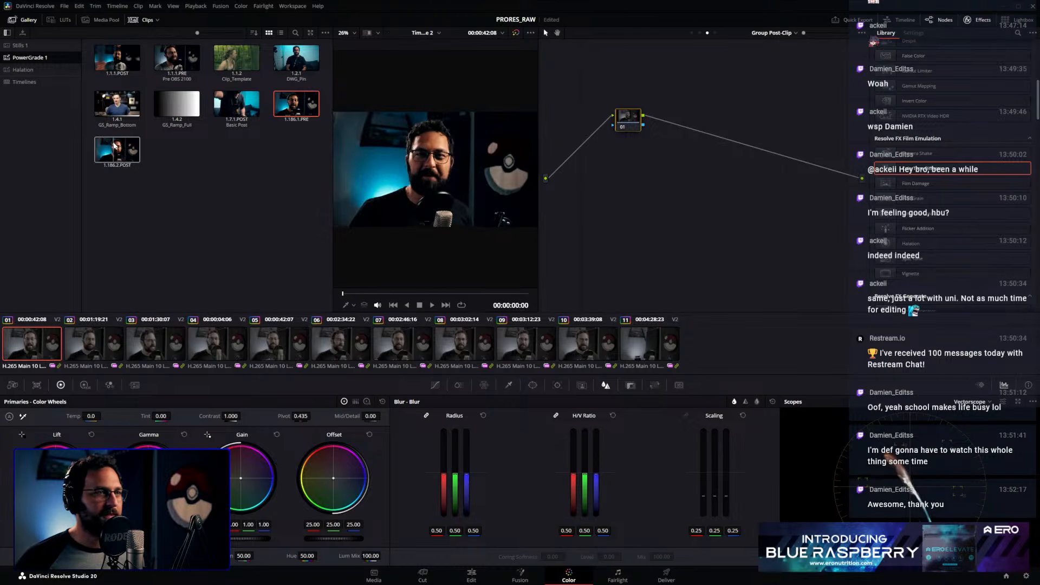
pyautogui.click(27, 20)
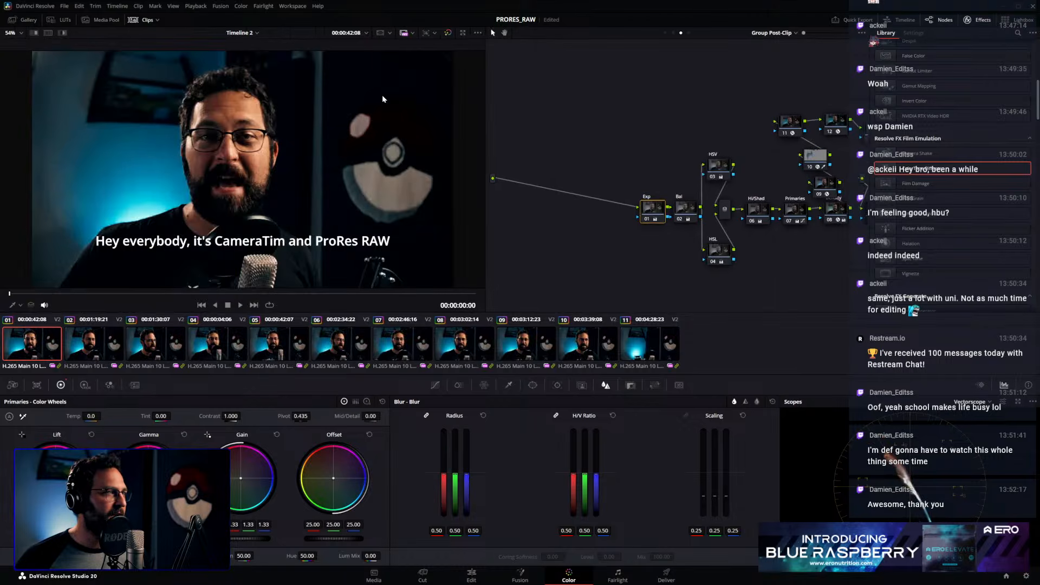
# Play the opening, move the Edit page playhead to 00:02:48:09 near the end of Timeline 2, and return to the Color page
pyautogui.press('space')
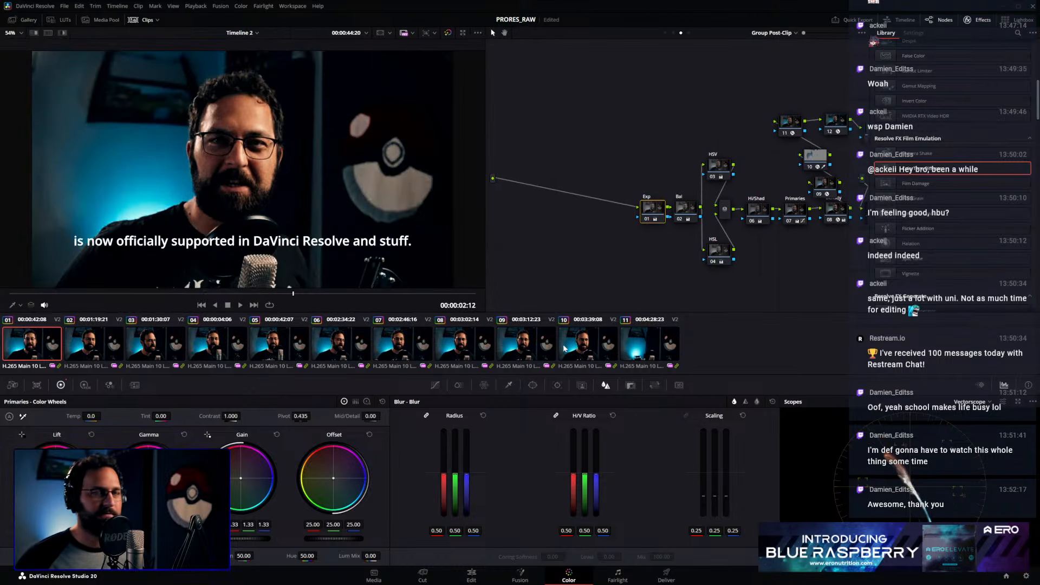
pyautogui.click(472, 575)
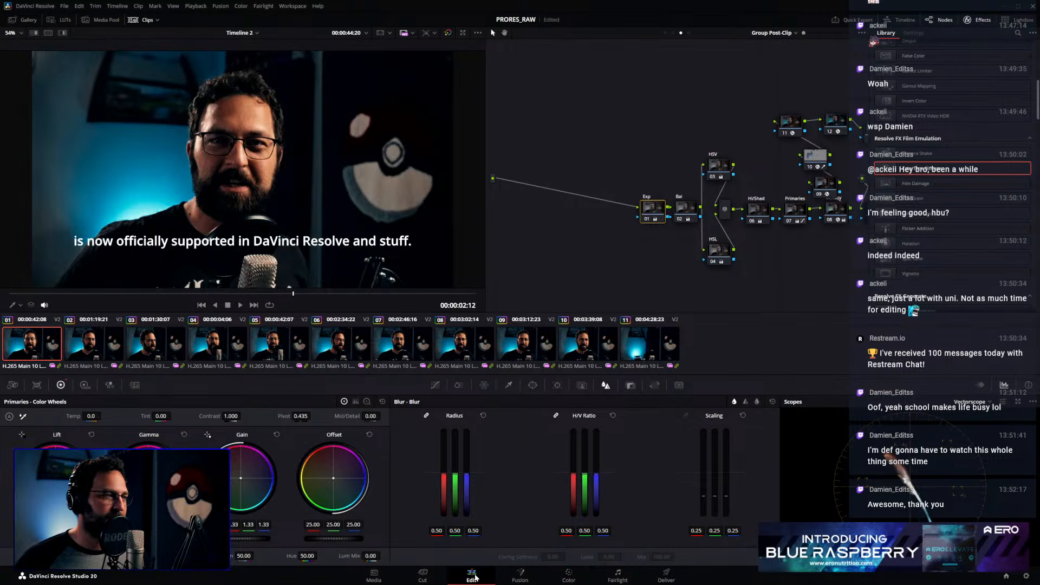
pyautogui.moveTo(136, 391); pyautogui.dragTo(670, 391)
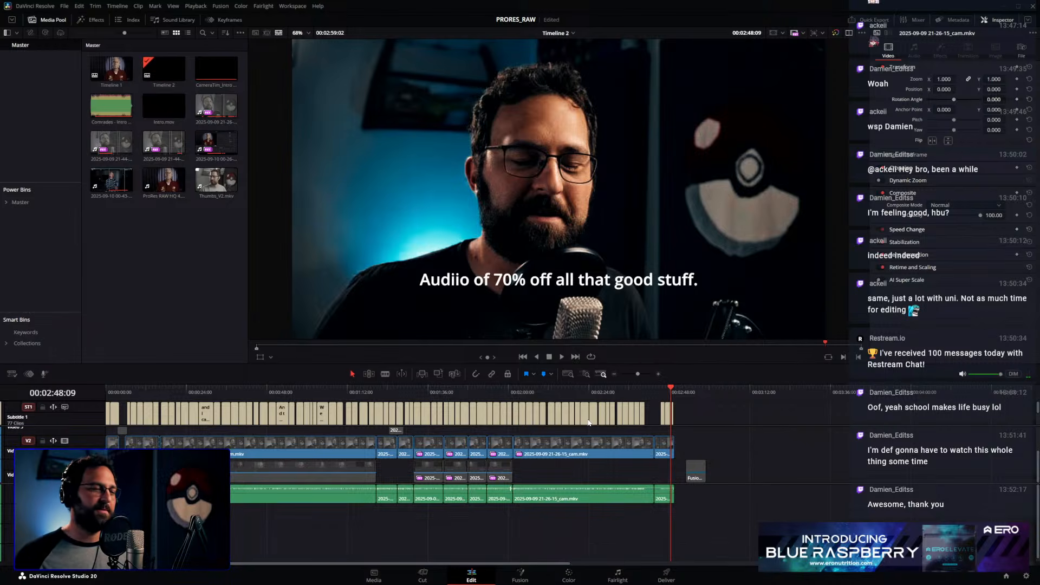
pyautogui.click(570, 578)
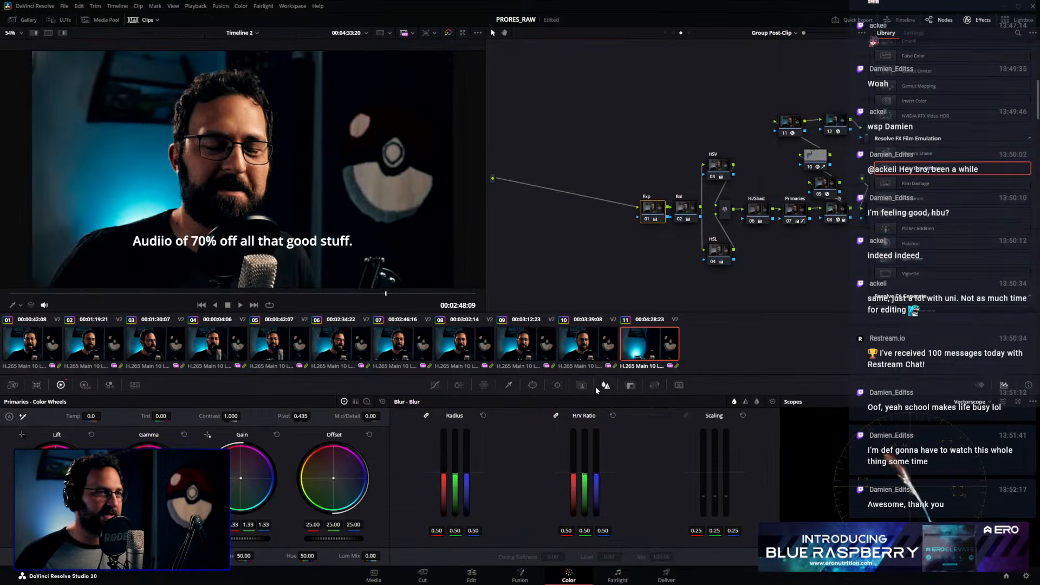
# Examine the full Group Post-Clip node tree for clip 11, including the nodes at its output end
pyautogui.moveTo(632, 156); pyautogui.dragTo(554, 143)
pyautogui.moveTo(546, 65); pyautogui.dragTo(829, 235)
pyautogui.moveTo(837, 258); pyautogui.dragTo(834, 255)
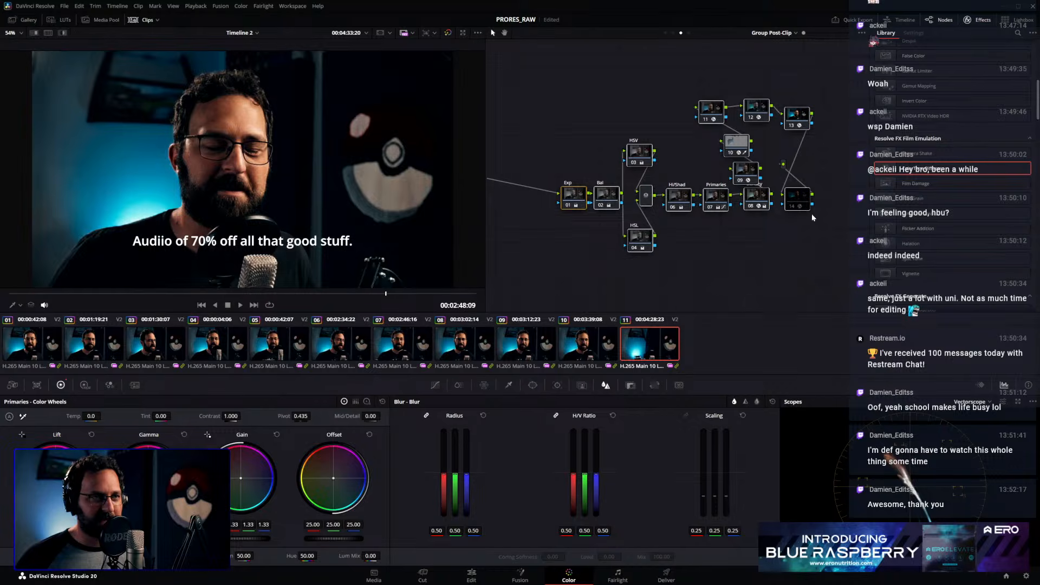
pyautogui.moveTo(714, 244); pyautogui.dragTo(781, 260)
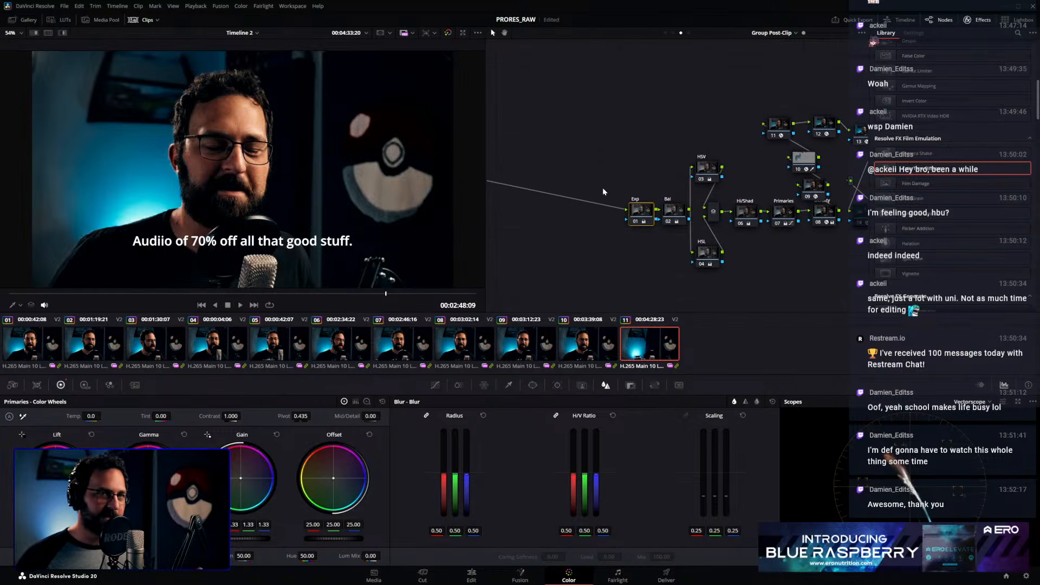
# Add two serial nodes after the first node in clip 11's clip-level tree
pyautogui.click(672, 32)
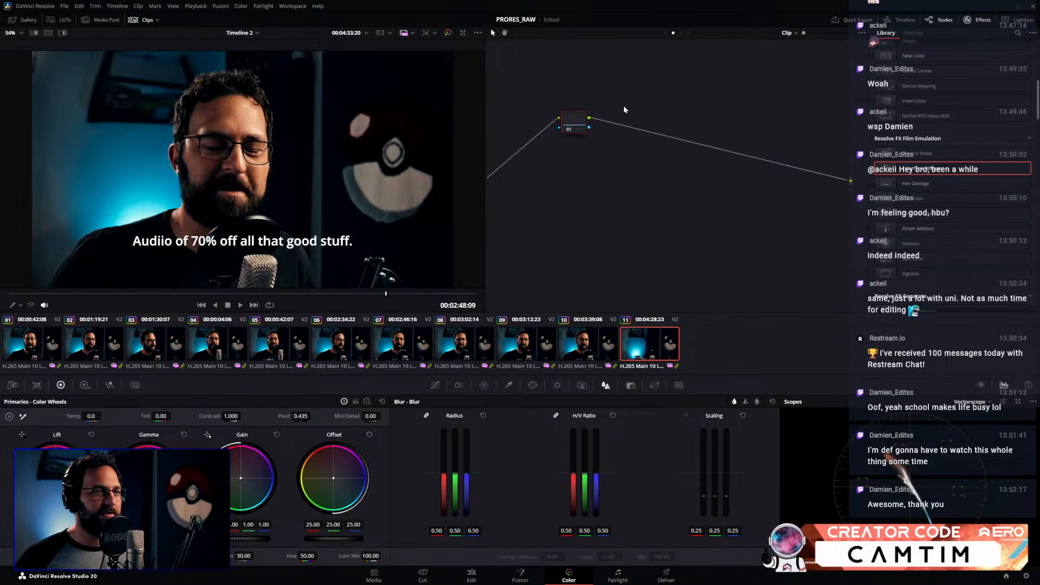
pyautogui.moveTo(594, 127); pyautogui.dragTo(575, 158)
pyautogui.hotkey('alt', 's')
pyautogui.hotkey('alt', 's')
# Label the three clip-level nodes Exposure, Balance and Contrast, and even out their spacing
pyautogui.click(569, 143)
pyautogui.rightClick(569, 143)
pyautogui.click(605, 159)
pyautogui.write('Exposure')
pyautogui.rightClick(607, 142)
pyautogui.click(622, 157)
pyautogui.write('Balance')
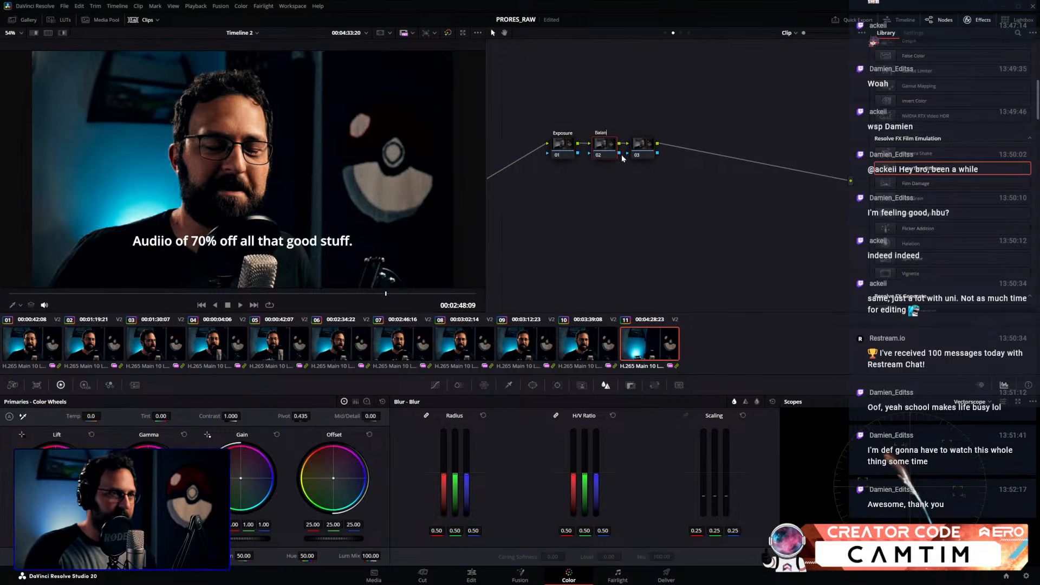
pyautogui.rightClick(639, 145)
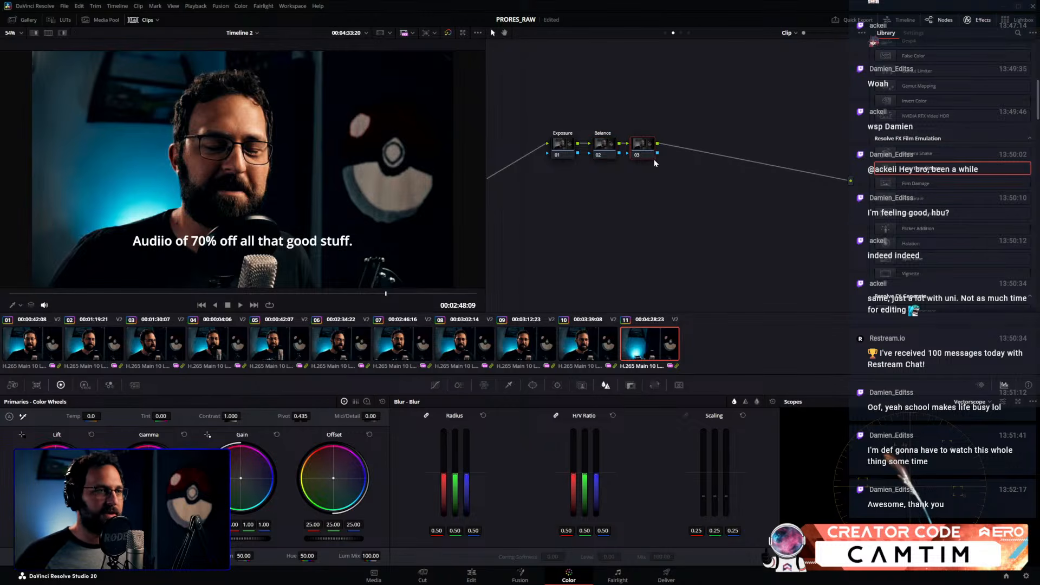
pyautogui.click(654, 161)
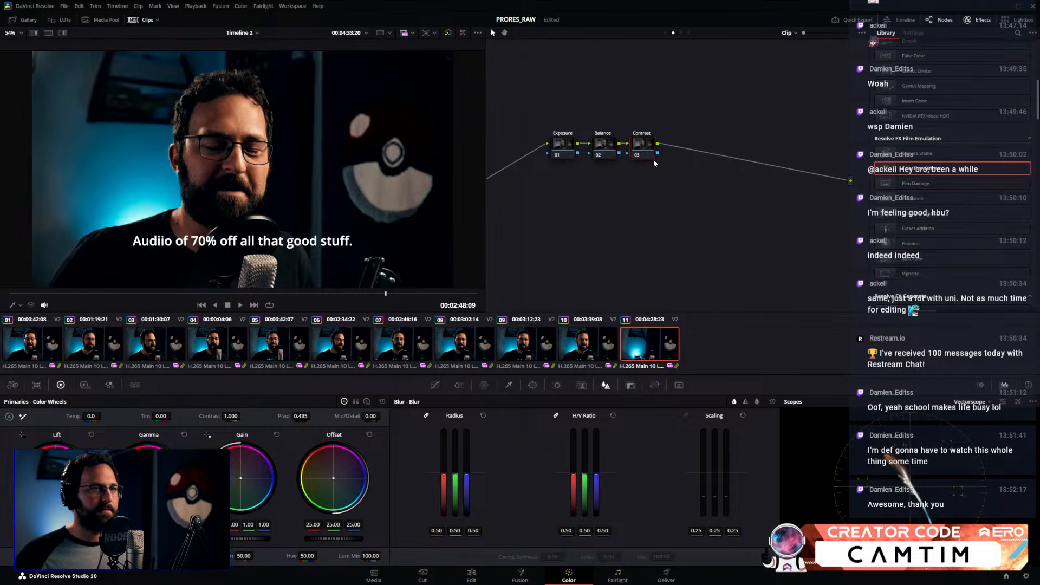
pyautogui.click(603, 143)
pyautogui.click(637, 144)
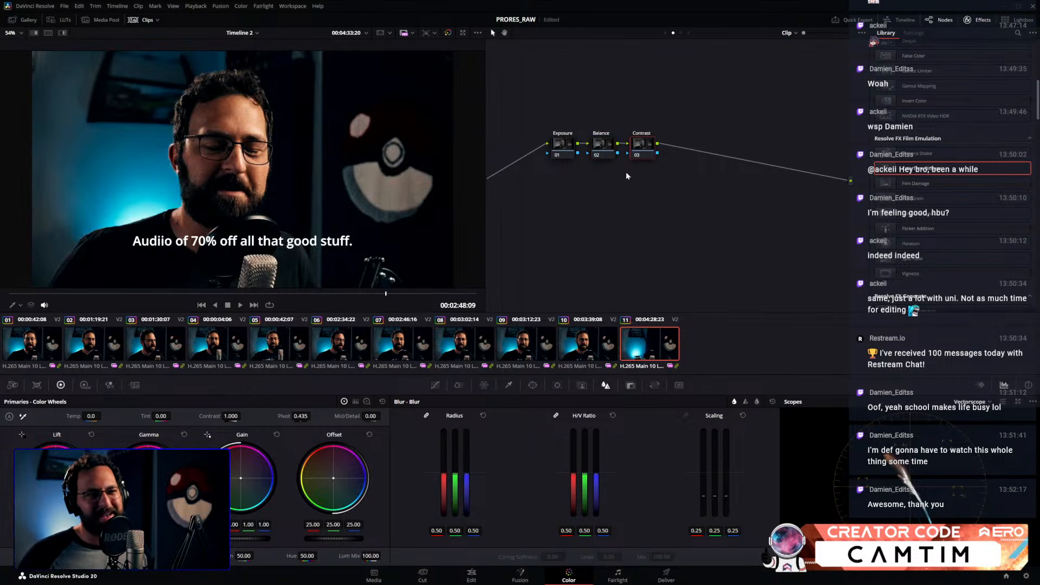
pyautogui.moveTo(544, 107); pyautogui.dragTo(716, 168)
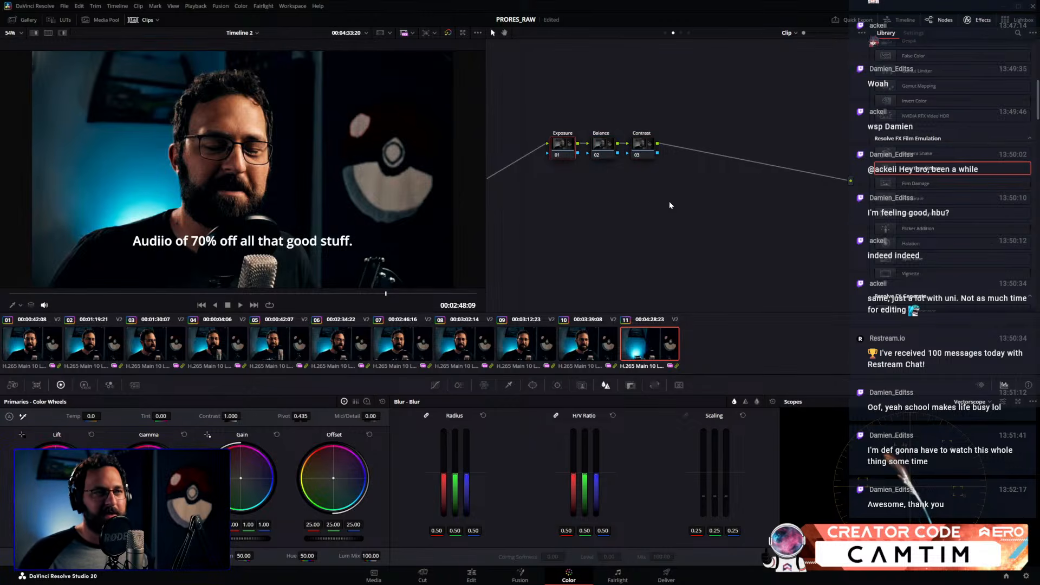
pyautogui.click(642, 144)
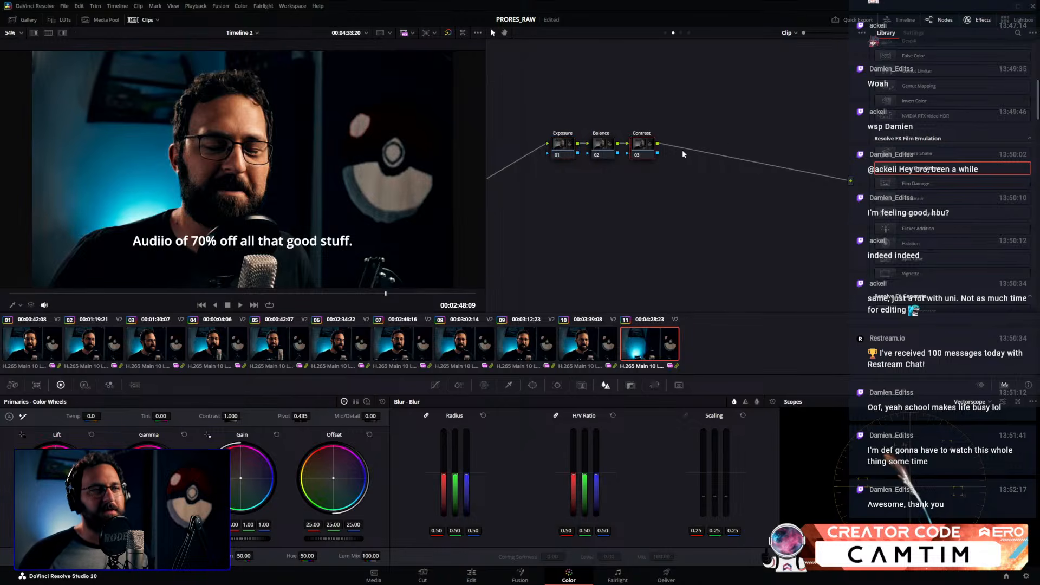
pyautogui.click(561, 145)
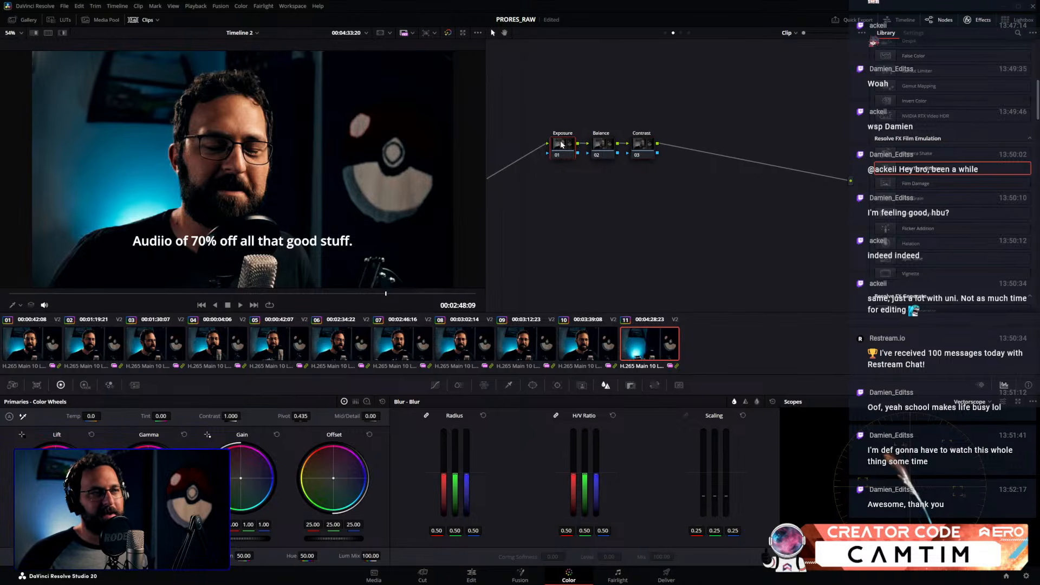
pyautogui.rightClick(561, 145)
pyautogui.moveTo(593, 252)
pyautogui.click(675, 101)
# Set the Balance node's gamma to Linear
pyautogui.click(604, 145)
pyautogui.rightClick(608, 147)
pyautogui.moveTo(642, 255)
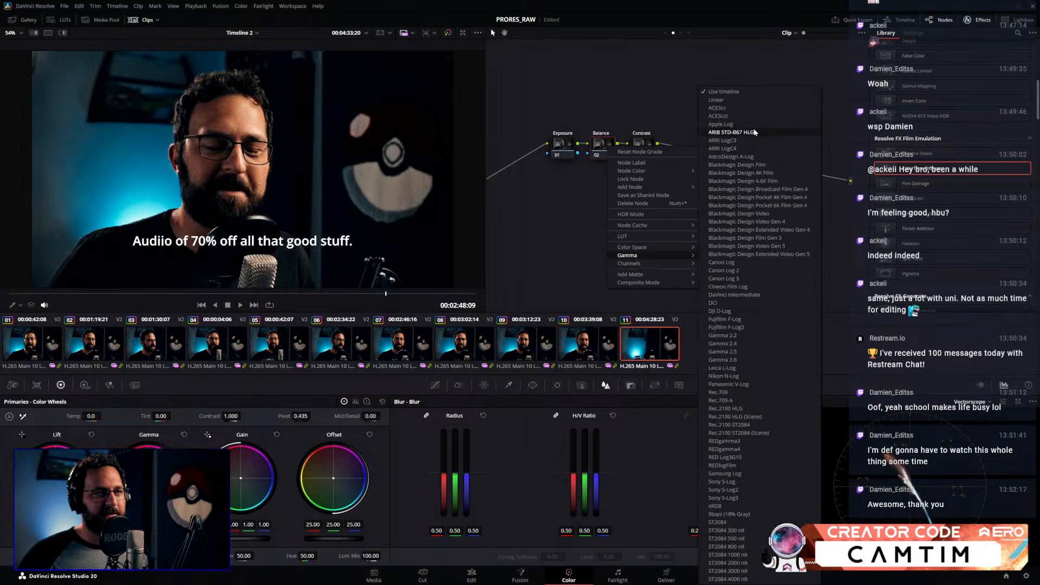
pyautogui.click(724, 101)
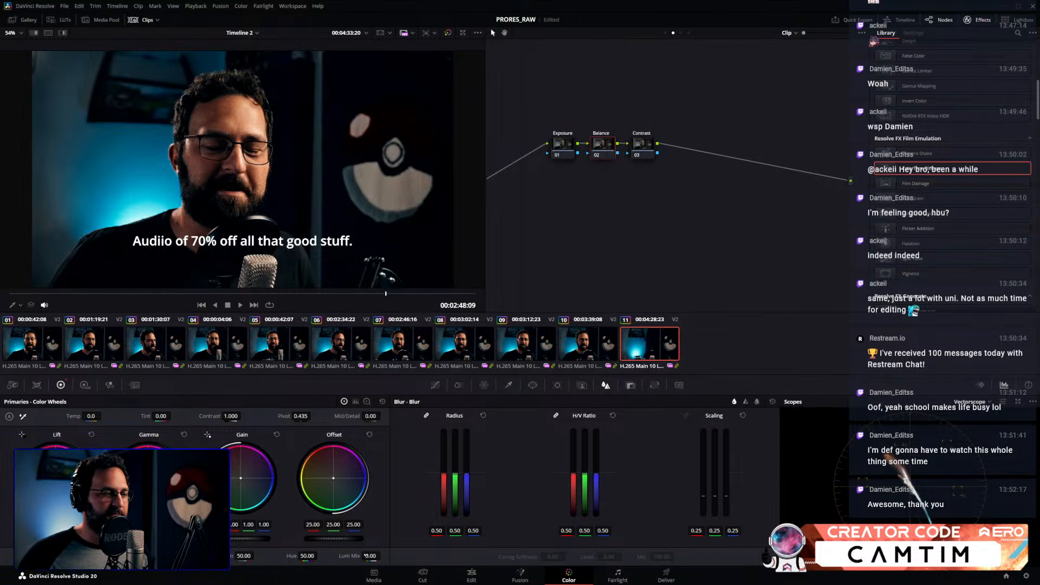
pyautogui.moveTo(534, 113); pyautogui.dragTo(730, 243)
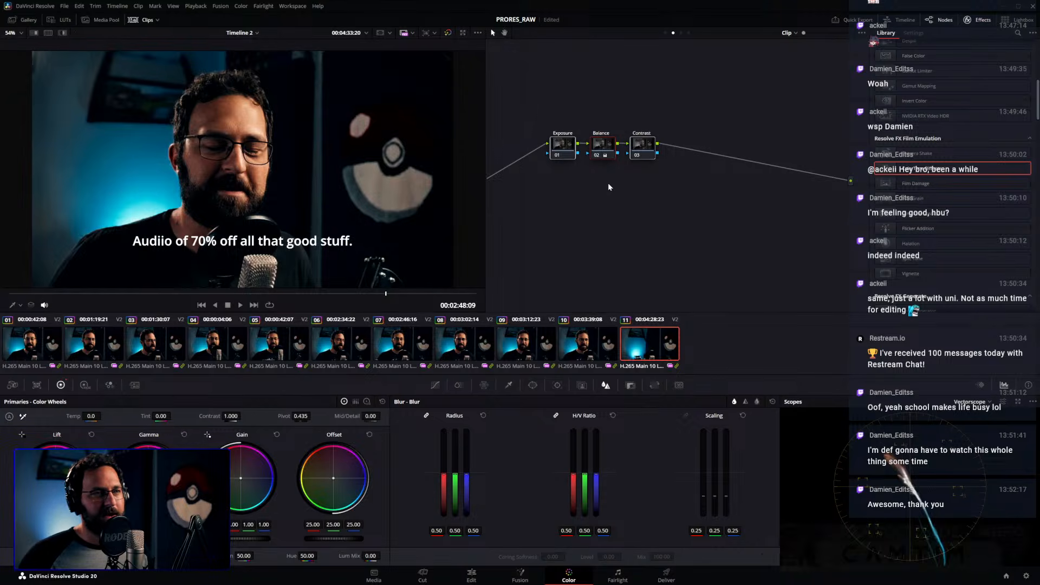
pyautogui.click(631, 209)
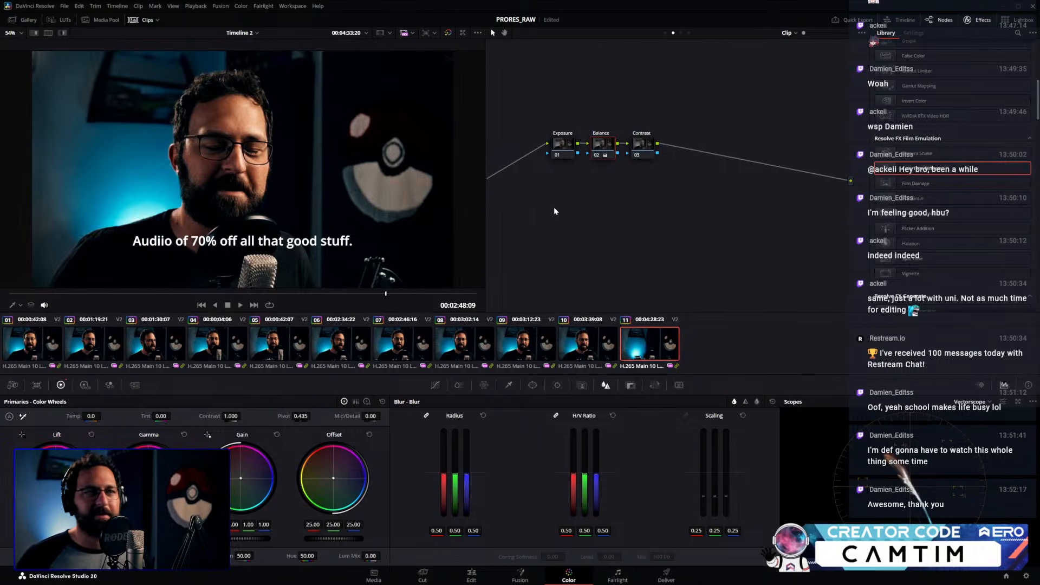
# Add a serial node after Contrast and set its color space to HSV
pyautogui.click(649, 147)
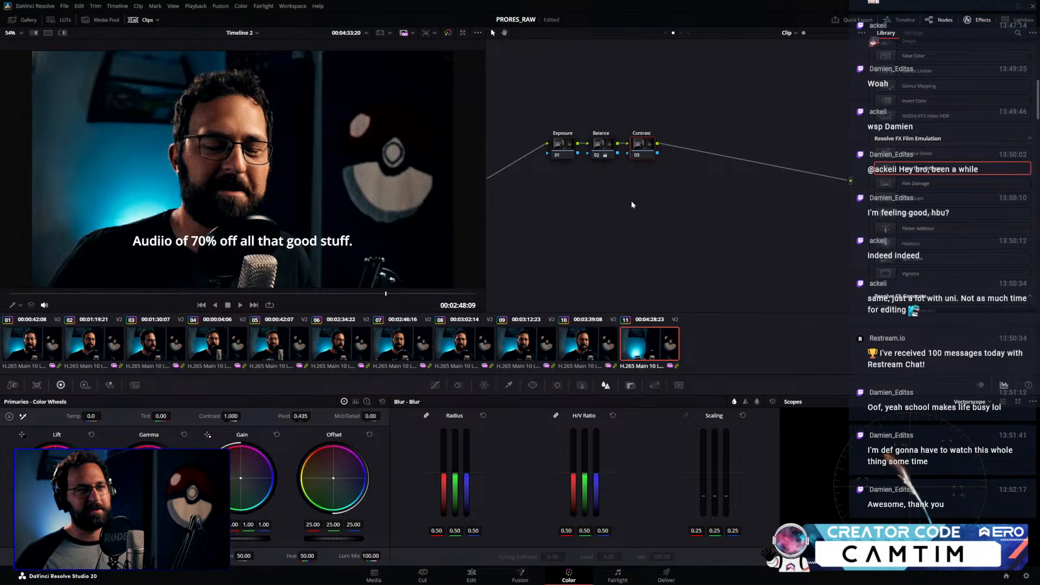
pyautogui.hotkey('alt', 's')
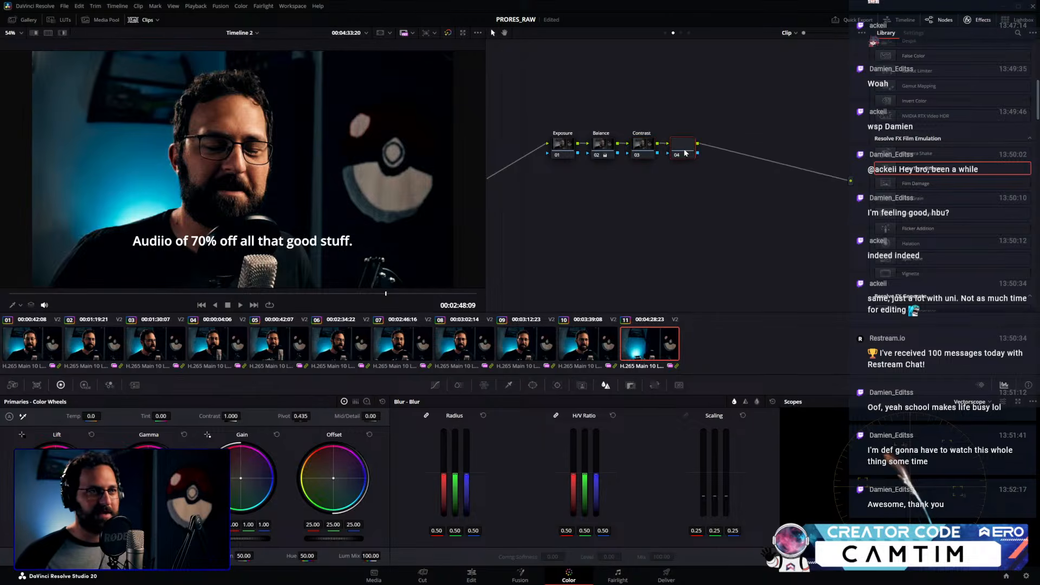
pyautogui.rightClick(684, 140)
pyautogui.moveTo(710, 240)
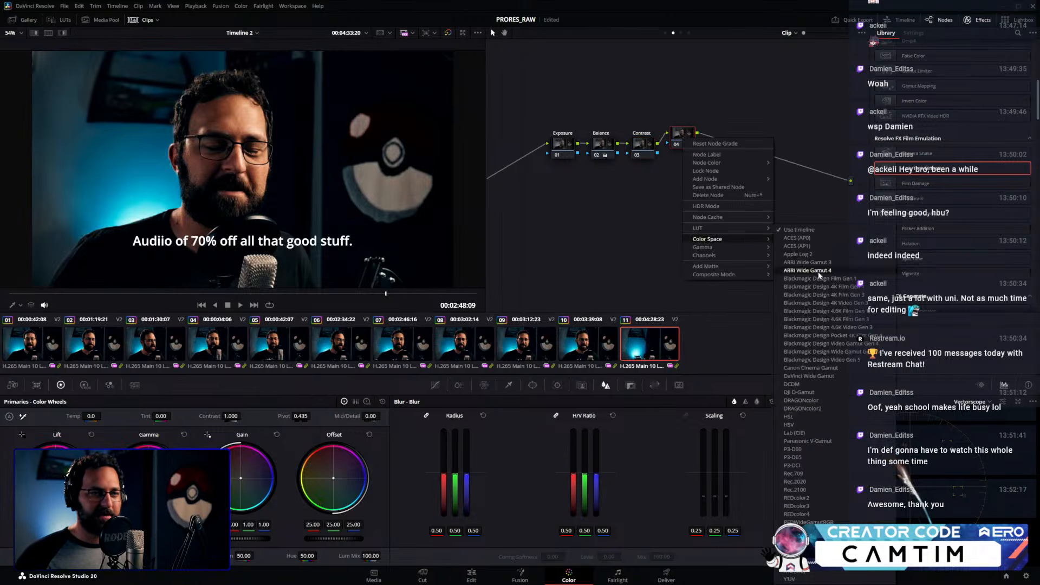
pyautogui.click(792, 420)
# Set the fourth node's green Gain to 0.82 and label the node HEV
pyautogui.moveTo(249, 524)
pyautogui.mouseDown()
pyautogui.moveTo(262, 524)
pyautogui.moveTo(239, 525)
pyautogui.mouseUp()
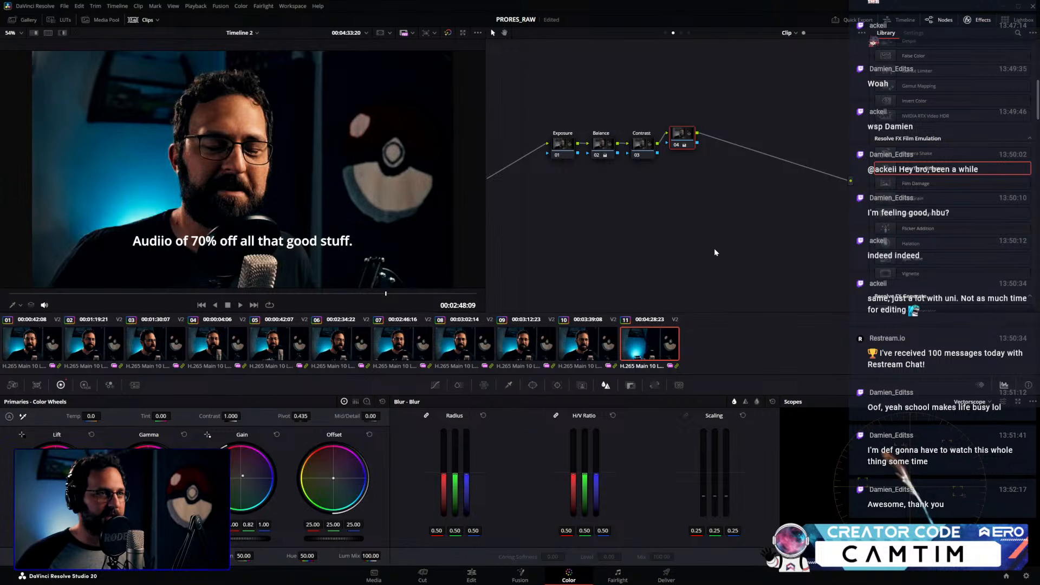
pyautogui.rightClick(682, 145)
pyautogui.click(710, 161)
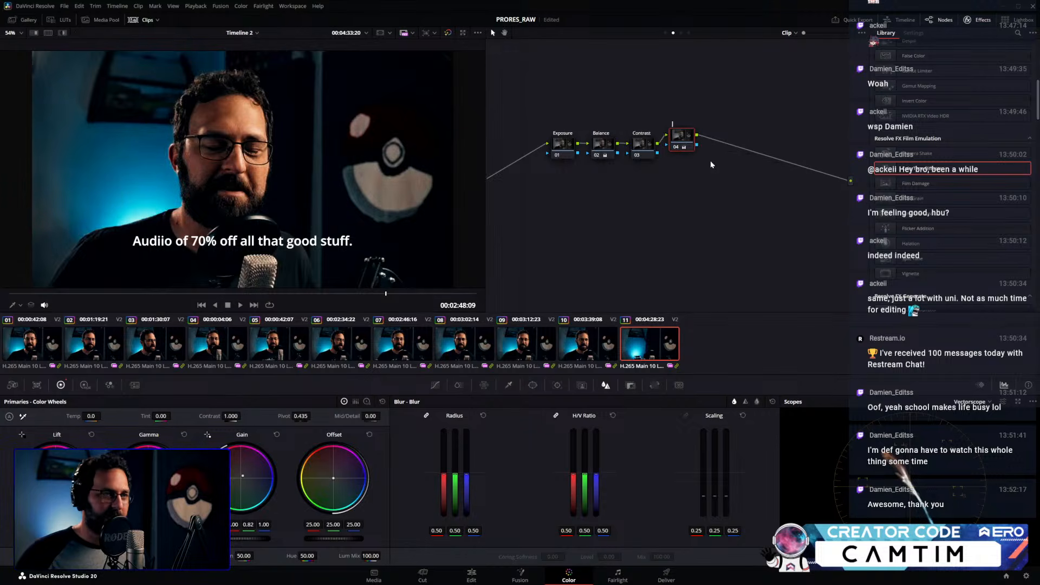
pyautogui.write('HEV')
pyautogui.press('Return')
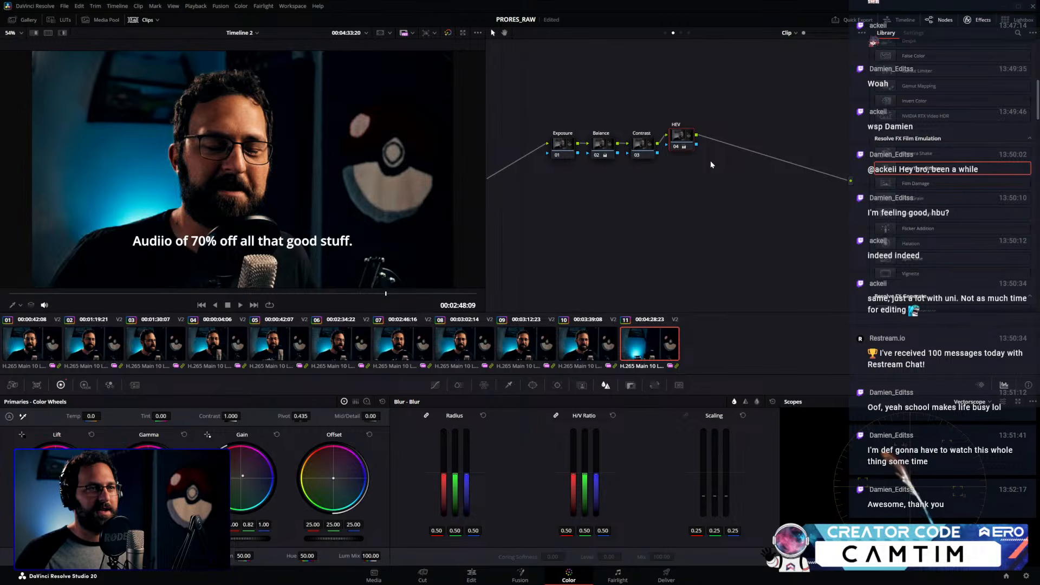
# Save the current four-node grade as a still in PowerGrade 1 and label it "4 Node Template"
pyautogui.click(24, 20)
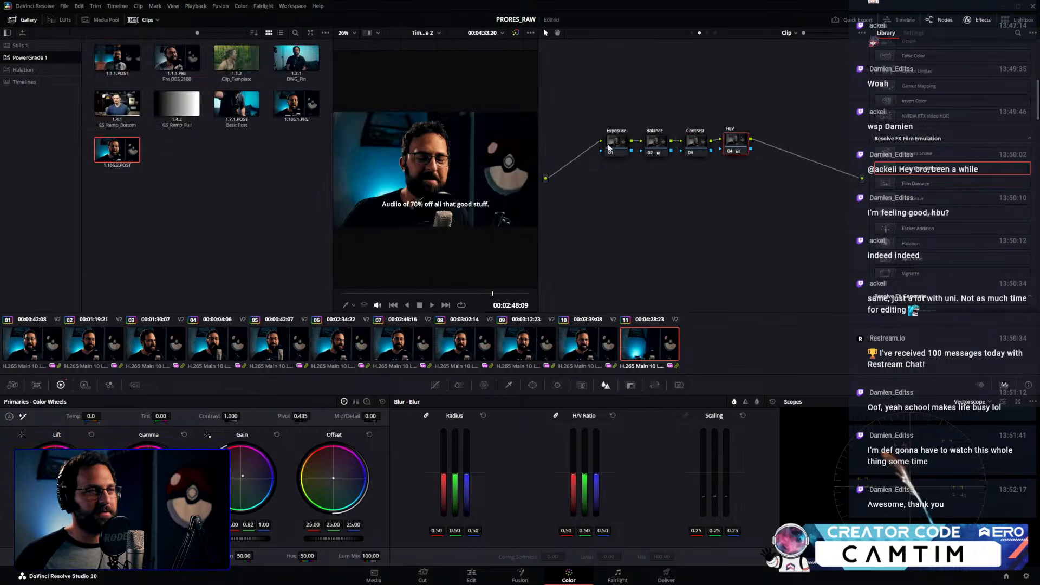
pyautogui.rightClick(456, 154)
pyautogui.click(478, 164)
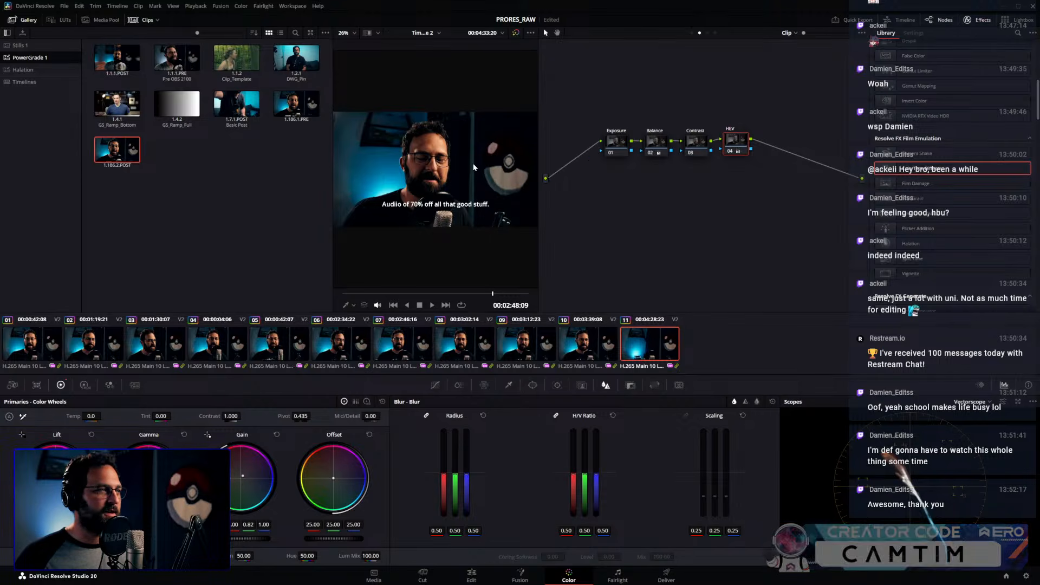
pyautogui.rightClick(181, 165)
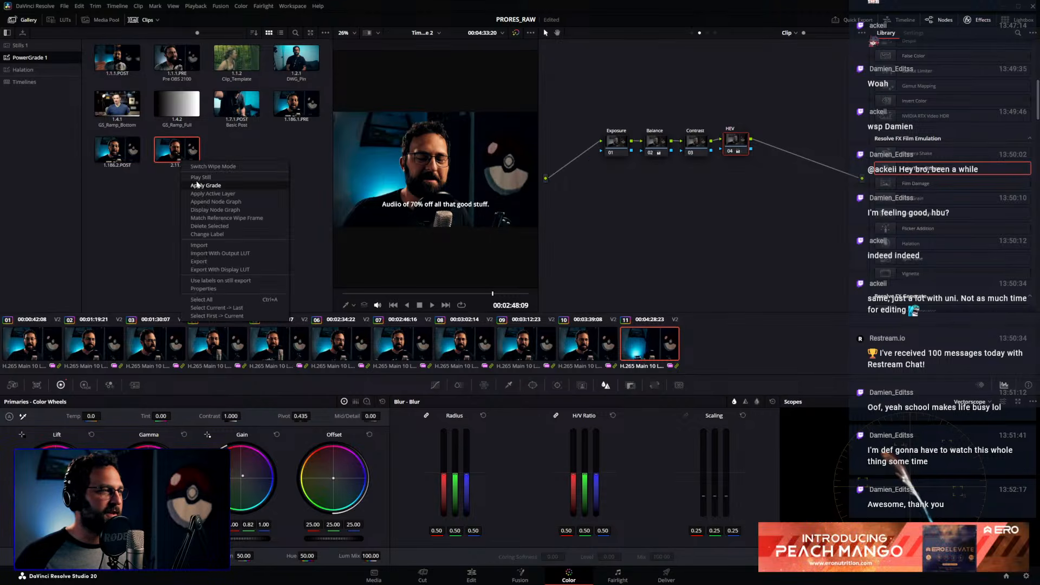
pyautogui.click(226, 236)
pyautogui.write('4 Node')
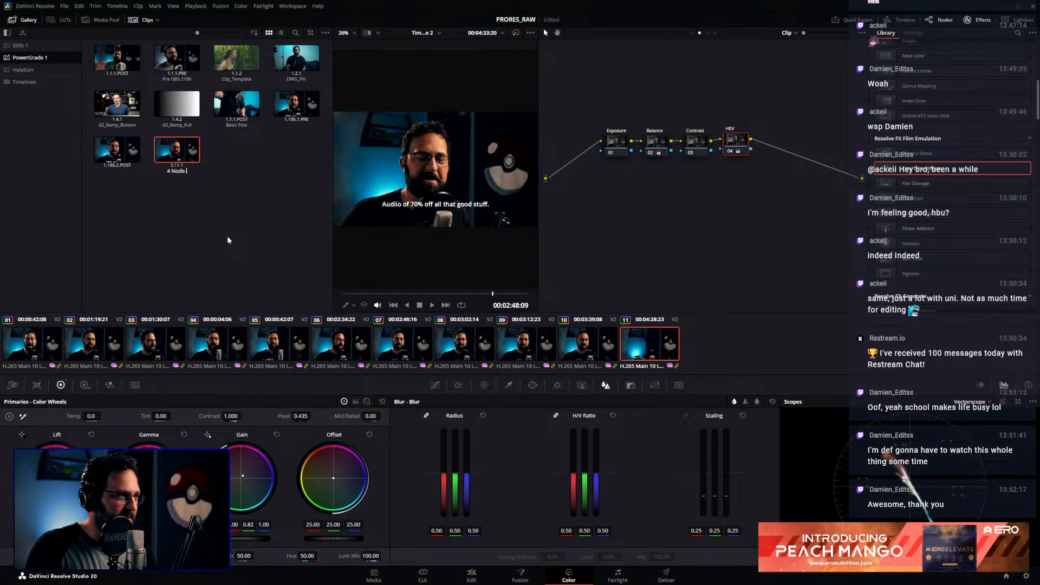
pyautogui.write(' Template')
pyautogui.press('Return')
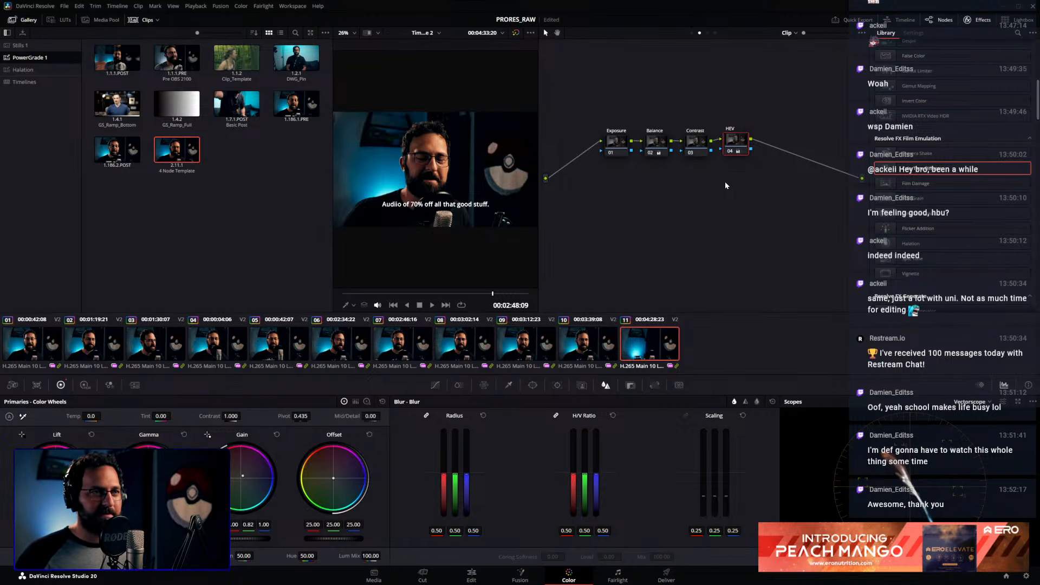
# Review the Group Post-Clip node graph and return to the clip-level nodes
pyautogui.moveTo(641, 164); pyautogui.dragTo(793, 131)
pyautogui.click(707, 33)
pyautogui.moveTo(741, 112); pyautogui.dragTo(655, 106)
pyautogui.moveTo(595, 78); pyautogui.dragTo(870, 283)
pyautogui.click(769, 243)
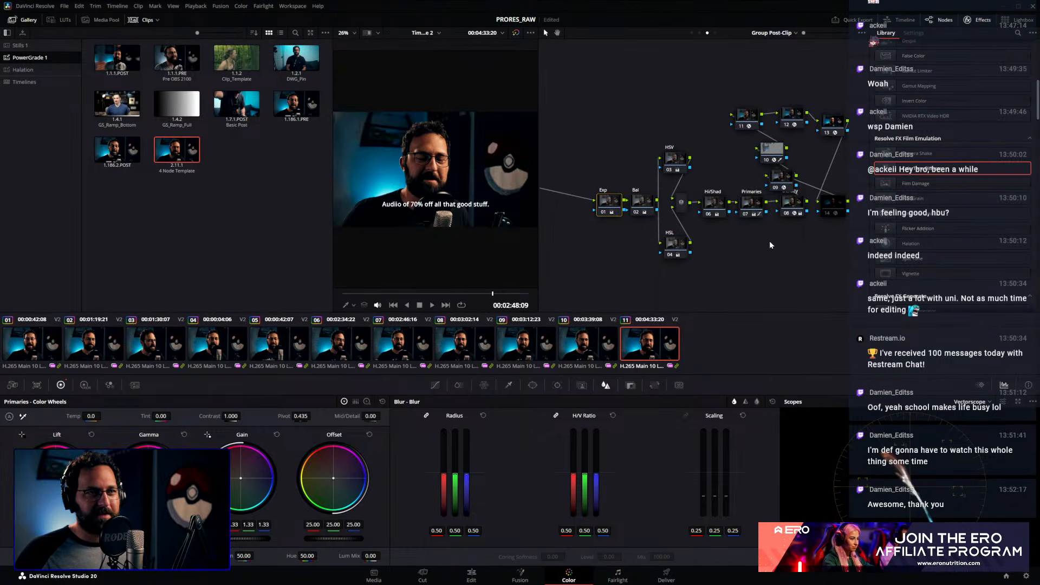
pyautogui.click(699, 33)
pyautogui.moveTo(671, 180); pyautogui.dragTo(761, 190)
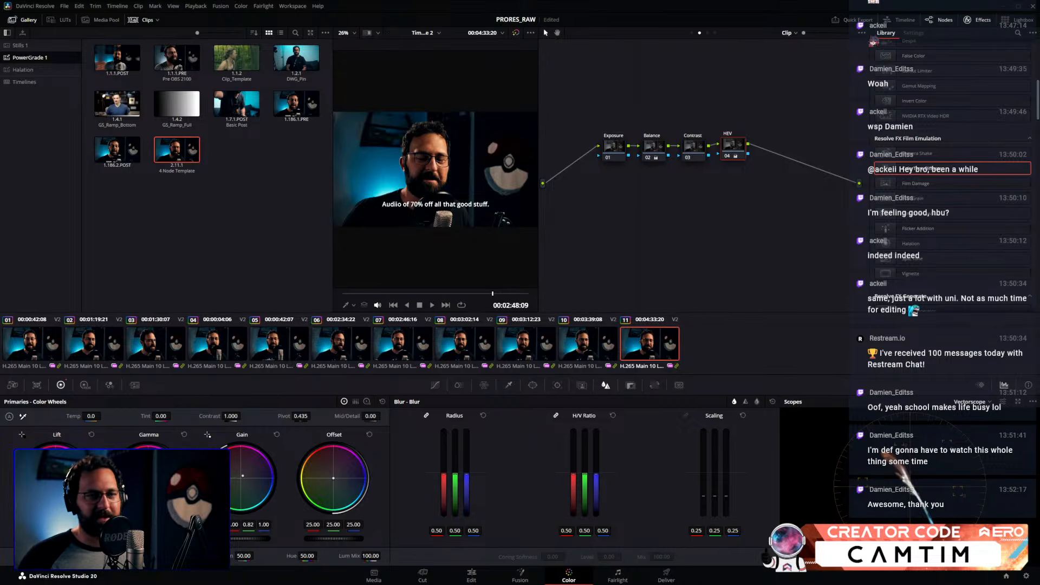
# Switch the scopes to Waveform and leave the full-screen viewer
pyautogui.click(987, 402)
pyautogui.click(982, 426)
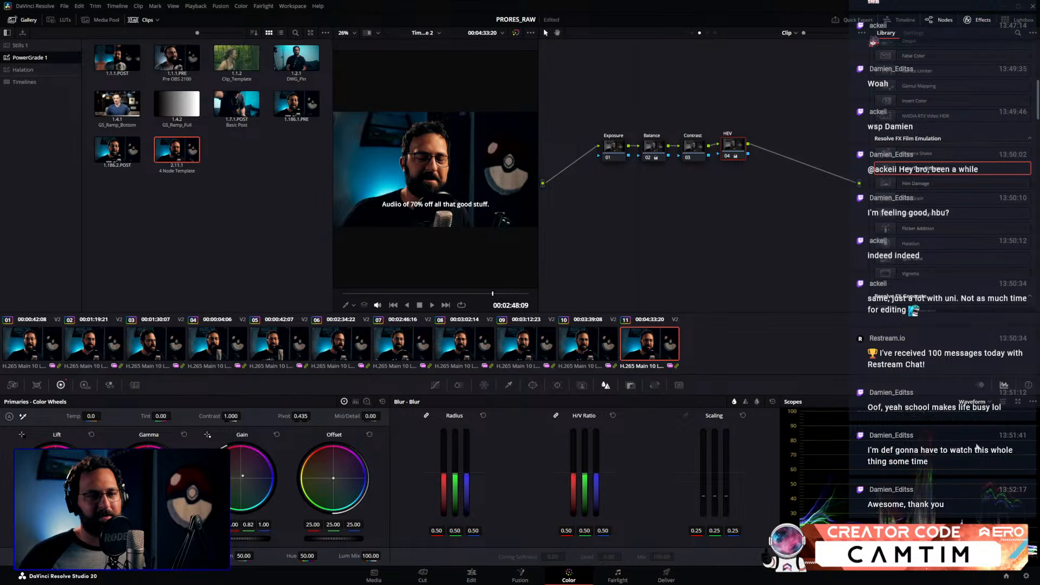
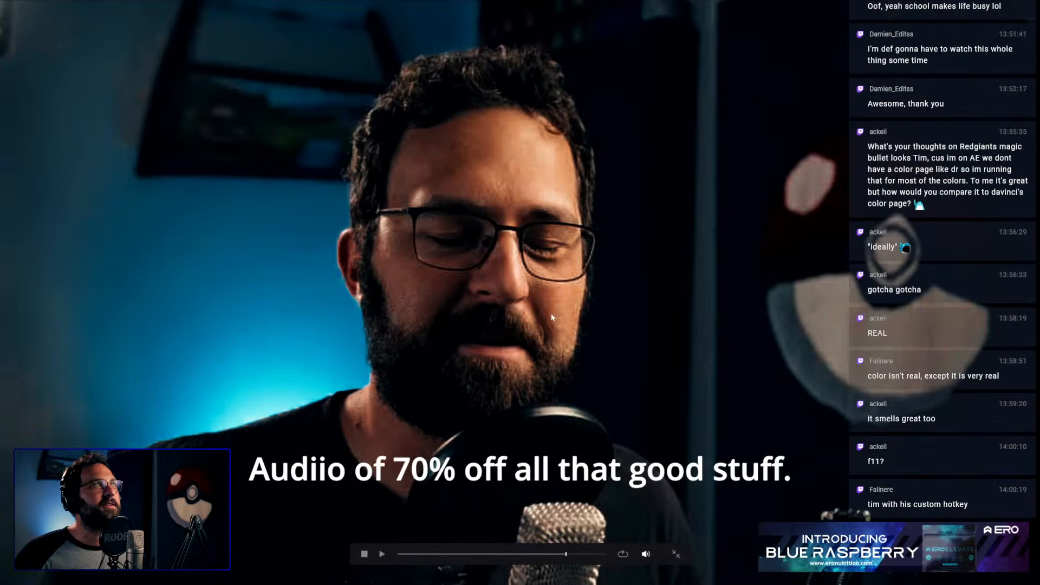
pyautogui.press('Escape')
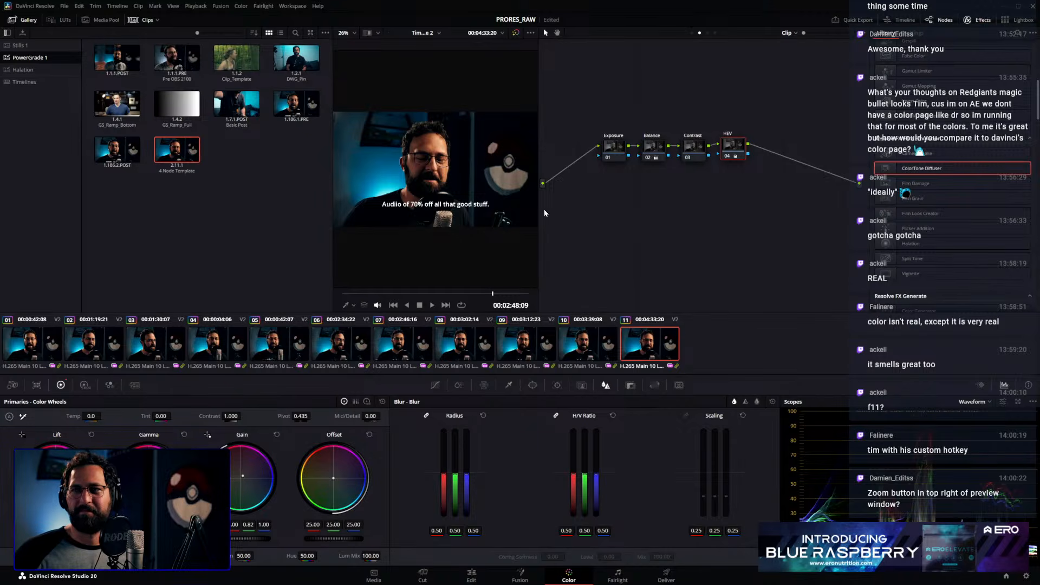
# Look up the Cinema Viewer command's assigned shortcut in Keyboard Customization
pyautogui.click(35, 6)
pyautogui.click(48, 27)
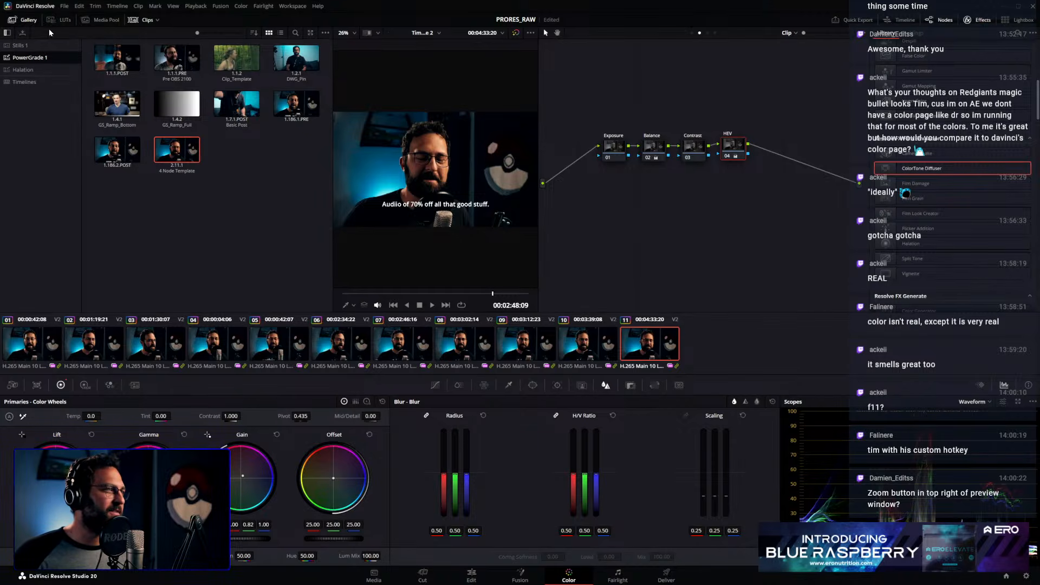
pyautogui.click(361, 227)
pyautogui.click(432, 193)
pyautogui.click(397, 275)
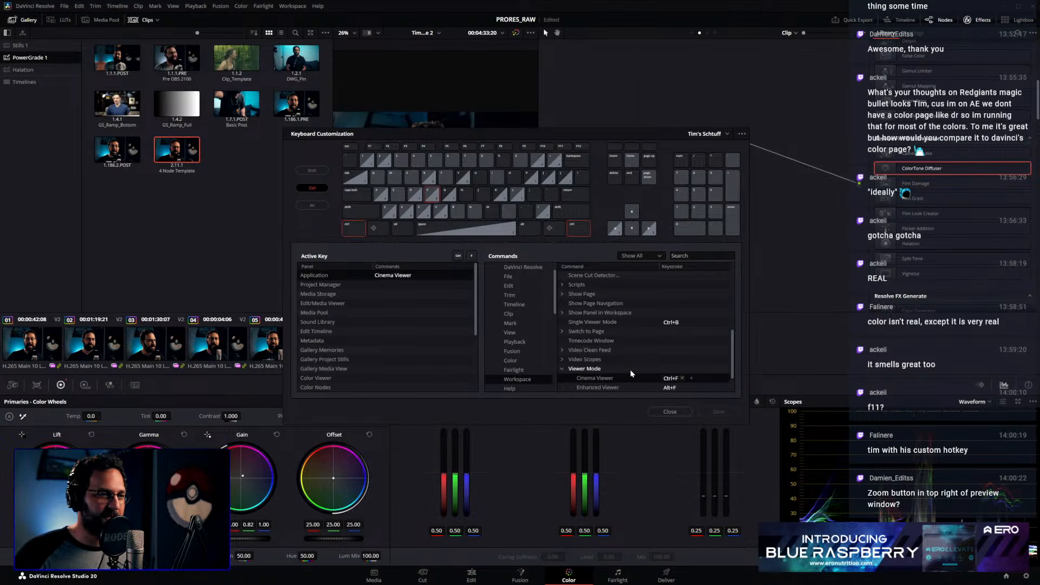
pyautogui.scroll(-1, 630, 369)
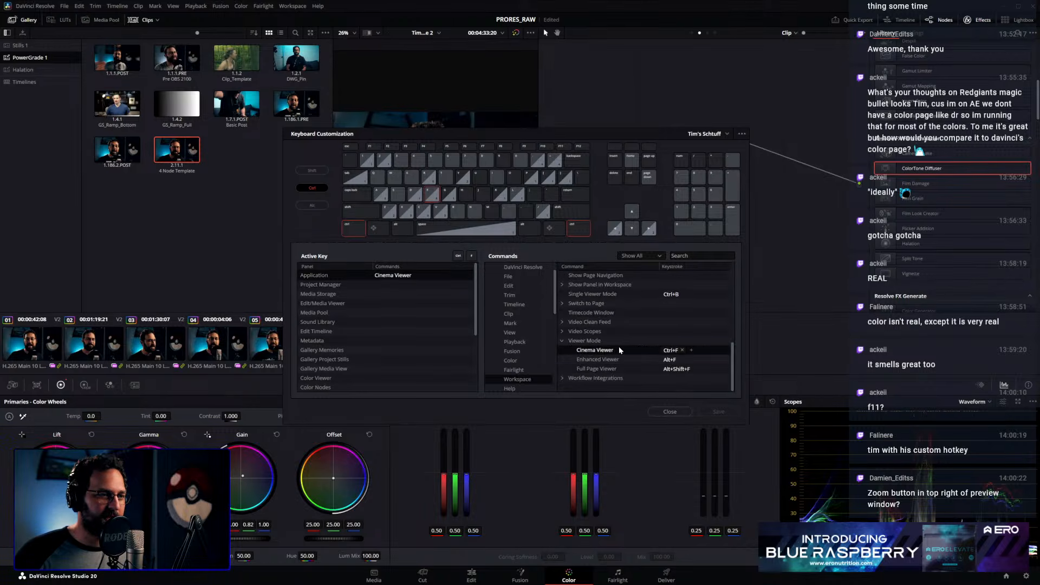
# Check the Viewer Mode shortcuts in the DaVinci Resolve preset, discard the preset change, and toggle Cinema Viewer on and off
pyautogui.click(730, 132)
pyautogui.click(707, 146)
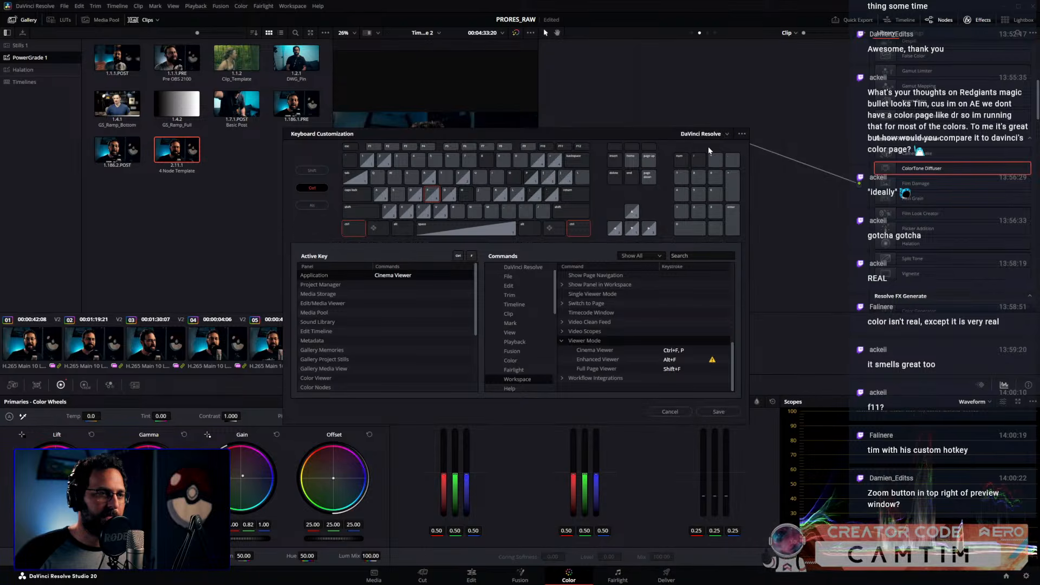
pyautogui.click(680, 351)
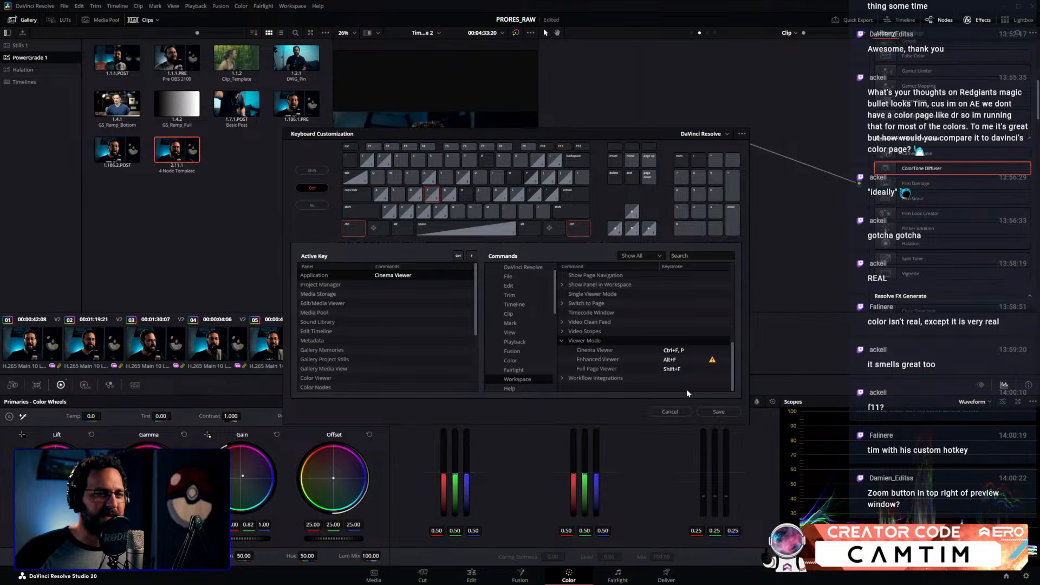
pyautogui.click(670, 411)
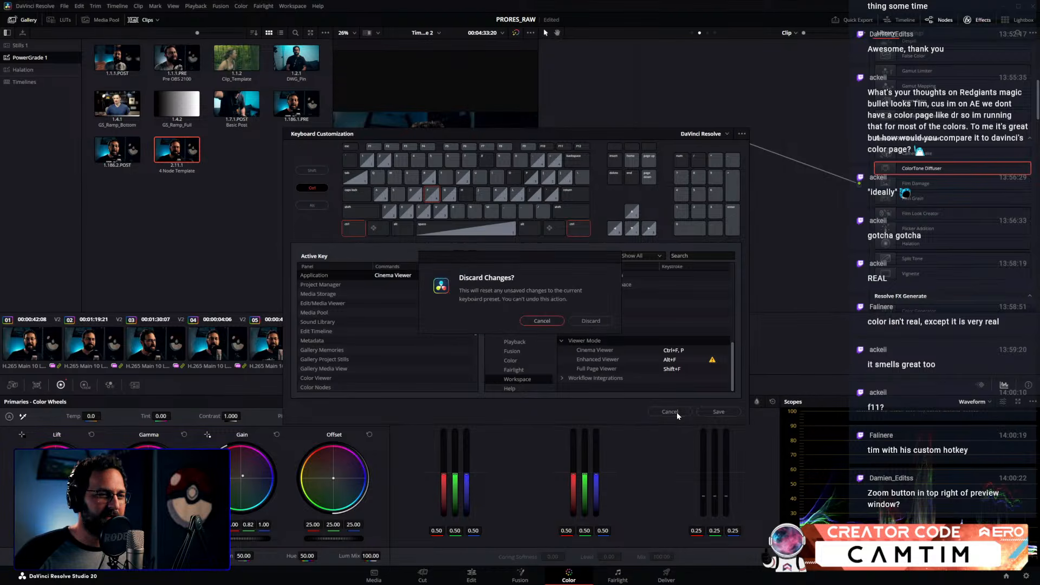
pyautogui.click(592, 322)
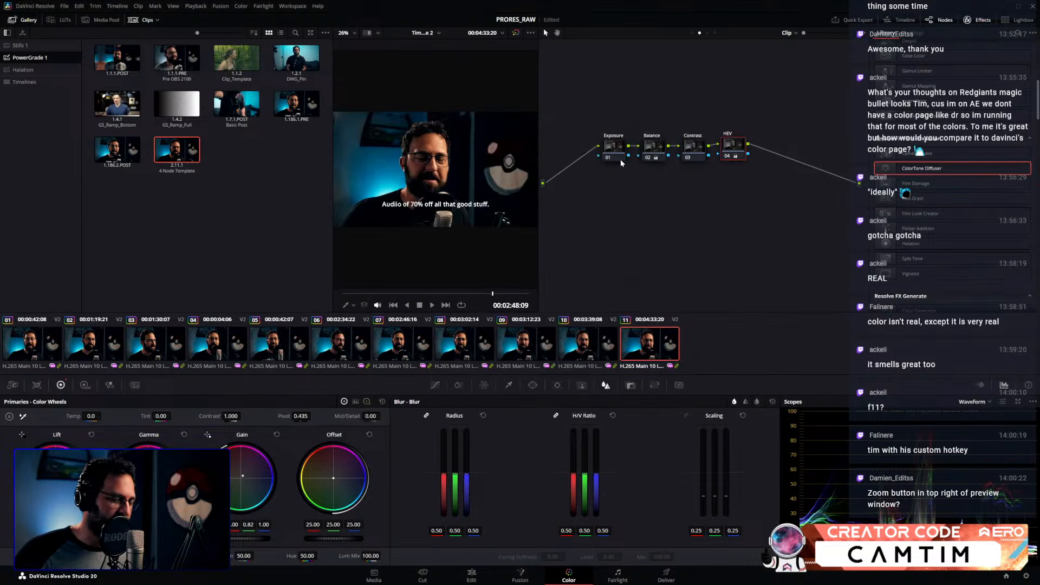
pyautogui.hotkey('ctrl', 'f')
pyautogui.hotkey('ctrl', 'f')
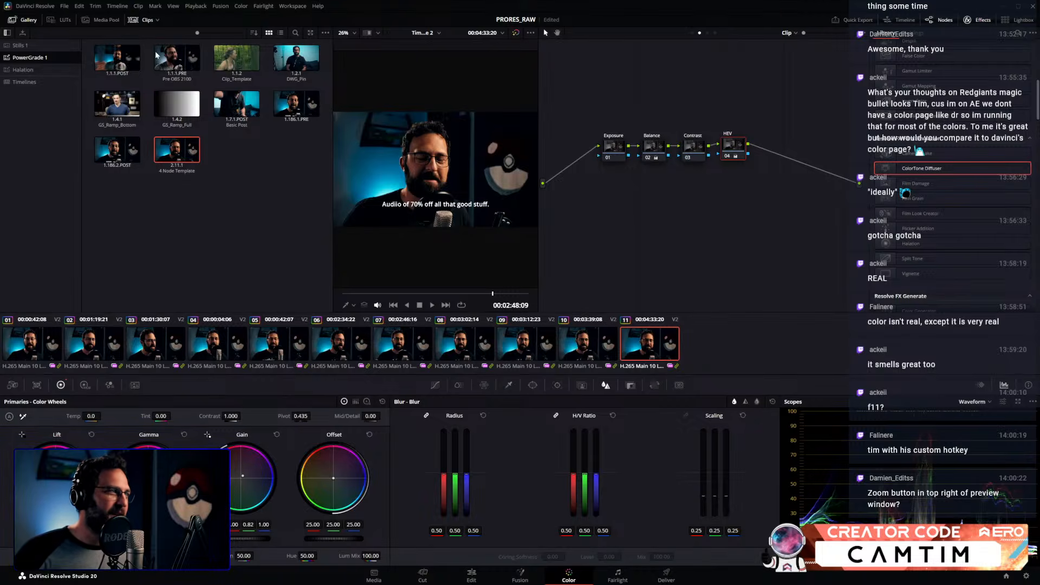
# Hide the gallery and turn off proxy playback while inspecting the face up close, ending with the image fitted to the viewer
pyautogui.click(24, 20)
pyautogui.scroll(10, 264, 165)
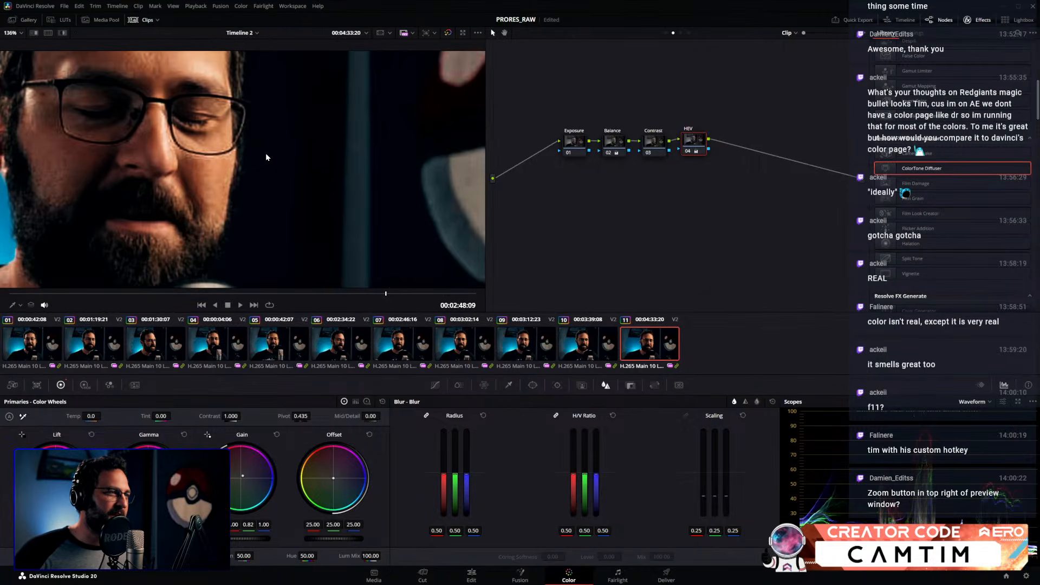
pyautogui.moveTo(242, 173); pyautogui.dragTo(390, 208)
pyautogui.scroll(3, 341, 161)
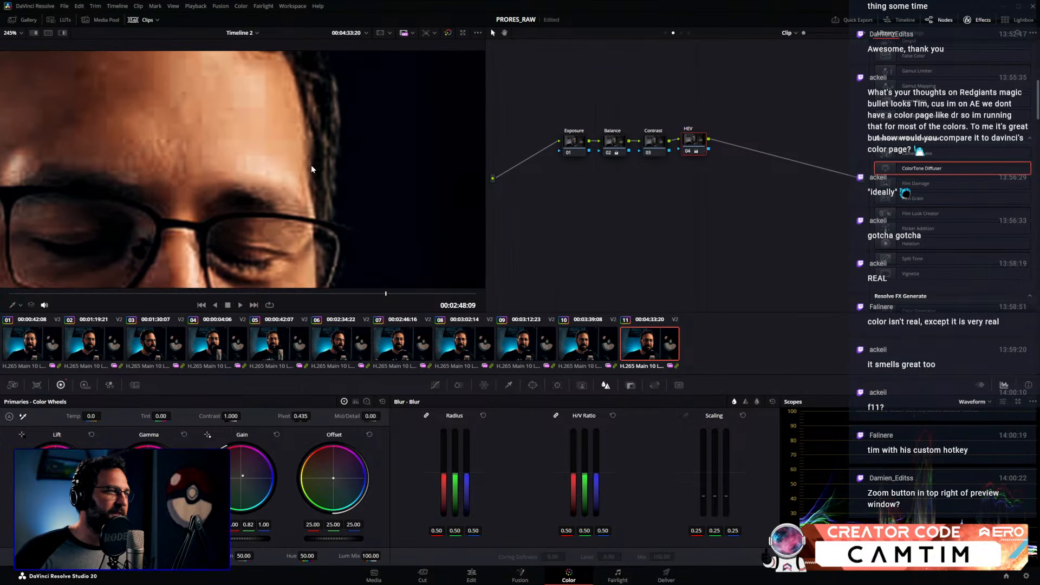
pyautogui.moveTo(350, 96); pyautogui.dragTo(362, 101)
pyautogui.click(406, 33)
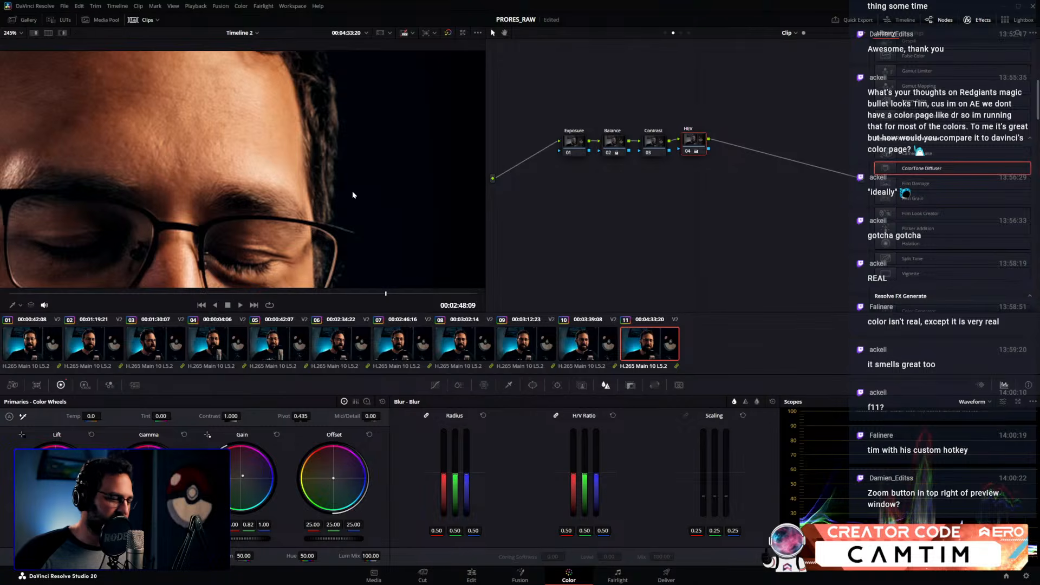
pyautogui.hotkey('shift', 'z')
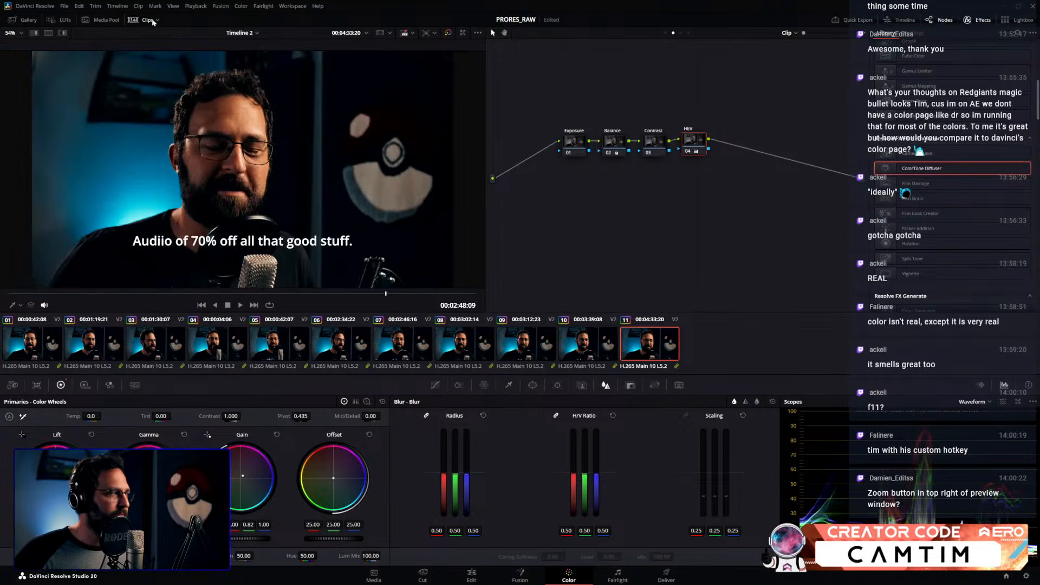
# Look up the Zoom Viewer to Fit command's assigned shortcut in Keyboard Customization
pyautogui.click(44, 6)
pyautogui.click(44, 25)
pyautogui.click(354, 226)
pyautogui.click(358, 214)
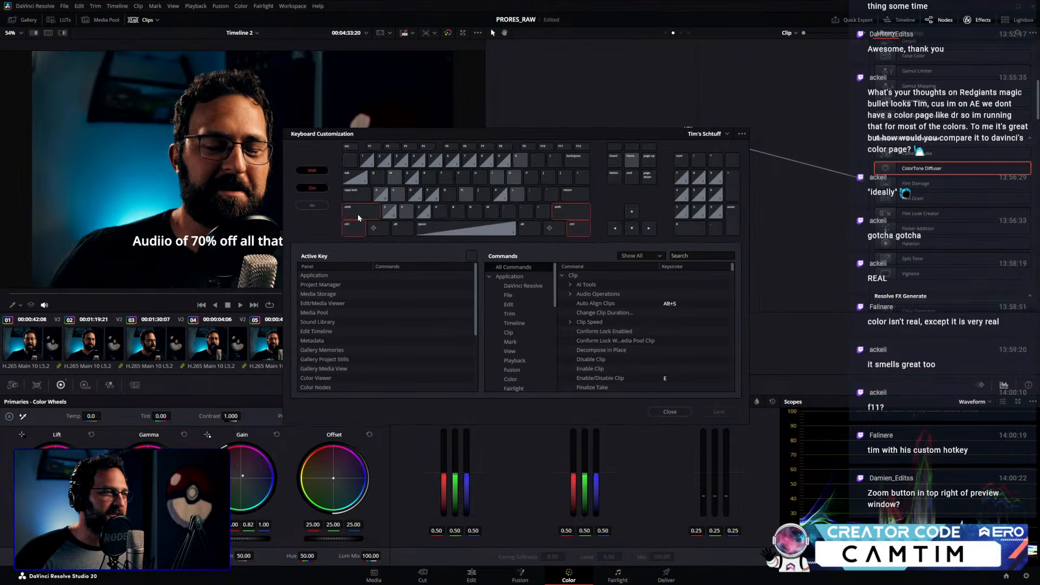
pyautogui.click(408, 212)
pyautogui.click(395, 277)
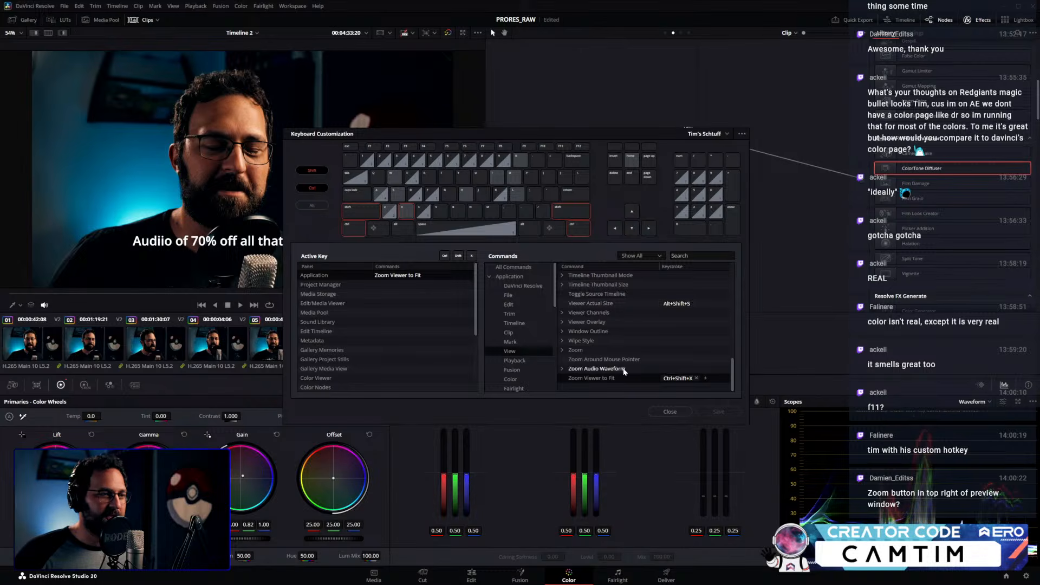
# Check the Zoom Viewer to Fit shortcut in the DaVinci Resolve preset and discard the preset change
pyautogui.click(362, 232)
pyautogui.click(370, 210)
pyautogui.click(409, 212)
pyautogui.click(725, 135)
pyautogui.click(684, 146)
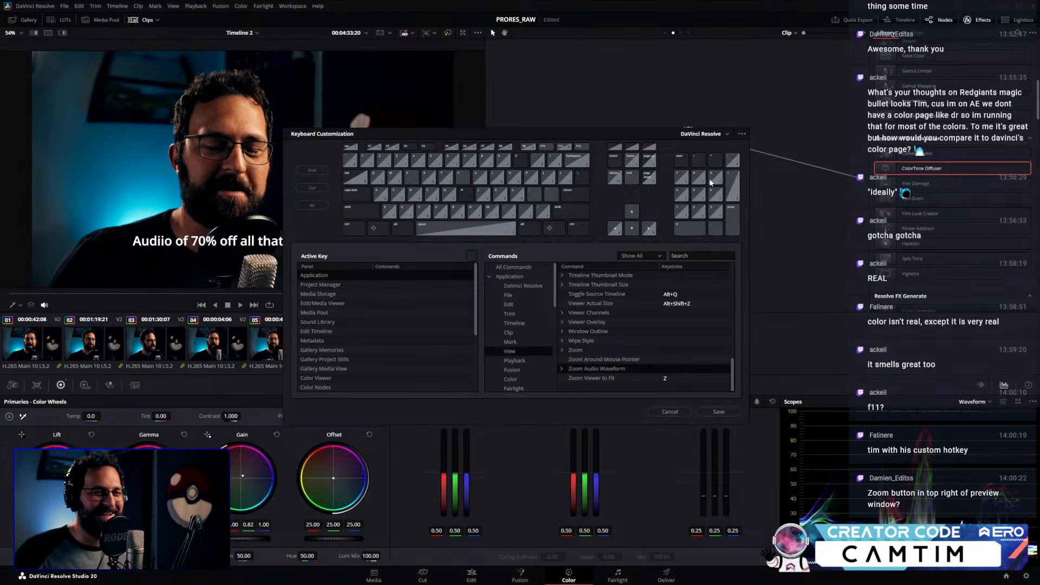
pyautogui.click(667, 413)
pyautogui.click(587, 323)
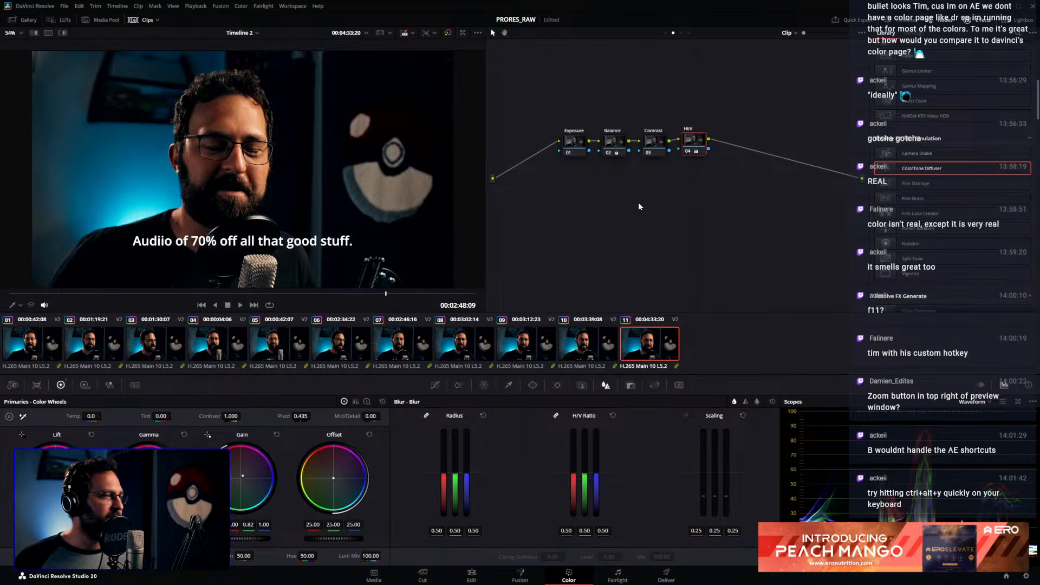
# Inspect the Group Post-Clip nodes, including the MONO-Balance-v1.3 and JP_2499_DRT DCTL settings
pyautogui.click(680, 33)
pyautogui.moveTo(562, 78); pyautogui.dragTo(827, 246)
pyautogui.moveTo(812, 201); pyautogui.dragTo(779, 231)
pyautogui.click(811, 250)
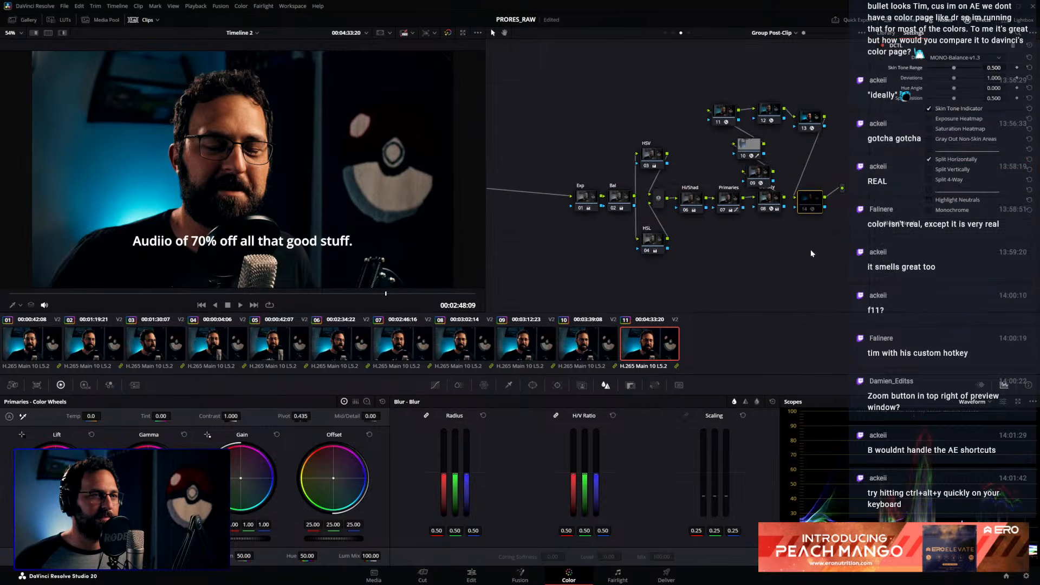
pyautogui.click(728, 201)
pyautogui.click(652, 157)
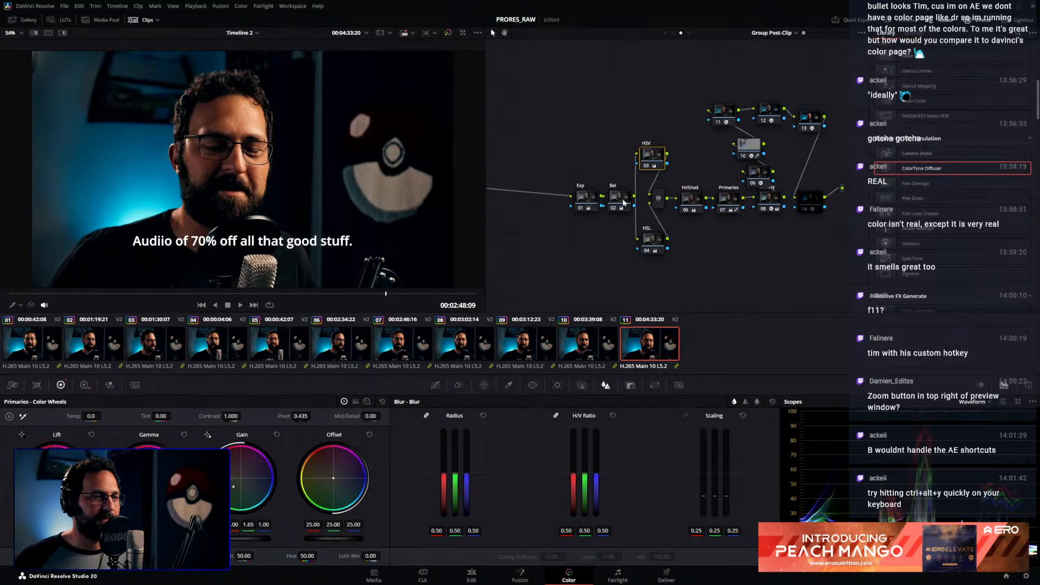
pyautogui.click(724, 112)
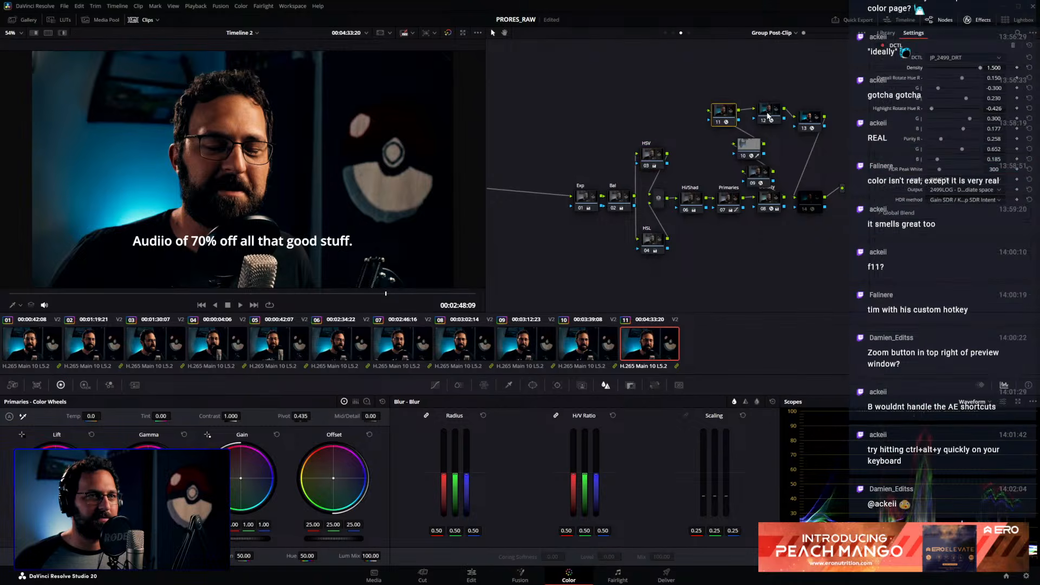
# Disable Group Post-Clip node 12, which holds the split-tone DCTL
pyautogui.click(768, 115)
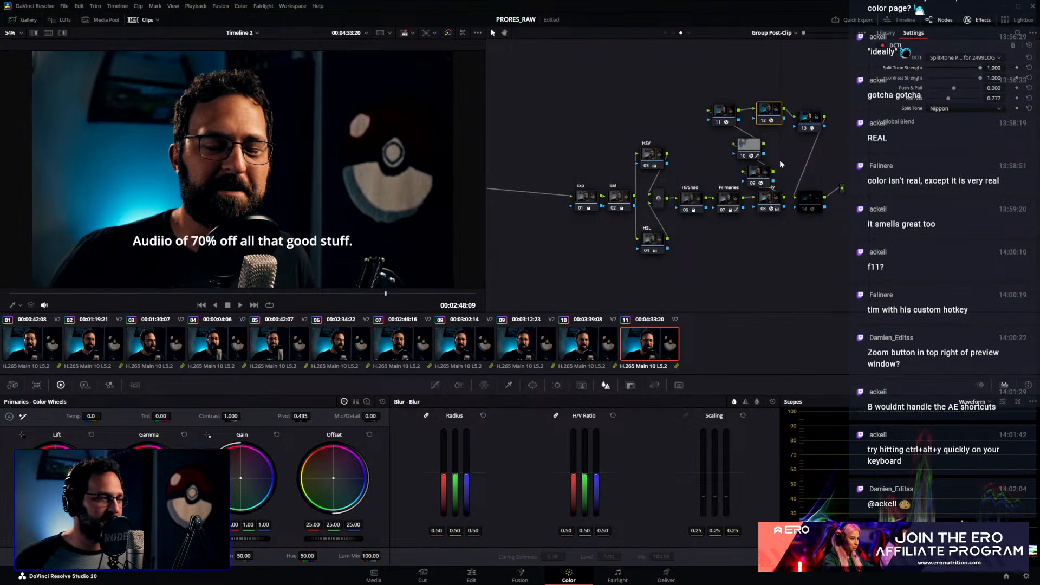
pyautogui.hotkey('ctrl', 'd')
# Examine the face, shirt and microphone up close with the split-tone node disabled
pyautogui.moveTo(262, 217); pyautogui.dragTo(262, 193)
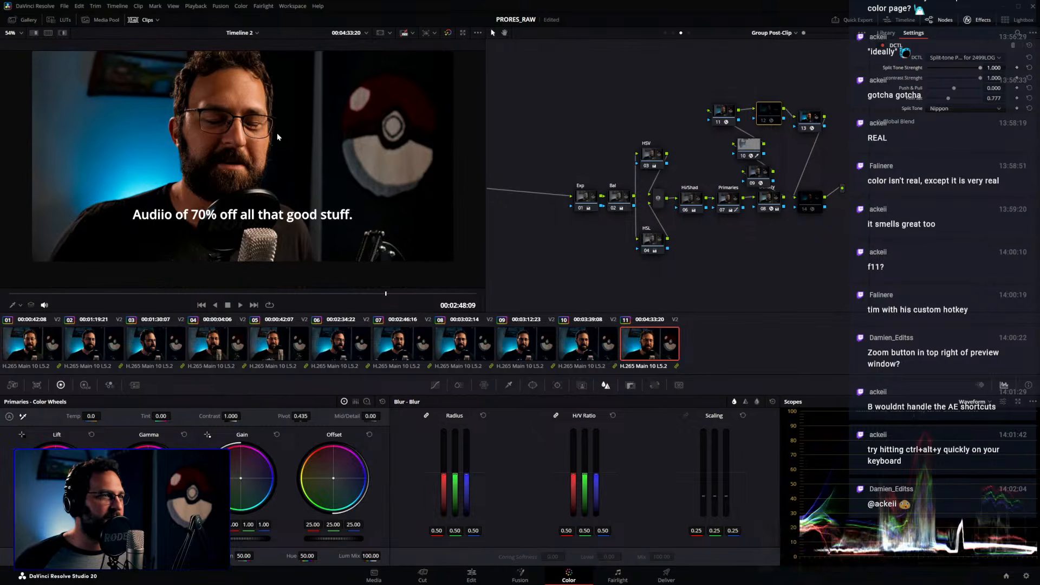
pyautogui.scroll(5, 277, 133)
pyautogui.moveTo(273, 162); pyautogui.dragTo(321, 178)
pyautogui.scroll(2, 336, 159)
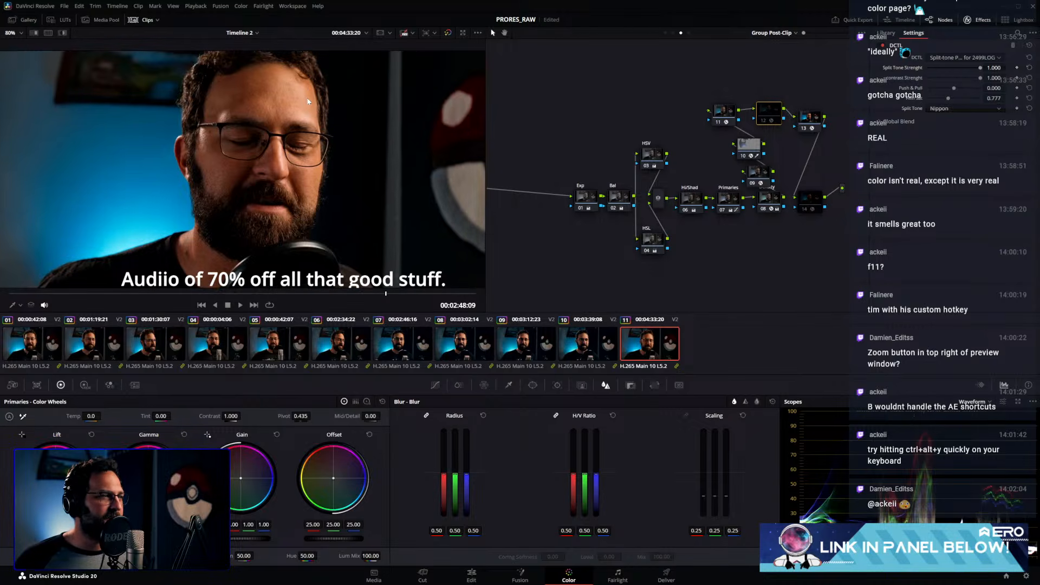
pyautogui.moveTo(319, 131); pyautogui.dragTo(366, 63)
pyautogui.scroll(1, 300, 171)
pyautogui.moveTo(302, 173); pyautogui.dragTo(279, 123)
pyautogui.scroll(1, 399, 159)
pyautogui.scroll(1, 398, 157)
pyautogui.moveTo(396, 201); pyautogui.dragTo(327, 230)
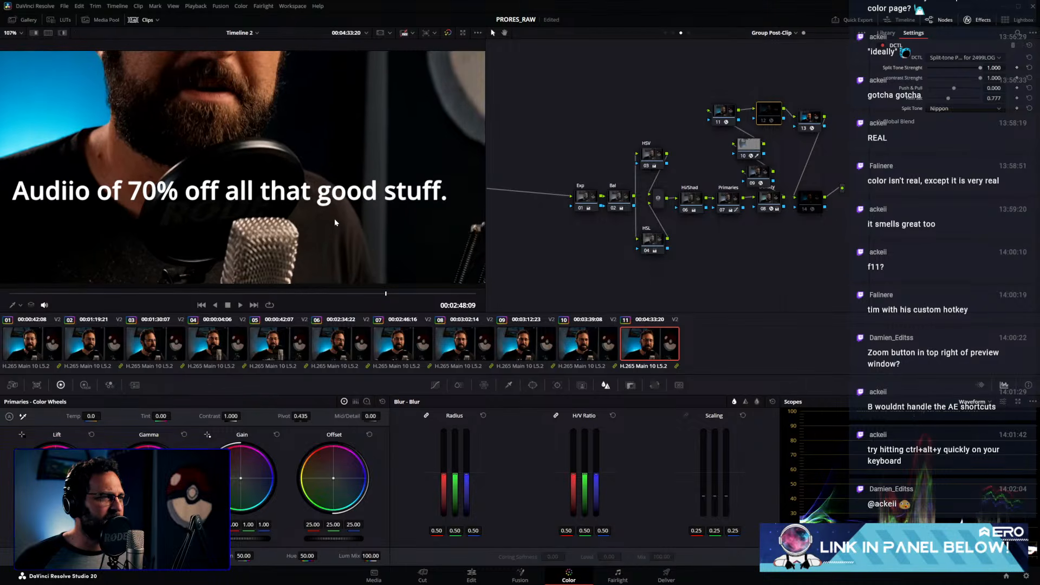
pyautogui.moveTo(343, 215); pyautogui.dragTo(335, 241)
pyautogui.moveTo(337, 171)
pyautogui.mouseDown()
pyautogui.moveTo(332, 196)
pyautogui.moveTo(348, 200)
pyautogui.mouseUp()
pyautogui.scroll(-2, 349, 215)
pyautogui.scroll(-2, 350, 216)
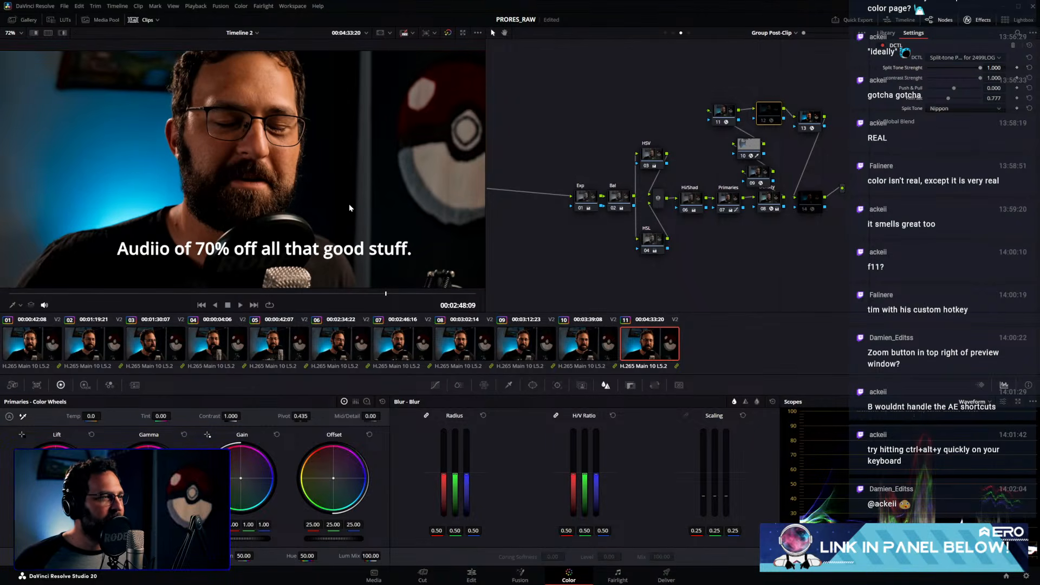
pyautogui.moveTo(359, 197); pyautogui.dragTo(352, 205)
pyautogui.moveTo(319, 116); pyautogui.dragTo(306, 142)
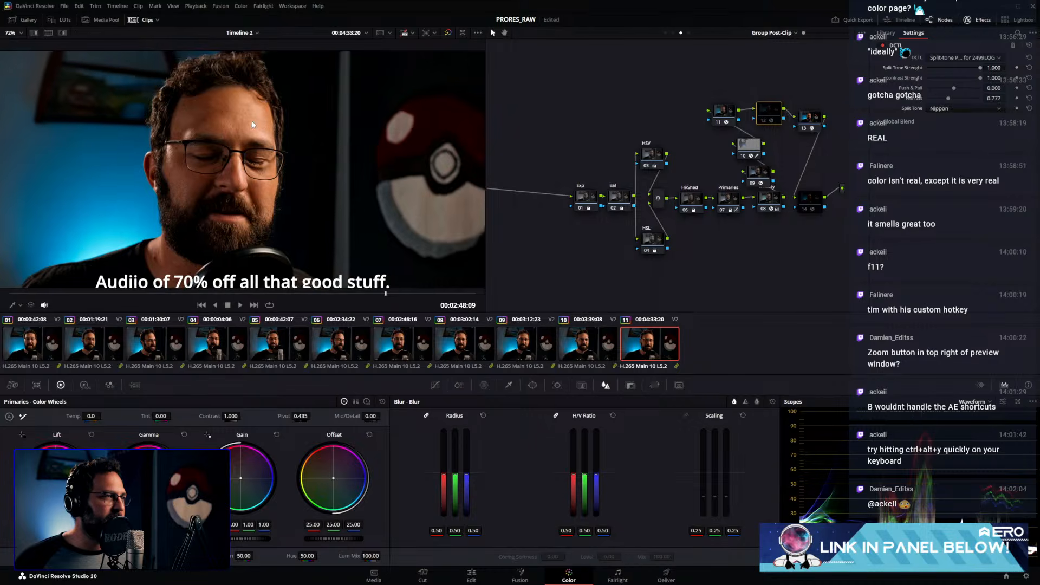
# Compare the face and hair up close with the split-tone node disabled and enabled
pyautogui.scroll(1, 275, 119)
pyautogui.scroll(1, 242, 92)
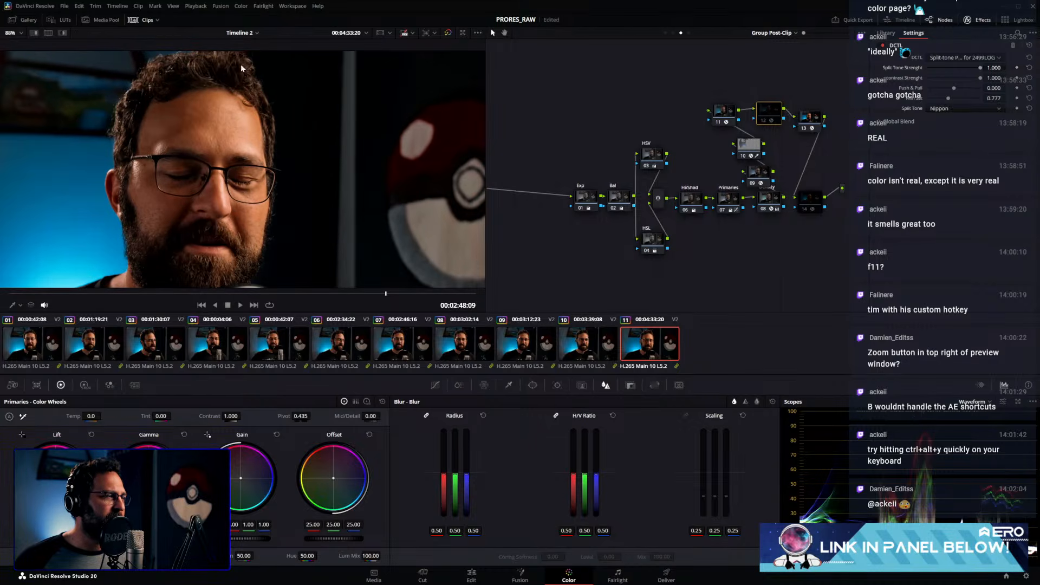
pyautogui.moveTo(220, 73); pyautogui.dragTo(221, 81)
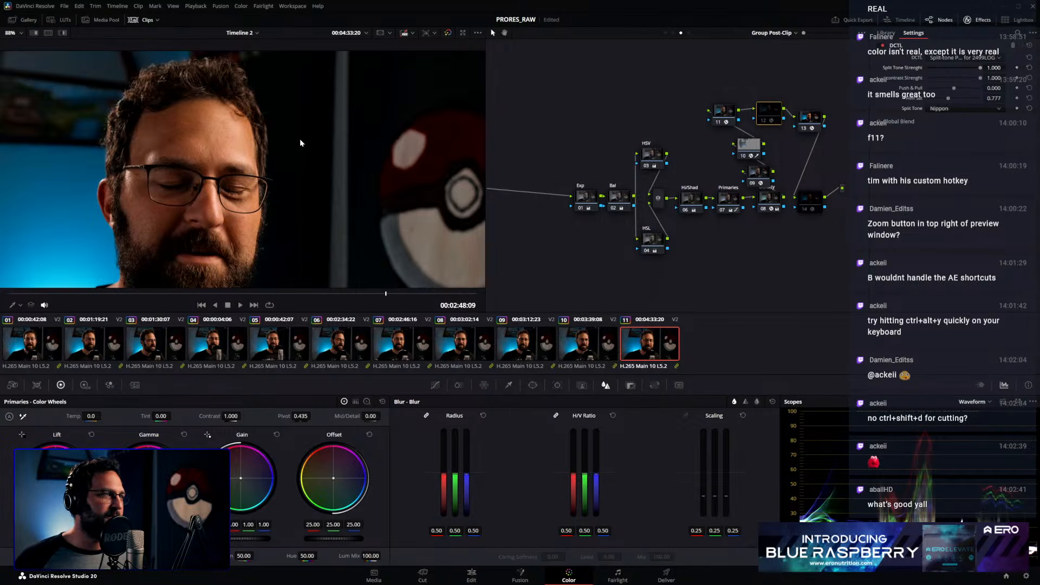
pyautogui.scroll(5, 298, 141)
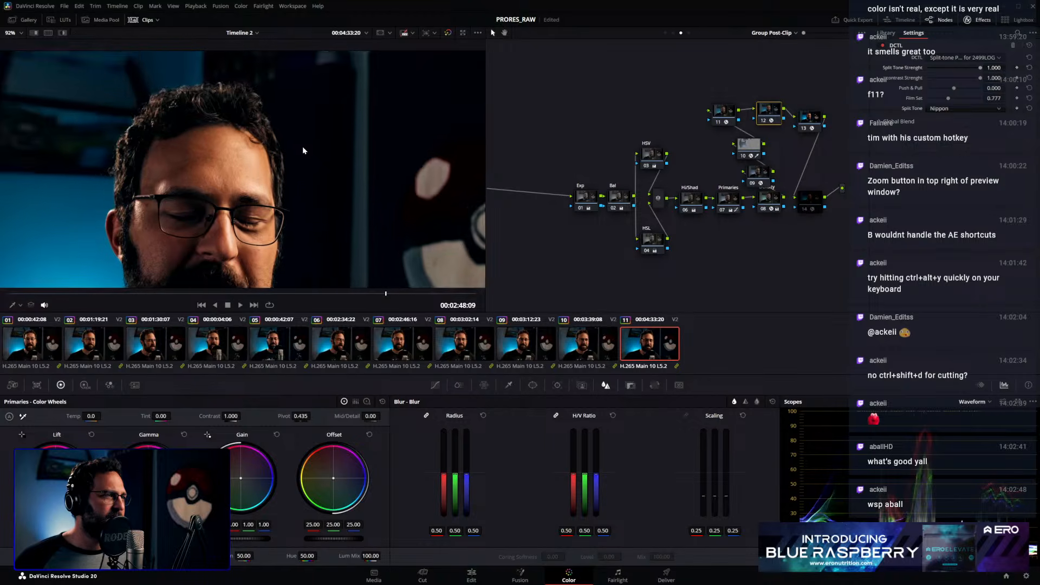
pyautogui.moveTo(173, 160); pyautogui.dragTo(187, 177)
pyautogui.scroll(-2, 226, 183)
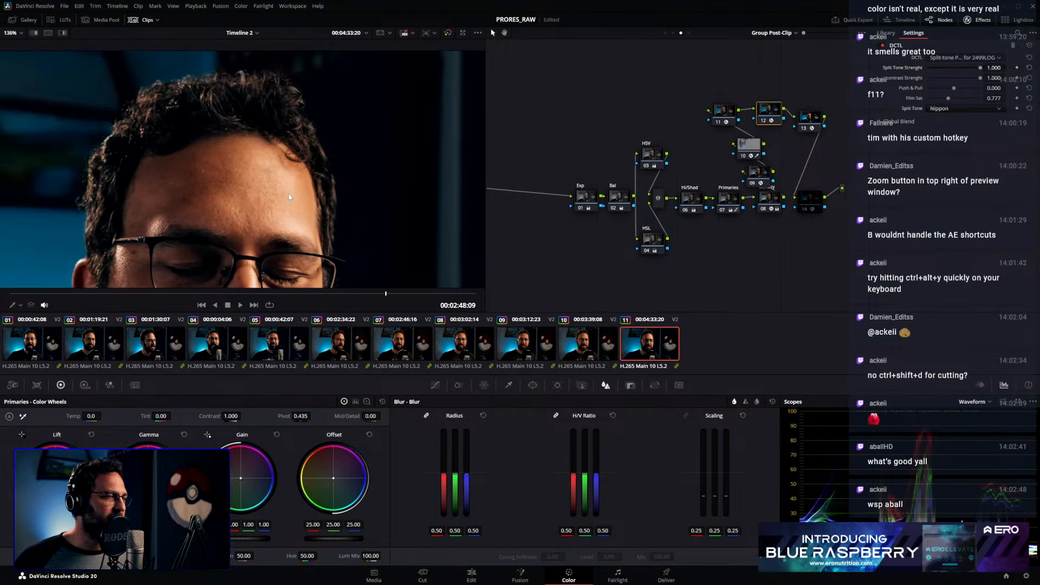
# Examine the shirt, subtitle and microphone up close with the split-tone node enabled, and fit the whole frame in the viewer
pyautogui.moveTo(349, 276); pyautogui.dragTo(238, 73)
pyautogui.moveTo(288, 207); pyautogui.dragTo(285, 93)
pyautogui.moveTo(190, 130); pyautogui.dragTo(328, 132)
pyautogui.scroll(1, 443, 77)
pyautogui.hotkey('ctrl', 'f')
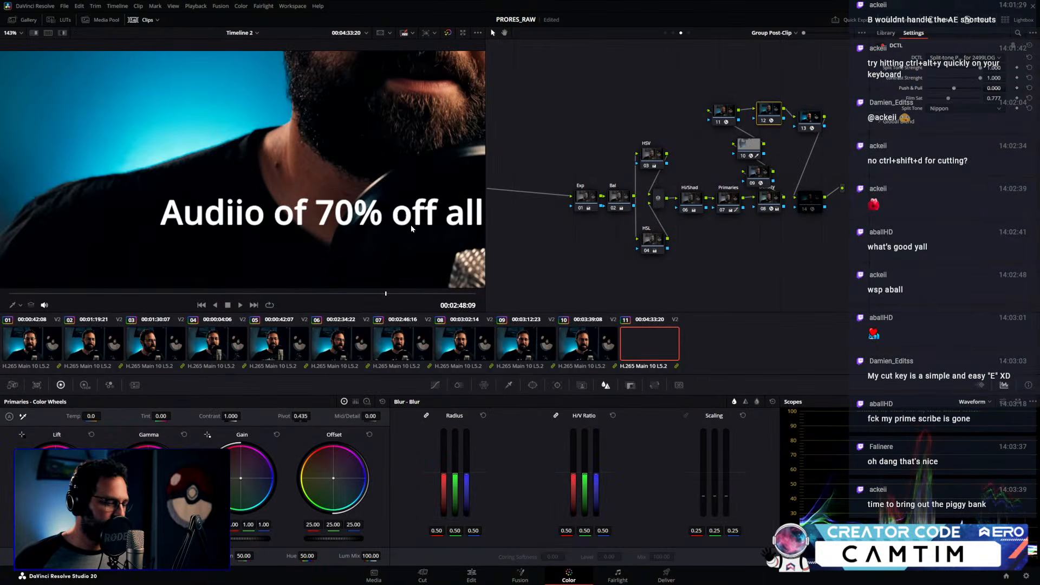
pyautogui.hotkey('shift', 'z')
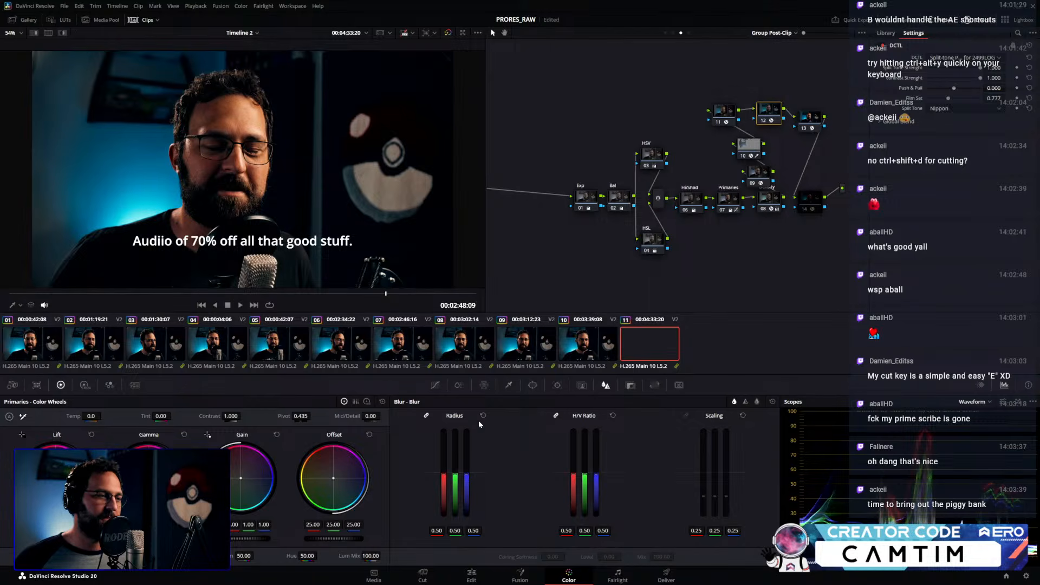
# Disable split-tone node 12 and insert a serial node before the JP_2499_DRT node, placing it at the start of that row
pyautogui.click(435, 385)
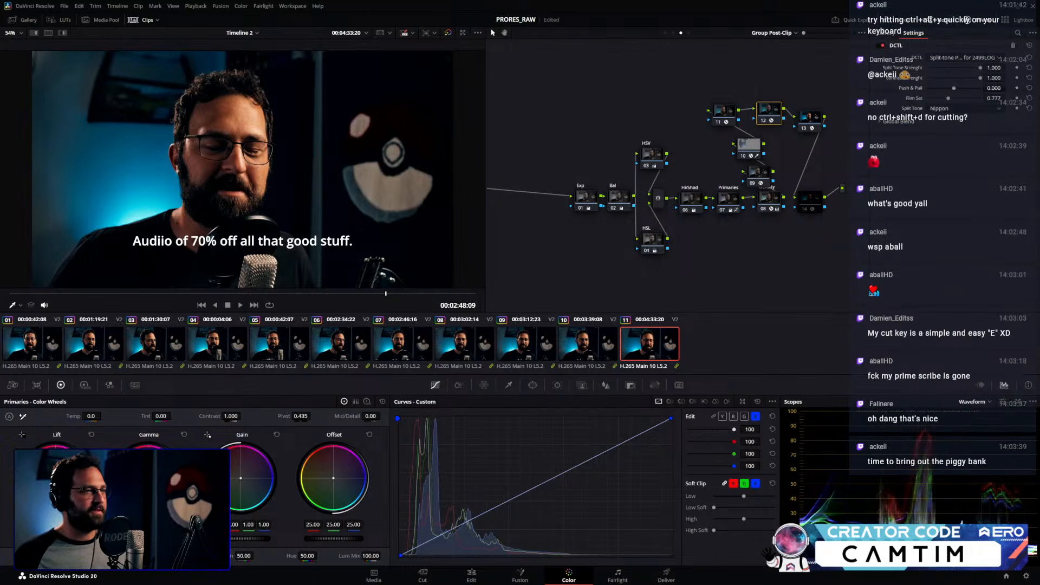
pyautogui.hotkey('ctrl', 'd')
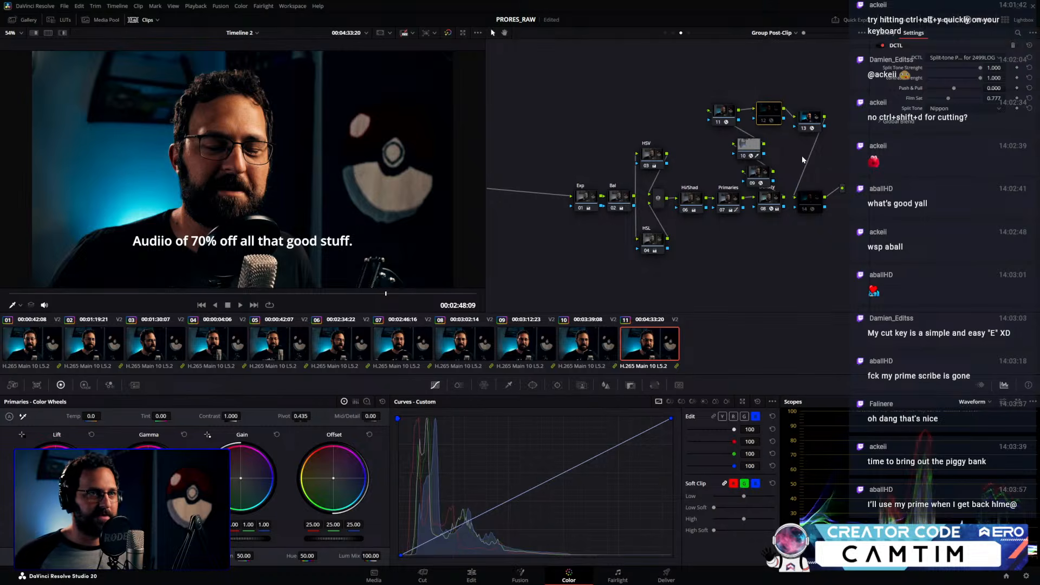
pyautogui.moveTo(727, 112)
pyautogui.mouseDown()
pyautogui.moveTo(690, 109)
pyautogui.moveTo(736, 108)
pyautogui.mouseUp()
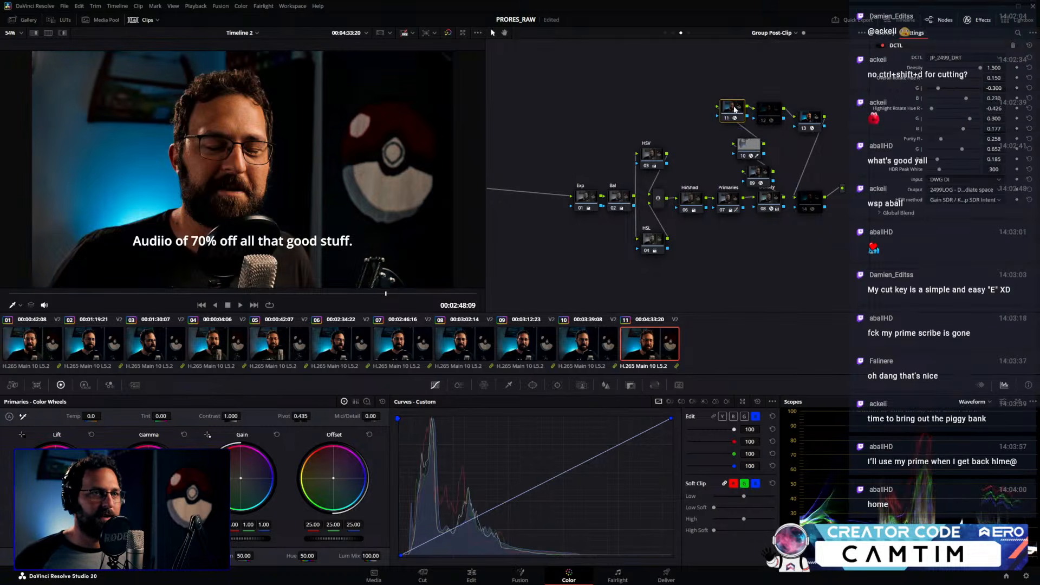
pyautogui.hotkey('shift', 's')
pyautogui.moveTo(733, 235); pyautogui.dragTo(686, 114)
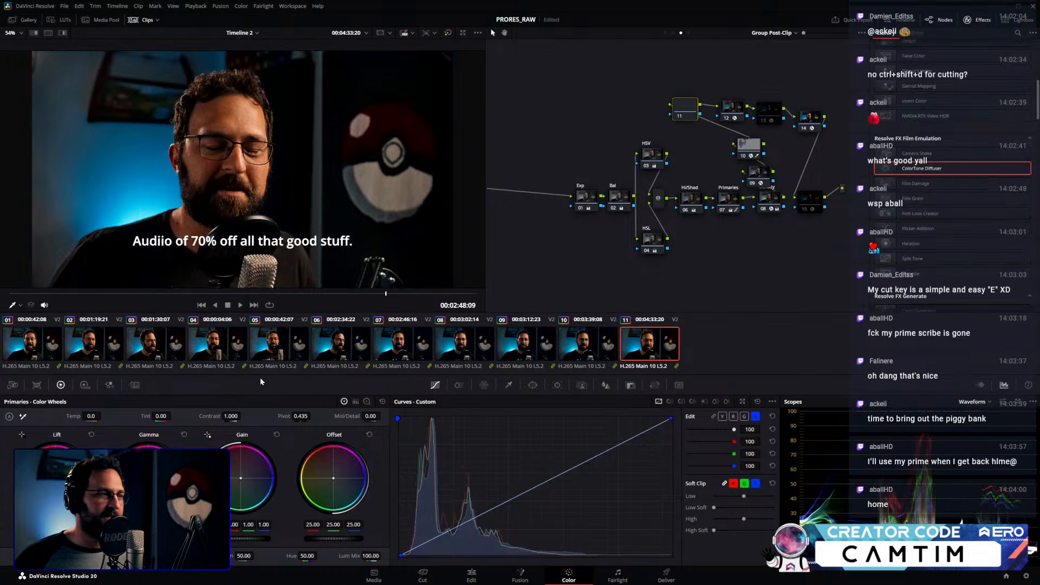
# Split-tone the new node manually by pushing Gain toward orange and Lift toward teal
pyautogui.moveTo(242, 481); pyautogui.dragTo(238, 477)
pyautogui.moveTo(56, 479); pyautogui.dragTo(59, 483)
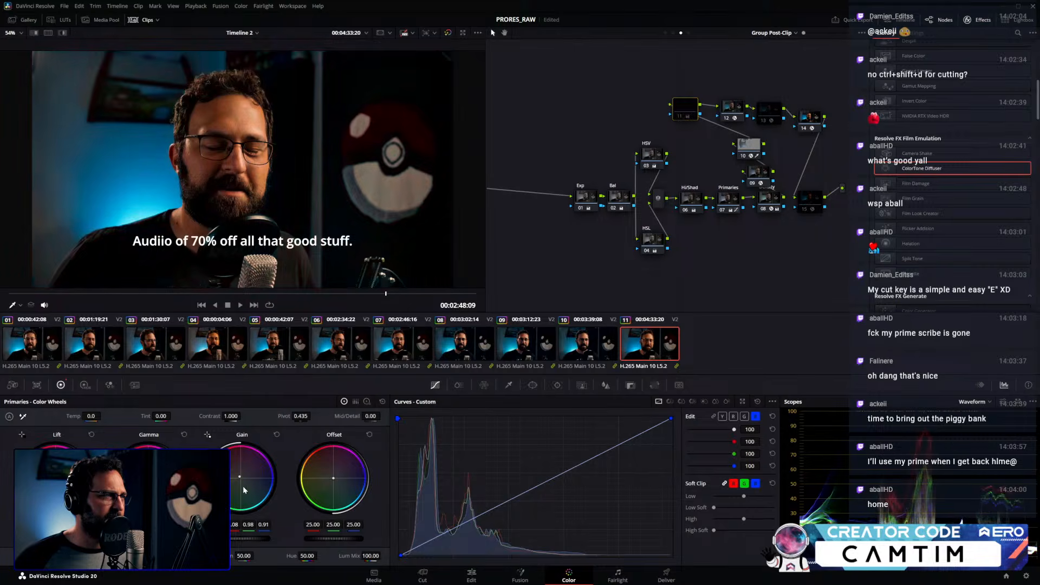
pyautogui.scroll(3, 274, 171)
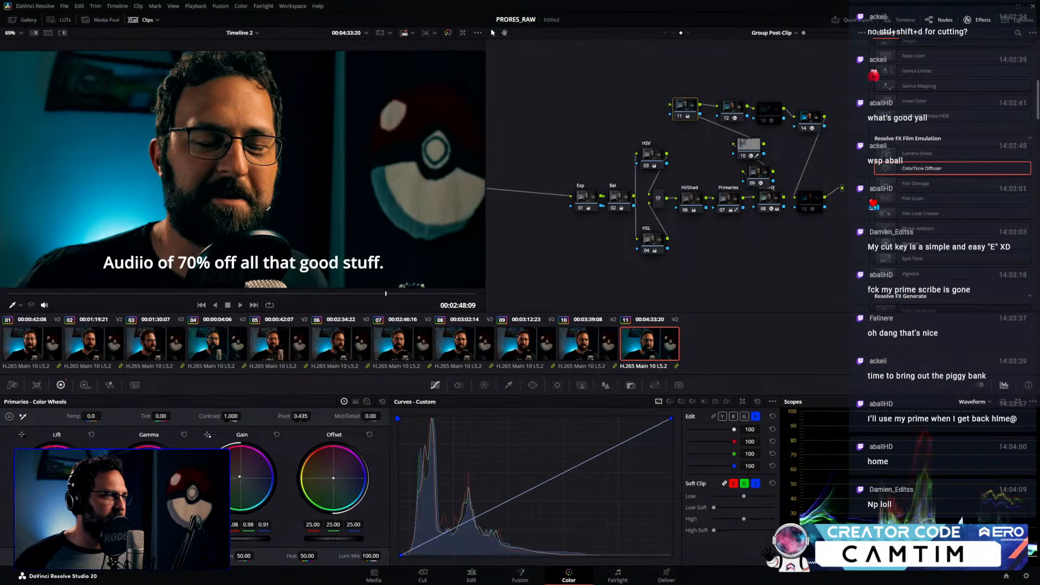
# Compare the face and background with the manual teal-and-orange node switched off and on
pyautogui.scroll(-2, 258, 128)
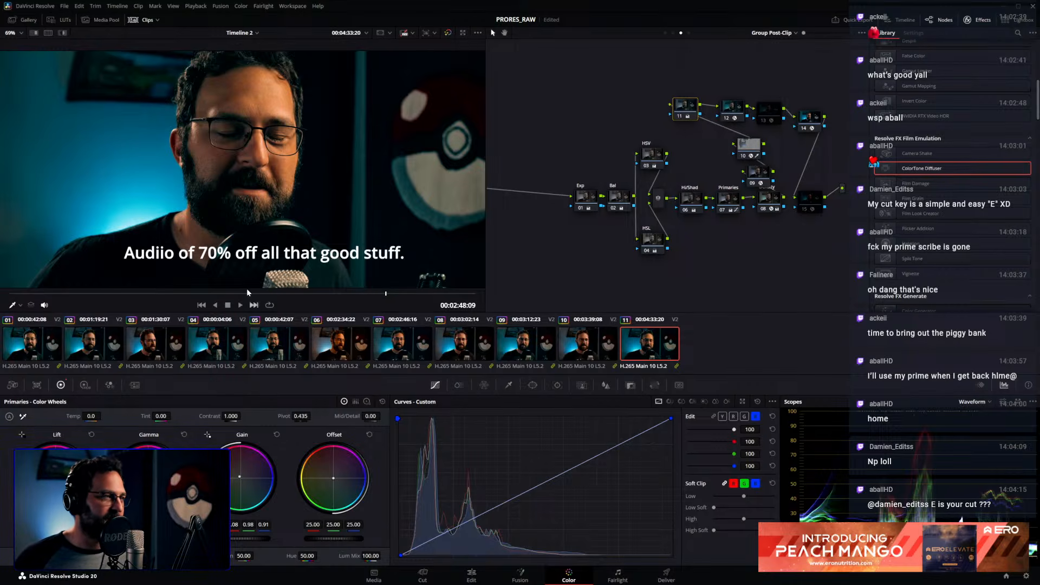
pyautogui.scroll(-3, 174, 213)
pyautogui.hotkey('ctrl', 'd')
pyautogui.hotkey('ctrl', 'd')
pyautogui.moveTo(246, 135); pyautogui.dragTo(255, 160)
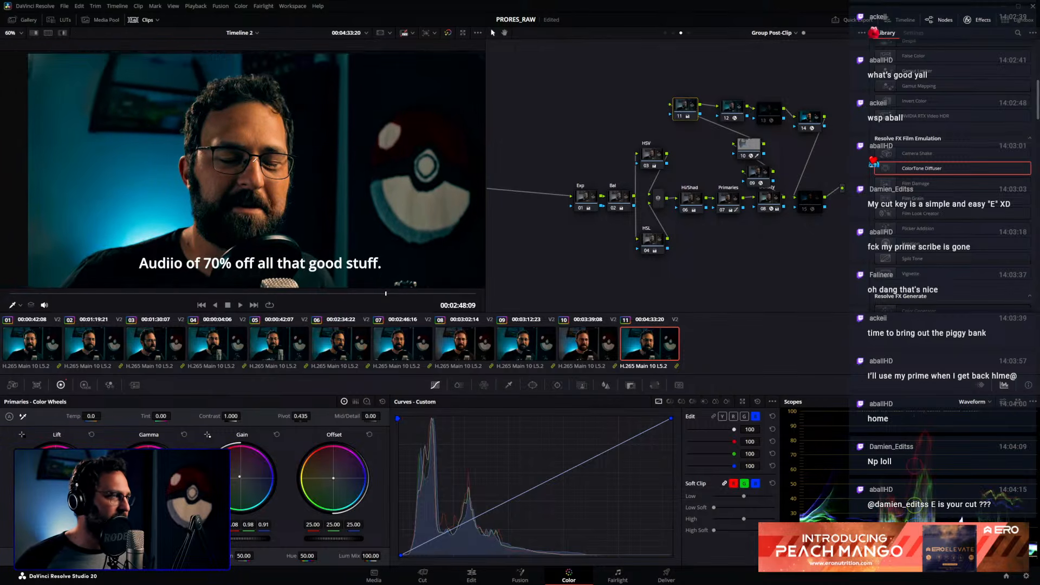
pyautogui.scroll(2, 255, 161)
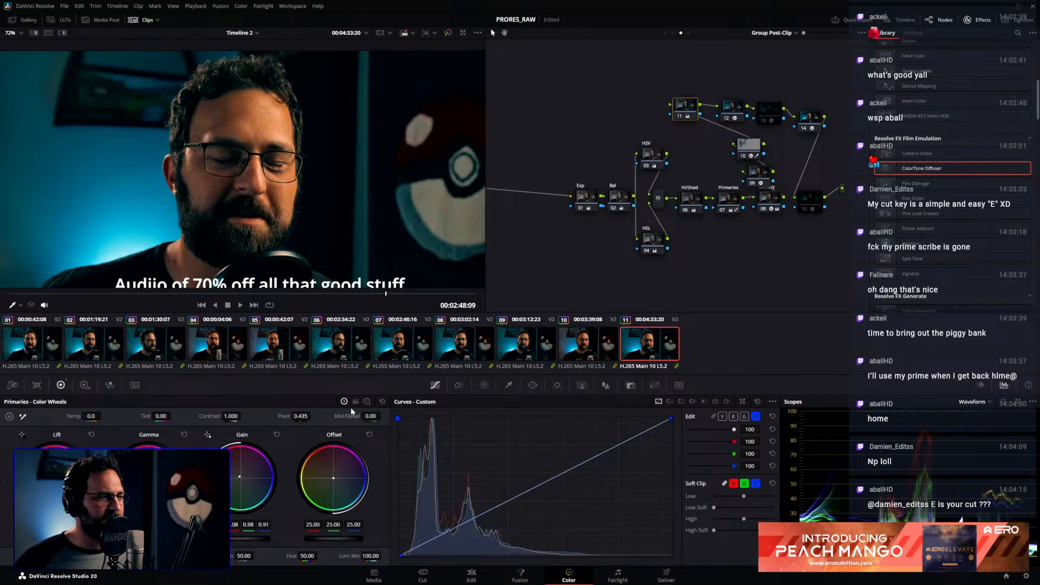
# Reset the primaries of the manual split-tone node and delete the node
pyautogui.click(382, 402)
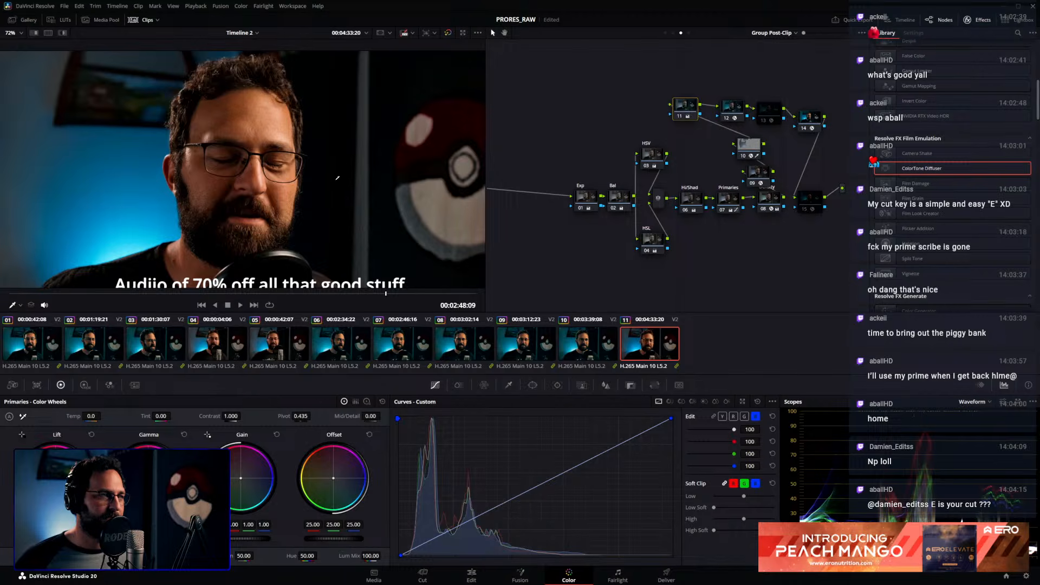
pyautogui.scroll(-2, 339, 177)
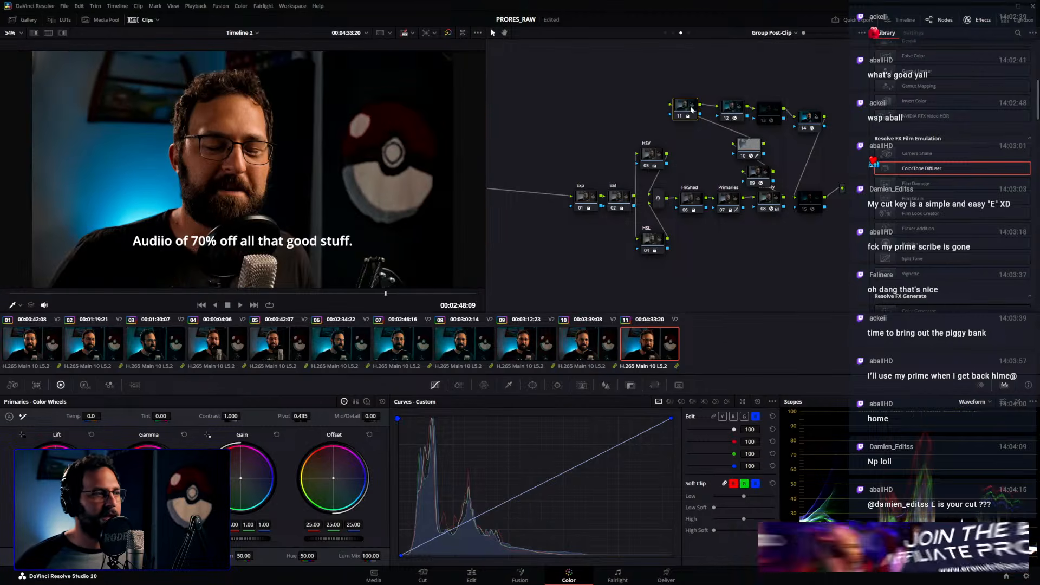
pyautogui.press('Delete')
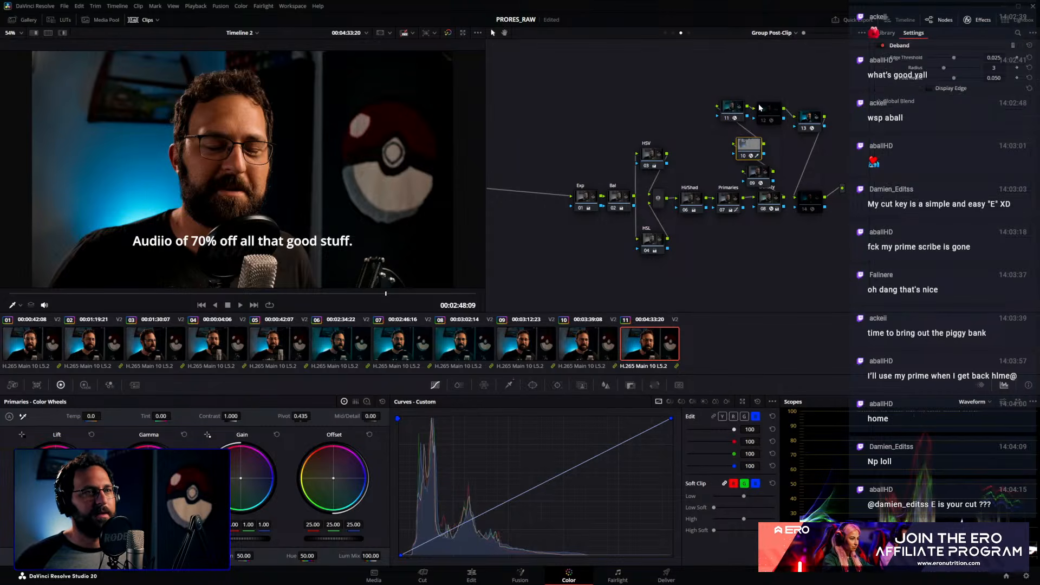
# Re-enable split-tone node 12 and insert a serial node before the Primaries node
pyautogui.click(774, 109)
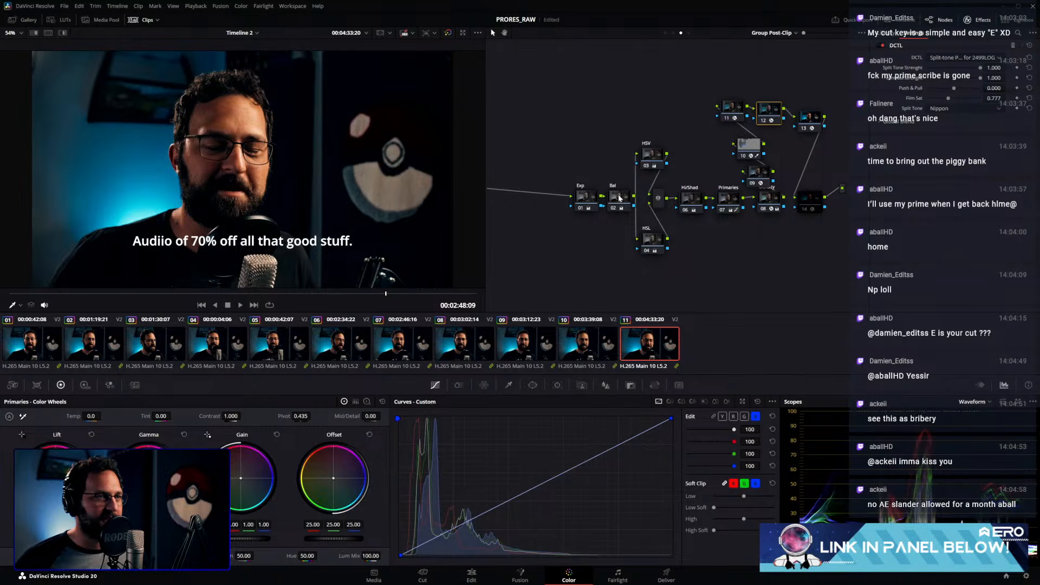
pyautogui.click(728, 203)
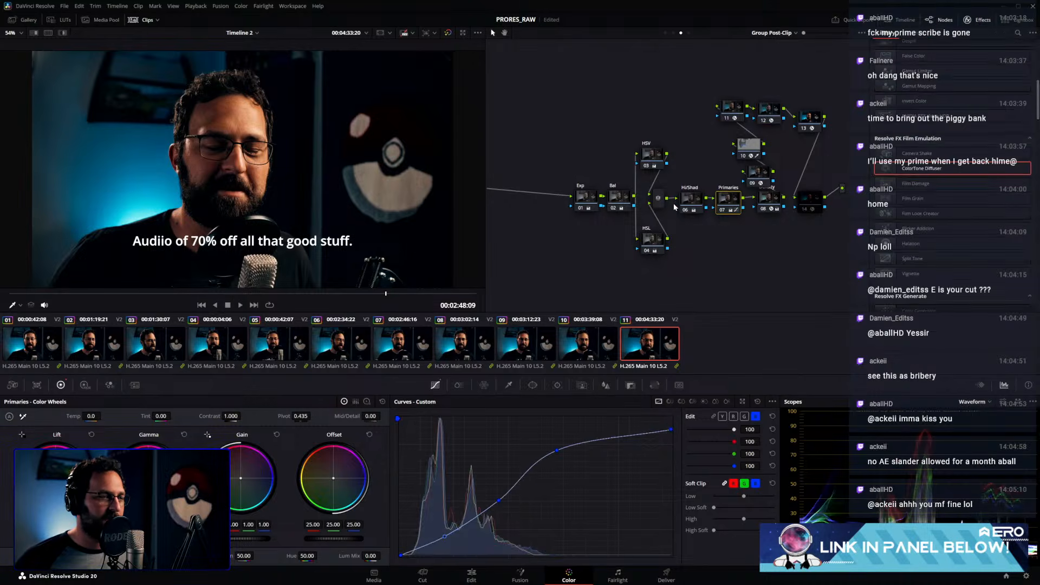
pyautogui.hotkey('shift', 's')
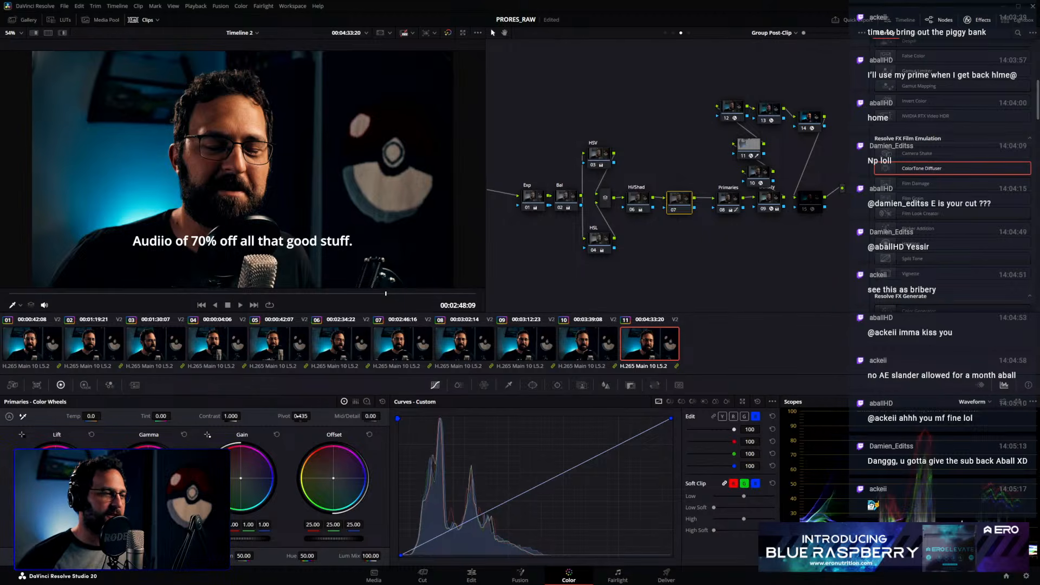
# Set the contrast pivot of the new node before Primaries to 0.336
pyautogui.click(302, 416)
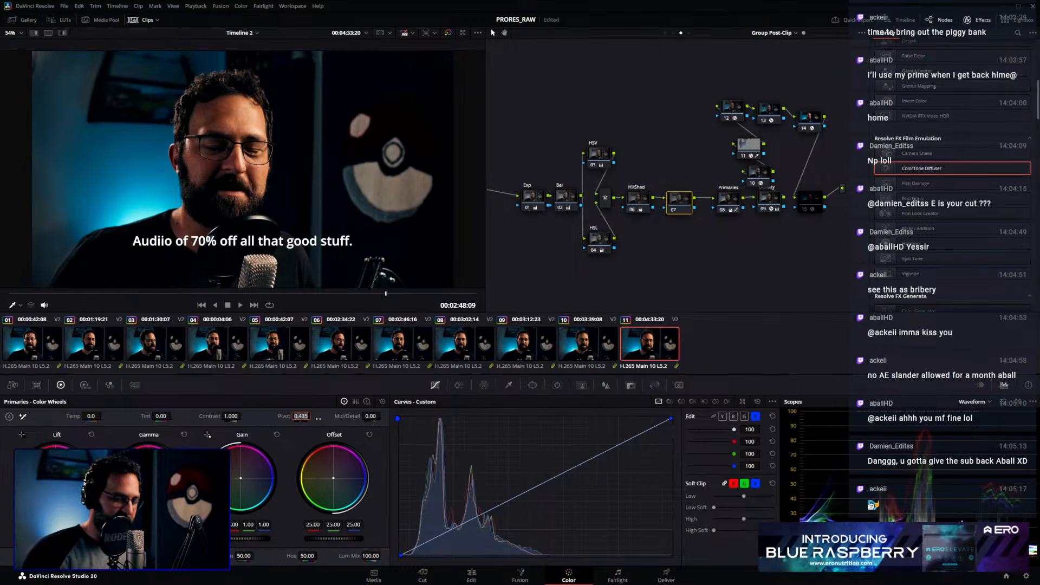
pyautogui.write('0.336')
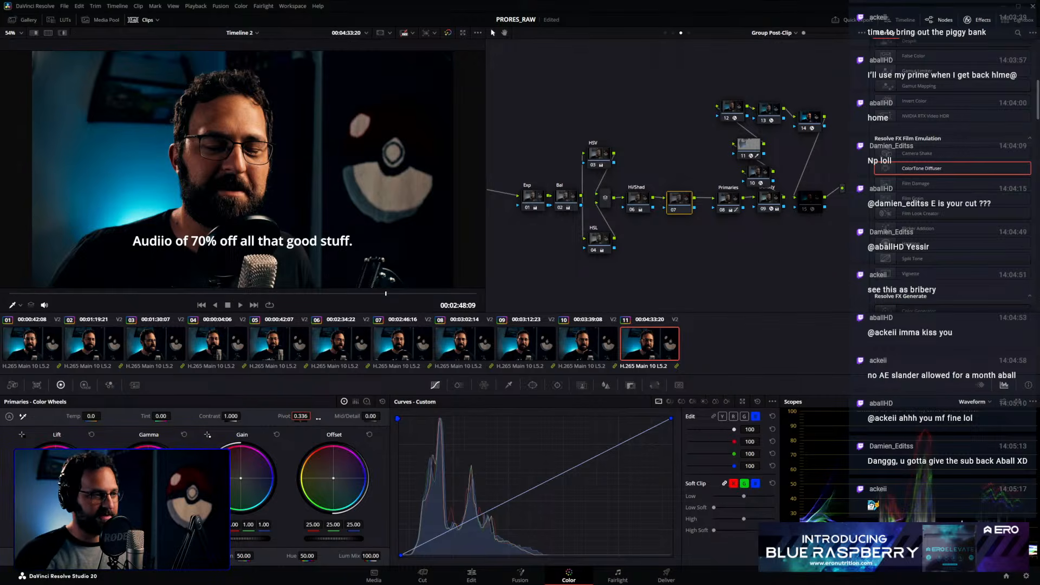
pyautogui.moveTo(681, 202); pyautogui.dragTo(686, 202)
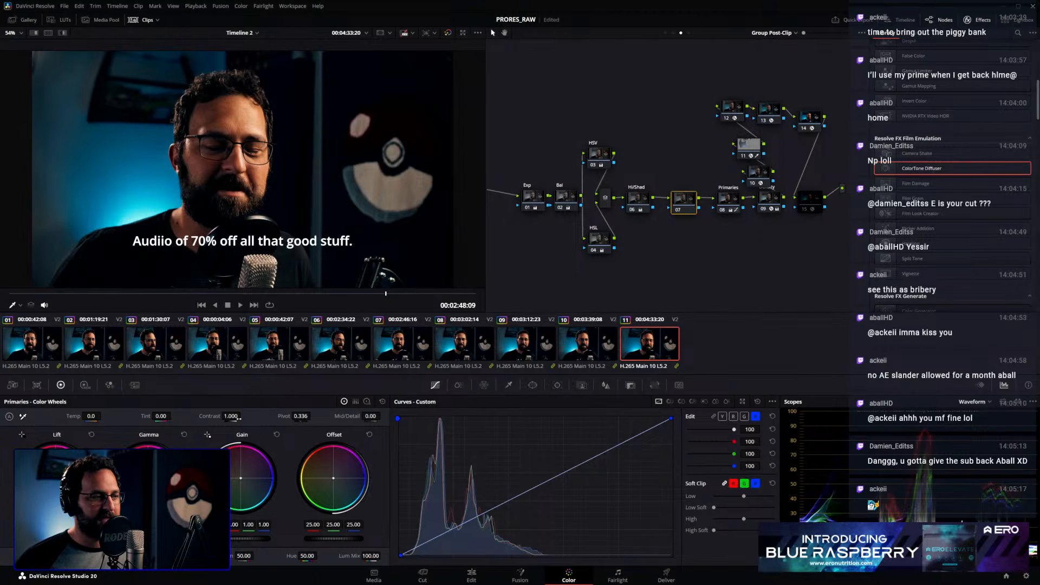
# Vary the new node's contrast around the 0.336 pivot, and reset both contrast and pivot to their defaults
pyautogui.moveTo(231, 416)
pyautogui.mouseDown()
pyautogui.moveTo(243, 416)
pyautogui.moveTo(211, 416)
pyautogui.mouseUp()
pyautogui.doubleClick(211, 416)
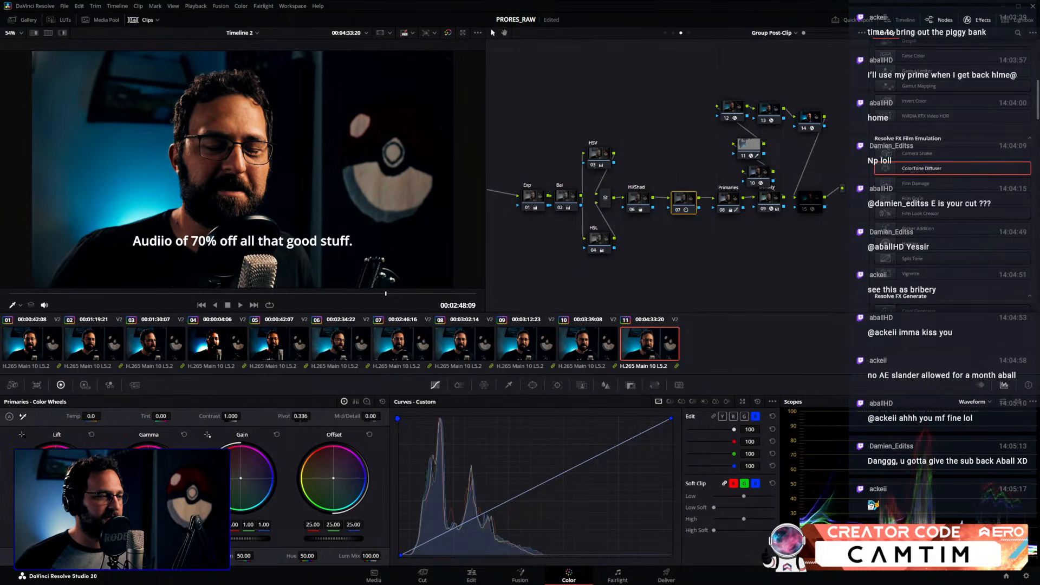
pyautogui.moveTo(242, 416); pyautogui.dragTo(236, 416)
pyautogui.doubleClick(211, 416)
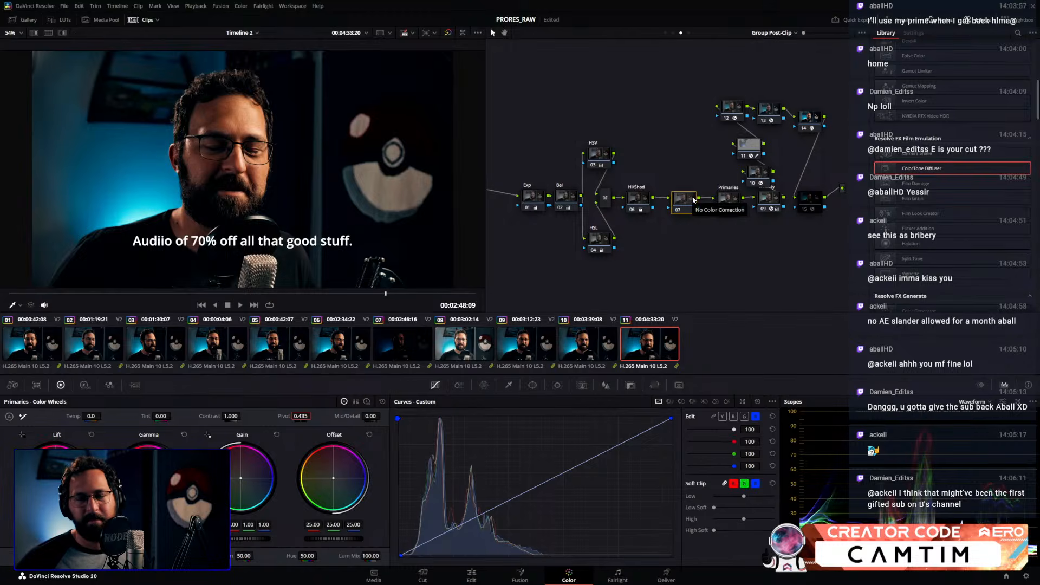
# Gang the custom curve channels together and move the empty node 07 above the HSV node
pyautogui.click(721, 416)
pyautogui.click(714, 417)
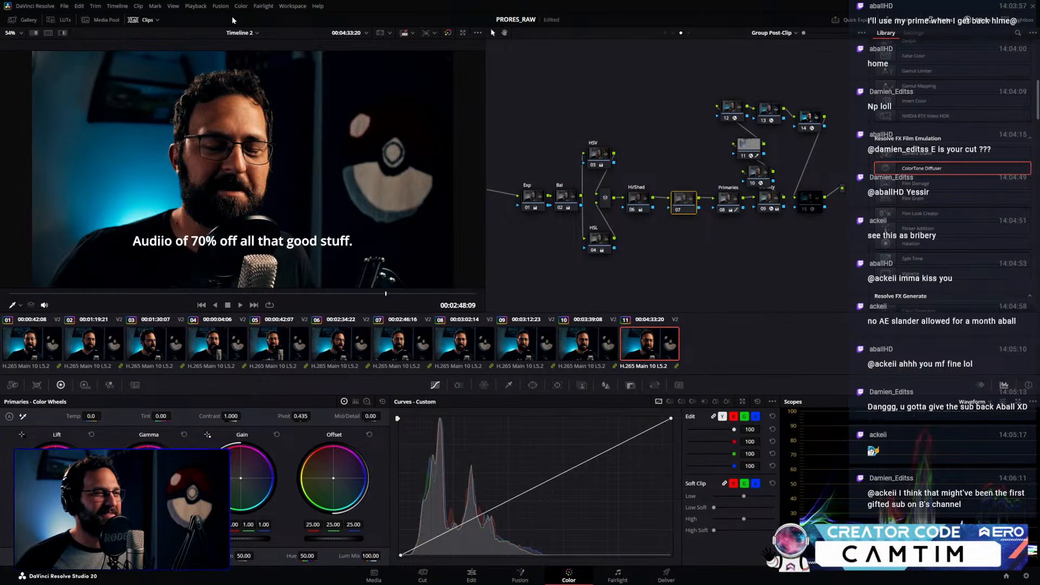
pyautogui.scroll(4, 921, 214)
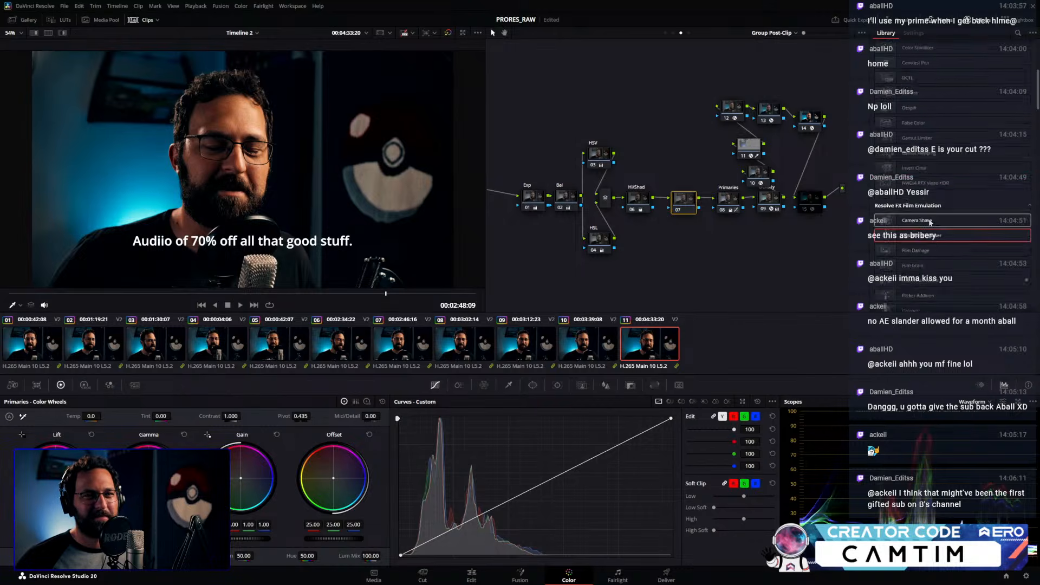
pyautogui.scroll(-3, 931, 226)
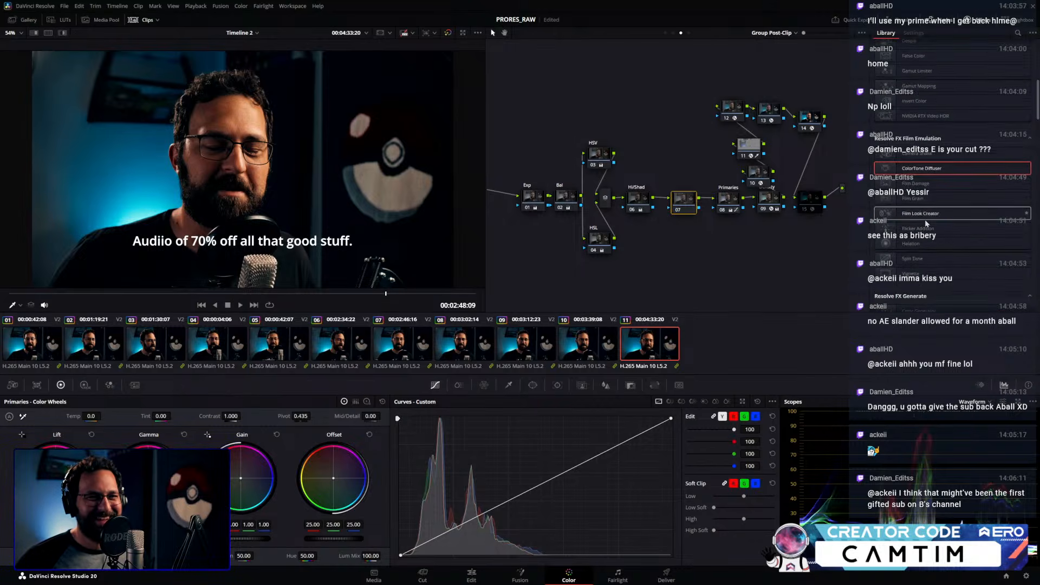
pyautogui.moveTo(683, 200); pyautogui.dragTo(593, 90)
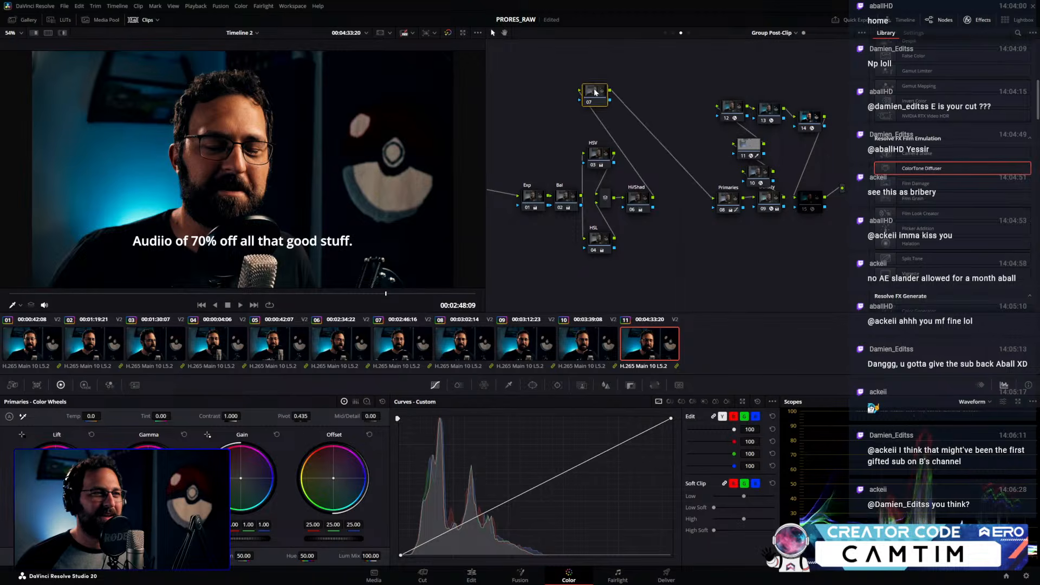
pyautogui.scroll(-2, 940, 223)
pyautogui.scroll(3, 940, 227)
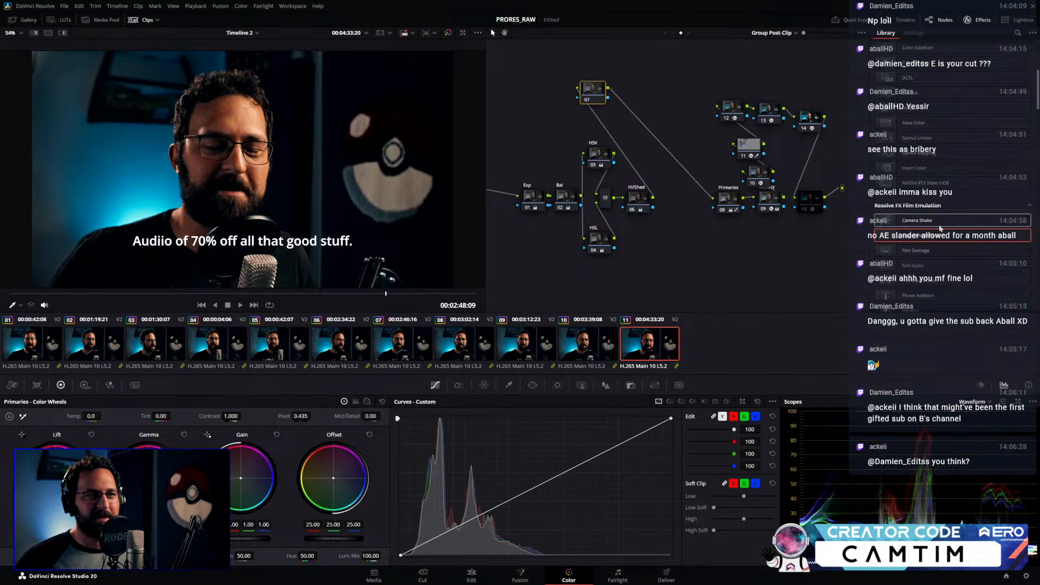
# Open the Color Session 2 project without saving the PRORES_RAW changes, and show its Color page
pyautogui.click(471, 575)
pyautogui.click(1006, 576)
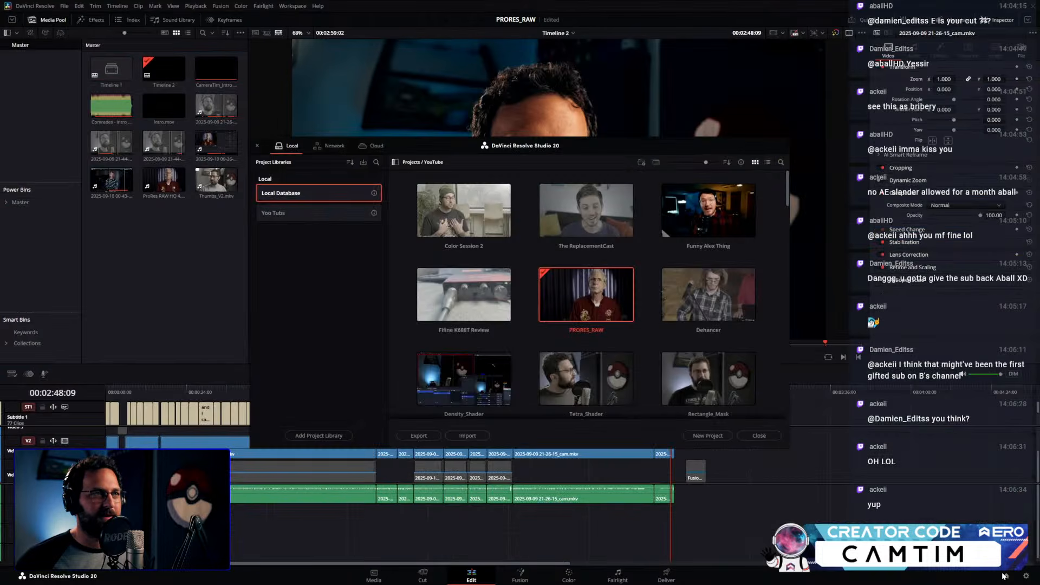
pyautogui.doubleClick(465, 222)
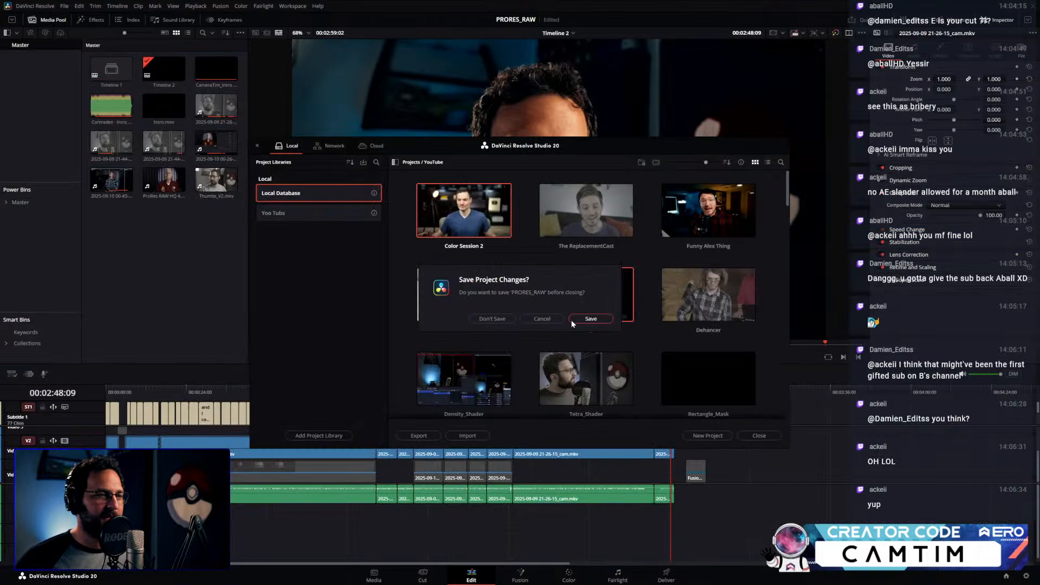
pyautogui.click(502, 319)
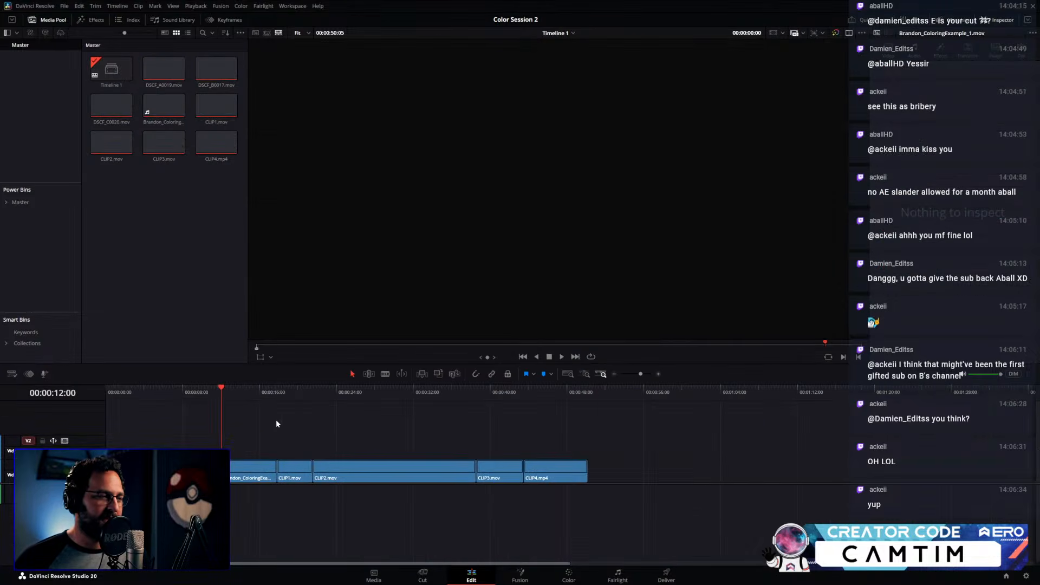
pyautogui.click(569, 575)
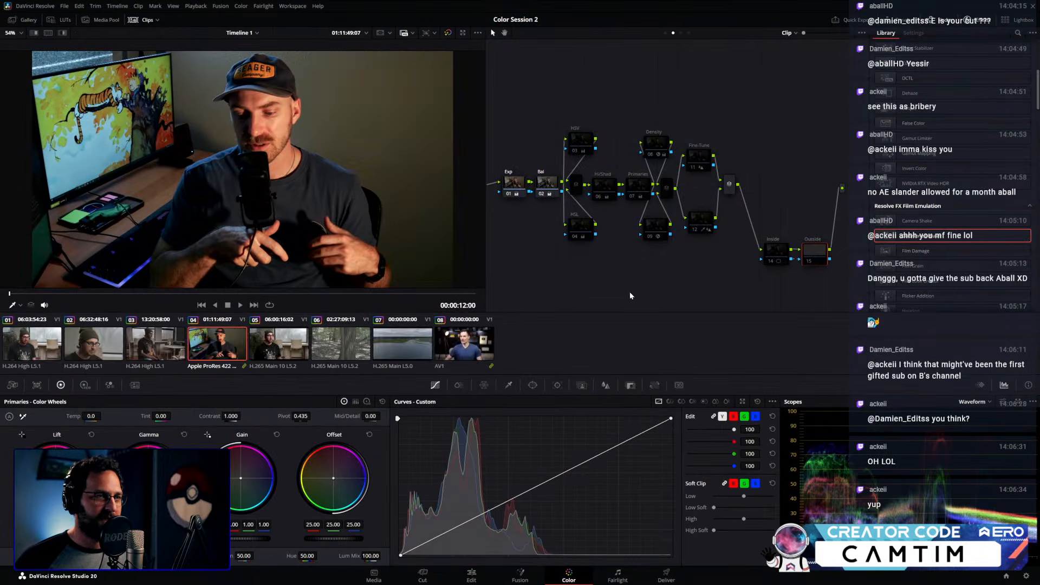
# Reset all grades and nodes on clip 05, leaving a single empty node
pyautogui.moveTo(696, 282); pyautogui.dragTo(715, 278)
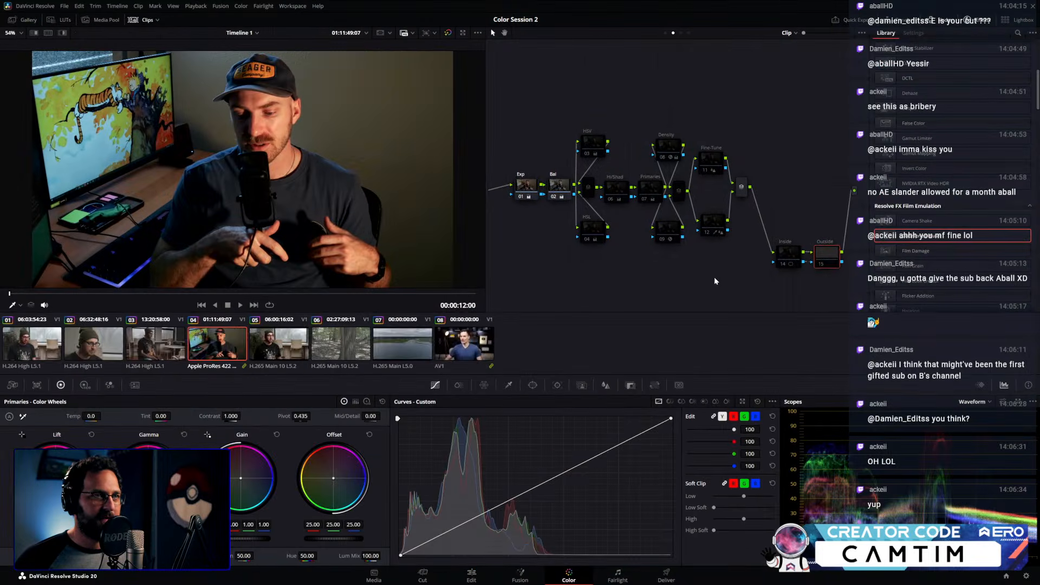
pyautogui.click(344, 350)
pyautogui.click(156, 344)
pyautogui.click(279, 345)
pyautogui.rightClick(609, 116)
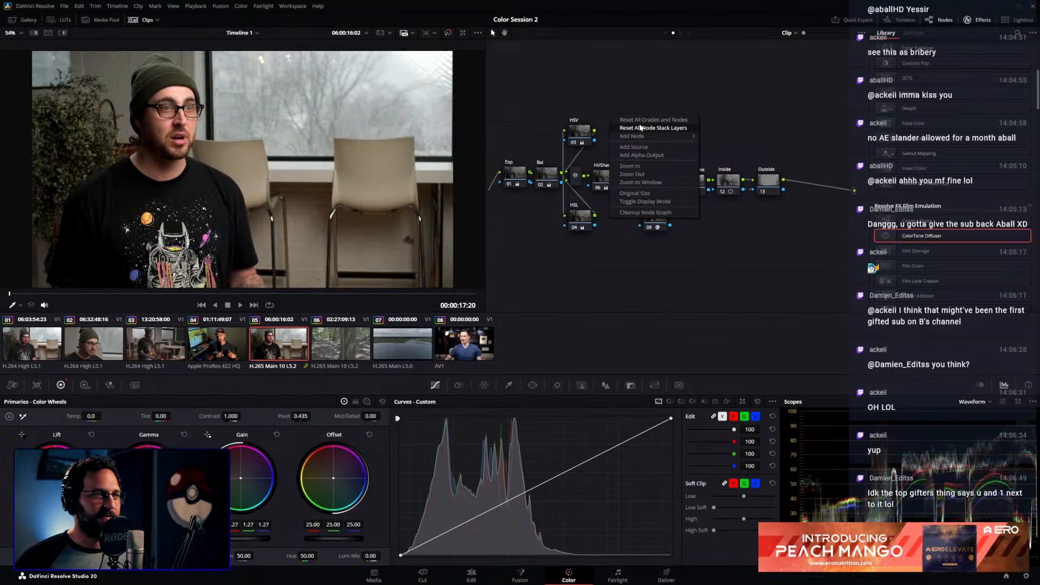
pyautogui.click(616, 158)
pyautogui.moveTo(666, 189); pyautogui.dragTo(641, 175)
# Apply the DCTL effect to node 01 of clip 05
pyautogui.scroll(-3, 928, 260)
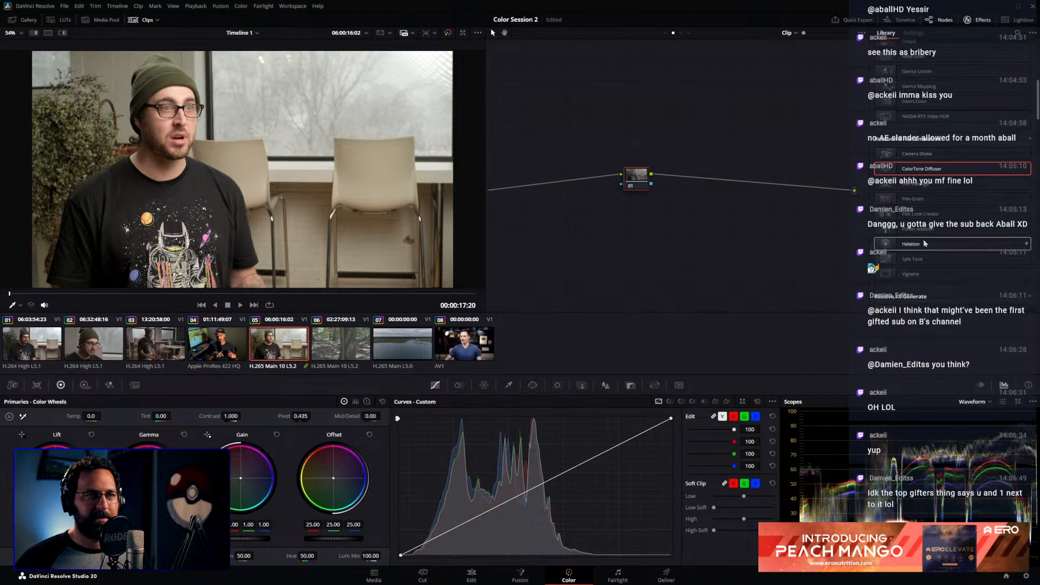
pyautogui.scroll(3, 928, 260)
pyautogui.moveTo(907, 146); pyautogui.dragTo(638, 182)
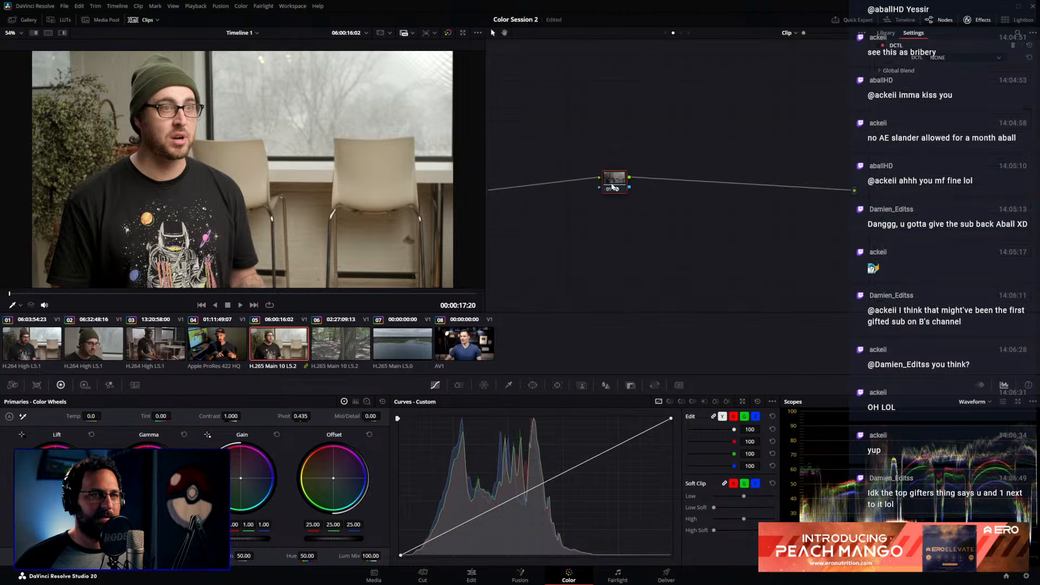
# Load the PixelTools_ExposureChart_v1.0.0 DCTL and show its middle gray chart with the DaVinci Intermediate transfer function
pyautogui.click(958, 58)
pyautogui.scroll(-5, 980, 106)
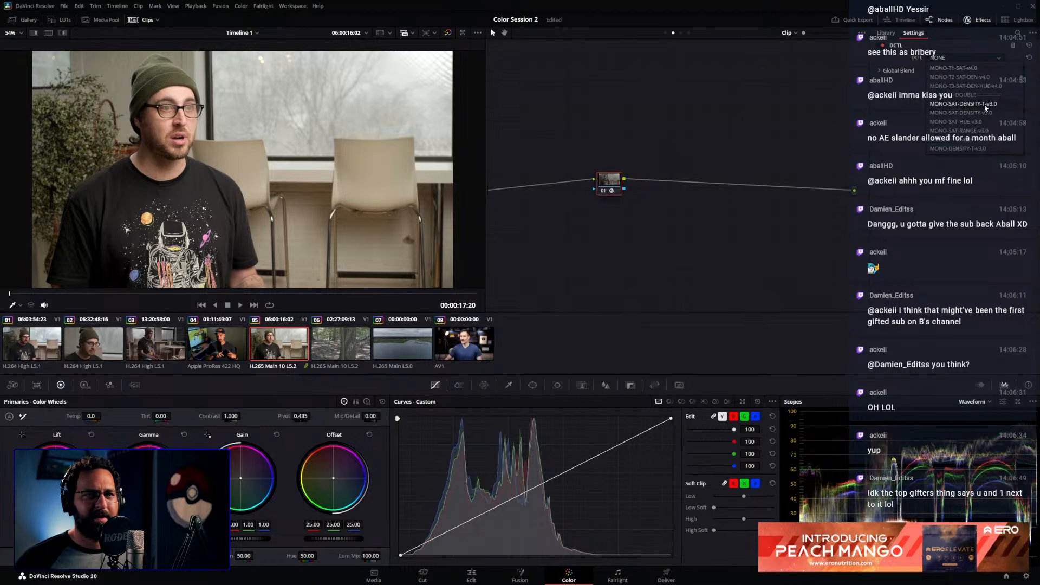
pyautogui.scroll(-5, 985, 114)
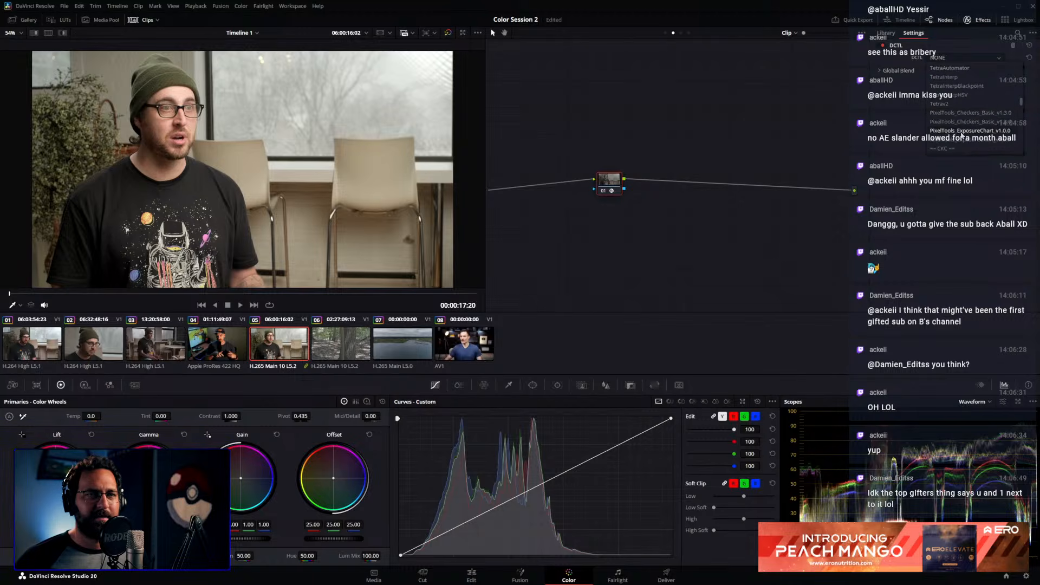
pyautogui.click(962, 132)
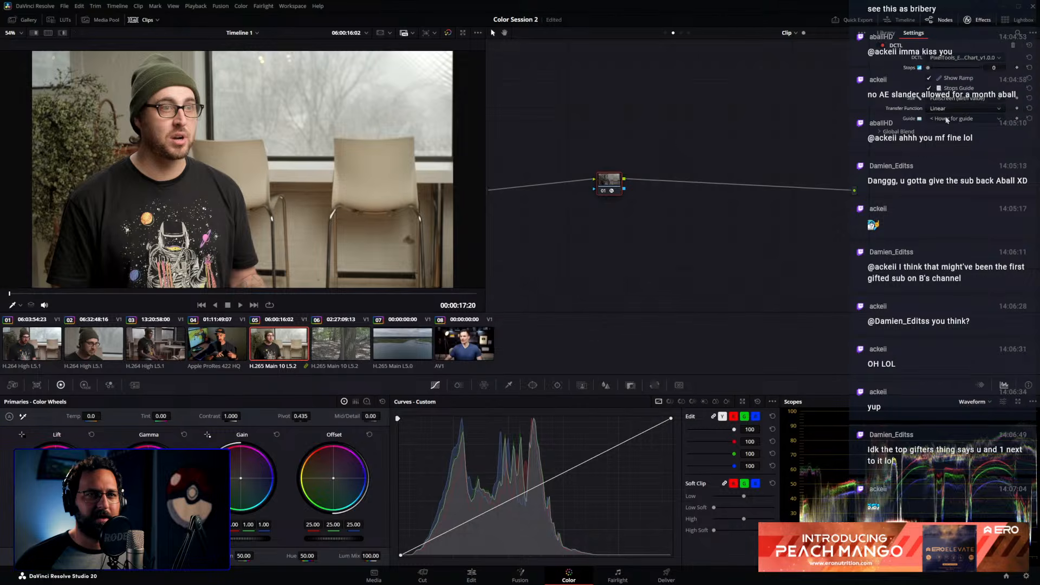
pyautogui.click(956, 103)
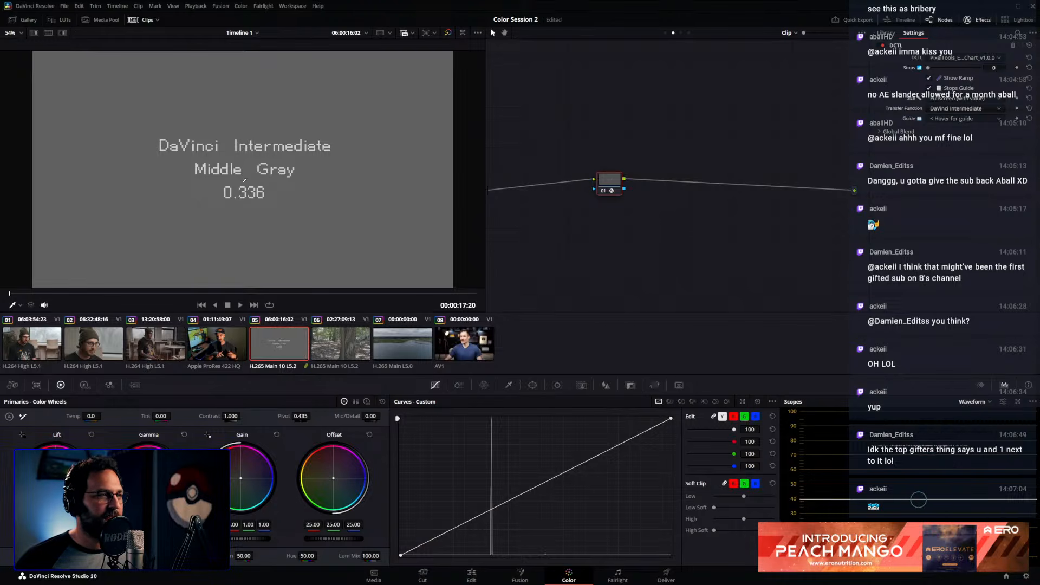
# Anchor the custom curve at the middle gray spike in a new serial node, and delete the exposure chart node
pyautogui.hotkey('alt', 's')
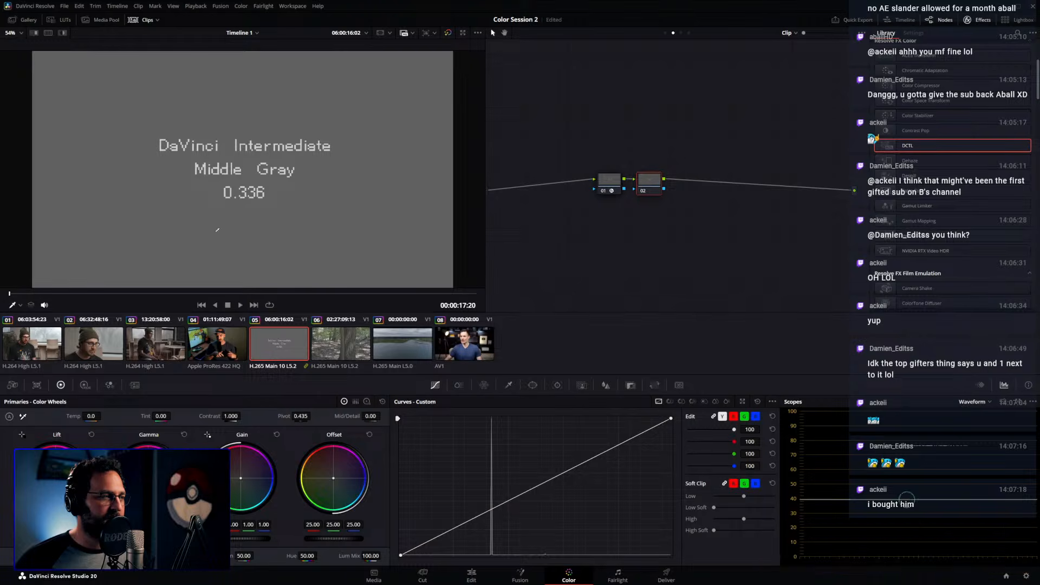
pyautogui.click(491, 510)
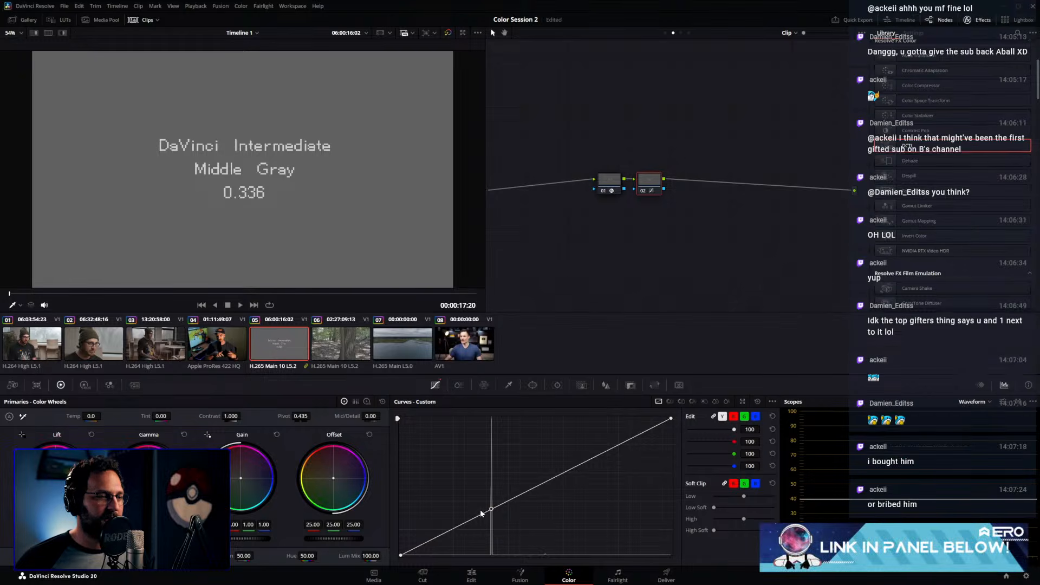
pyautogui.click(613, 186)
pyautogui.press('Delete')
pyautogui.moveTo(645, 186); pyautogui.dragTo(625, 185)
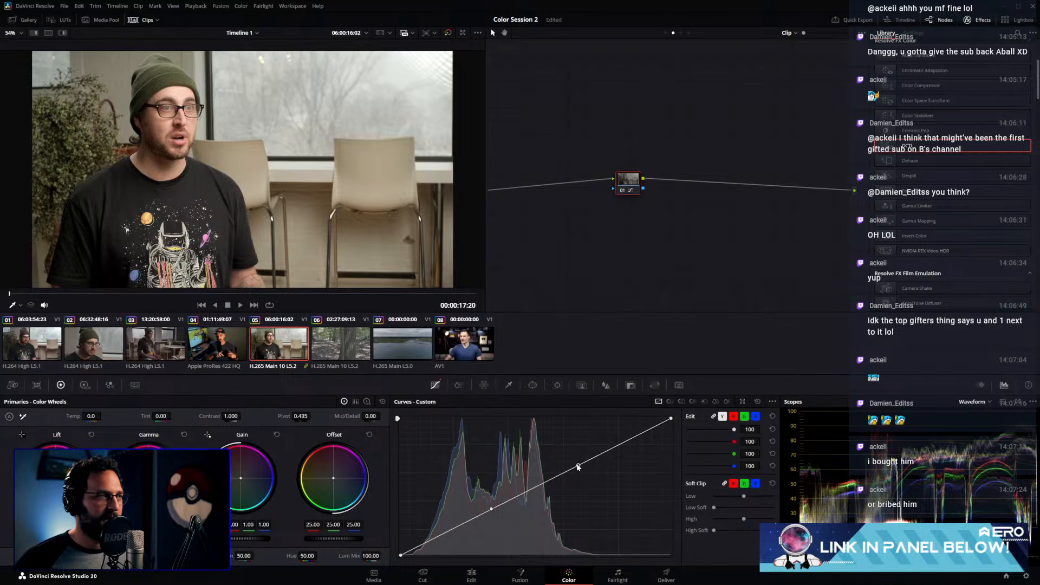
# Try a contrast S-curve around the middle gray point, and remove the extra highlight and shadow points
pyautogui.moveTo(577, 466); pyautogui.dragTo(569, 460)
pyautogui.moveTo(445, 532); pyautogui.dragTo(444, 540)
pyautogui.moveTo(570, 460)
pyautogui.mouseDown()
pyautogui.moveTo(549, 455)
pyautogui.moveTo(558, 468)
pyautogui.mouseUp()
pyautogui.rightClick(558, 469)
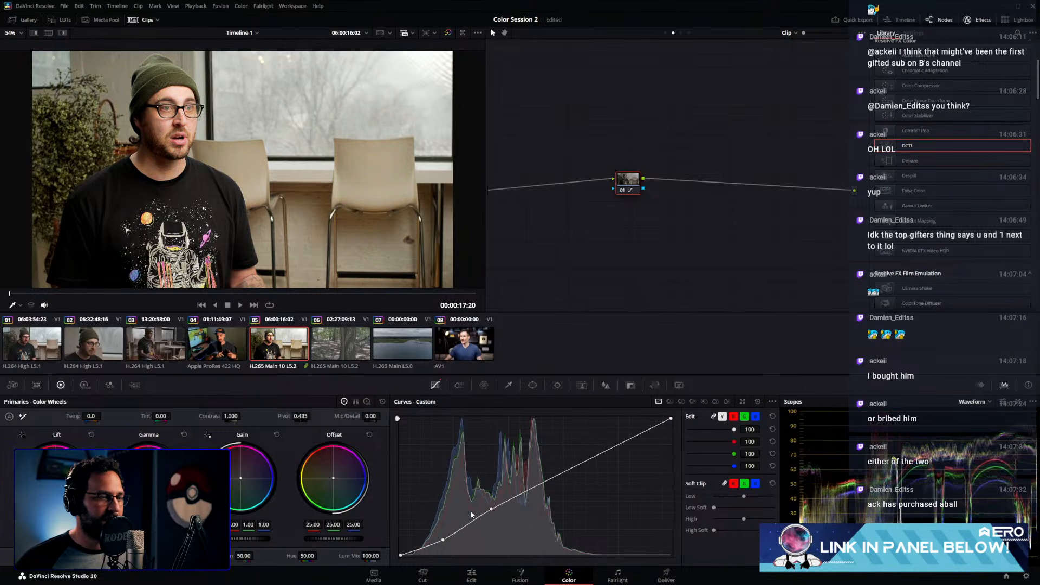
pyautogui.rightClick(443, 540)
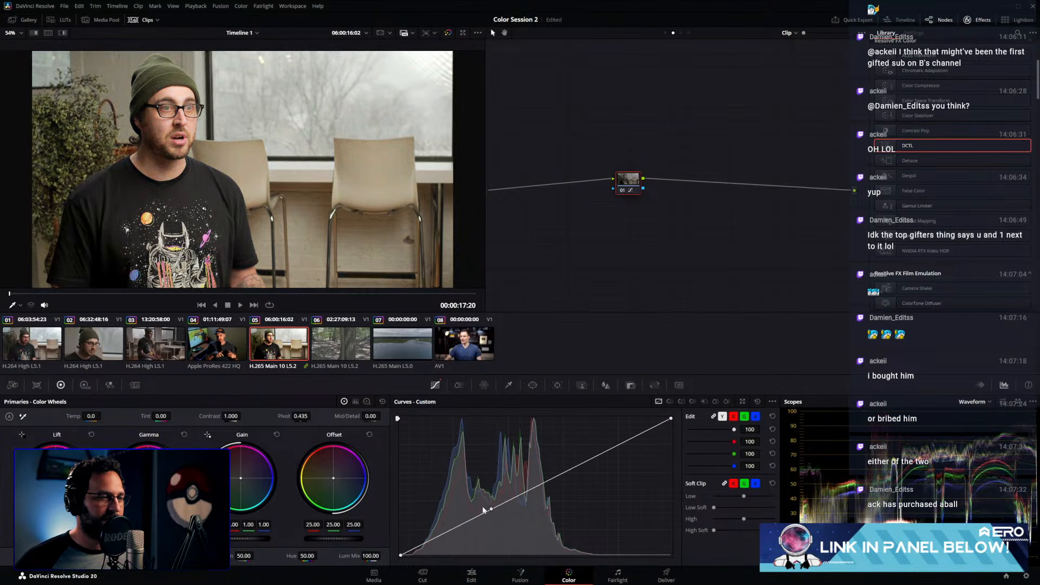
# Unlink the custom curve channels and lower the blue and green highlights above the middle gray point
pyautogui.click(714, 416)
pyautogui.click(738, 416)
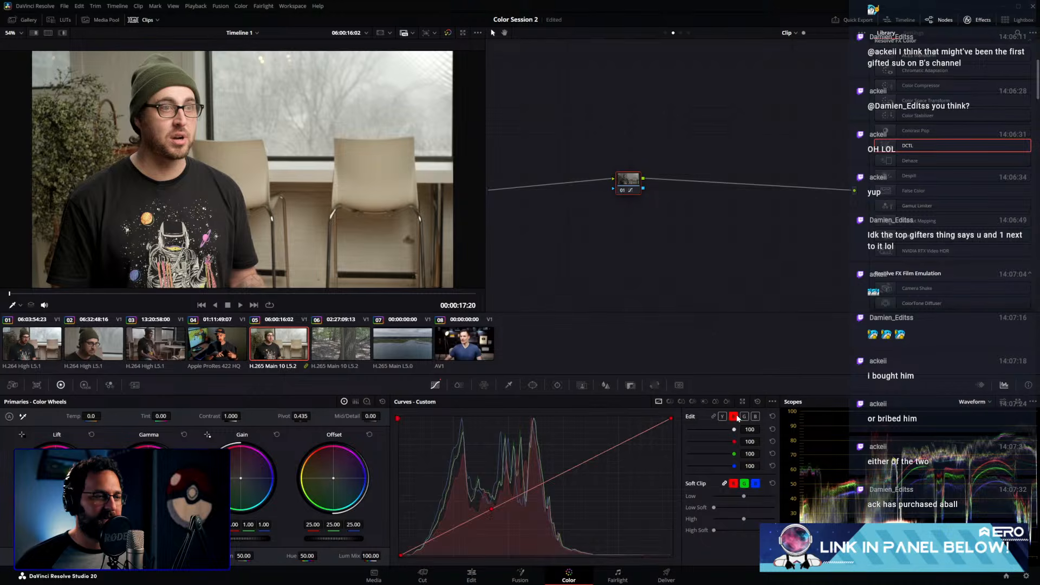
pyautogui.click(755, 416)
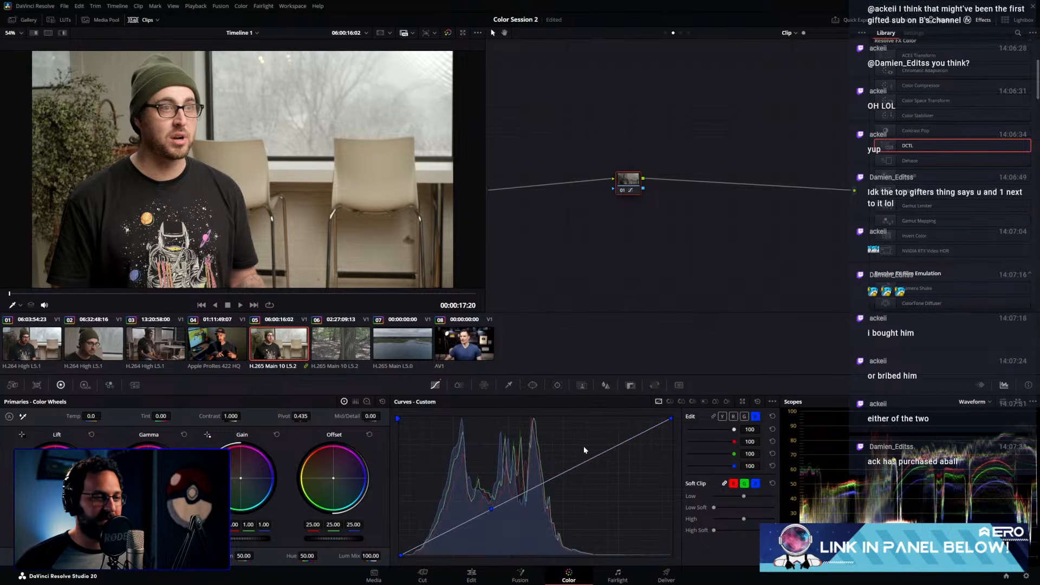
pyautogui.click(585, 461)
pyautogui.moveTo(585, 462); pyautogui.dragTo(594, 472)
pyautogui.click(745, 416)
pyautogui.click(592, 462)
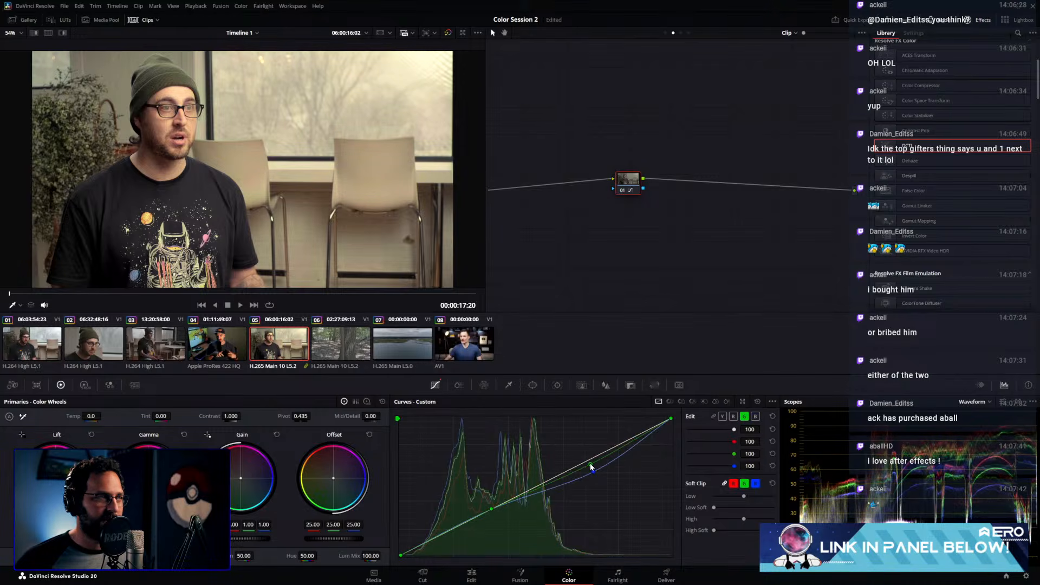
# Lower the red and green shadows below the middle gray point on their separate curves
pyautogui.click(733, 416)
pyautogui.moveTo(449, 531); pyautogui.dragTo(448, 542)
pyautogui.click(744, 416)
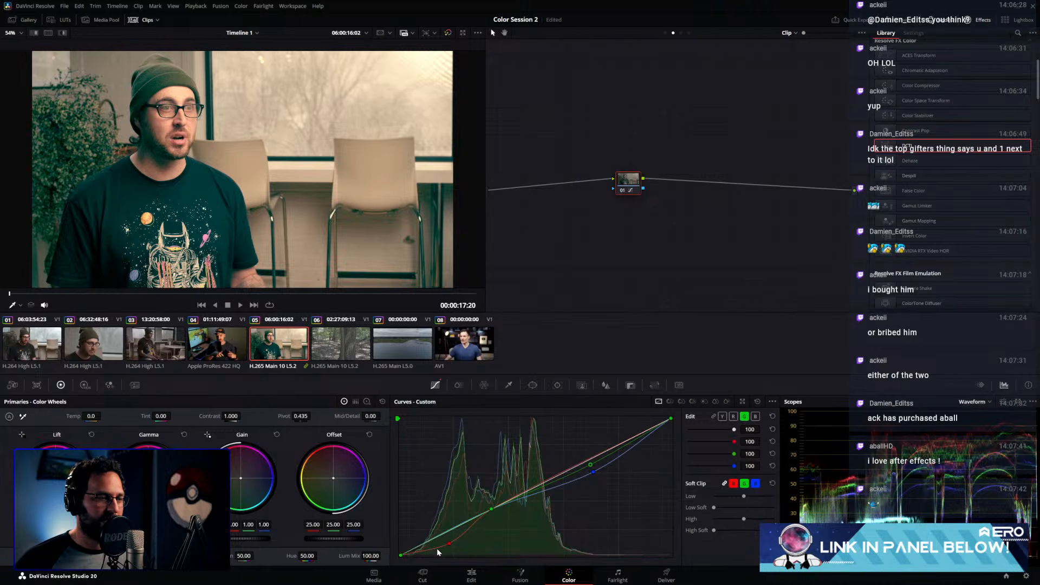
pyautogui.click(447, 539)
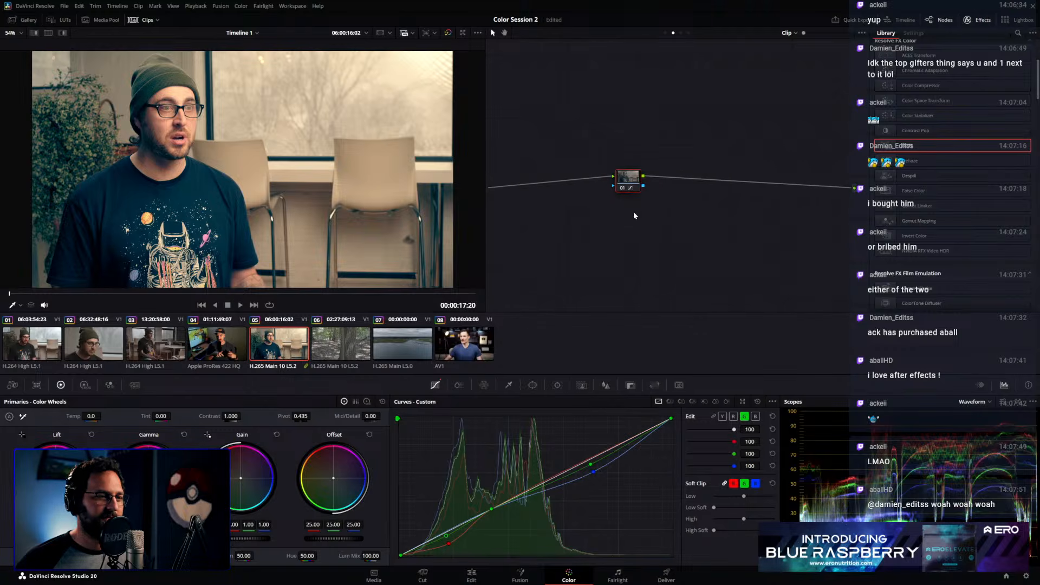
# Remove the added highlight and shadow points from the channel curves, and gang the channels together again
pyautogui.rightClick(590, 464)
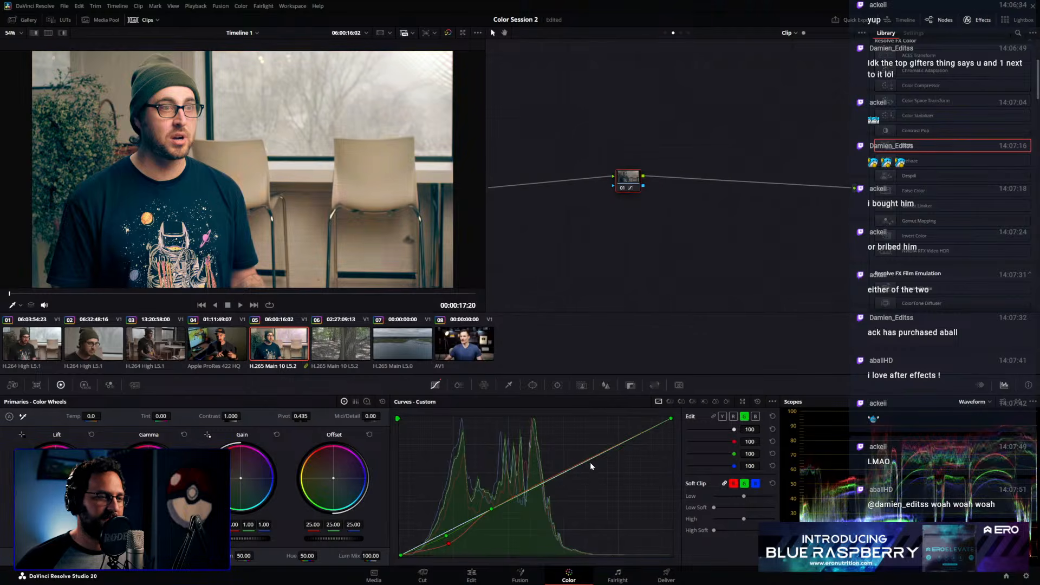
pyautogui.rightClick(447, 537)
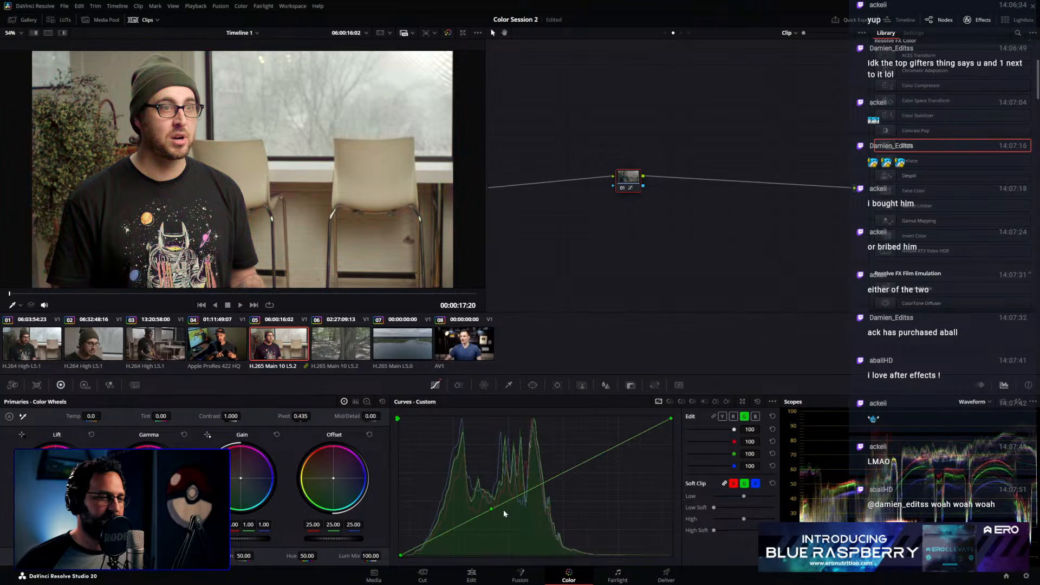
pyautogui.click(713, 416)
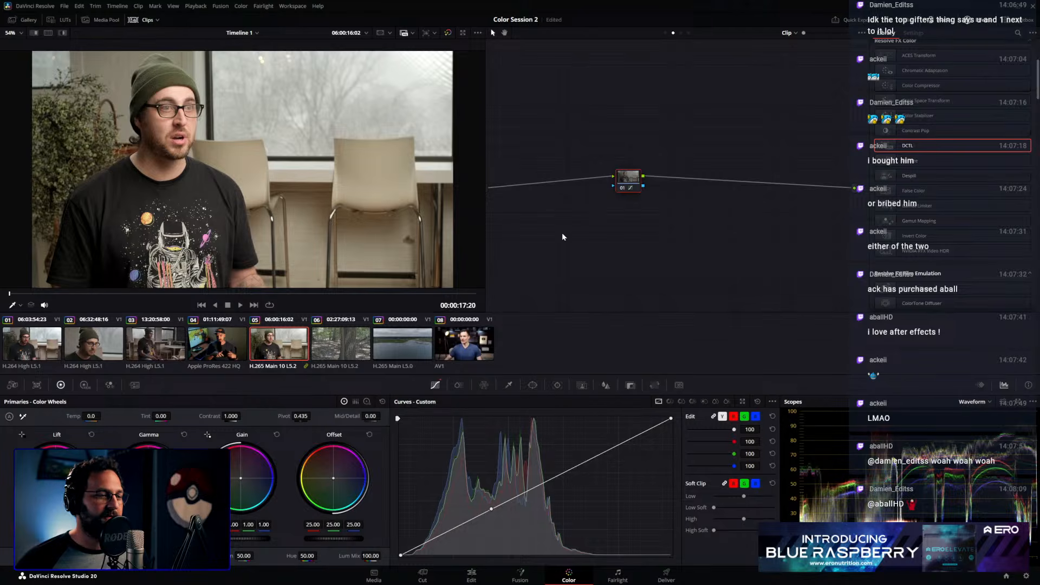
# Open the gallery and grab a still of clip 05 with the middle gray curve point
pyautogui.click(26, 19)
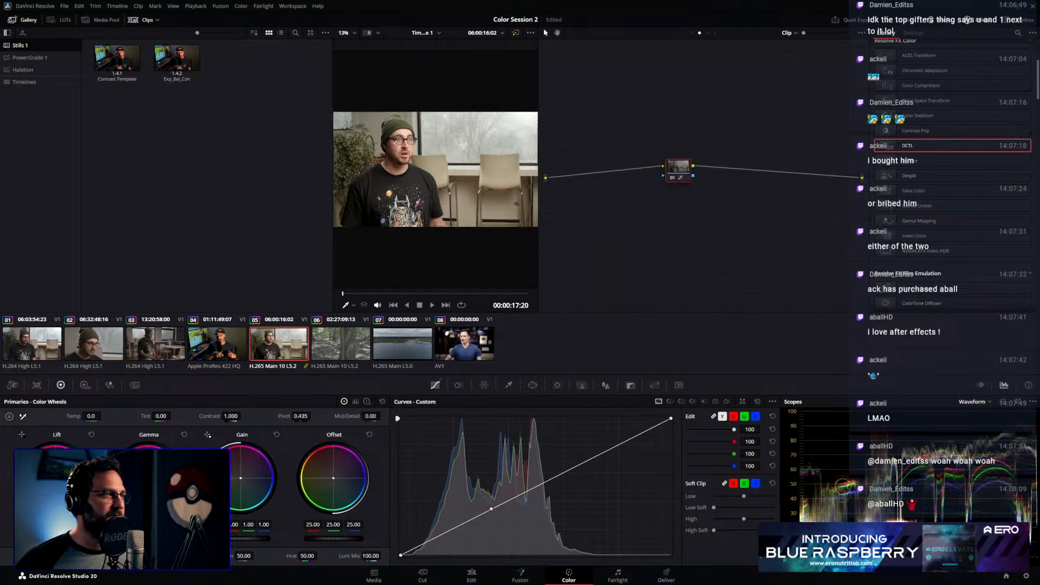
pyautogui.rightClick(429, 162)
pyautogui.click(433, 171)
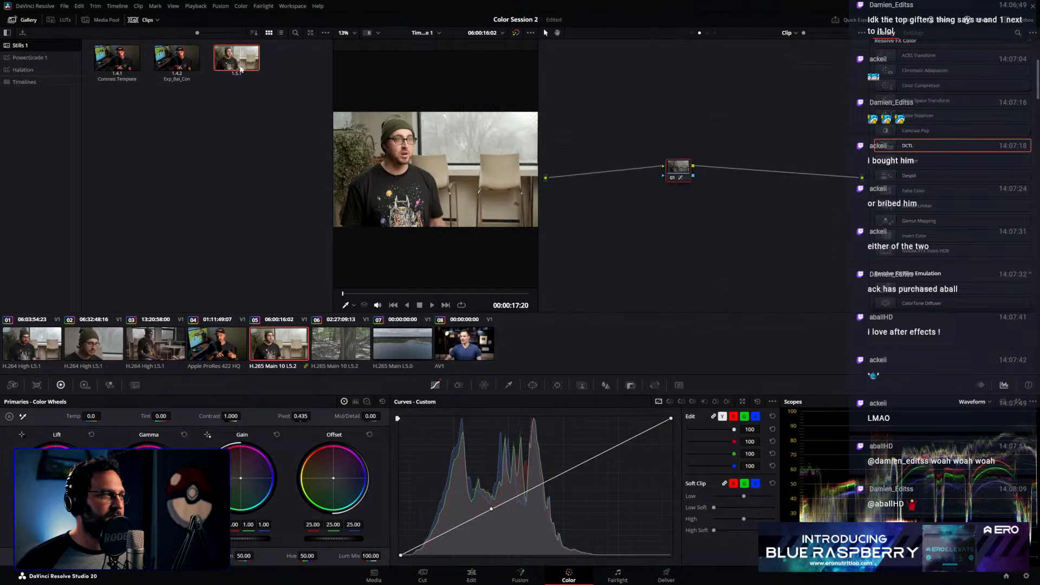
# Label the newly grabbed still "DWG MG"
pyautogui.rightClick(245, 66)
pyautogui.click(272, 138)
pyautogui.write('Middle')
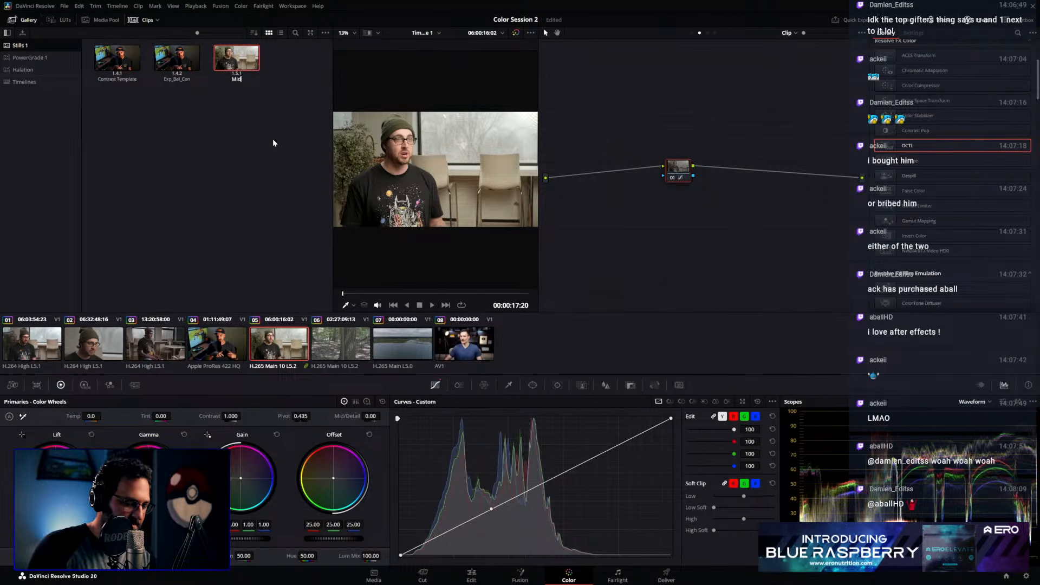
pyautogui.press('BackSpace')
pyautogui.press('BackSpace')
pyautogui.press('BackSpace')
pyautogui.press('BackSpace')
pyautogui.press('BackSpace')
pyautogui.press('BackSpace')
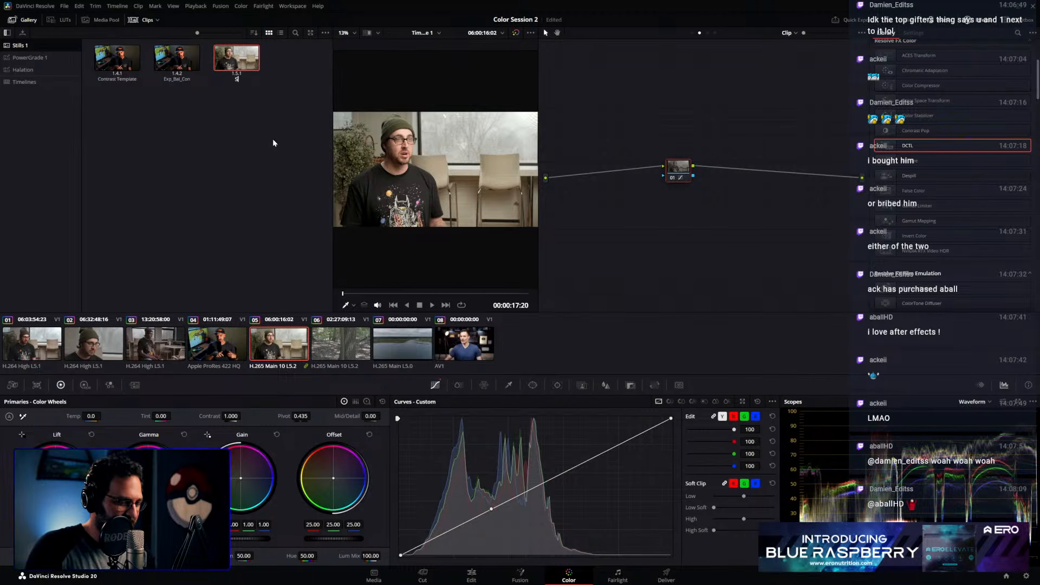
pyautogui.write('DWG Mid')
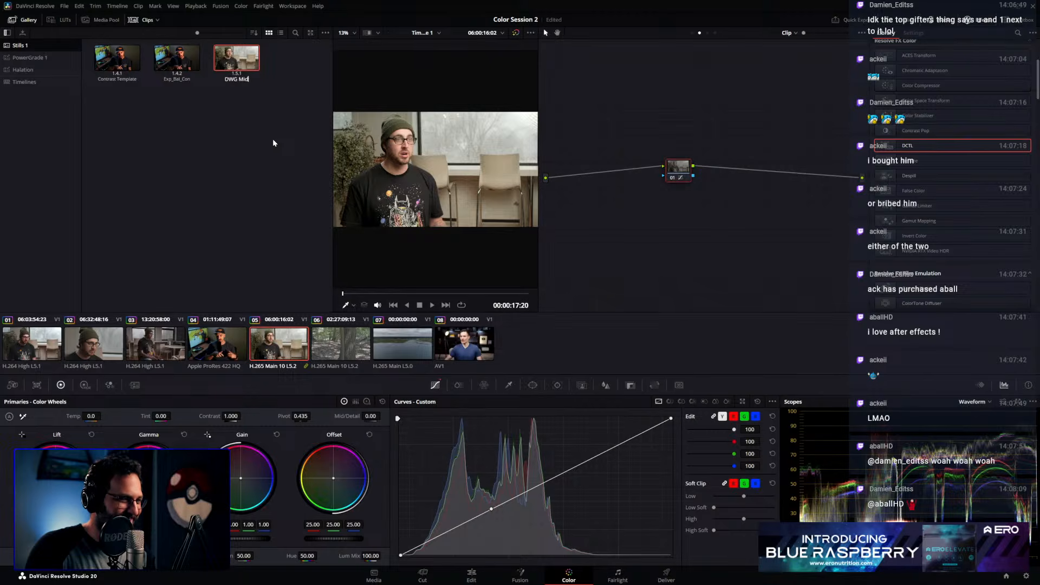
pyautogui.write('G')
pyautogui.press('Return')
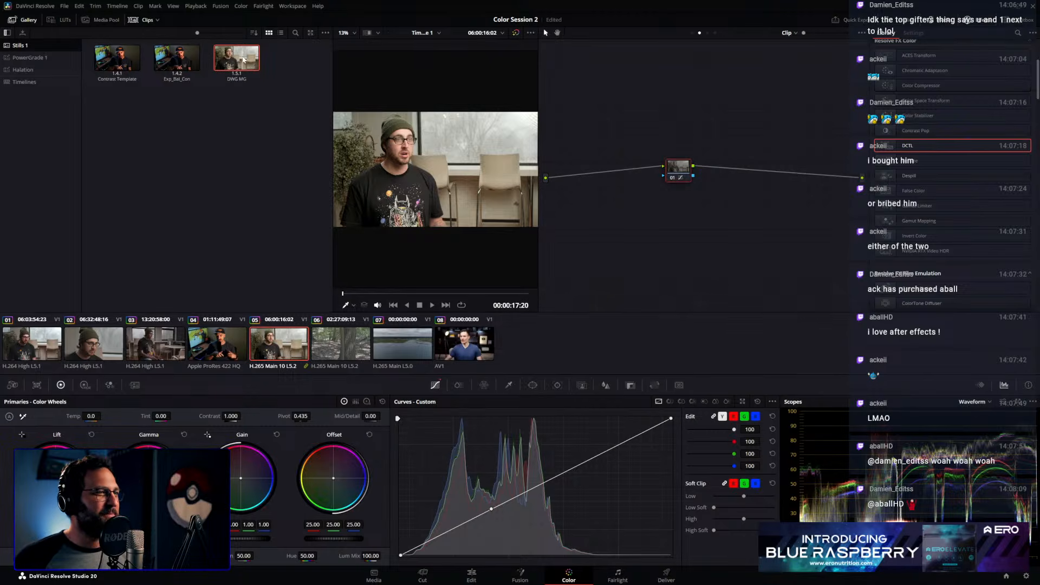
# Reset clip 05 to one empty node, and apply the Contrast Template grade followed by the Exp_Bal_Con grade
pyautogui.rightClick(678, 196)
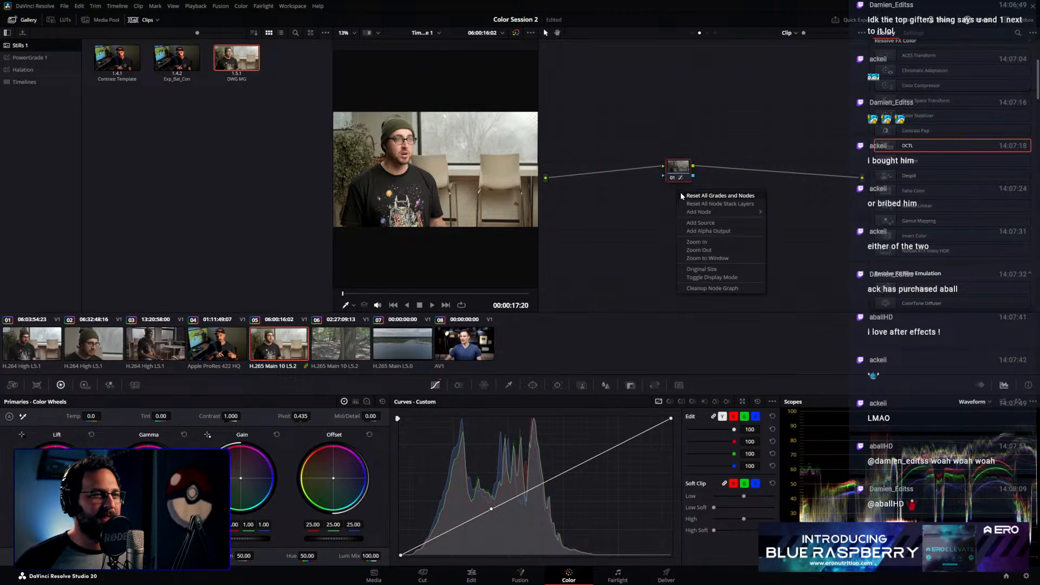
pyautogui.moveTo(679, 166); pyautogui.dragTo(628, 116)
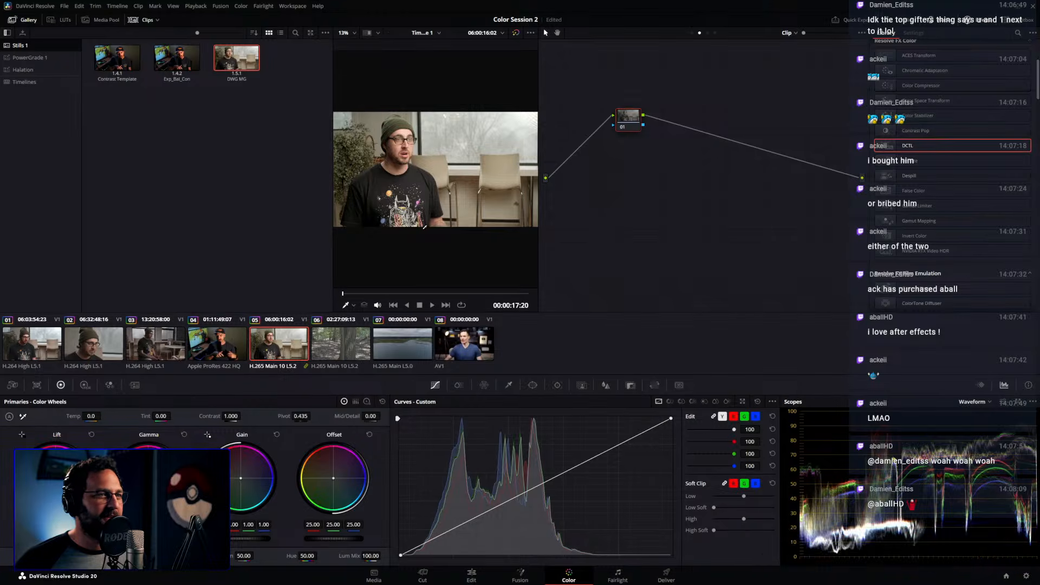
pyautogui.moveTo(634, 122); pyautogui.dragTo(598, 189)
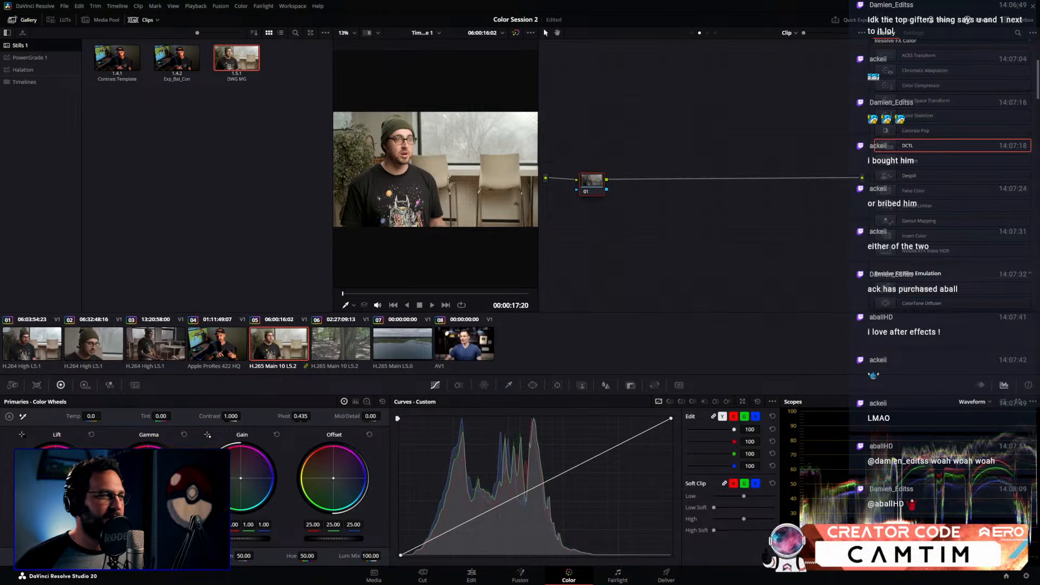
pyautogui.middleClick(120, 60)
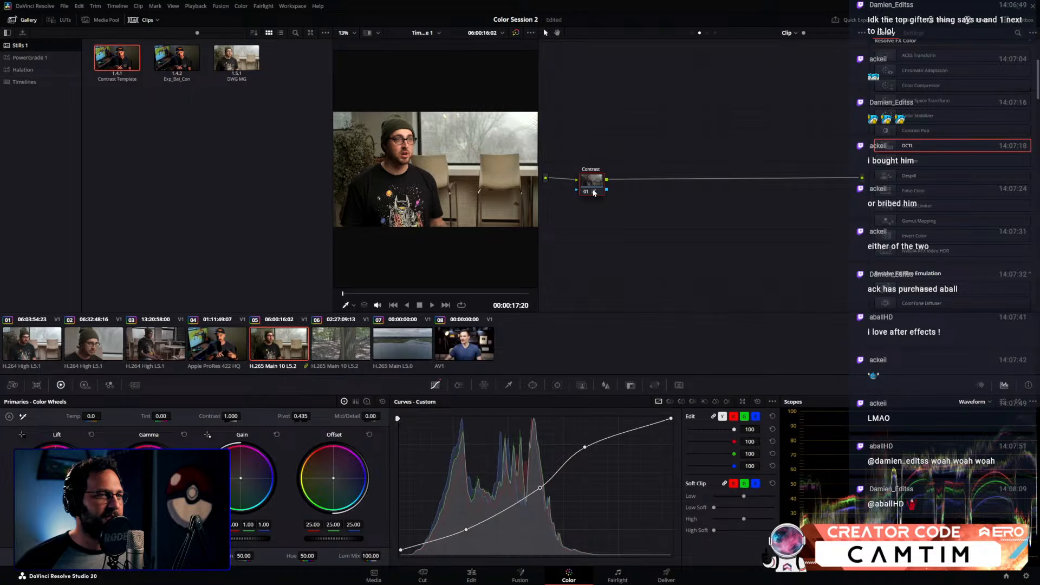
pyautogui.middleClick(161, 55)
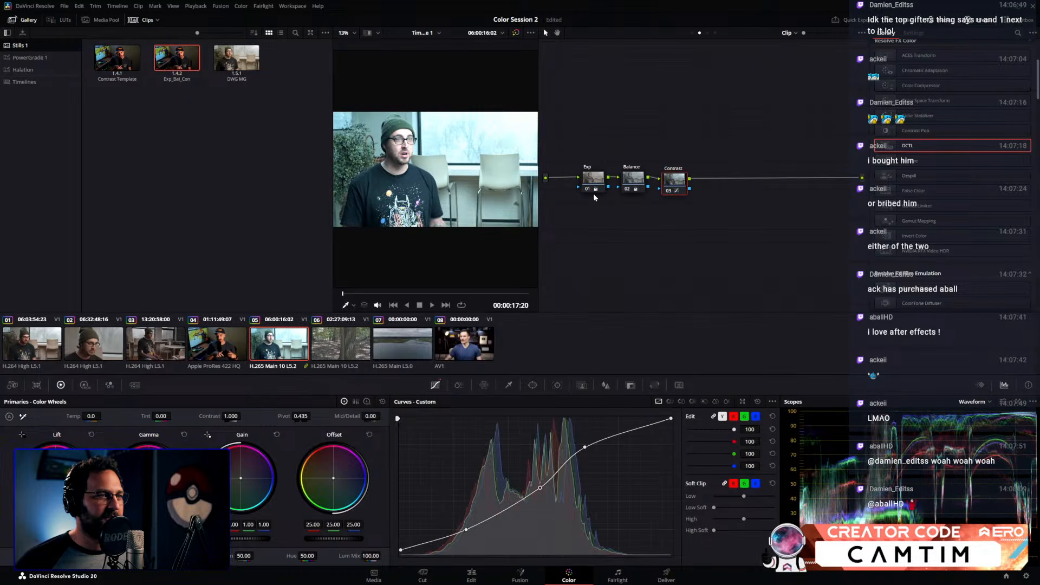
# Reset the Gain wheel of the Exp node to its default
pyautogui.click(632, 181)
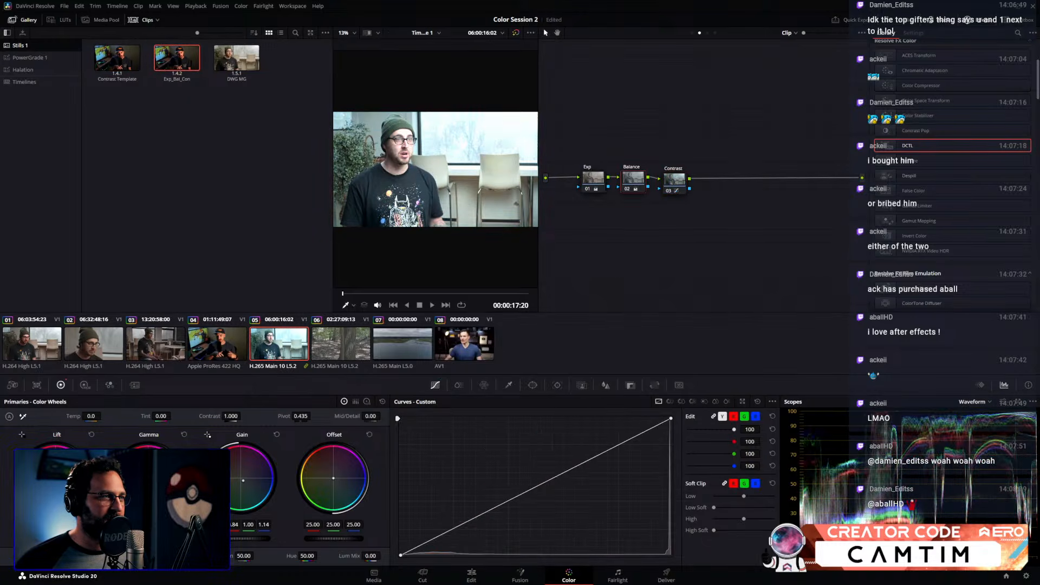
pyautogui.click(594, 184)
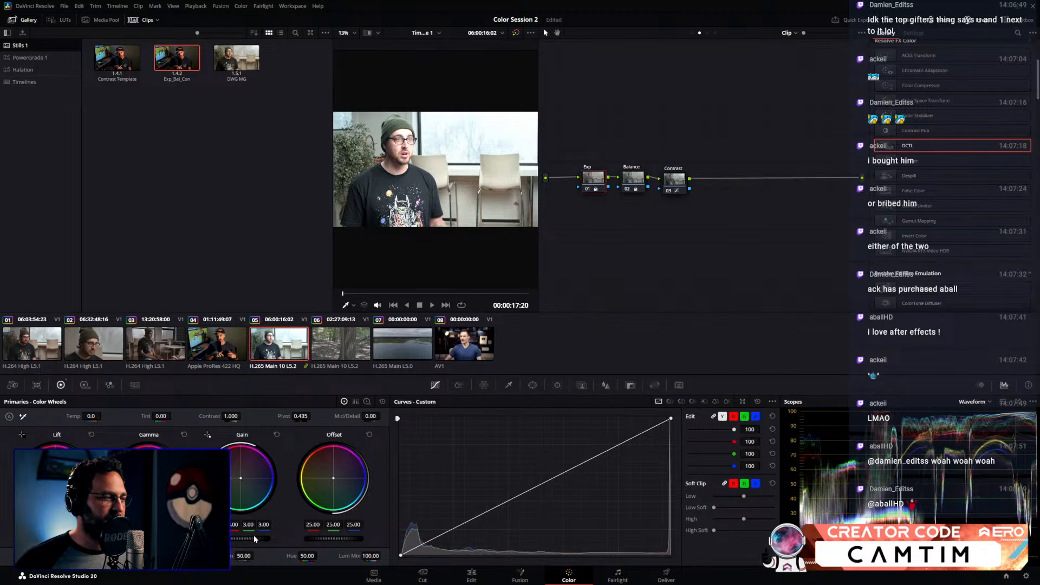
pyautogui.click(277, 435)
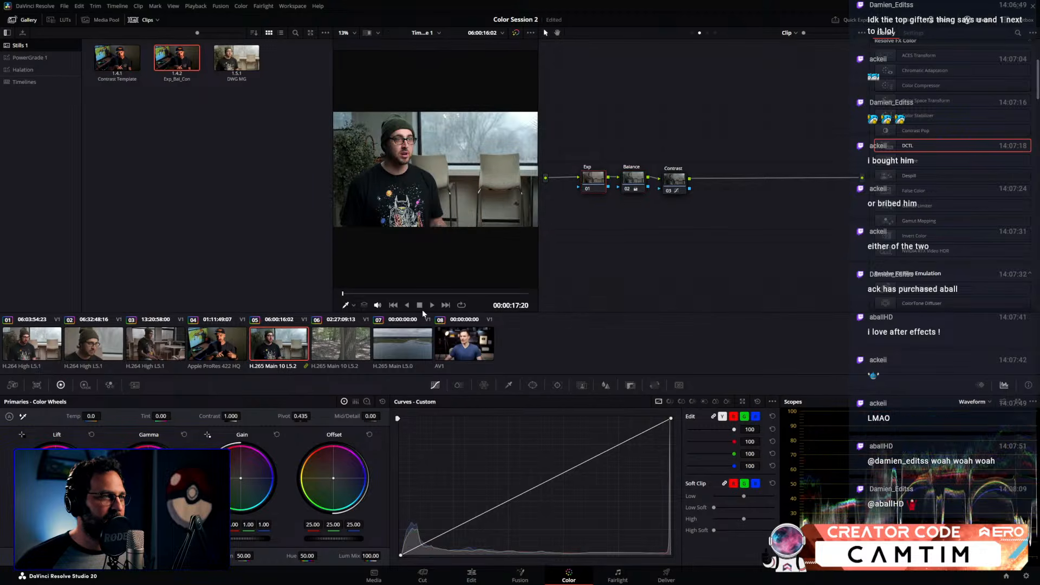
# Add a serial node after the Contrast node on clip 05, apply the DWG MG still to it, and close the gallery
pyautogui.click(675, 180)
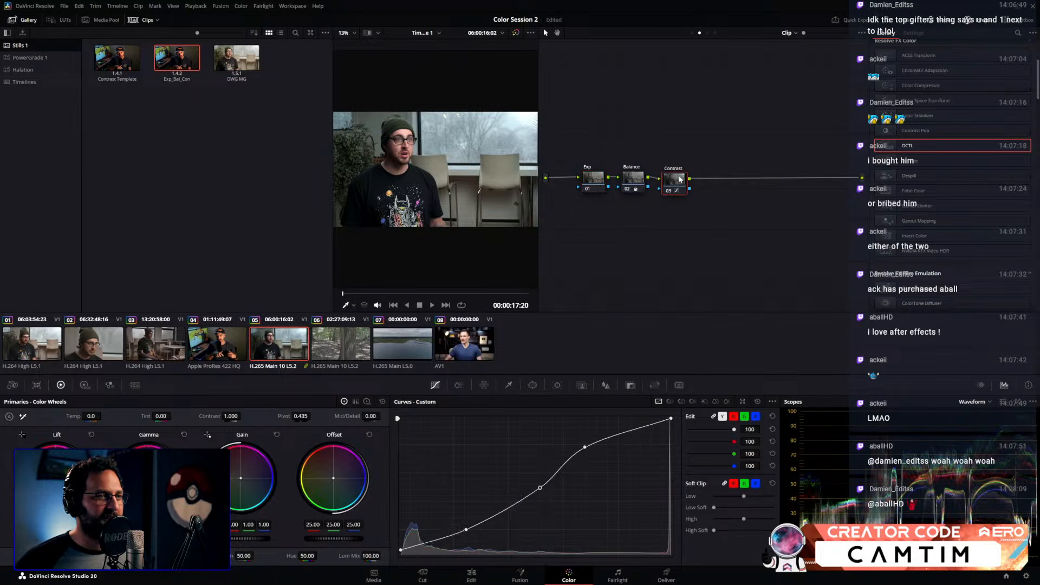
pyautogui.hotkey('alt', 's')
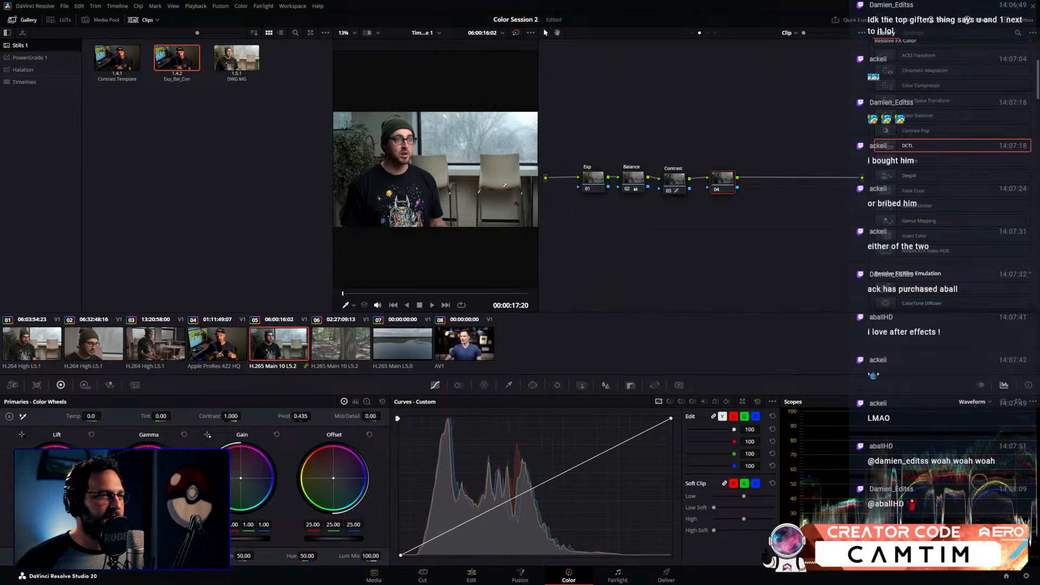
pyautogui.moveTo(237, 60); pyautogui.dragTo(721, 180)
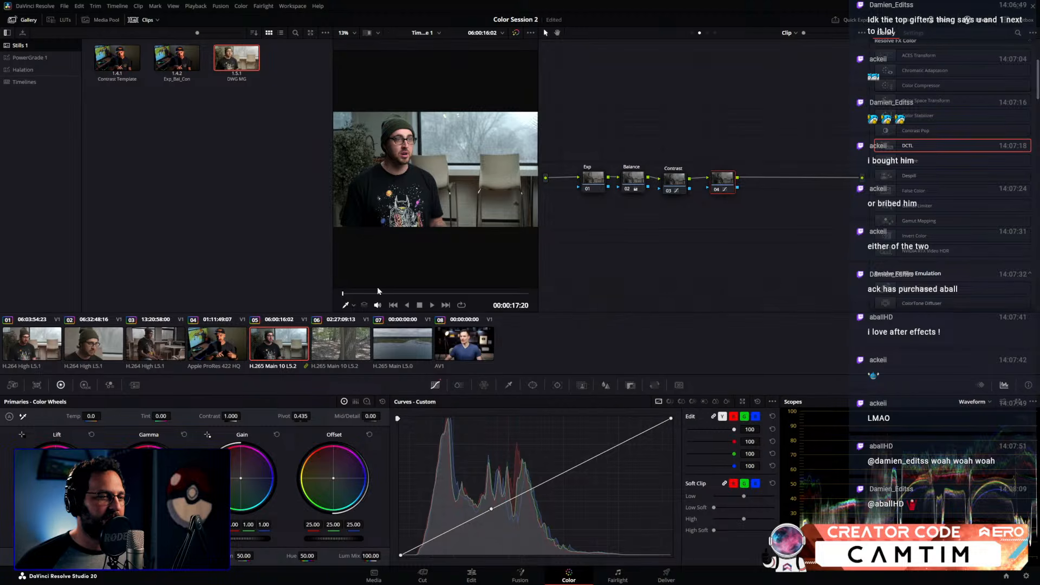
pyautogui.click(19, 20)
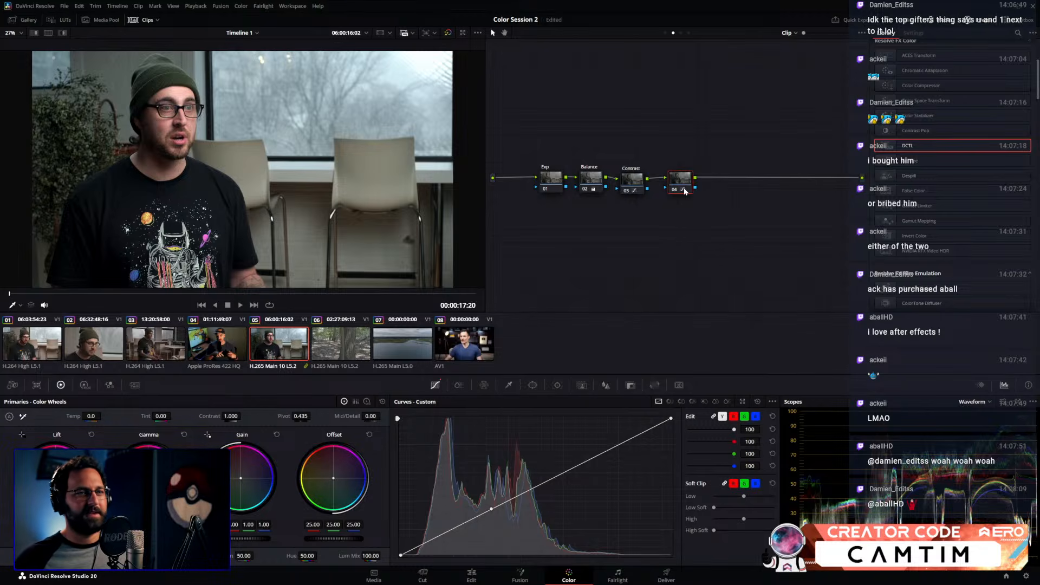
pyautogui.moveTo(681, 181); pyautogui.dragTo(716, 177)
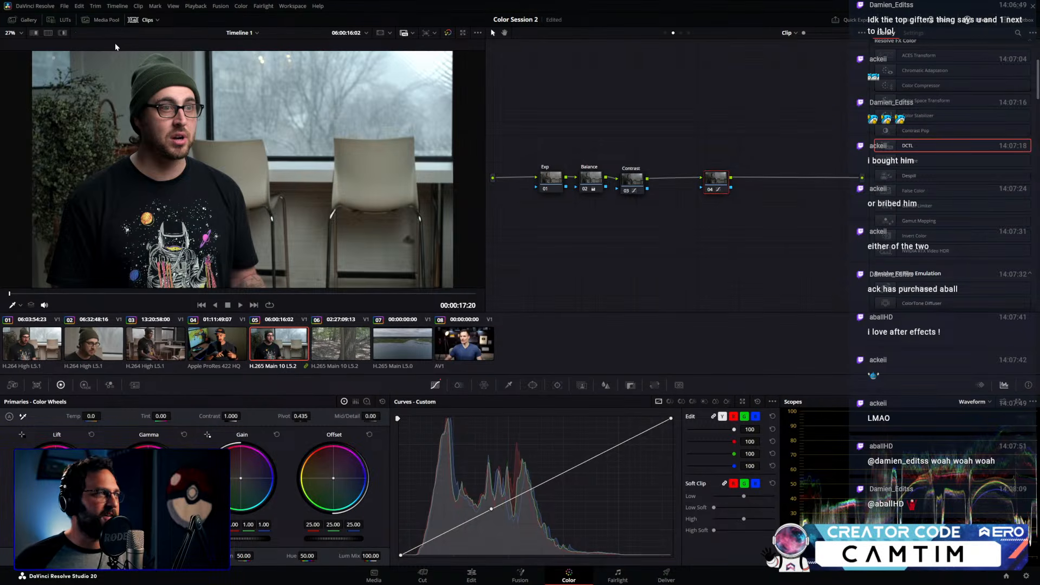
# Try lowering the blue and green curves in the highlights above the middle gray point, and remove both added points
pyautogui.click(755, 416)
pyautogui.moveTo(596, 446); pyautogui.dragTo(606, 471)
pyautogui.click(744, 416)
pyautogui.moveTo(599, 456); pyautogui.dragTo(601, 463)
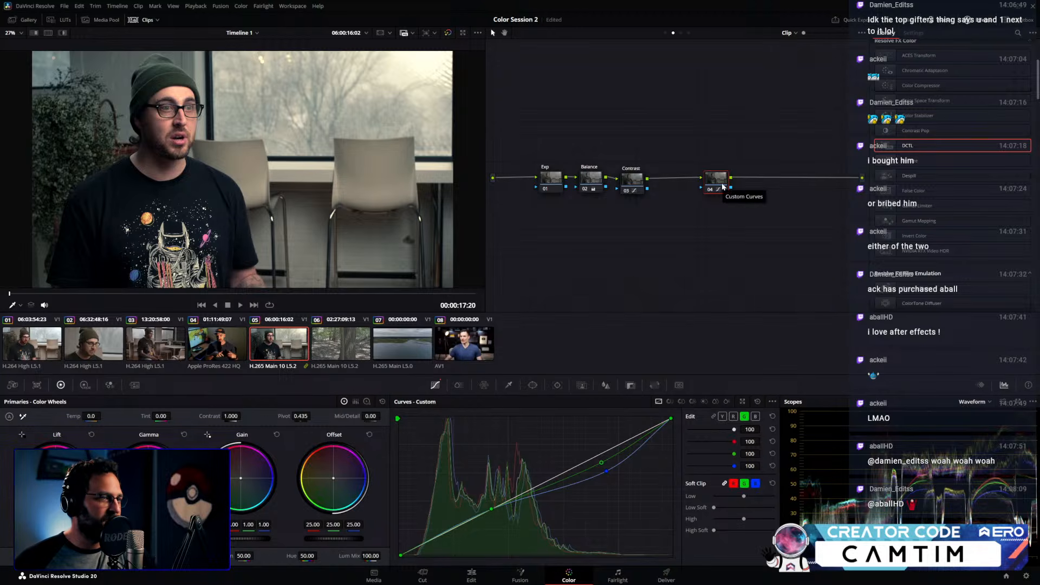
pyautogui.rightClick(602, 463)
pyautogui.rightClick(606, 469)
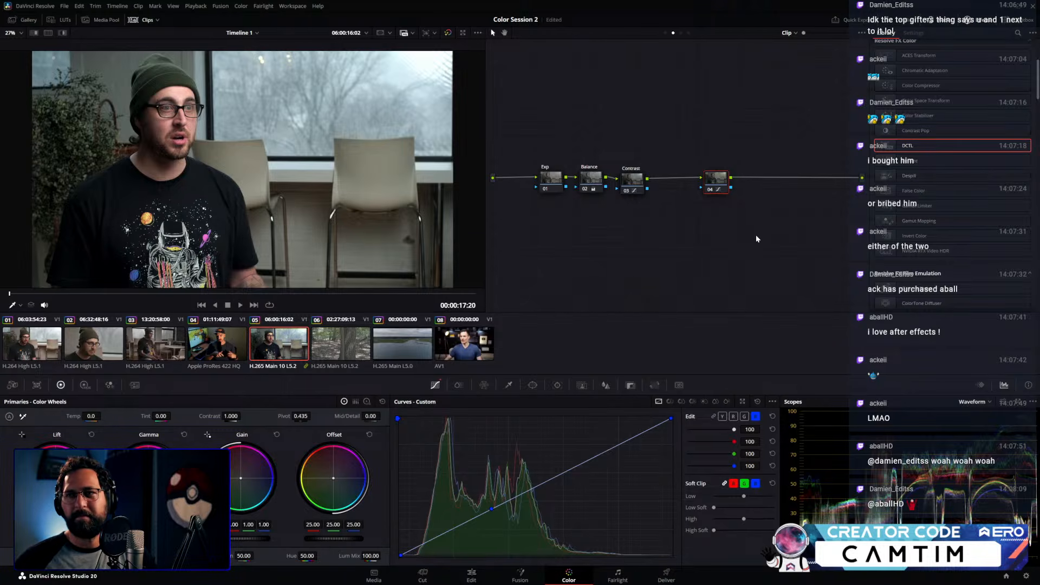
pyautogui.rightClick(723, 191)
pyautogui.click(698, 201)
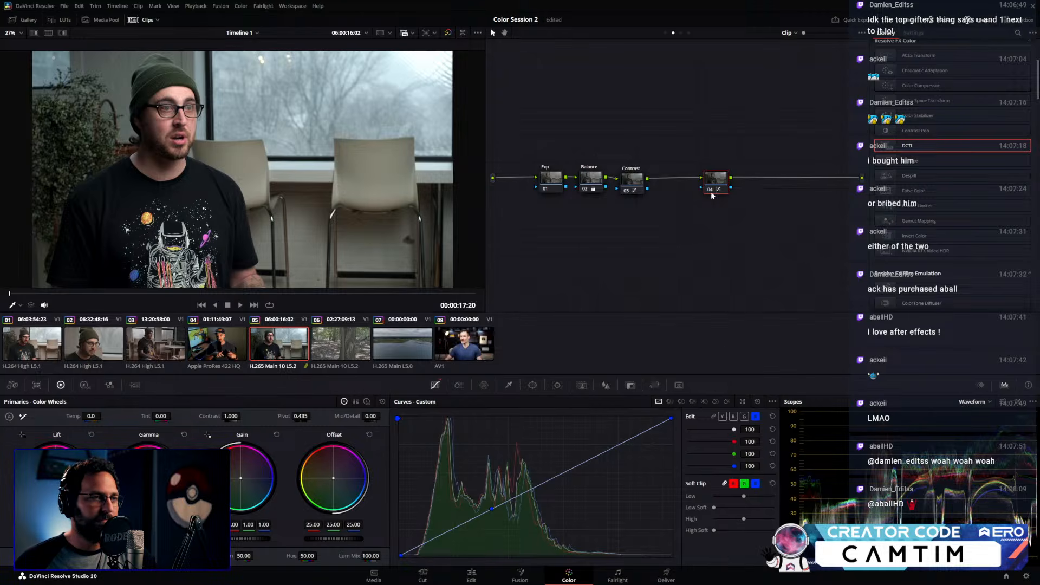
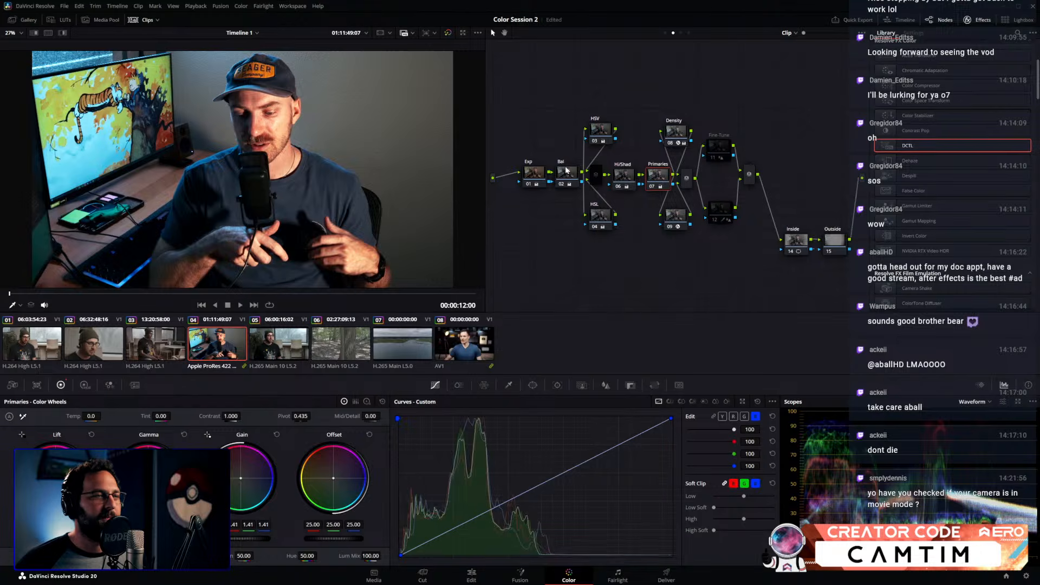
# Compare clip 04 with the Bal node disabled and enabled
pyautogui.hotkey('ctrl', 'd')
pyautogui.hotkey('ctrl', 'd')
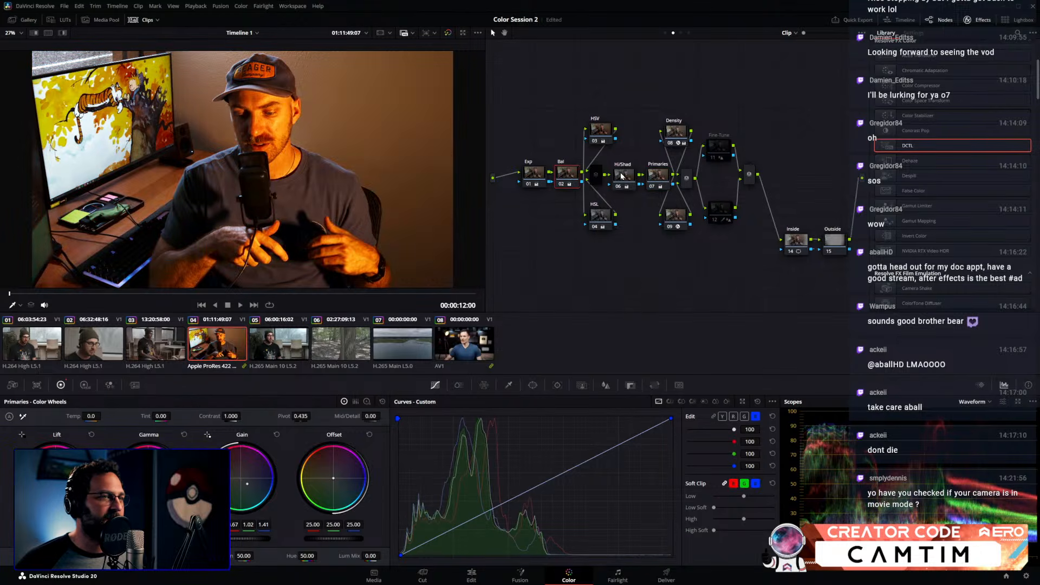
# Lower Highlights on the Hi/Shad node to -40.00 and inspect the man's face up close
pyautogui.click(624, 176)
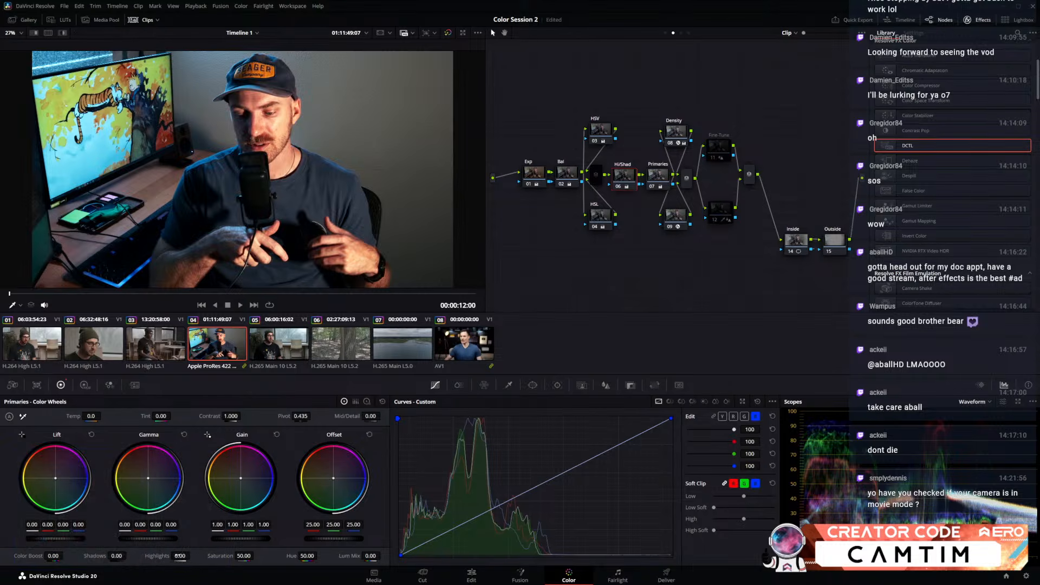
pyautogui.moveTo(179, 557); pyautogui.dragTo(192, 556)
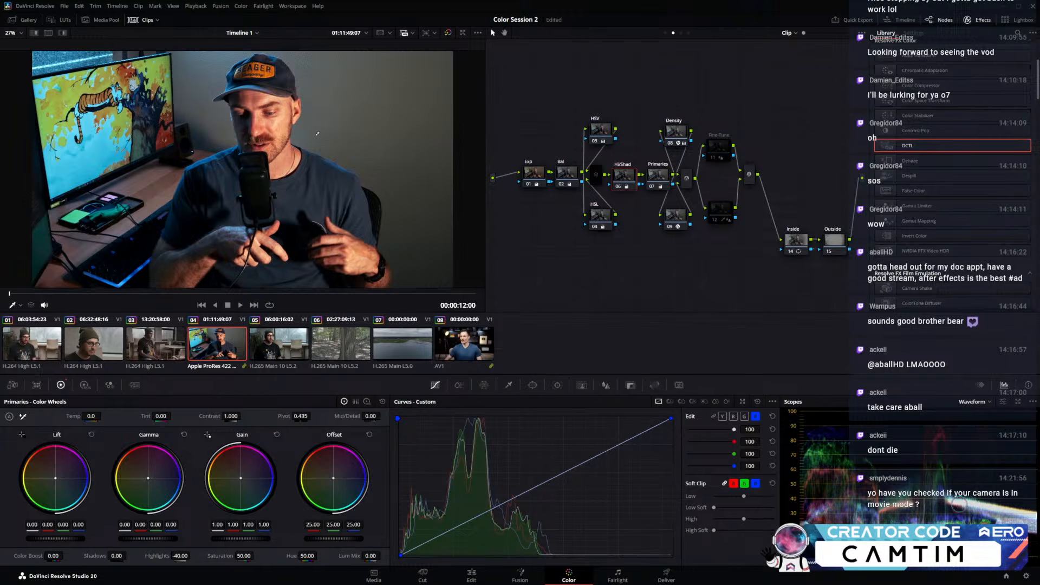
pyautogui.scroll(5, 272, 117)
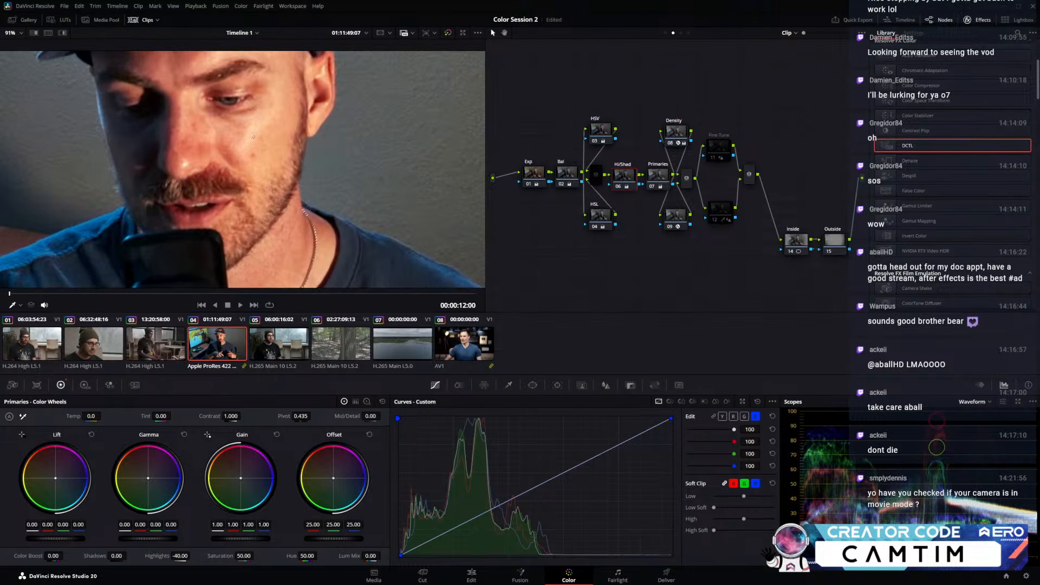
pyautogui.scroll(-3, 265, 142)
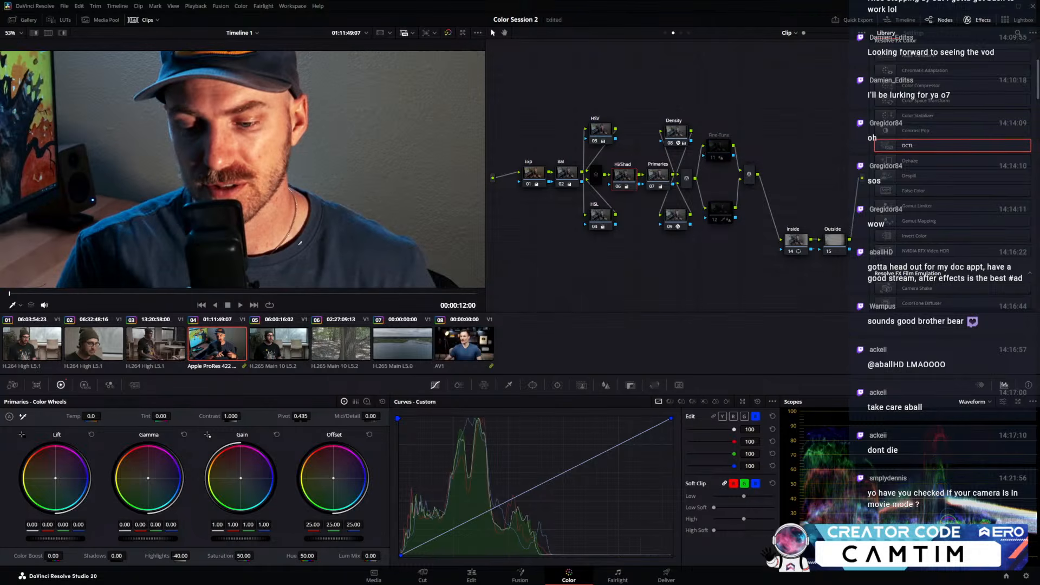
pyautogui.scroll(-2, 299, 245)
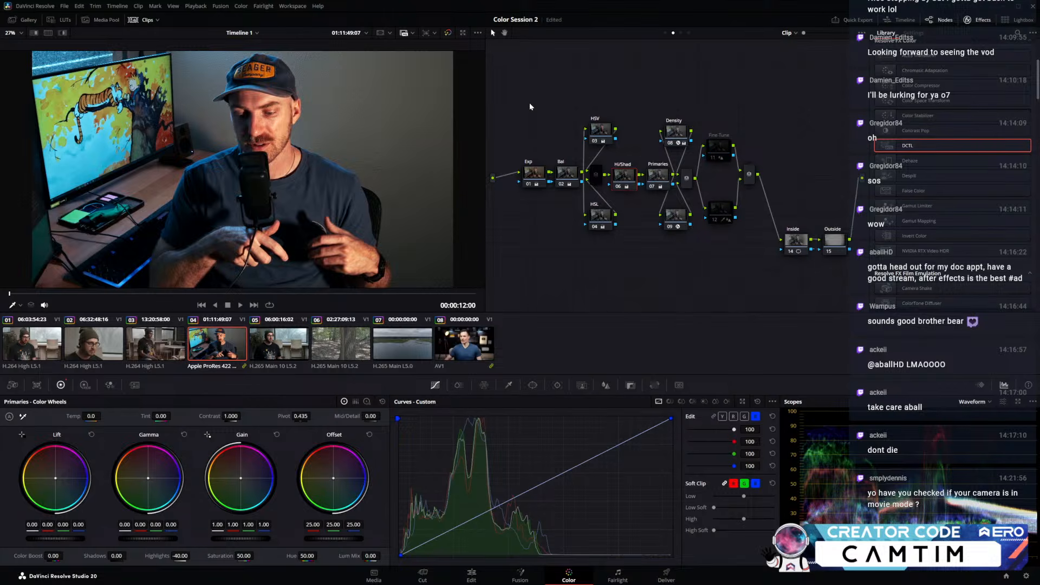
# Try a different gamma setting on the Hi/Shad node with Highlights at -96.50, and undo the change
pyautogui.rightClick(628, 175)
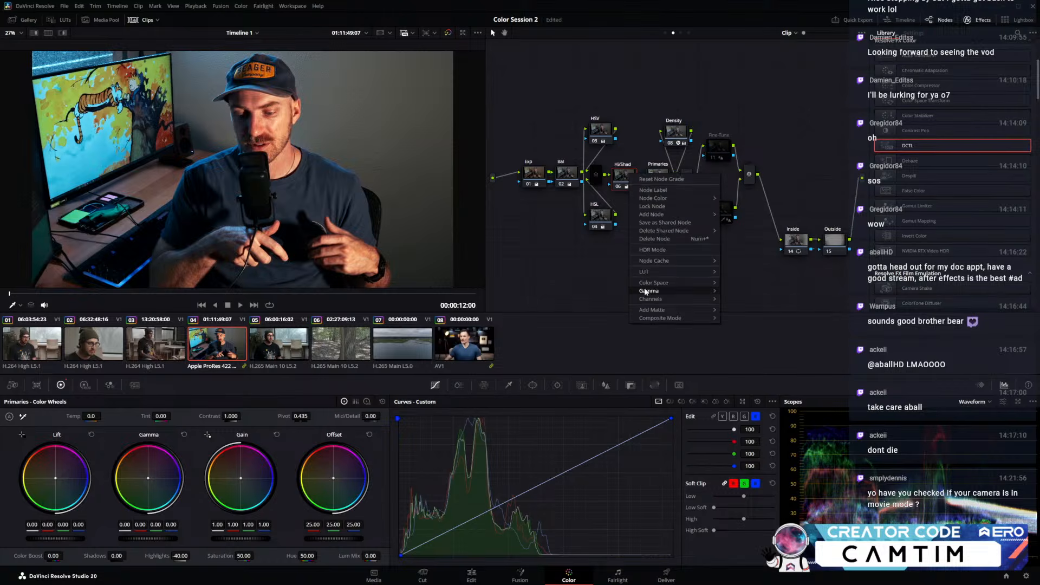
pyautogui.moveTo(679, 285)
pyautogui.click(749, 99)
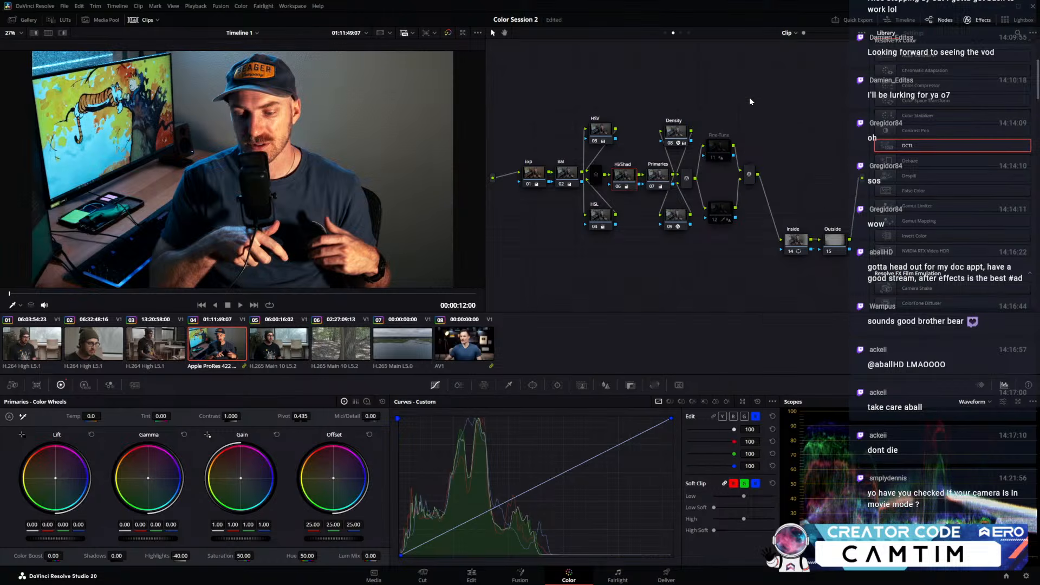
pyautogui.moveTo(183, 555); pyautogui.dragTo(192, 556)
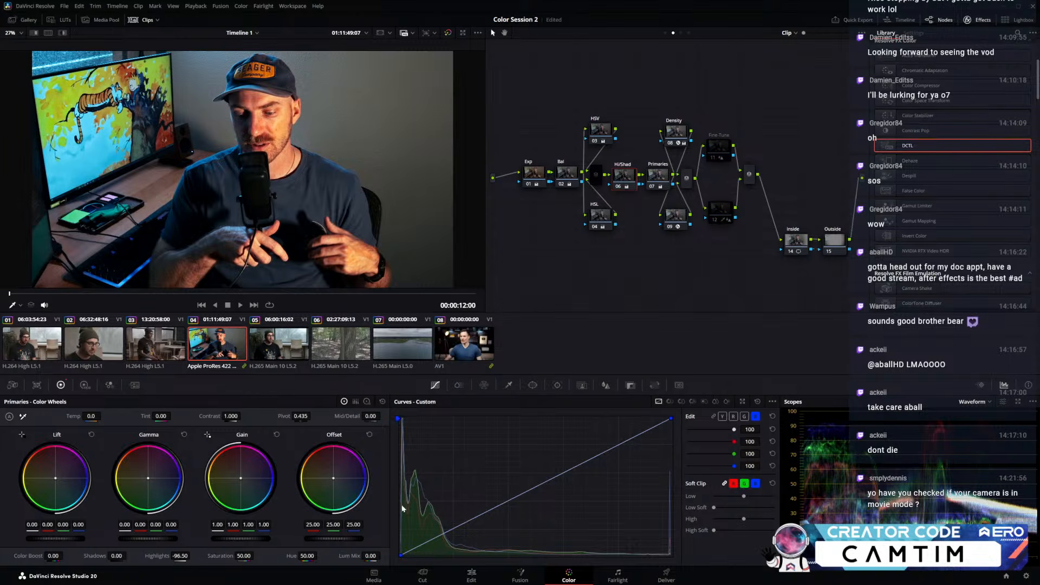
pyautogui.hotkey('ctrl', 'z')
pyautogui.rightClick(624, 177)
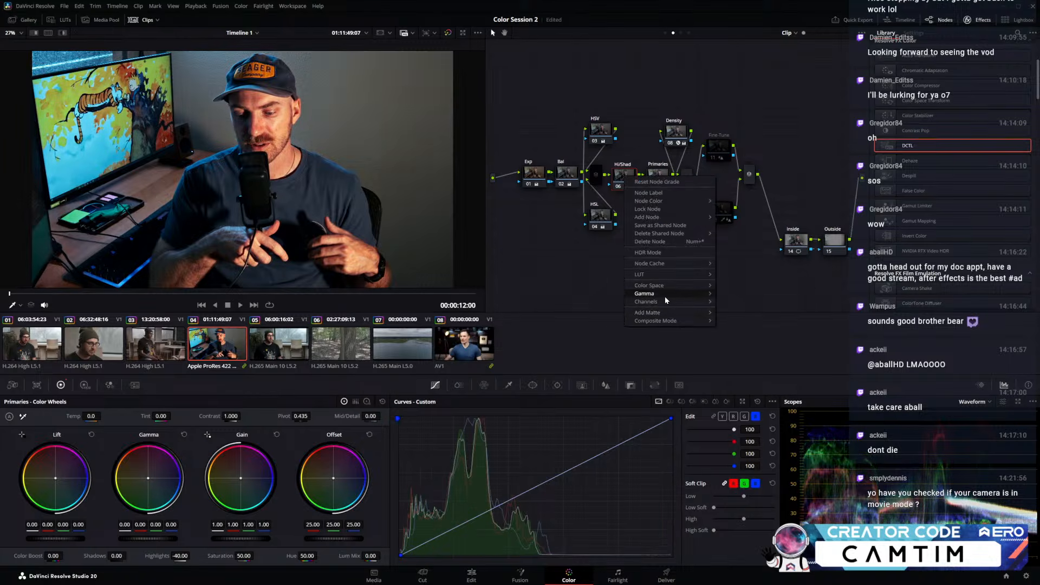
pyautogui.moveTo(665, 296)
pyautogui.click(740, 92)
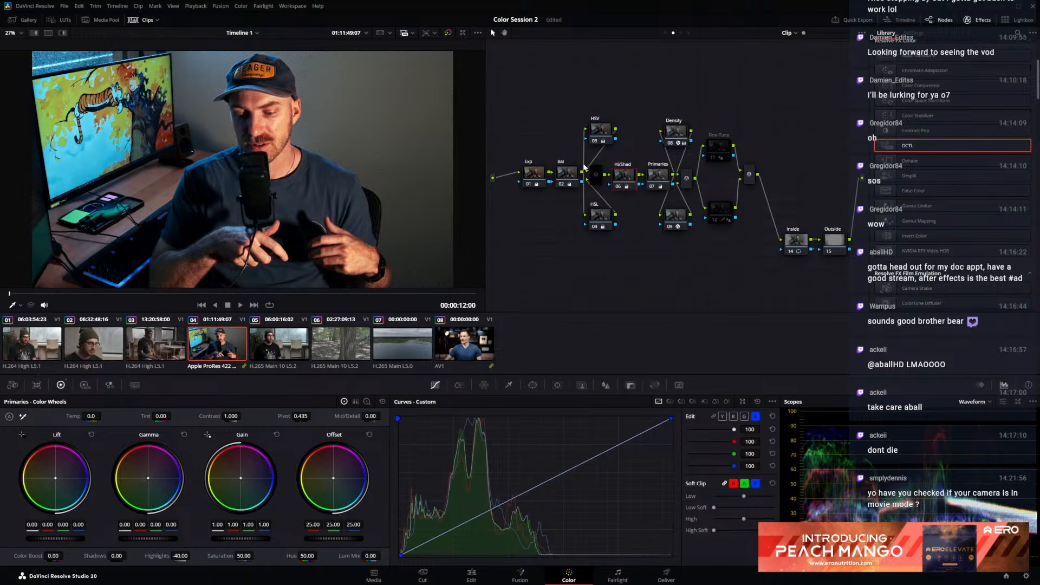
# Set the green Gain channel of the HSV node to 1.46
pyautogui.click(597, 129)
pyautogui.moveTo(254, 526); pyautogui.dragTo(247, 526)
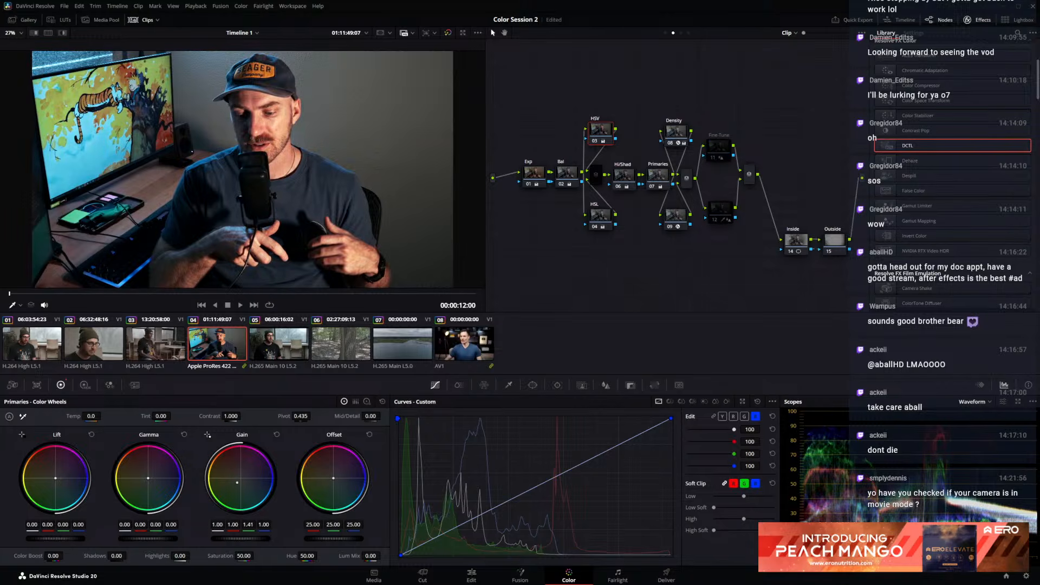
pyautogui.moveTo(247, 526); pyautogui.dragTo(252, 526)
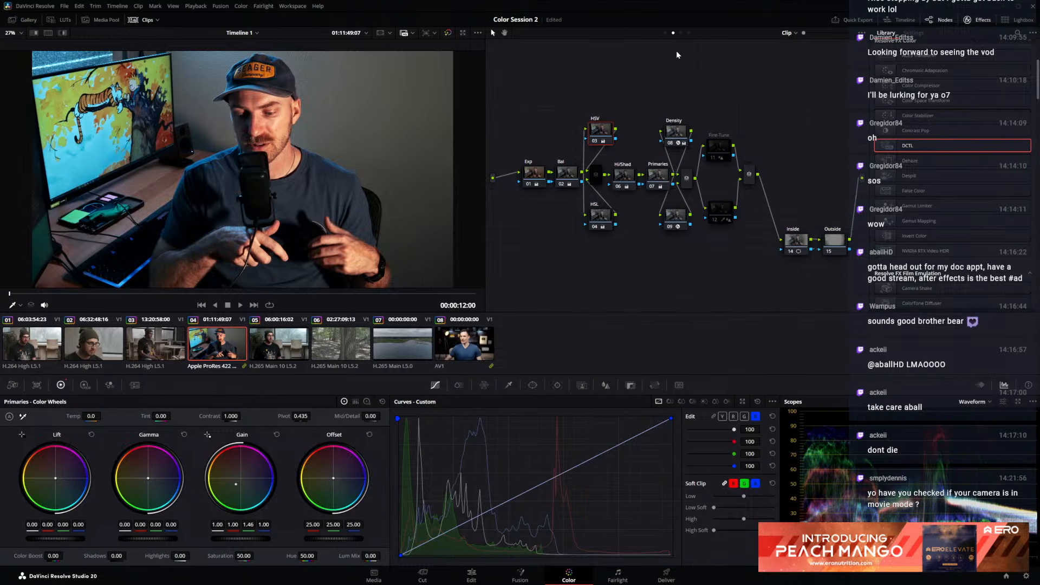
# Append a serial node to the Group Post-Clip grade and apply a DCTL effect using PixelTools_Checkers_Basic_v1.3.0
pyautogui.click(681, 33)
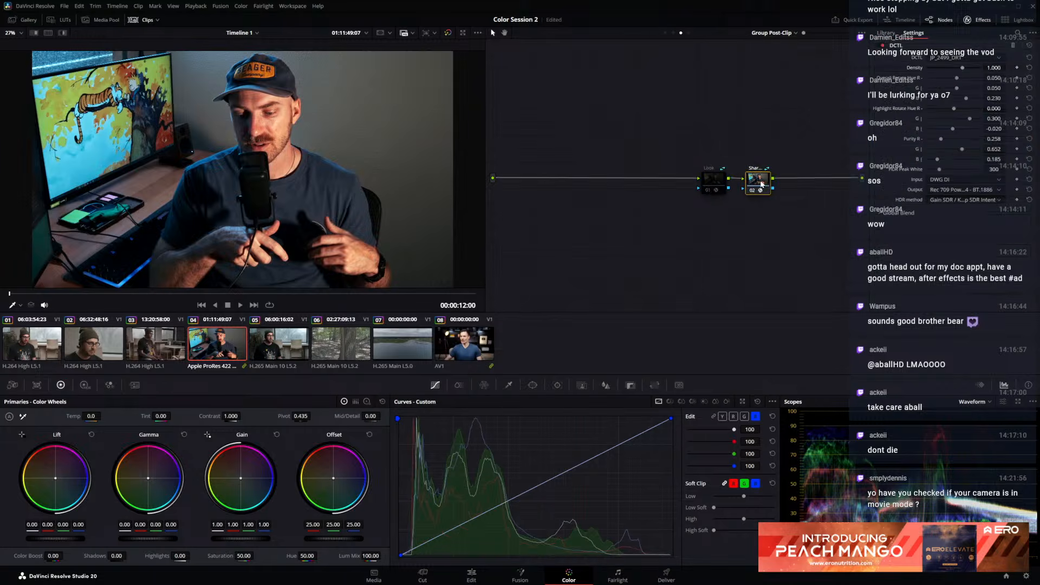
pyautogui.hotkey('alt', 's')
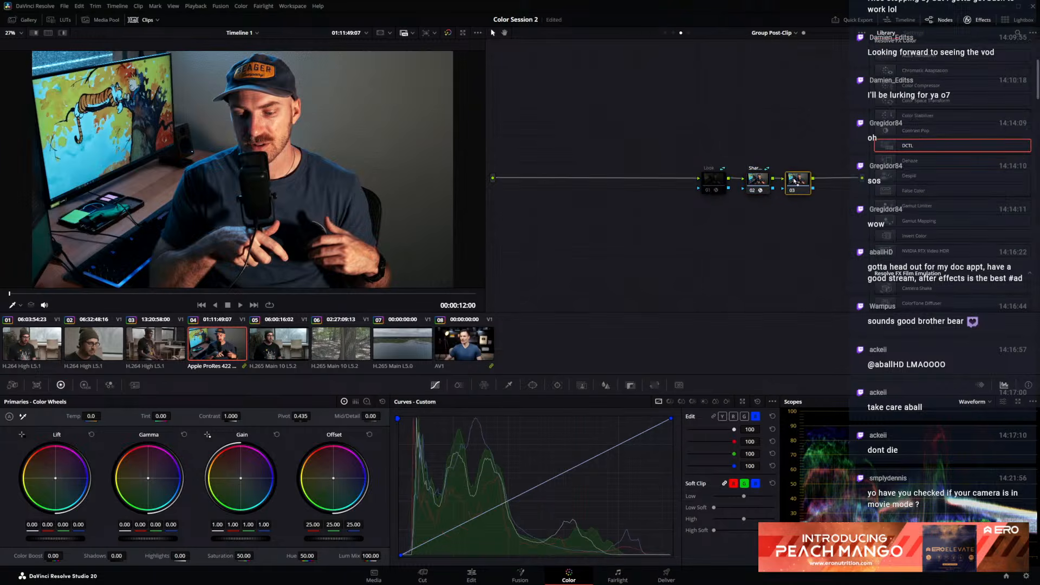
pyautogui.moveTo(792, 177); pyautogui.dragTo(792, 177)
pyautogui.click(964, 58)
pyautogui.scroll(-5, 965, 129)
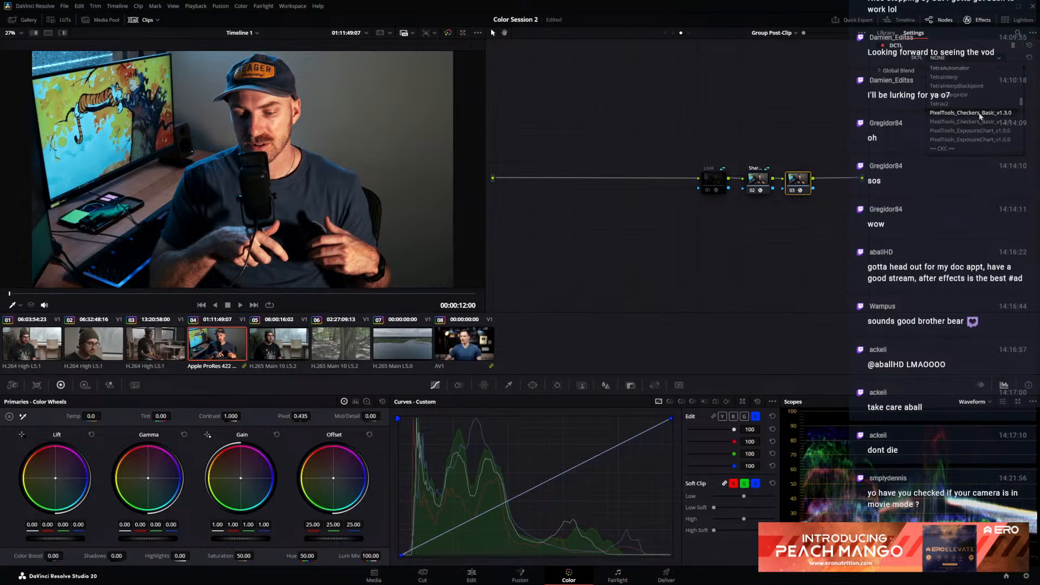
pyautogui.click(970, 131)
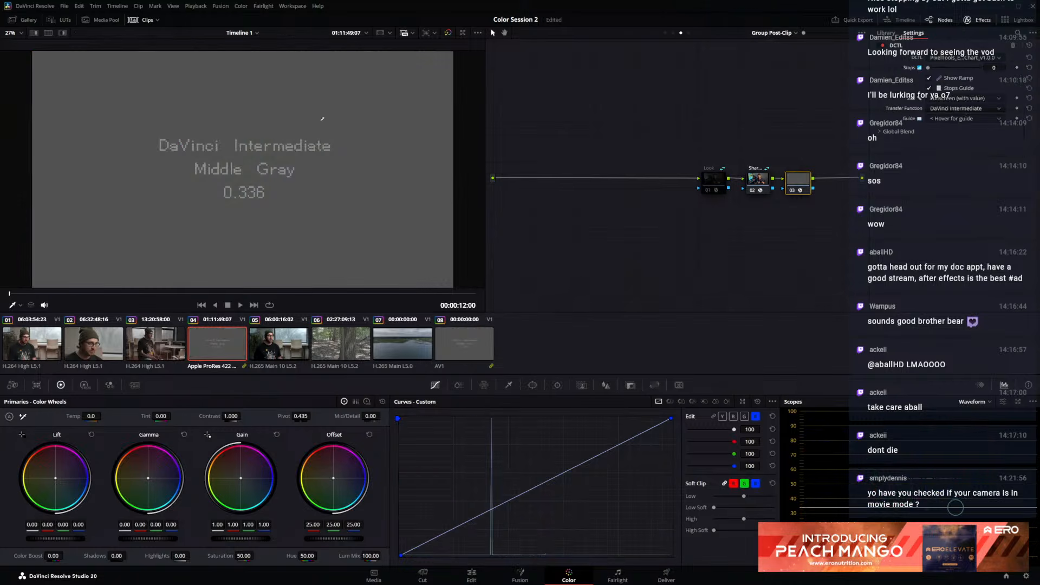
pyautogui.click(948, 57)
pyautogui.click(921, 97)
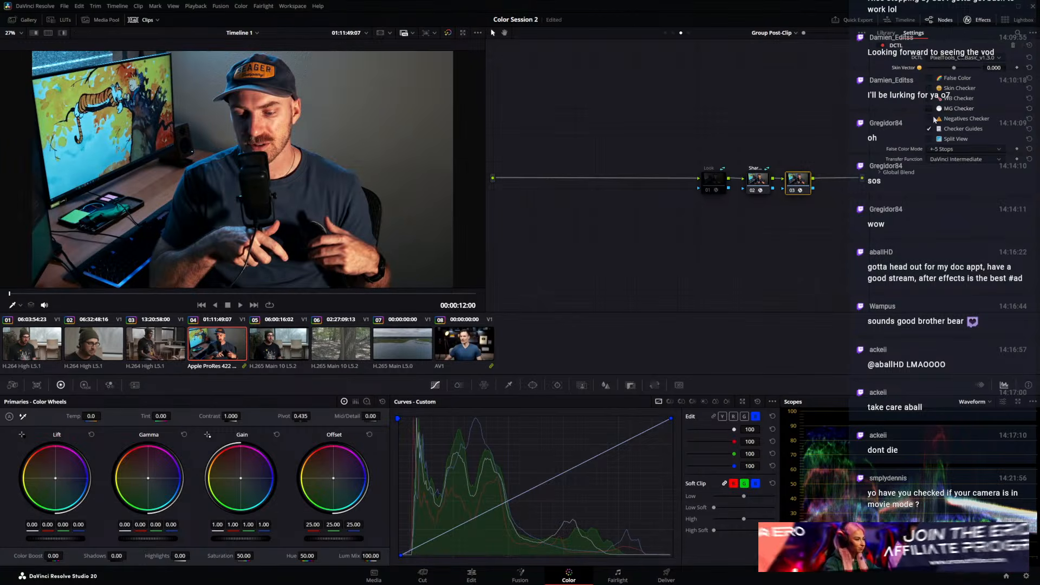
# Preview the False Color overlay, the Skin Checker and the checker listed below it, switching each one off again
pyautogui.click(932, 79)
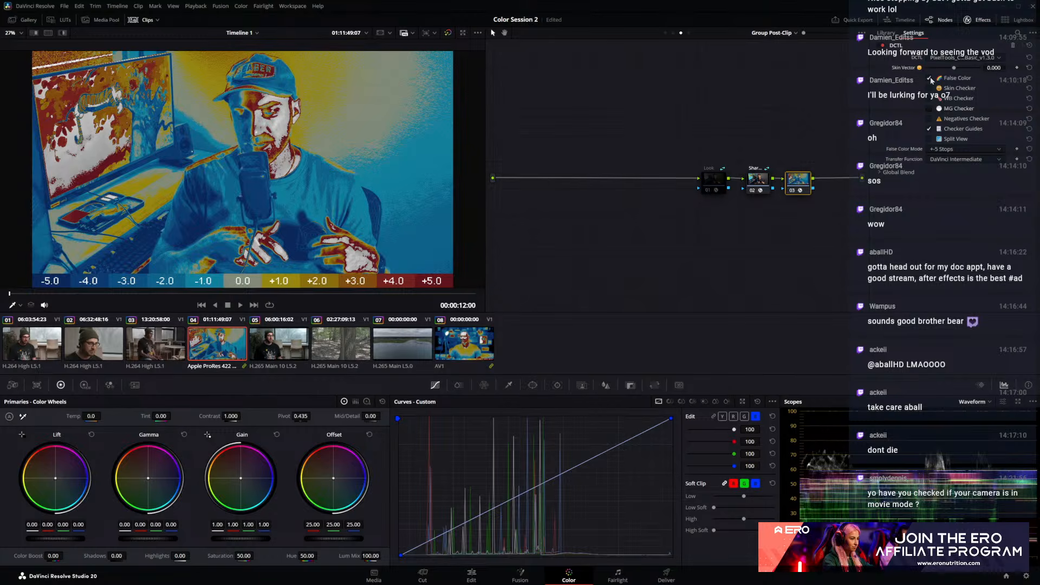
pyautogui.click(931, 79)
pyautogui.click(930, 89)
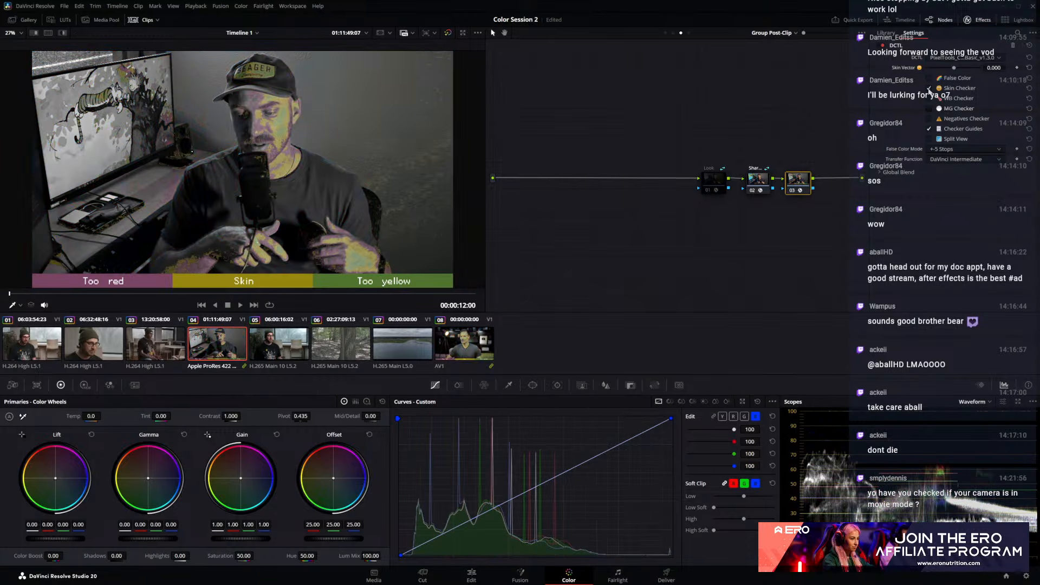
pyautogui.click(930, 90)
pyautogui.click(930, 99)
pyautogui.click(930, 99)
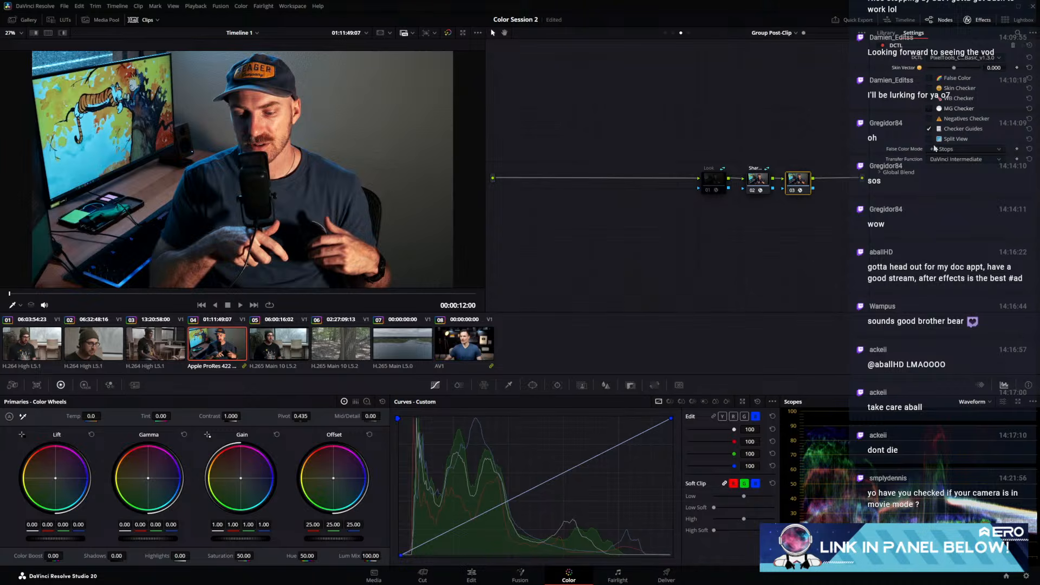
# Enable Split View and Skin Checker to show the skin overlay beside the graded image
pyautogui.click(933, 139)
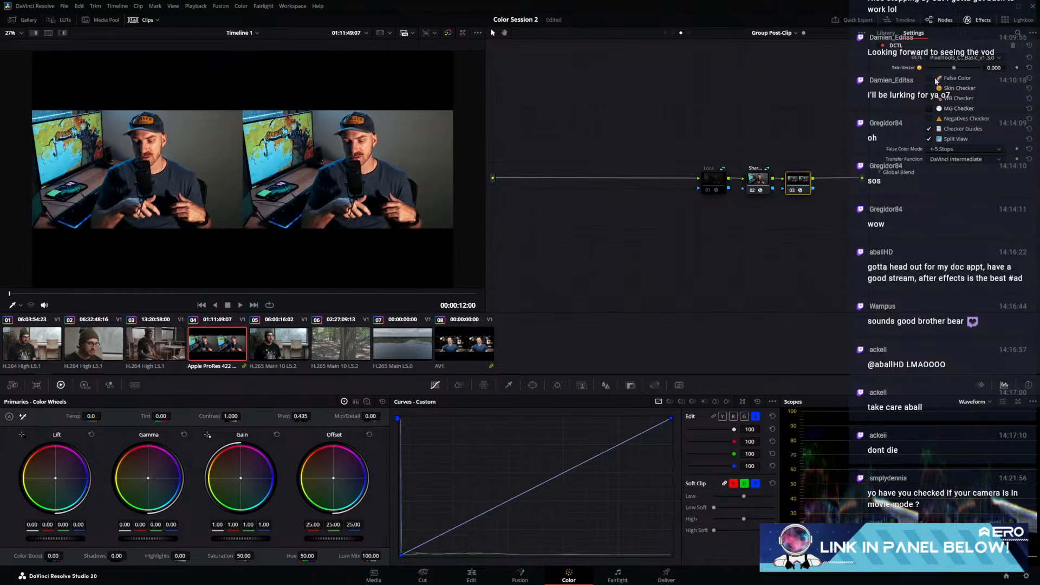
pyautogui.click(930, 89)
pyautogui.scroll(3, 360, 119)
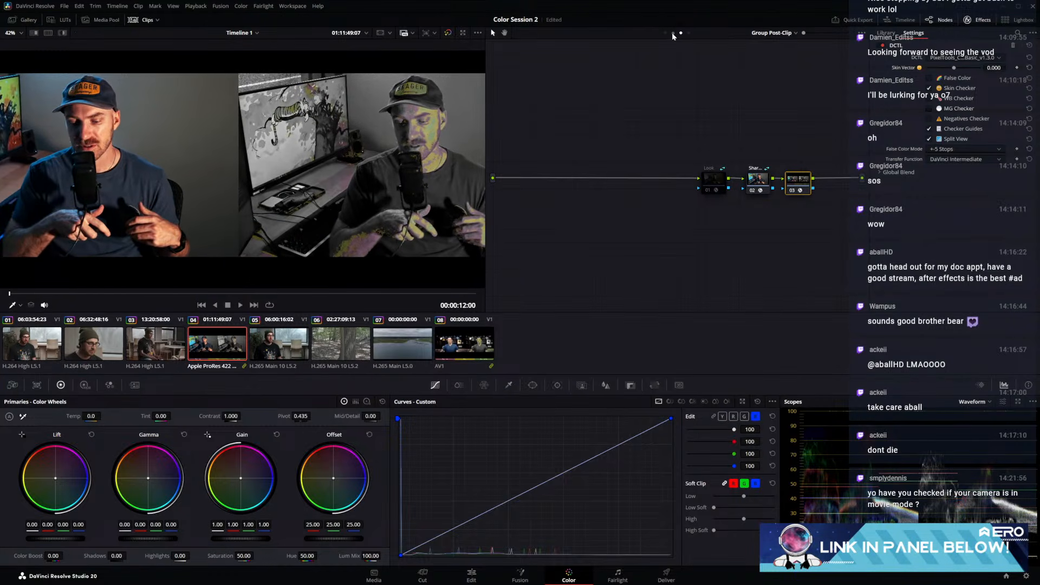
# Move the checker node ahead of the Look node in the post-clip grade, and select the Bal node in the clip grade
pyautogui.moveTo(799, 180); pyautogui.dragTo(668, 183)
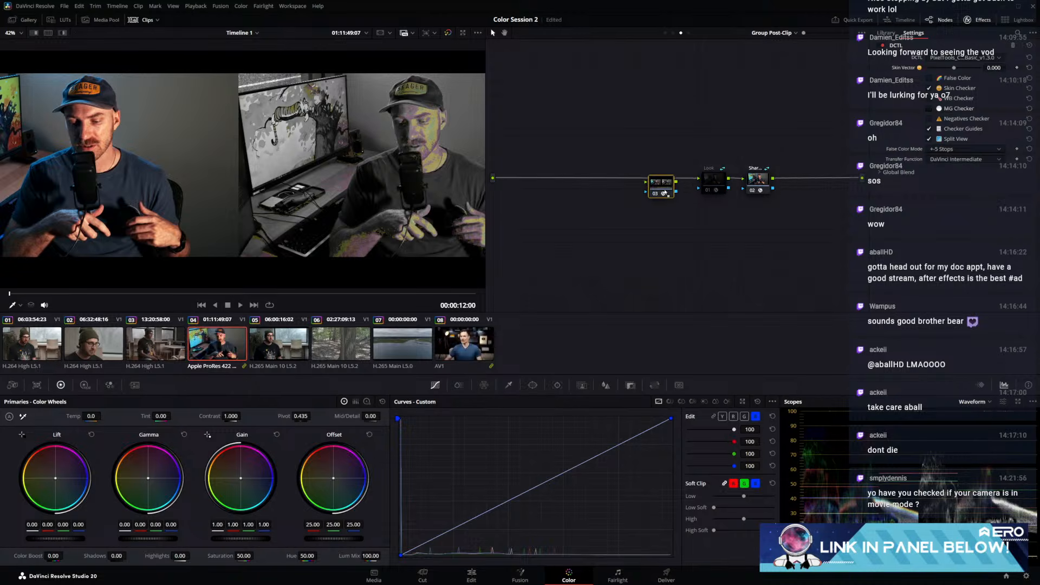
pyautogui.click(673, 33)
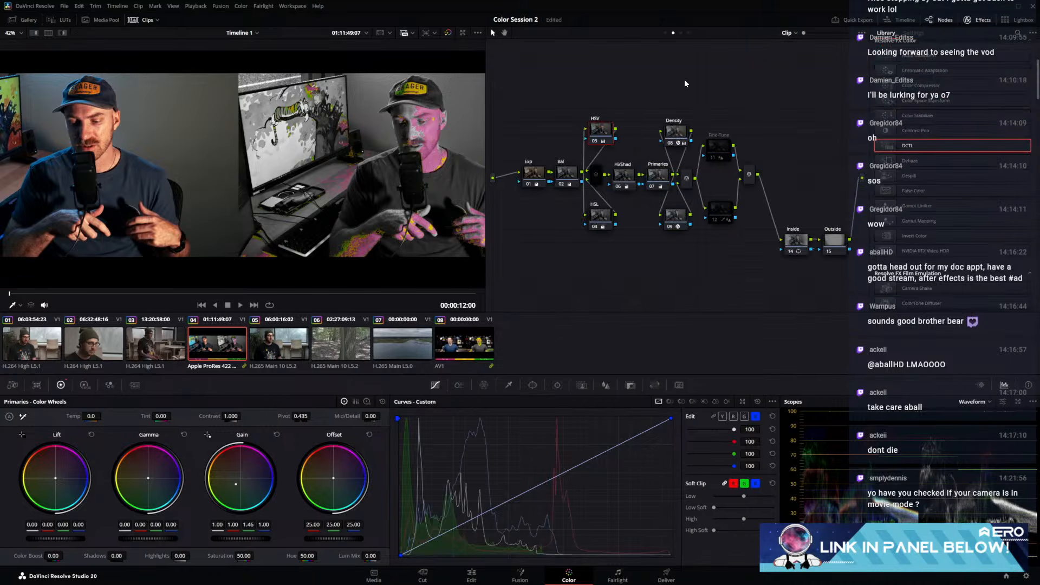
pyautogui.click(567, 173)
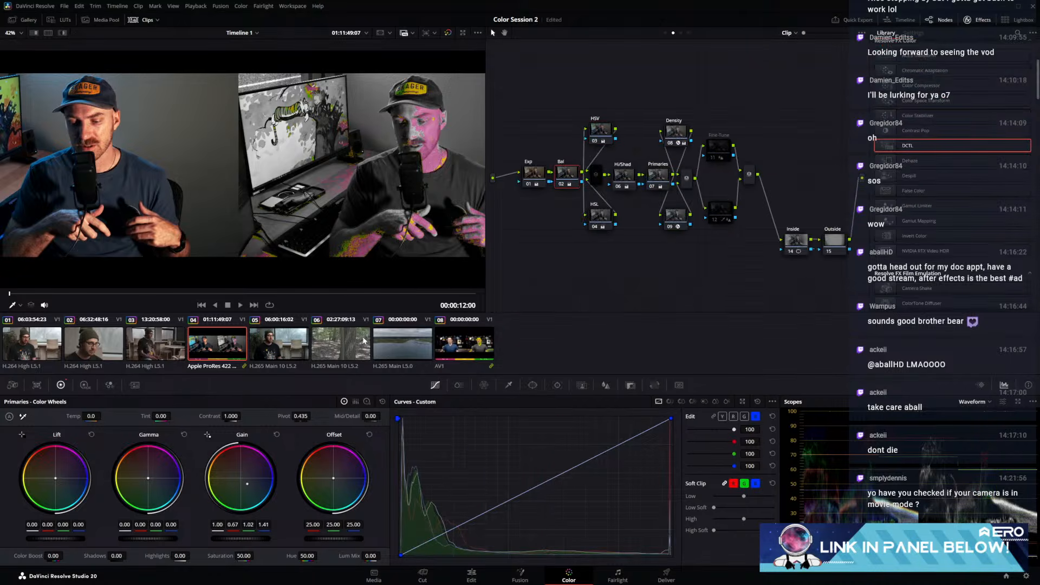
# Shift the Bal node's Gain color balance to 0.59 red, 1.04 green and 1.30 blue, and inspect the skin overlay up close
pyautogui.moveTo(248, 485); pyautogui.dragTo(246, 484)
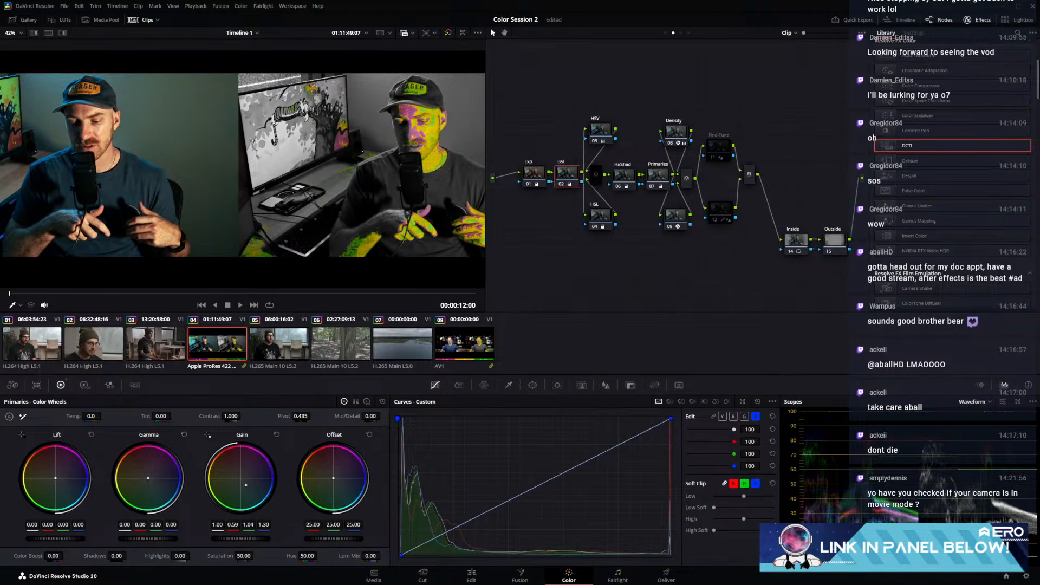
pyautogui.scroll(3, 174, 147)
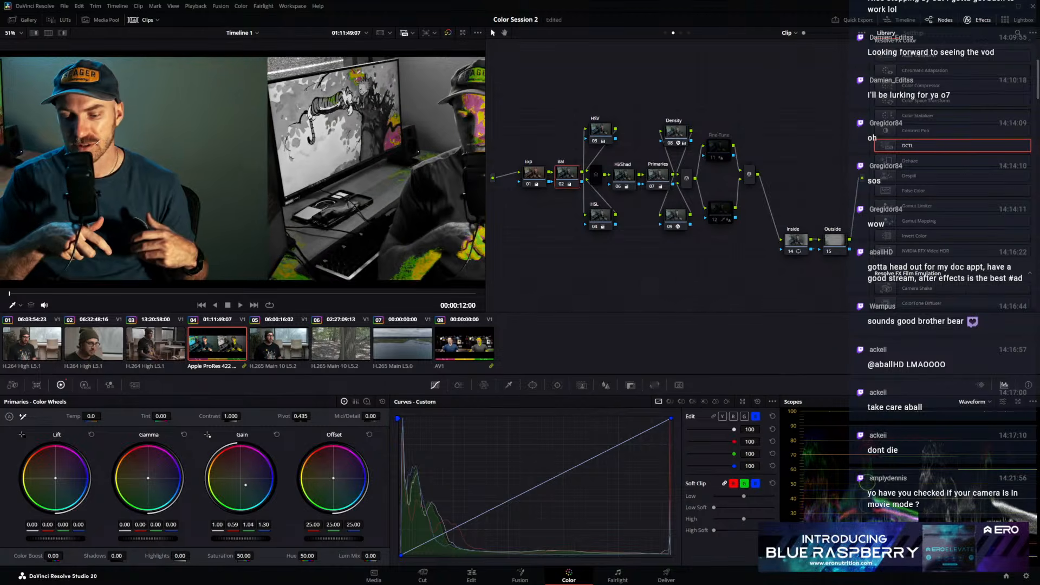
pyautogui.scroll(2, 168, 154)
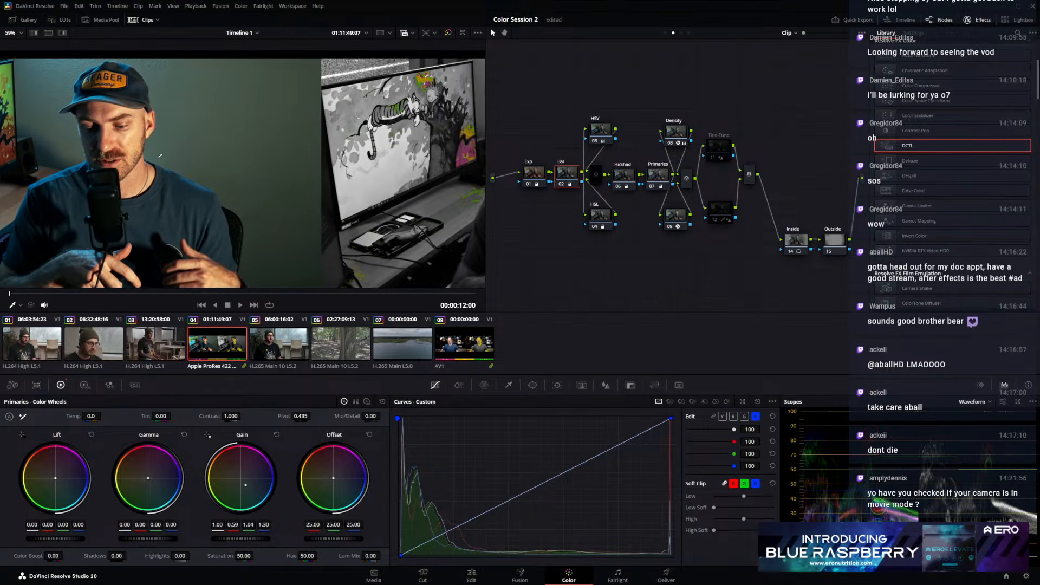
pyautogui.hotkey('shift', 'z')
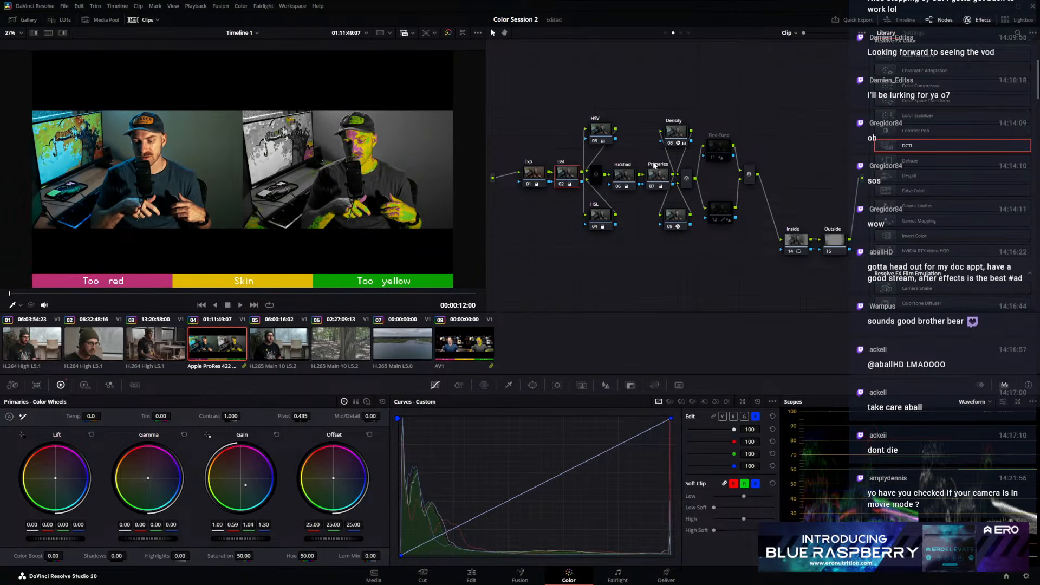
# Disable the checker node in the Group Post-Clip grade and return to the clip-level node graph
pyautogui.click(680, 33)
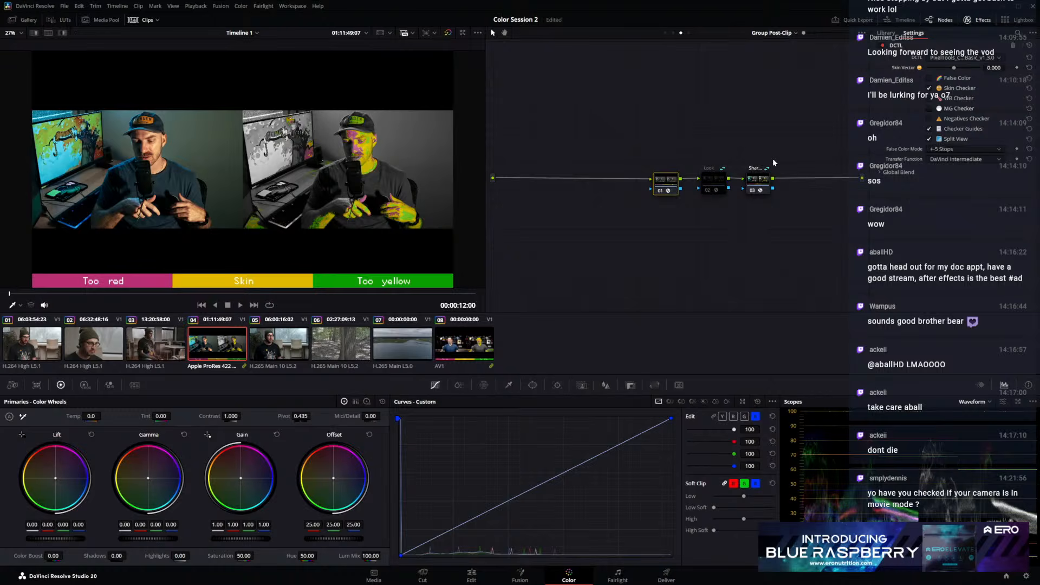
pyautogui.click(668, 191)
pyautogui.click(673, 34)
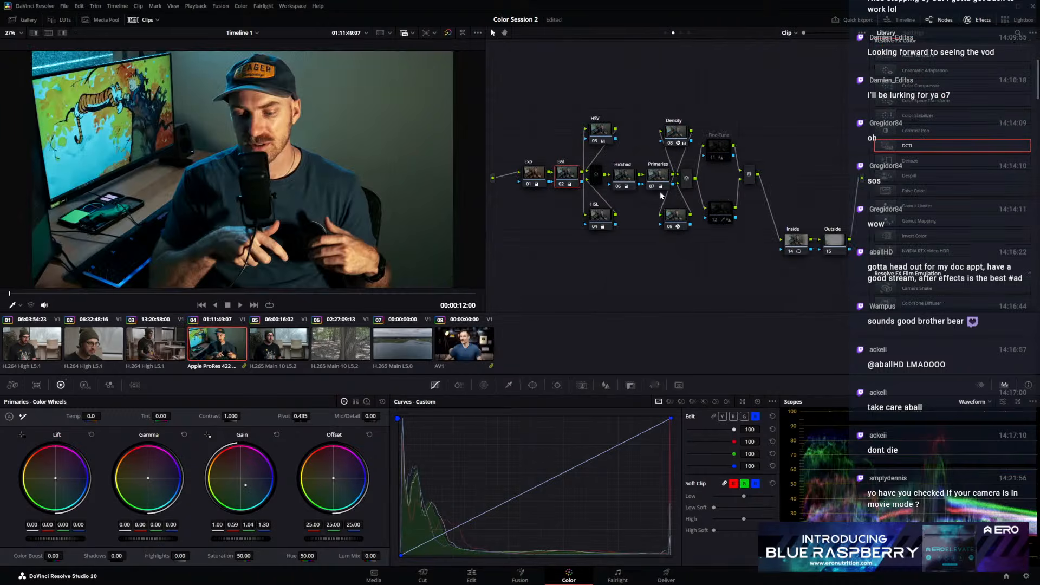